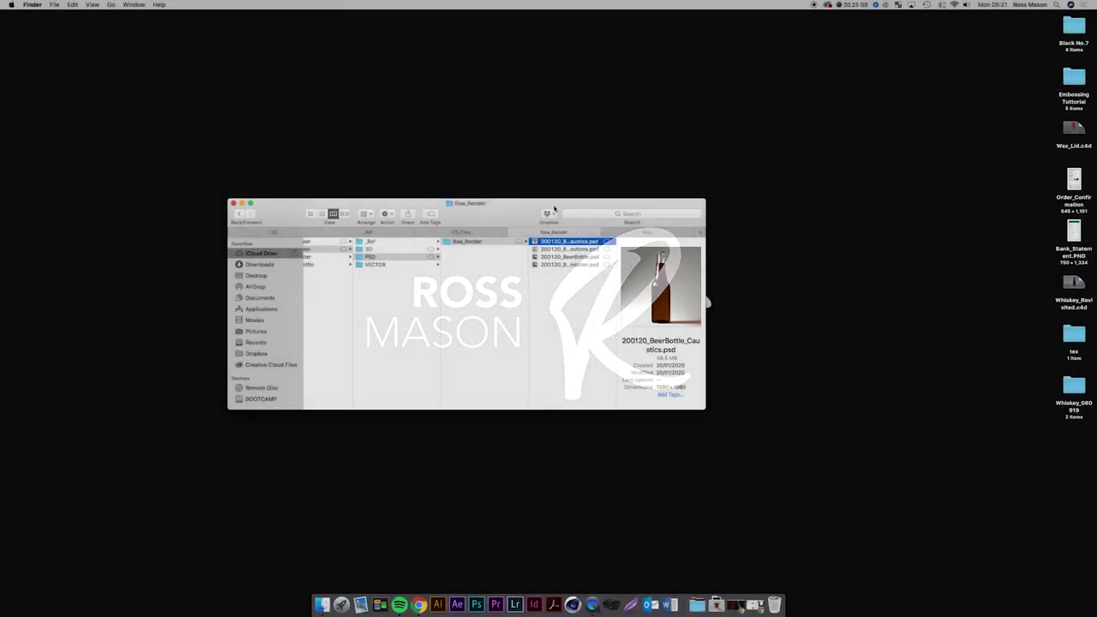
# Preview the Caustics, plain BeerBottle, Condensation and Reflections renders in the Raw_Render folder and compare them.
pyautogui.moveTo(549, 205)
pyautogui.mouseDown()
pyautogui.moveTo(562, 186)
pyautogui.moveTo(566, 204)
pyautogui.mouseUp()
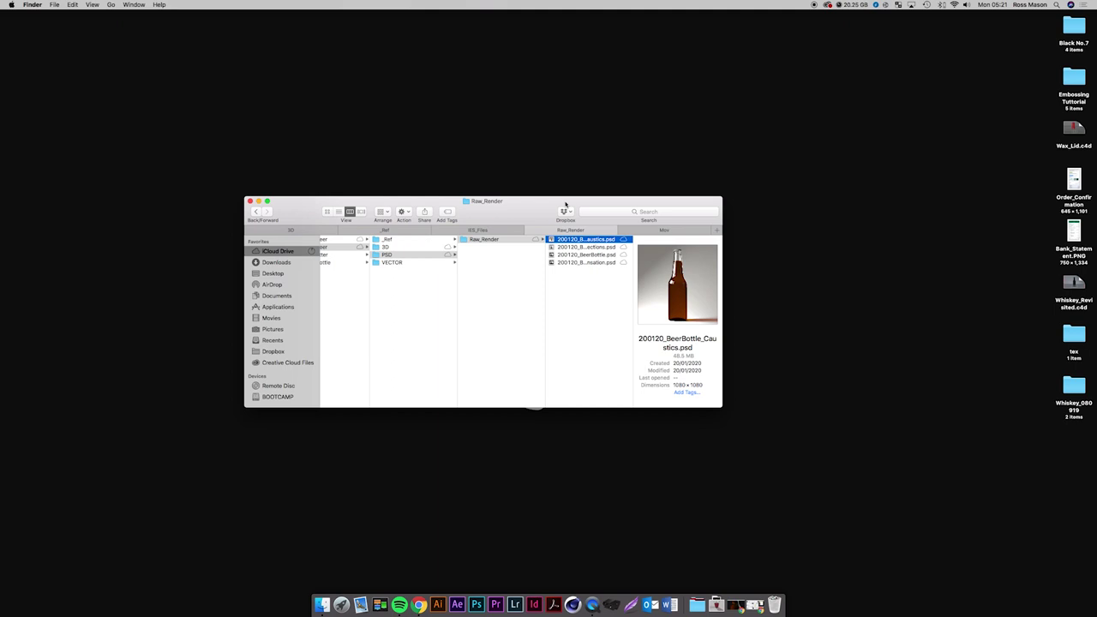
pyautogui.press('space')
pyautogui.press('space')
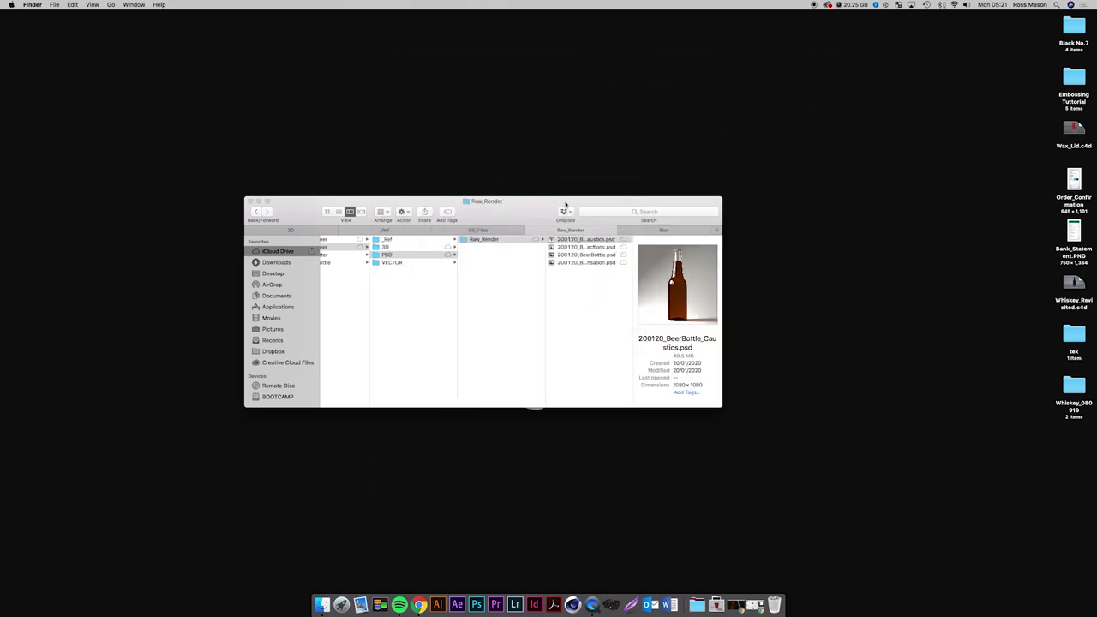
pyautogui.press('Down')
pyautogui.press('space')
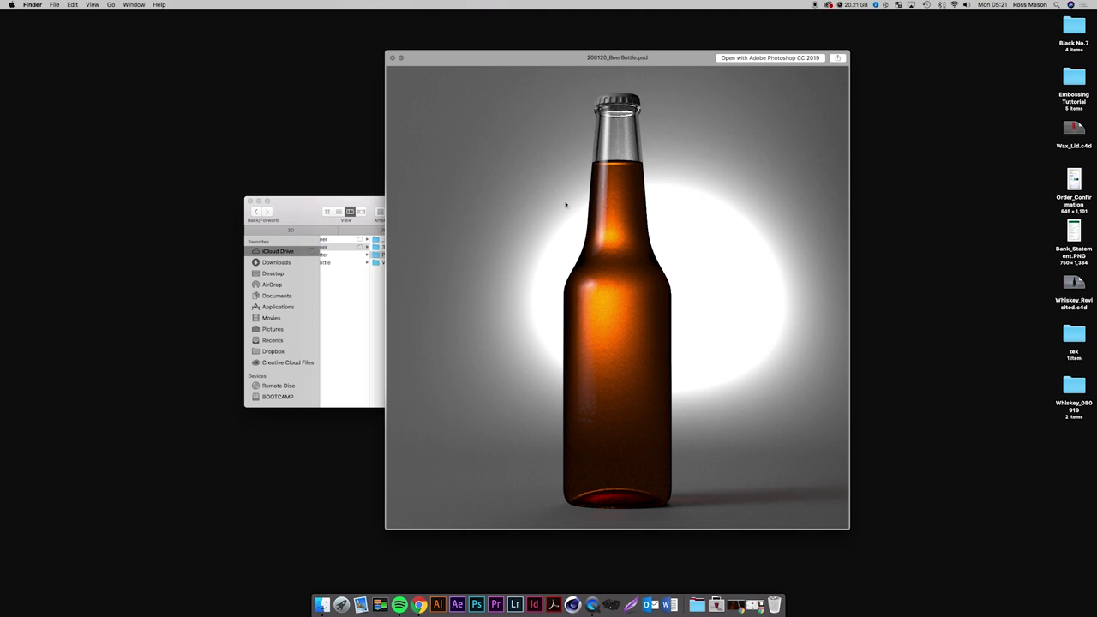
pyautogui.press('Down')
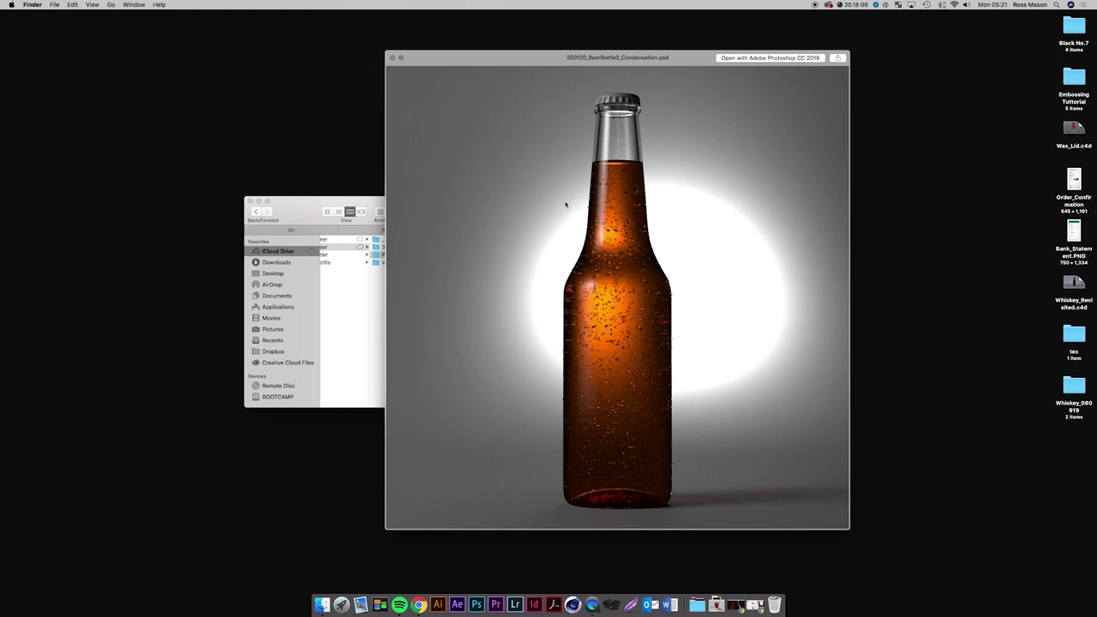
pyautogui.press('Down')
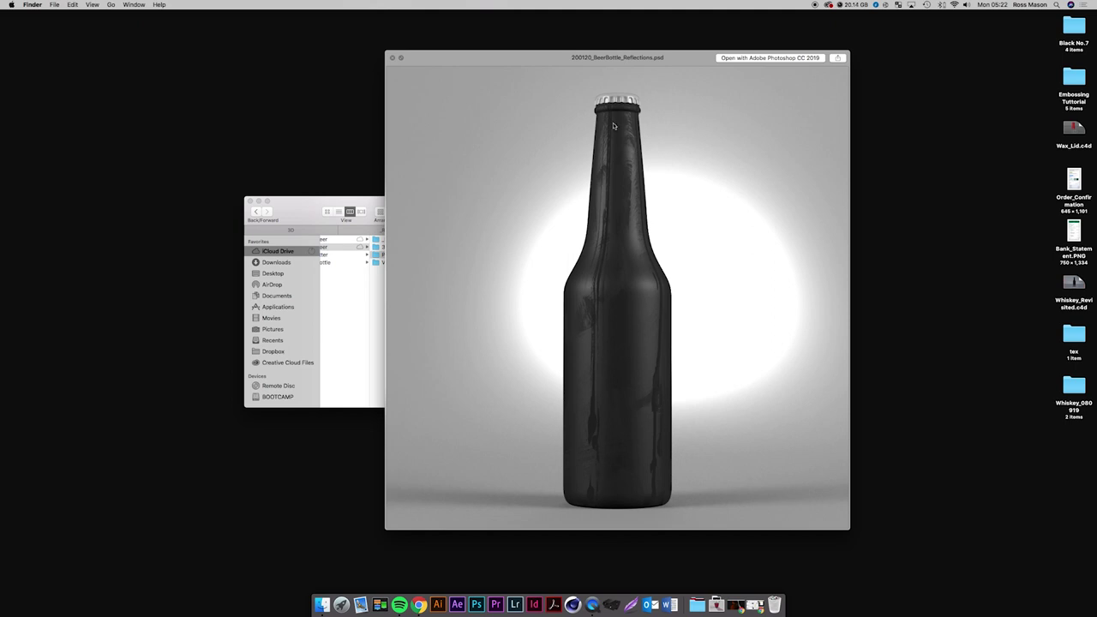
pyautogui.press('Up')
pyautogui.press('Down')
pyautogui.press('Up')
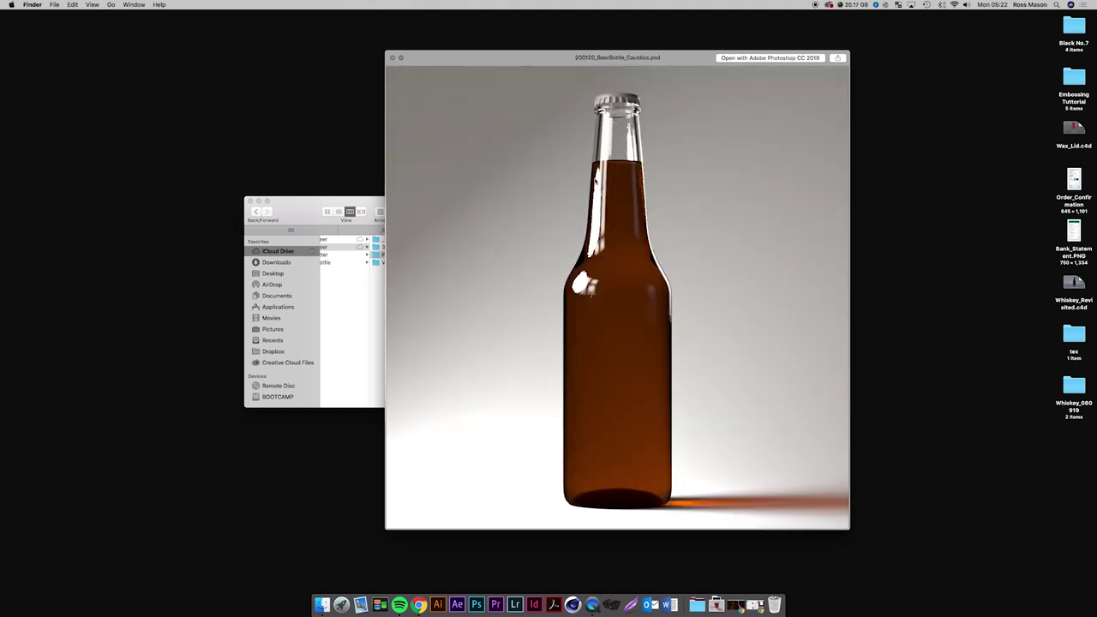
pyautogui.press('Down')
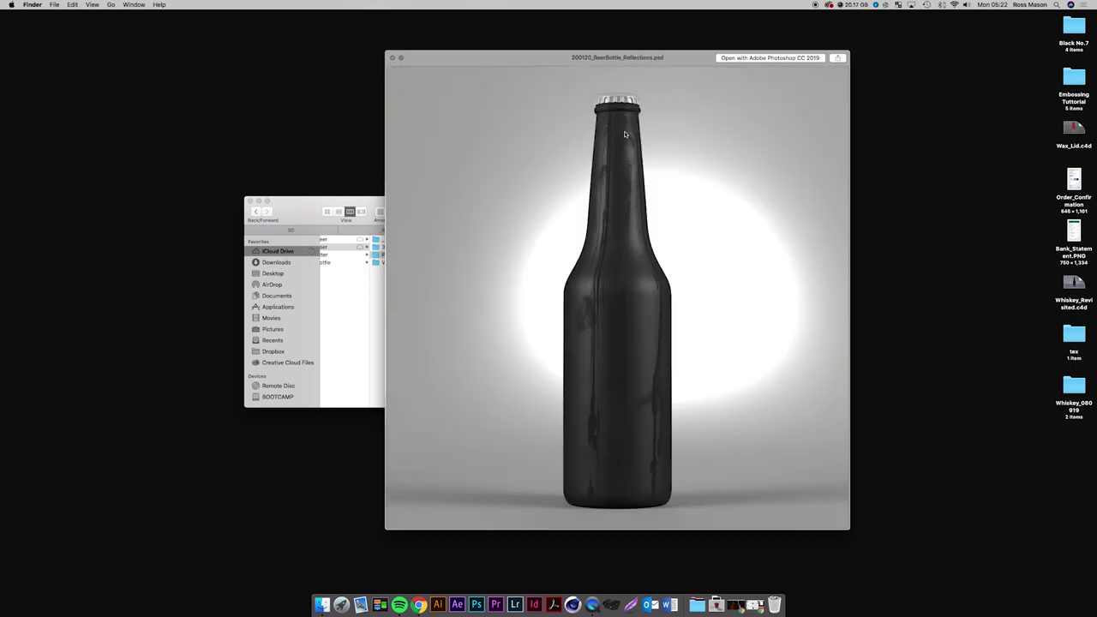
pyautogui.press('Up')
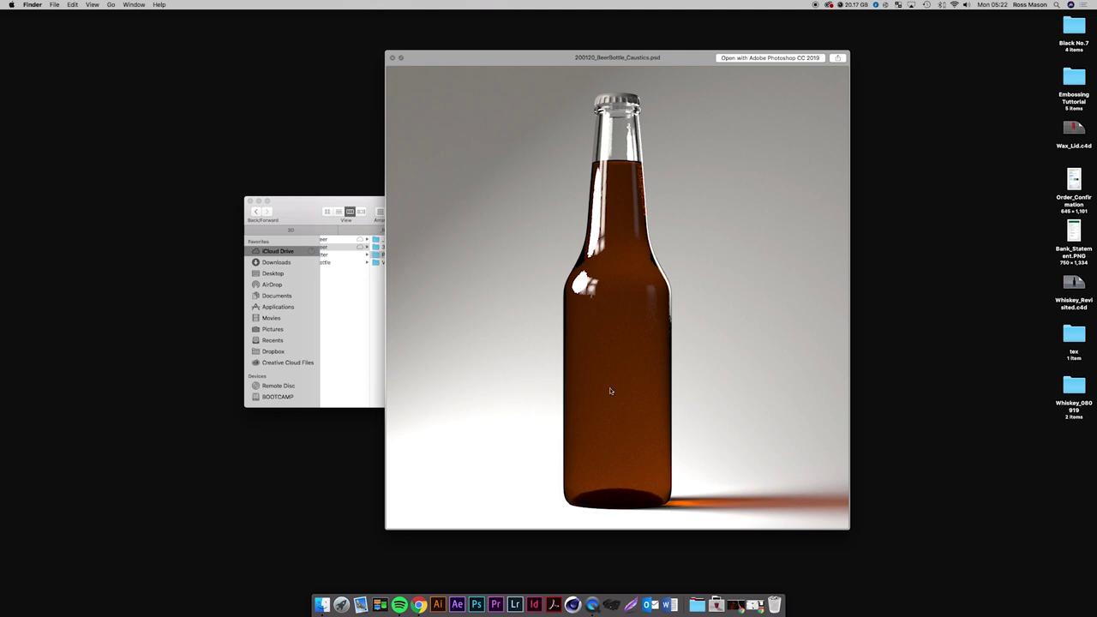
pyautogui.press('space')
pyautogui.press('Down')
pyautogui.press('Down')
pyautogui.press('Down')
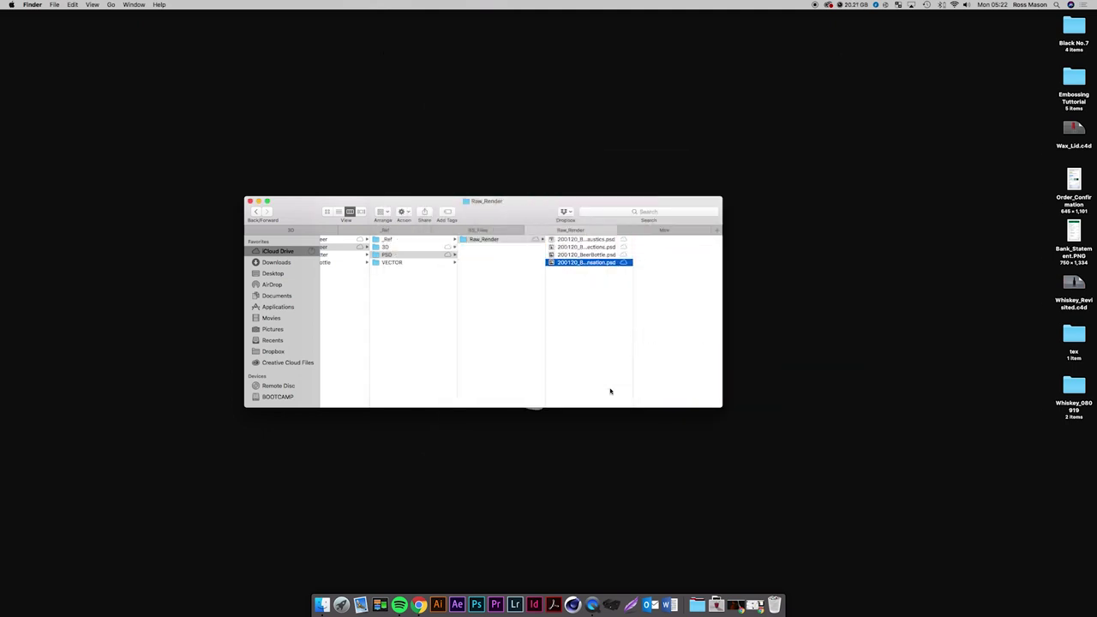
pyautogui.press('Up')
pyautogui.press('Up')
pyautogui.press('Up')
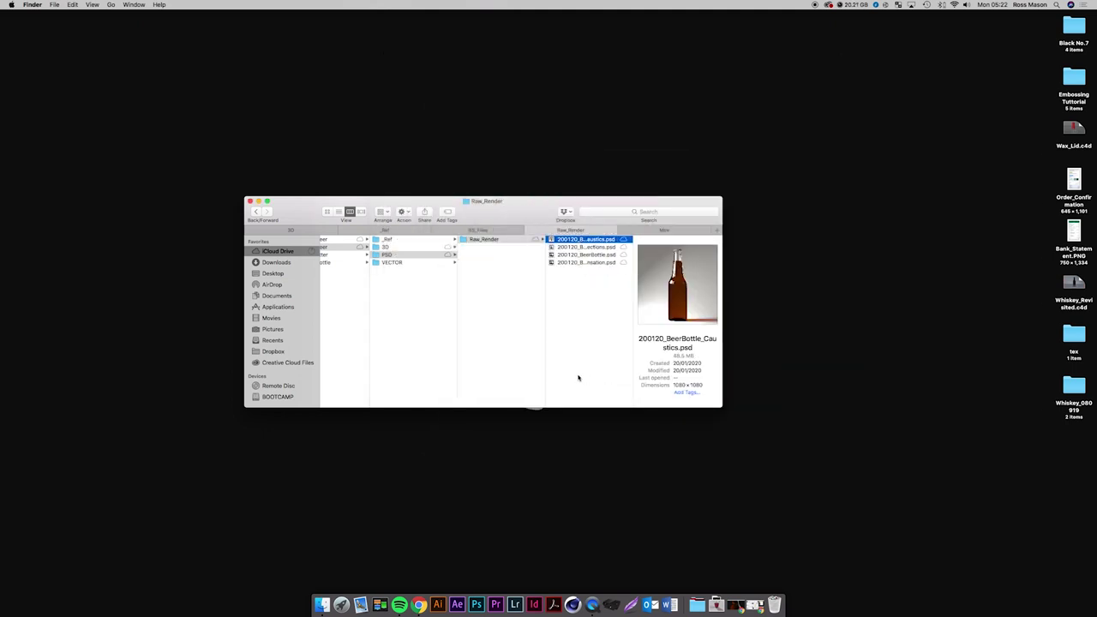
pyautogui.click(599, 261)
pyautogui.click(578, 256)
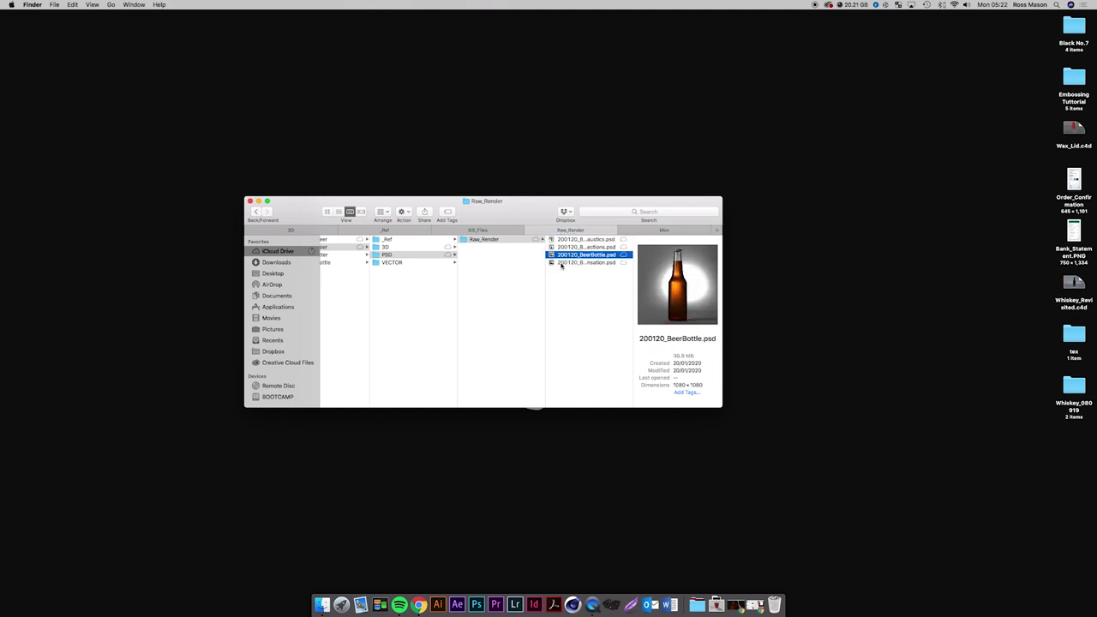
# Create a new folder named Layered inside the PSD folder, alongside Raw_Render.
pyautogui.click(497, 264)
pyautogui.rightClick(503, 264)
pyautogui.click(527, 267)
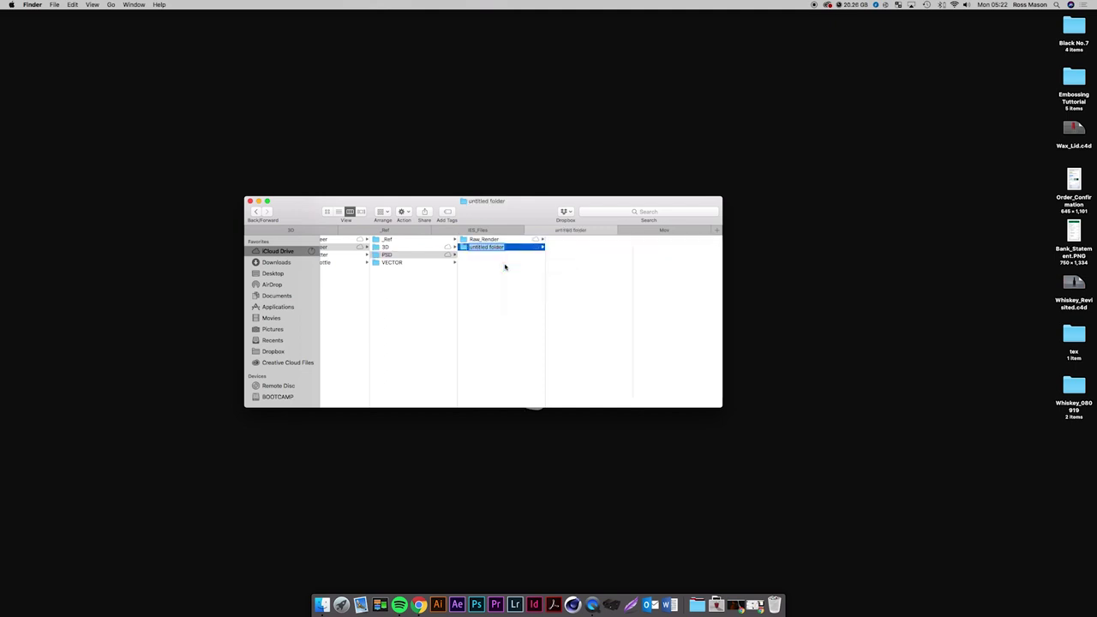
pyautogui.write('Layered')
pyautogui.press('Return')
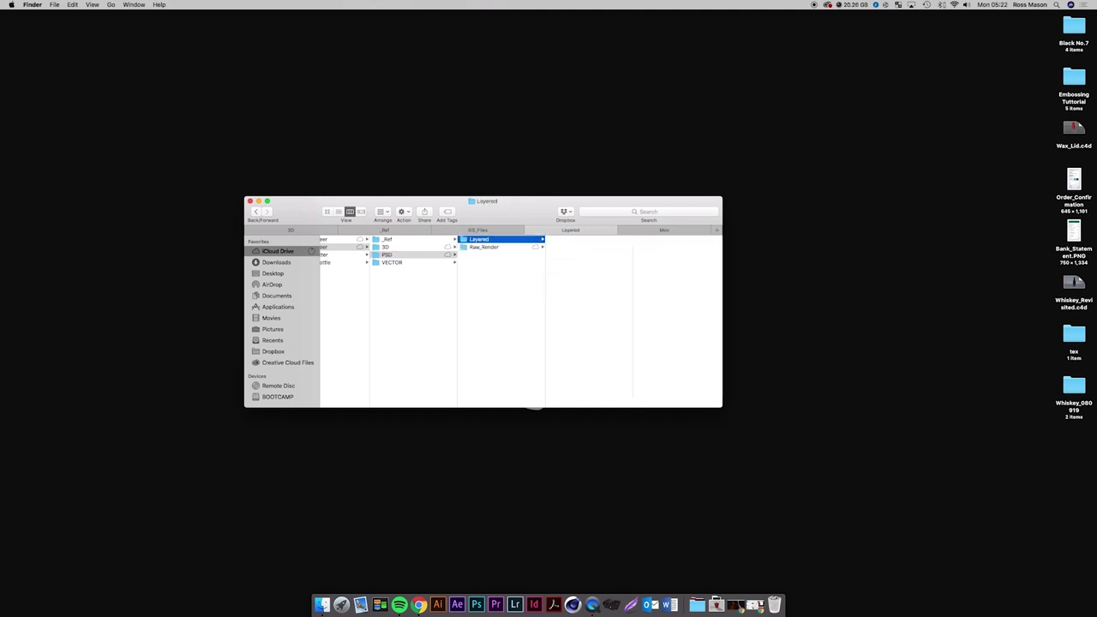
# Open 200120_BeerBottle.psd from the Raw_Render folder in Photoshop.
pyautogui.click(496, 247)
pyautogui.click(570, 263)
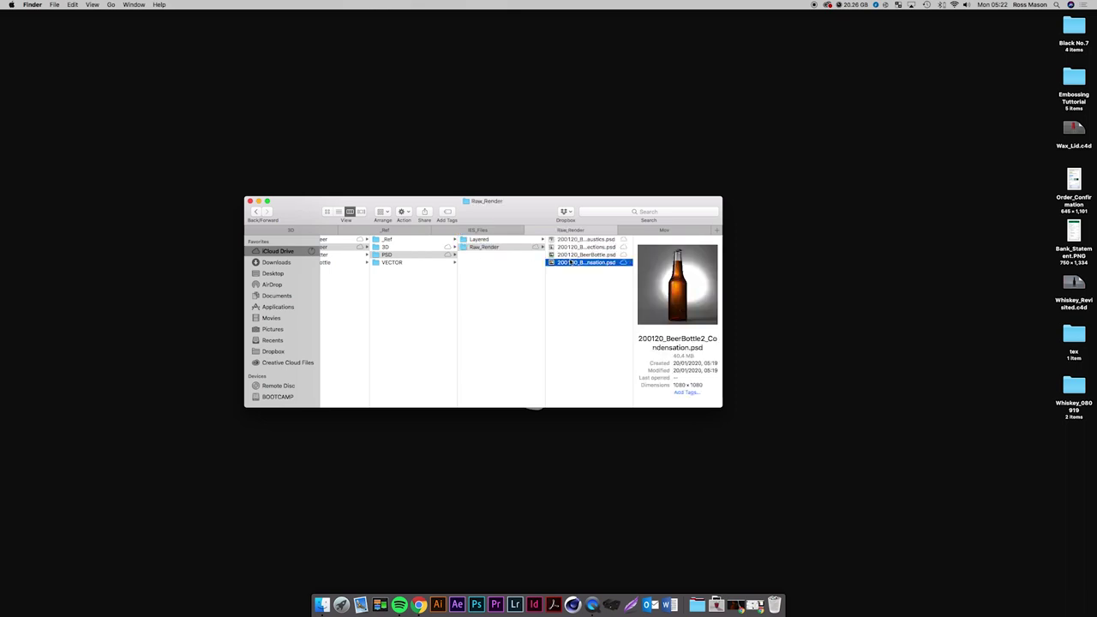
pyautogui.doubleClick(572, 255)
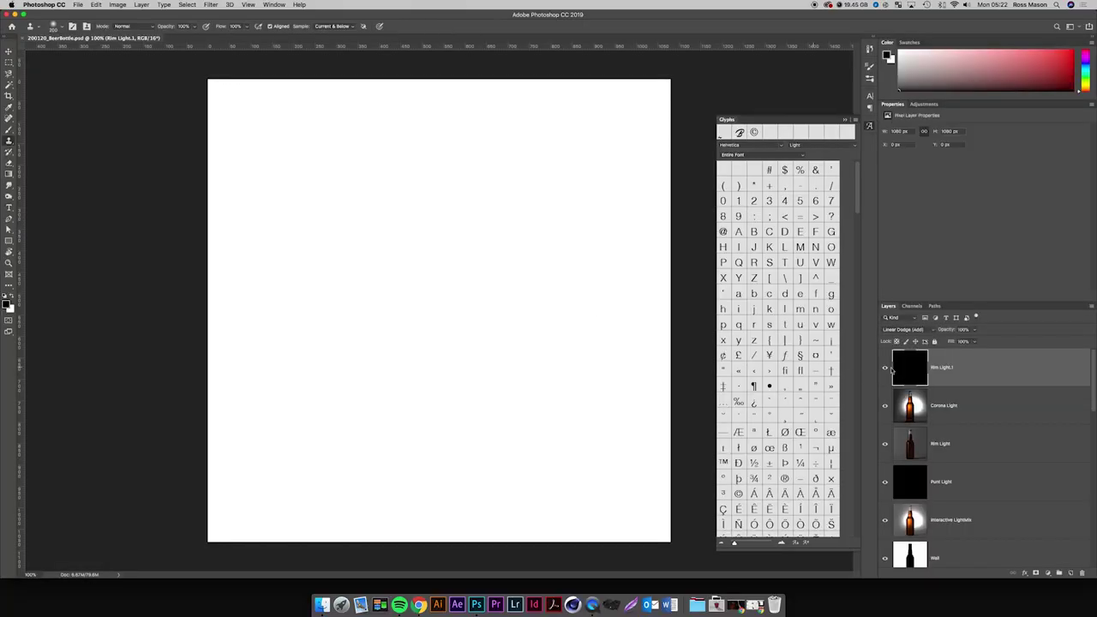
# Check what the Rim Light.1 layer contributes by toggling its visibility, and look at its blend mode options.
pyautogui.click(885, 370)
pyautogui.click(884, 370)
pyautogui.click(885, 370)
pyautogui.click(885, 371)
pyautogui.scroll(-1, 898, 378)
pyautogui.scroll(1, 897, 378)
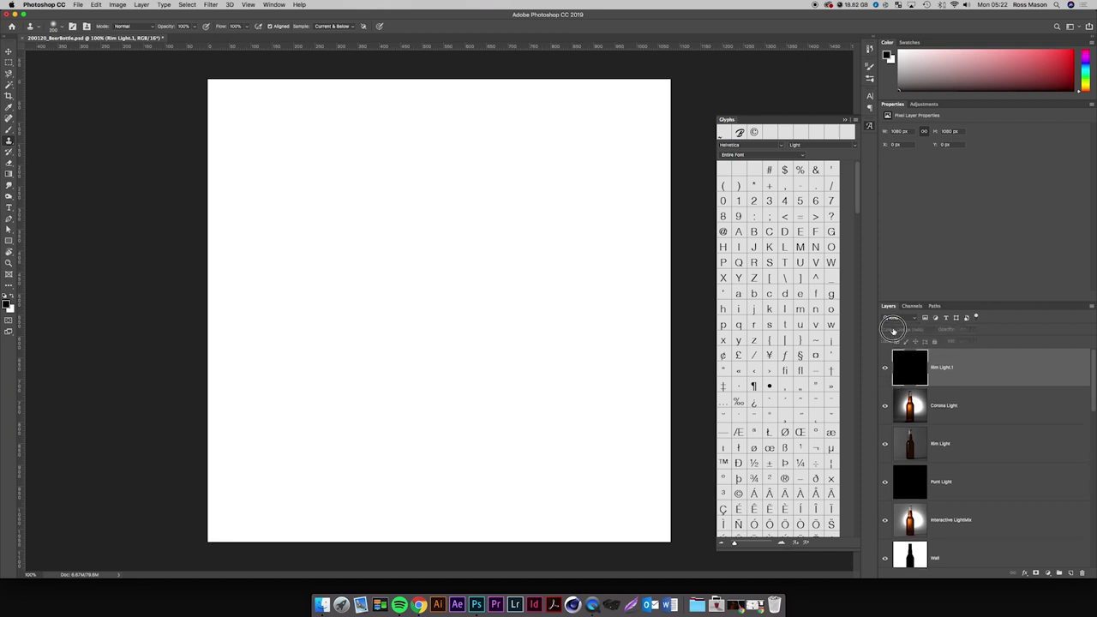
pyautogui.click(893, 333)
pyautogui.click(897, 332)
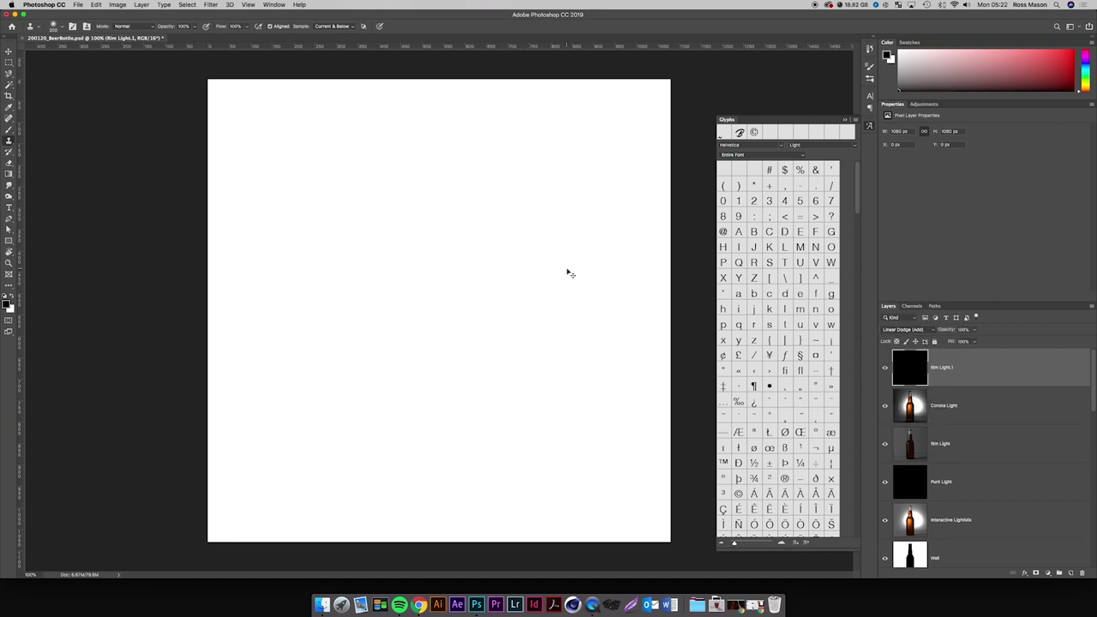
# Save the document as 200120_BeerBottle_Layered.psd in the Layered folder.
pyautogui.press('super+s')
pyautogui.press('super+shift+s')
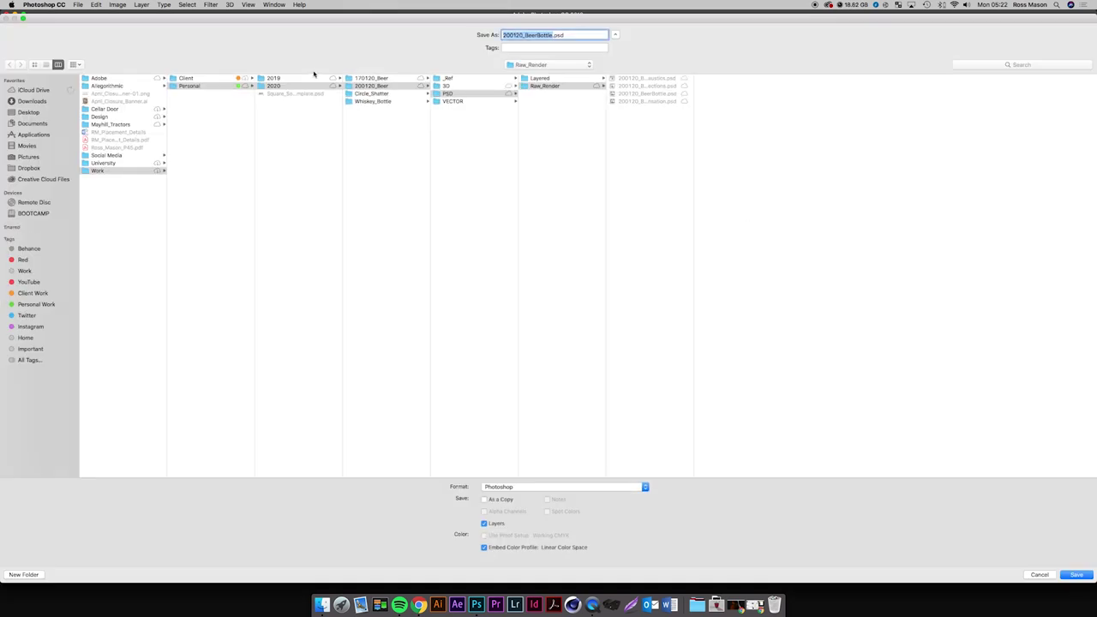
pyautogui.click(539, 79)
pyautogui.click(567, 35)
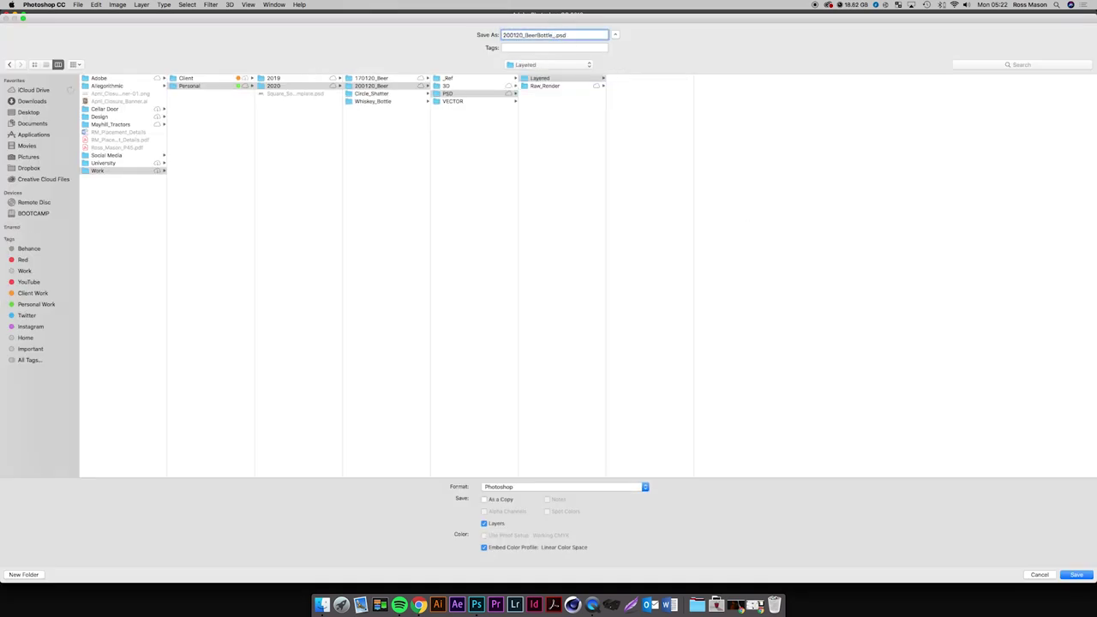
pyautogui.write('_Layered')
pyautogui.press('Return')
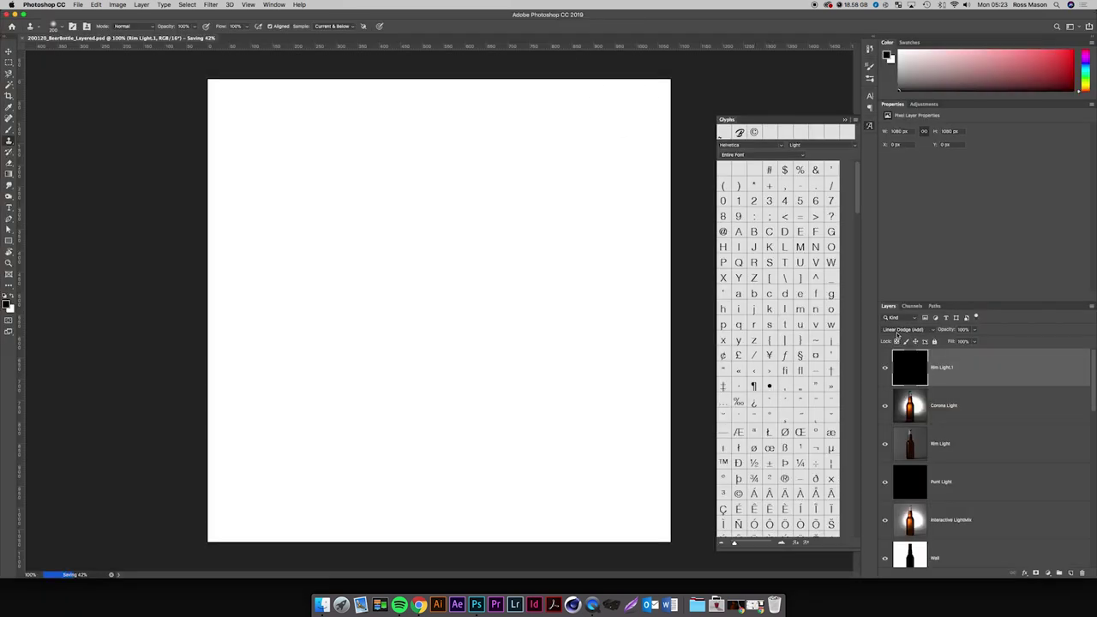
# Delete the black Rim Light.1 layer from the top of the layer stack.
pyautogui.click(898, 331)
pyautogui.click(906, 255)
pyautogui.press('Delete')
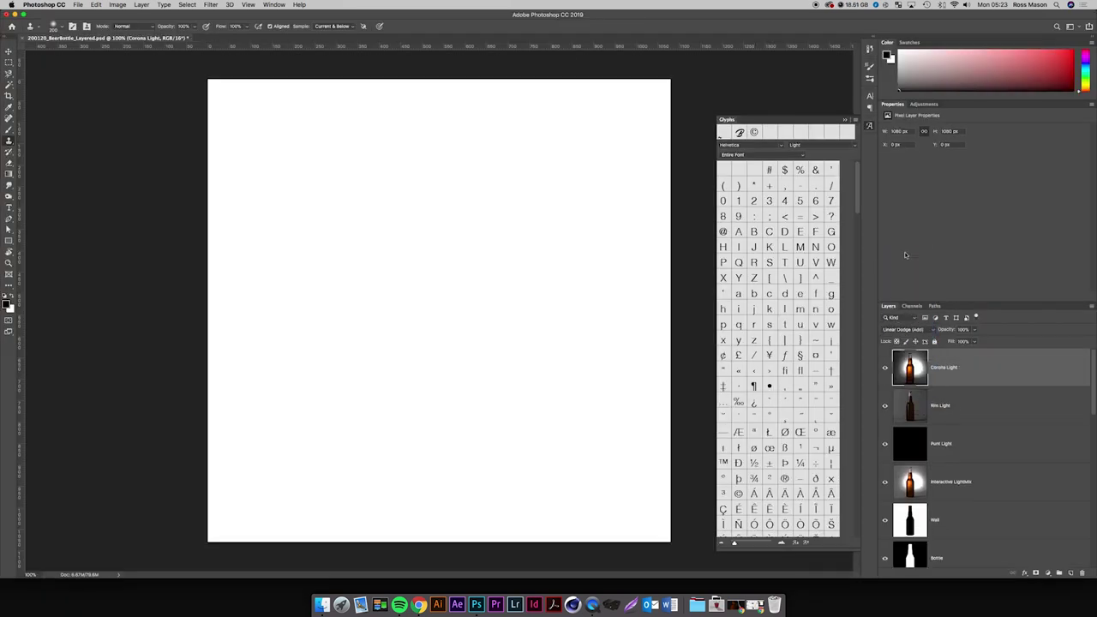
pyautogui.click(902, 330)
pyautogui.press('Escape')
# Hide the Rim Light and Interactive Lightmix layers.
pyautogui.click(884, 367)
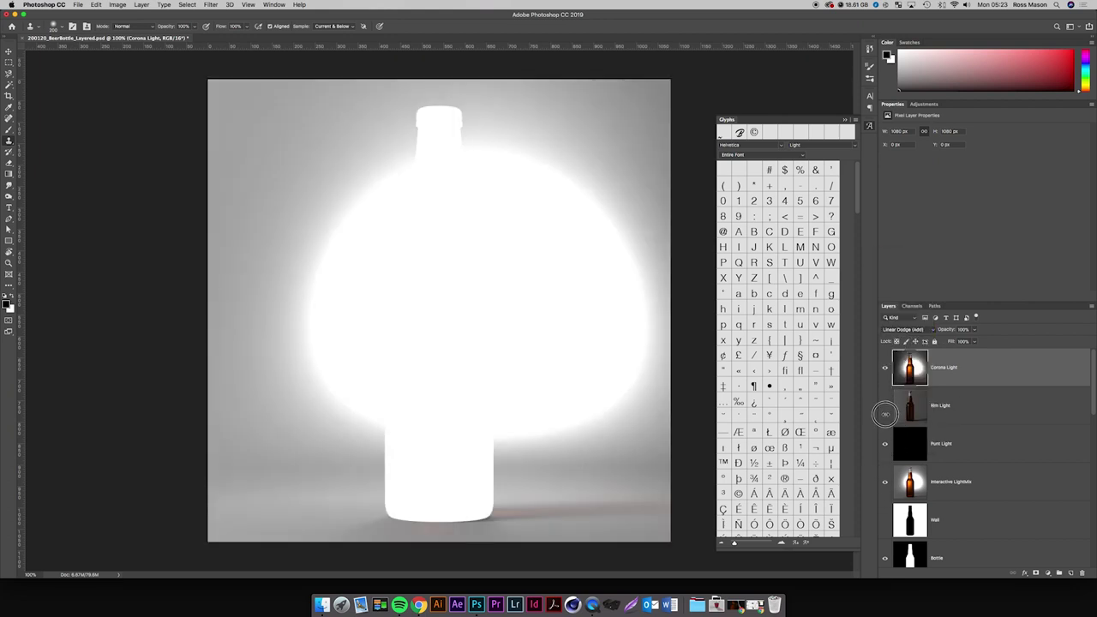
pyautogui.click(884, 405)
pyautogui.scroll(-2, 900, 446)
pyautogui.click(884, 396)
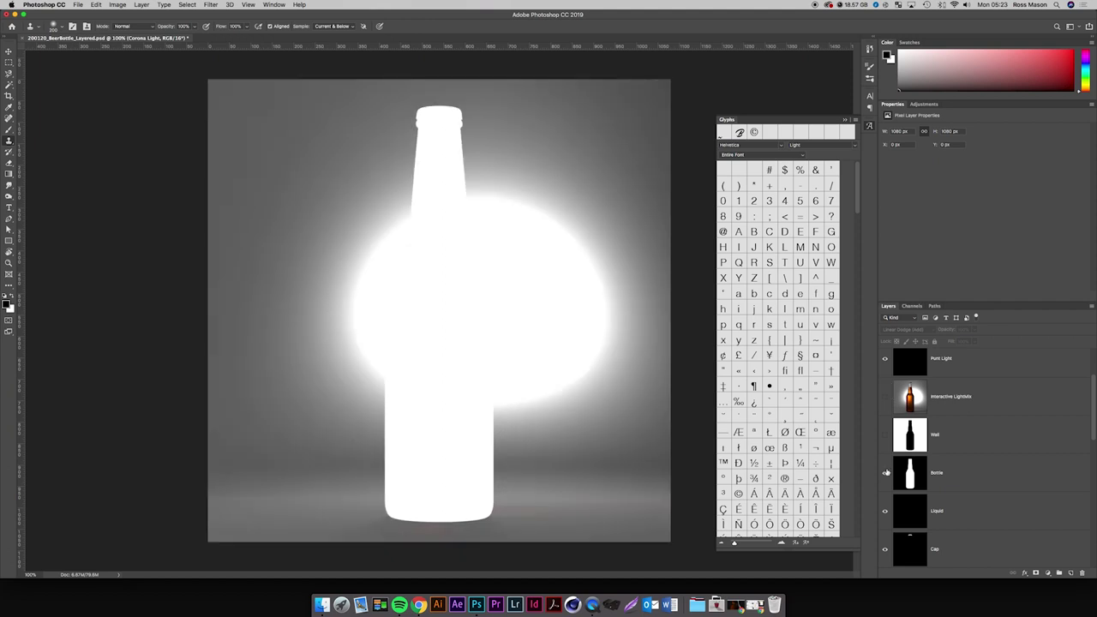
# Copy the entire Wall layer, paste it into a new alpha channel, and deselect.
pyautogui.click(898, 431)
pyautogui.click(885, 434)
pyautogui.press('w')
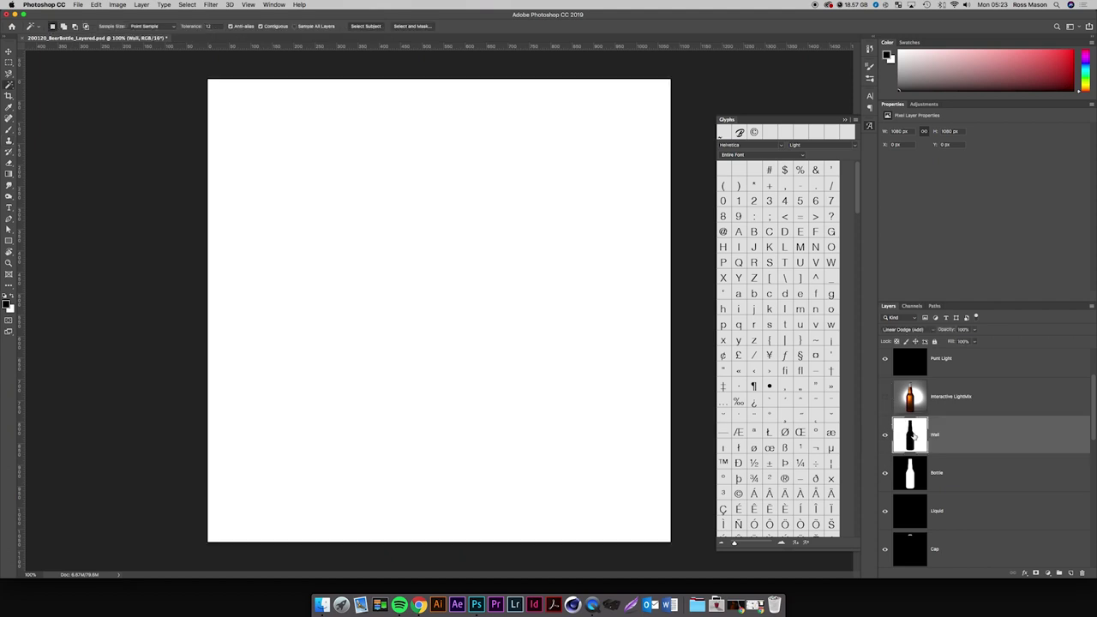
pyautogui.press('super+a')
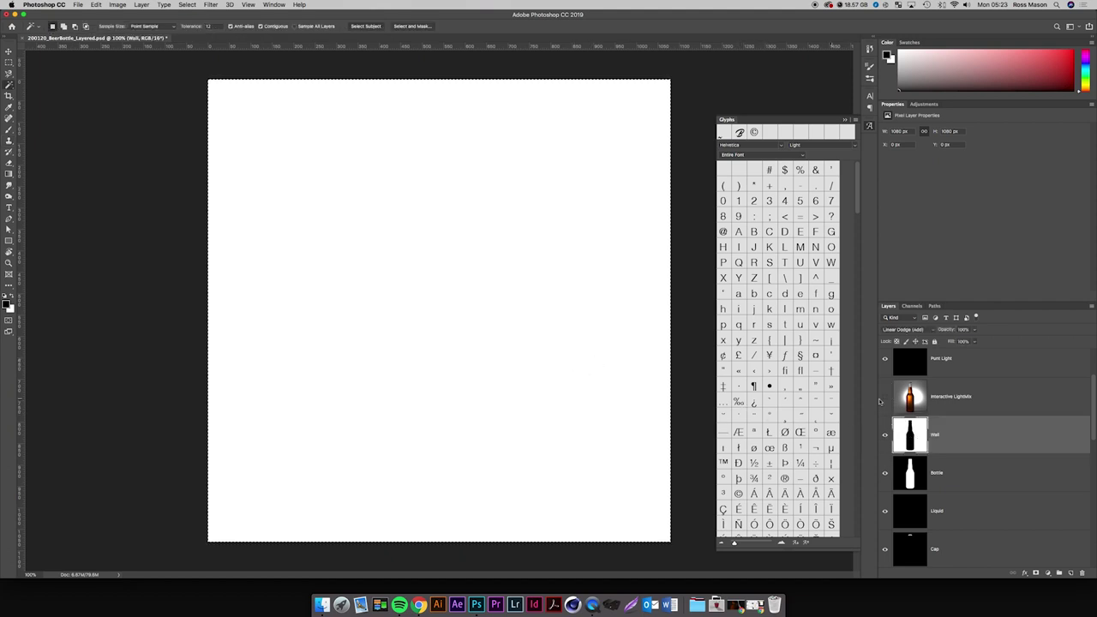
pyautogui.press('super+c')
pyautogui.click(919, 307)
pyautogui.click(915, 306)
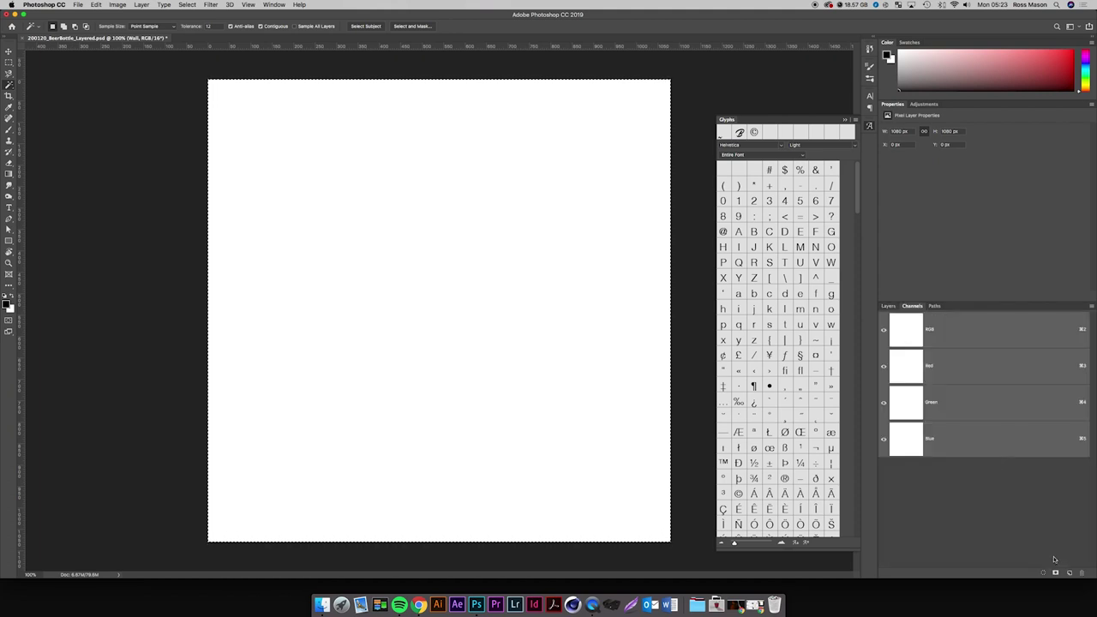
pyautogui.click(1068, 574)
pyautogui.press('super+v')
pyautogui.press('super+d')
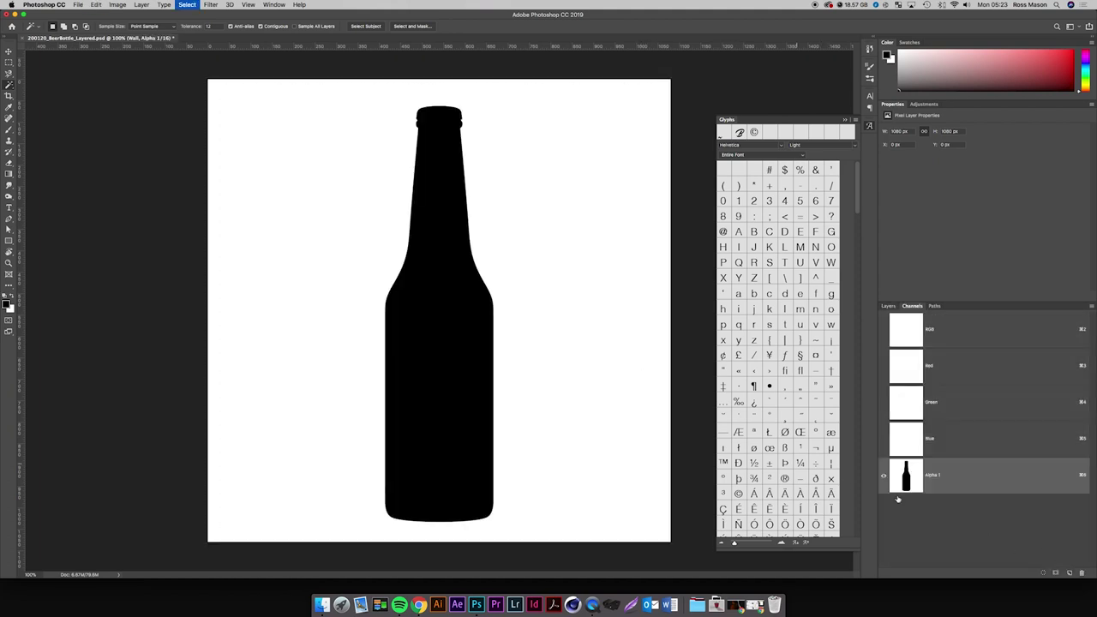
# Rename the new alpha channel as Wall and delete the Wall layer.
pyautogui.doubleClick(932, 474)
pyautogui.write('Wall')
pyautogui.press('Return')
pyautogui.click(889, 306)
pyautogui.click(973, 436)
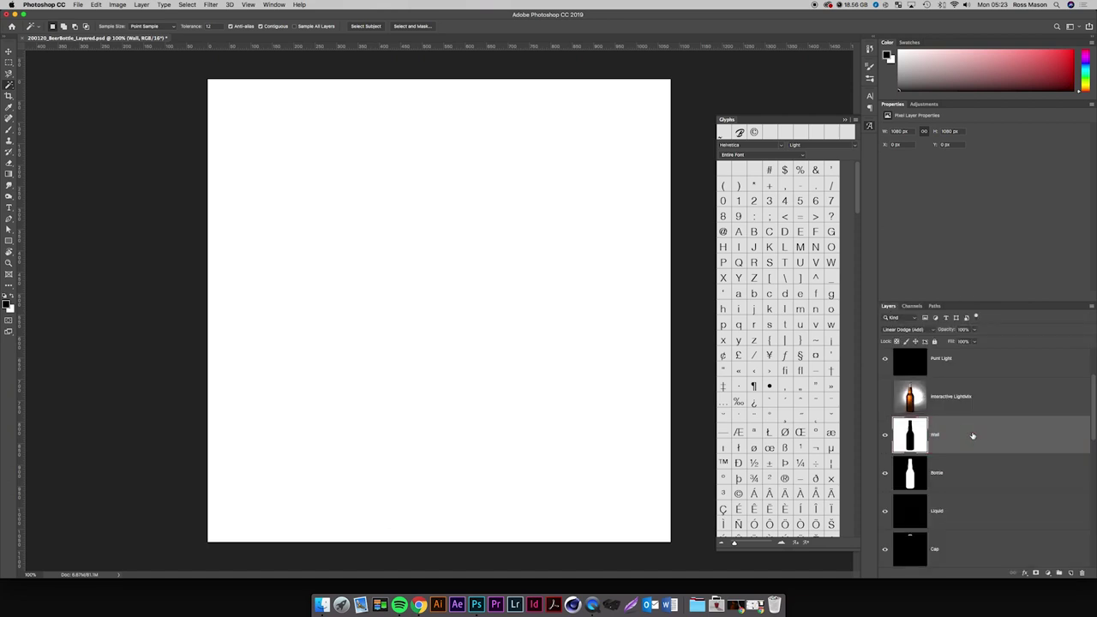
# Copy the entire Bottle layer into a new alpha channel and name the channel Bottle.
pyautogui.press('super+a')
pyautogui.press('super+c')
pyautogui.click(912, 306)
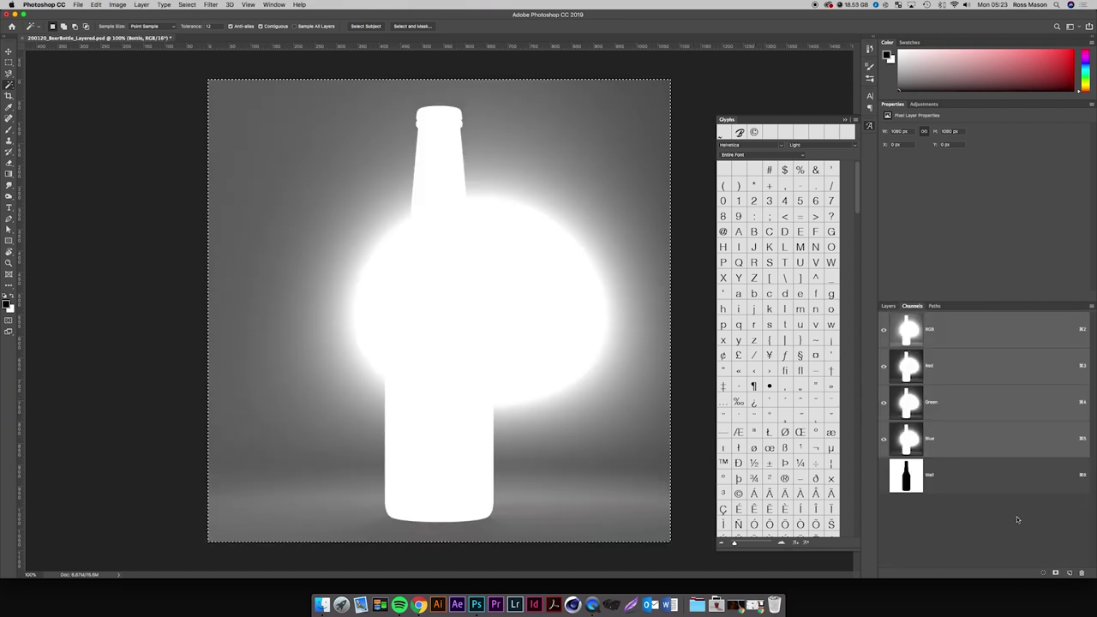
pyautogui.click(1069, 572)
pyautogui.press('super+v')
pyautogui.press('super+d')
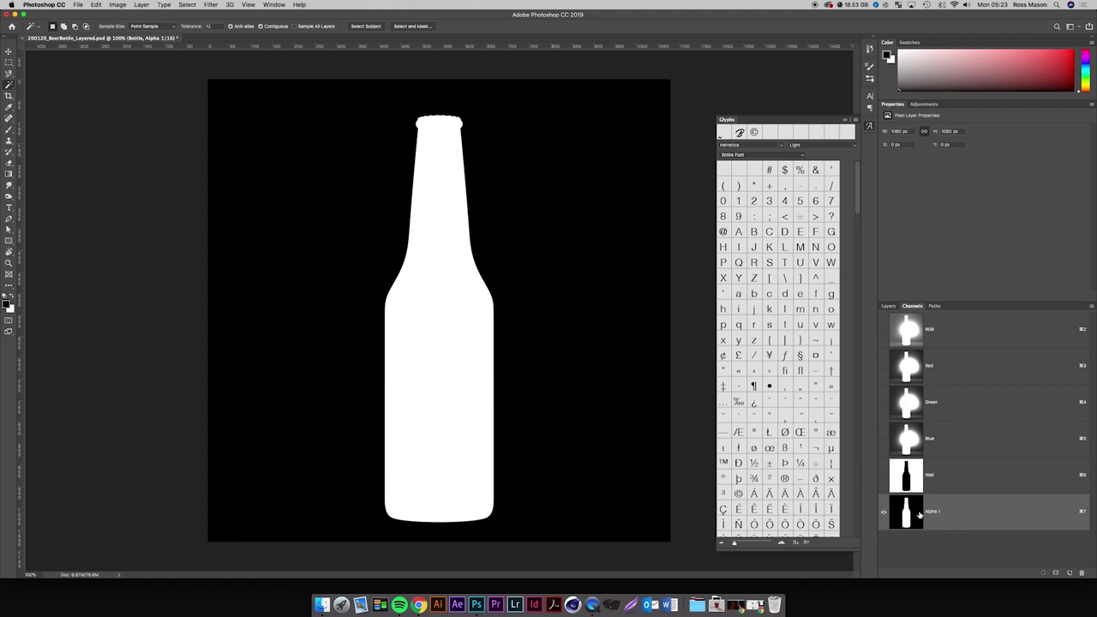
pyautogui.doubleClick(933, 511)
pyautogui.write('Bottle')
pyautogui.press('Return')
# Delete the Bottle and Liquid layers from the layer stack.
pyautogui.click(889, 306)
pyautogui.click(961, 436)
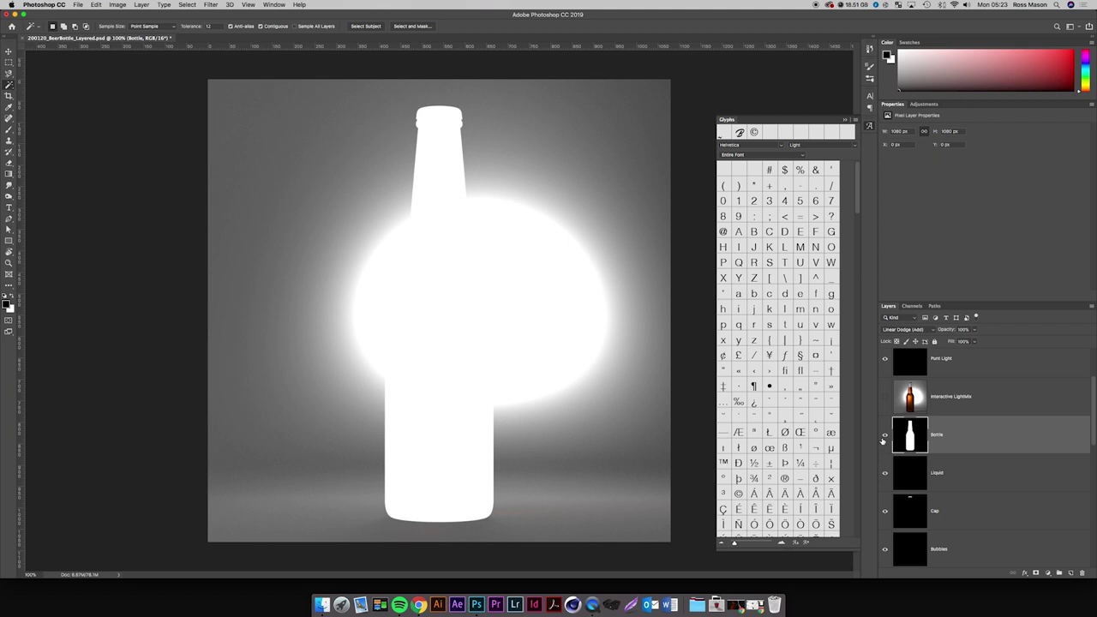
pyautogui.press('Delete')
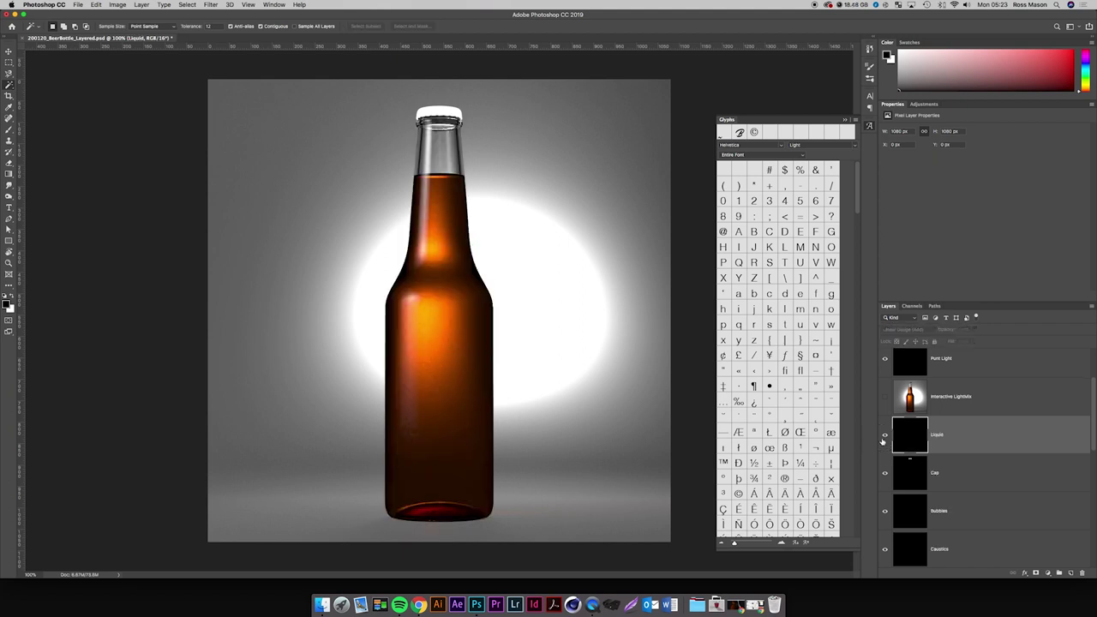
pyautogui.press('Delete')
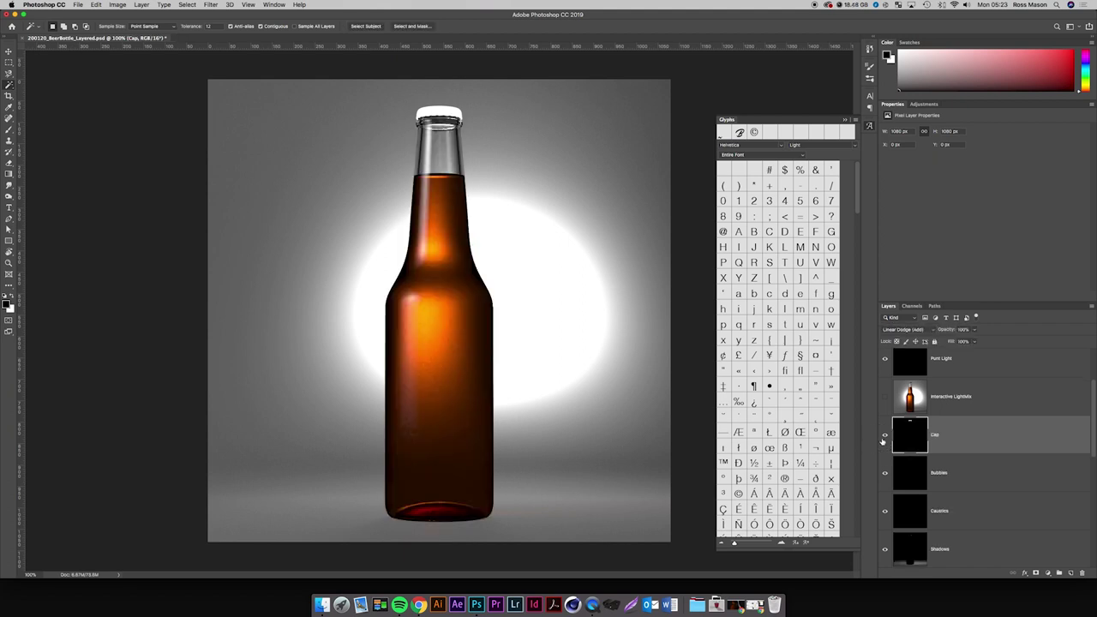
# Copy the entire Cap layer into a new alpha channel, deselect, and name the channel Cap.
pyautogui.press('super+a')
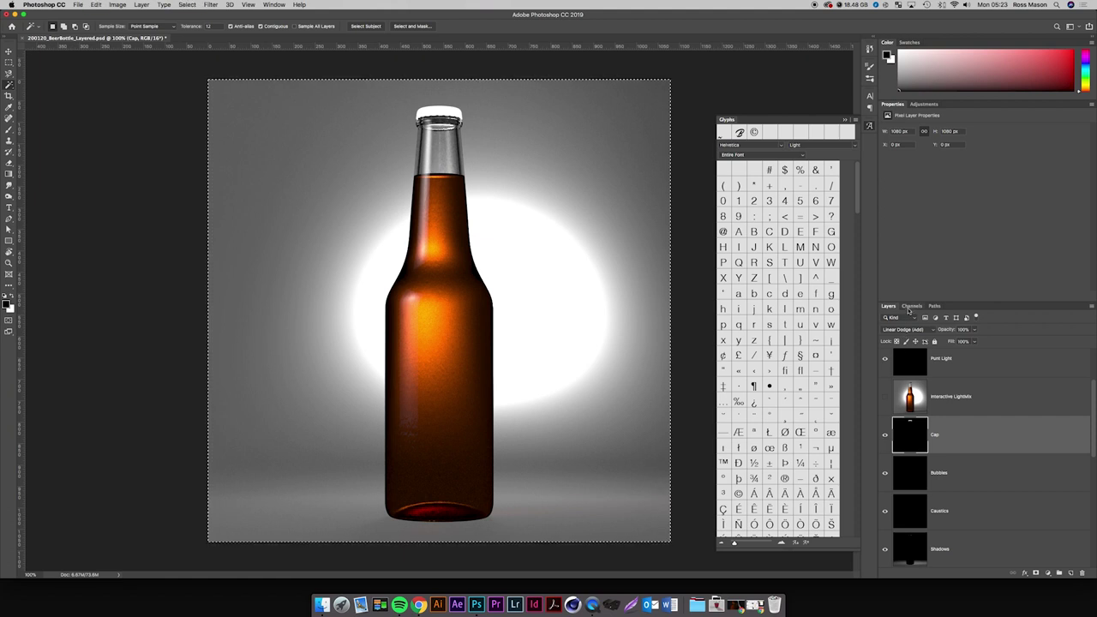
pyautogui.click(912, 306)
pyautogui.click(1069, 573)
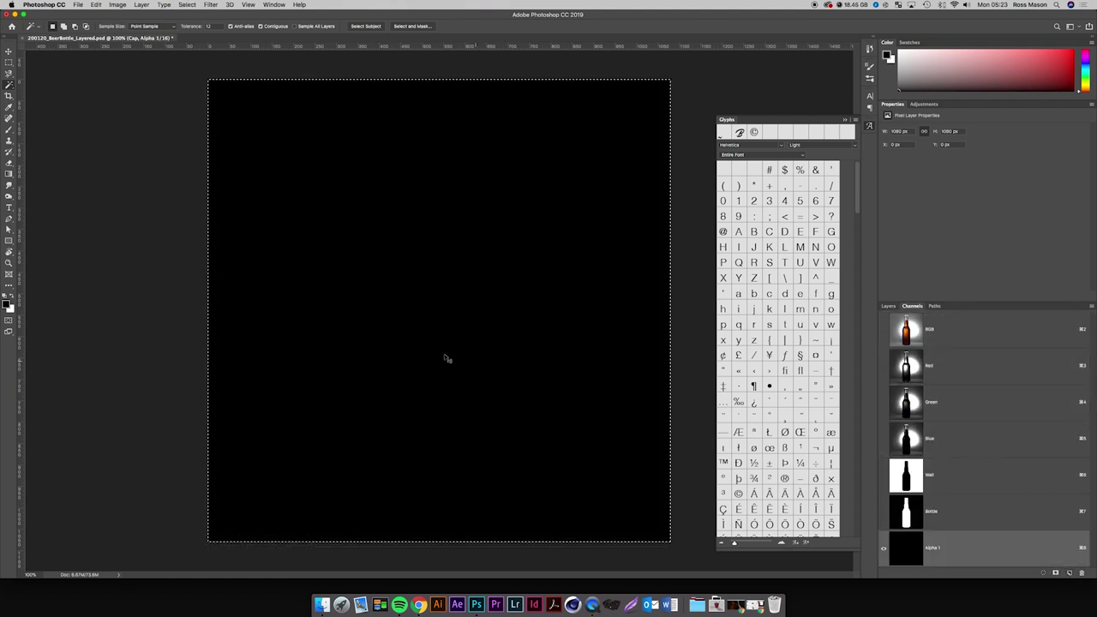
pyautogui.press('super+d')
pyautogui.doubleClick(940, 550)
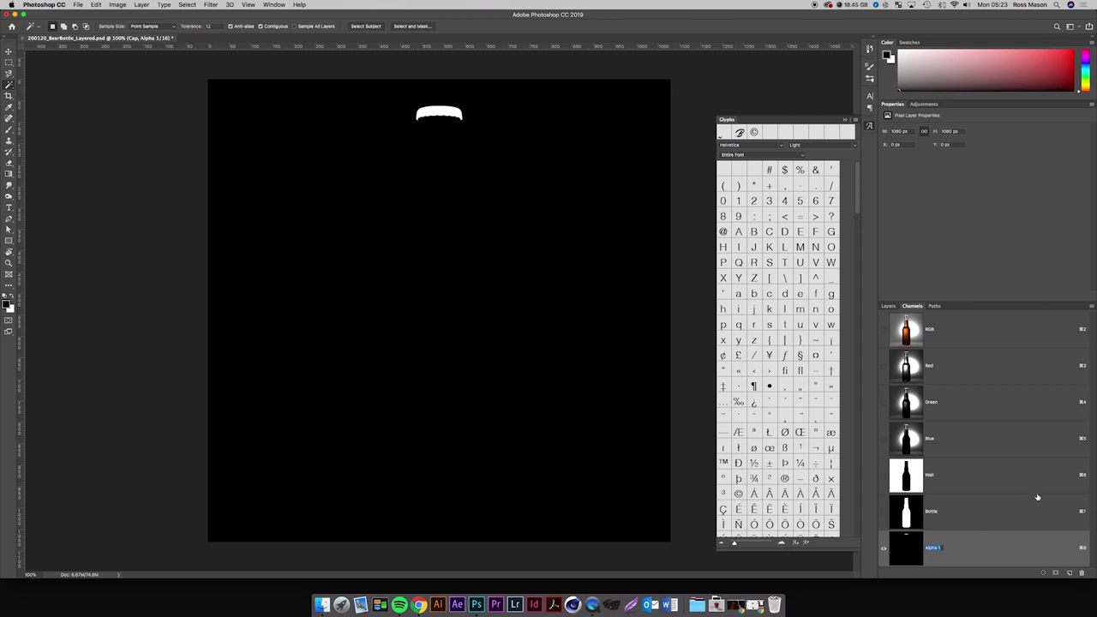
pyautogui.write('Cap')
pyautogui.press('Return')
# Delete the Cap layer, and check the Bubbles layer in Normal blend mode before deleting it too.
pyautogui.click(890, 307)
pyautogui.click(958, 436)
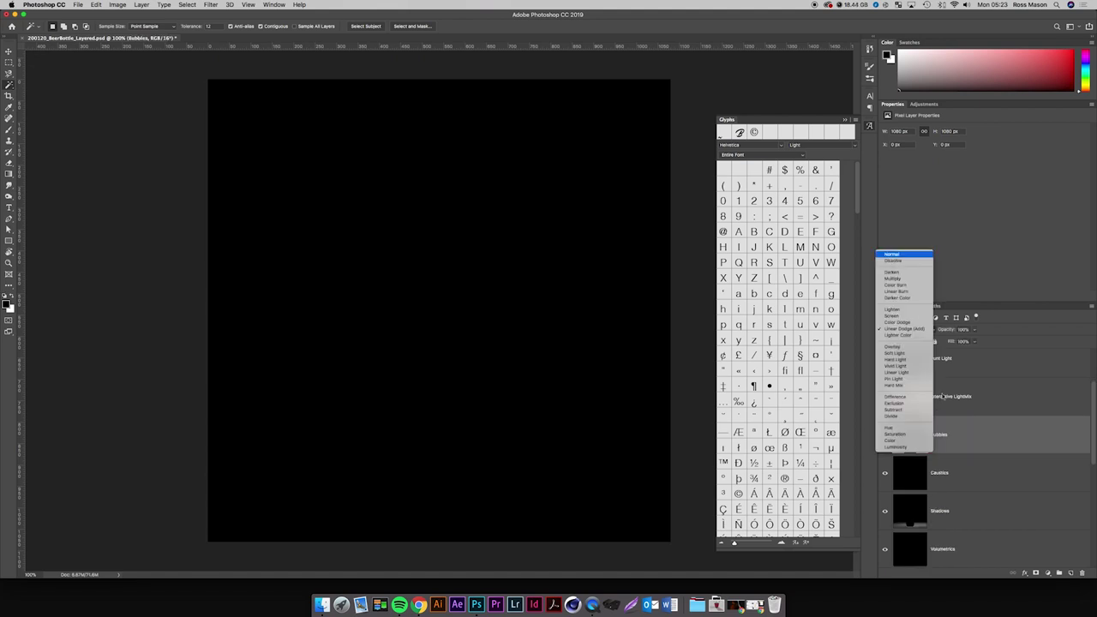
pyautogui.click(906, 255)
pyautogui.press('BackSpace')
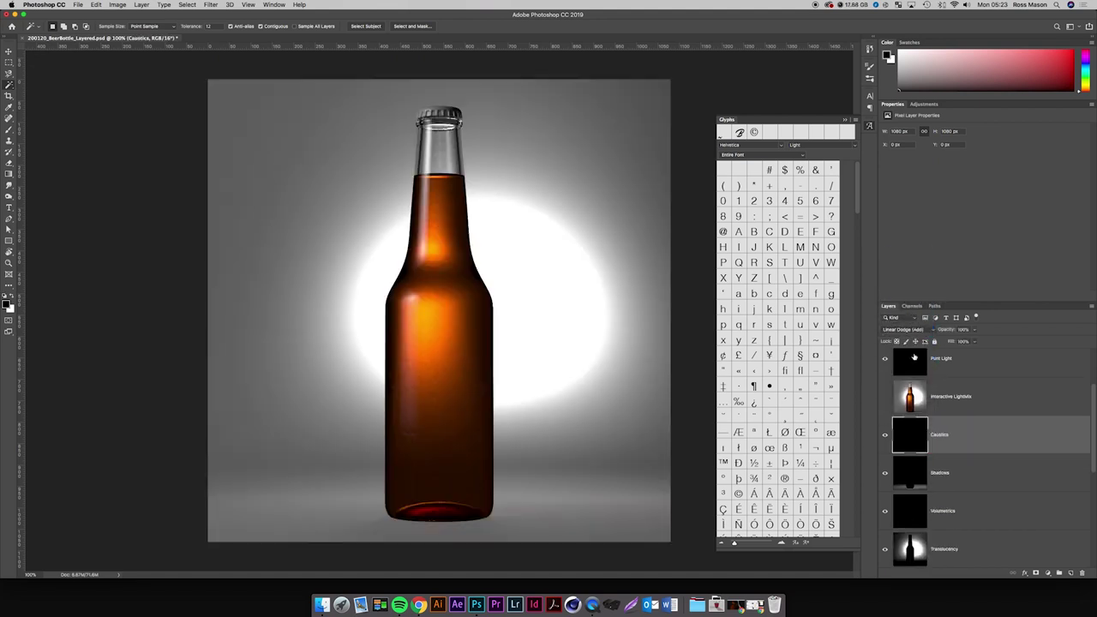
# Switch the Caustics layer to Normal blend mode to inspect it, and delete the layer.
pyautogui.click(900, 330)
pyautogui.click(900, 330)
pyautogui.click(905, 334)
pyautogui.click(897, 257)
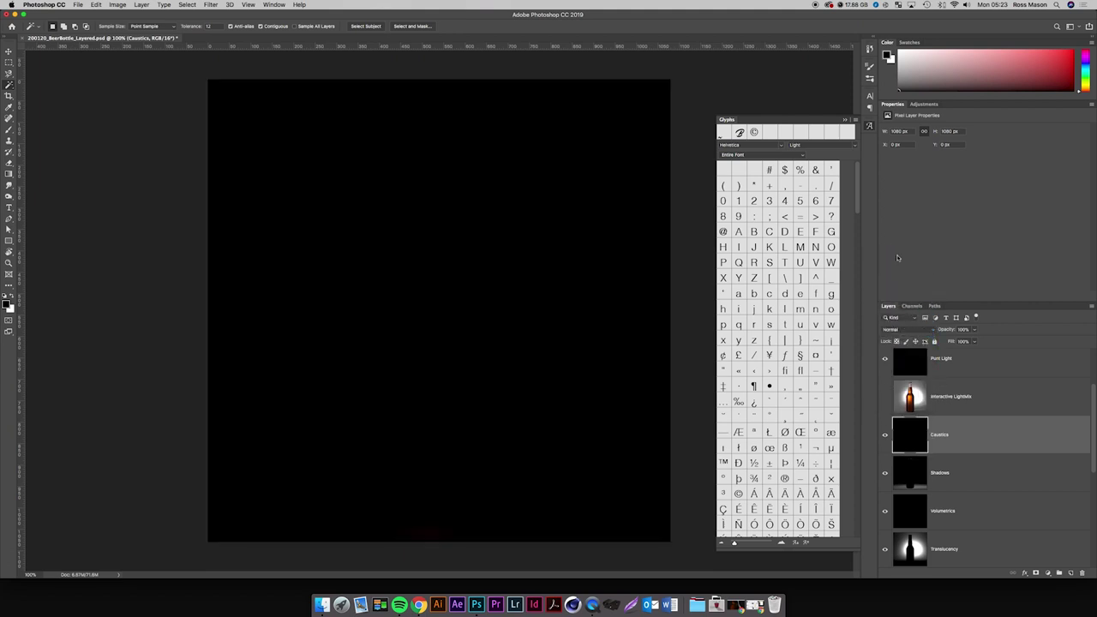
pyautogui.press('BackSpace')
# Check the Shadows layer's contribution, copy the entire layer into a new alpha channel, and name the channel Shadows.
pyautogui.click(886, 436)
pyautogui.click(886, 435)
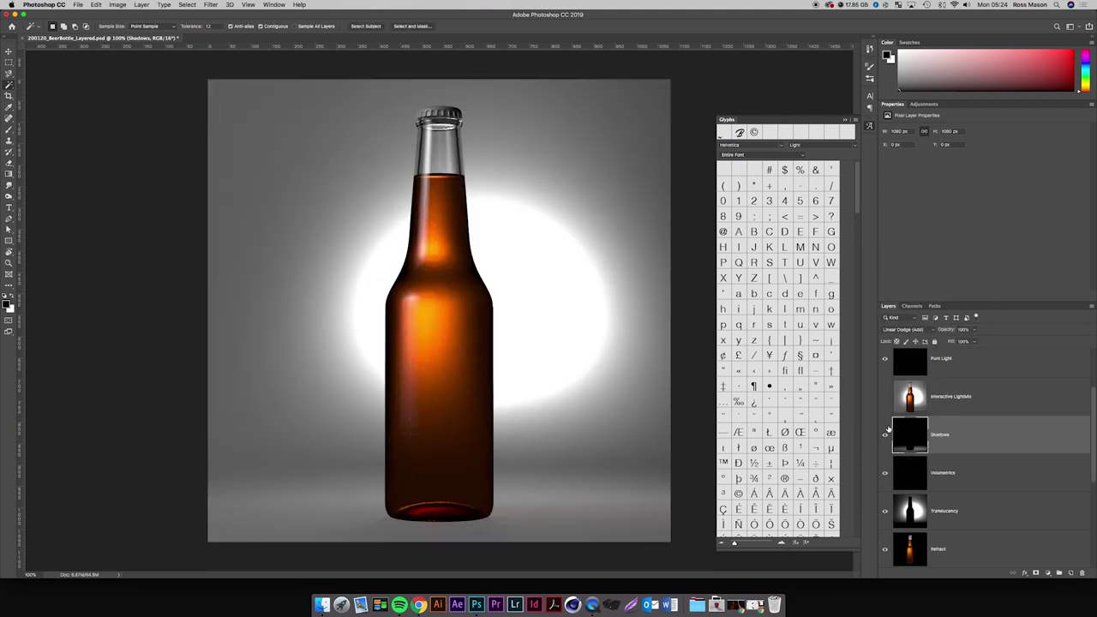
pyautogui.click(900, 330)
pyautogui.press('Escape')
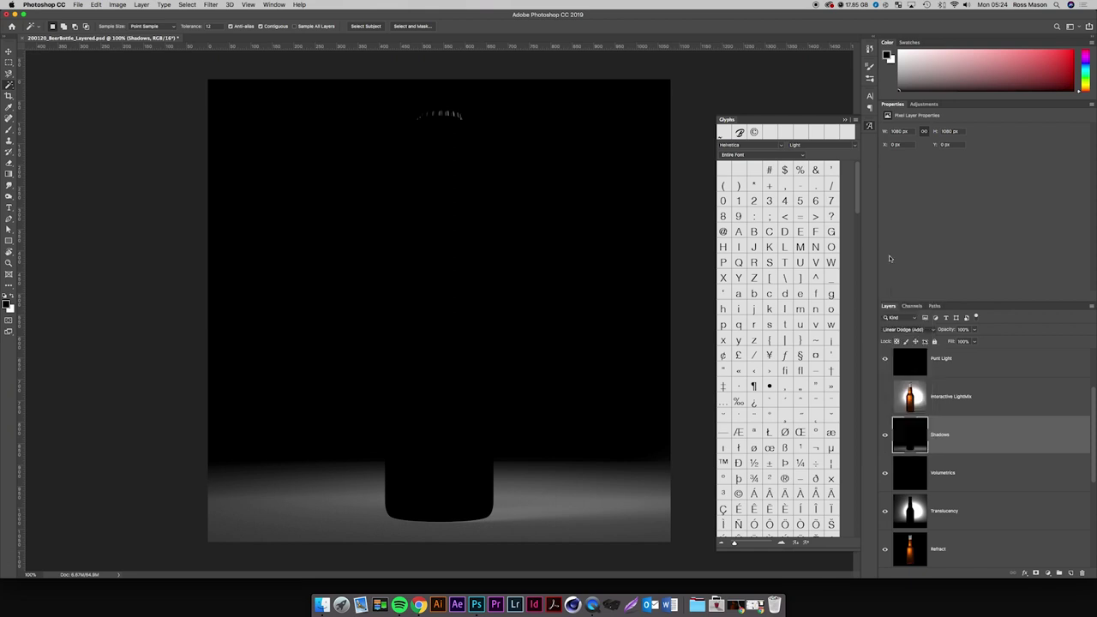
pyautogui.press('super+a')
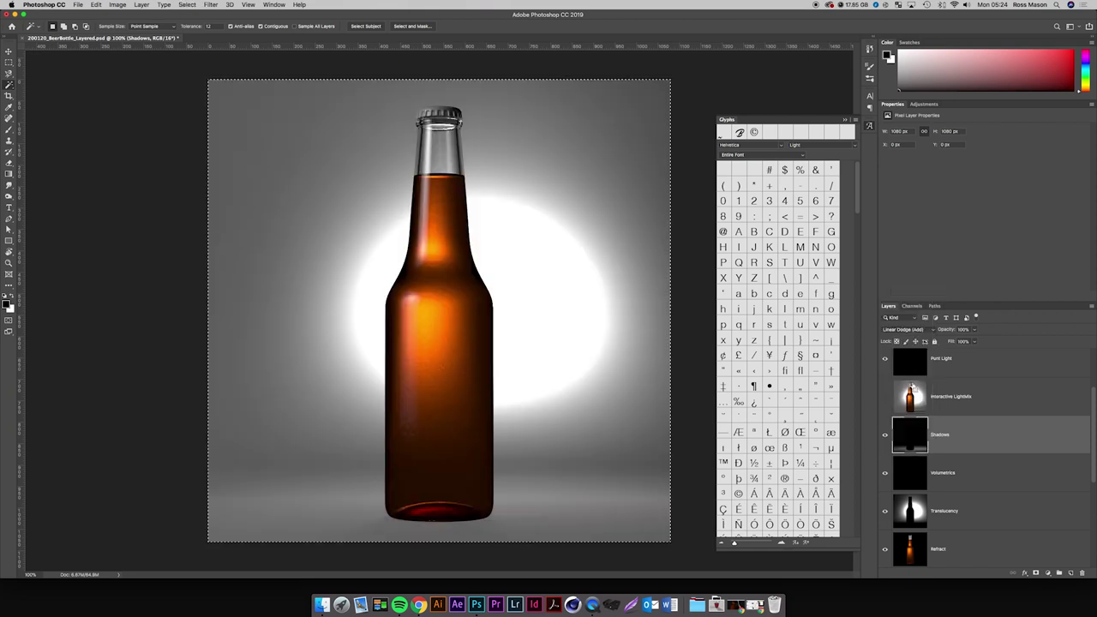
pyautogui.click(914, 306)
pyautogui.click(1069, 573)
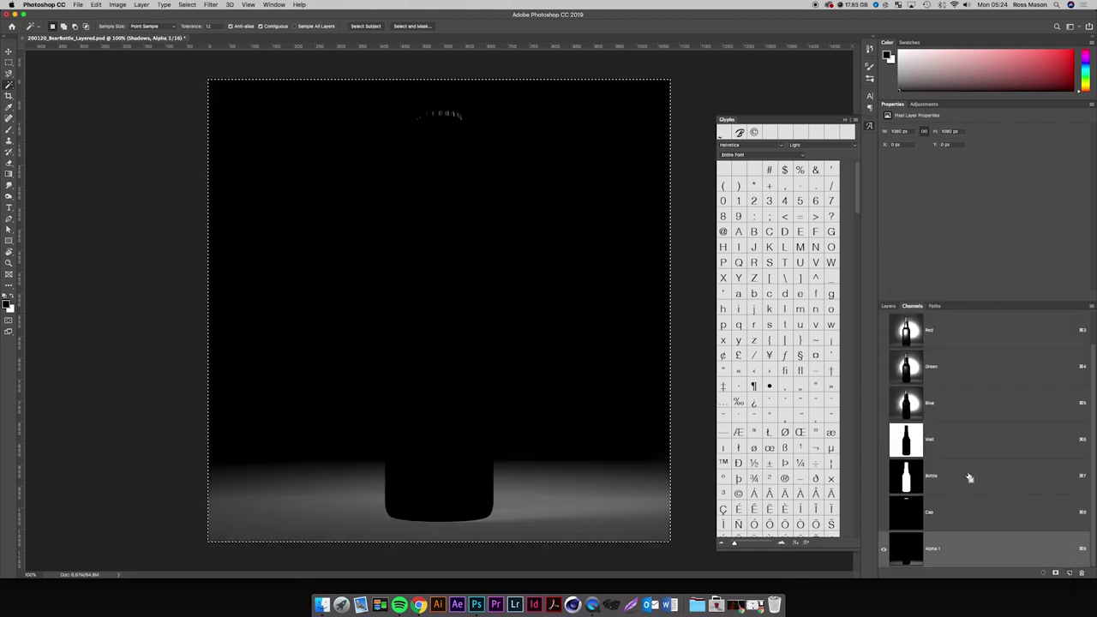
pyautogui.doubleClick(932, 549)
pyautogui.write('Sha')
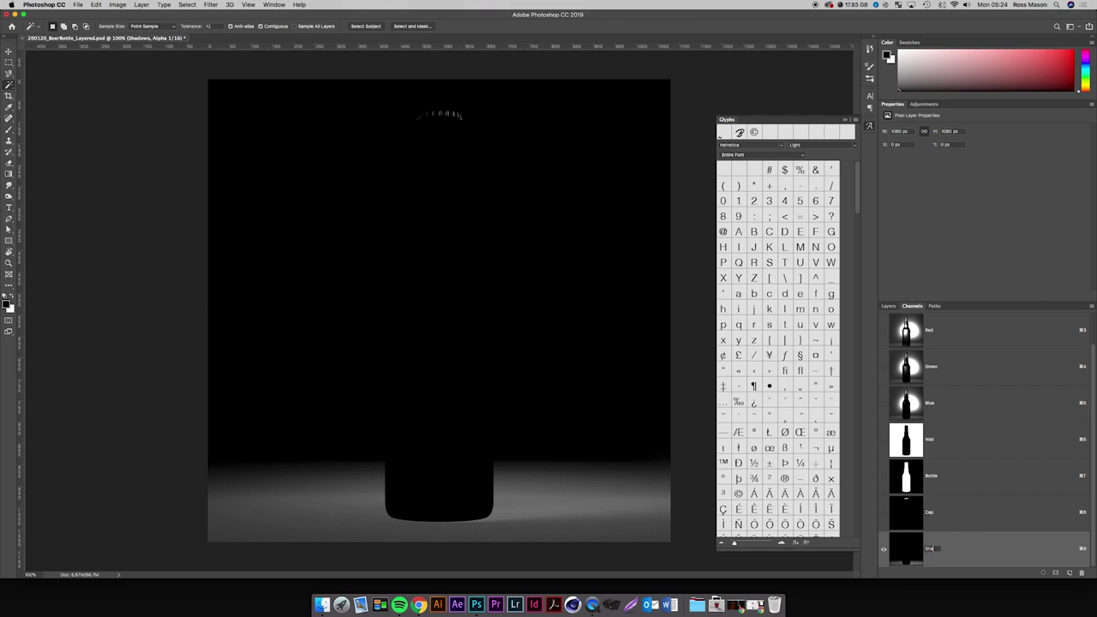
pyautogui.write('dows')
pyautogui.press('Return')
# Delete the Shadows layer, and check the Volumetrics layer in Normal blend mode before deleting it too.
pyautogui.click(889, 306)
pyautogui.click(946, 451)
pyautogui.press('Delete')
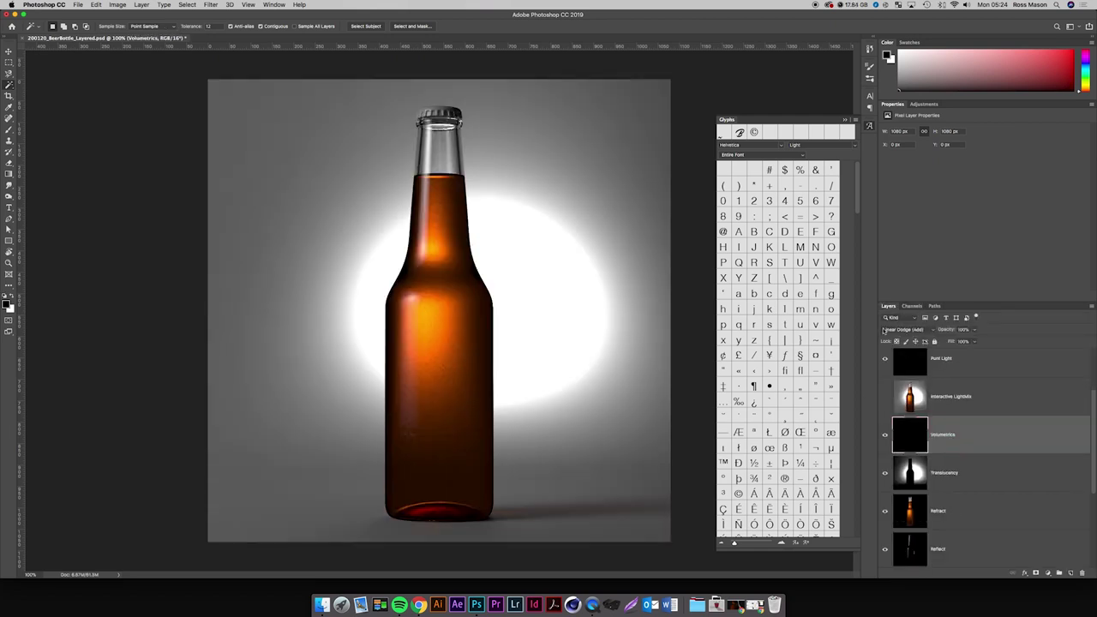
pyautogui.click(887, 331)
pyautogui.click(893, 255)
pyautogui.press('Delete')
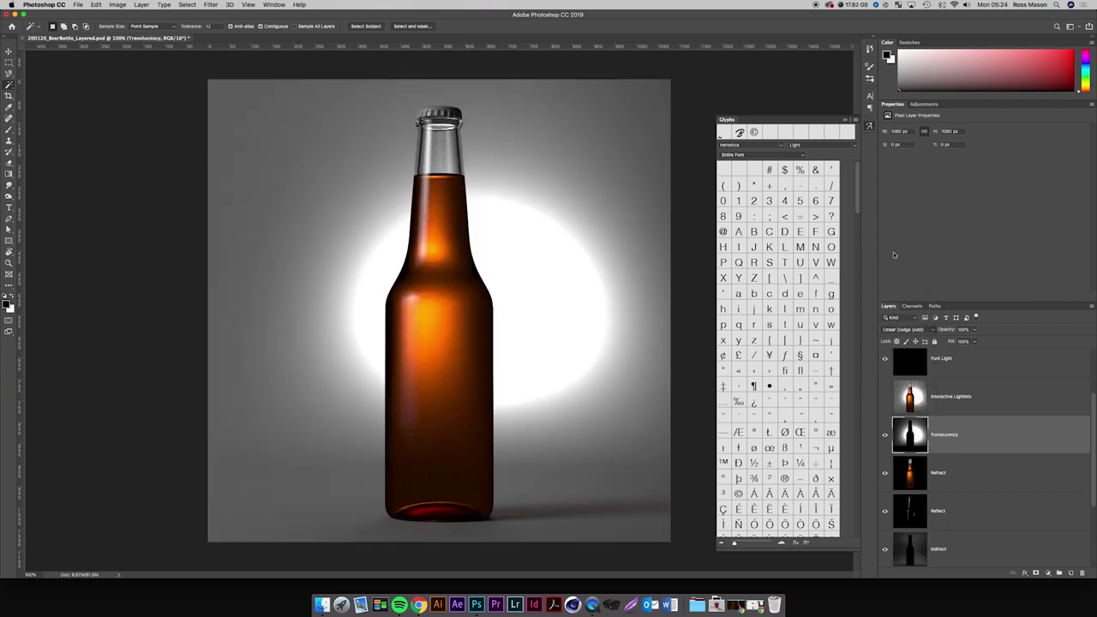
# Set the Translucency layer to Normal blend mode to inspect it, and delete the layer.
pyautogui.click(897, 330)
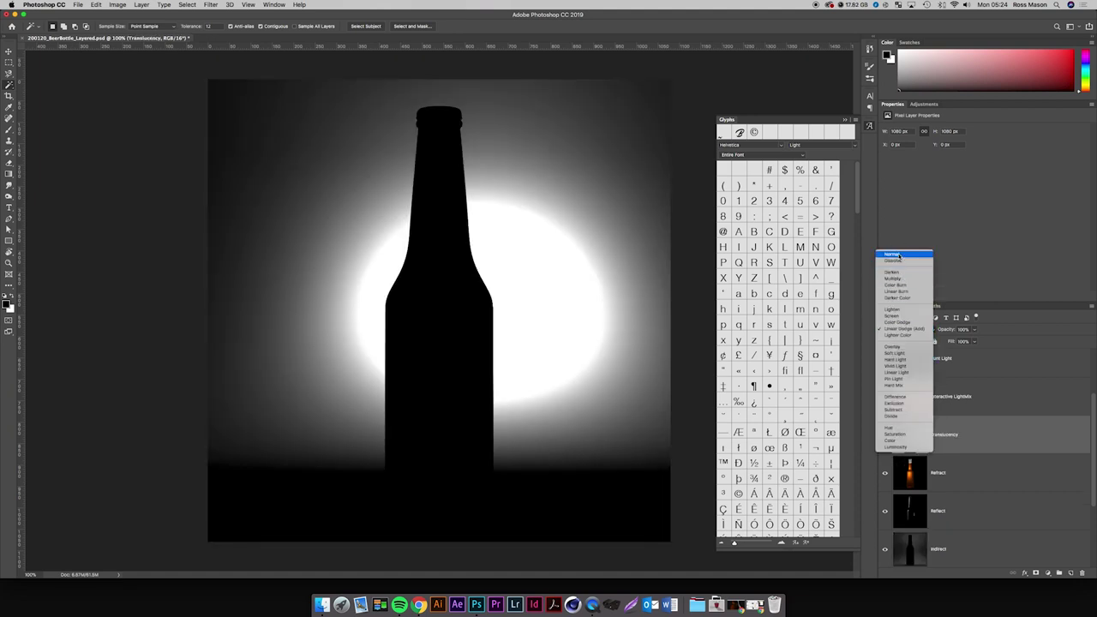
pyautogui.click(893, 254)
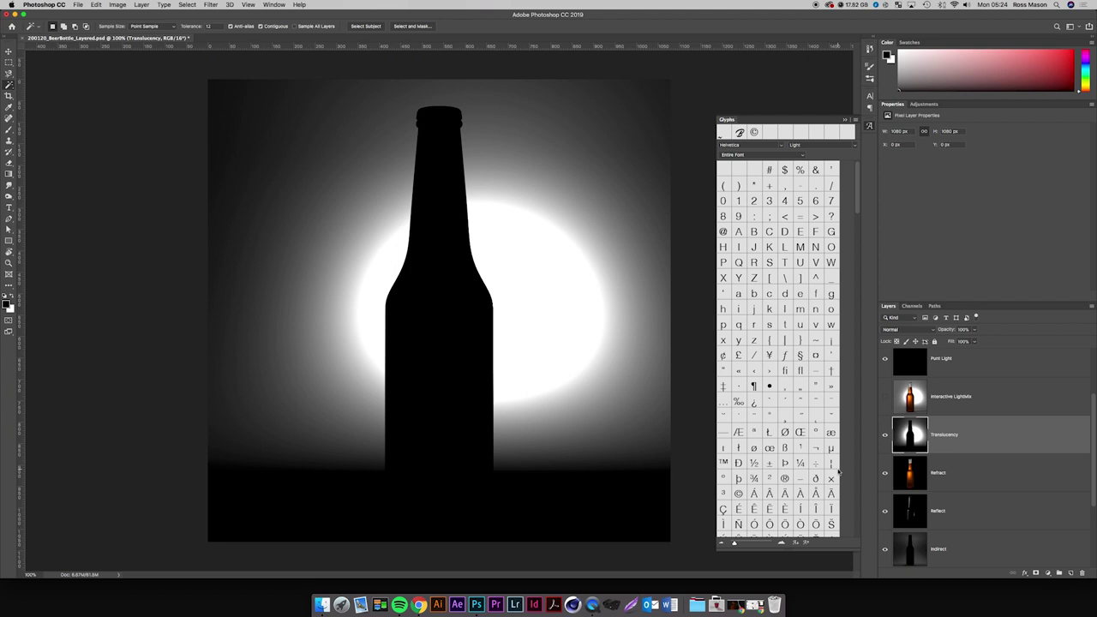
pyautogui.press('Delete')
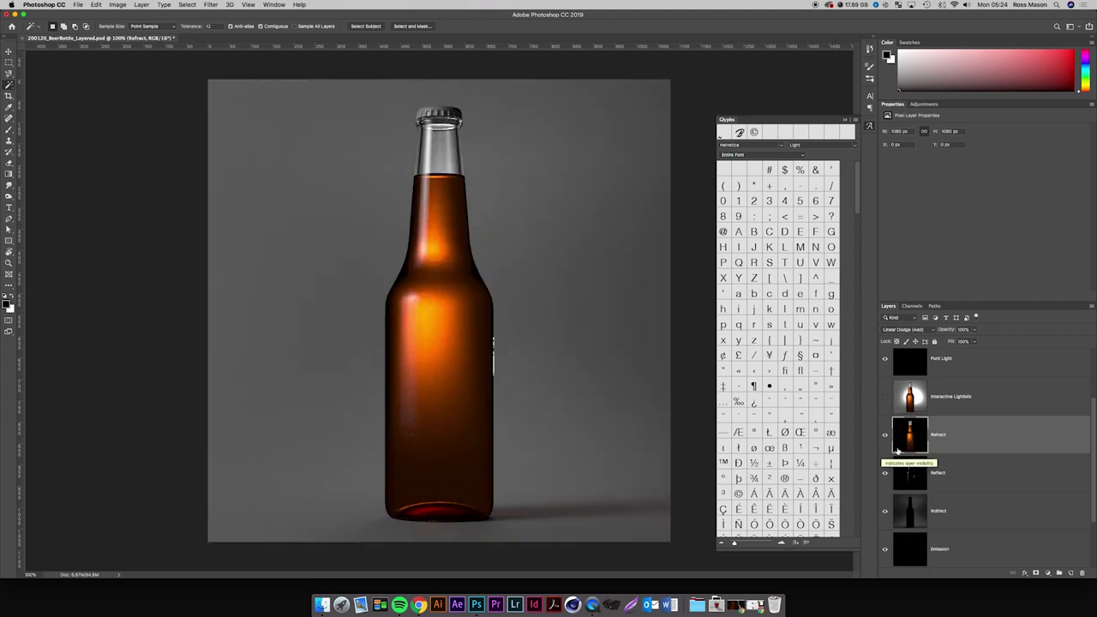
# Compare the image with and without the Refract layer, and leave that layer hidden.
pyautogui.click(885, 436)
pyautogui.click(886, 436)
pyautogui.click(886, 436)
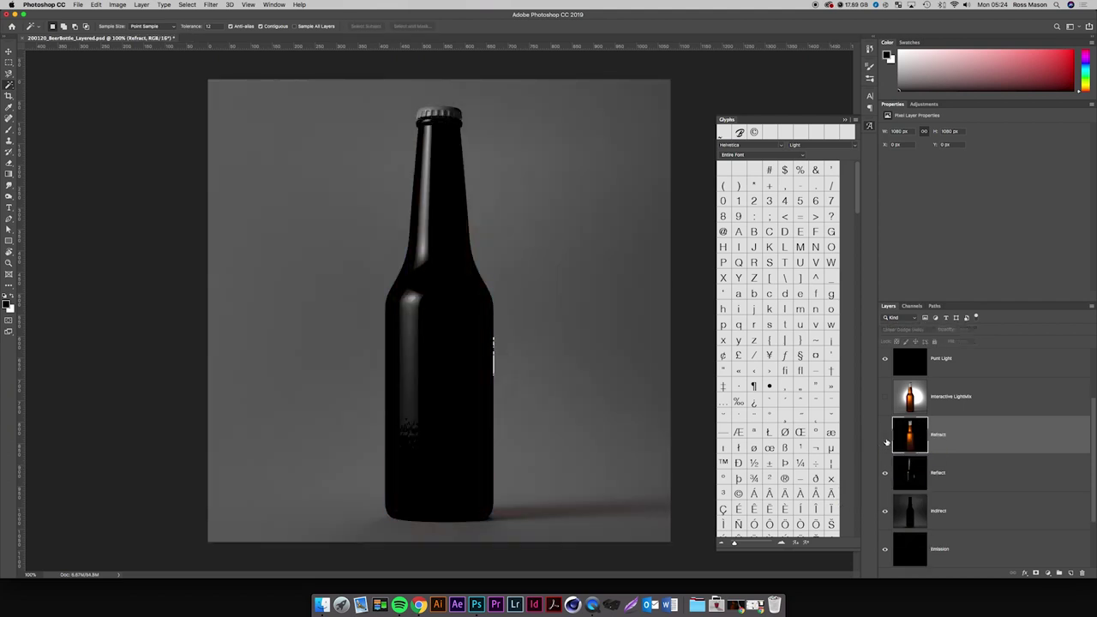
pyautogui.click(887, 439)
pyautogui.click(886, 438)
pyautogui.click(886, 439)
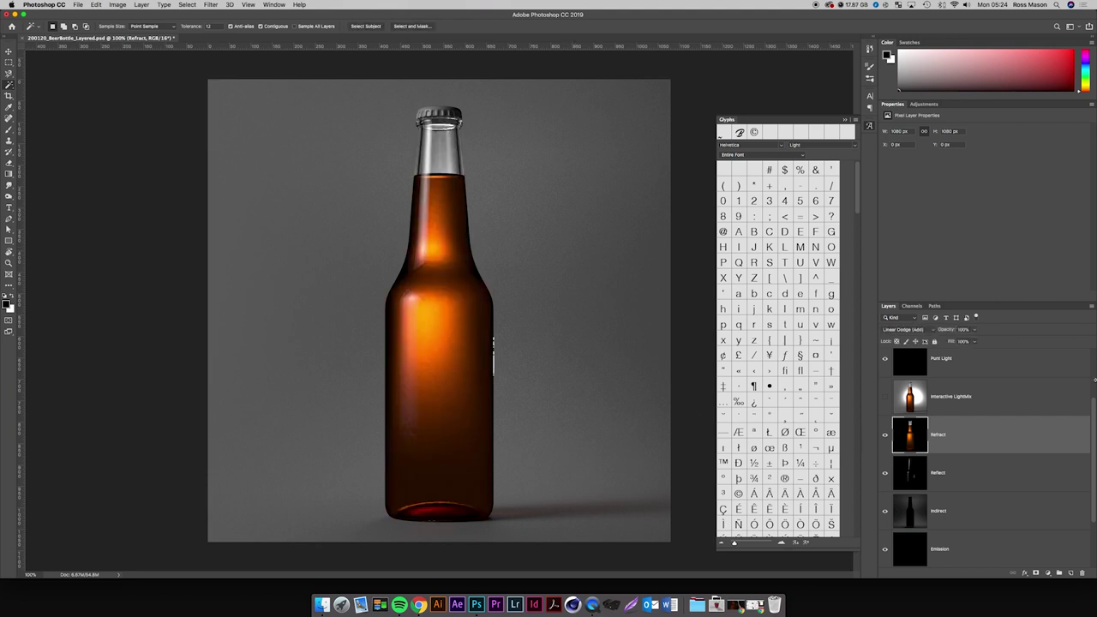
pyautogui.click(885, 436)
pyautogui.click(886, 435)
pyautogui.click(886, 436)
pyautogui.click(885, 435)
pyautogui.click(885, 435)
# Check the Reflect layer's contribution, copy the entire layer into a new alpha channel, and deselect.
pyautogui.click(885, 473)
pyautogui.click(884, 472)
pyautogui.click(952, 473)
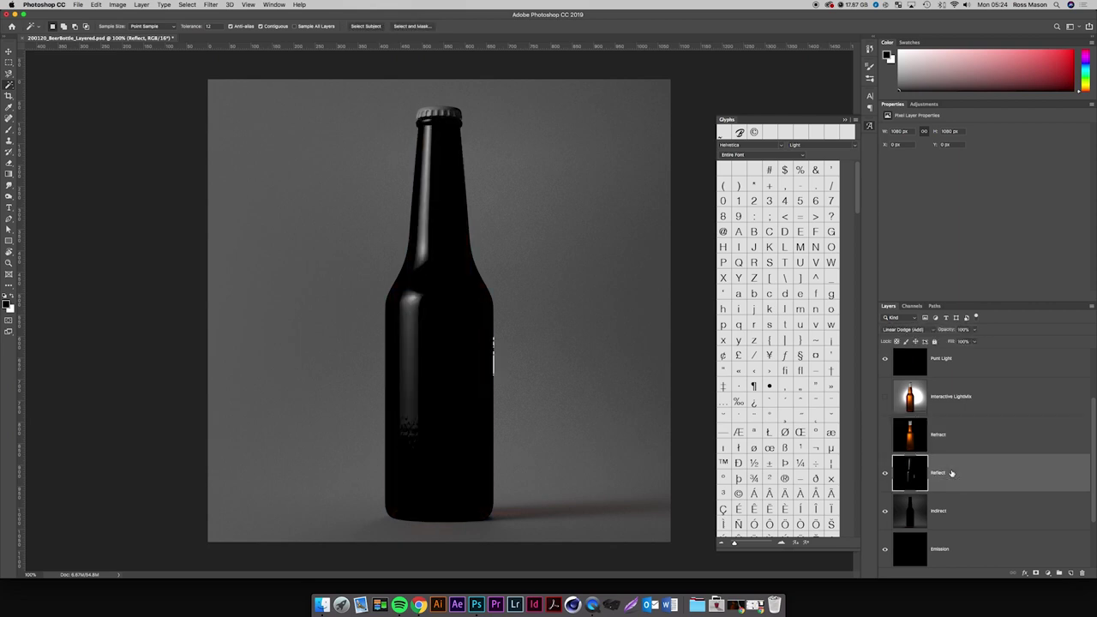
pyautogui.press('super+a')
pyautogui.click(912, 306)
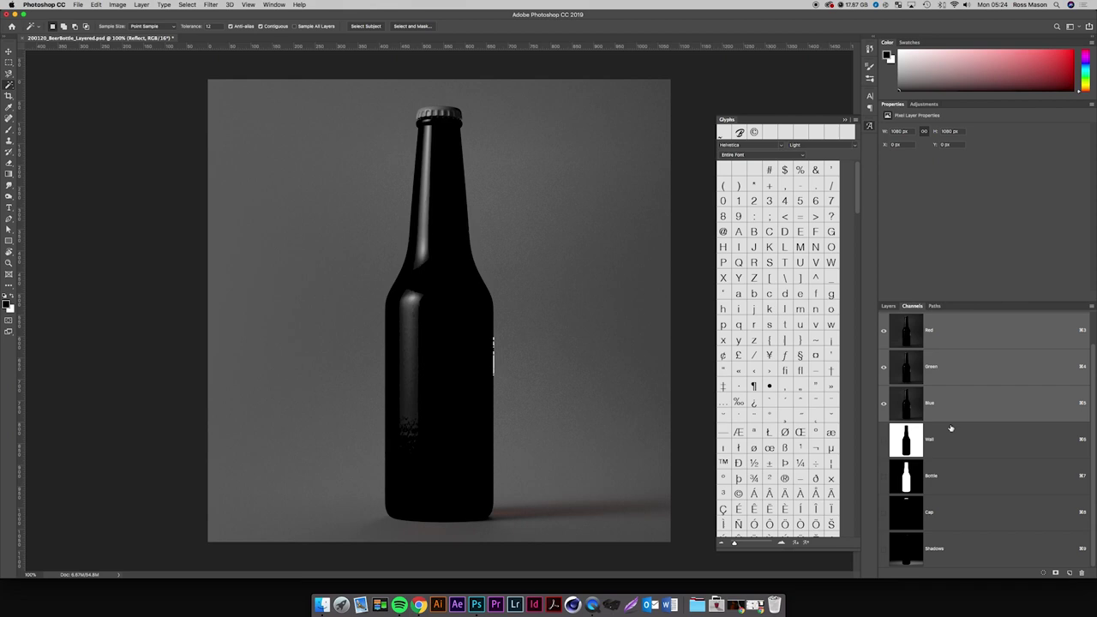
pyautogui.click(1069, 573)
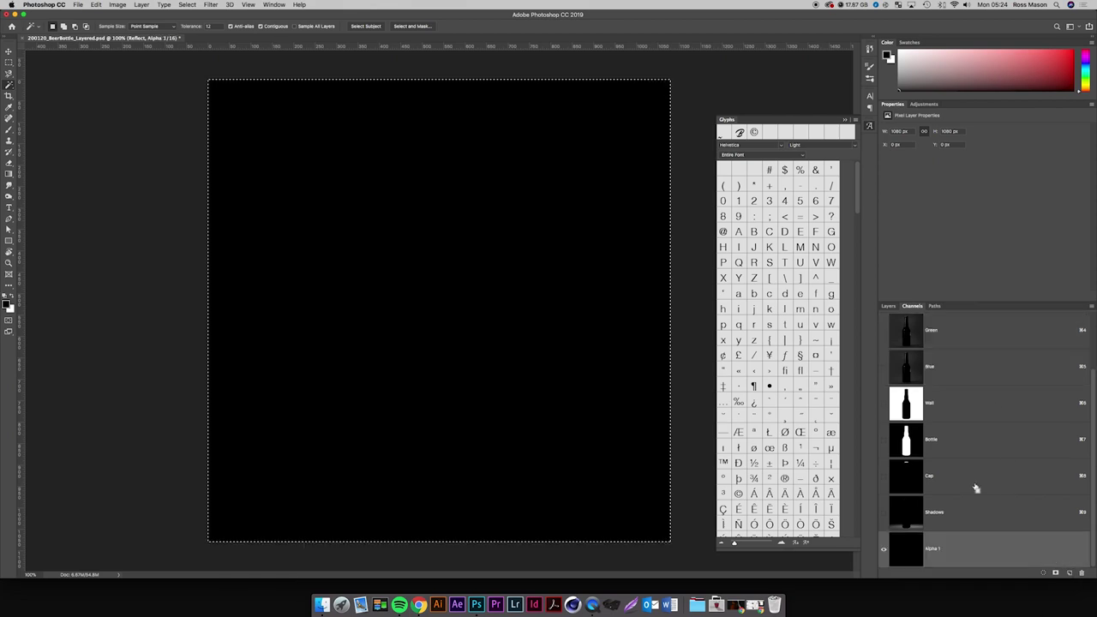
pyautogui.press('super+v')
pyautogui.press('super+d')
# Delete the Reflect layer and undo the deletion.
pyautogui.click(889, 306)
pyautogui.click(964, 481)
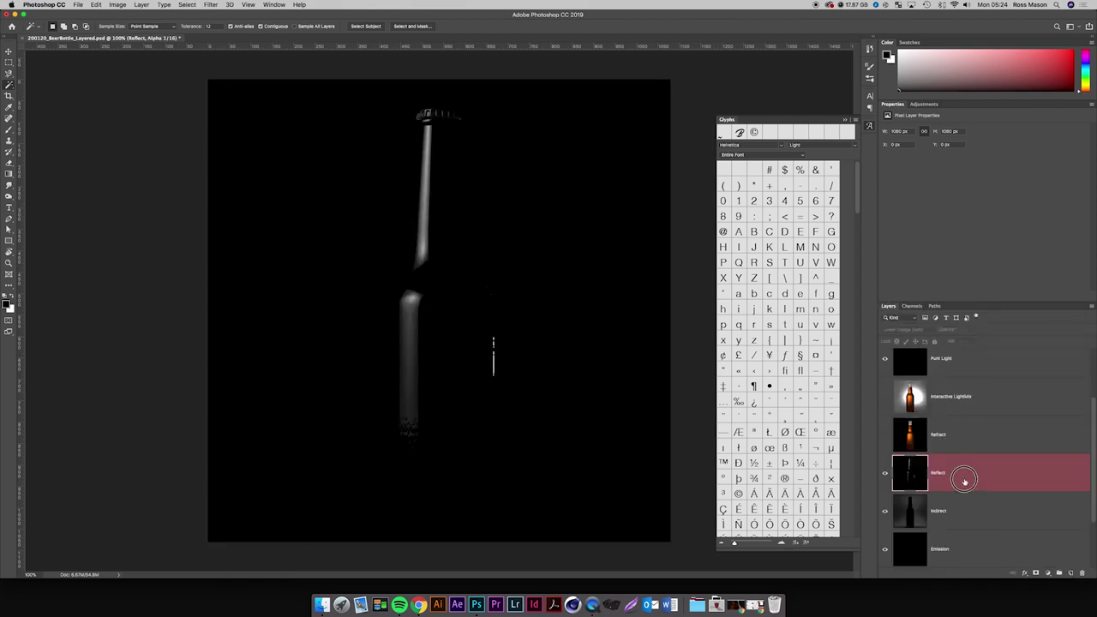
pyautogui.click(964, 482)
pyautogui.press('Delete')
pyautogui.press('super+z')
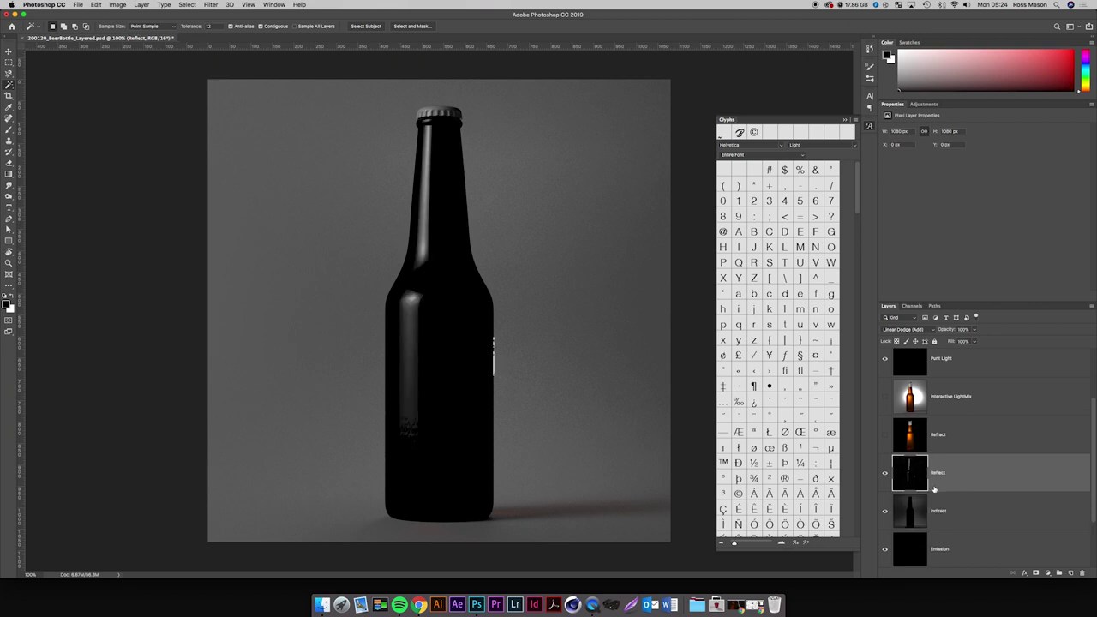
# Hide the Reflect layer and compare the image with and without the Indirect layer.
pyautogui.click(886, 474)
pyautogui.click(885, 511)
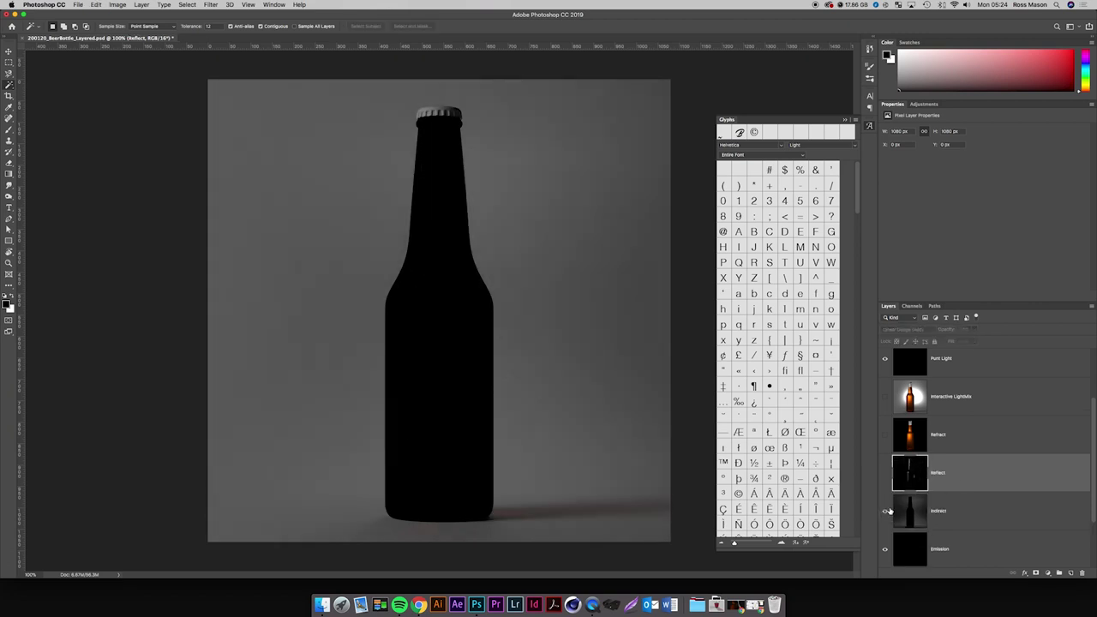
pyautogui.click(886, 511)
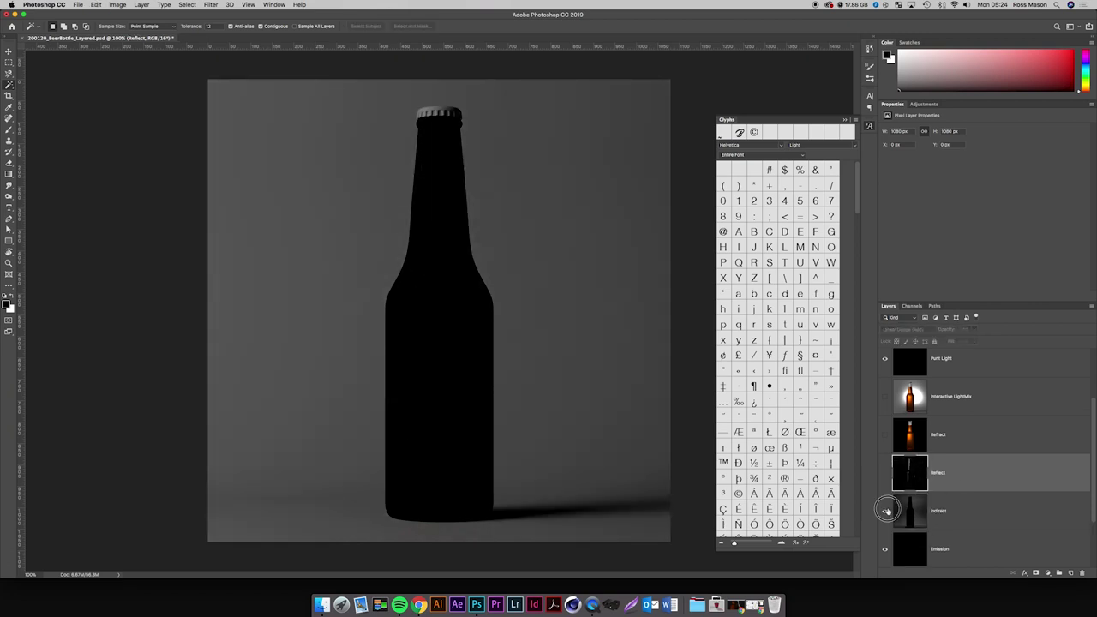
pyautogui.click(886, 511)
pyautogui.click(887, 511)
pyautogui.click(886, 511)
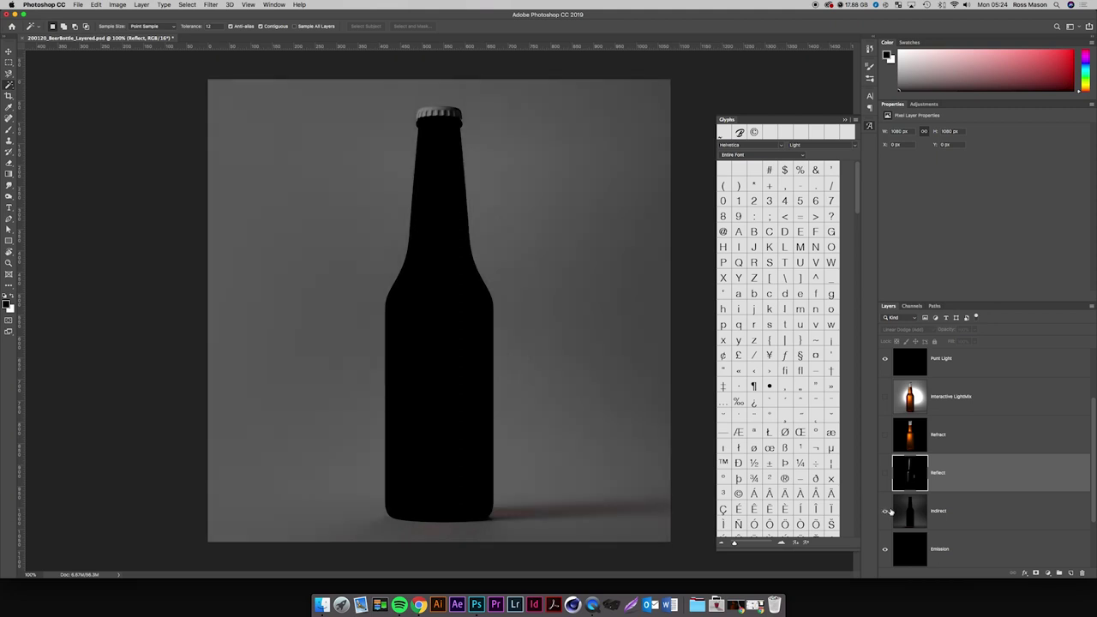
# Copy the entire Indirect layer, paste it into a new alpha channel, and deselect.
pyautogui.click(909, 511)
pyautogui.press('super+a')
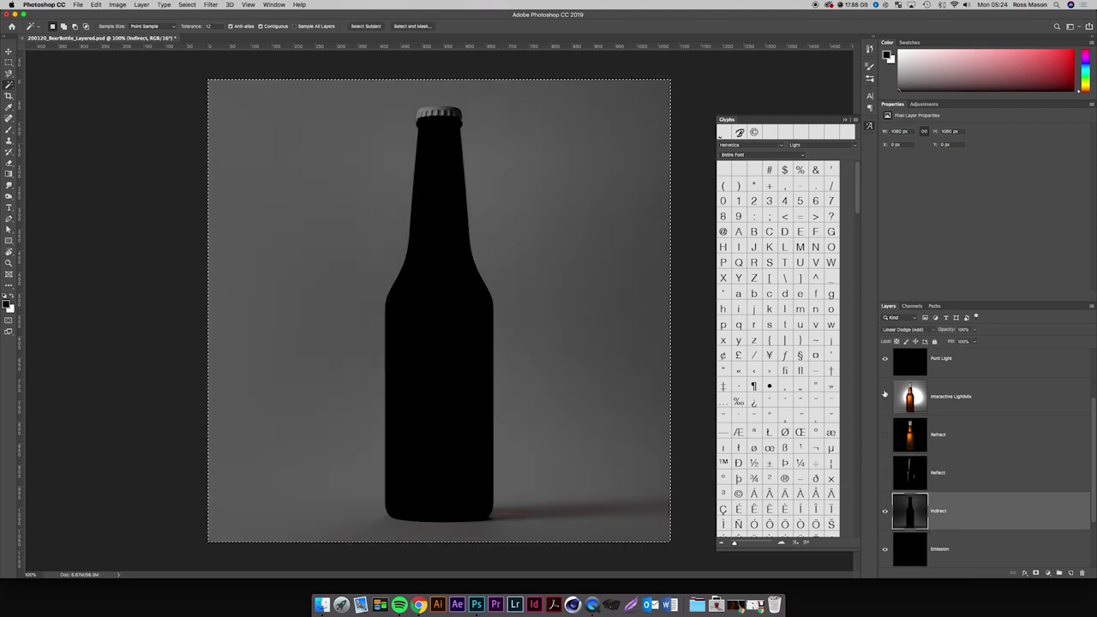
pyautogui.click(912, 306)
pyautogui.click(1070, 573)
pyautogui.press('super+v')
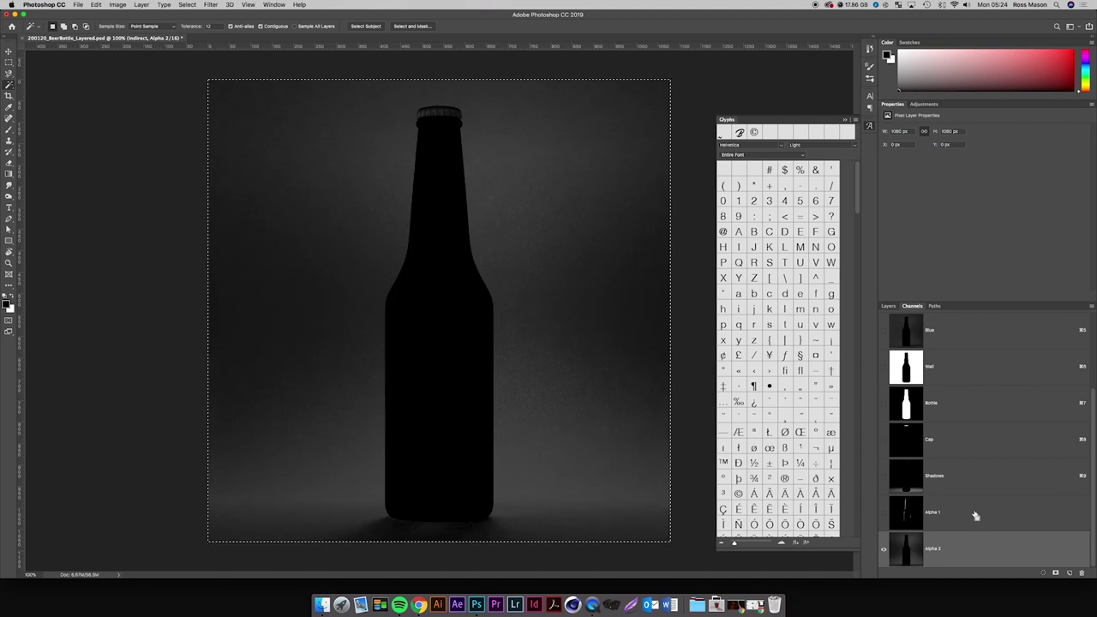
pyautogui.press('super+d')
pyautogui.doubleClick(931, 550)
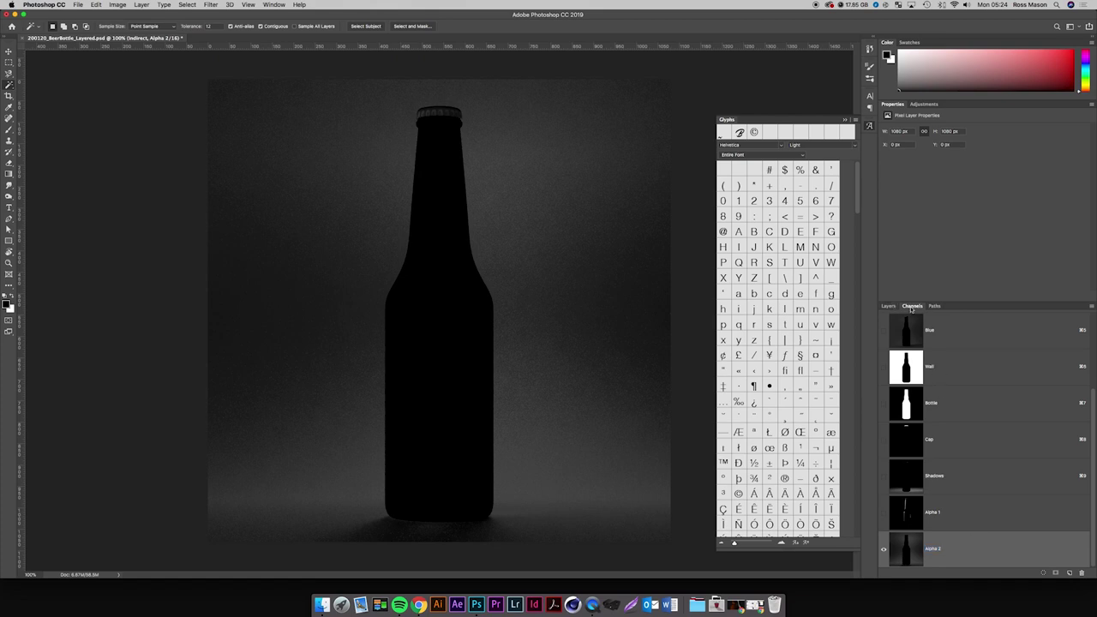
# Delete the Indirect and Emission layers from the layer stack.
pyautogui.click(889, 306)
pyautogui.click(912, 306)
pyautogui.click(888, 306)
pyautogui.click(931, 512)
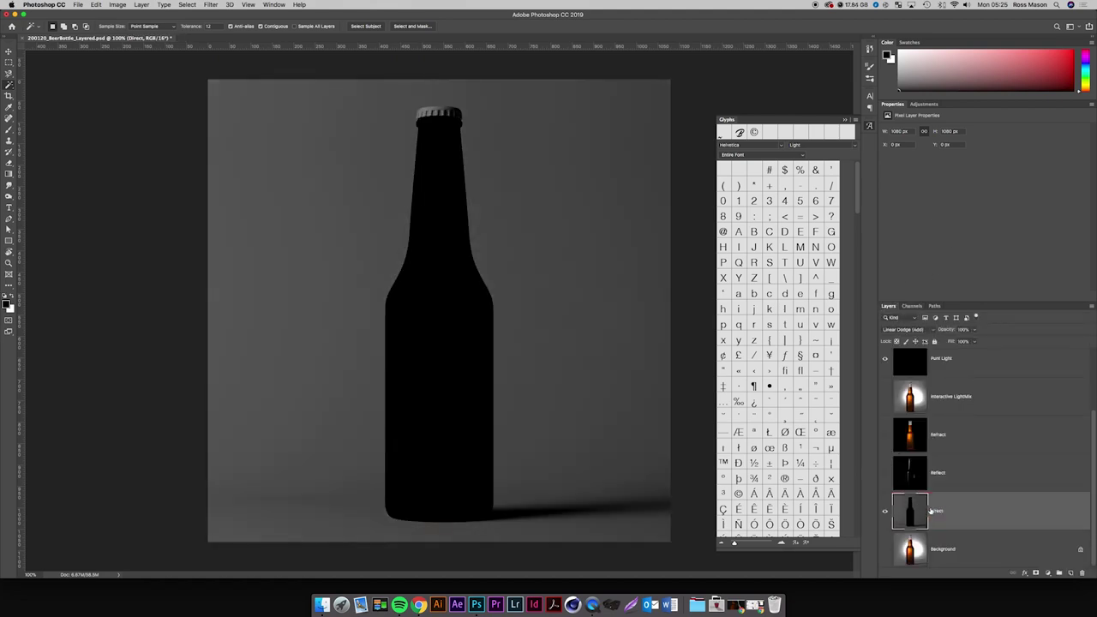
# Compare the Direct layer with the Background render, and set the Direct layer's blend mode to Normal.
pyautogui.click(884, 513)
pyautogui.click(885, 513)
pyautogui.click(886, 547)
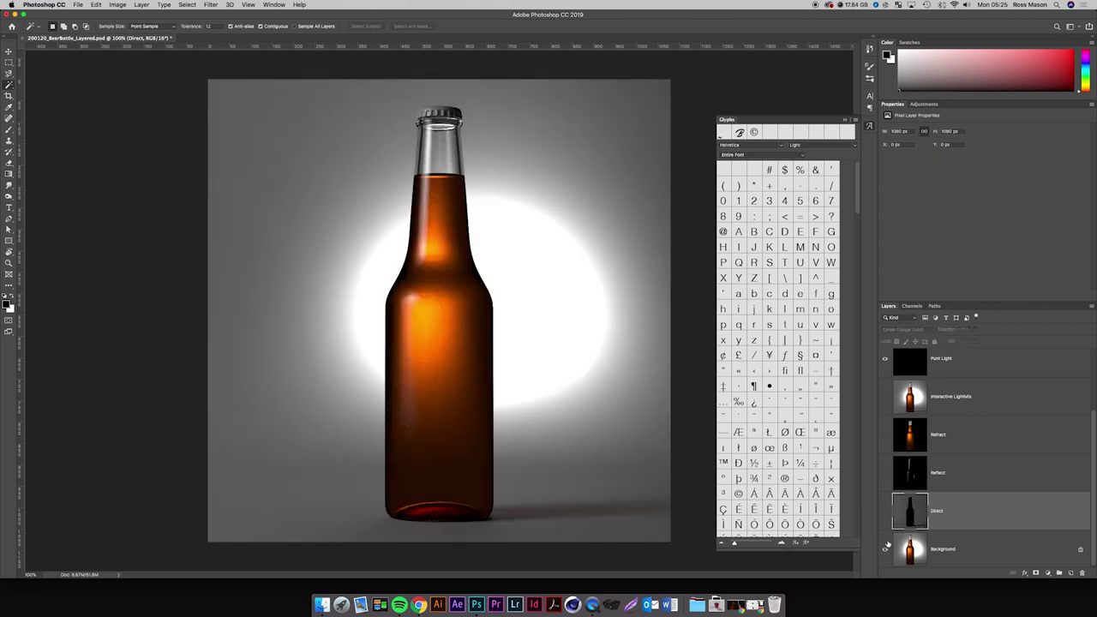
pyautogui.click(885, 548)
pyautogui.click(885, 512)
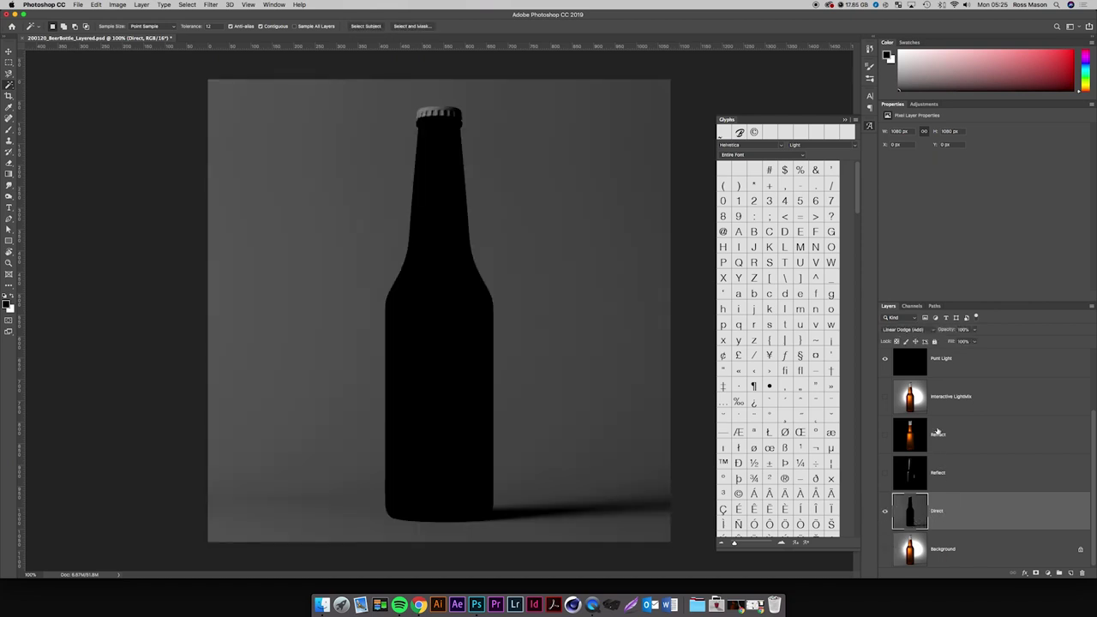
pyautogui.click(902, 330)
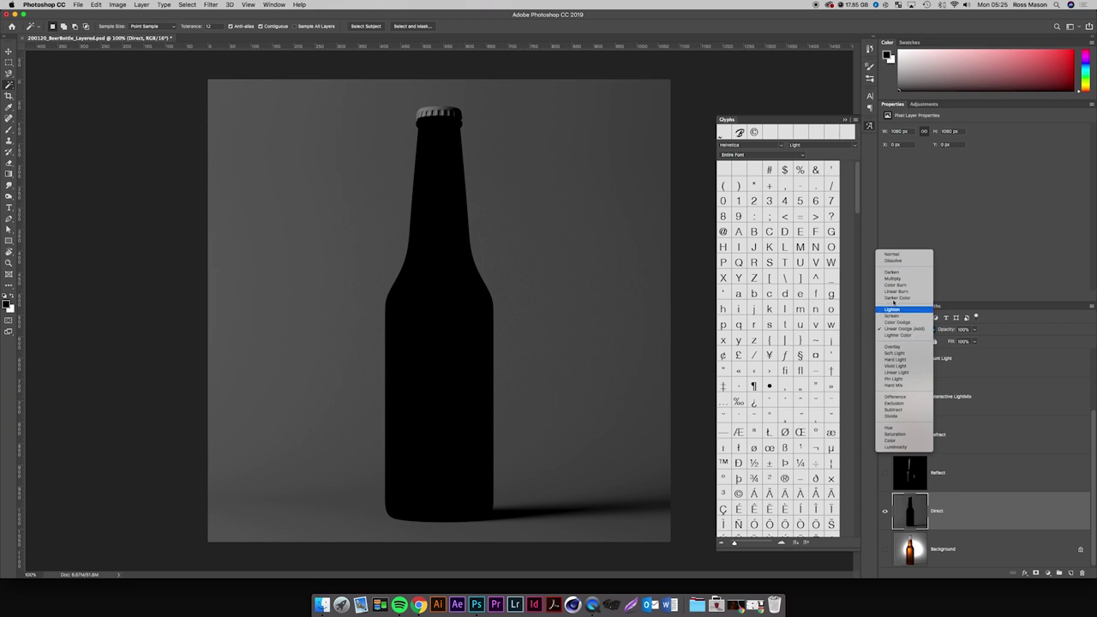
pyautogui.click(896, 255)
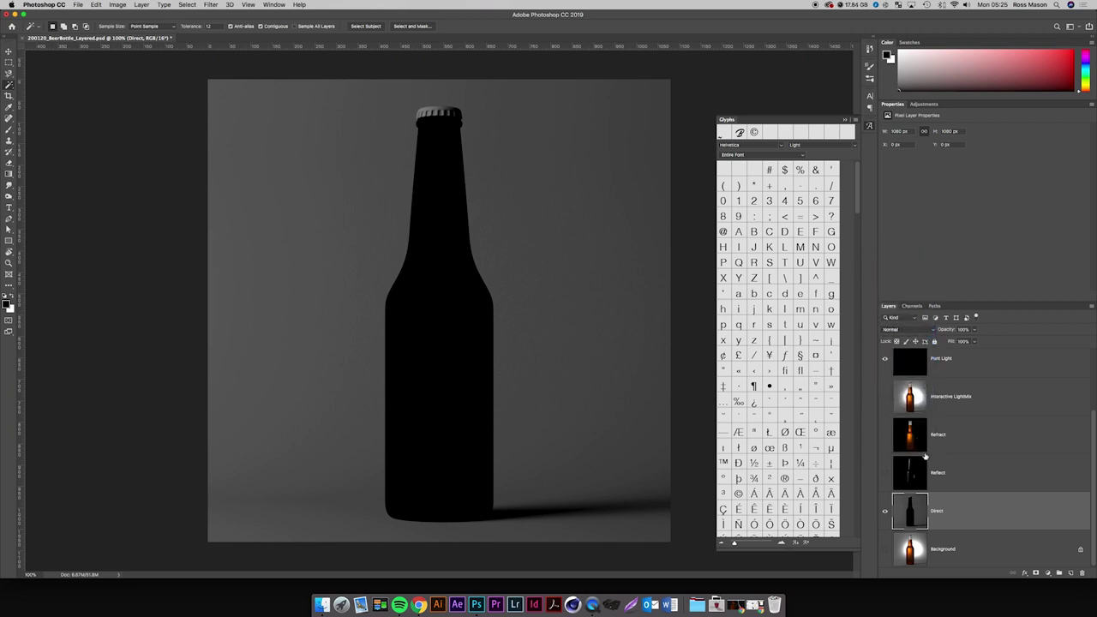
# Switch to Finder, open 200120_BeerBottle2_Condensation.psd from the Raw_Render folder, and hide its Rim Light.1 layer.
pyautogui.click(319, 607)
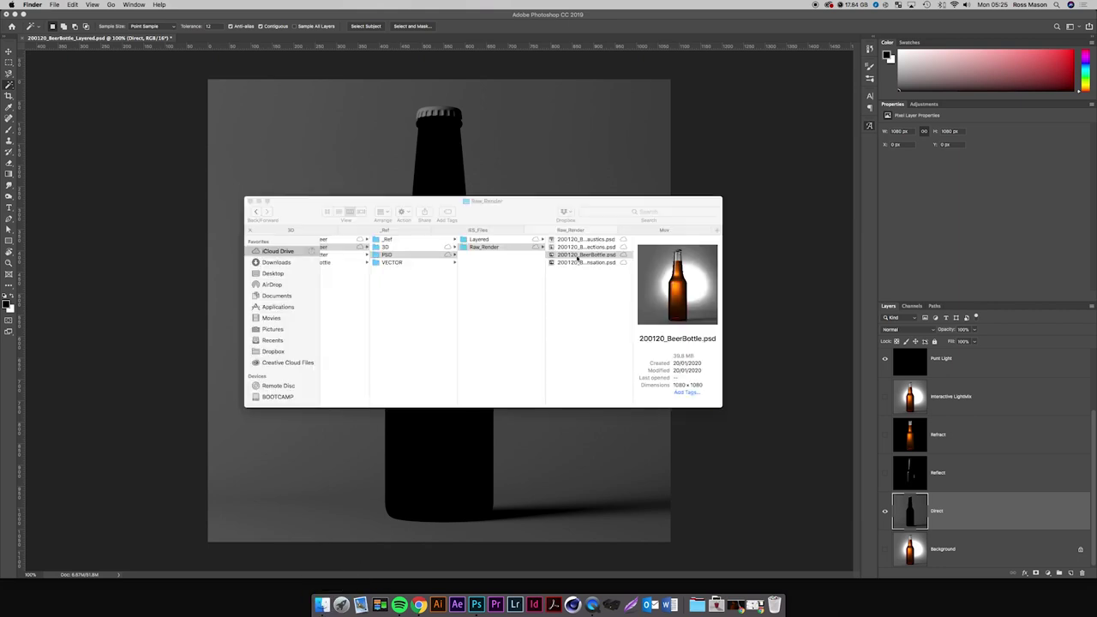
pyautogui.doubleClick(580, 260)
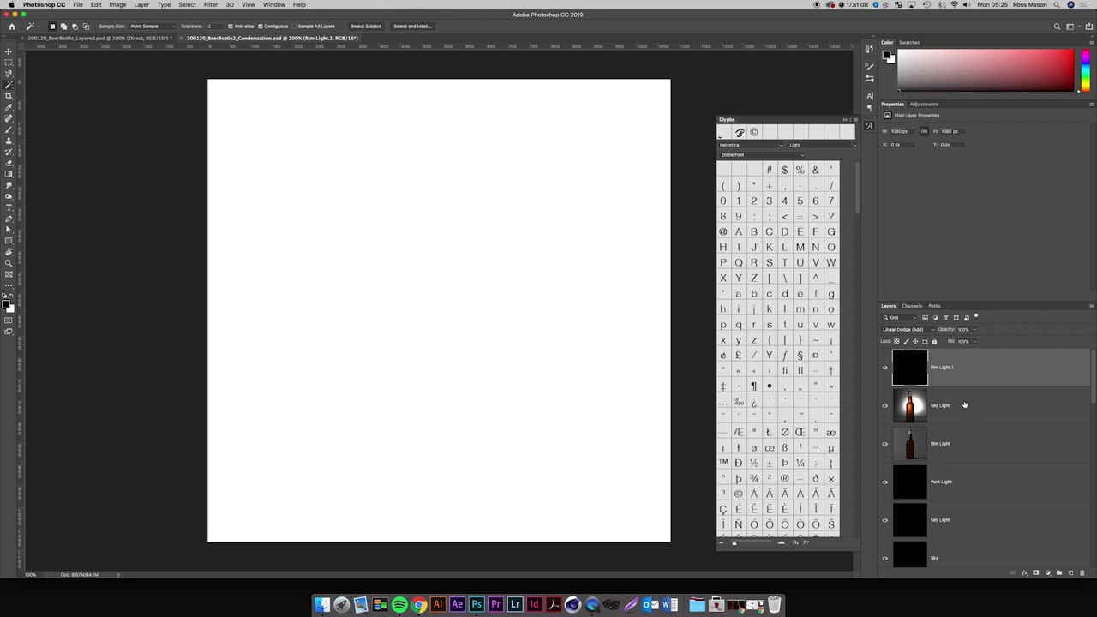
pyautogui.click(885, 378)
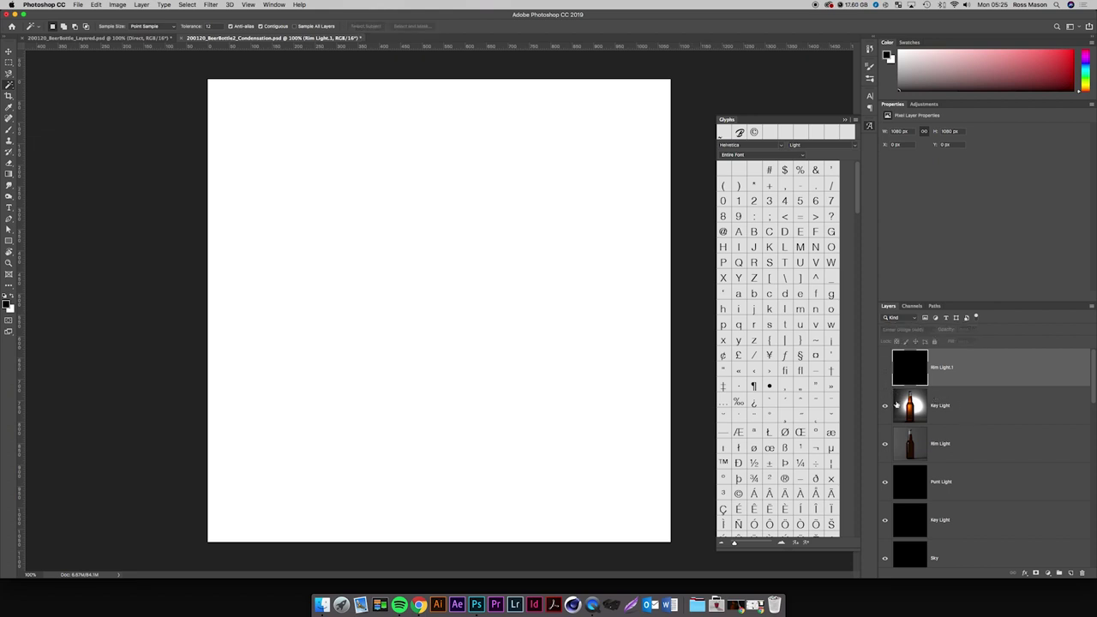
# Set the blend mode of the upper Key Light layer to Normal and compare the image with and without it.
pyautogui.click(900, 406)
pyautogui.click(898, 329)
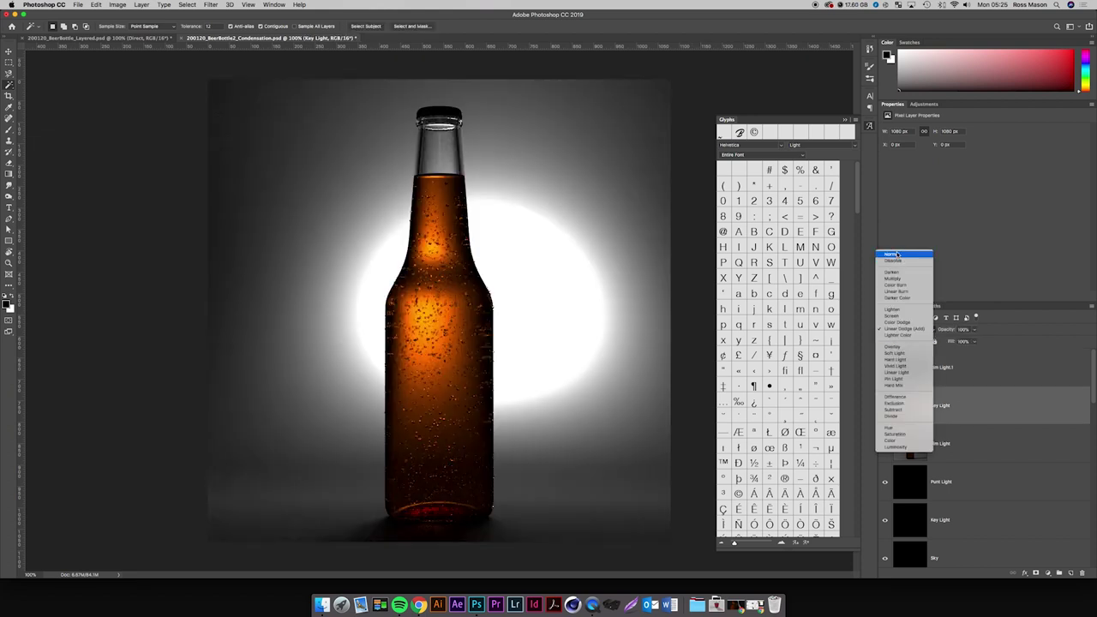
pyautogui.click(891, 254)
pyautogui.click(885, 406)
pyautogui.click(886, 406)
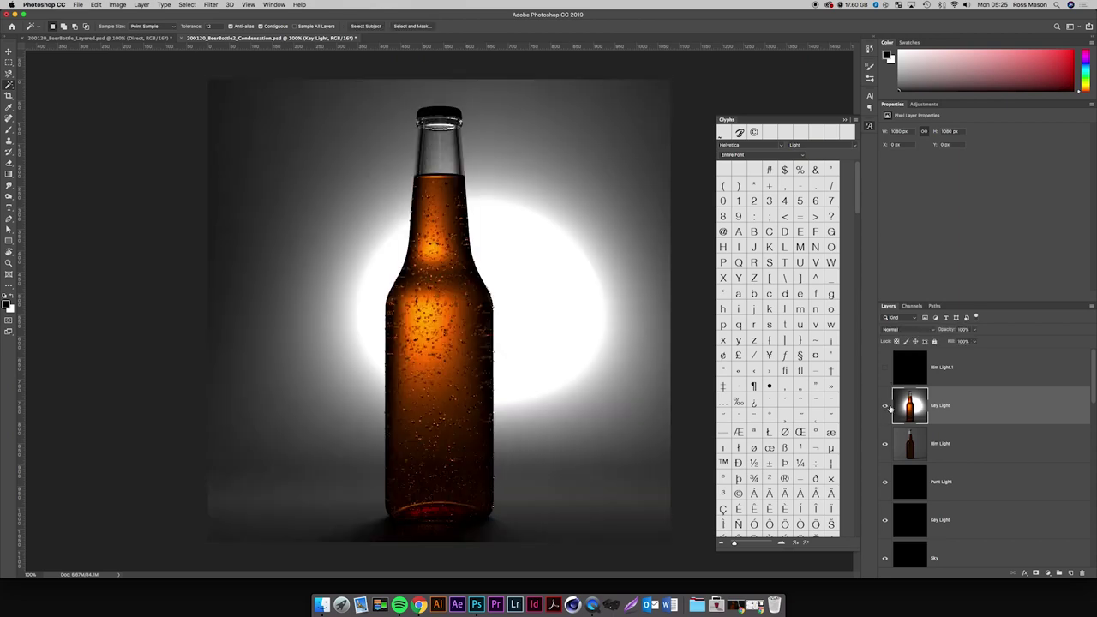
# Duplicate the bottle render's Key Light and Rim Light layers into the 200120_BeerBottle_Layered.psd document.
pyautogui.keyDown('shift'); pyautogui.click(950, 452); pyautogui.keyUp('shift')
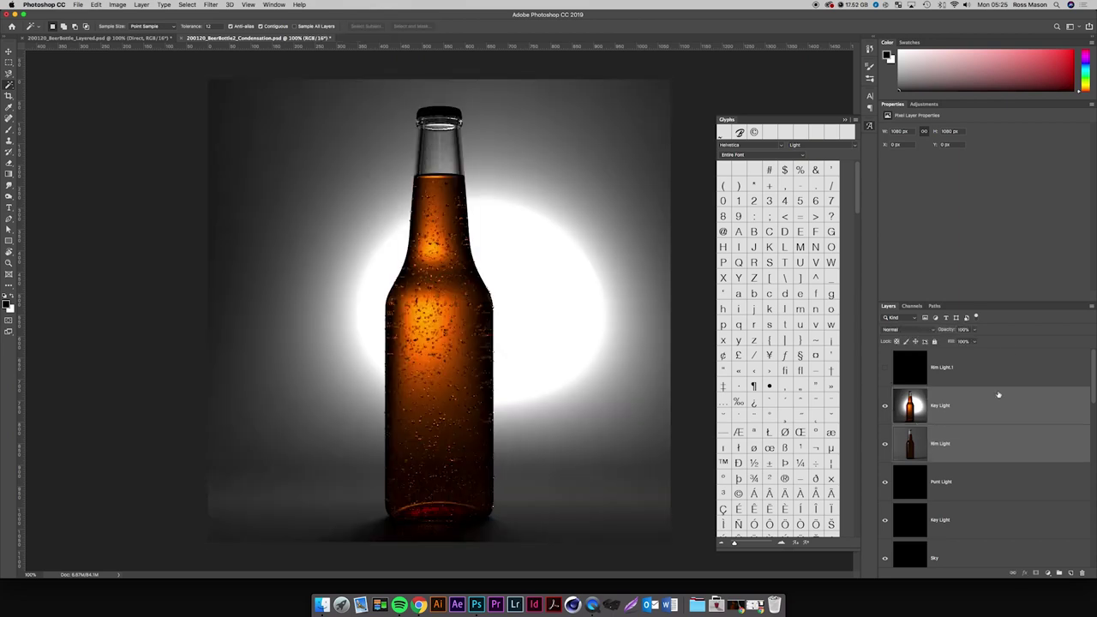
pyautogui.click(1092, 309)
pyautogui.click(1007, 306)
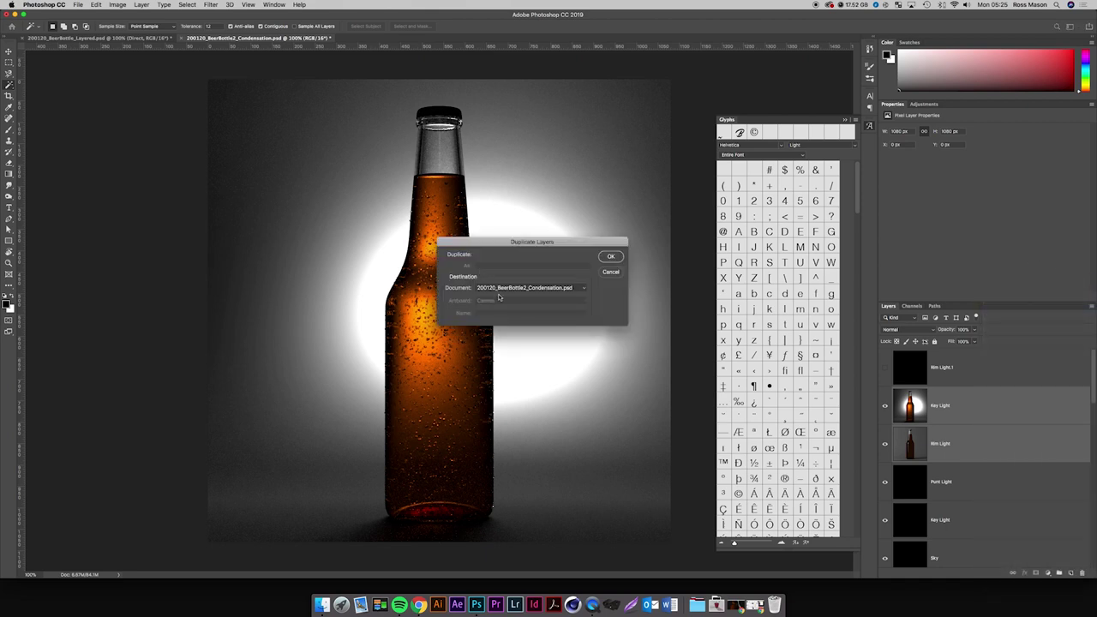
pyautogui.click(499, 290)
pyautogui.click(508, 279)
pyautogui.press('Return')
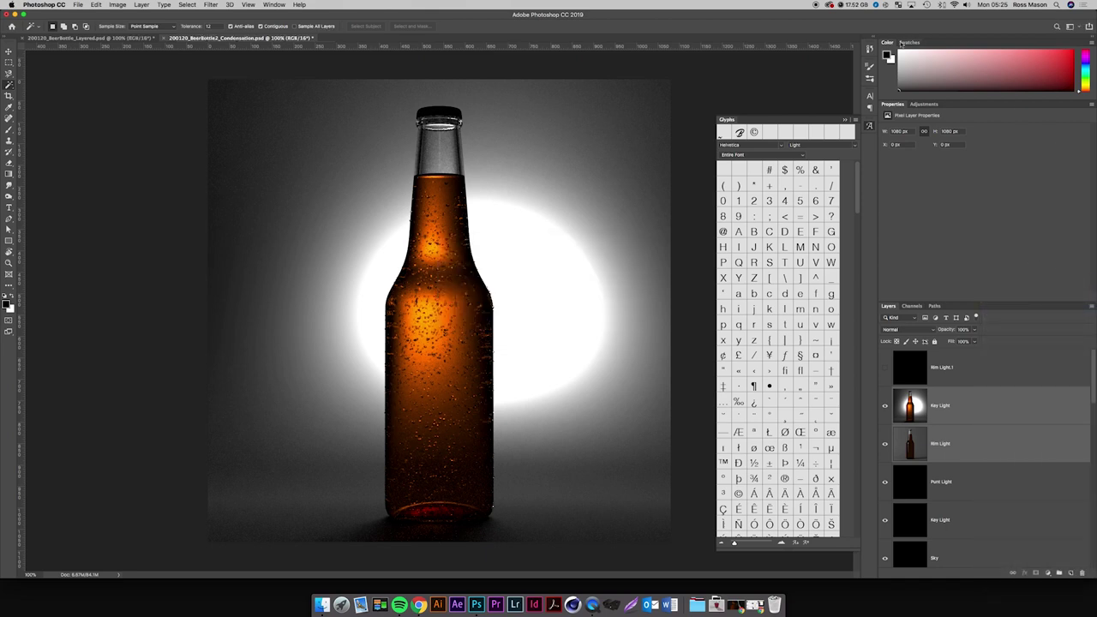
# In 200120_BeerBottle_Layered.psd, group the two duplicated layers at the top of the stack as Condensation and compare the image with and without it.
pyautogui.click(144, 38)
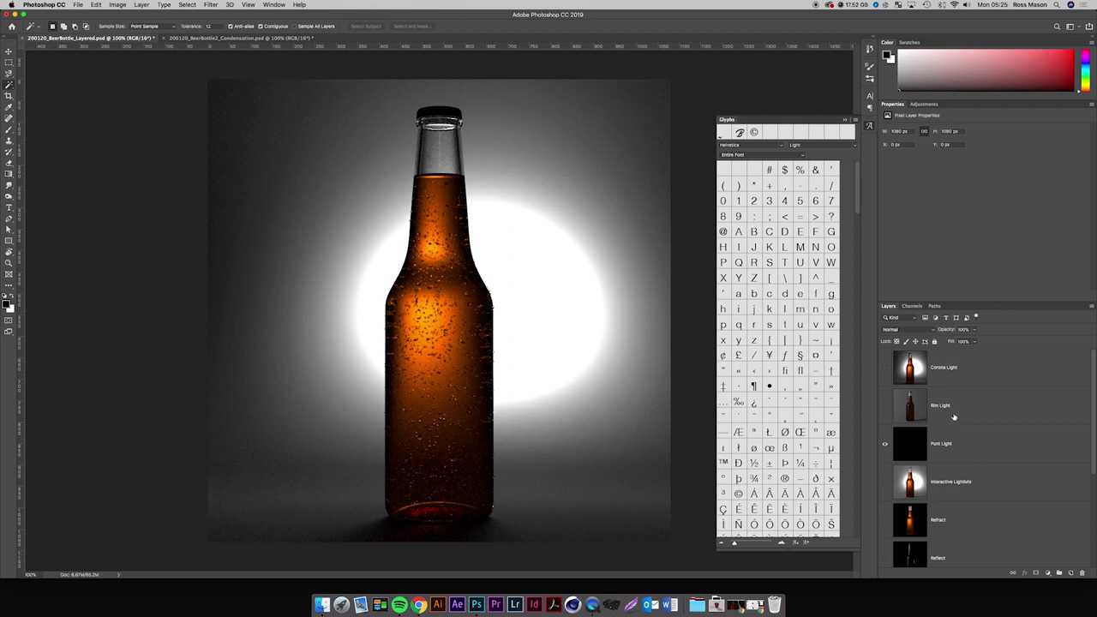
pyautogui.scroll(-4, 954, 418)
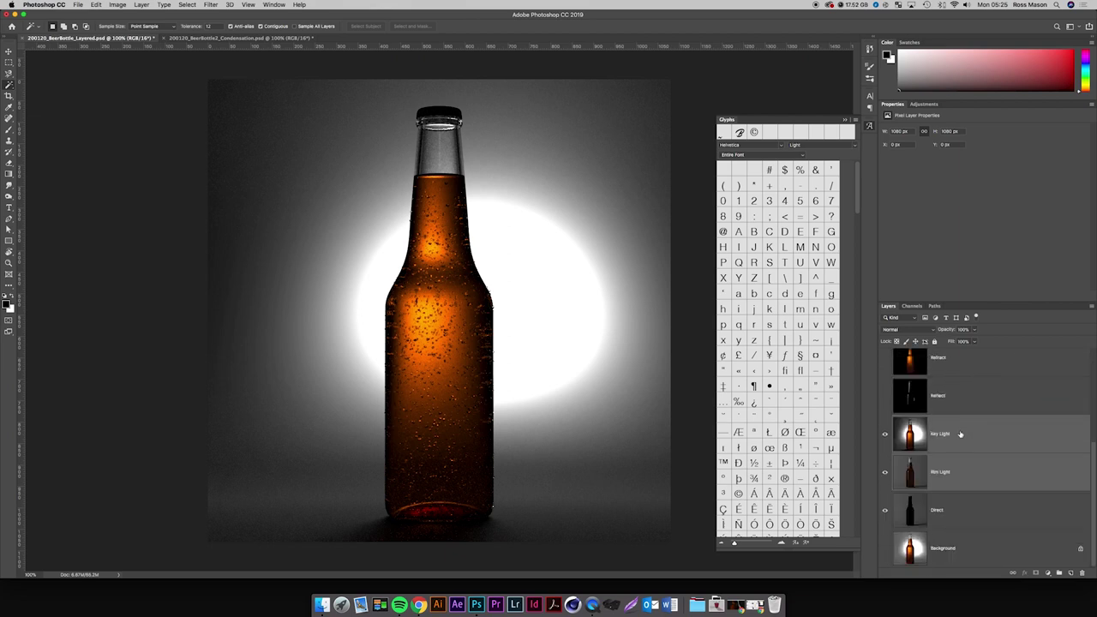
pyautogui.press('super+g')
pyautogui.press('super+shift+bracketright')
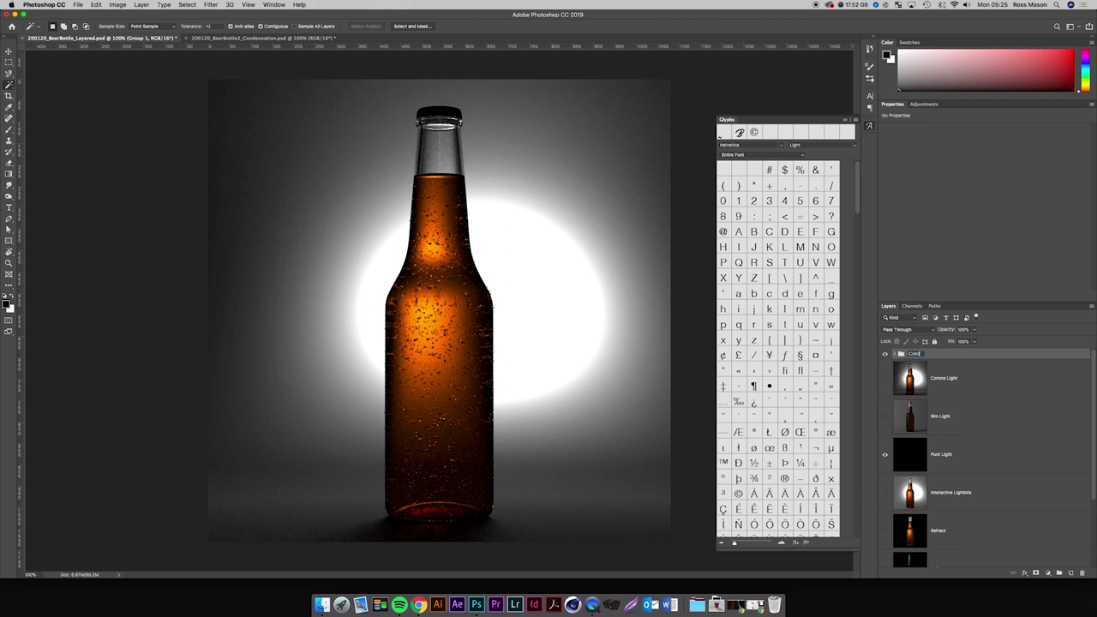
pyautogui.press('Return')
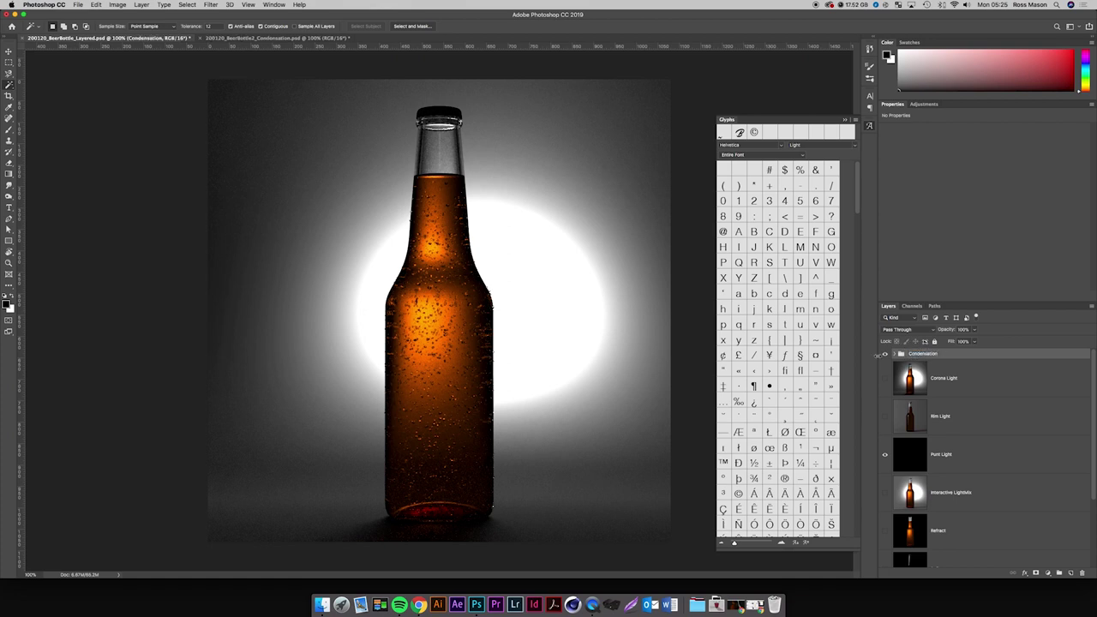
pyautogui.click(885, 354)
pyautogui.click(884, 354)
# In the condensation document, hide the upper Key Light and Rim Light layers and copy the entire Bubbles layer.
pyautogui.click(318, 39)
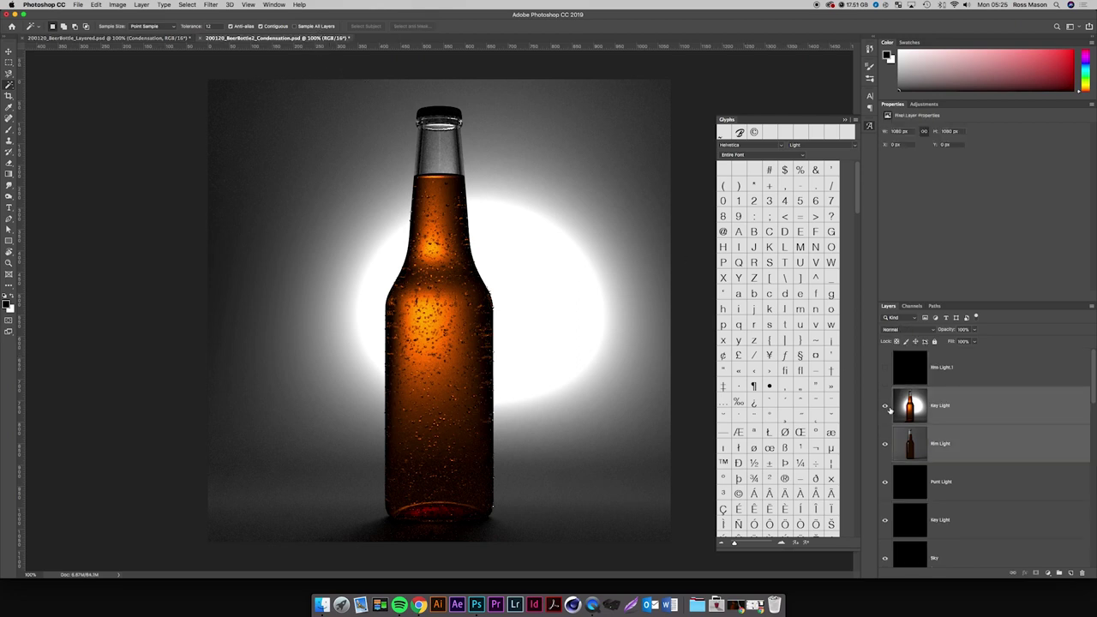
pyautogui.moveTo(886, 407); pyautogui.dragTo(885, 445)
pyautogui.scroll(-5, 908, 466)
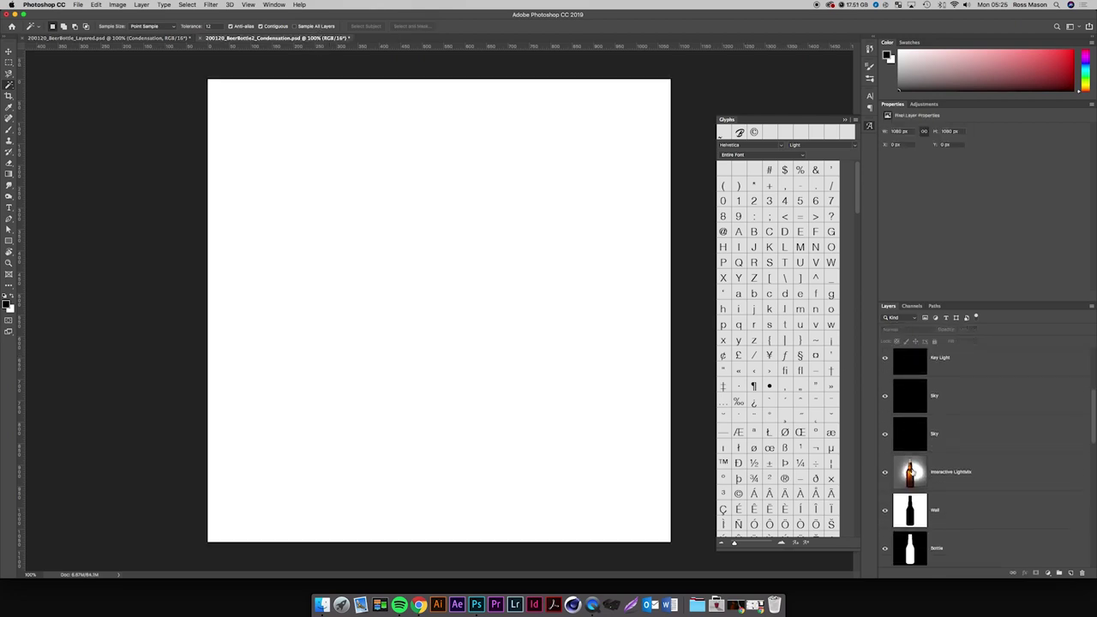
pyautogui.click(911, 472)
pyautogui.scroll(-1, 889, 478)
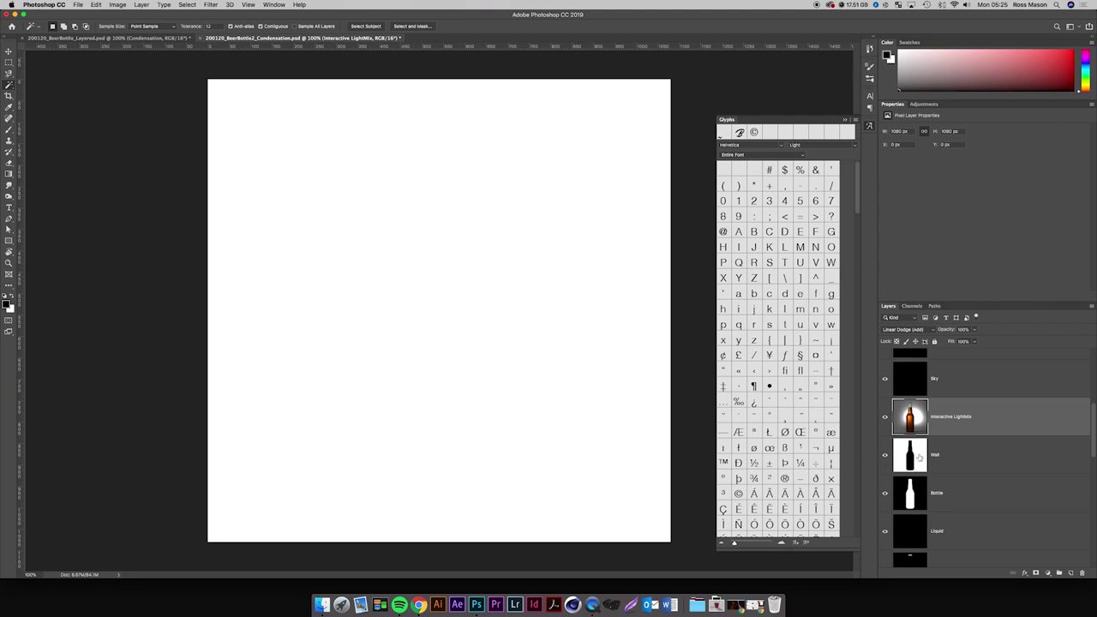
pyautogui.click(911, 457)
pyautogui.scroll(-3, 903, 485)
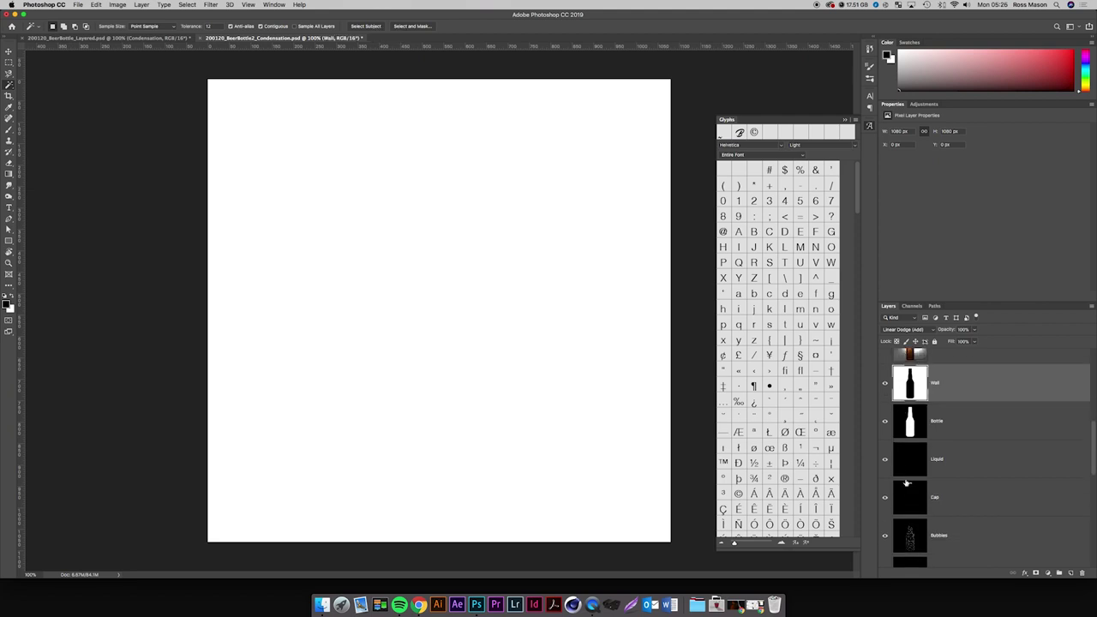
pyautogui.click(943, 469)
pyautogui.press('super+a')
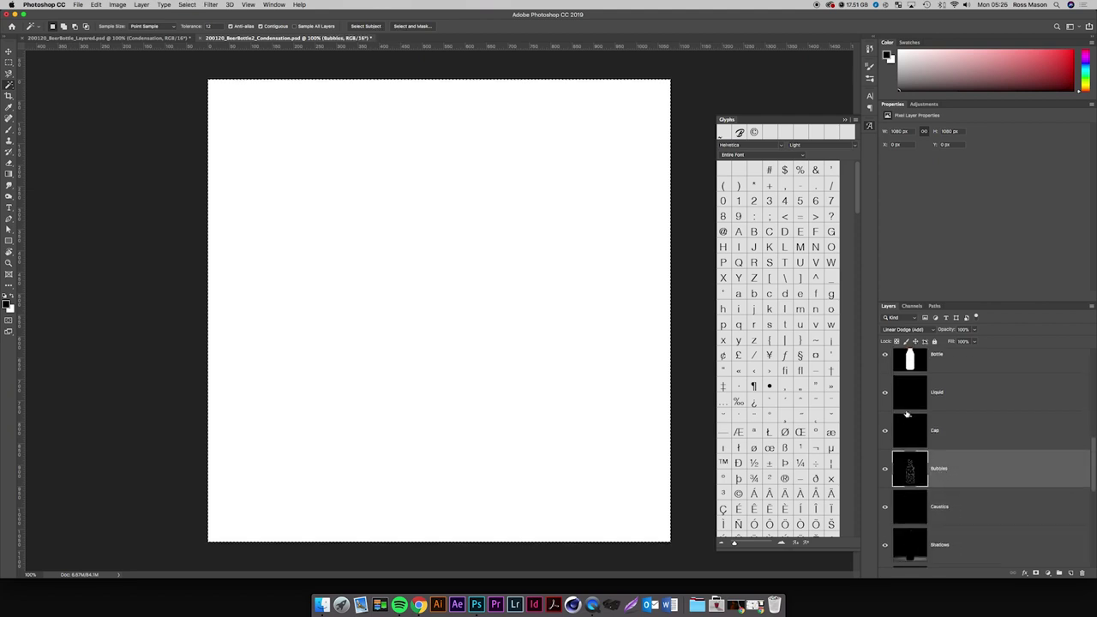
# Paste the bubbles mask into a new alpha channel of 200120_BeerBottle_Layered.psd, deselect, and name the channel Bubbles.
pyautogui.hotkey('ctrl', 'Tab')
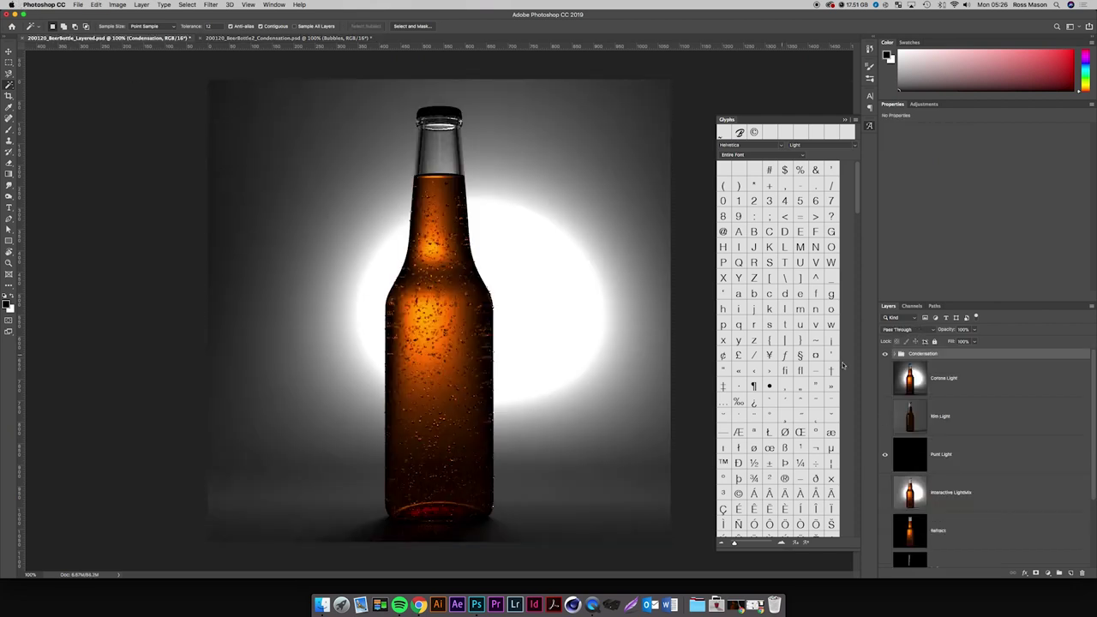
pyautogui.click(912, 306)
pyautogui.click(1071, 573)
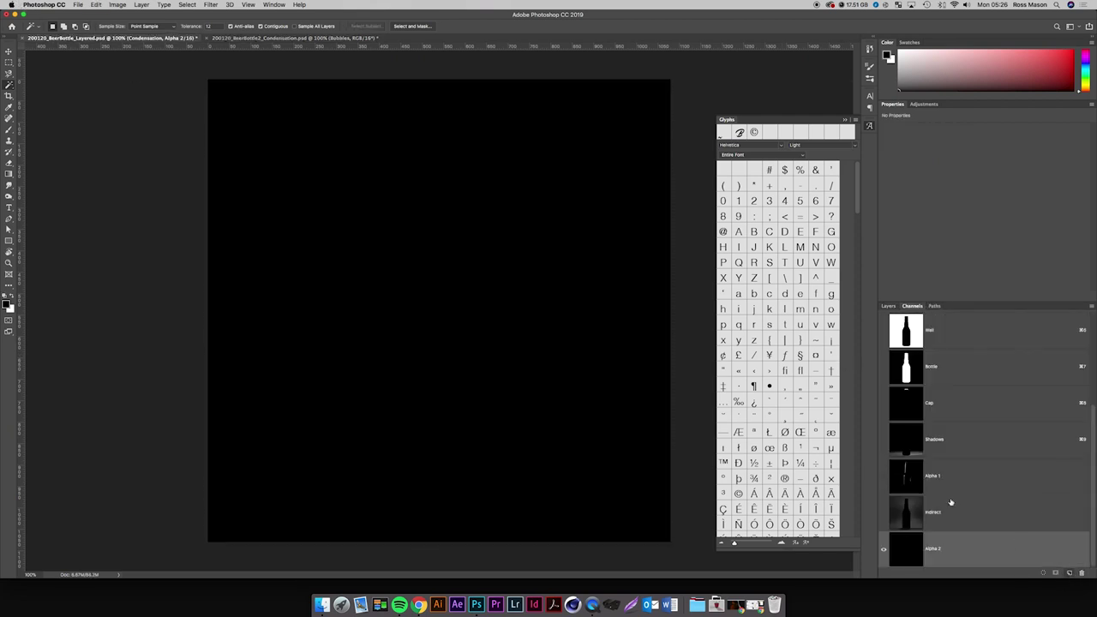
pyautogui.press('super+v')
pyautogui.press('super+d')
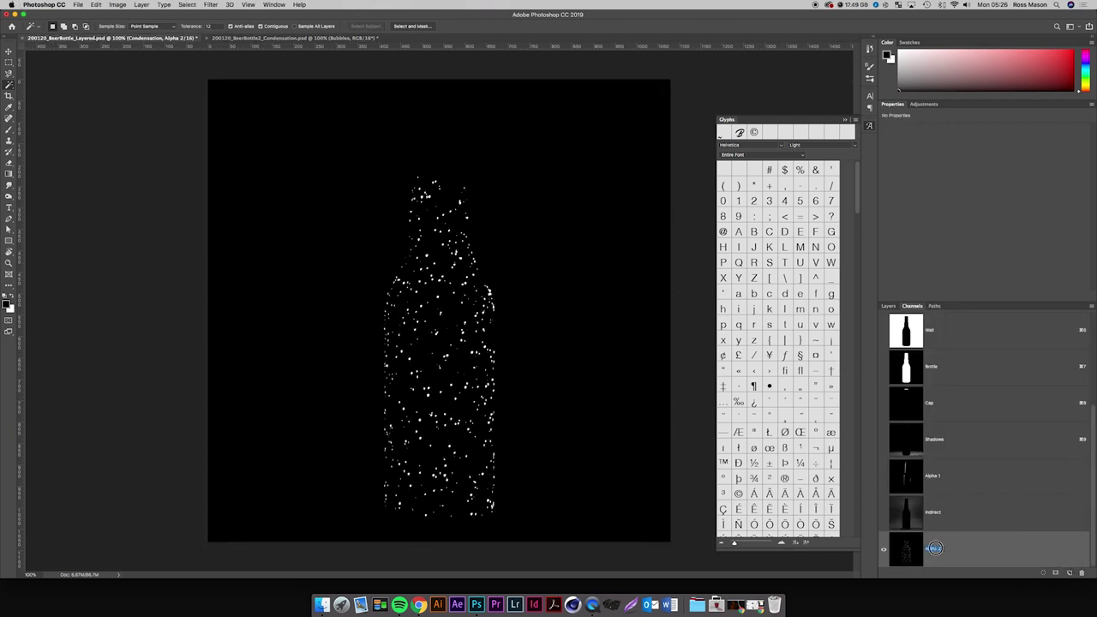
pyautogui.doubleClick(943, 547)
pyautogui.write('Bubbles')
pyautogui.press('Return')
# Return to the condensation document and set the Caustics layer's blend mode to Normal.
pyautogui.click(283, 37)
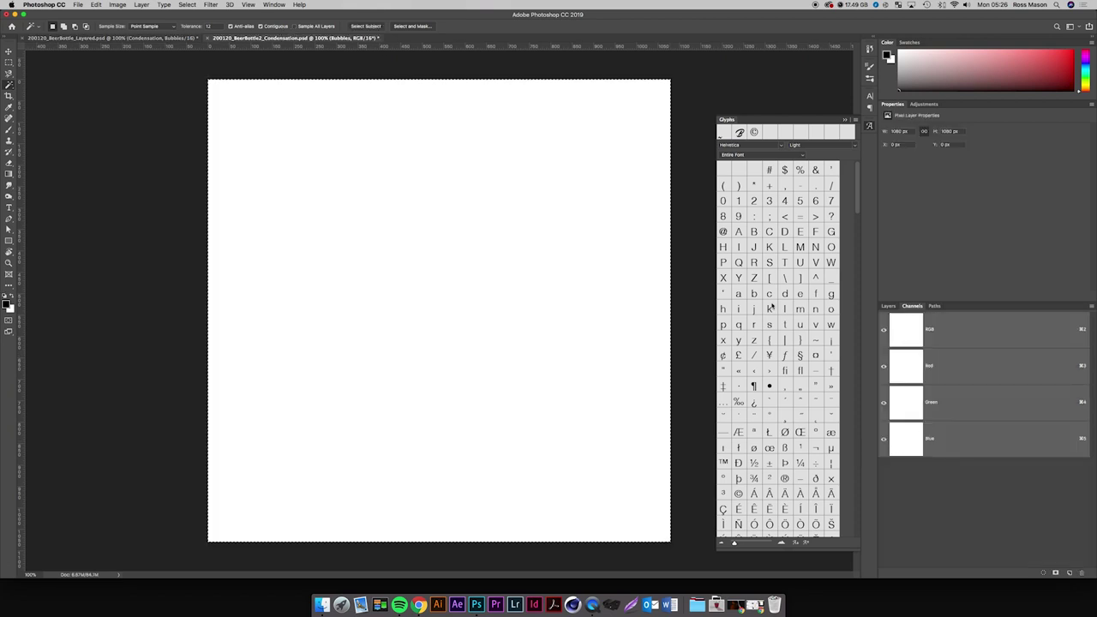
pyautogui.click(888, 306)
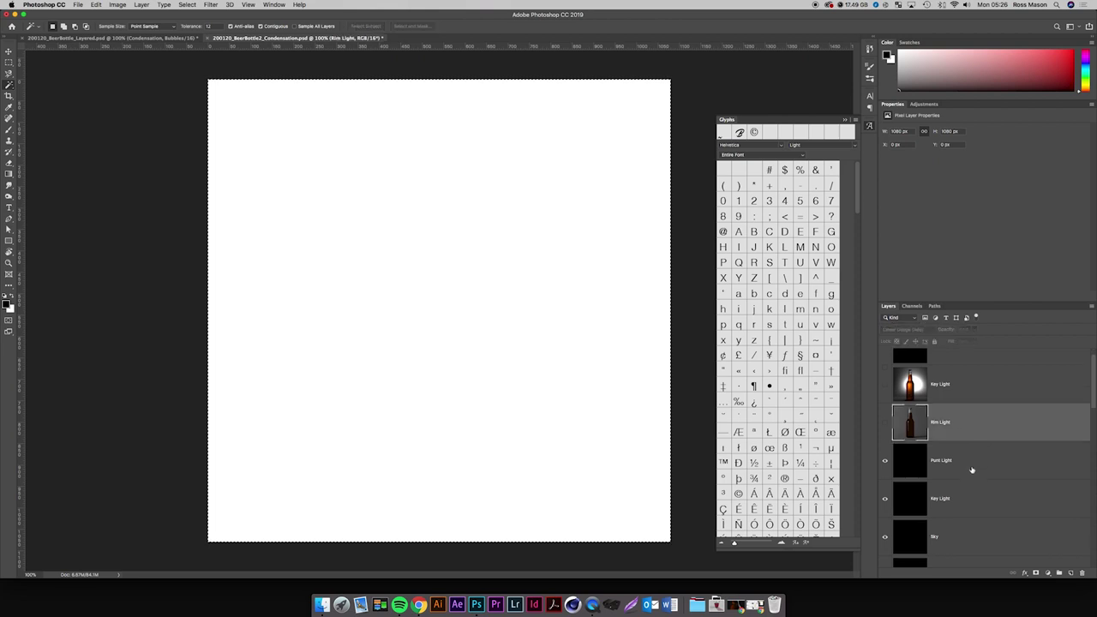
pyautogui.scroll(-5, 968, 458)
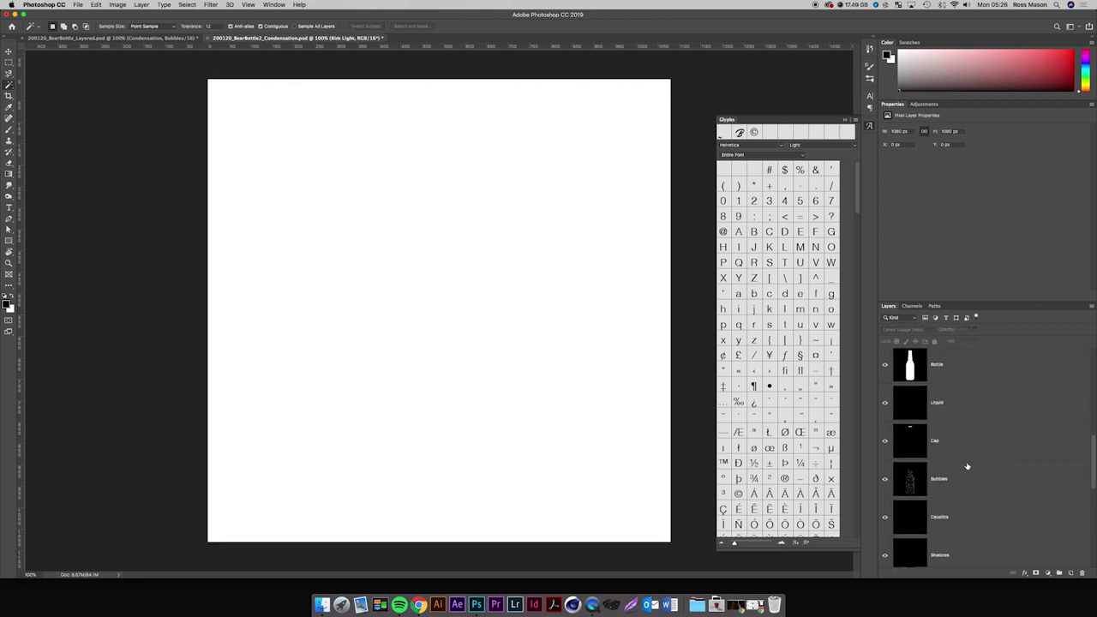
pyautogui.click(949, 455)
pyautogui.click(904, 329)
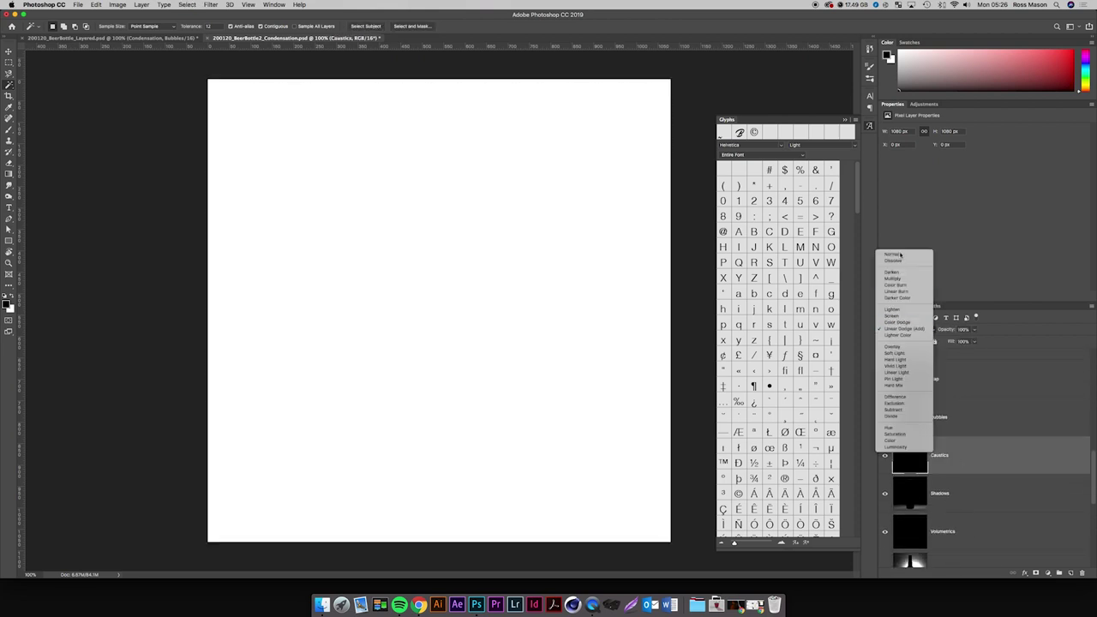
pyautogui.click(900, 252)
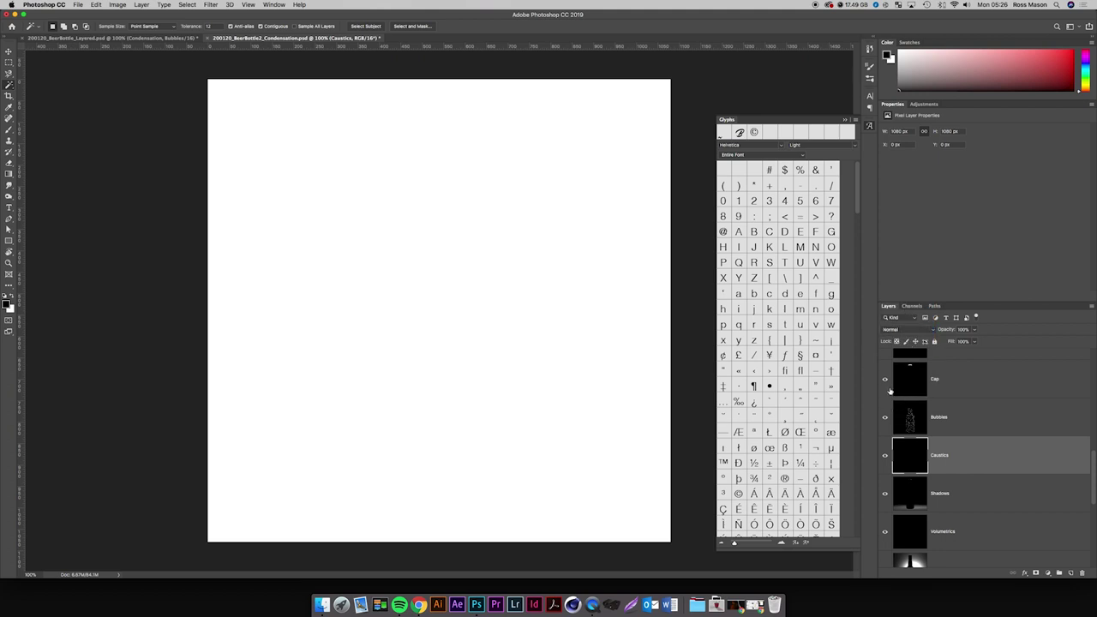
# Hide all layers above Caustics to inspect the caustics pass, and hide the Caustics layer as well.
pyautogui.scroll(5, 890, 391)
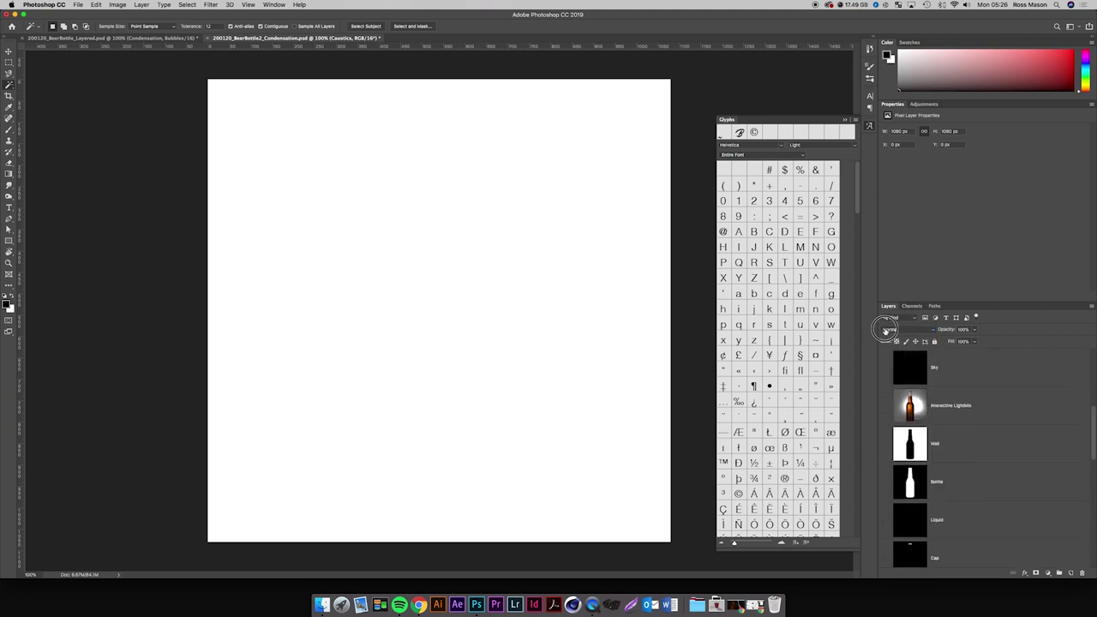
pyautogui.scroll(-2, 933, 437)
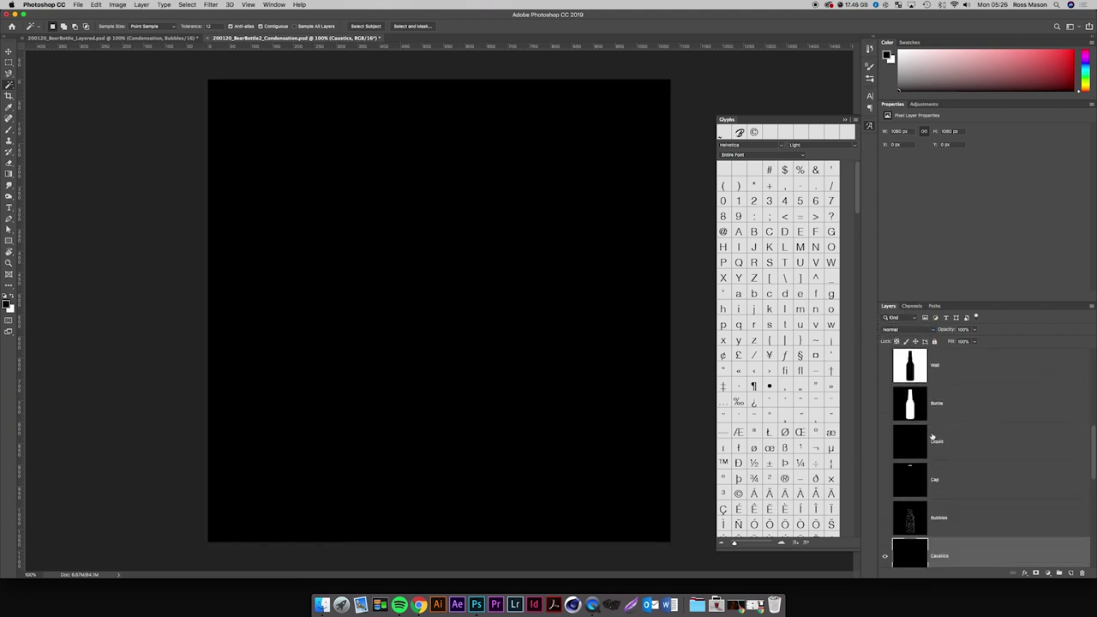
pyautogui.scroll(-5, 933, 437)
pyautogui.click(885, 378)
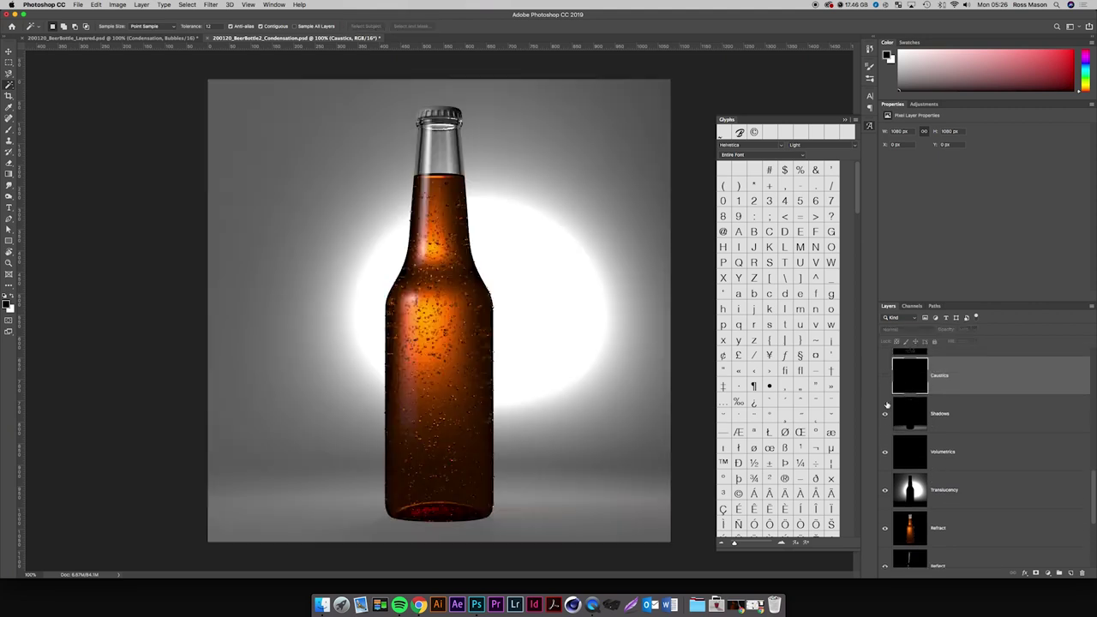
# Set the Shadows layer's blend mode to Normal and copy the entire layer.
pyautogui.click(953, 411)
pyautogui.click(907, 330)
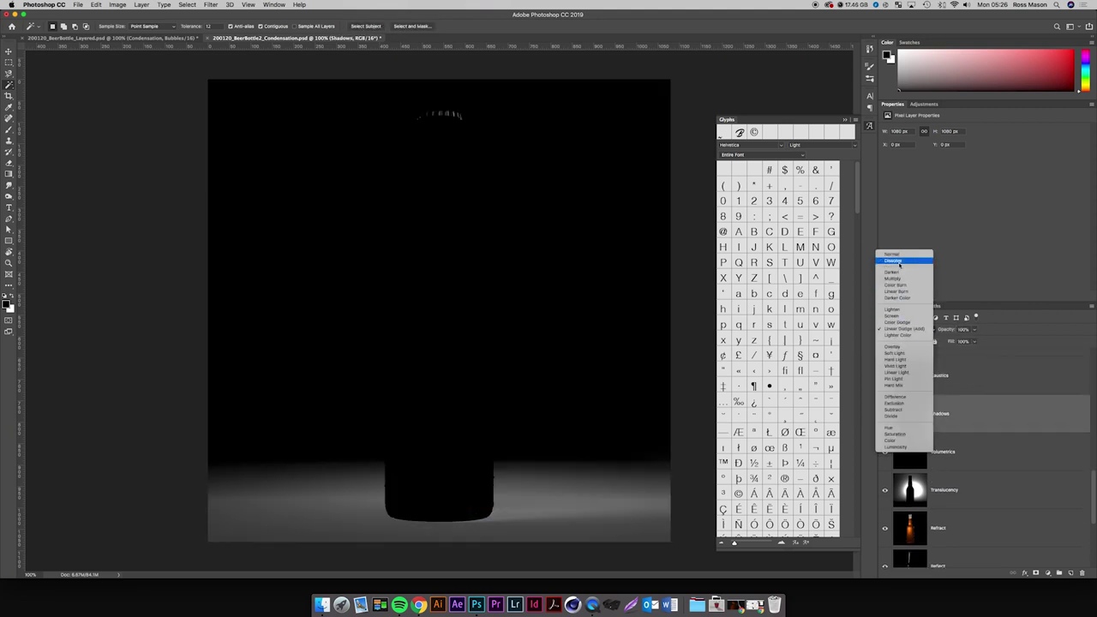
pyautogui.click(899, 256)
pyautogui.press('super+a')
pyautogui.press('super+c')
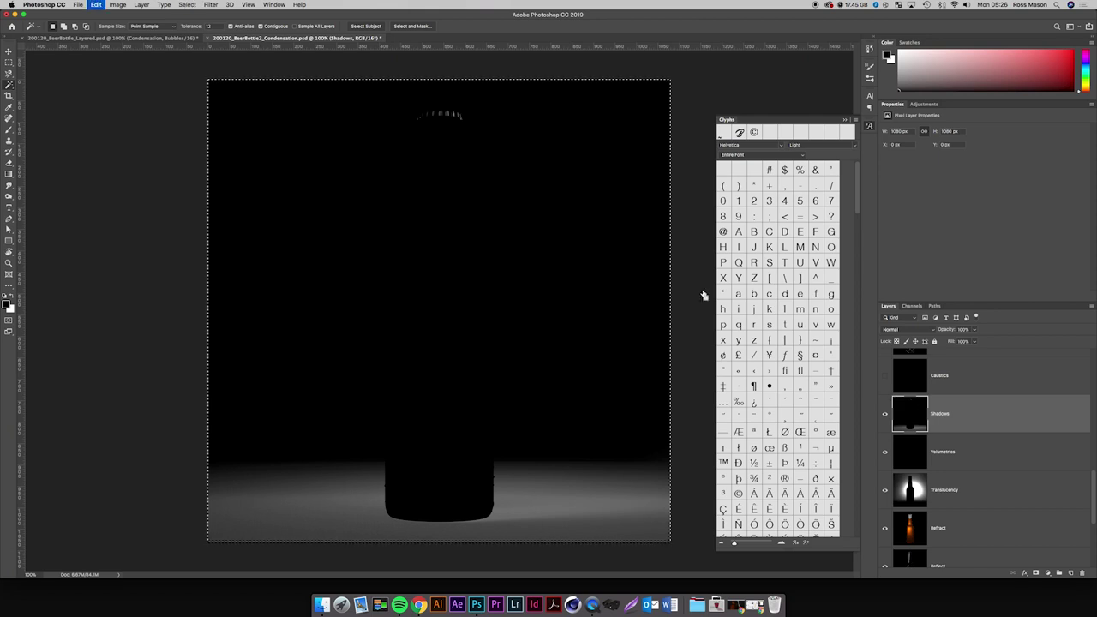
# Paste the copied shadows pass into a new alpha channel of 200120_BeerBottle_Layered.psd and deselect.
pyautogui.click(147, 41)
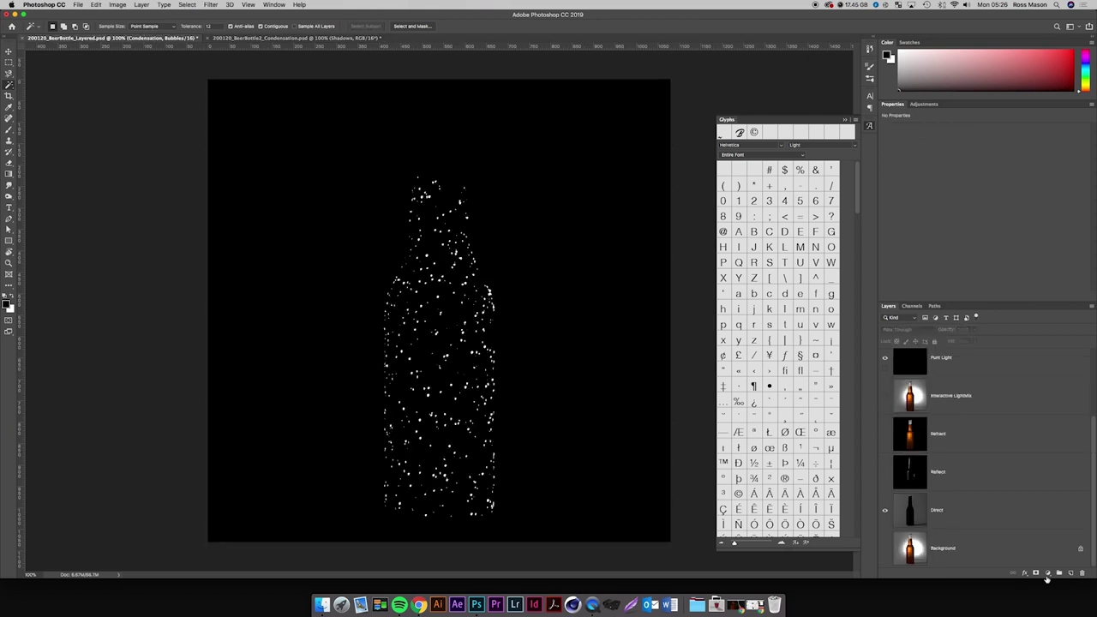
pyautogui.press('super+v')
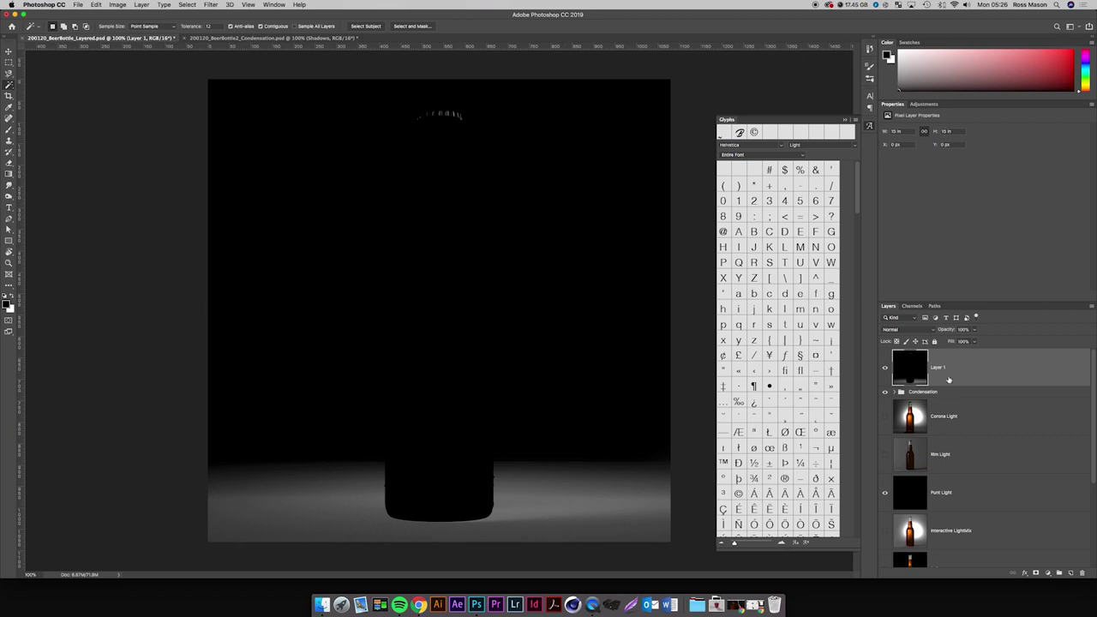
pyautogui.press('Delete')
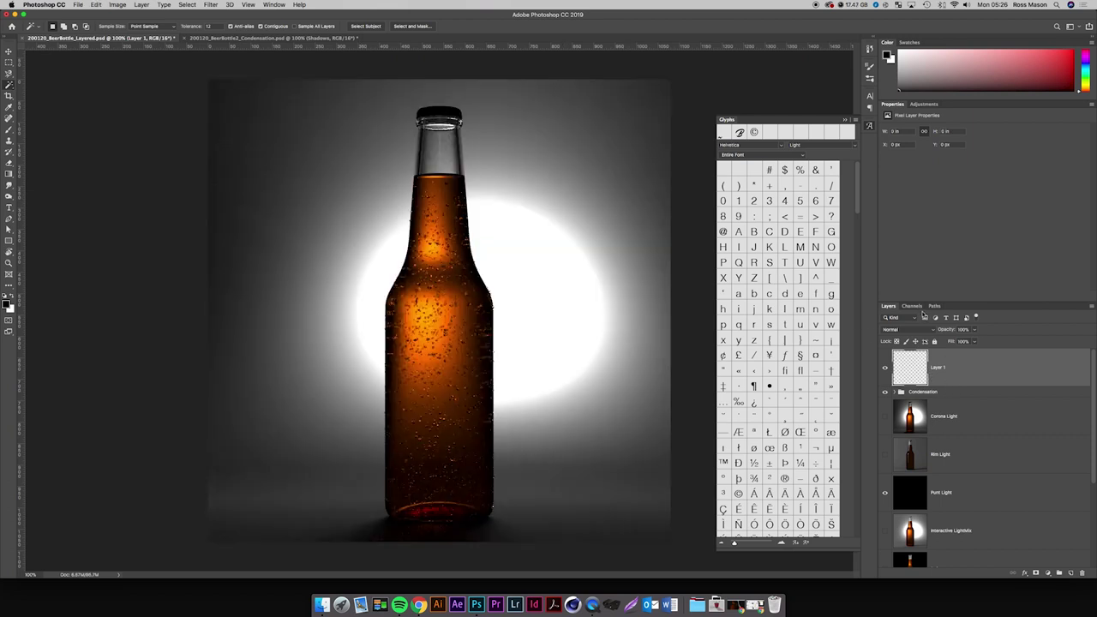
pyautogui.click(912, 306)
pyautogui.click(1070, 573)
pyautogui.press('super+v')
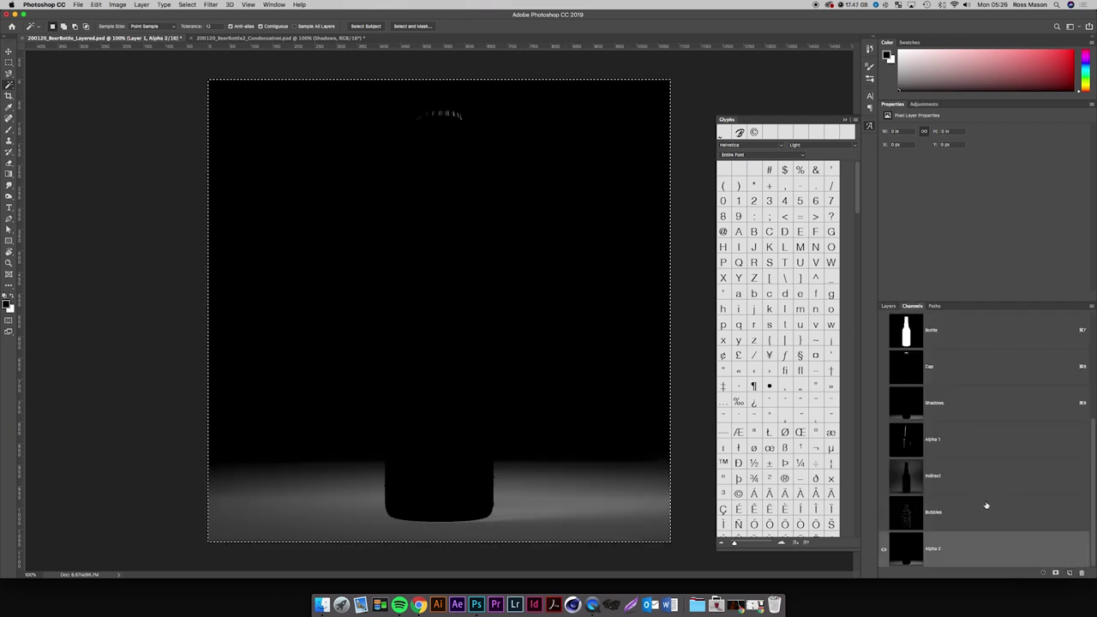
pyautogui.press('super+d')
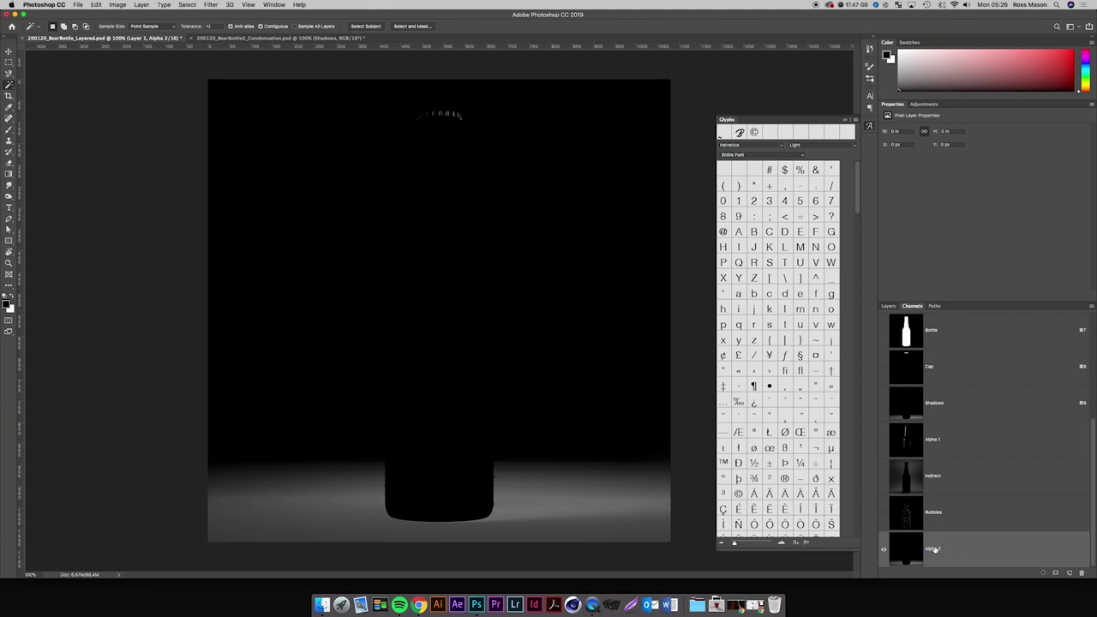
# Rename the newly pasted alpha channel as Shadows Conden.
pyautogui.write('Shadows Conden')
pyautogui.press('Return')
pyautogui.hotkey('ctrl', 'Tab')
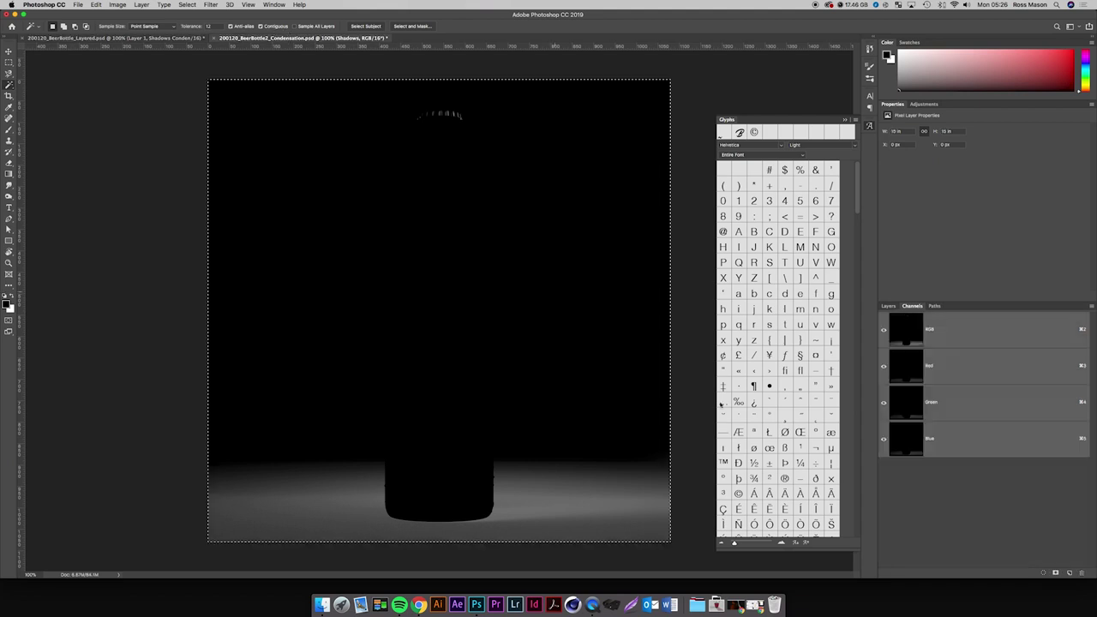
pyautogui.hotkey('ctrl', 'Tab')
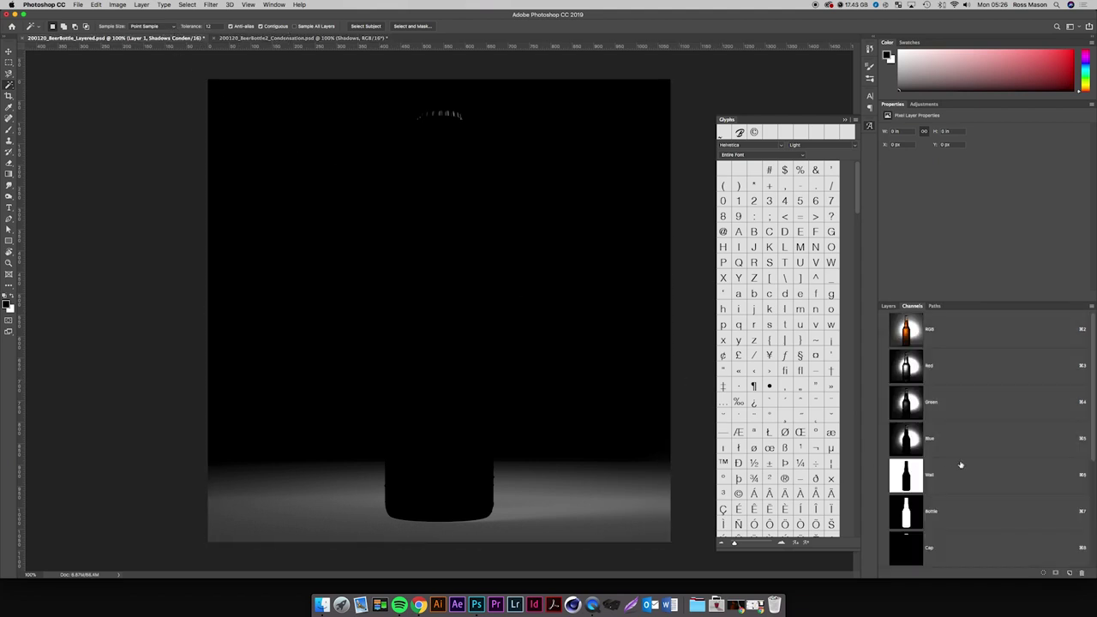
# Examine the existing Wall and Bottle mask channels in the layered bottle document.
pyautogui.click(958, 463)
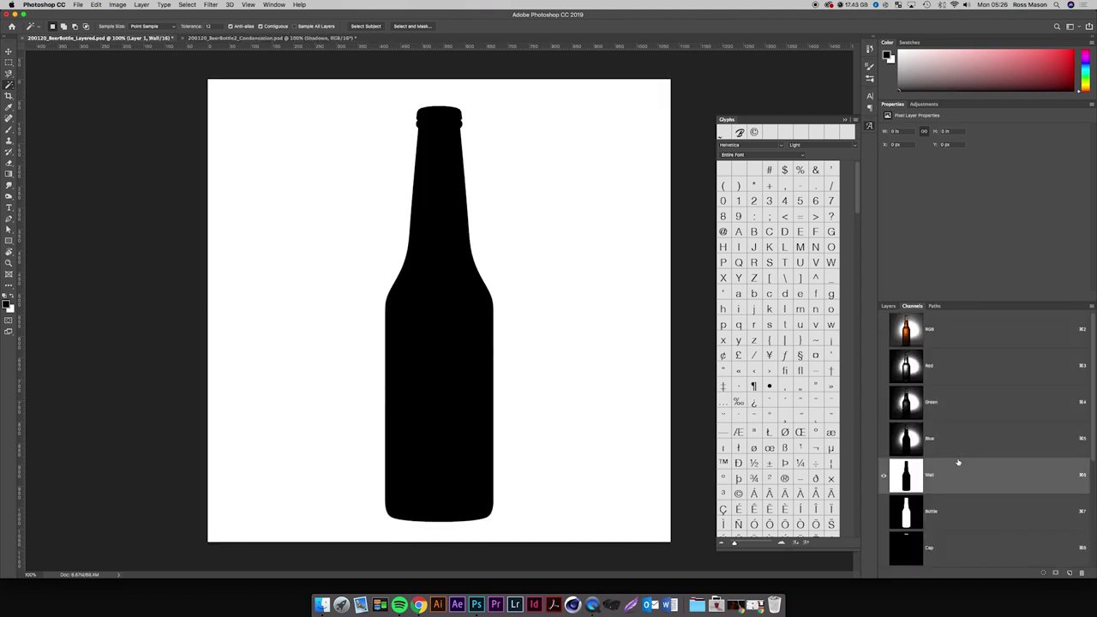
pyautogui.click(885, 511)
pyautogui.click(931, 511)
pyautogui.hotkey('ctrl', 'a')
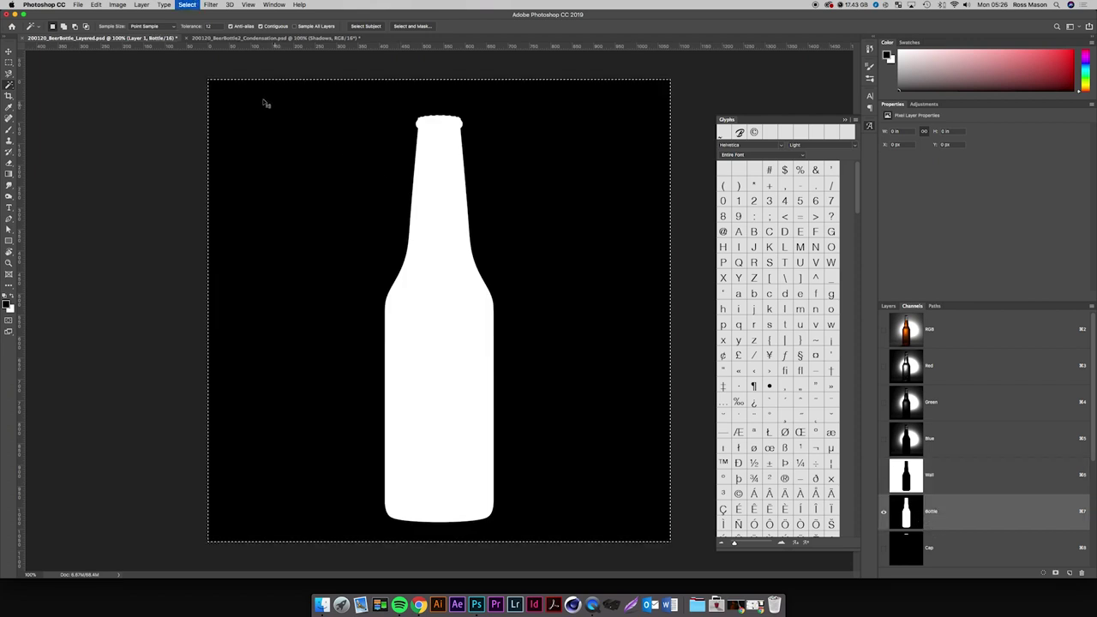
# In the condensation document, clear the old selection, show the Bottle mask layer and copy its entire canvas.
pyautogui.click(210, 37)
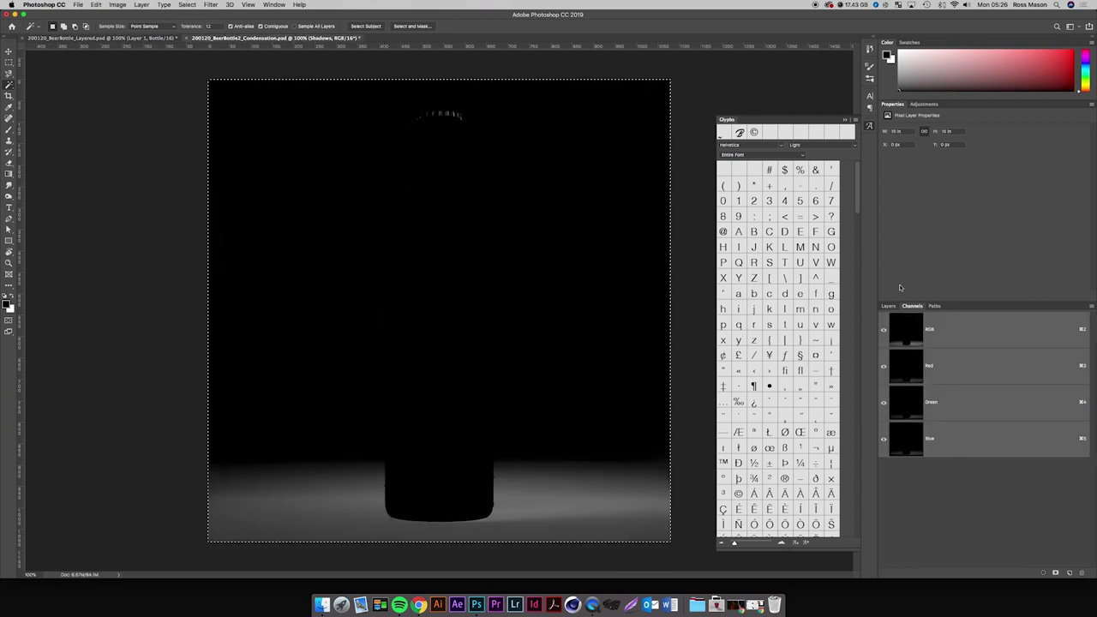
pyautogui.click(890, 305)
pyautogui.scroll(3, 954, 503)
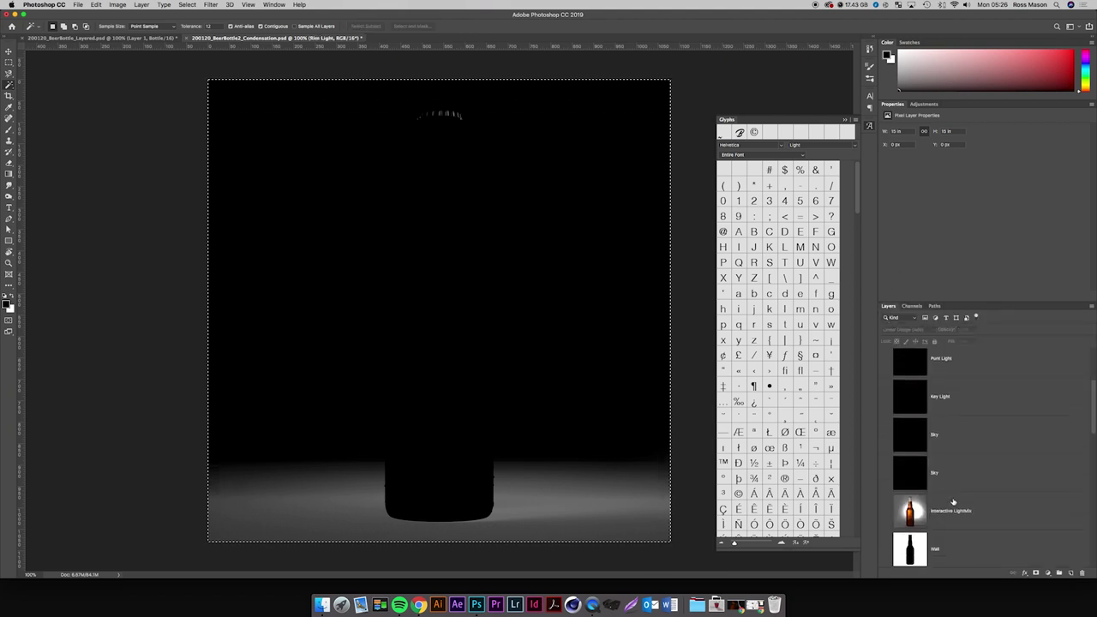
pyautogui.press('cmd+d')
pyautogui.click(955, 513)
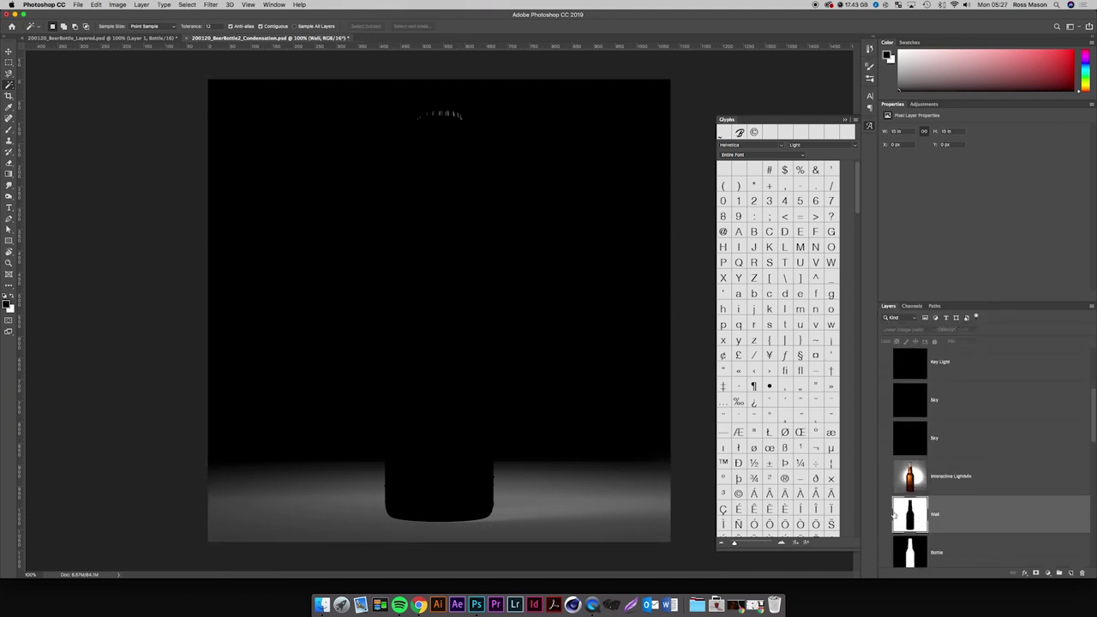
pyautogui.keyDown('alt'); pyautogui.click(888, 514); pyautogui.keyUp('alt')
pyautogui.keyDown('alt'); pyautogui.click(888, 514); pyautogui.keyUp('alt')
pyautogui.scroll(-2, 950, 493)
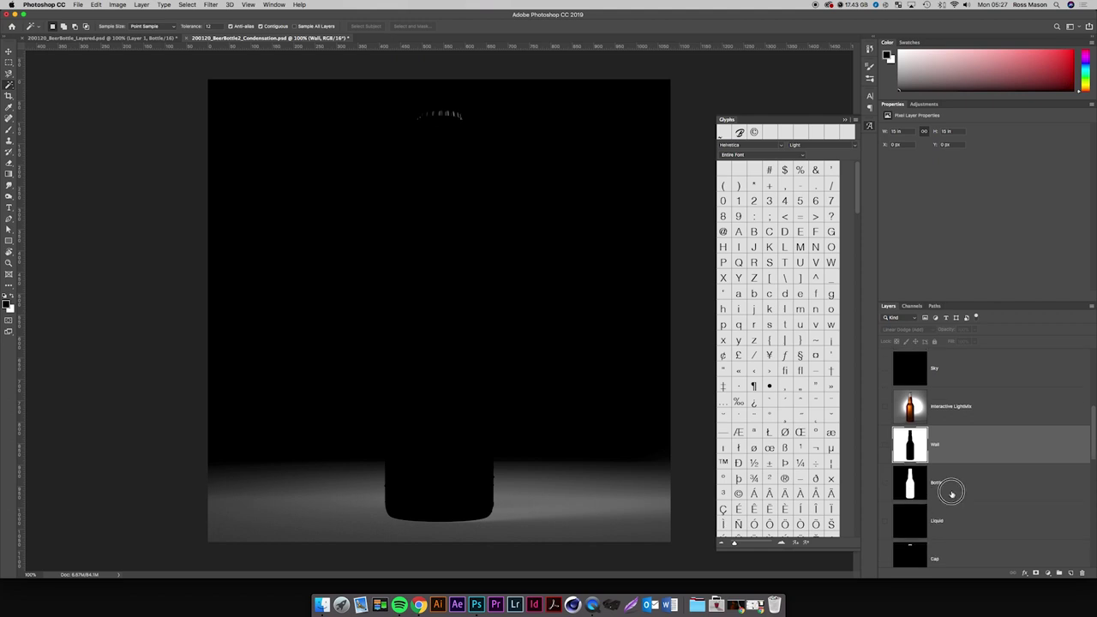
pyautogui.click(947, 487)
pyautogui.click(885, 484)
pyautogui.press('super+a')
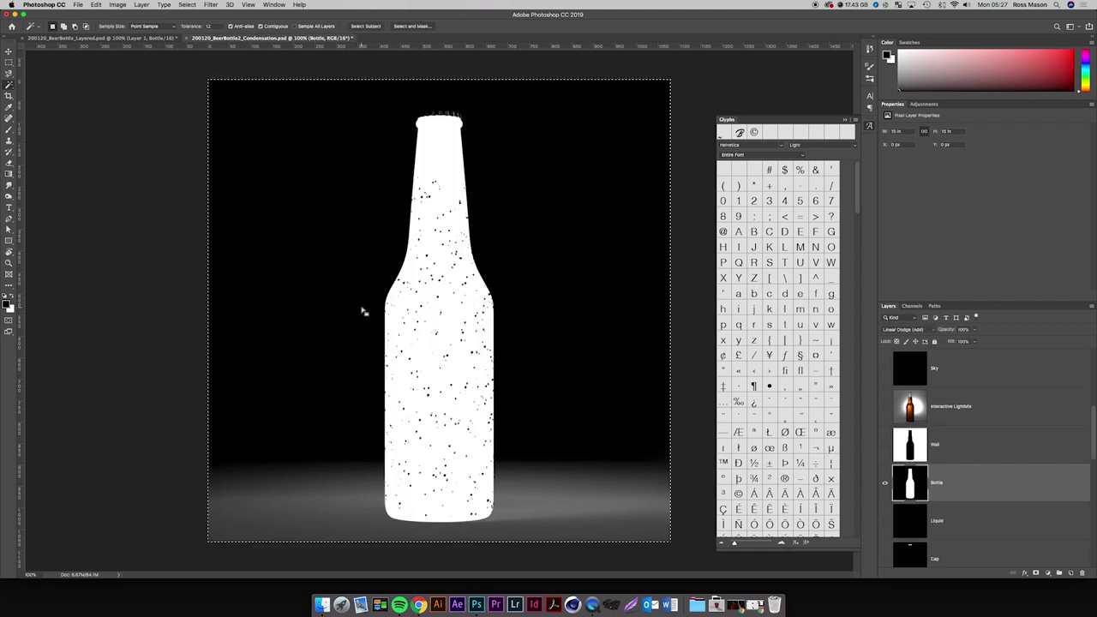
# Paste the copied bottle mask into a new alpha channel of 200120_BeerBottle_Layered.psd, deselect, and name it Bottle.
pyautogui.click(183, 42)
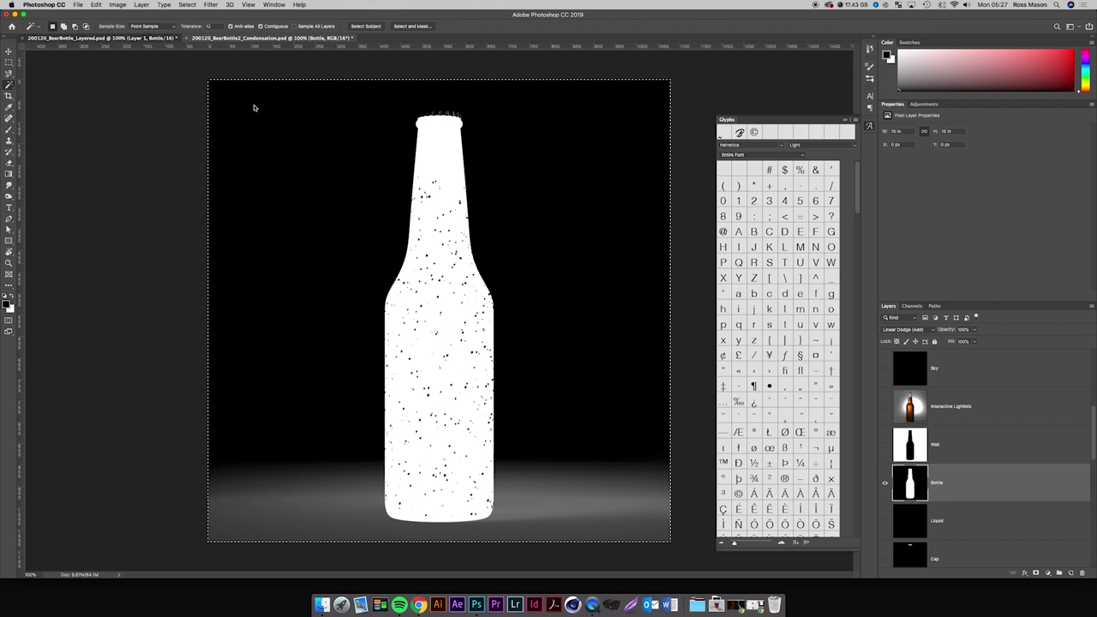
pyautogui.click(915, 307)
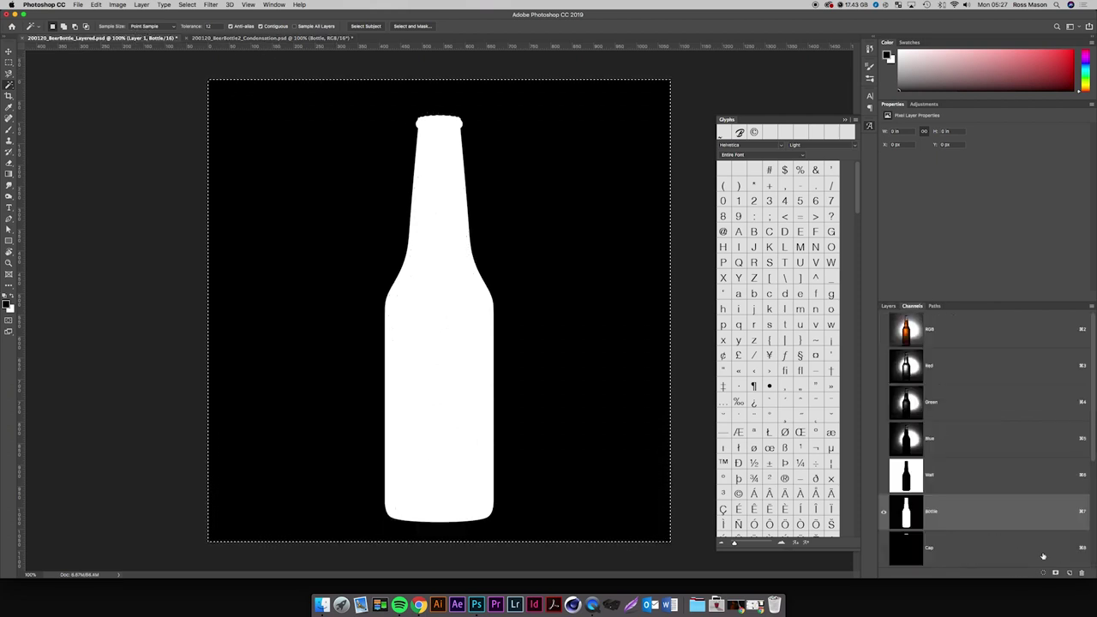
pyautogui.click(1070, 573)
pyautogui.press('super+v')
pyautogui.press('super+d')
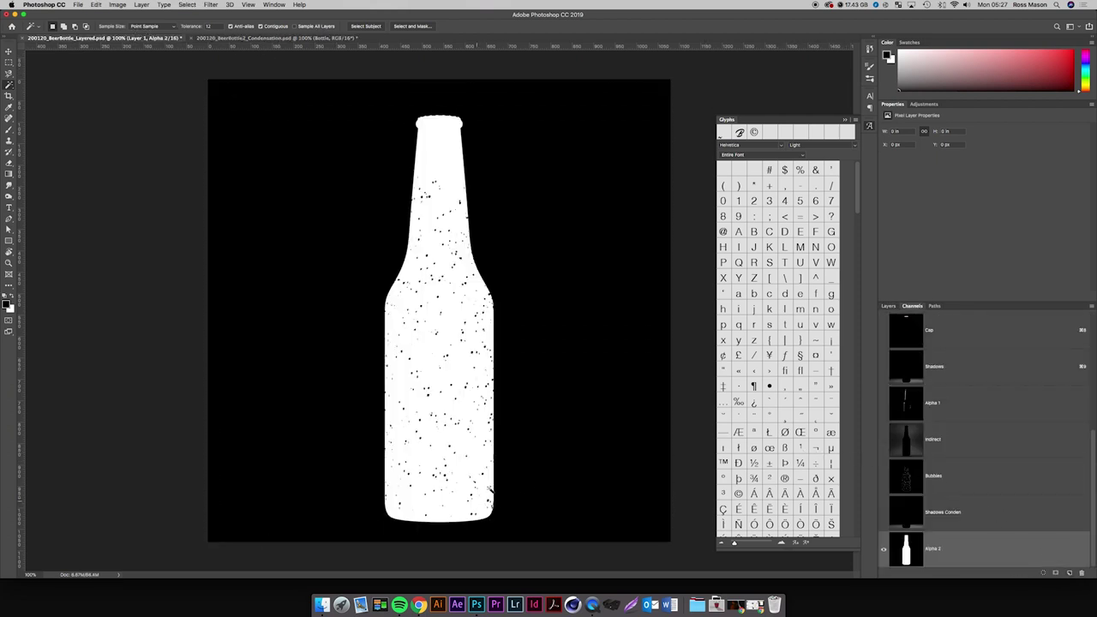
pyautogui.doubleClick(932, 550)
pyautogui.write('Bottle')
pyautogui.press('Return')
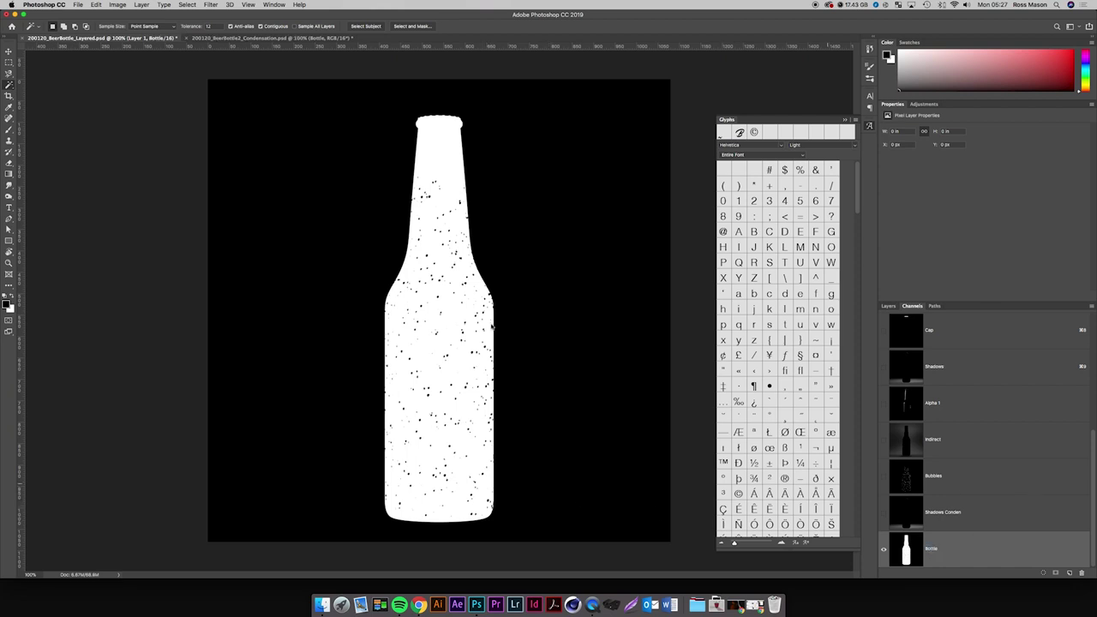
# In the condensation document, hide the Bottle layer, then show the Wall mask layer and copy it.
pyautogui.click(258, 38)
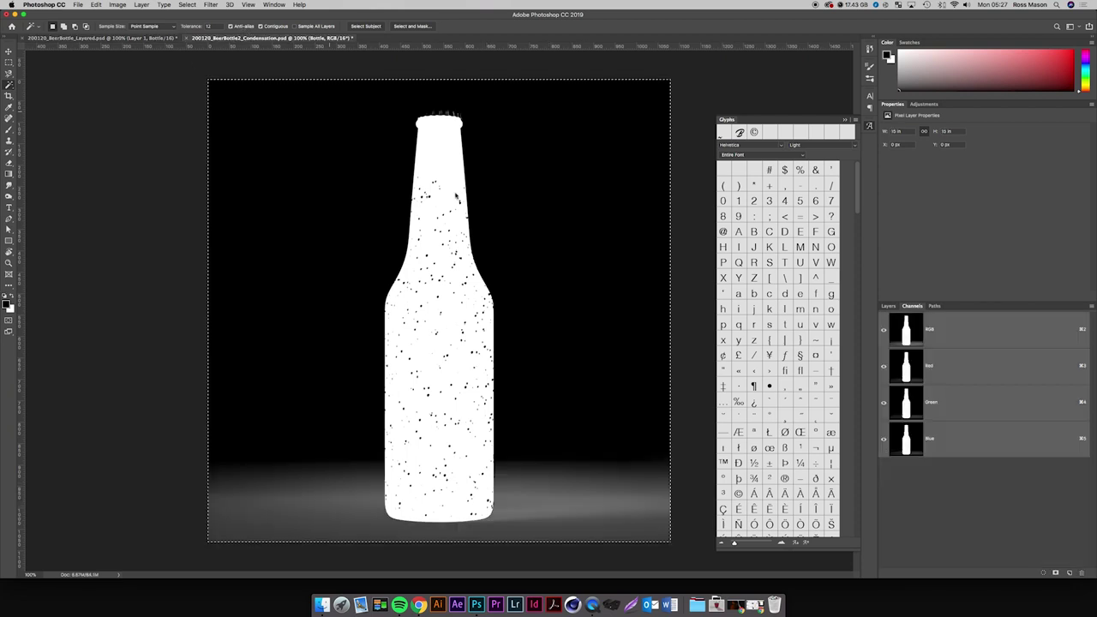
pyautogui.click(889, 306)
pyautogui.scroll(-2, 909, 463)
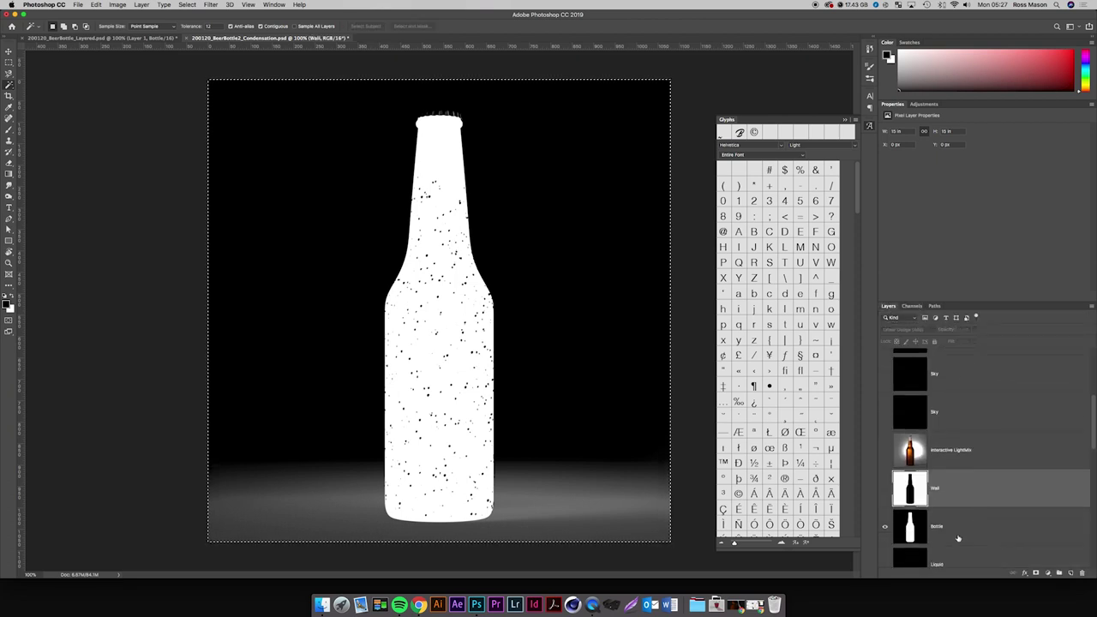
pyautogui.click(885, 527)
pyautogui.click(886, 488)
pyautogui.click(928, 490)
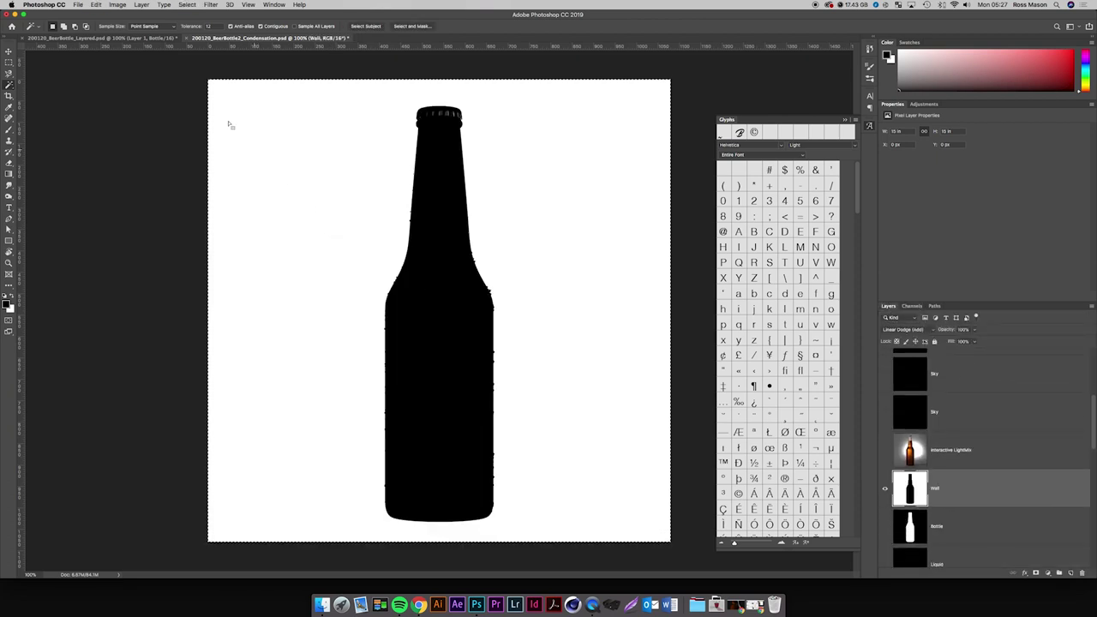
# Paste the copied wall mask into a new alpha channel of 200120_BeerBottle_Layered.psd, deselect, and name it Wall.
pyautogui.click(172, 39)
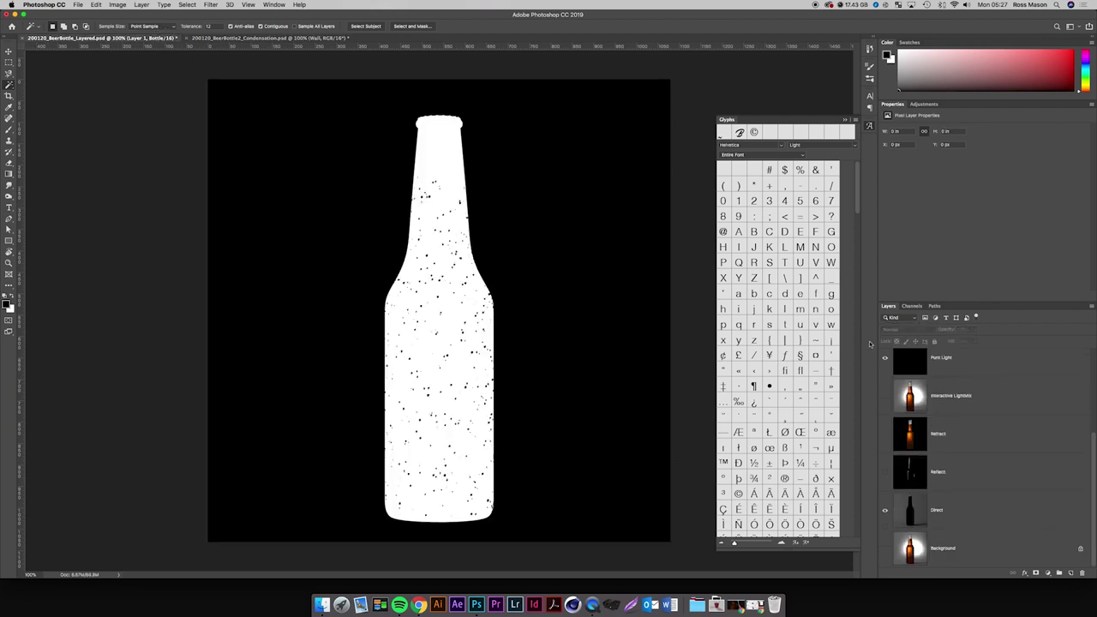
pyautogui.click(912, 306)
pyautogui.click(1070, 569)
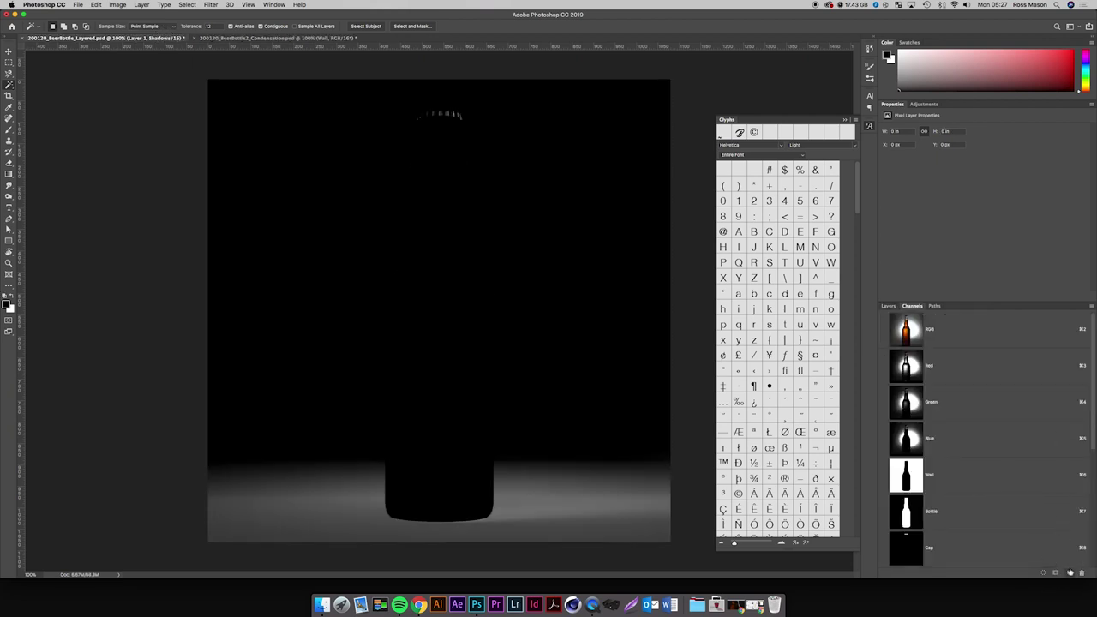
pyautogui.scroll(-5, 1020, 535)
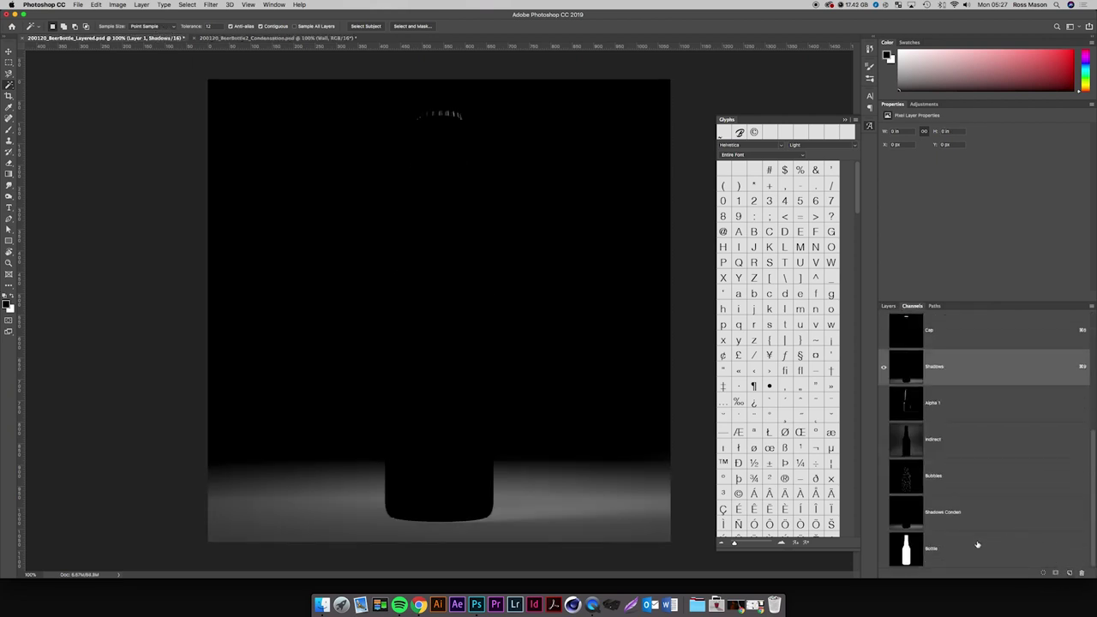
pyautogui.click(978, 545)
pyautogui.click(1070, 574)
pyautogui.press('super+v')
pyautogui.press('super+d')
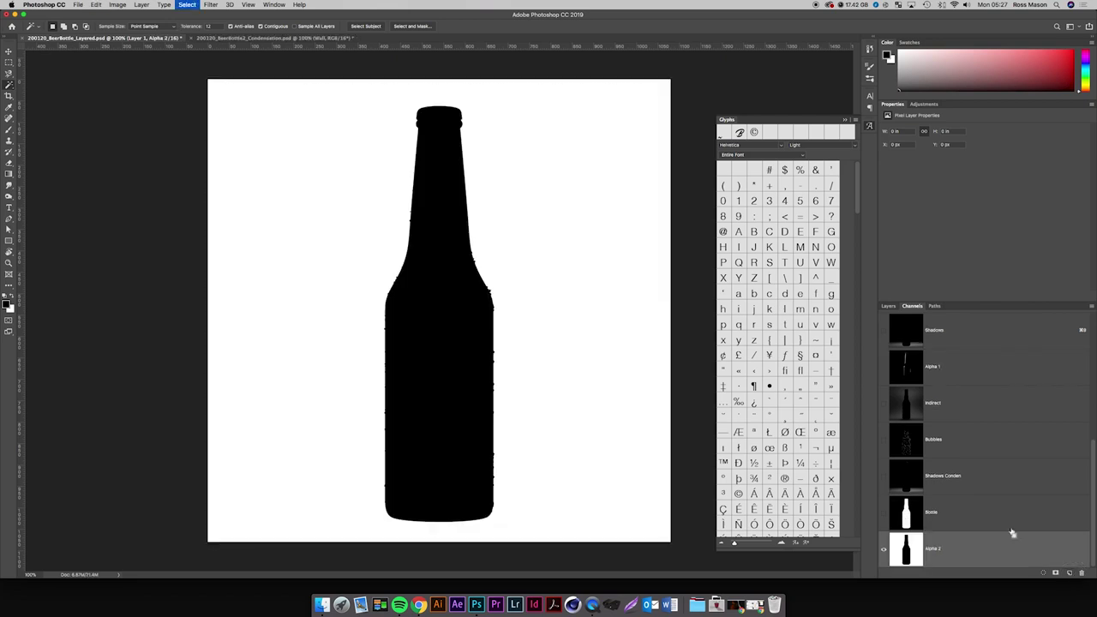
pyautogui.doubleClick(932, 549)
pyautogui.write('Wall')
pyautogui.press('Return')
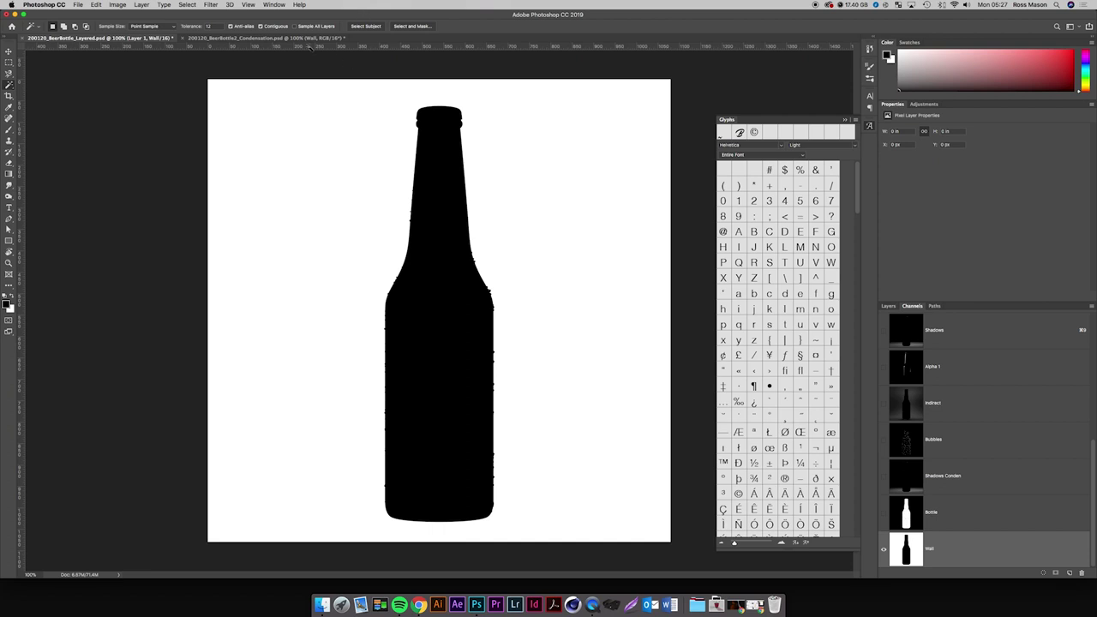
# Return to the condensation document's layers and hide the Wall mask layer.
pyautogui.click(311, 39)
pyautogui.click(889, 306)
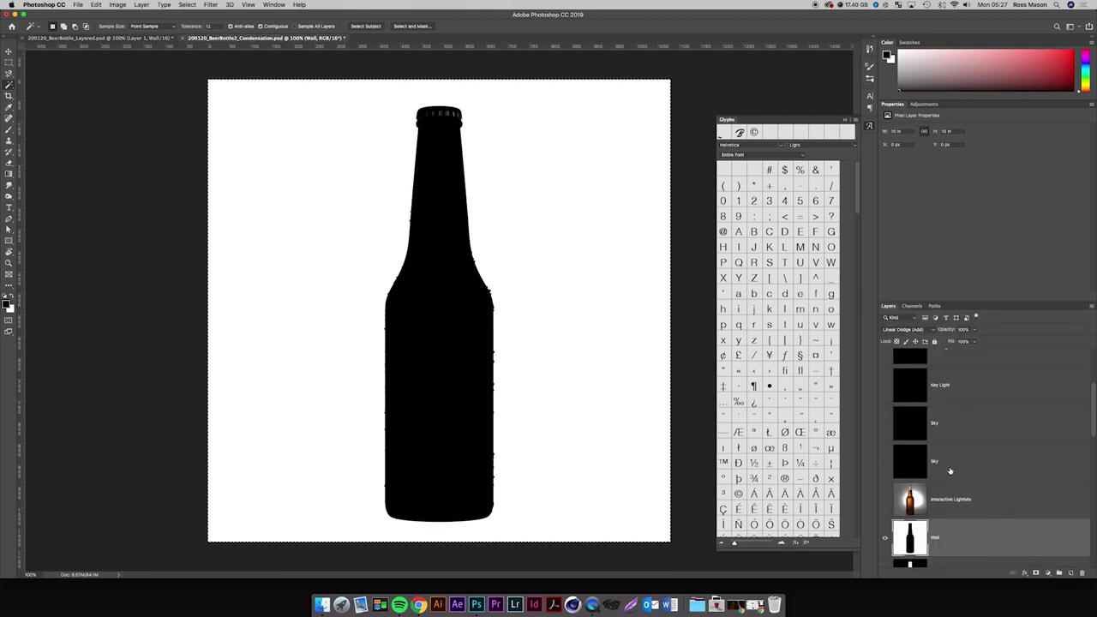
pyautogui.scroll(-3, 955, 538)
pyautogui.click(886, 475)
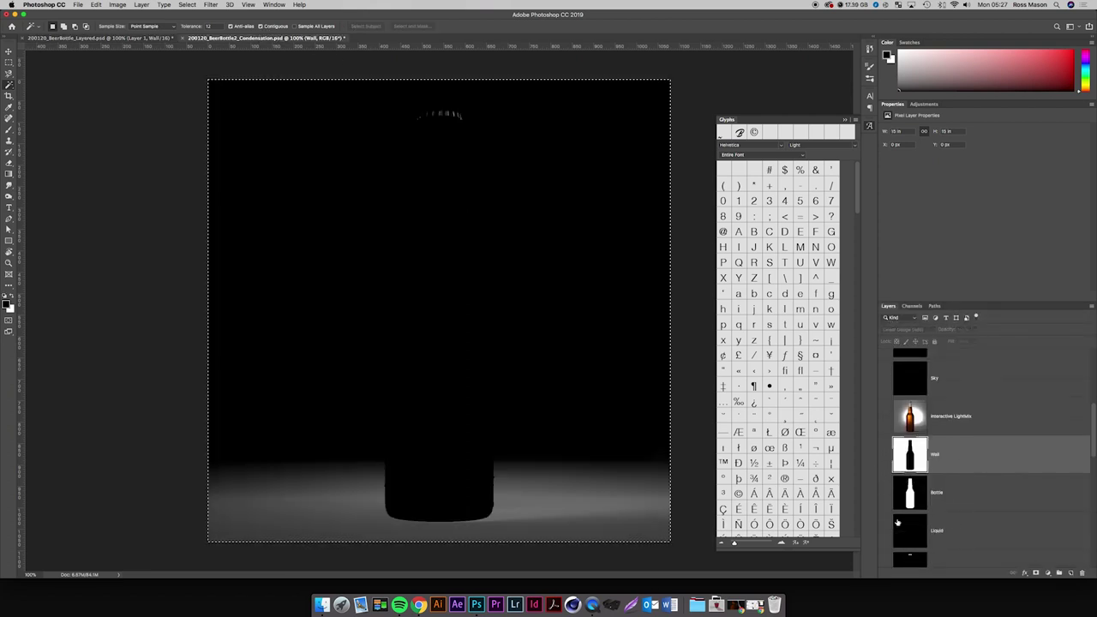
# Inspect the Cap and Shadows passes by toggling the visibility of their layers.
pyautogui.scroll(-3, 886, 471)
pyautogui.click(886, 452)
pyautogui.click(886, 452)
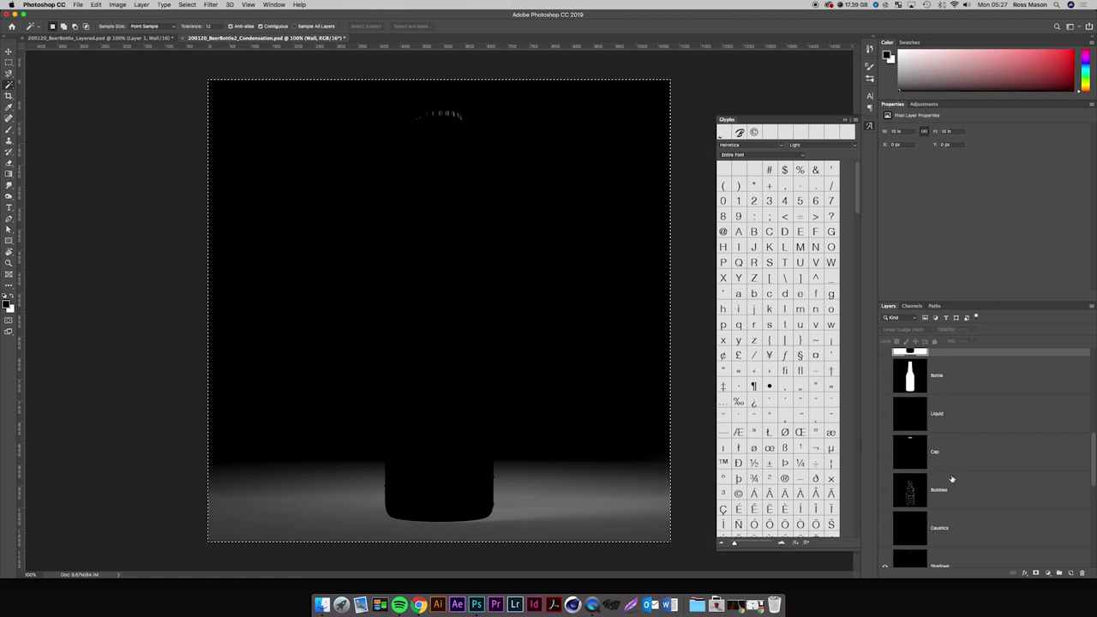
pyautogui.scroll(-3, 891, 463)
pyautogui.scroll(-1, 952, 487)
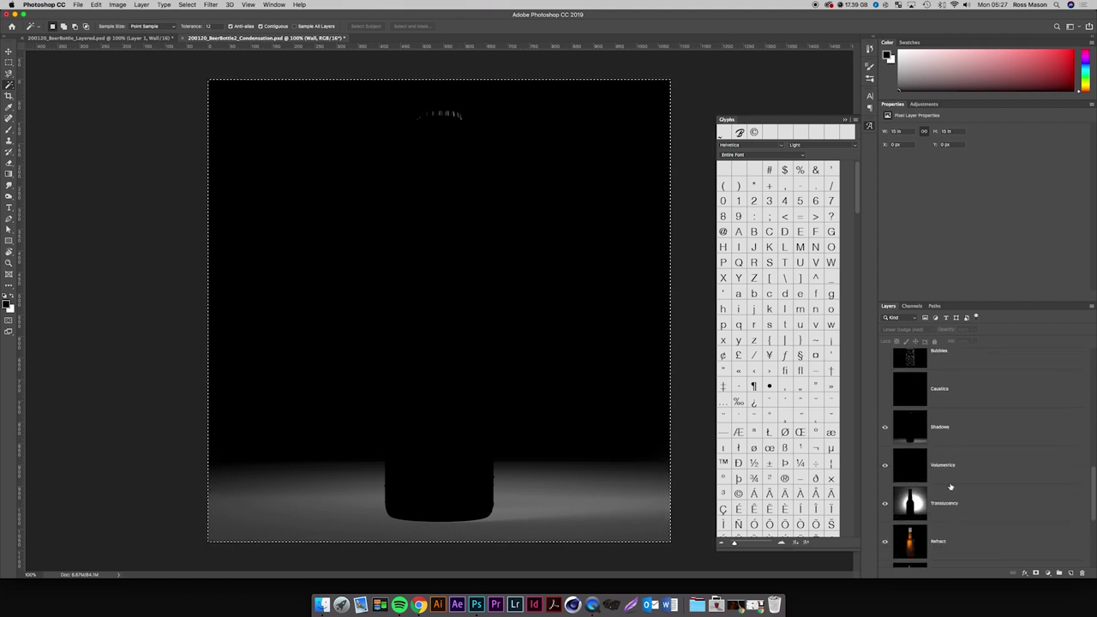
pyautogui.click(885, 428)
pyautogui.click(885, 428)
pyautogui.click(934, 432)
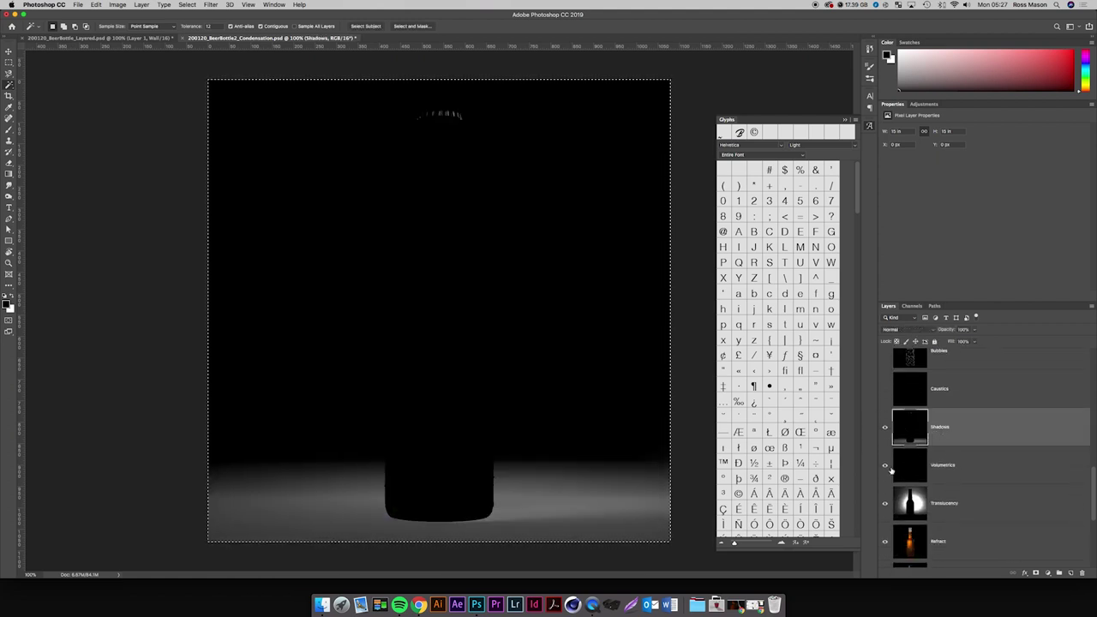
# Set the Refract layer's blend mode to Normal and hide the Translucency, Volumetrics and Shadows layers above it.
pyautogui.scroll(-1, 890, 493)
pyautogui.click(943, 512)
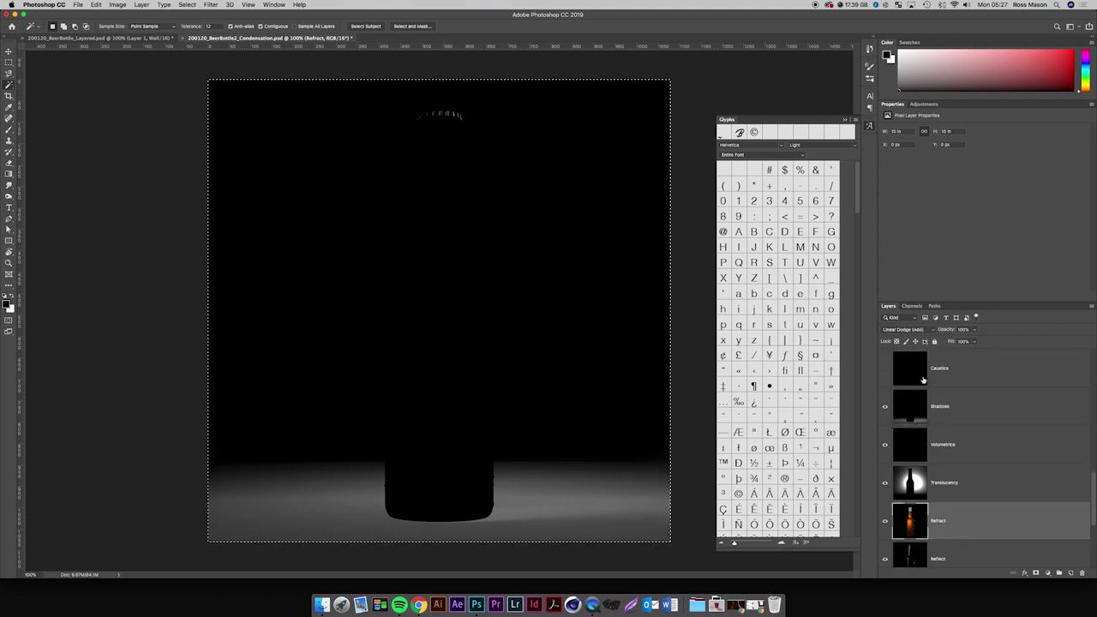
pyautogui.click(903, 331)
pyautogui.click(897, 255)
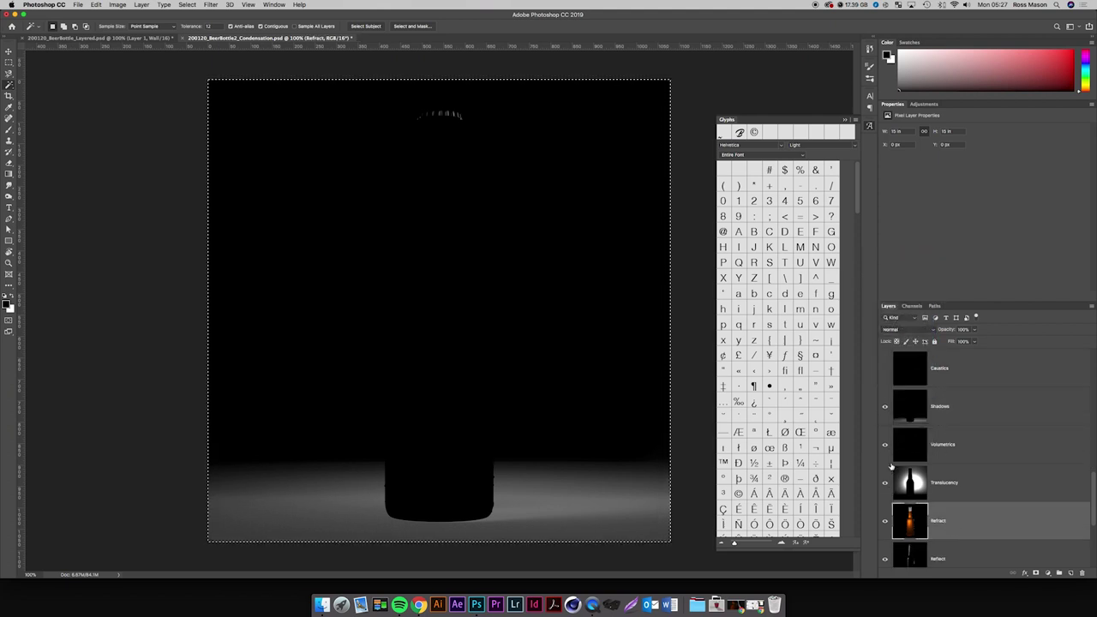
pyautogui.moveTo(886, 484); pyautogui.dragTo(888, 360)
pyautogui.scroll(3, 895, 403)
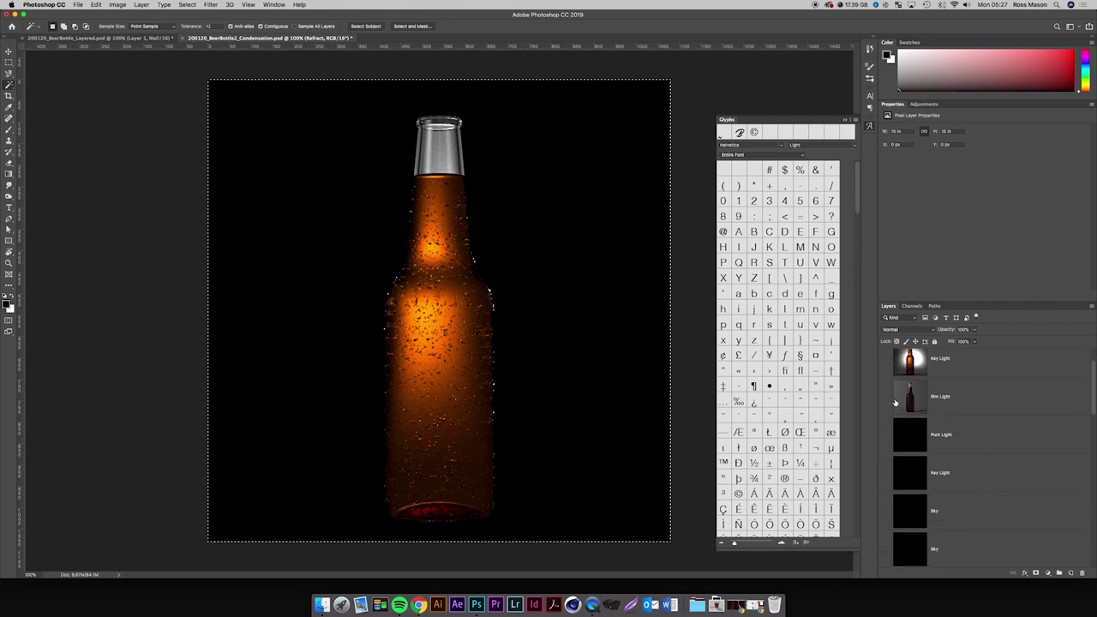
# Toggle the Refract layer to compare it, and hide the layers beneath it from Reflect through Direct.
pyautogui.scroll(-4, 895, 403)
pyautogui.click(886, 403)
pyautogui.click(885, 402)
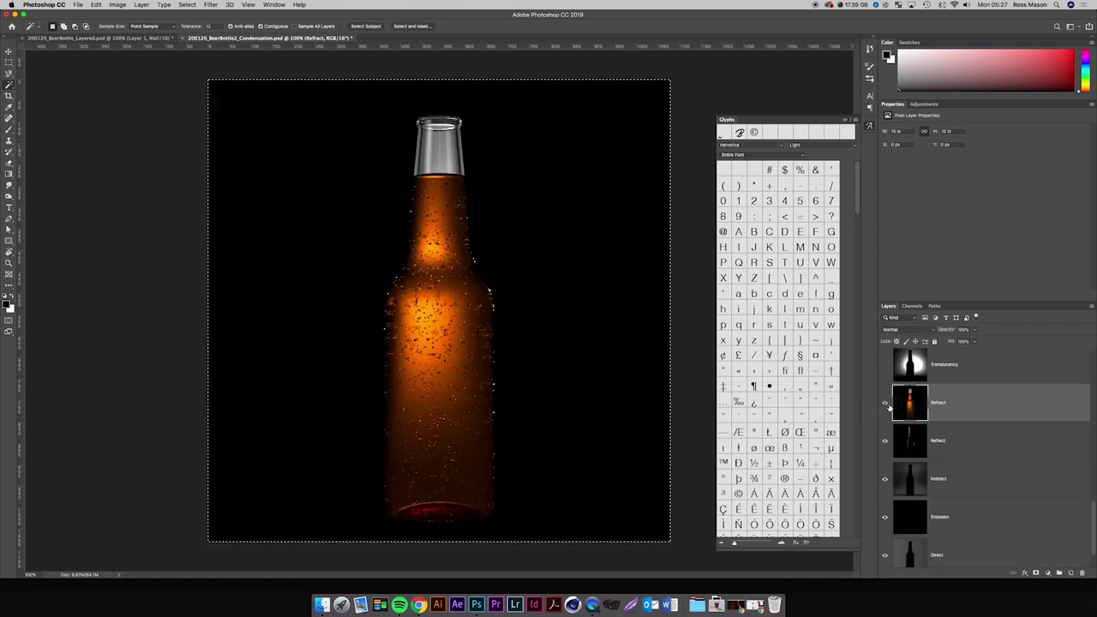
pyautogui.click(886, 403)
pyautogui.click(886, 403)
pyautogui.moveTo(886, 437); pyautogui.dragTo(884, 553)
pyautogui.scroll(1, 896, 543)
pyautogui.scroll(1, 899, 533)
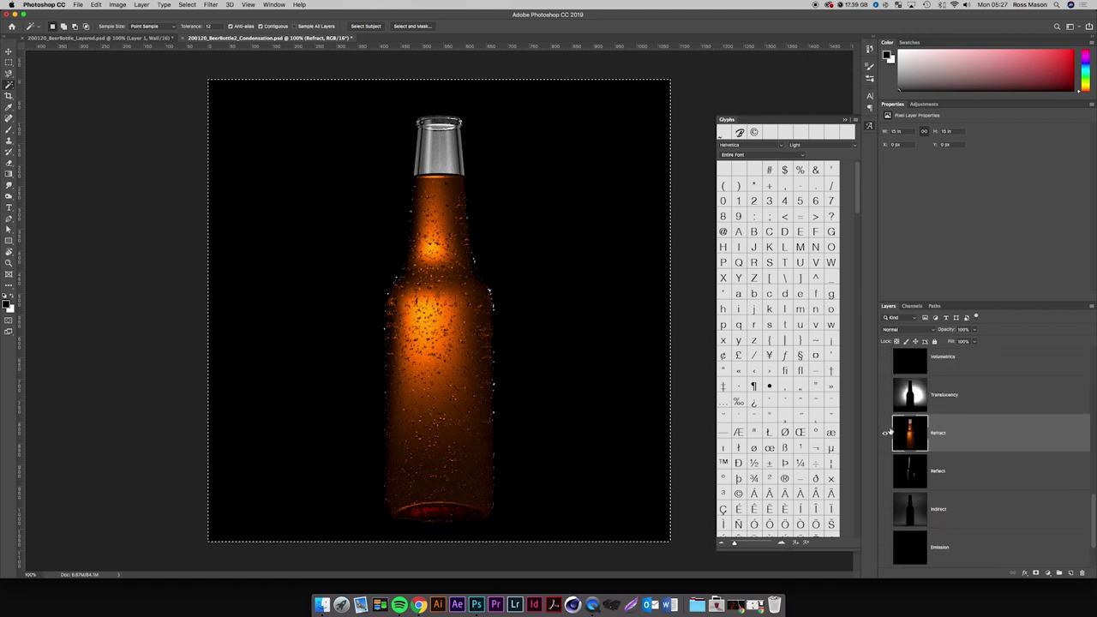
# Clear the canvas selection and toggle the Refract layer's visibility to inspect the isolated refraction pass.
pyautogui.click(886, 435)
pyautogui.click(887, 434)
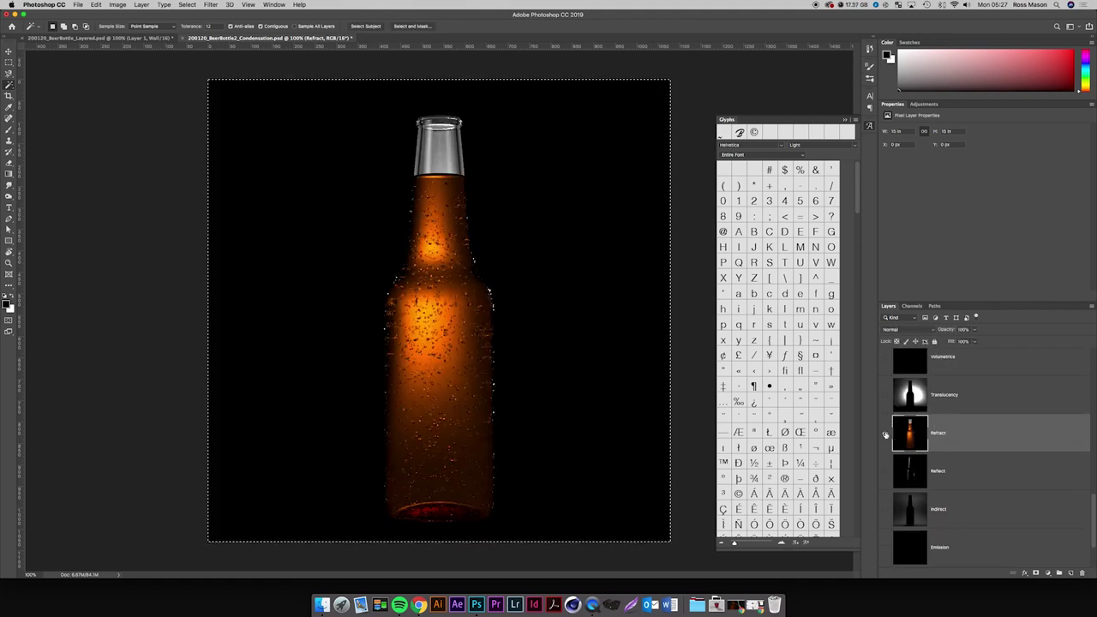
pyautogui.press('super+d')
pyautogui.click(887, 435)
pyautogui.click(887, 434)
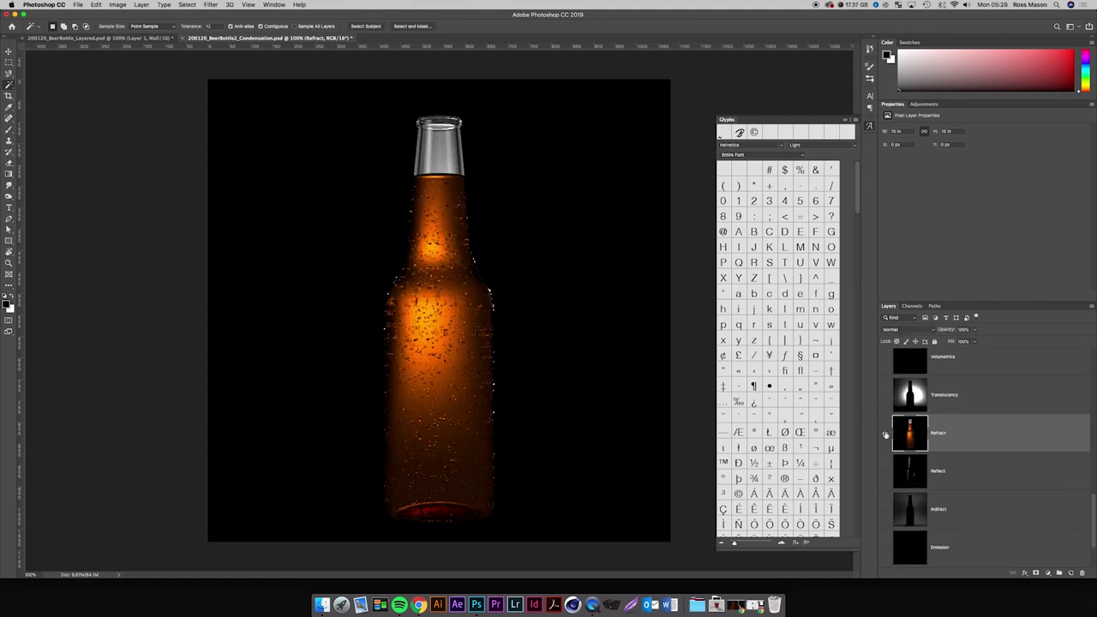
# Duplicate the Refract layer into the 200120_BeerBottle_Layered.psd document.
pyautogui.click(1091, 307)
pyautogui.click(1061, 319)
pyautogui.click(1091, 306)
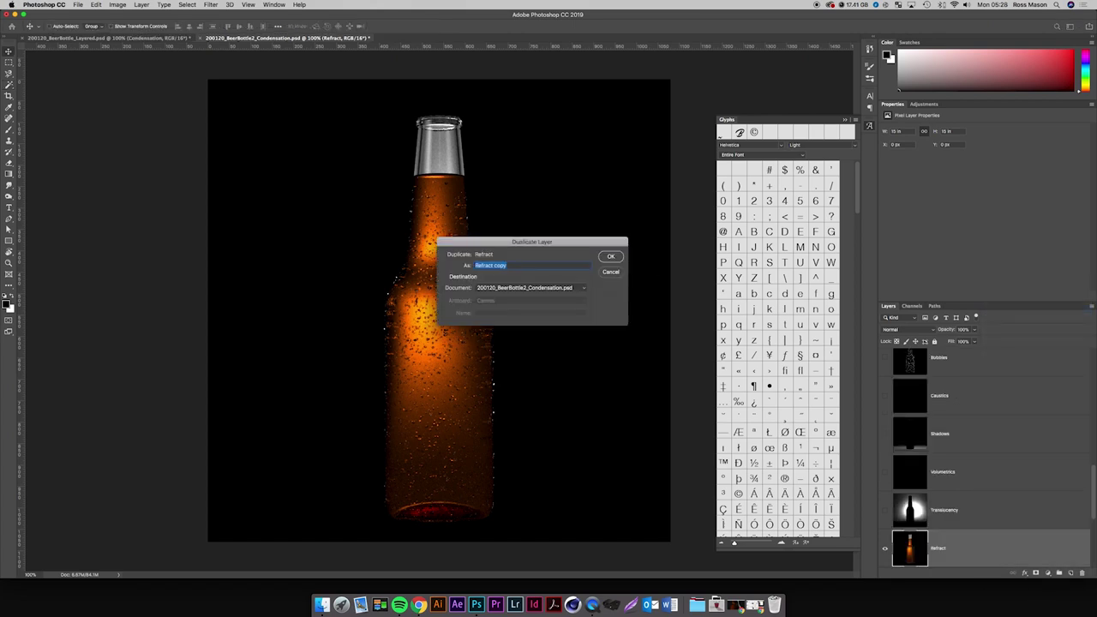
pyautogui.click(533, 288)
pyautogui.click(534, 280)
pyautogui.click(602, 257)
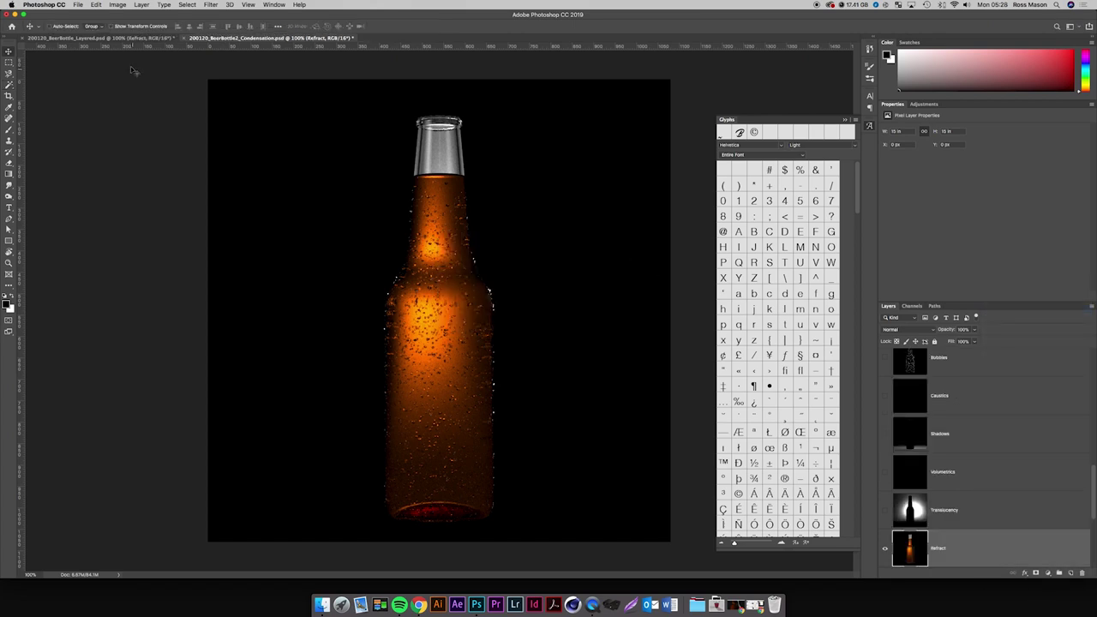
# In 200120_BeerBottle_Layered.psd, move the Refract layer into the Condensation group beneath Rim Light, then collapse and hide the group.
pyautogui.click(138, 37)
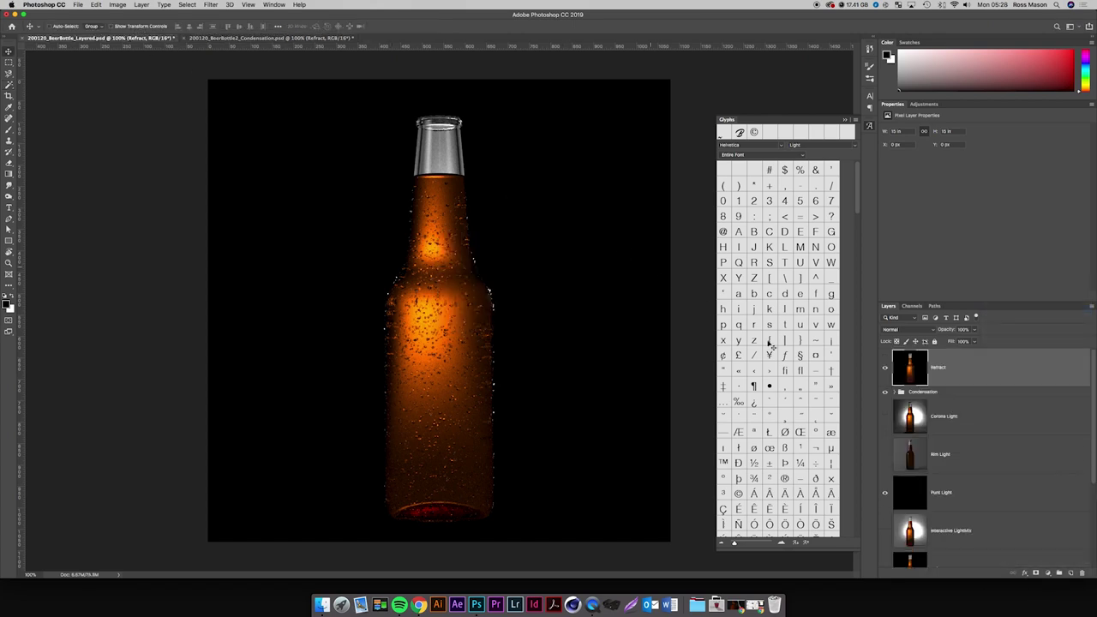
pyautogui.click(886, 368)
pyautogui.click(886, 369)
pyautogui.click(896, 392)
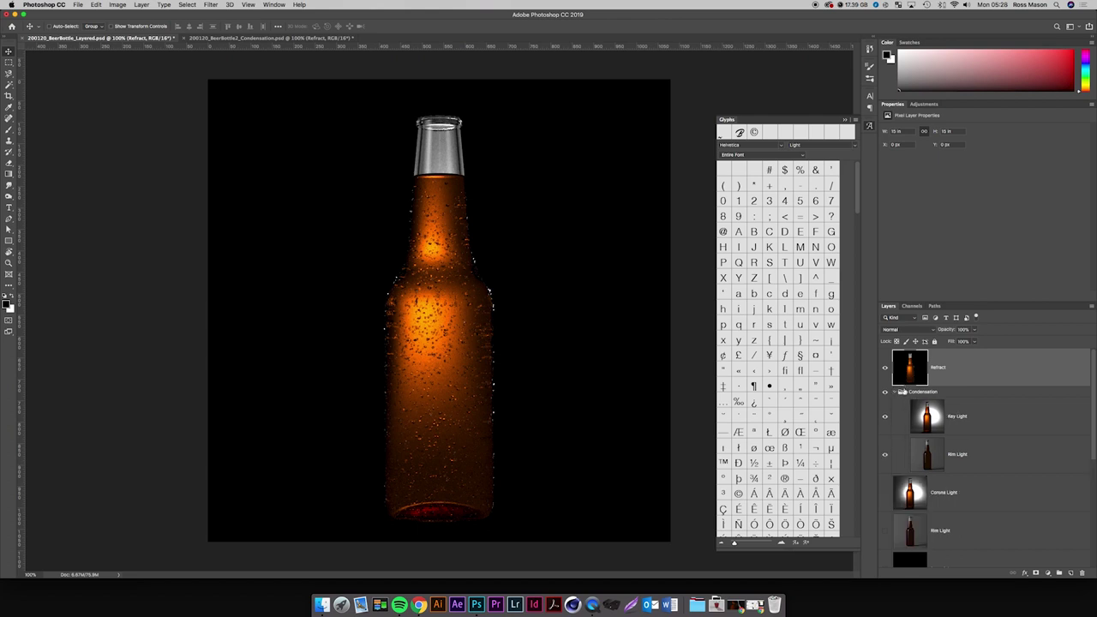
pyautogui.moveTo(977, 368); pyautogui.dragTo(987, 463)
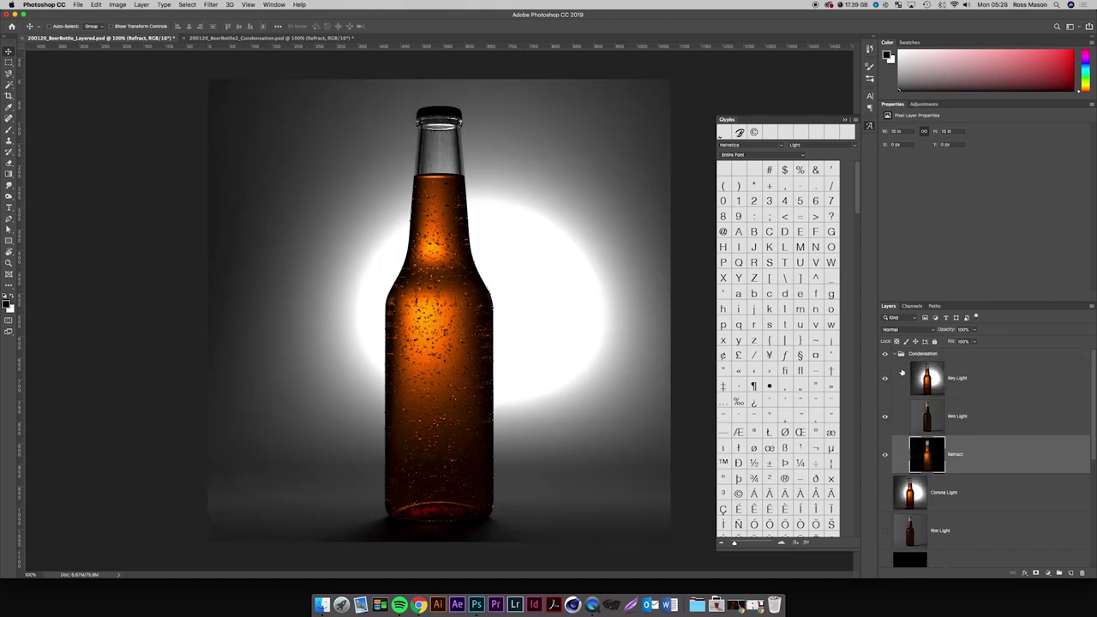
pyautogui.click(897, 354)
pyautogui.click(885, 354)
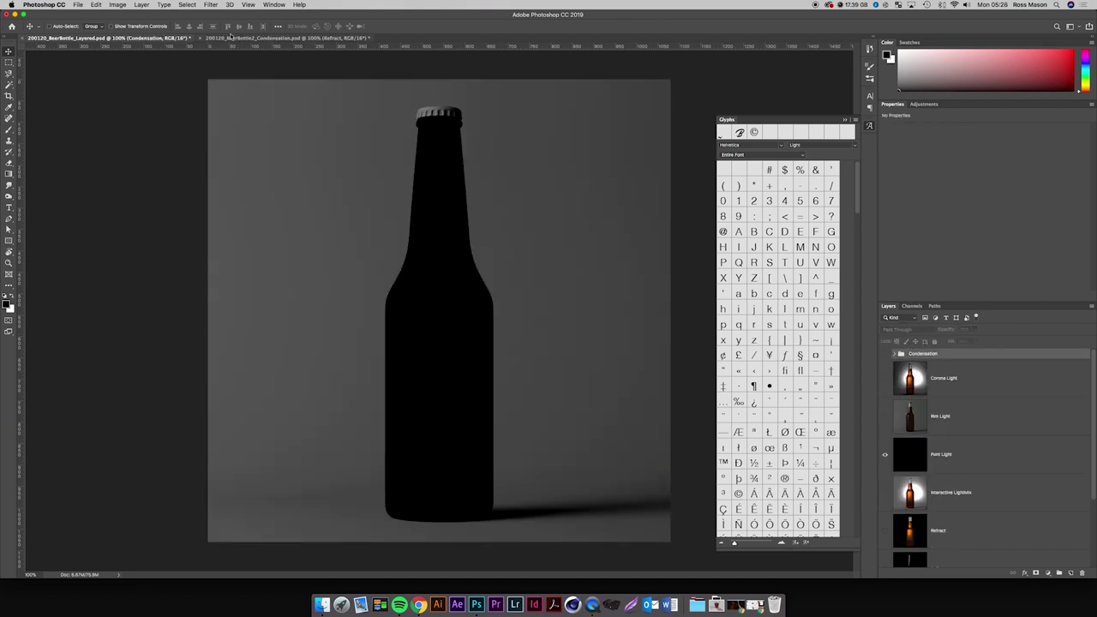
# In 200120_BeerBottle2_Condensation.psd, hide Refract, show the Reflect layer instead and copy its entire canvas.
pyautogui.click(276, 39)
pyautogui.scroll(-1, 962, 548)
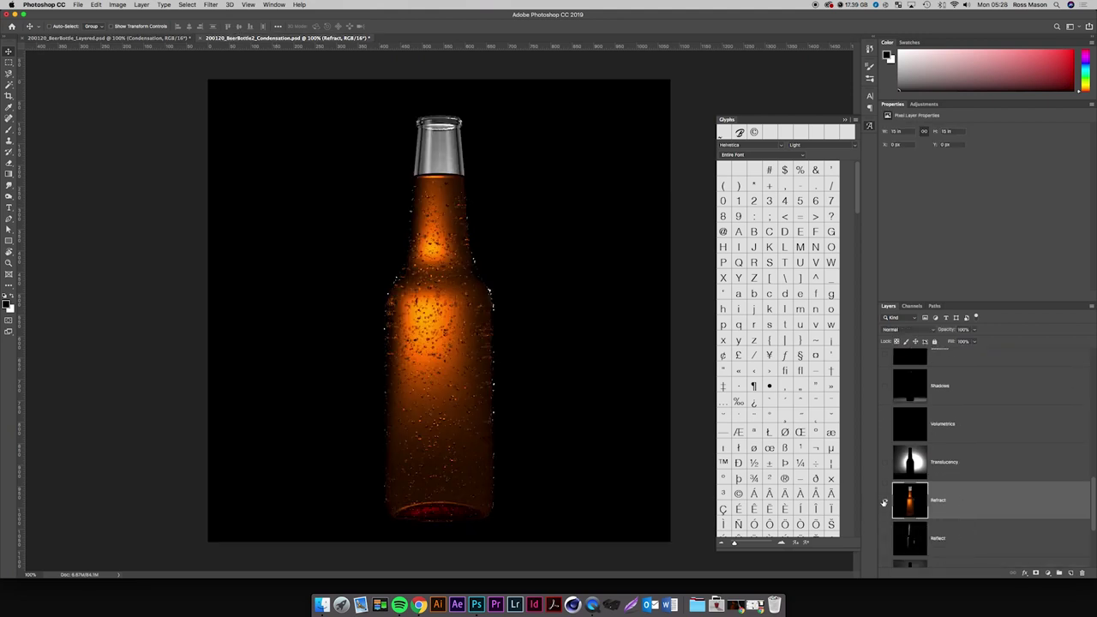
pyautogui.click(885, 502)
pyautogui.click(886, 539)
pyautogui.click(925, 542)
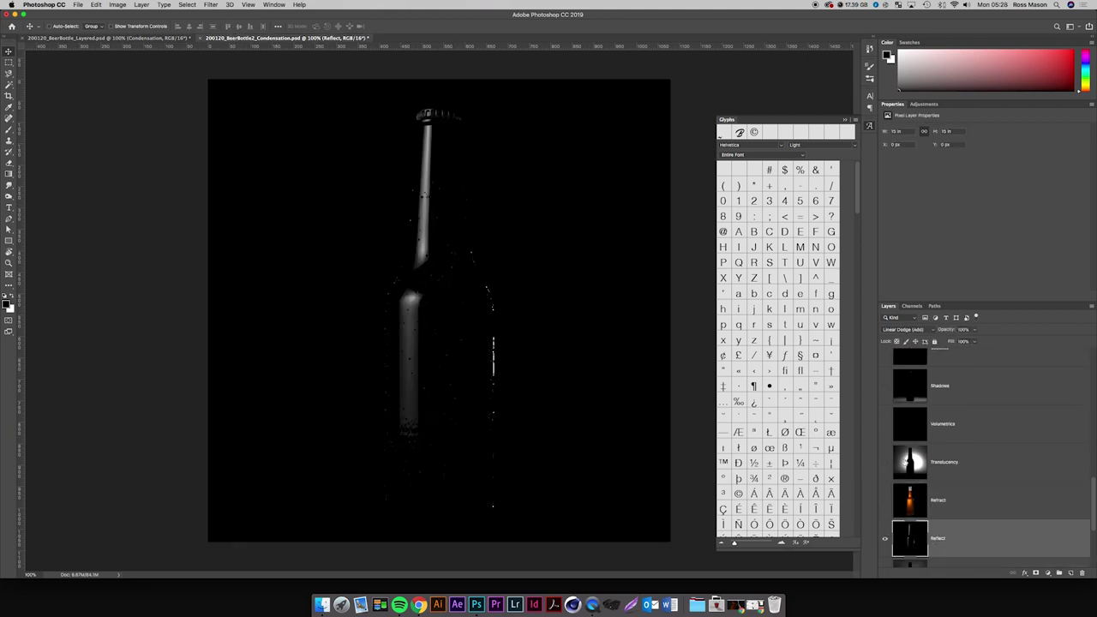
pyautogui.press('super+a')
pyautogui.press('super+c')
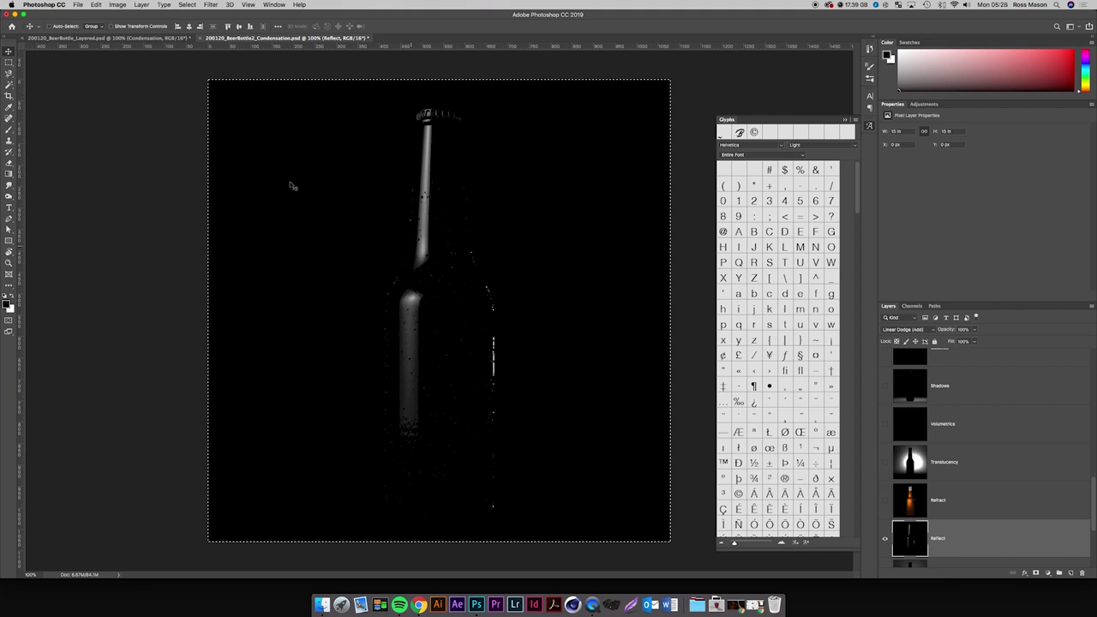
# Paste the copied reflection pass into a new alpha channel of 200120_BeerBottle_Layered.psd and name the channel Reflection.
pyautogui.click(133, 38)
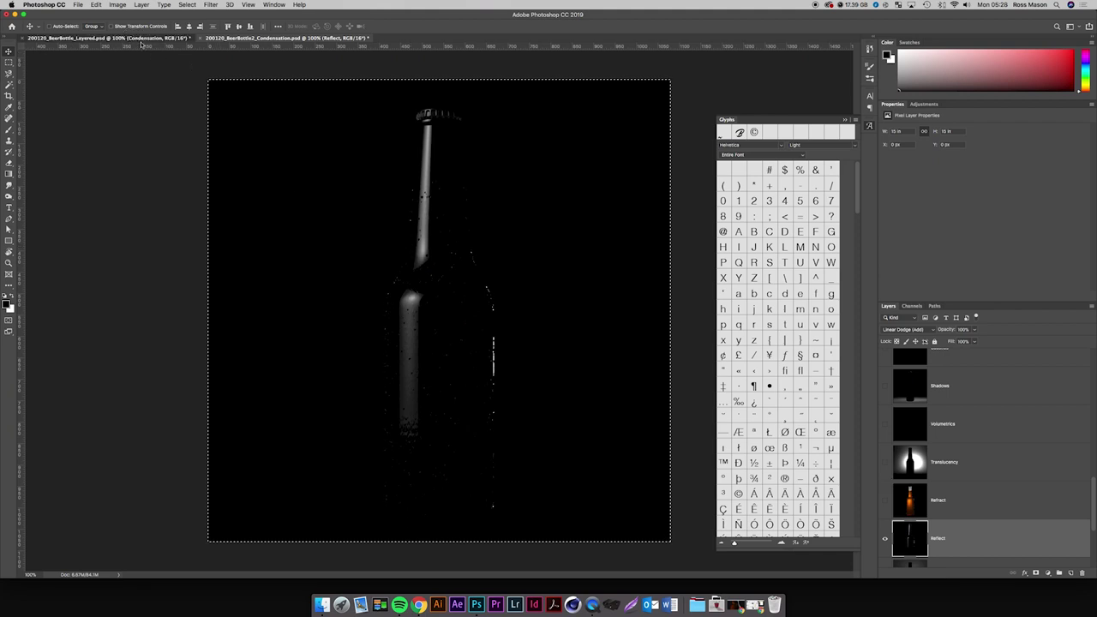
pyautogui.click(1069, 573)
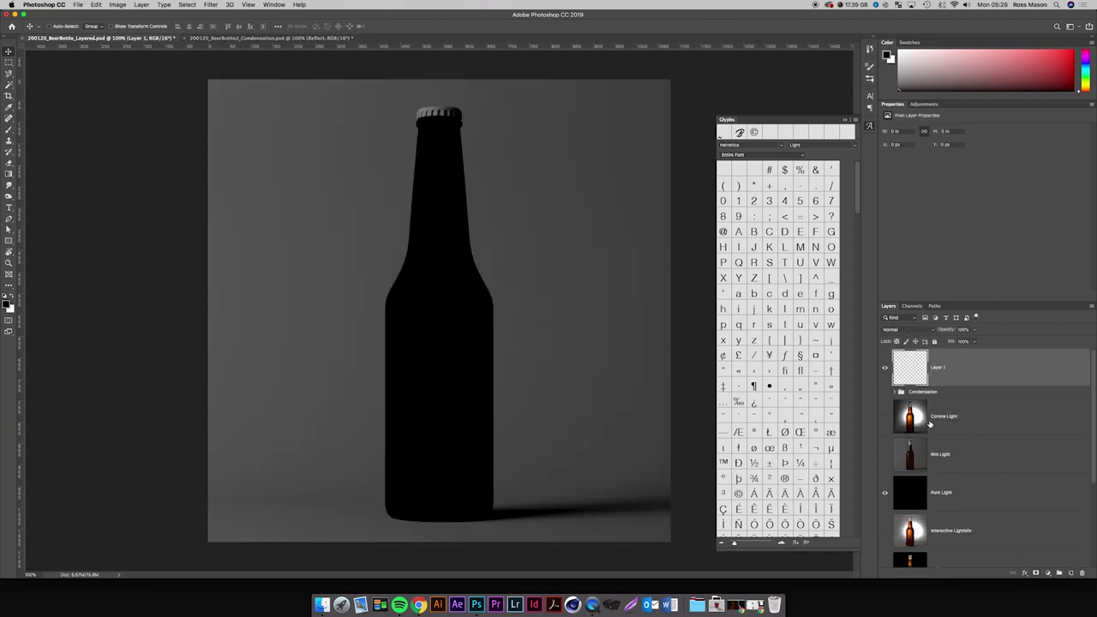
pyautogui.press('super+z')
pyautogui.click(912, 306)
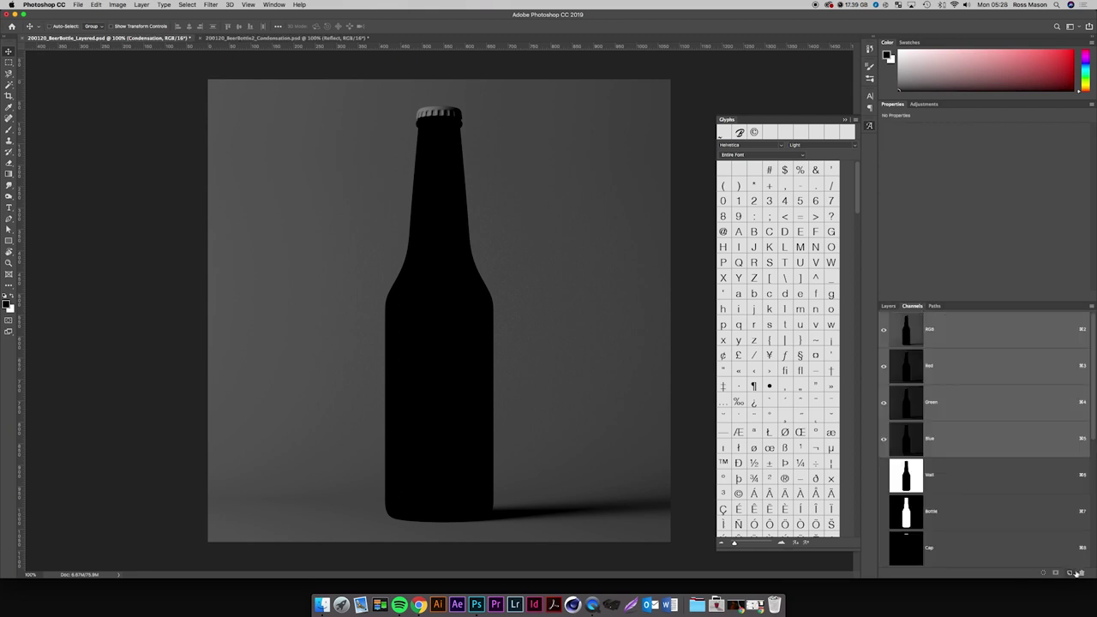
pyautogui.click(1070, 574)
pyautogui.press('super+v')
pyautogui.press('super+d')
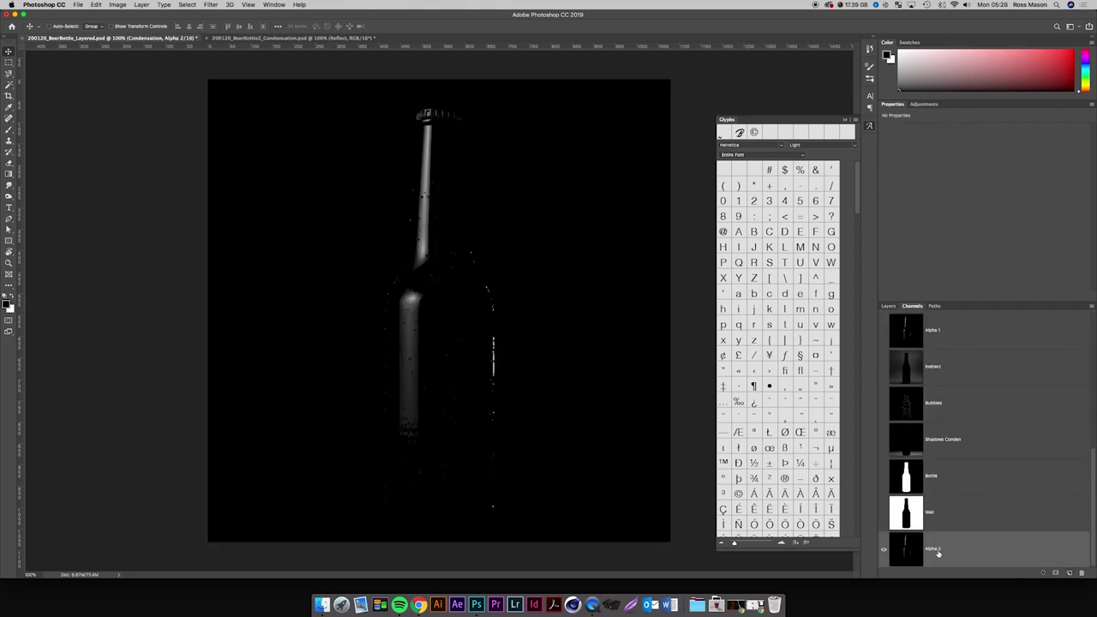
pyautogui.doubleClick(936, 550)
pyautogui.write('Reflection')
pyautogui.press('Return')
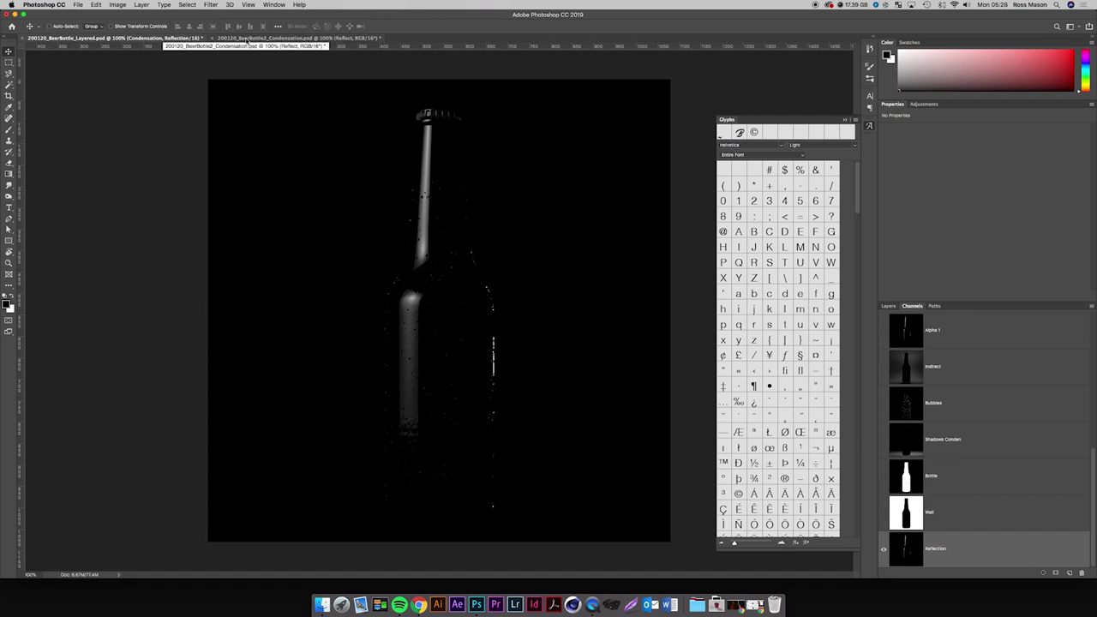
# Return to the layers of 200120_BeerBottle2_Condensation.psd, view the Indirect pass on its own and clear the canvas selection.
pyautogui.click(246, 40)
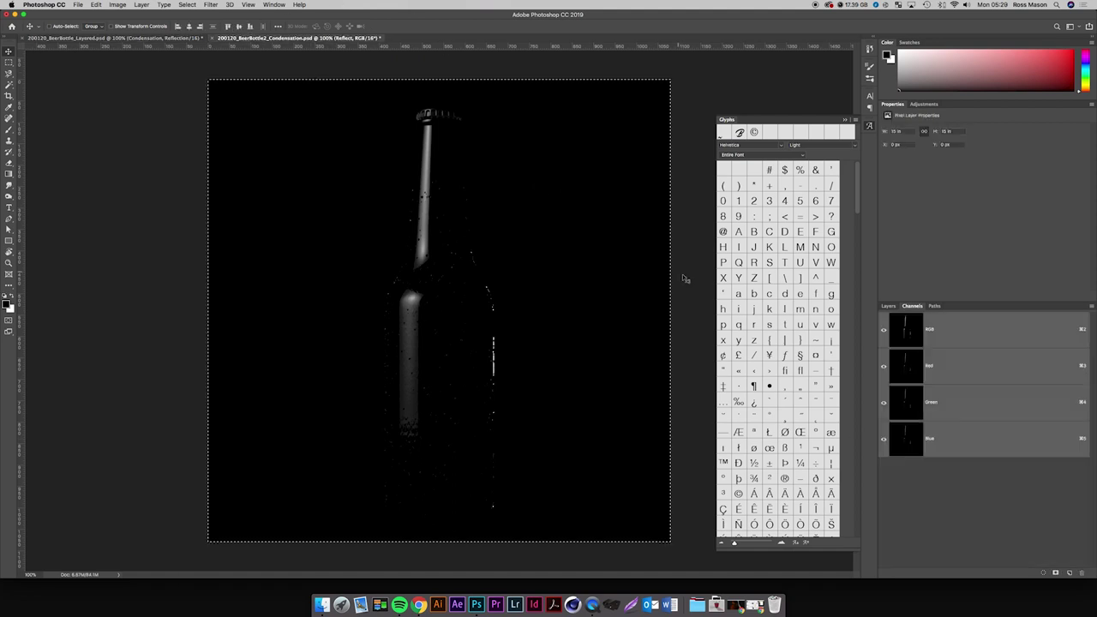
pyautogui.click(888, 307)
pyautogui.click(972, 447)
pyautogui.scroll(-5, 972, 452)
pyautogui.press('super+d')
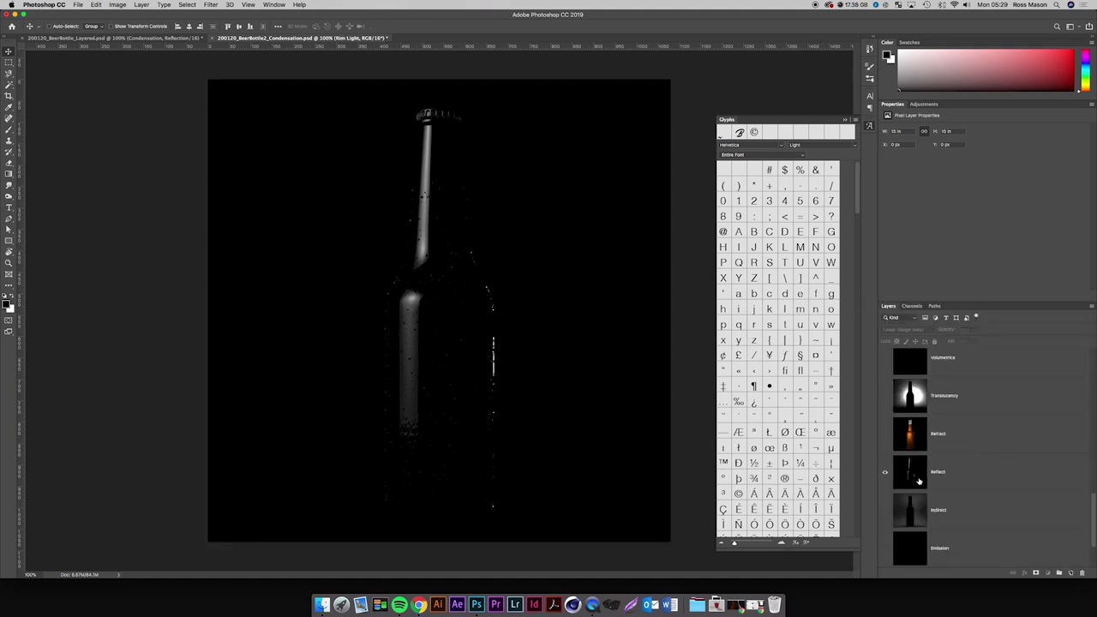
pyautogui.keyDown('super'); pyautogui.click(911, 473); pyautogui.keyUp('super')
pyautogui.keyDown('alt'); pyautogui.click(885, 509); pyautogui.keyUp('alt')
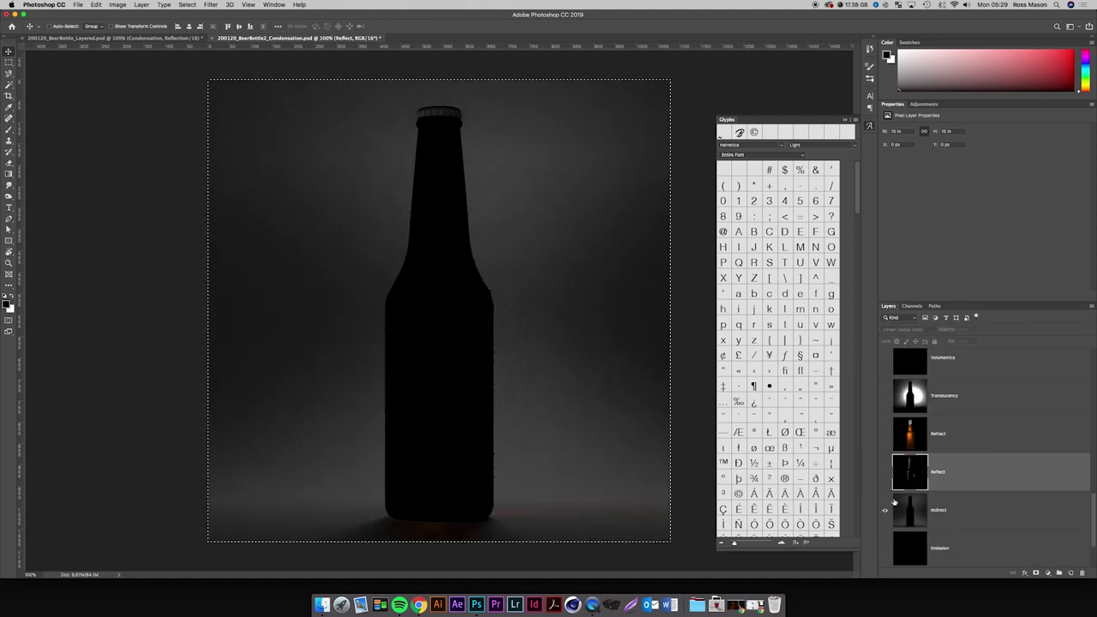
pyautogui.click(896, 506)
pyautogui.press('super+d')
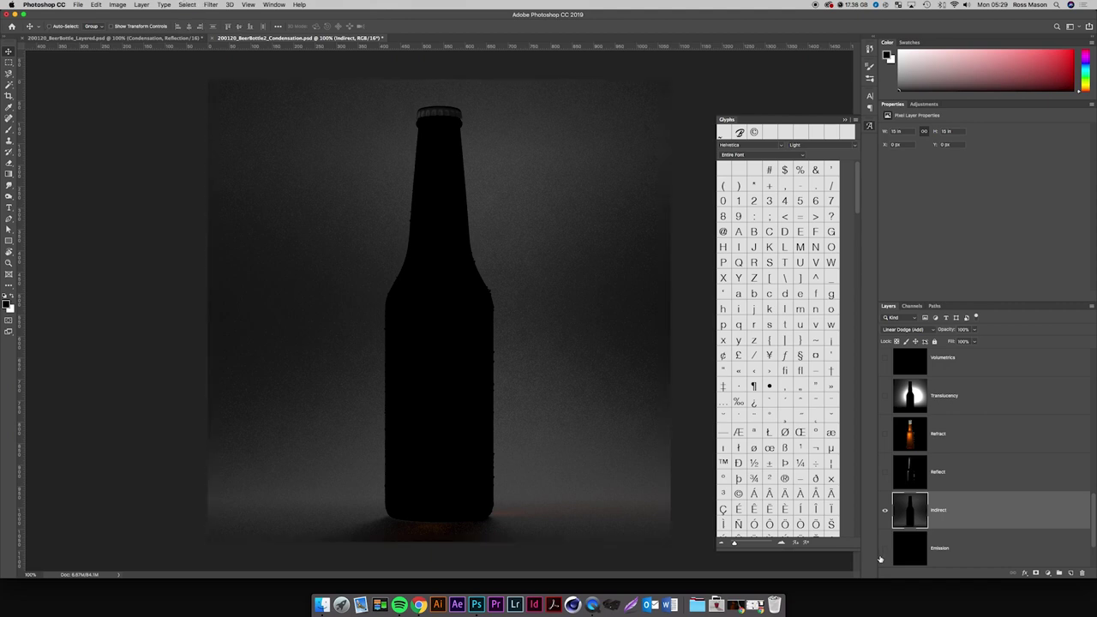
# Hide the Indirect layer and toggle the Emission layer's visibility to inspect the emission pass.
pyautogui.click(886, 520)
pyautogui.click(887, 549)
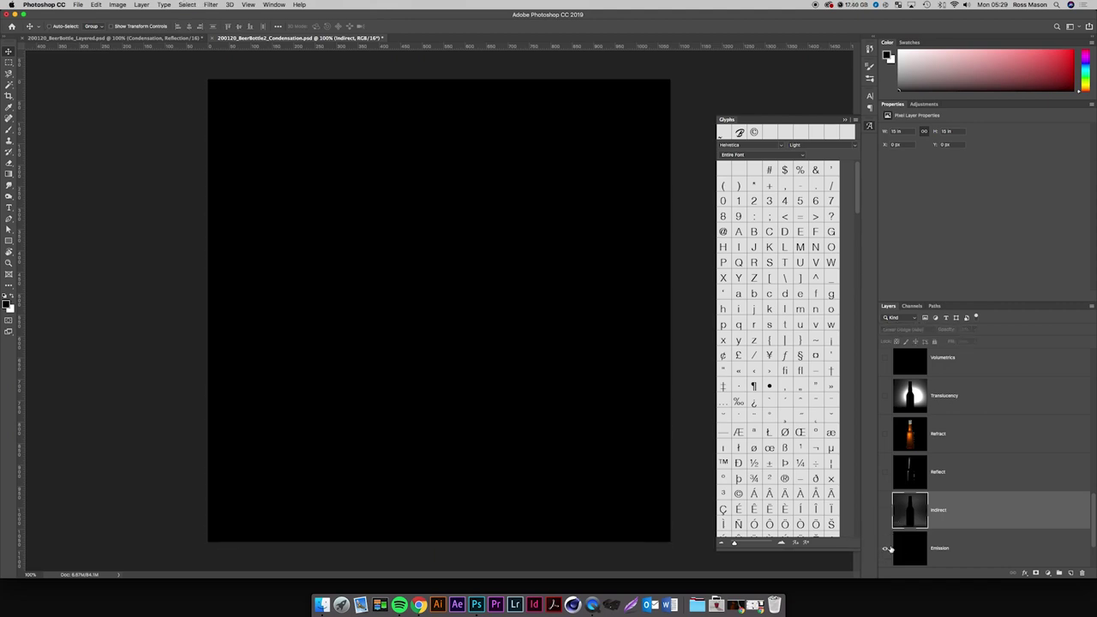
pyautogui.click(887, 549)
pyautogui.click(886, 548)
pyautogui.click(887, 548)
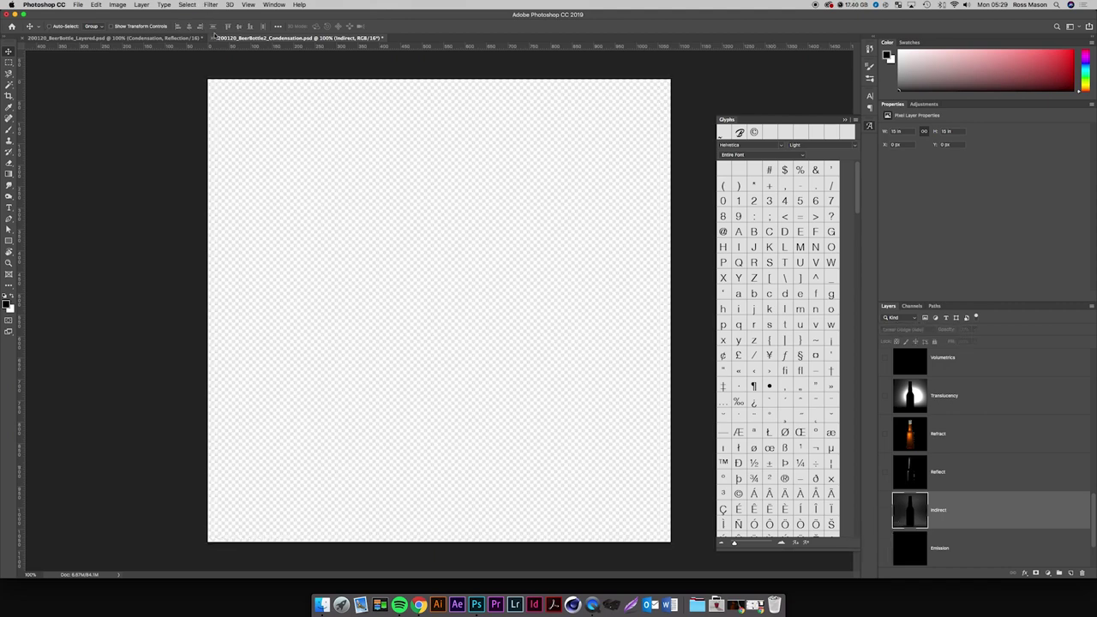
# Close 200120_BeerBottle2_Condensation.psd, discarding its changes, and save 200120_BeerBottle_Layered.psd.
pyautogui.click(212, 38)
pyautogui.click(519, 192)
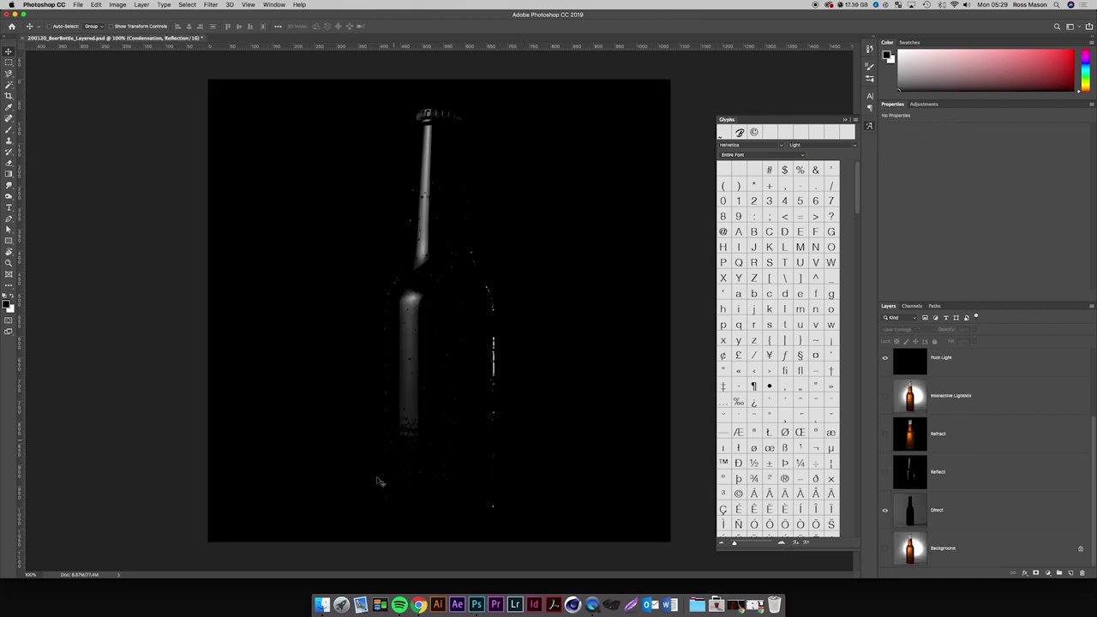
pyautogui.press('super+s')
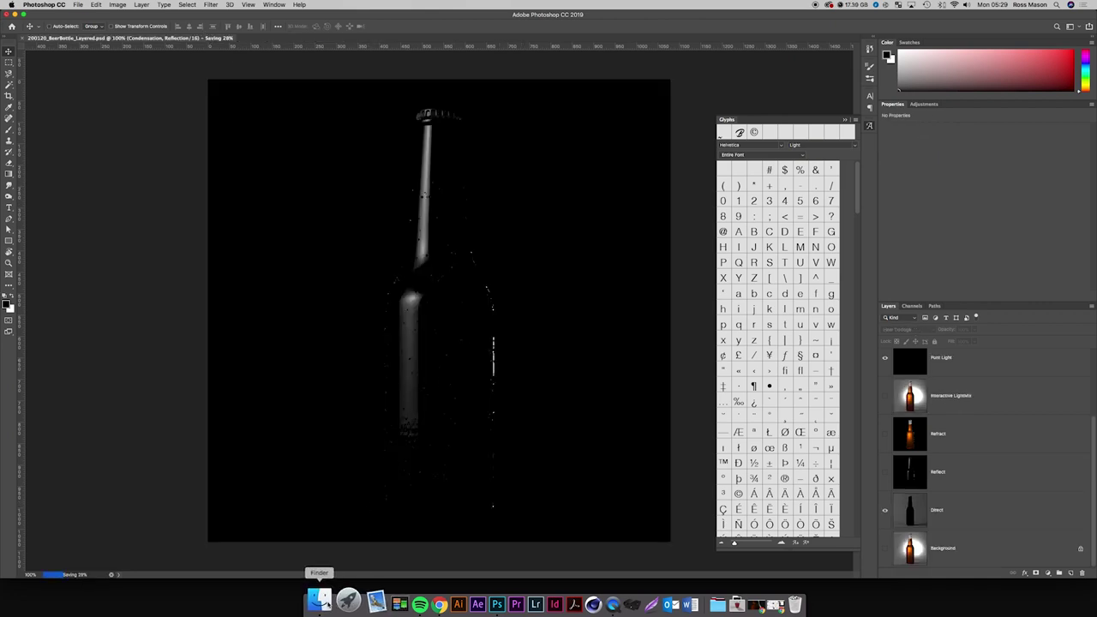
# Switch to Finder, preview 200120_BeerBottle_Reflections.psd in the Raw_Render folder and open it in Photoshop.
pyautogui.click(321, 605)
pyautogui.press('Up')
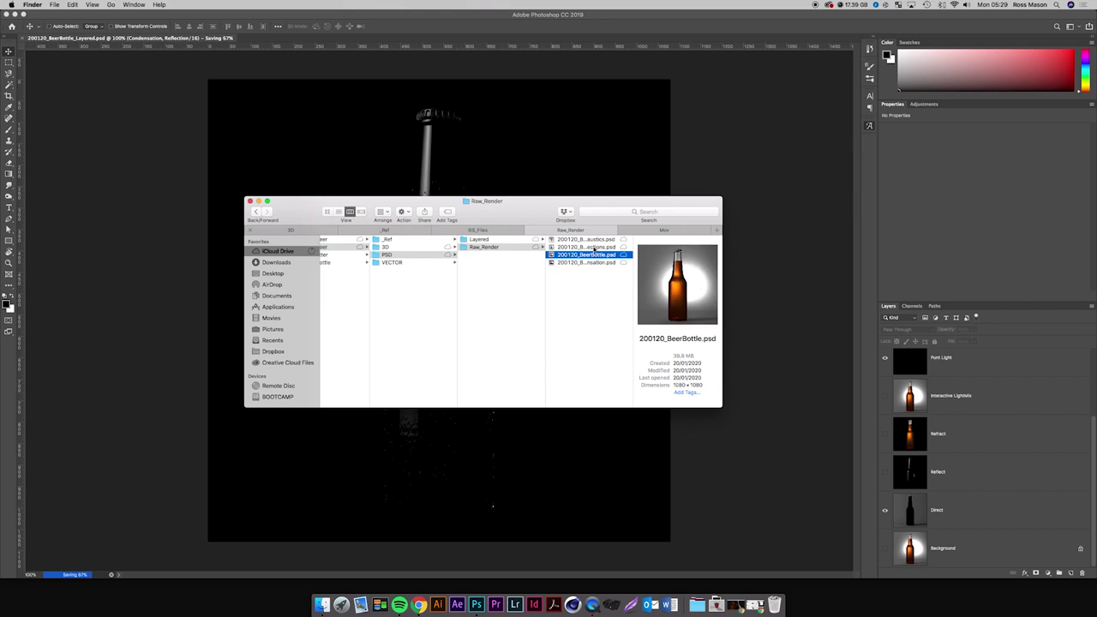
pyautogui.click(593, 247)
pyautogui.press('space')
pyautogui.press('space')
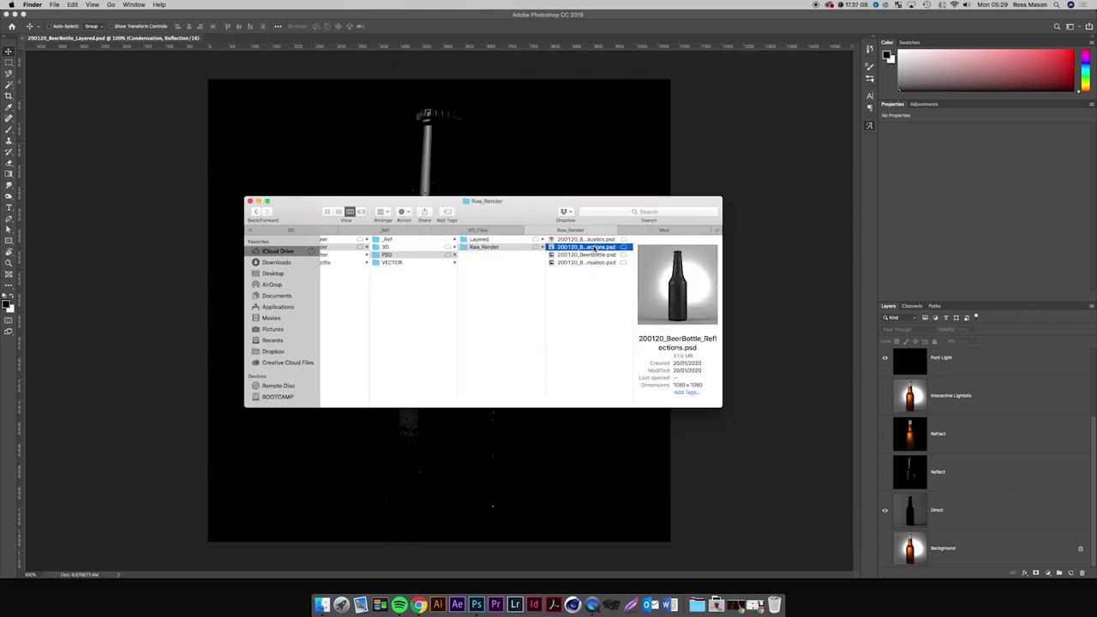
pyautogui.doubleClick(595, 249)
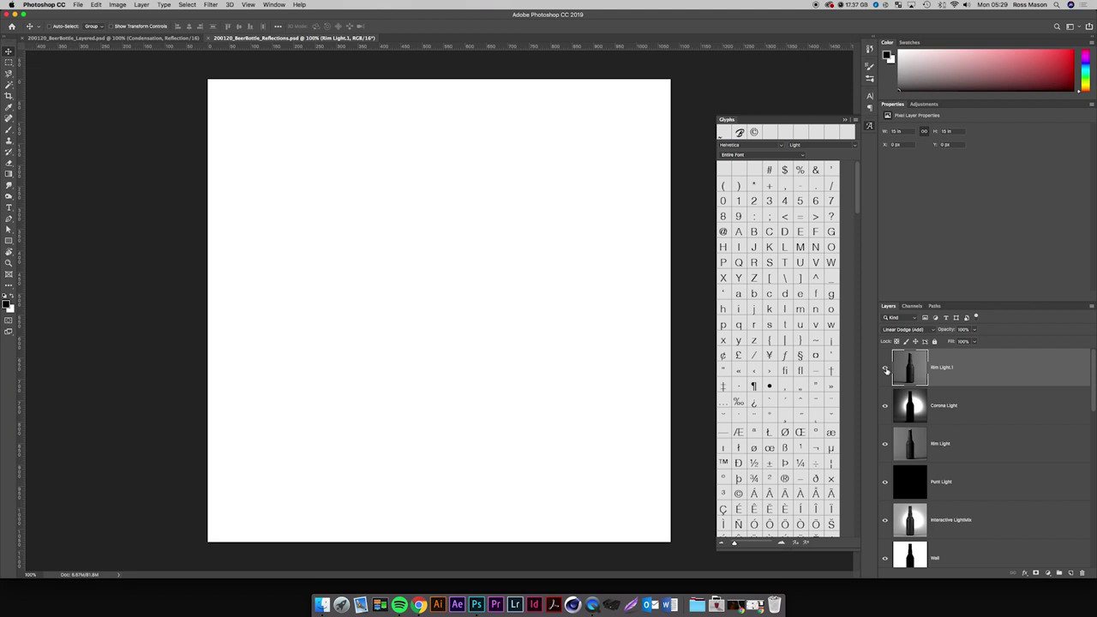
# In the reflections document, hide every layer from Rim Light.1 down through Wall and Bottle.
pyautogui.click(886, 369)
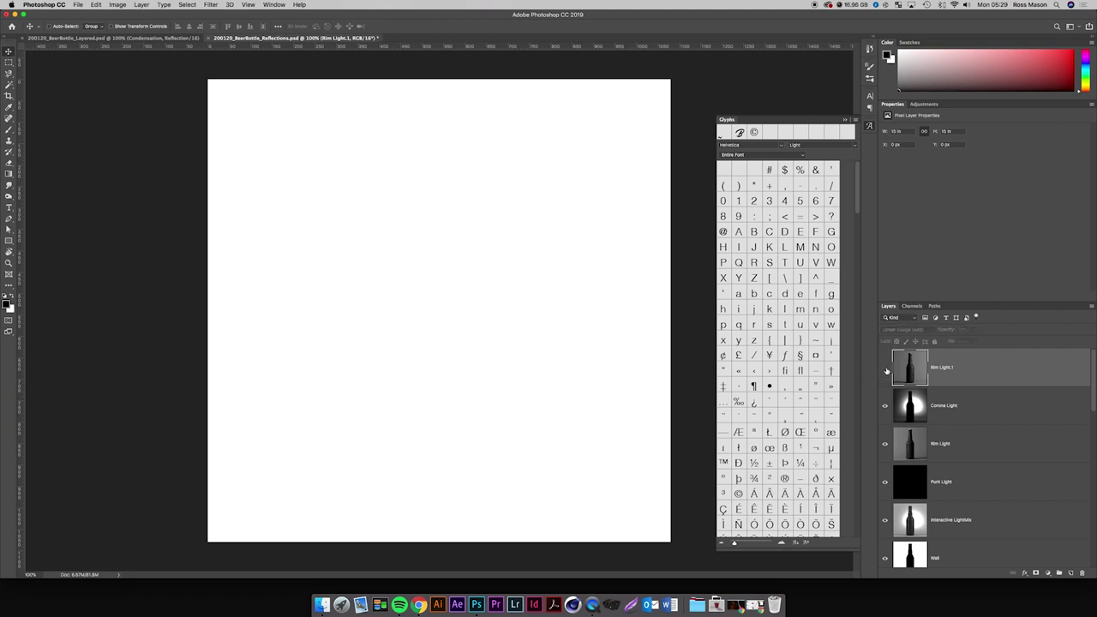
pyautogui.click(887, 370)
pyautogui.scroll(-1, 884, 496)
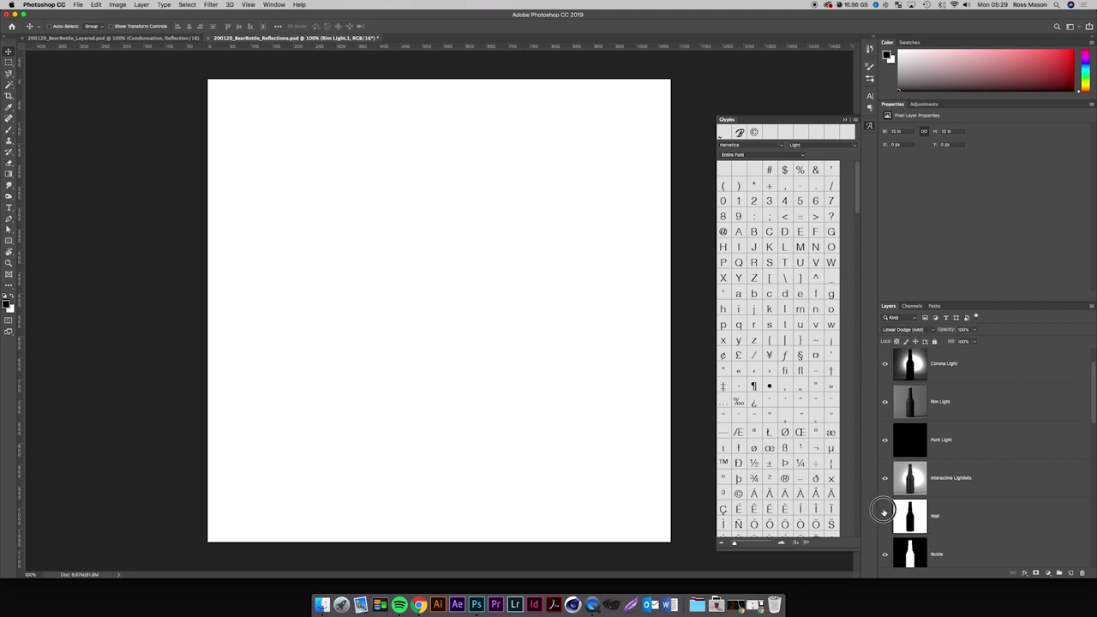
pyautogui.moveTo(883, 511); pyautogui.dragTo(881, 368)
pyautogui.scroll(1, 884, 375)
pyautogui.click(884, 376)
pyautogui.scroll(-2, 884, 444)
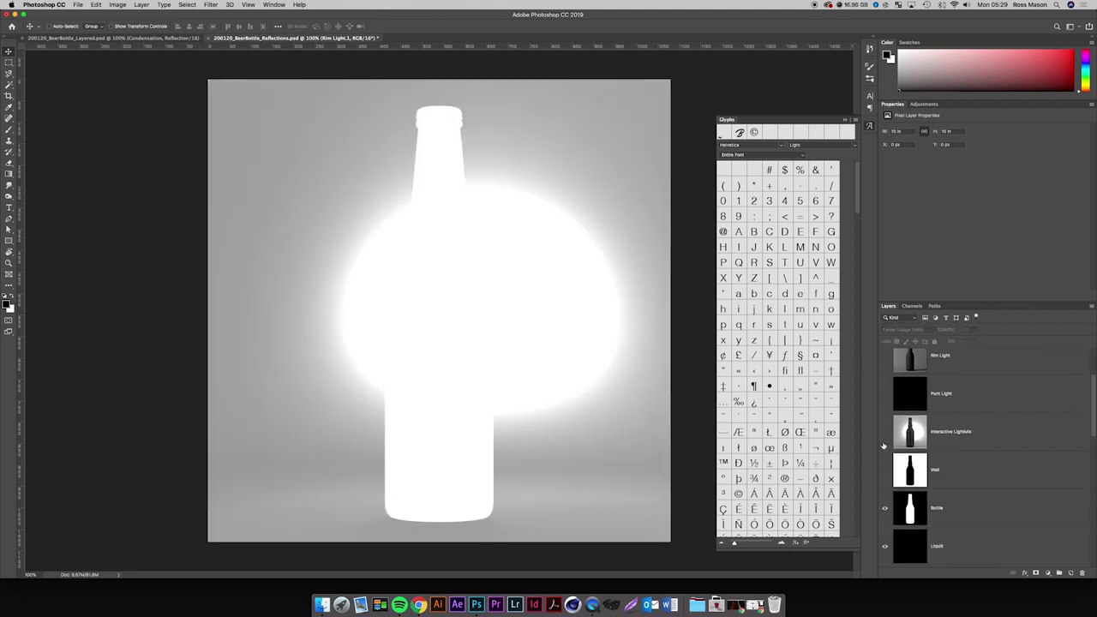
pyautogui.click(885, 507)
# Hide the Liquid, Cap, Bubbles, Caustics, Shadows, Volumetrics, Translucency and Refract layers.
pyautogui.scroll(-4, 886, 498)
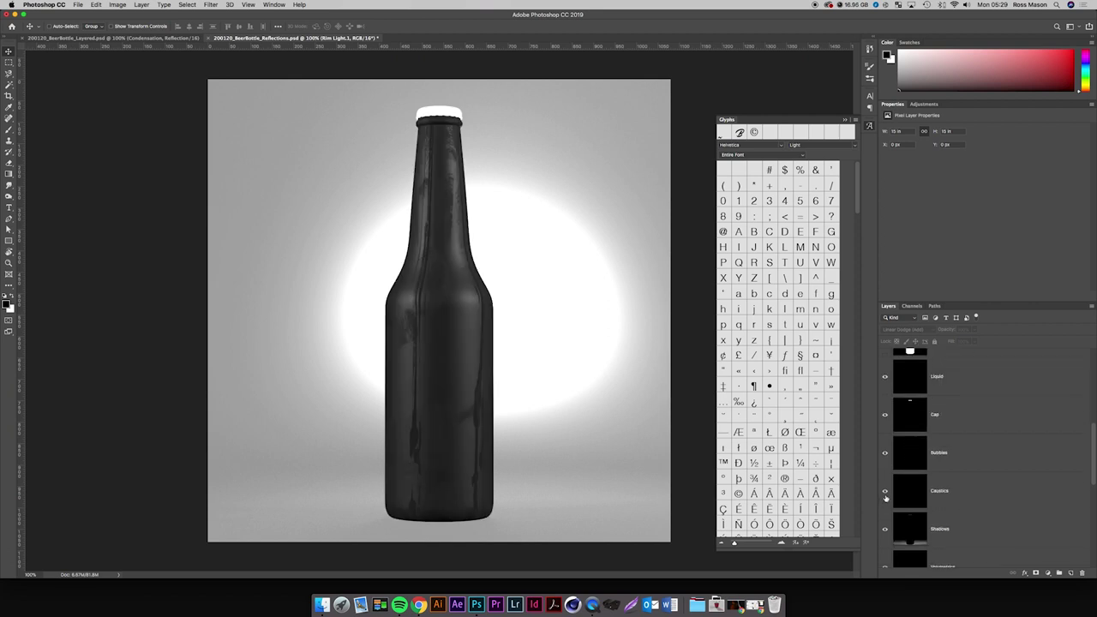
pyautogui.moveTo(886, 380); pyautogui.dragTo(886, 503)
pyautogui.click(886, 490)
pyautogui.click(948, 490)
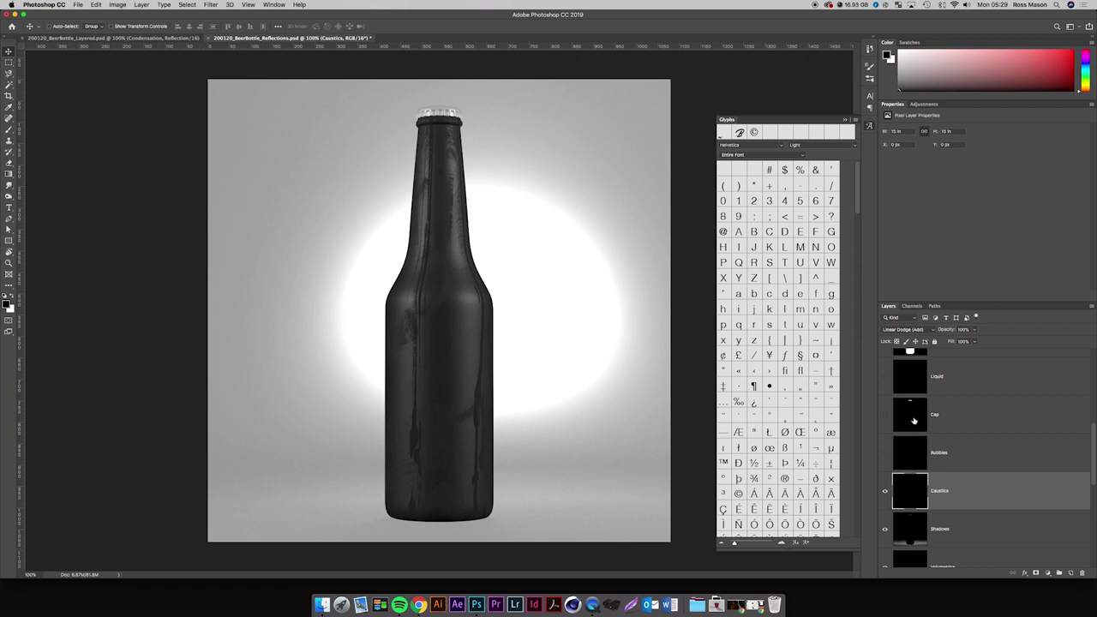
pyautogui.scroll(-2, 887, 492)
pyautogui.scroll(-2, 887, 493)
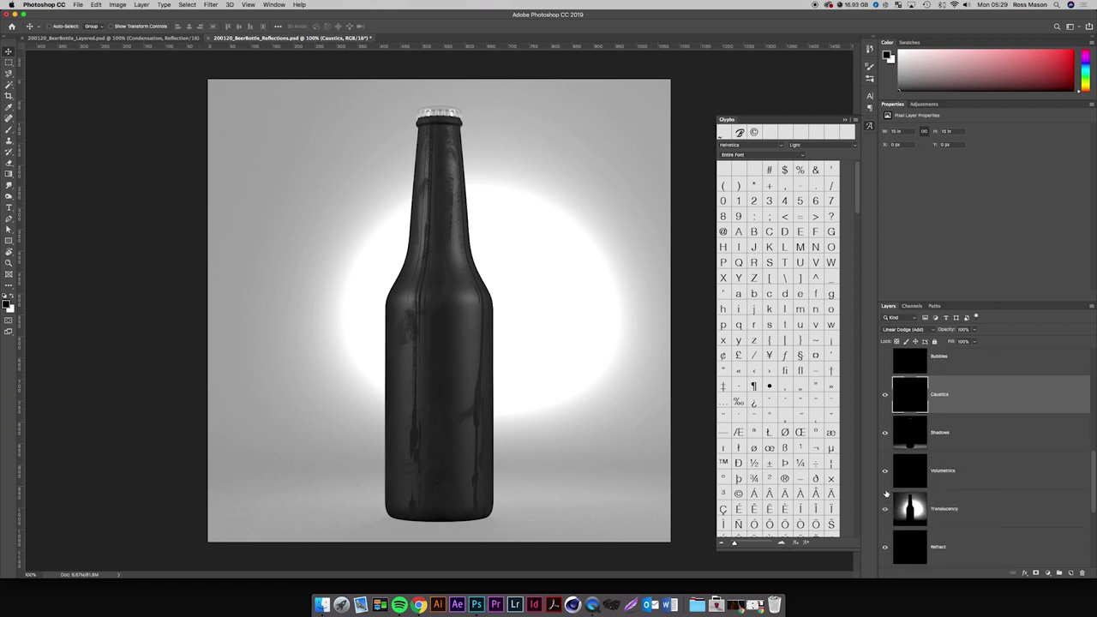
pyautogui.moveTo(886, 508); pyautogui.dragTo(888, 403)
pyautogui.scroll(-2, 889, 411)
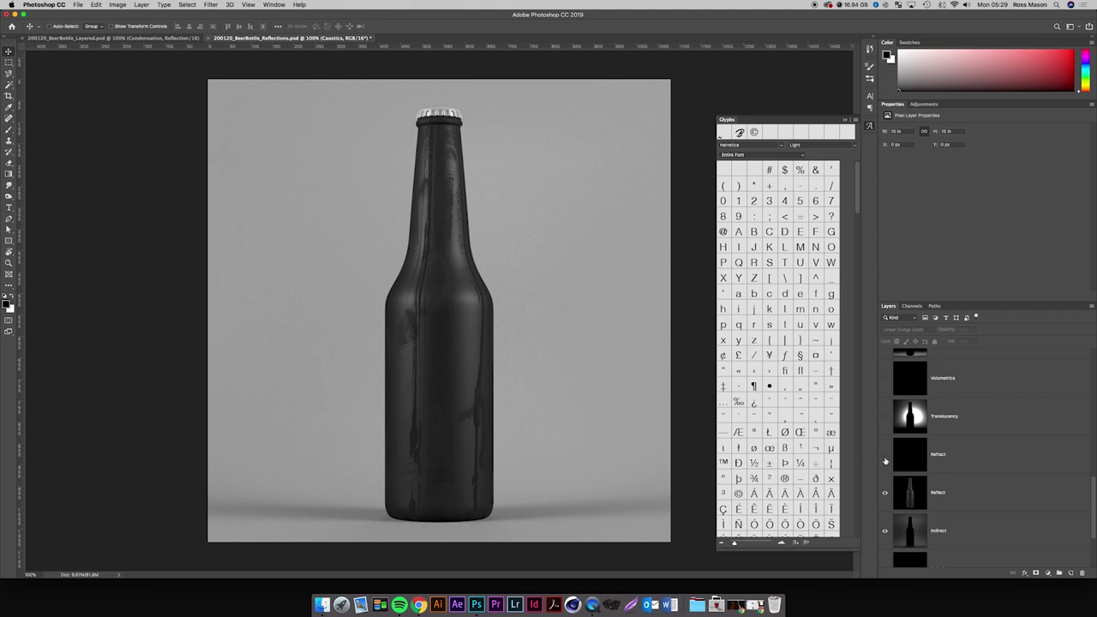
# Select the Reflect layer and set its blend mode to Normal.
pyautogui.click(887, 492)
pyautogui.click(939, 498)
pyautogui.scroll(10, 940, 449)
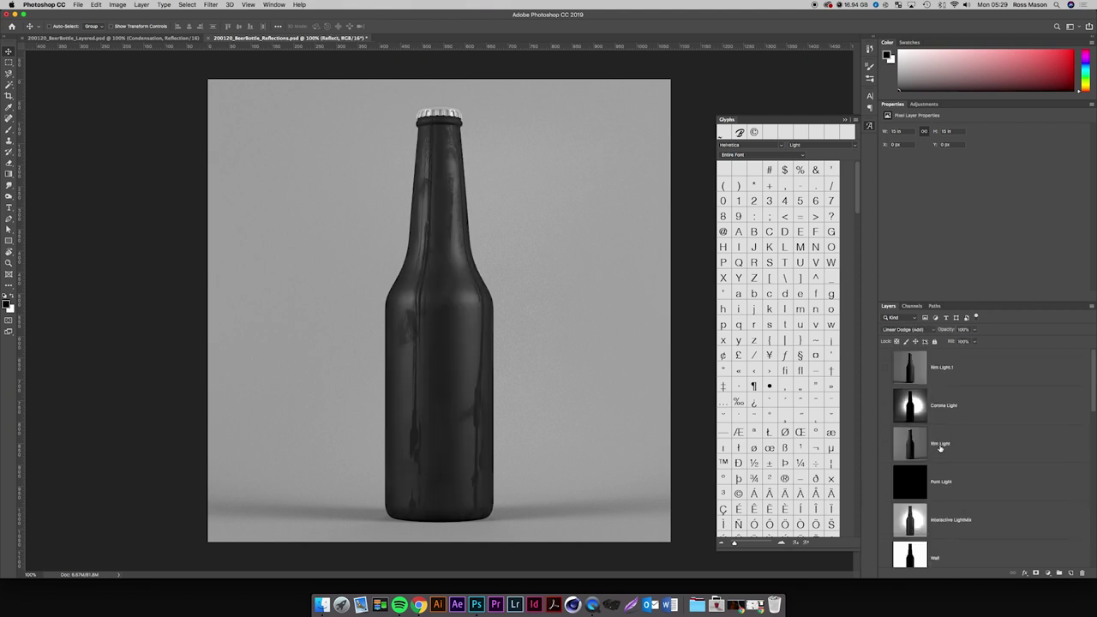
pyautogui.scroll(-7, 941, 449)
pyautogui.scroll(-4, 940, 449)
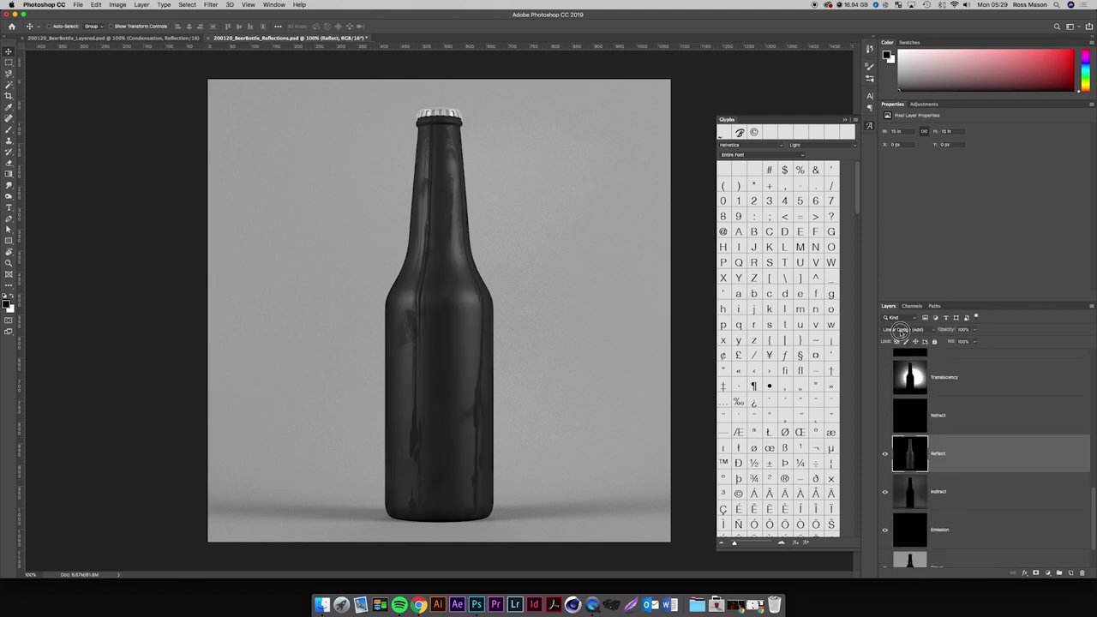
pyautogui.click(900, 331)
pyautogui.click(895, 254)
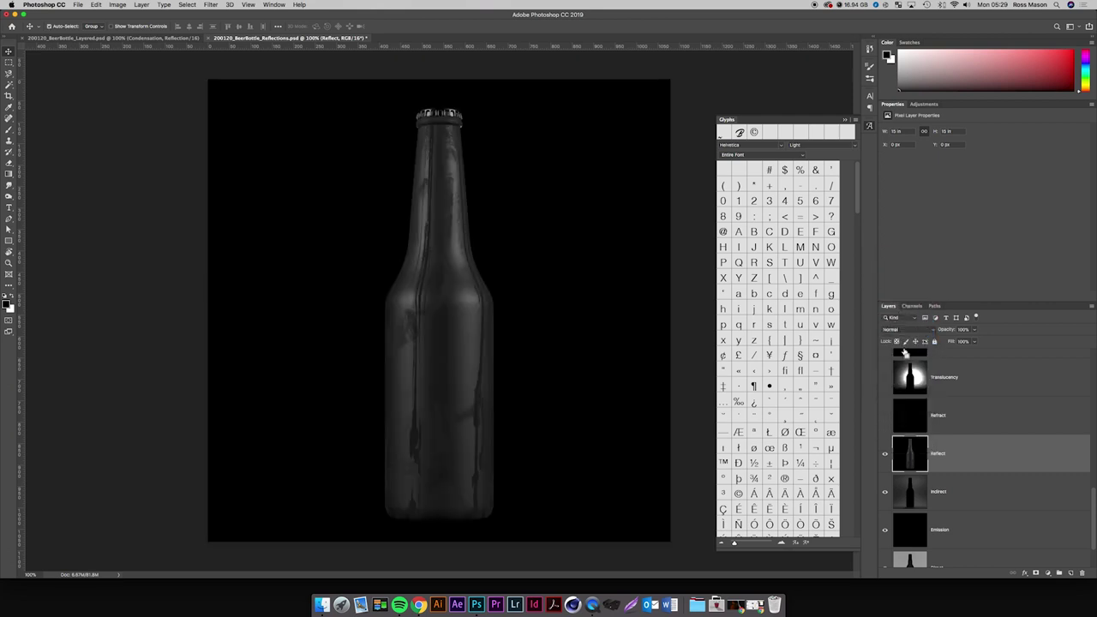
# In the layered bottle document, paste the copied Reflect pass into a new alpha channel, deselect, and name the channel Reflections.
pyautogui.hotkey('ctrl', 'Tab')
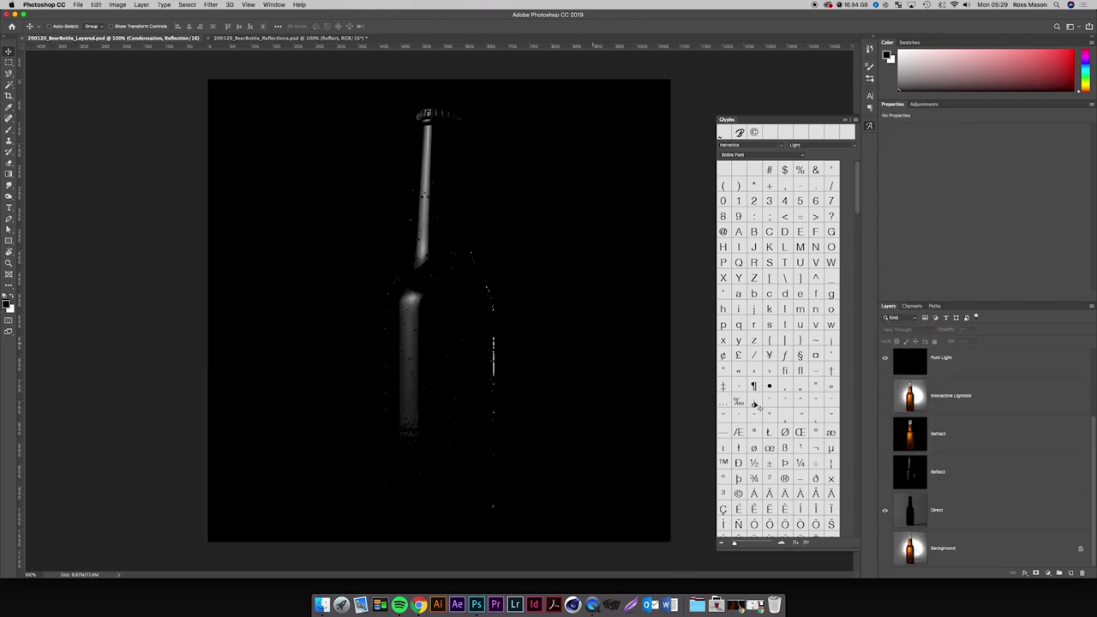
pyautogui.click(919, 307)
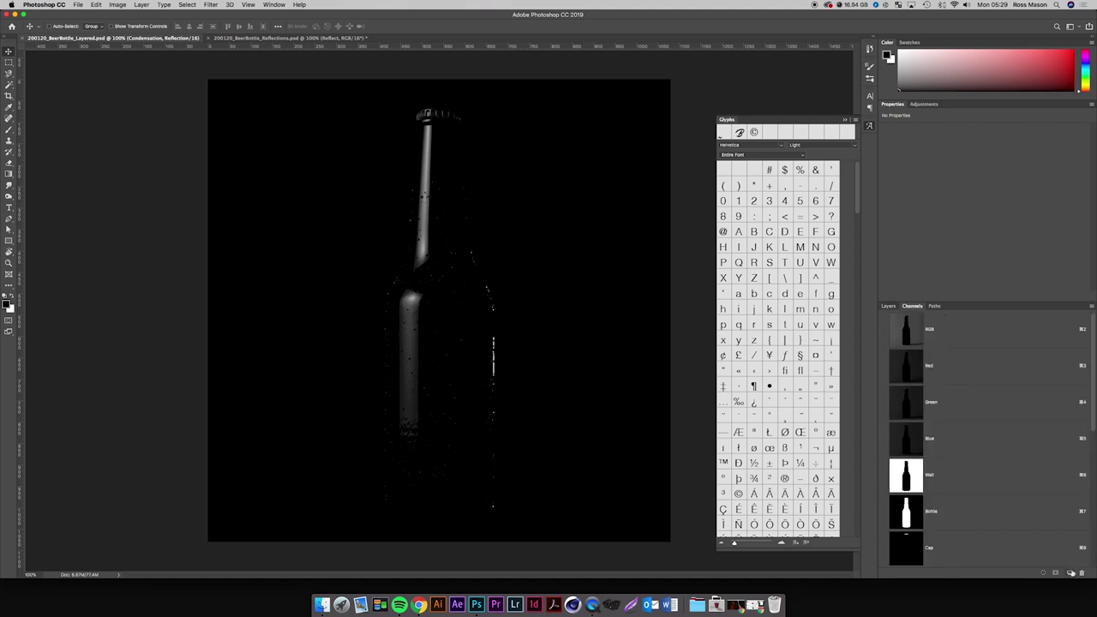
pyautogui.click(1070, 572)
pyautogui.press('super+v')
pyautogui.press('super+d')
pyautogui.doubleClick(934, 548)
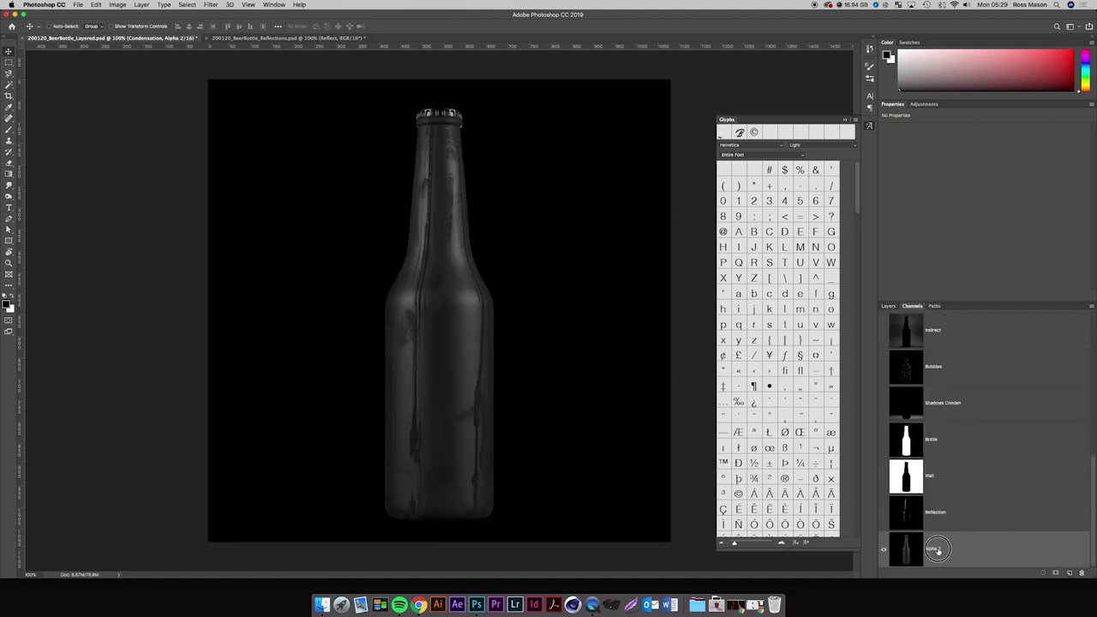
pyautogui.write('Reflections')
pyautogui.press('Return')
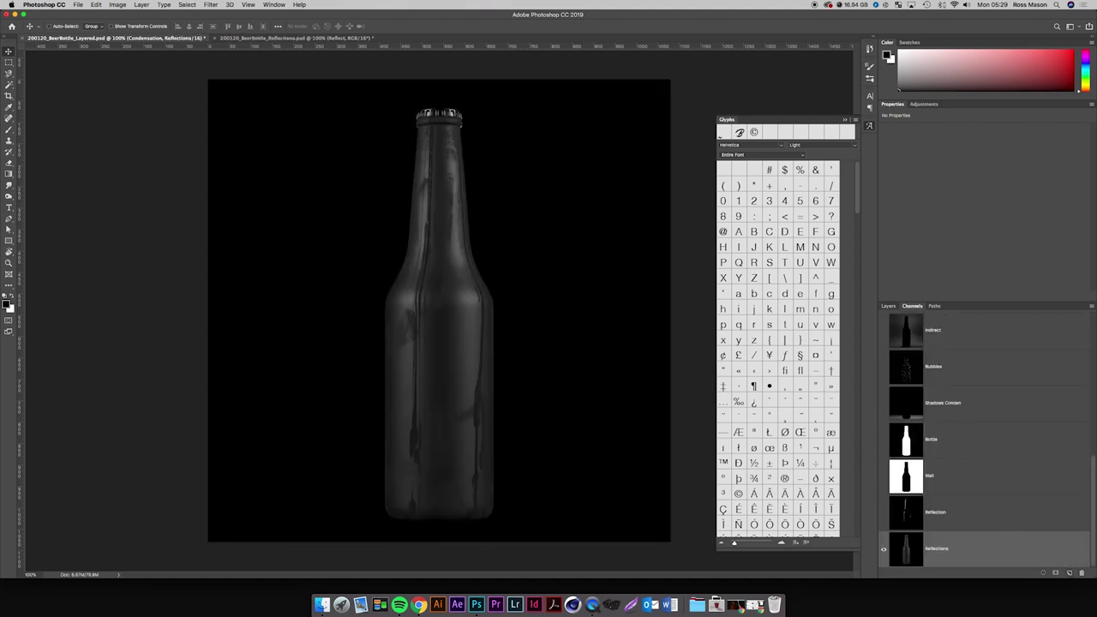
# Return to the reflections document's layers and hide the Reflect layer.
pyautogui.click(308, 38)
pyautogui.click(950, 433)
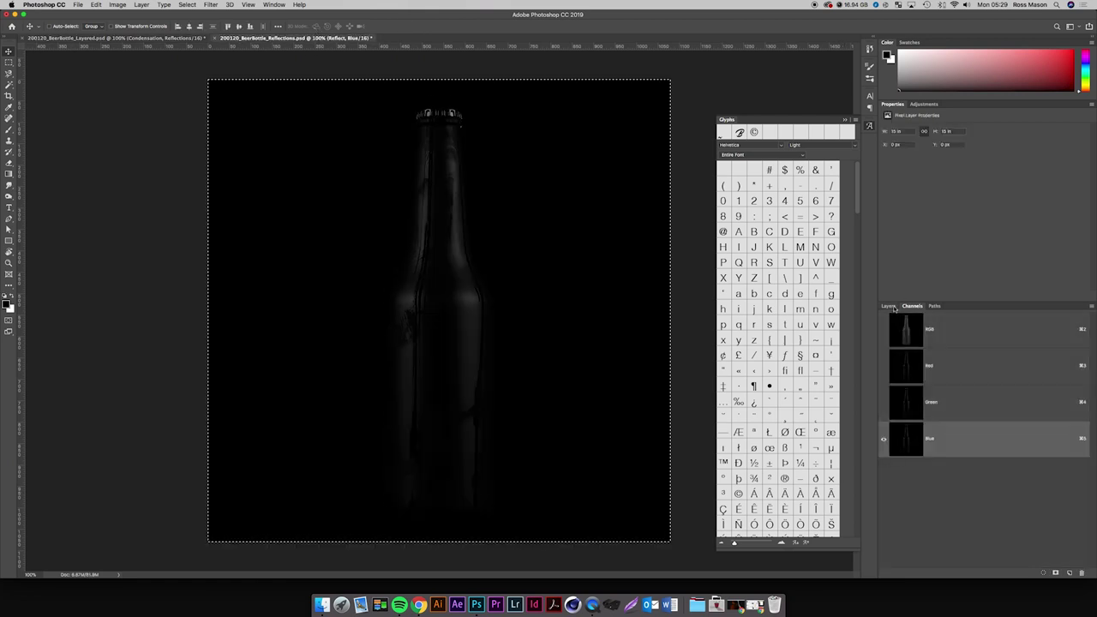
pyautogui.click(889, 306)
pyautogui.click(954, 469)
pyautogui.scroll(-5, 954, 470)
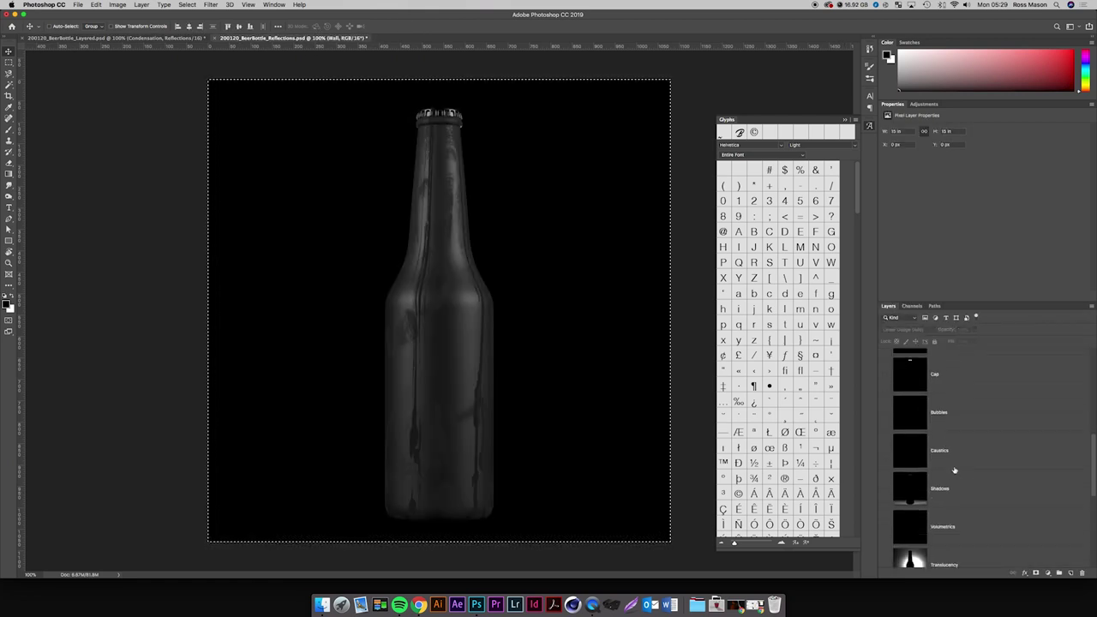
pyautogui.click(886, 447)
pyautogui.scroll(-2, 889, 448)
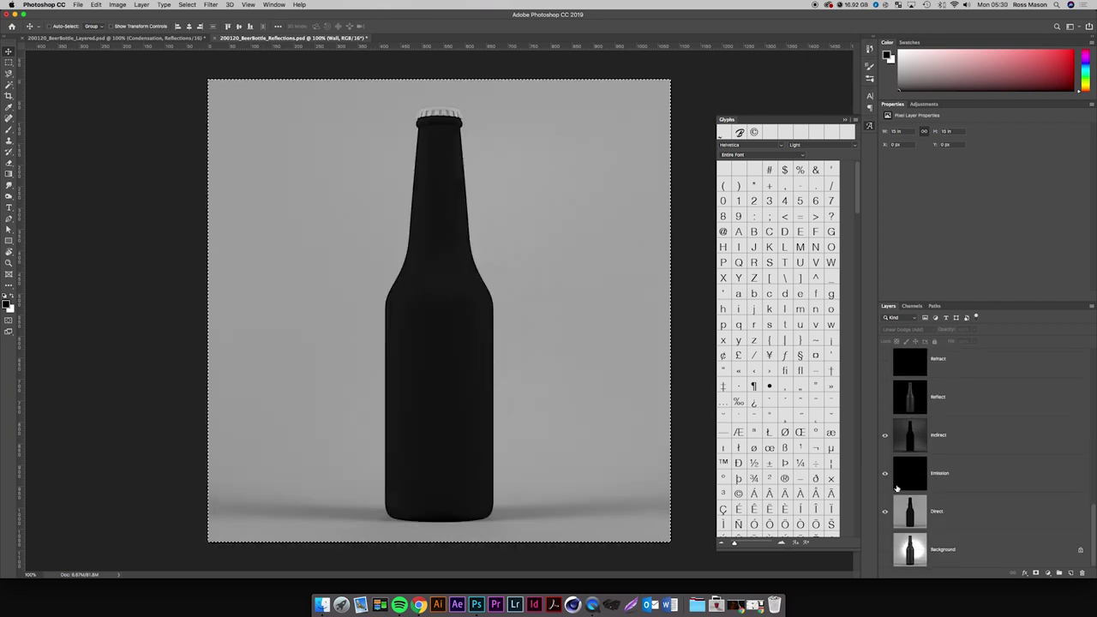
pyautogui.click(888, 510)
# Toggle the Rim Light.1 layer to compare its effect, leave it shown, select it and copy its contents.
pyautogui.scroll(10, 888, 428)
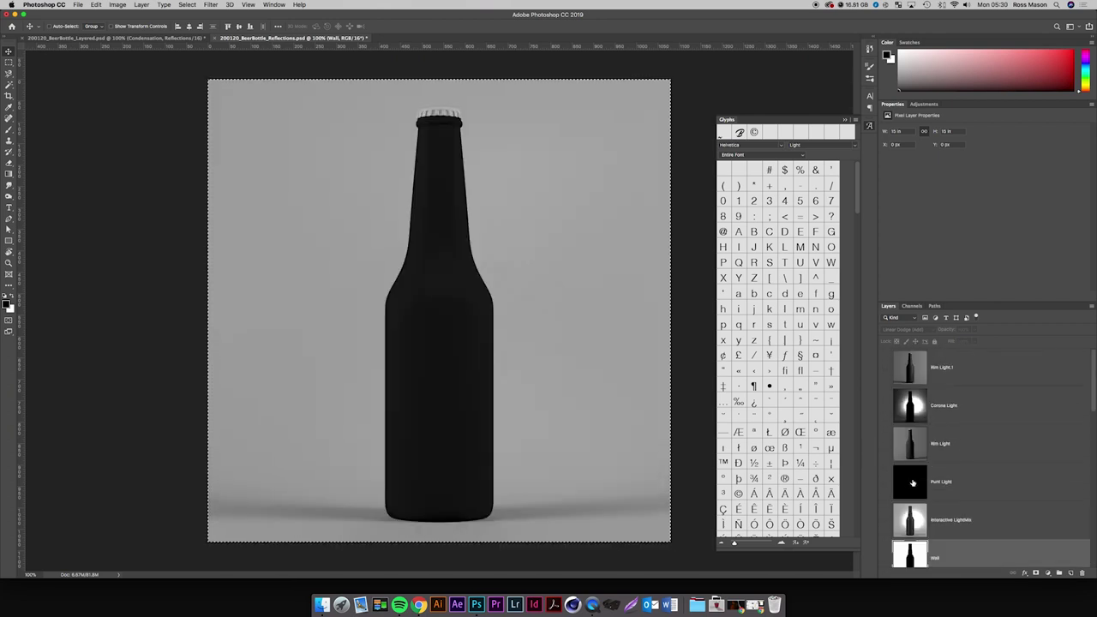
pyautogui.click(885, 366)
pyautogui.click(886, 366)
pyautogui.click(885, 366)
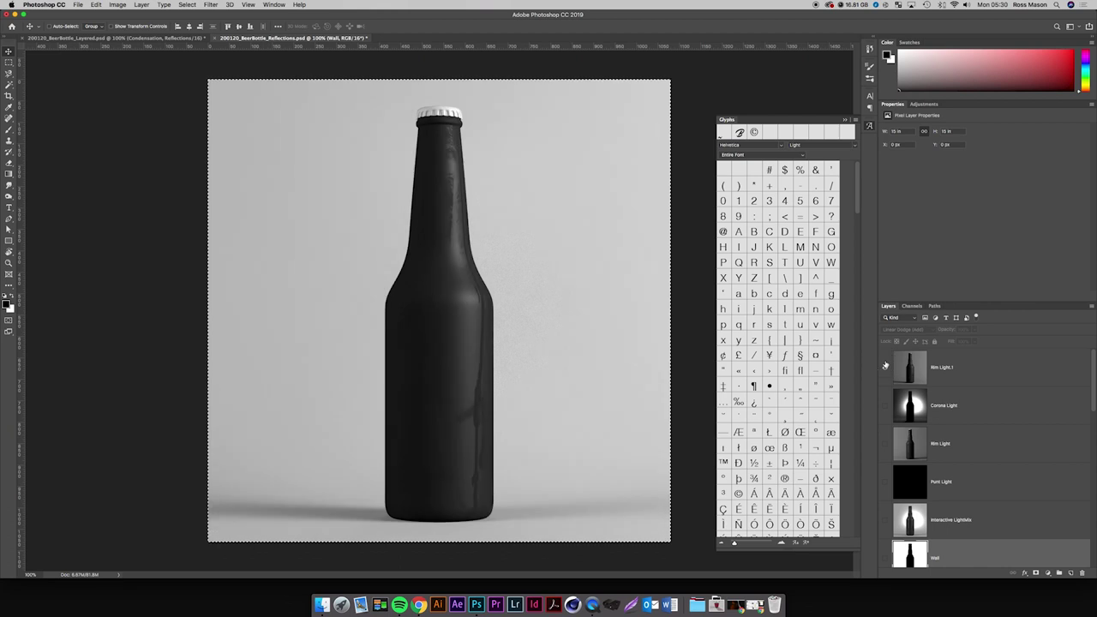
pyautogui.click(885, 366)
pyautogui.click(886, 366)
pyautogui.click(941, 367)
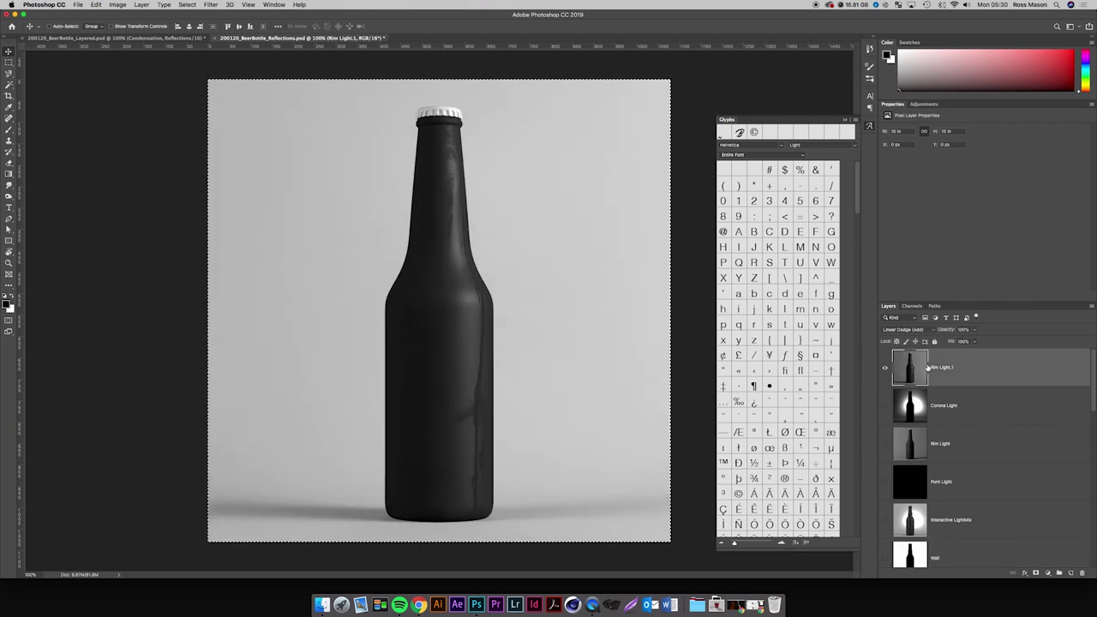
# Paste the copied Rim Light.1 pass into a new alpha channel of the layered bottle document and name it Rim Light.
pyautogui.click(181, 38)
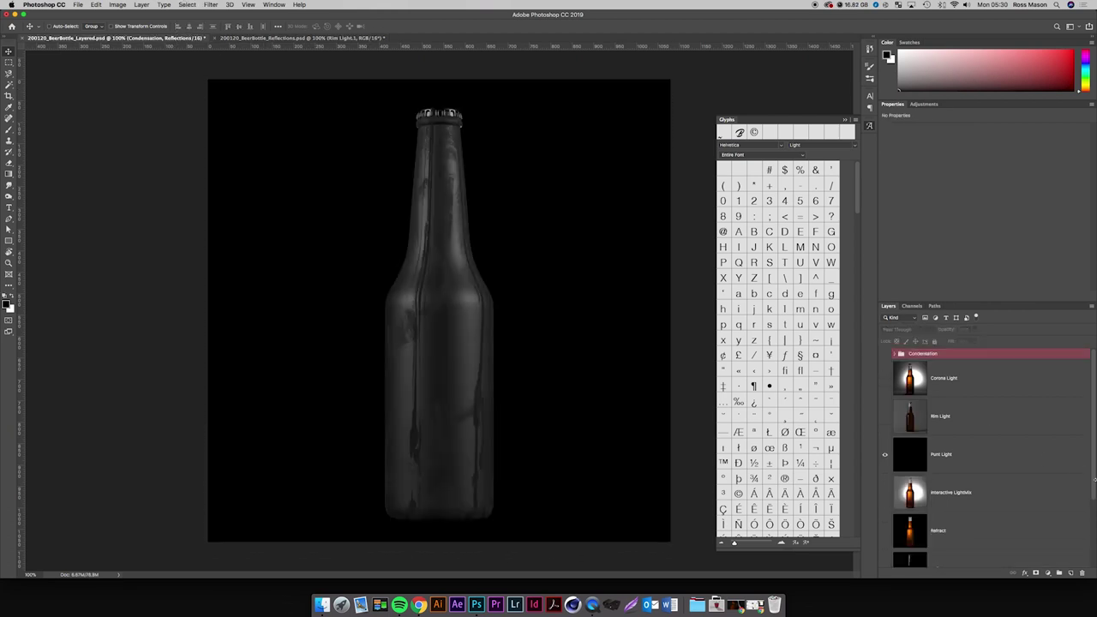
pyautogui.click(911, 306)
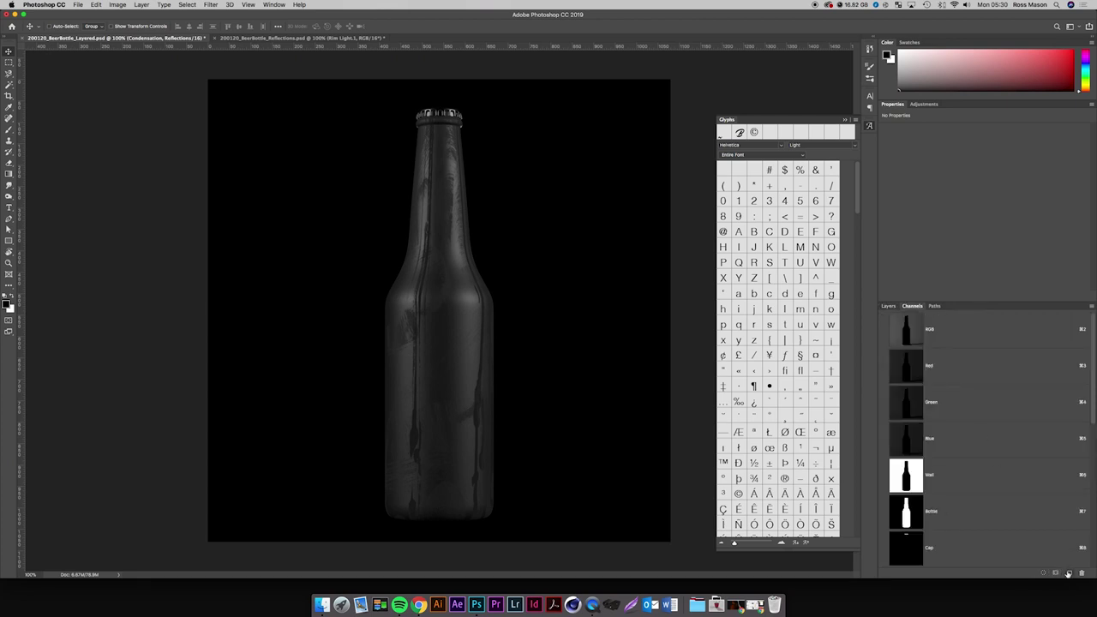
pyautogui.click(1068, 574)
pyautogui.press('super+v')
pyautogui.doubleClick(1020, 549)
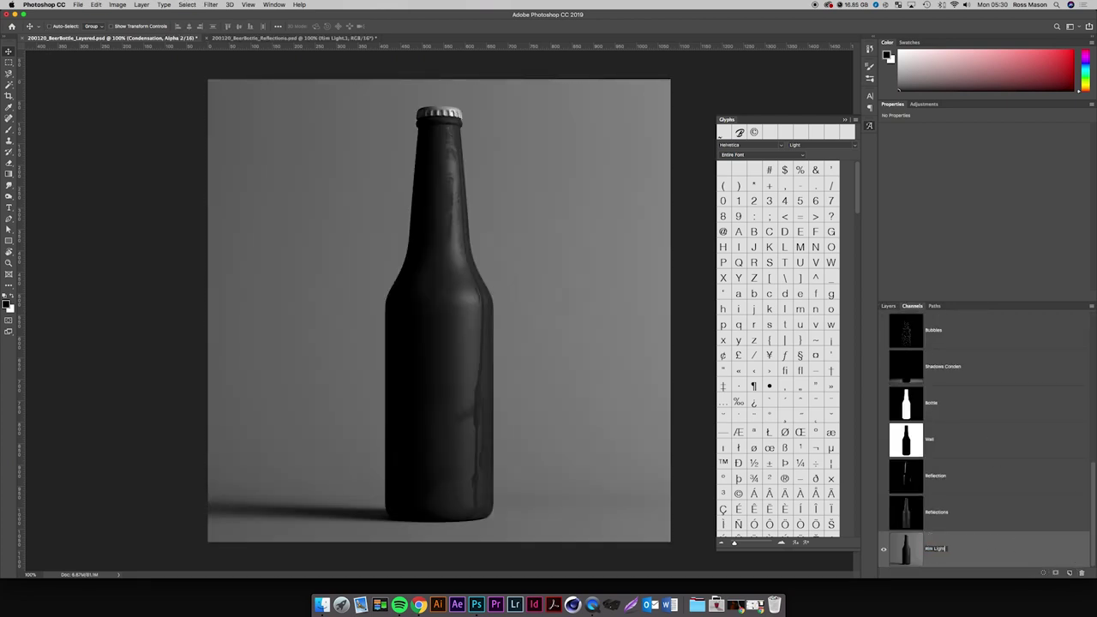
pyautogui.press('Return')
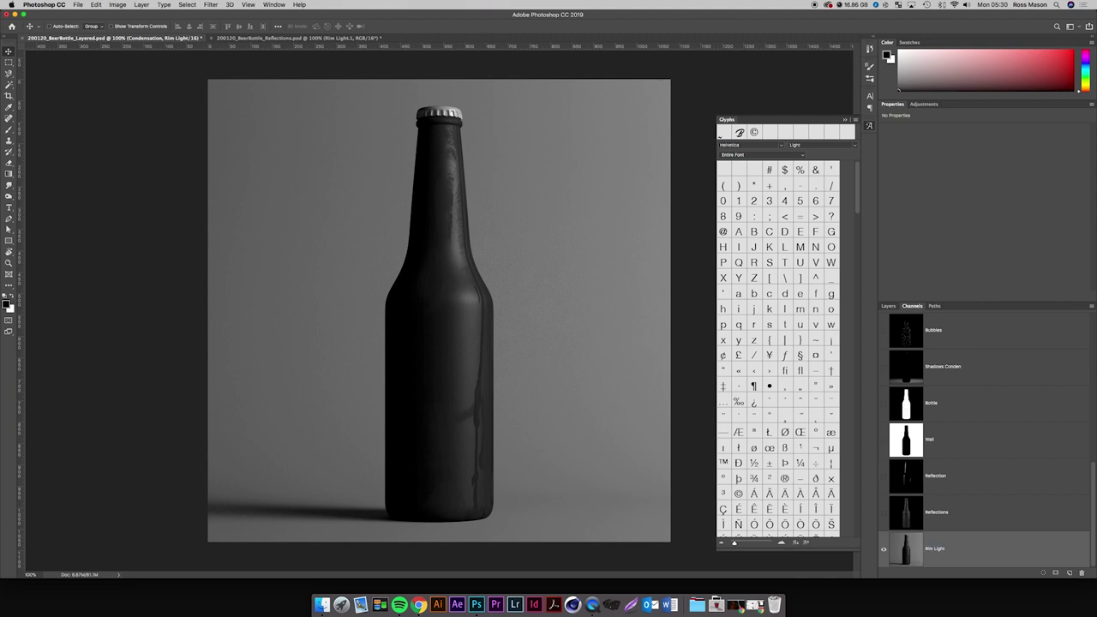
# In the reflections document, hide Rim Light.1, show and select the Rim Light layer, and copy its contents.
pyautogui.click(275, 38)
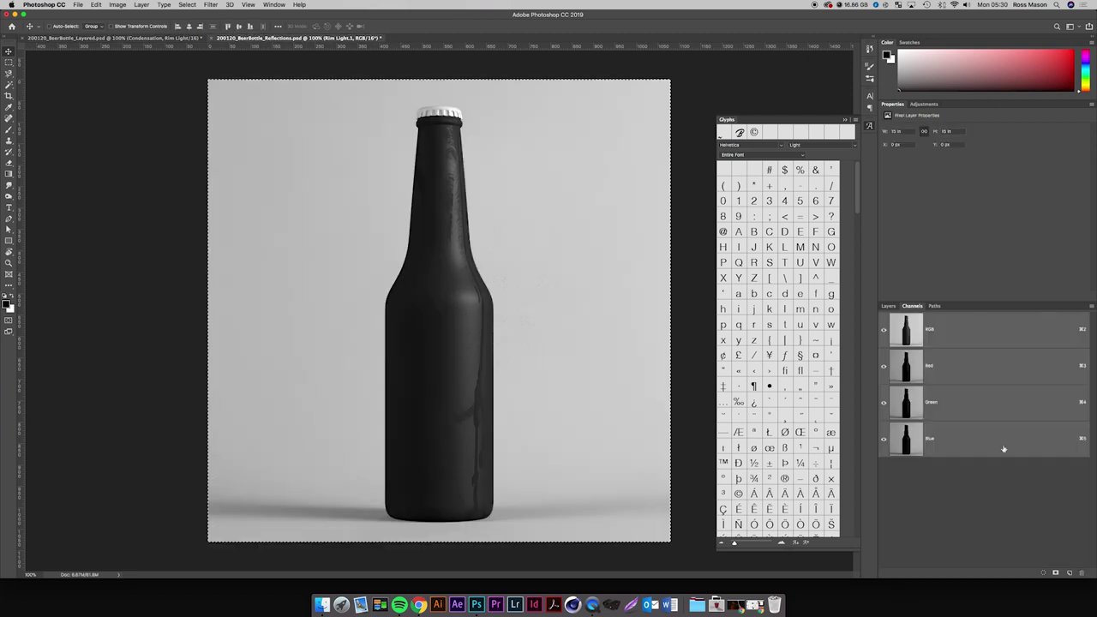
pyautogui.click(893, 307)
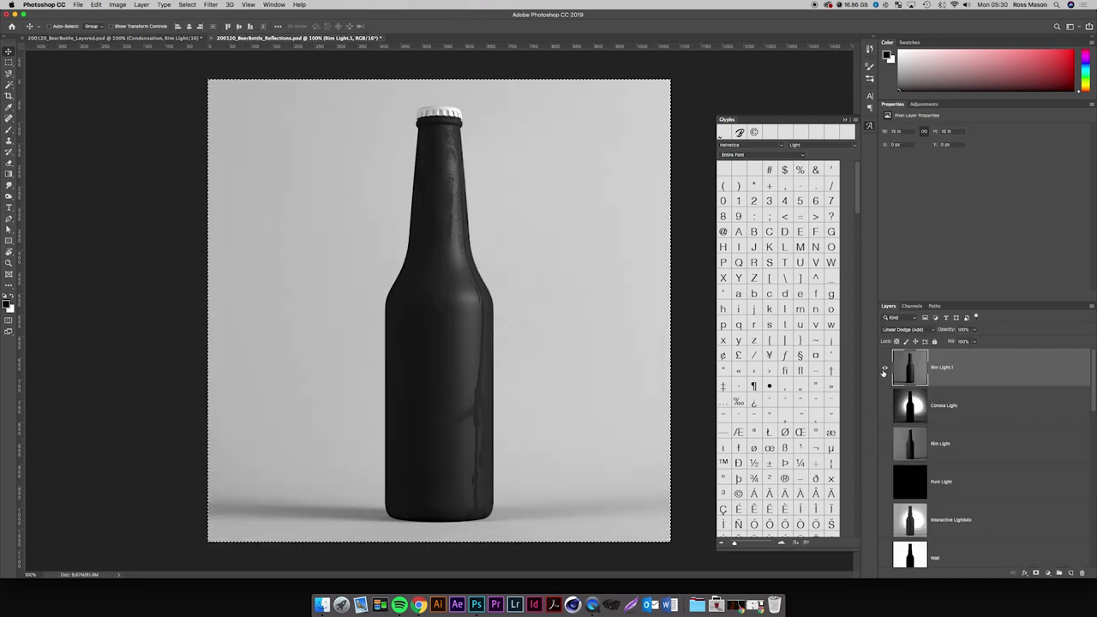
pyautogui.click(885, 371)
pyautogui.click(885, 407)
pyautogui.click(885, 407)
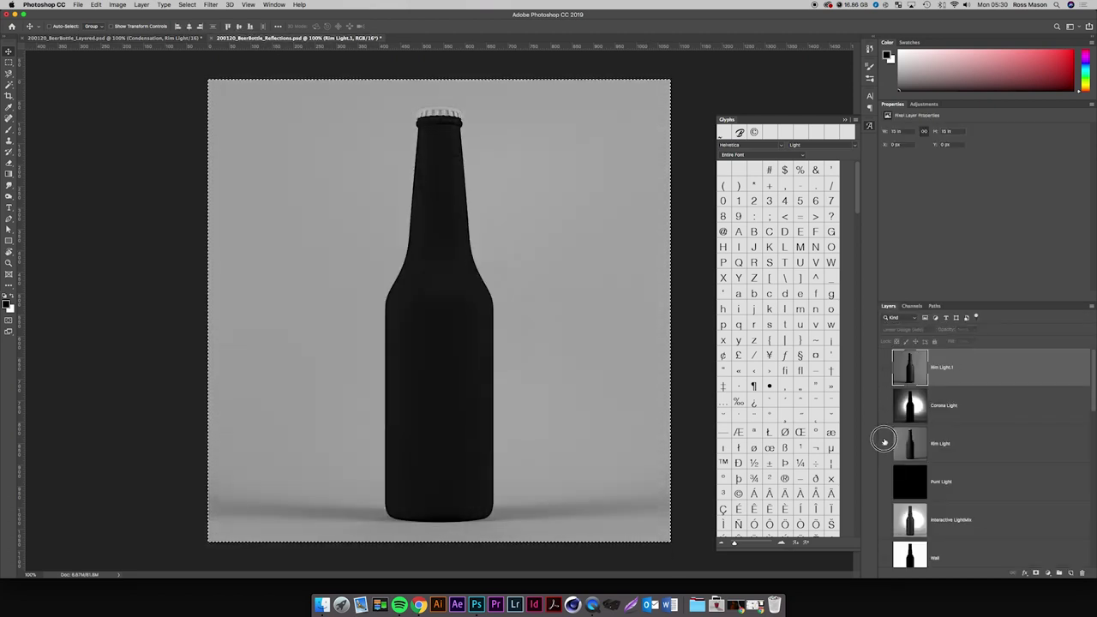
pyautogui.click(884, 444)
pyautogui.click(908, 444)
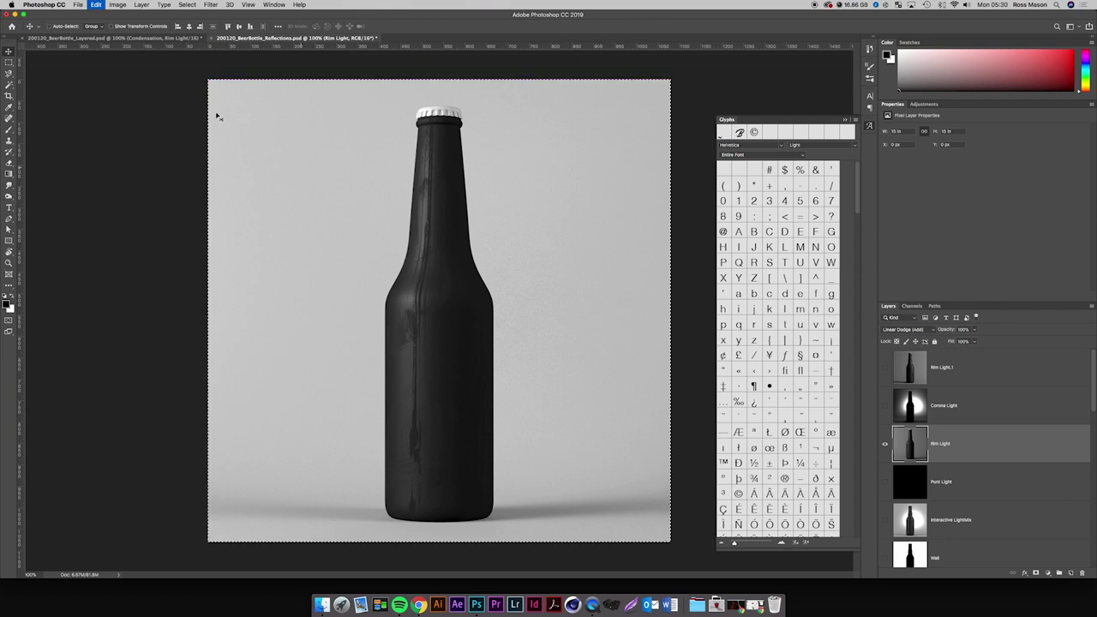
# Paste the second rim light pass into another new alpha channel of the layered document, name it Rim Light, and deselect.
pyautogui.click(145, 39)
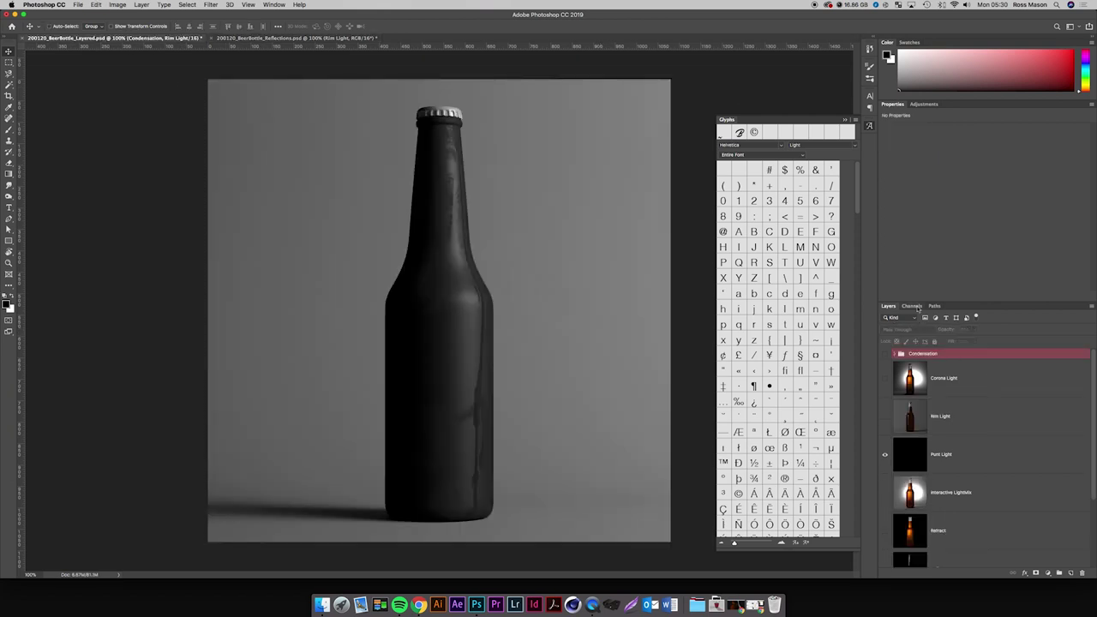
pyautogui.click(912, 306)
pyautogui.click(1068, 572)
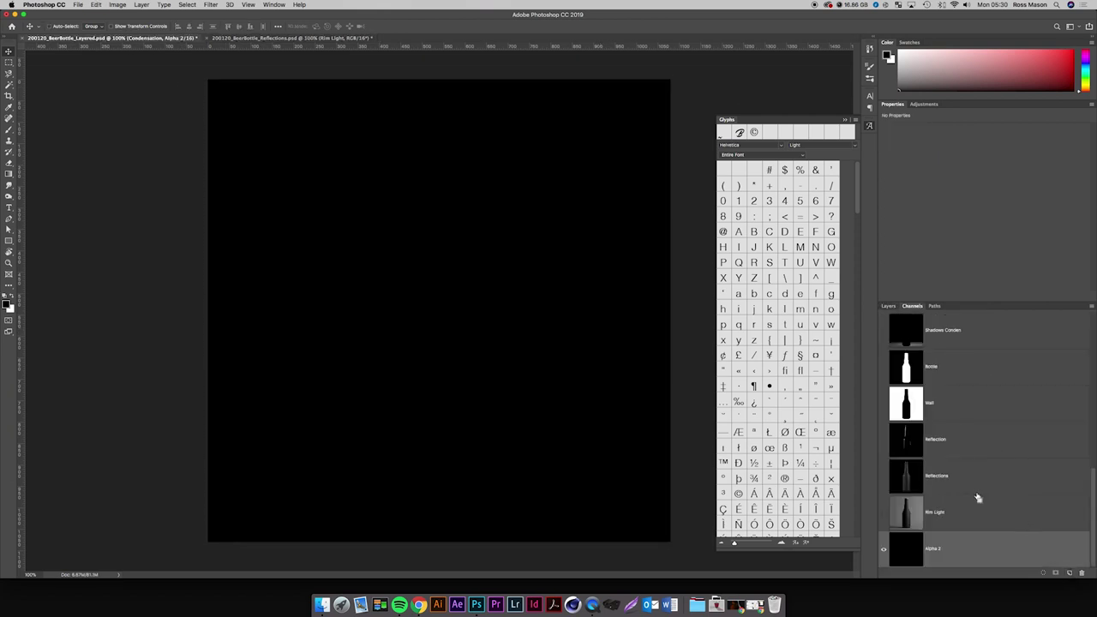
pyautogui.press('cmd+v')
pyautogui.doubleClick(932, 549)
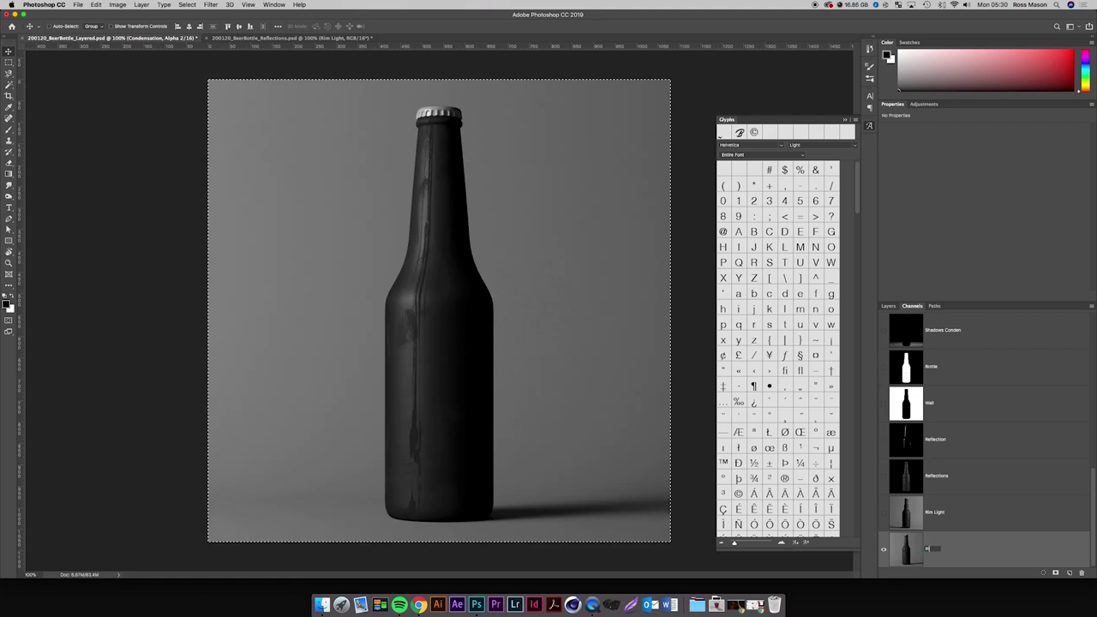
pyautogui.write('Rim Light')
pyautogui.press('Return')
pyautogui.press('super+d')
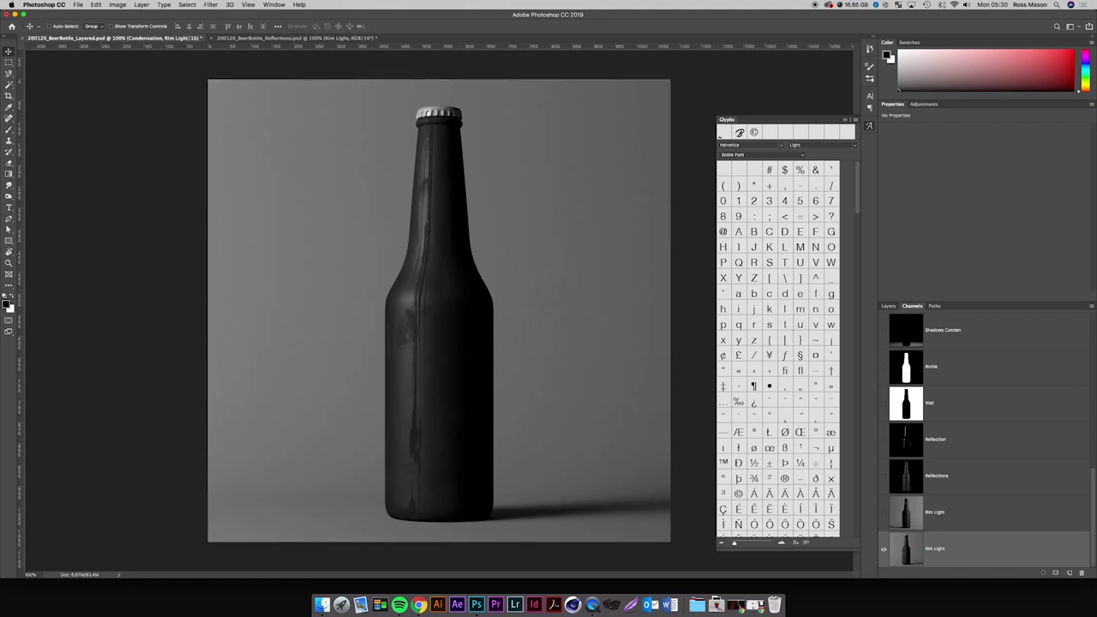
# Close 200120_BeerBottle_Reflections.psd without saving its changes.
pyautogui.click(257, 38)
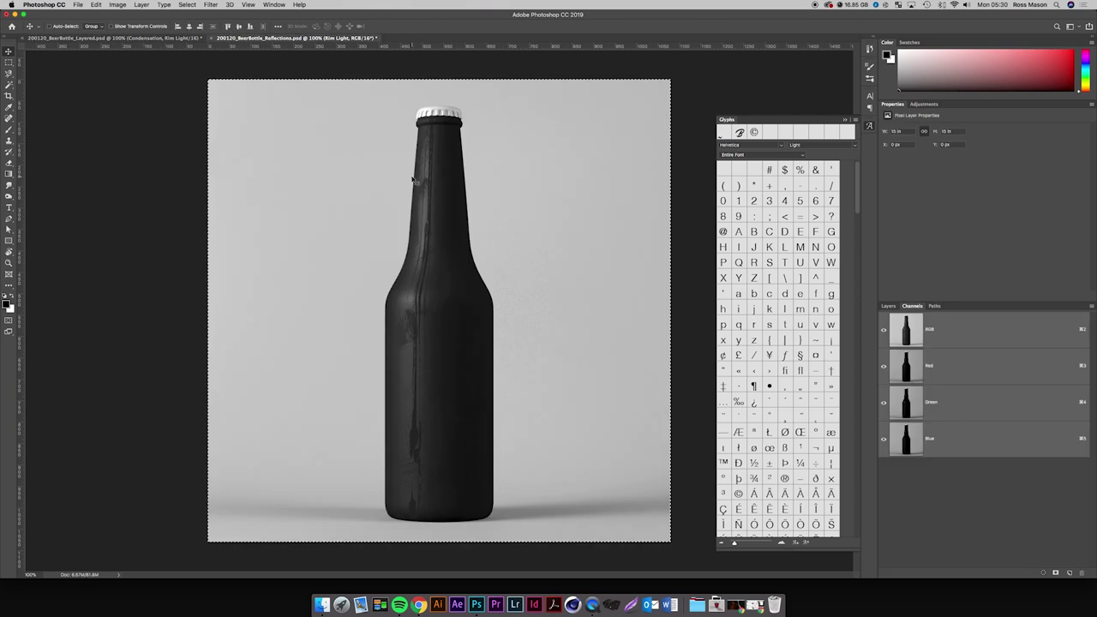
pyautogui.click(894, 307)
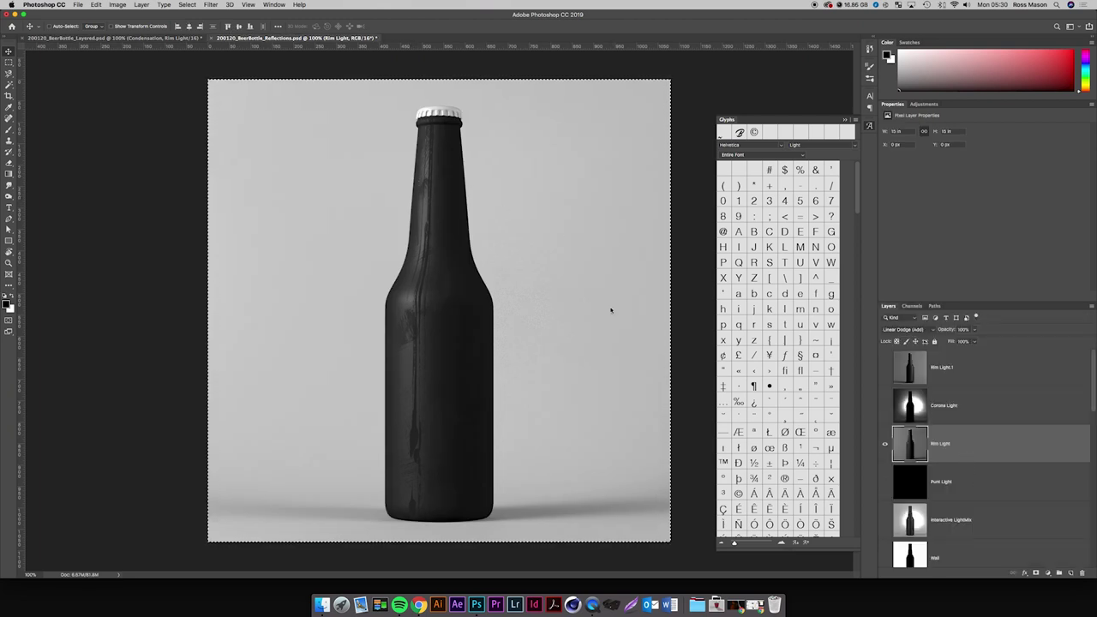
pyautogui.click(211, 39)
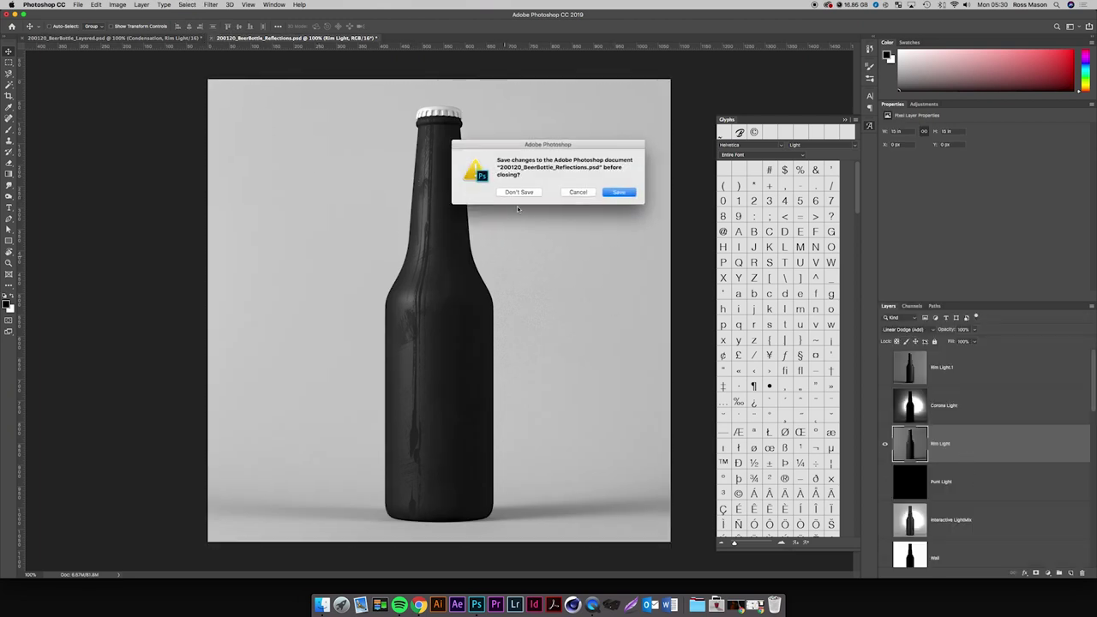
pyautogui.click(520, 189)
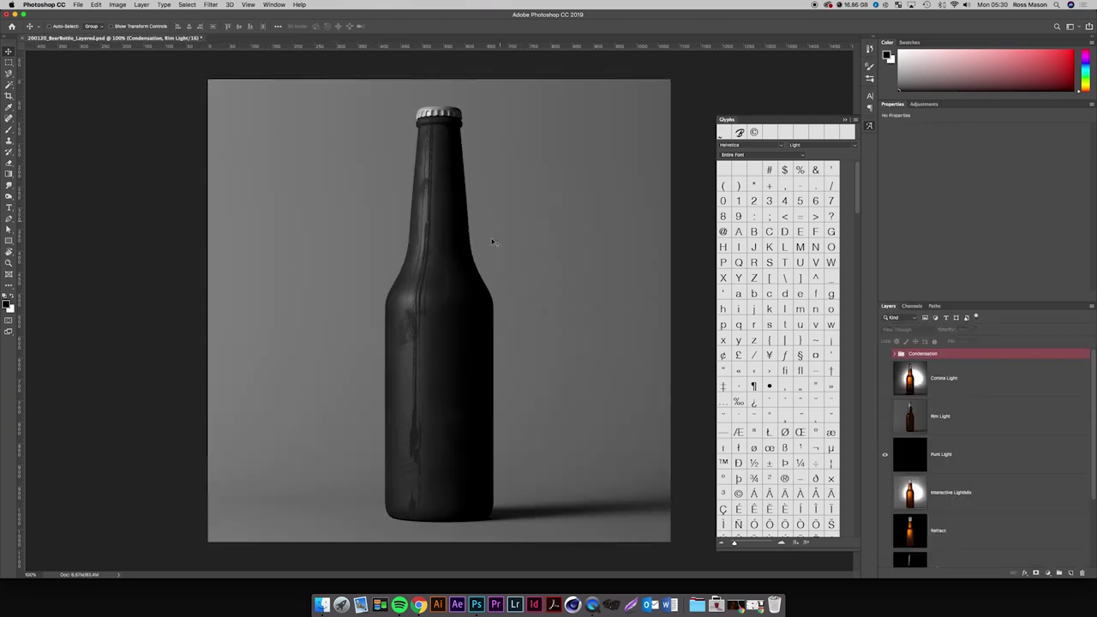
# Switch to Finder, open 200120_BeerBottle_Caustics.psd in Photoshop, and hide the layers from Rim Light.1 down through Punt Light.
pyautogui.click(322, 603)
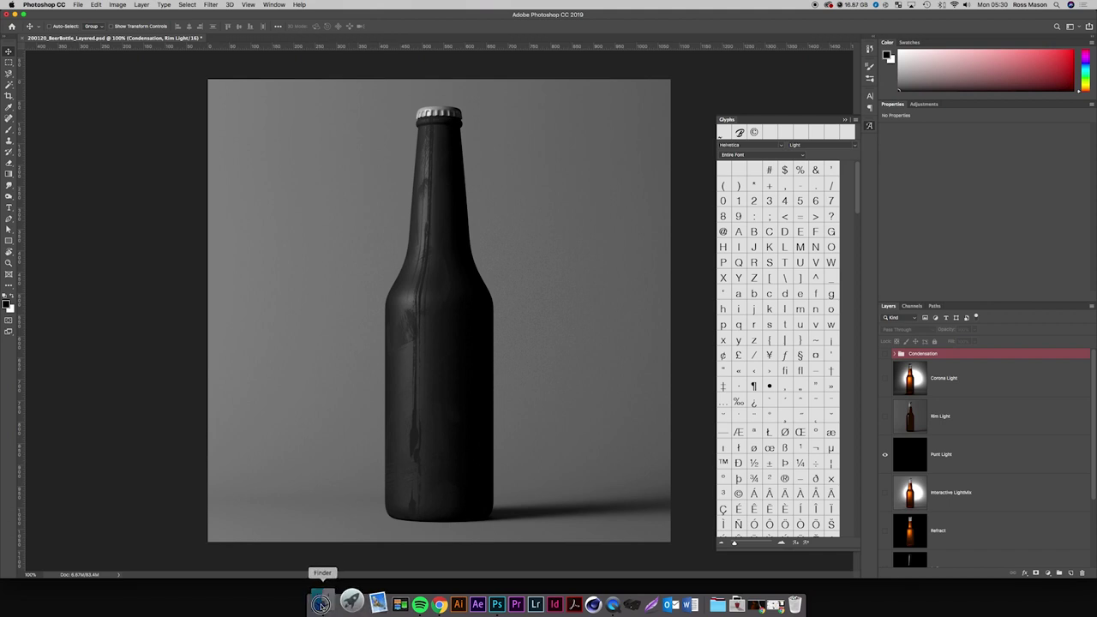
pyautogui.doubleClick(597, 240)
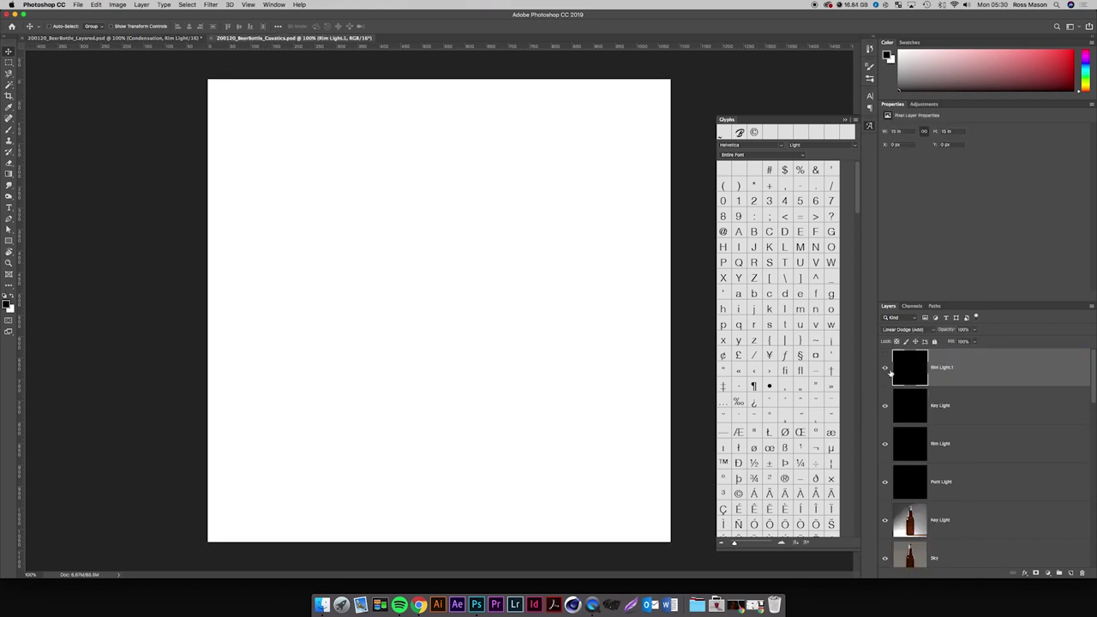
pyautogui.moveTo(887, 369); pyautogui.dragTo(886, 473)
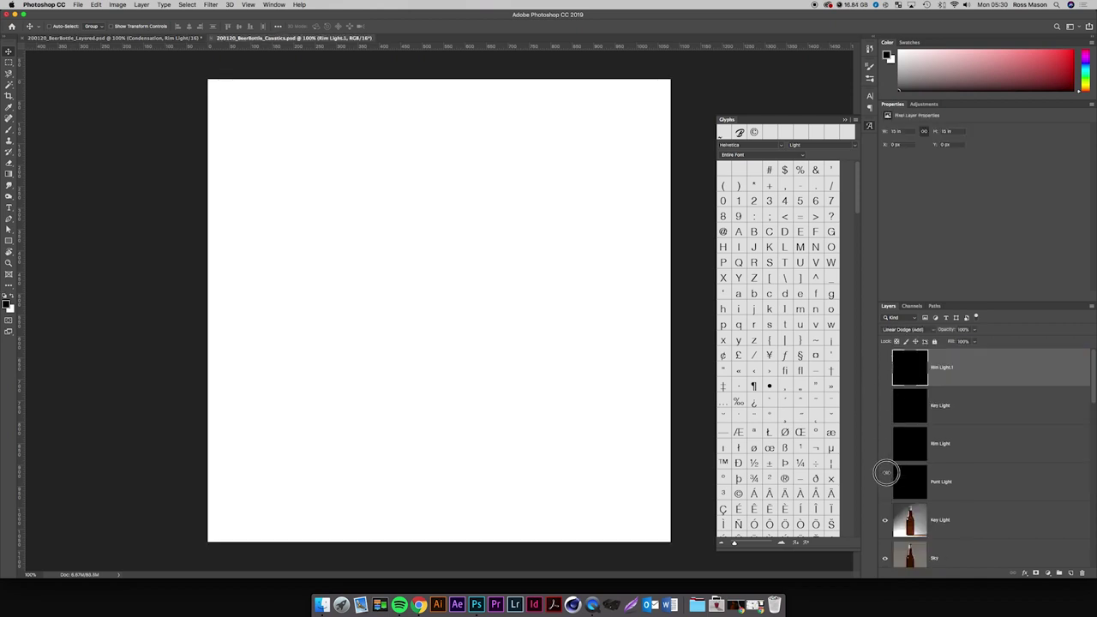
# Select the Key Light layer directly below Punt Light and set its blend mode to Normal.
pyautogui.scroll(-2, 917, 460)
pyautogui.click(938, 467)
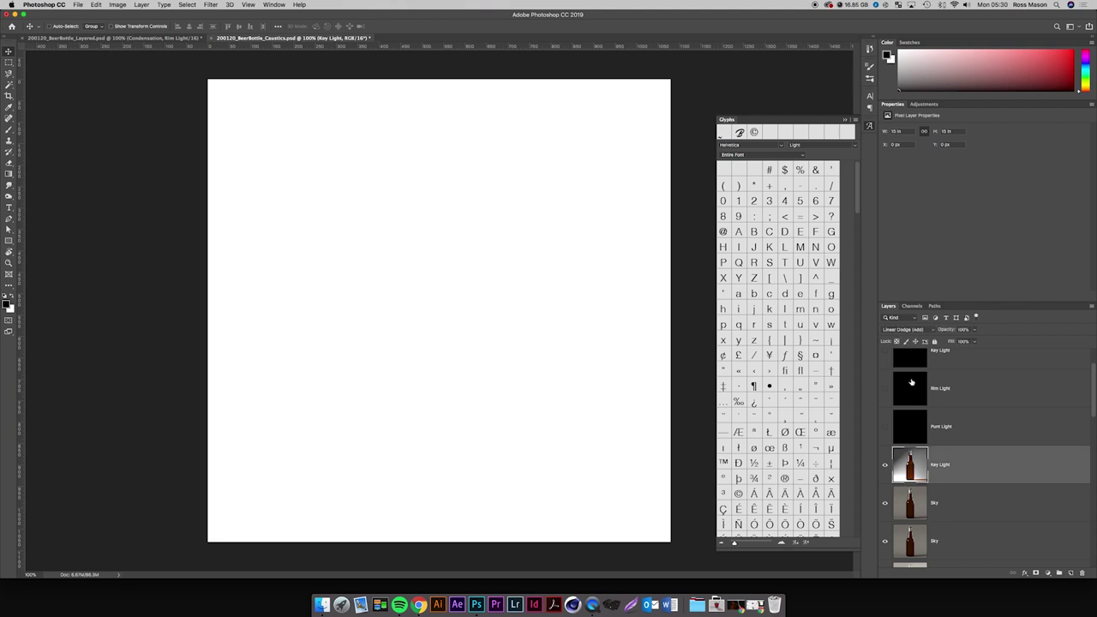
pyautogui.scroll(2, 917, 390)
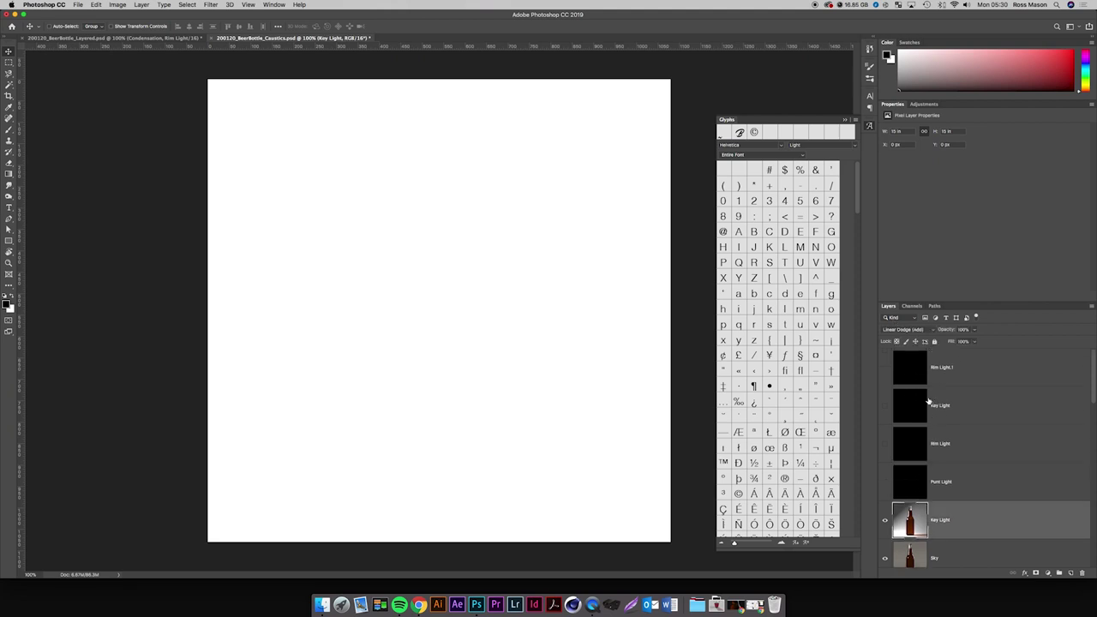
pyautogui.scroll(-2, 930, 411)
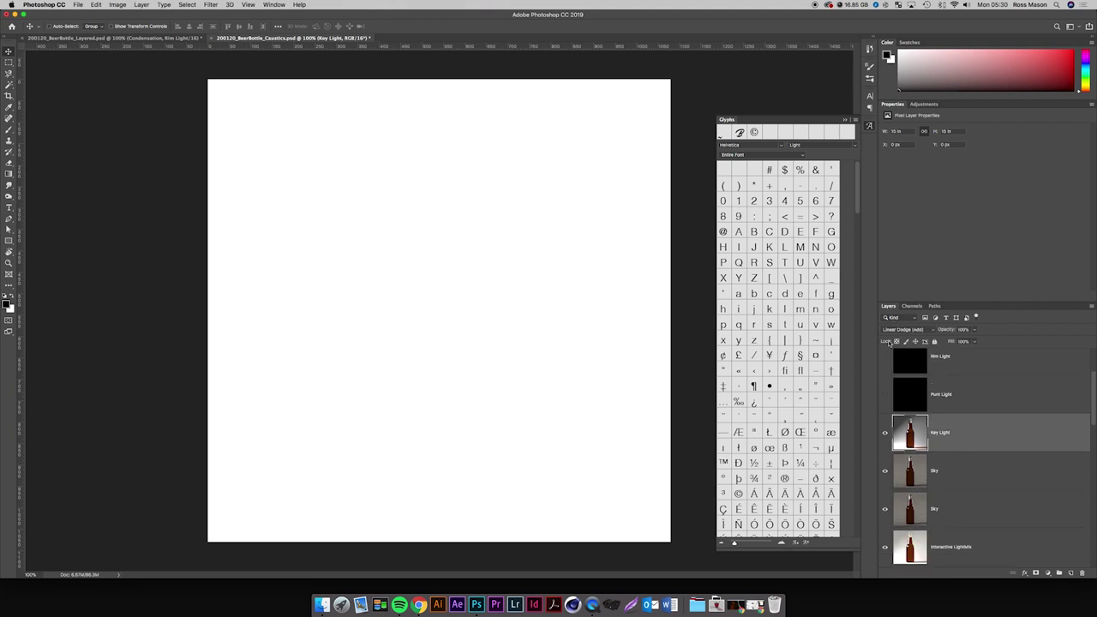
pyautogui.click(893, 330)
pyautogui.click(896, 254)
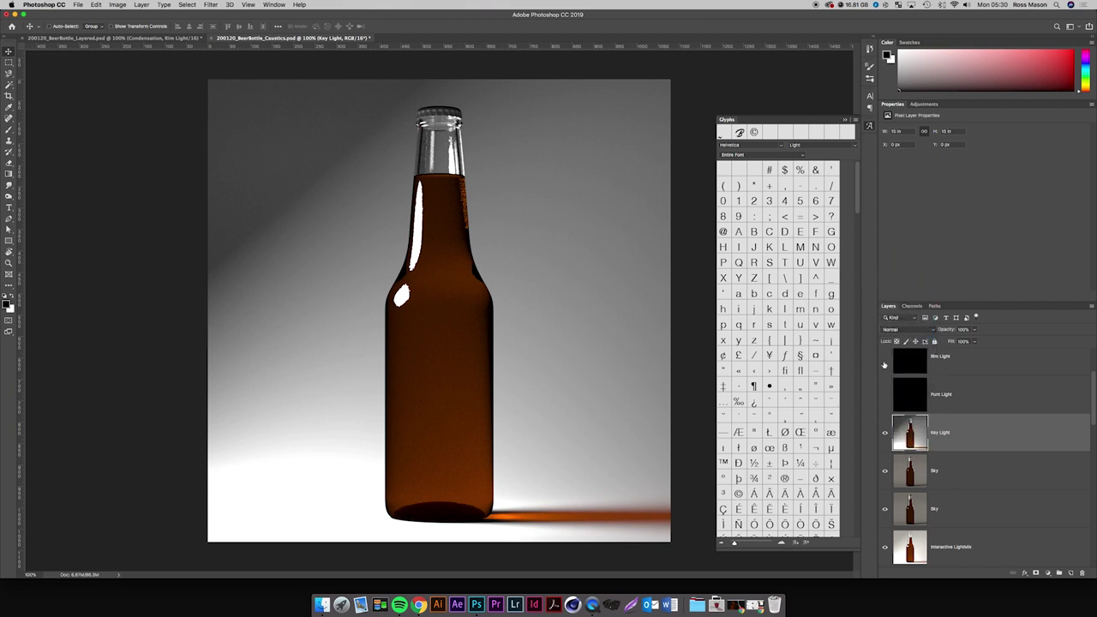
# Delete the Bottle, Liquid, Cap and Bubbles layers of 200120_BeerBottle_Caustics.psd.
pyautogui.scroll(-5, 885, 450)
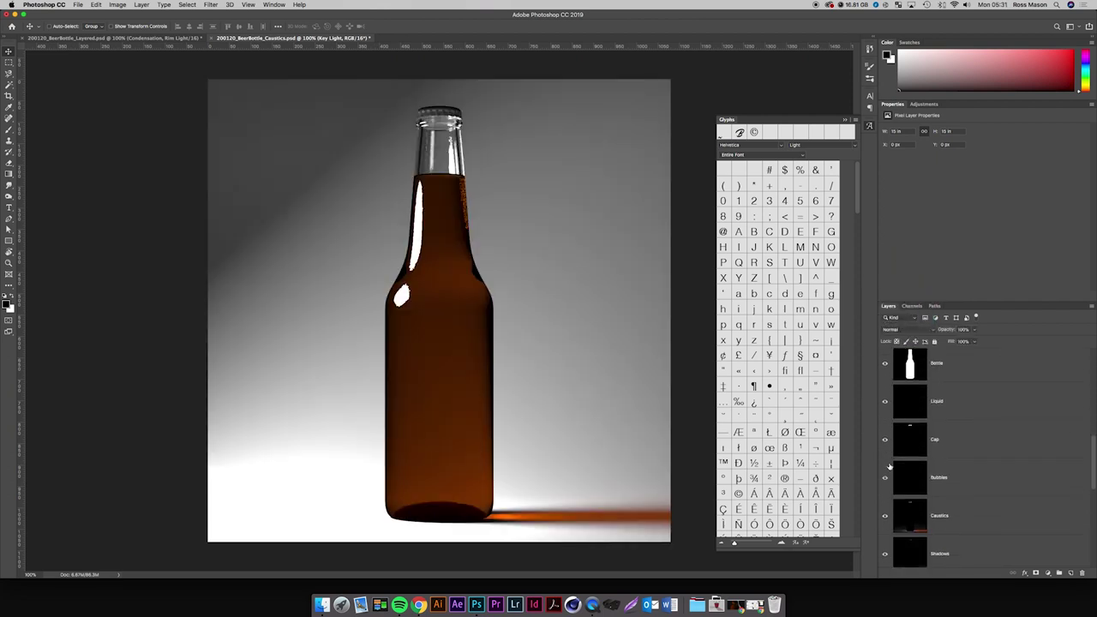
pyautogui.click(916, 368)
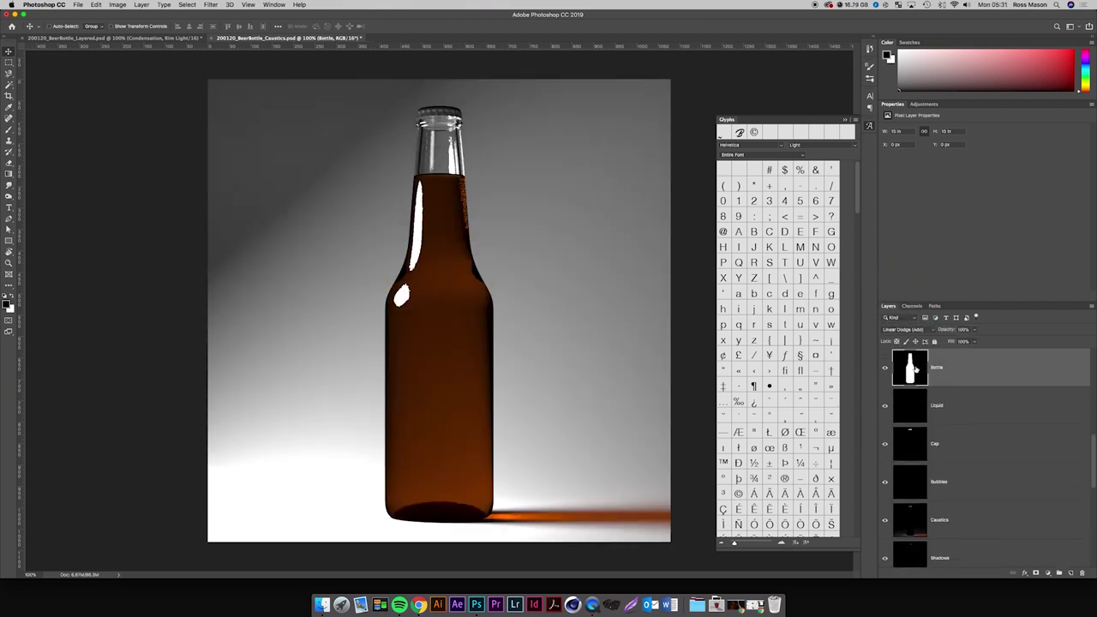
pyautogui.press('Delete')
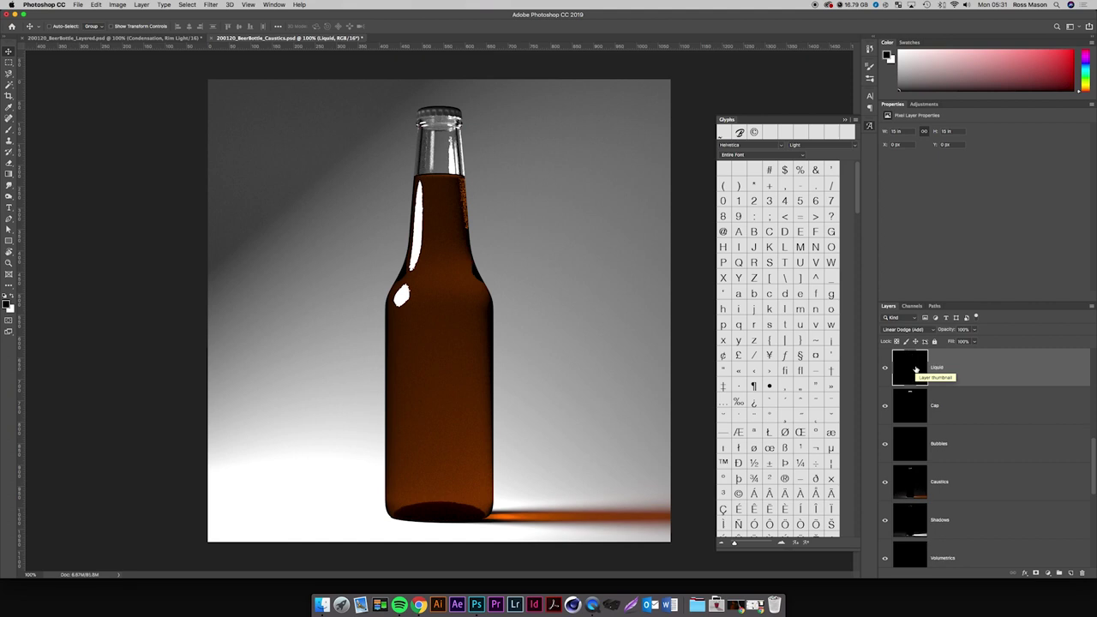
pyautogui.press('Delete')
pyautogui.press('Delete')
pyautogui.press('Delete')
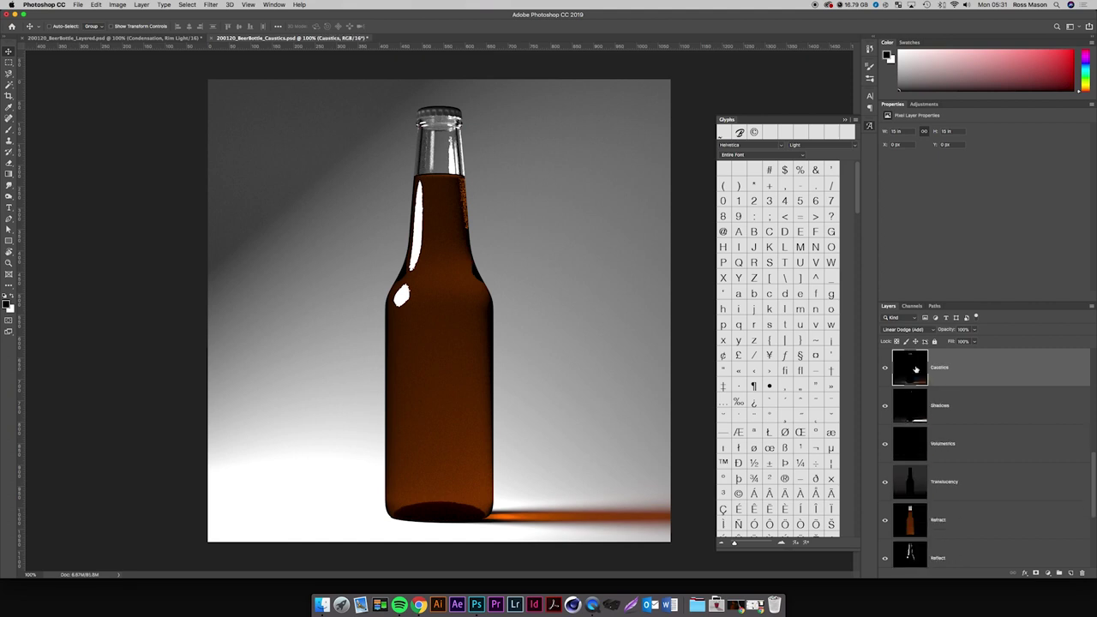
# Hide the remaining layers above the Caustics layer and set the Caustics layer's blend mode to Normal.
pyautogui.scroll(3, 909, 367)
pyautogui.scroll(4, 899, 405)
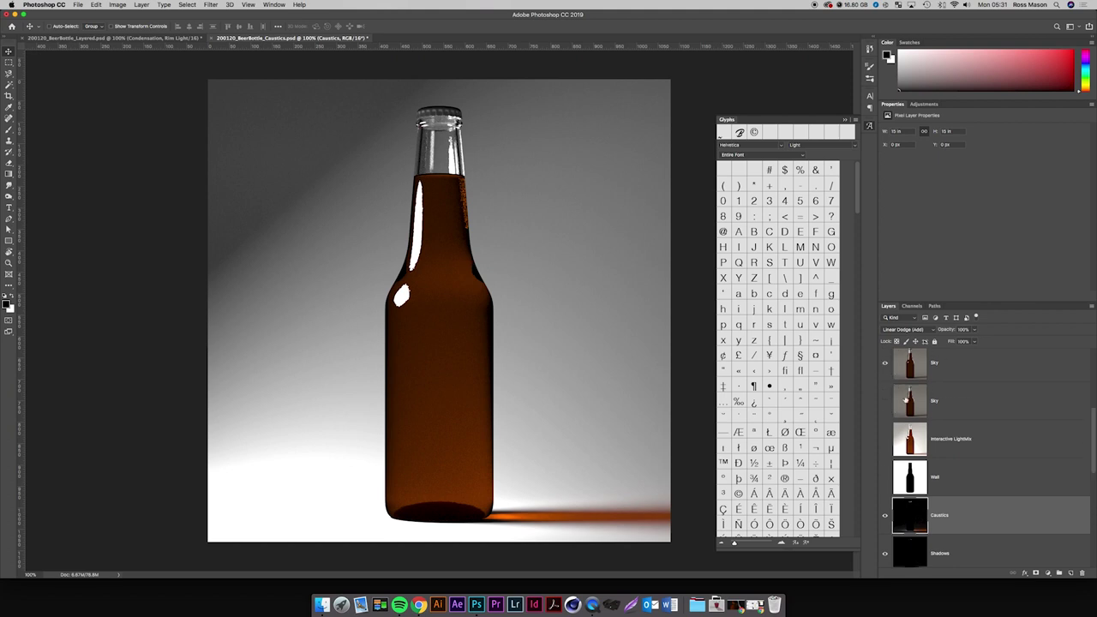
pyautogui.click(886, 402)
pyautogui.scroll(-4, 895, 411)
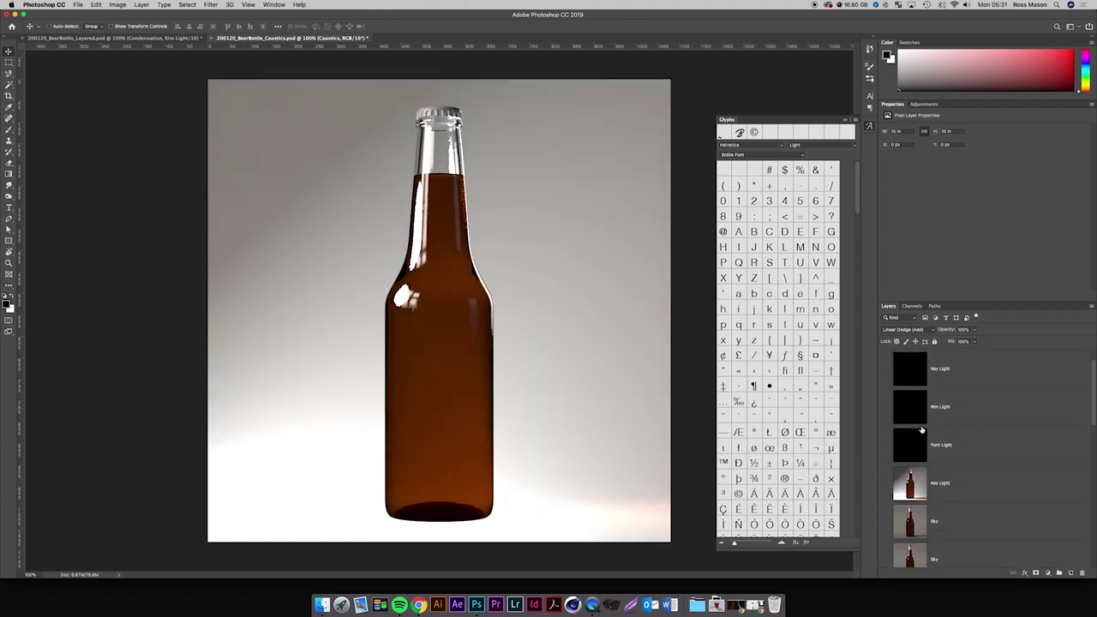
pyautogui.click(900, 329)
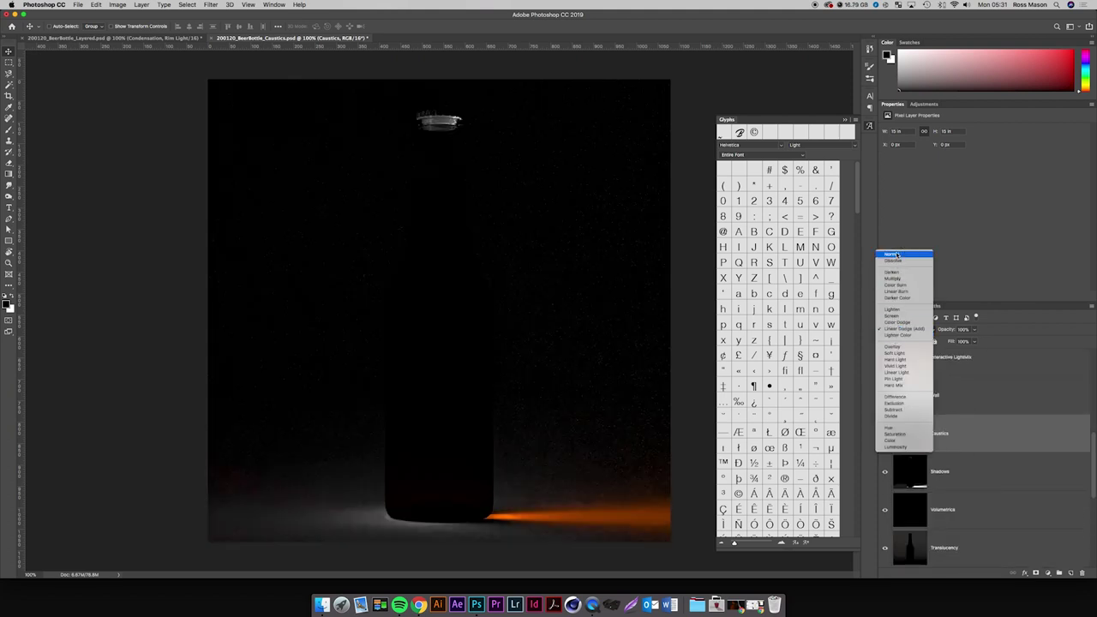
pyautogui.click(900, 253)
# Copy the entire Caustics layer into a new alpha channel of 200120_BeerBottle_Layered.psd, deselect, and name the channel Caustics.
pyautogui.press('super+a')
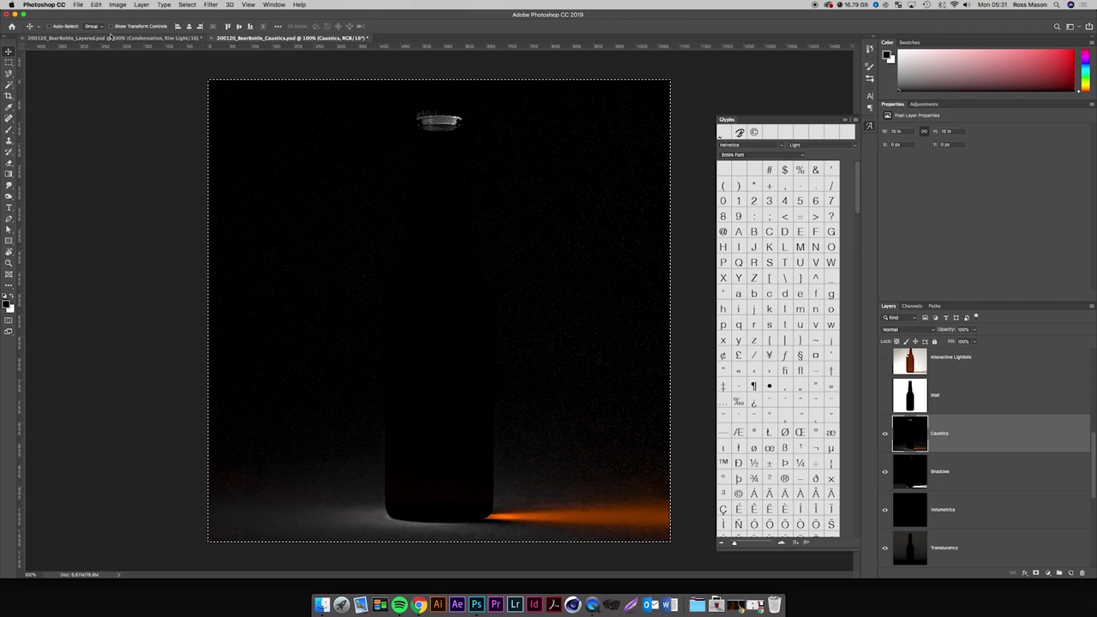
pyautogui.click(113, 39)
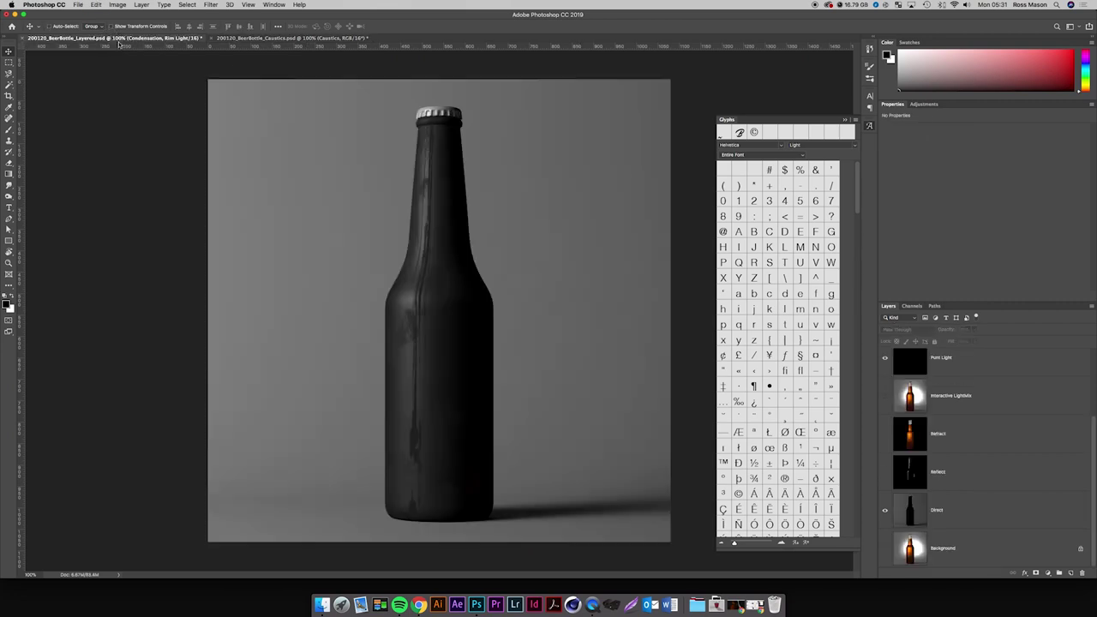
pyautogui.click(912, 307)
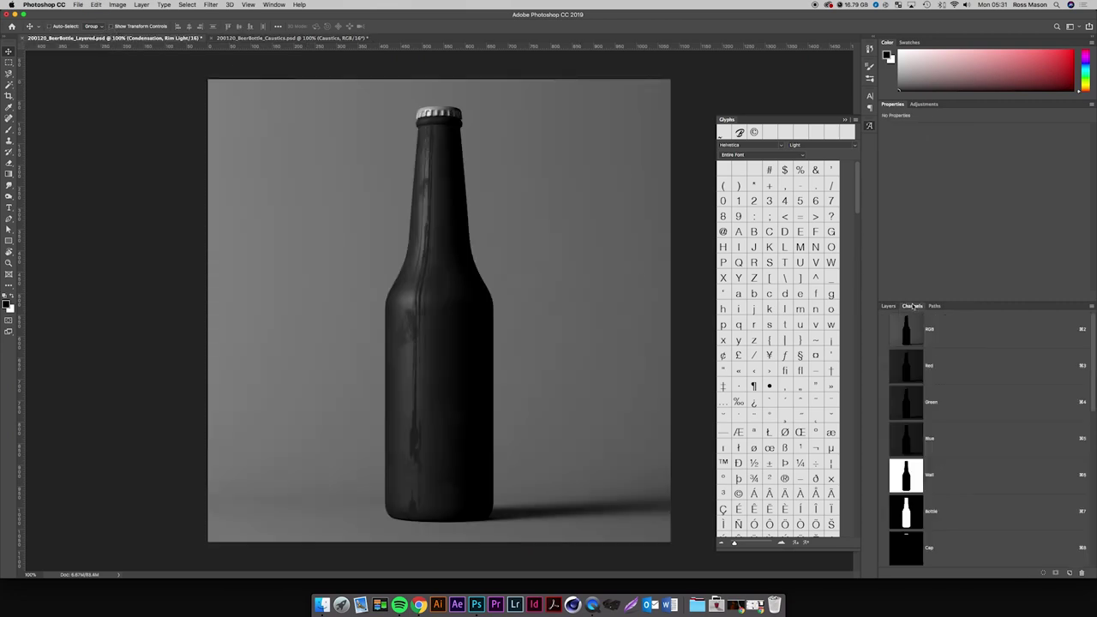
pyautogui.click(1071, 572)
pyautogui.press('super+v')
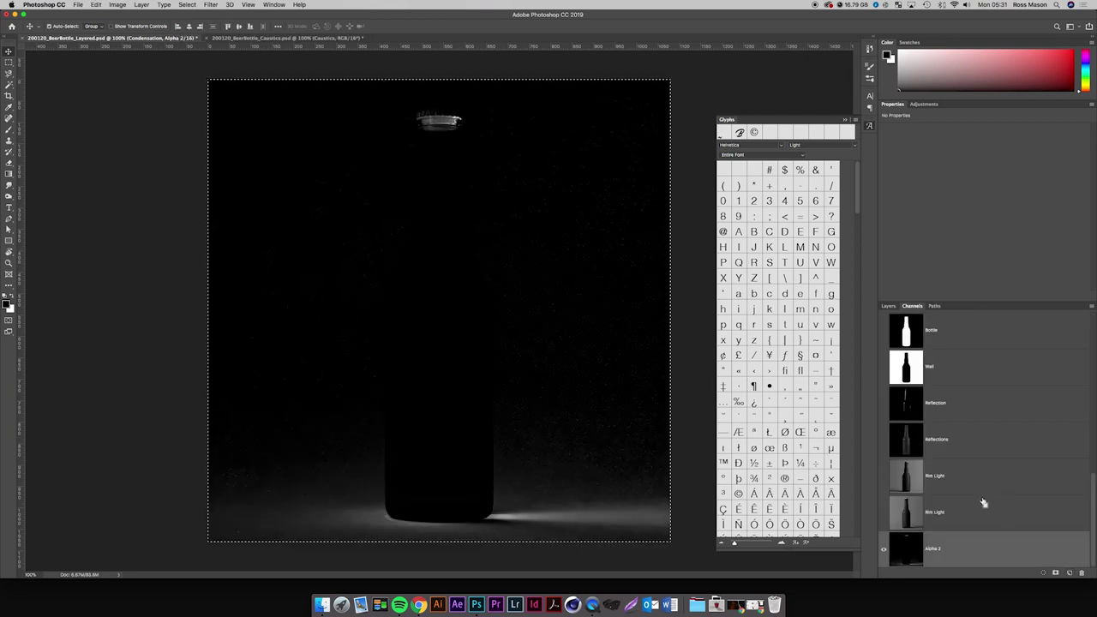
pyautogui.press('super+z')
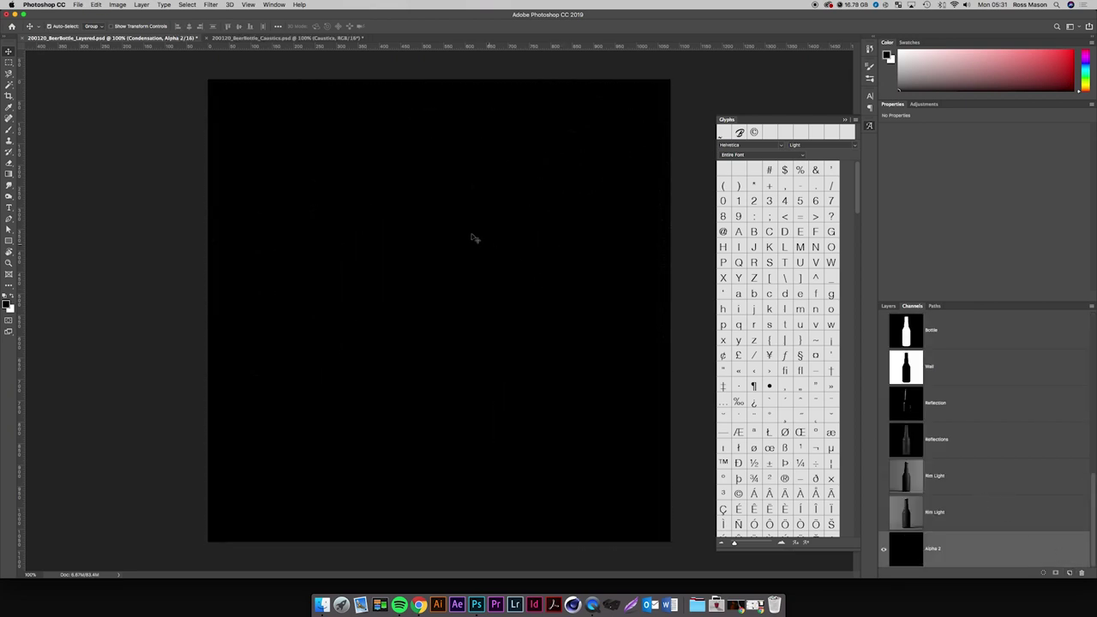
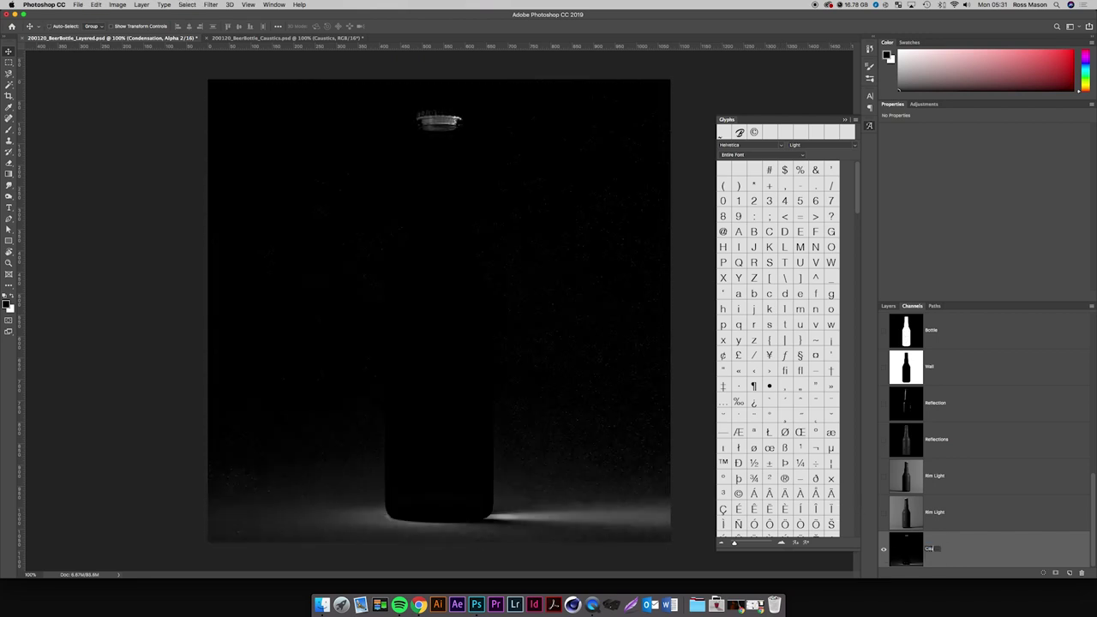
pyautogui.write('ics')
pyautogui.press('Return')
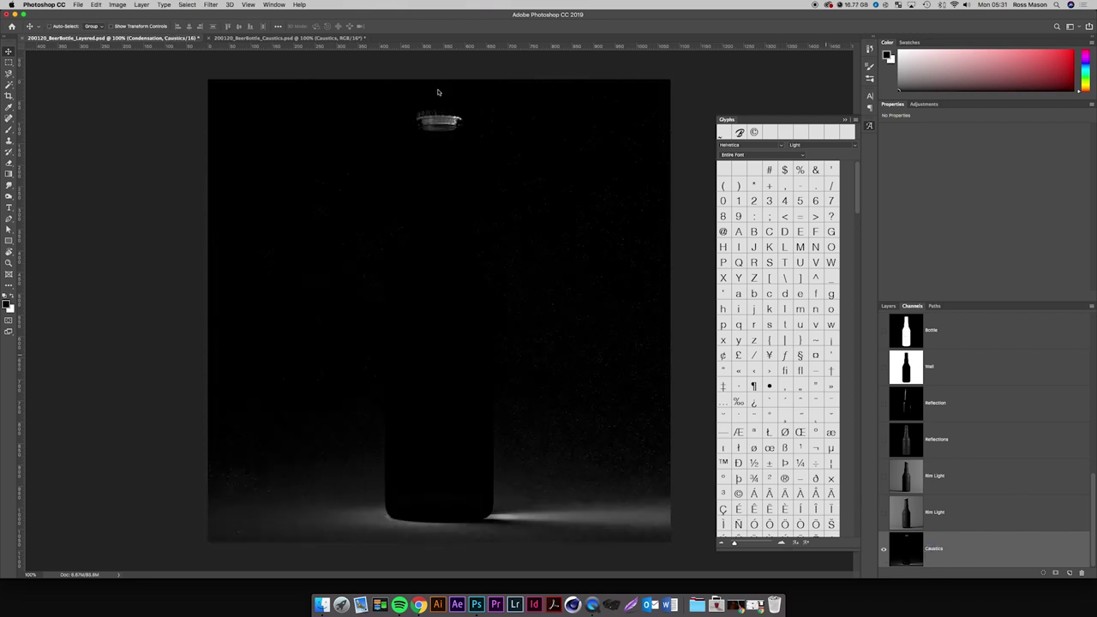
# Switch back to 200120_BeerBottle_Caustics.psd, make its Caustics layer active in full RGB, and clear the selection.
pyautogui.click(286, 38)
pyautogui.click(970, 428)
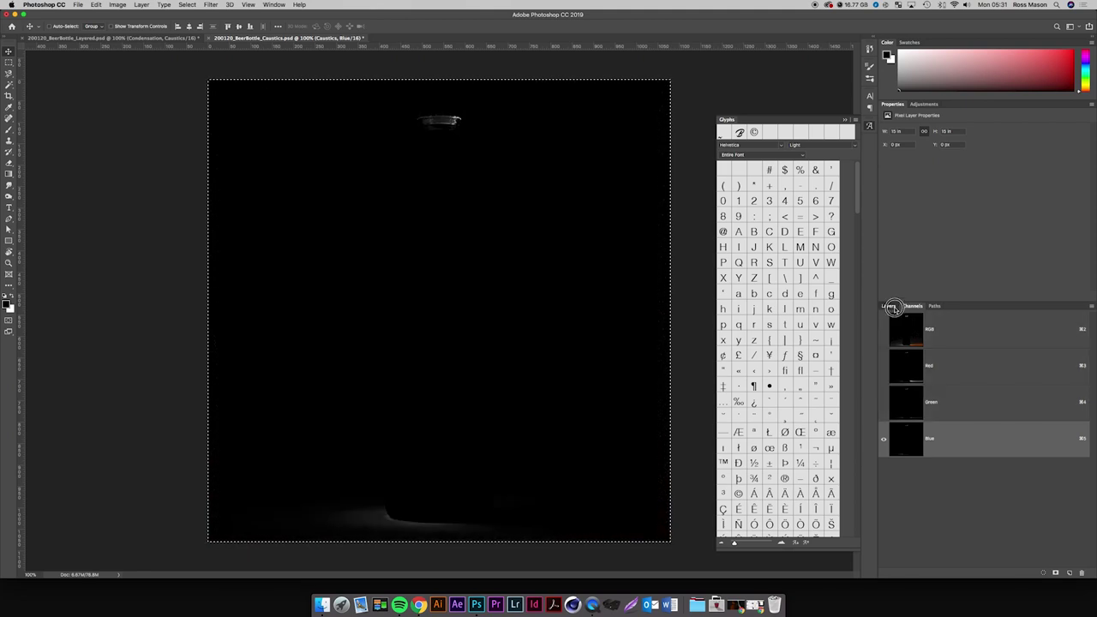
pyautogui.click(890, 306)
pyautogui.click(968, 529)
pyautogui.scroll(-3, 960, 505)
pyautogui.click(957, 471)
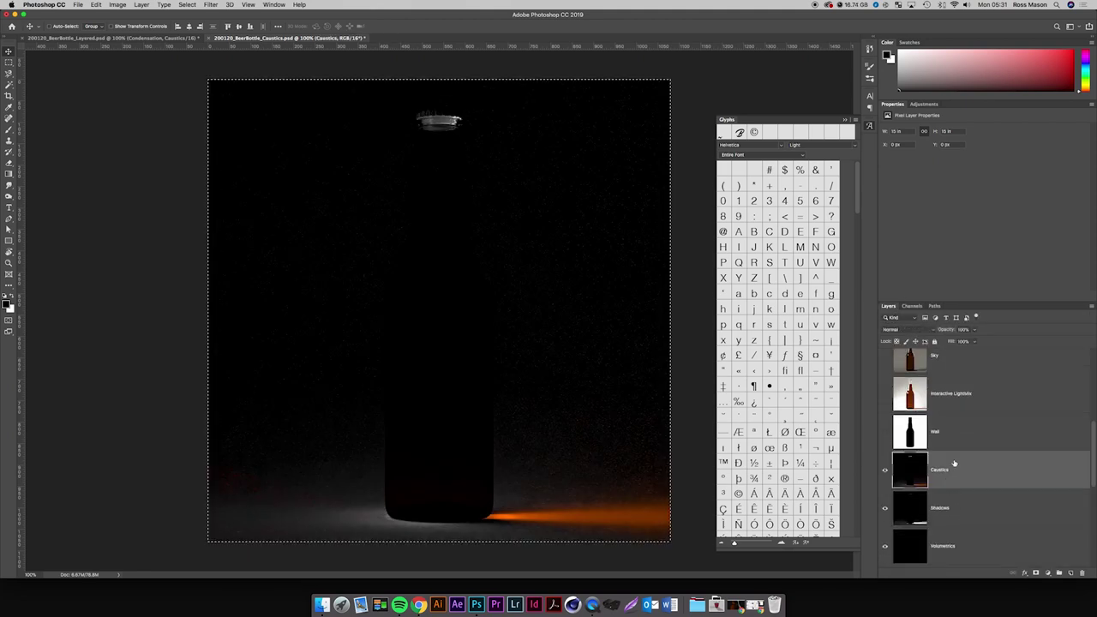
pyautogui.press('super+d')
pyautogui.click(1092, 306)
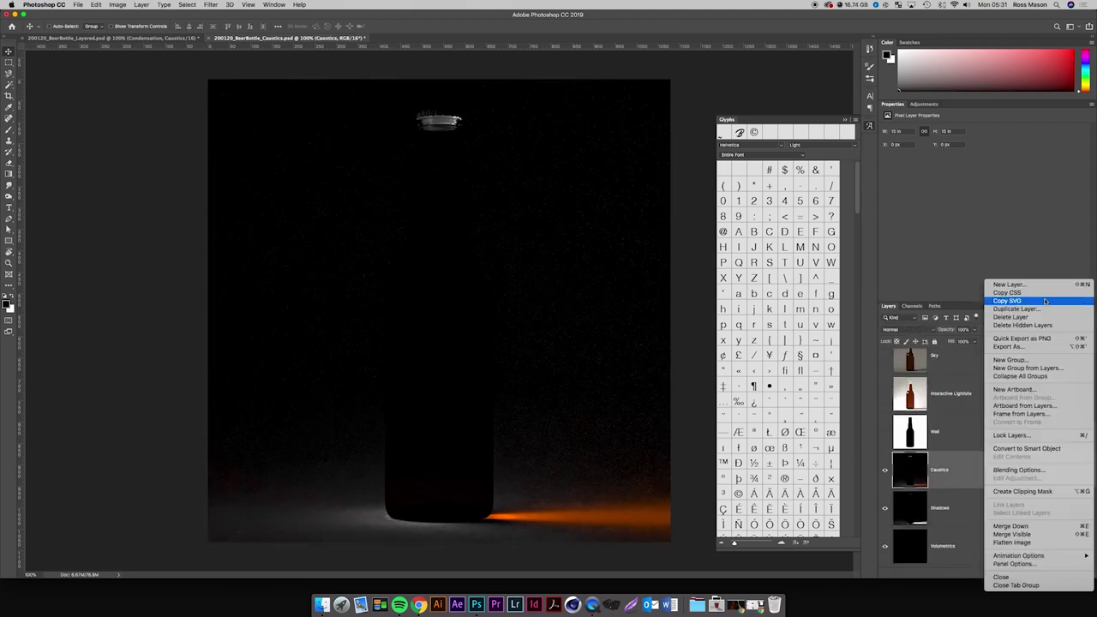
pyautogui.click(1040, 306)
pyautogui.click(487, 292)
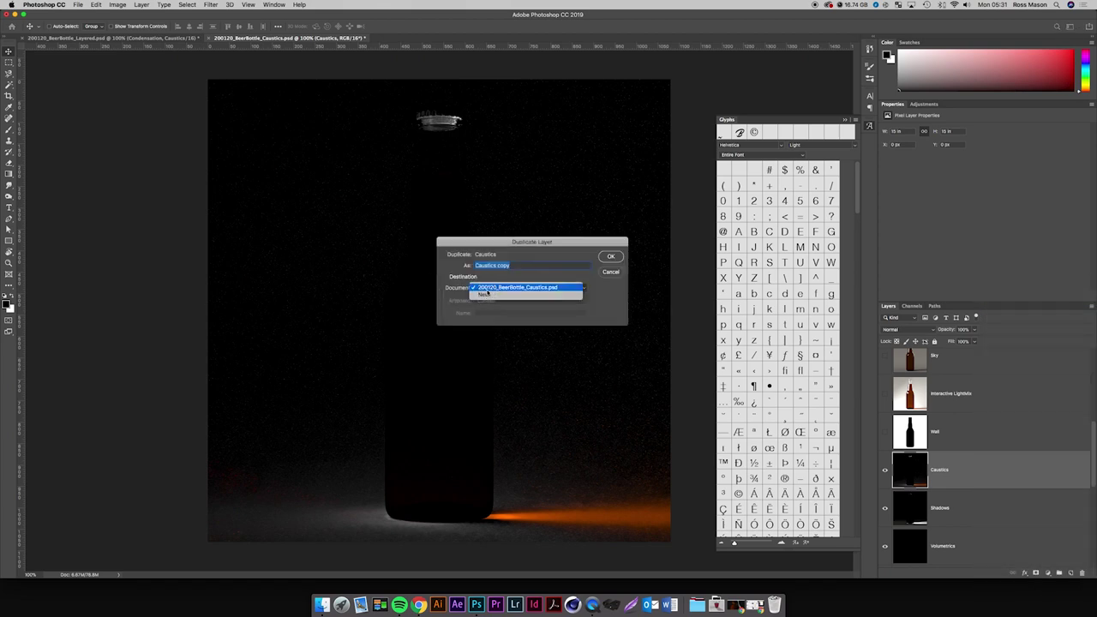
pyautogui.press('Escape')
pyautogui.press('Escape')
# Return the layered document to its RGB composite and duplicate the Caustics layer from 200120_BeerBottle_Caustics.psd into 200120_BeerBottle_Layered.psd.
pyautogui.click(107, 38)
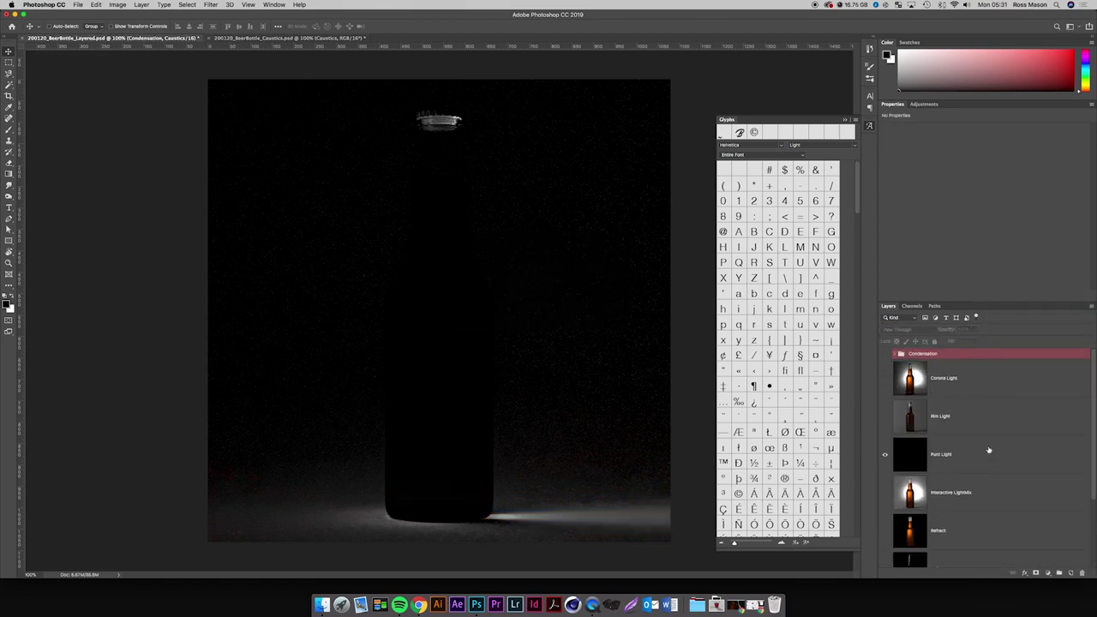
pyautogui.click(301, 41)
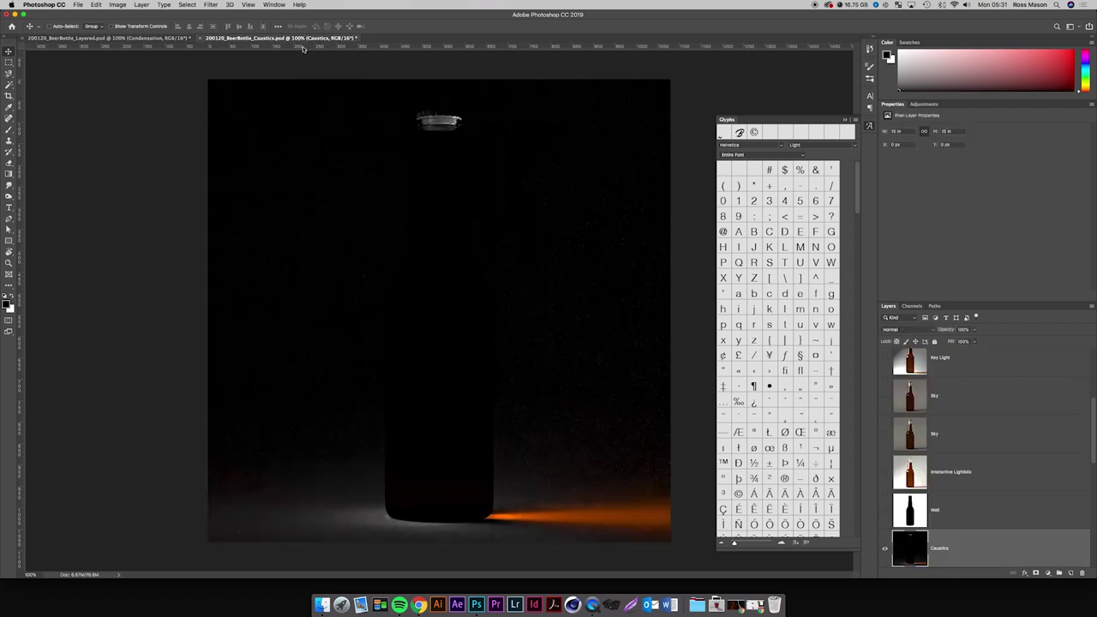
pyautogui.click(1091, 306)
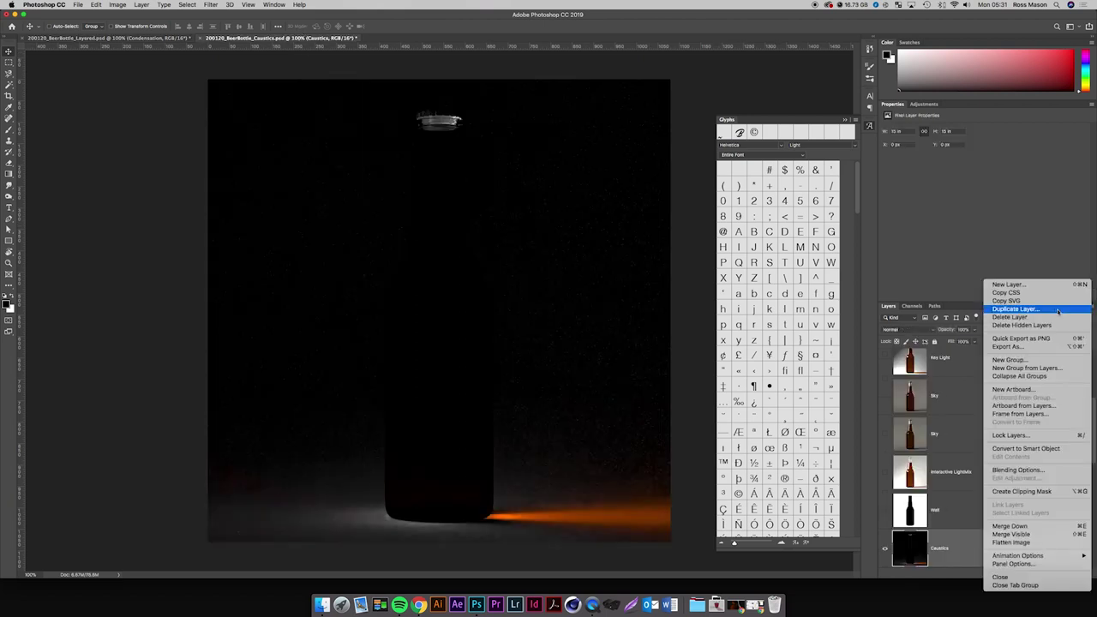
pyautogui.click(1007, 308)
pyautogui.click(523, 289)
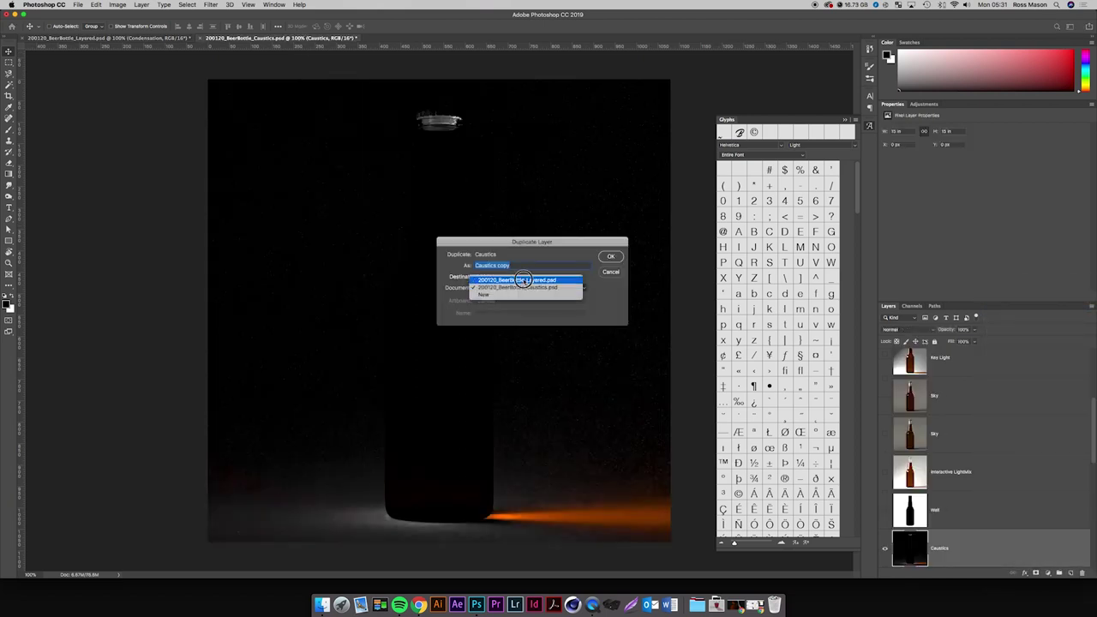
pyautogui.click(524, 278)
pyautogui.press('Return')
pyautogui.click(98, 38)
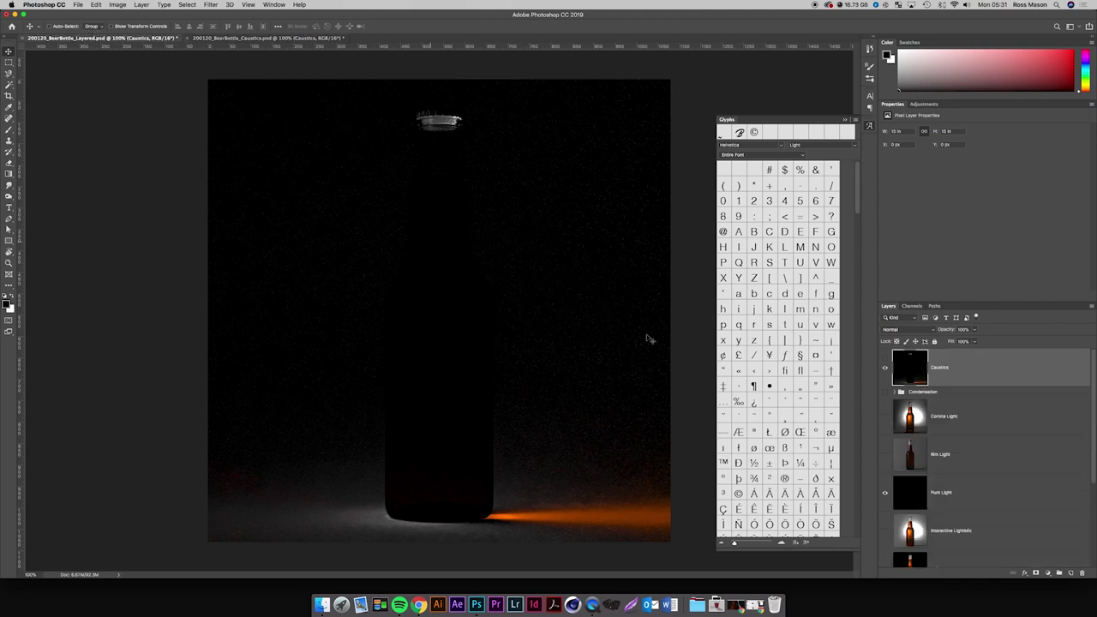
# Put the duplicated Caustics layer in a group named Caustics and hide the layer inside it.
pyautogui.doubleClick(917, 353)
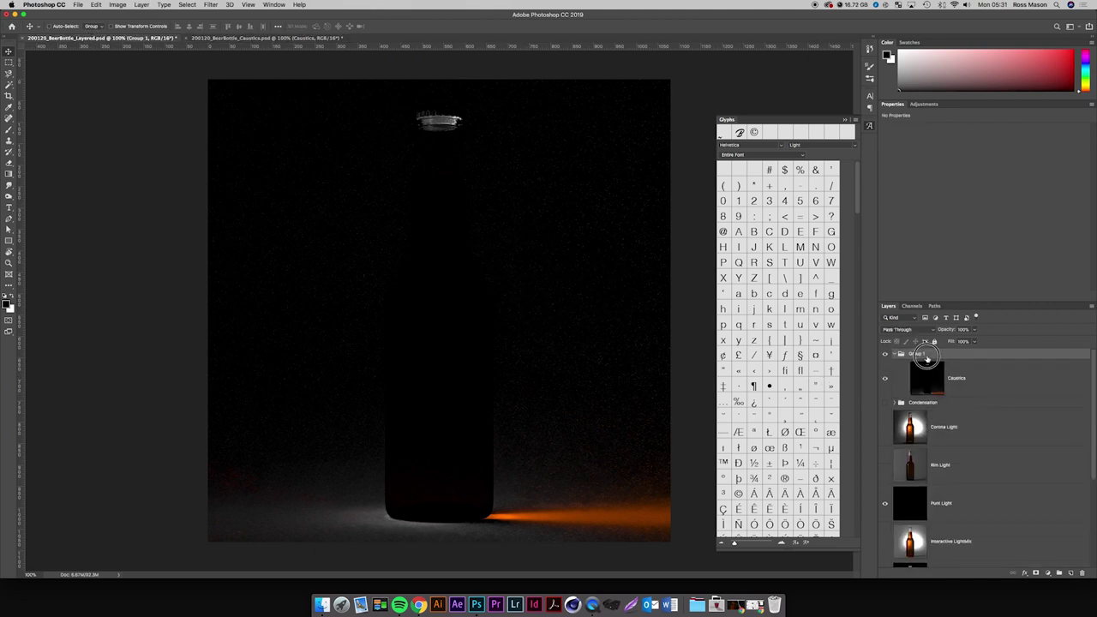
pyautogui.write('Caustics')
pyautogui.press('Return')
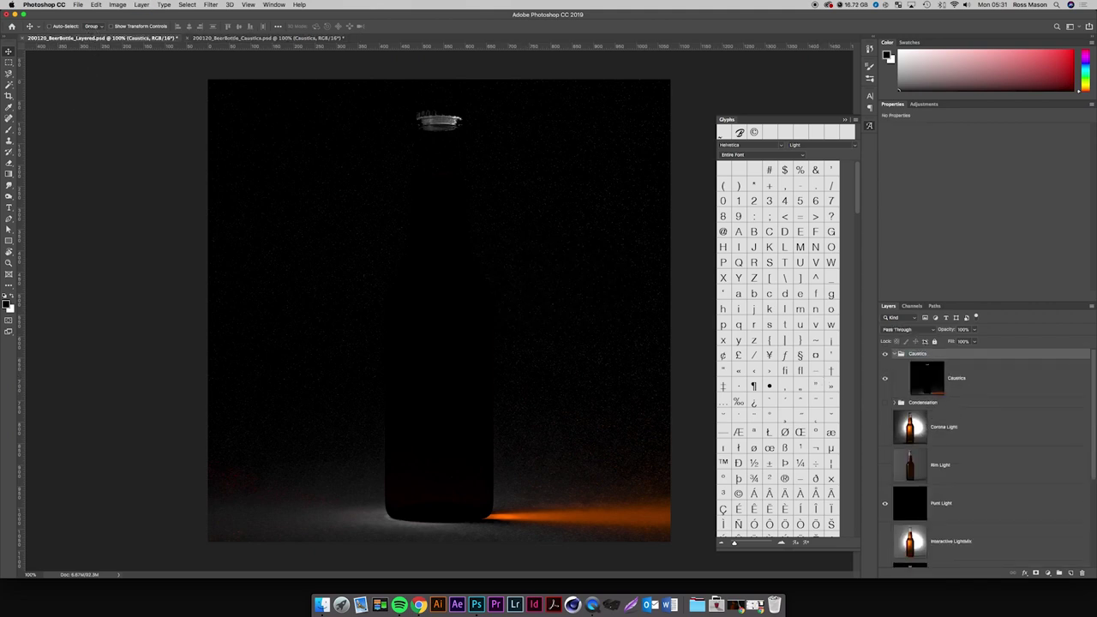
pyautogui.click(958, 378)
pyautogui.click(885, 378)
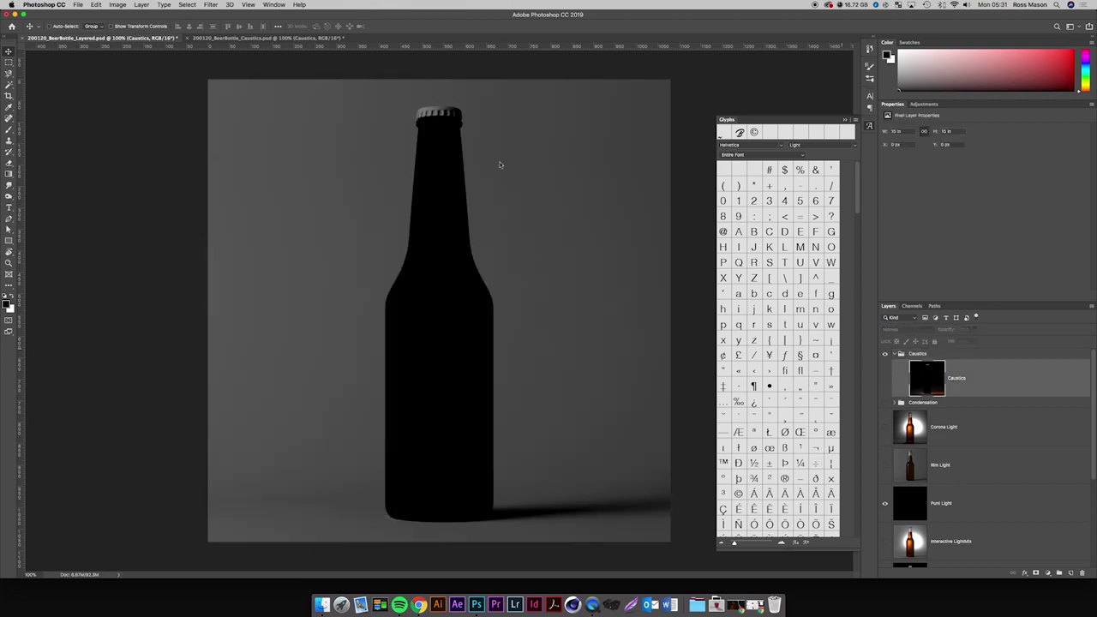
# In 200120_BeerBottle_Caustics.psd, hide the Caustics layer and copy the entire Shadows layer.
pyautogui.click(308, 39)
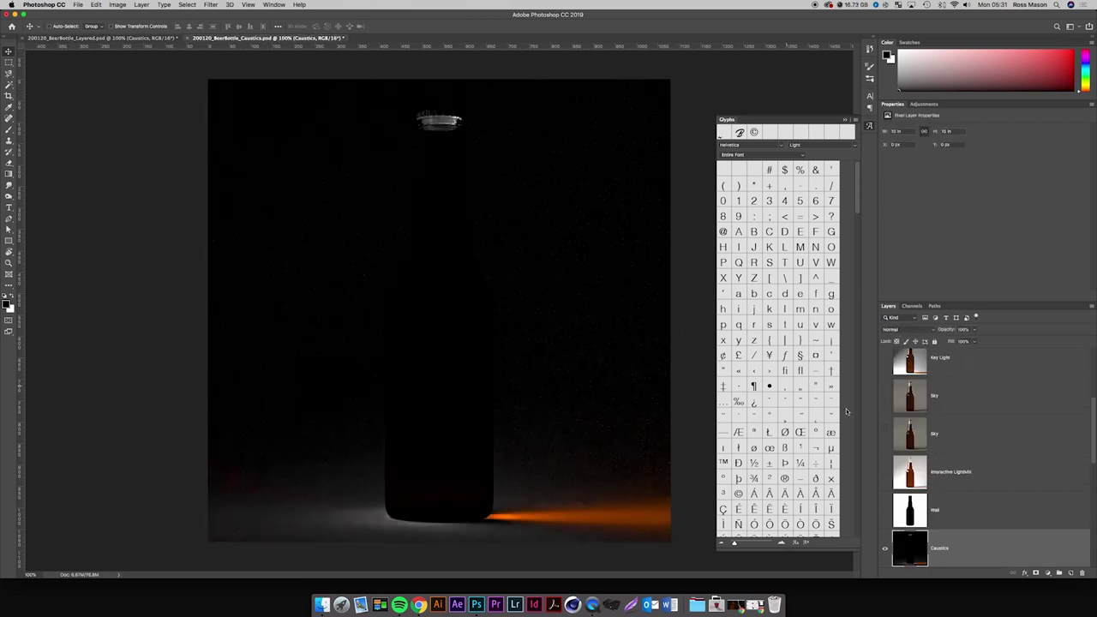
pyautogui.click(941, 525)
pyautogui.scroll(-1, 947, 536)
pyautogui.click(948, 520)
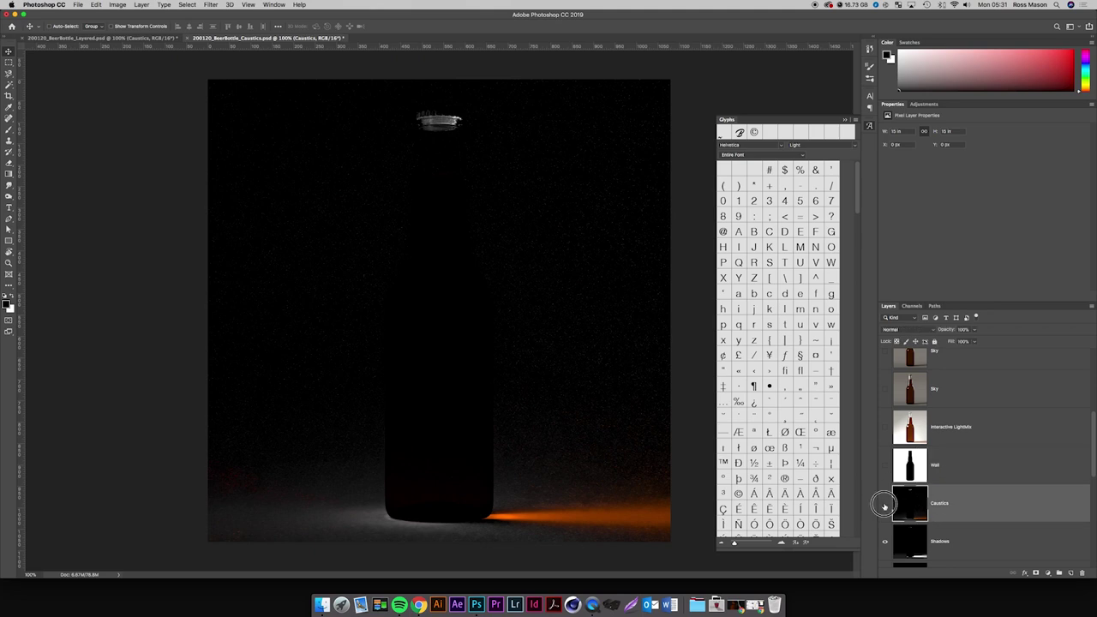
pyautogui.click(886, 504)
pyautogui.doubleClick(887, 541)
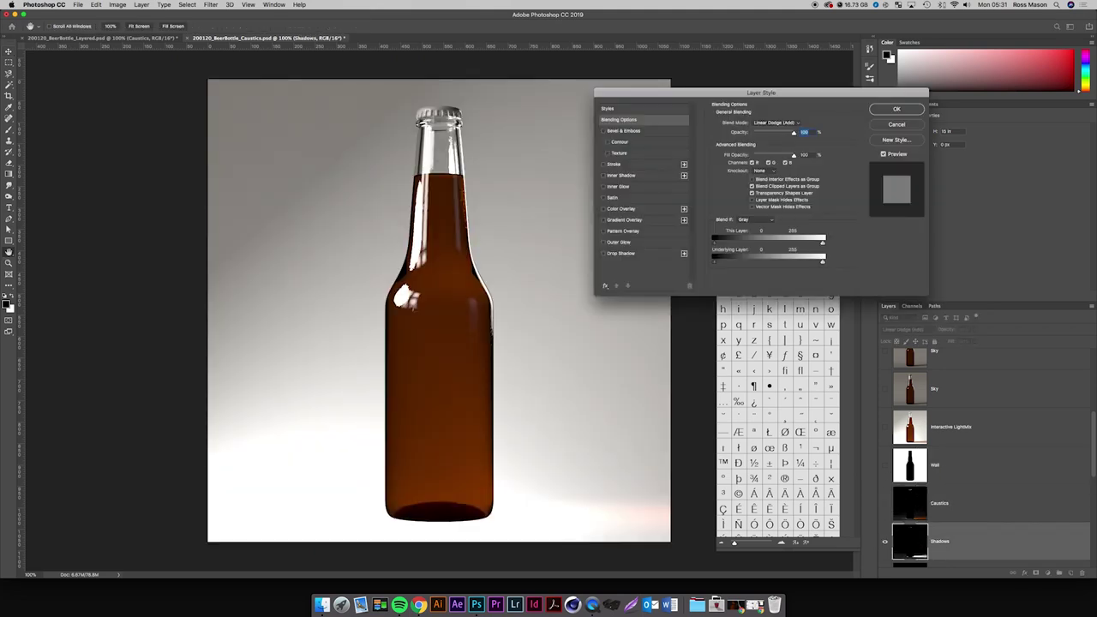
pyautogui.press('Escape')
pyautogui.click(887, 541)
pyautogui.press('super+a')
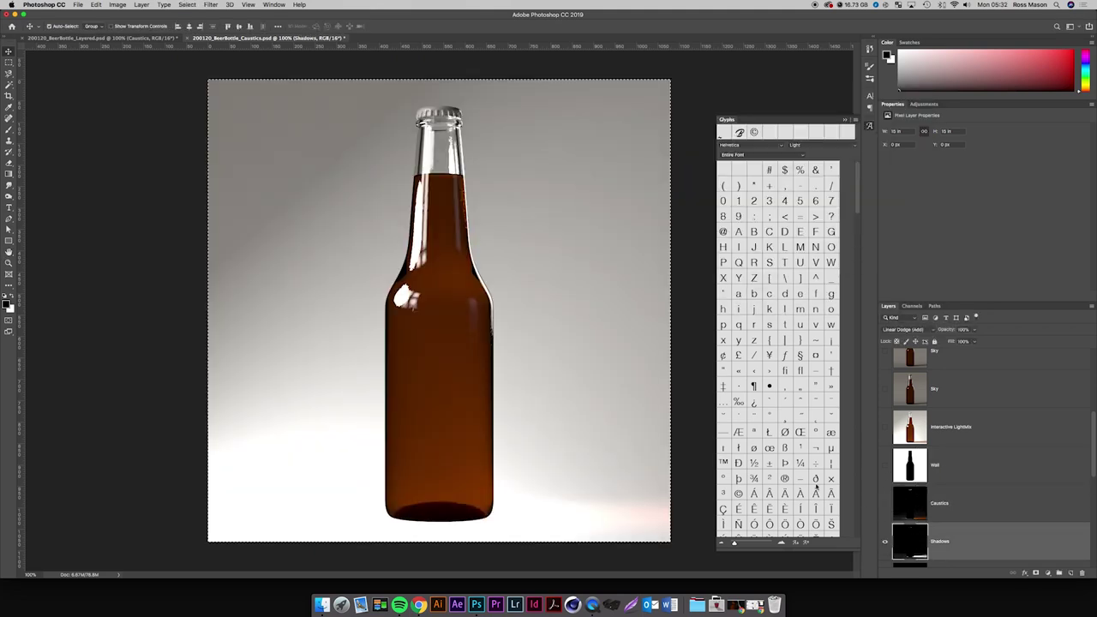
# Paste the shadows pass into a new alpha channel of 200120_BeerBottle_Layered.psd, deselect, and name the channel Shadows.
pyautogui.click(94, 37)
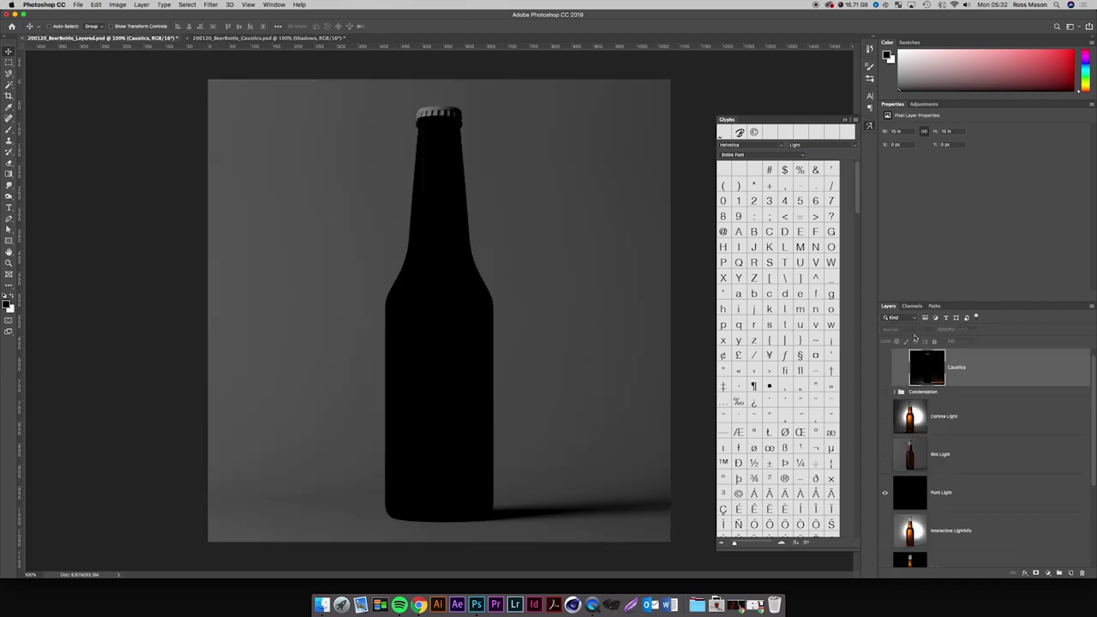
pyautogui.click(911, 306)
pyautogui.click(1070, 572)
pyautogui.press('super+v')
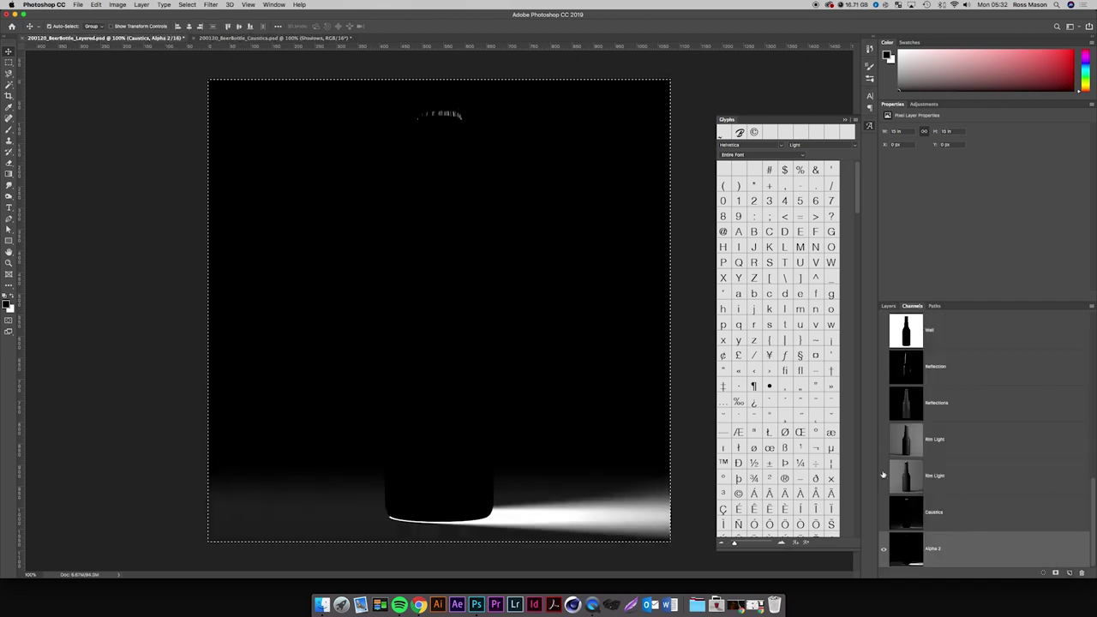
pyautogui.doubleClick(934, 547)
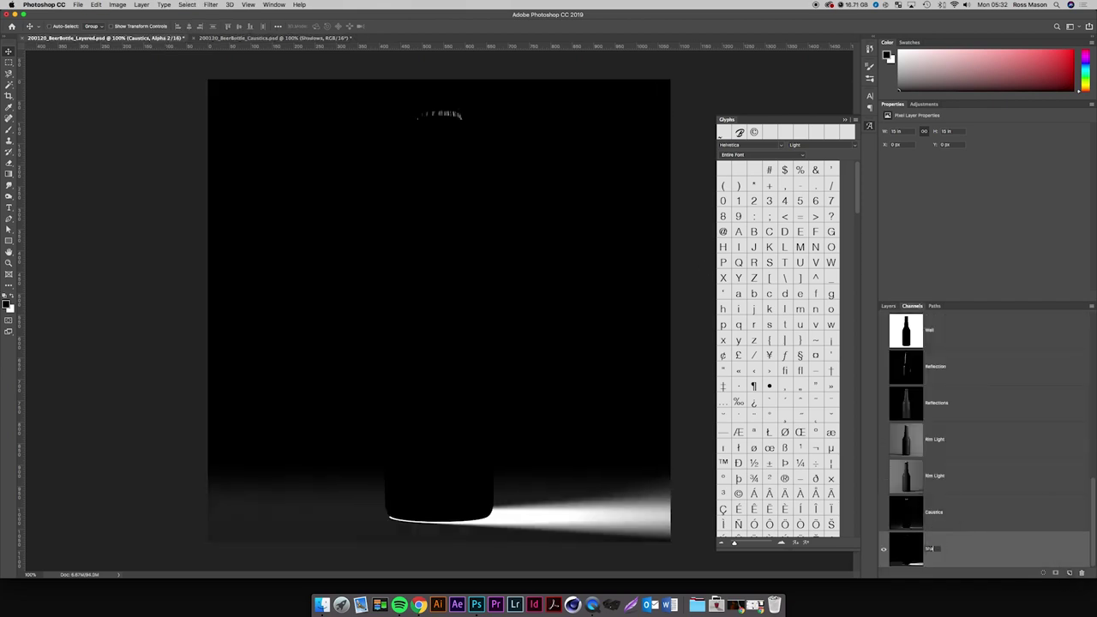
pyautogui.write('Shadows')
pyautogui.press('Return')
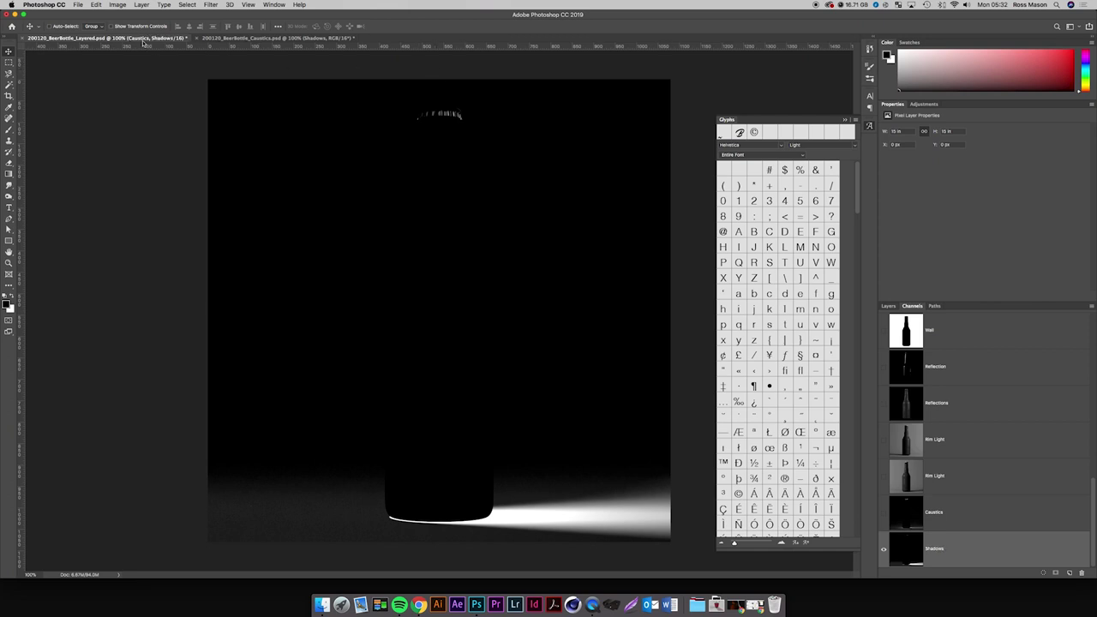
# In 200120_BeerBottle_Caustics.psd, deselect the canvas and delete the Rim Light.1, Key Light, Rim Light and Punt Light layers at the top of the stack.
pyautogui.click(250, 40)
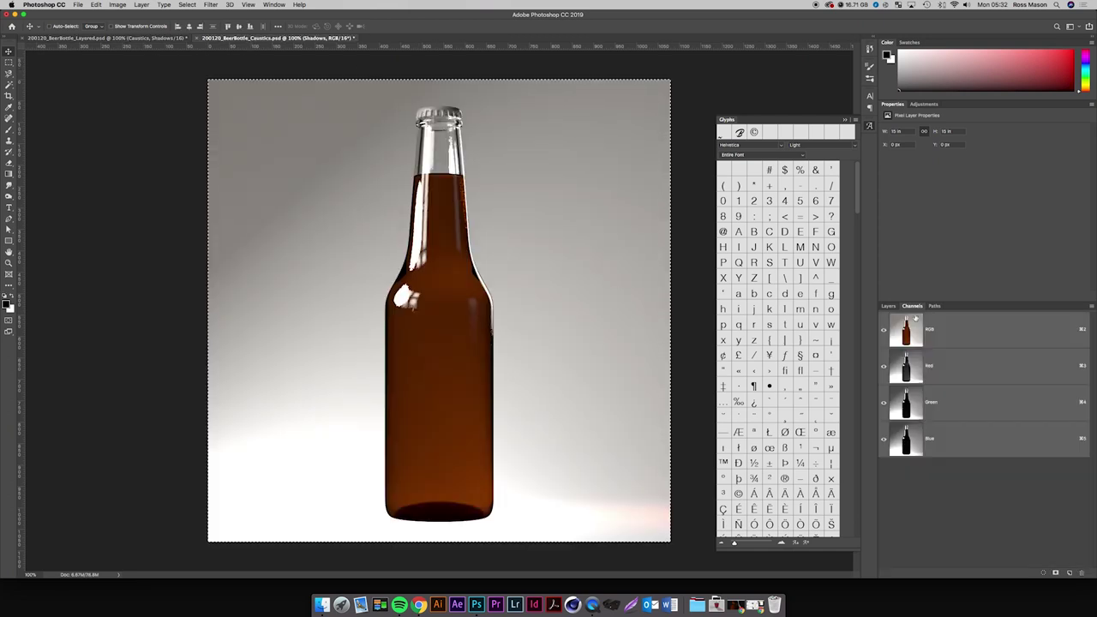
pyautogui.click(889, 306)
pyautogui.scroll(-2, 963, 487)
pyautogui.click(961, 476)
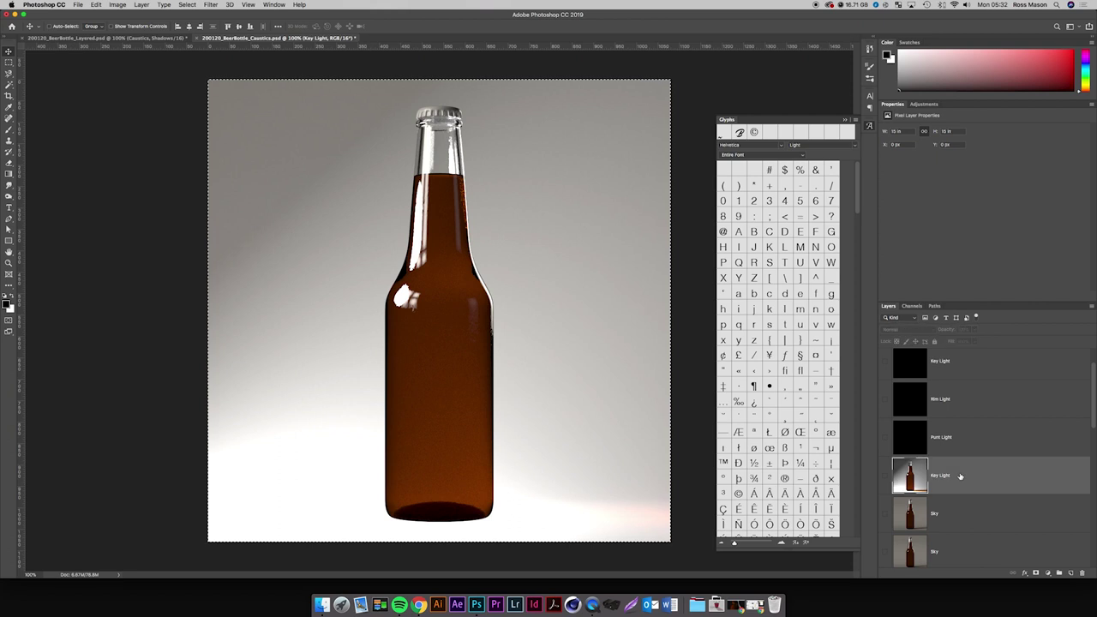
pyautogui.scroll(2, 959, 474)
pyautogui.click(958, 477)
pyautogui.keyDown('shift'); pyautogui.click(952, 383); pyautogui.keyUp('shift')
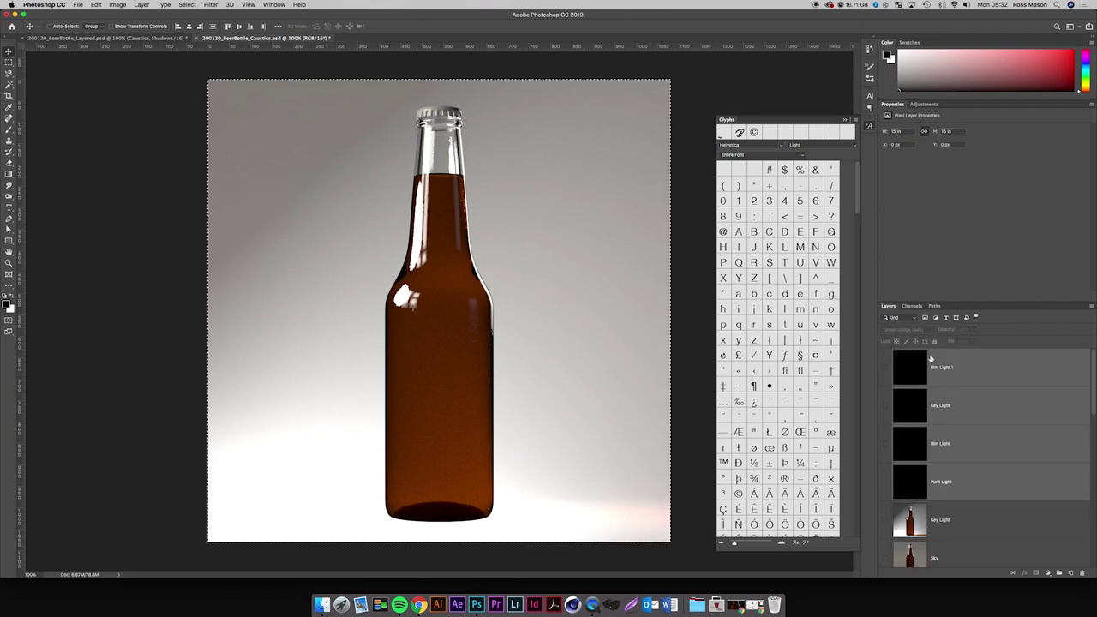
pyautogui.click(953, 383)
pyautogui.keyDown('shift'); pyautogui.click(961, 477); pyautogui.keyUp('shift')
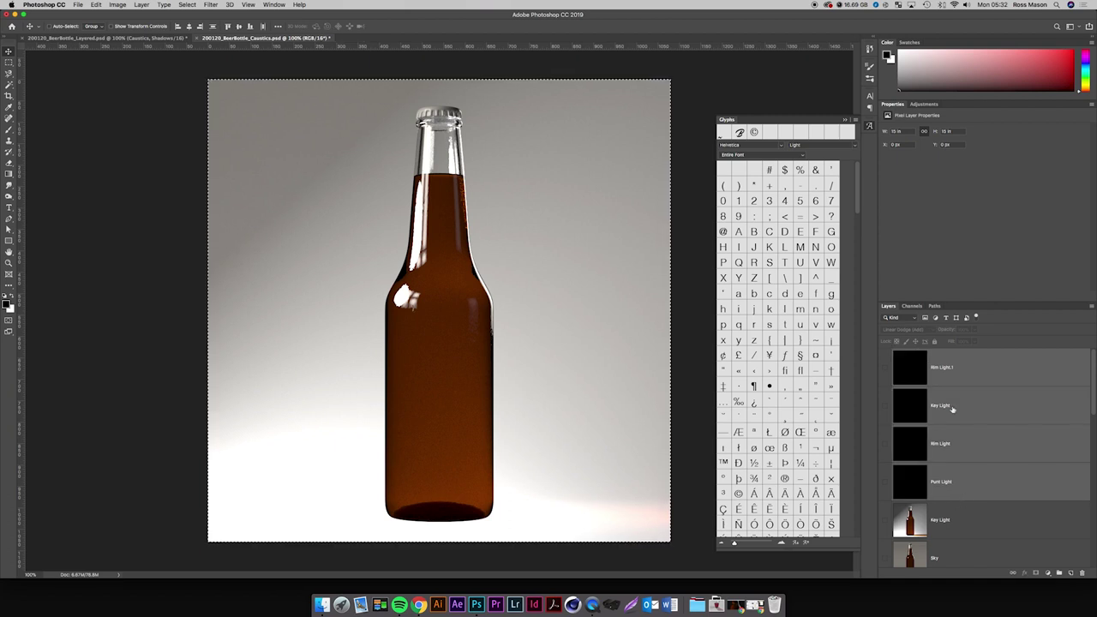
pyautogui.press('super+d')
pyautogui.press('Delete')
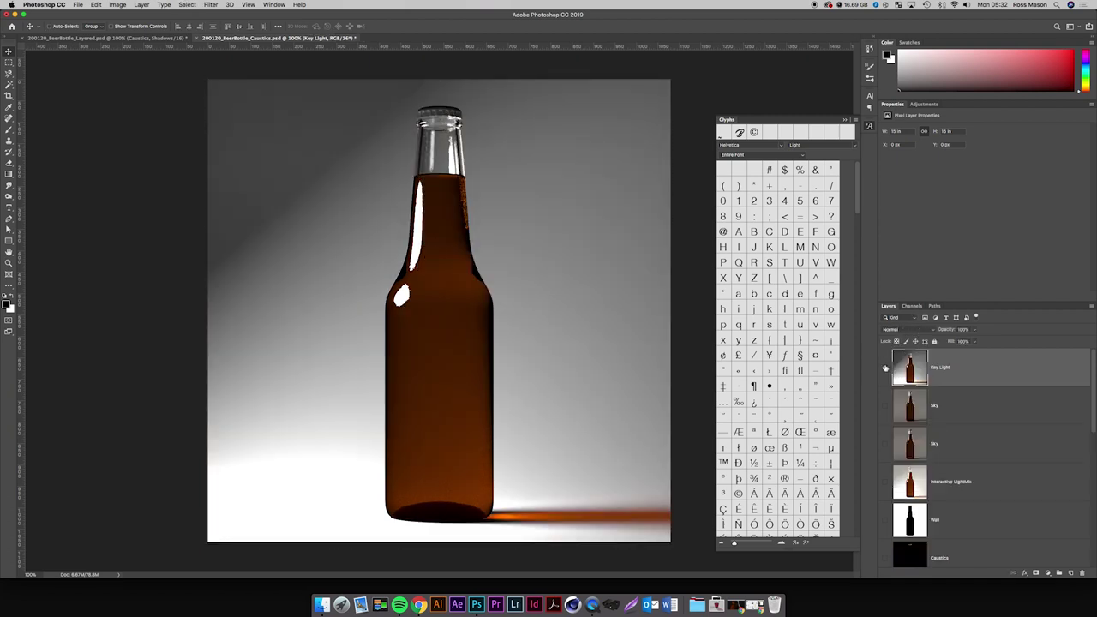
# Toggle the Key Light layer's visibility to inspect its lighting contribution, ending with the layer hidden.
pyautogui.click(886, 368)
pyautogui.click(886, 369)
pyautogui.click(886, 368)
pyautogui.click(886, 369)
pyautogui.click(886, 368)
# Set the upper Sky layer's blend mode to Normal and toggle its visibility to check the pass.
pyautogui.click(910, 405)
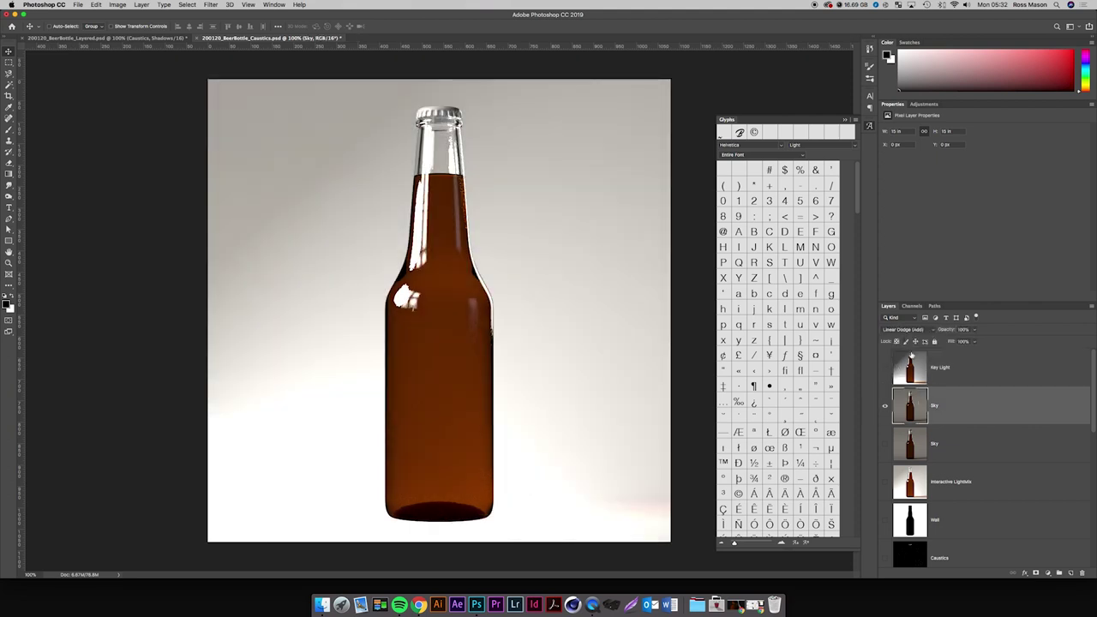
pyautogui.click(904, 330)
pyautogui.click(891, 255)
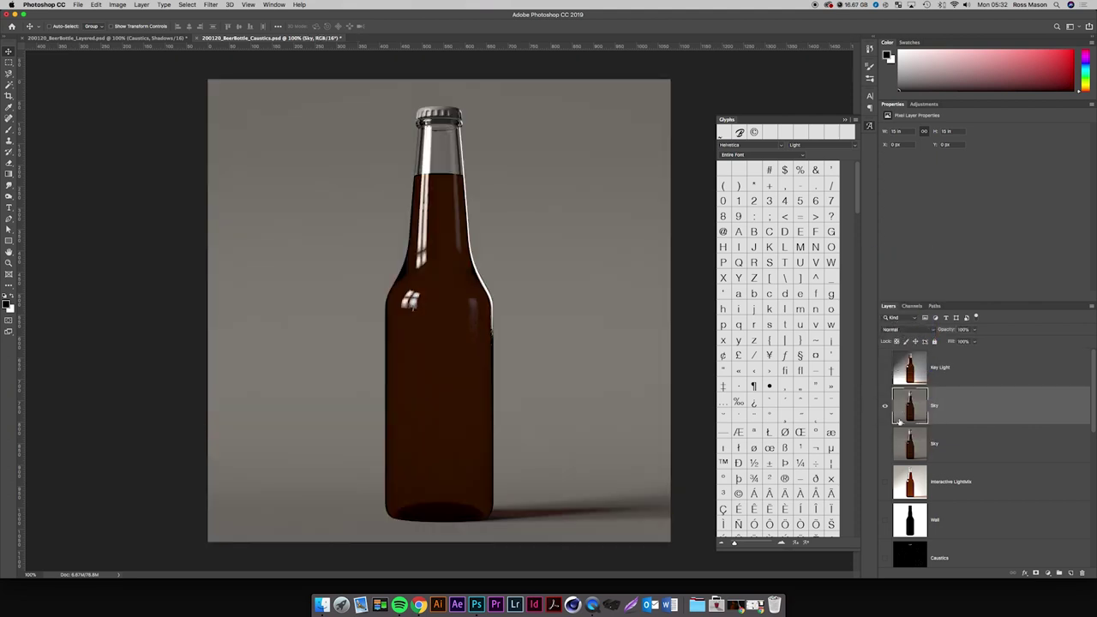
pyautogui.click(886, 408)
pyautogui.click(886, 408)
# Select the Refract layer and hide the upper Sky, Translucency, Volumetrics and Shadows layers above it.
pyautogui.scroll(-5, 956, 461)
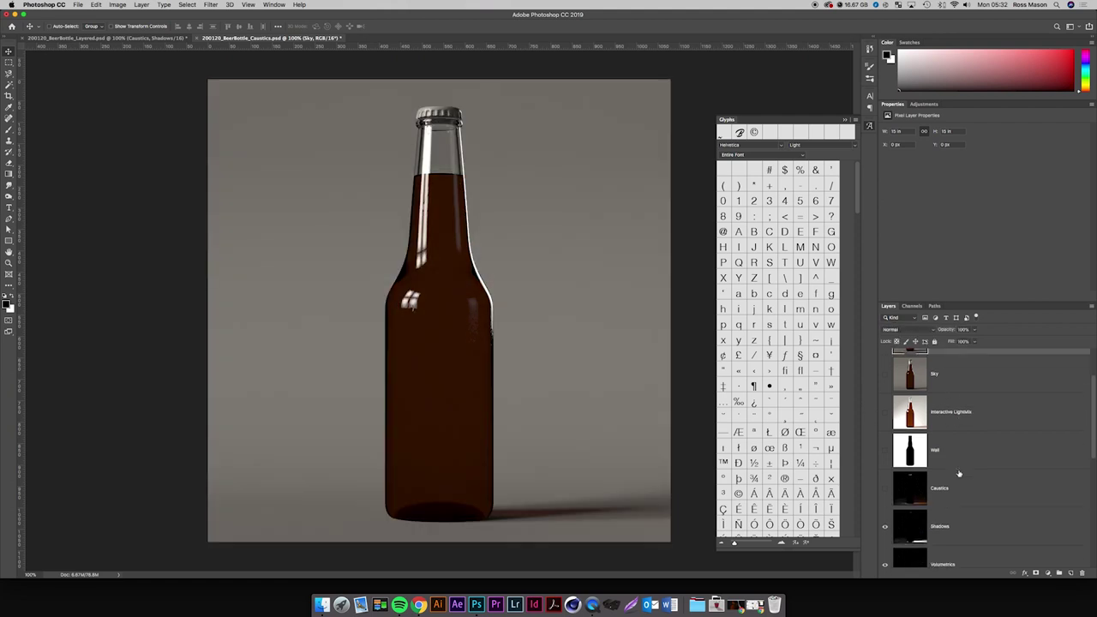
pyautogui.scroll(-4, 961, 476)
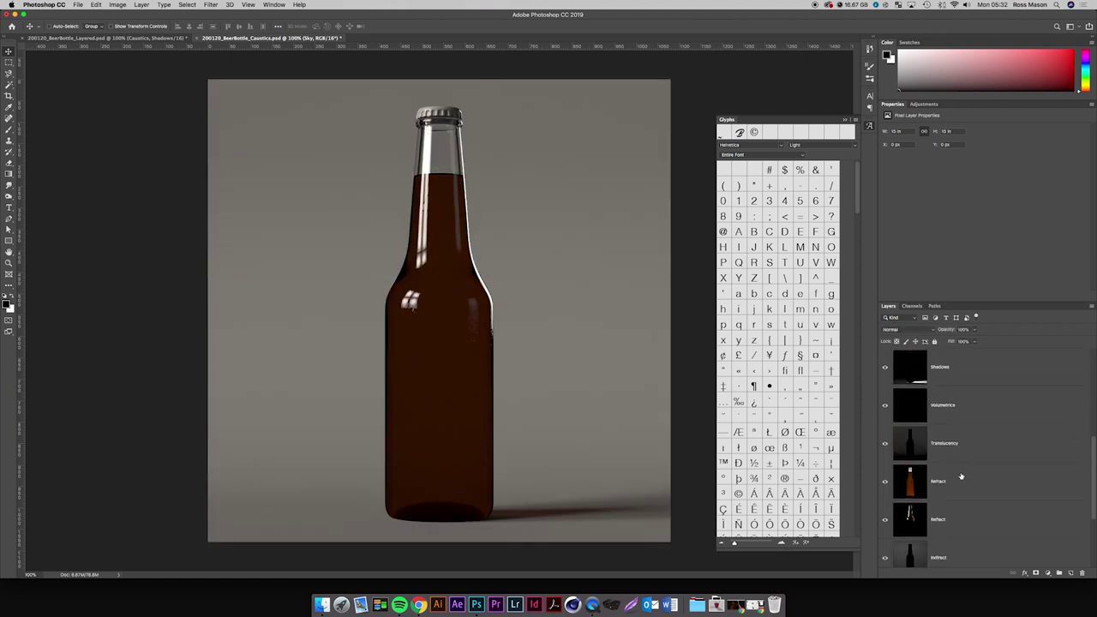
pyautogui.click(961, 475)
pyautogui.scroll(4, 961, 476)
pyautogui.scroll(5, 961, 476)
pyautogui.click(887, 408)
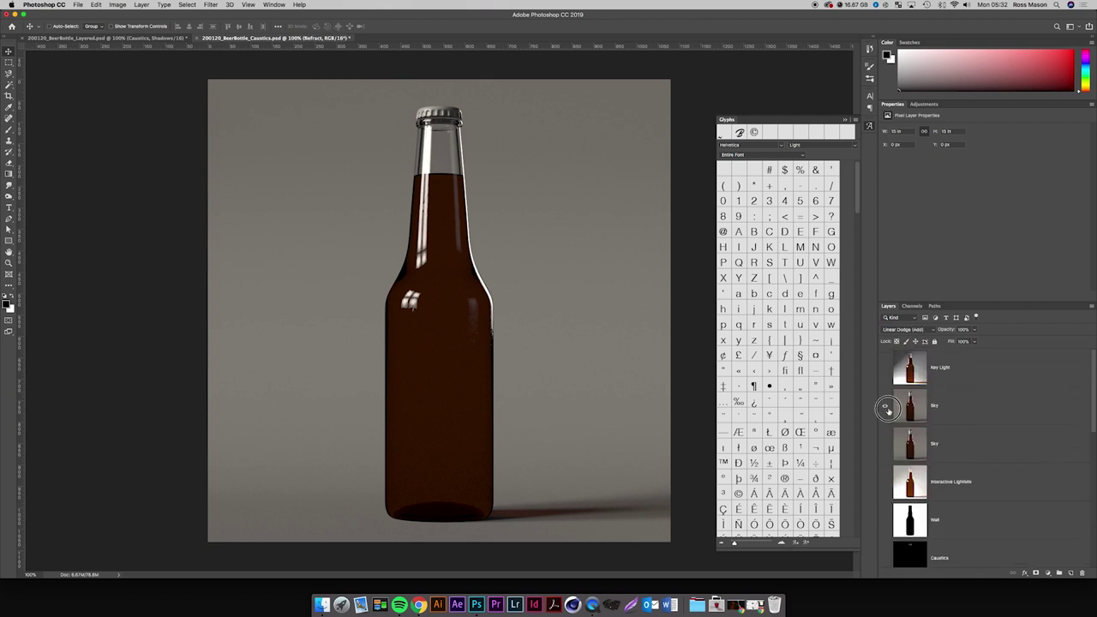
pyautogui.scroll(-8, 955, 526)
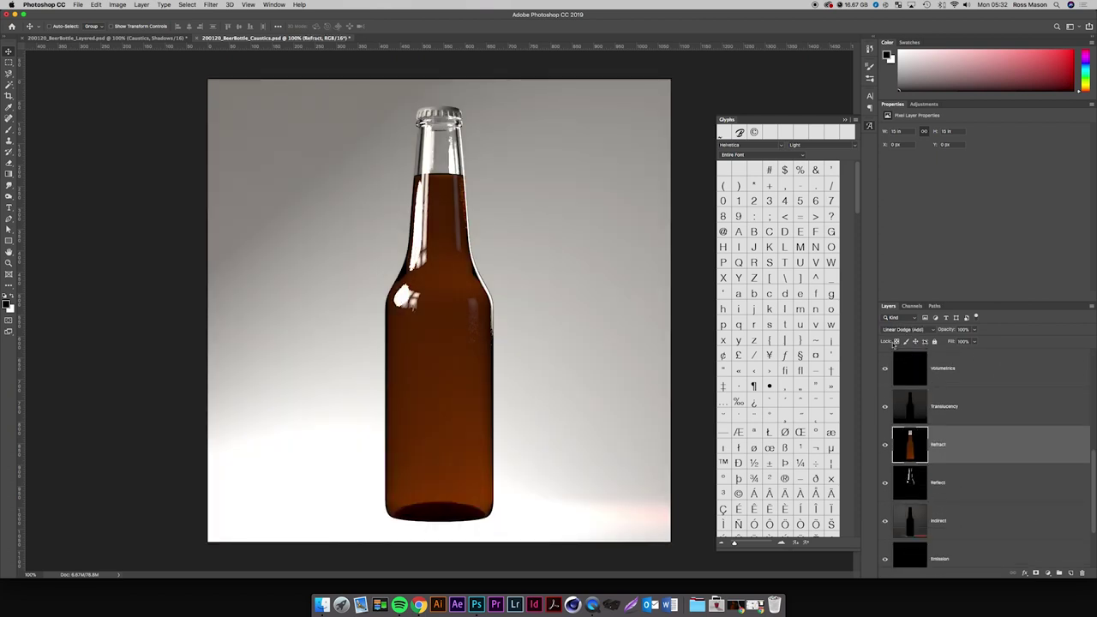
pyautogui.moveTo(887, 401); pyautogui.dragTo(888, 369)
pyautogui.scroll(5, 890, 411)
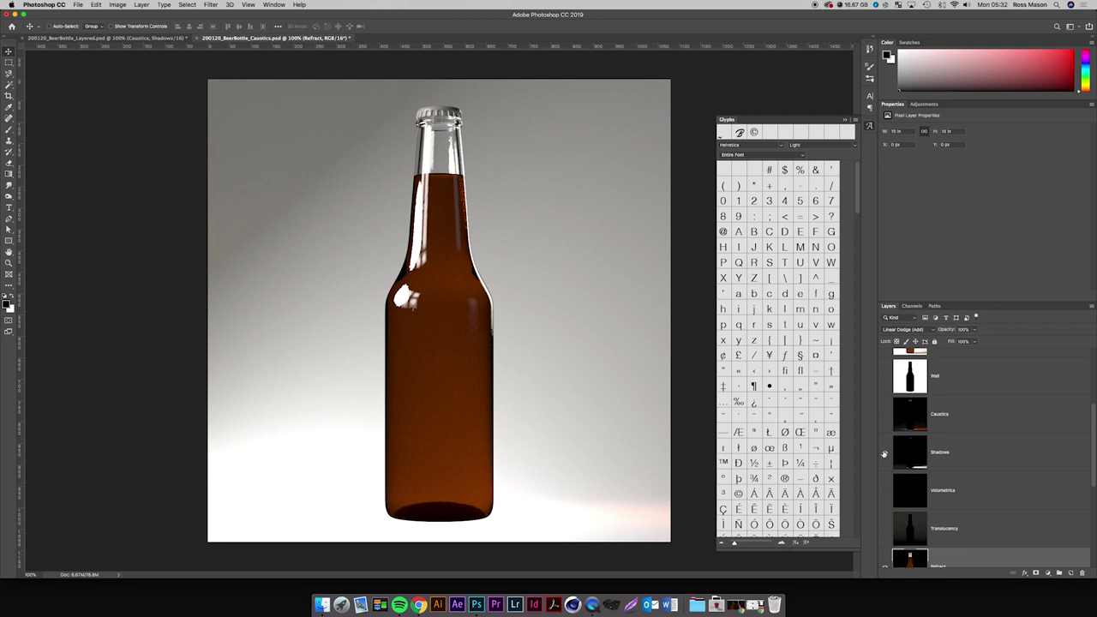
pyautogui.click(886, 454)
# Set the Refract layer's blend mode to Normal and toggle its visibility to preview the refraction pass.
pyautogui.scroll(-1, 919, 462)
pyautogui.scroll(-2, 919, 463)
pyautogui.click(904, 330)
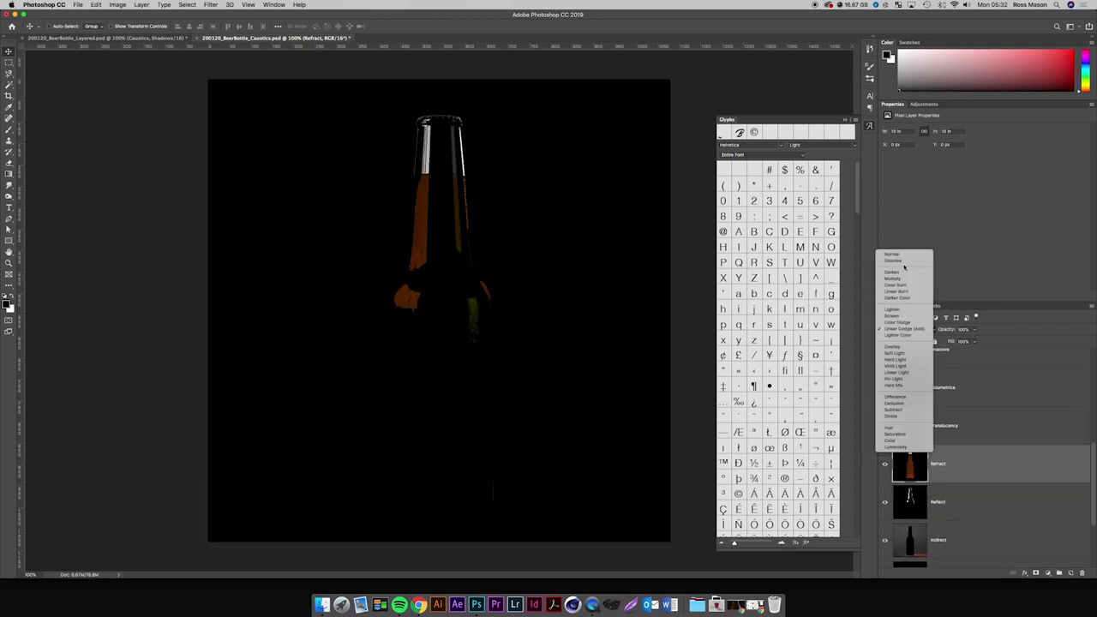
pyautogui.click(900, 256)
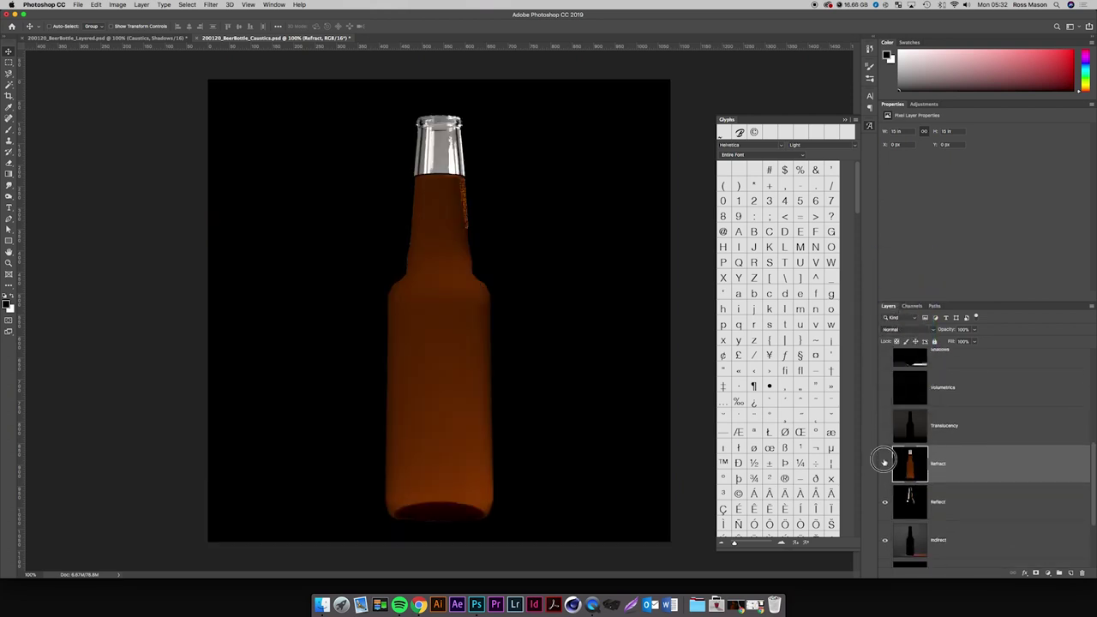
pyautogui.click(885, 464)
pyautogui.click(885, 463)
pyautogui.click(885, 464)
pyautogui.click(886, 464)
pyautogui.click(1092, 307)
pyautogui.click(1014, 308)
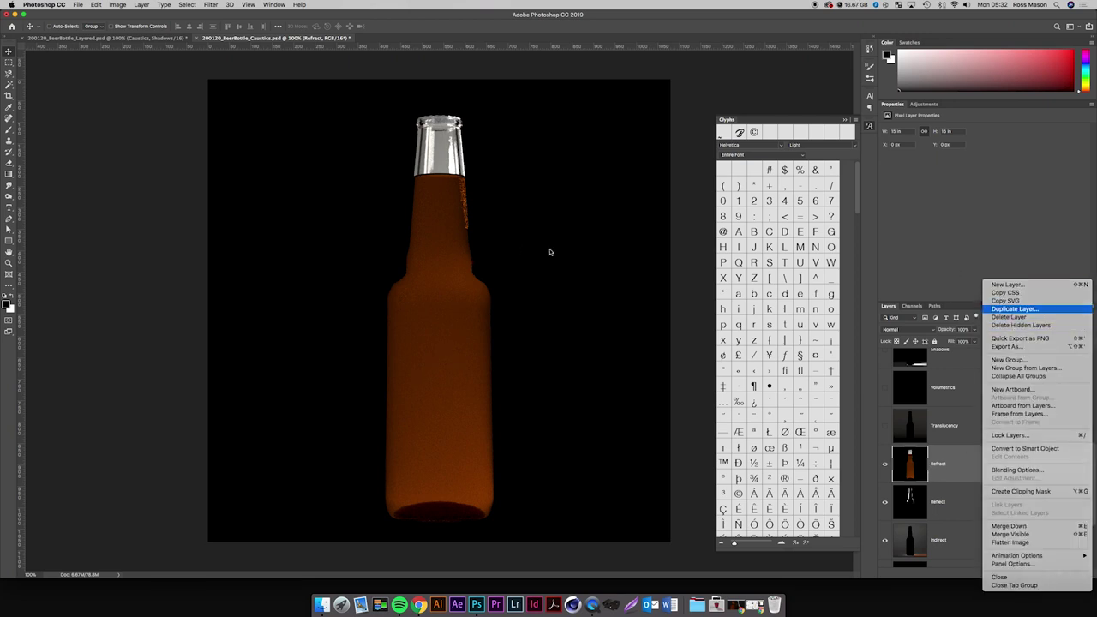
pyautogui.click(504, 288)
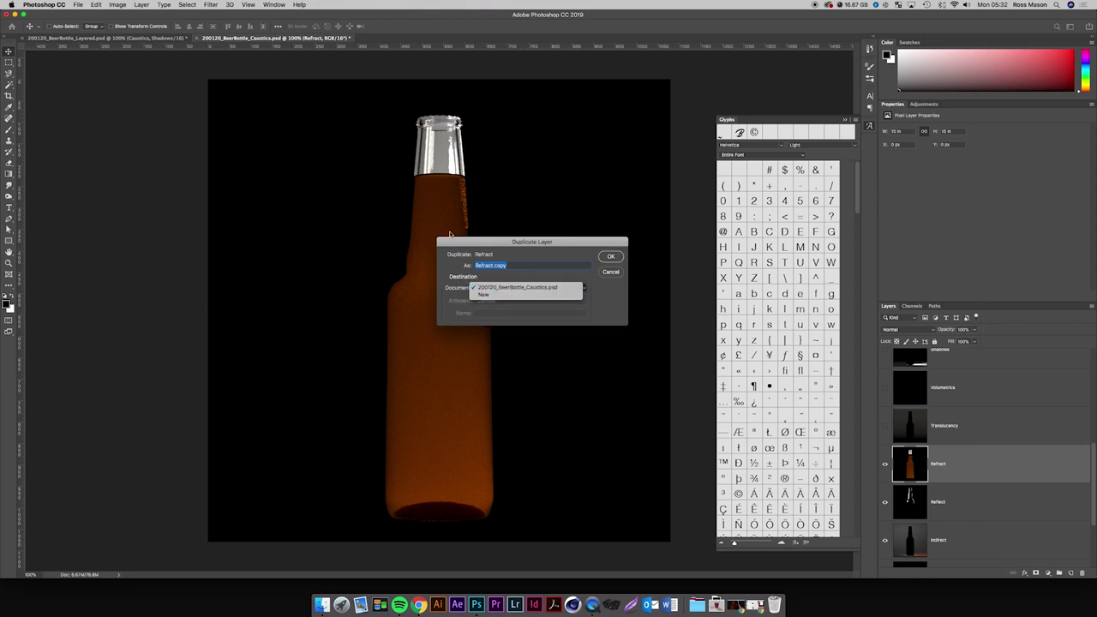
pyautogui.press('Escape')
pyautogui.press('Escape')
# Return 200120_BeerBottle_Layered.psd from its alpha channel to the RGB composite by selecting the Reflect layer.
pyautogui.click(126, 39)
pyautogui.click(1003, 482)
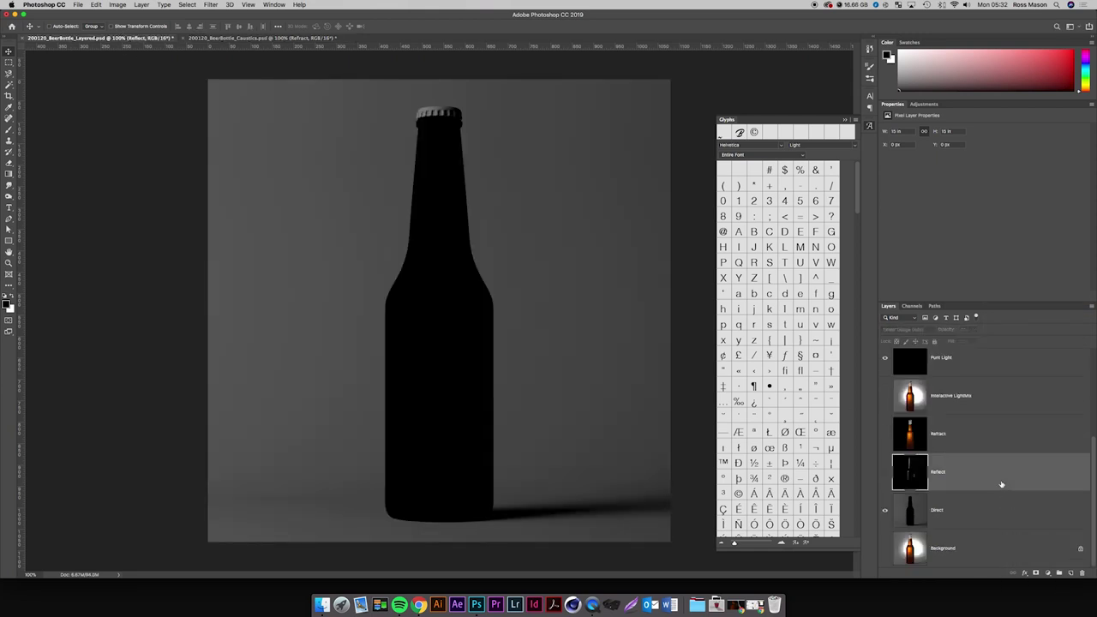
pyautogui.scroll(2, 961, 445)
pyautogui.scroll(3, 961, 445)
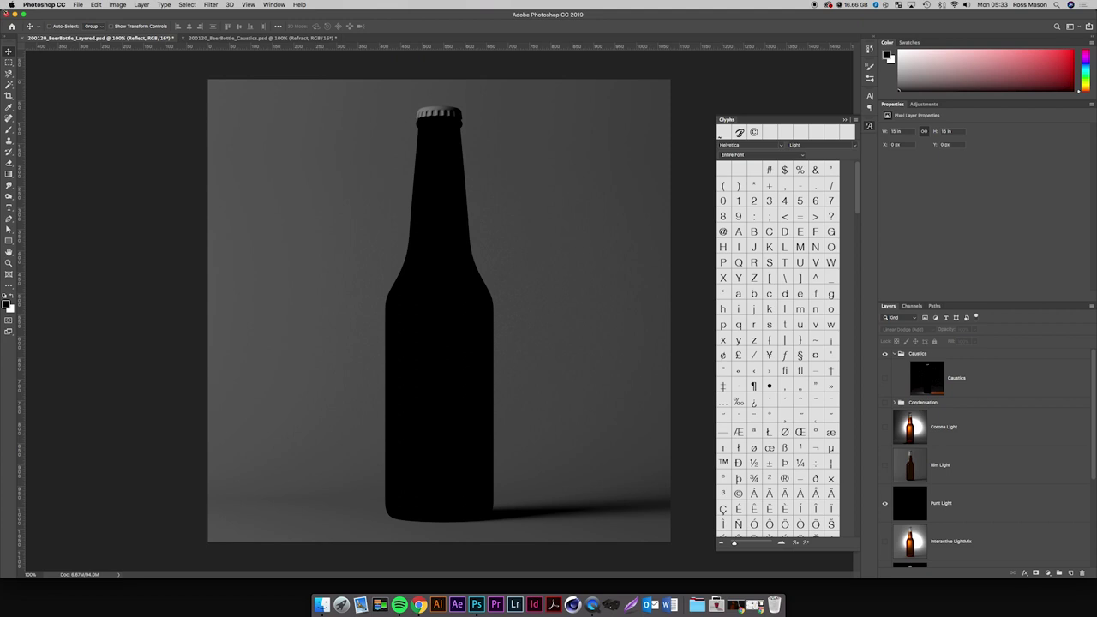
# Duplicate the Refract layer from 200120_BeerBottle_Caustics.psd into 200120_BeerBottle_Layered.psd.
pyautogui.click(202, 38)
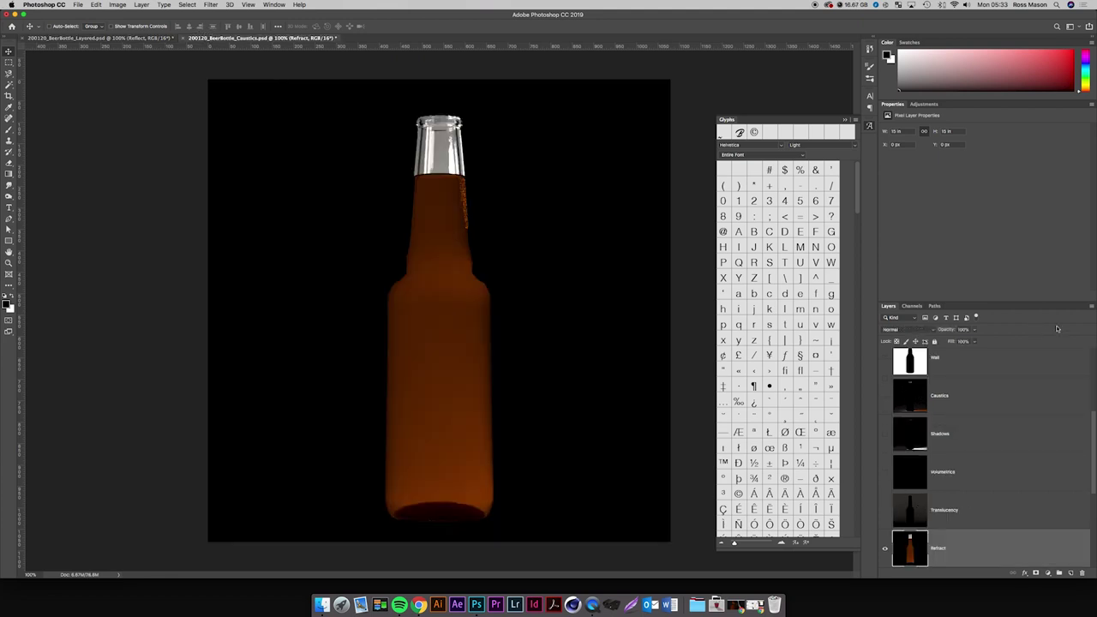
pyautogui.click(1092, 310)
pyautogui.click(1062, 312)
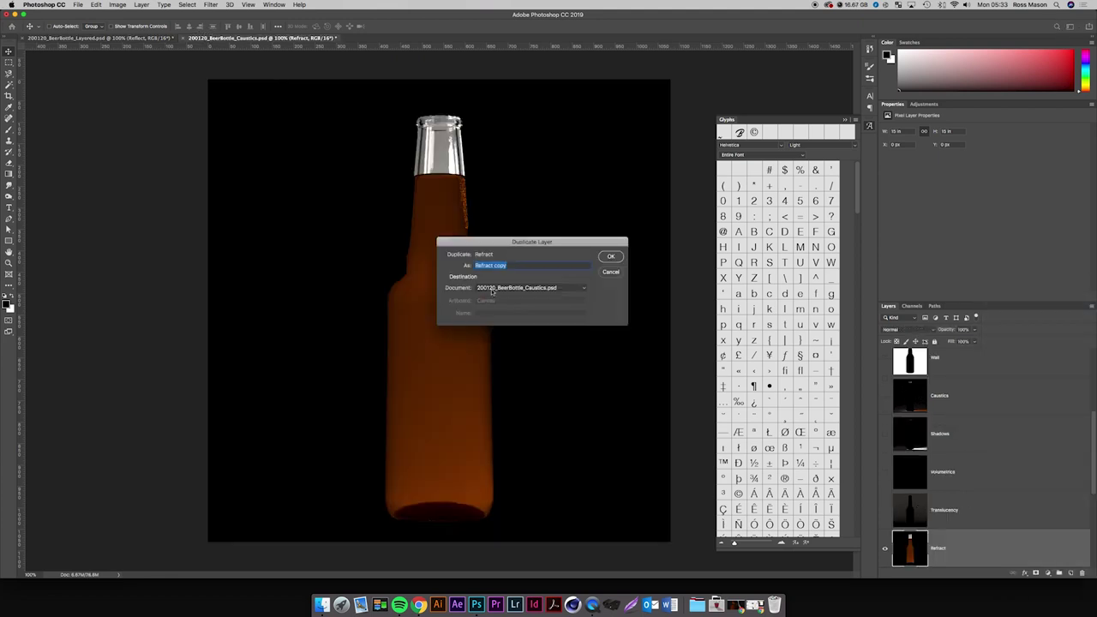
pyautogui.click(506, 288)
pyautogui.click(501, 280)
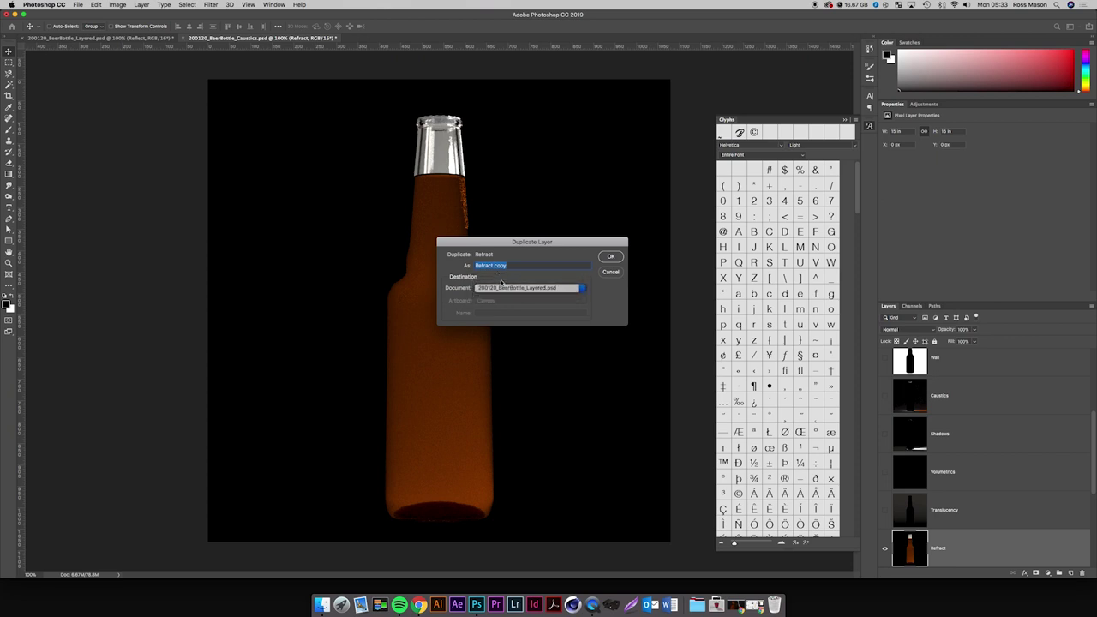
pyautogui.press('Return')
# In 200120_BeerBottle_Layered.psd, move the duplicated Refract layer into the Caustics group below the Caustics layer and hide it.
pyautogui.click(134, 39)
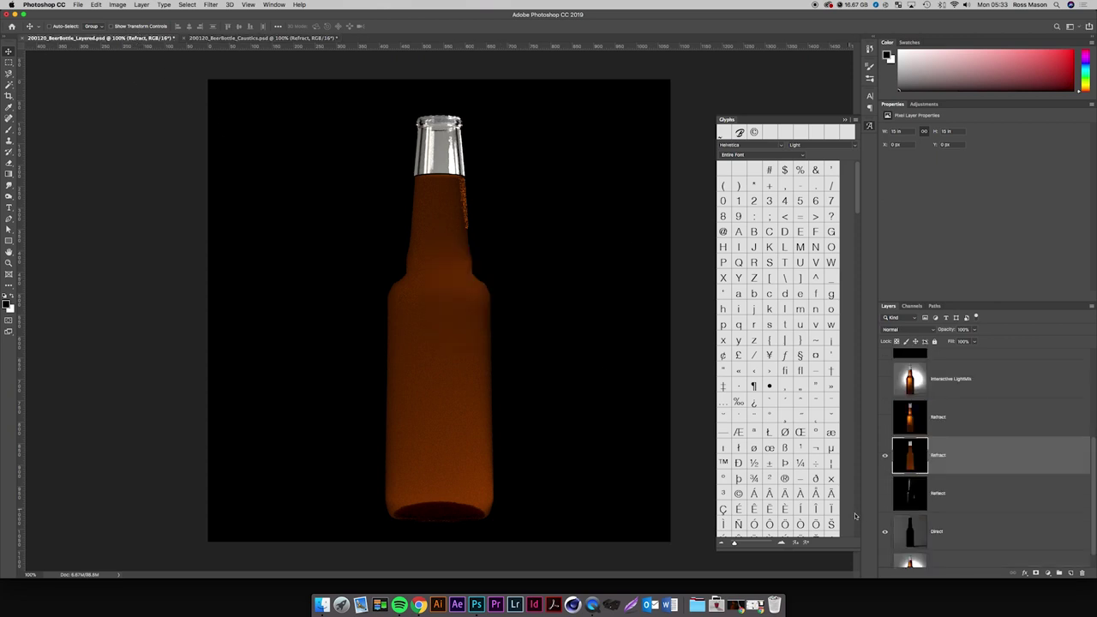
pyautogui.scroll(3, 987, 470)
pyautogui.moveTo(987, 477); pyautogui.dragTo(982, 422)
pyautogui.click(885, 416)
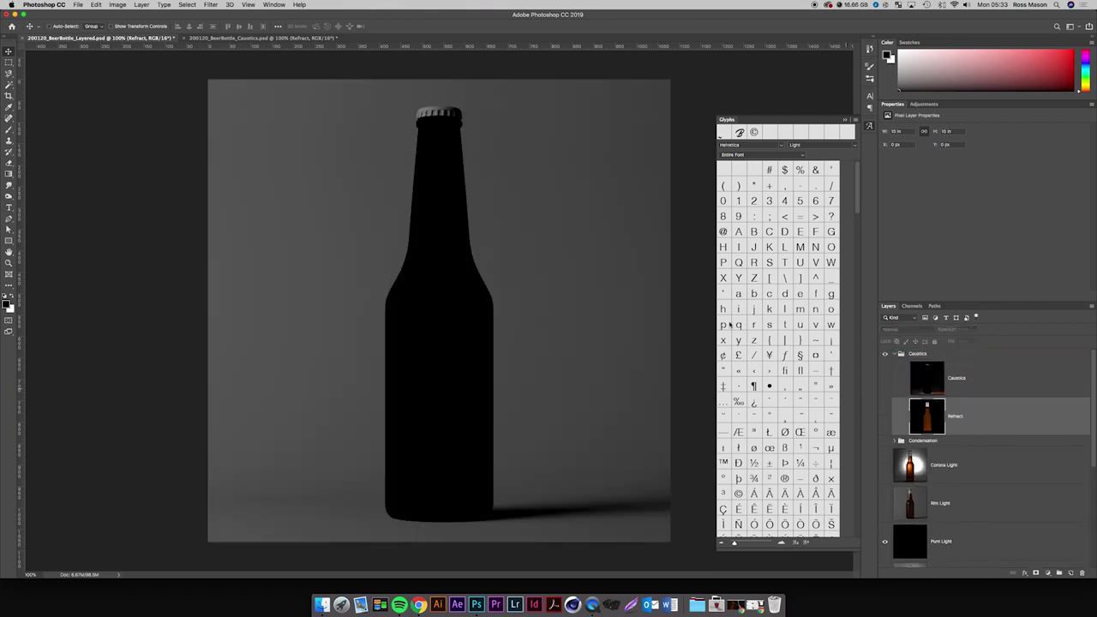
# In 200120_BeerBottle_Caustics.psd, hide the Refract layer and copy the entire Reflect layer.
pyautogui.click(299, 38)
pyautogui.scroll(-2, 885, 499)
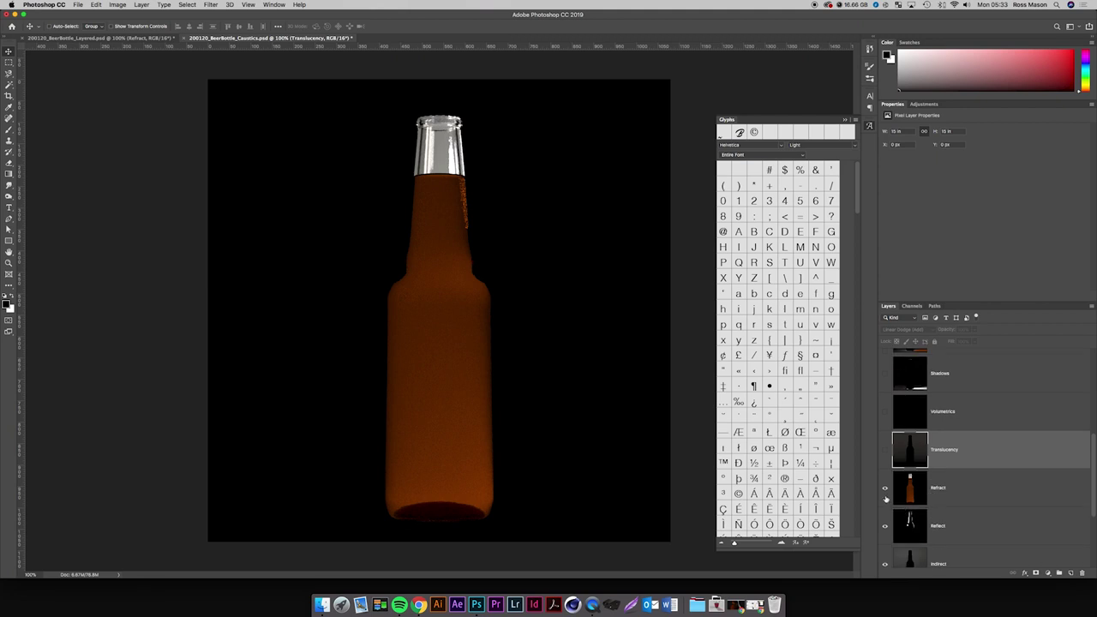
pyautogui.click(886, 488)
pyautogui.click(939, 532)
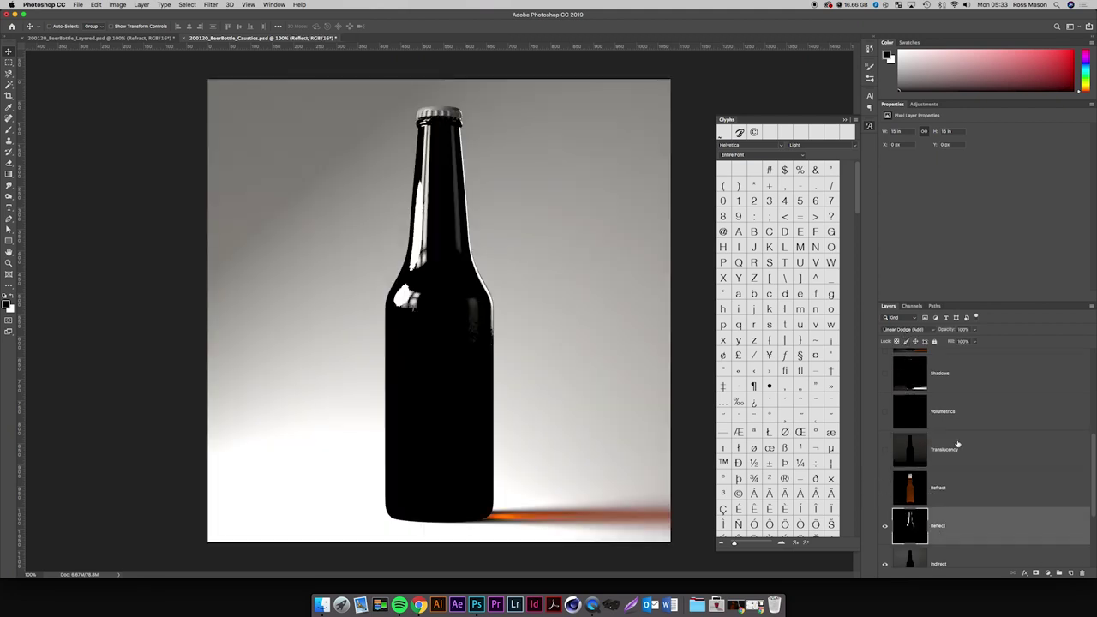
pyautogui.scroll(-3, 958, 445)
pyautogui.hotkey('ctrl', 'a')
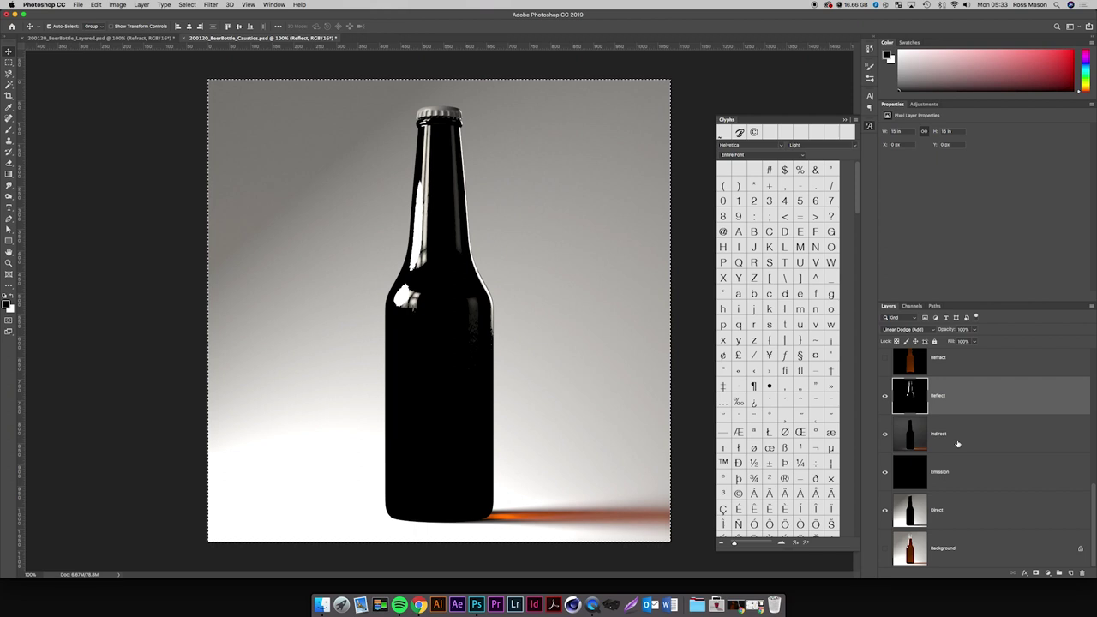
# Paste the reflection pass into a new alpha channel of 200120_BeerBottle_Layered.psd, name it Reflections, and place it directly below the existing Reflections channel.
pyautogui.click(87, 39)
pyautogui.click(912, 306)
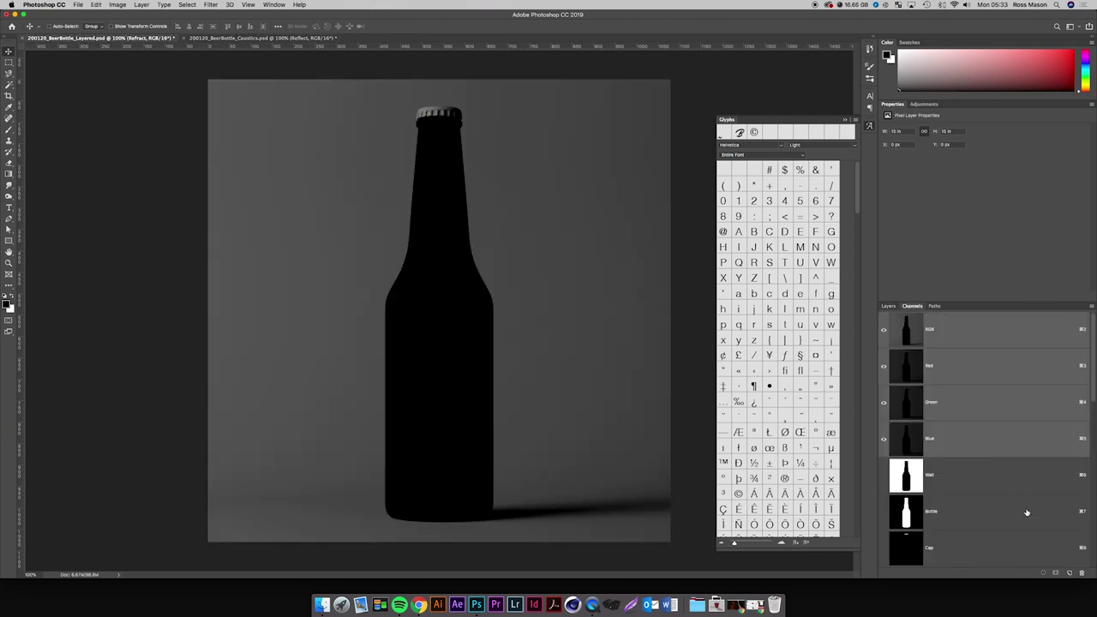
pyautogui.click(1079, 573)
pyautogui.hotkey('ctrl', 'v')
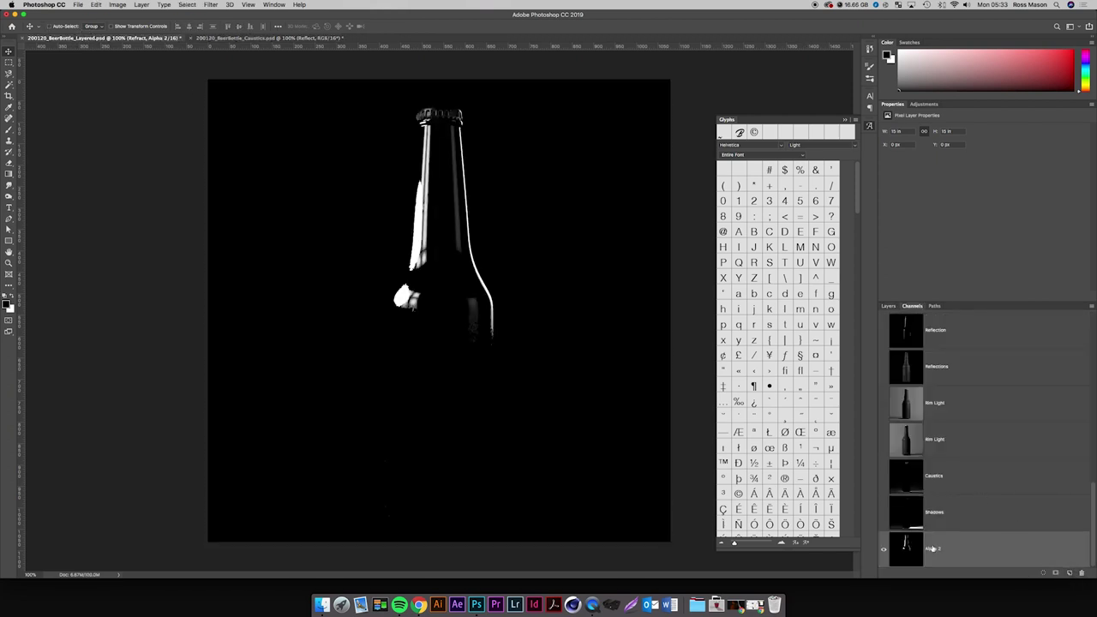
pyautogui.doubleClick(932, 549)
pyautogui.write('Reflections')
pyautogui.press('Return')
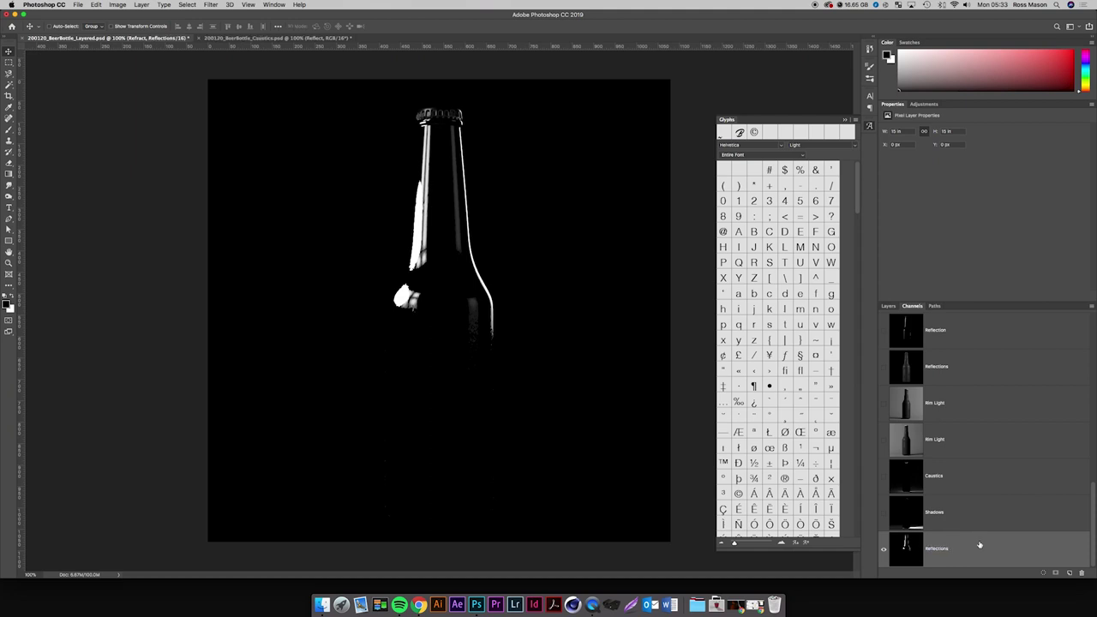
pyautogui.moveTo(980, 546); pyautogui.dragTo(980, 403)
# View the older Reflection channel in place of the new Reflections channel to compare the two.
pyautogui.scroll(3, 980, 409)
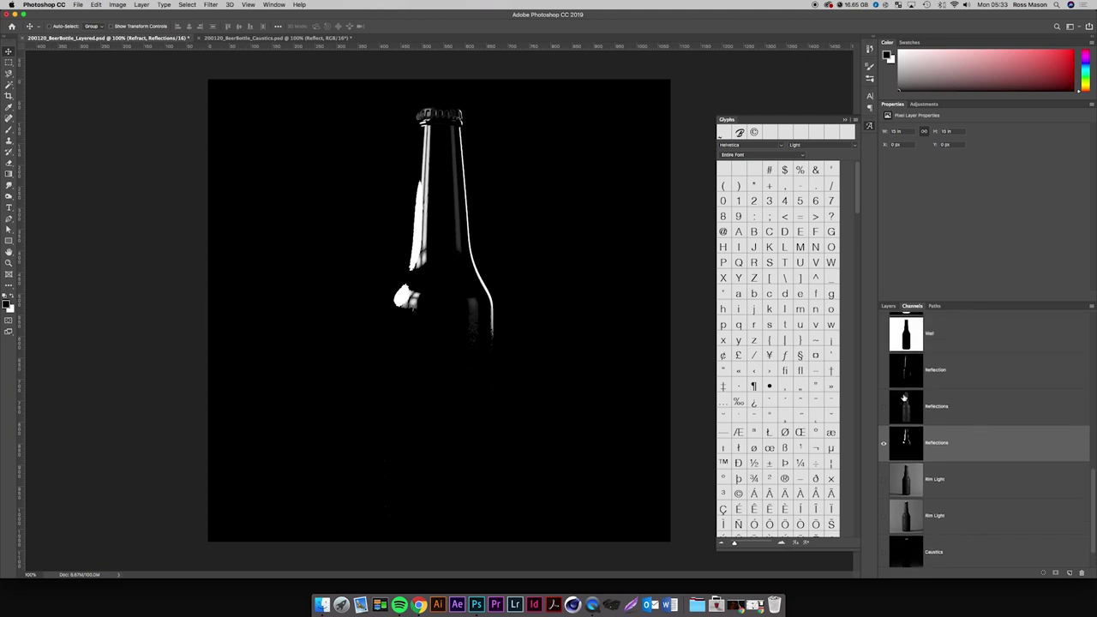
pyautogui.click(884, 373)
pyautogui.click(885, 443)
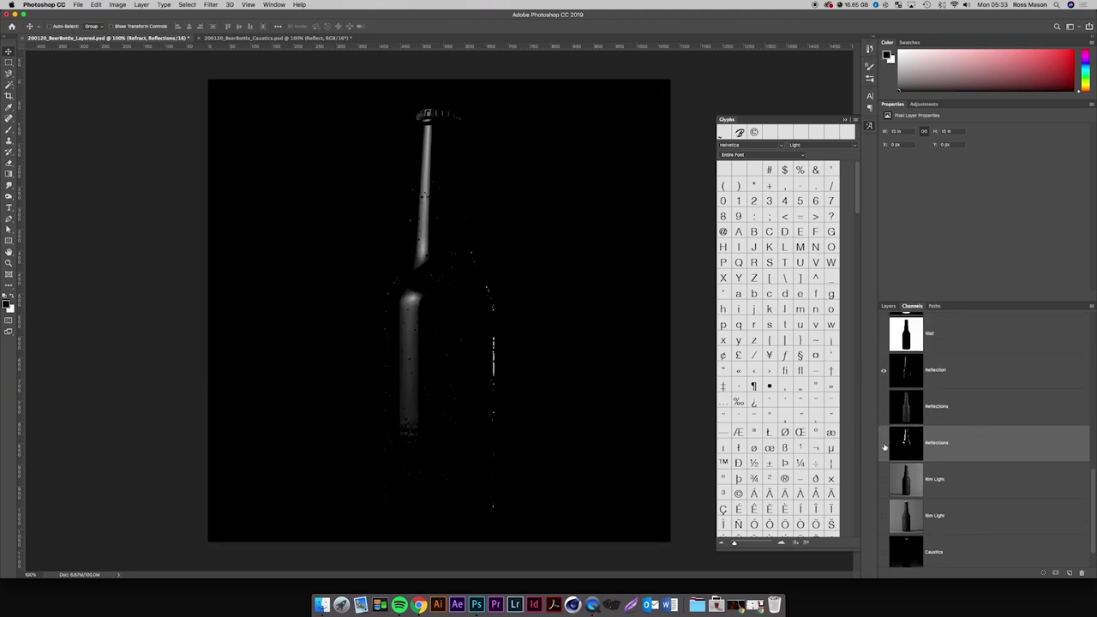
pyautogui.click(926, 393)
pyautogui.click(928, 380)
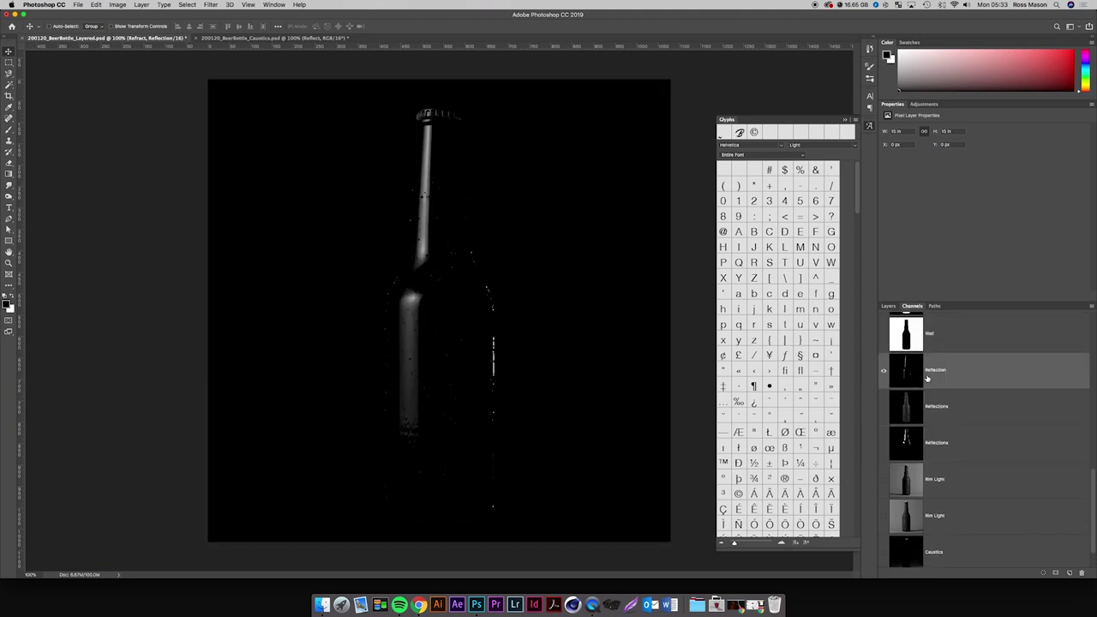
# Try to move the Reflection channel and both Reflections channels together within the channel stack, then select only Reflection.
pyautogui.scroll(2, 930, 382)
pyautogui.scroll(1, 931, 403)
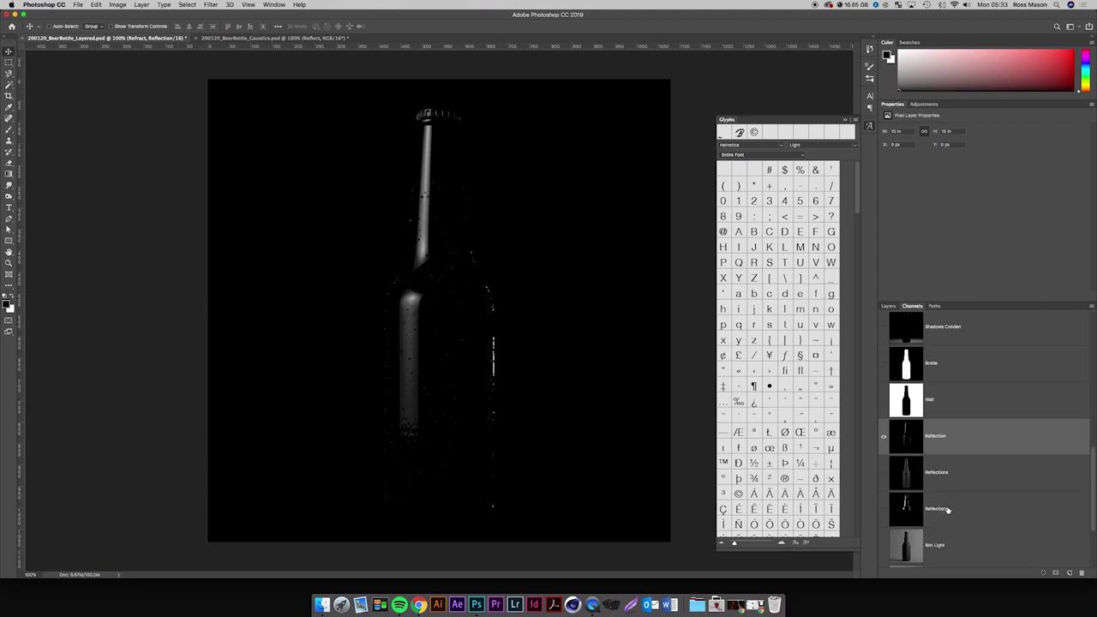
pyautogui.keyDown('shift'); pyautogui.click(947, 509); pyautogui.keyUp('shift')
pyautogui.keyDown('shift'); pyautogui.click(956, 488); pyautogui.keyUp('shift')
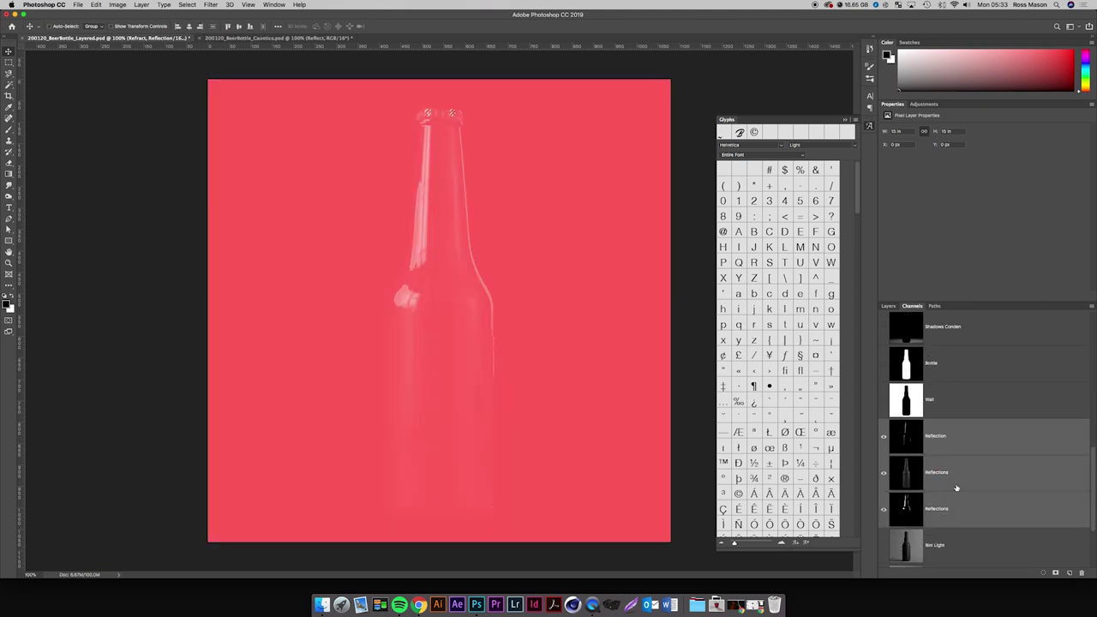
pyautogui.moveTo(950, 431)
pyautogui.mouseDown()
pyautogui.moveTo(946, 311)
pyautogui.moveTo(989, 570)
pyautogui.moveTo(967, 424)
pyautogui.mouseUp()
pyautogui.click(967, 420)
pyautogui.click(962, 440)
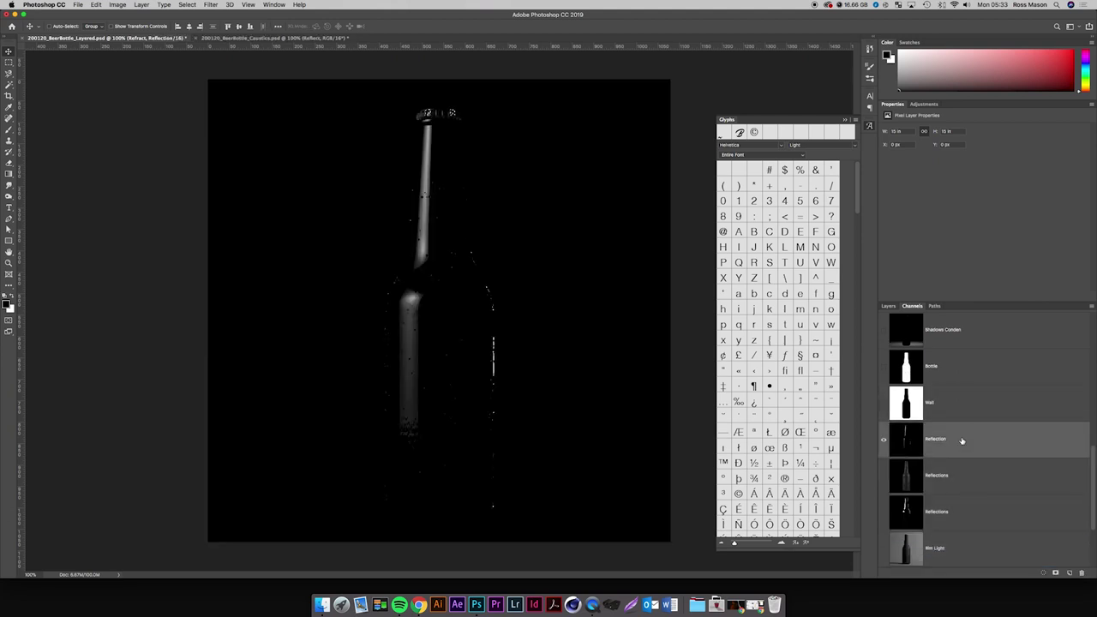
# Compare the Reflection channel with the Reflections channel below it and review the rest of the channel stack.
pyautogui.click(966, 475)
pyautogui.click(962, 440)
pyautogui.scroll(-3, 956, 501)
pyautogui.scroll(5, 956, 453)
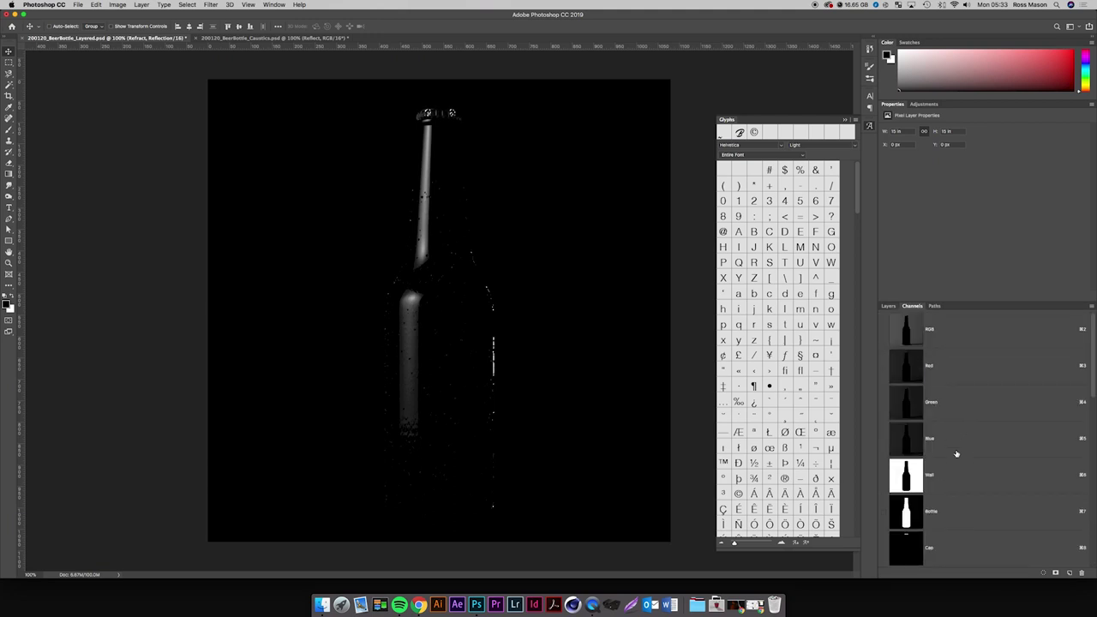
pyautogui.scroll(-5, 957, 454)
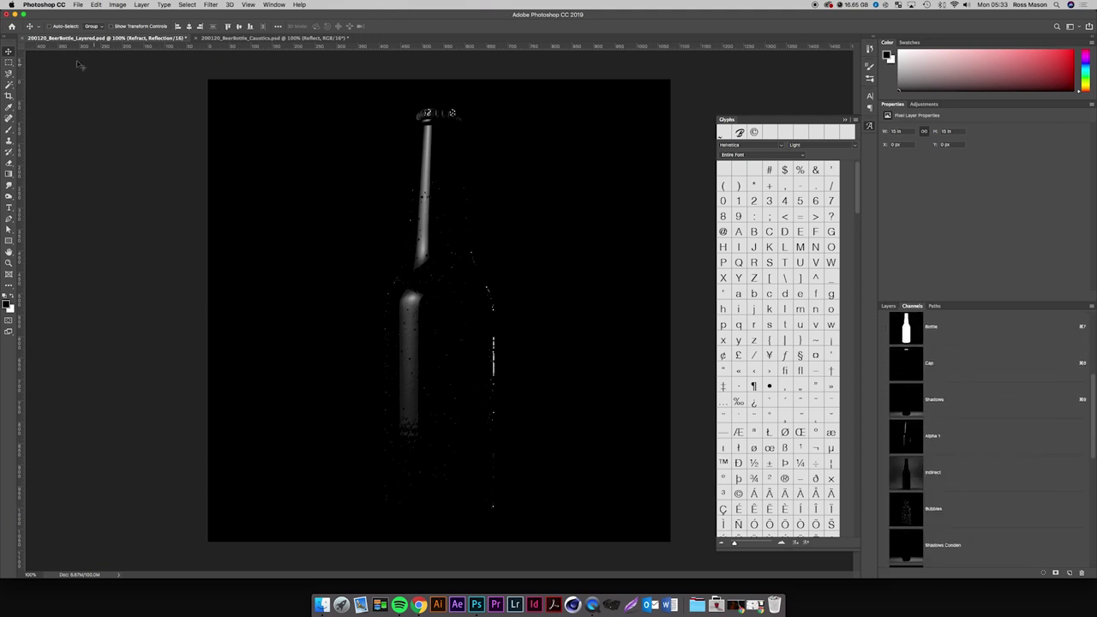
# Show the Reflect layer directly above Direct and copy its entire canvas area.
pyautogui.click(889, 306)
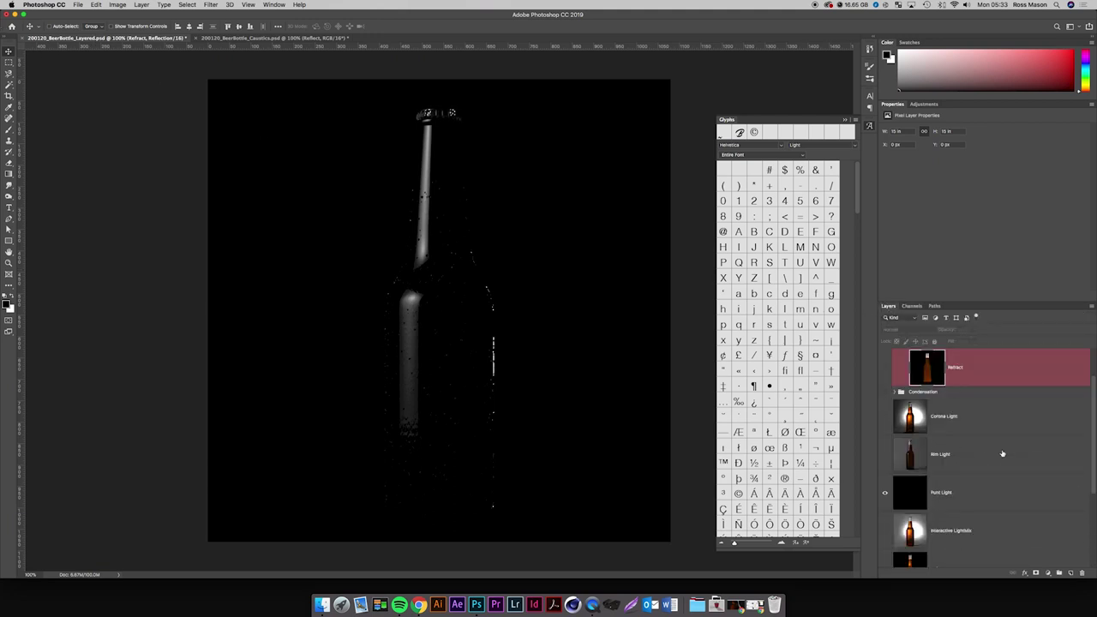
pyautogui.click(991, 397)
pyautogui.scroll(-1, 986, 430)
pyautogui.scroll(-3, 986, 431)
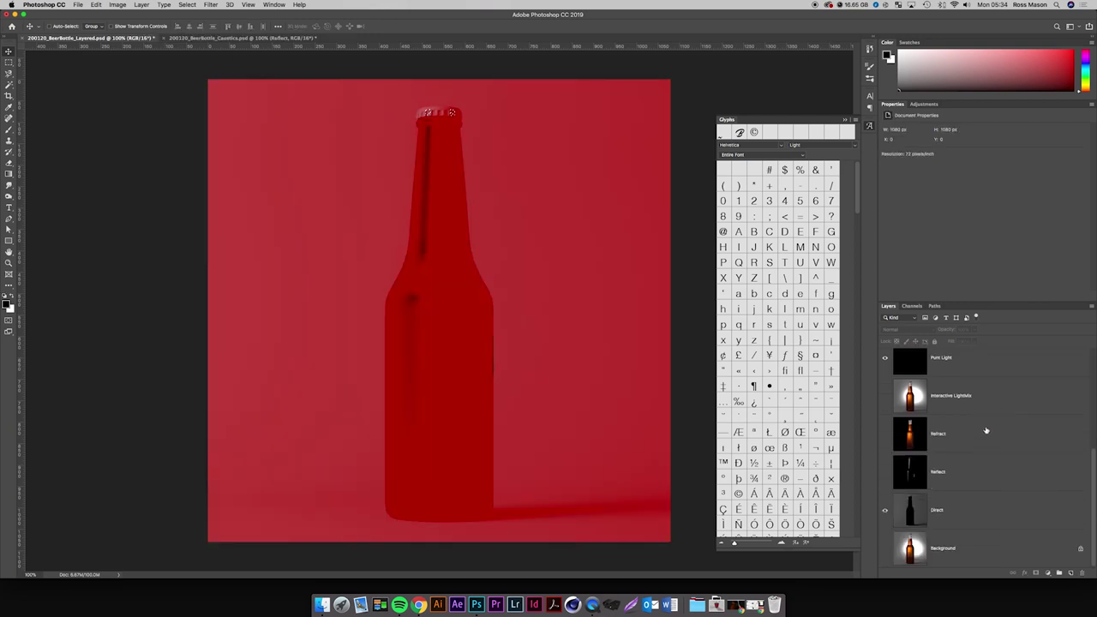
pyautogui.click(946, 467)
pyautogui.click(886, 473)
pyautogui.press('super+a')
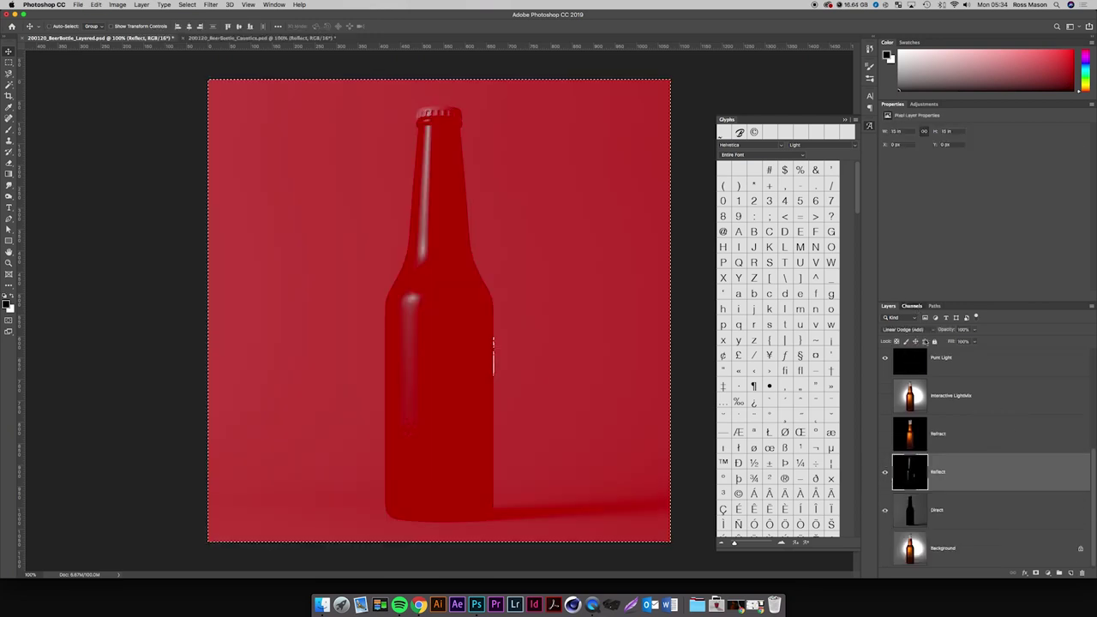
# Paste the copied reflection pass into a new alpha channel, name it Reflections, and place it directly above the Reflection channel.
pyautogui.click(912, 306)
pyautogui.click(1070, 572)
pyautogui.press('super+v')
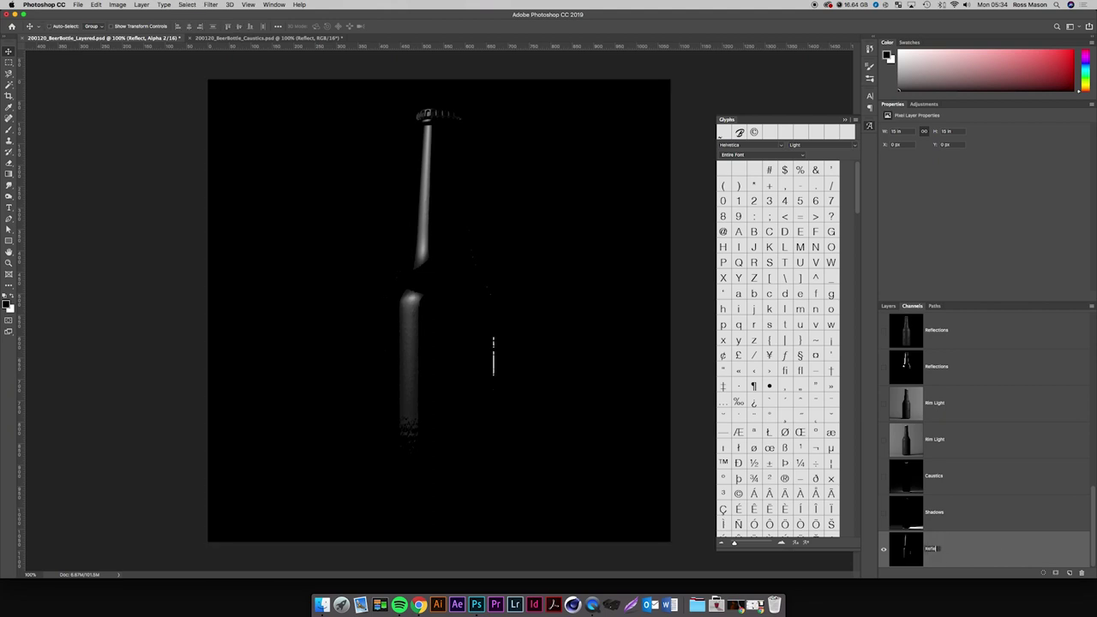
pyautogui.write('Reflections')
pyautogui.press('Return')
pyautogui.moveTo(934, 553); pyautogui.dragTo(967, 364)
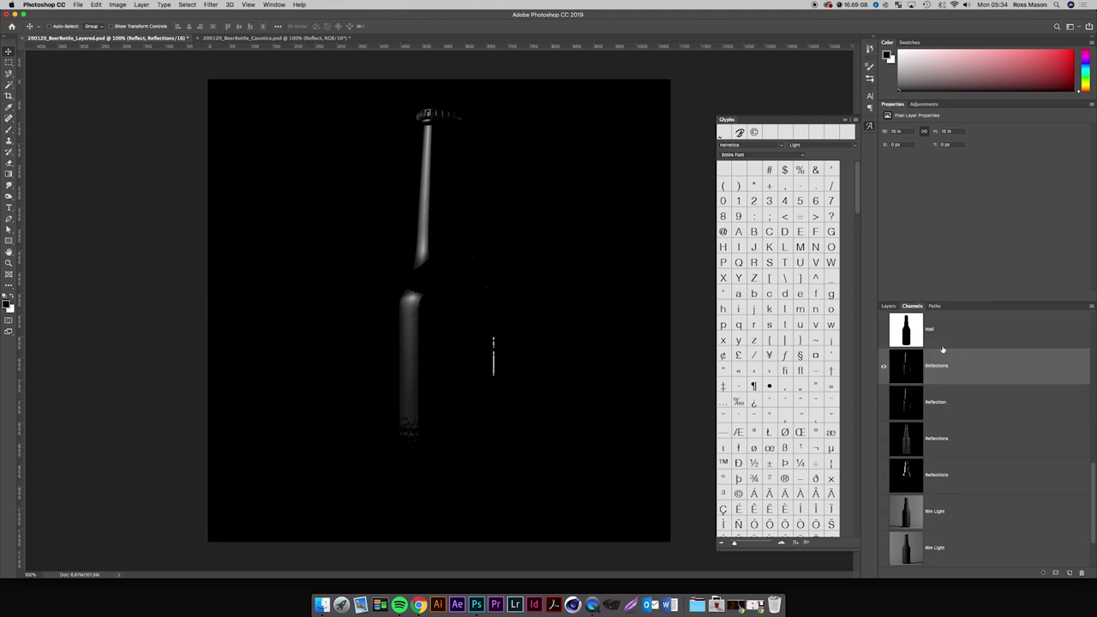
# View the Reflection, Reflections and Rim Light channels one after another to compare their passes.
pyautogui.click(947, 400)
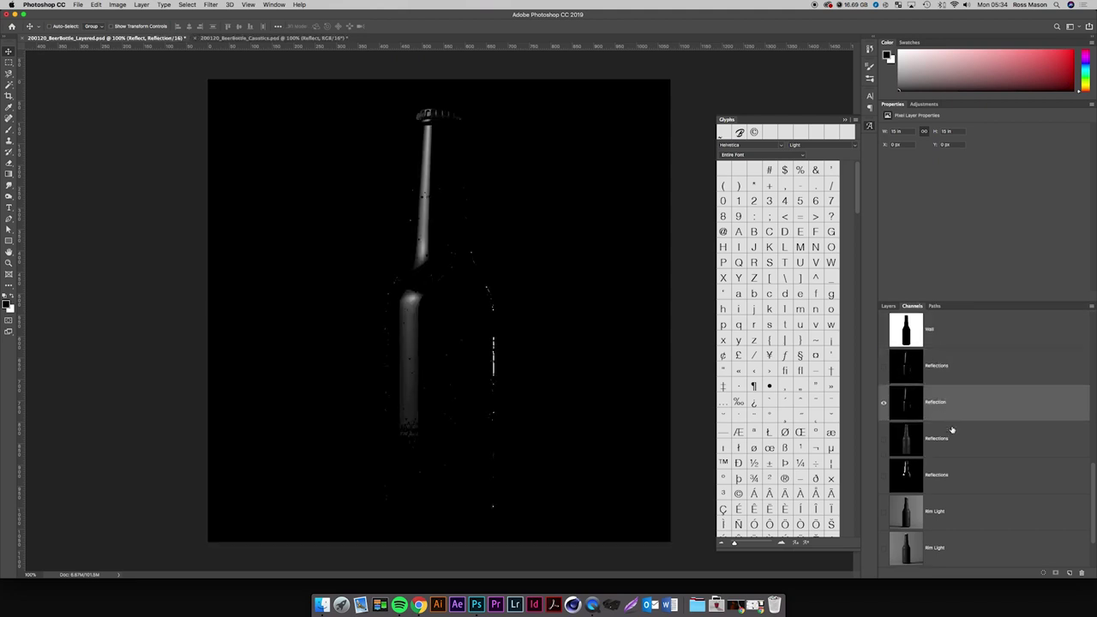
pyautogui.click(951, 438)
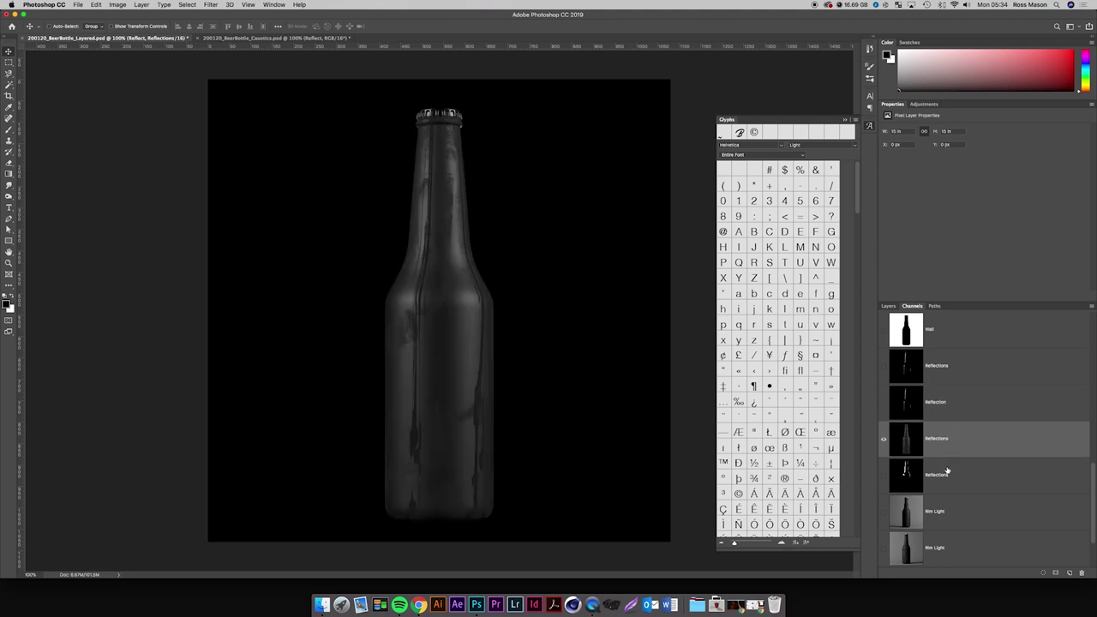
pyautogui.click(947, 472)
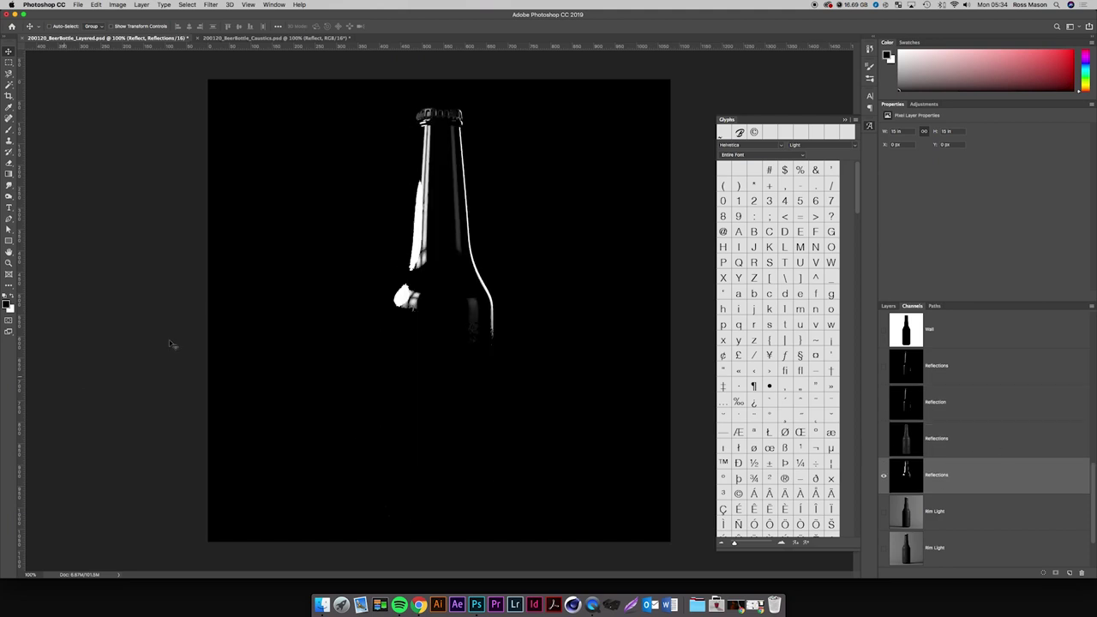
pyautogui.click(985, 409)
pyautogui.click(970, 493)
pyautogui.scroll(-2, 975, 491)
pyautogui.click(947, 444)
pyautogui.click(950, 473)
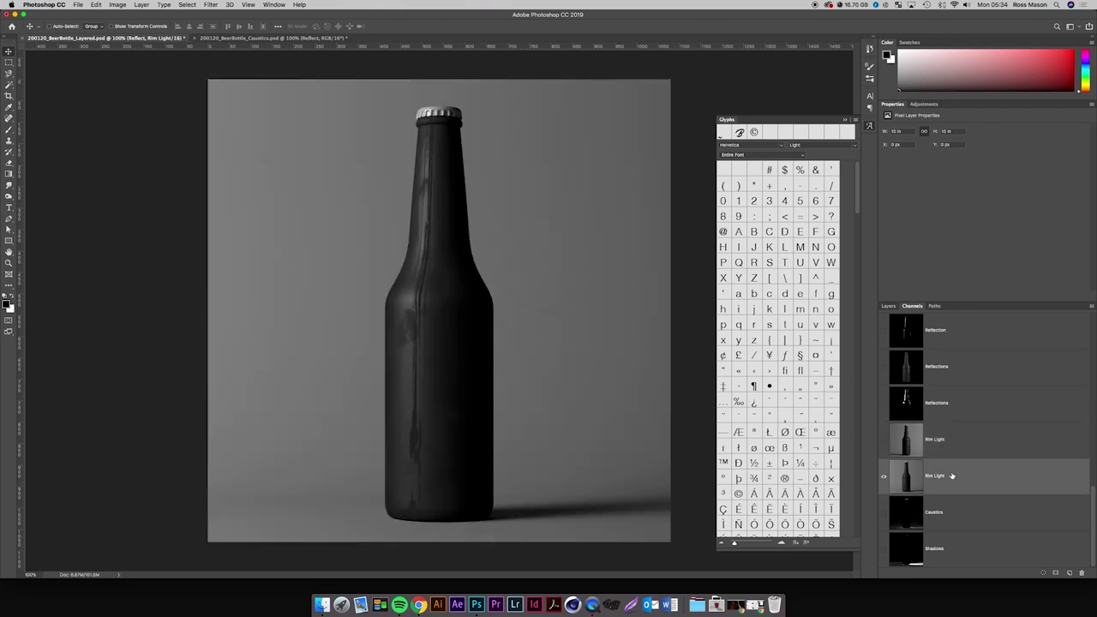
# Delete the Alpha 1 channel that duplicates the reflection pass.
pyautogui.scroll(-6, 952, 476)
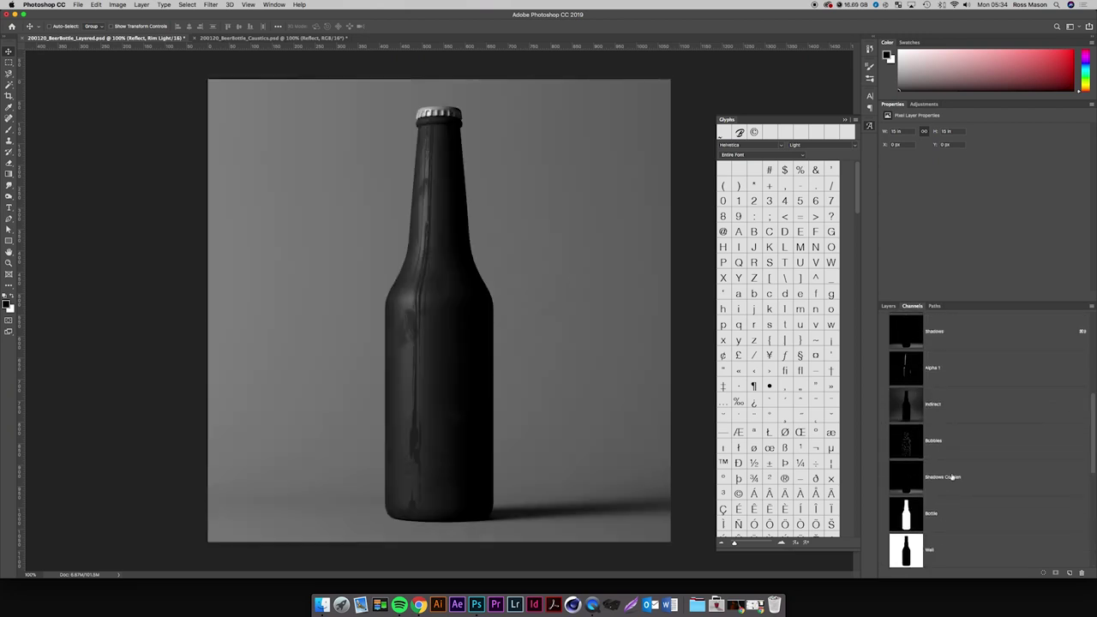
pyautogui.click(956, 375)
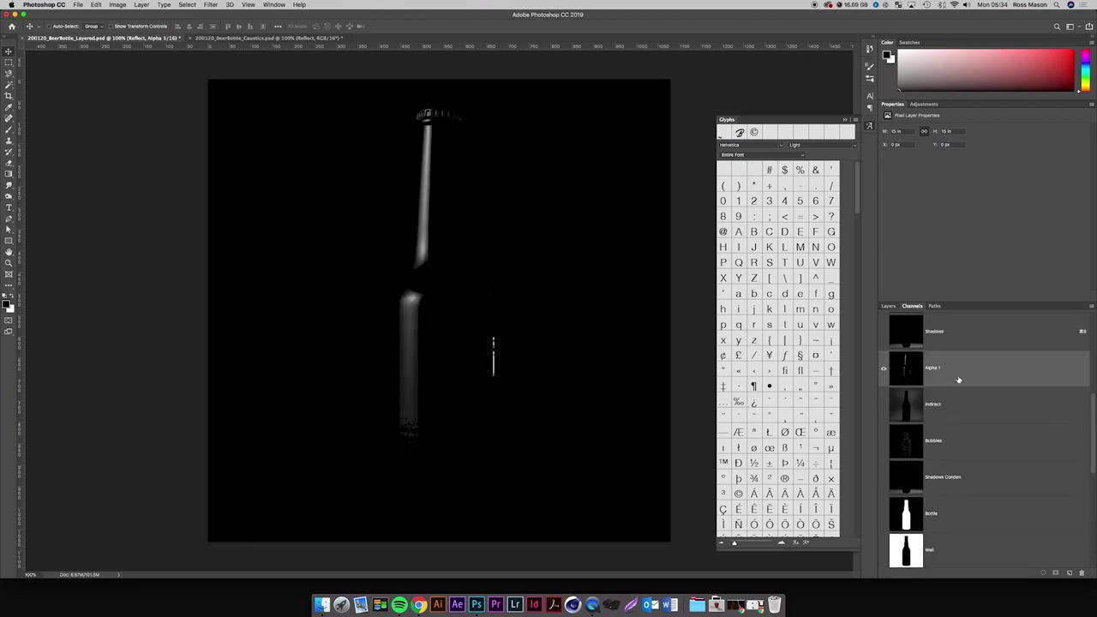
pyautogui.scroll(2, 958, 380)
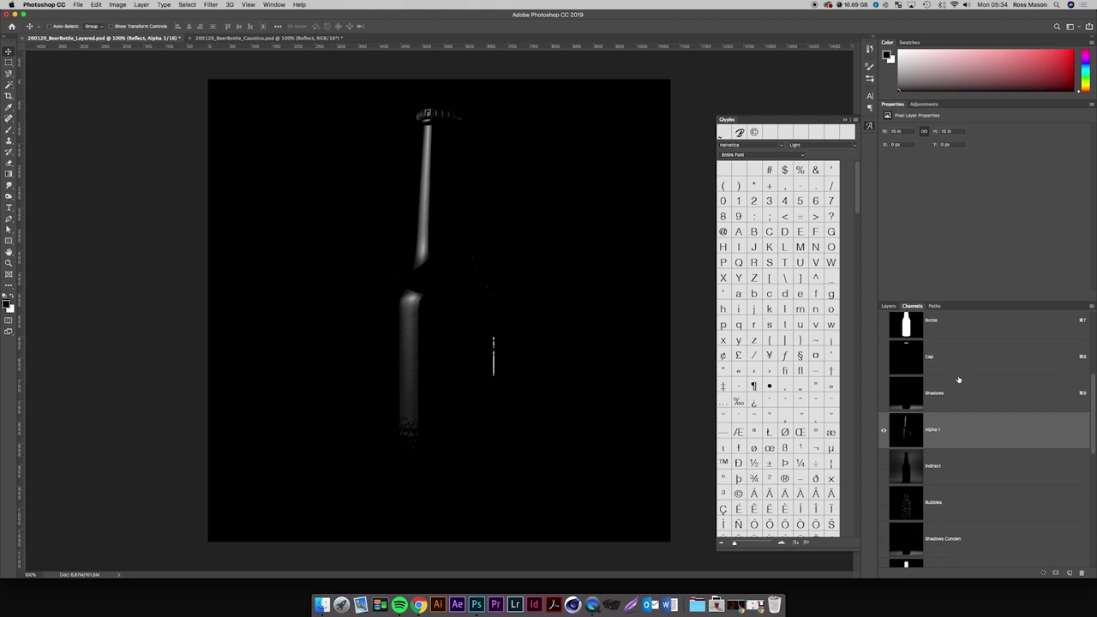
pyautogui.click(1082, 572)
pyautogui.click(612, 192)
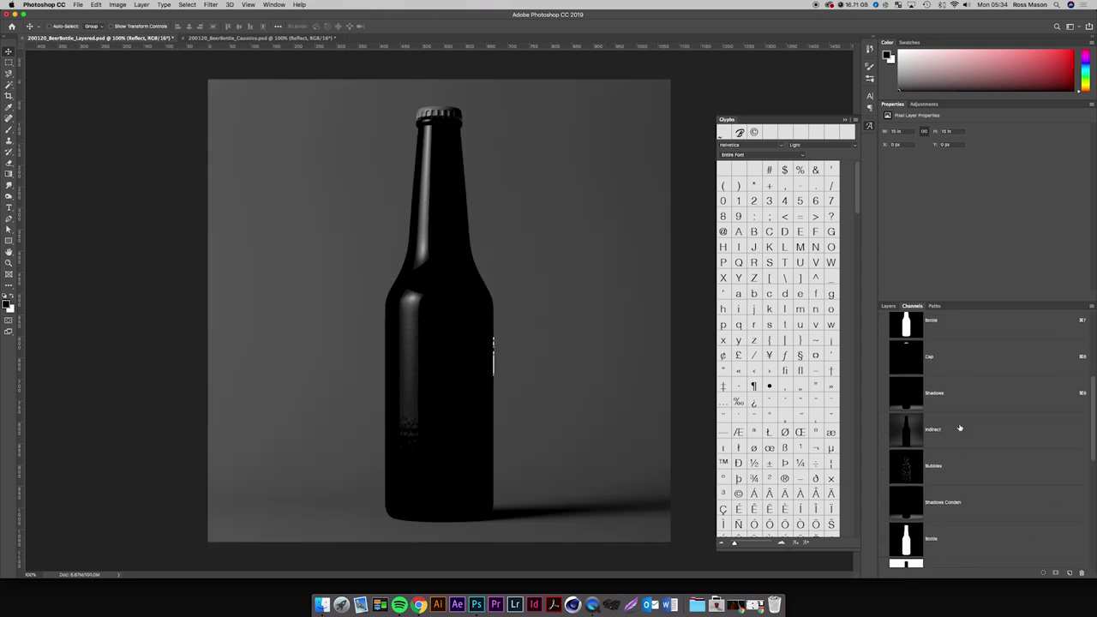
# View the Cap channel and review the order of the whole channel stack down to the last Shadows channel.
pyautogui.click(955, 407)
pyautogui.click(959, 374)
pyautogui.scroll(-5, 958, 374)
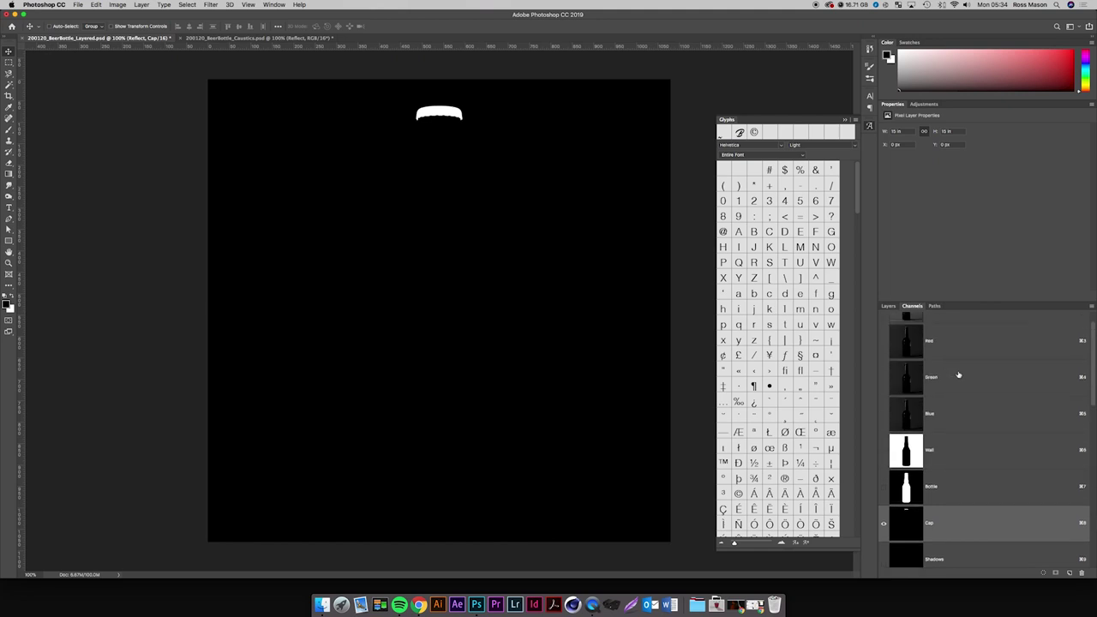
pyautogui.scroll(3, 958, 374)
pyautogui.scroll(-5, 959, 375)
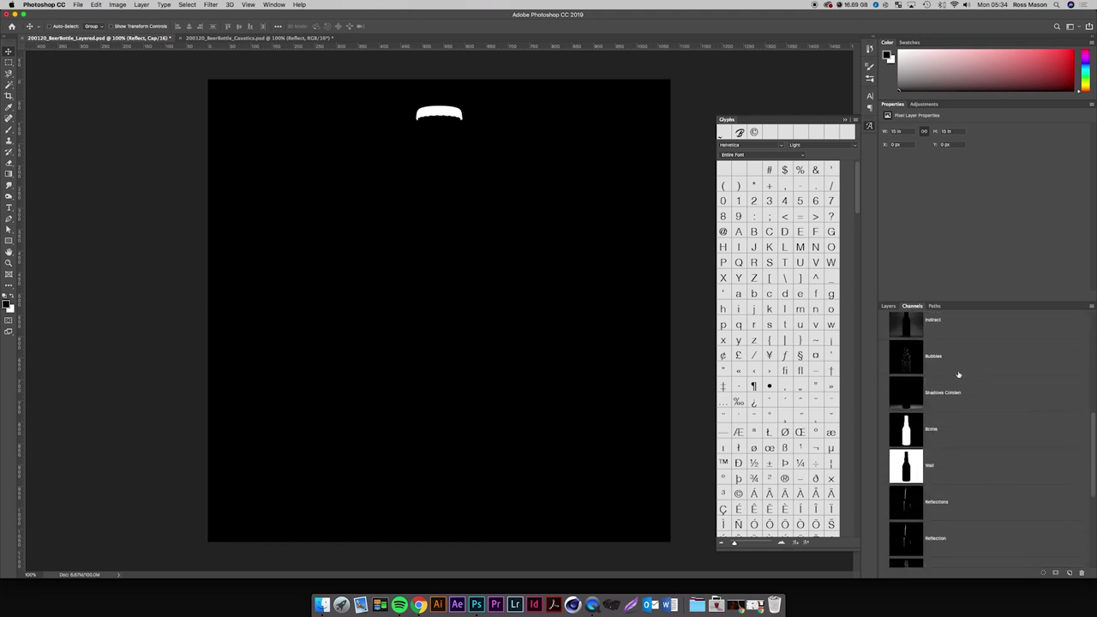
pyautogui.scroll(-2, 958, 398)
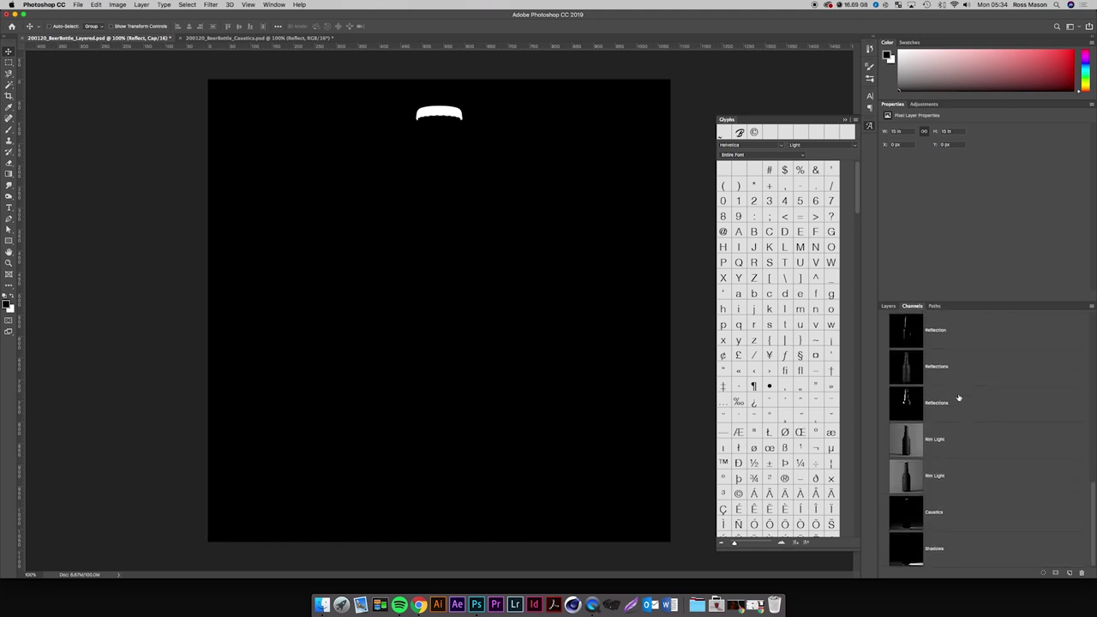
# Gather Shadows Conden and the bottommost Shadows channel directly below the Shadows channel under Cap.
pyautogui.scroll(6, 957, 471)
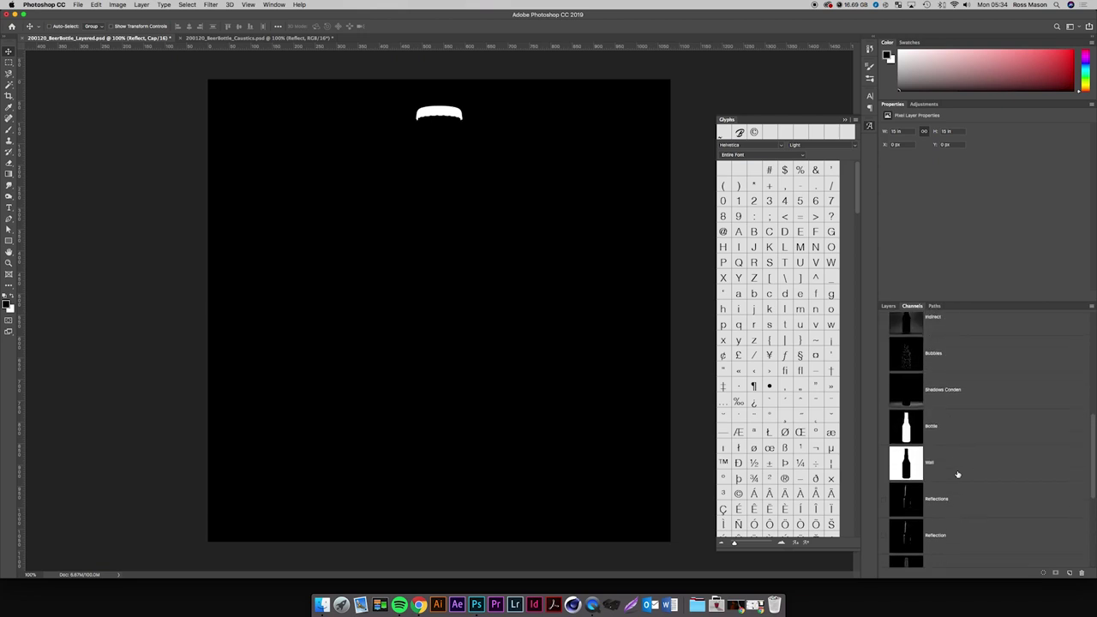
pyautogui.scroll(2, 958, 474)
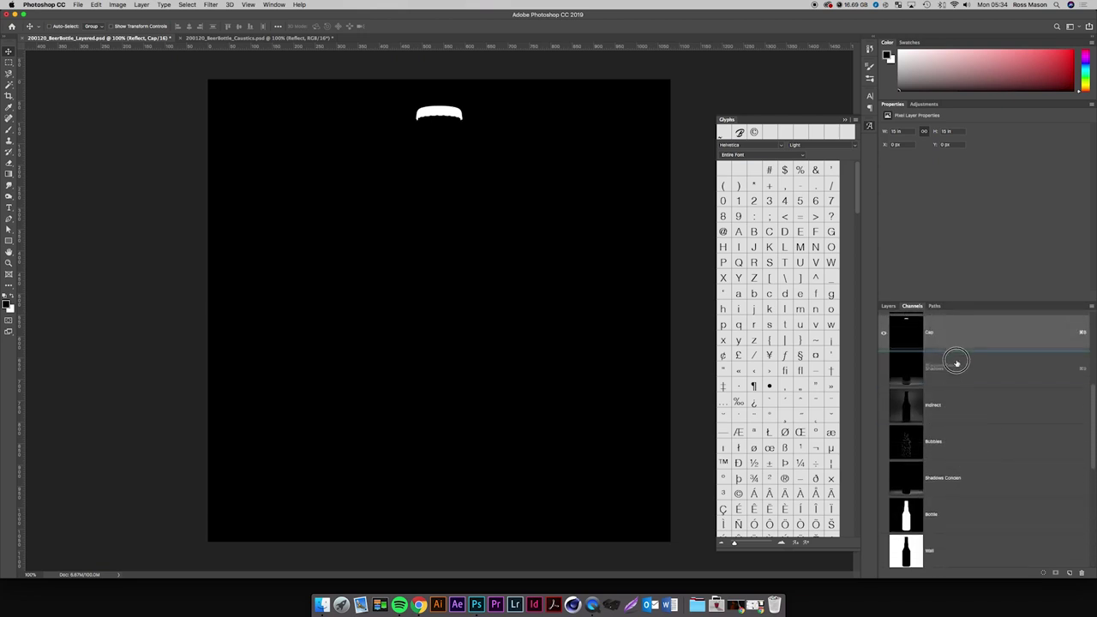
pyautogui.scroll(-8, 967, 420)
pyautogui.moveTo(949, 550); pyautogui.dragTo(972, 385)
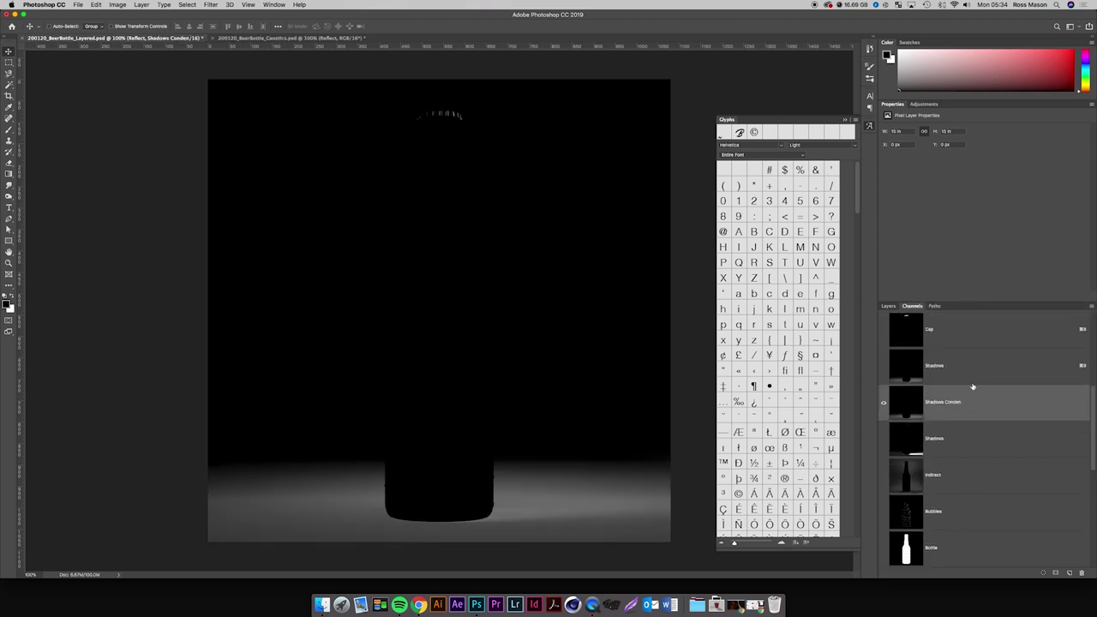
# Select the three shadow channels together and move the caustic Shadows channel directly below the lower Wall channel.
pyautogui.keyDown('shift'); pyautogui.click(952, 438); pyautogui.keyUp('shift')
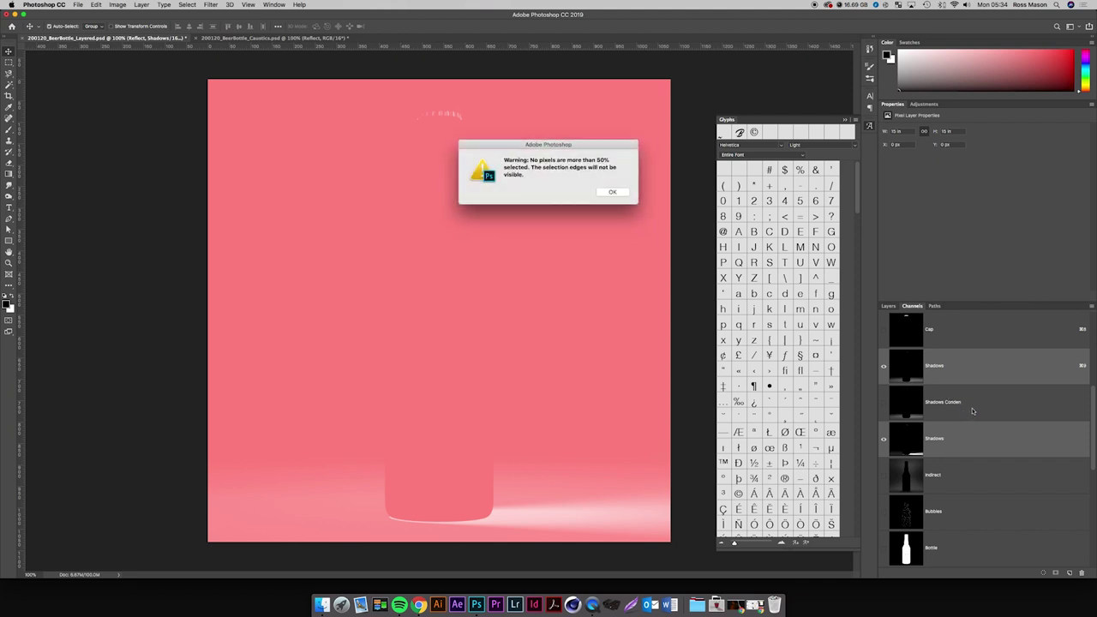
pyautogui.press('Return')
pyautogui.keyDown('shift'); pyautogui.click(972, 411); pyautogui.keyUp('shift')
pyautogui.scroll(-3, 956, 459)
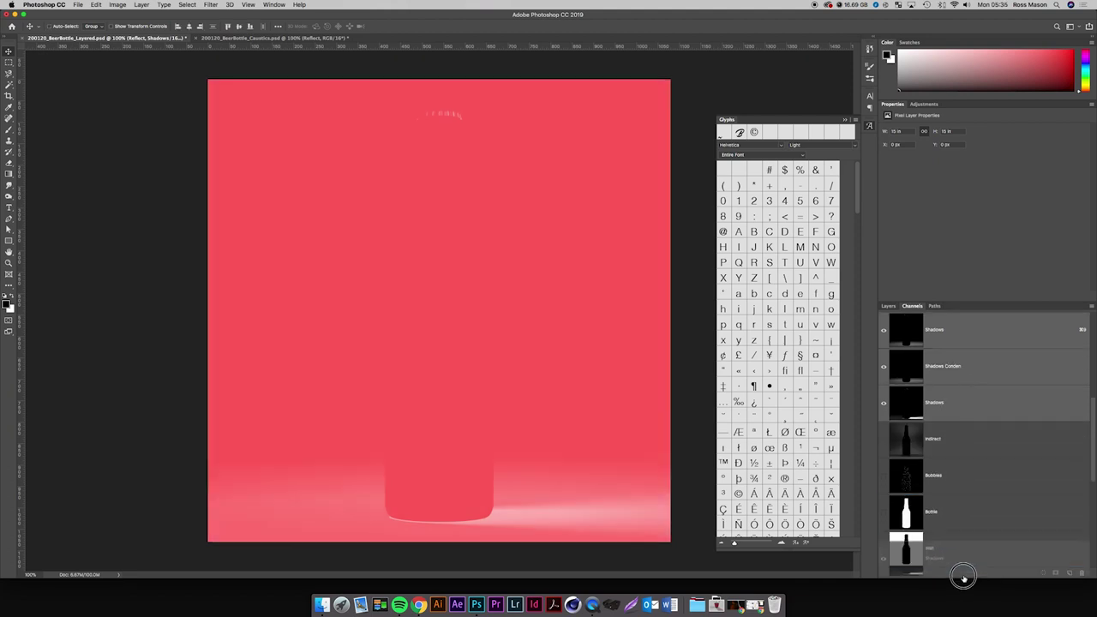
pyautogui.moveTo(965, 563); pyautogui.dragTo(962, 463)
pyautogui.scroll(3, 945, 402)
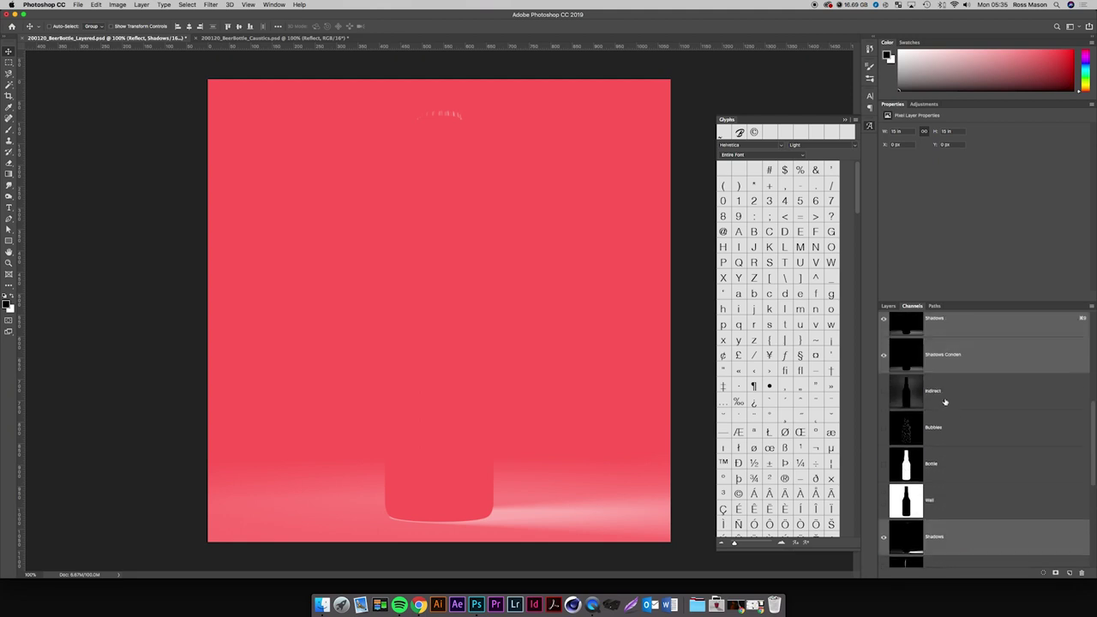
# Move Shadows Conden below the caustic Shadows channel, and place the remaining Shadows channel directly below the lower Wall channel.
pyautogui.click(941, 392)
pyautogui.click(956, 348)
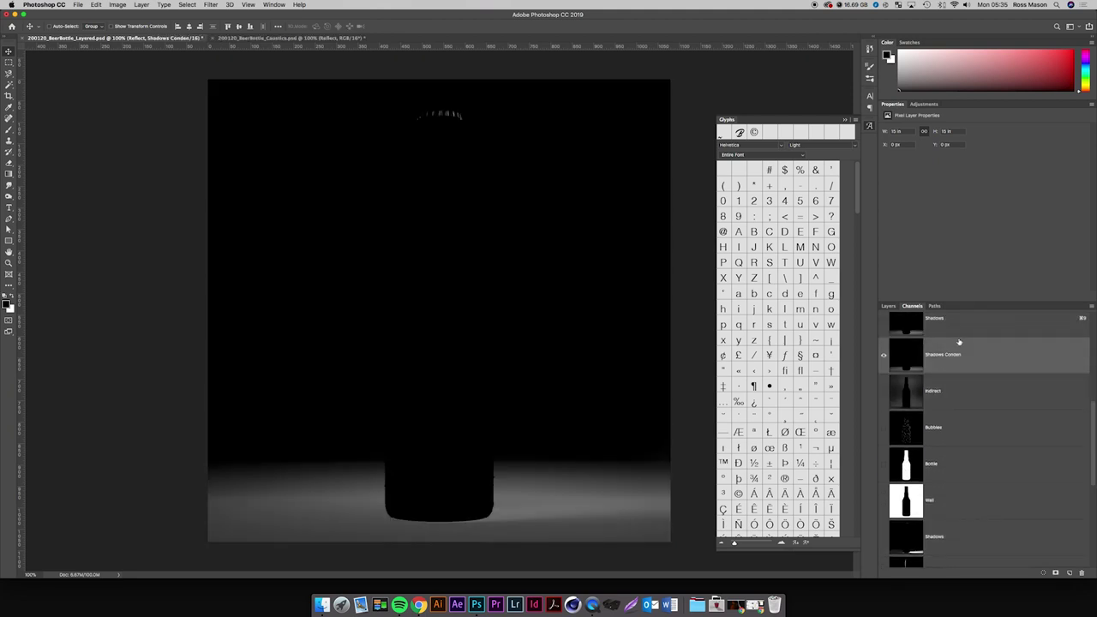
pyautogui.keyDown('shift'); pyautogui.click(963, 334); pyautogui.keyUp('shift')
pyautogui.moveTo(954, 365); pyautogui.dragTo(960, 545)
pyautogui.click(967, 468)
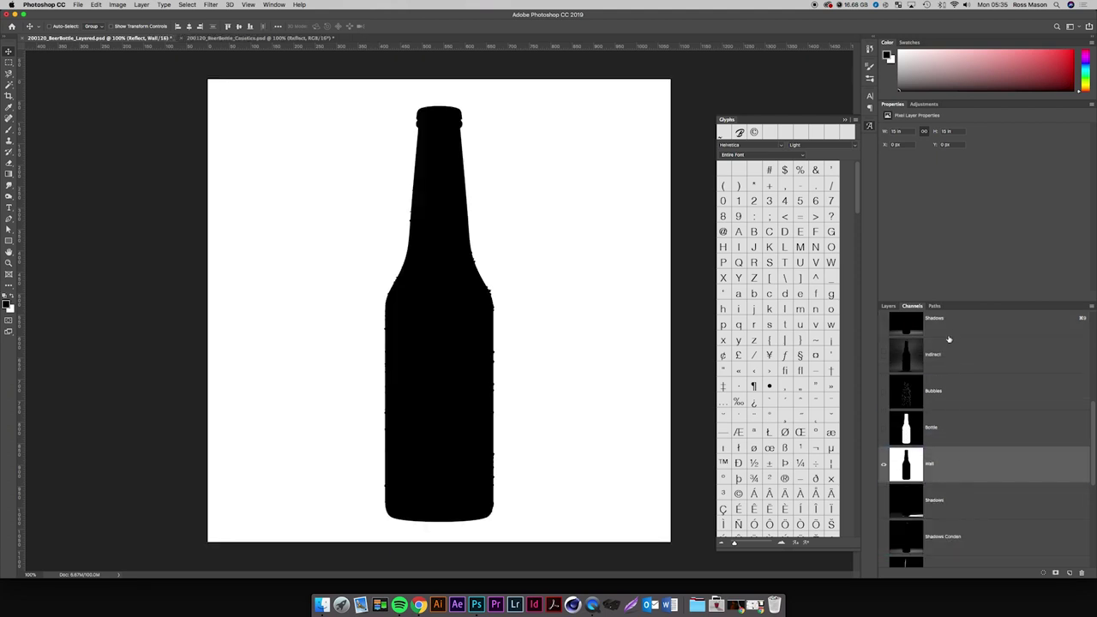
pyautogui.moveTo(949, 340); pyautogui.dragTo(952, 467)
pyautogui.click(955, 469)
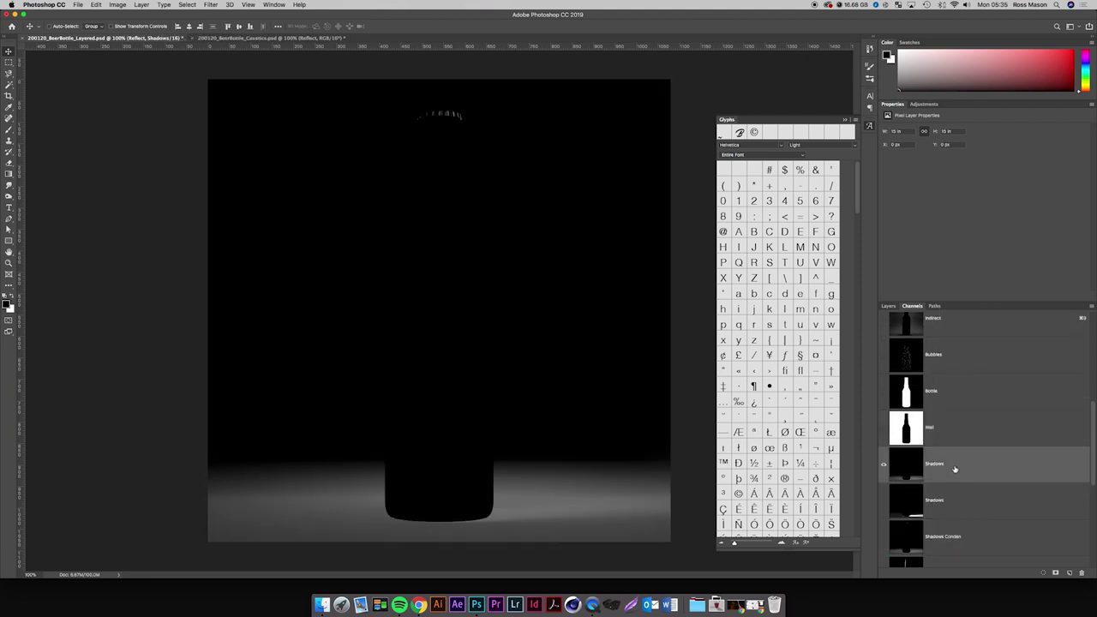
# Rename the caustic Shadows channel as Shadow Caustics and place it directly below Shadows Conden.
pyautogui.click(952, 511)
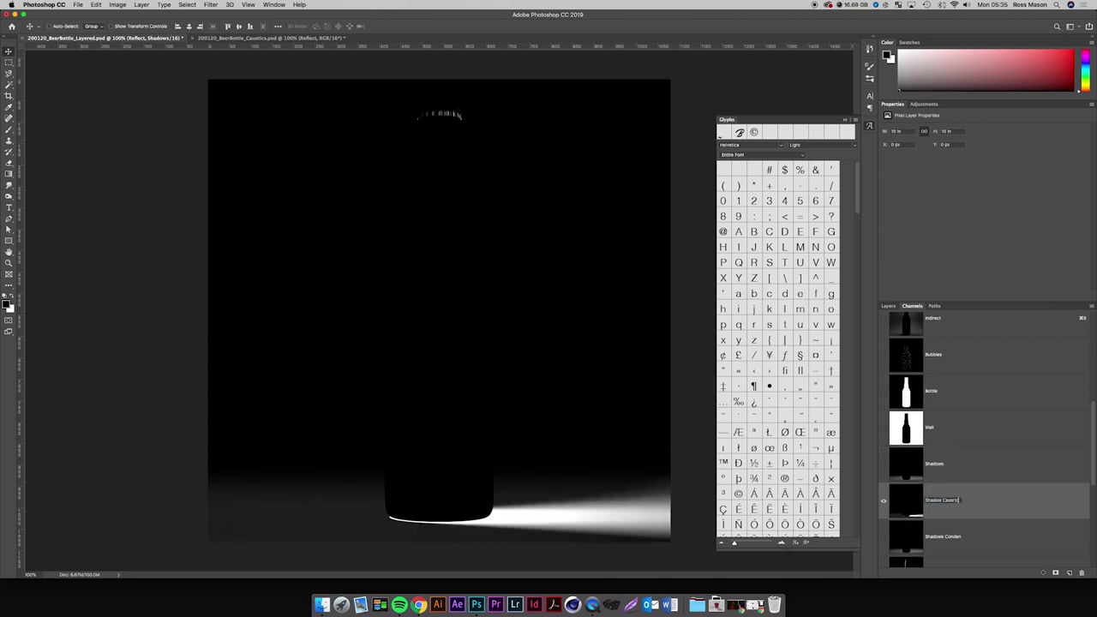
pyautogui.press('Return')
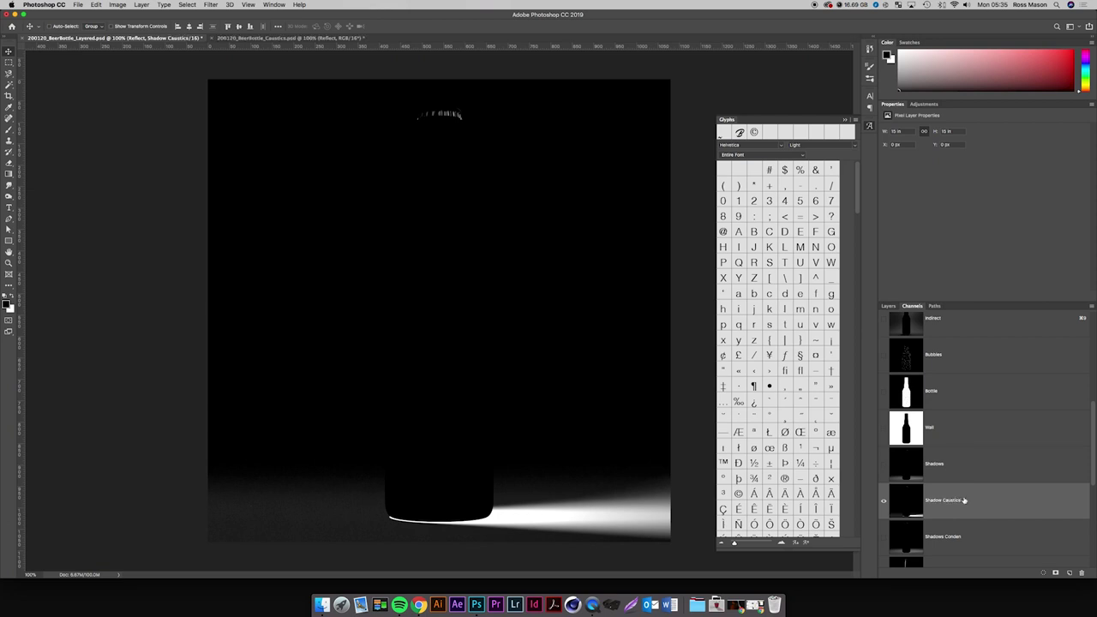
pyautogui.moveTo(964, 500); pyautogui.dragTo(956, 553)
# View the Shadows, Shadows Conden and Shadow Caustics channels in turn to check the shadow group.
pyautogui.click(950, 500)
pyautogui.click(949, 479)
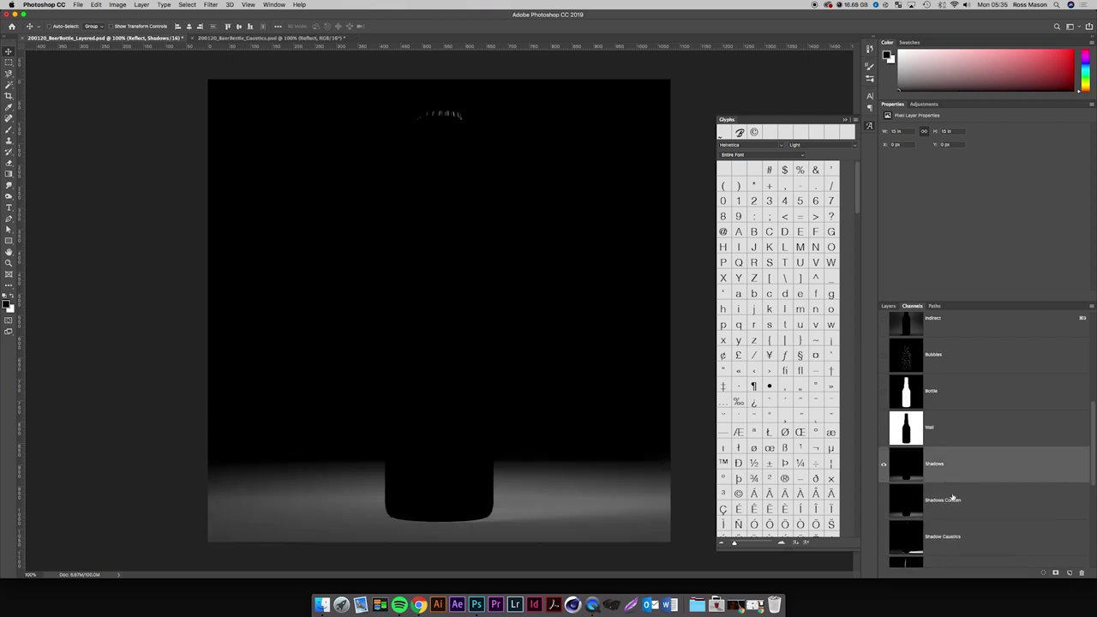
pyautogui.scroll(-3, 953, 498)
pyautogui.click(943, 389)
pyautogui.click(951, 421)
pyautogui.click(952, 422)
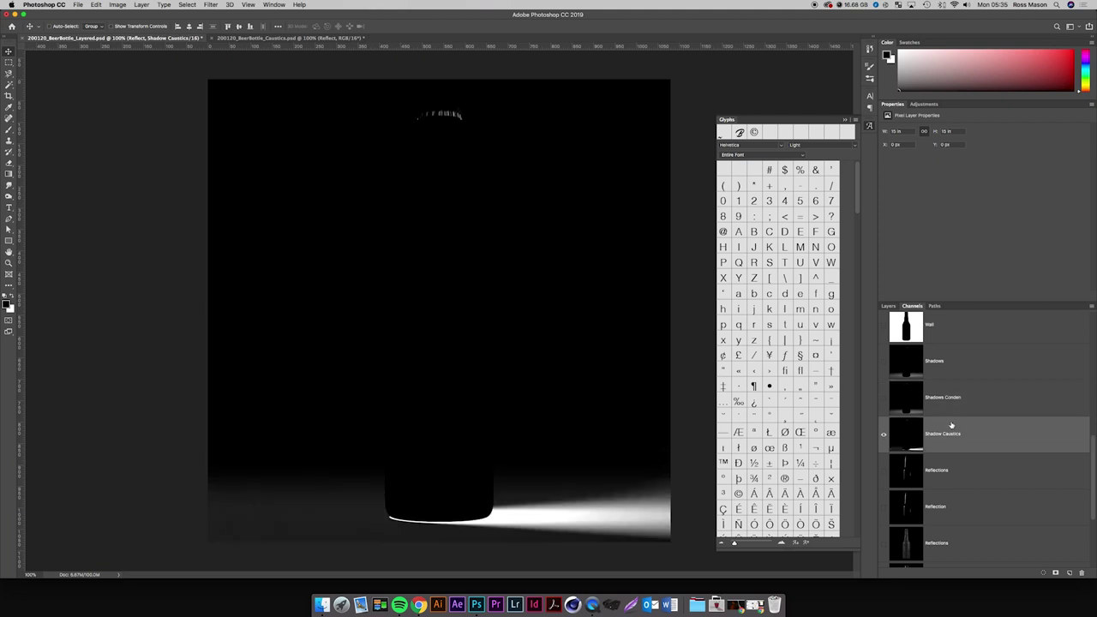
# Place the Caustics channel directly below Shadow Caustics and save 200120_BeerBottle_Layered.psd.
pyautogui.scroll(-5, 950, 419)
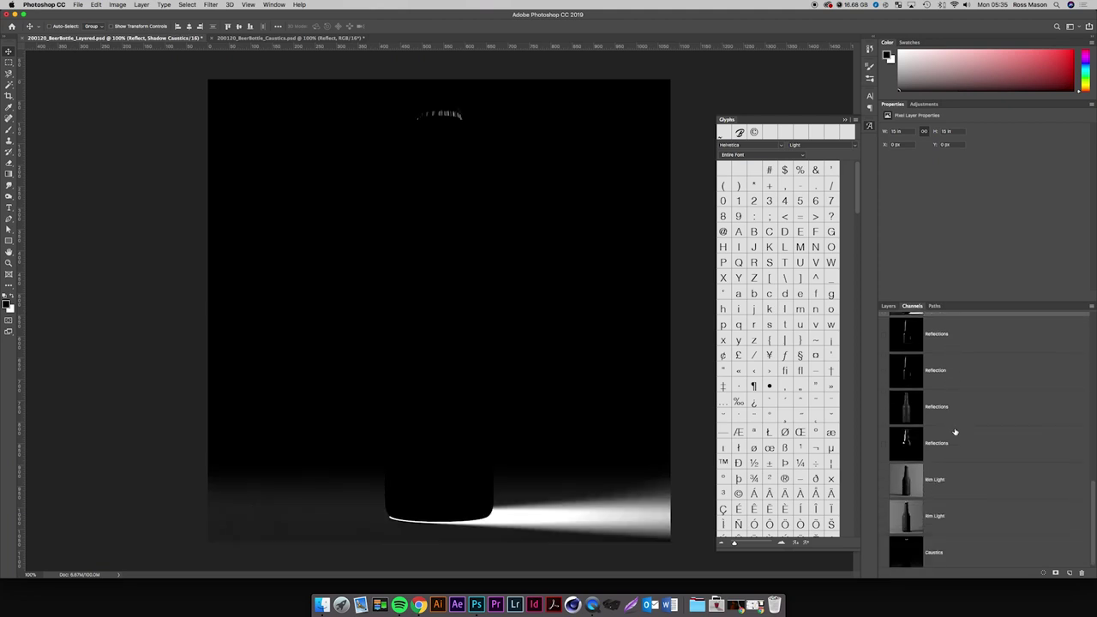
pyautogui.scroll(-1, 956, 434)
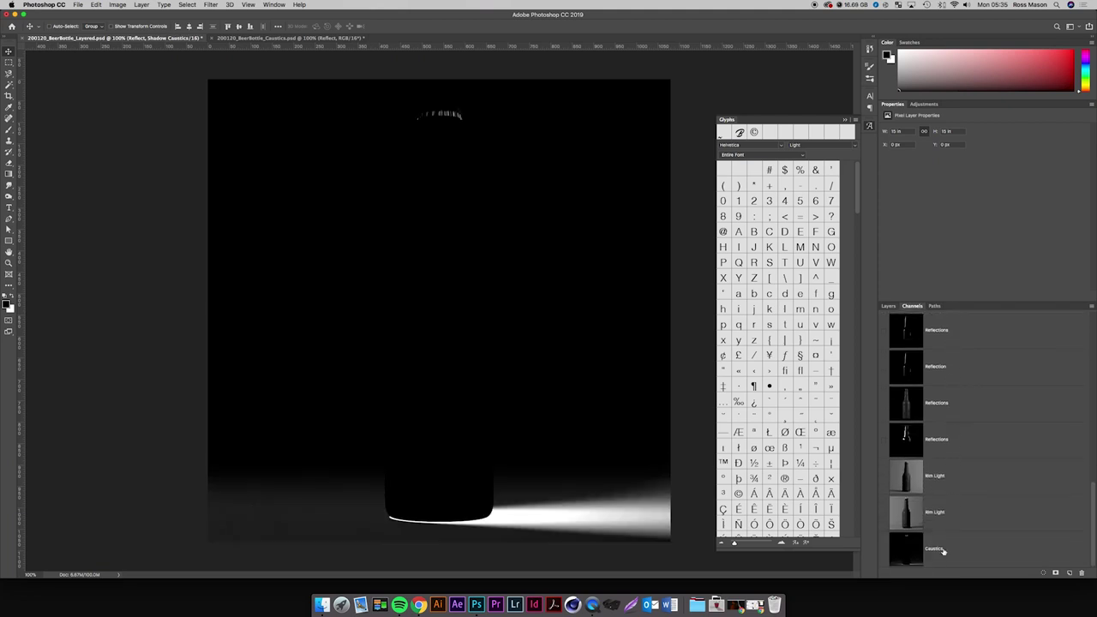
pyautogui.moveTo(976, 551); pyautogui.dragTo(973, 354)
pyautogui.scroll(-1, 973, 445)
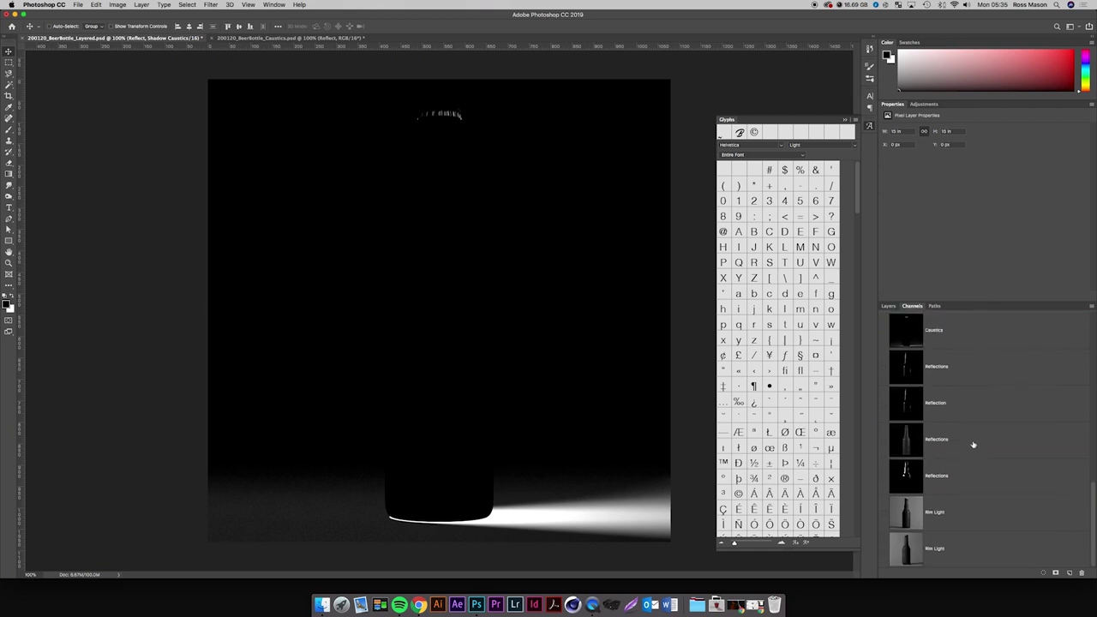
pyautogui.scroll(10, 973, 445)
pyautogui.scroll(2, 973, 444)
pyautogui.press('super+s')
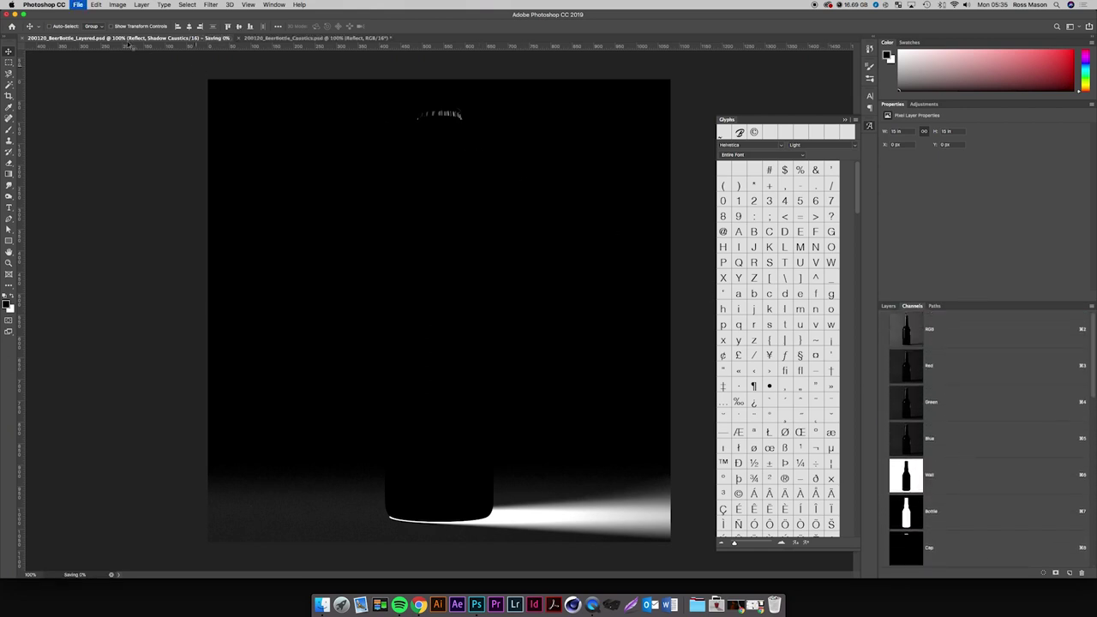
# Switch to the 200120_BeerBottle_Caustics.psd document and cancel closing it.
pyautogui.click(273, 39)
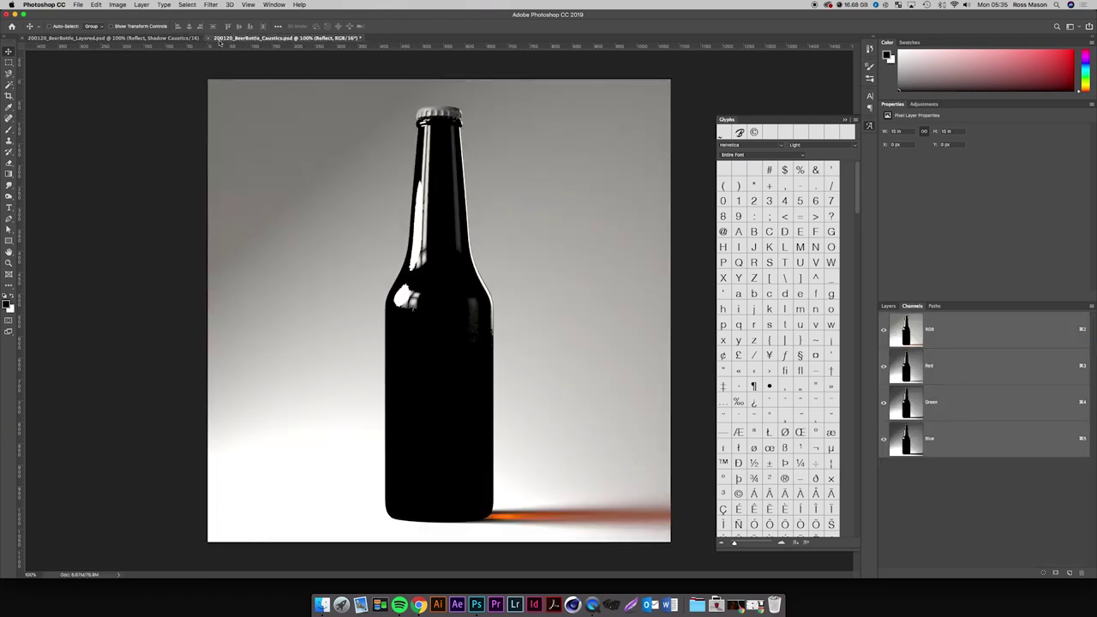
pyautogui.click(216, 38)
pyautogui.click(529, 192)
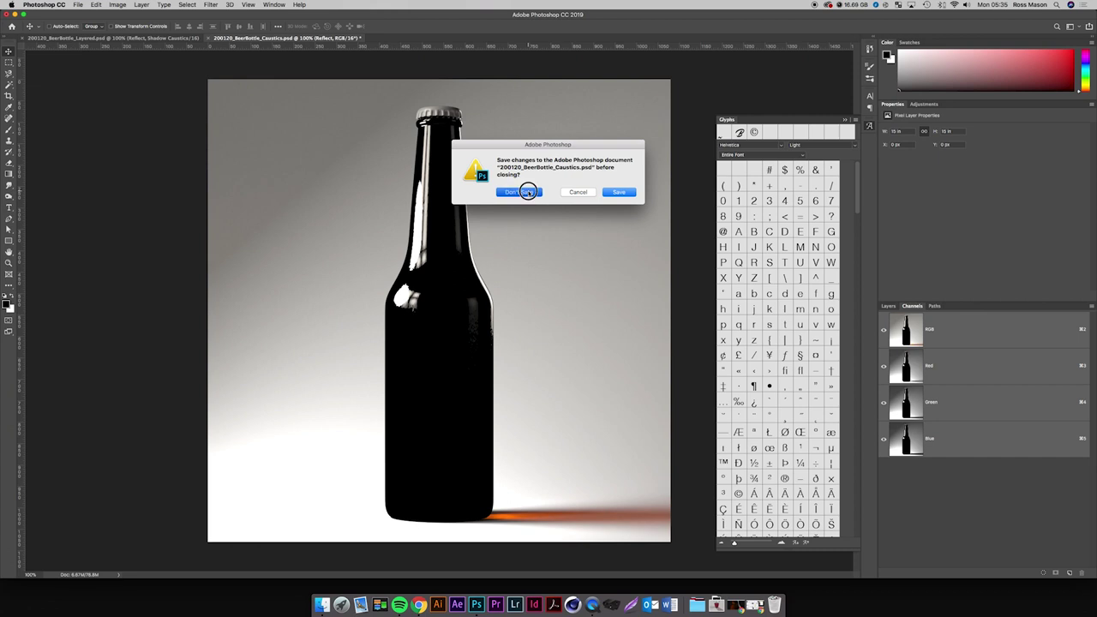
pyautogui.click(579, 192)
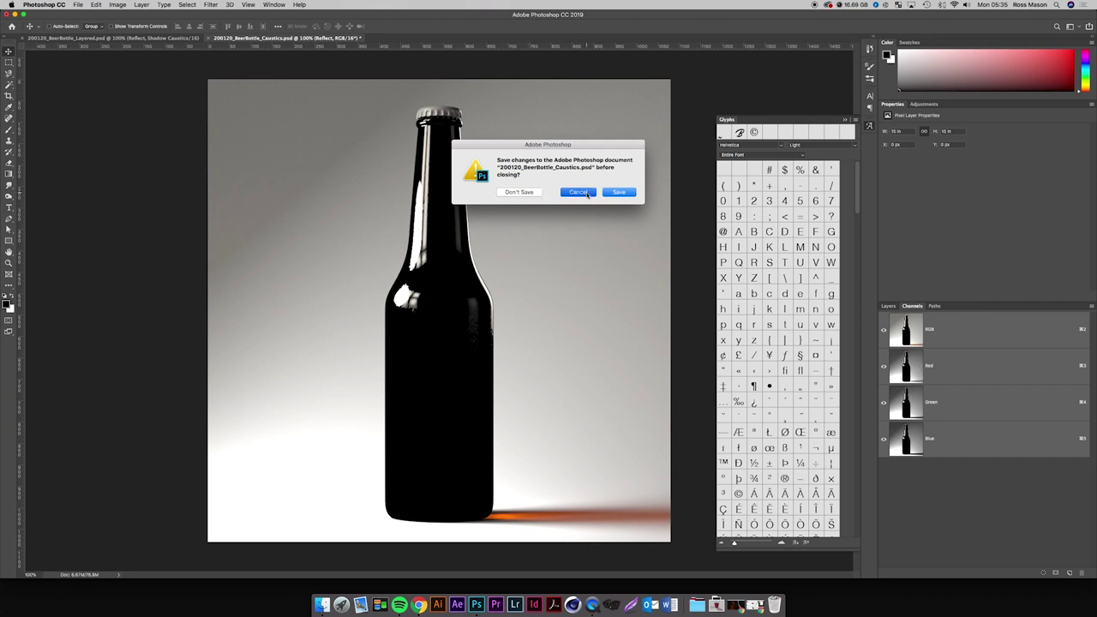
# Hide the Direct, Indirect, Reflect and Emission layers and view the Direct layer on its own.
pyautogui.click(889, 306)
pyautogui.scroll(-2, 920, 480)
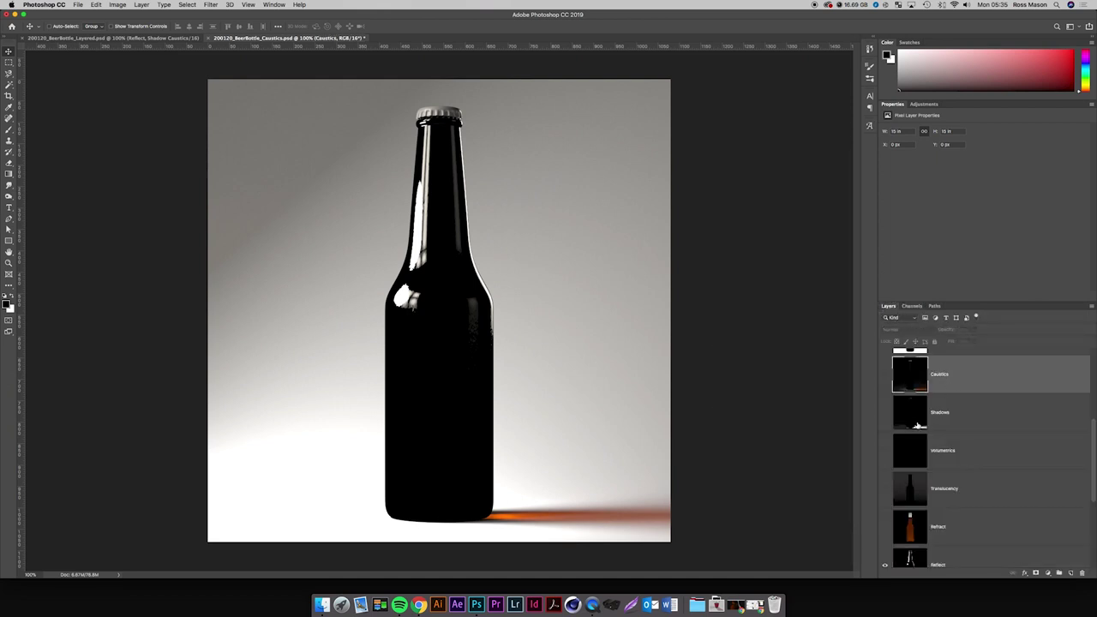
pyautogui.click(886, 511)
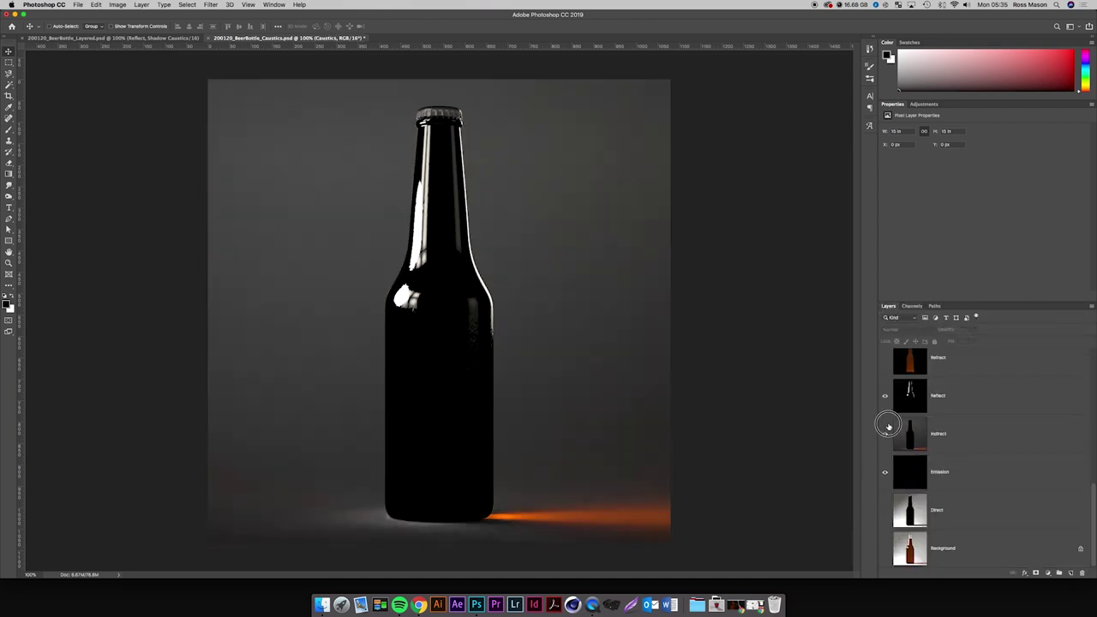
pyautogui.click(885, 434)
pyautogui.click(893, 405)
pyautogui.click(886, 395)
pyautogui.click(886, 472)
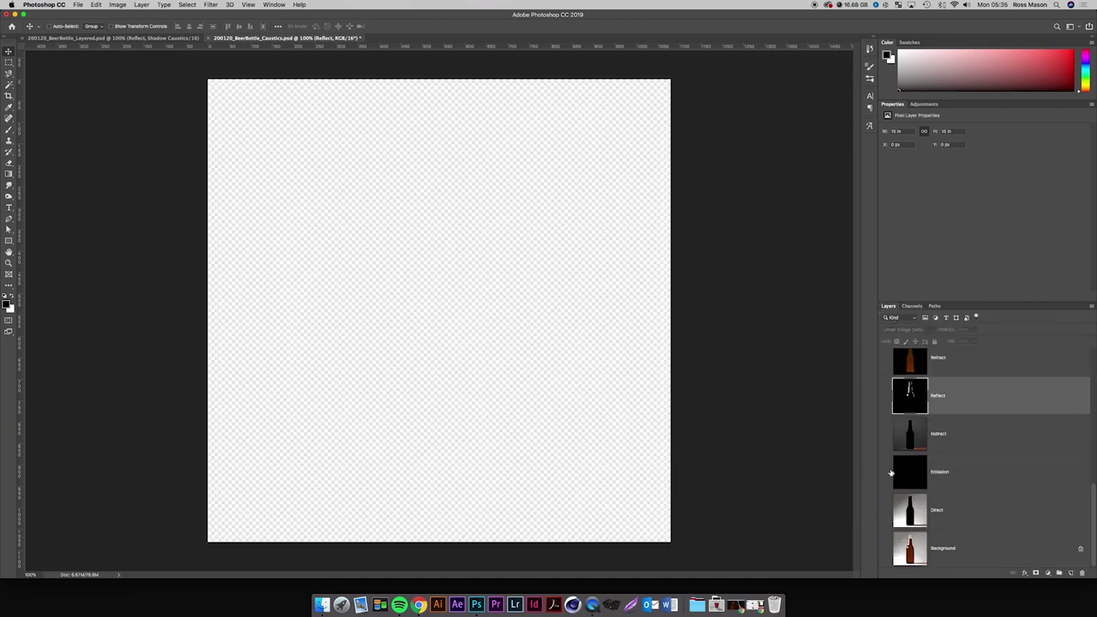
pyautogui.click(888, 523)
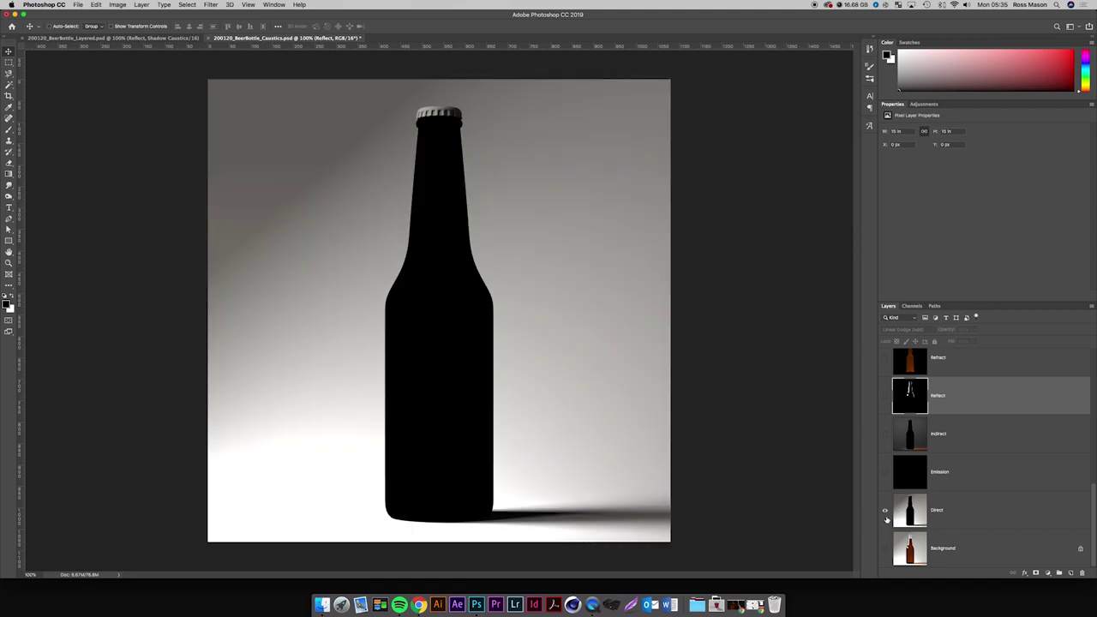
pyautogui.click(885, 511)
# View the Key Light, both Sky, Interactive LightMix and Wall layers one at a time.
pyautogui.scroll(5, 883, 445)
pyautogui.click(897, 366)
pyautogui.click(888, 368)
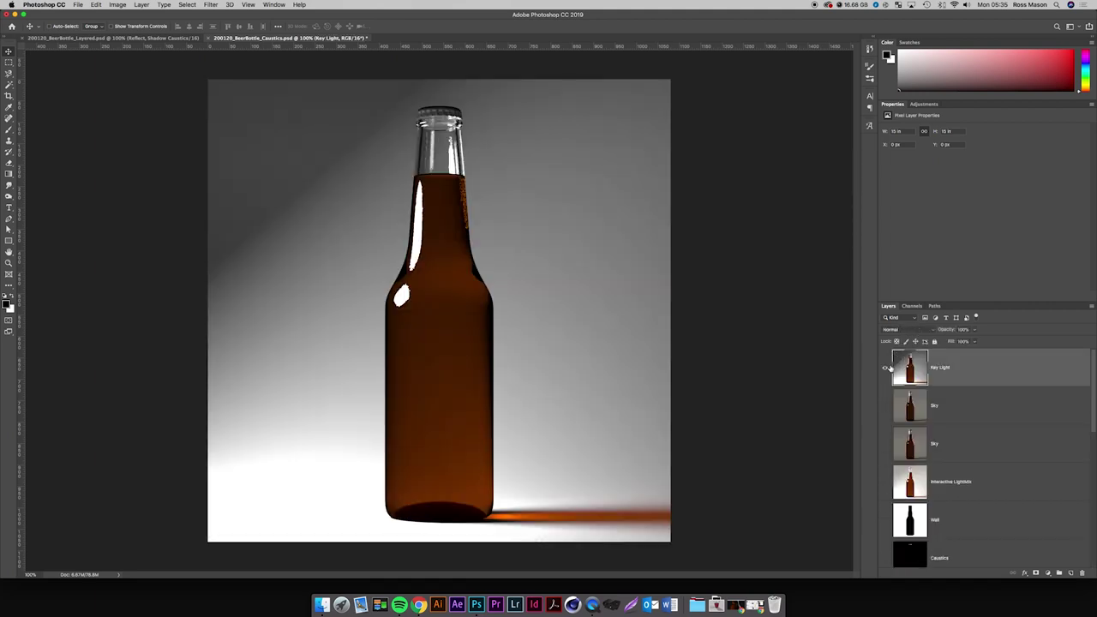
pyautogui.click(887, 368)
pyautogui.click(887, 401)
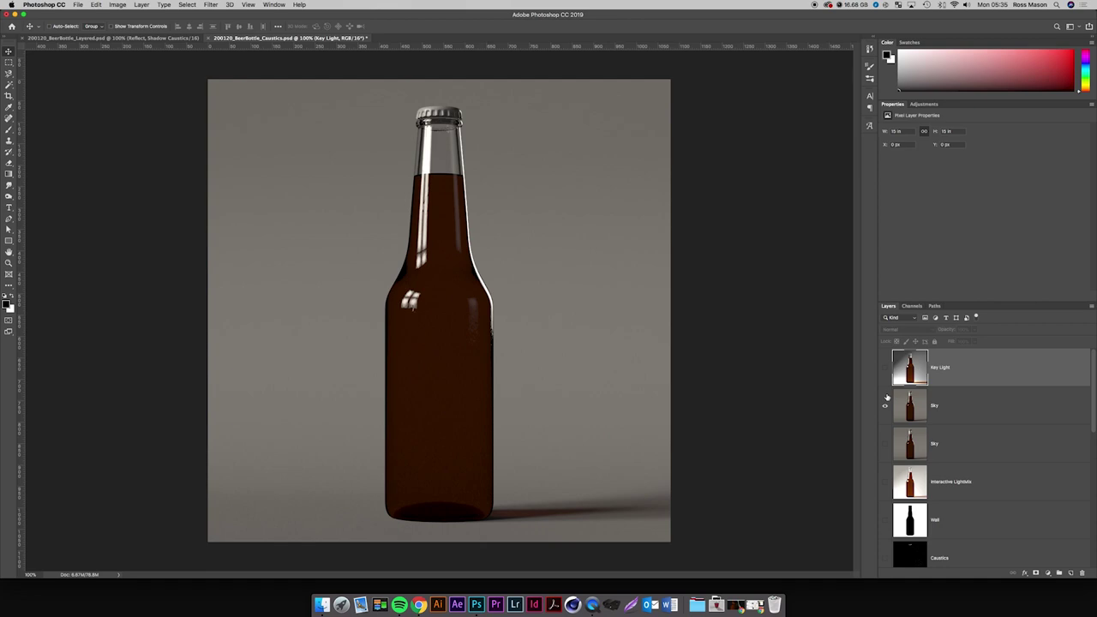
pyautogui.click(887, 403)
pyautogui.click(885, 444)
pyautogui.click(886, 443)
pyautogui.click(887, 481)
pyautogui.click(886, 482)
pyautogui.click(886, 519)
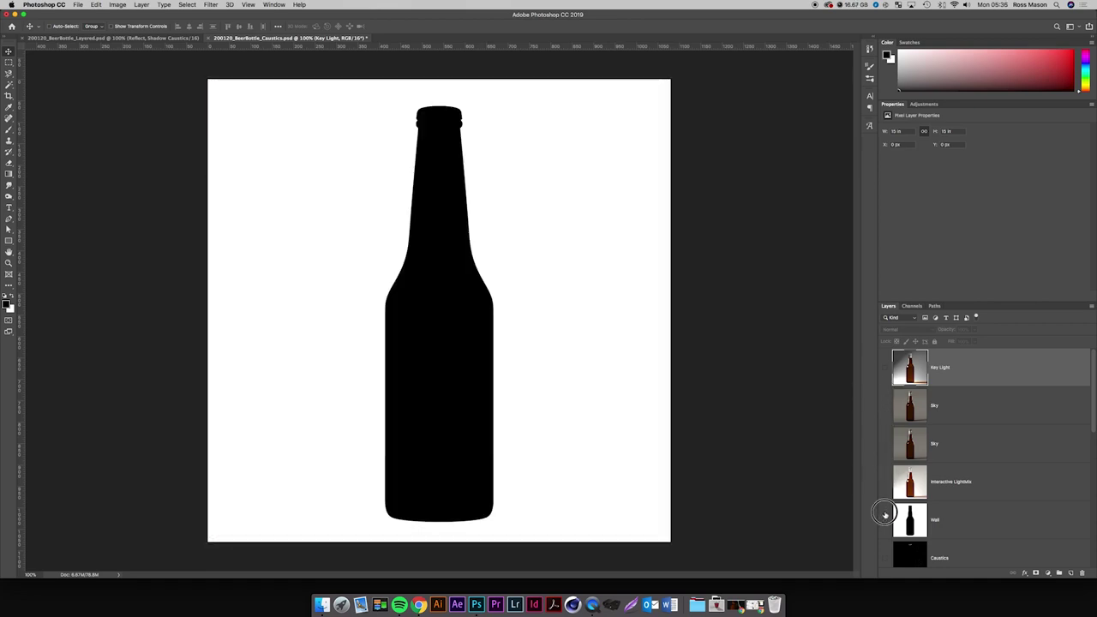
pyautogui.click(885, 520)
# Show the Background layer and toggle the upper Sky layer over it to compare the two renders.
pyautogui.click(885, 405)
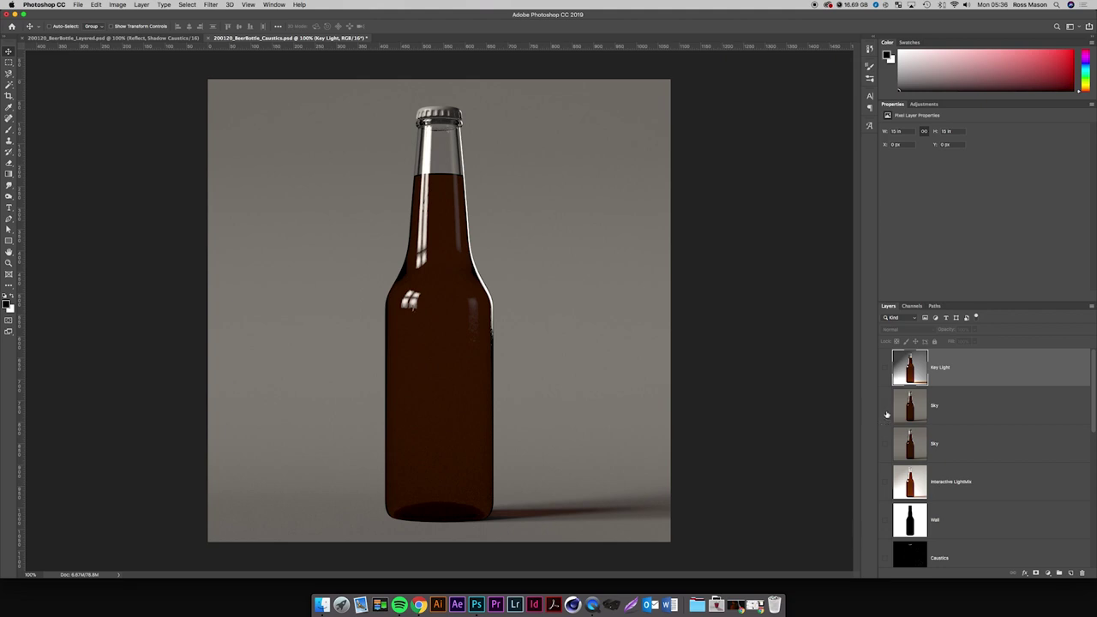
pyautogui.click(887, 406)
pyautogui.scroll(-5, 887, 480)
pyautogui.click(886, 551)
pyautogui.scroll(5, 901, 487)
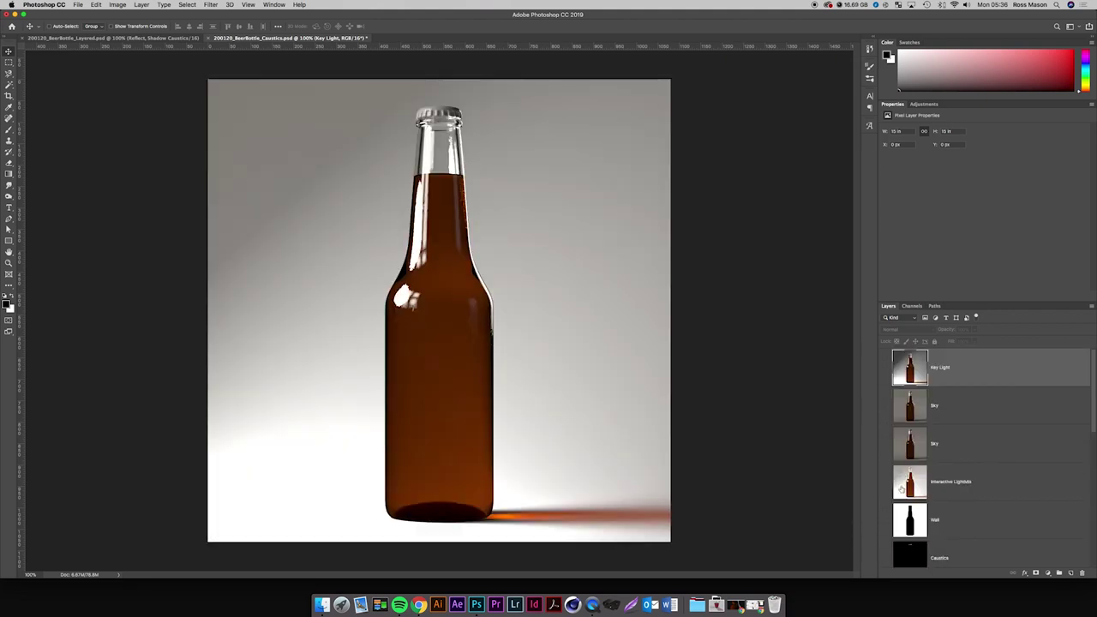
pyautogui.click(887, 405)
pyautogui.click(887, 406)
pyautogui.click(886, 405)
pyautogui.click(887, 405)
pyautogui.click(887, 405)
# Set the Shadows layer's blend mode to Normal and toggle the upper Sky layer to compare it with the shadow pass.
pyautogui.scroll(-3, 887, 406)
pyautogui.scroll(-1, 884, 492)
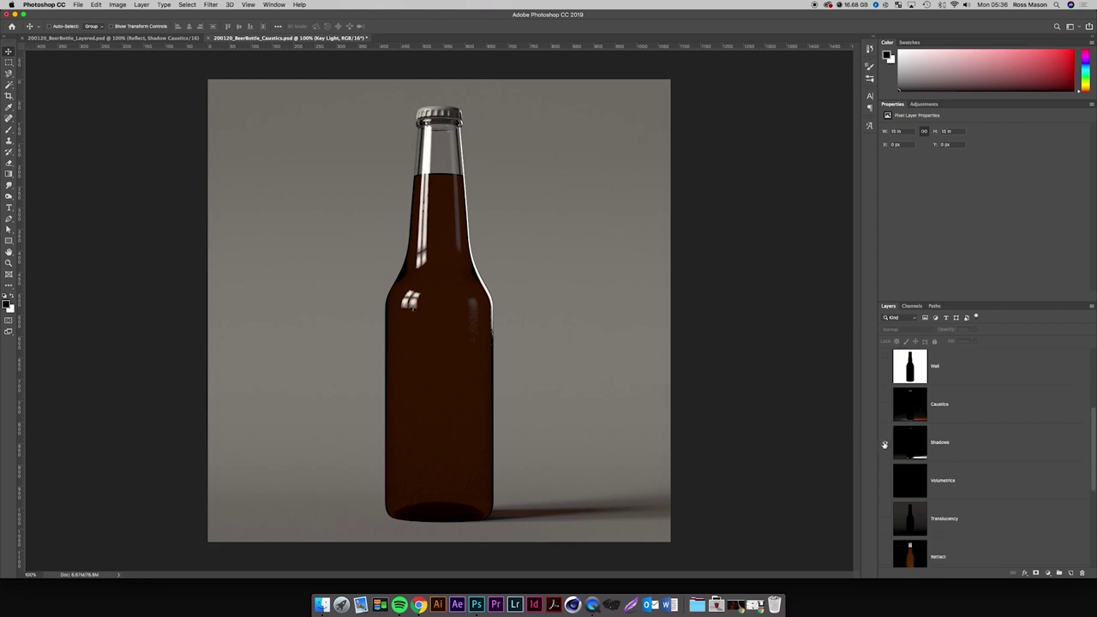
pyautogui.click(926, 444)
pyautogui.click(907, 331)
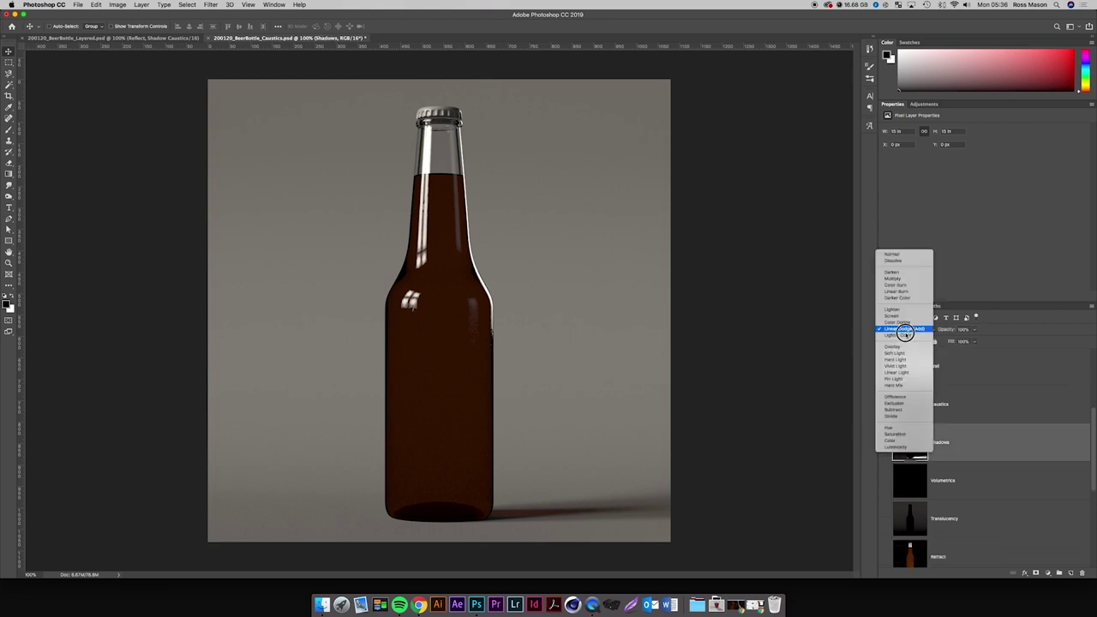
pyautogui.click(896, 254)
pyautogui.scroll(4, 892, 412)
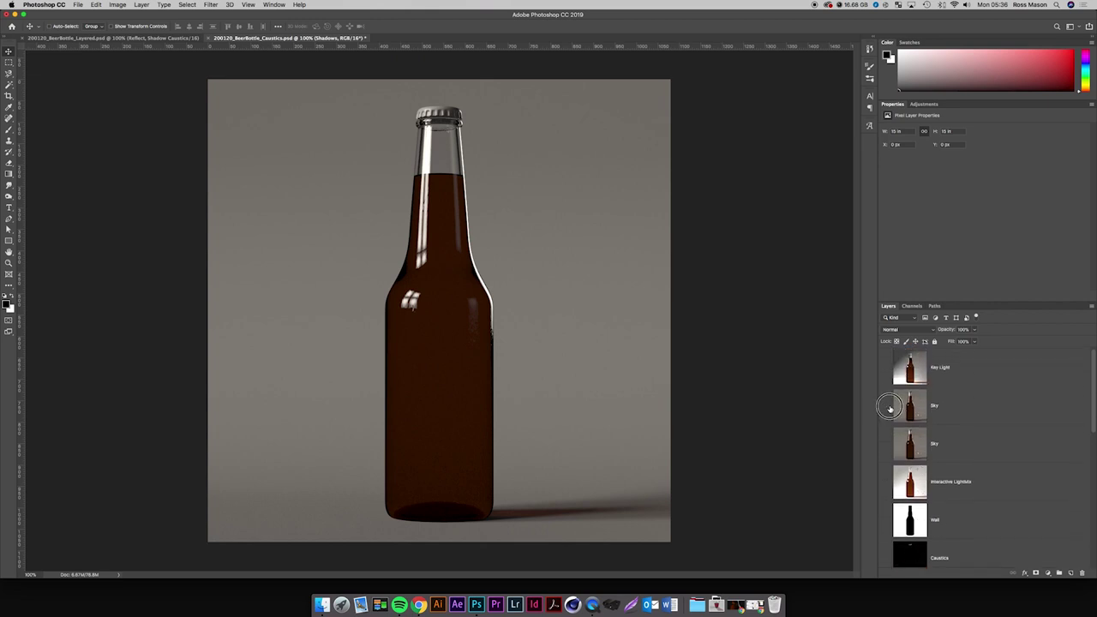
pyautogui.keyDown('alt'); pyautogui.click(890, 409); pyautogui.keyUp('alt')
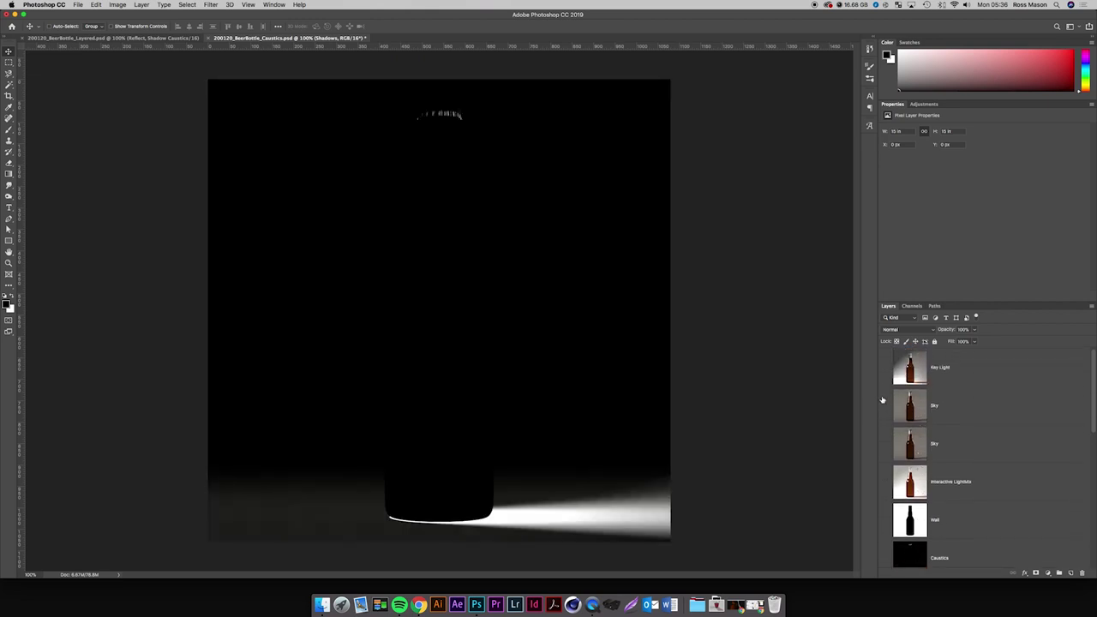
pyautogui.keyDown('alt'); pyautogui.click(884, 403); pyautogui.keyUp('alt')
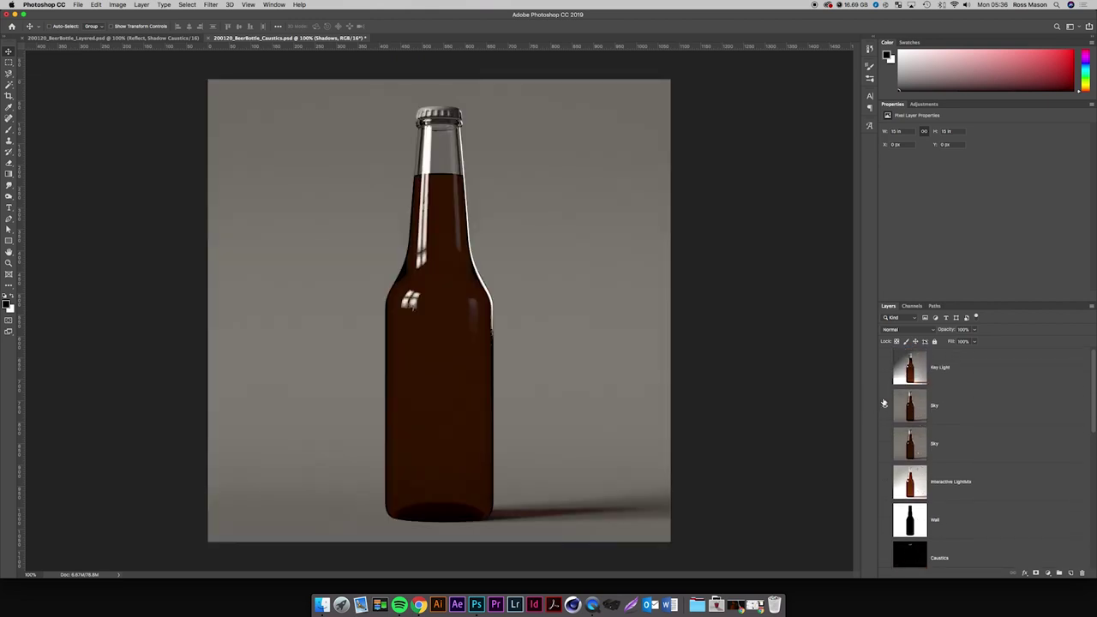
pyautogui.keyDown('alt'); pyautogui.click(883, 402); pyautogui.keyUp('alt')
# Hide the Shadows layer and display the Reflect layer with its blend mode set to Normal.
pyautogui.scroll(-1, 887, 416)
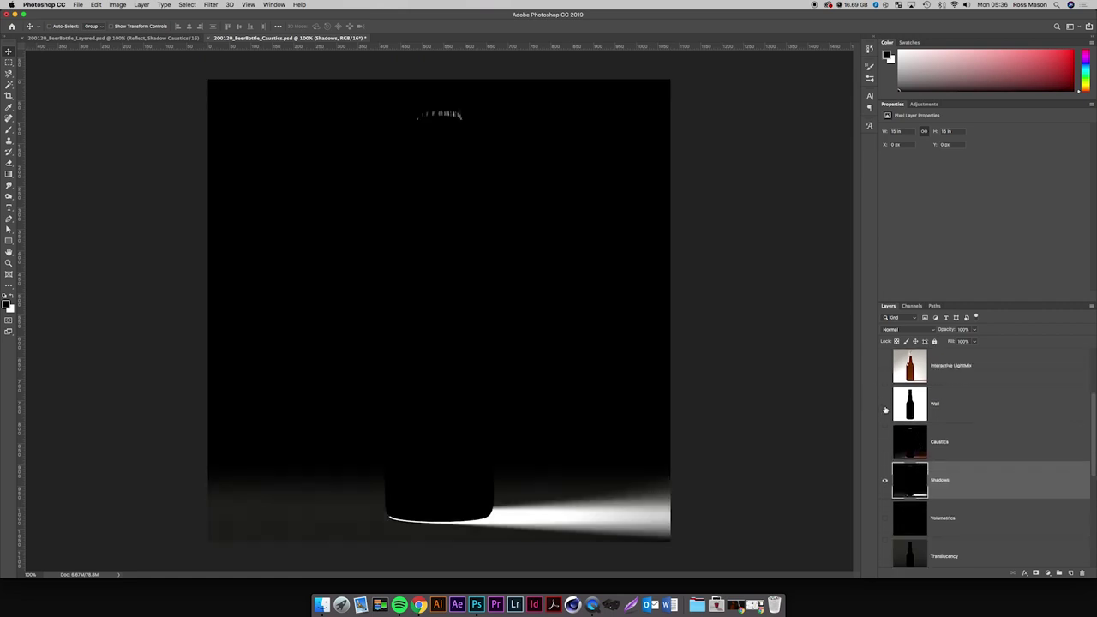
pyautogui.scroll(-5, 892, 437)
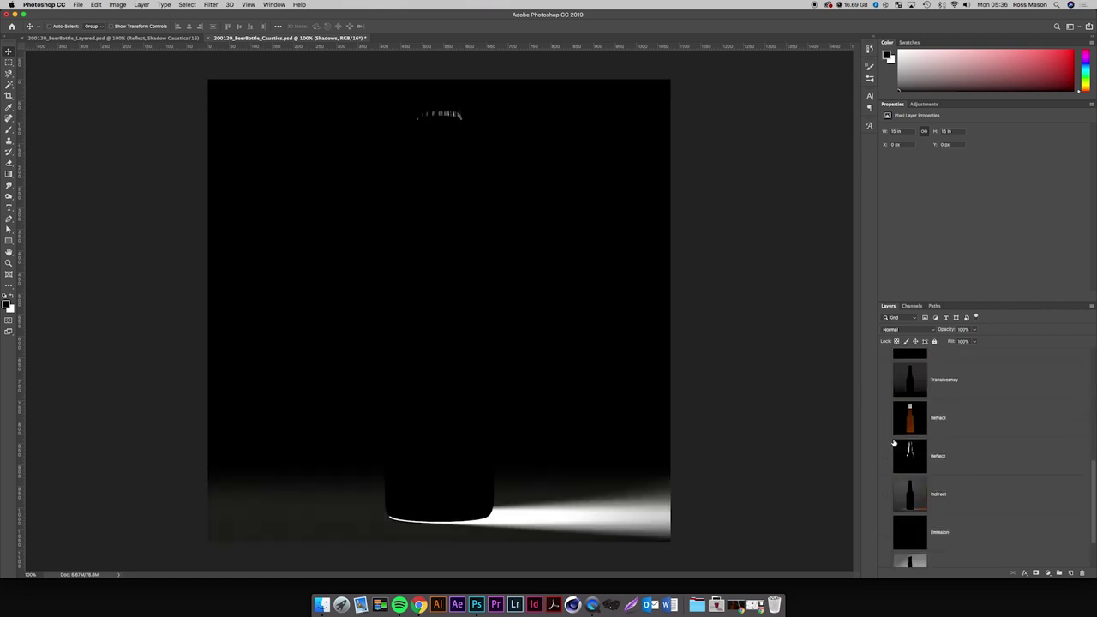
pyautogui.scroll(3, 888, 454)
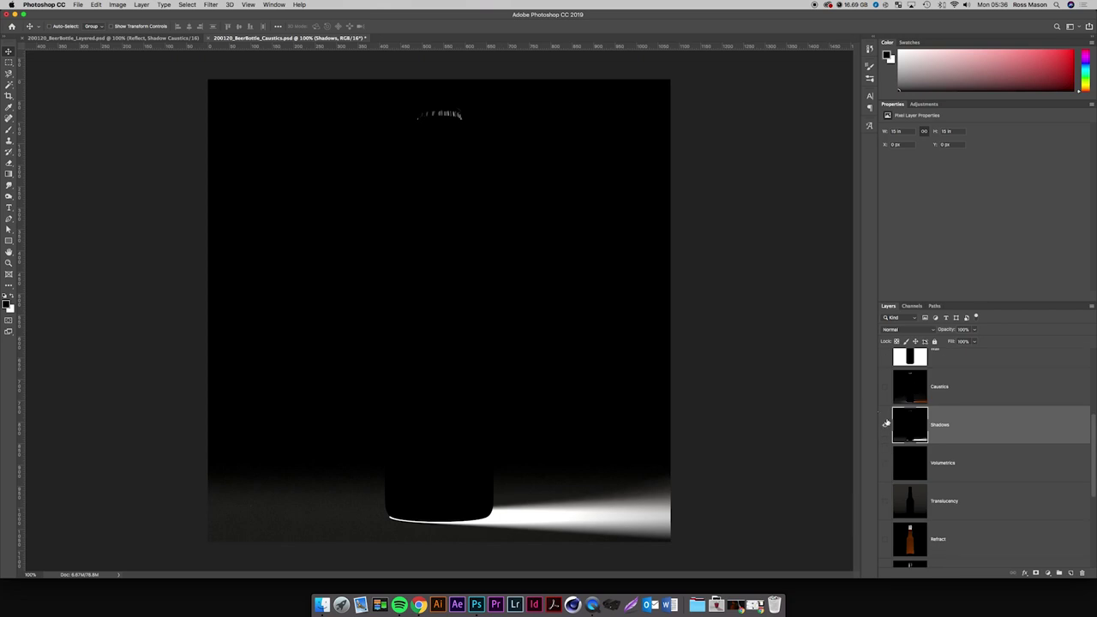
pyautogui.keyDown('alt'); pyautogui.click(888, 424); pyautogui.keyUp('alt')
pyautogui.scroll(-3, 890, 428)
pyautogui.click(897, 510)
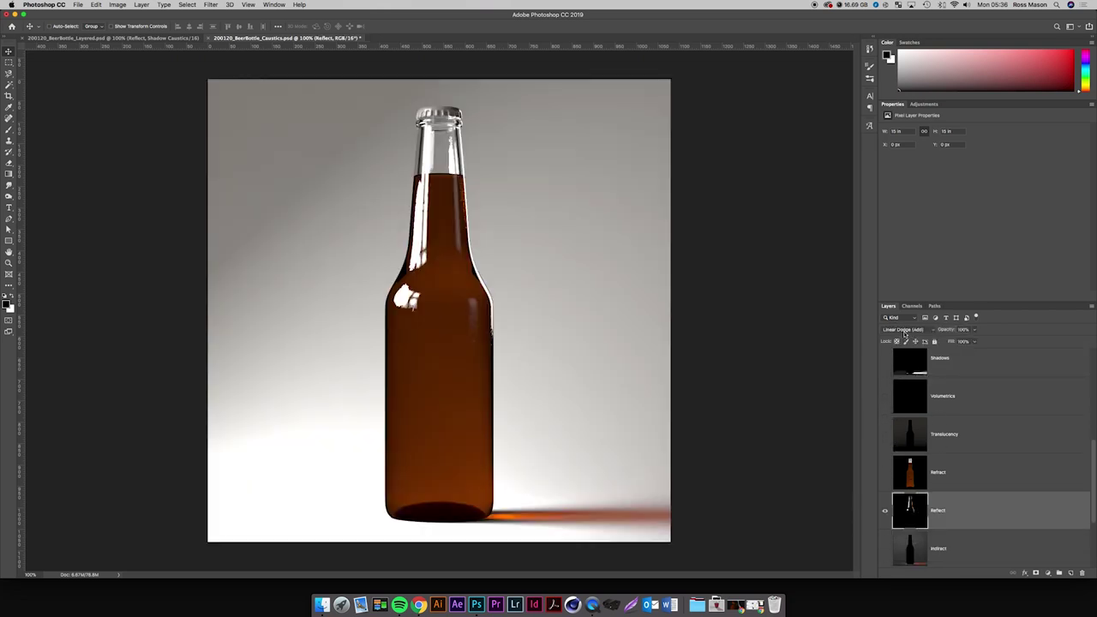
pyautogui.click(905, 329)
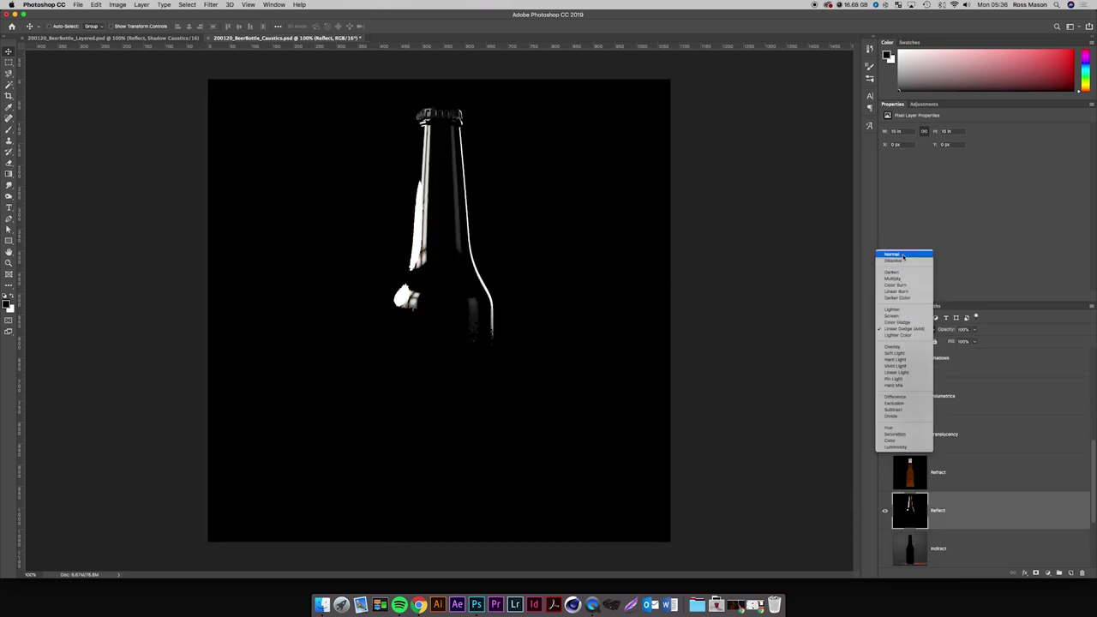
pyautogui.click(903, 254)
# Close 200120_BeerBottle_Caustics.psd without saving its changes.
pyautogui.scroll(5, 889, 484)
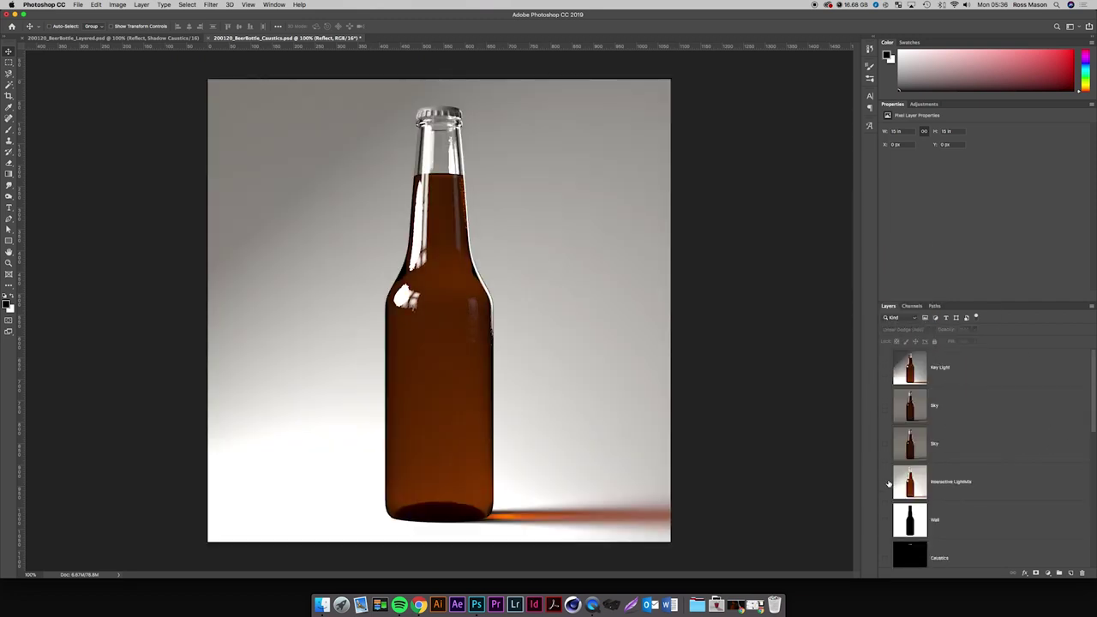
pyautogui.click(209, 38)
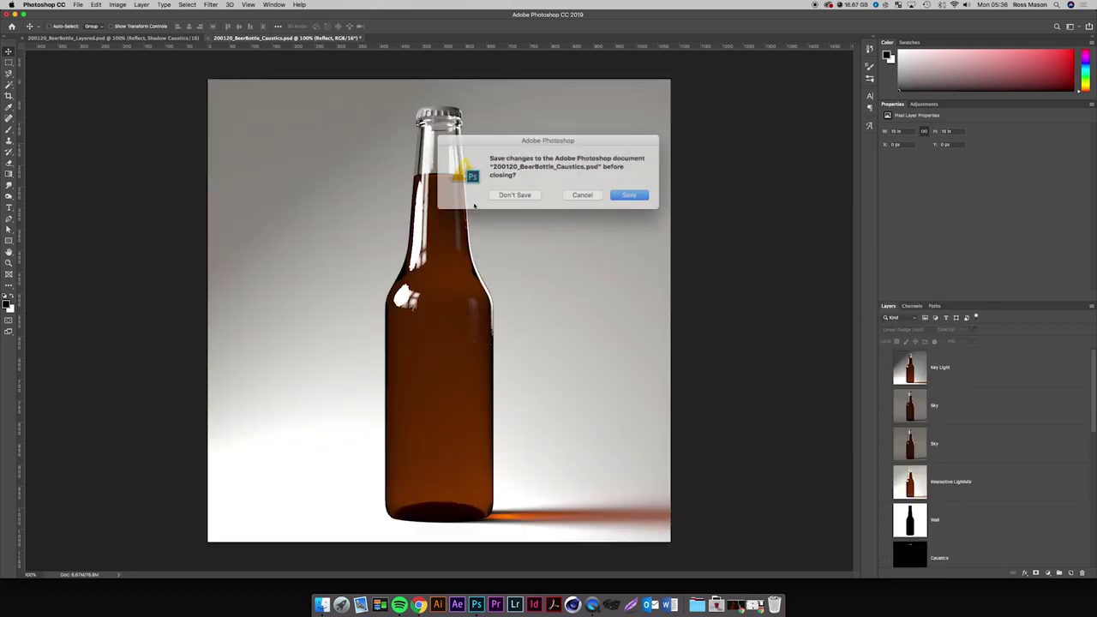
pyautogui.click(518, 194)
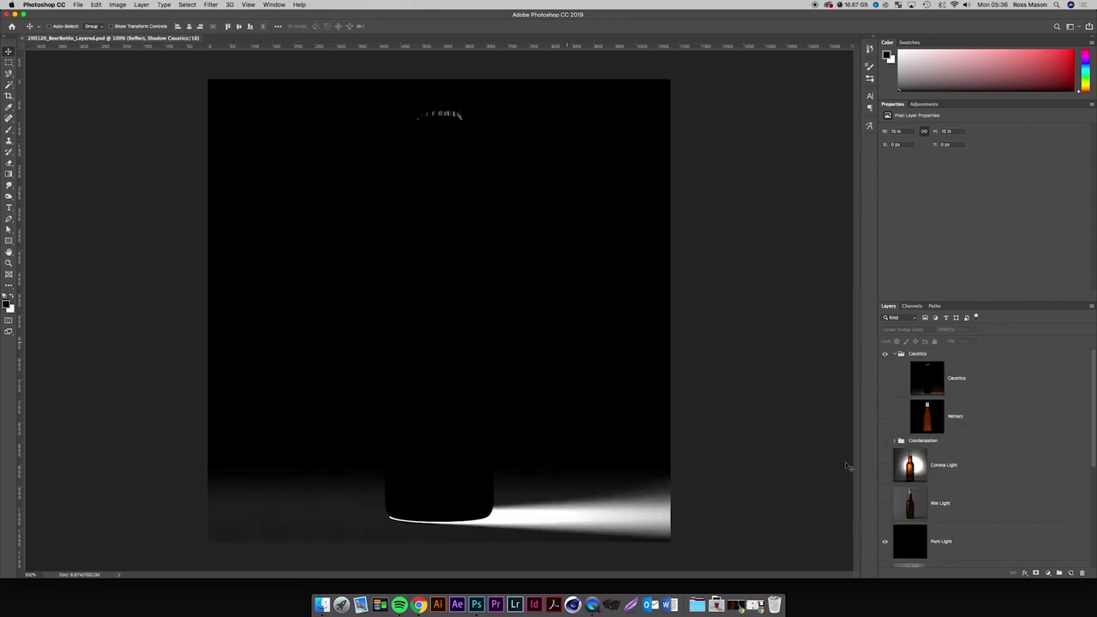
# Collapse and hide the Caustics group, then inspect the Condensation group's layers and leave that group collapsed and hidden.
pyautogui.click(897, 356)
pyautogui.click(895, 355)
pyautogui.click(884, 353)
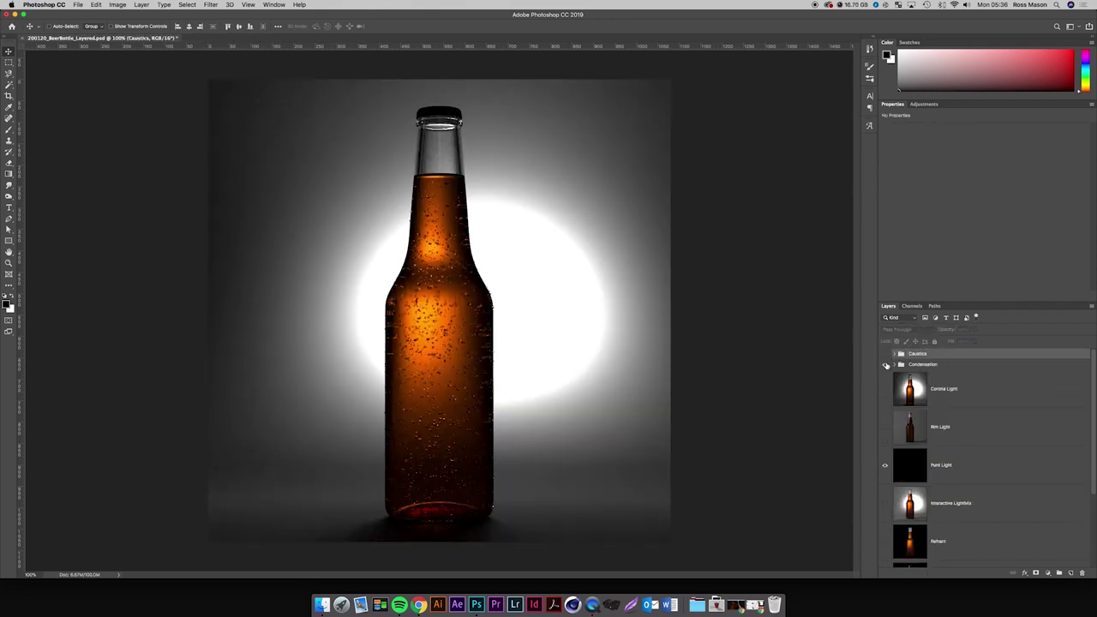
pyautogui.click(894, 365)
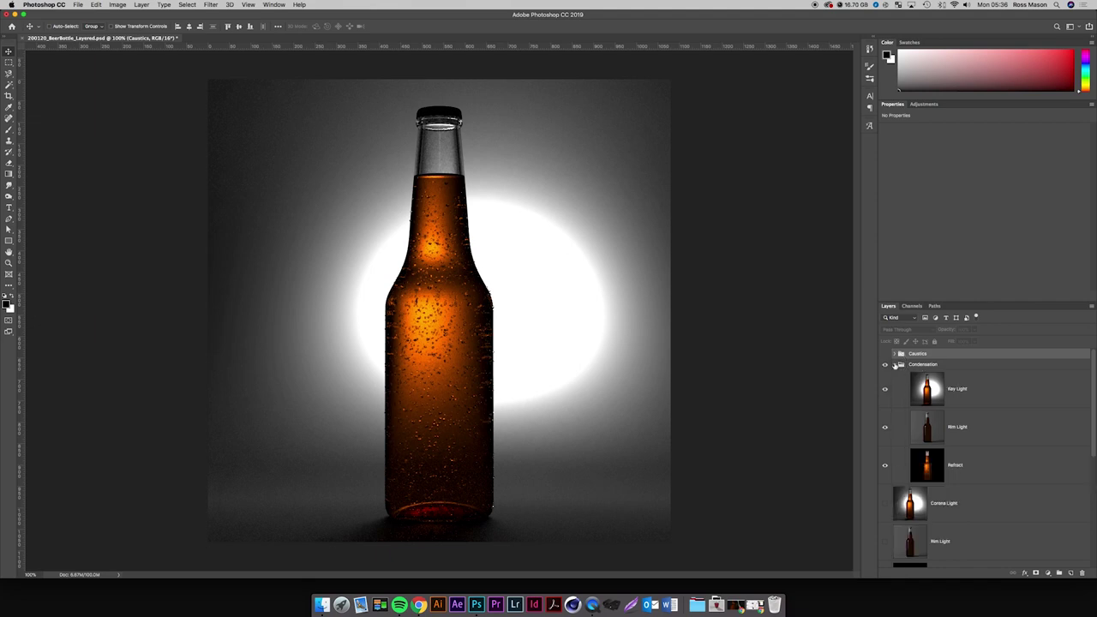
pyautogui.click(894, 365)
pyautogui.click(885, 365)
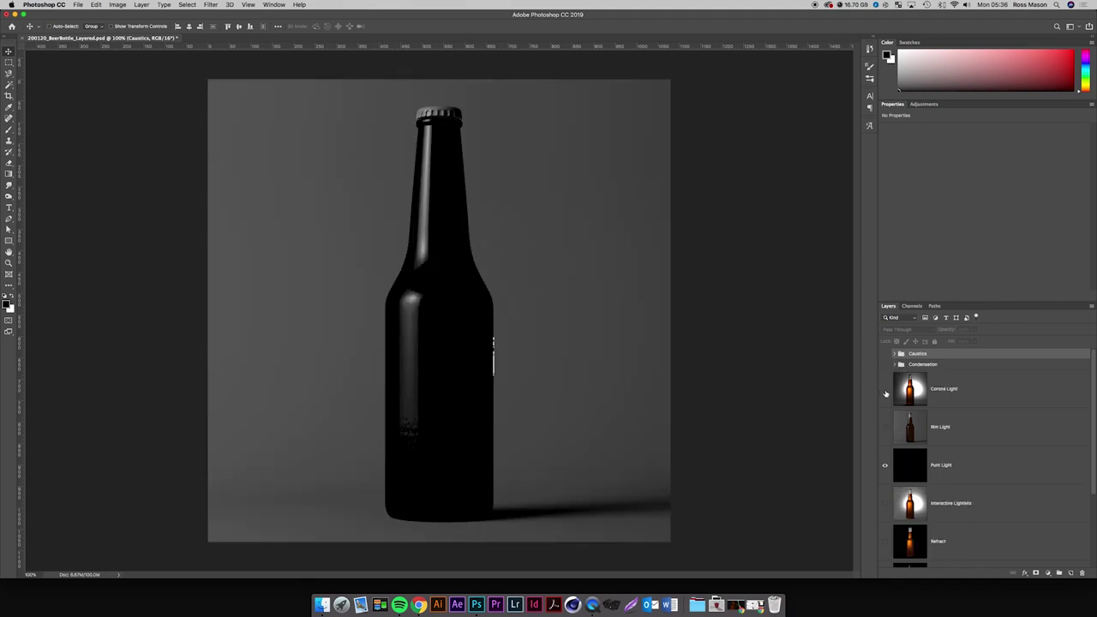
# Delete the Punt Light layer from the layered bottle document.
pyautogui.click(941, 402)
pyautogui.click(961, 461)
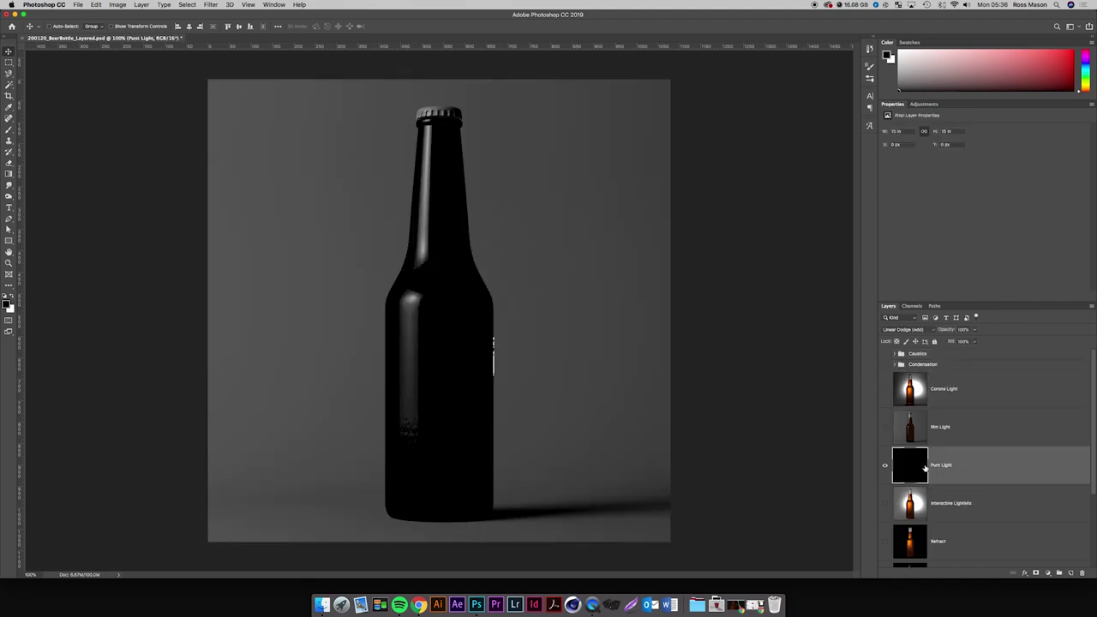
pyautogui.doubleClick(892, 467)
pyautogui.press('Escape')
pyautogui.press('super+d')
pyautogui.press('BackSpace')
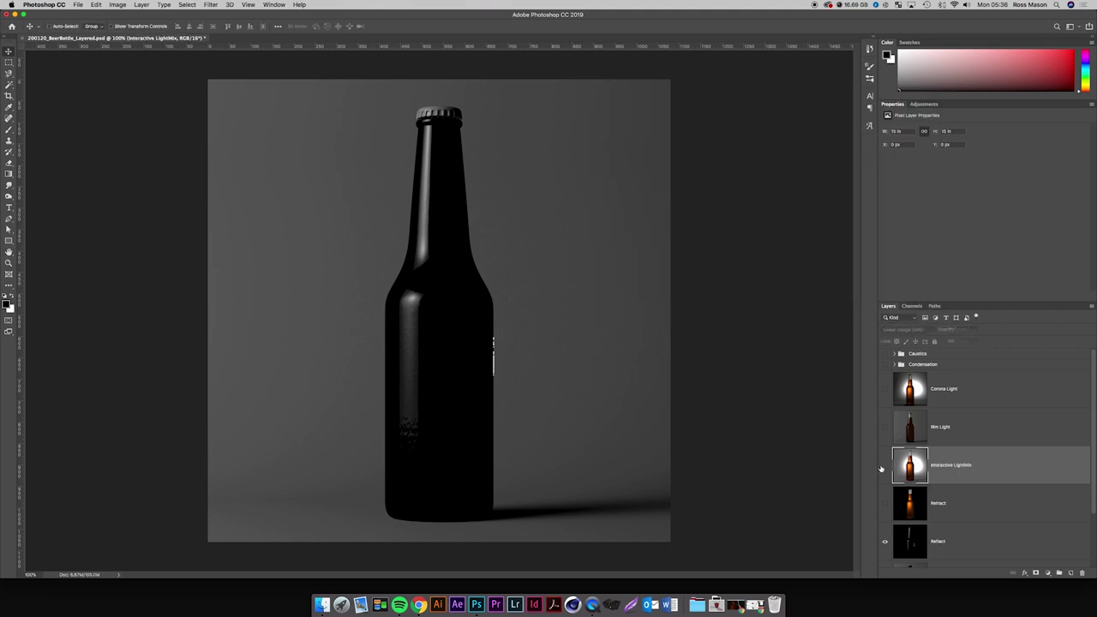
# Group the Corona Light, Rim Light and Interactive LightMix layers and name the group Lights.
pyautogui.click(885, 466)
pyautogui.click(884, 466)
pyautogui.keyDown('shift'); pyautogui.click(978, 407); pyautogui.keyUp('shift')
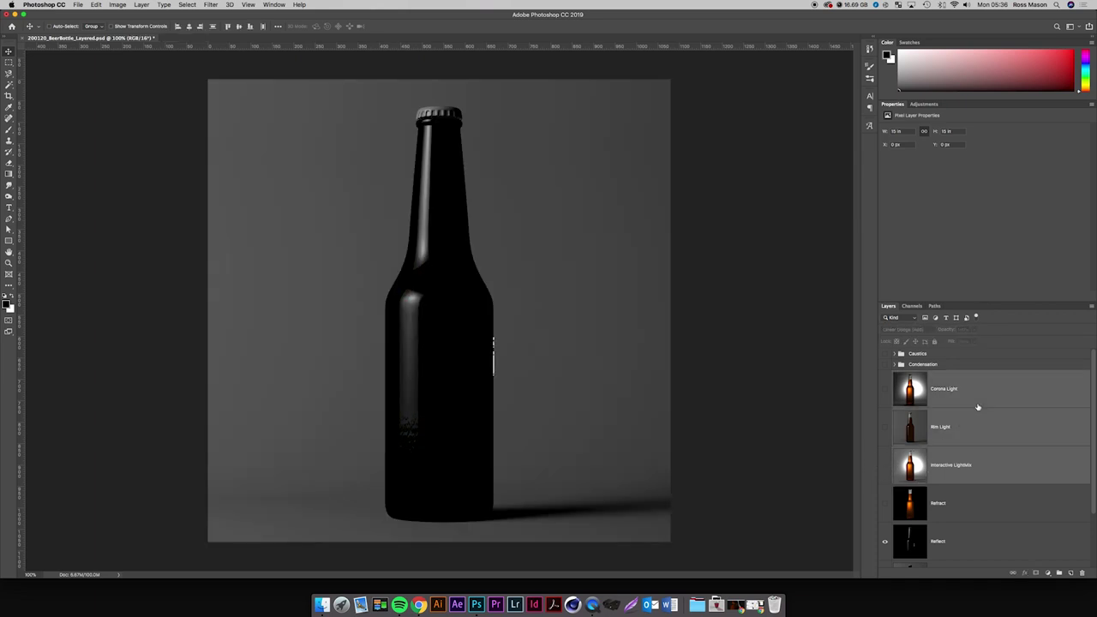
pyautogui.press('super+g')
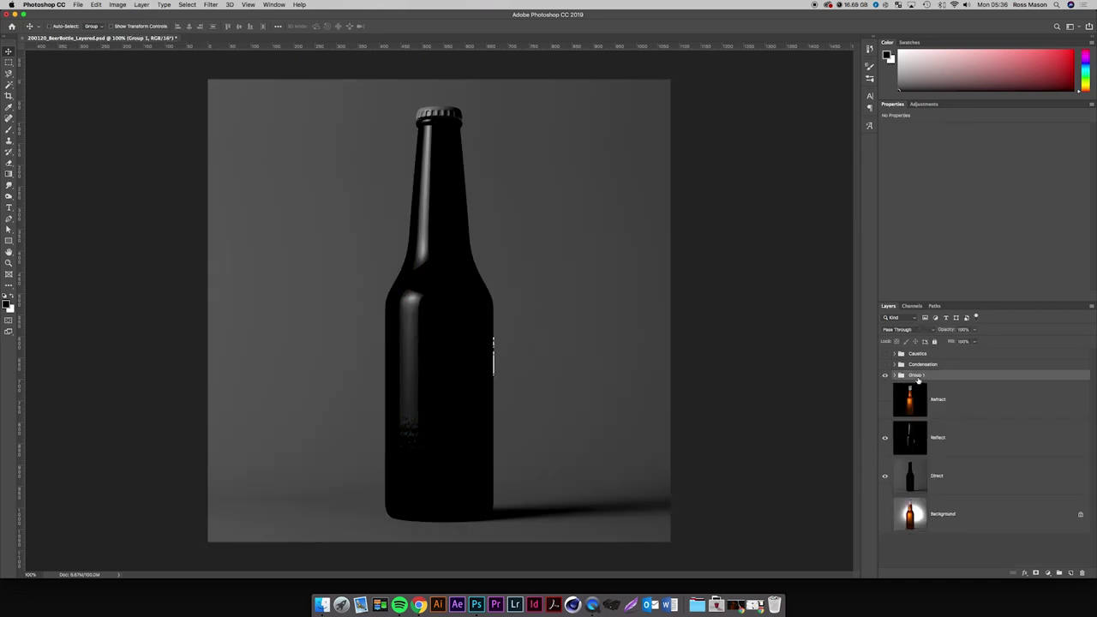
pyautogui.doubleClick(917, 376)
pyautogui.write('Lights')
pyautogui.press('Return')
# Move the Key Light and Rim Light layers from the Condensation group into the Lights group, hide both layers and collapse Lights.
pyautogui.click(895, 364)
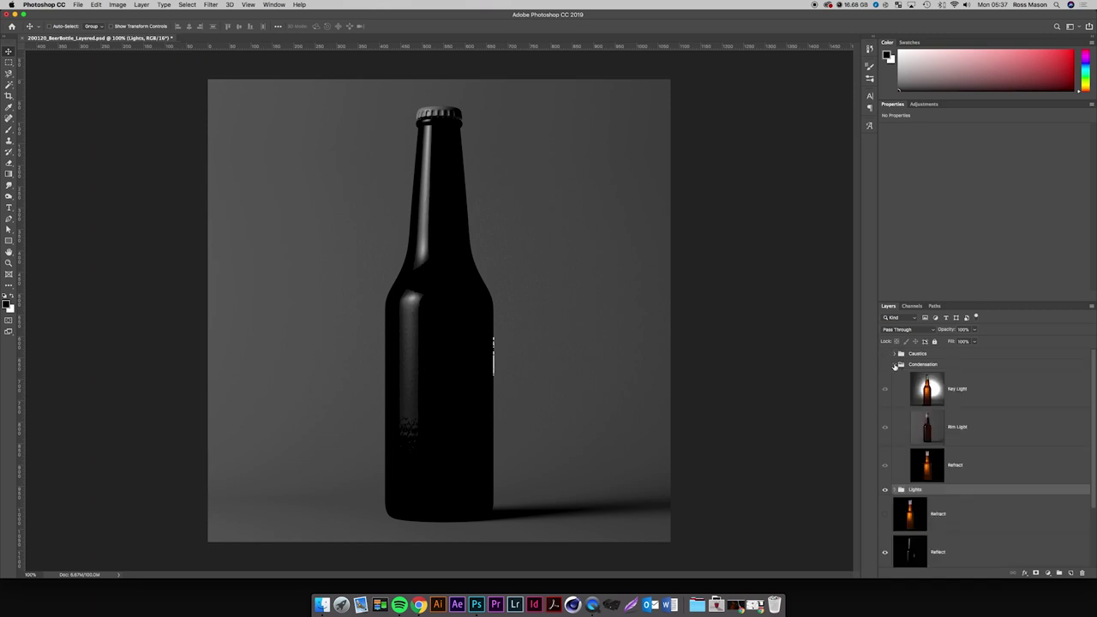
pyautogui.click(942, 385)
pyautogui.keyDown('shift'); pyautogui.click(954, 417); pyautogui.keyUp('shift')
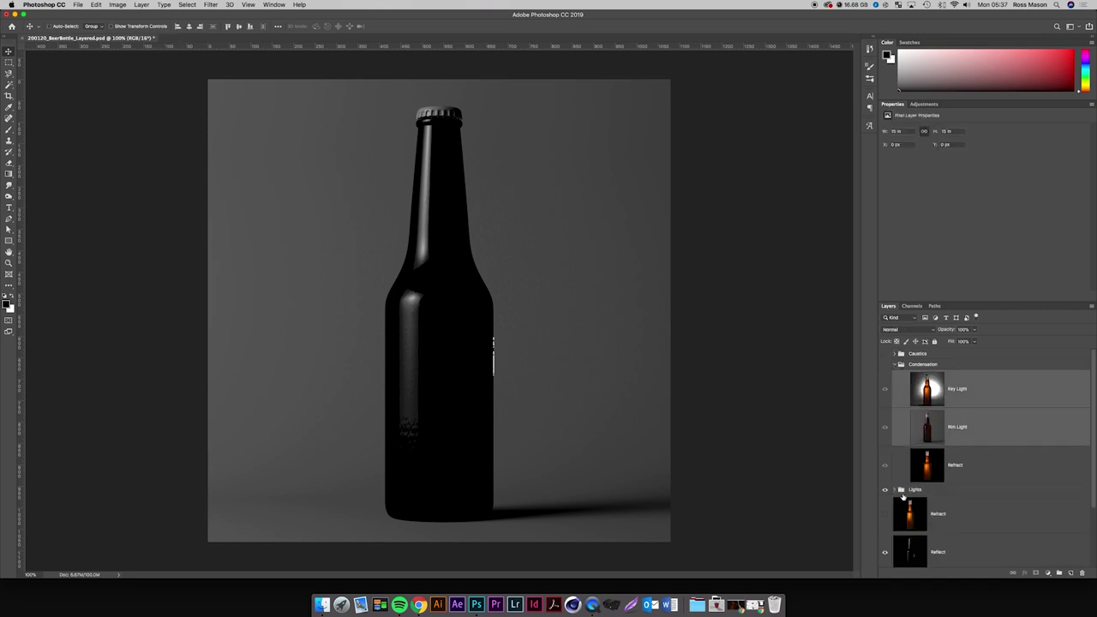
pyautogui.scroll(-3, 1001, 471)
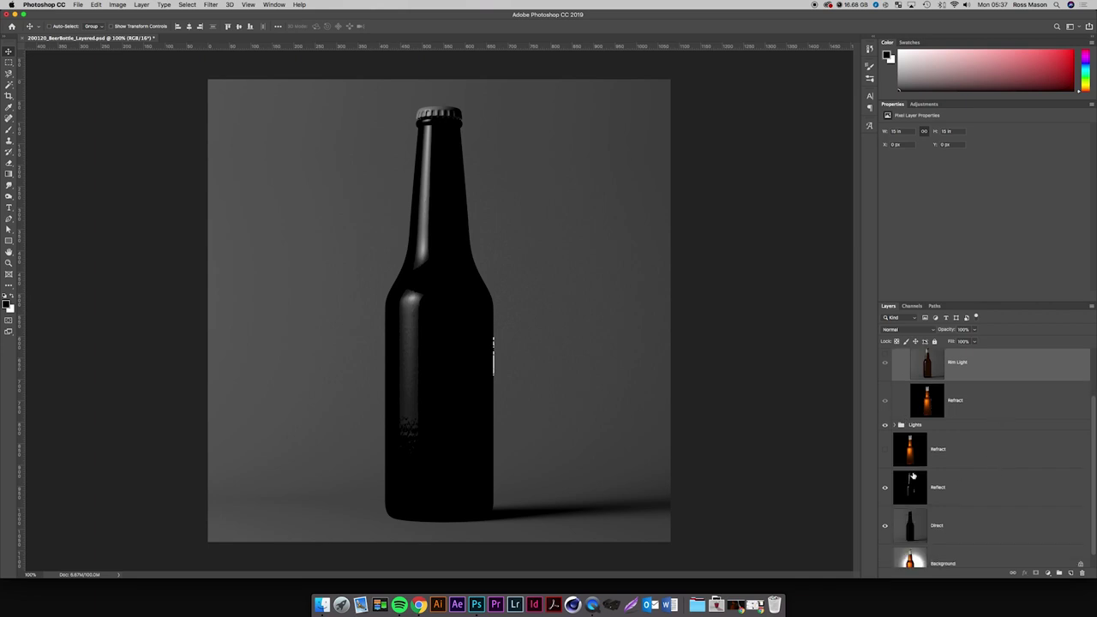
pyautogui.scroll(3, 896, 427)
pyautogui.scroll(-4, 896, 427)
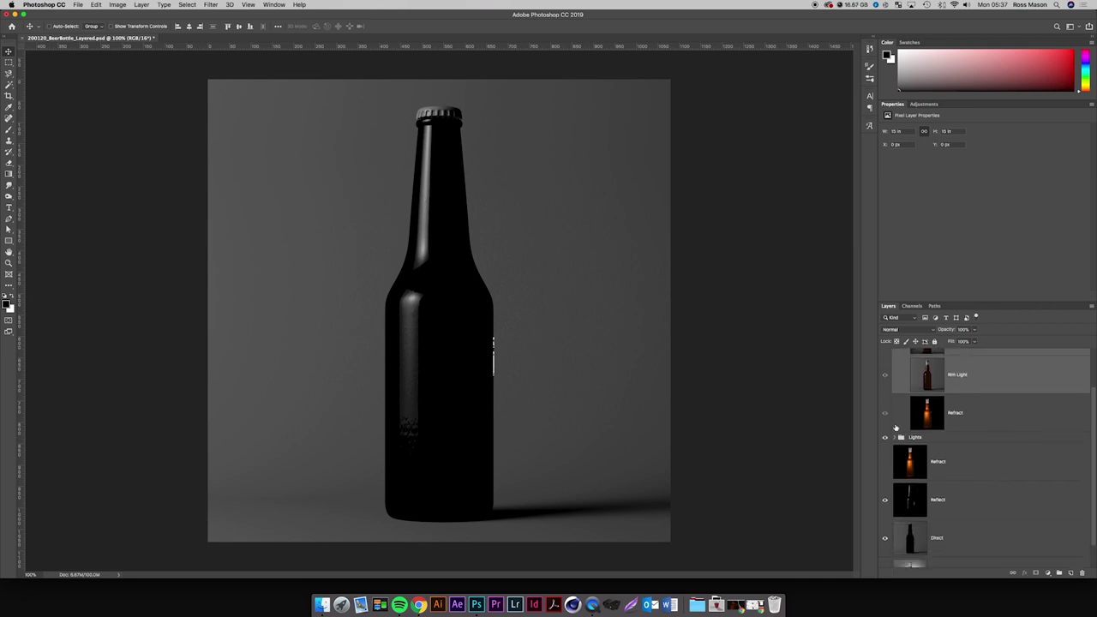
pyautogui.click(895, 439)
pyautogui.moveTo(957, 390); pyautogui.dragTo(968, 448)
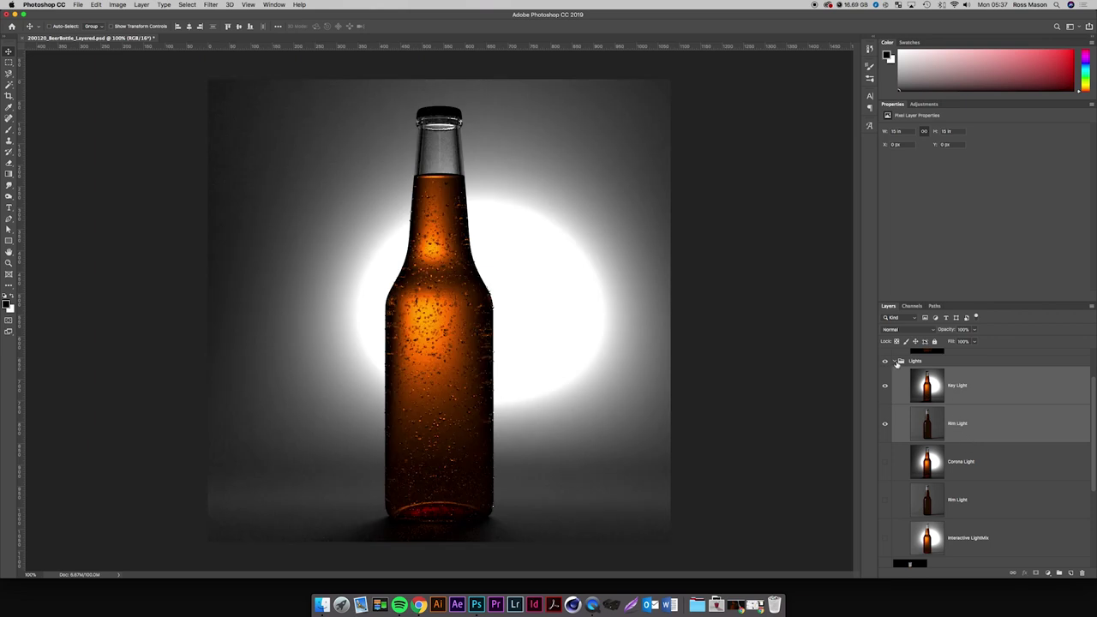
pyautogui.moveTo(888, 391); pyautogui.dragTo(886, 423)
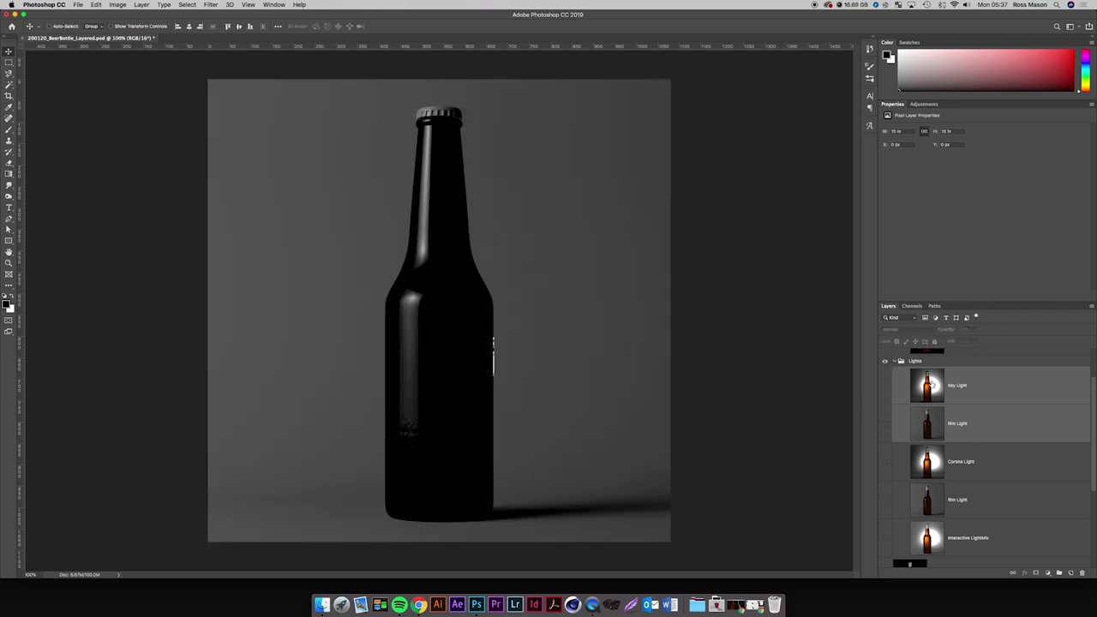
pyautogui.click(898, 362)
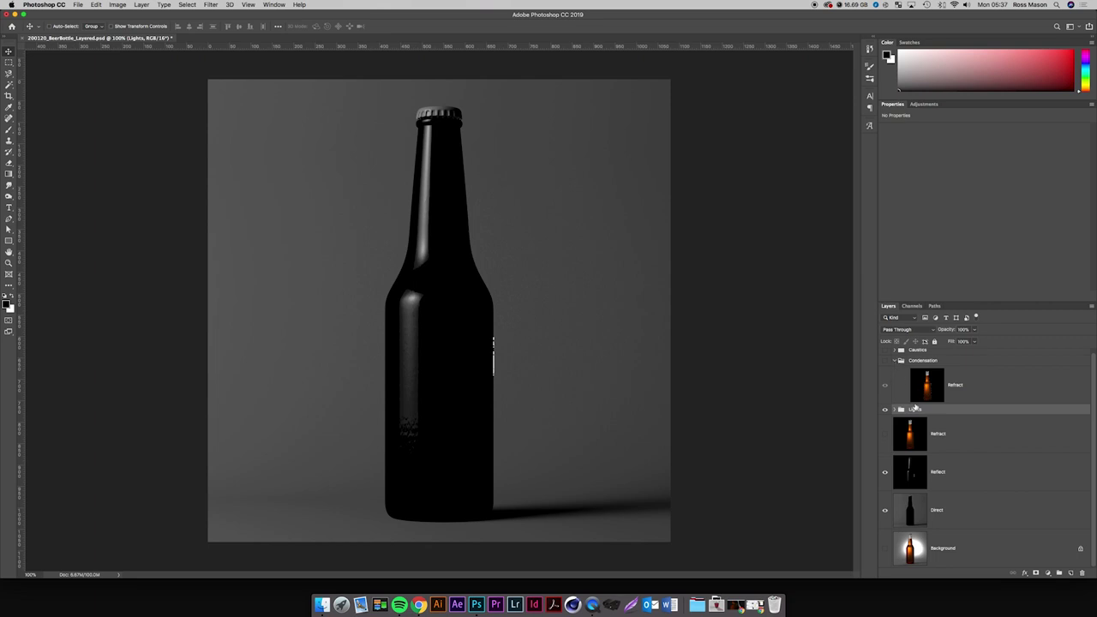
# Collapse the Caustics and Condensation groups, then hide the Lights group and move it above them in the layer stack.
pyautogui.click(896, 352)
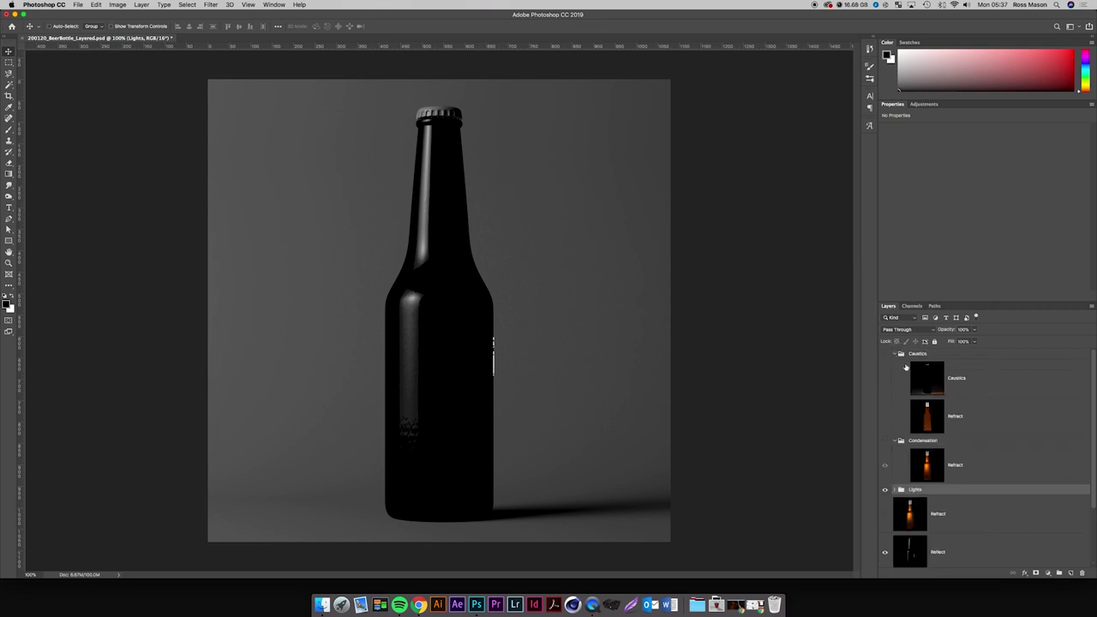
pyautogui.click(896, 353)
pyautogui.click(896, 364)
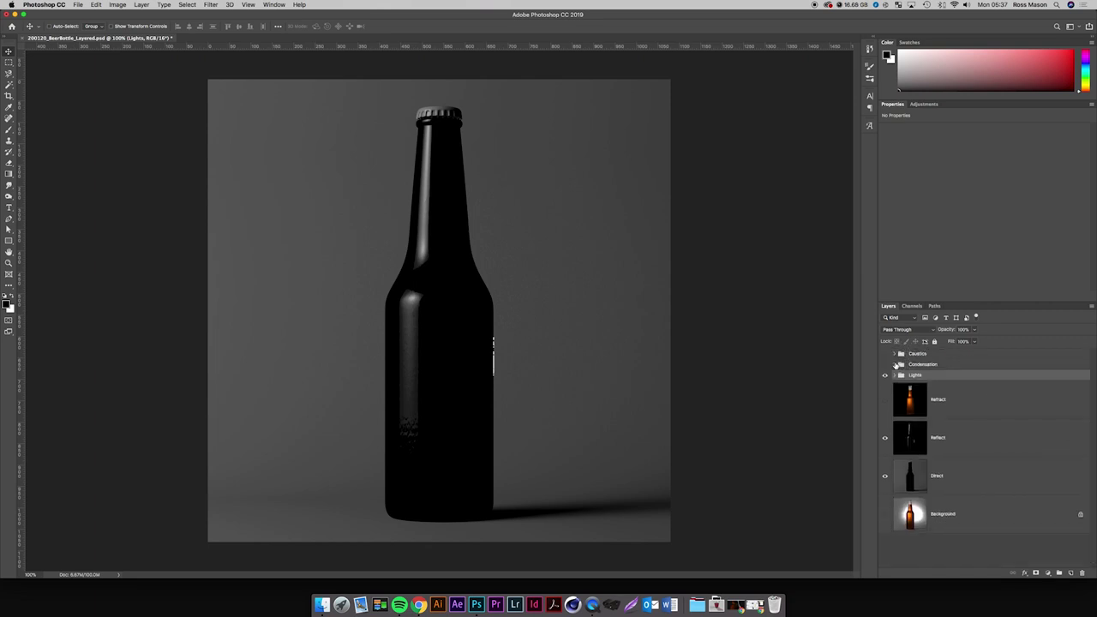
pyautogui.click(888, 377)
pyautogui.click(888, 377)
pyautogui.moveTo(914, 376); pyautogui.dragTo(915, 352)
# Hide the Reflect layer so only Direct is shown, and create a new empty layer directly above Background.
pyautogui.click(888, 442)
pyautogui.click(883, 472)
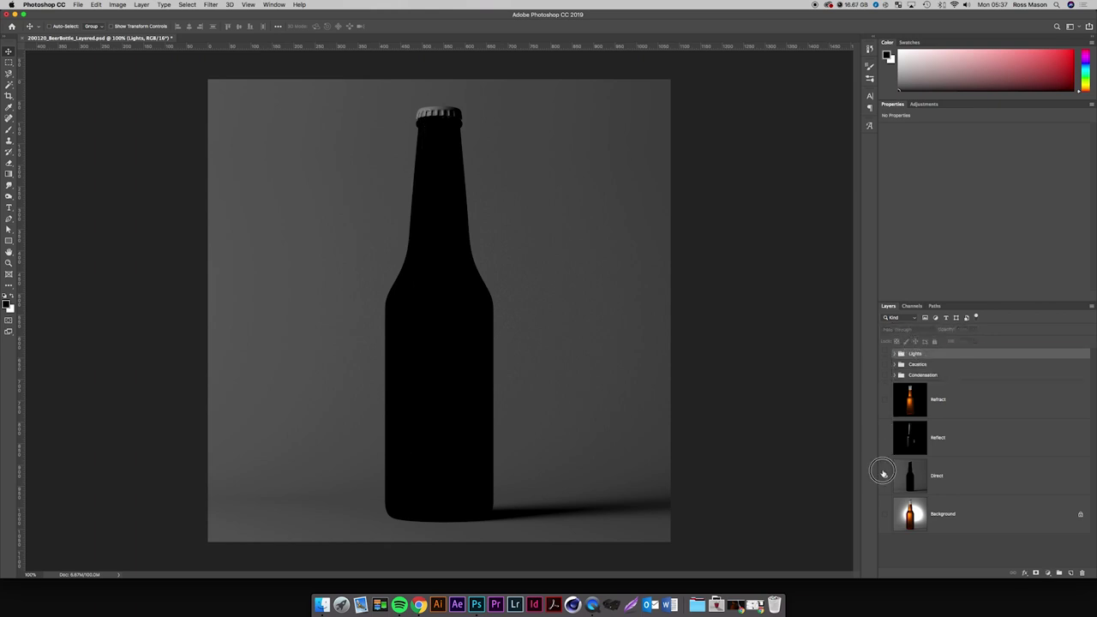
pyautogui.click(884, 474)
pyautogui.click(961, 486)
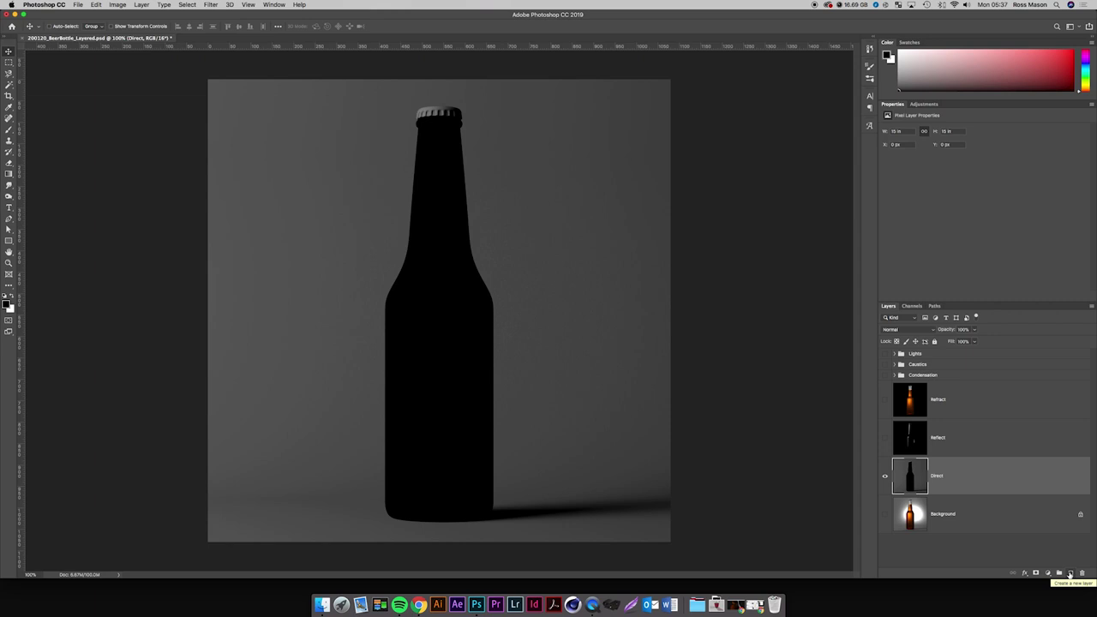
pyautogui.click(972, 523)
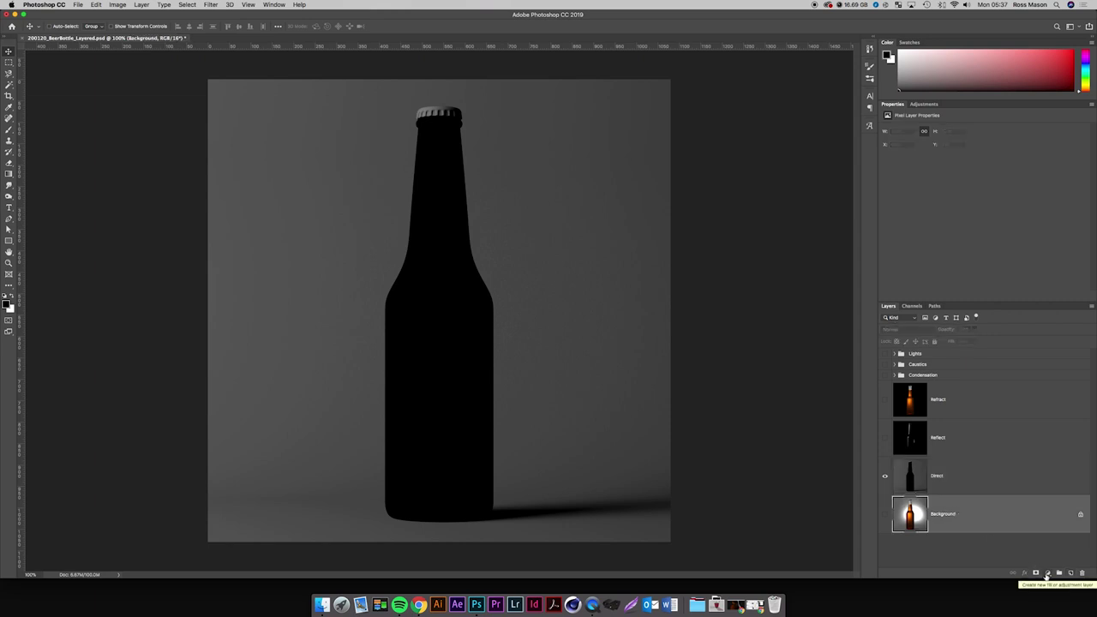
pyautogui.click(1070, 573)
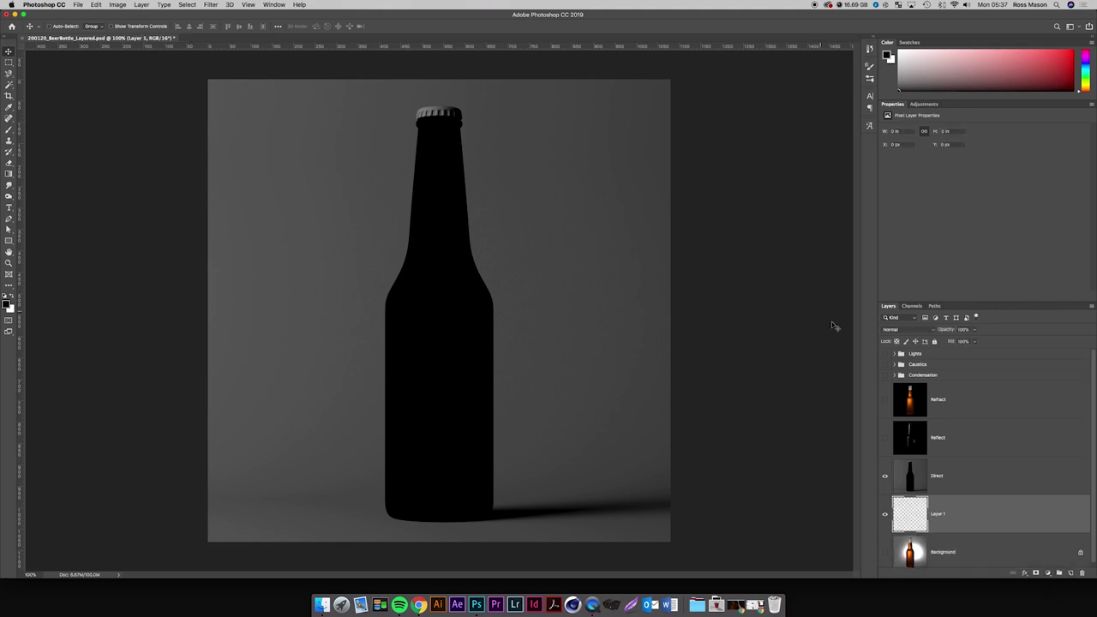
# Examine the Wall mask channel and look through the remaining alpha channels, then return to the layer stack.
pyautogui.click(912, 306)
pyautogui.click(946, 497)
pyautogui.scroll(-5, 948, 496)
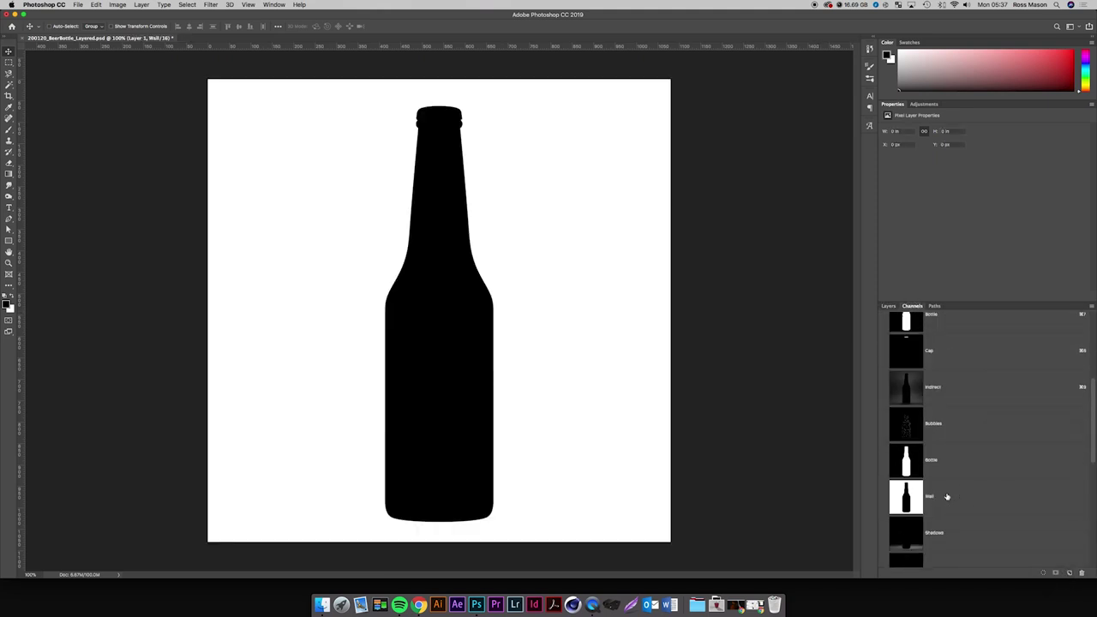
pyautogui.scroll(-2, 947, 497)
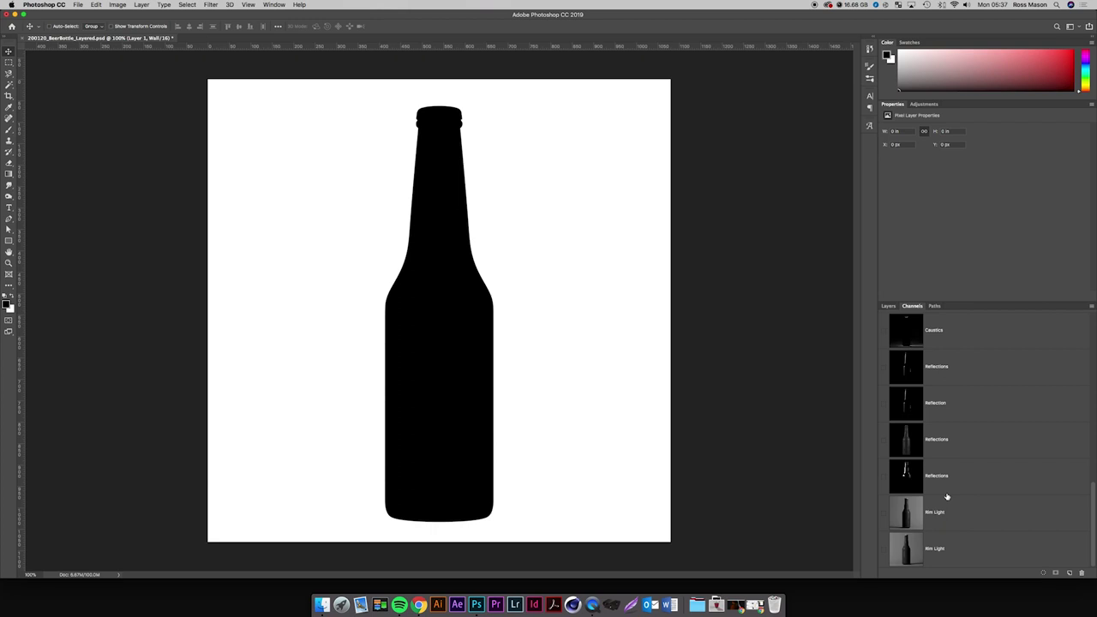
pyautogui.scroll(8, 943, 445)
pyautogui.click(888, 306)
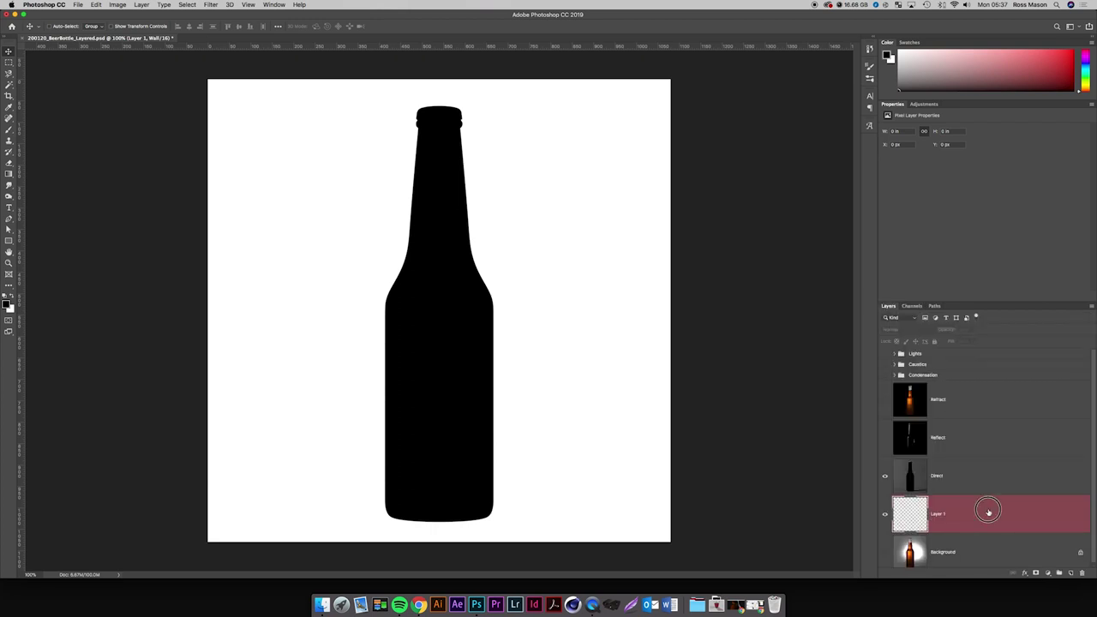
# Turn the empty layer into a Solid Color fill of RGB 29, 29, 29 sampled from the wall, and hide the Direct layer.
pyautogui.click(987, 512)
pyautogui.click(1049, 573)
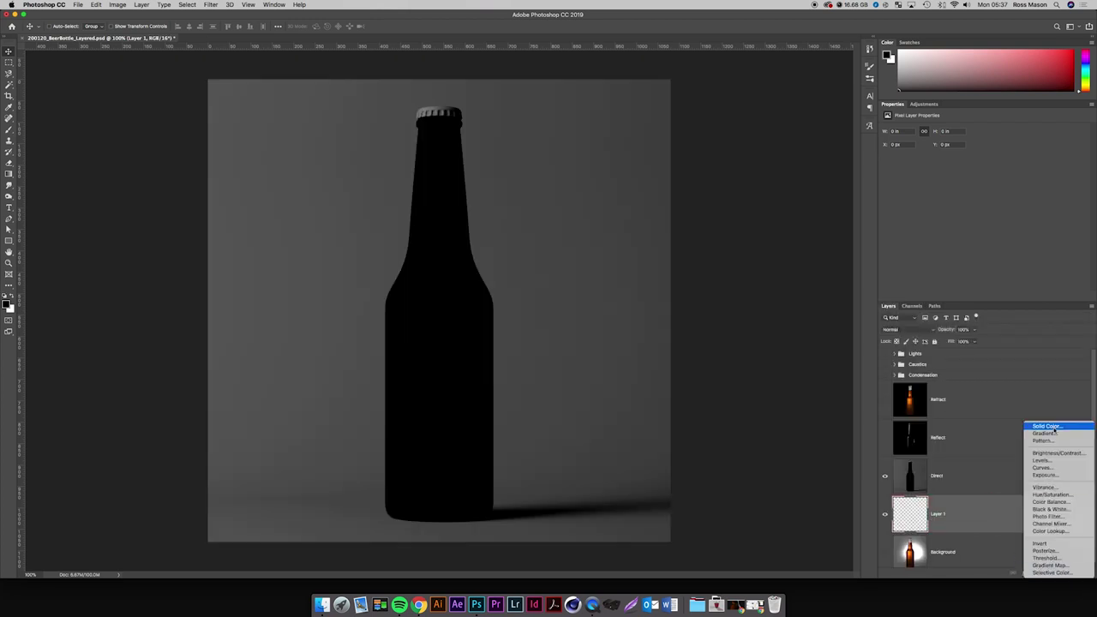
pyautogui.click(1054, 426)
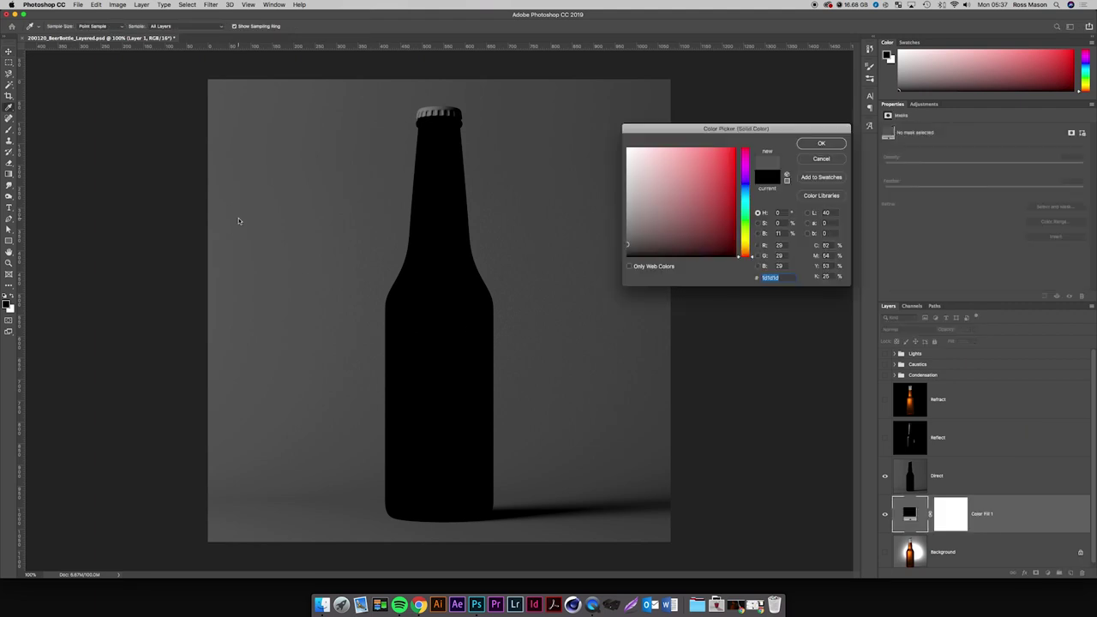
pyautogui.press('Return')
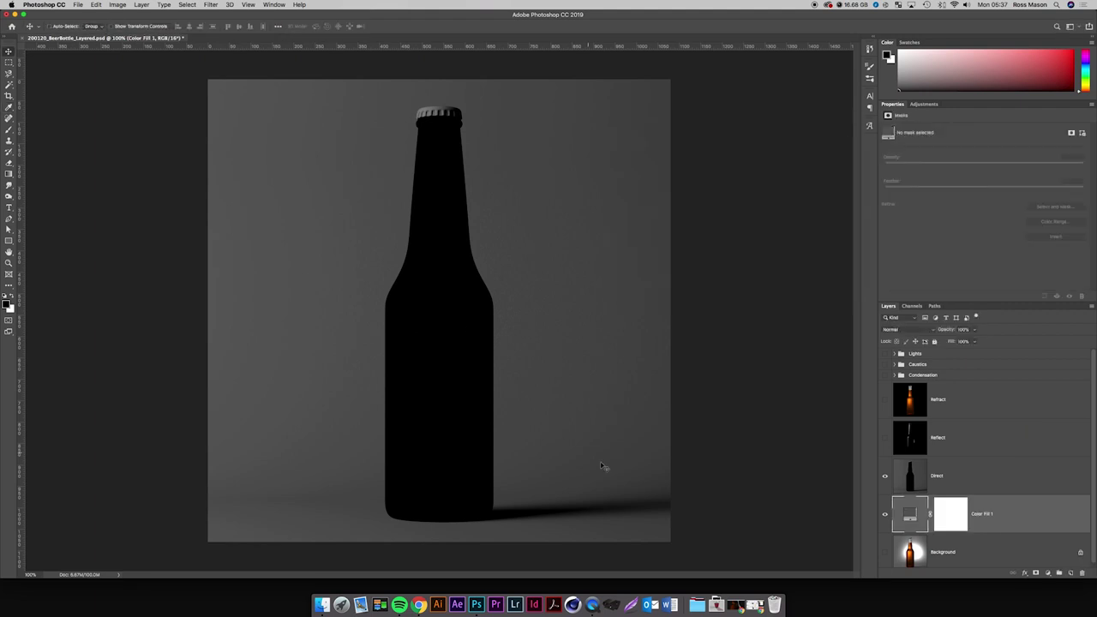
pyautogui.click(884, 476)
pyautogui.click(885, 476)
pyautogui.click(885, 476)
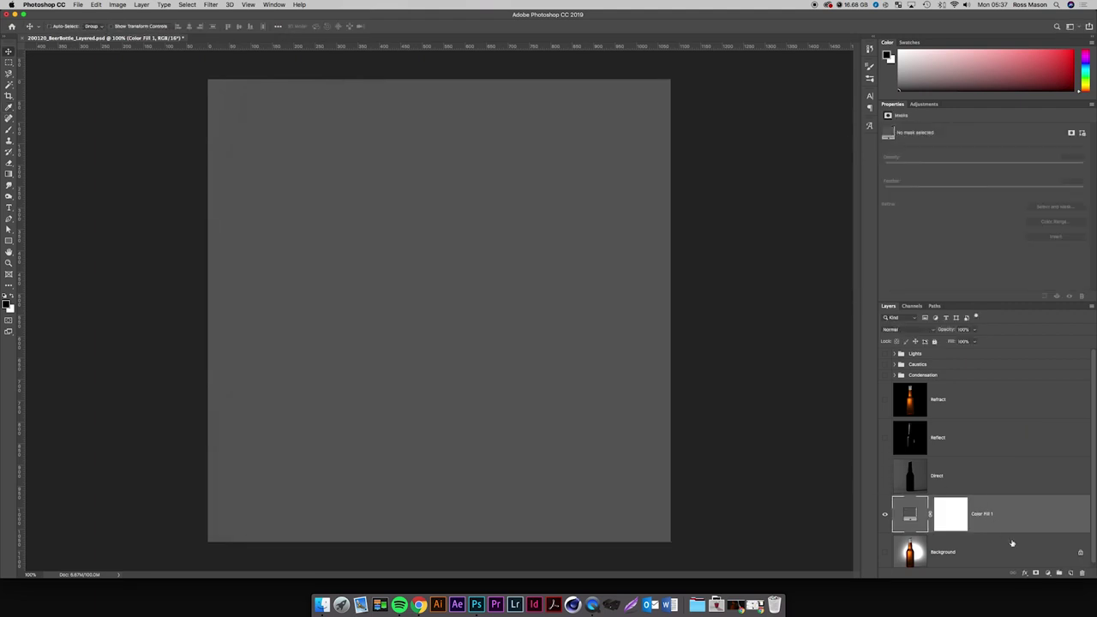
# Add a second Solid Color fill layer in light grey, RGB 118, 118, 118, above the dark grey fill.
pyautogui.click(1071, 574)
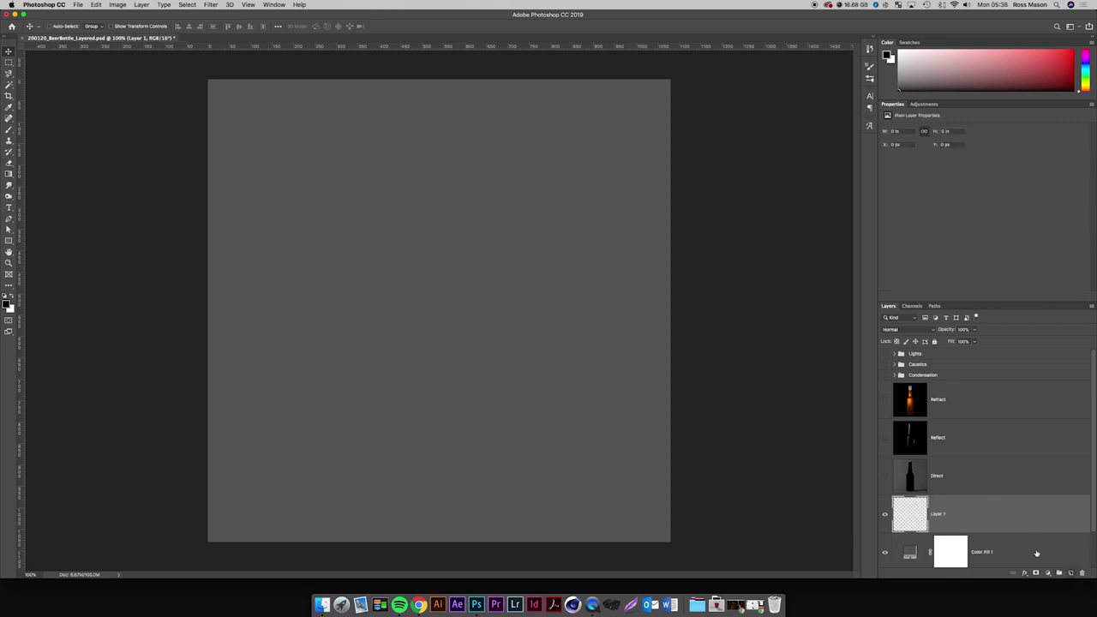
pyautogui.press('super+z')
pyautogui.click(1049, 573)
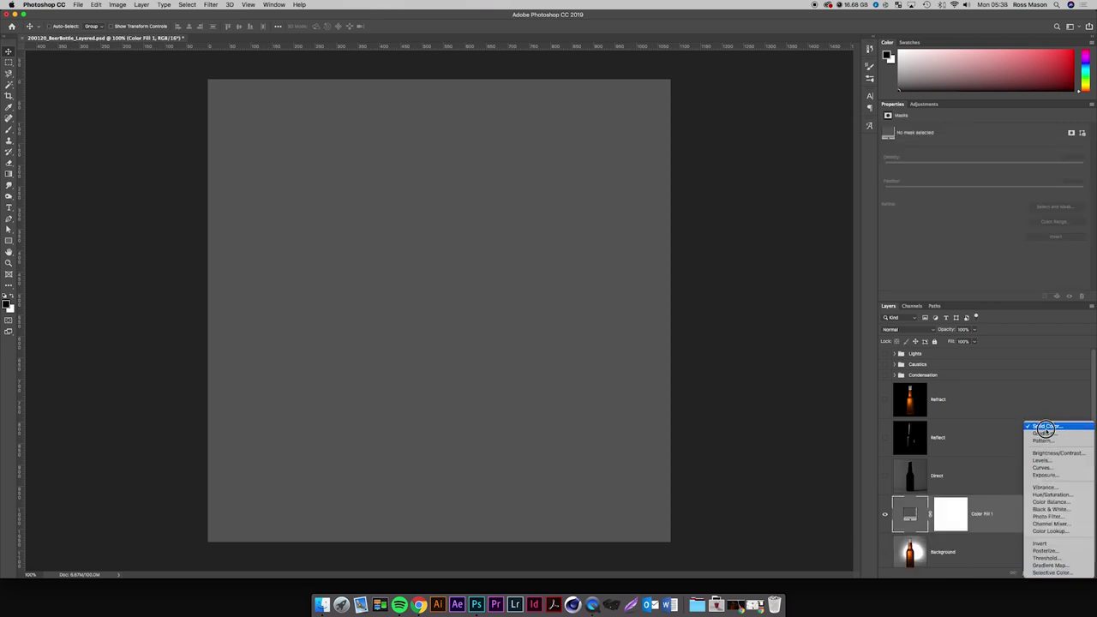
pyautogui.click(1045, 426)
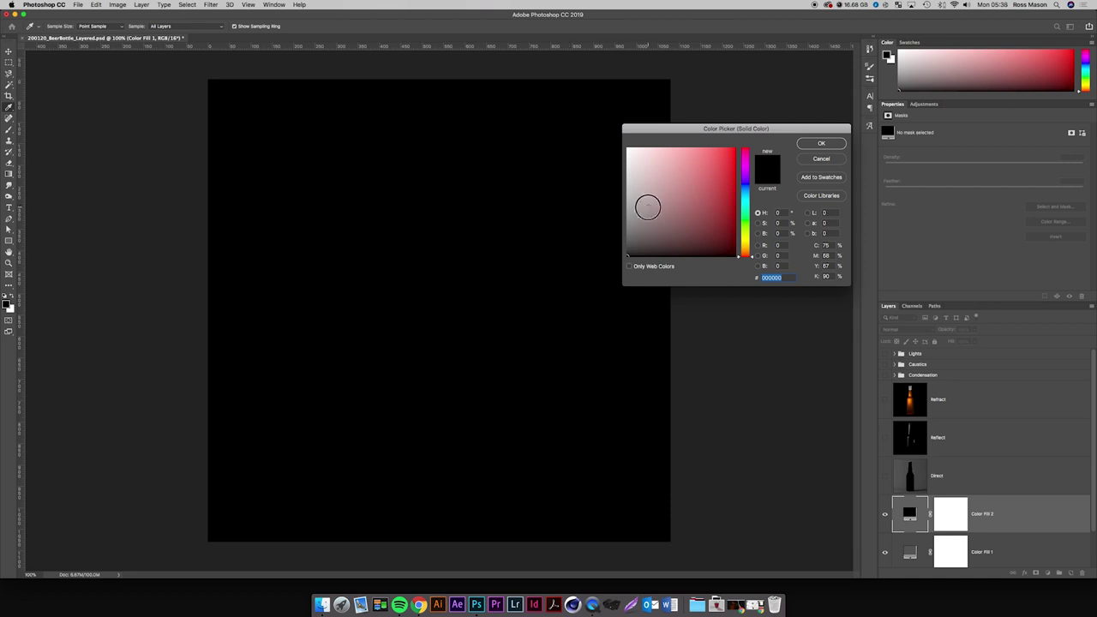
pyautogui.moveTo(644, 203); pyautogui.dragTo(588, 202)
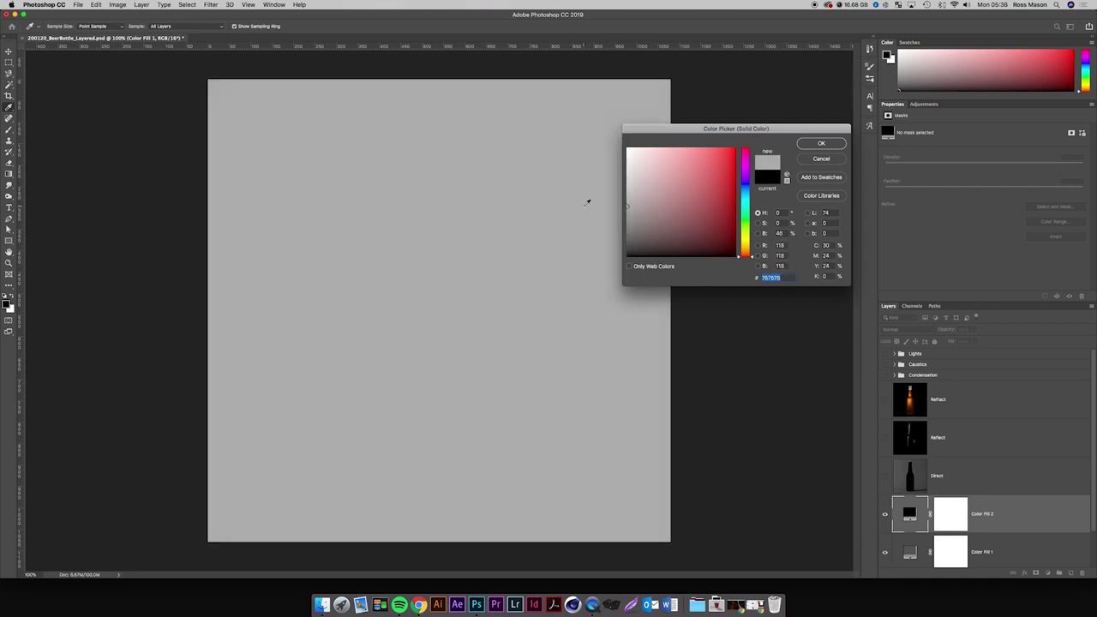
pyautogui.press('Return')
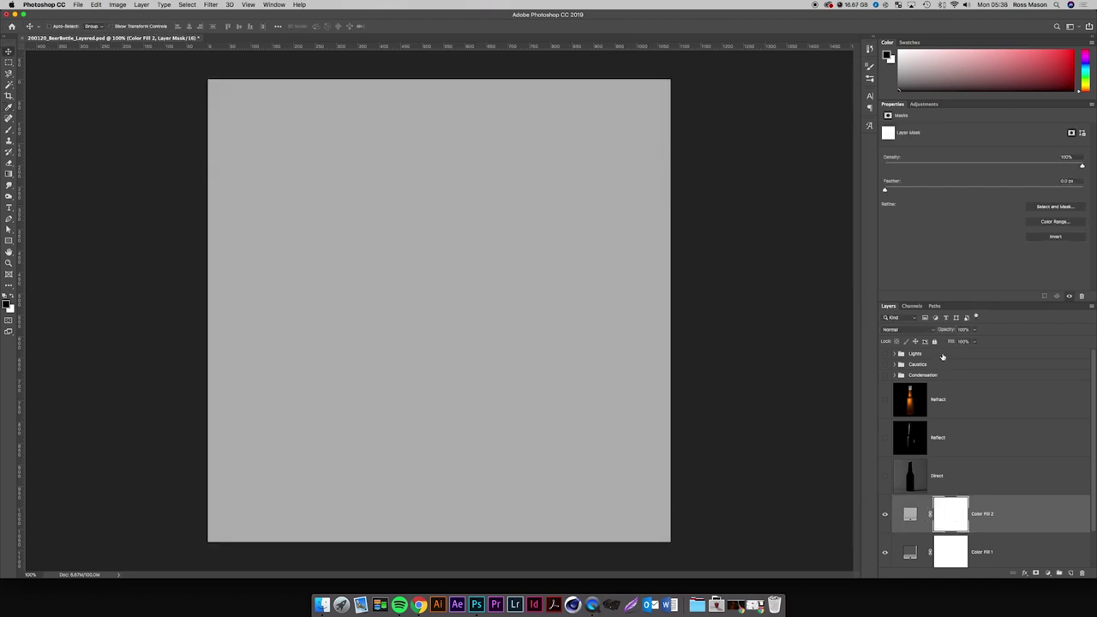
# Compare the two Bottle mask channels and the Wall mask channel that includes the condensation droplets.
pyautogui.click(914, 306)
pyautogui.scroll(-2, 941, 463)
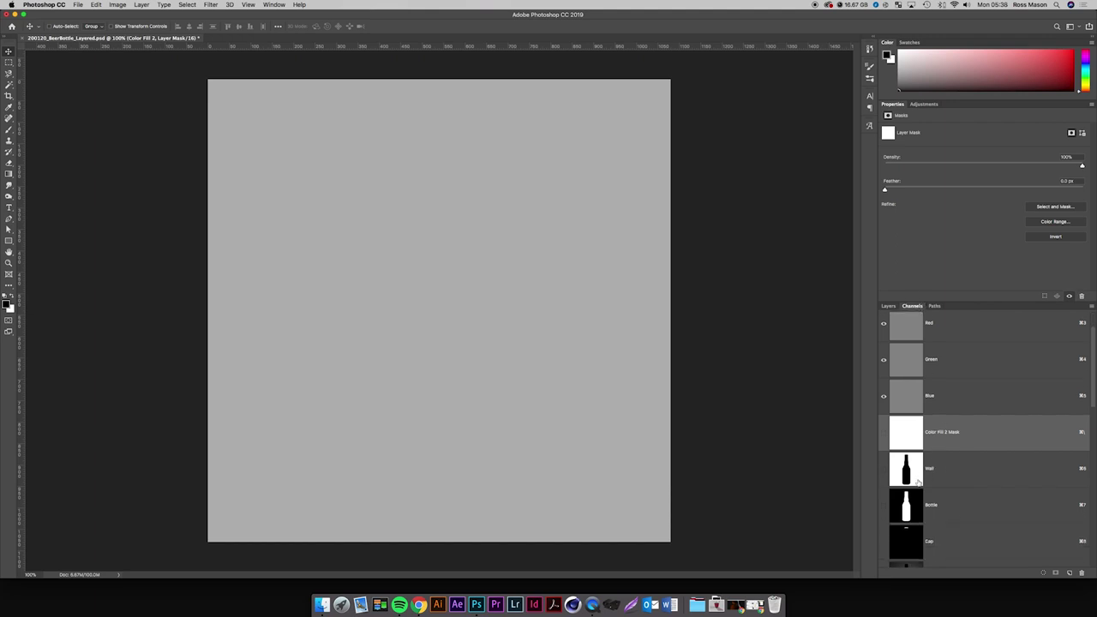
pyautogui.click(943, 506)
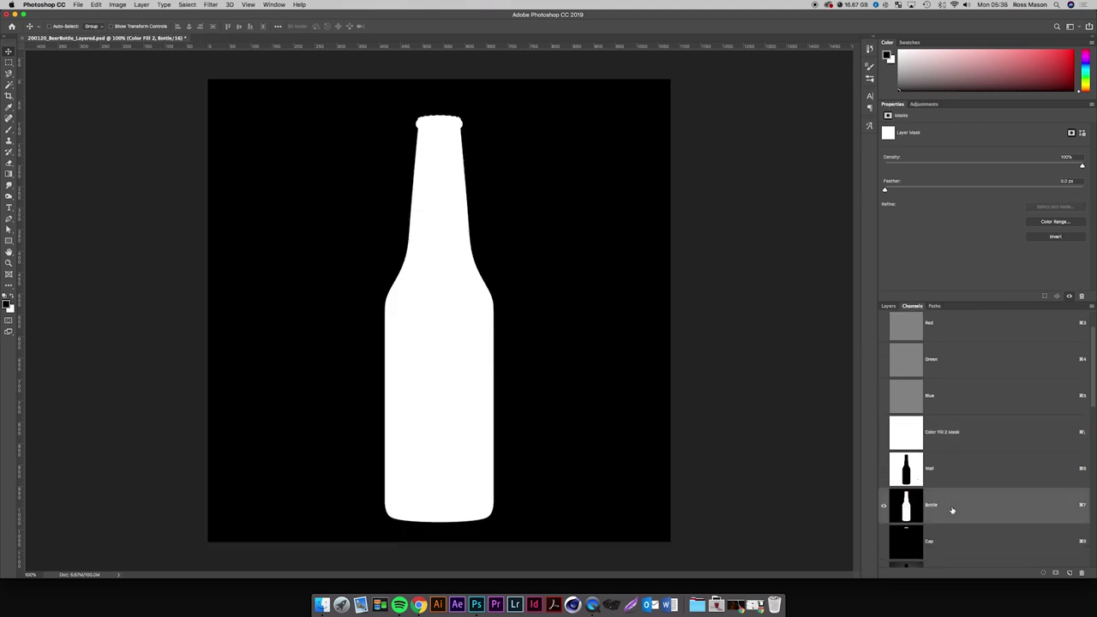
pyautogui.scroll(-4, 952, 510)
pyautogui.scroll(-4, 951, 511)
pyautogui.click(941, 457)
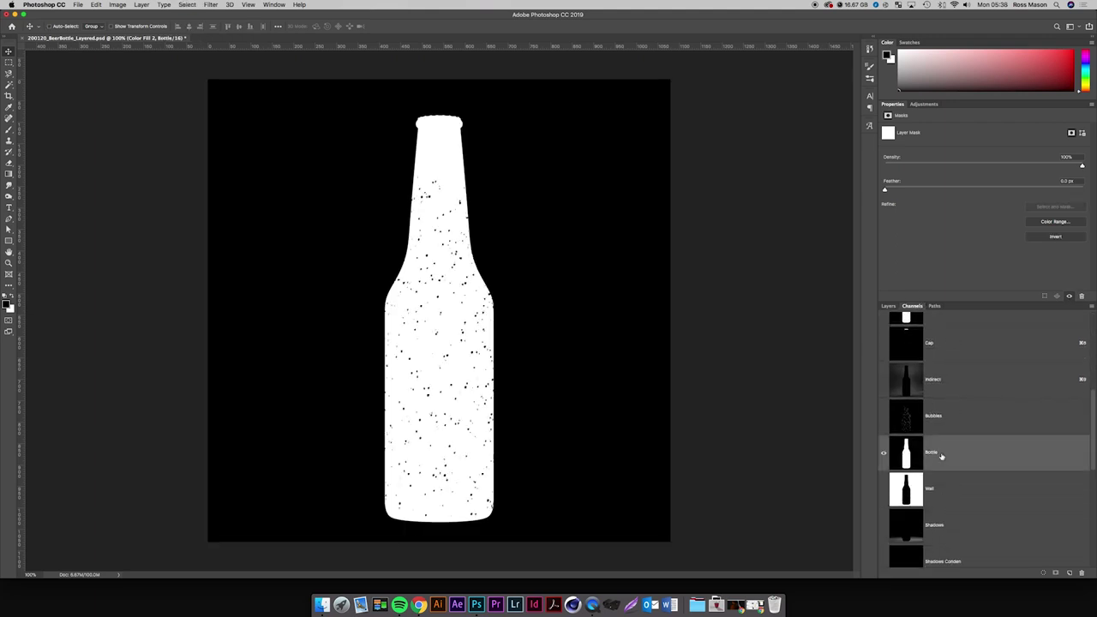
pyautogui.click(944, 495)
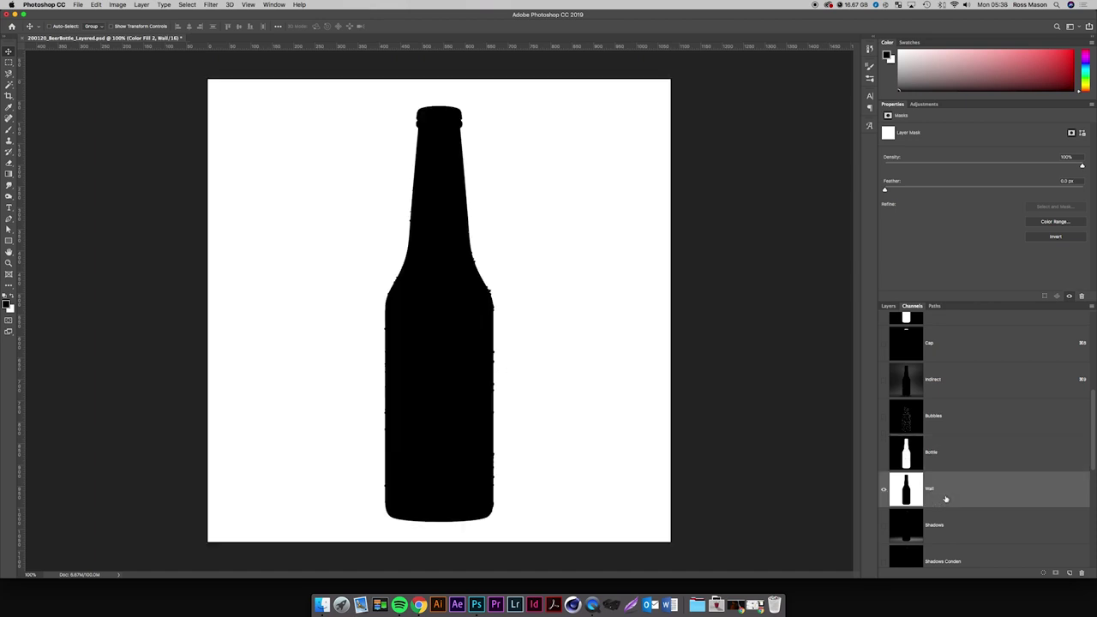
# Load the Wall channel as a selection and fill it with black on the Color Fill 2 layer mask.
pyautogui.keyDown('super'); pyautogui.click(911, 501); pyautogui.keyUp('super')
pyautogui.click(889, 306)
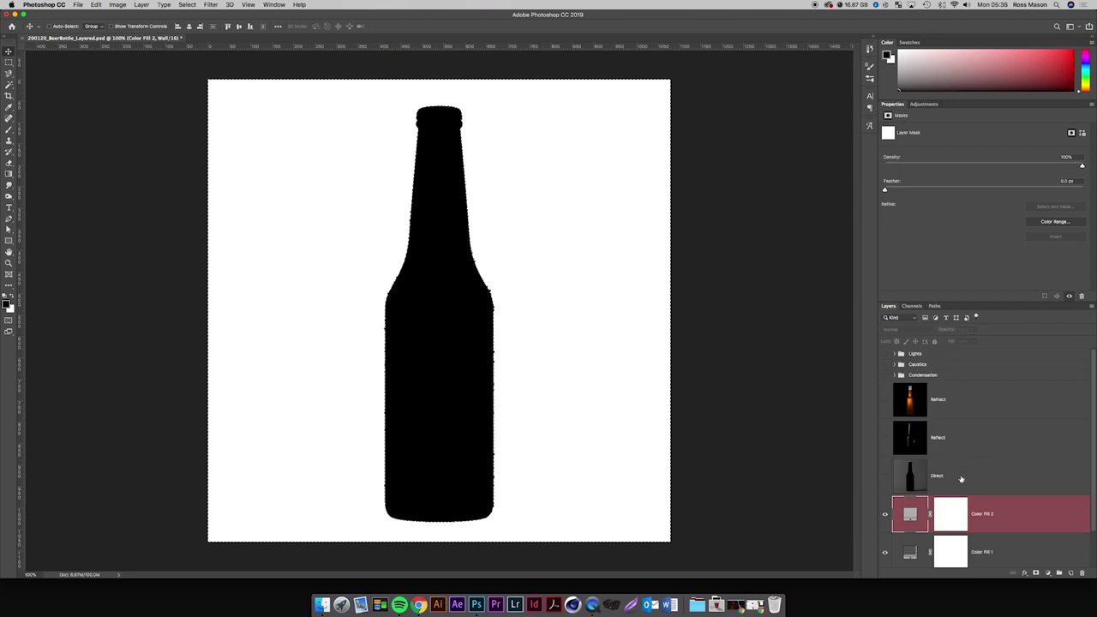
pyautogui.click(957, 511)
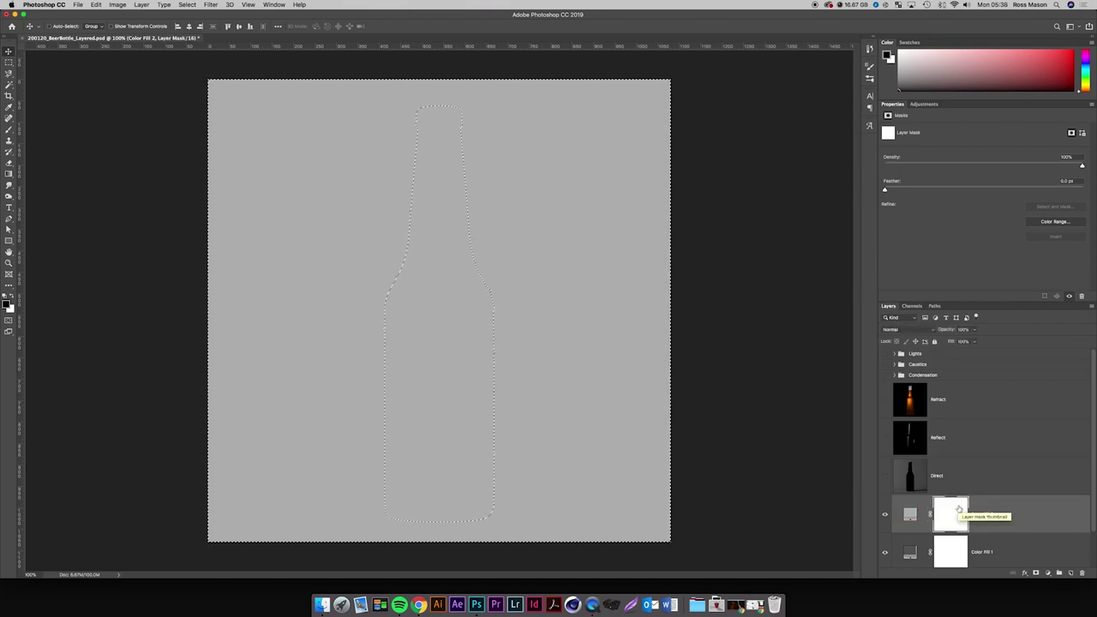
pyautogui.click(96, 5)
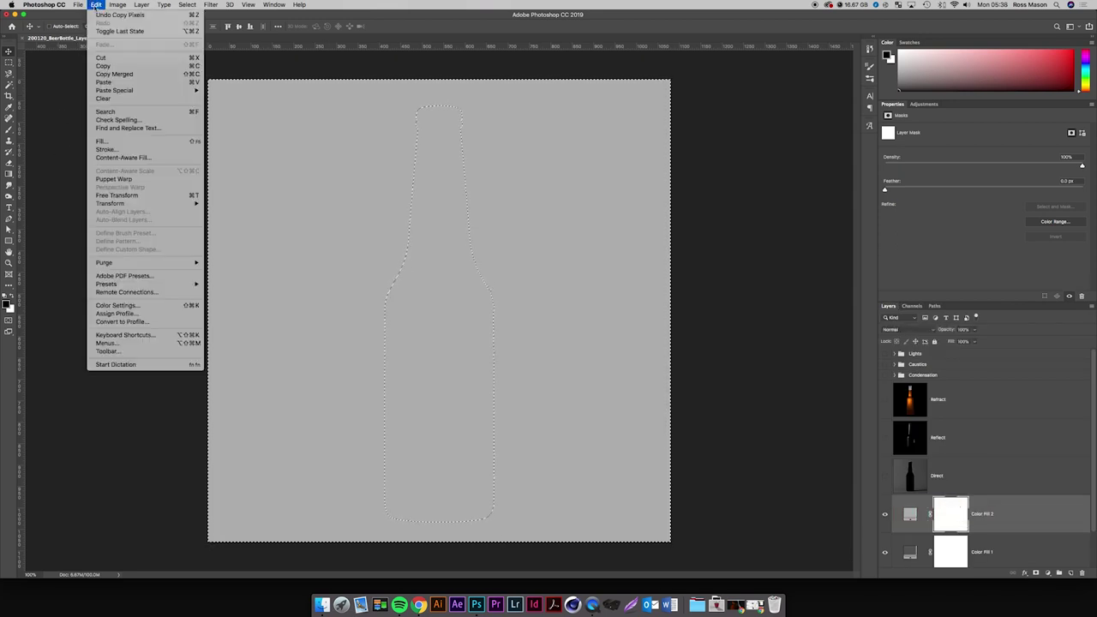
pyautogui.click(118, 140)
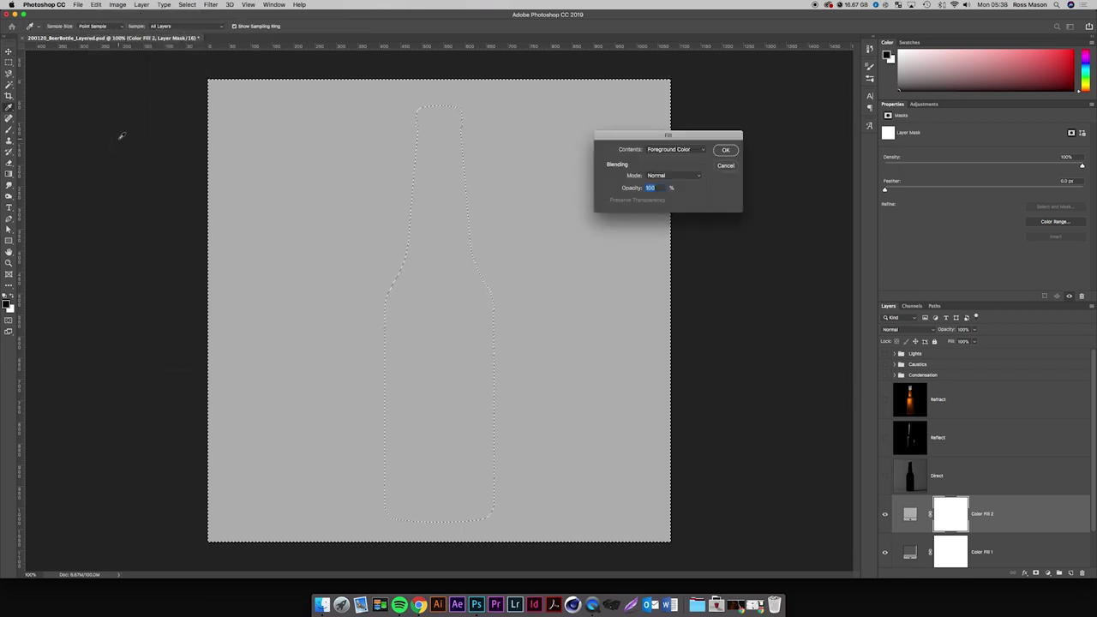
pyautogui.press('Return')
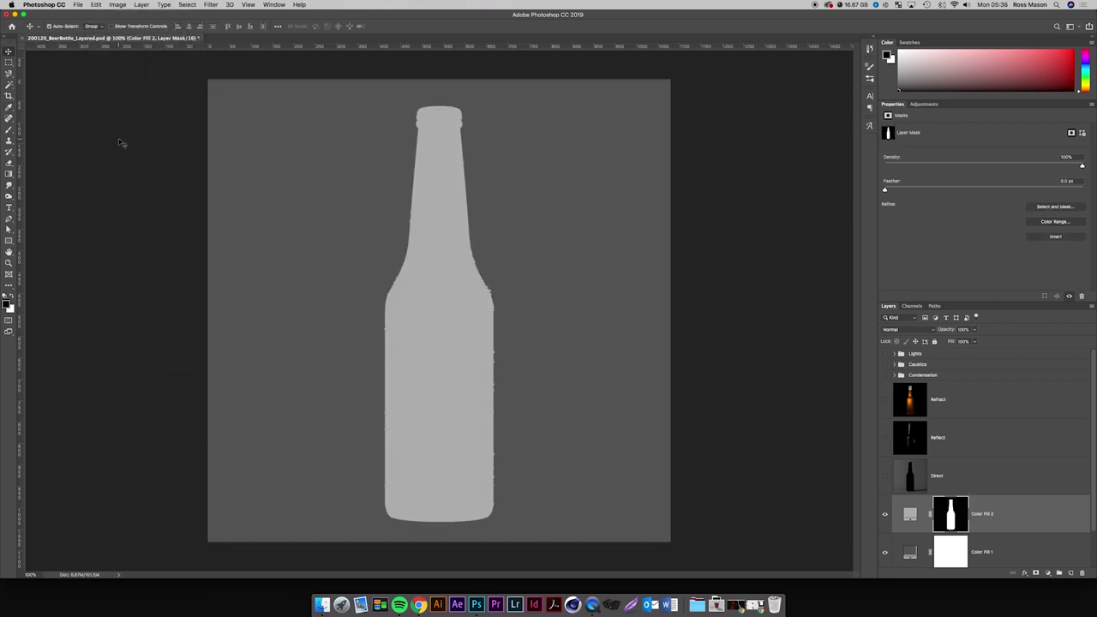
# Try Color Fill 2 with an inverted mask and a black fill colour, and invert the mask back.
pyautogui.press('super+i')
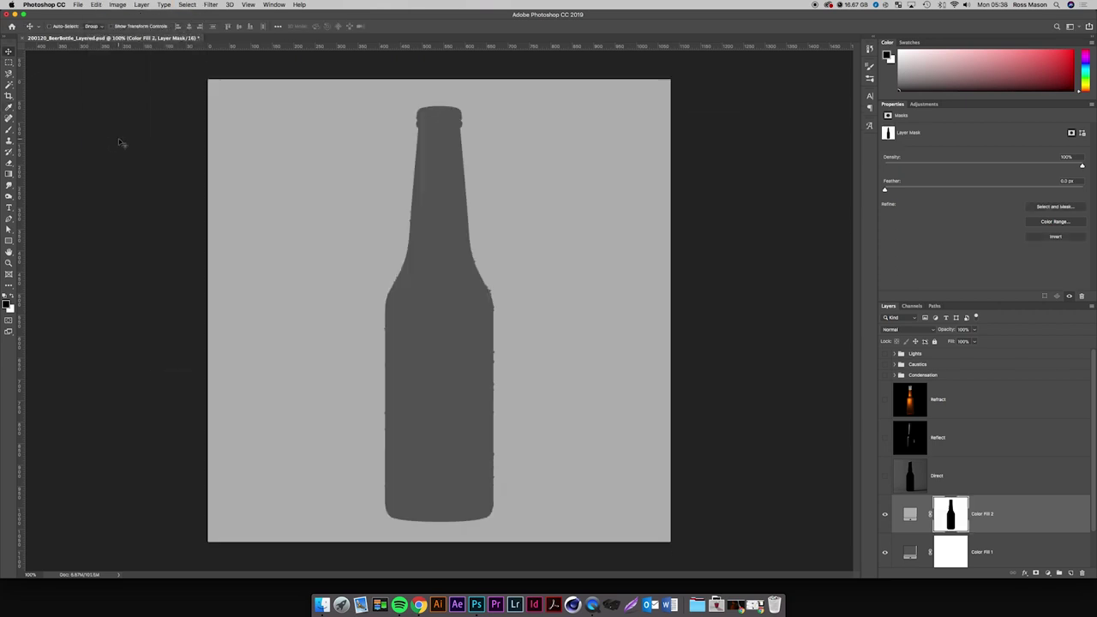
pyautogui.click(885, 515)
pyautogui.click(885, 515)
pyautogui.doubleClick(910, 515)
pyautogui.moveTo(673, 238); pyautogui.dragTo(604, 279)
pyautogui.press('Return')
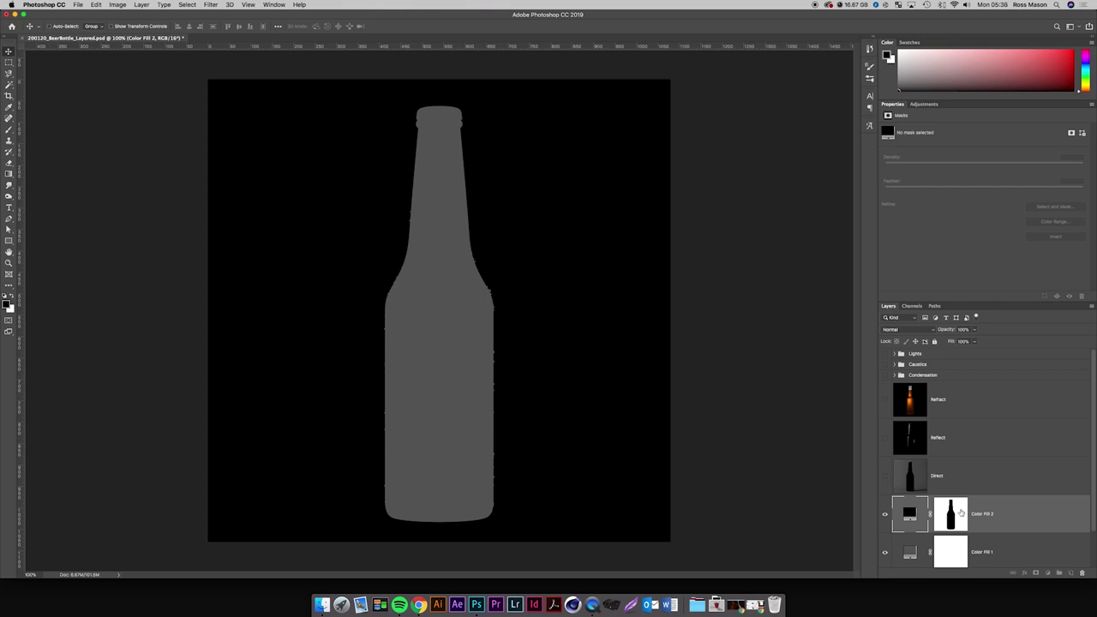
pyautogui.click(961, 512)
pyautogui.press('super+i')
# Set the Color Fill 2 colour to light grey and rename the layer "Bottle".
pyautogui.doubleClick(910, 515)
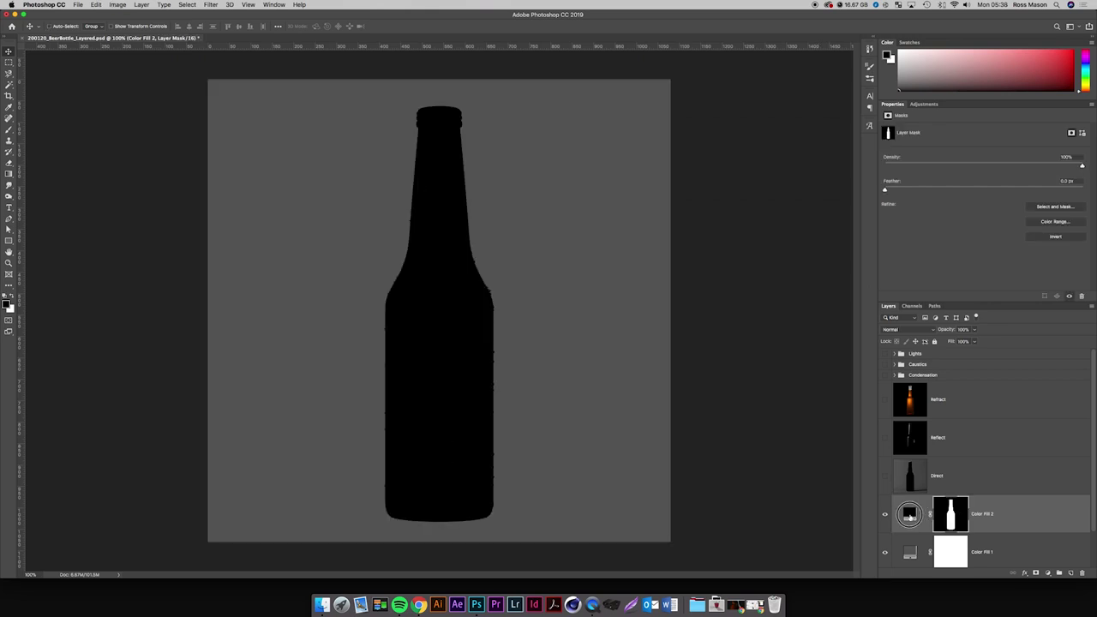
pyautogui.click(610, 198)
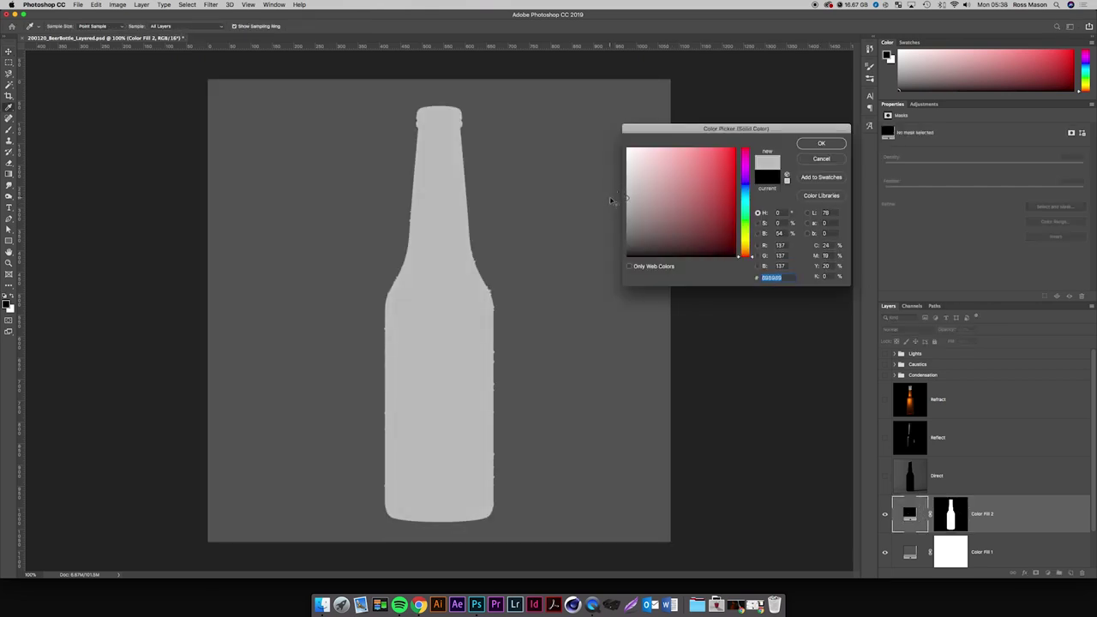
pyautogui.press('Return')
pyautogui.doubleClick(981, 514)
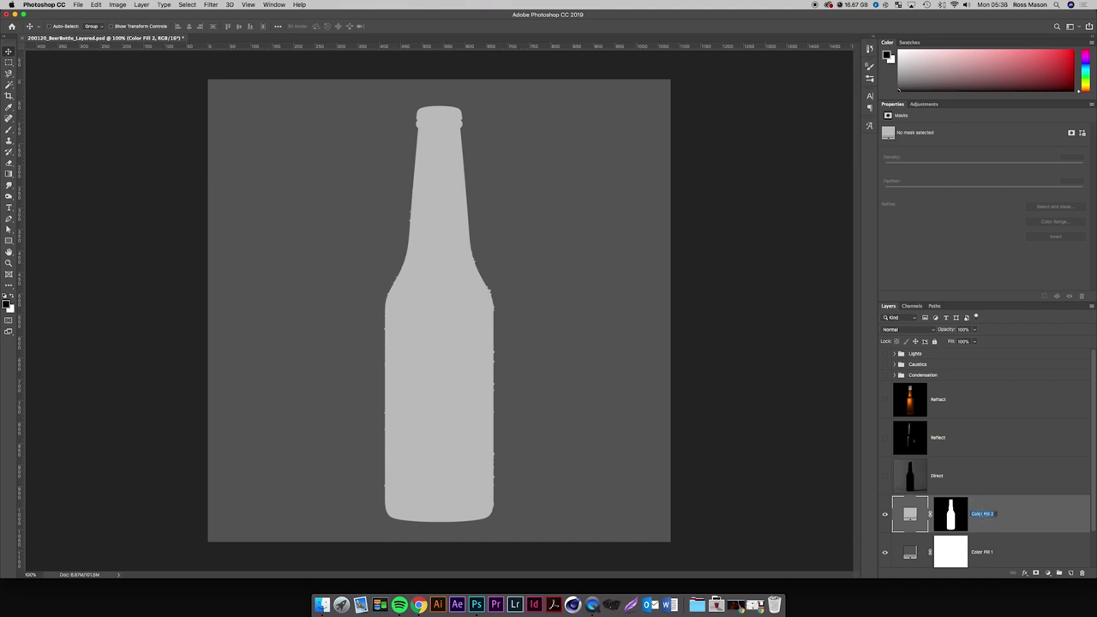
pyautogui.write('Bottle')
pyautogui.press('Return')
# Compare the grey bottle with the Reflect layer shown and hidden.
pyautogui.scroll(-2, 1002, 497)
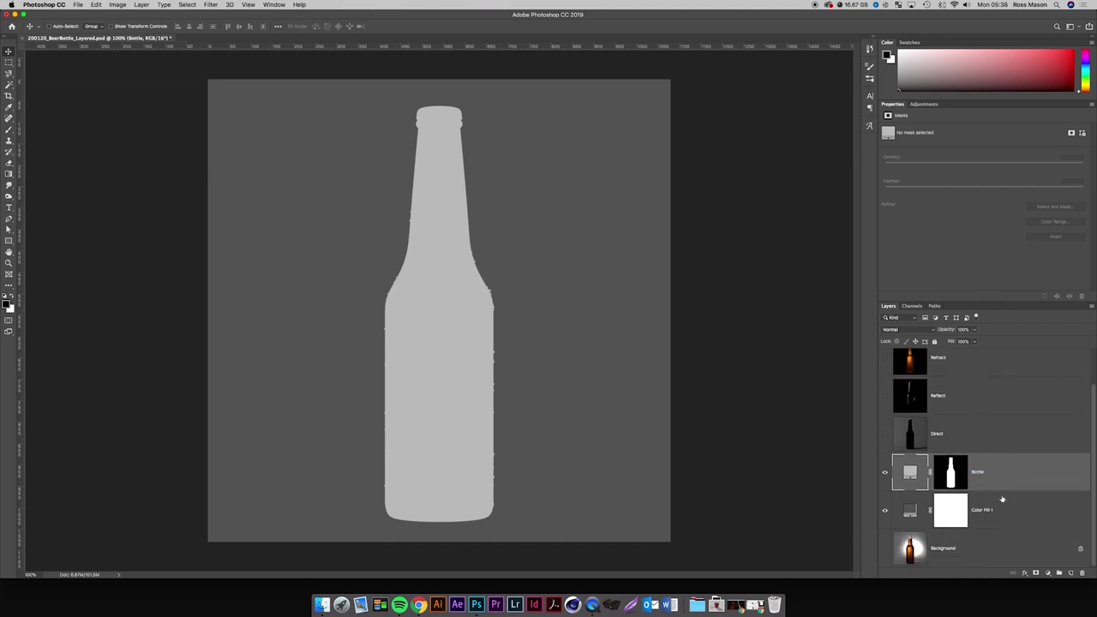
pyautogui.scroll(1, 1000, 497)
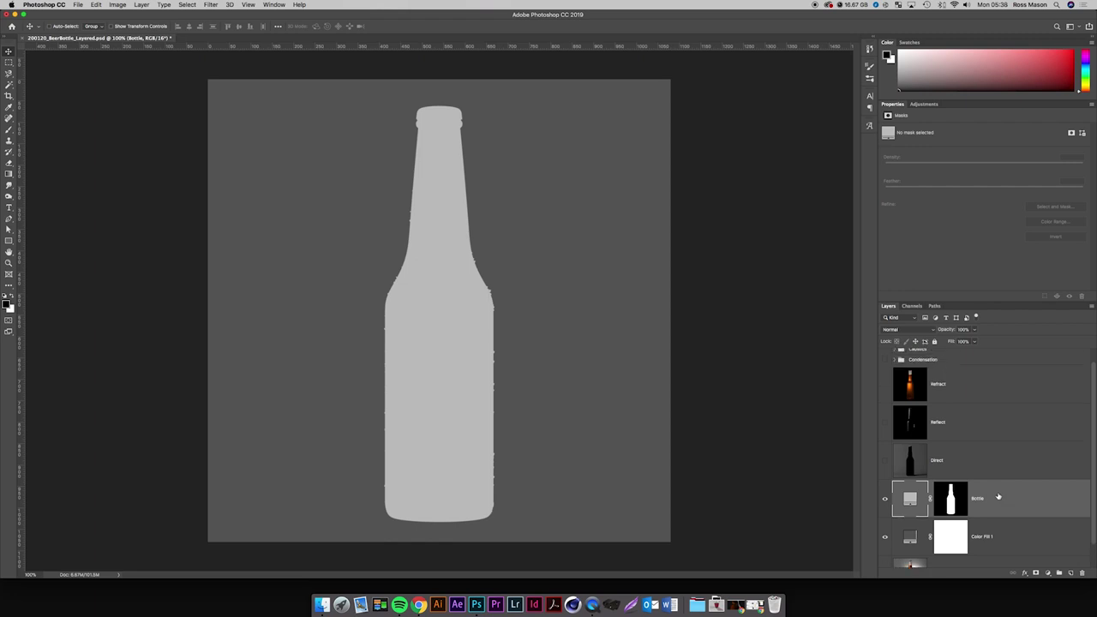
pyautogui.click(886, 428)
pyautogui.click(885, 429)
pyautogui.click(886, 428)
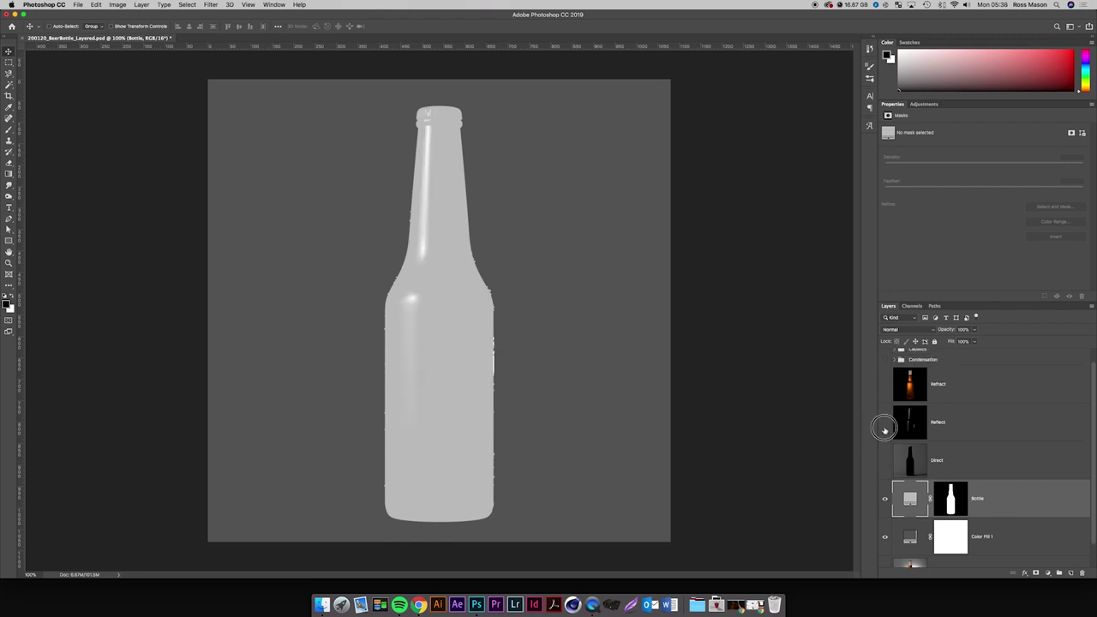
pyautogui.click(886, 429)
pyautogui.click(886, 429)
pyautogui.click(885, 429)
pyautogui.click(885, 428)
pyautogui.click(886, 429)
# Put the Bottle fill layer into a group named "Bottle".
pyautogui.press('super+g')
pyautogui.doubleClick(917, 486)
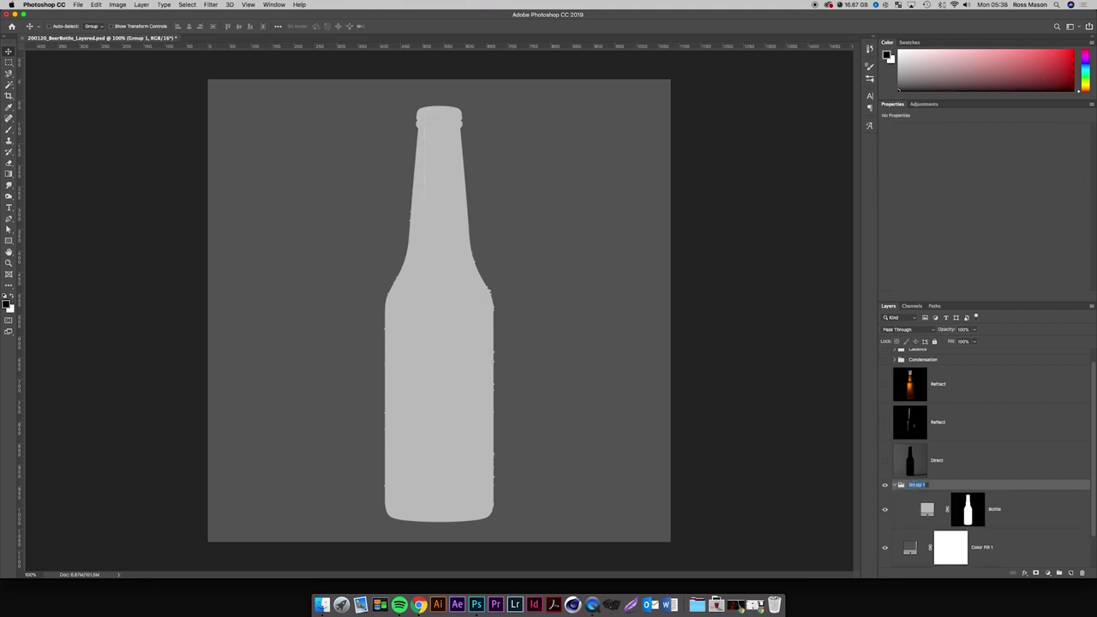
pyautogui.write('Bottle')
pyautogui.press('Return')
pyautogui.click(1005, 508)
# Preview the Refract layer over the grey bottle and check the outline of the Bottle mask as a selection.
pyautogui.click(885, 385)
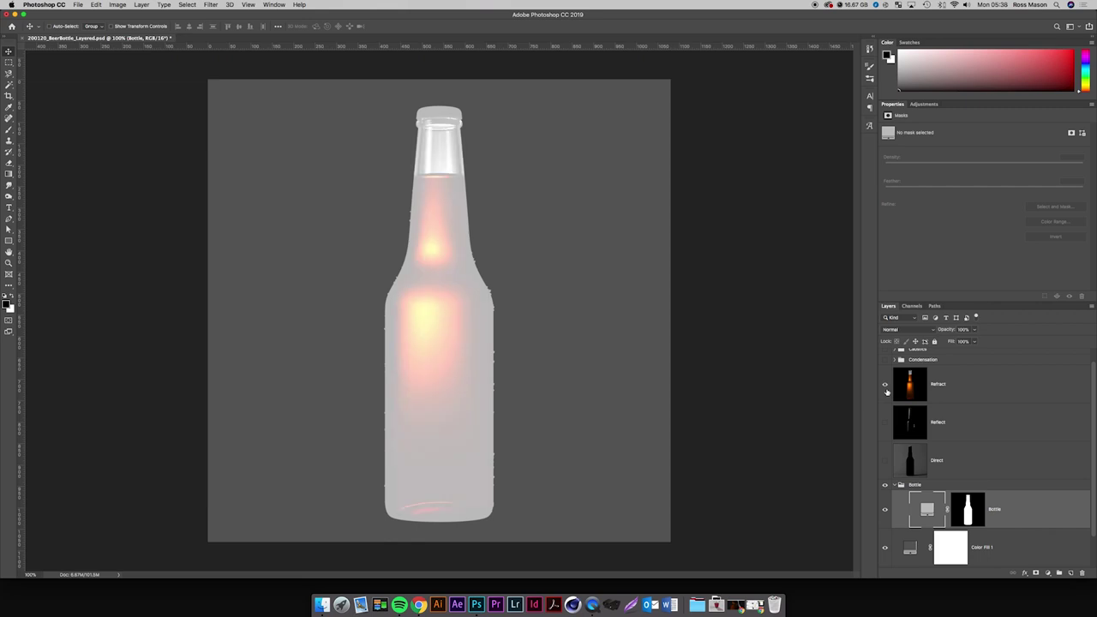
pyautogui.click(887, 392)
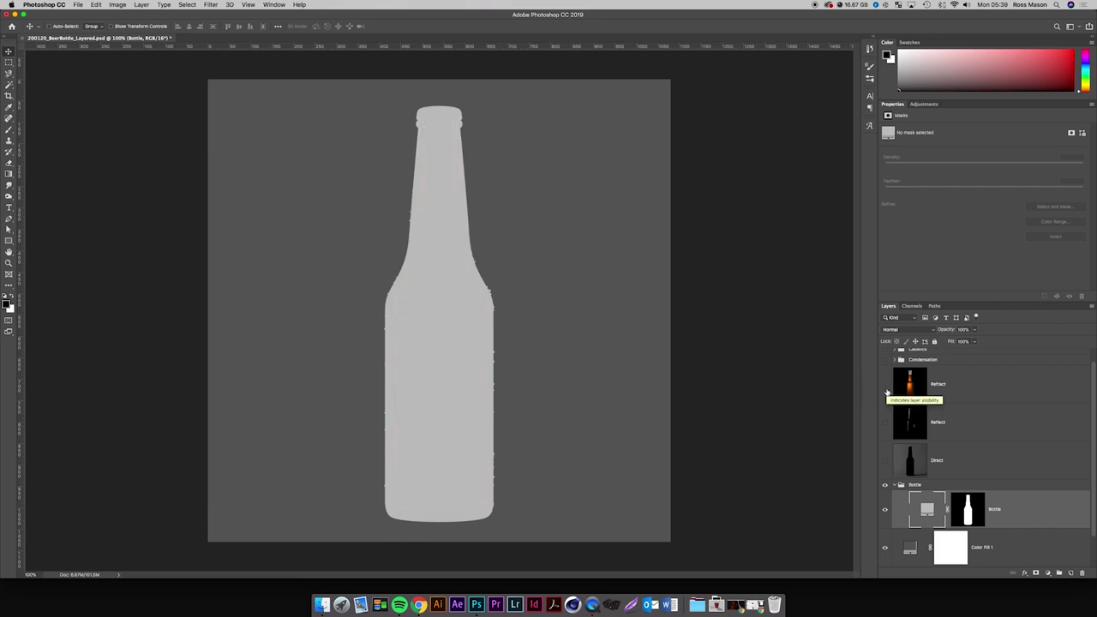
pyautogui.click(917, 486)
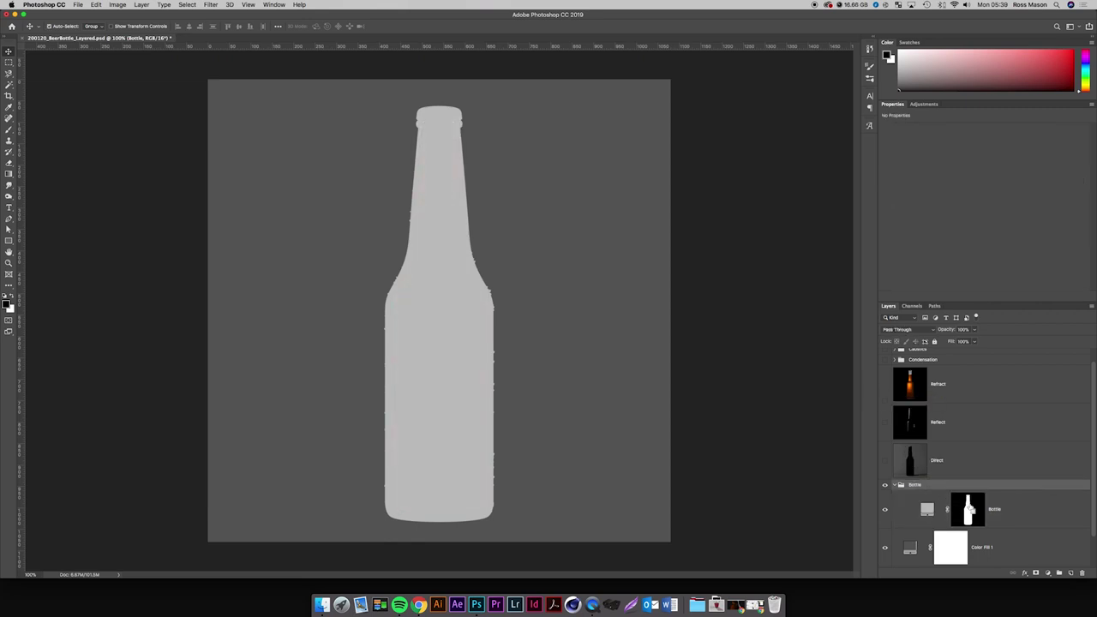
pyautogui.keyDown('super'); pyautogui.click(969, 514); pyautogui.keyUp('super')
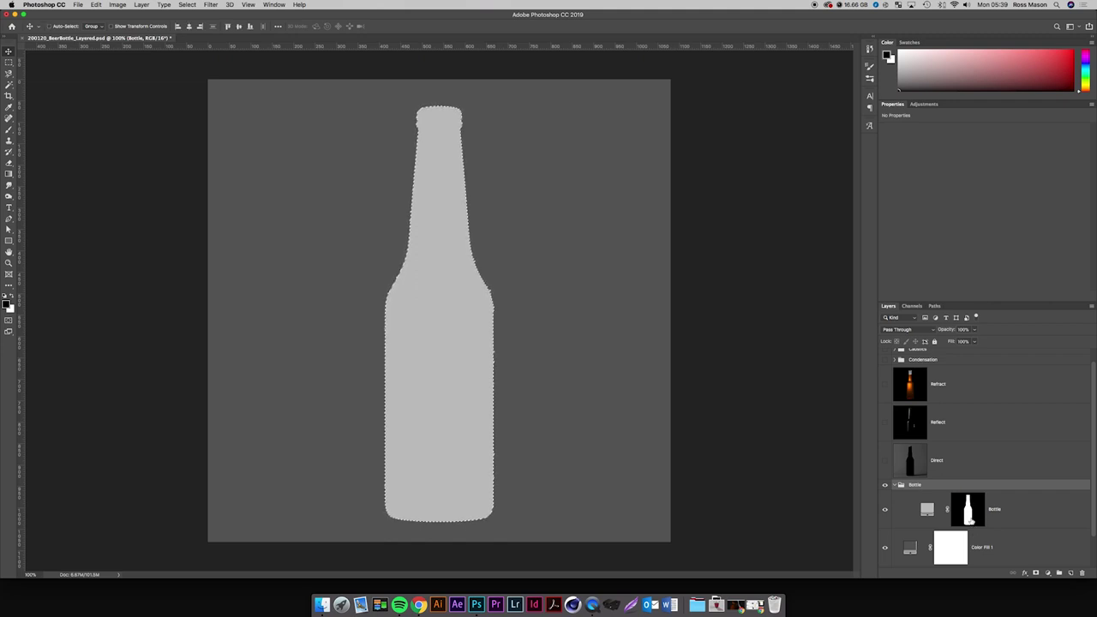
pyautogui.click(1001, 514)
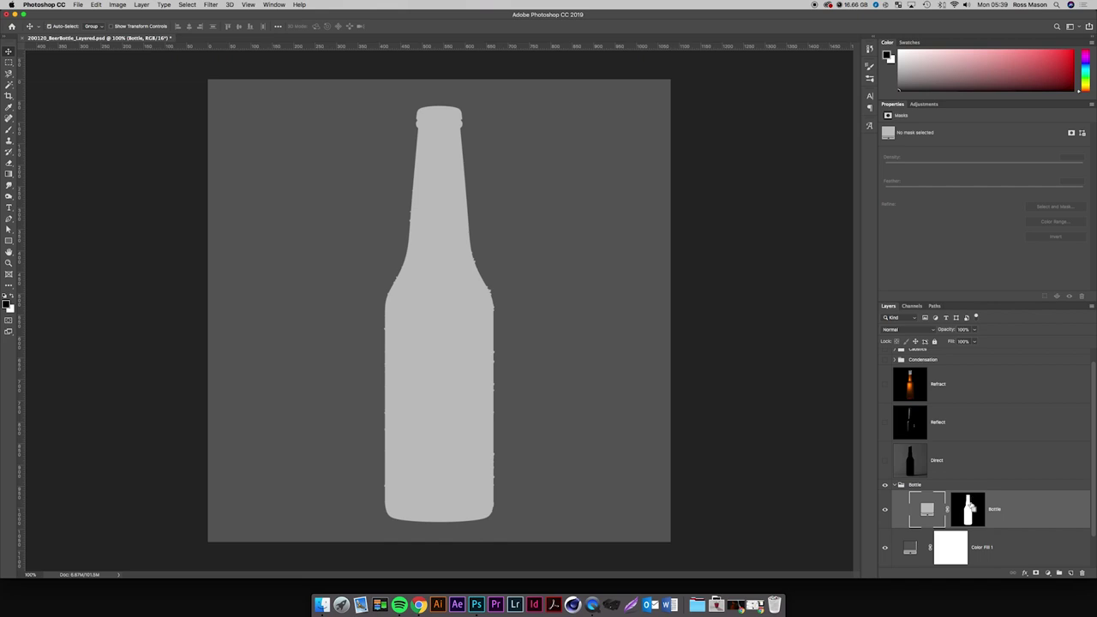
# Load the Cap channel as a selection, fill it with black on the Bottle layer mask, and deselect.
pyautogui.click(913, 306)
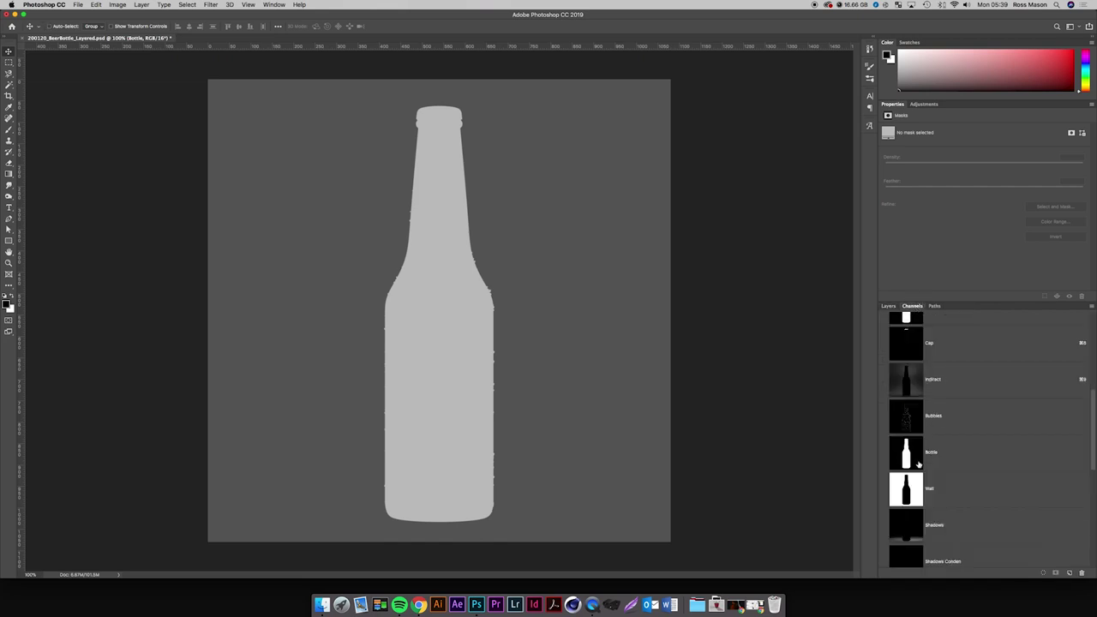
pyautogui.scroll(3, 919, 464)
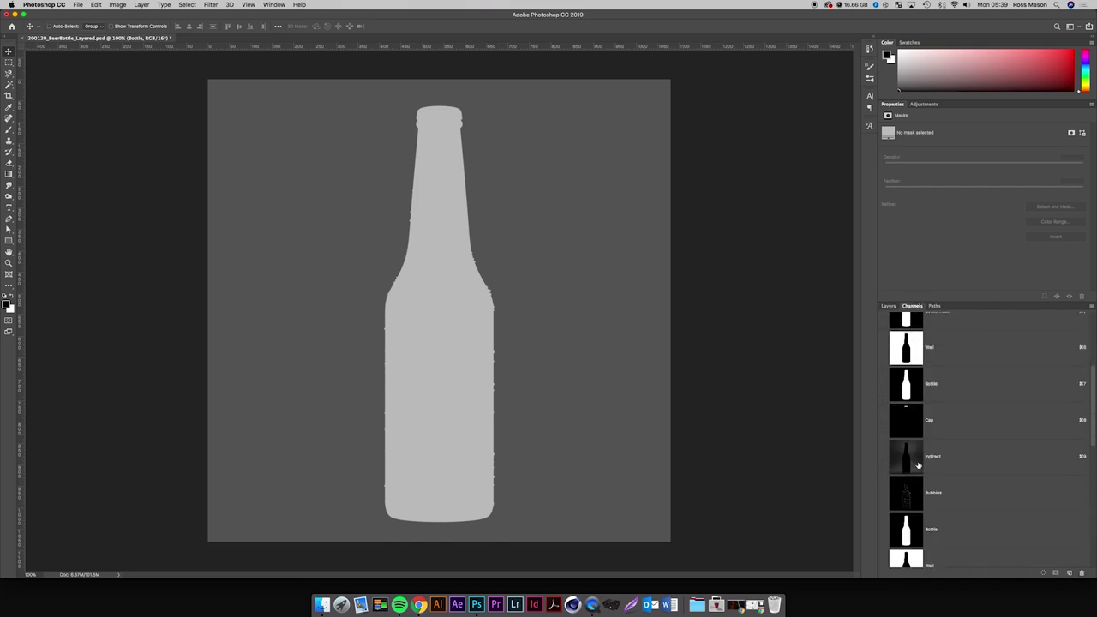
pyautogui.click(889, 306)
pyautogui.click(975, 511)
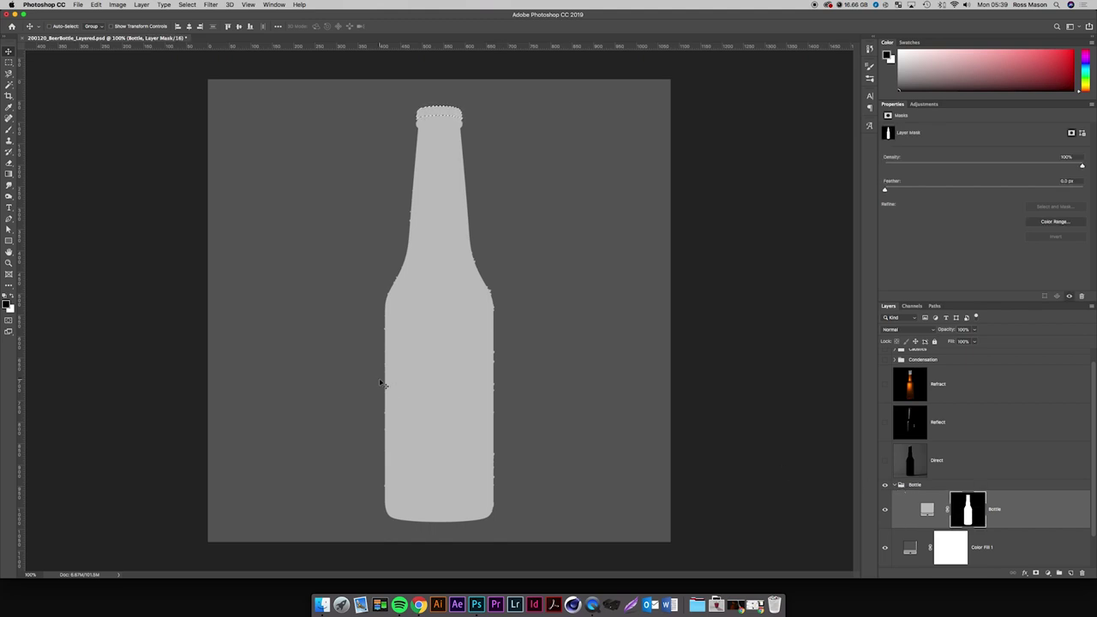
pyautogui.press('g')
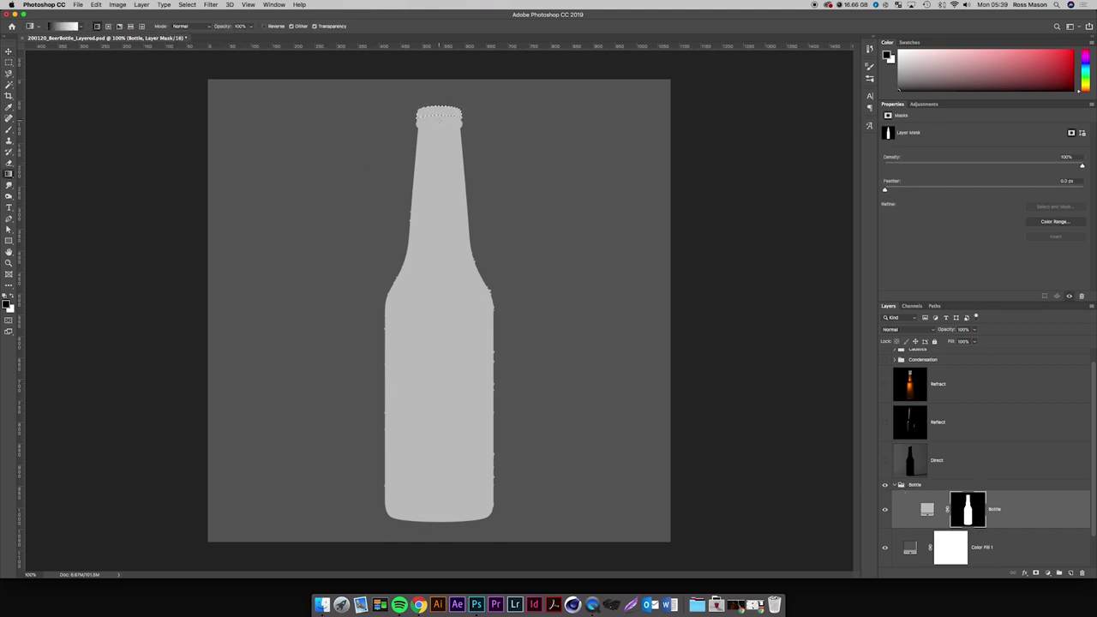
pyautogui.press('b')
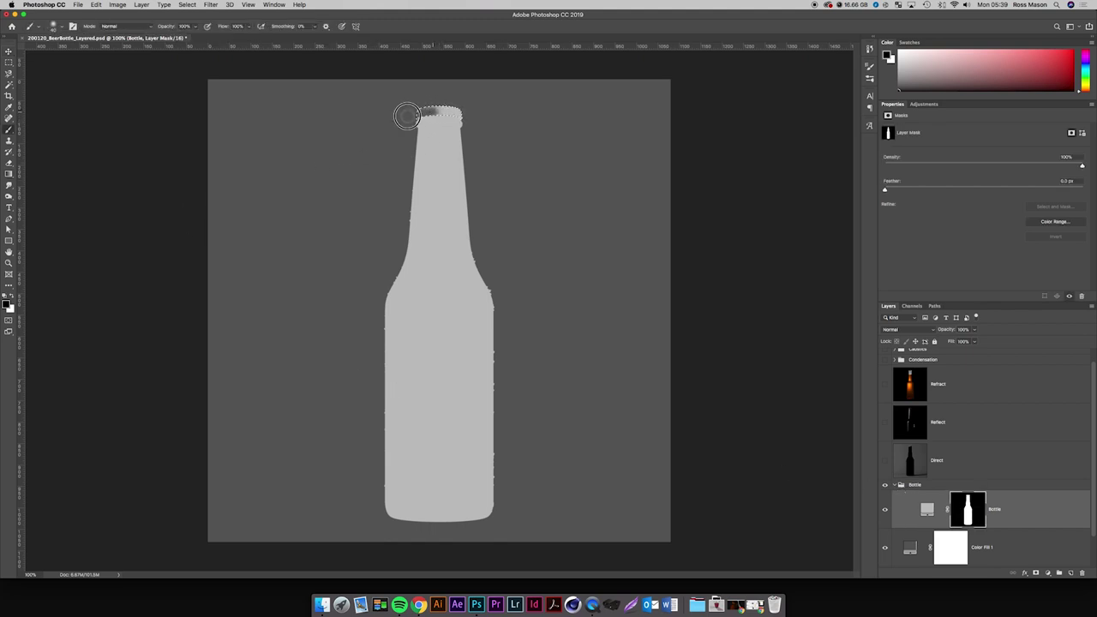
pyautogui.click(96, 4)
pyautogui.click(133, 140)
pyautogui.press('Return')
pyautogui.press('super+d')
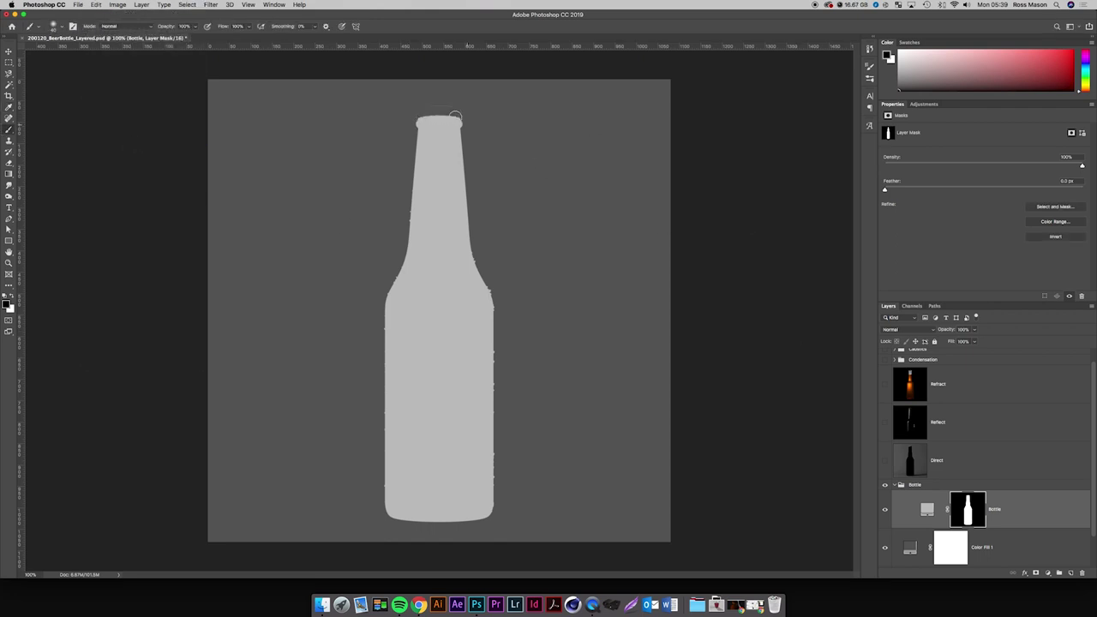
# Paint out the leftover cap outline on the Bottle mask with a black 14 px brush.
pyautogui.scroll(5, 438, 106)
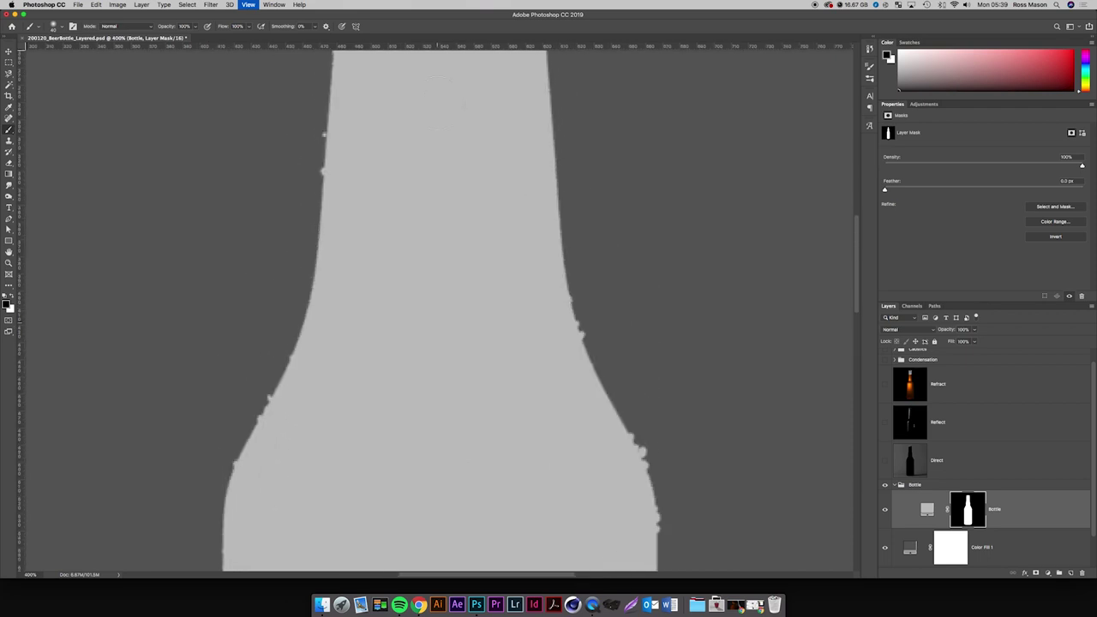
pyautogui.rightClick(366, 105)
pyautogui.moveTo(420, 127); pyautogui.dragTo(462, 146)
pyautogui.press('Return')
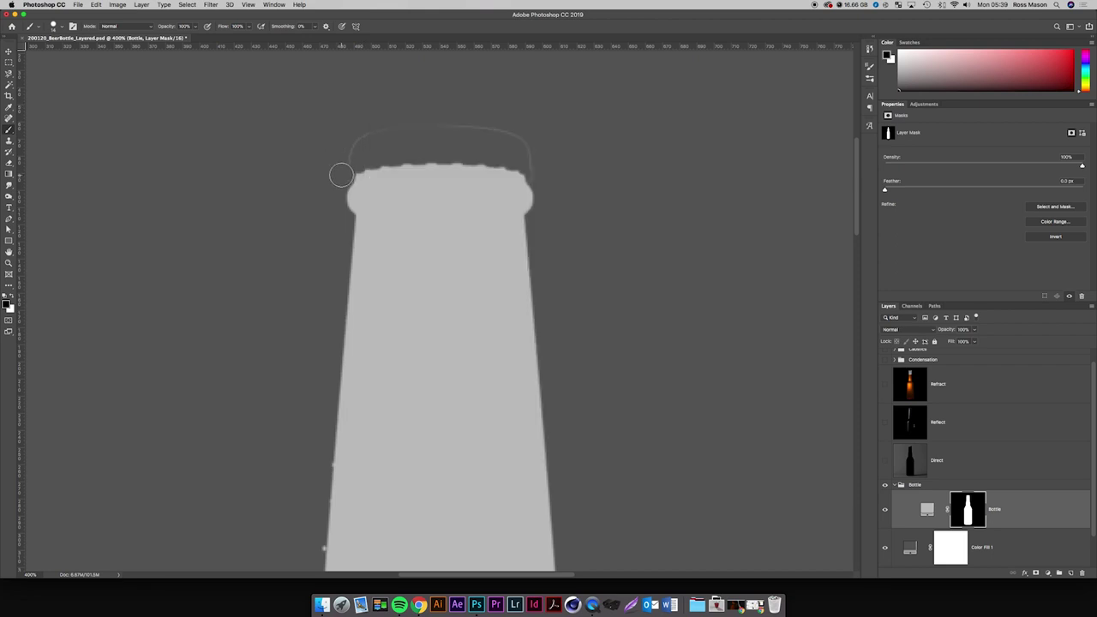
pyautogui.moveTo(390, 132)
pyautogui.mouseDown()
pyautogui.moveTo(485, 131)
pyautogui.moveTo(539, 163)
pyautogui.mouseUp()
pyautogui.press('super+1')
pyautogui.press('super+0')
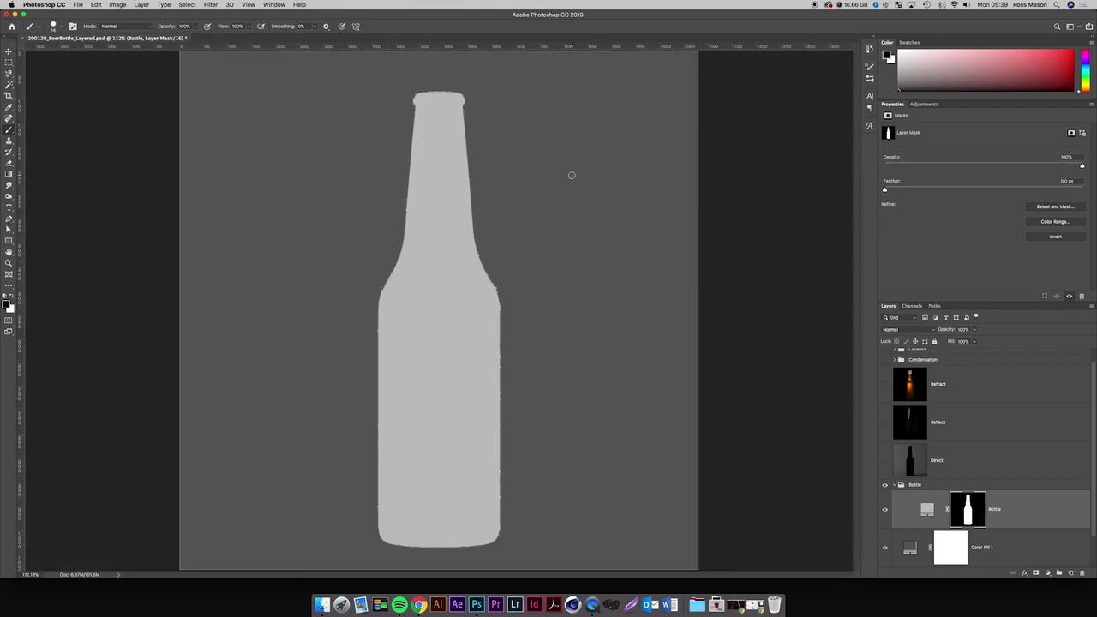
# Show the Direct, Reflect and Refract layers and move Reflect above Refract.
pyautogui.click(885, 460)
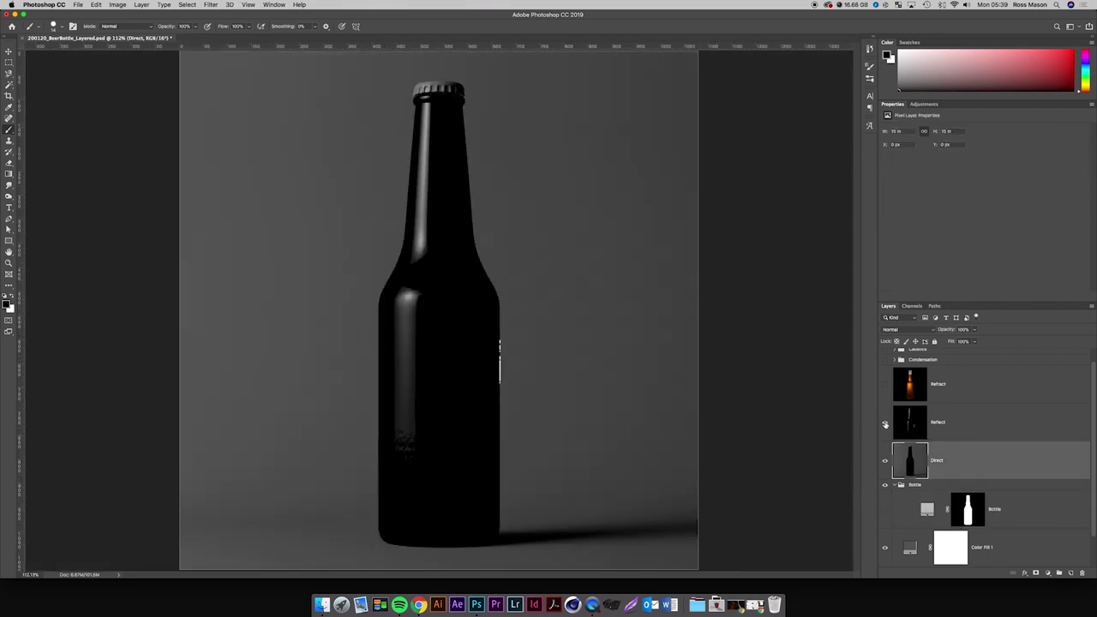
pyautogui.click(885, 424)
pyautogui.click(885, 386)
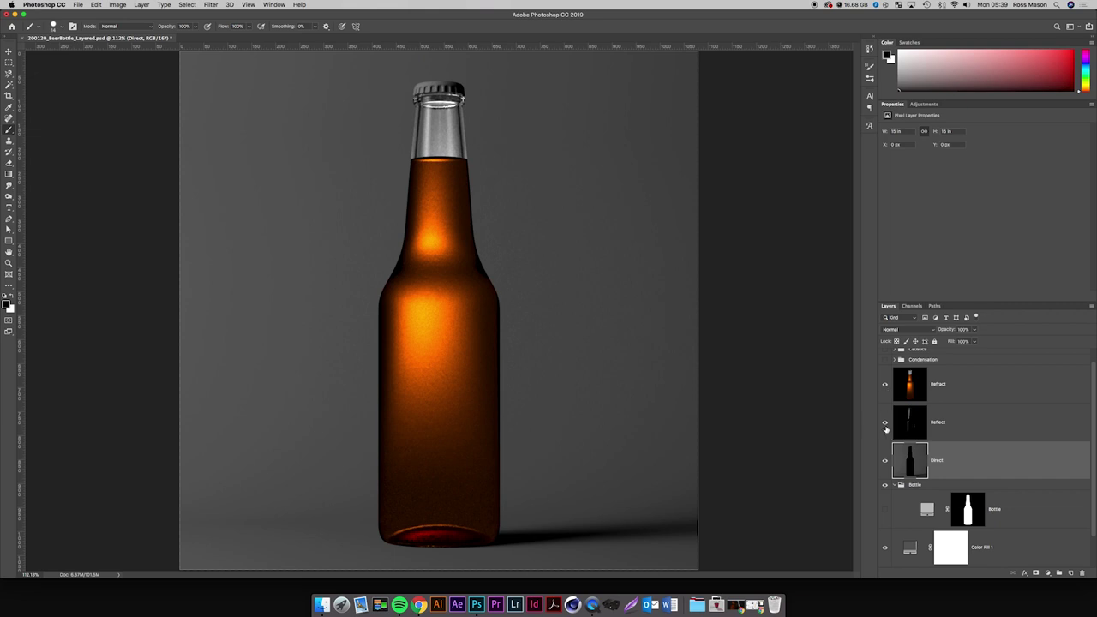
pyautogui.click(886, 424)
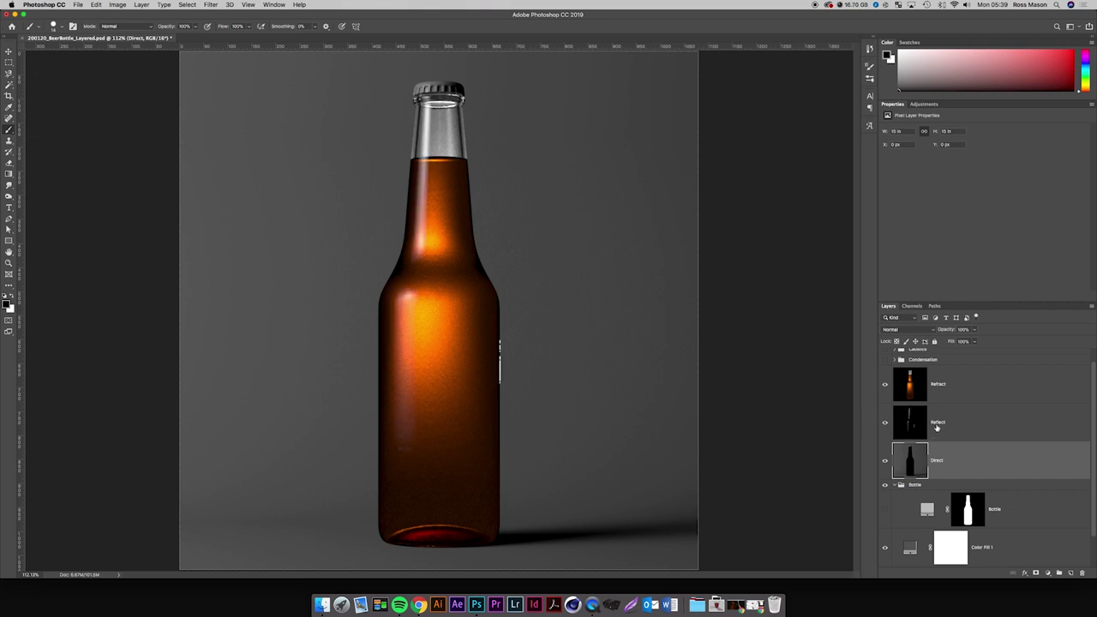
pyautogui.moveTo(938, 427); pyautogui.dragTo(932, 383)
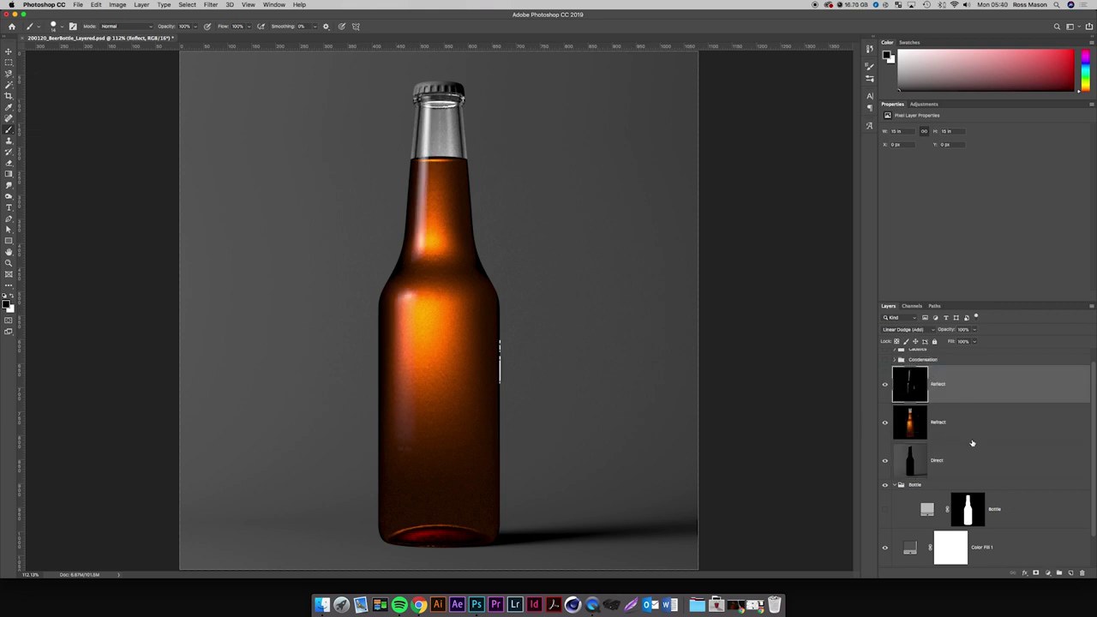
pyautogui.keyDown('shift'); pyautogui.click(972, 460); pyautogui.keyUp('shift')
pyautogui.click(956, 469)
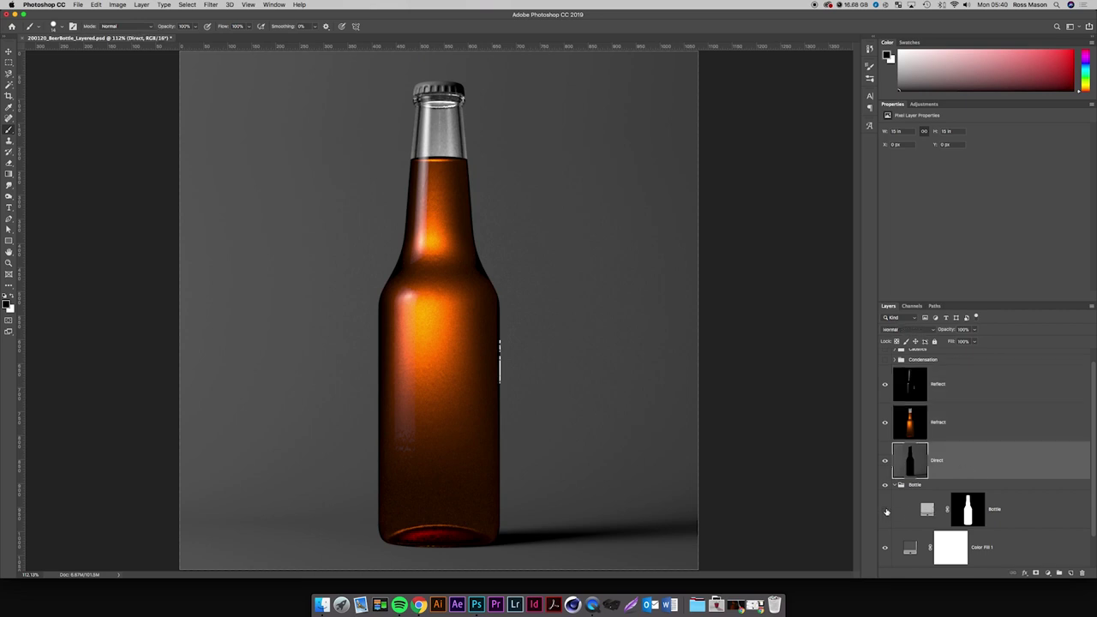
# Set the Bottle layer's fill colour to black (000000) and select the Direct layer.
pyautogui.doubleClick(927, 511)
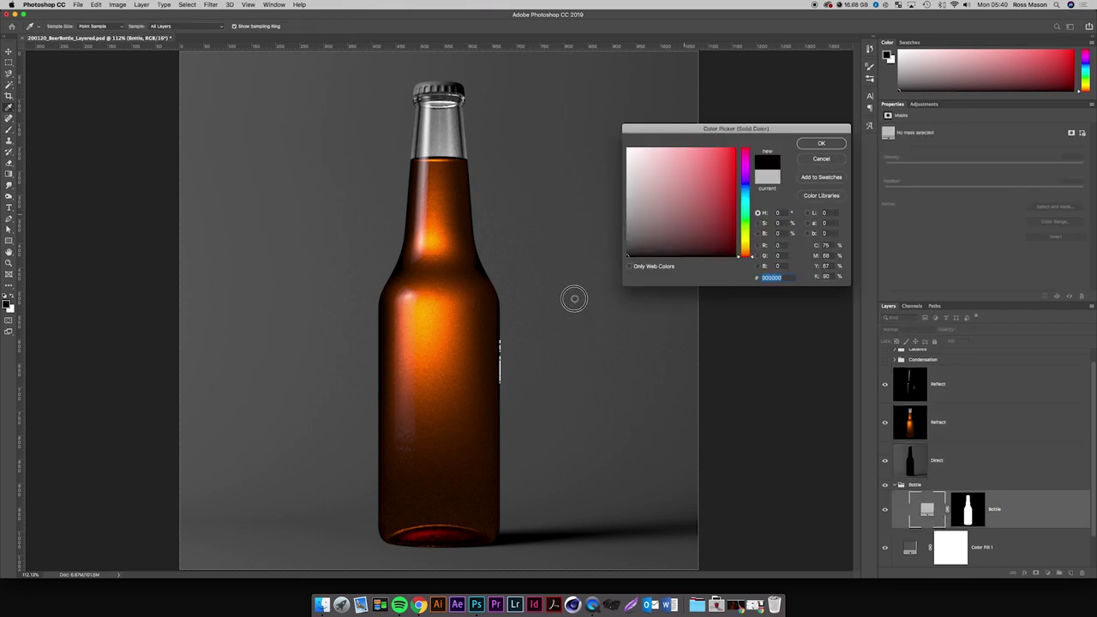
pyautogui.press('Return')
pyautogui.click(956, 464)
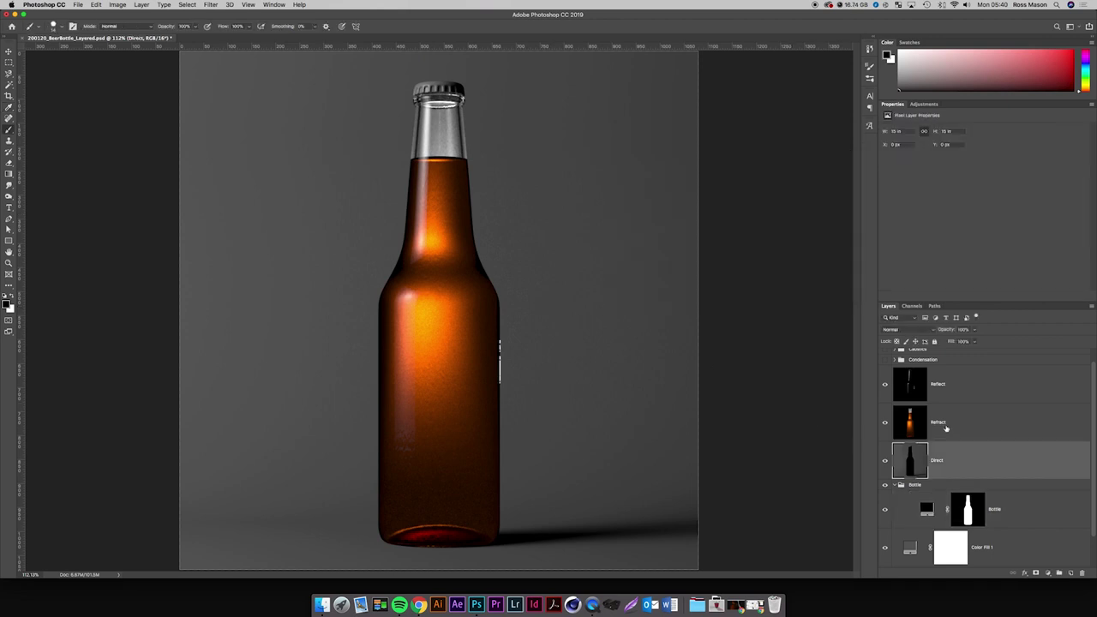
# Move the Refract and Reflect layers into the Bottle group above the Bottle fill layer, and hide the Direct layer.
pyautogui.click(946, 429)
pyautogui.keyDown('shift'); pyautogui.click(943, 385); pyautogui.keyUp('shift')
pyautogui.moveTo(943, 384); pyautogui.dragTo(952, 499)
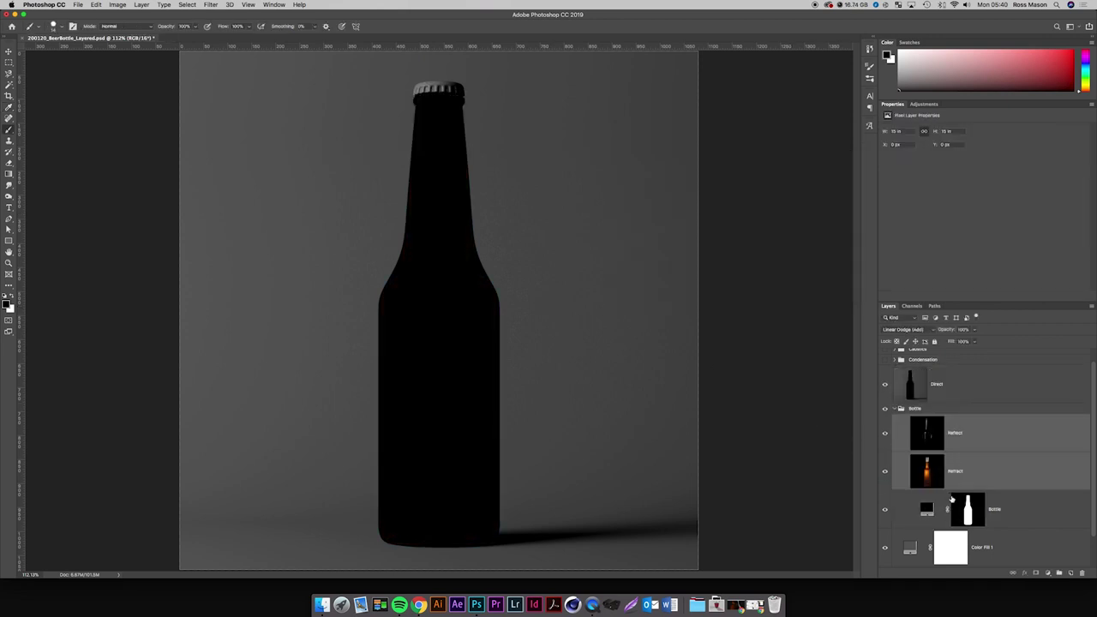
pyautogui.click(959, 410)
pyautogui.click(886, 384)
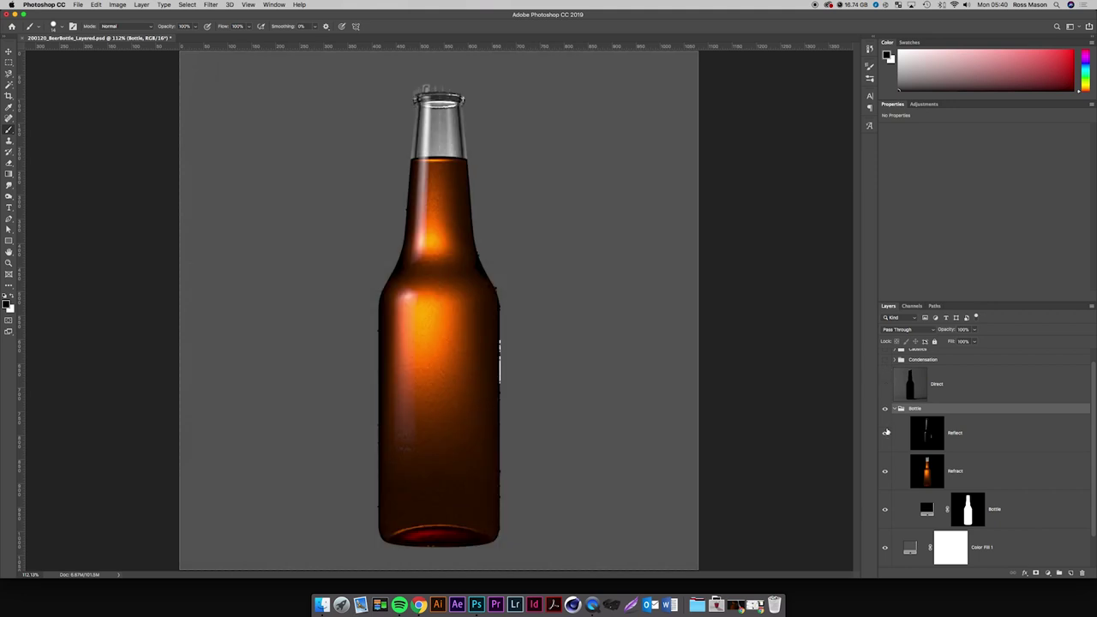
# Toggle the visibility of the Reflect and Refract layers to examine what each contributes to the bottle.
pyautogui.click(885, 432)
pyautogui.click(885, 470)
pyautogui.click(886, 471)
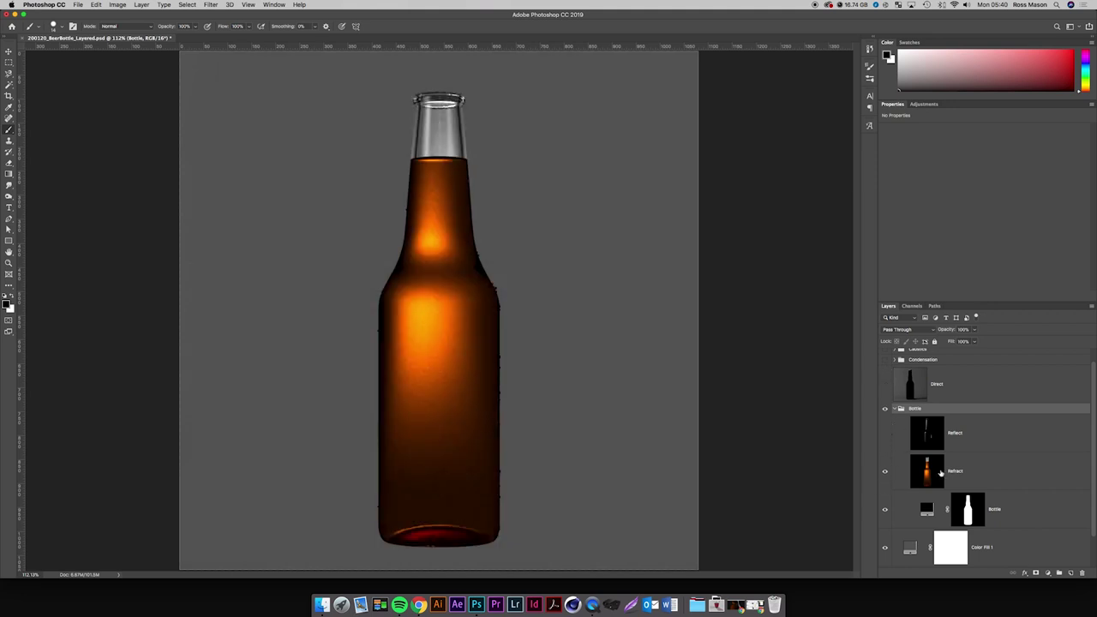
pyautogui.click(963, 472)
pyautogui.click(884, 434)
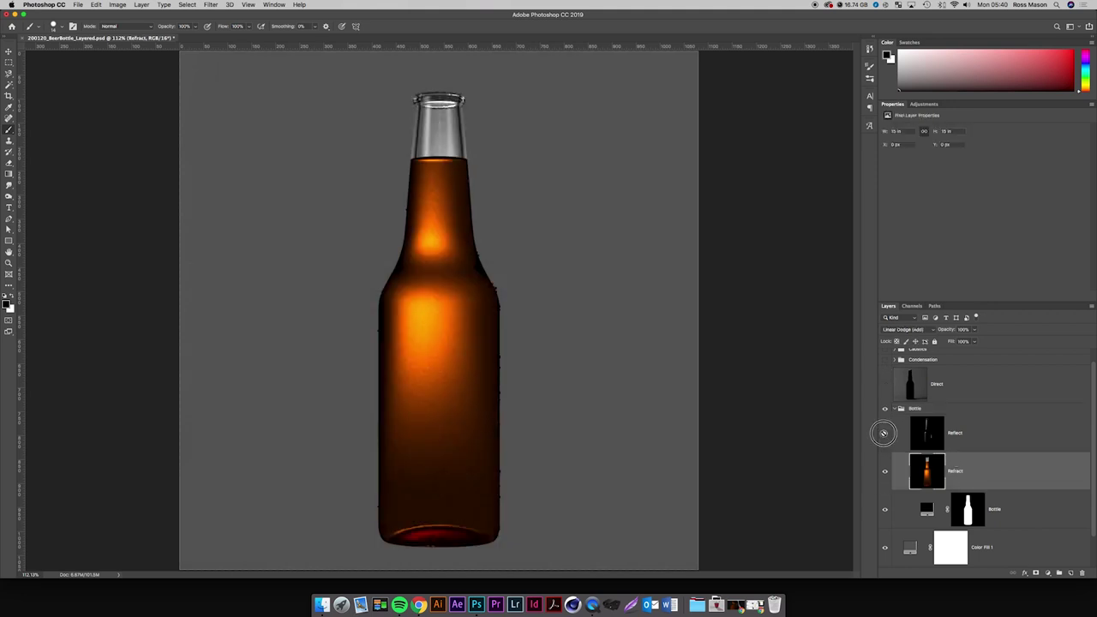
pyautogui.click(884, 434)
pyautogui.click(885, 435)
# Add a layer mask to Reflect and paint black over the stray highlight on the bottle's right edge in the layer image with a larger brush.
pyautogui.click(940, 435)
pyautogui.press('e')
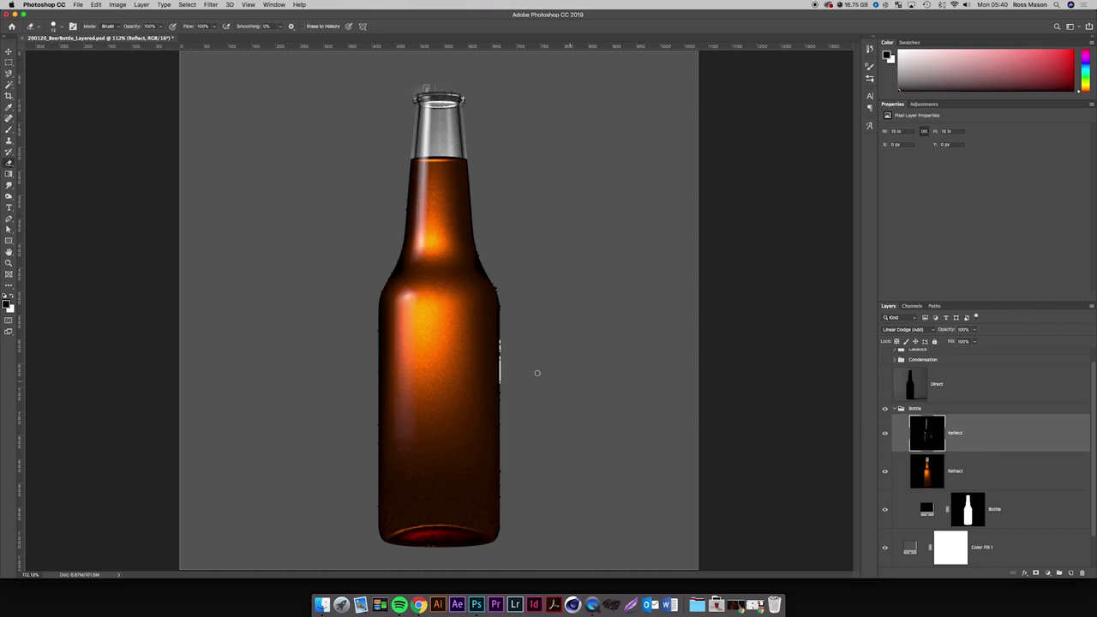
pyautogui.click(1035, 572)
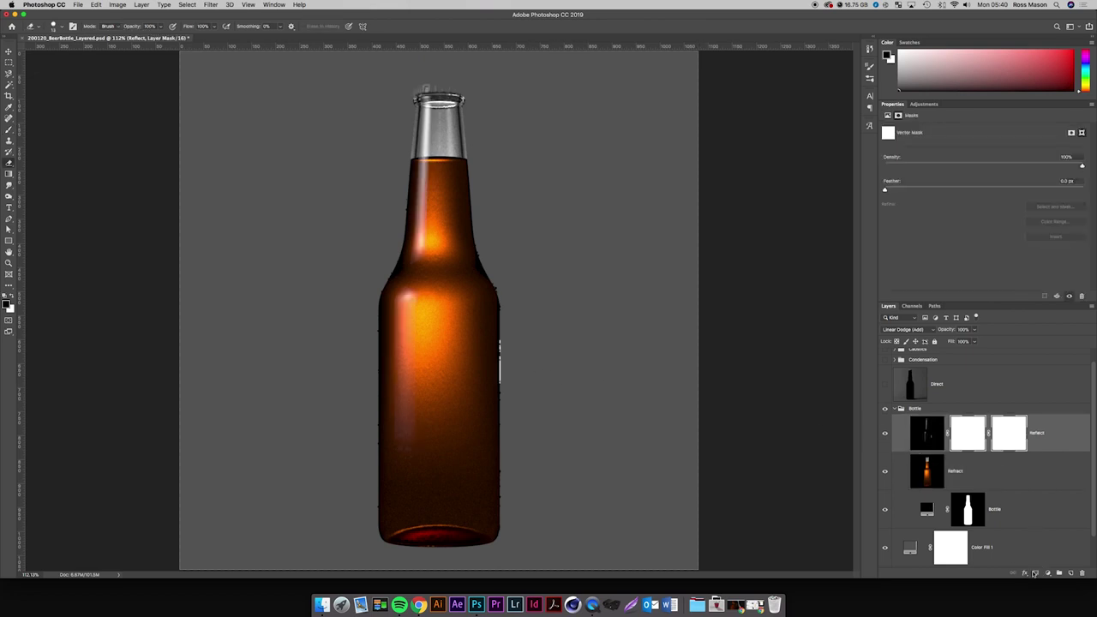
pyautogui.press('b')
pyautogui.rightClick(564, 357)
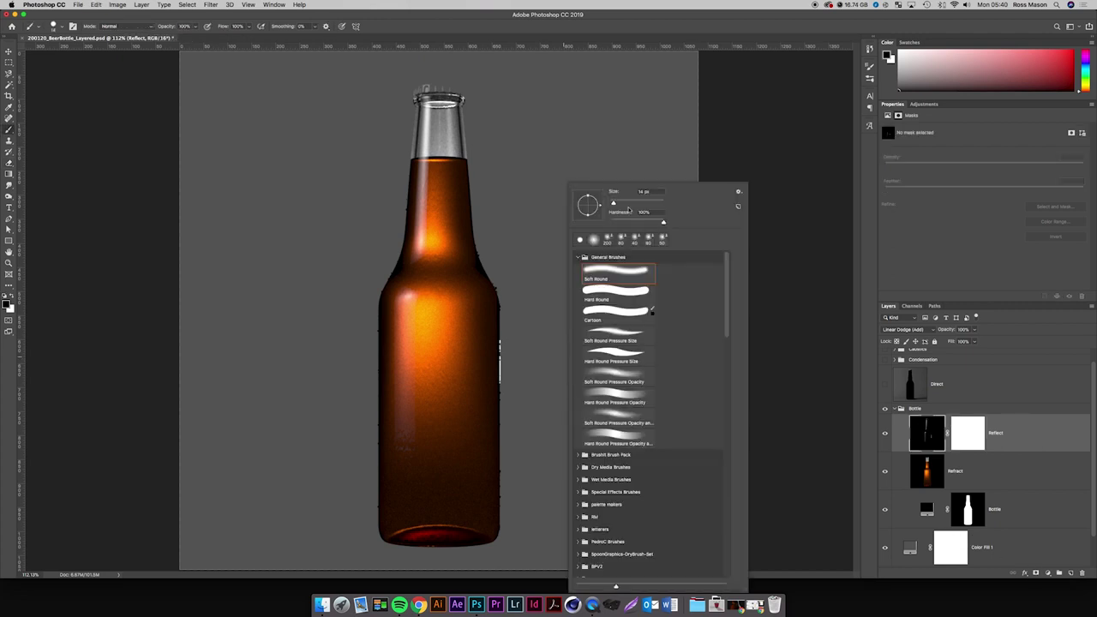
pyautogui.moveTo(630, 203); pyautogui.dragTo(535, 221)
pyautogui.moveTo(508, 337); pyautogui.dragTo(517, 436)
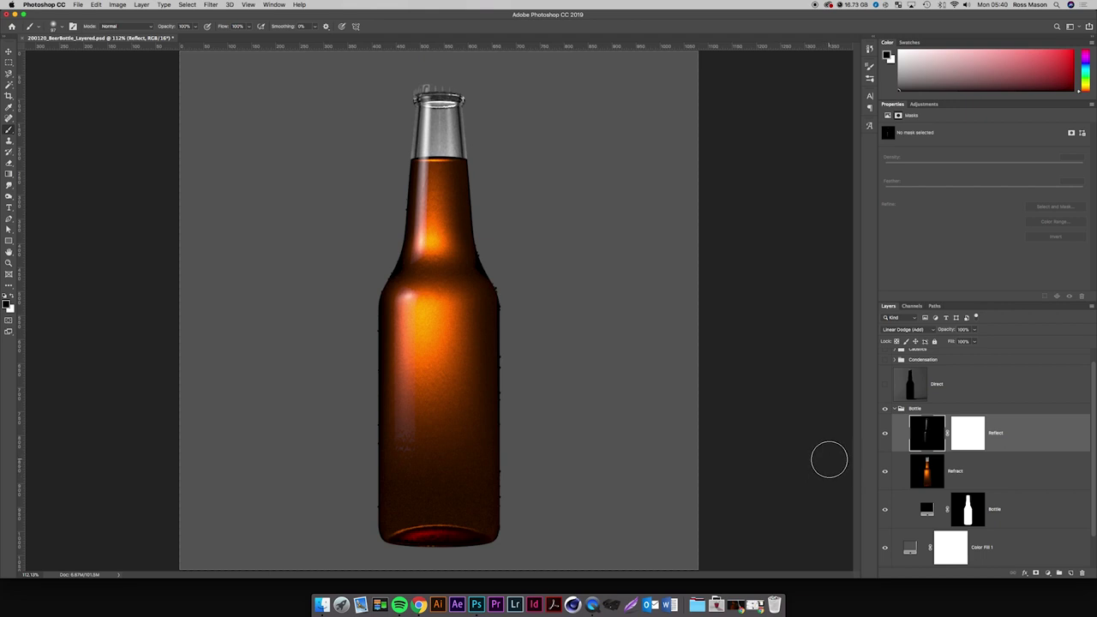
# Move the Refract layer from the Condensation group into the Bottle group between Reflect and the original Refract, and hide the Condensation group.
pyautogui.click(1002, 464)
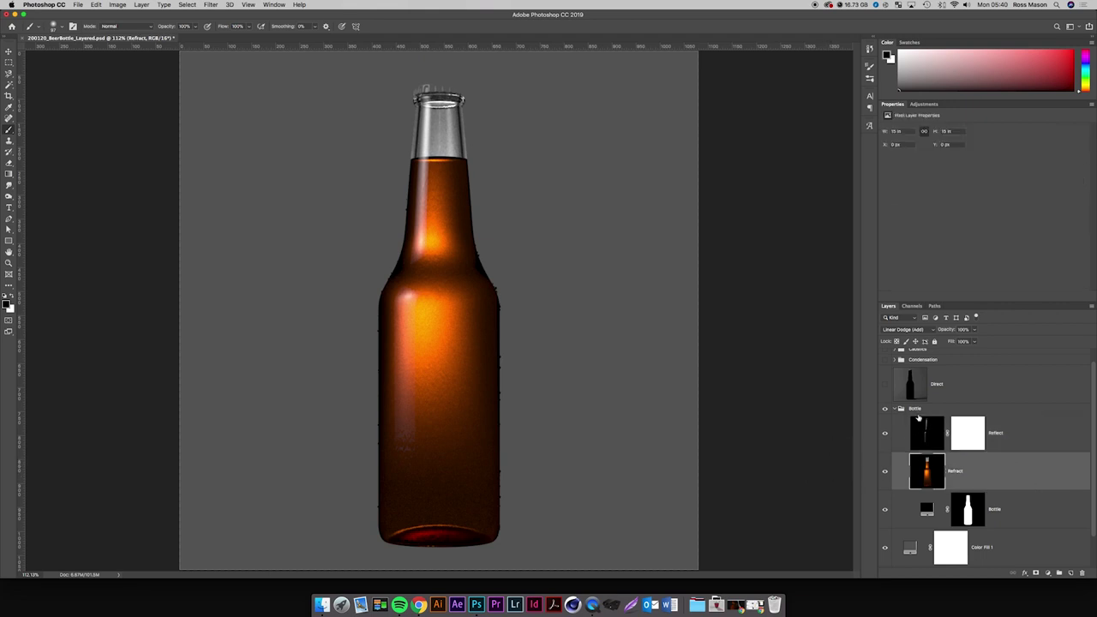
pyautogui.scroll(1, 927, 377)
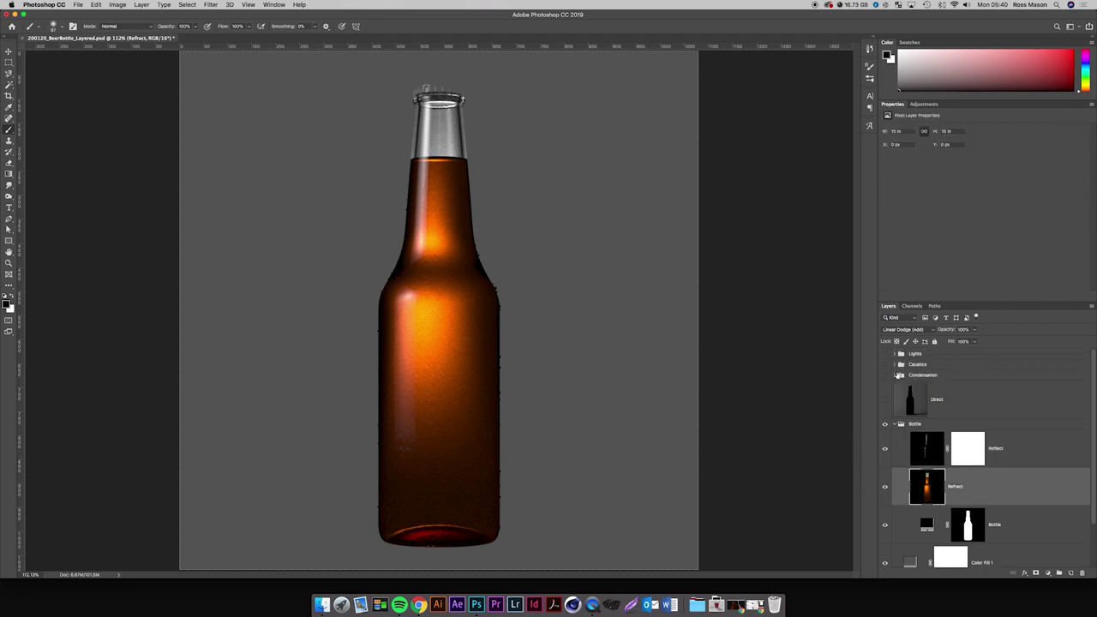
pyautogui.click(895, 375)
pyautogui.click(886, 375)
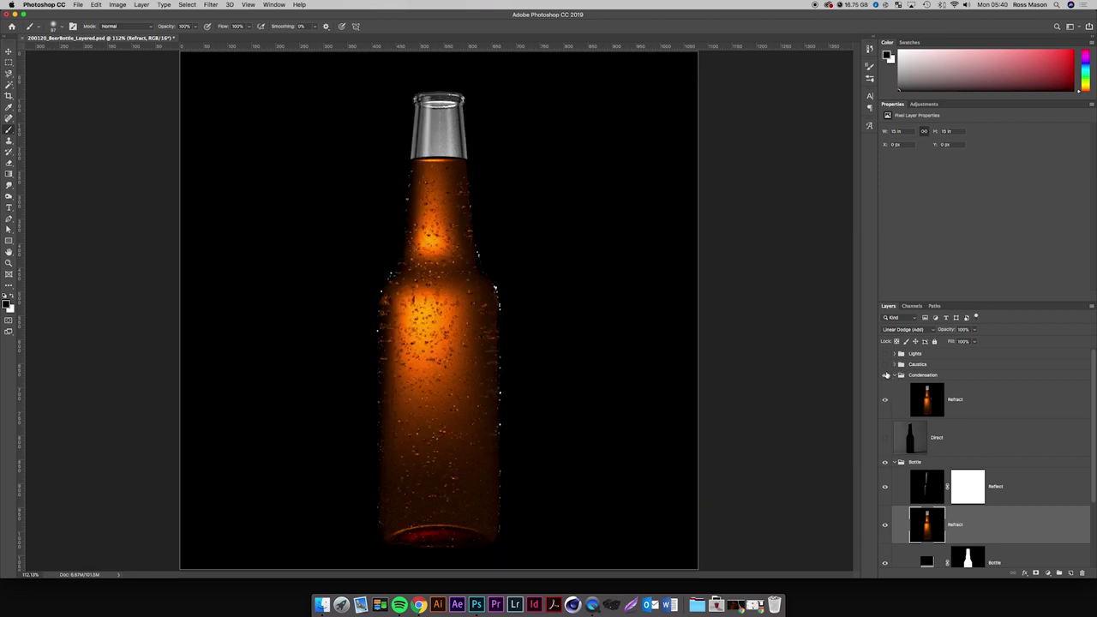
pyautogui.click(933, 390)
pyautogui.scroll(-1, 1006, 410)
pyautogui.moveTo(984, 381); pyautogui.dragTo(960, 484)
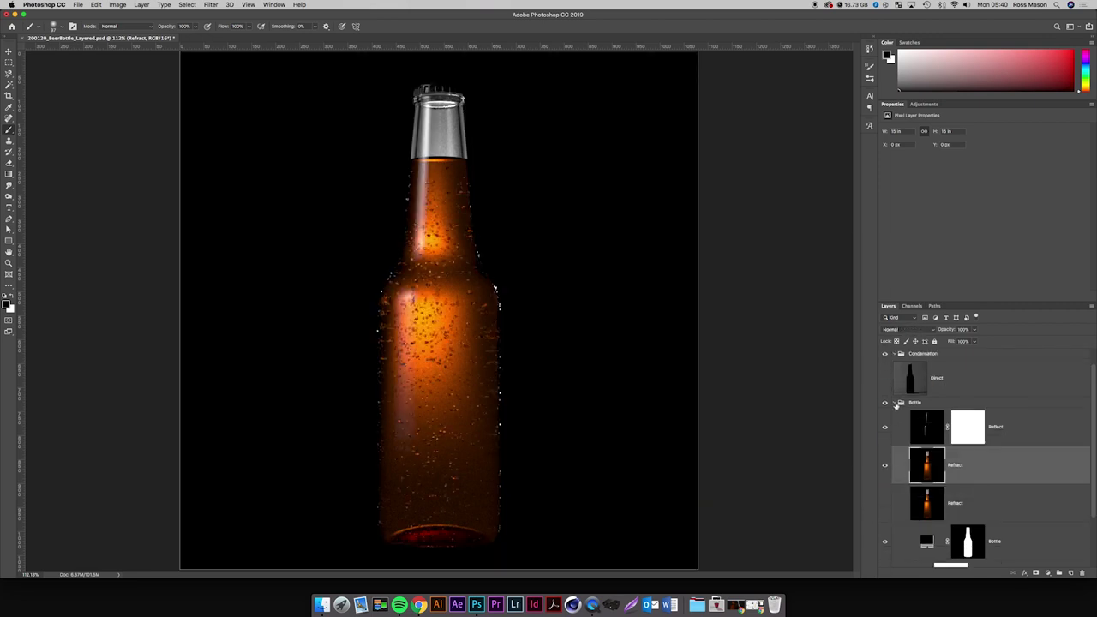
pyautogui.scroll(1, 896, 401)
pyautogui.click(888, 377)
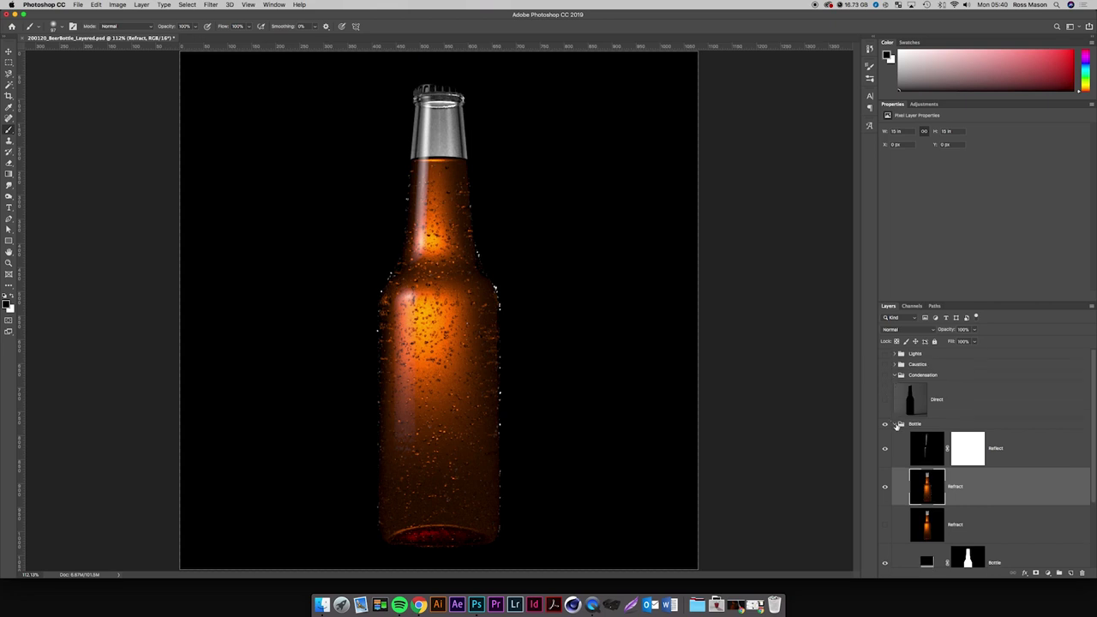
# Load the Bottle fill layer's mask as a selection and apply it as a layer mask on the Bottle group.
pyautogui.click(895, 426)
pyautogui.click(896, 425)
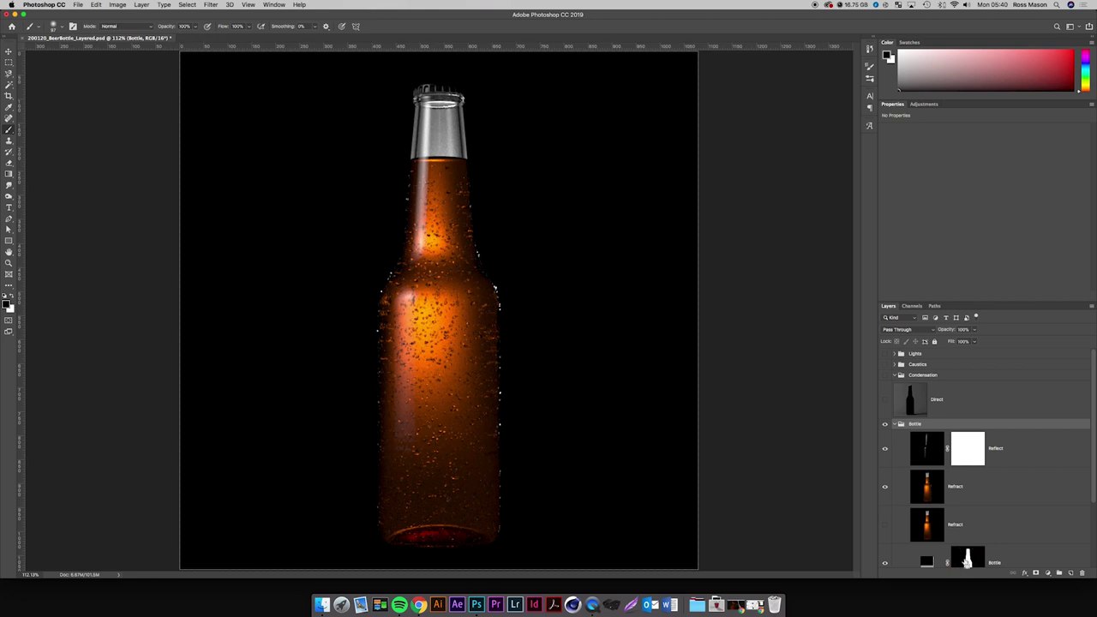
pyautogui.keyDown('super'); pyautogui.click(967, 557); pyautogui.keyUp('super')
pyautogui.click(1036, 573)
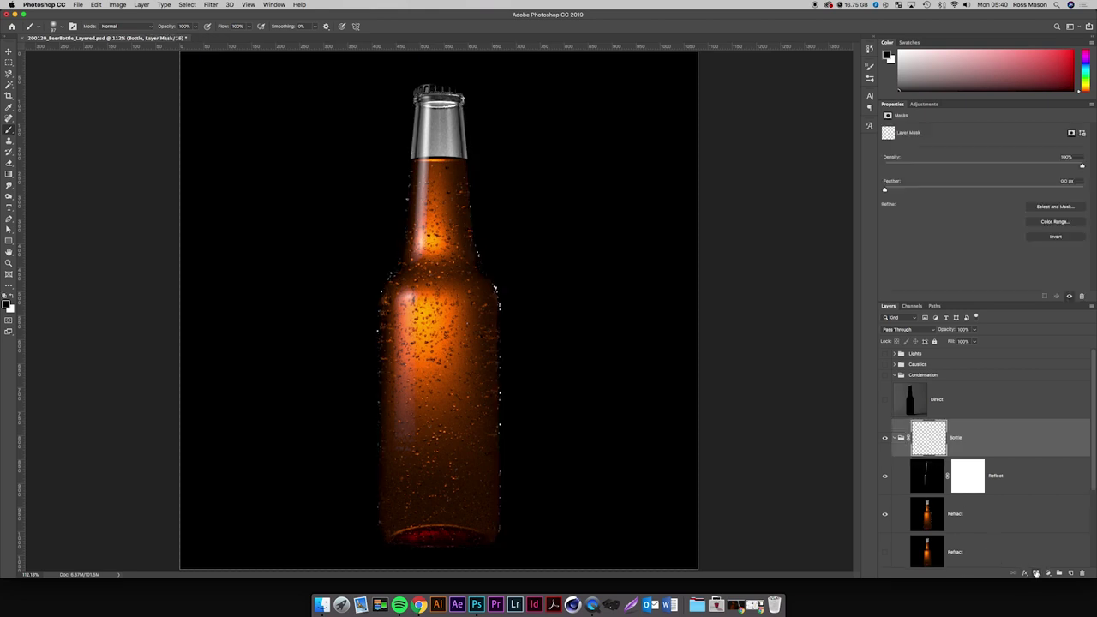
# Load the Bubbles channel as a selection and apply it as a layer mask on the upper Refract layer in the Bottle group.
pyautogui.scroll(-2, 901, 504)
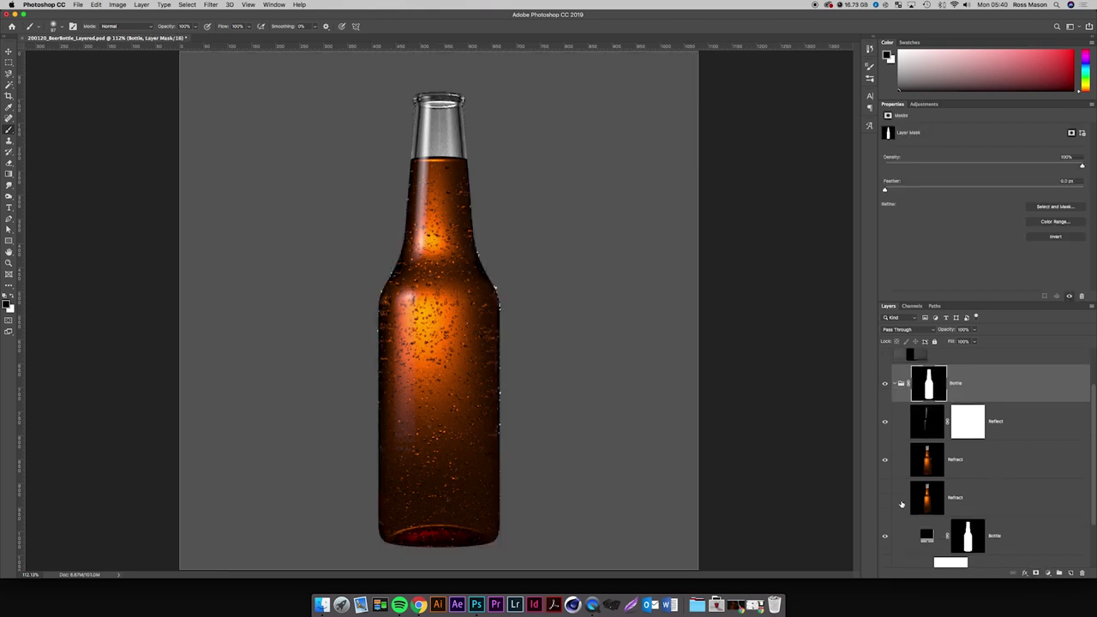
pyautogui.click(885, 460)
pyautogui.click(885, 460)
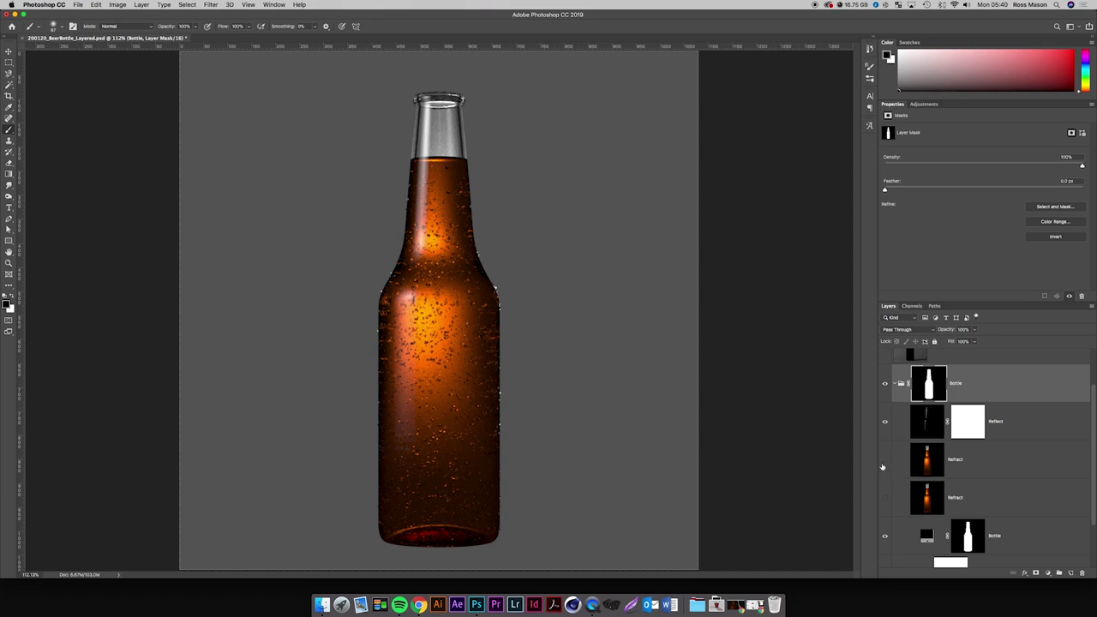
pyautogui.click(883, 464)
pyautogui.click(930, 464)
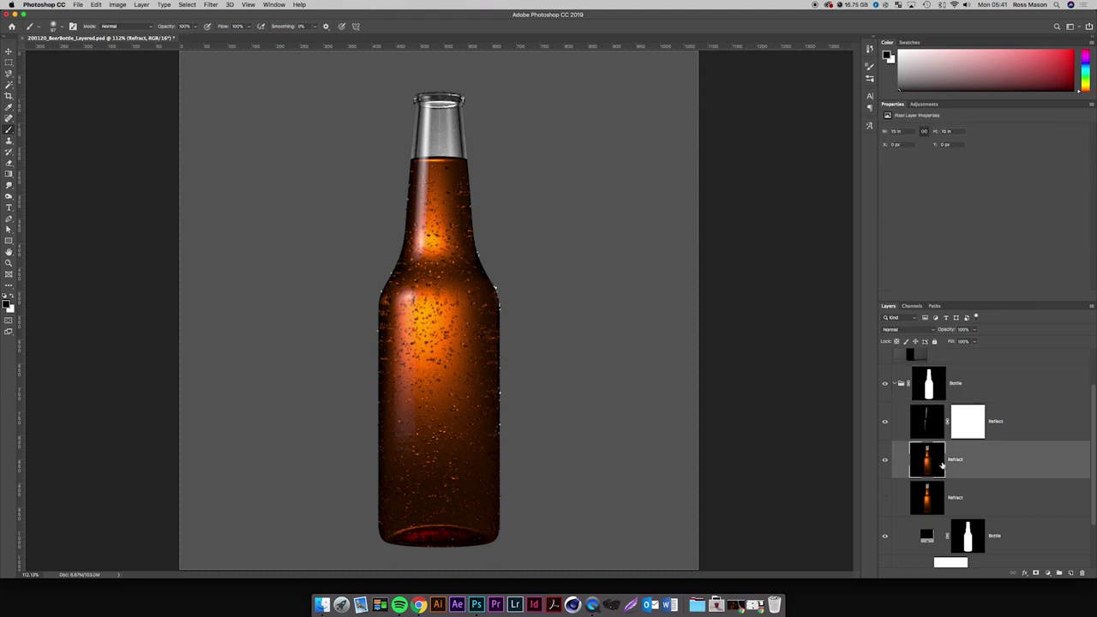
pyautogui.click(913, 306)
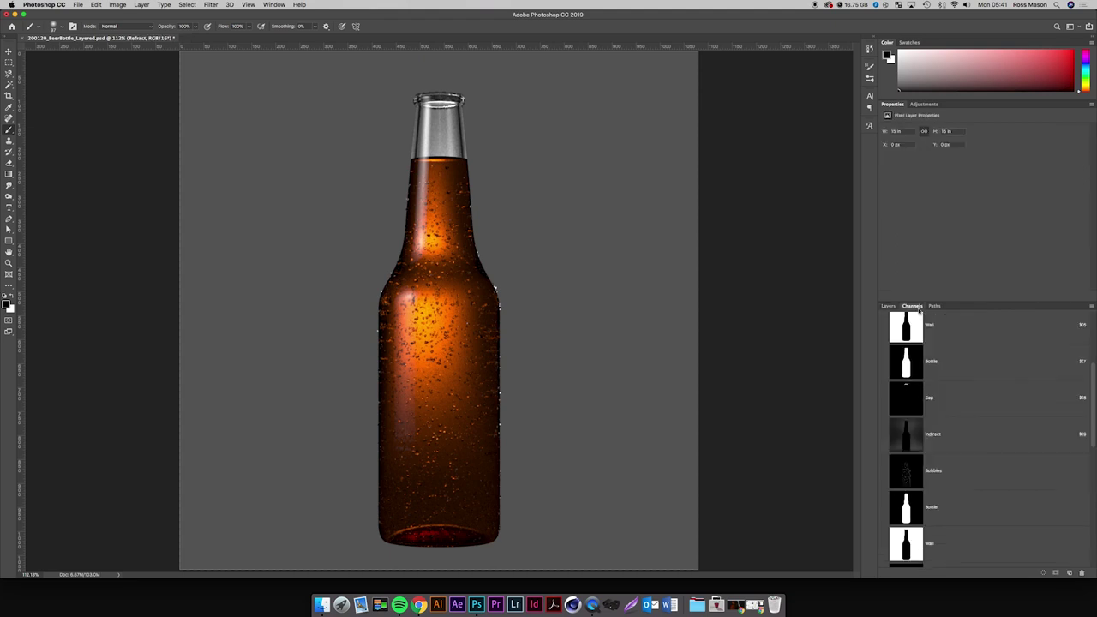
pyautogui.scroll(-3, 945, 434)
pyautogui.keyDown('super'); pyautogui.click(895, 412); pyautogui.keyUp('super')
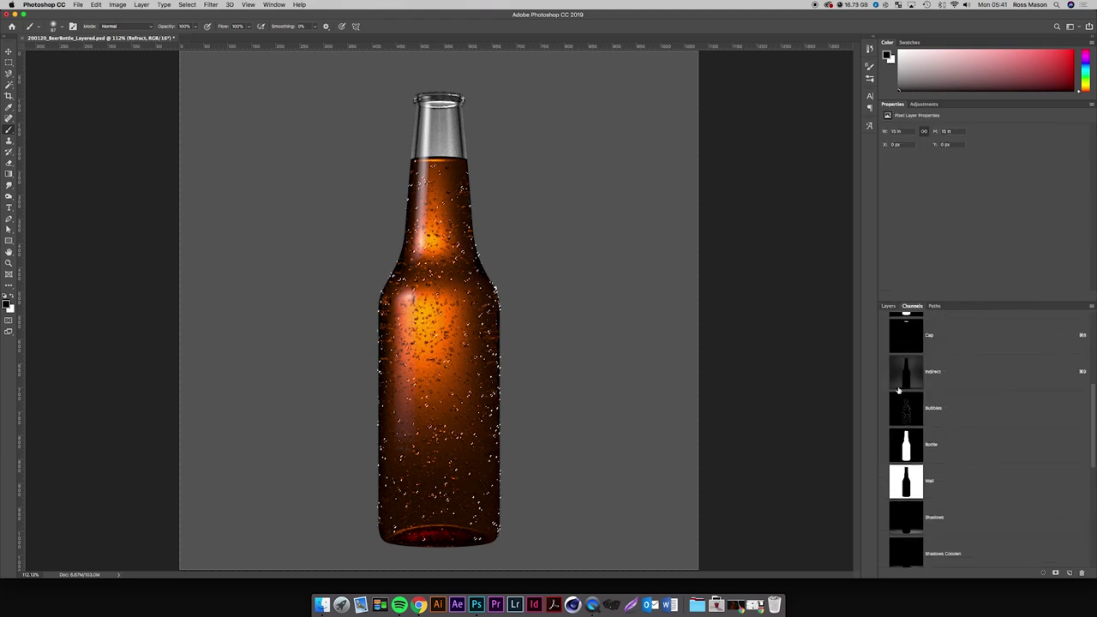
pyautogui.click(890, 307)
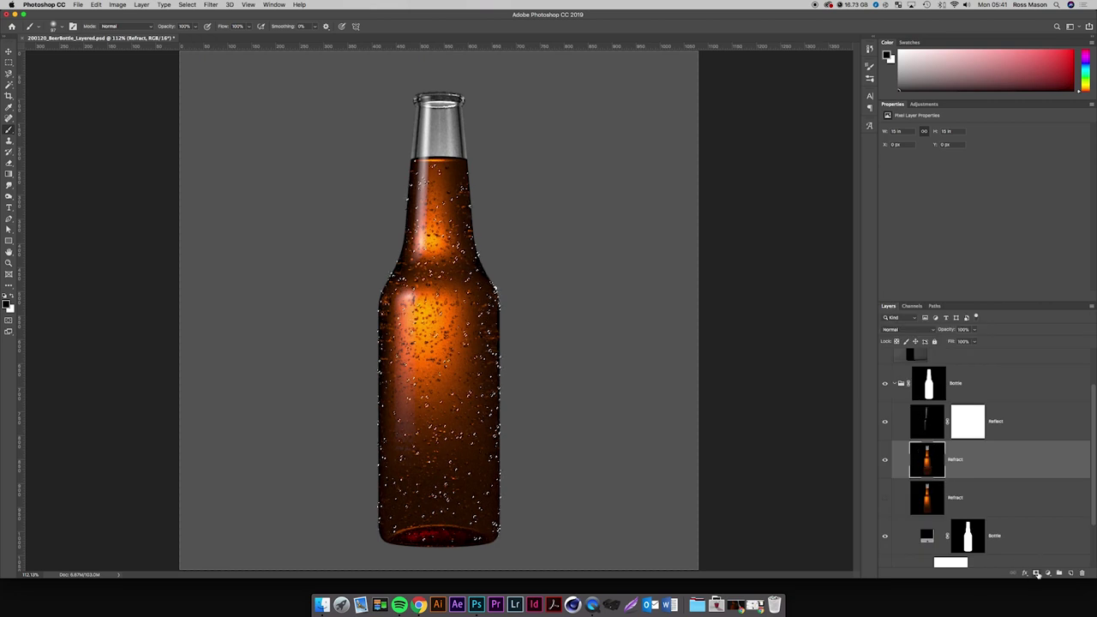
pyautogui.click(1037, 572)
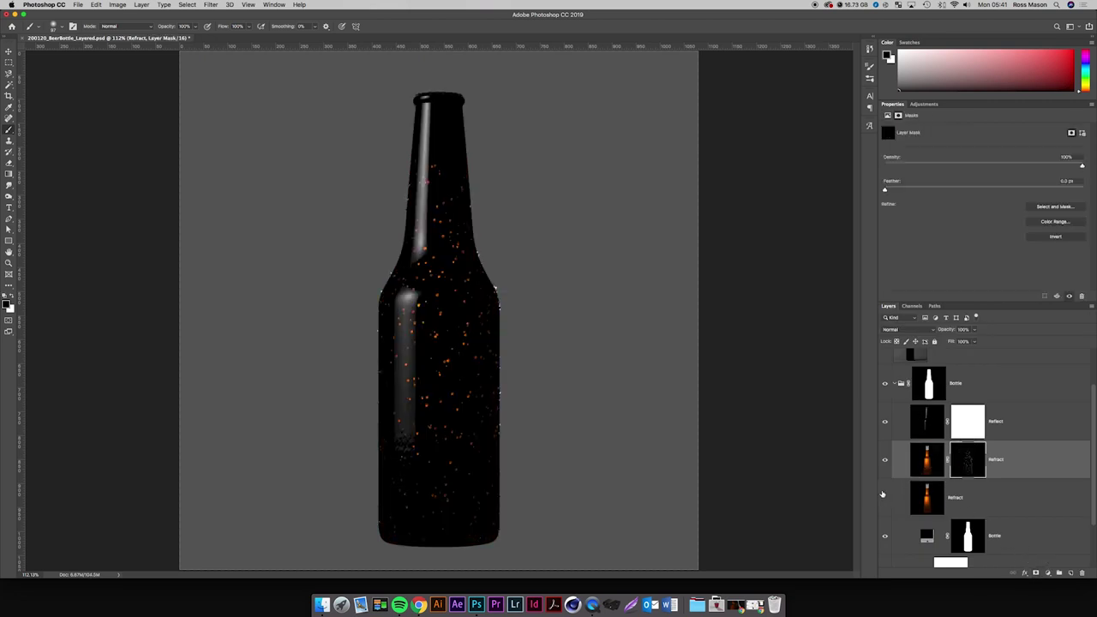
# Show the original Refract layer beneath the masked condensation Refract layer.
pyautogui.click(885, 496)
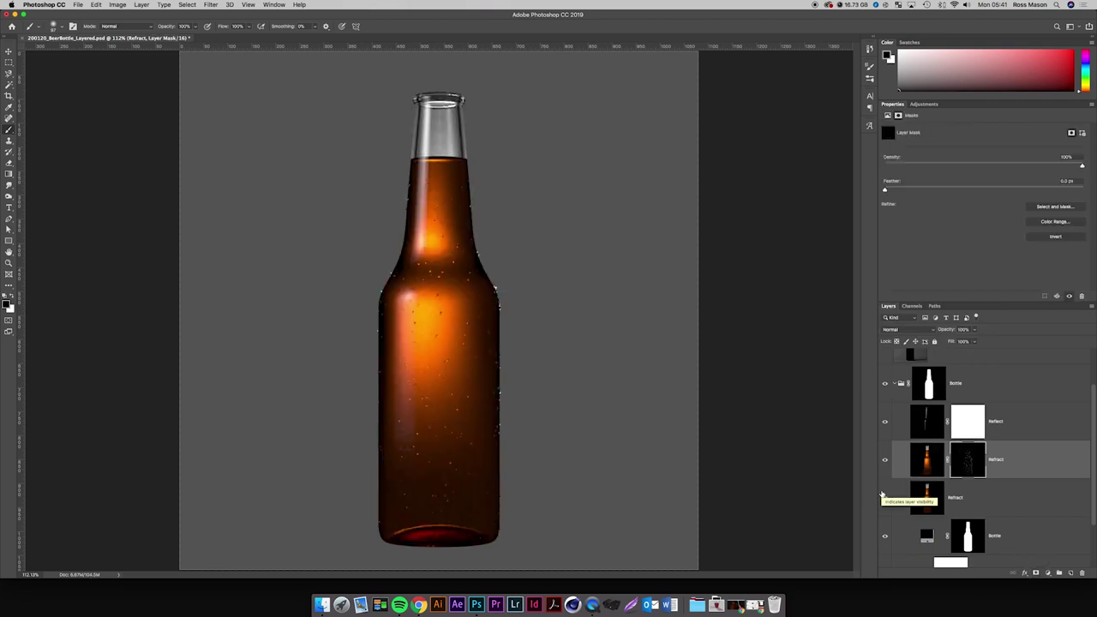
pyautogui.click(885, 496)
pyautogui.click(885, 496)
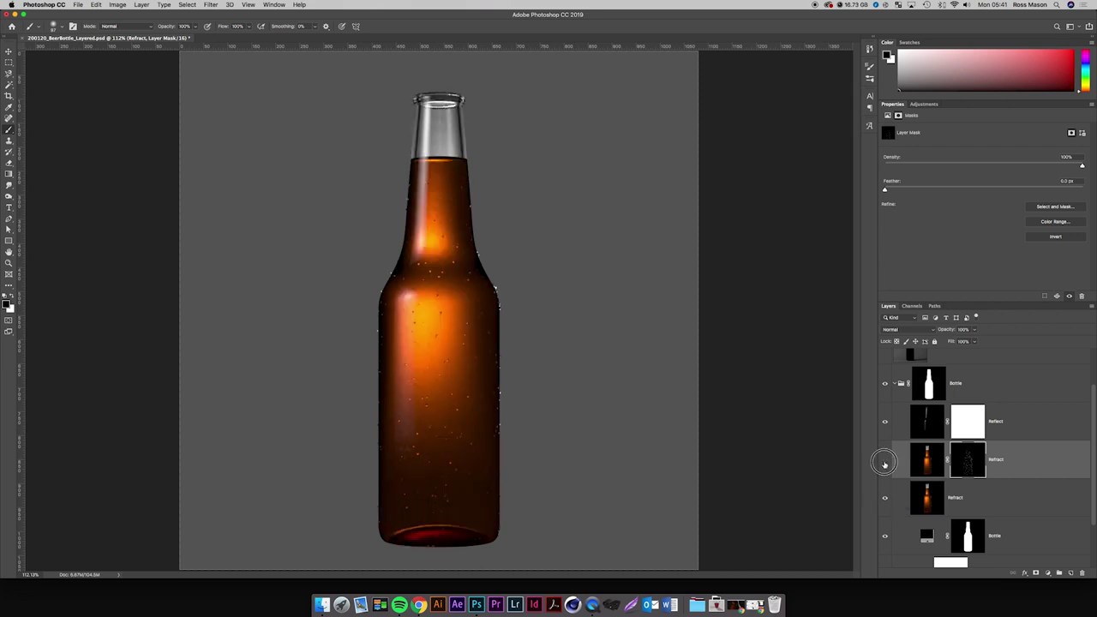
# Toggle the masked Refract layer's visibility to compare the bottle with and without the condensation droplets.
pyautogui.click(884, 460)
pyautogui.click(885, 462)
pyautogui.click(885, 462)
pyautogui.click(884, 462)
pyautogui.click(885, 461)
pyautogui.click(885, 462)
pyautogui.click(885, 461)
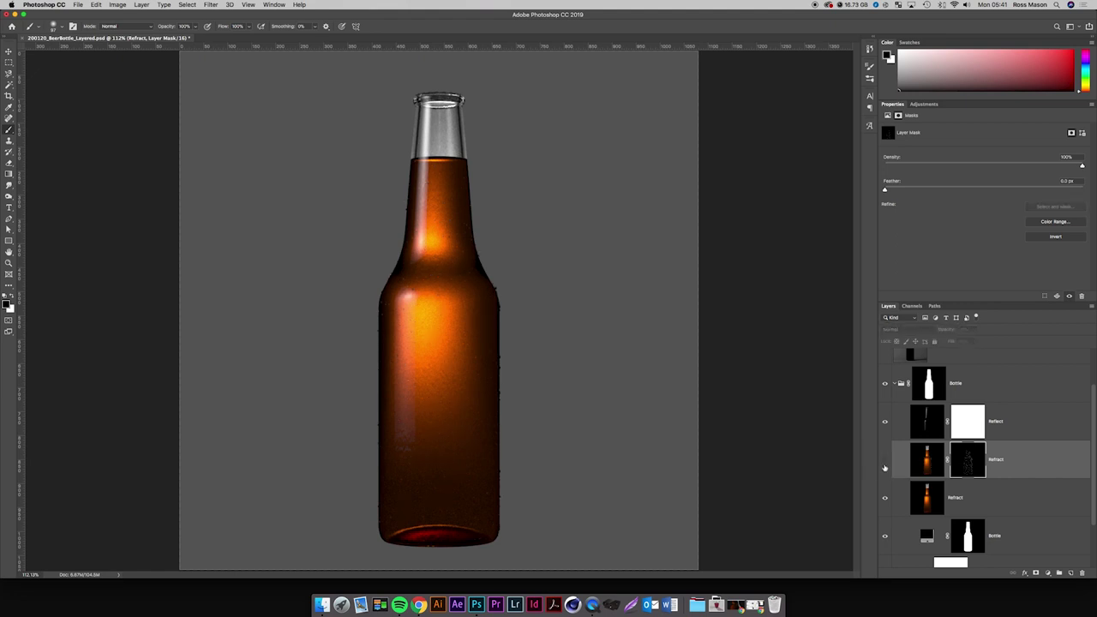
pyautogui.click(885, 505)
pyautogui.click(884, 461)
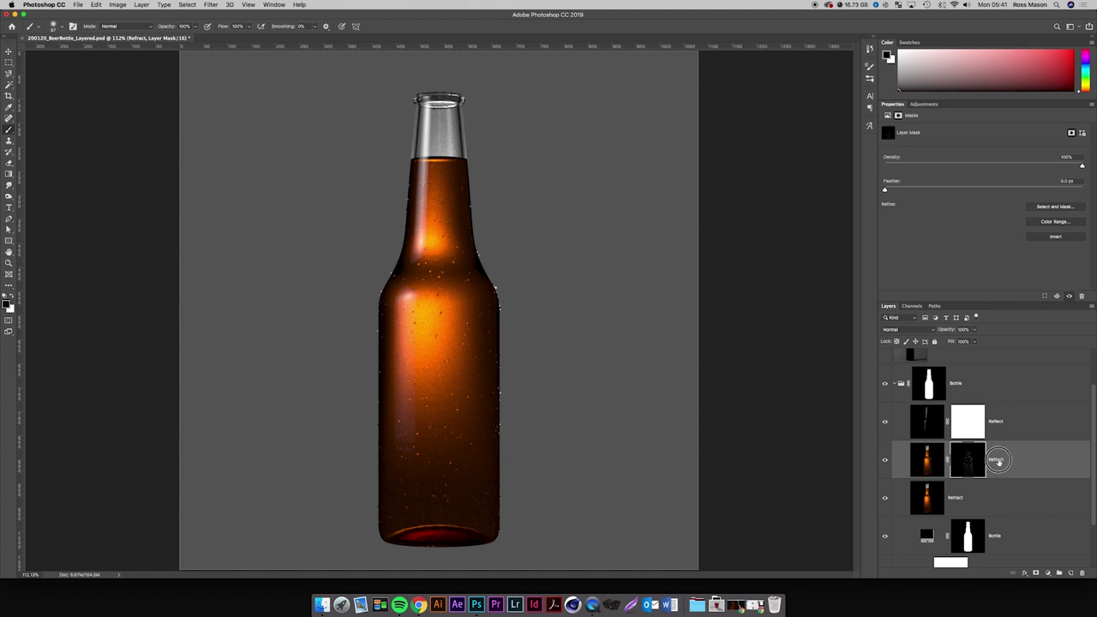
# Rename the masked upper Refract layer as Condensation.
pyautogui.doubleClick(997, 461)
pyautogui.write('D')
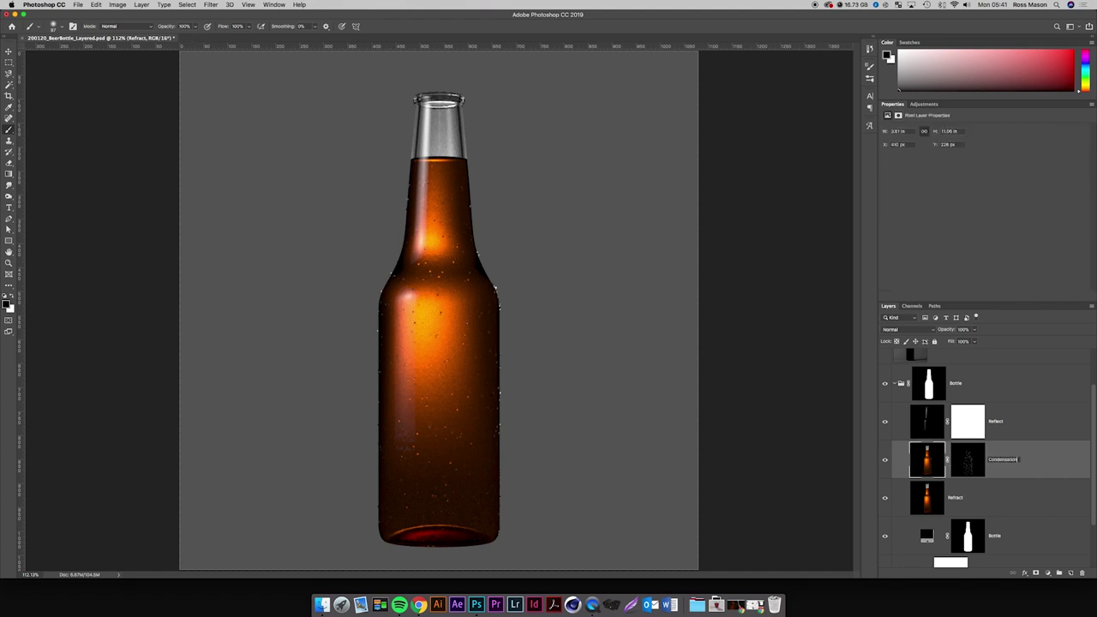
pyautogui.press('Return')
# Toggle the Reflect layer's visibility to examine the bottle with and without its reflections.
pyautogui.click(929, 428)
pyautogui.click(886, 423)
pyautogui.click(886, 423)
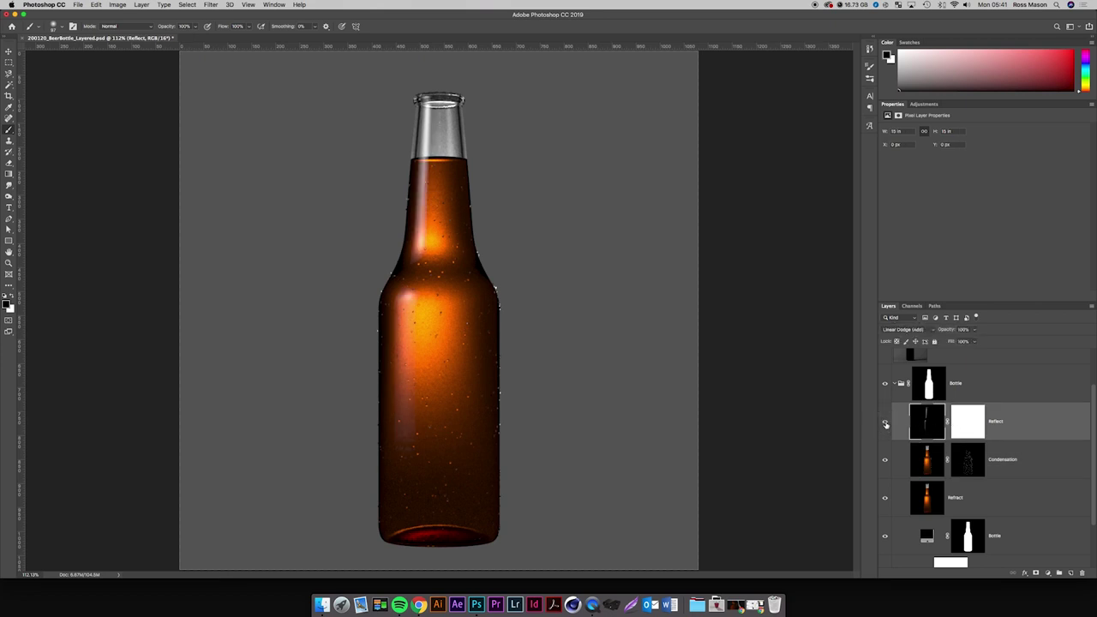
pyautogui.click(887, 423)
pyautogui.click(886, 424)
pyautogui.click(886, 423)
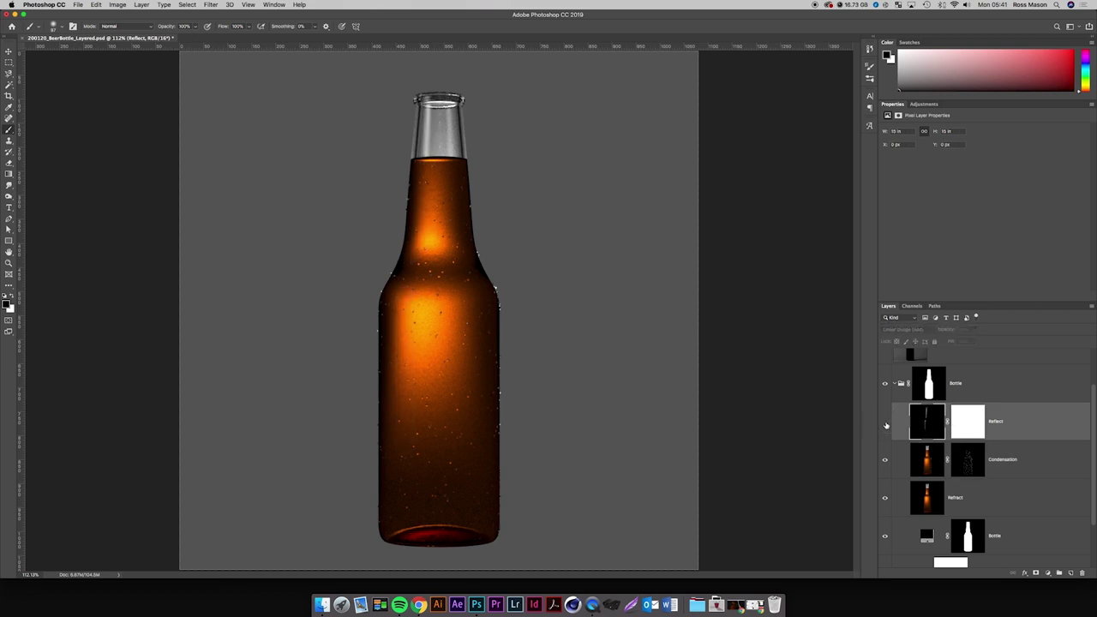
pyautogui.click(886, 424)
pyautogui.click(886, 424)
pyautogui.click(887, 424)
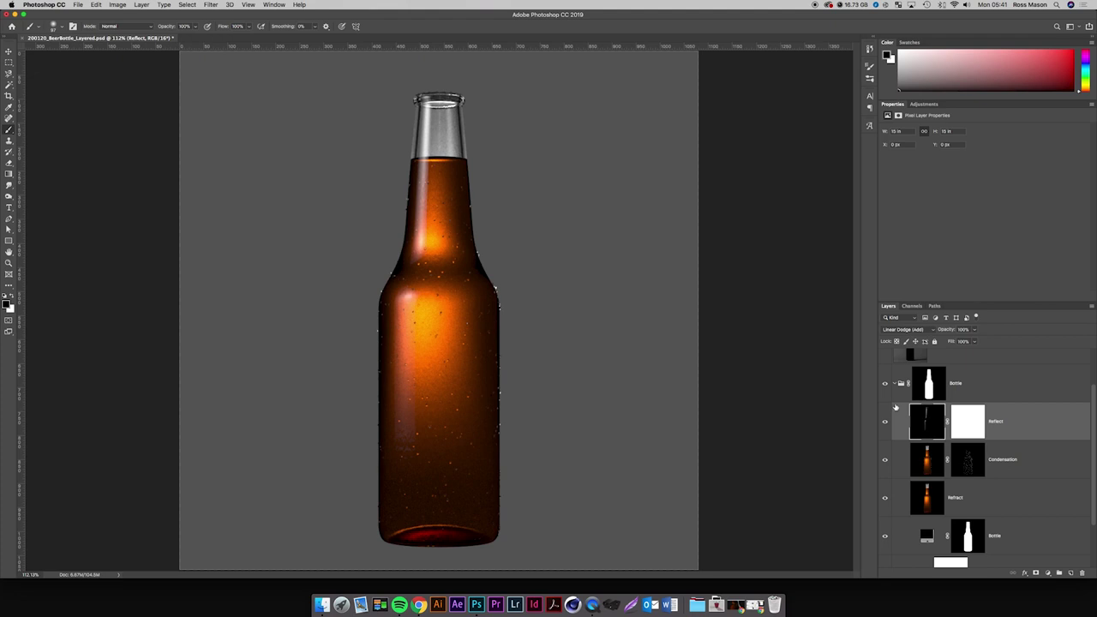
# Add a new empty layer above Reflect in the Bottle group.
pyautogui.scroll(2, 896, 410)
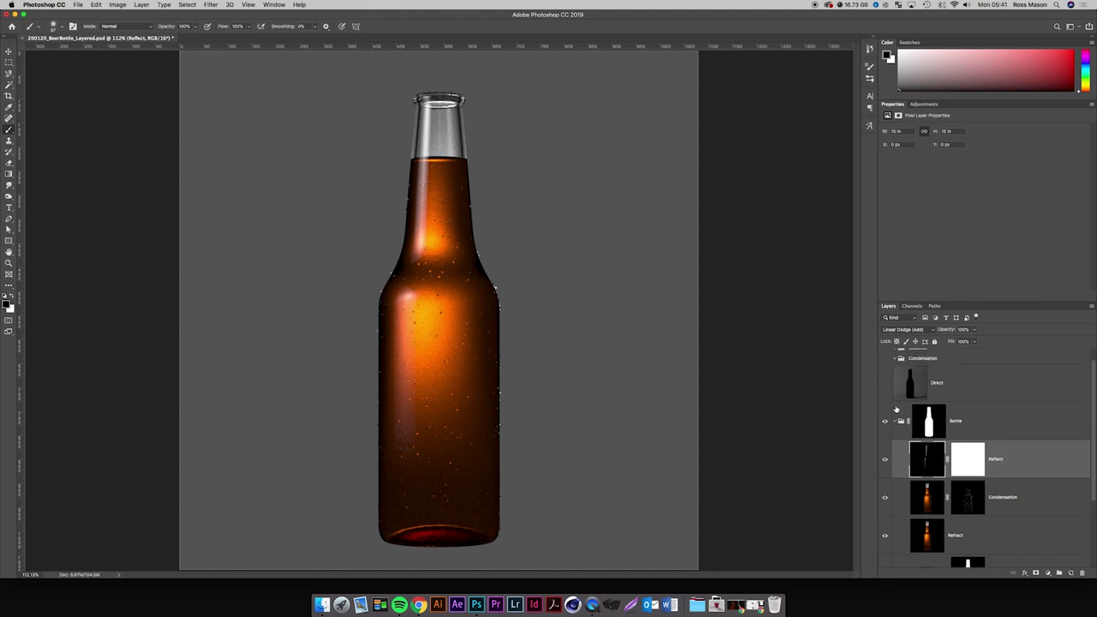
pyautogui.click(1072, 575)
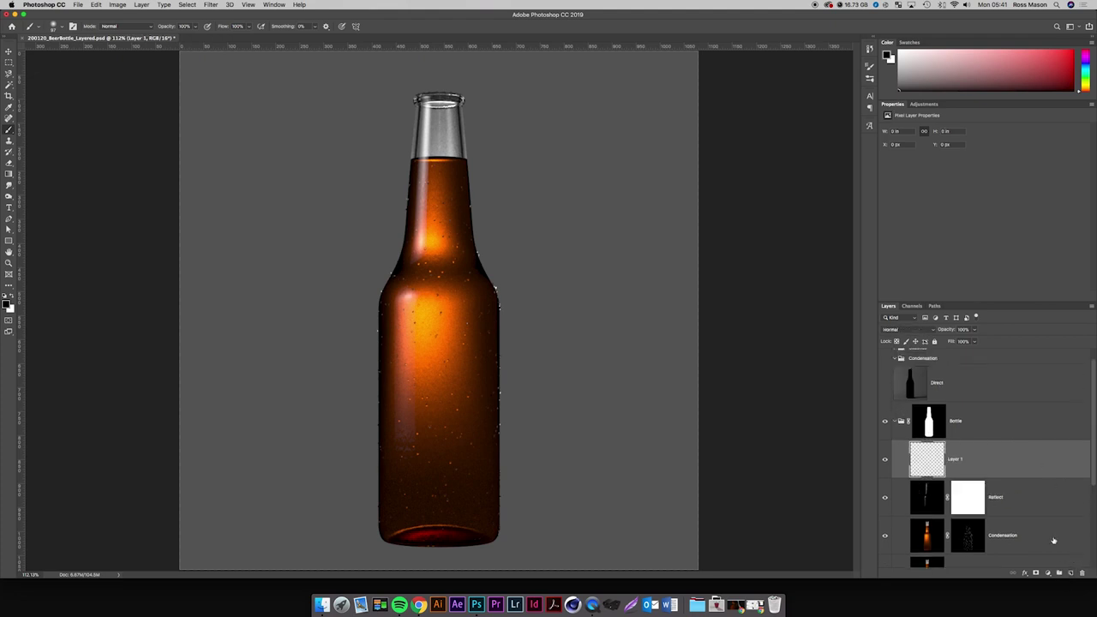
pyautogui.press('super+z')
pyautogui.click(1071, 573)
# Display the Reflection channel on its own and load it as a selection.
pyautogui.click(912, 306)
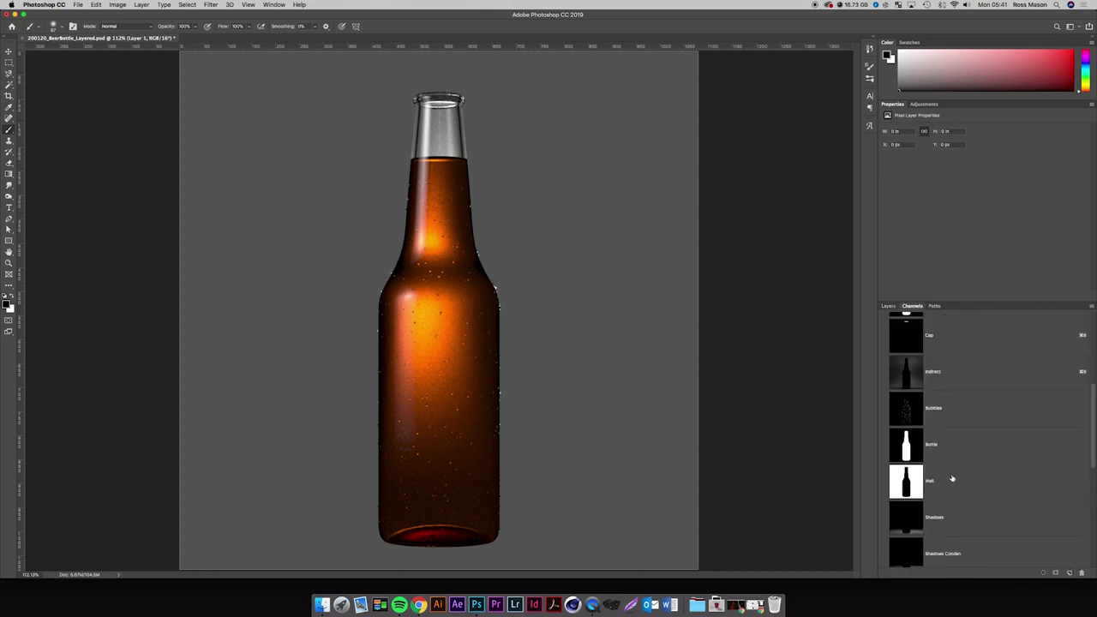
pyautogui.scroll(-5, 952, 480)
pyautogui.scroll(-2, 952, 477)
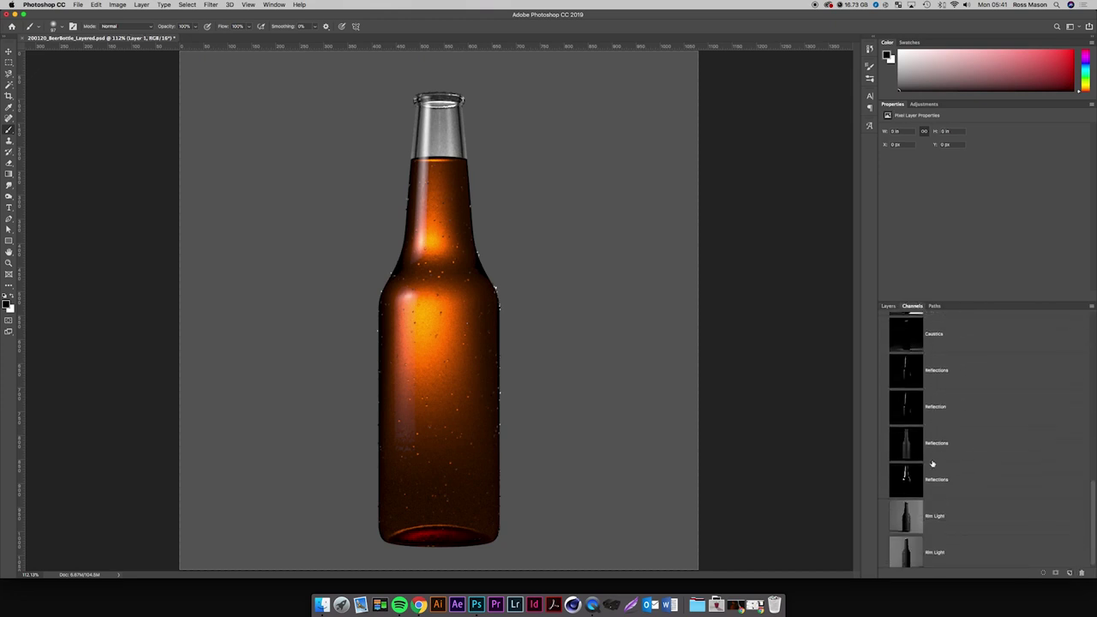
pyautogui.click(906, 423)
pyautogui.keyDown('super'); pyautogui.click(906, 422); pyautogui.keyUp('super')
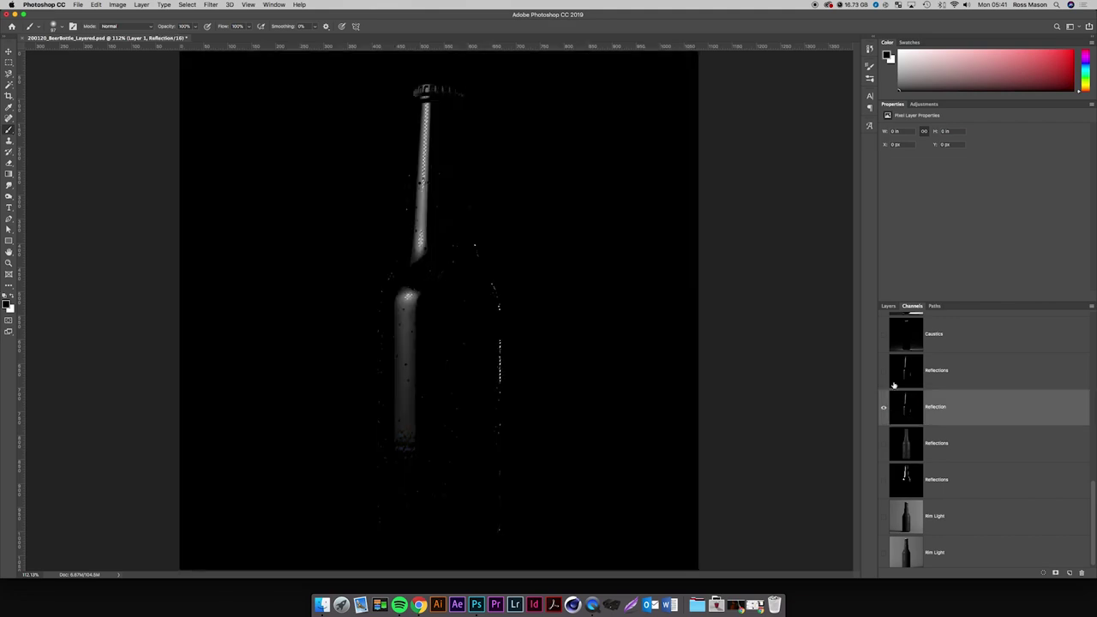
pyautogui.click(889, 306)
pyautogui.press('super+2')
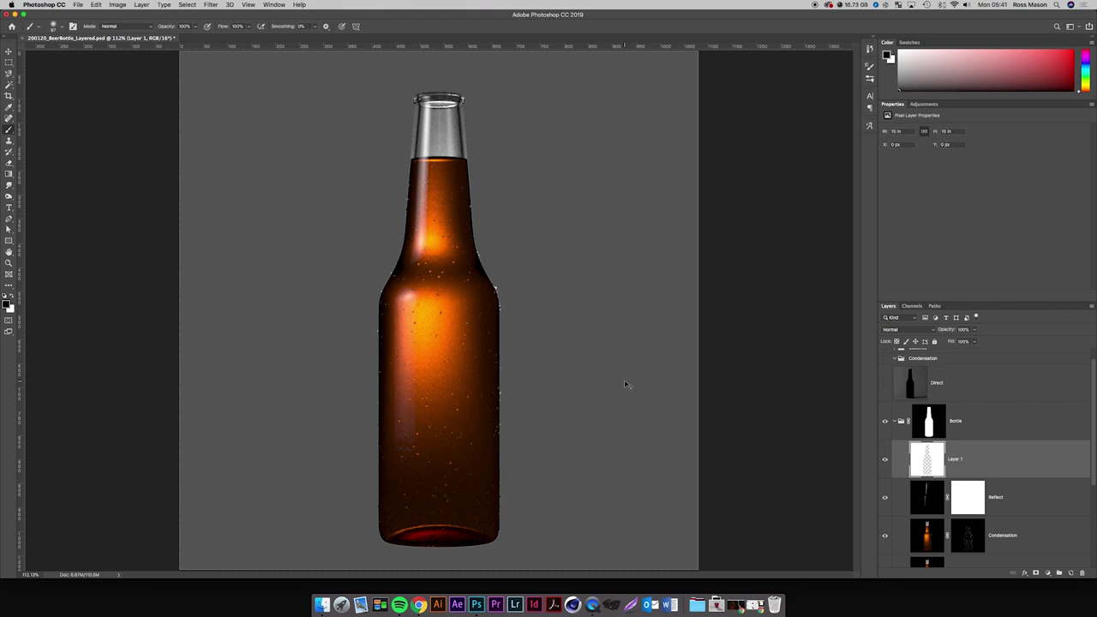
pyautogui.press('Delete')
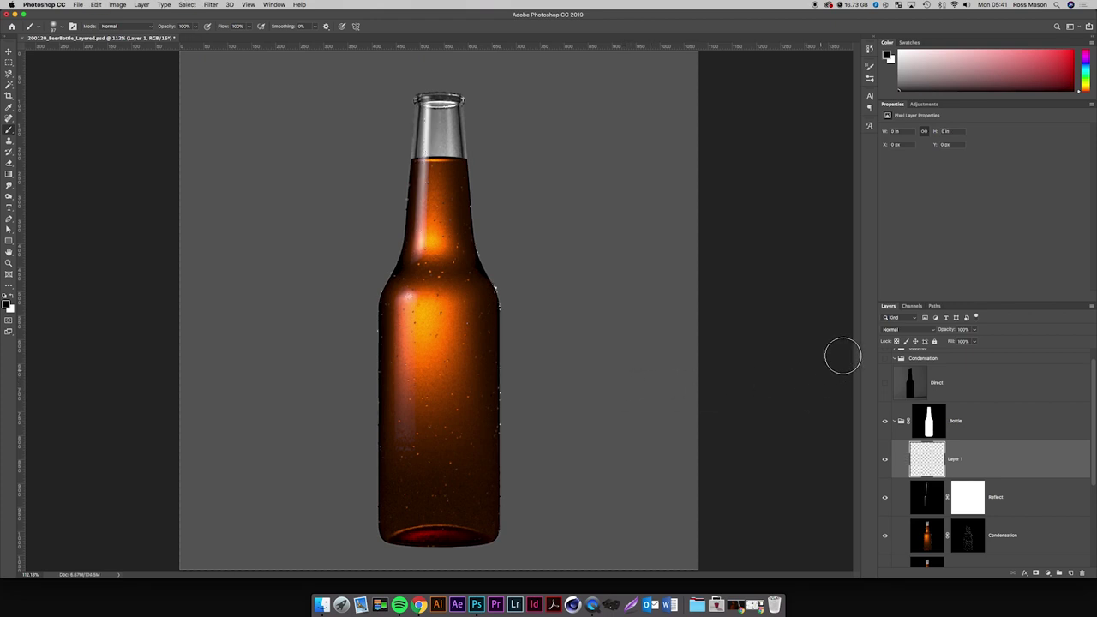
# Copy the entire Reflection channel and paste it into the empty Layer 1 above Reflect.
pyautogui.click(910, 307)
pyautogui.click(904, 409)
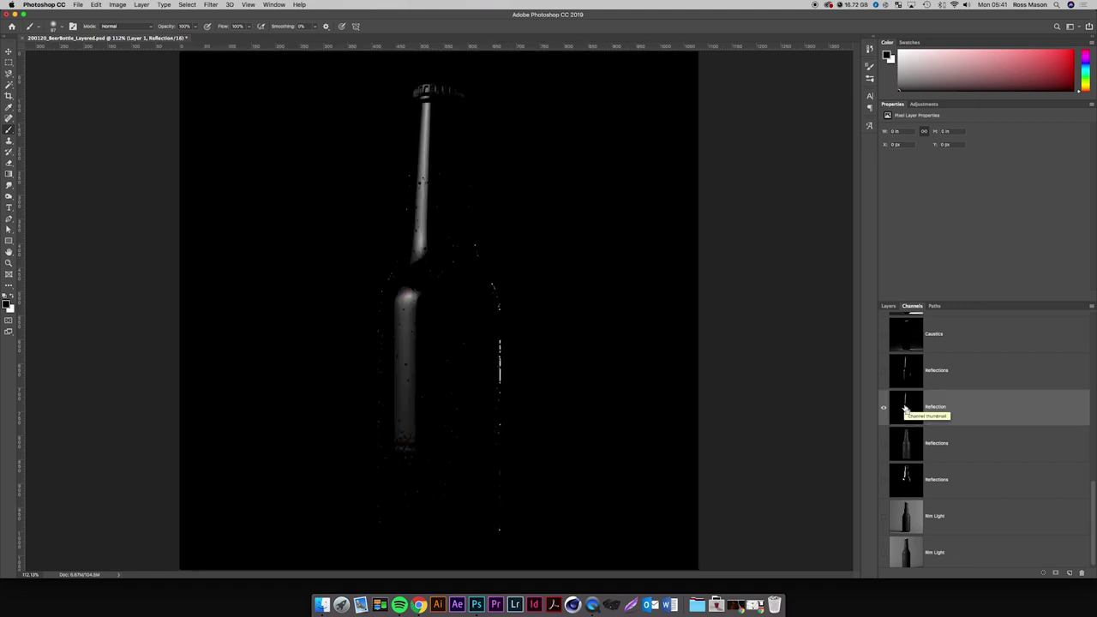
pyautogui.press('super+a')
pyautogui.press('super+c')
pyautogui.click(889, 307)
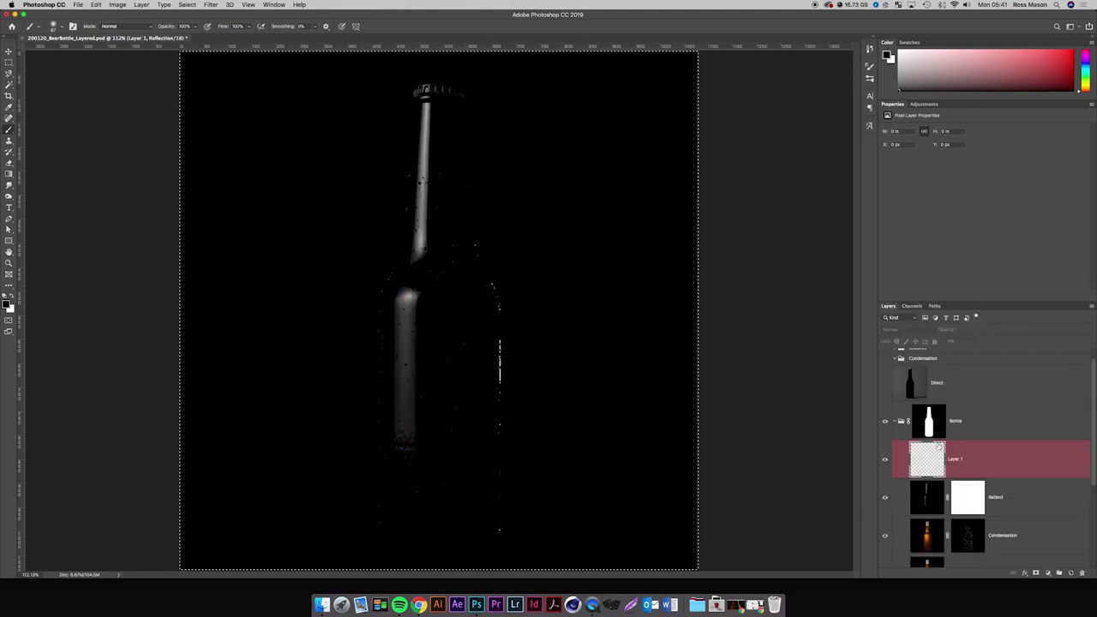
pyautogui.click(941, 457)
pyautogui.press('super+v')
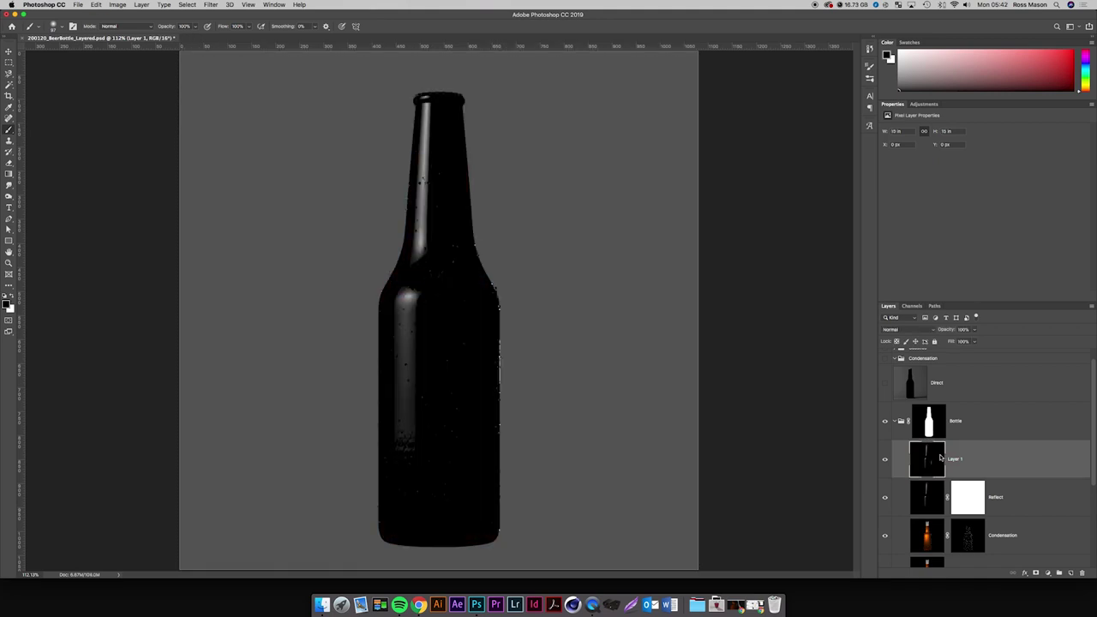
# Check Layer 1's effect on the bottle and set its blend mode to Linear Dodge (Add).
pyautogui.click(886, 461)
pyautogui.click(886, 461)
pyautogui.click(906, 328)
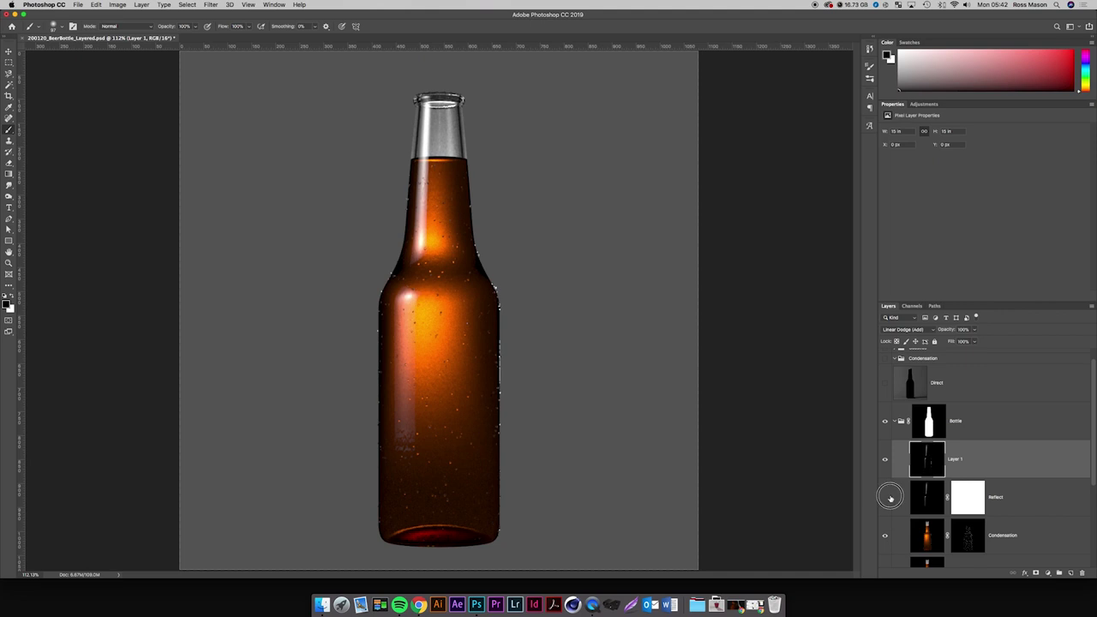
# Hide the Reflect layer and toggle Layer 1's visibility to examine the pasted reflection on its own.
pyautogui.click(885, 497)
pyautogui.click(888, 461)
pyautogui.click(888, 461)
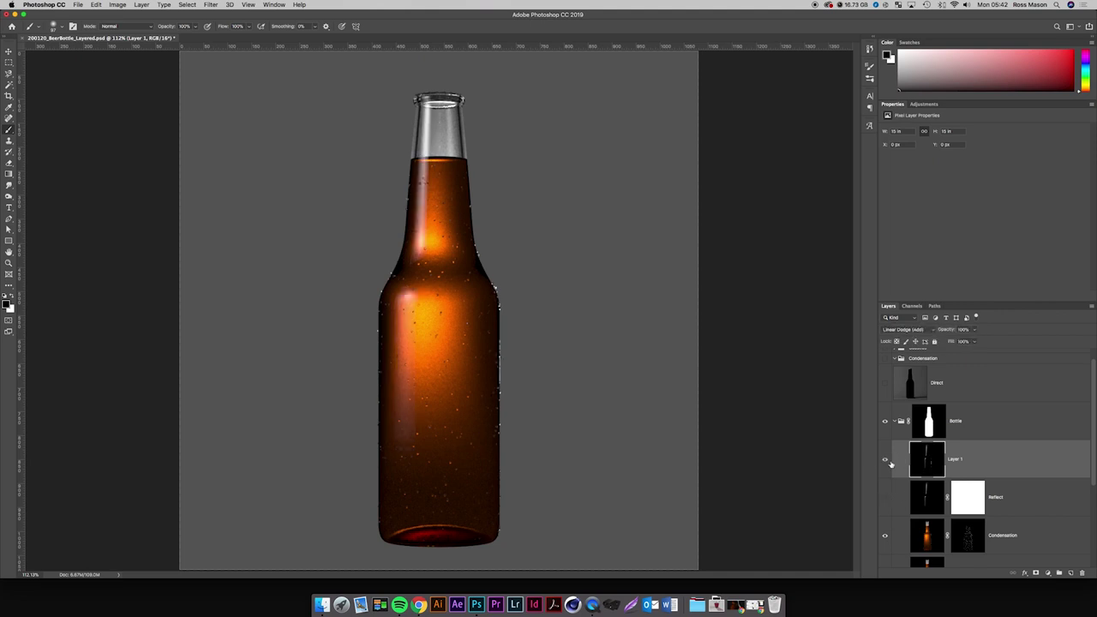
pyautogui.click(888, 461)
pyautogui.click(888, 461)
pyautogui.click(886, 471)
pyautogui.click(887, 461)
pyautogui.click(887, 458)
pyautogui.click(887, 482)
pyautogui.click(887, 486)
pyautogui.click(887, 460)
pyautogui.click(888, 460)
pyautogui.click(887, 461)
# Show the Reflect layer again and move it above Layer 1 in the Bottle group.
pyautogui.press('super+plus')
pyautogui.scroll(5, 420, 196)
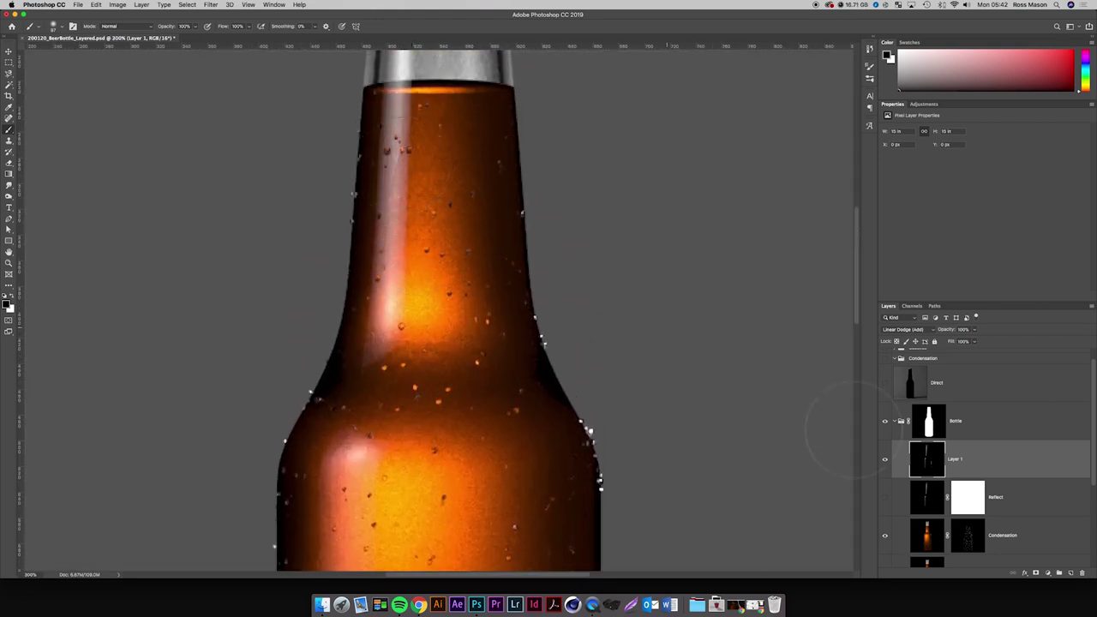
pyautogui.click(883, 498)
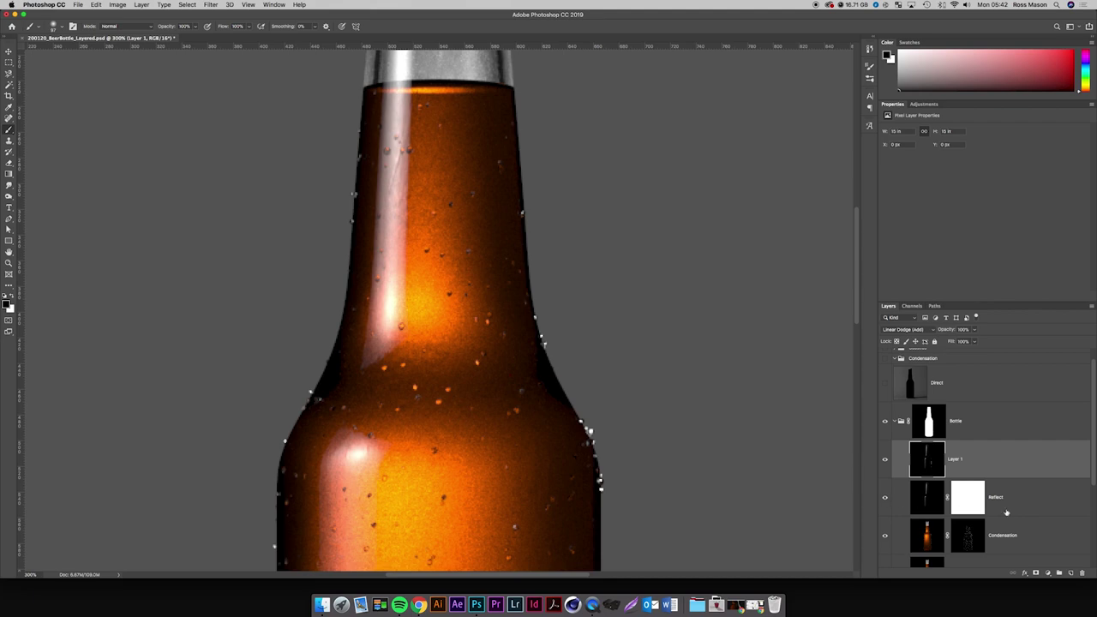
pyautogui.moveTo(1006, 512); pyautogui.dragTo(1025, 459)
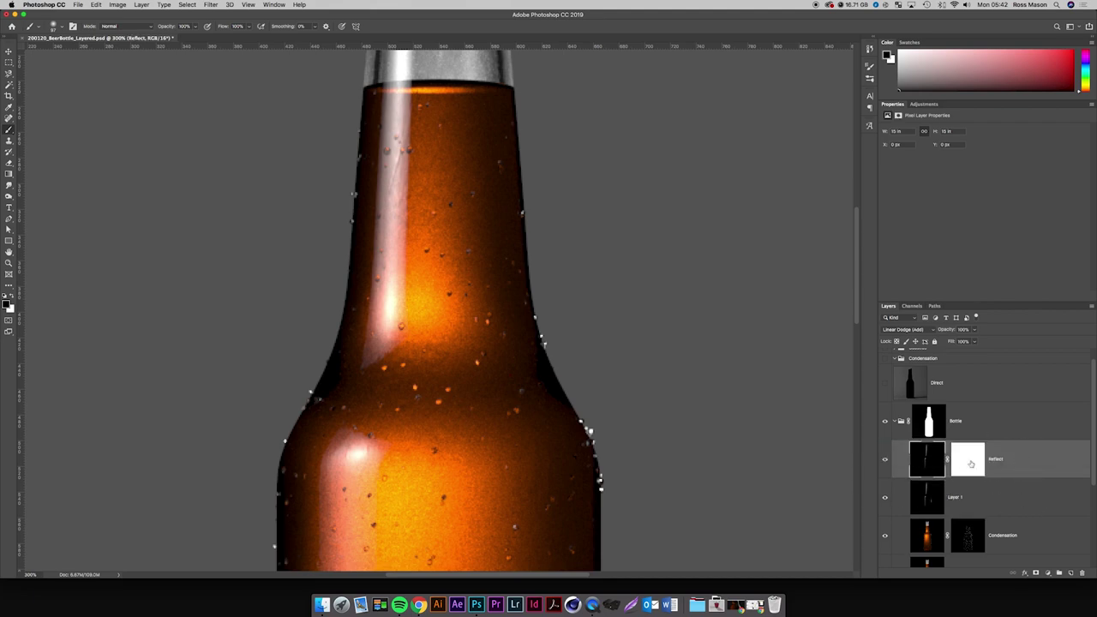
# Toggle the Reflect and Layer 1 layers in turn to compare their reflections on the bottle's neck and shoulder.
pyautogui.click(885, 463)
pyautogui.click(886, 463)
pyautogui.click(886, 463)
pyautogui.click(886, 463)
pyautogui.click(886, 463)
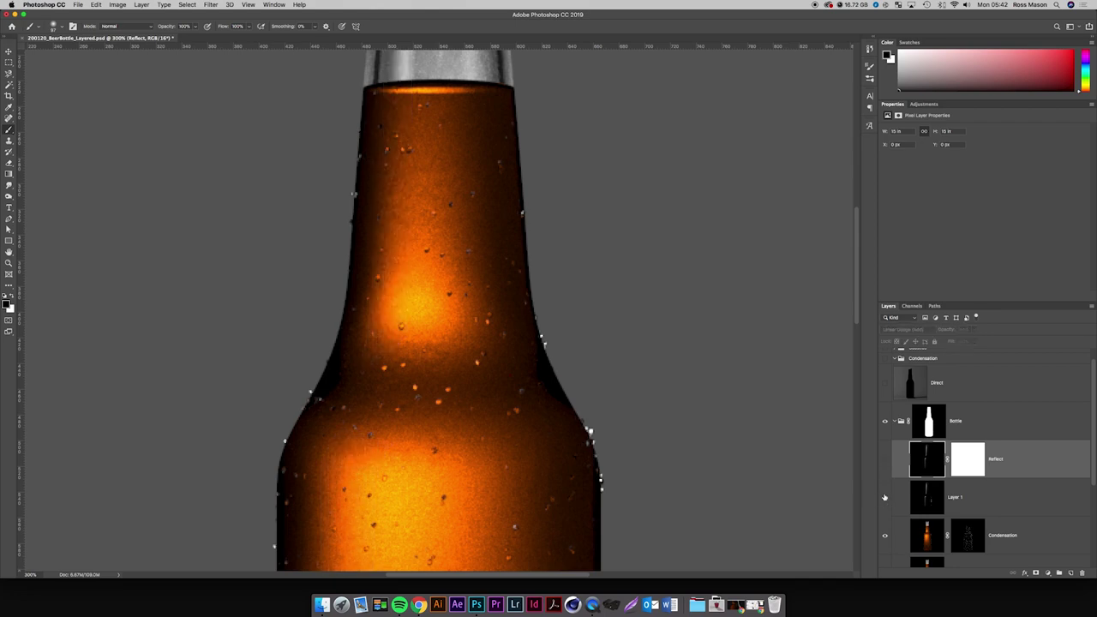
pyautogui.click(885, 497)
pyautogui.click(884, 497)
pyautogui.click(885, 497)
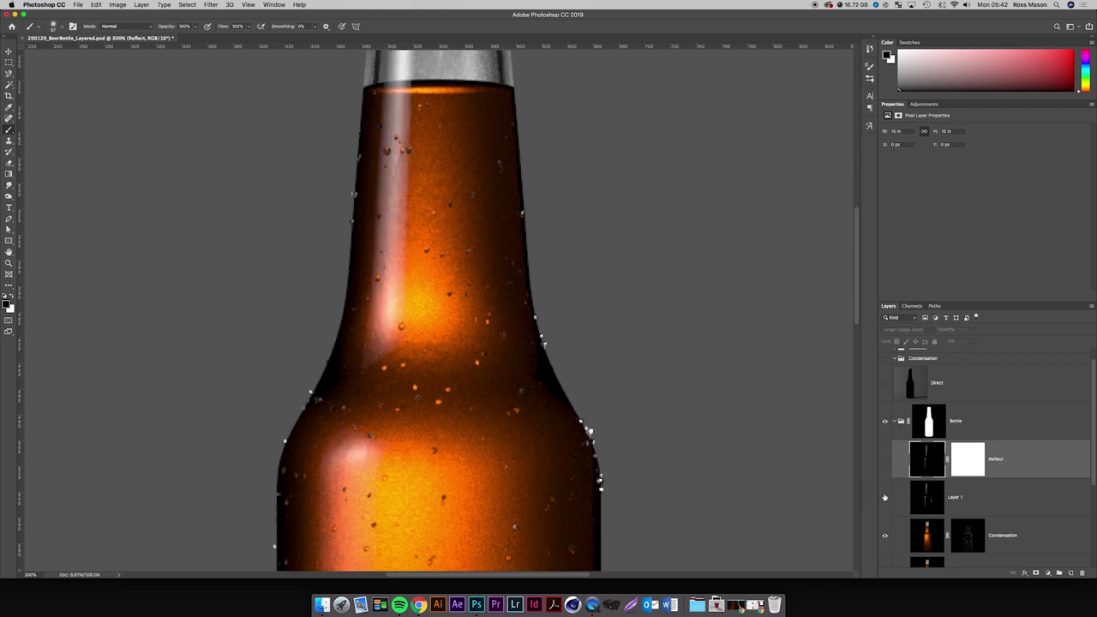
pyautogui.click(885, 470)
pyautogui.click(885, 471)
pyautogui.click(884, 458)
pyautogui.click(883, 458)
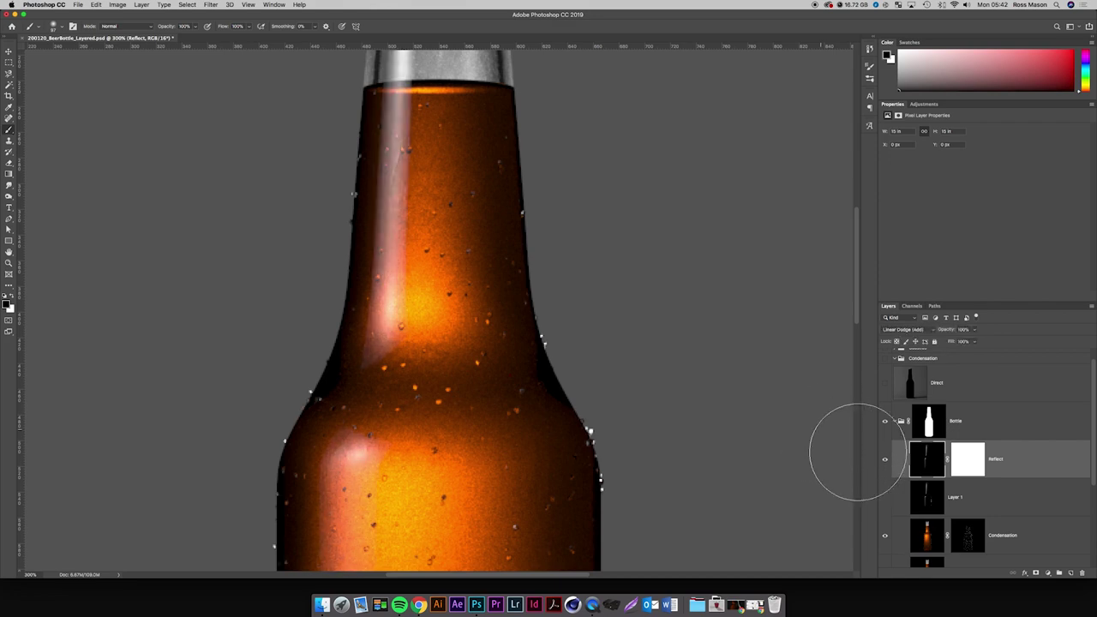
pyautogui.click(887, 489)
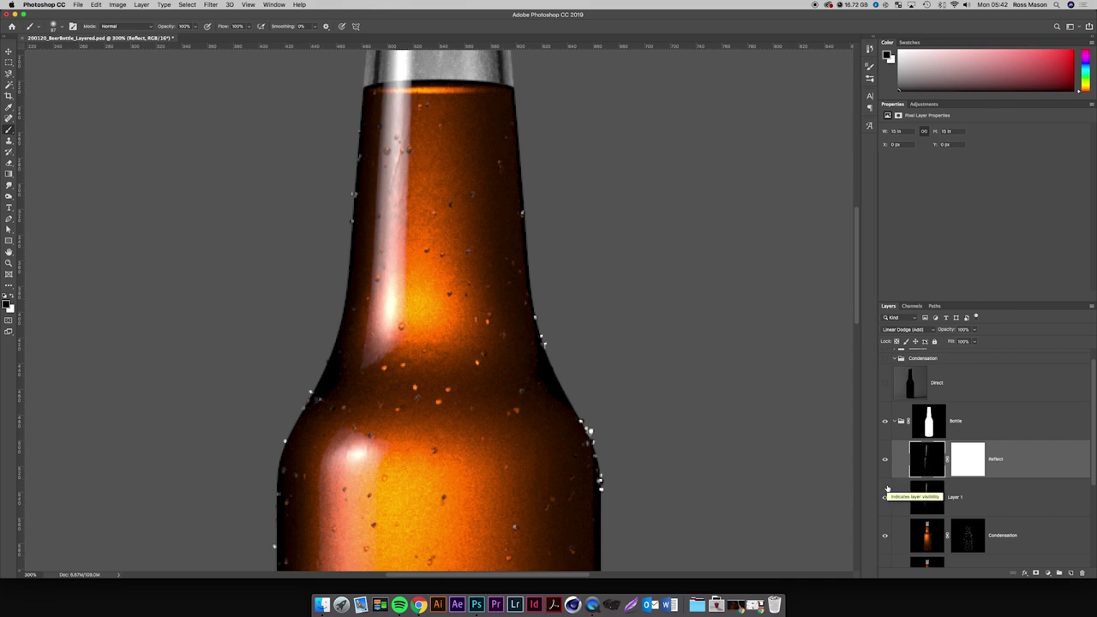
# Hide both reflection layers and toggle the Condensation layer to examine the droplets on the bottle.
pyautogui.click(885, 497)
pyautogui.click(887, 538)
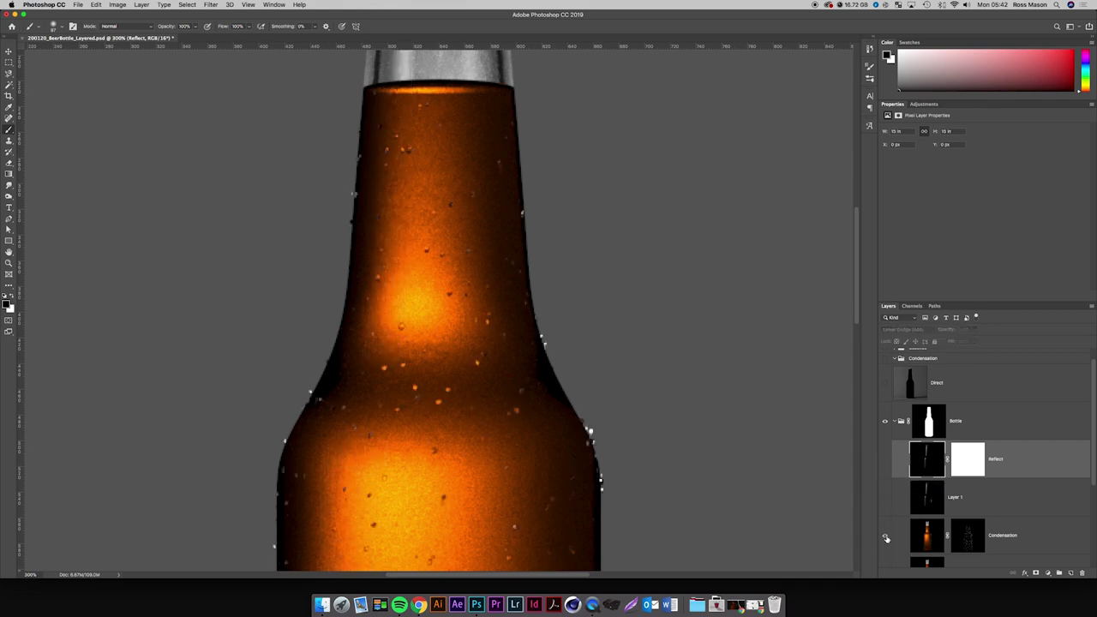
pyautogui.click(887, 538)
pyautogui.click(886, 537)
pyautogui.scroll(-10, 756, 435)
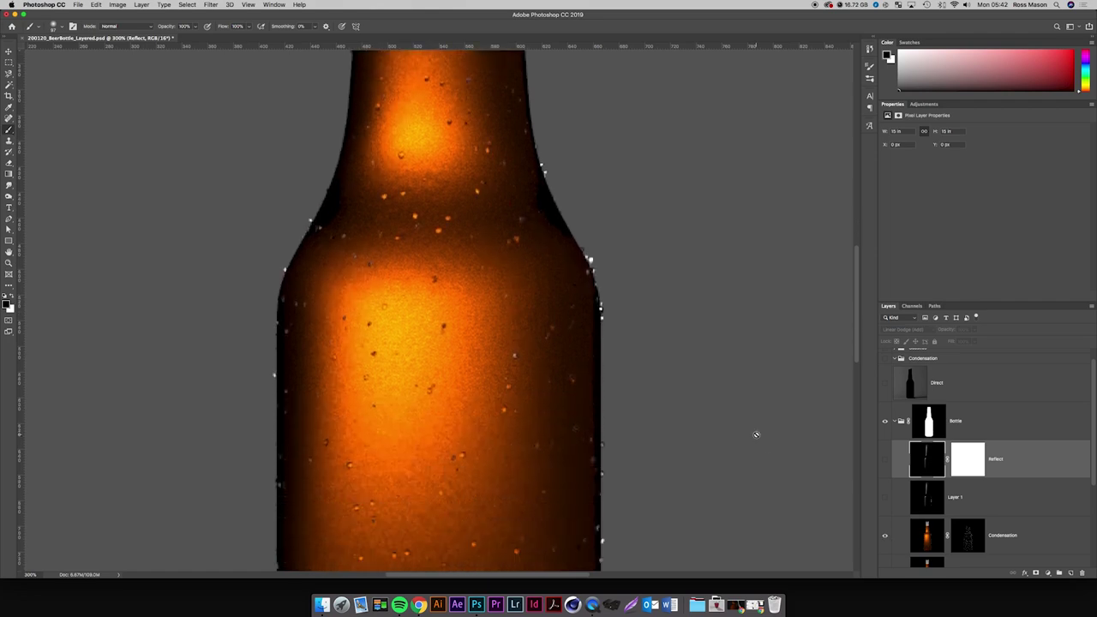
pyautogui.press('super+minus')
pyautogui.press('super+0')
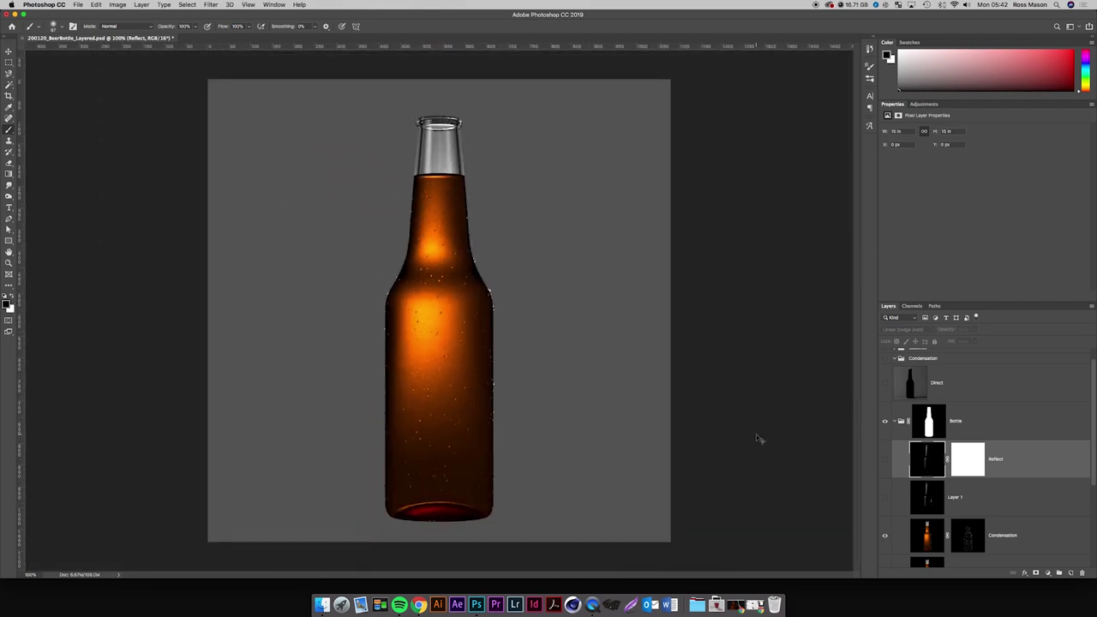
pyautogui.press('super+plus')
pyautogui.press('super+minus')
# Load the Bottle channel listed just above the Cap channel as a selection.
pyautogui.click(927, 412)
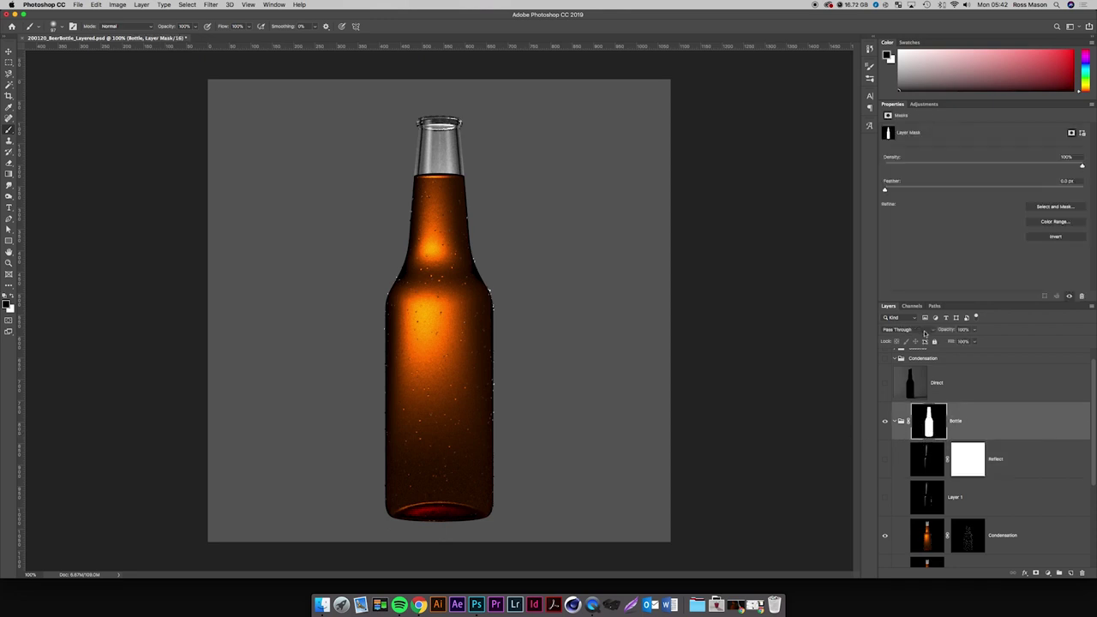
pyautogui.click(912, 306)
pyautogui.scroll(-5, 981, 510)
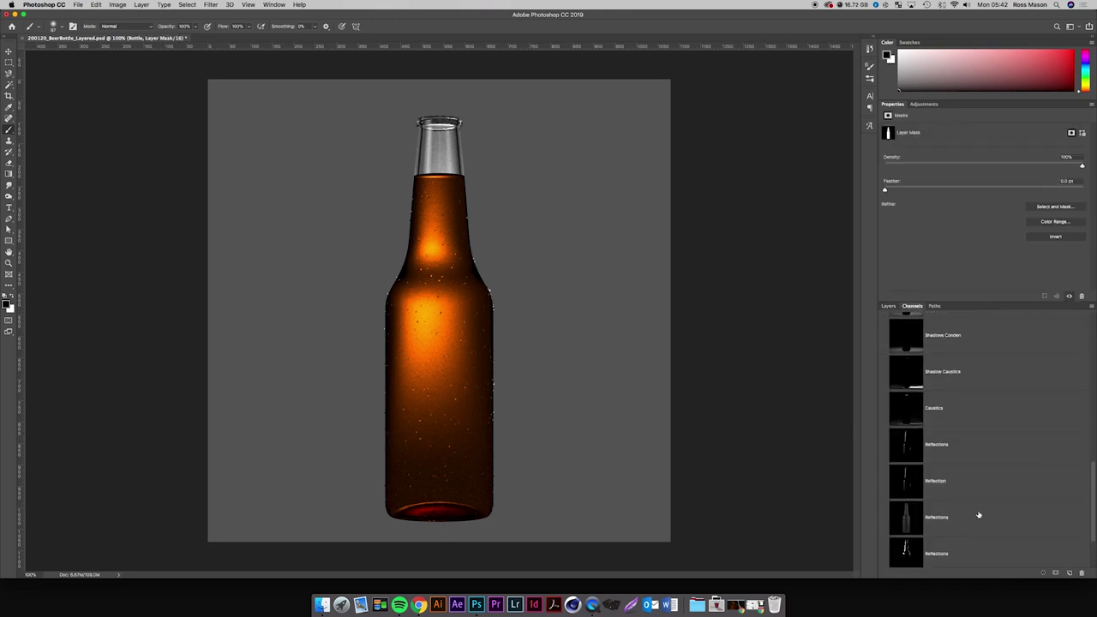
pyautogui.scroll(5, 979, 514)
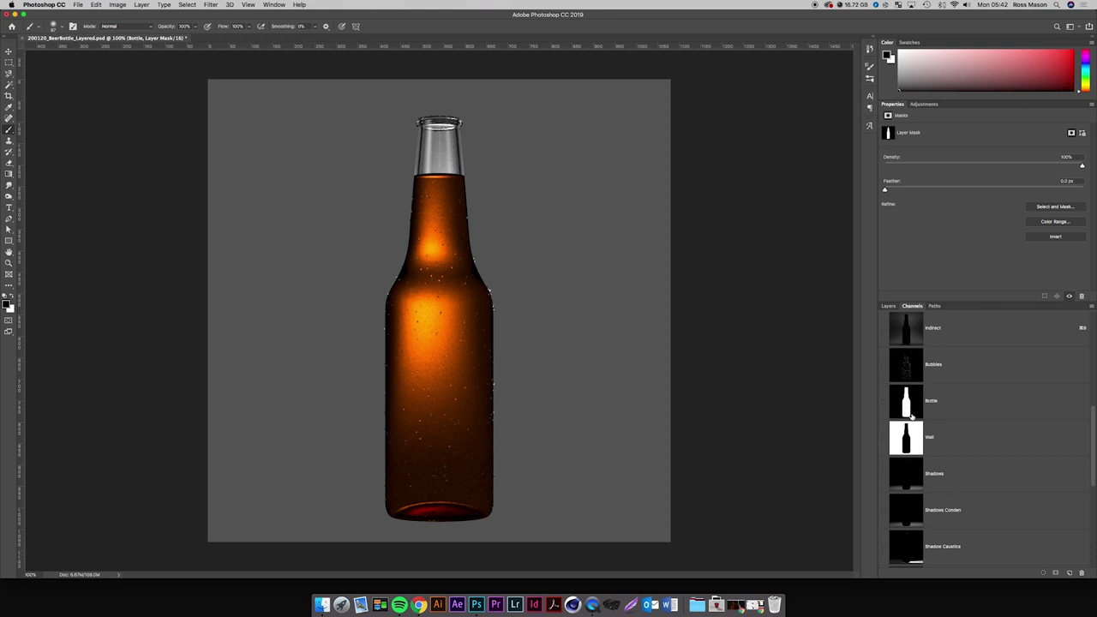
pyautogui.keyDown('super'); pyautogui.click(906, 406); pyautogui.keyUp('super')
pyautogui.press('super+d')
pyautogui.scroll(5, 906, 400)
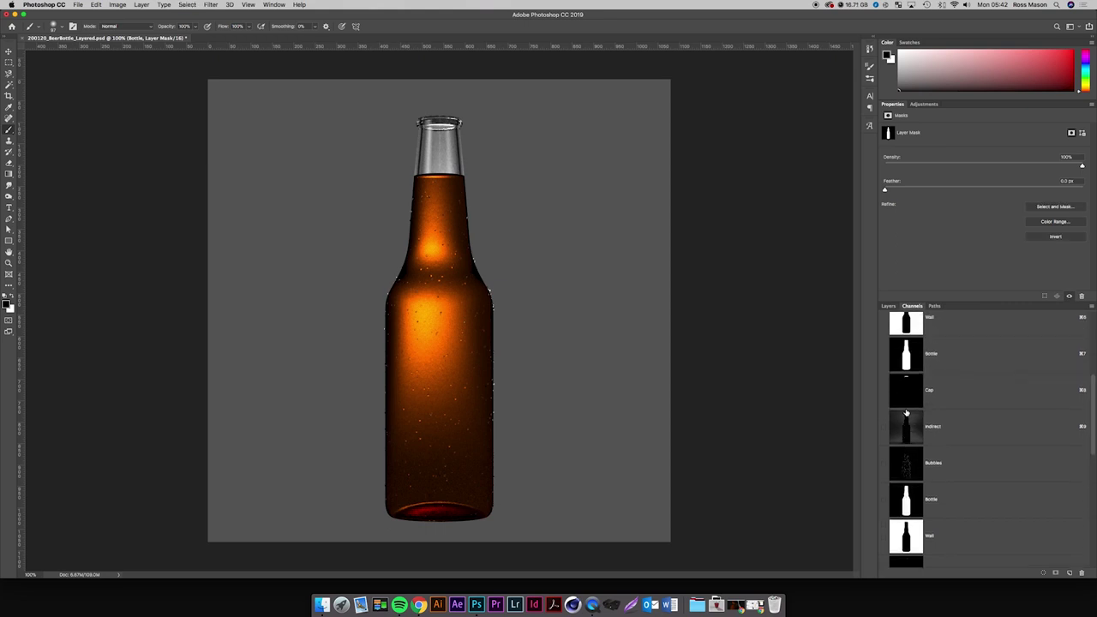
pyautogui.keyDown('super'); pyautogui.click(897, 339); pyautogui.keyUp('super')
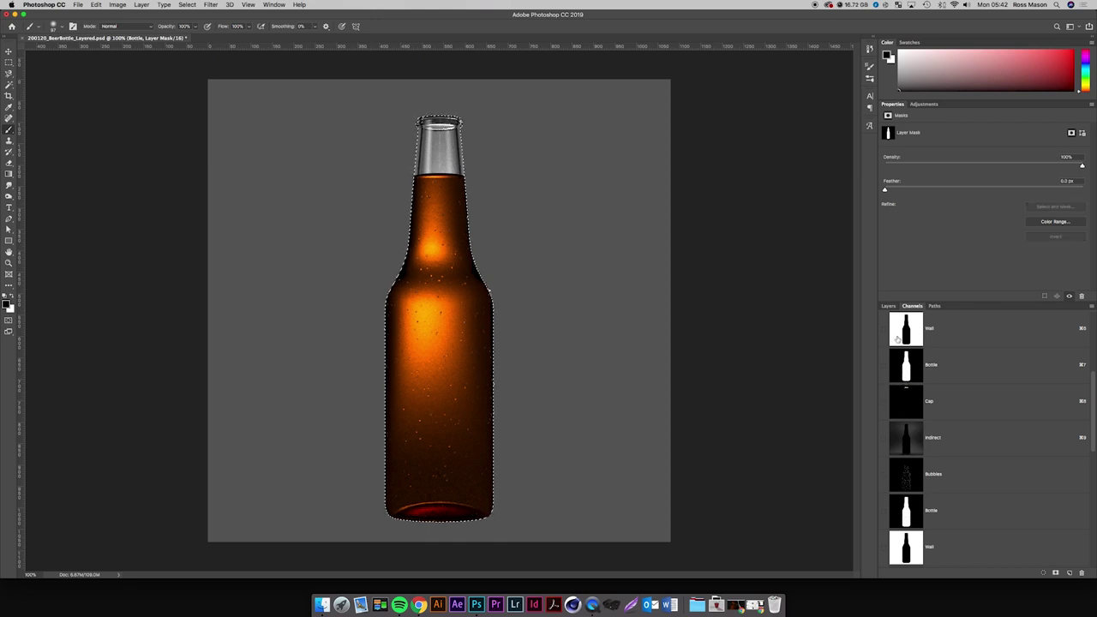
# Delete the Bottle group's layer mask and add a new one from the bottle selection.
pyautogui.click(888, 306)
pyautogui.rightClick(931, 426)
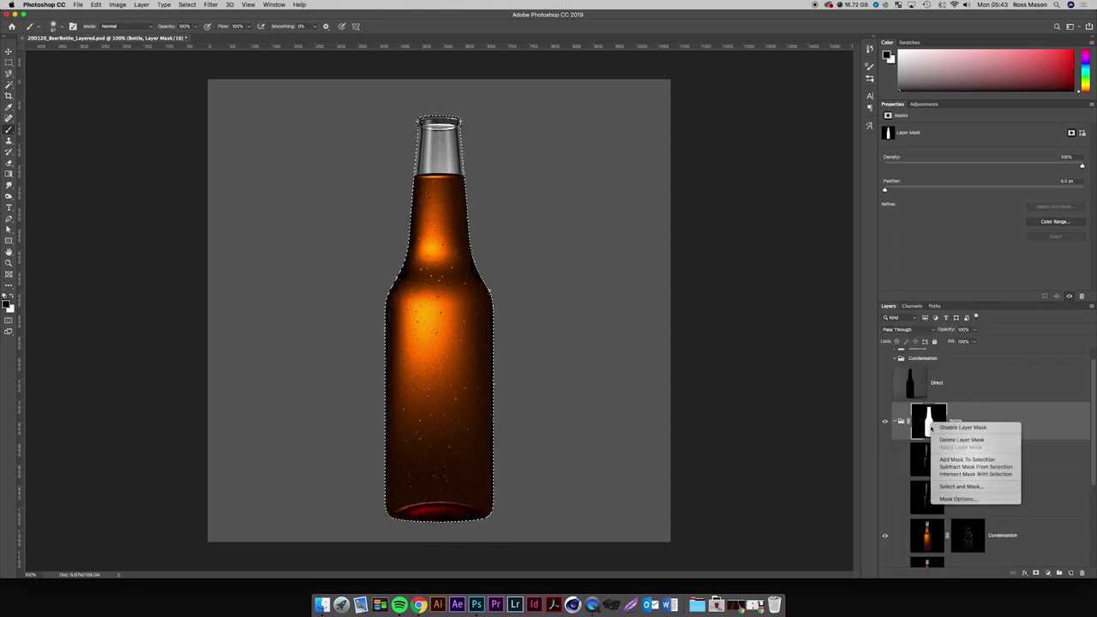
pyautogui.click(961, 439)
pyautogui.click(1034, 574)
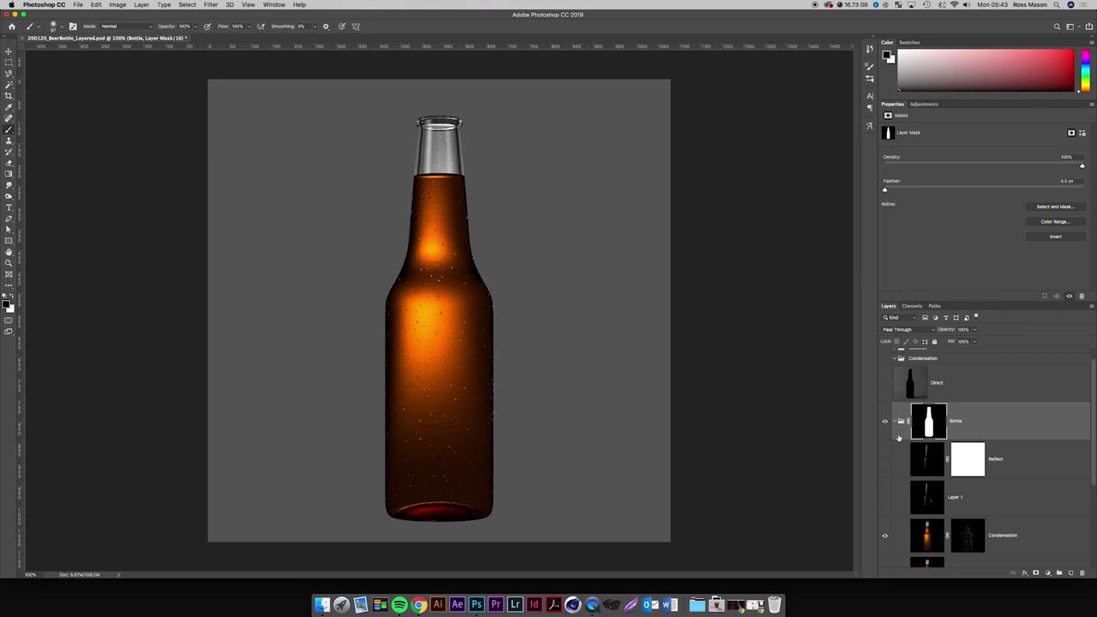
# Toggle Layer 1 and Reflect to compare the reflections within the new bottle mask, leaving only Layer 1 shown.
pyautogui.click(883, 498)
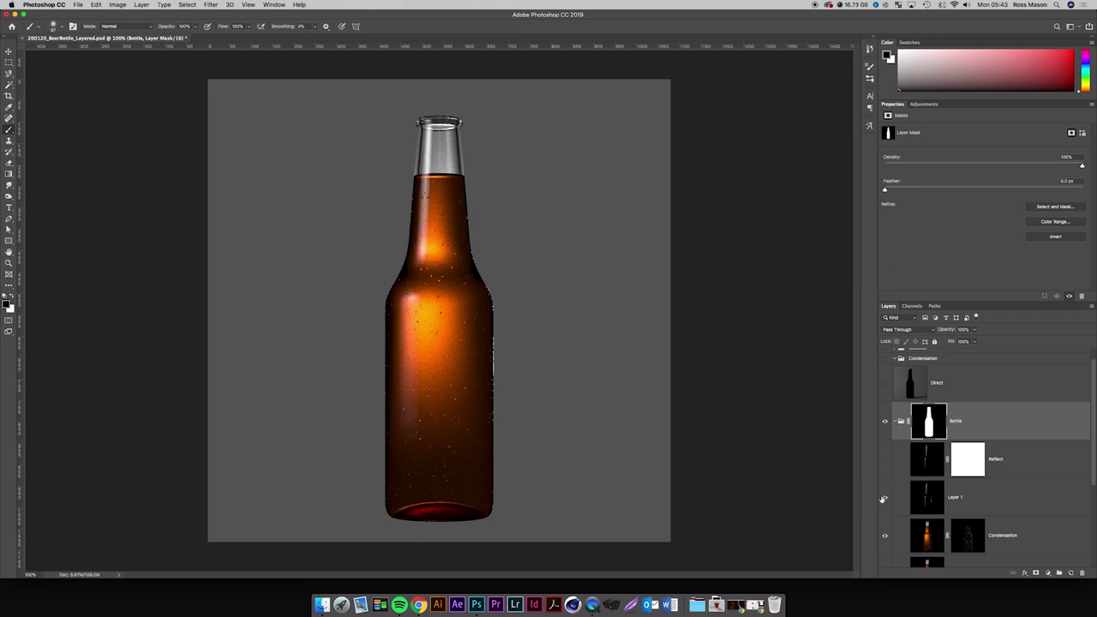
pyautogui.click(883, 498)
pyautogui.click(883, 459)
pyautogui.click(882, 459)
pyautogui.click(883, 483)
pyautogui.click(882, 476)
pyautogui.click(885, 461)
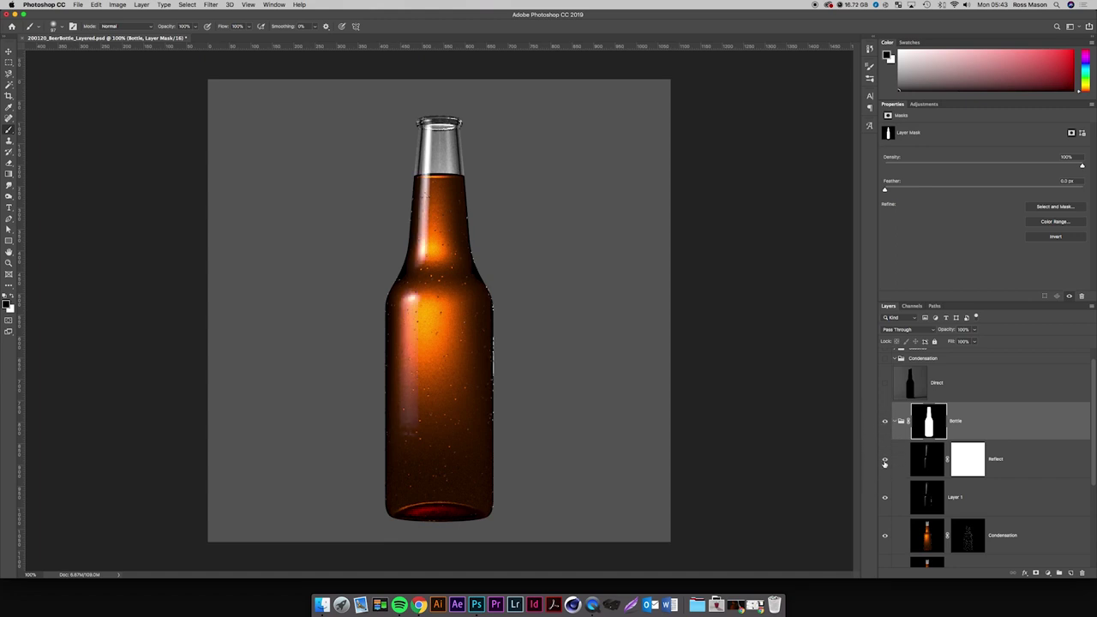
pyautogui.click(885, 463)
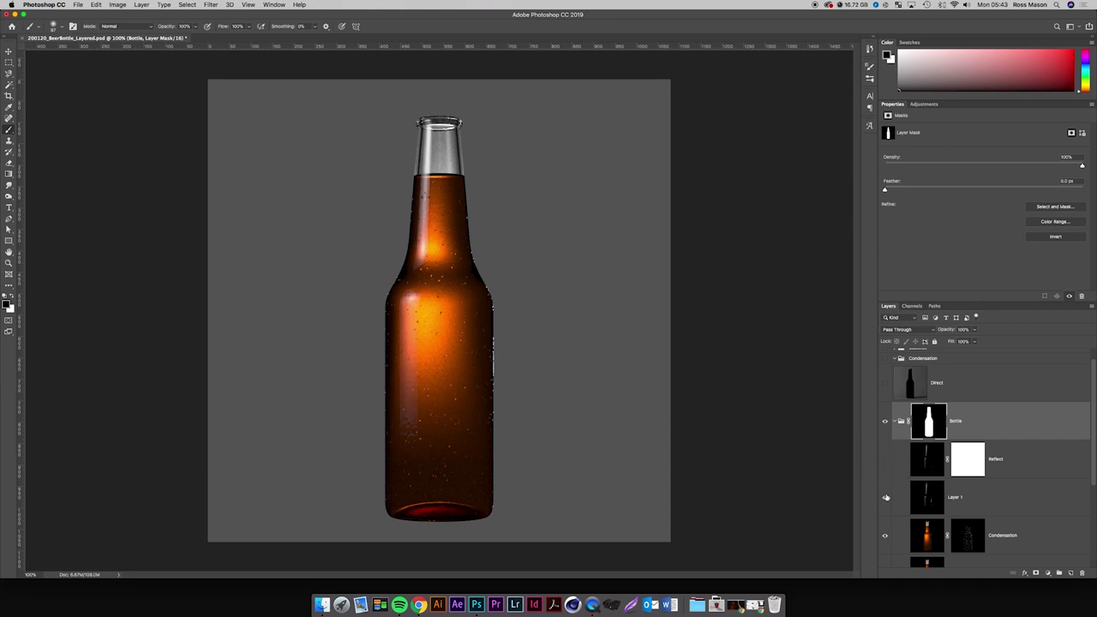
pyautogui.click(886, 497)
pyautogui.click(886, 497)
# Add a layer mask to Layer 1 and paint black over the bright reflection along the bottle's right edge.
pyautogui.click(936, 497)
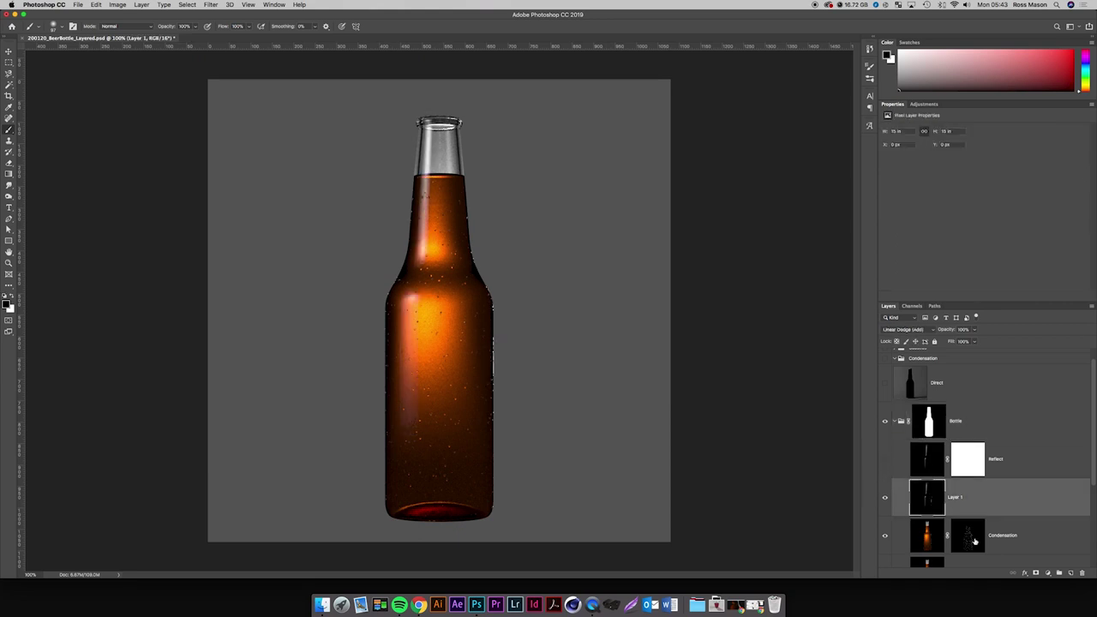
pyautogui.click(1036, 573)
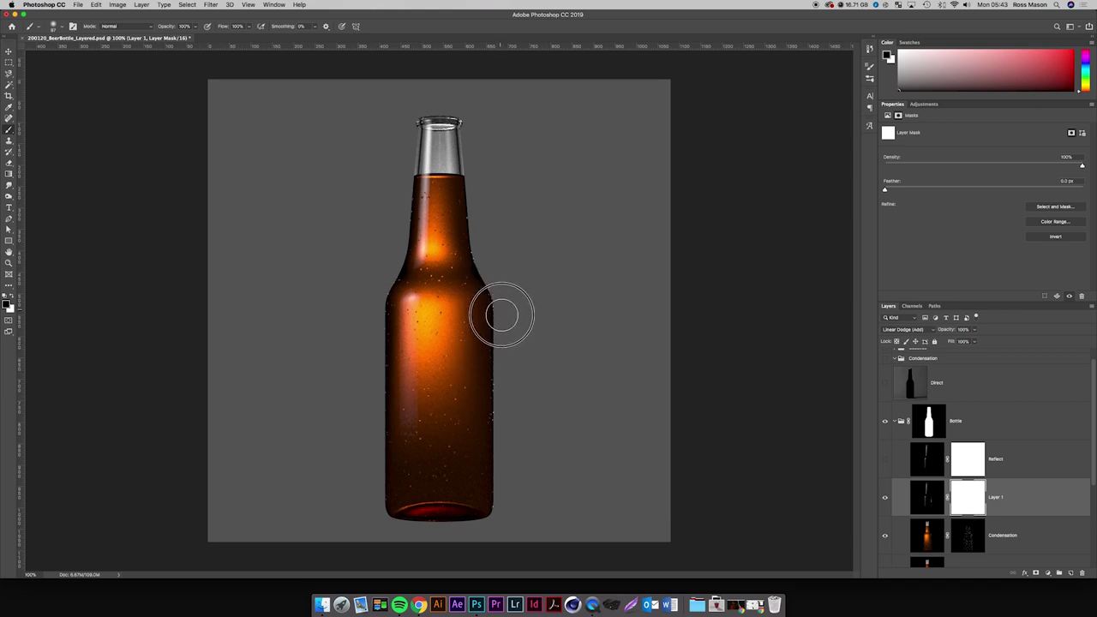
pyautogui.moveTo(502, 315); pyautogui.dragTo(507, 321)
pyautogui.press('super+z')
pyautogui.press('shift+super+z')
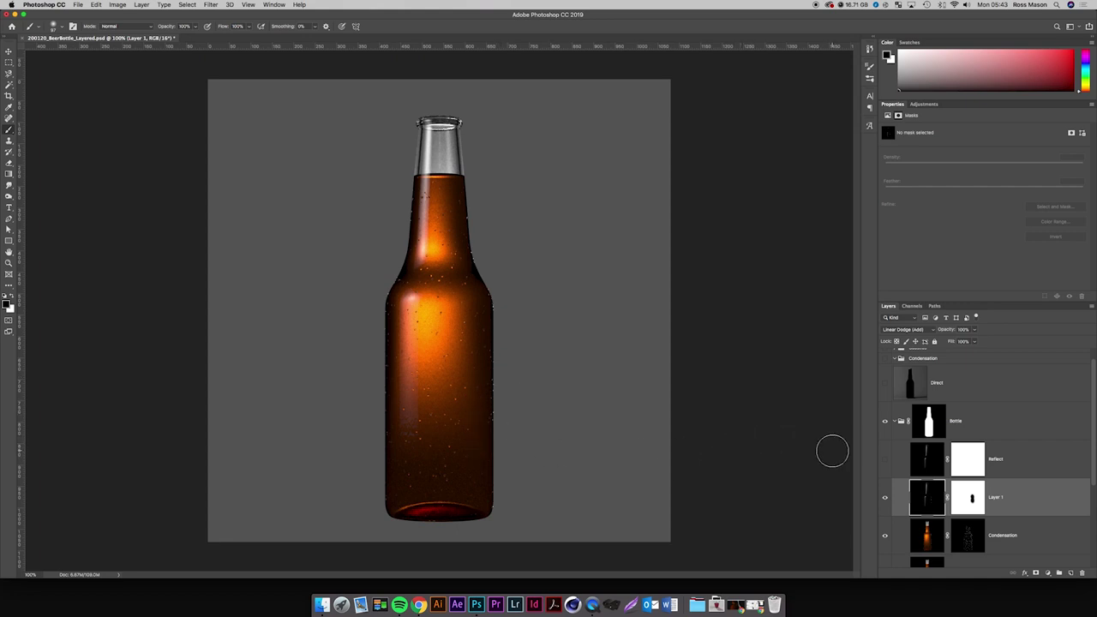
# Collapse the Bottle group and toggle its visibility to examine the whole bottle against the grey background.
pyautogui.click(894, 421)
pyautogui.click(884, 440)
pyautogui.click(885, 439)
pyautogui.click(885, 440)
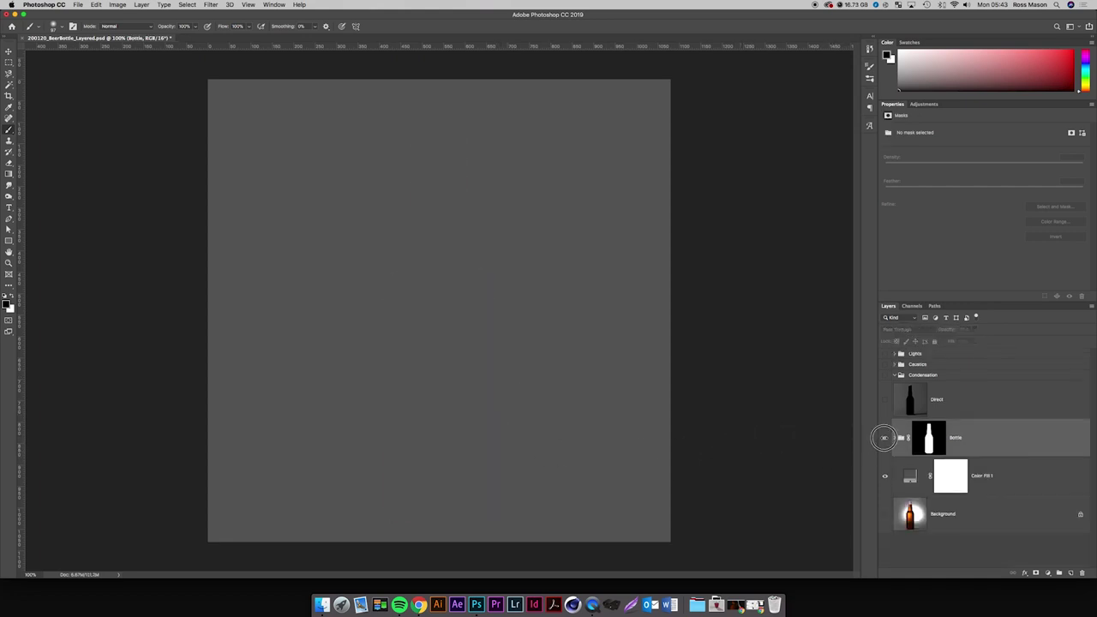
pyautogui.click(885, 440)
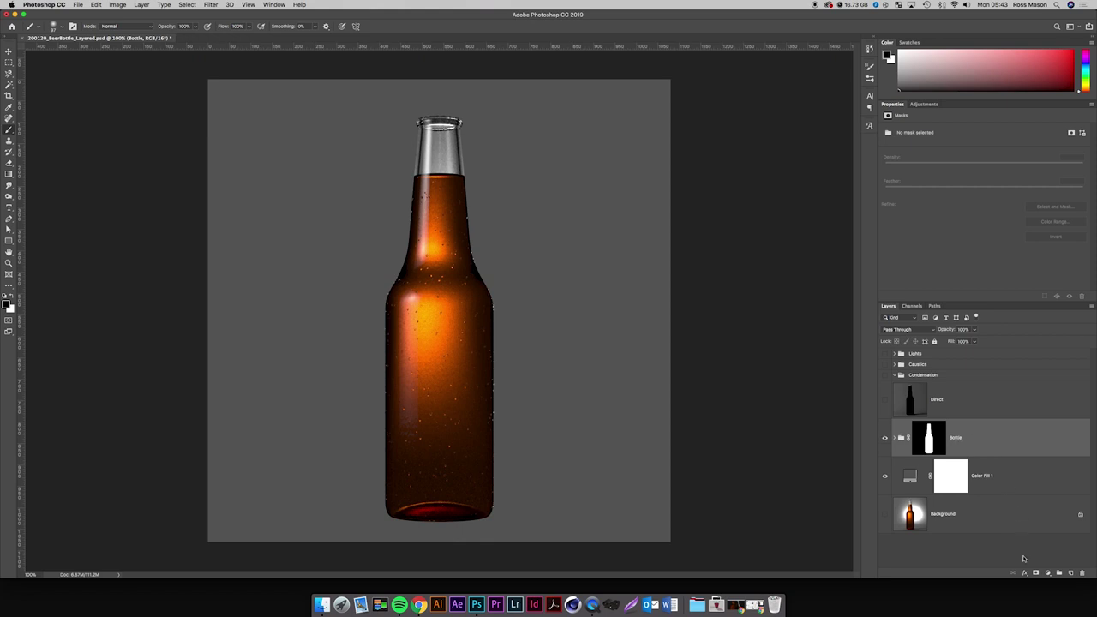
# Create a new layer group above the Bottle group and name it Cap.
pyautogui.click(1060, 574)
pyautogui.doubleClick(916, 424)
pyautogui.write('Cap')
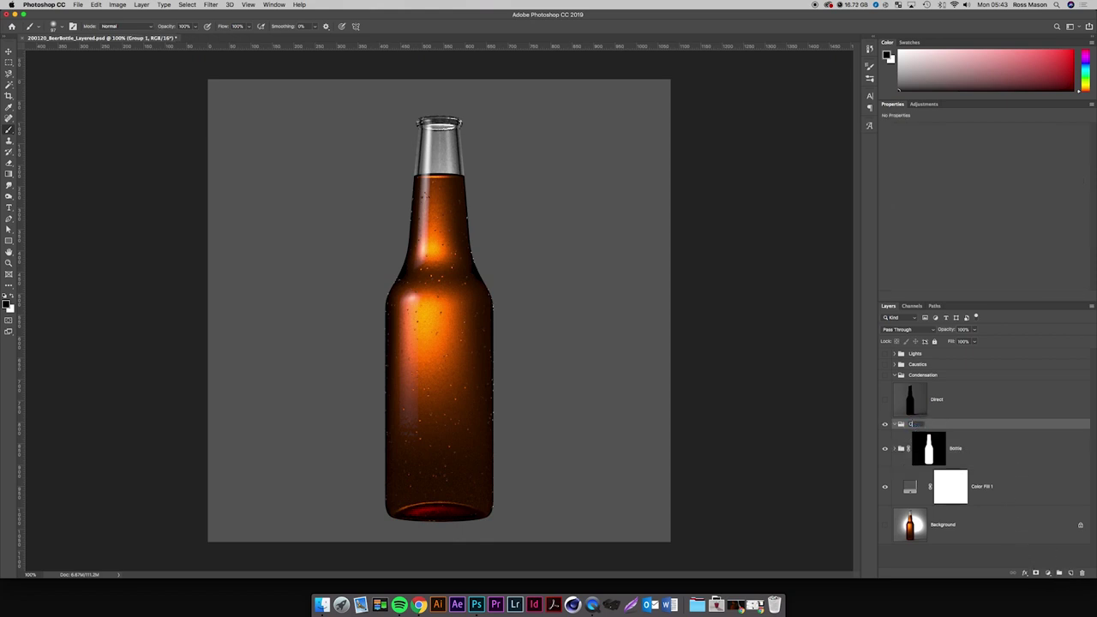
pyautogui.press('Return')
# Add a black Solid Color fill layer inside the Cap group.
pyautogui.click(1047, 572)
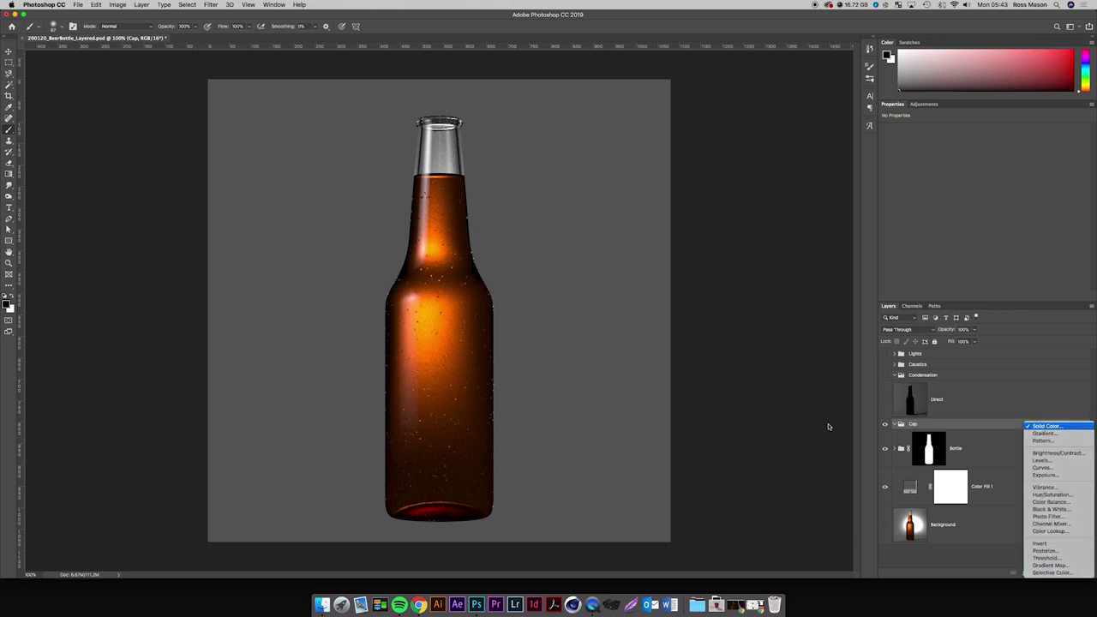
pyautogui.click(1056, 425)
pyautogui.press('Return')
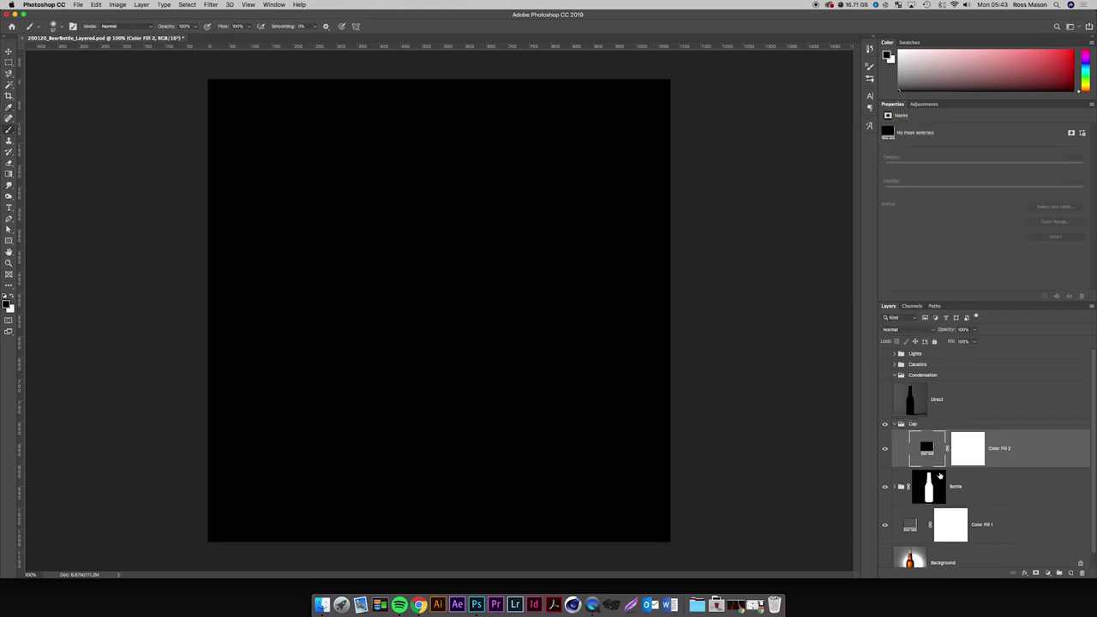
pyautogui.doubleClick(927, 446)
pyautogui.click(524, 94)
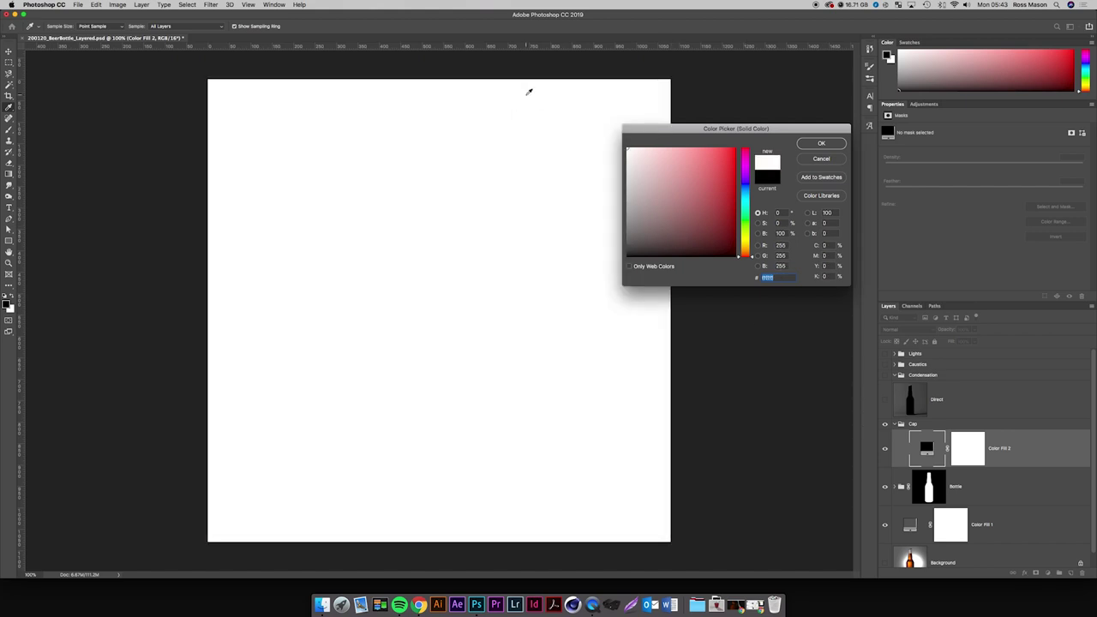
pyautogui.moveTo(633, 175); pyautogui.dragTo(588, 296)
pyautogui.press('Return')
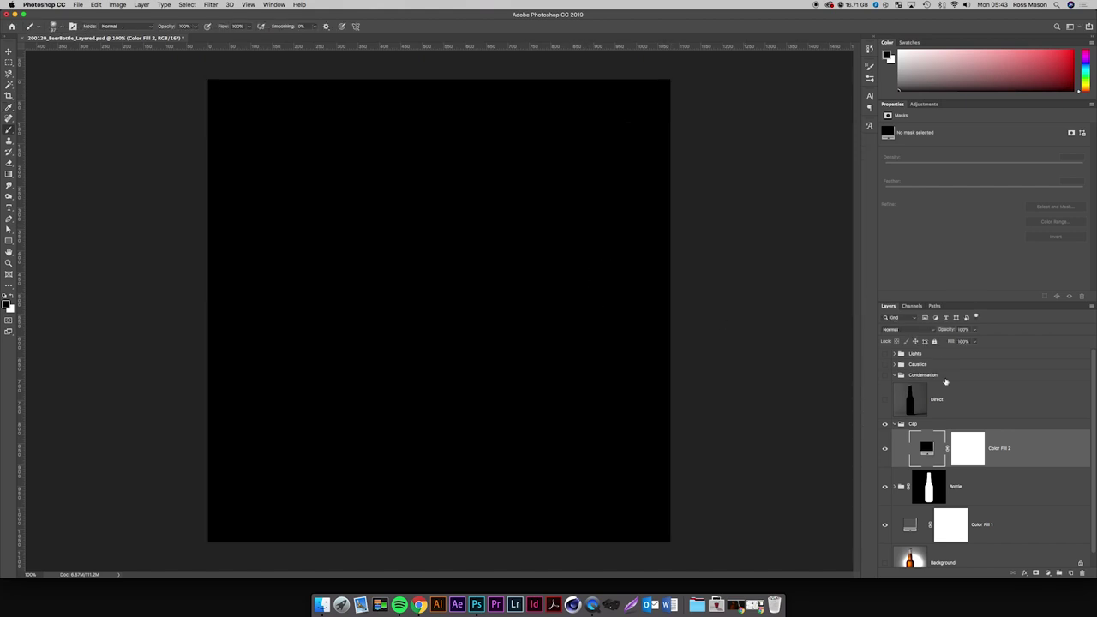
# Replace the Color Fill 2 layer mask with one made from the Cap channel selection.
pyautogui.click(963, 448)
pyautogui.rightClick(966, 443)
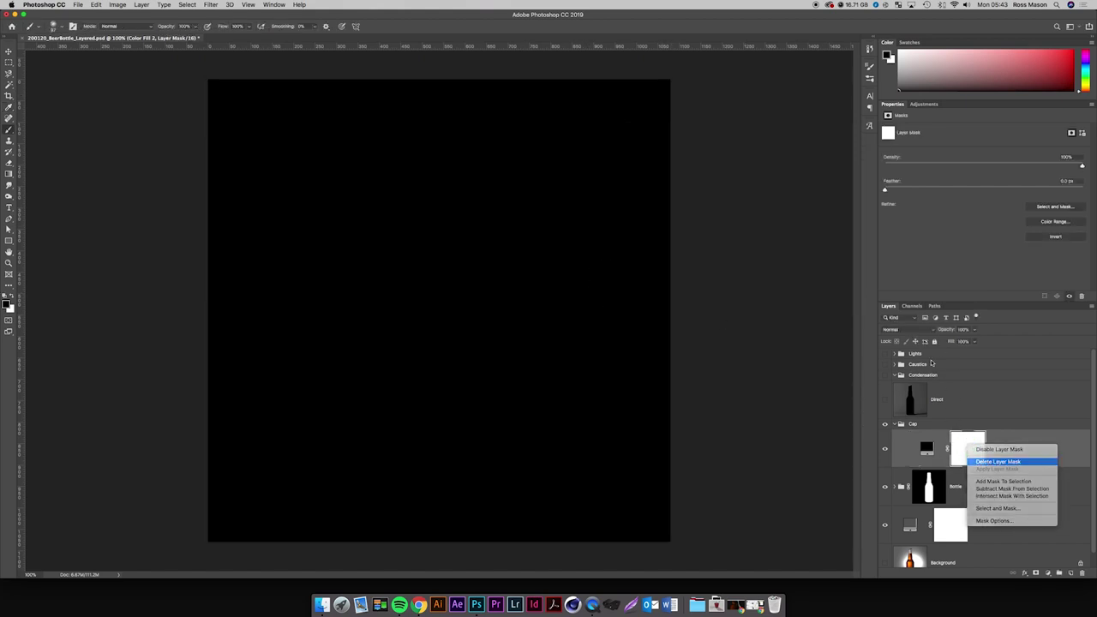
pyautogui.click(986, 461)
pyautogui.click(912, 306)
pyautogui.scroll(3, 947, 473)
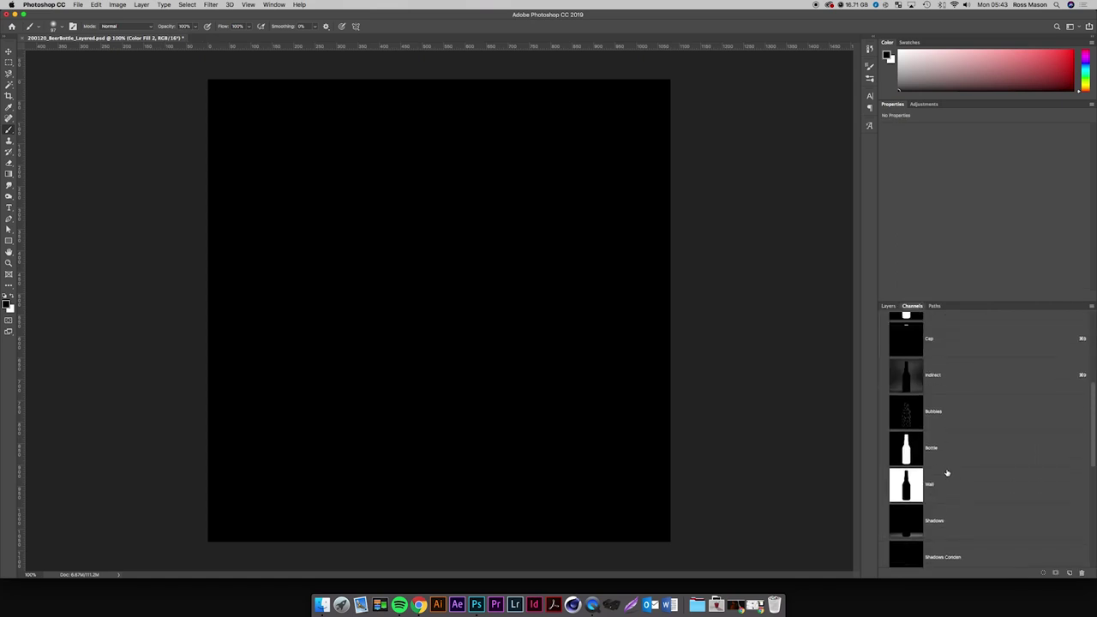
pyautogui.keyDown('super'); pyautogui.click(909, 421); pyautogui.keyUp('super')
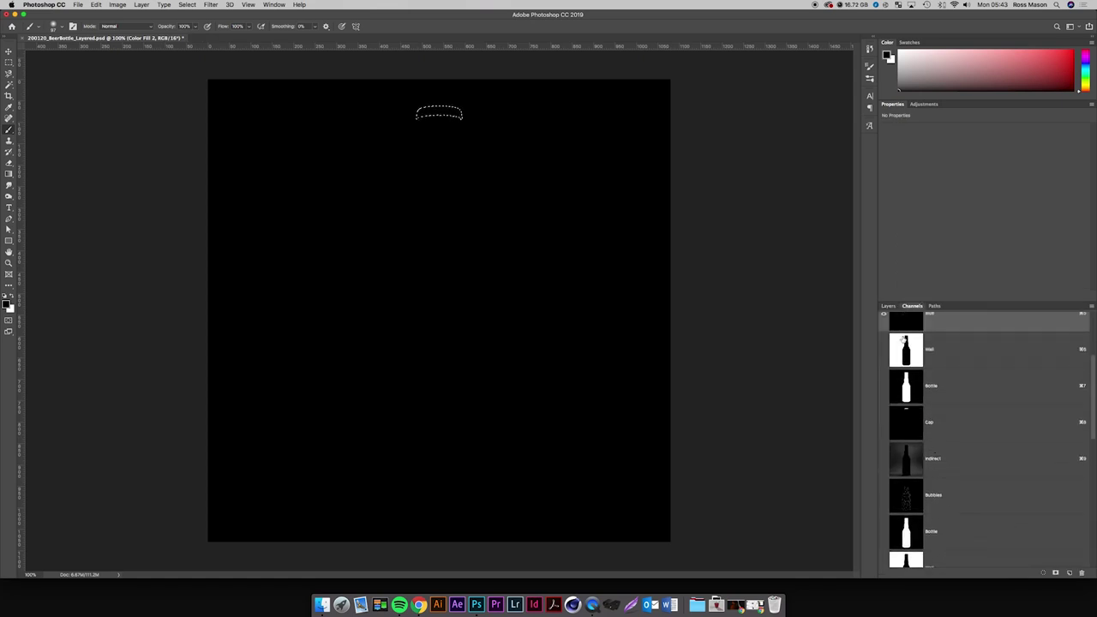
pyautogui.click(889, 306)
pyautogui.click(1034, 574)
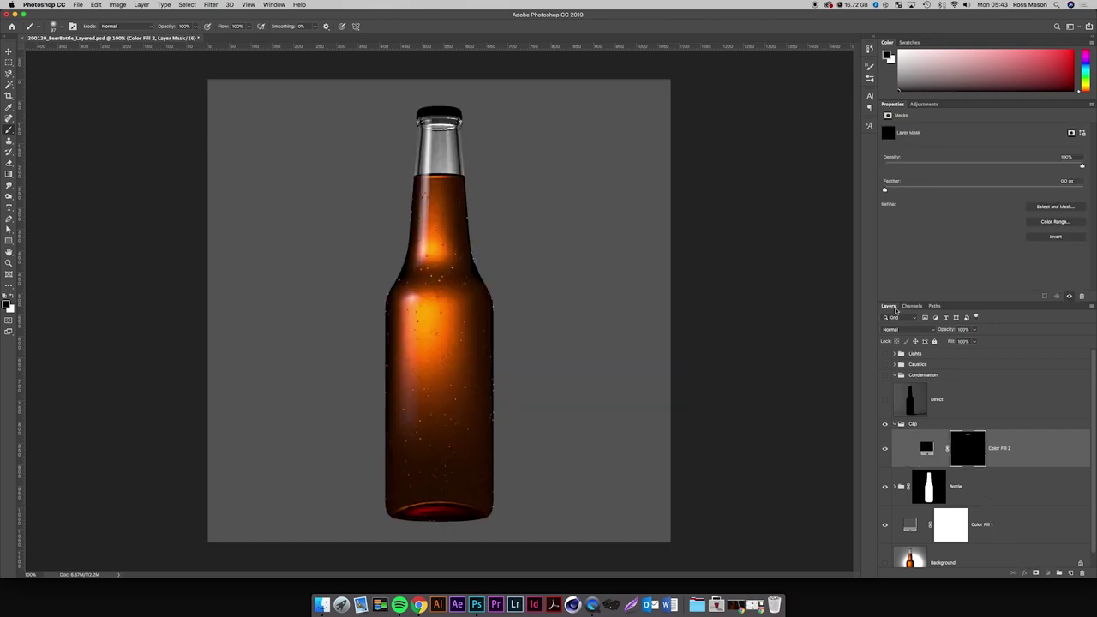
# Examine the Indirect, Reflection and Reflections channels to compare how each one renders the bottle cap.
pyautogui.click(911, 306)
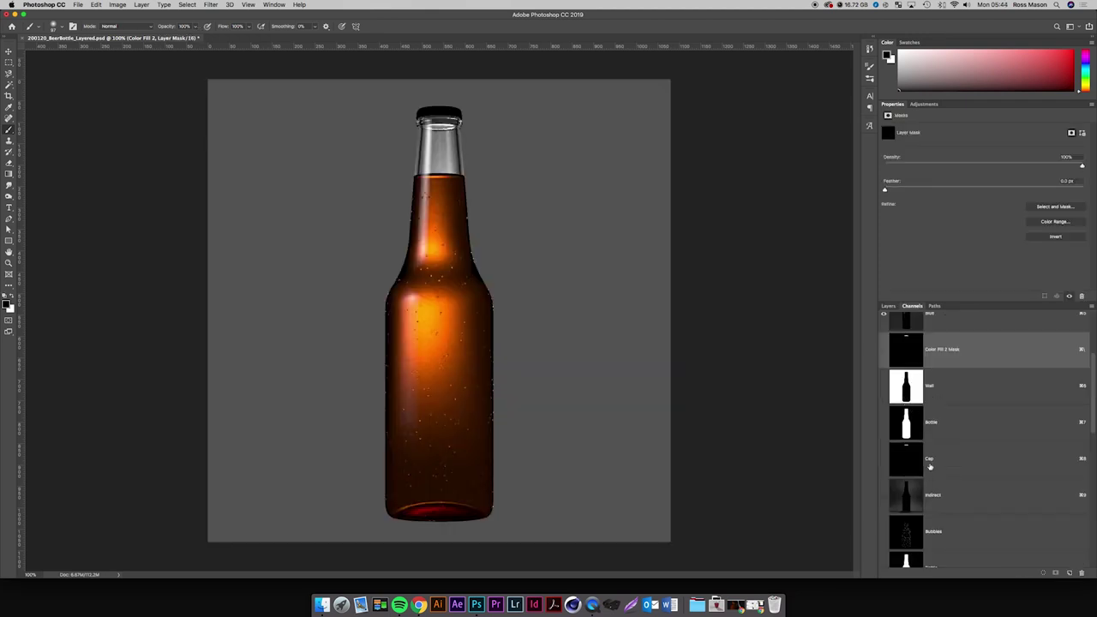
pyautogui.click(934, 497)
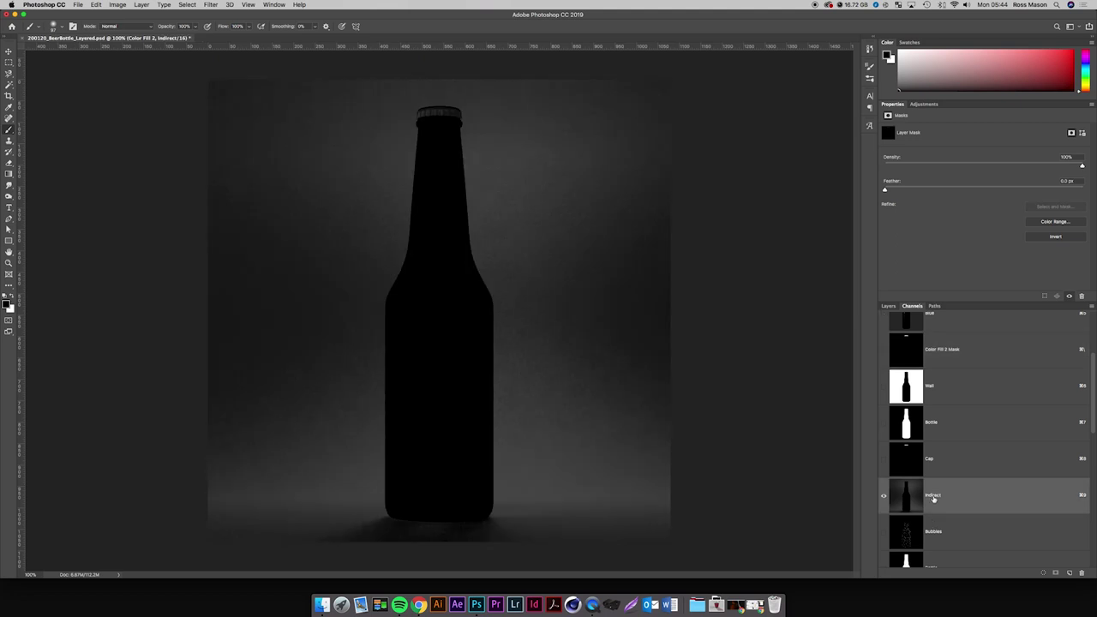
pyautogui.scroll(-1, 934, 499)
pyautogui.scroll(-6, 934, 499)
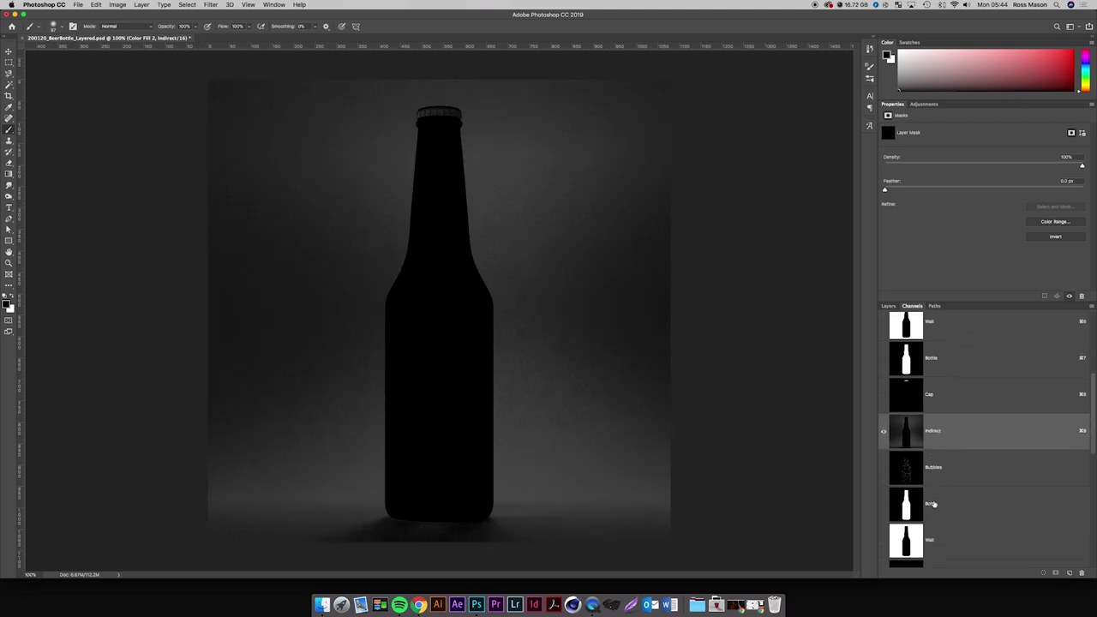
pyautogui.scroll(-7, 933, 508)
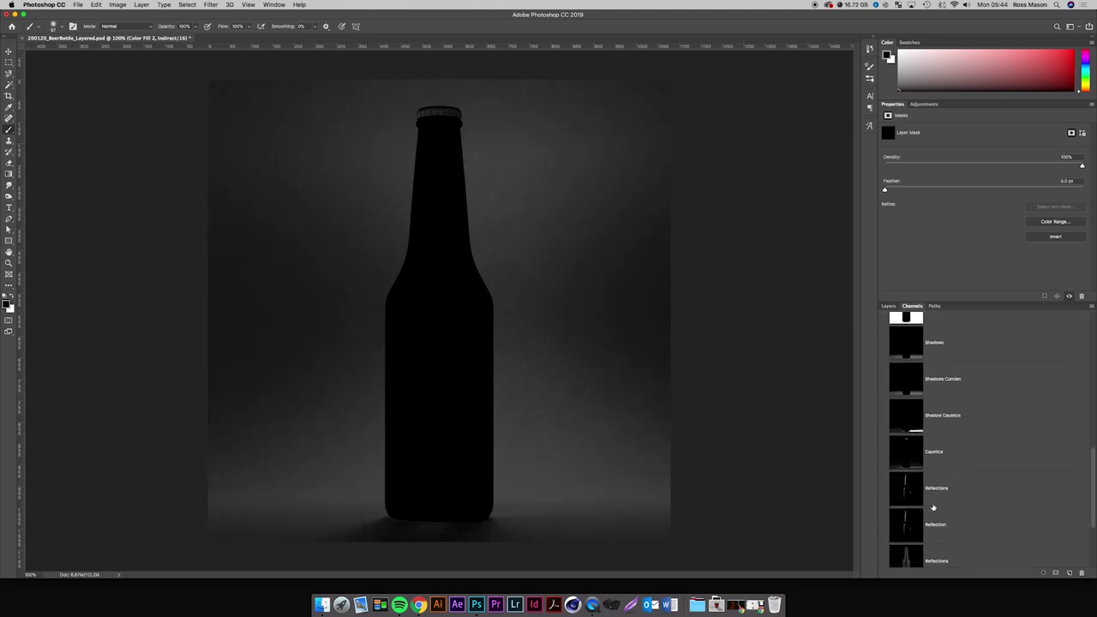
pyautogui.click(932, 495)
pyautogui.click(939, 514)
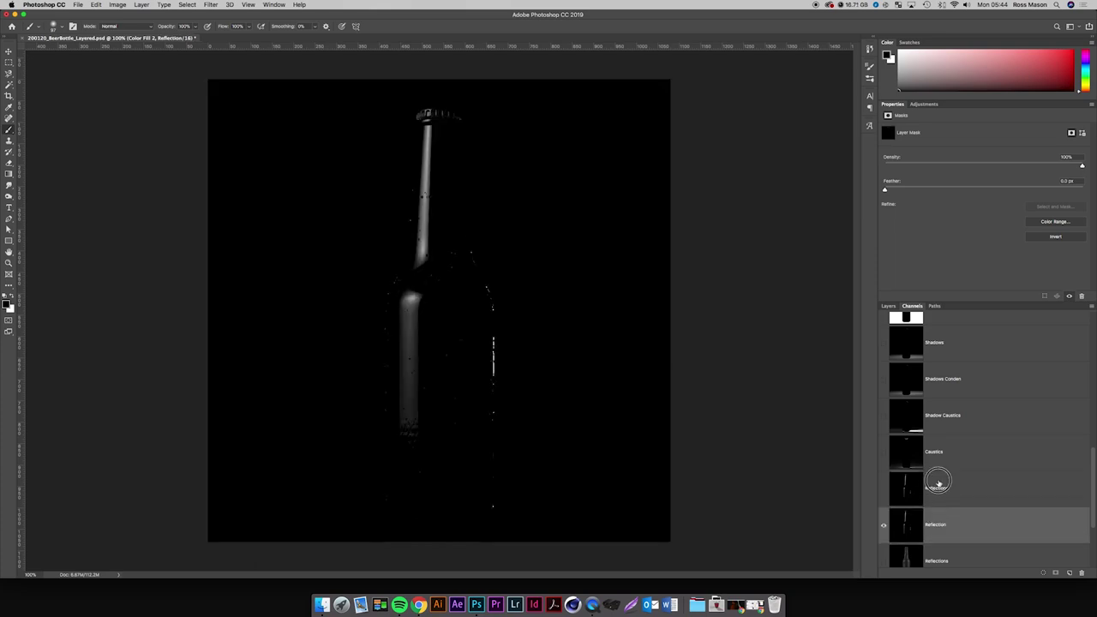
pyautogui.click(939, 485)
pyautogui.click(942, 515)
pyautogui.click(942, 489)
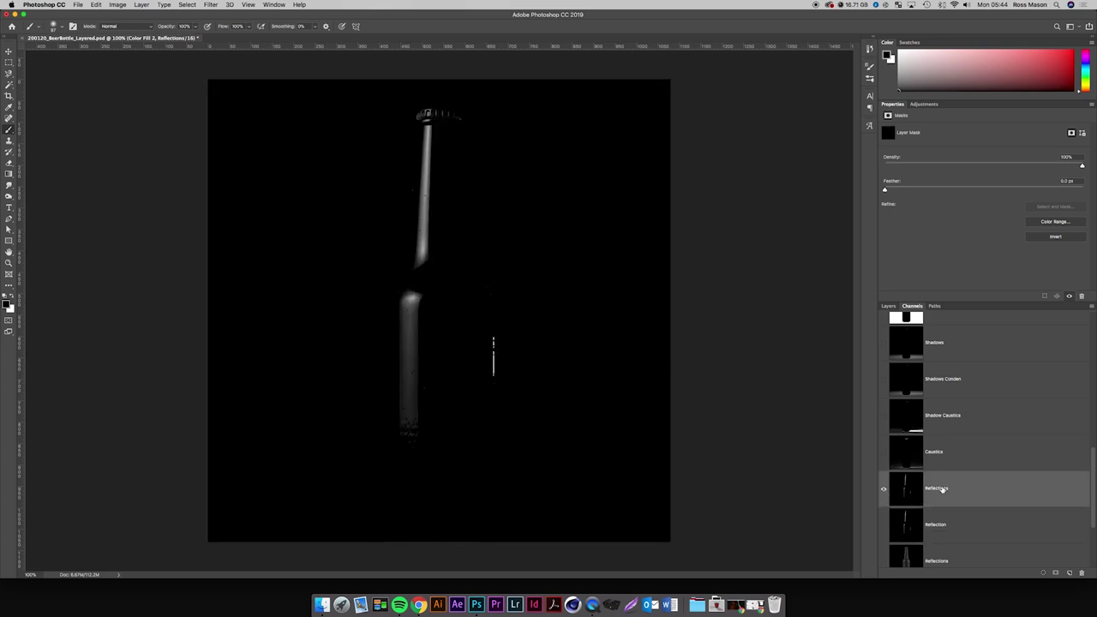
# Duplicate Layer 1 from the Bottle group and move the copy into the Cap group above Color Fill 2.
pyautogui.click(889, 306)
pyautogui.click(1028, 454)
pyautogui.scroll(-1, 1027, 461)
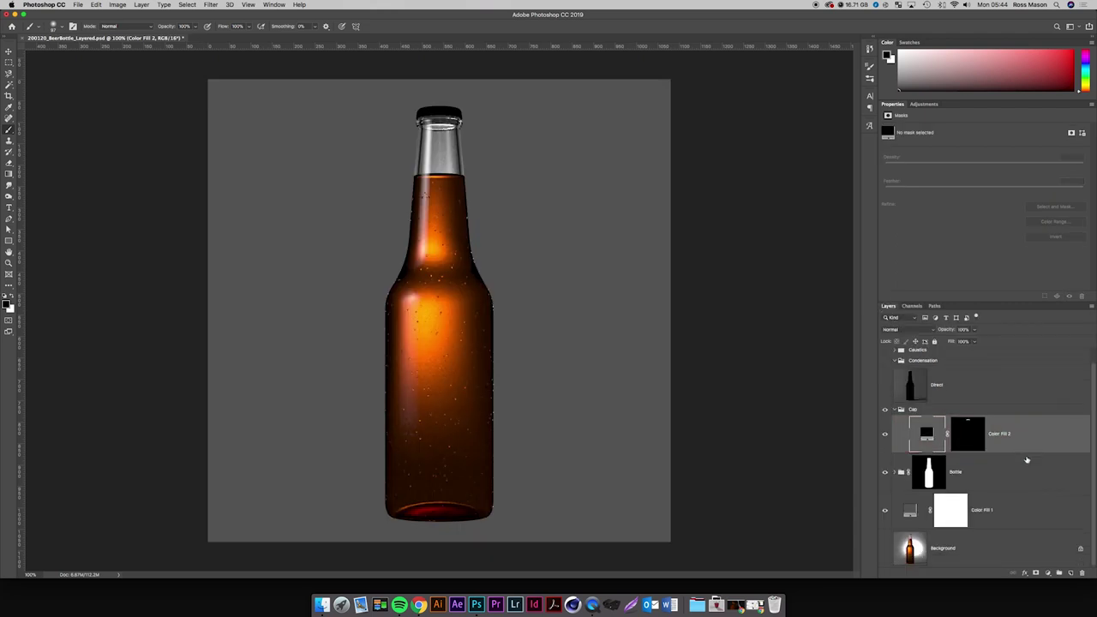
pyautogui.click(895, 472)
pyautogui.scroll(-2, 1024, 523)
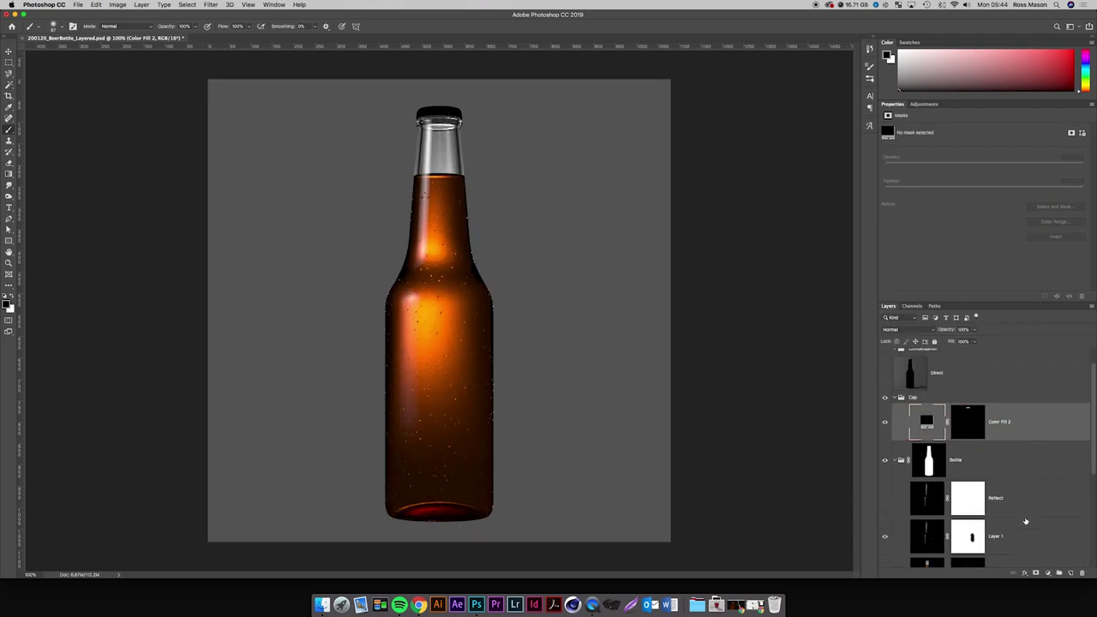
pyautogui.click(1023, 533)
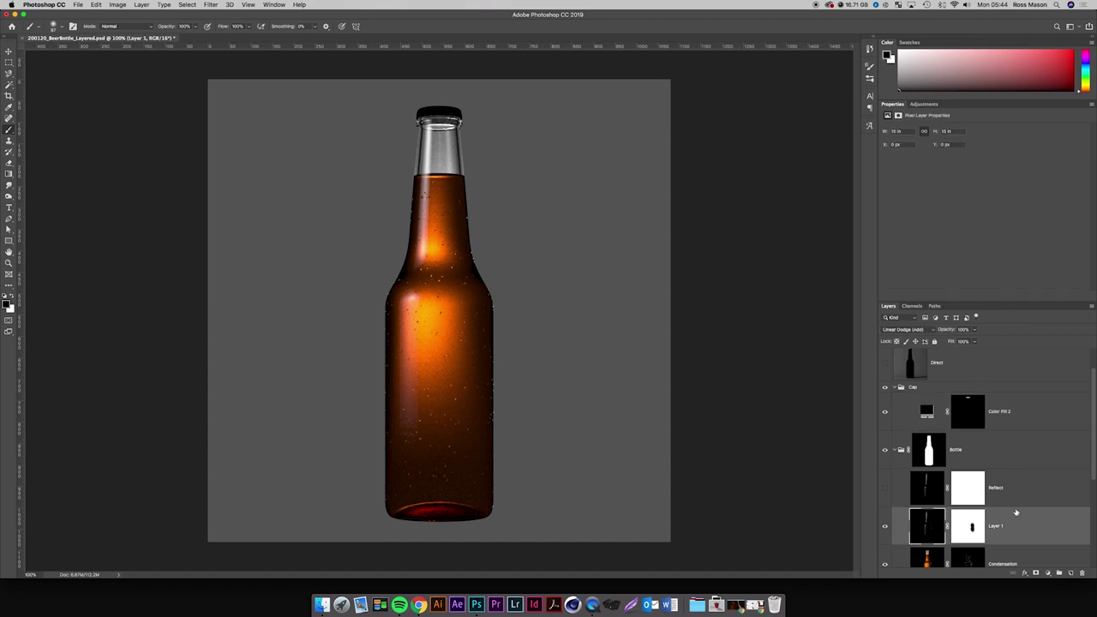
pyautogui.press('super+j')
pyautogui.moveTo(1014, 522); pyautogui.dragTo(1000, 407)
# Mask the Cap group with the cap shape and delete the individual masks of Color Fill 2 and Layer 1 copy.
pyautogui.click(930, 387)
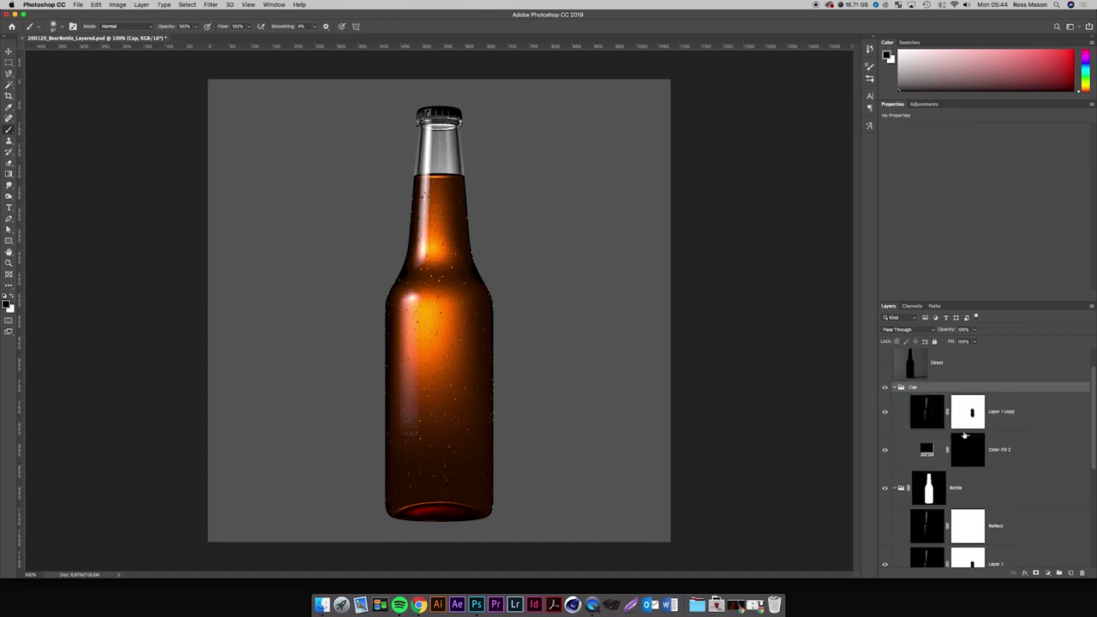
pyautogui.click(1035, 574)
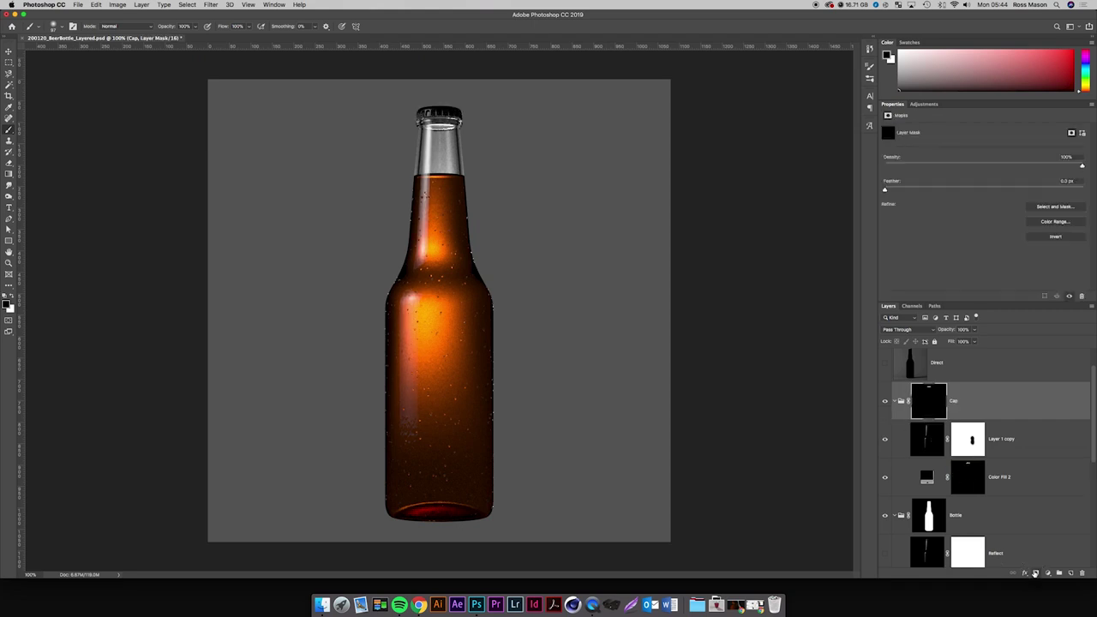
pyautogui.rightClick(973, 482)
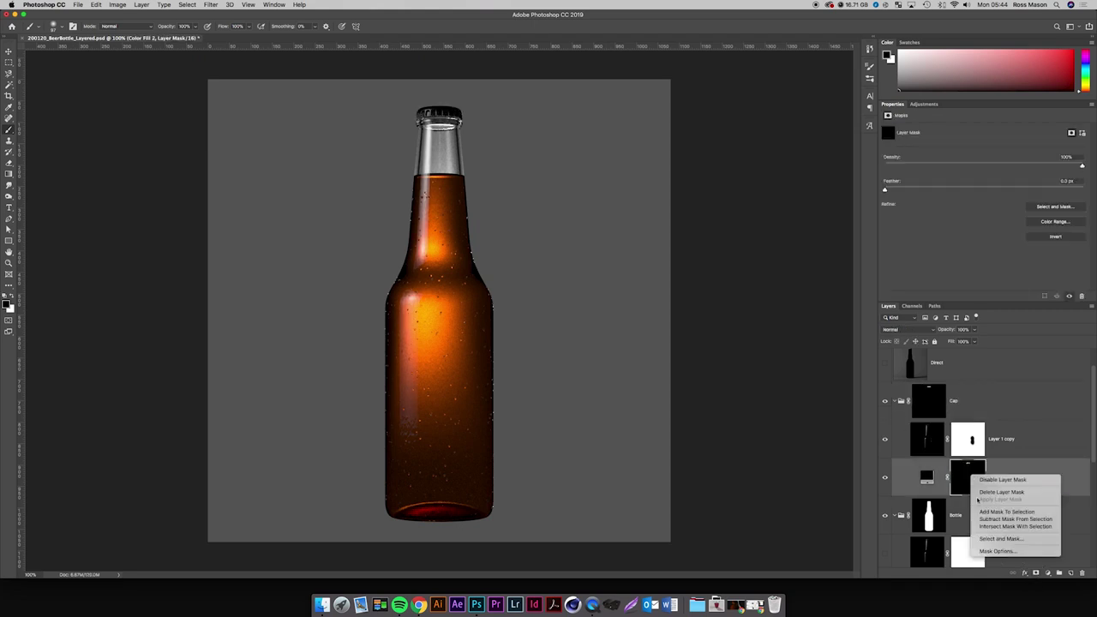
pyautogui.click(1003, 494)
pyautogui.rightClick(977, 447)
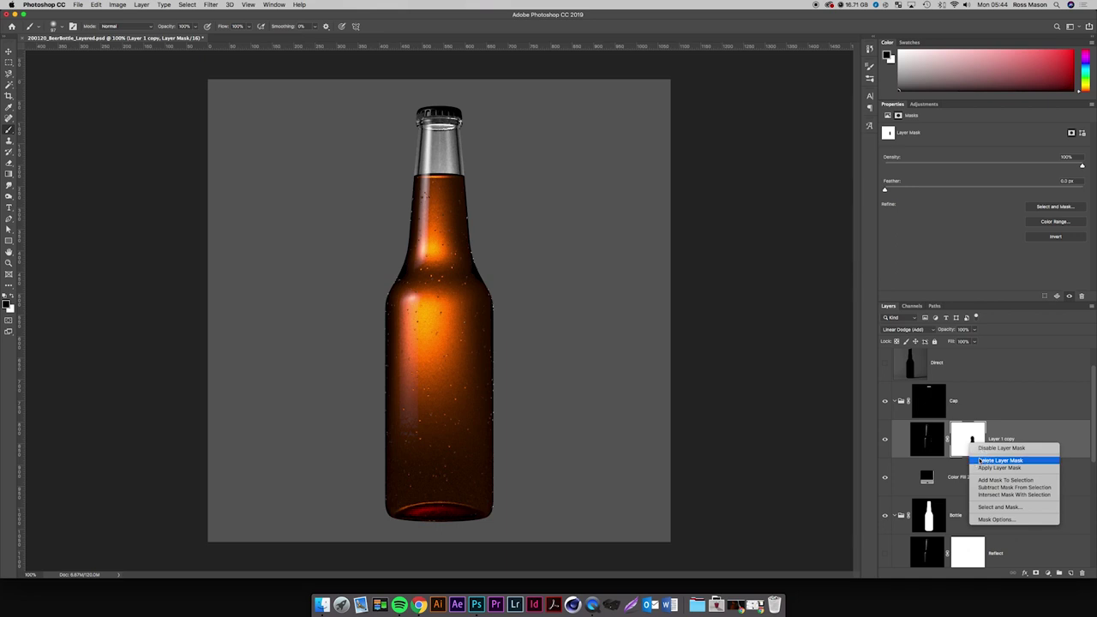
pyautogui.click(980, 462)
# Try white (ffffff) as the Color Fill 2 colour on the cap and return it to black (000000).
pyautogui.doubleClick(932, 478)
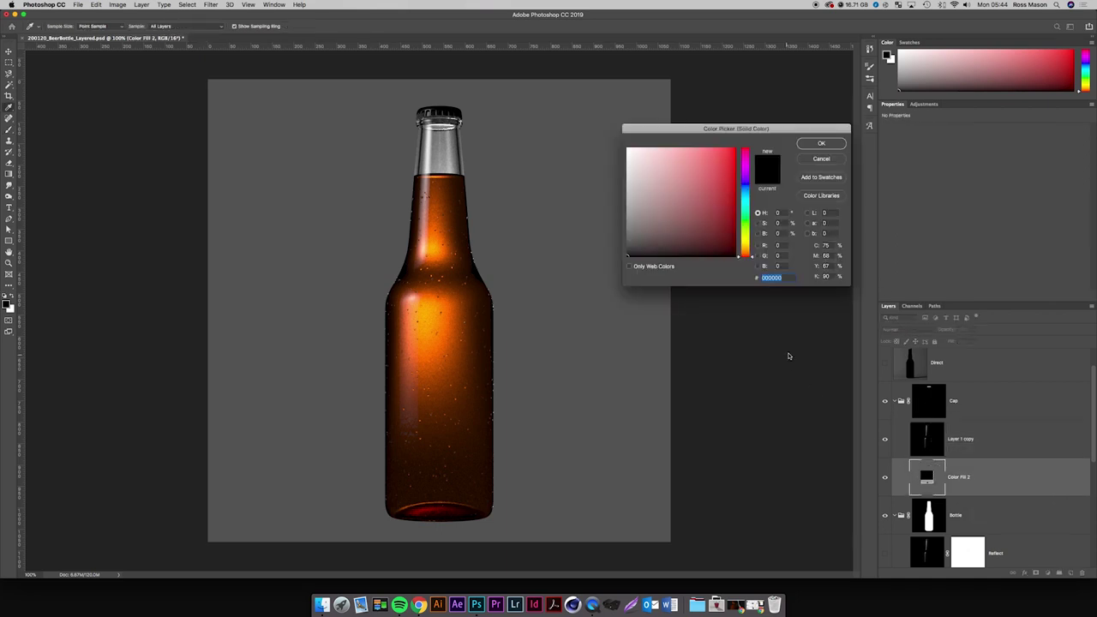
pyautogui.moveTo(655, 184); pyautogui.dragTo(583, 203)
pyautogui.write('ffffff')
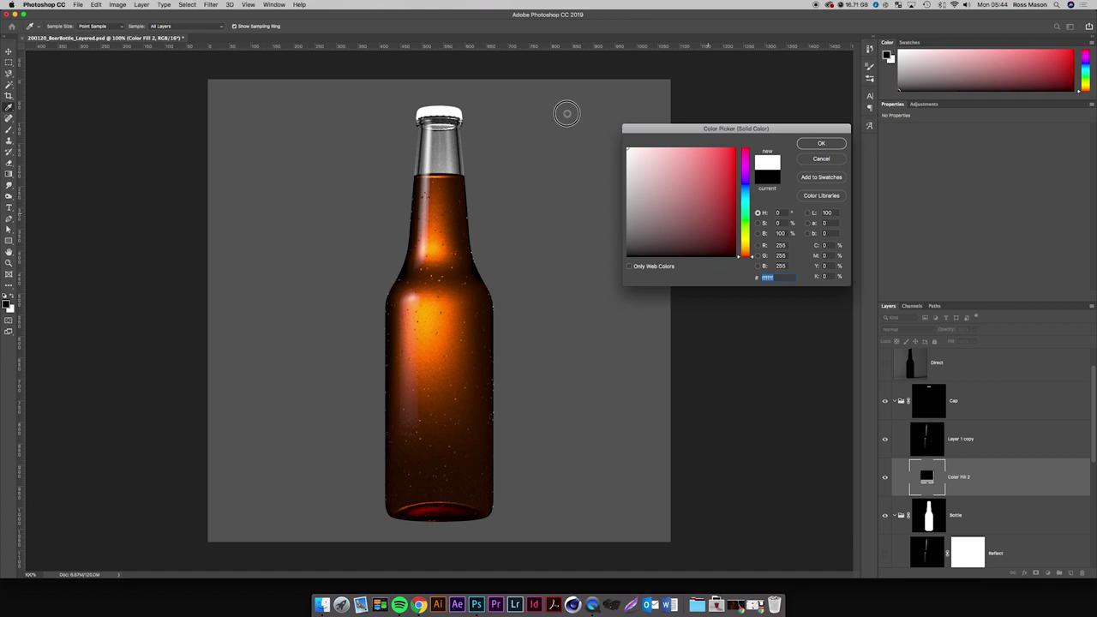
pyautogui.write('000000')
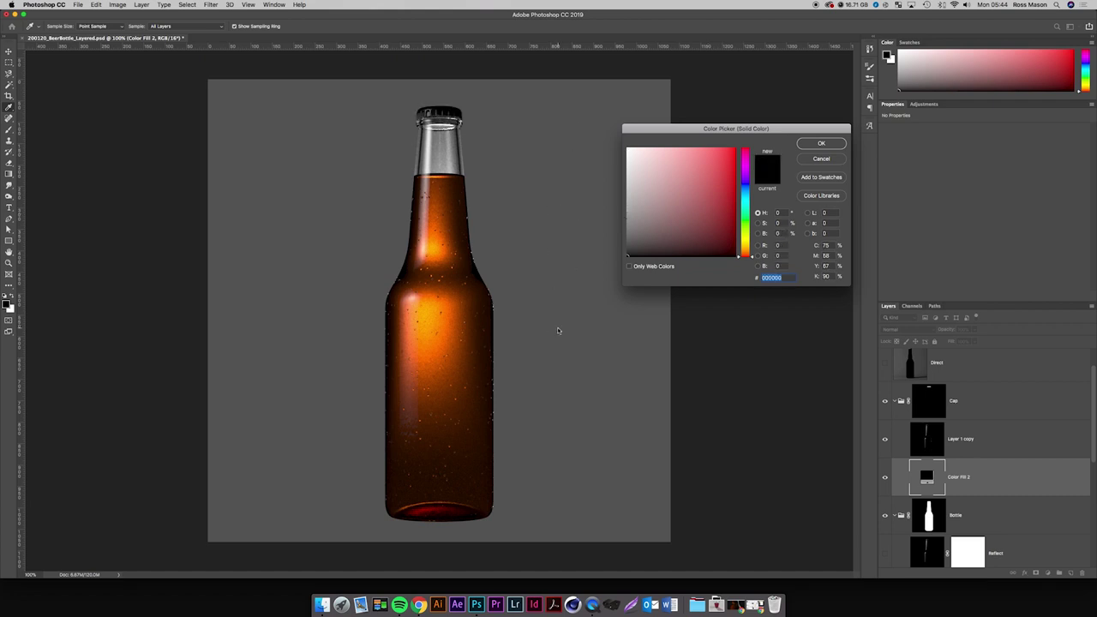
pyautogui.press('Return')
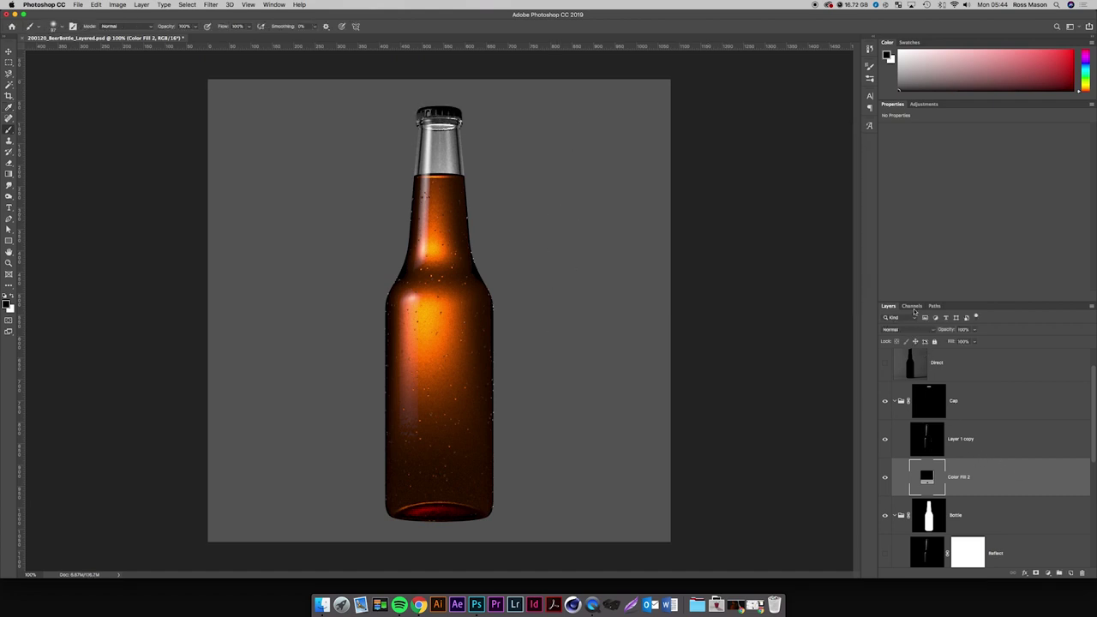
# Show the Direct layer and move it into the Cap group between Layer 1 copy and Color Fill 2.
pyautogui.click(926, 364)
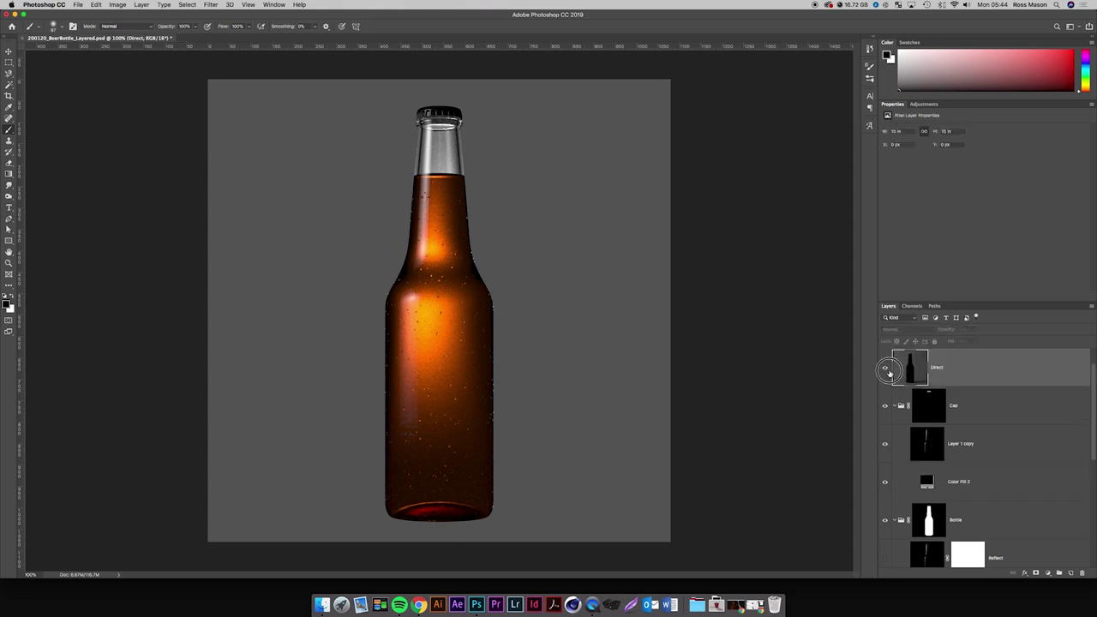
pyautogui.click(886, 367)
pyautogui.moveTo(972, 370); pyautogui.dragTo(975, 434)
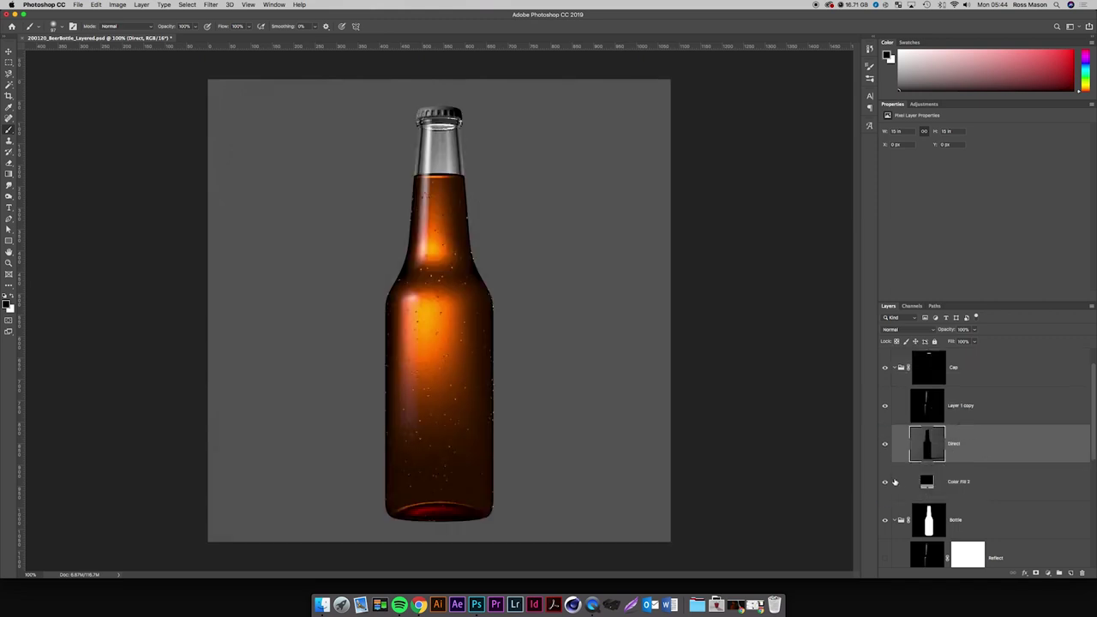
pyautogui.click(885, 481)
pyautogui.click(936, 482)
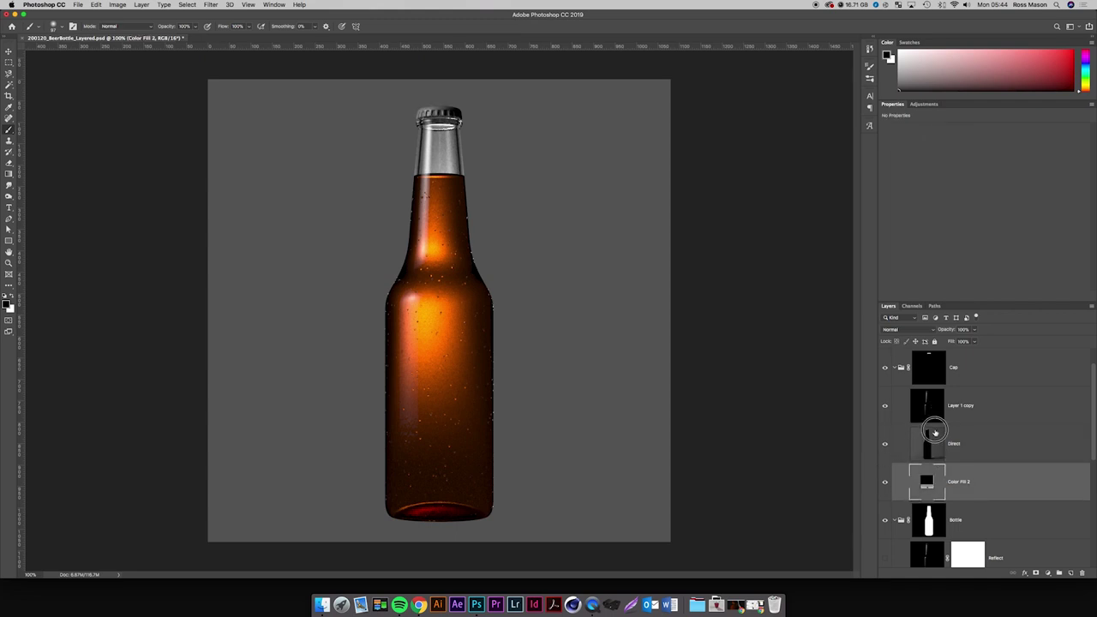
pyautogui.click(929, 434)
pyautogui.scroll(2, 931, 418)
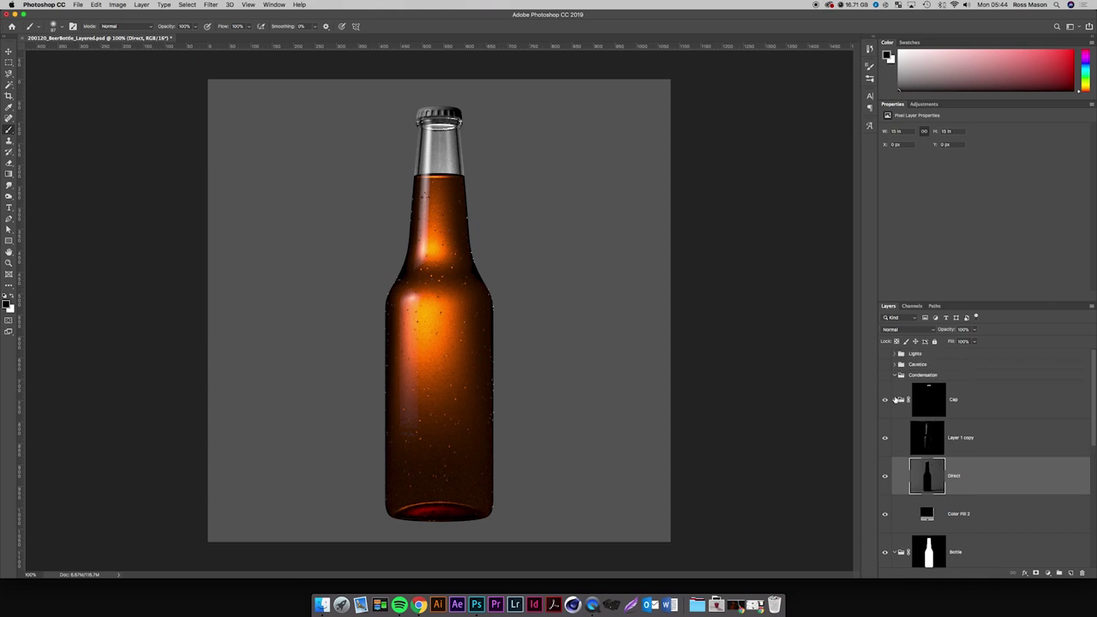
pyautogui.click(896, 400)
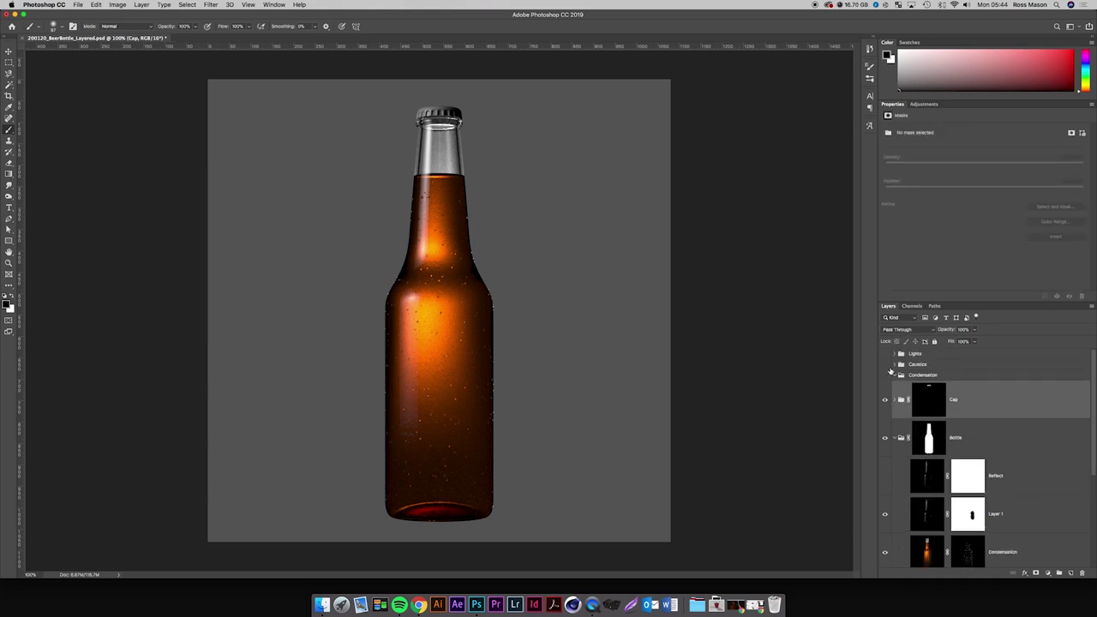
pyautogui.click(897, 367)
pyautogui.click(897, 366)
pyautogui.click(897, 366)
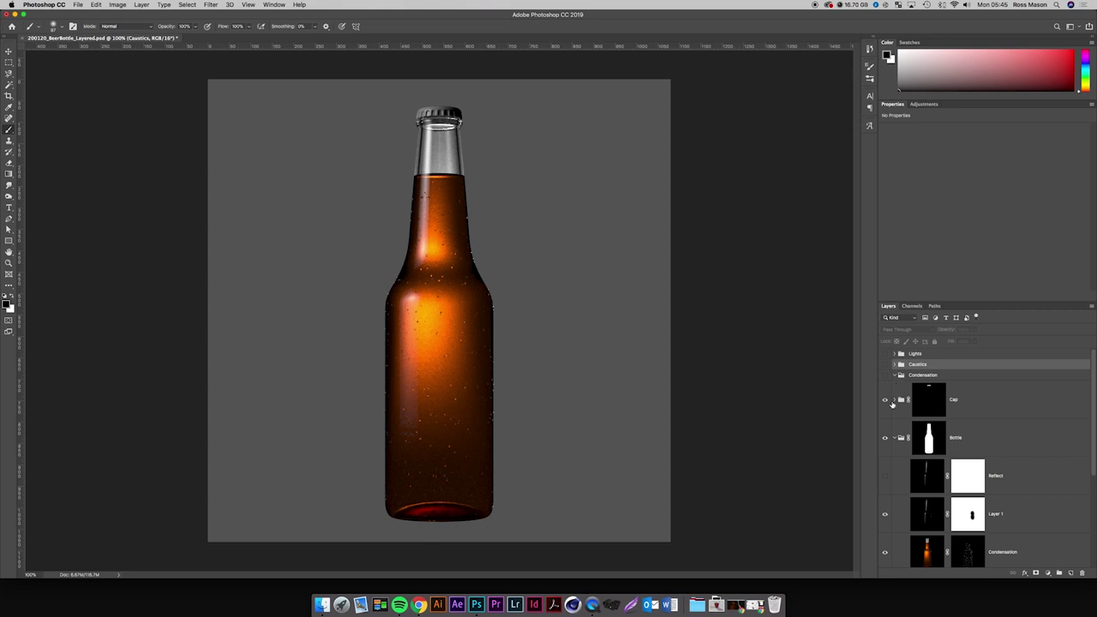
# Copy the whole Reflections channel that shows soft reflections across the entire bottle and both sides of the cap.
pyautogui.click(895, 401)
pyautogui.click(959, 451)
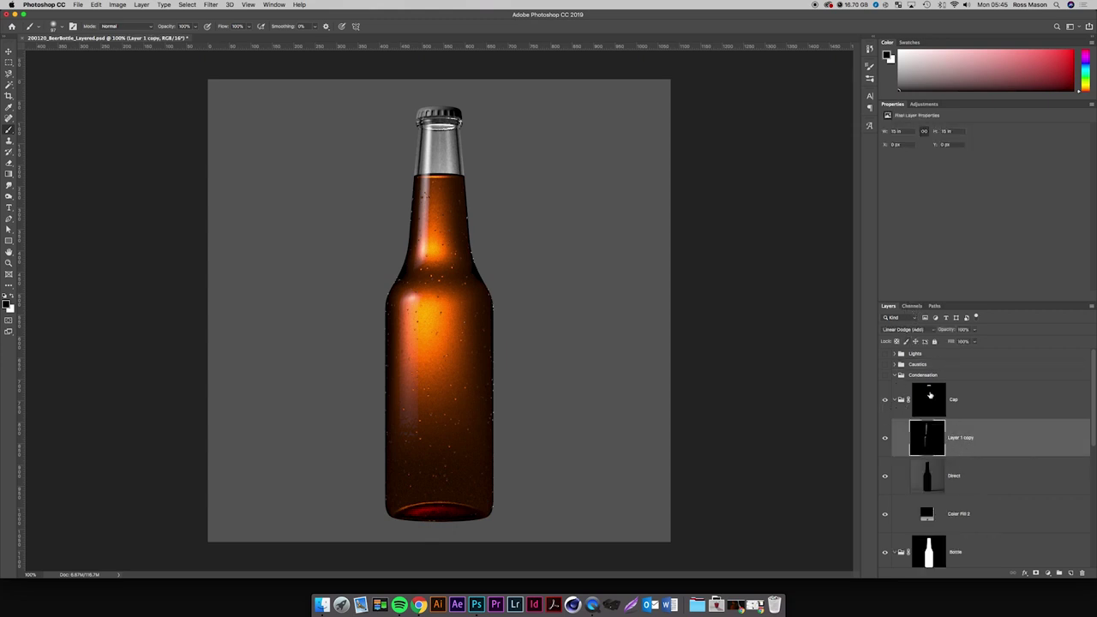
pyautogui.click(913, 307)
pyautogui.click(933, 451)
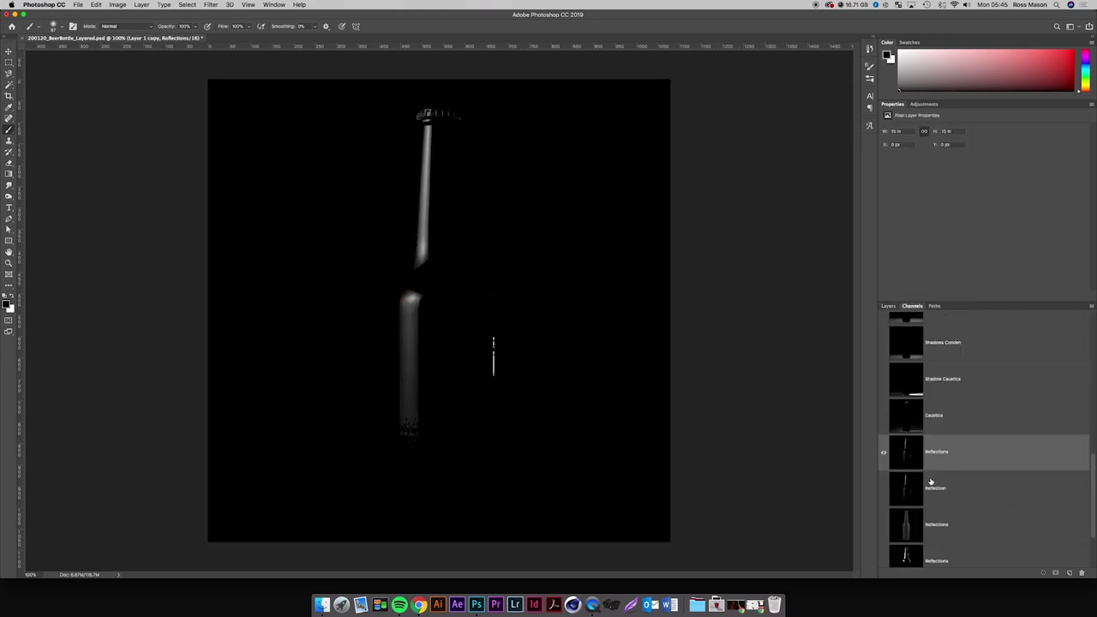
pyautogui.click(932, 485)
pyautogui.click(936, 524)
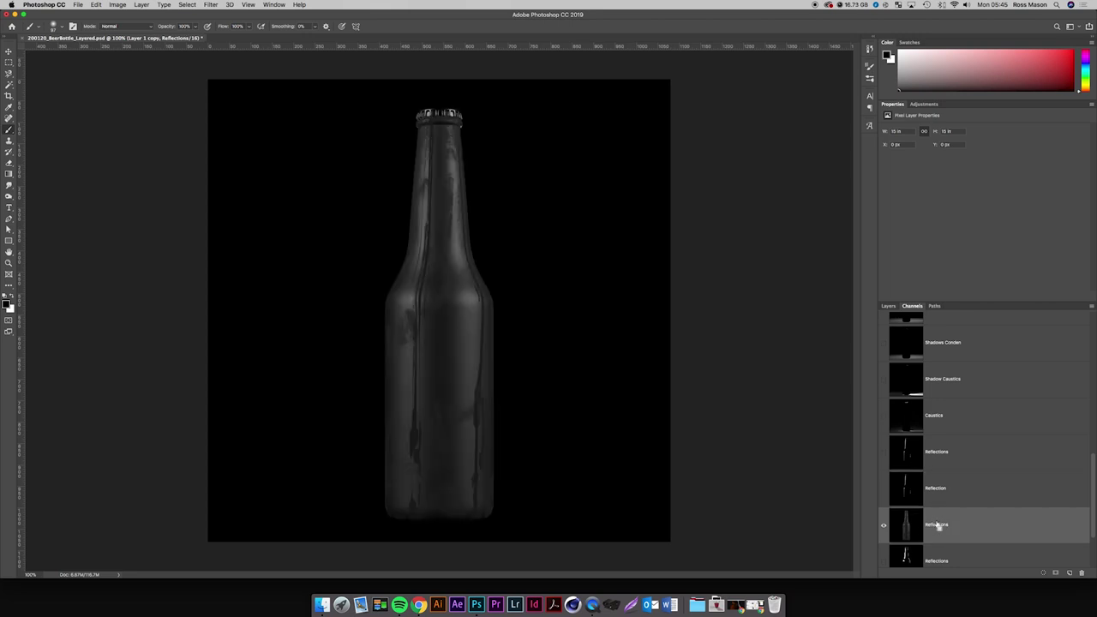
pyautogui.press('super+a')
# Paste the copied channel into a new layer above Layer 1 copy in the Cap group and blend it with Linear Dodge (Add).
pyautogui.click(889, 306)
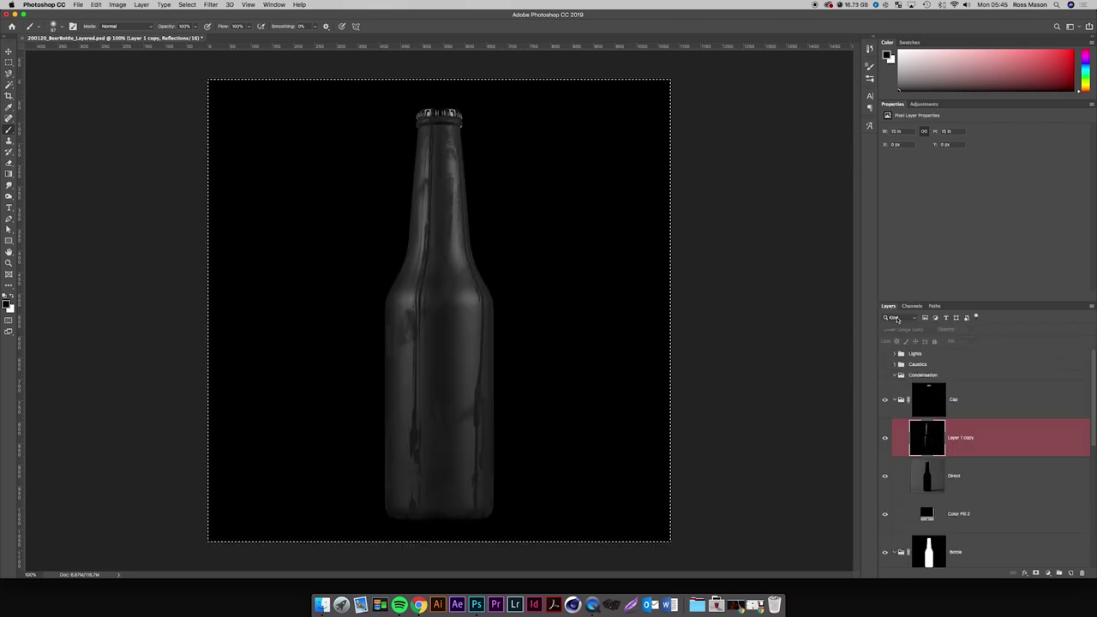
pyautogui.click(991, 444)
pyautogui.click(1071, 573)
pyautogui.press('super+v')
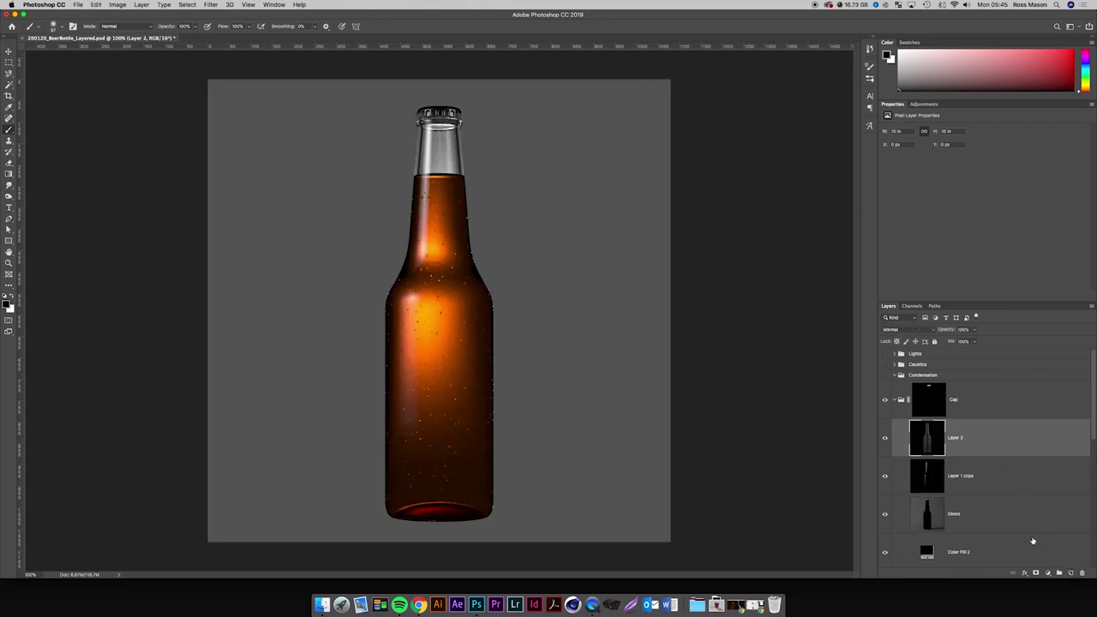
pyautogui.click(890, 330)
pyautogui.click(905, 403)
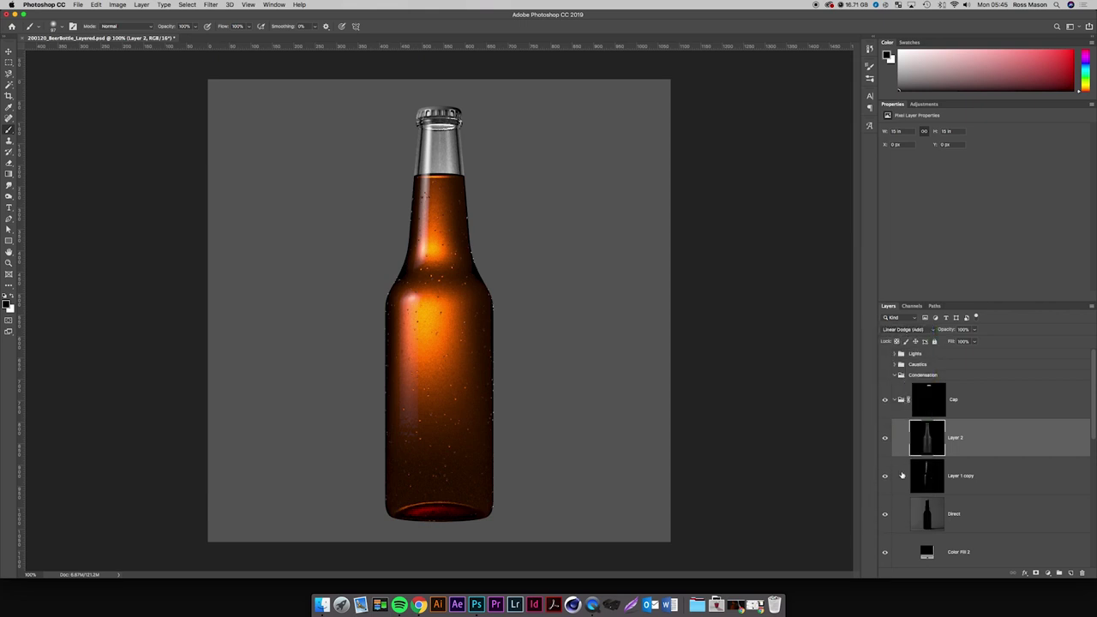
# Reduce the opacity of the Layer 2 reflections in the Cap group and collapse the group.
pyautogui.click(934, 478)
pyautogui.click(885, 438)
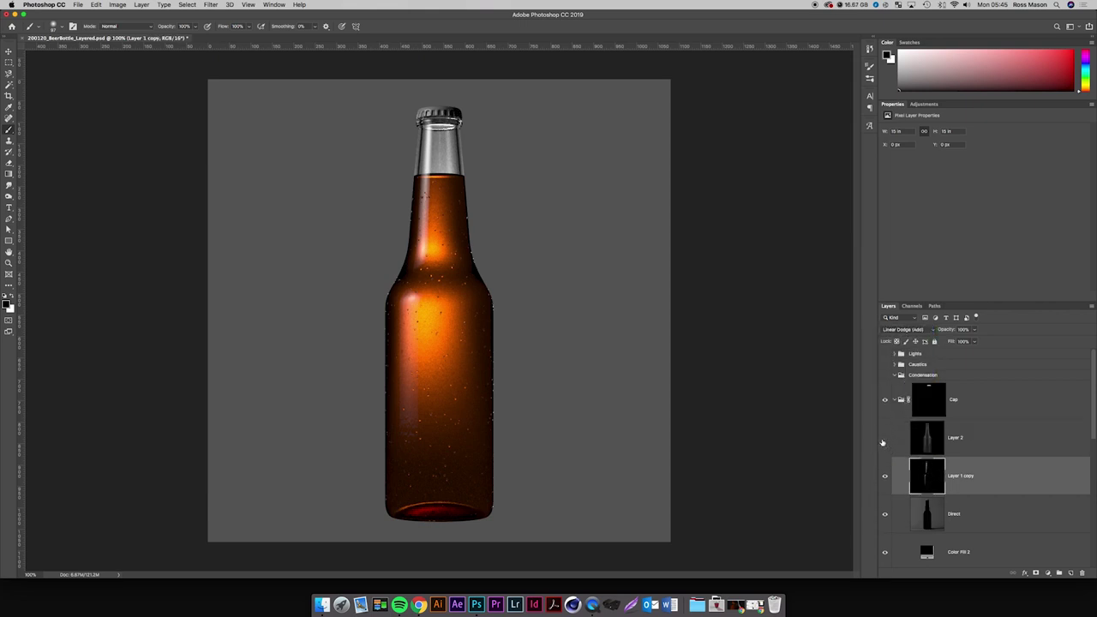
pyautogui.click(884, 438)
pyautogui.click(925, 437)
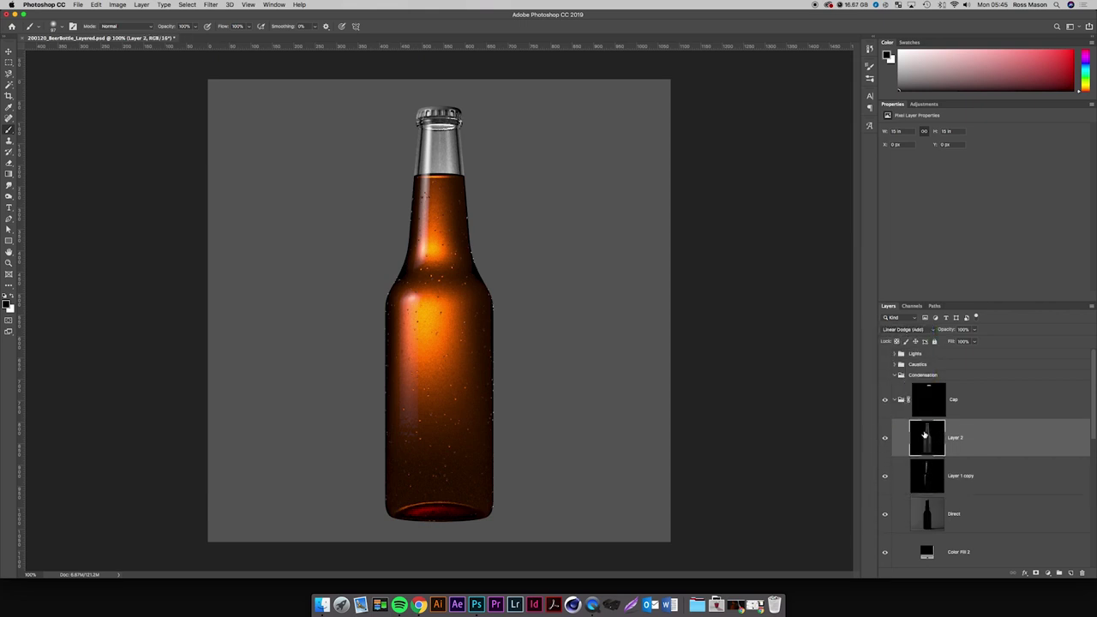
pyautogui.moveTo(964, 329); pyautogui.dragTo(924, 322)
pyautogui.write('5')
pyautogui.click(895, 398)
# Compare the image with and without the Cap group, the Bottle group, and the Condensation and Layer 1 layers.
pyautogui.click(887, 400)
pyautogui.click(887, 400)
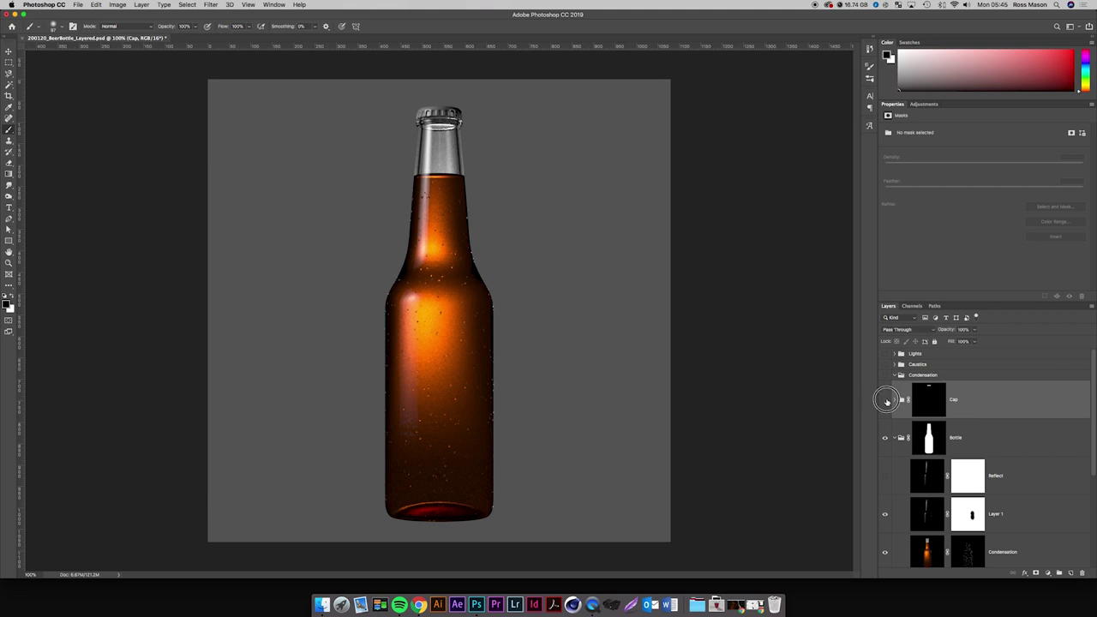
pyautogui.click(886, 400)
pyautogui.click(887, 401)
pyautogui.click(885, 437)
pyautogui.click(885, 437)
pyautogui.click(888, 549)
pyautogui.click(886, 549)
pyautogui.click(885, 551)
pyautogui.click(886, 551)
pyautogui.click(885, 515)
pyautogui.click(885, 515)
pyautogui.scroll(-3, 886, 510)
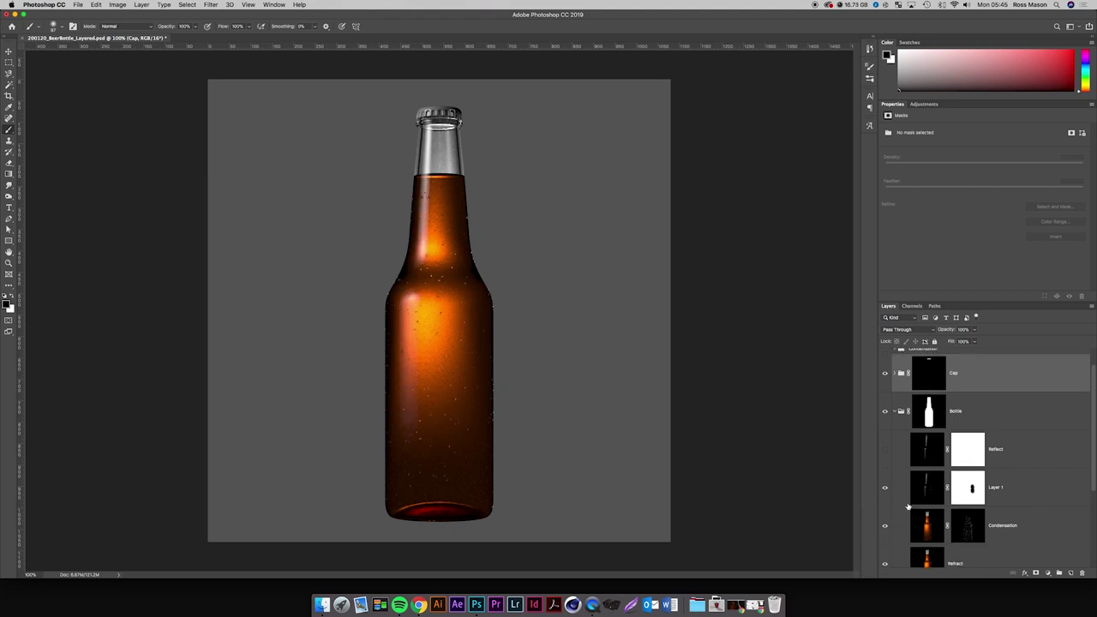
# Examine what the Refract layer contributes to the Bottle group by hiding and showing it.
pyautogui.click(885, 502)
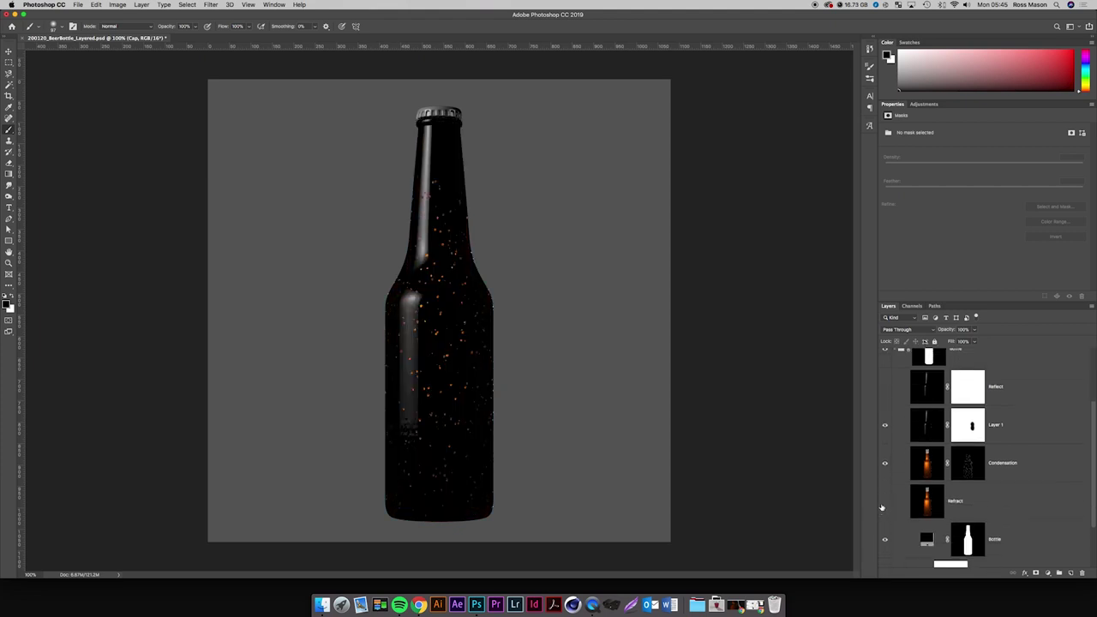
pyautogui.click(885, 502)
pyautogui.click(885, 502)
pyautogui.click(885, 503)
pyautogui.click(901, 501)
pyautogui.scroll(3, 910, 403)
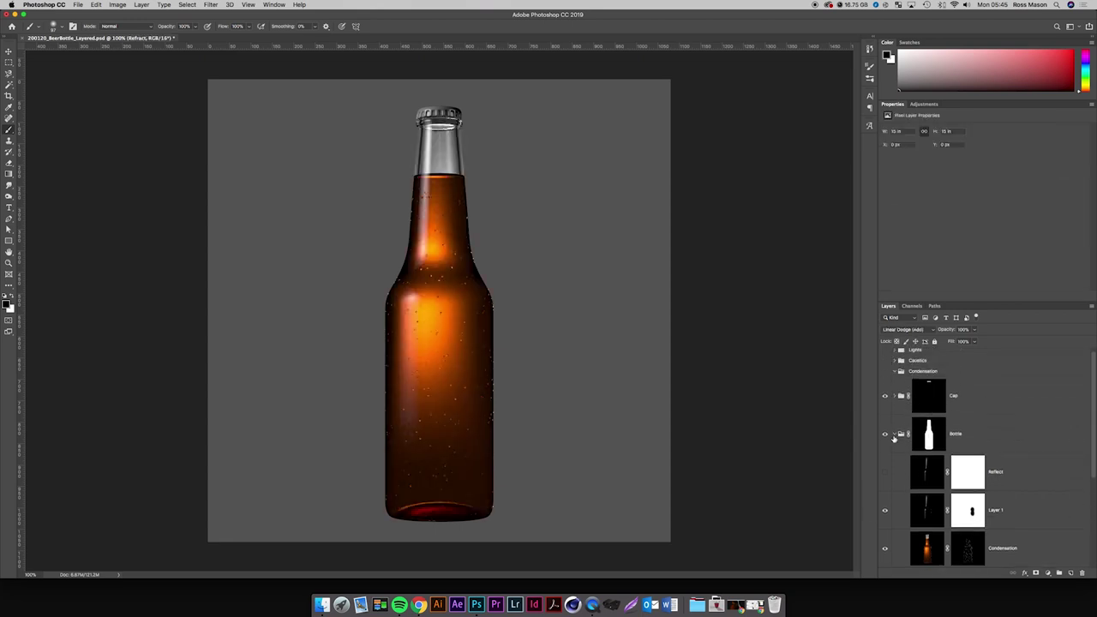
pyautogui.scroll(-2, 883, 546)
pyautogui.click(884, 549)
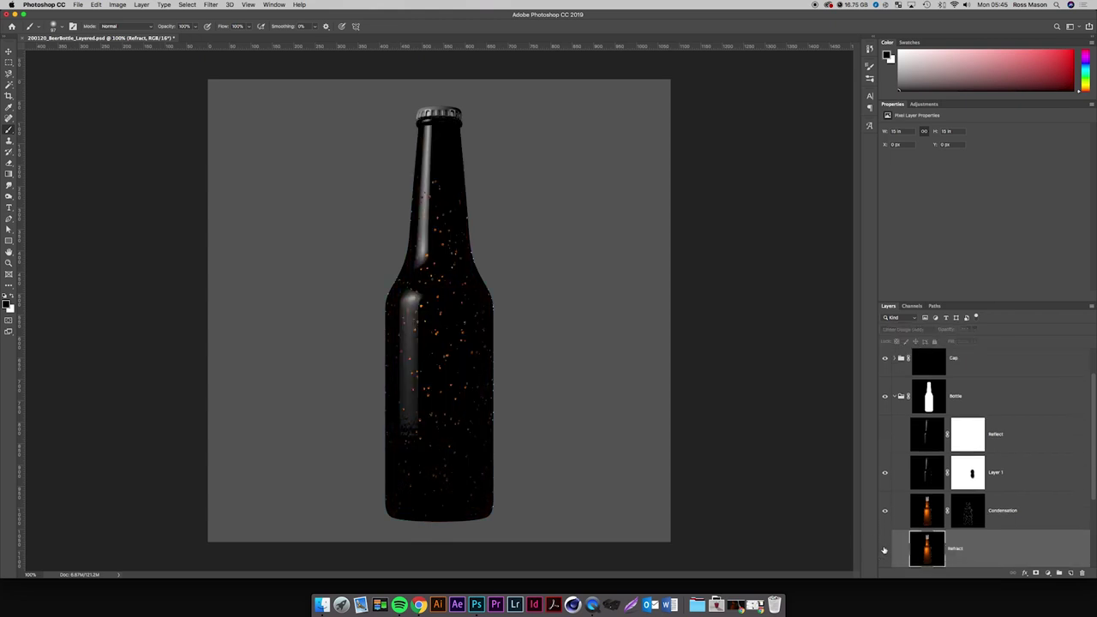
pyautogui.click(885, 549)
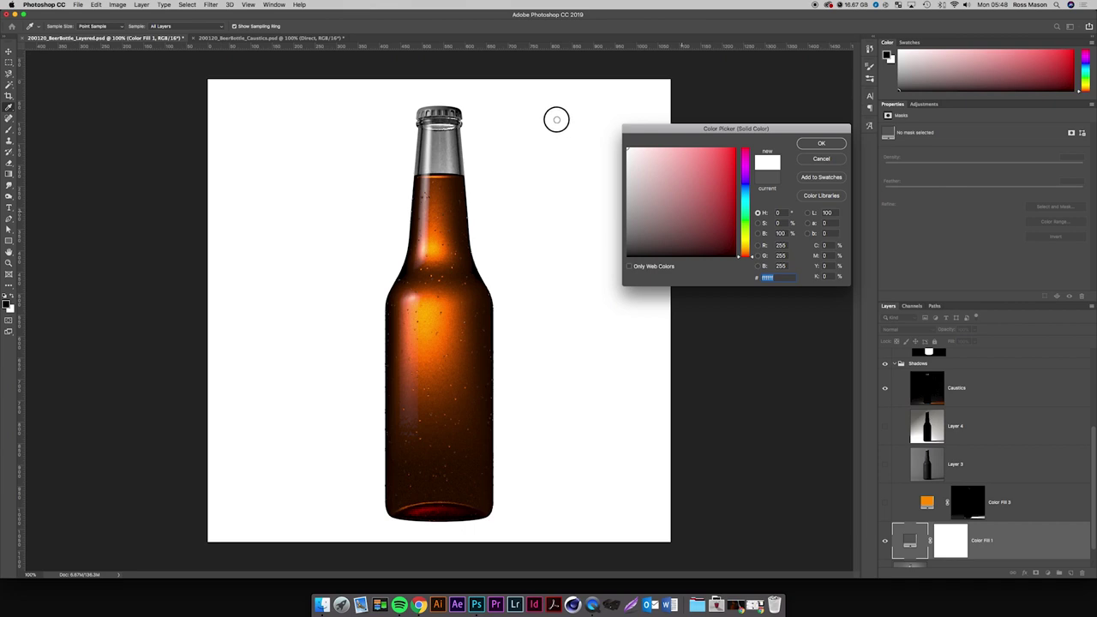
# Set the Color Fill 1 background colour to white.
pyautogui.moveTo(557, 119)
pyautogui.mouseDown()
pyautogui.moveTo(577, 164)
pyautogui.moveTo(595, 378)
pyautogui.moveTo(561, 140)
pyautogui.mouseUp()
pyautogui.press('Return')
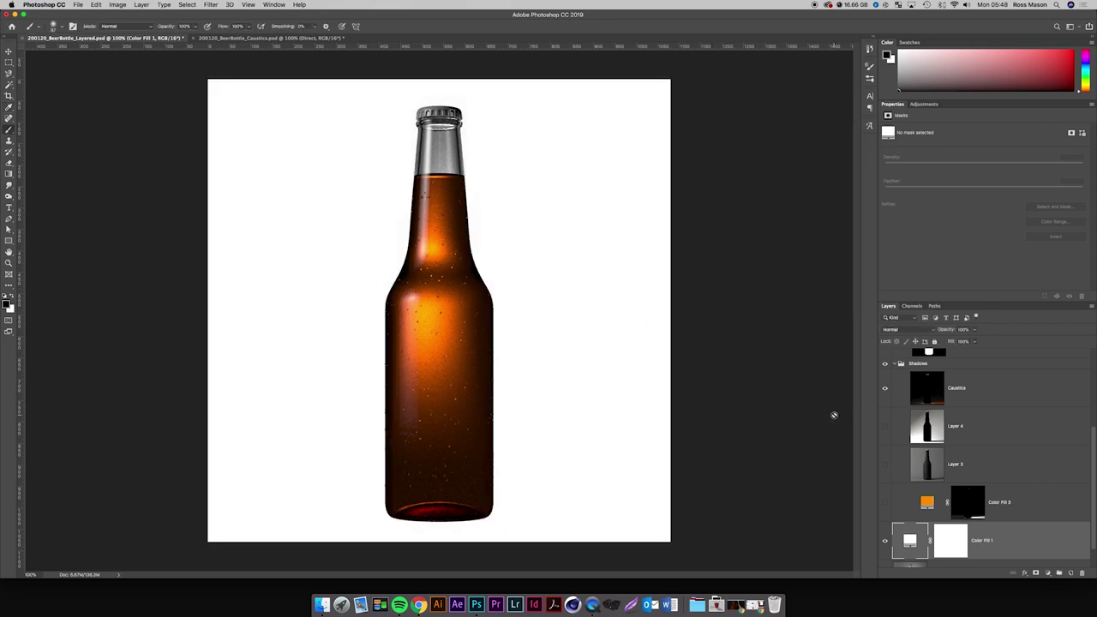
# Collapse the Shadows group and delete it together with its contents.
pyautogui.scroll(-2, 969, 507)
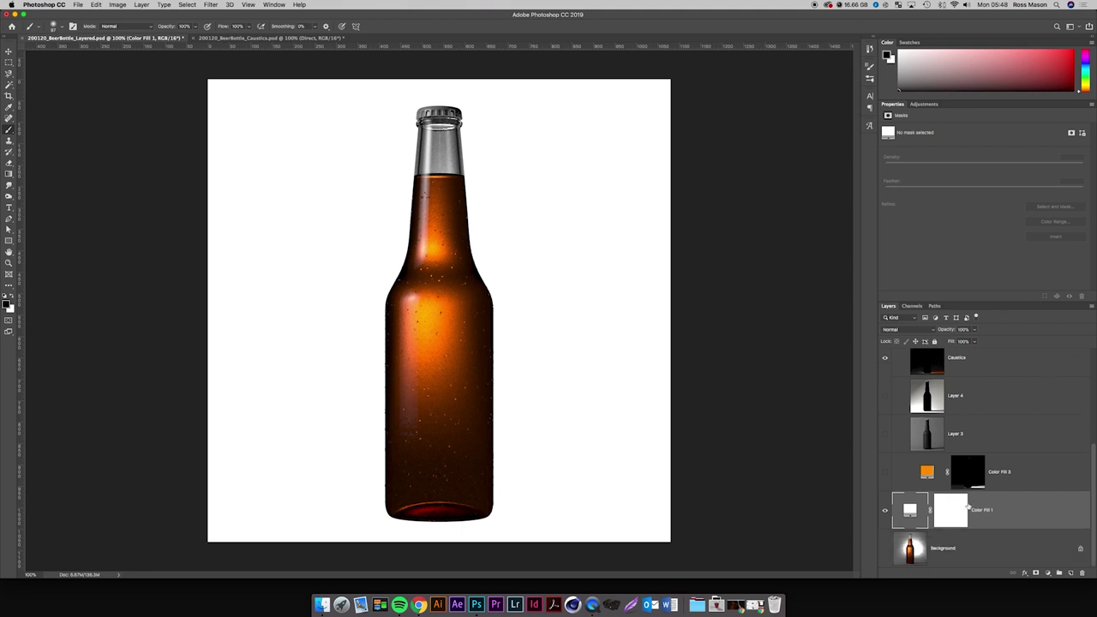
pyautogui.click(1008, 480)
pyautogui.scroll(3, 1008, 485)
pyautogui.click(899, 388)
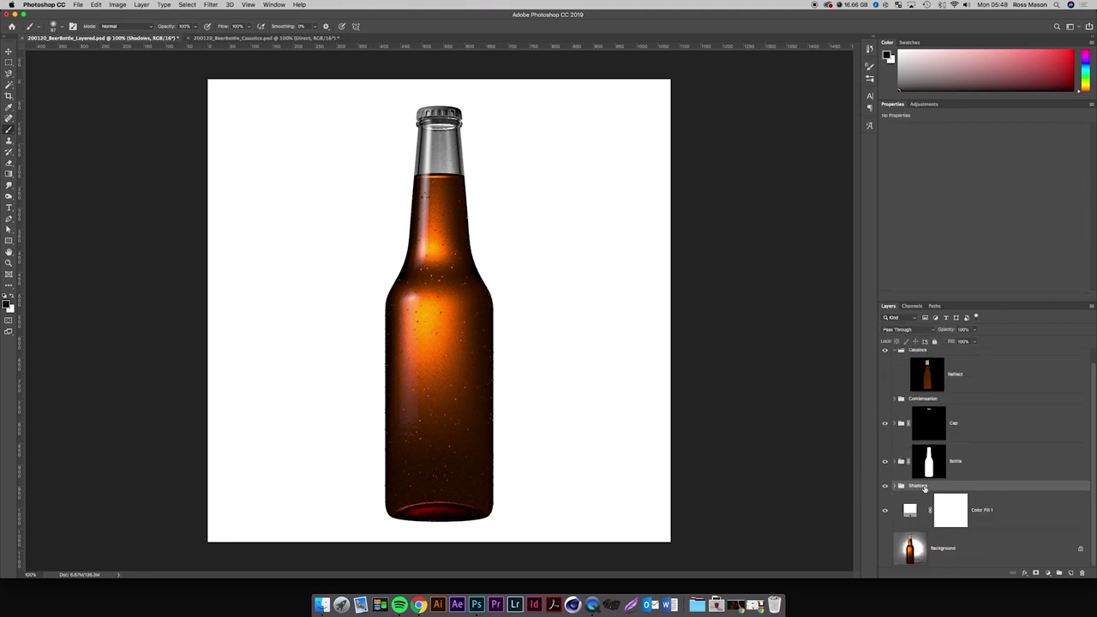
pyautogui.press('Delete')
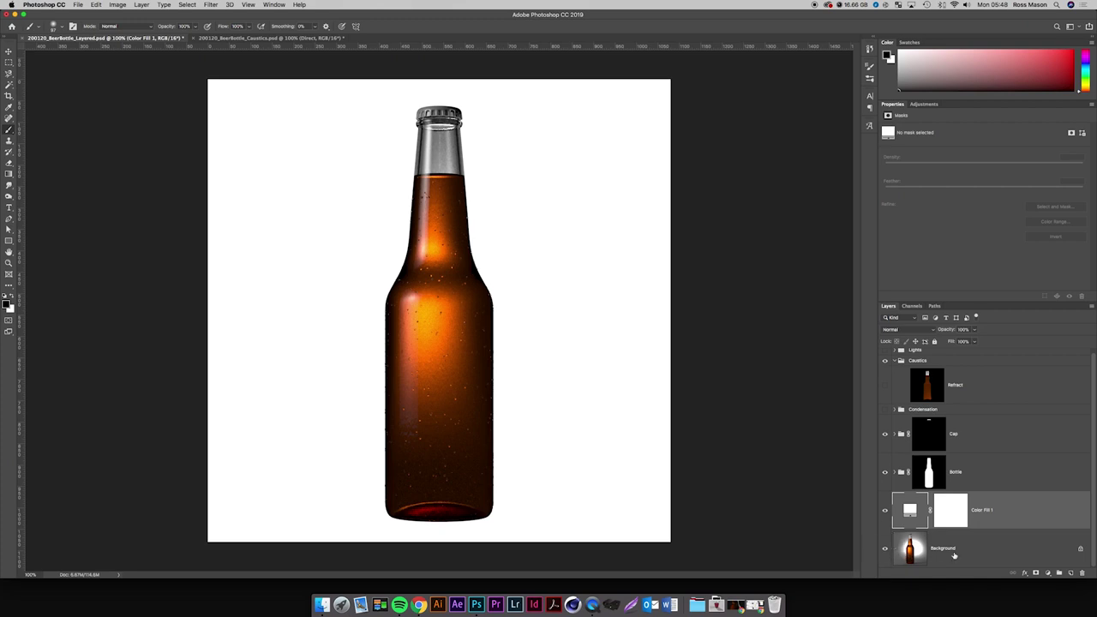
# Convert the Background into a regular layer, view it at the top of the layer stack, and return it to the bottom.
pyautogui.click(955, 555)
pyautogui.doubleClick(995, 554)
pyautogui.press('Return')
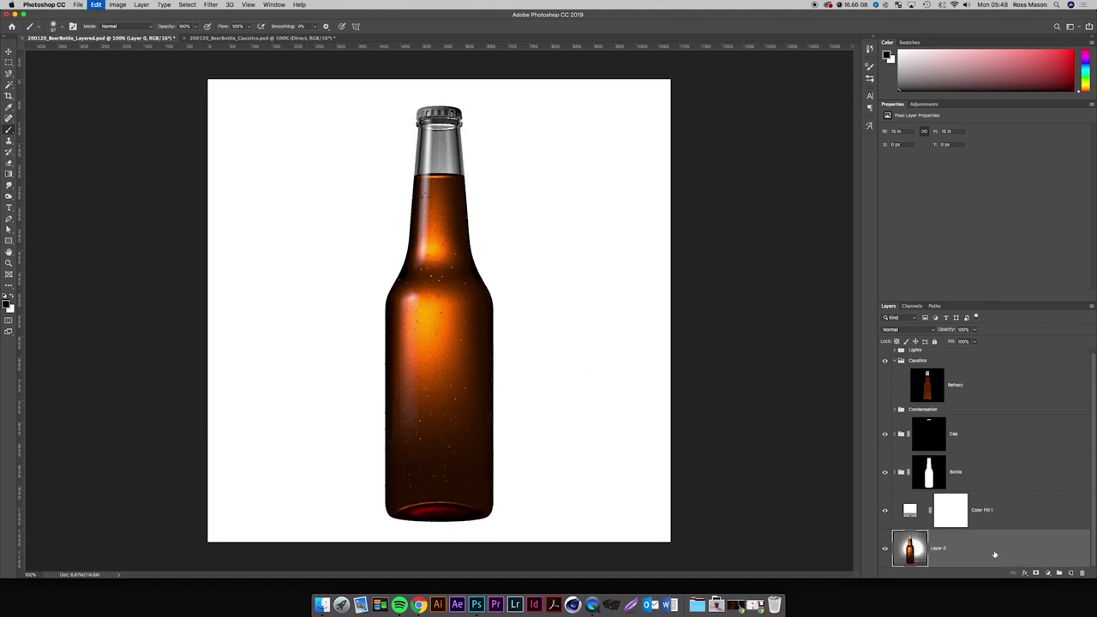
pyautogui.press('super+shift+bracketright')
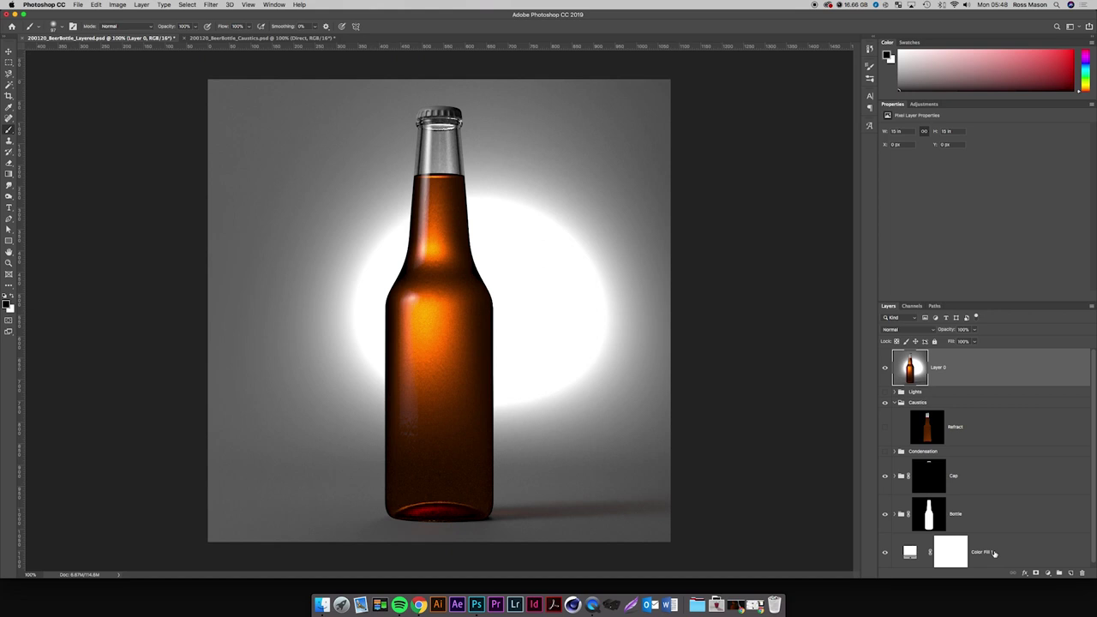
pyautogui.press('super+shift+bracketleft')
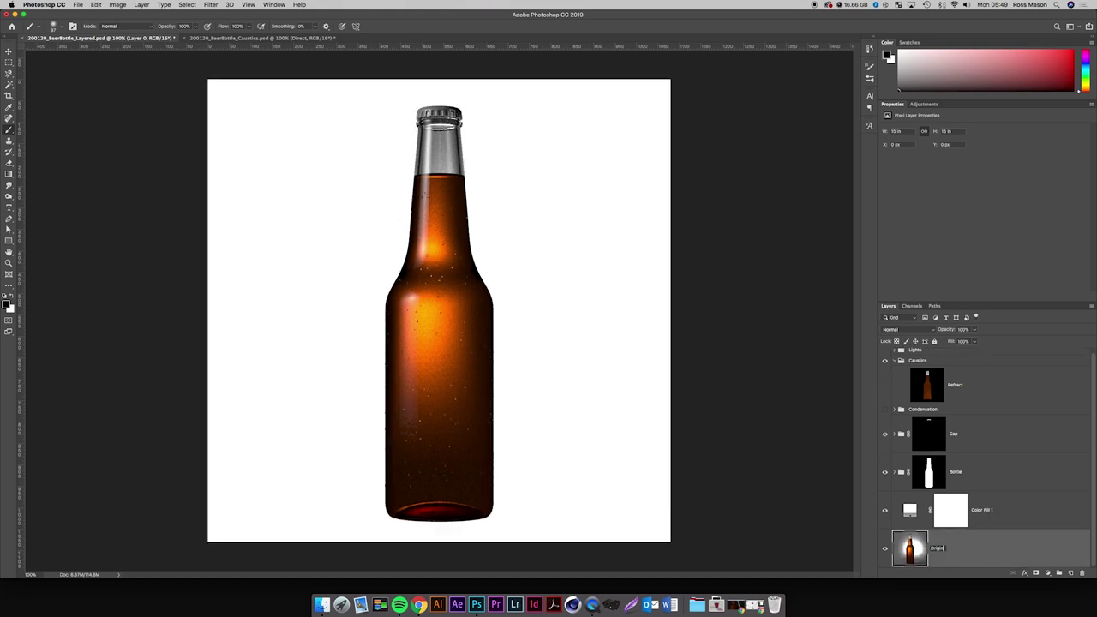
# Rename the bottom layer Original and hide it, and rename the white Color Fill 1 layer BG.
pyautogui.press('Return')
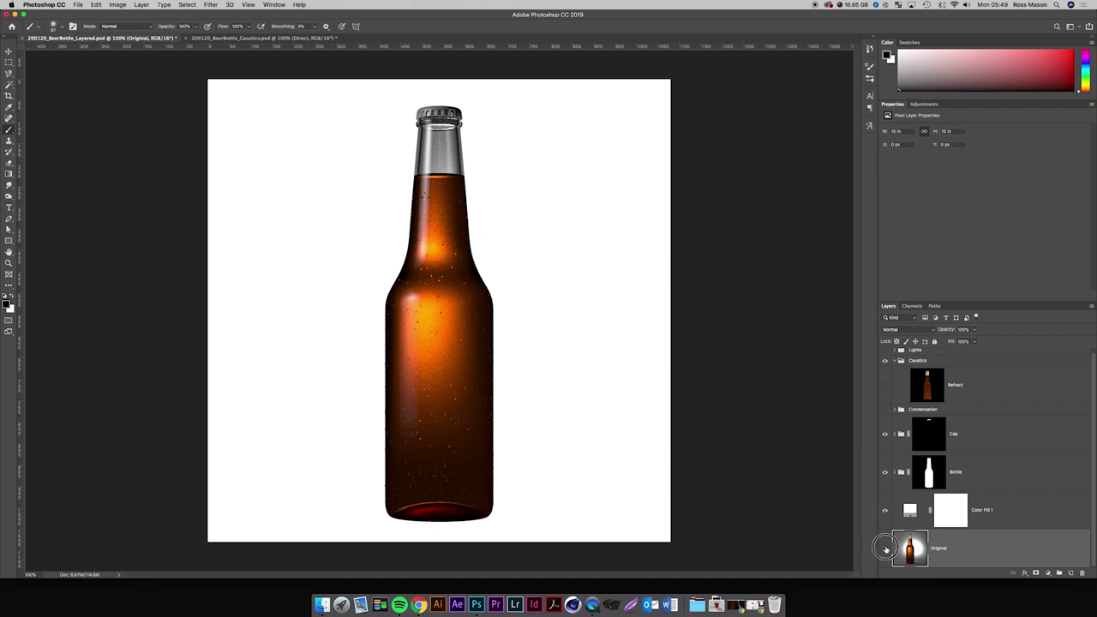
pyautogui.doubleClick(982, 510)
pyautogui.press('Return')
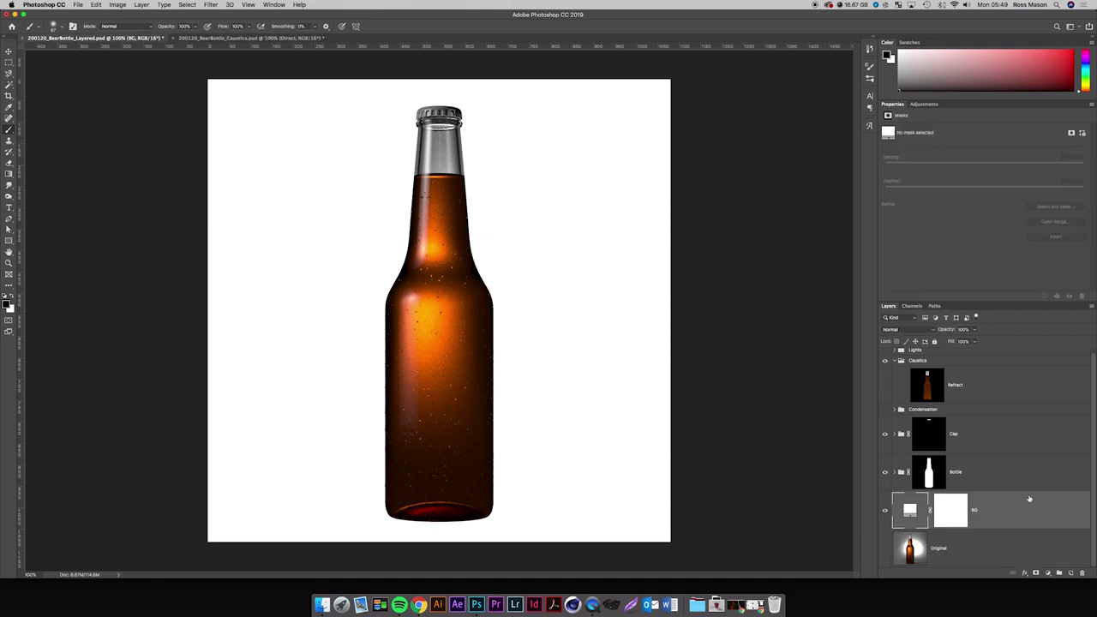
# Delete the empty Condensation group above the Cap group.
pyautogui.click(886, 410)
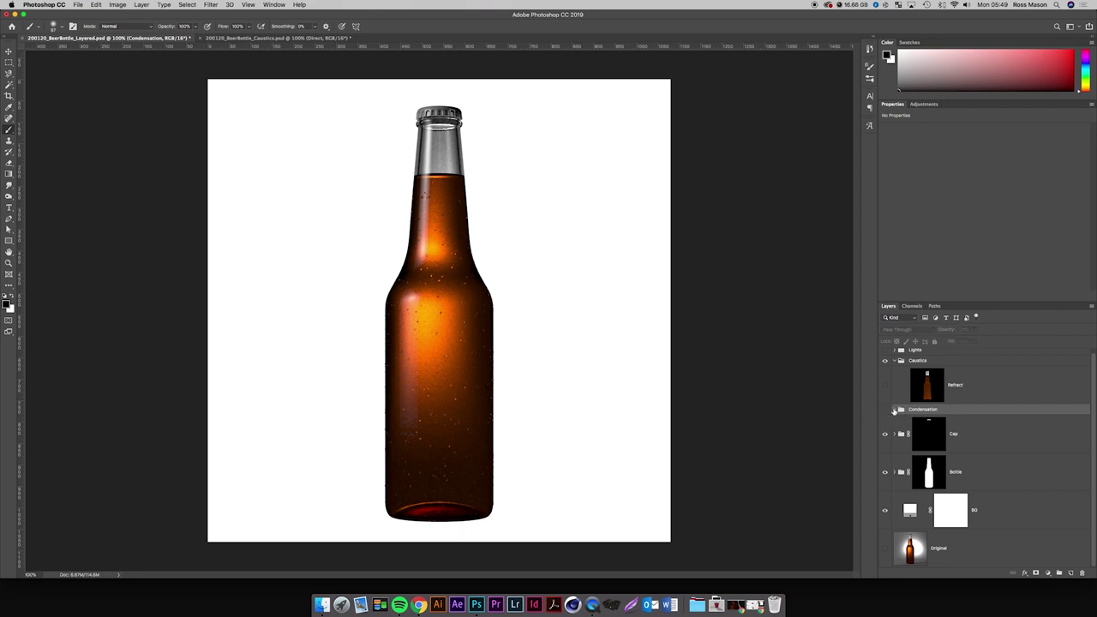
pyautogui.press('BackSpace')
# Show the Caustics group's Refract layer and move it into the Bottle group, directly below the existing Refract layer.
pyautogui.click(885, 390)
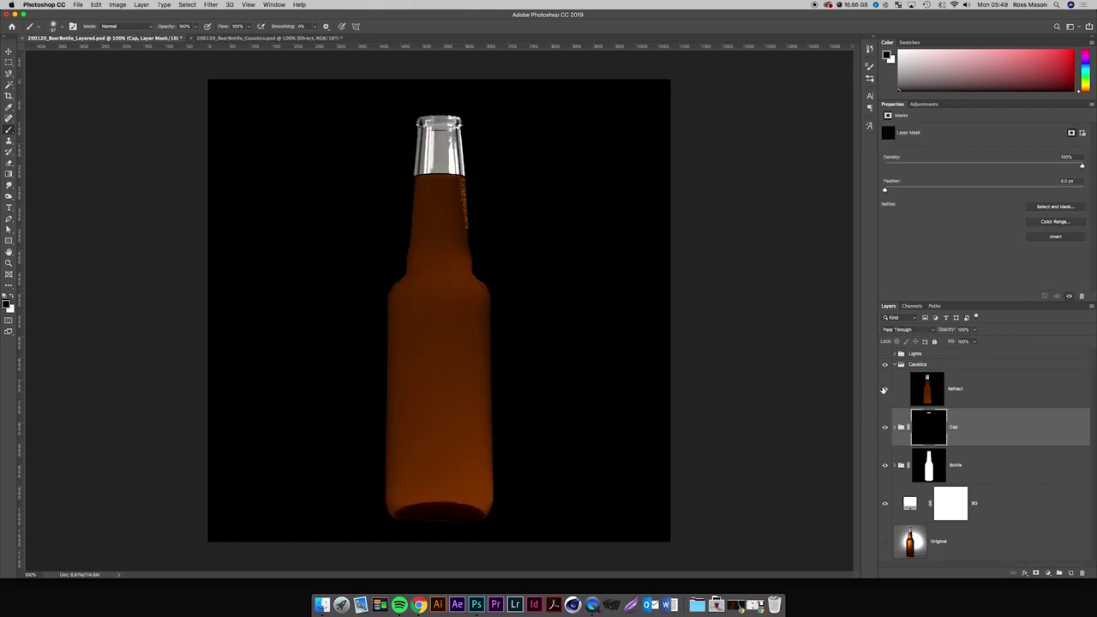
pyautogui.click(961, 391)
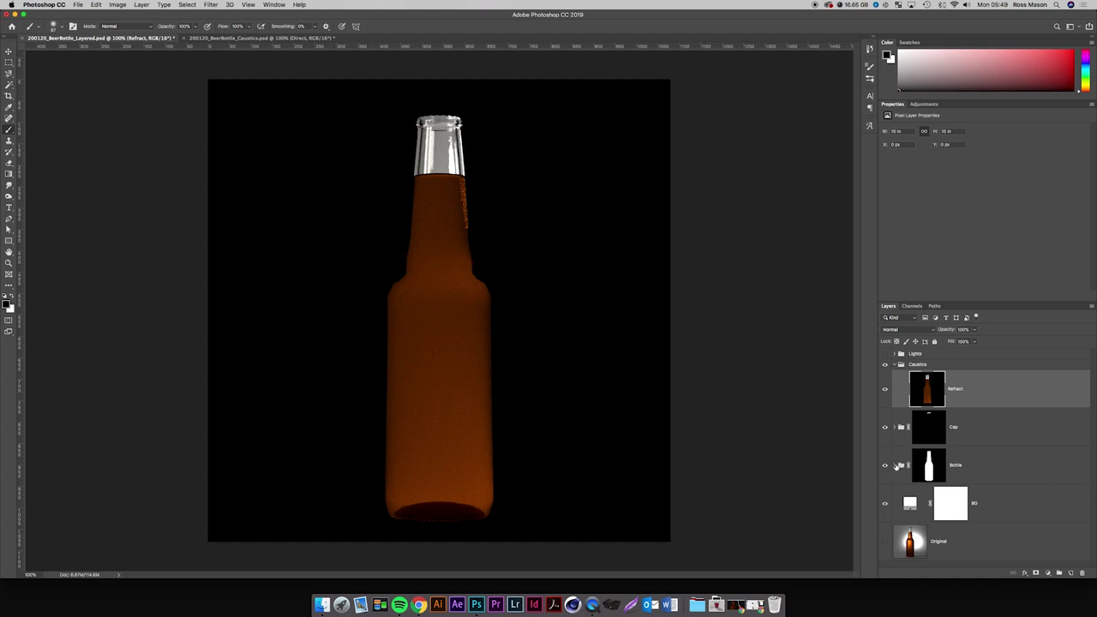
pyautogui.click(896, 466)
pyautogui.moveTo(994, 393); pyautogui.dragTo(998, 518)
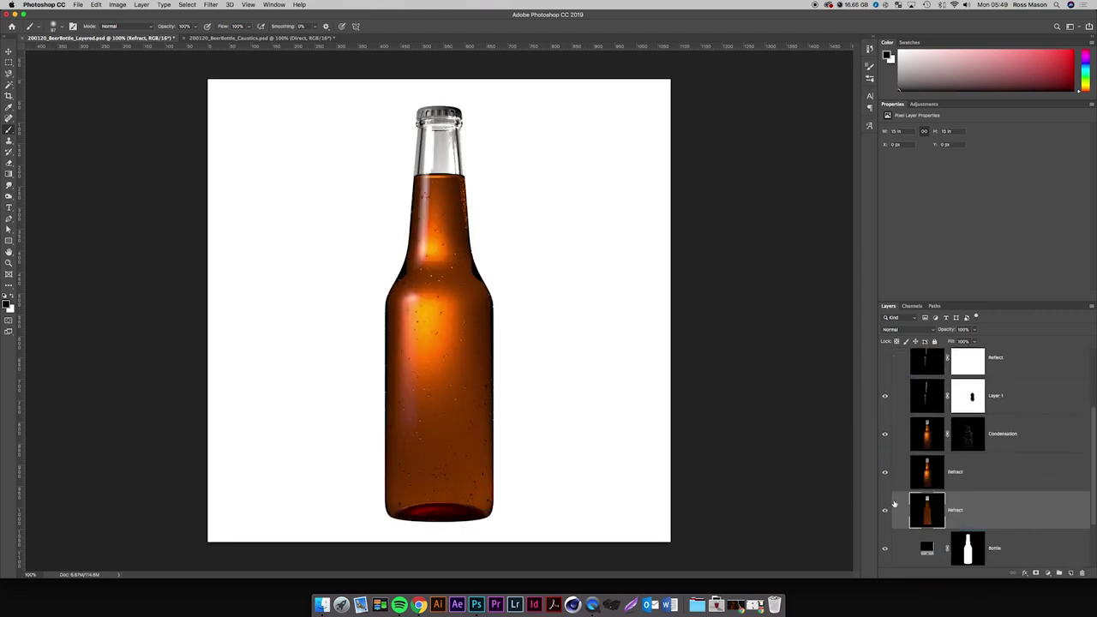
pyautogui.click(885, 511)
pyautogui.click(885, 511)
pyautogui.click(885, 511)
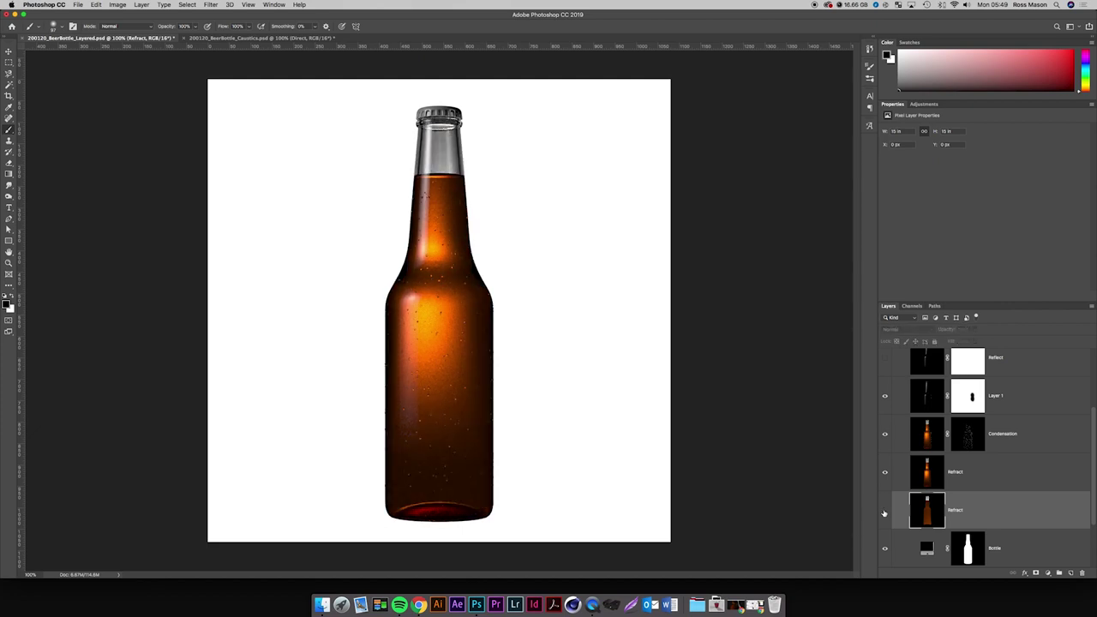
pyautogui.click(884, 512)
pyautogui.click(885, 512)
pyautogui.click(884, 512)
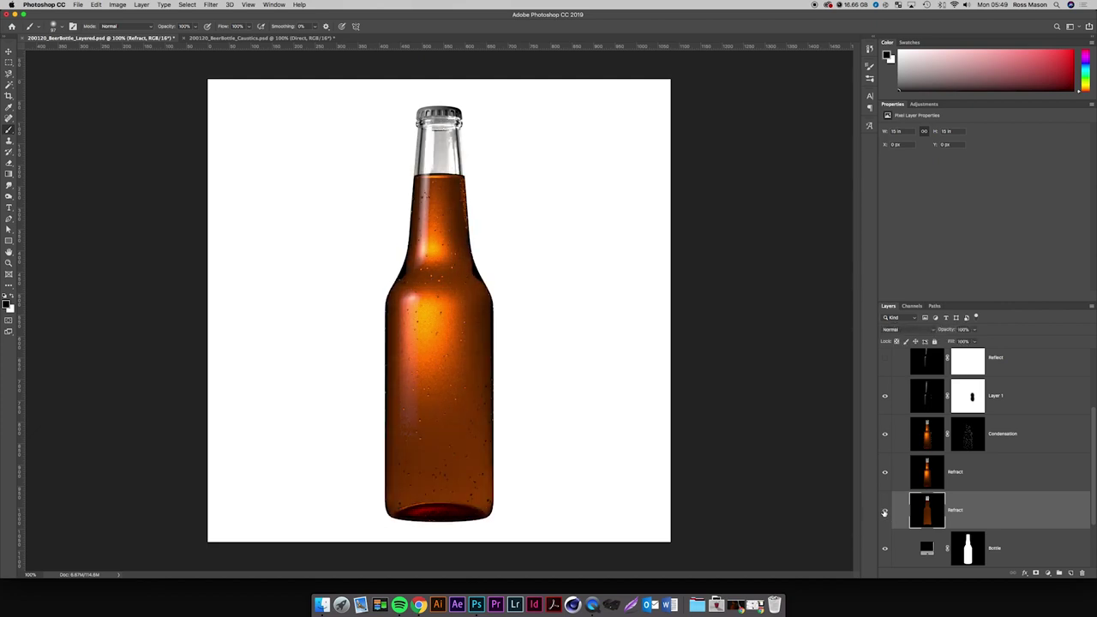
# Blend the lower Refract layer with Linear Dodge (Add) at 30% opacity and compare the bottle with and without it.
pyautogui.click(907, 329)
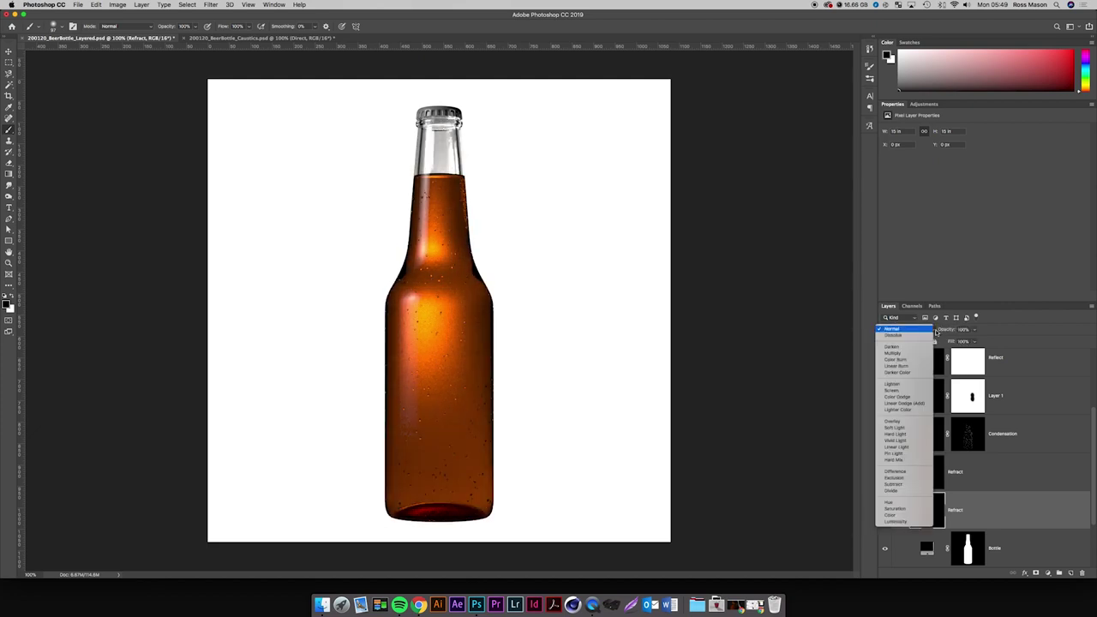
pyautogui.click(916, 400)
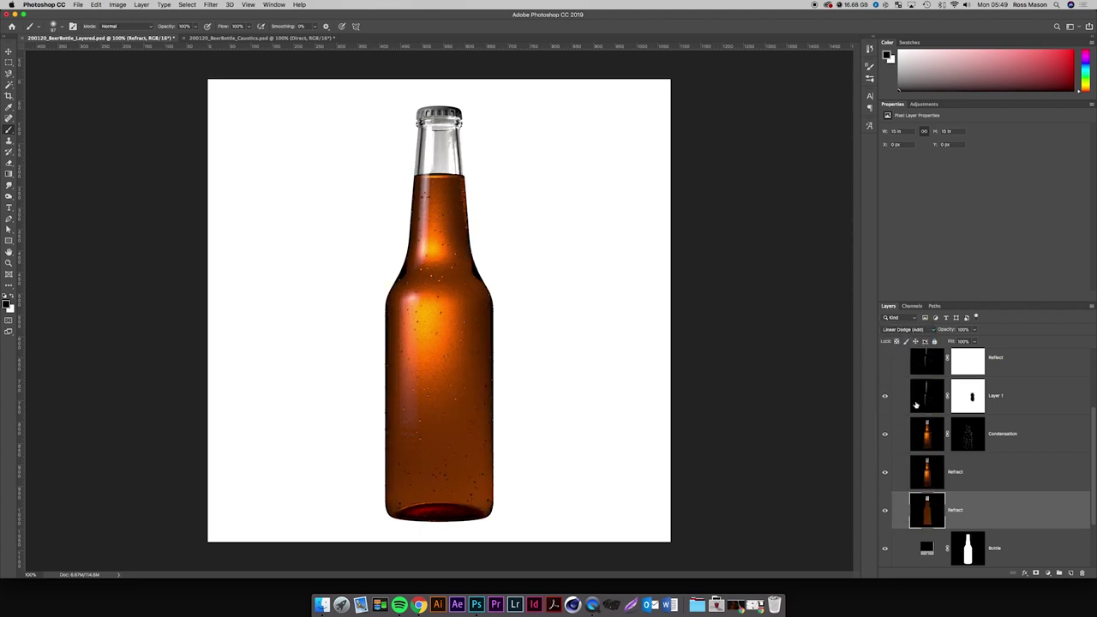
pyautogui.click(963, 330)
pyautogui.write('50')
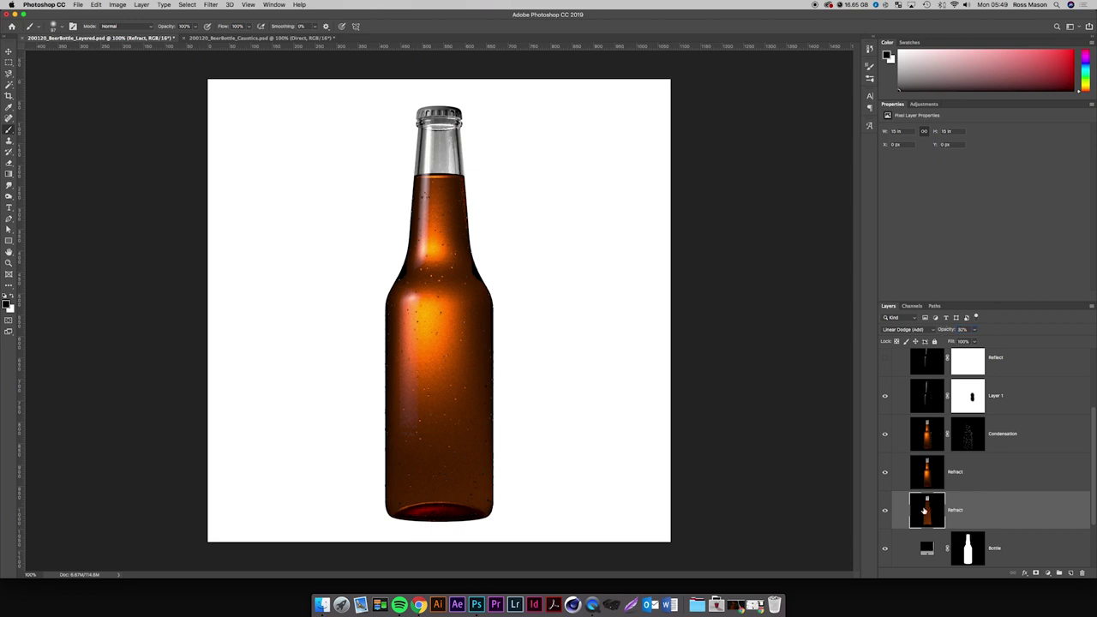
pyautogui.click(887, 511)
pyautogui.click(886, 511)
pyautogui.click(887, 511)
pyautogui.click(886, 511)
# Check the effect of the hidden Reflect layer and add a new blank layer above it in the Bottle group.
pyautogui.click(987, 484)
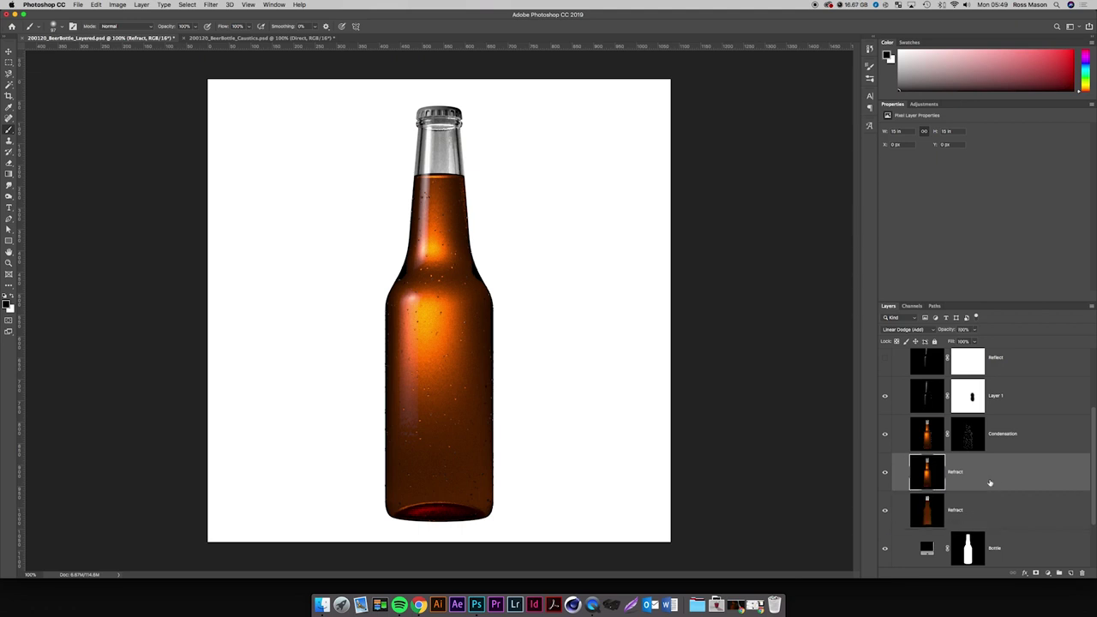
pyautogui.scroll(5, 1014, 472)
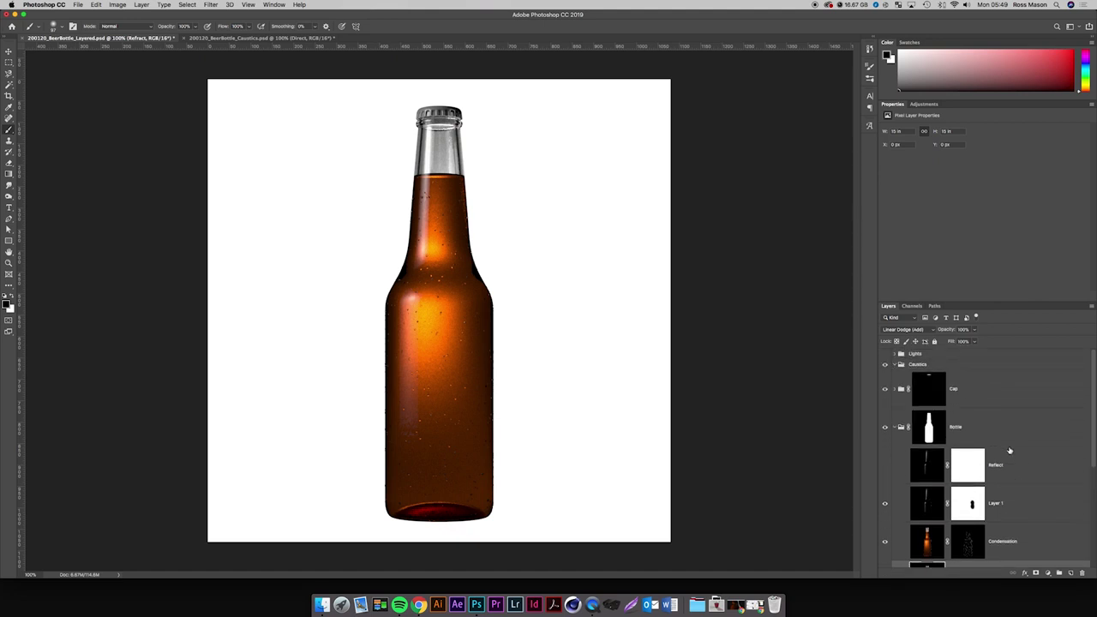
pyautogui.click(1015, 471)
pyautogui.click(886, 466)
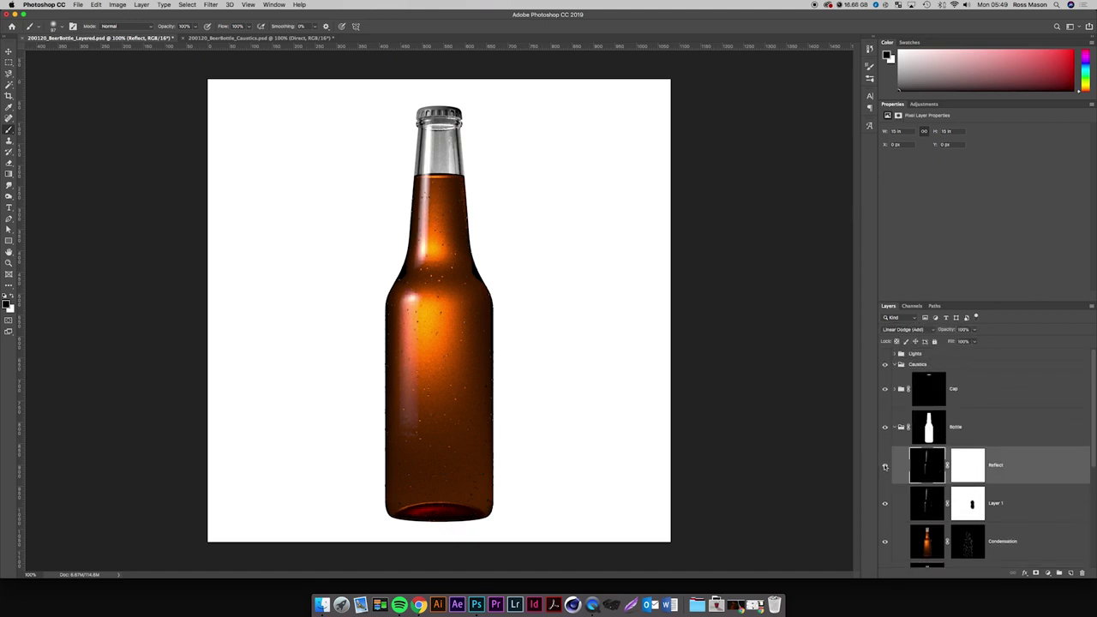
pyautogui.click(885, 465)
pyautogui.click(1072, 571)
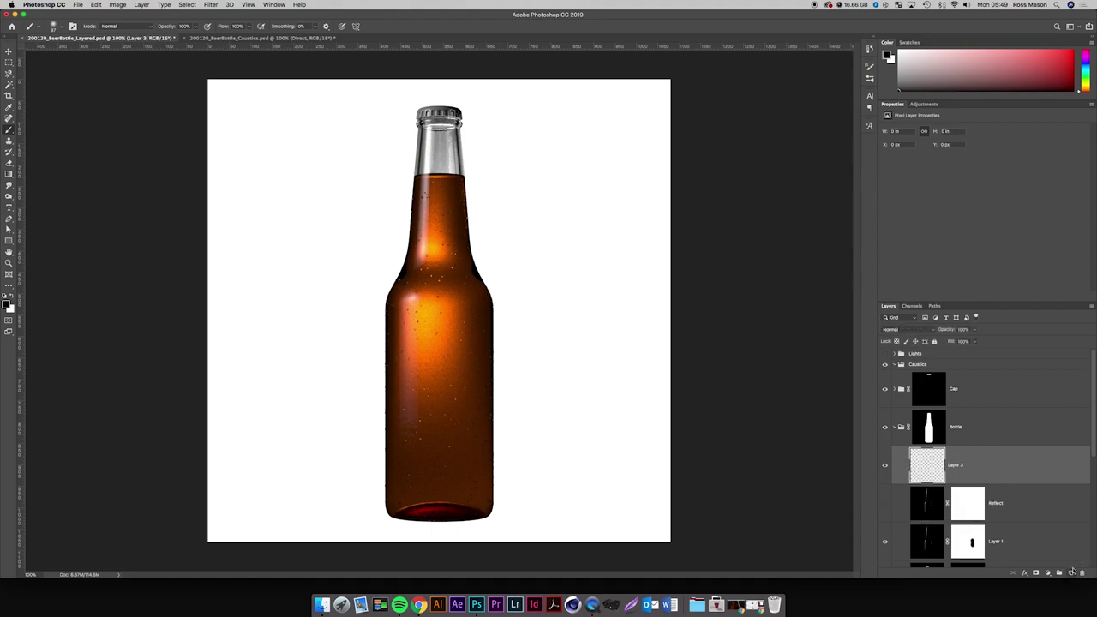
pyautogui.press('super+plus')
pyautogui.press('super+plus')
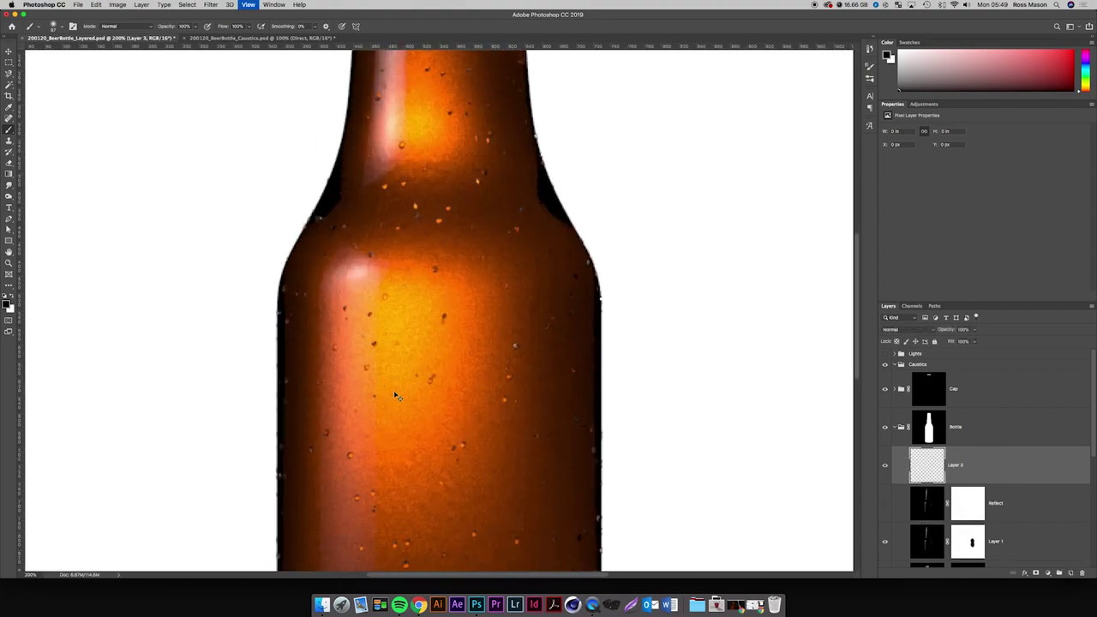
pyautogui.scroll(-10, 394, 392)
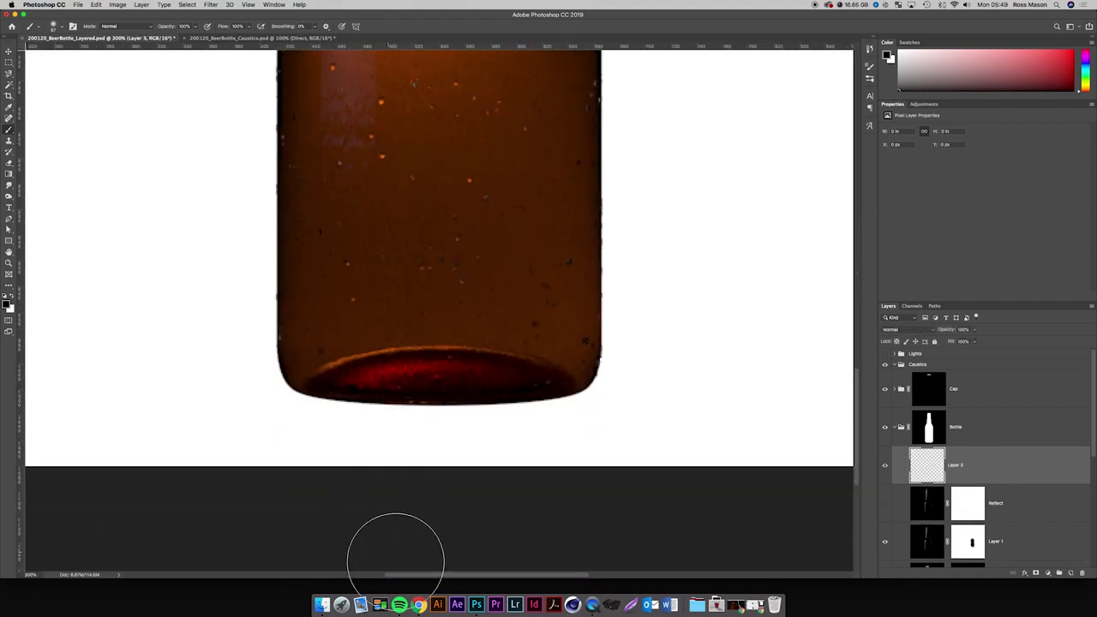
# Examine the bases of the Heineken bottle on Pinterest in Chrome and the Coors reference image from the _Ref folder, and return to Photoshop.
pyautogui.click(419, 605)
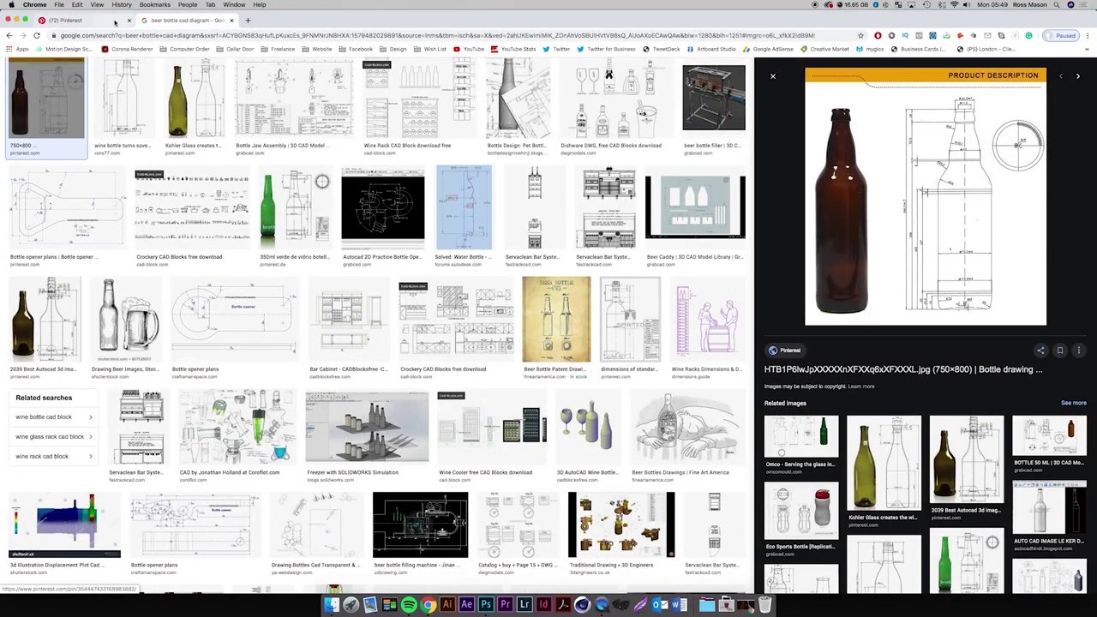
pyautogui.click(85, 20)
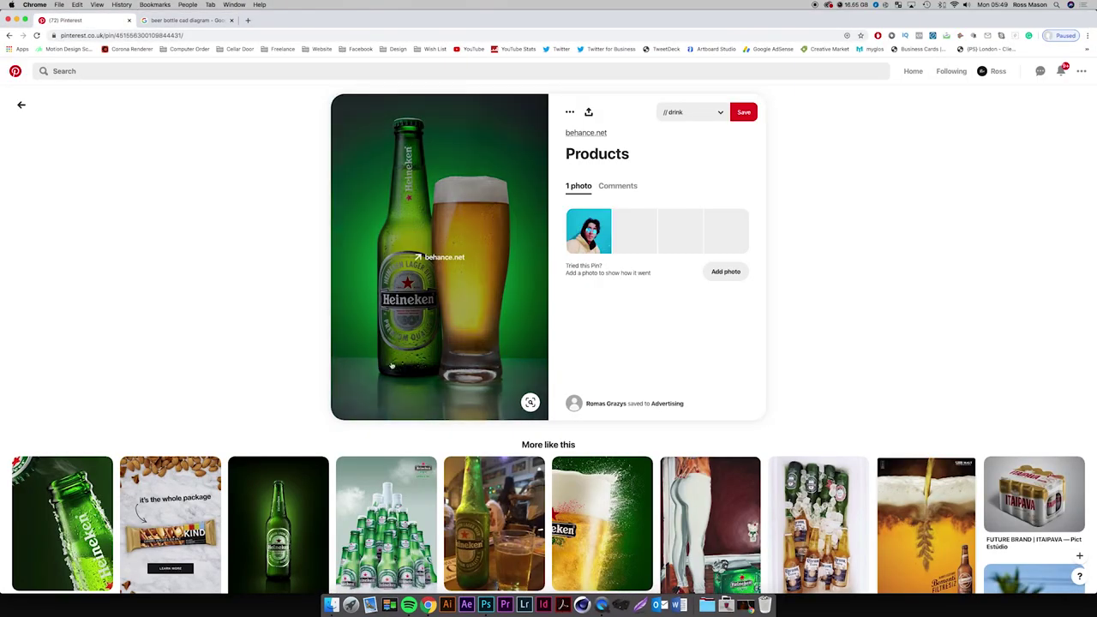
pyautogui.click(332, 605)
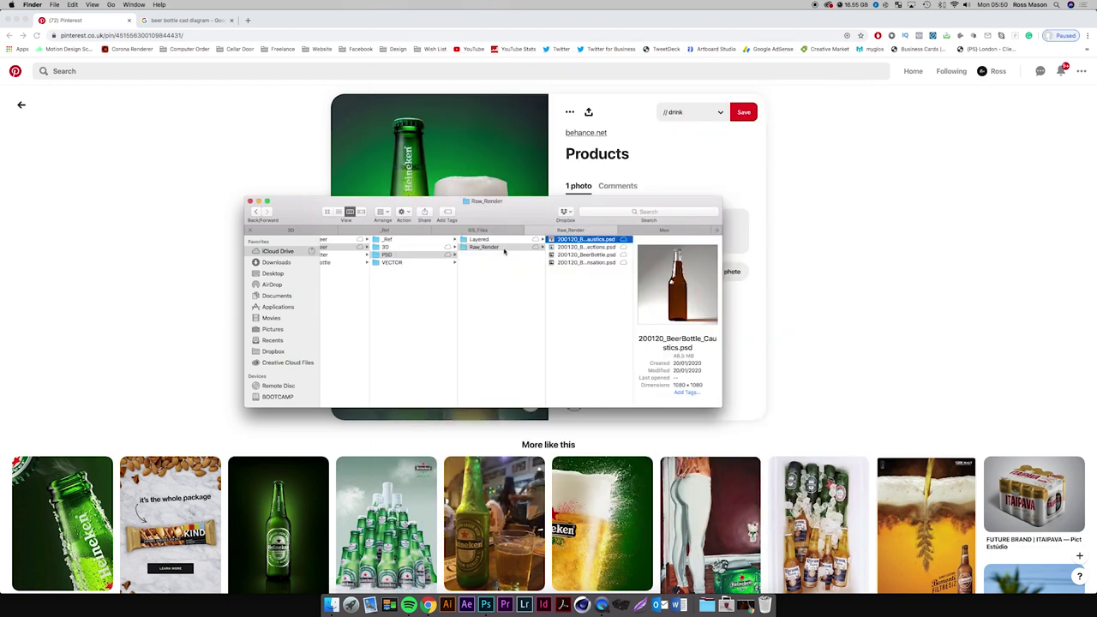
pyautogui.click(497, 243)
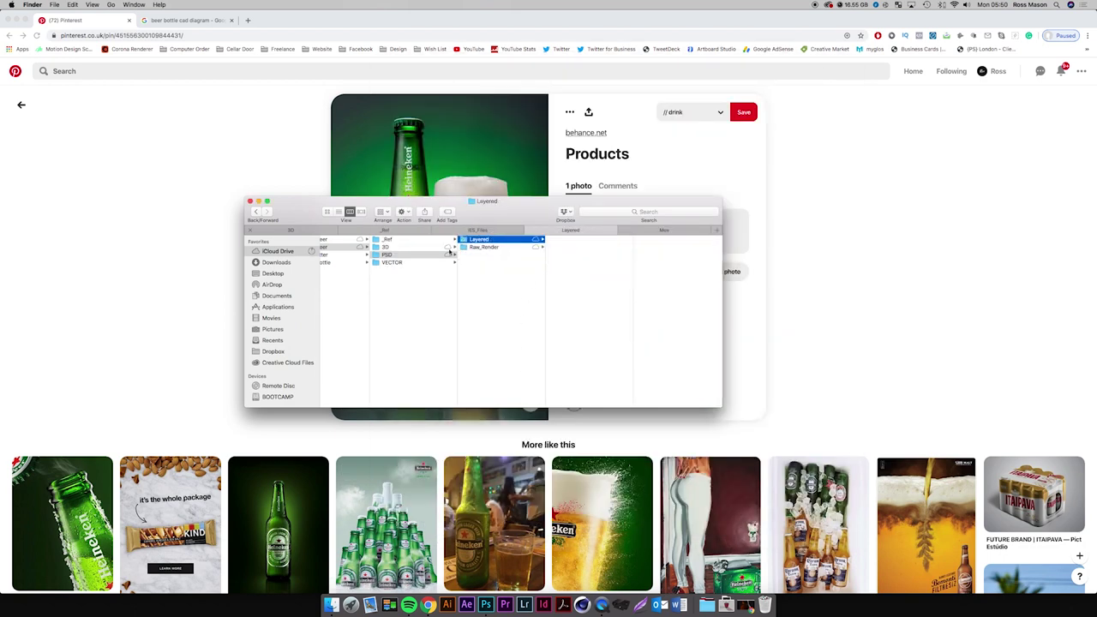
pyautogui.click(414, 241)
pyautogui.click(501, 239)
pyautogui.press('space')
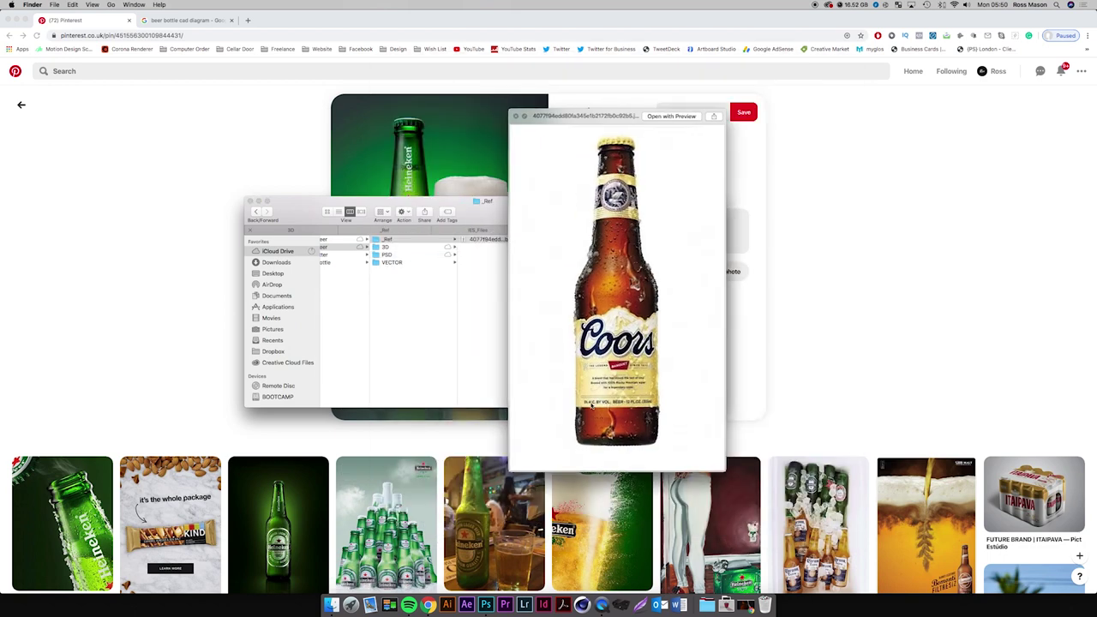
pyautogui.click(485, 602)
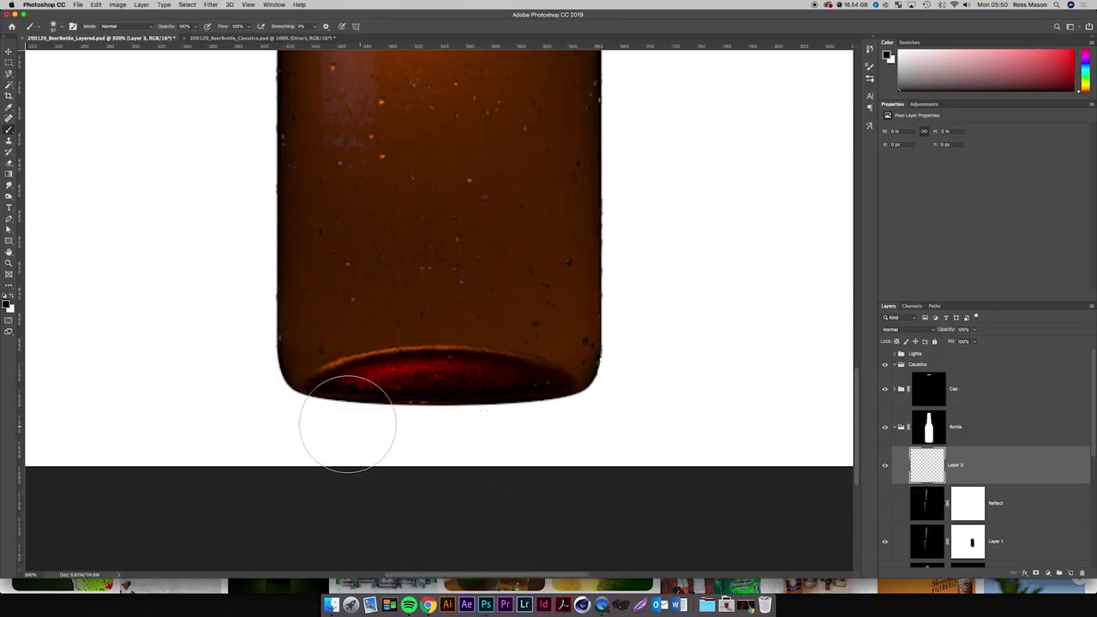
# Paint black over the red ellipse at the bottle's base on Layer 3 with a smaller soft brush, checking against the Coors reference.
pyautogui.moveTo(371, 410)
pyautogui.mouseDown()
pyautogui.moveTo(316, 408)
pyautogui.moveTo(585, 405)
pyautogui.mouseUp()
pyautogui.press('super+z')
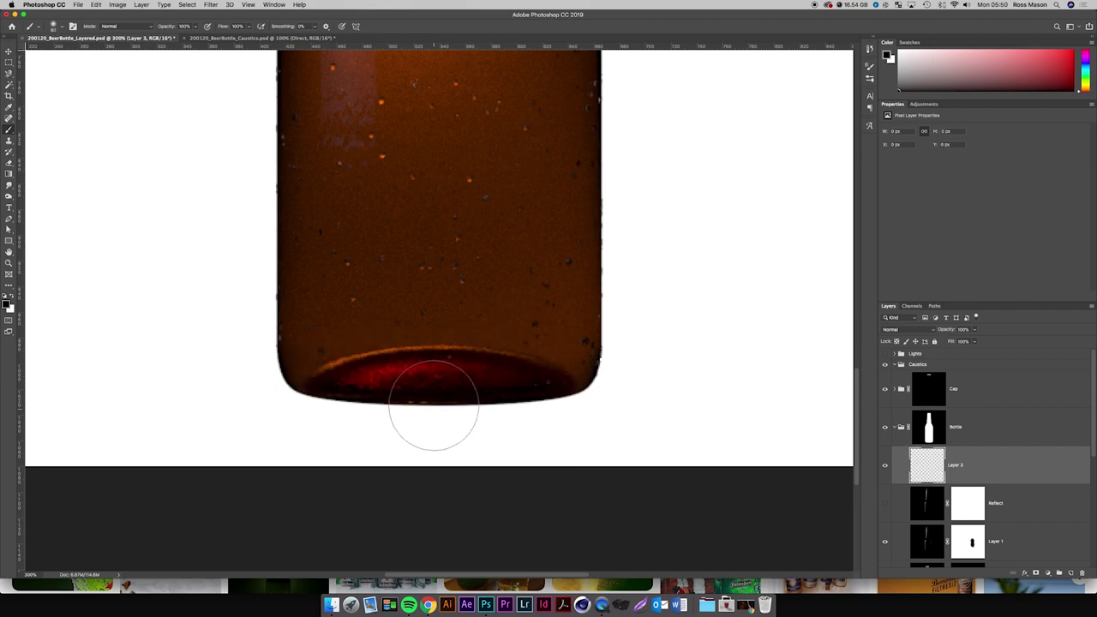
pyautogui.press('[')
pyautogui.press('[')
pyautogui.press('[')
pyautogui.press('[')
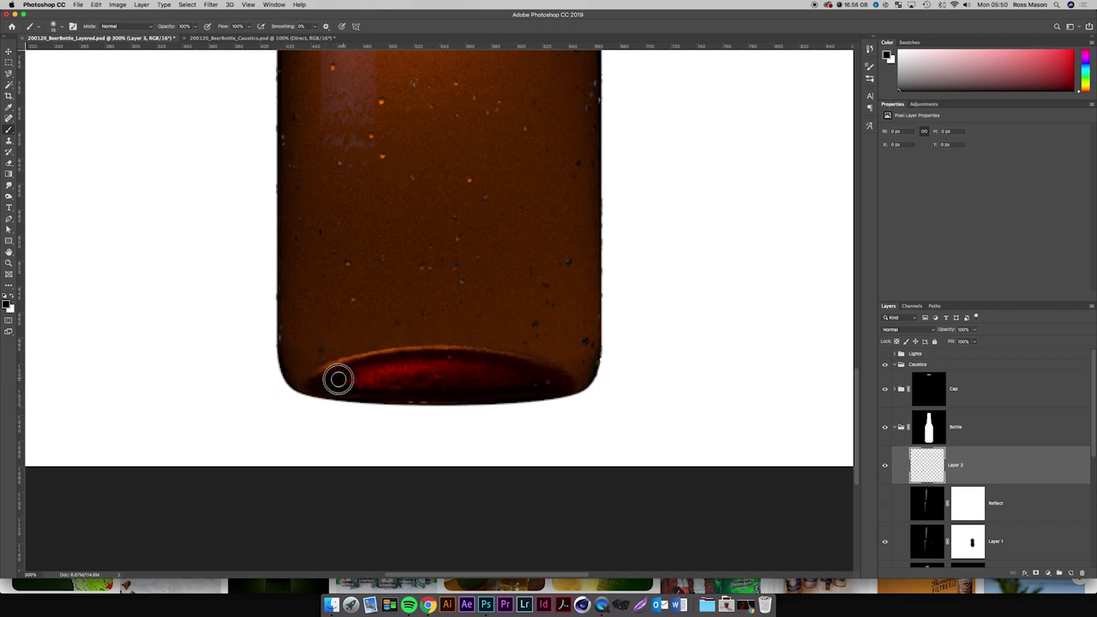
pyautogui.moveTo(362, 371)
pyautogui.mouseDown()
pyautogui.moveTo(460, 364)
pyautogui.moveTo(573, 380)
pyautogui.moveTo(612, 350)
pyautogui.moveTo(598, 374)
pyautogui.mouseUp()
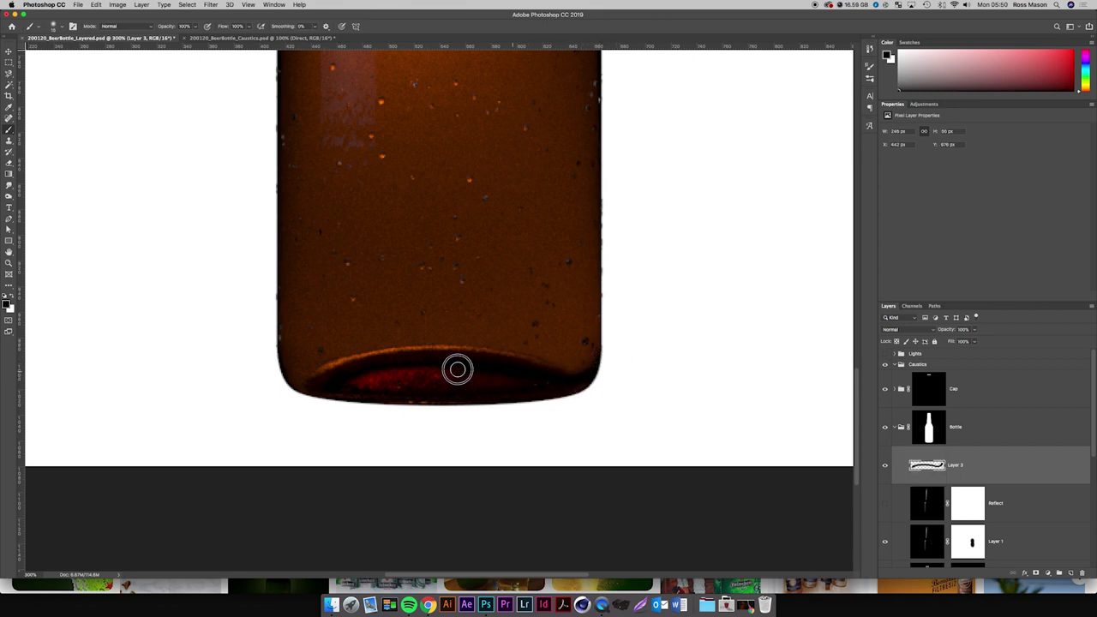
pyautogui.moveTo(524, 383)
pyautogui.mouseDown()
pyautogui.moveTo(357, 382)
pyautogui.moveTo(444, 387)
pyautogui.moveTo(397, 371)
pyautogui.moveTo(369, 375)
pyautogui.moveTo(397, 382)
pyautogui.moveTo(311, 387)
pyautogui.moveTo(274, 378)
pyautogui.moveTo(272, 365)
pyautogui.mouseUp()
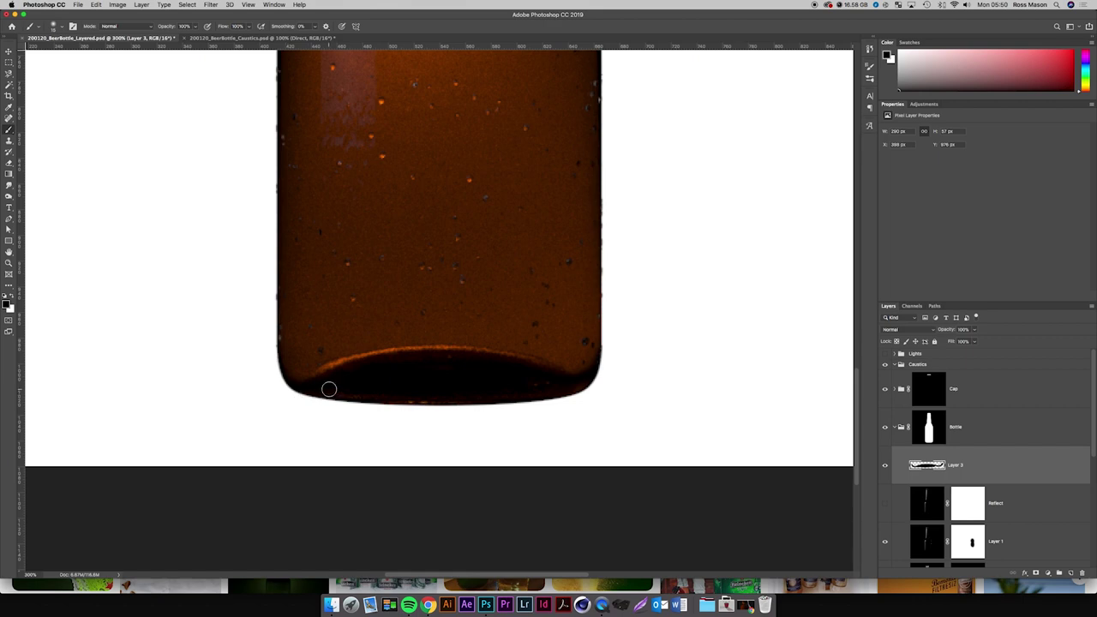
pyautogui.click(332, 605)
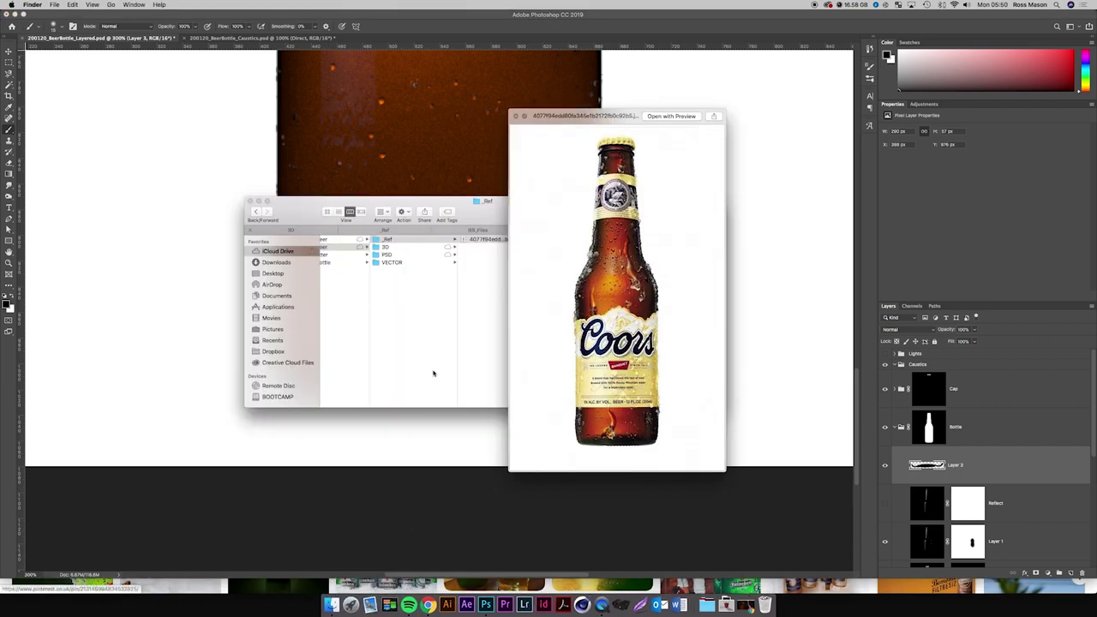
pyautogui.click(415, 152)
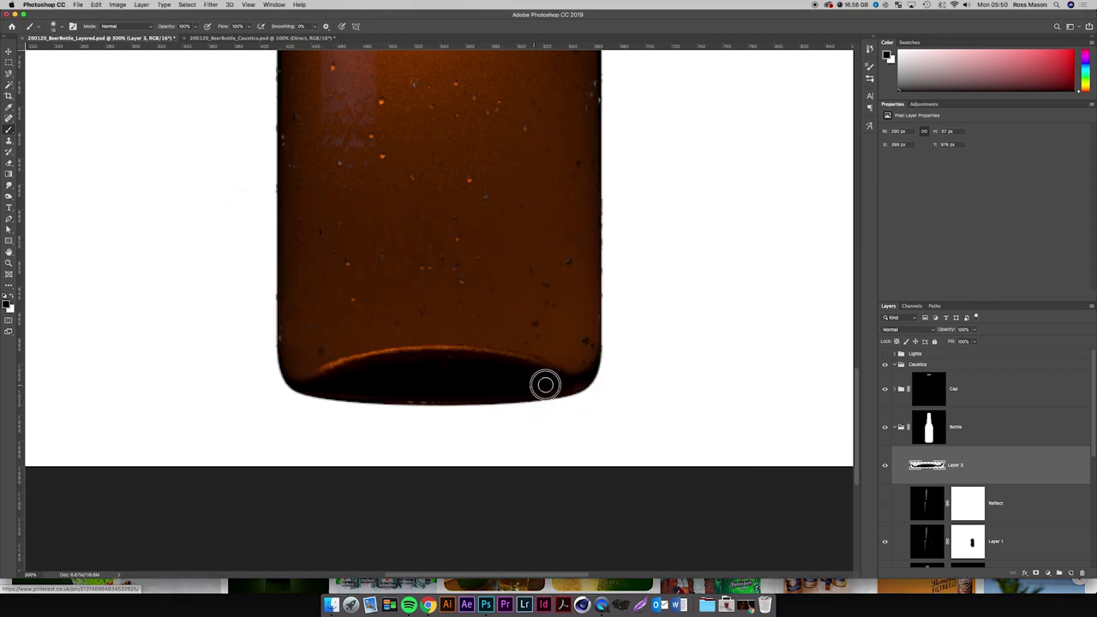
pyautogui.press('[')
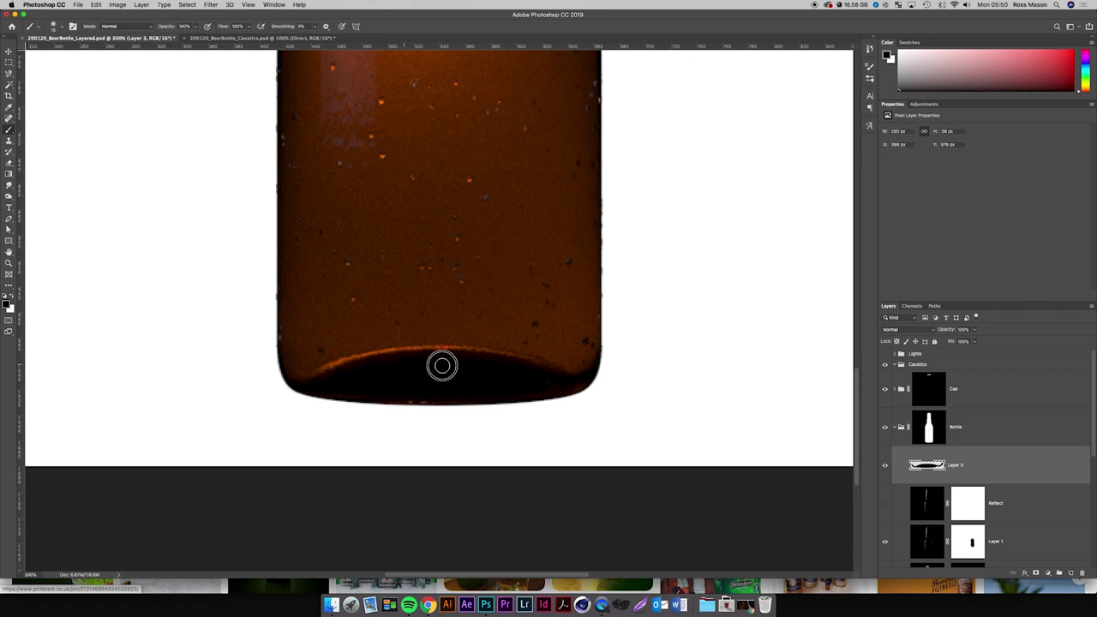
# Examine the whole bottle and compare its darkened base with the Coors reference image in Finder.
pyautogui.press('super+minus')
pyautogui.press('super+minus')
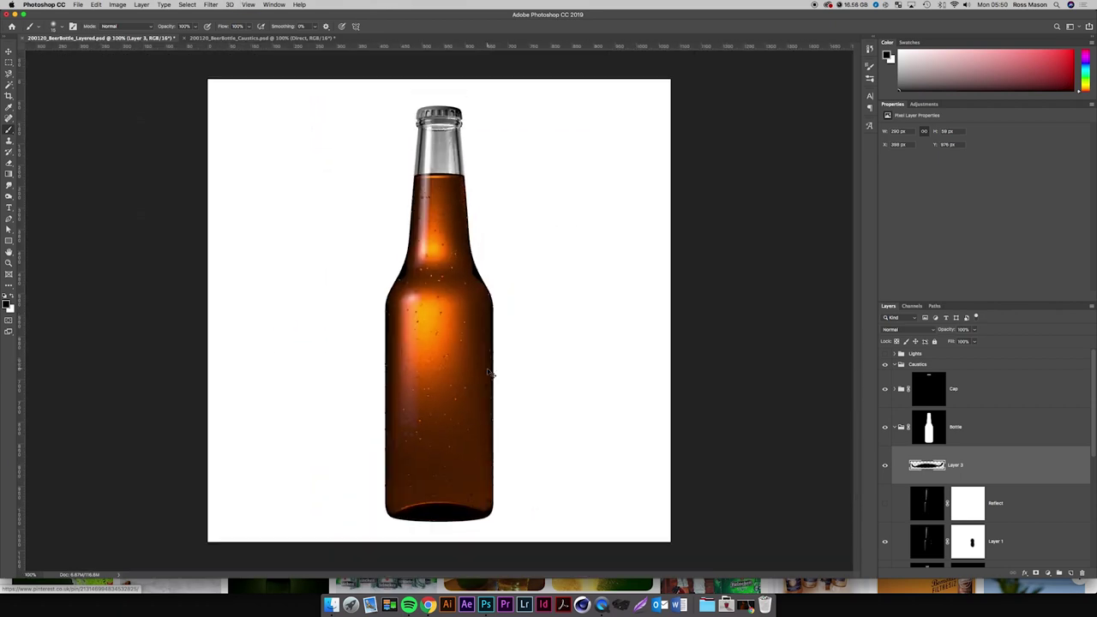
pyautogui.press('super+minus')
pyautogui.press('super+plus')
pyautogui.press('super+plus')
pyautogui.scroll(-8, 488, 368)
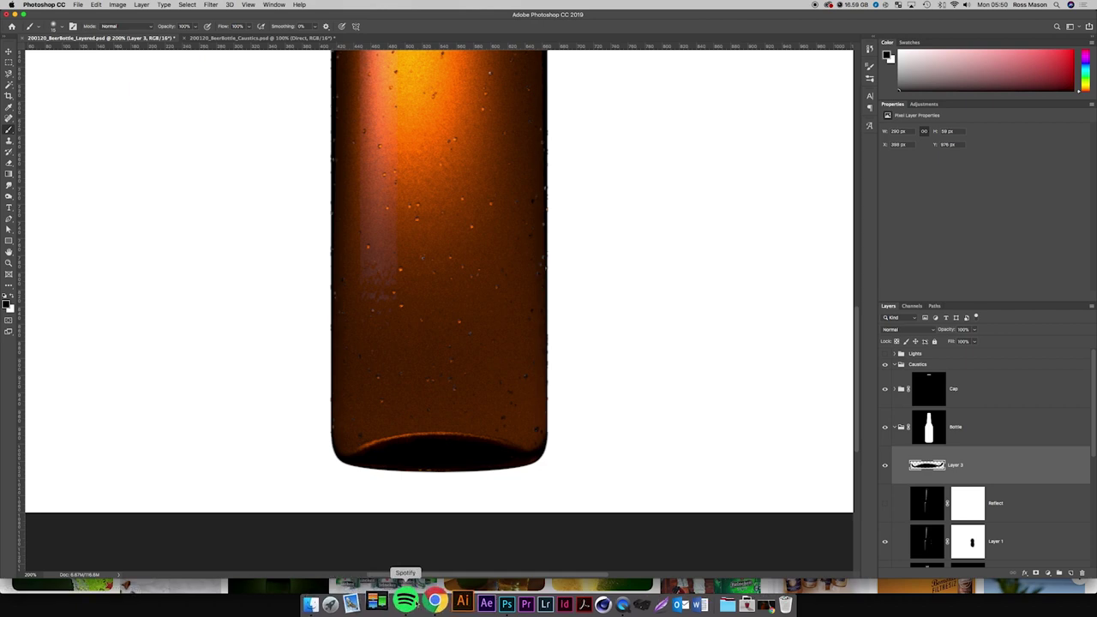
pyautogui.click(335, 602)
pyautogui.press('space')
pyautogui.press('space')
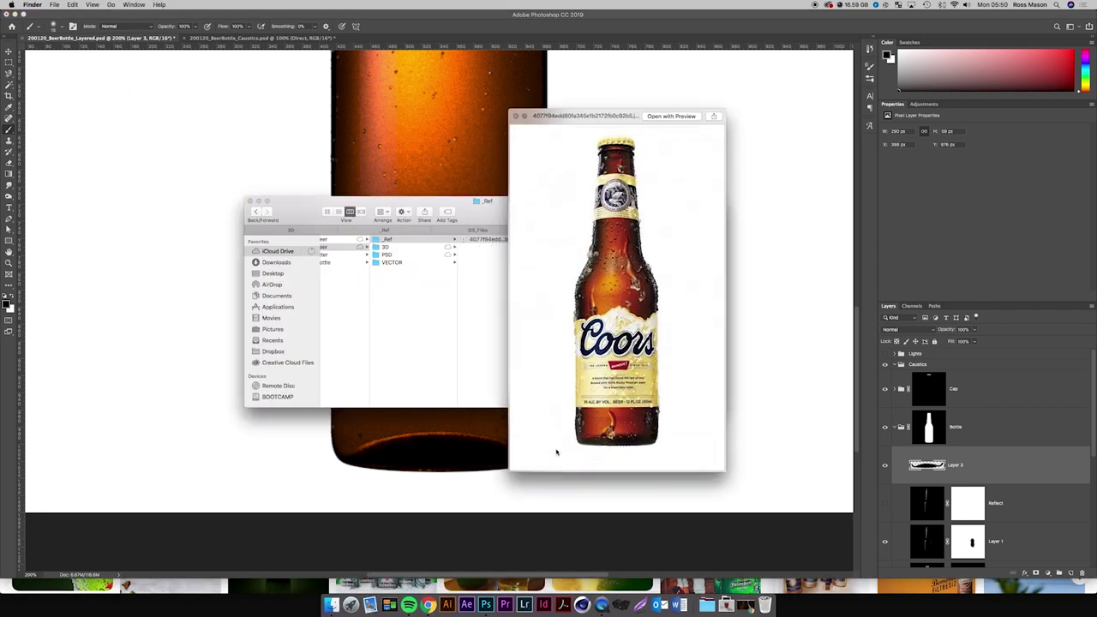
pyautogui.press('space')
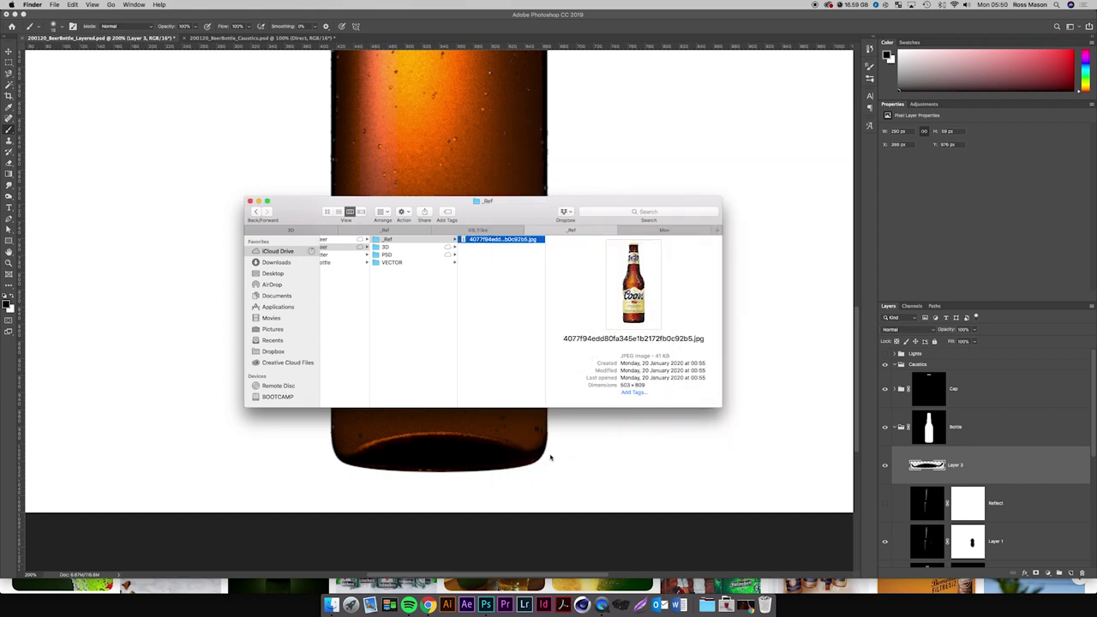
pyautogui.press('space')
pyautogui.press('space')
pyautogui.click(448, 448)
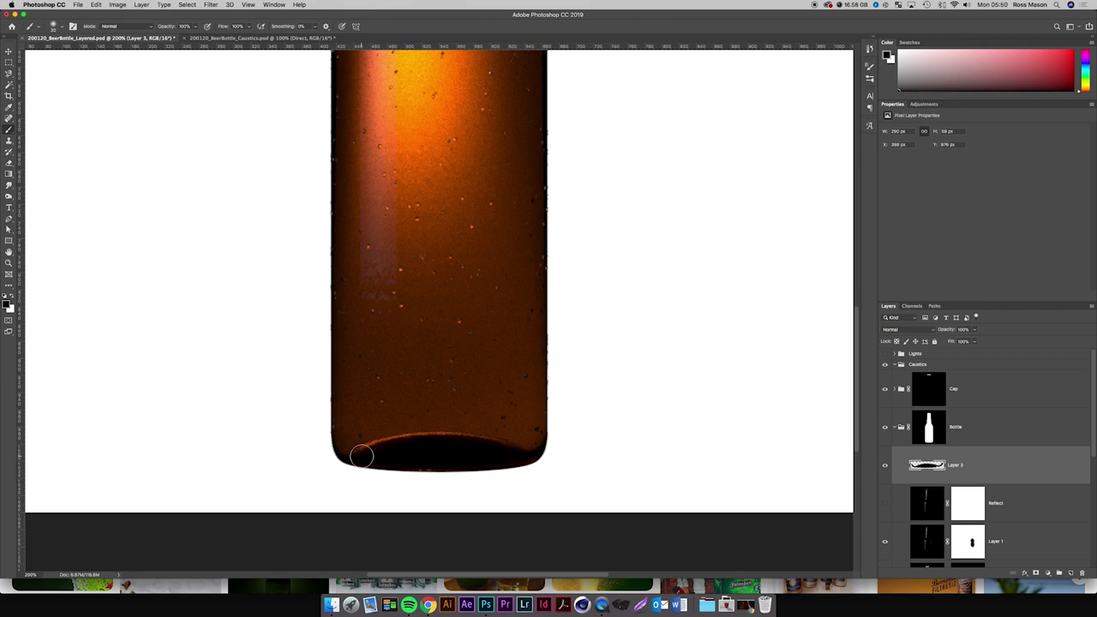
# Paint black across the orange rim and lower corners of the bottle's base with a larger brush, and compare with and without the strokes.
pyautogui.moveTo(336, 453)
pyautogui.mouseDown()
pyautogui.moveTo(428, 441)
pyautogui.moveTo(561, 438)
pyautogui.mouseUp()
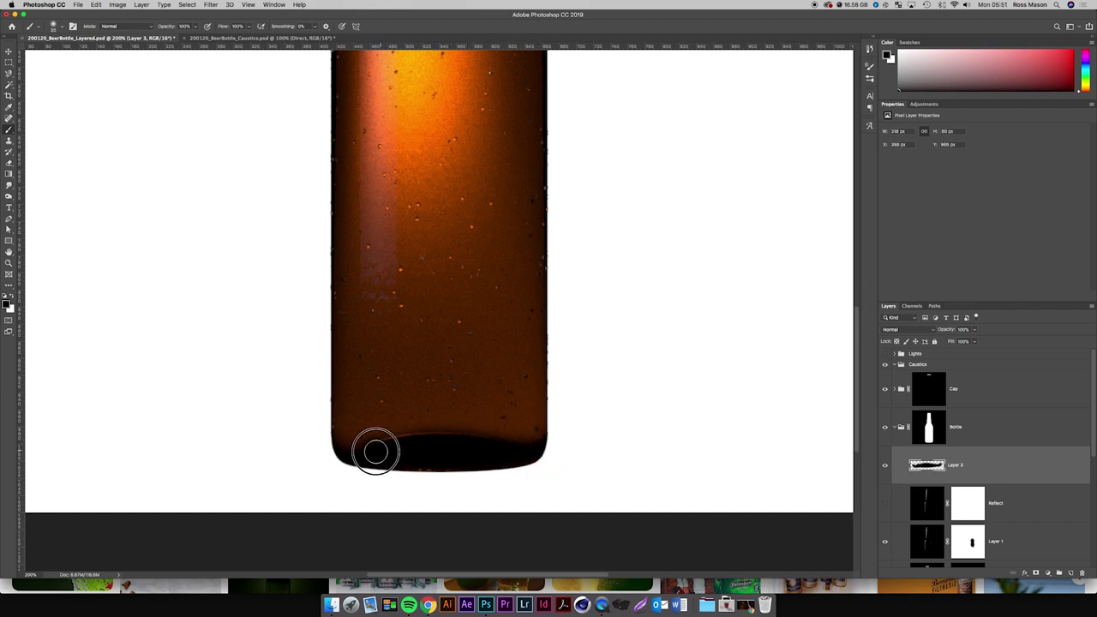
pyautogui.moveTo(343, 454)
pyautogui.mouseDown()
pyautogui.moveTo(322, 429)
pyautogui.moveTo(364, 474)
pyautogui.mouseUp()
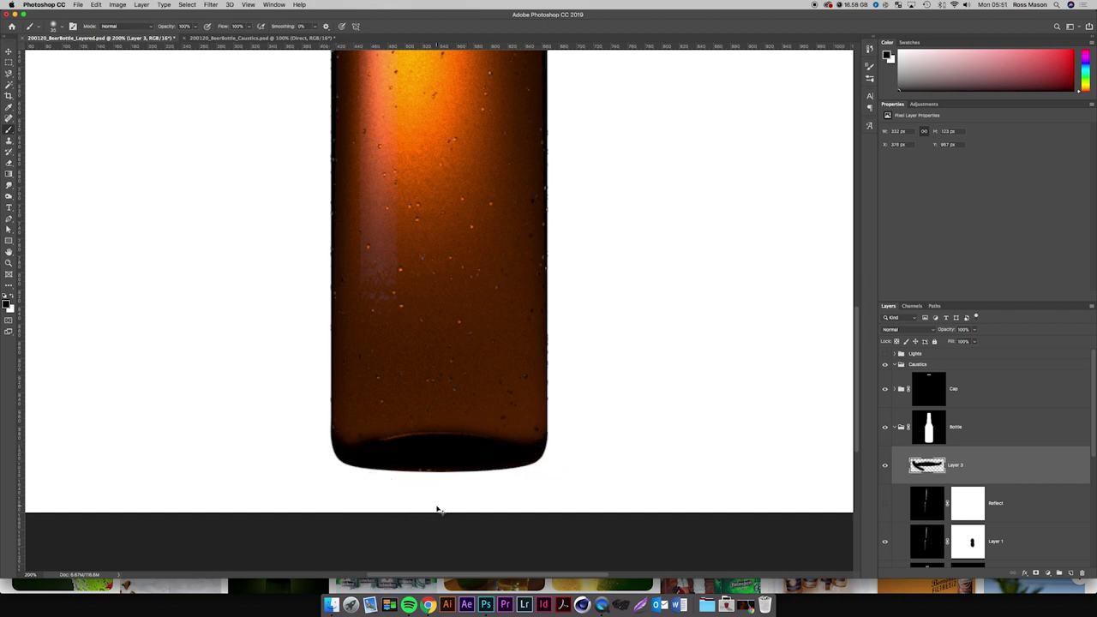
pyautogui.press('super+minus')
pyautogui.press('super+0')
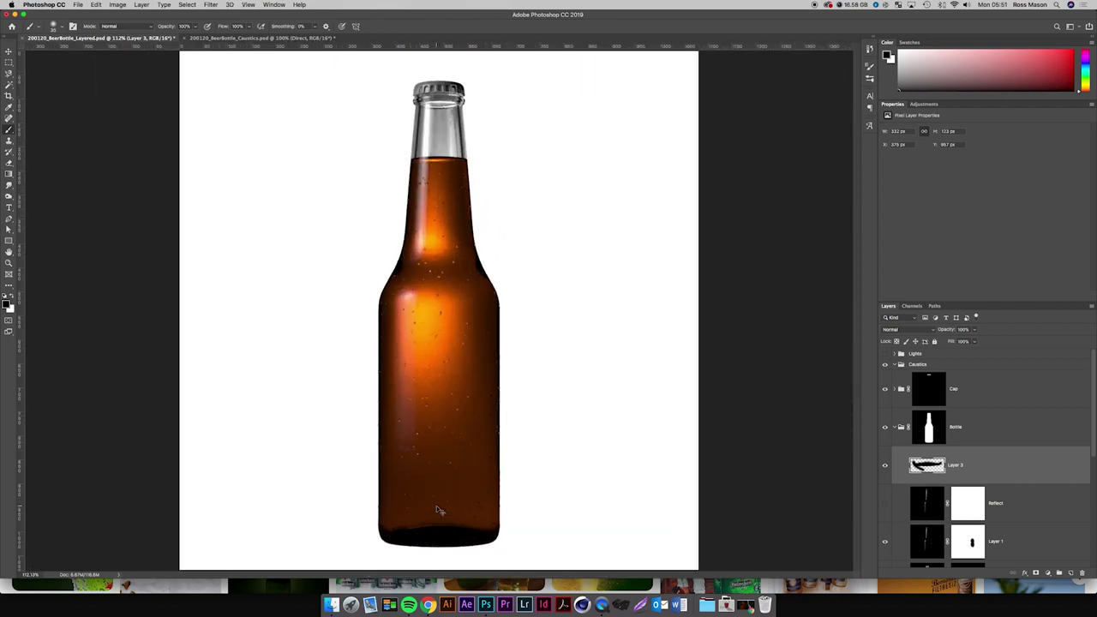
pyautogui.press('super+z')
pyautogui.press('super+z')
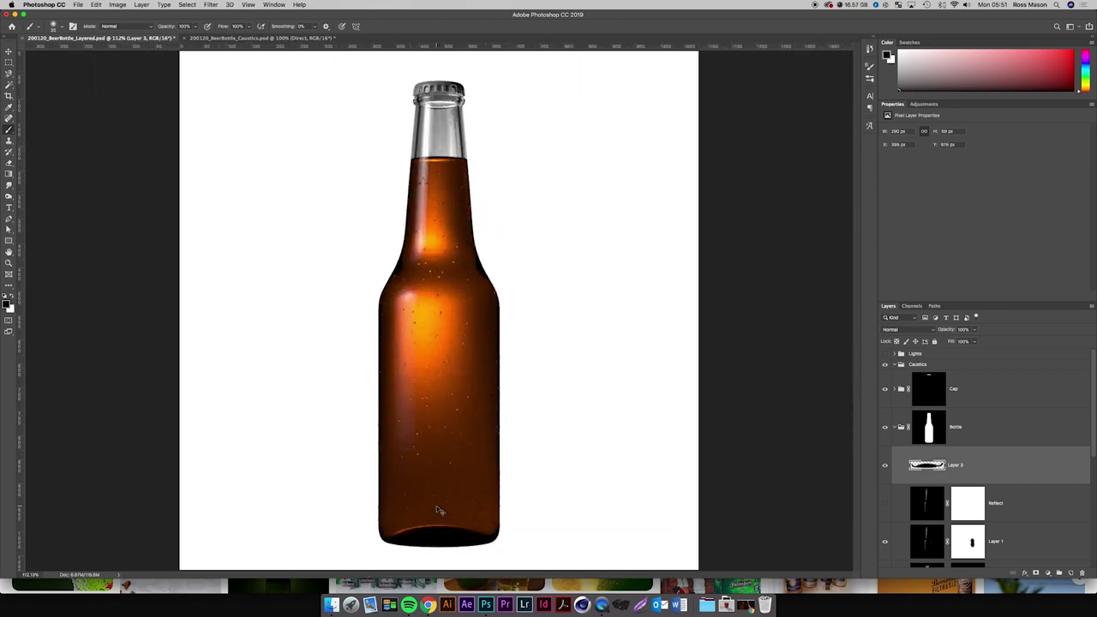
pyautogui.press('super+shift+z')
pyautogui.press('super+shift+z')
# Extend the black shading across the full width of the base to cover the remaining rim highlight.
pyautogui.press('super+plus')
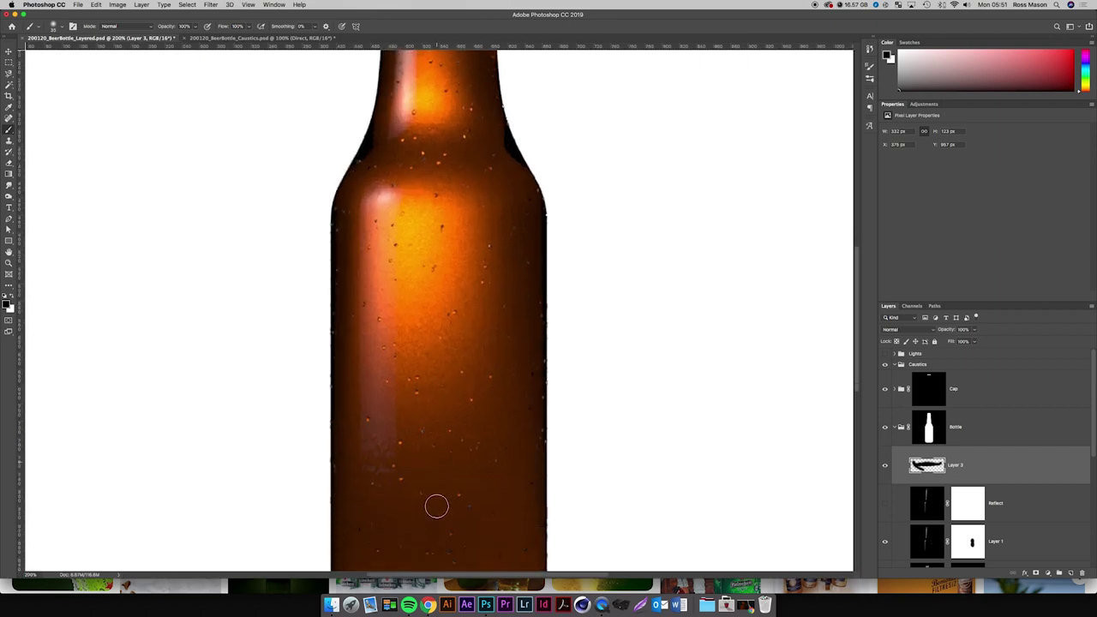
pyautogui.scroll(-3, 436, 507)
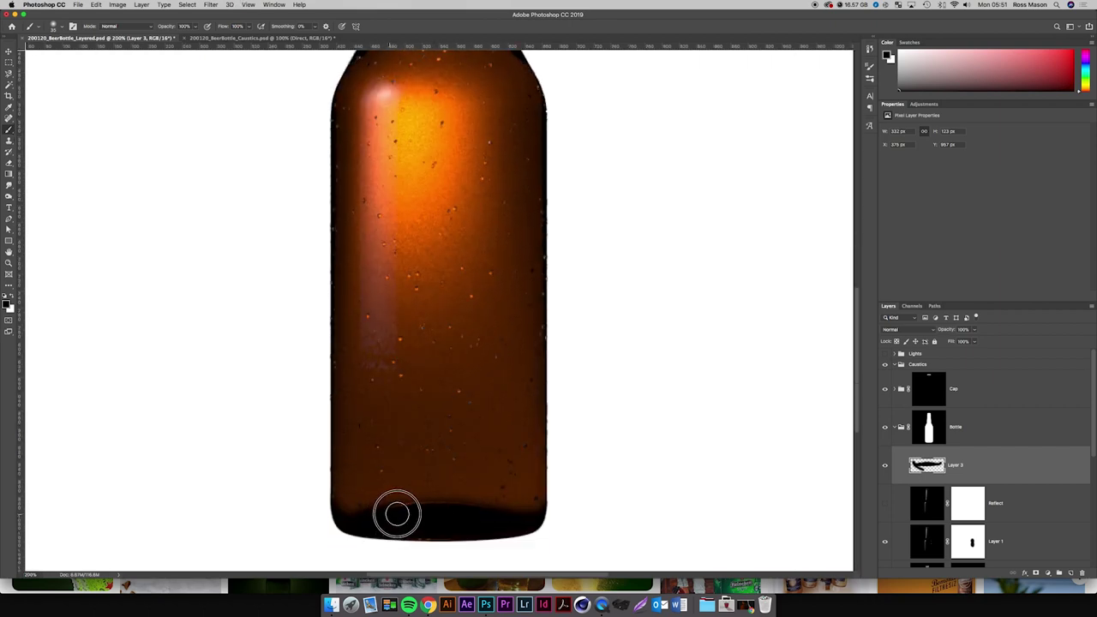
pyautogui.moveTo(397, 513); pyautogui.dragTo(534, 519)
pyautogui.moveTo(414, 513); pyautogui.dragTo(301, 524)
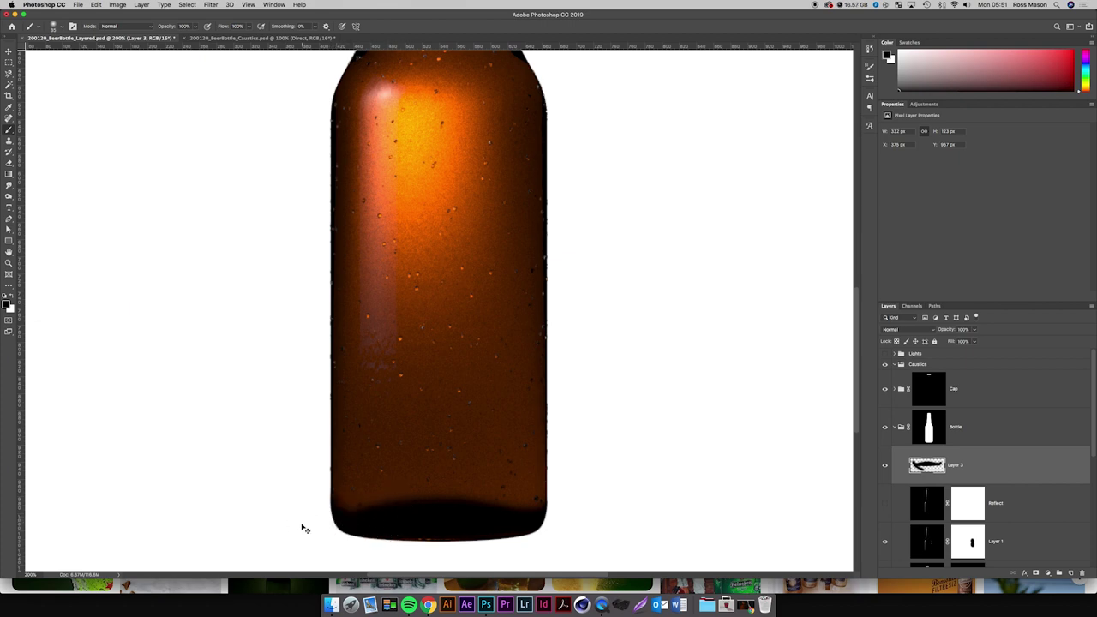
pyautogui.press('super+minus')
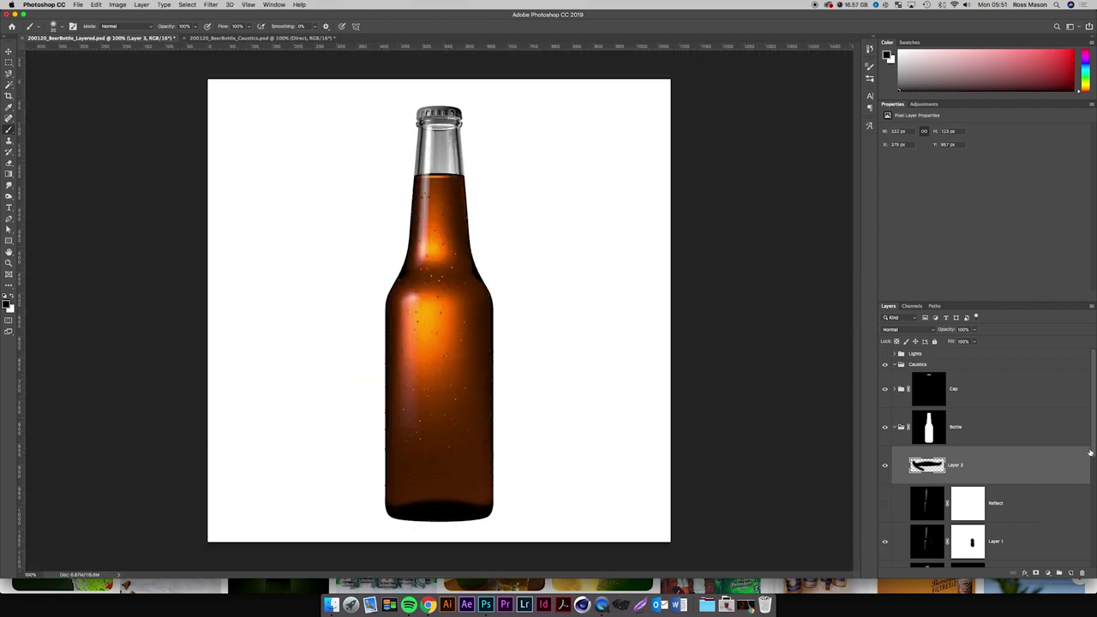
# Move Layer 3 down the Bottle group to directly above the upper Refract layer, below Condensation.
pyautogui.scroll(-2, 1019, 474)
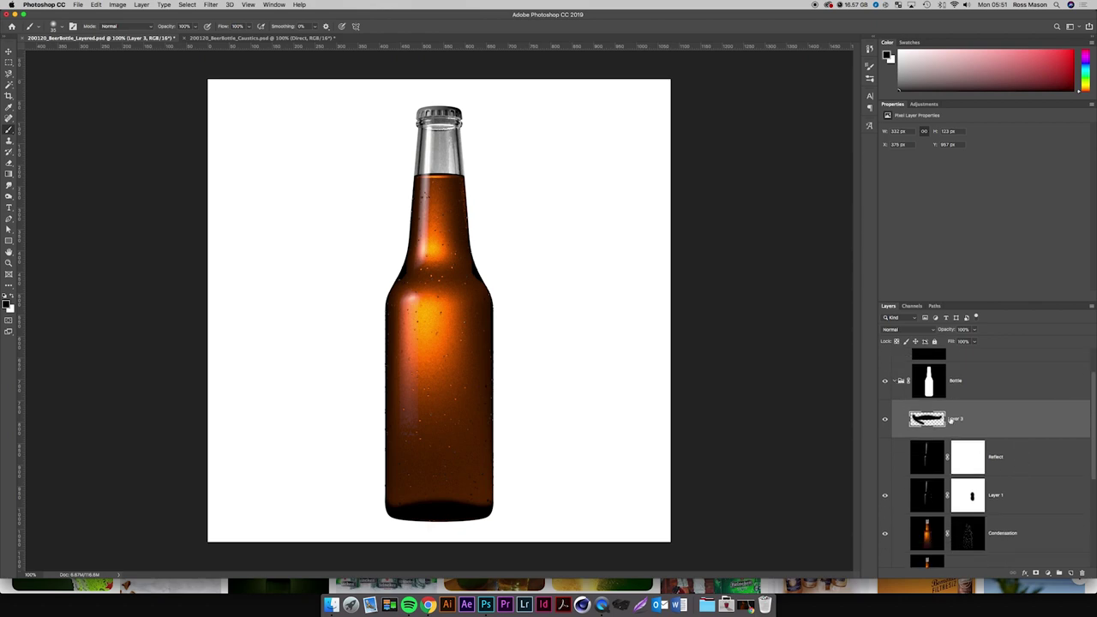
pyautogui.scroll(-2, 982, 433)
pyautogui.moveTo(981, 389); pyautogui.dragTo(993, 523)
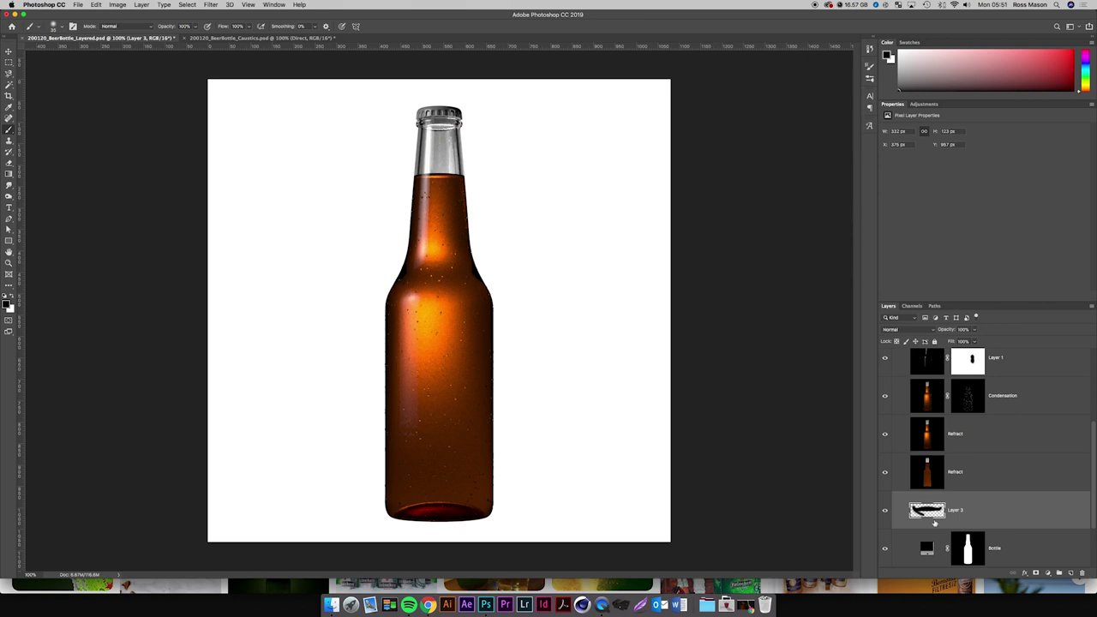
pyautogui.scroll(2, 986, 515)
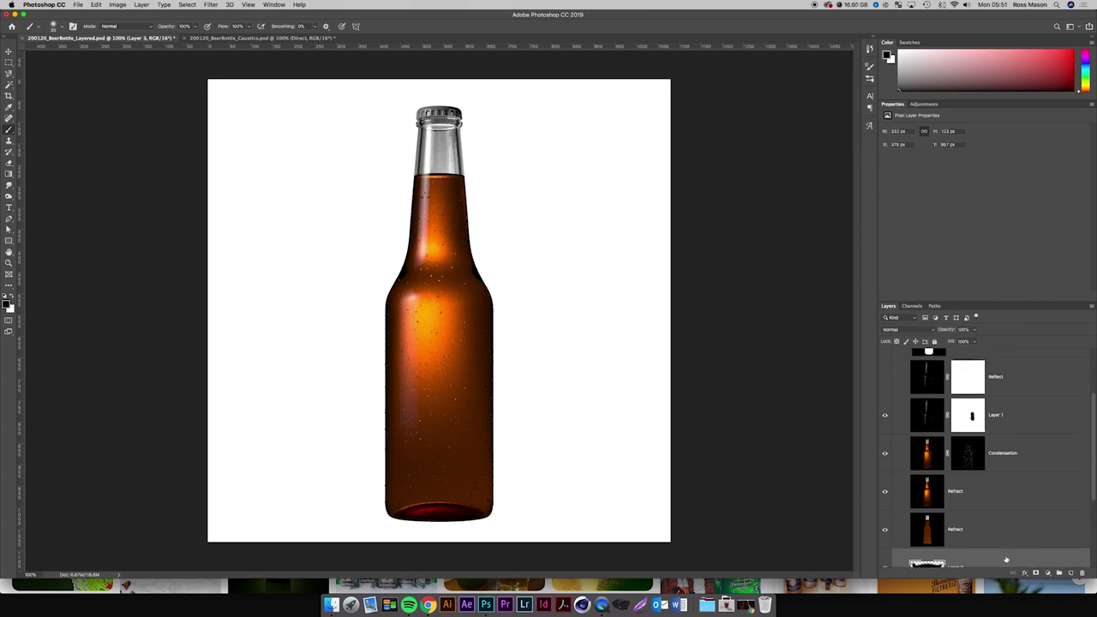
pyautogui.moveTo(1006, 557); pyautogui.dragTo(1002, 511)
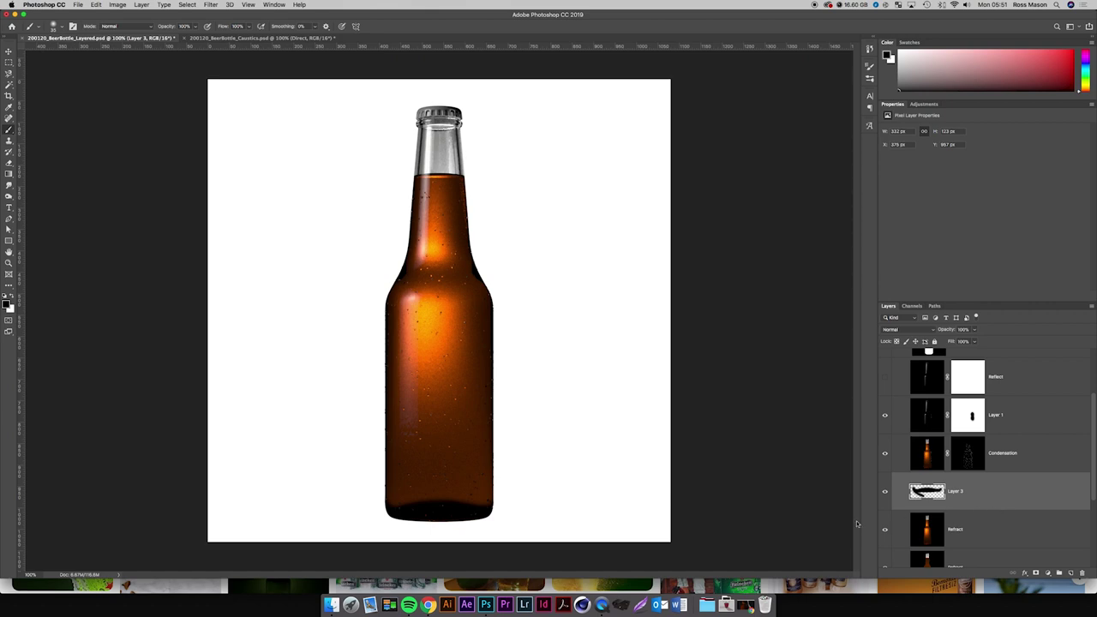
# Check the bottle references in Finder and Chrome again and return to the Photoshop document.
pyautogui.click(331, 605)
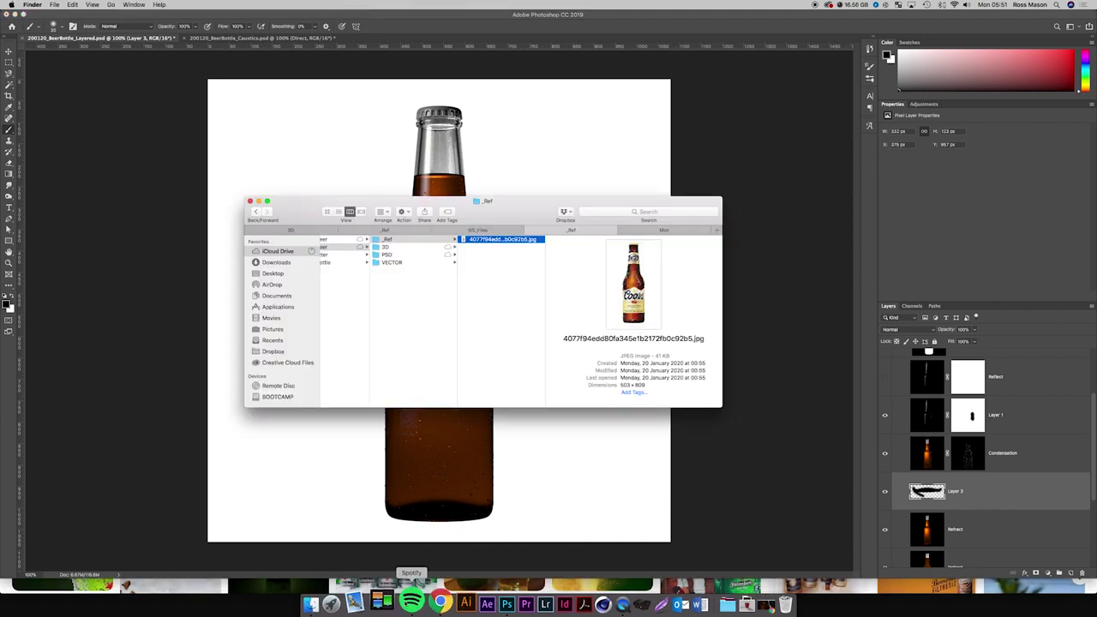
pyautogui.click(440, 604)
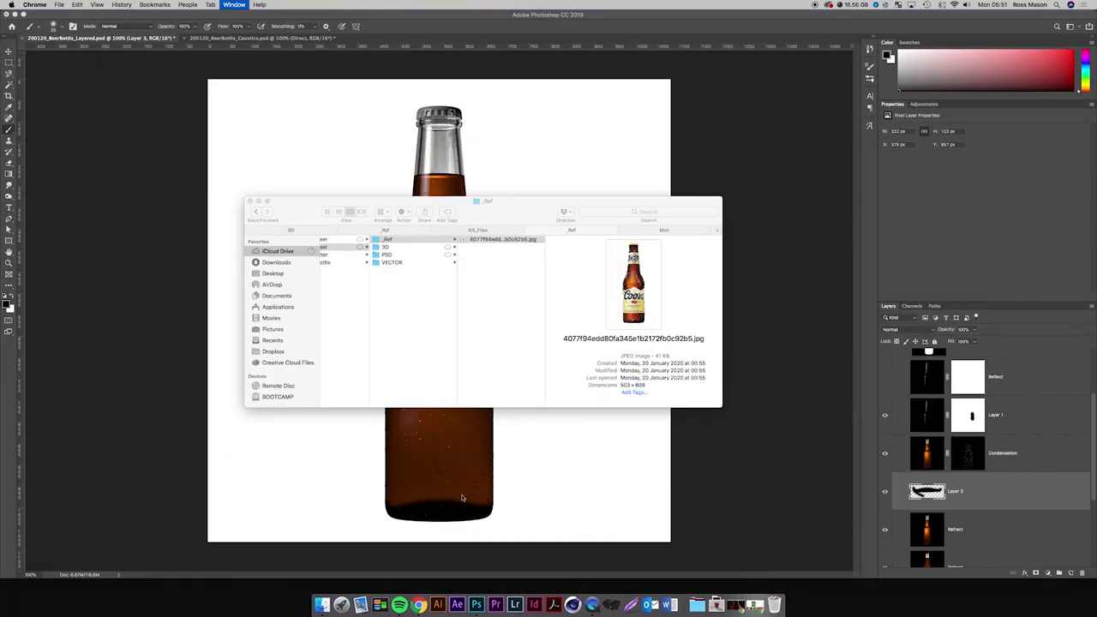
pyautogui.click(464, 496)
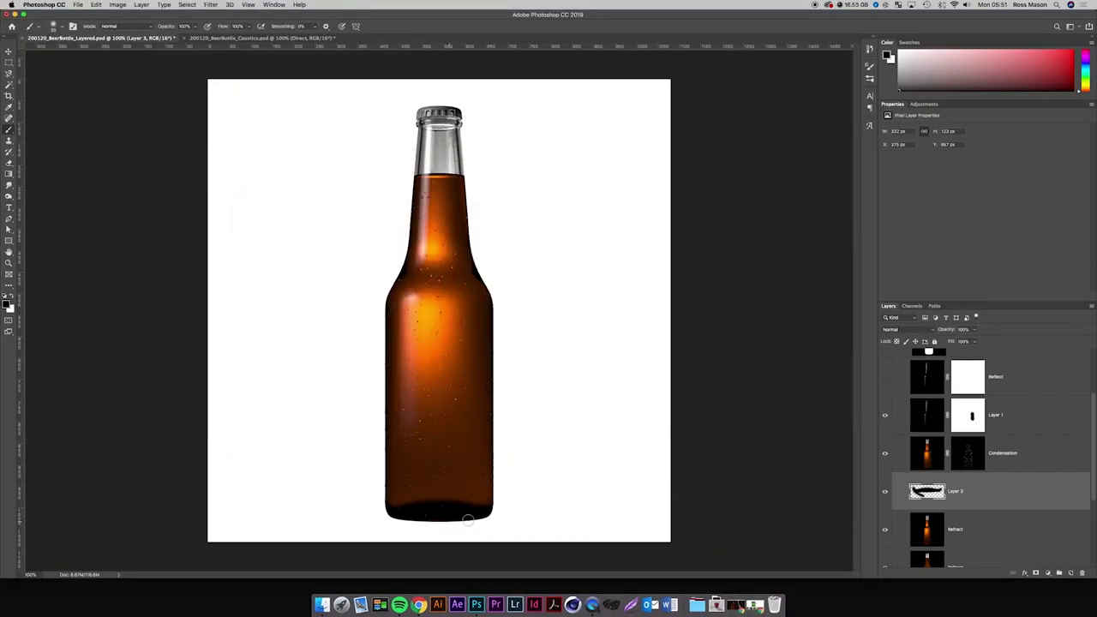
# Convert Layer 3, the black base shading, to a smart object.
pyautogui.rightClick(1012, 493)
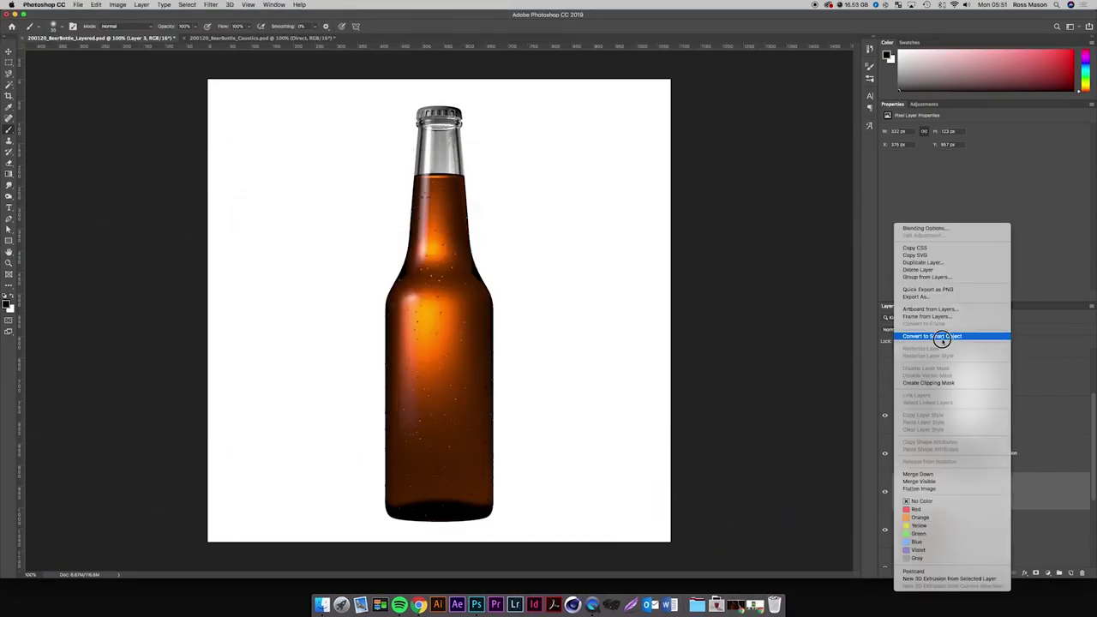
pyautogui.click(942, 337)
pyautogui.click(210, 4)
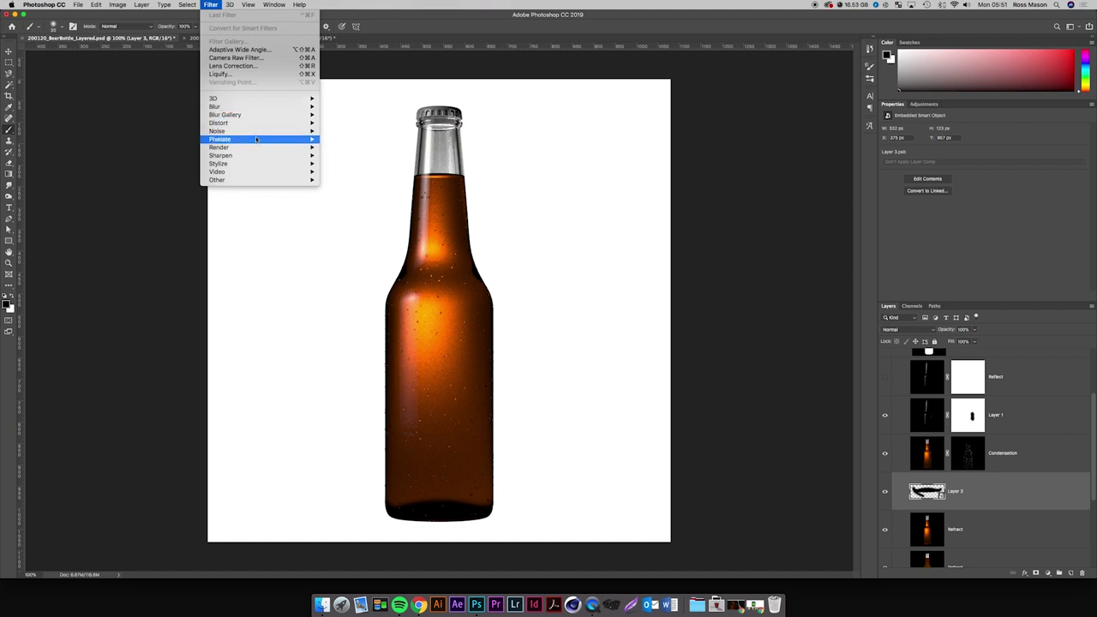
pyautogui.moveTo(249, 130)
pyautogui.click(365, 130)
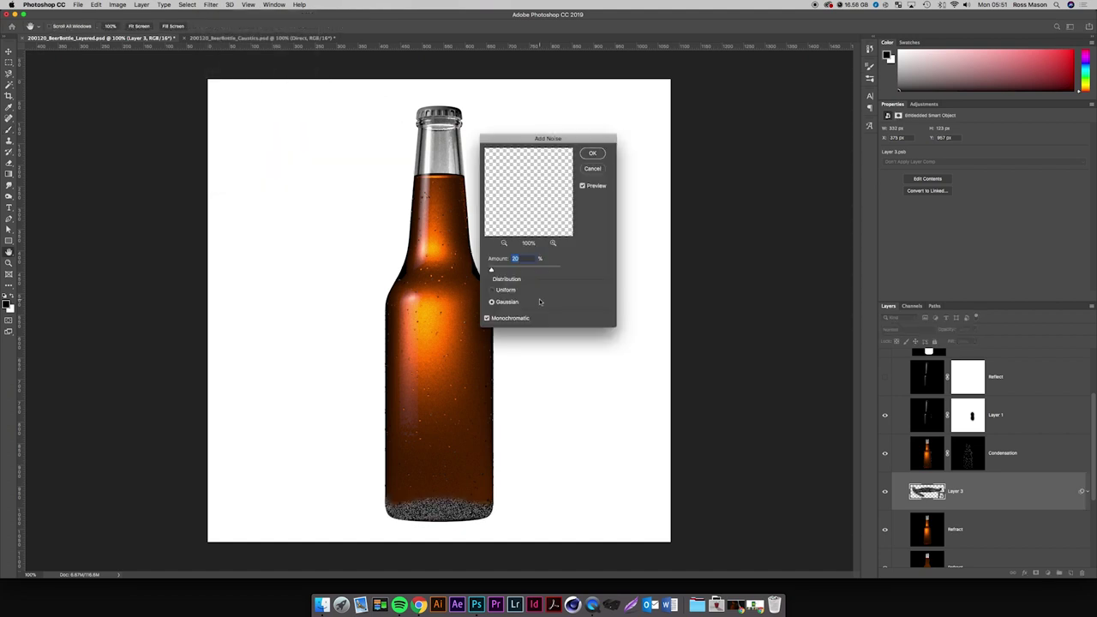
pyautogui.press('Return')
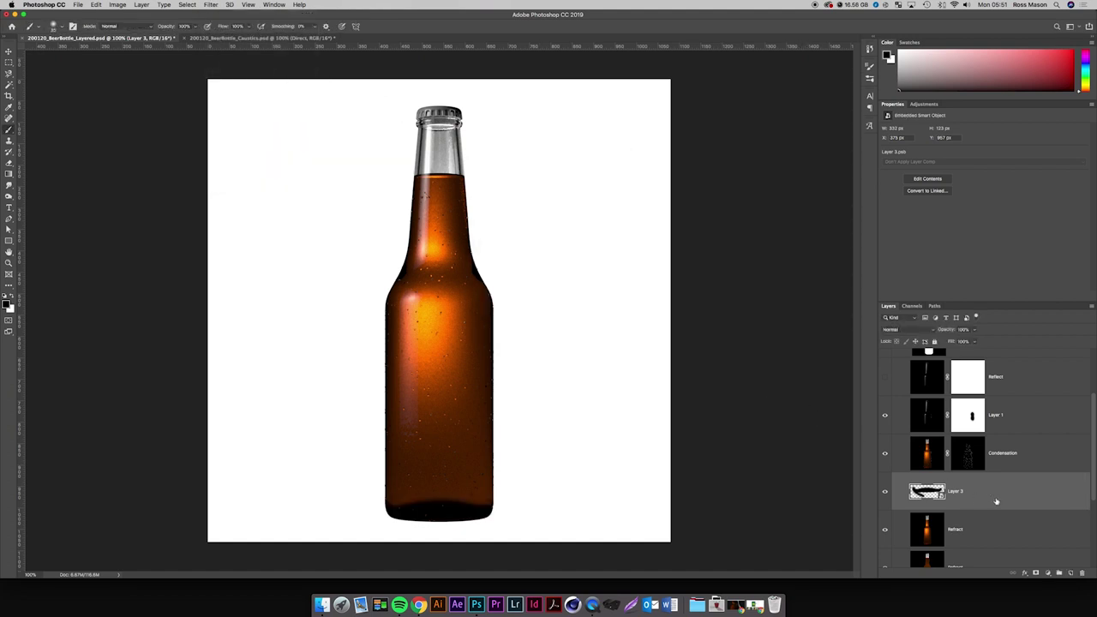
# Copy the full contents of the Reflections channel that shows the whole bottle in grey with condensation streaks.
pyautogui.scroll(1, 996, 502)
pyautogui.click(1023, 417)
pyautogui.scroll(1, 1024, 418)
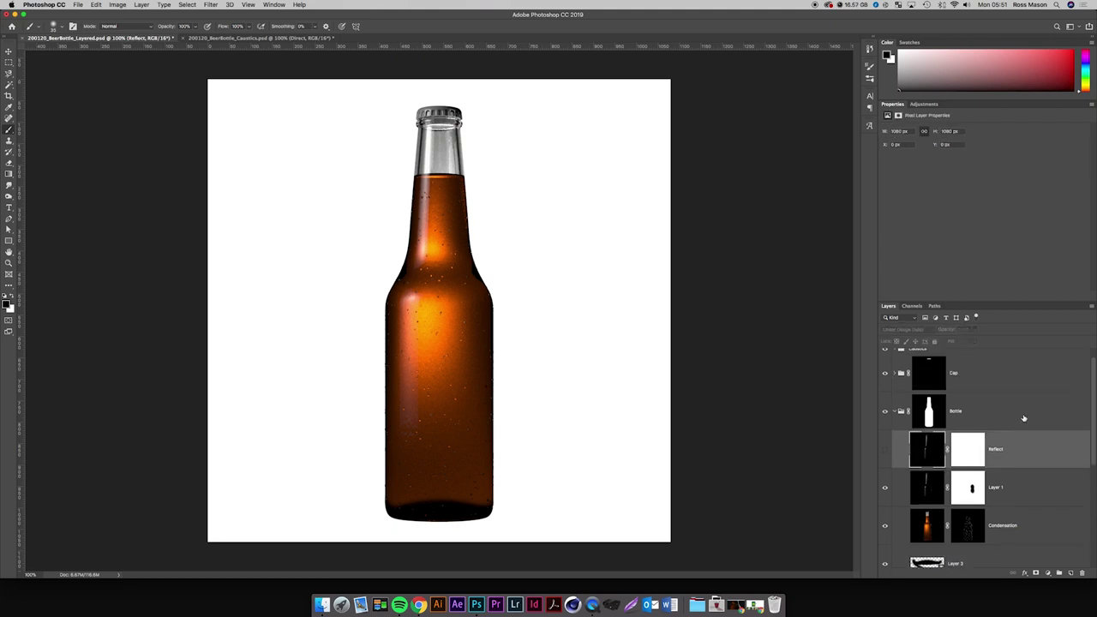
pyautogui.click(911, 306)
pyautogui.scroll(-6, 963, 481)
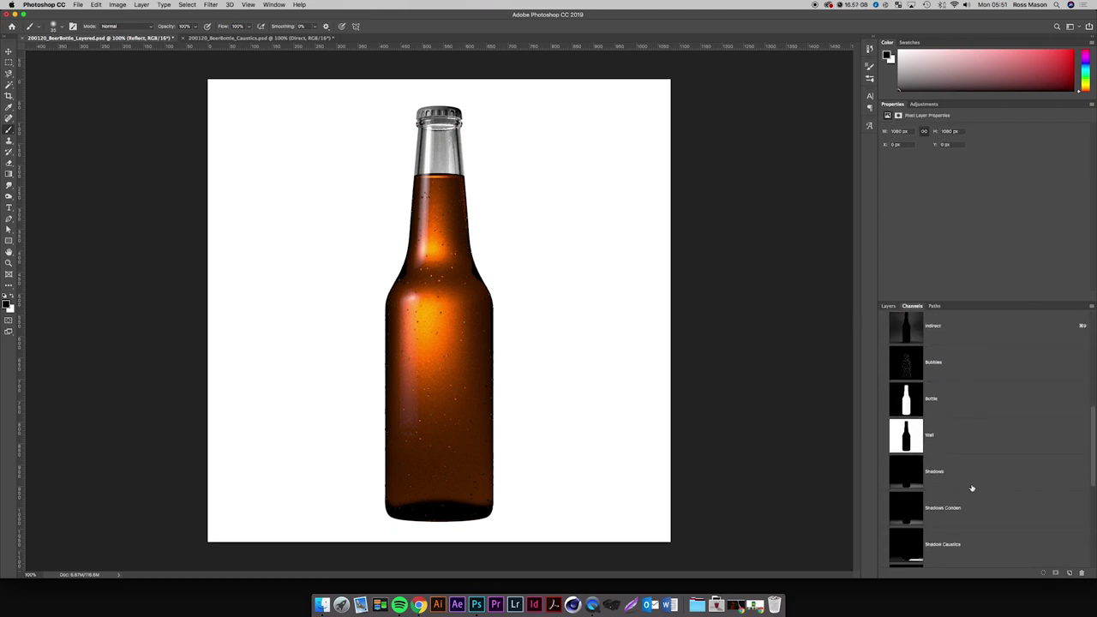
pyautogui.scroll(-5, 959, 482)
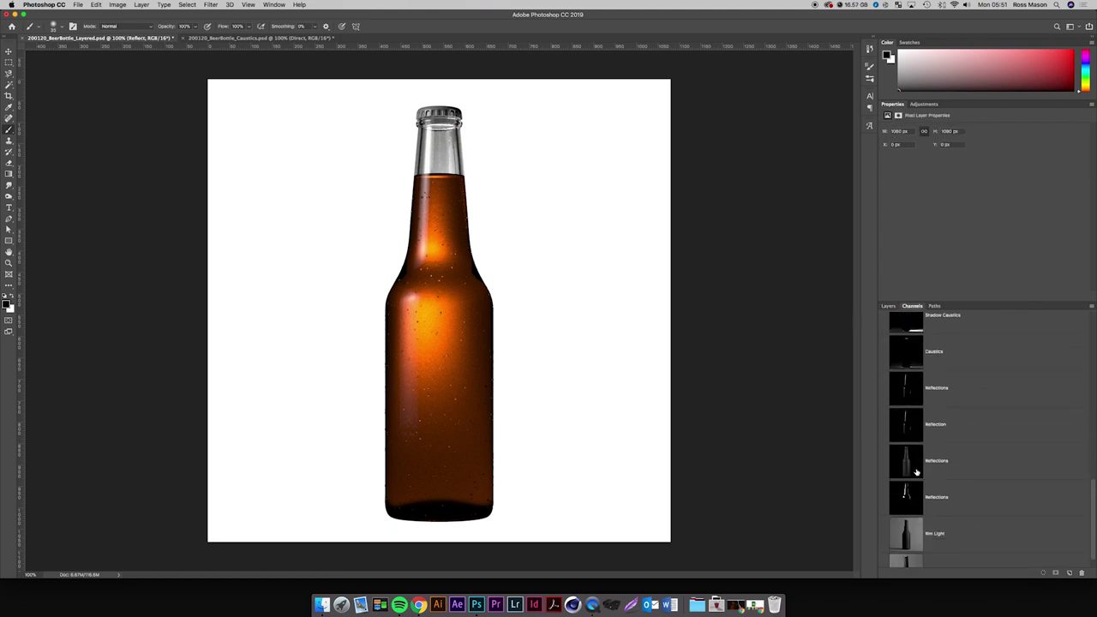
pyautogui.click(916, 471)
pyautogui.click(889, 306)
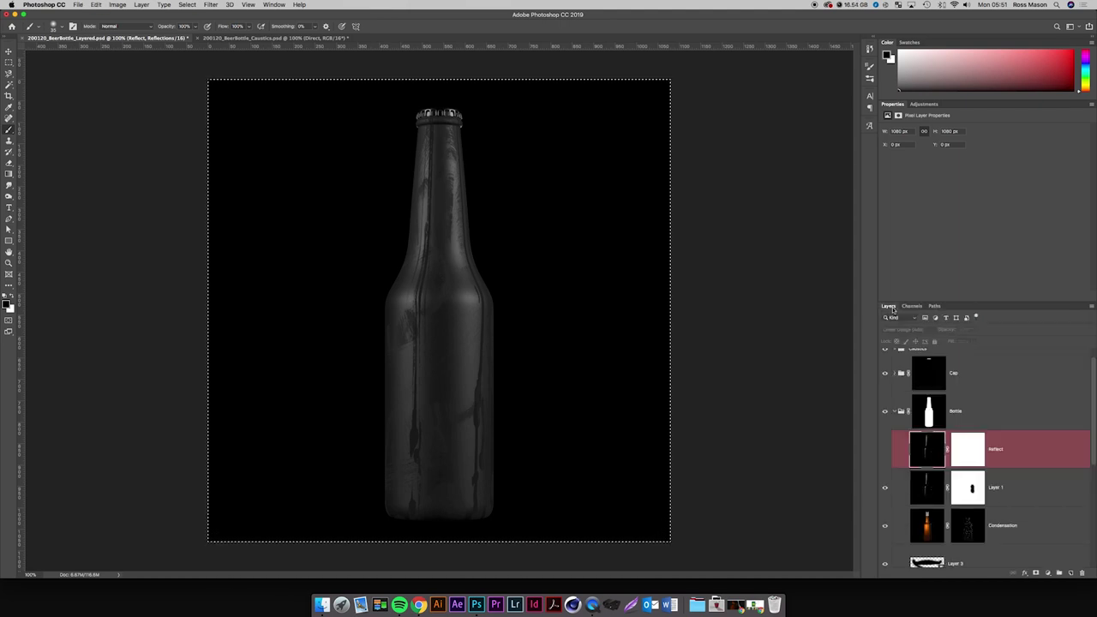
# Paste the copied reflections as a new layer directly above Reflect and set its blend mode to Linear Dodge (Add).
pyautogui.click(1020, 448)
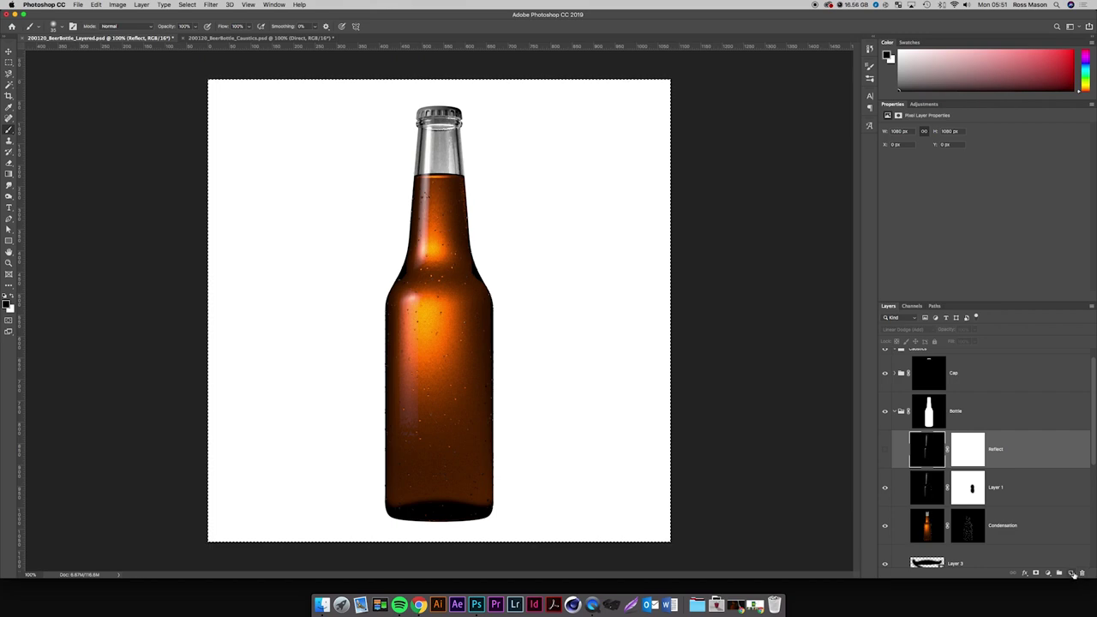
pyautogui.hotkey('ctrl', 'j')
pyautogui.click(896, 330)
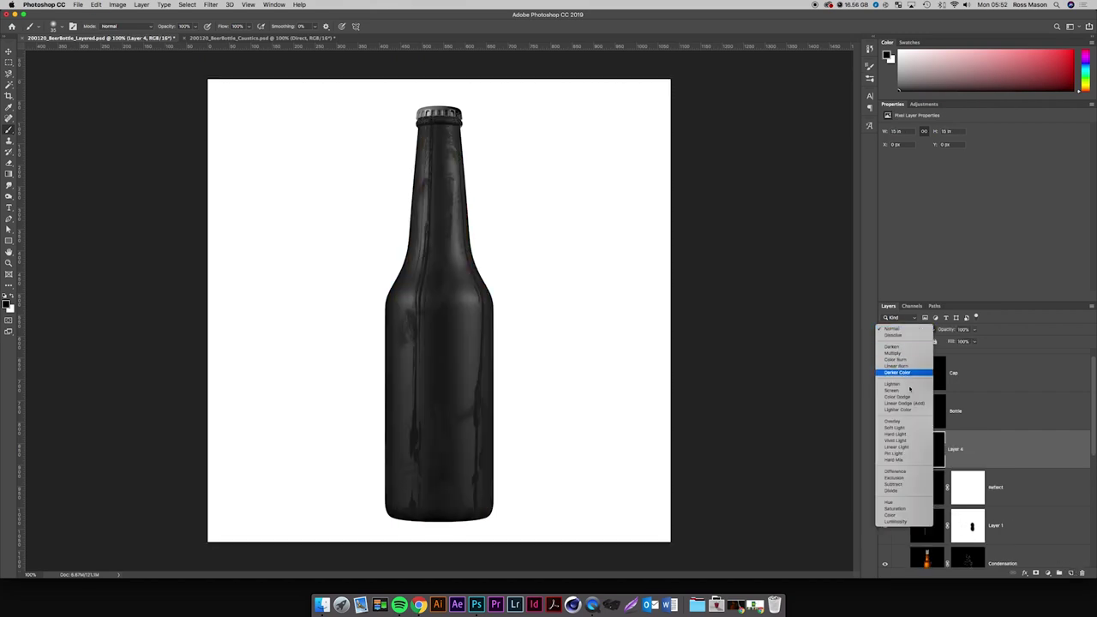
pyautogui.click(911, 404)
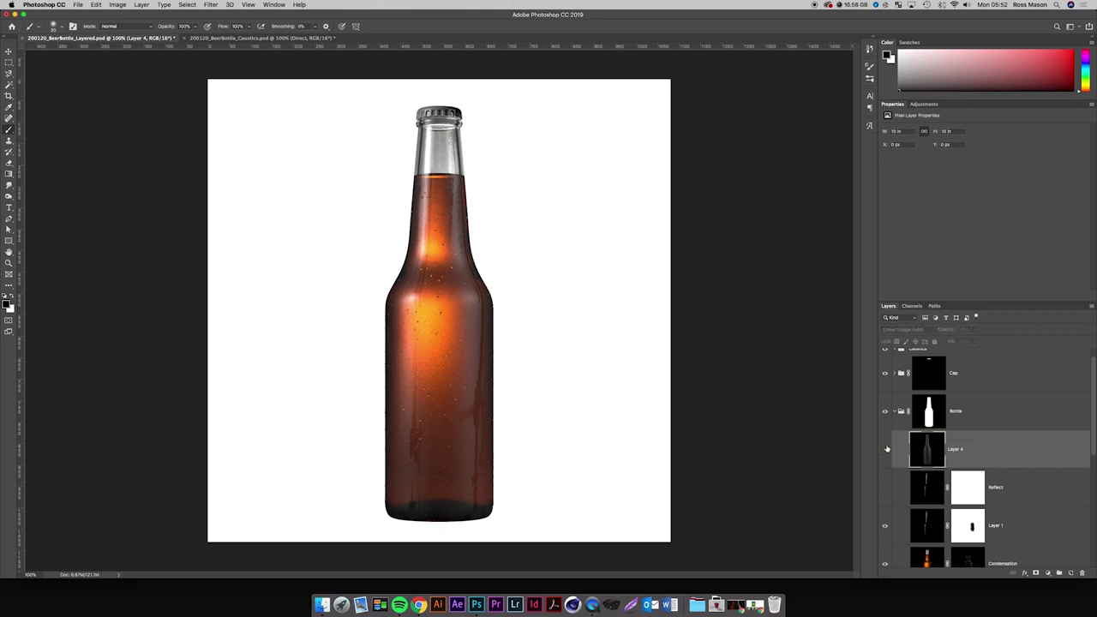
# Compare the bottle with and without Layer 4 and inspect its source Reflections channel on its own.
pyautogui.click(886, 448)
pyautogui.click(885, 448)
pyautogui.click(885, 448)
pyautogui.click(886, 448)
pyautogui.click(885, 449)
pyautogui.click(885, 448)
pyautogui.click(914, 306)
pyautogui.click(967, 446)
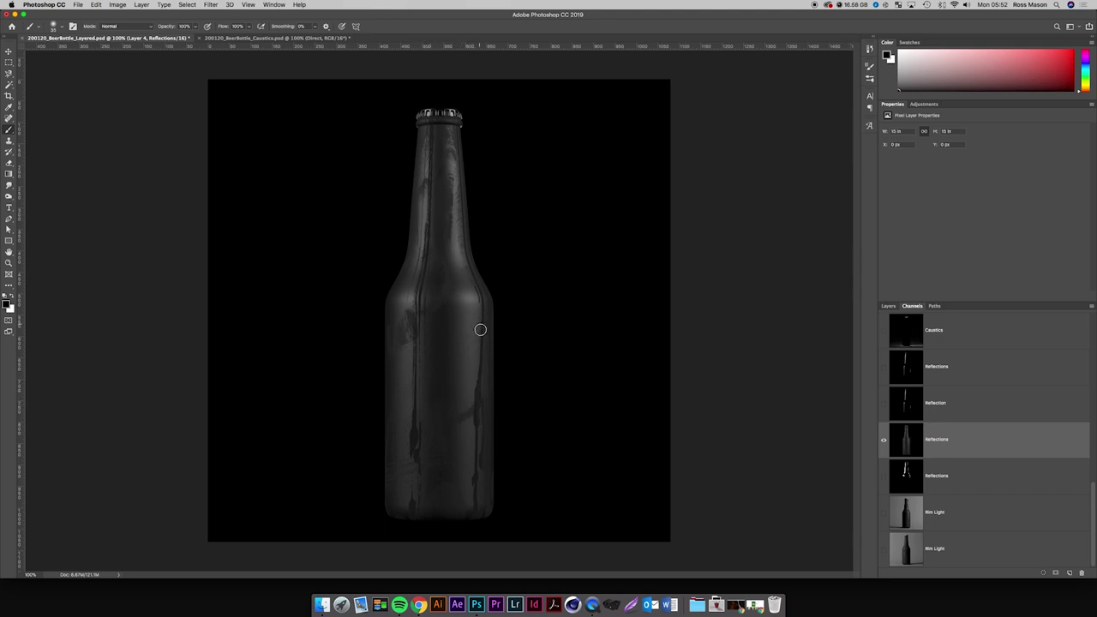
pyautogui.click(889, 306)
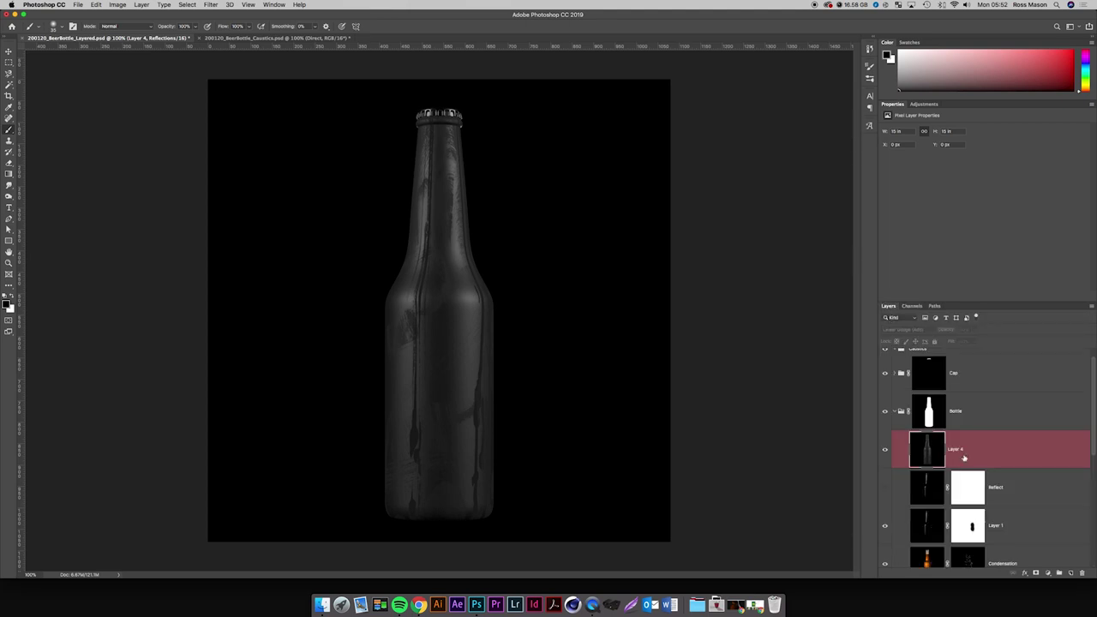
pyautogui.click(967, 449)
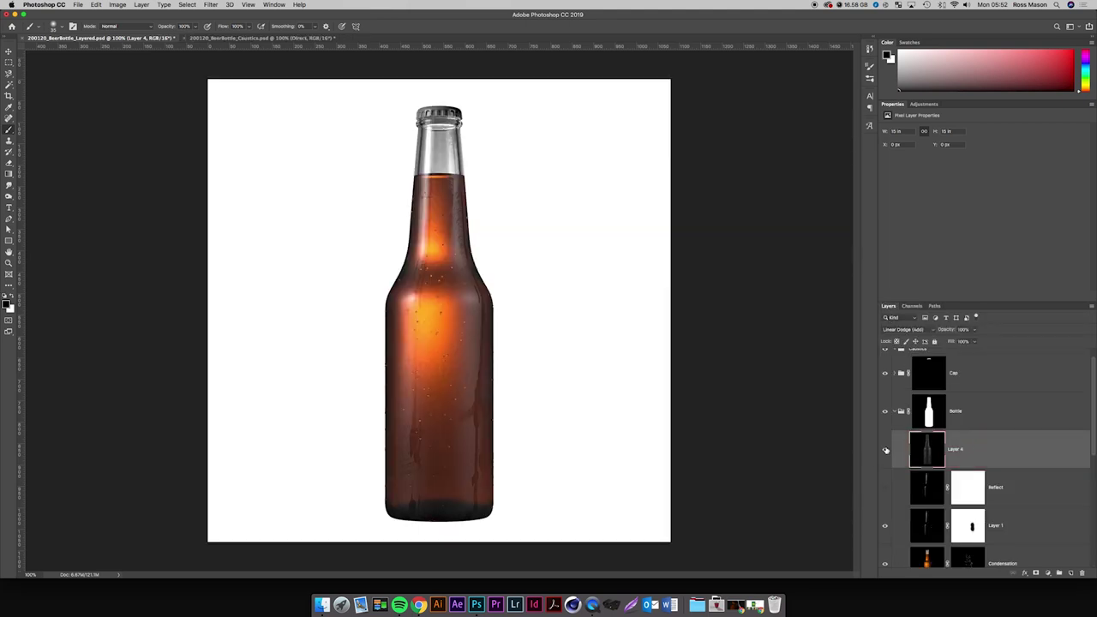
# Examine how Layer 4's reflections affect the glass and dark base by repeatedly hiding and showing the layer.
pyautogui.click(886, 450)
pyautogui.click(887, 450)
pyautogui.click(886, 451)
pyautogui.click(887, 450)
pyautogui.click(886, 450)
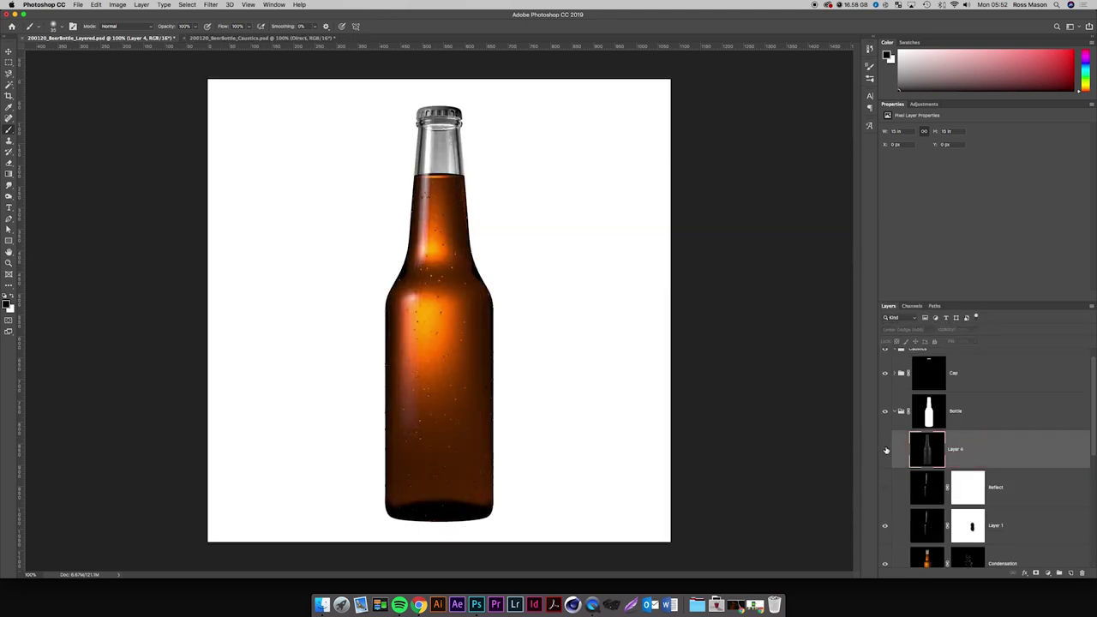
pyautogui.click(886, 450)
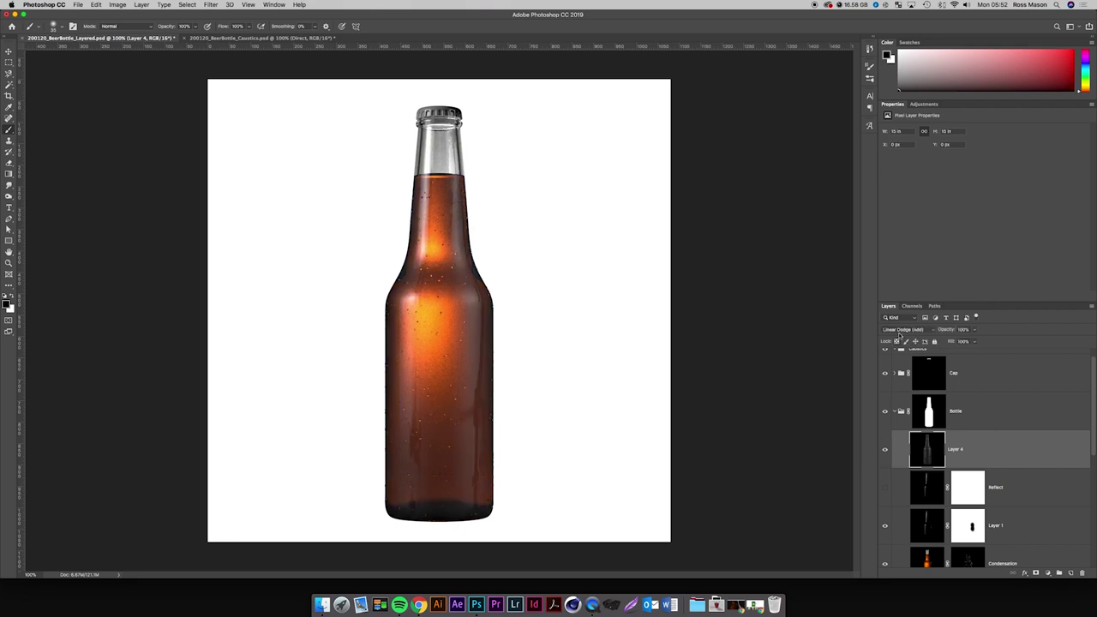
pyautogui.click(900, 334)
pyautogui.click(898, 329)
pyautogui.click(886, 453)
pyautogui.click(887, 453)
pyautogui.click(886, 453)
pyautogui.click(885, 453)
pyautogui.click(884, 451)
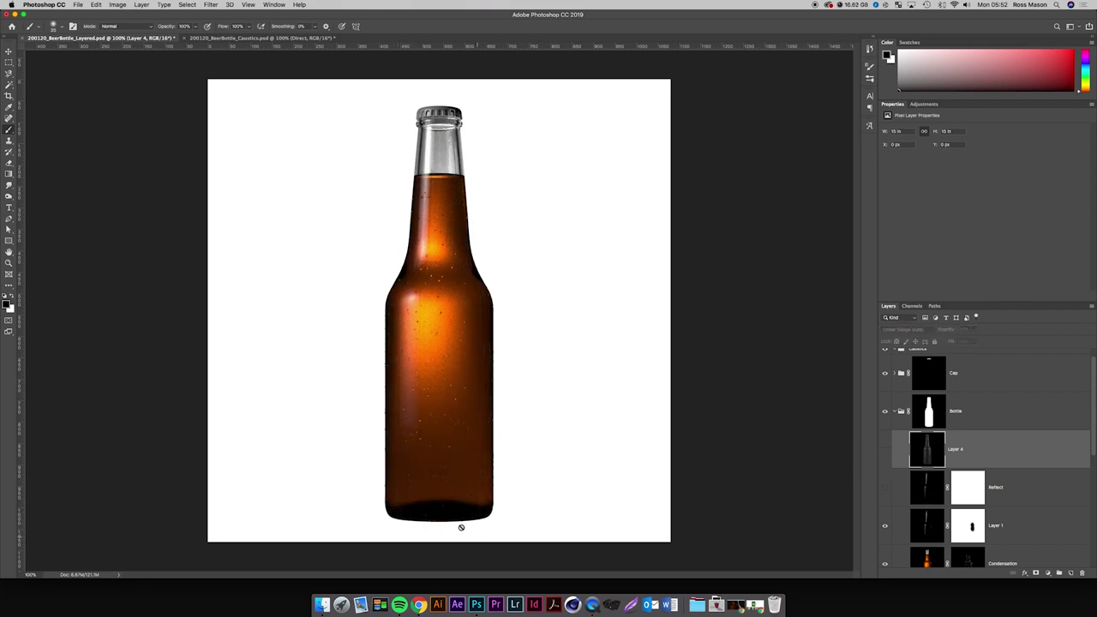
pyautogui.click(885, 454)
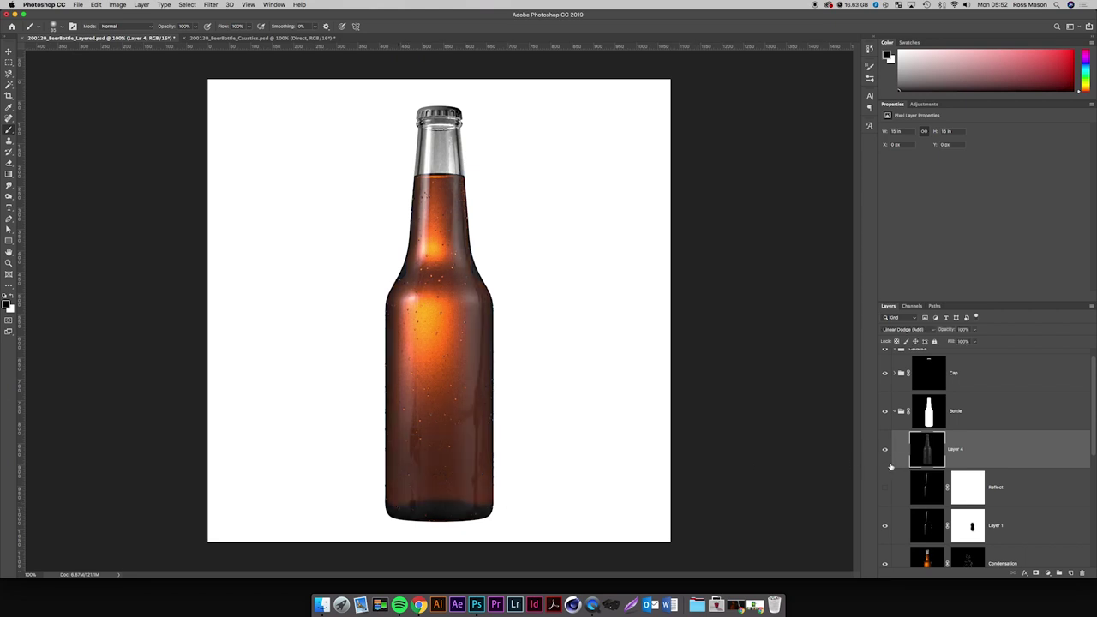
# Duplicate the upper Refract layer and place the copy directly above Layer 3, below Condensation.
pyautogui.scroll(-5, 892, 503)
pyautogui.scroll(-3, 891, 503)
pyautogui.scroll(2, 891, 503)
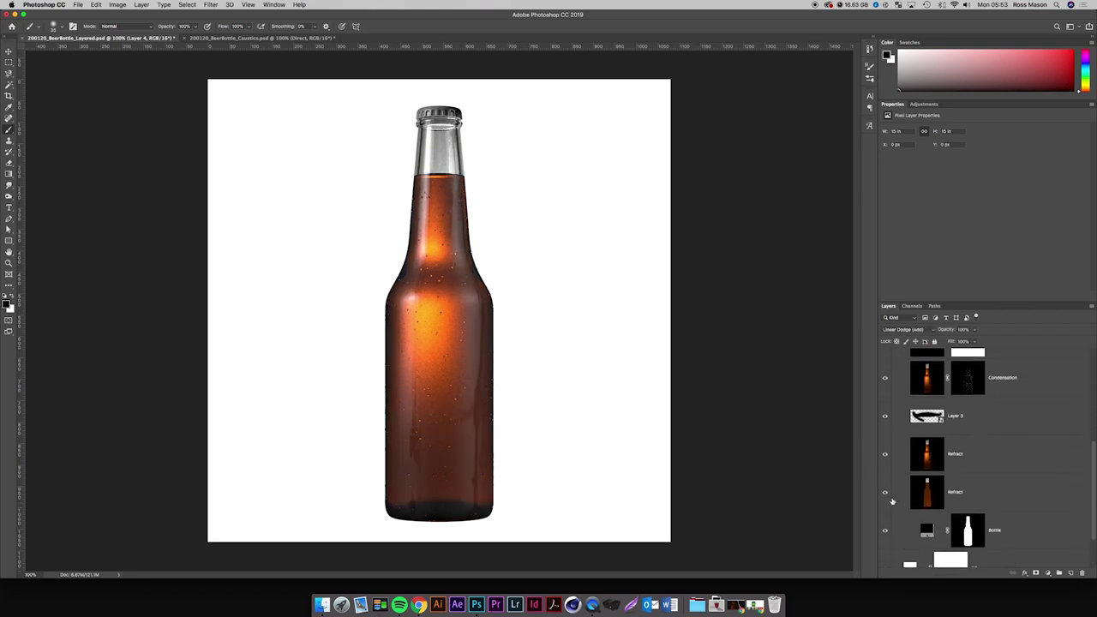
pyautogui.click(958, 447)
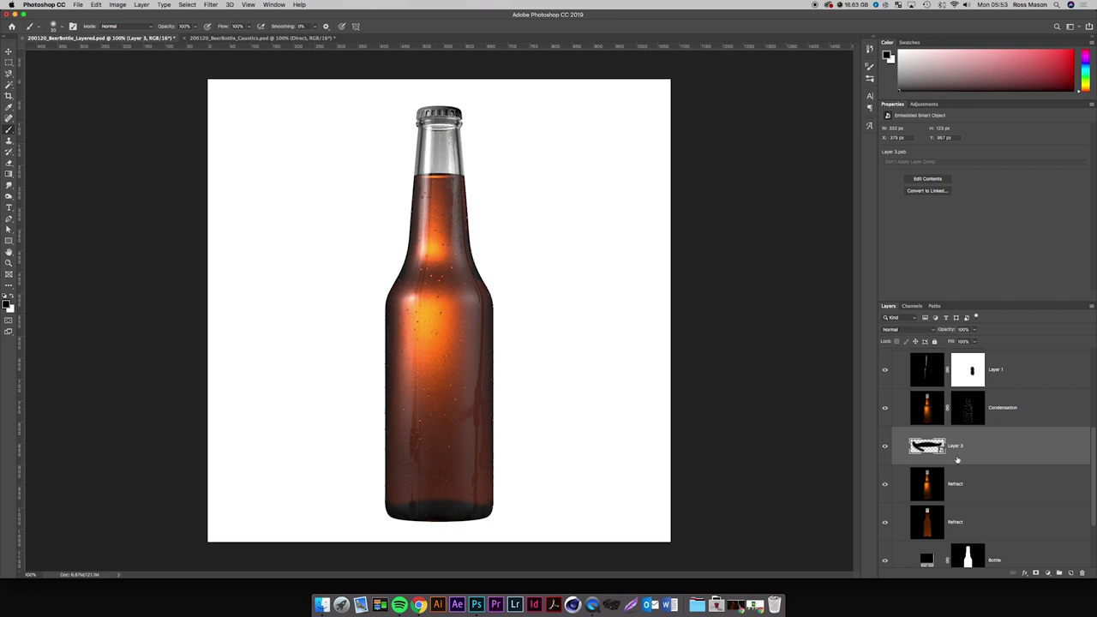
pyautogui.click(960, 482)
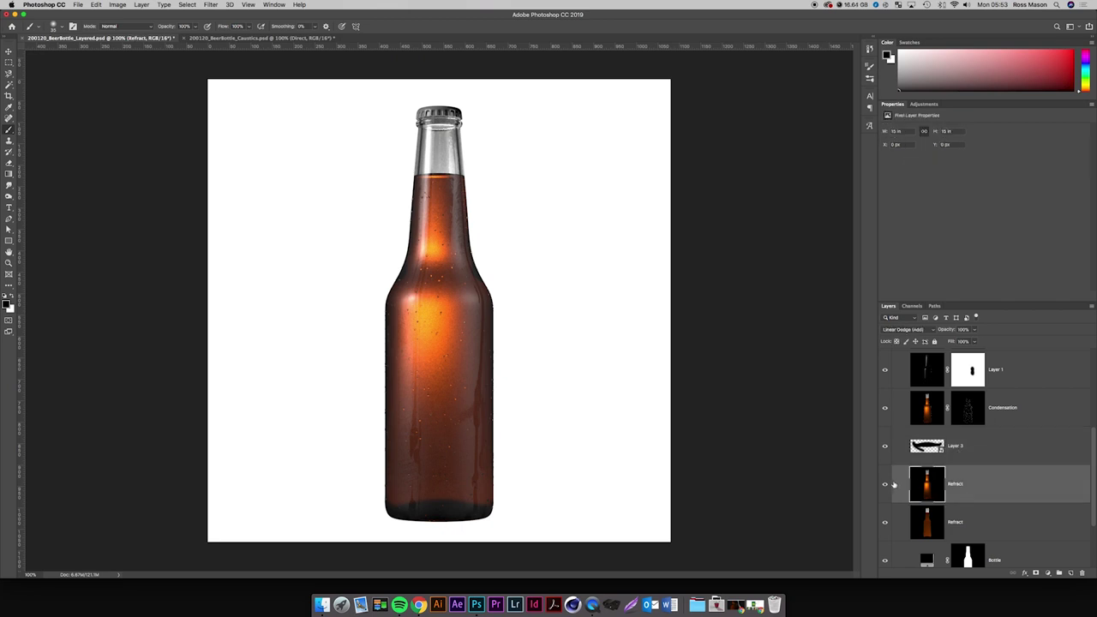
pyautogui.click(887, 484)
pyautogui.click(887, 484)
pyautogui.press('super+j')
pyautogui.moveTo(926, 484); pyautogui.dragTo(938, 446)
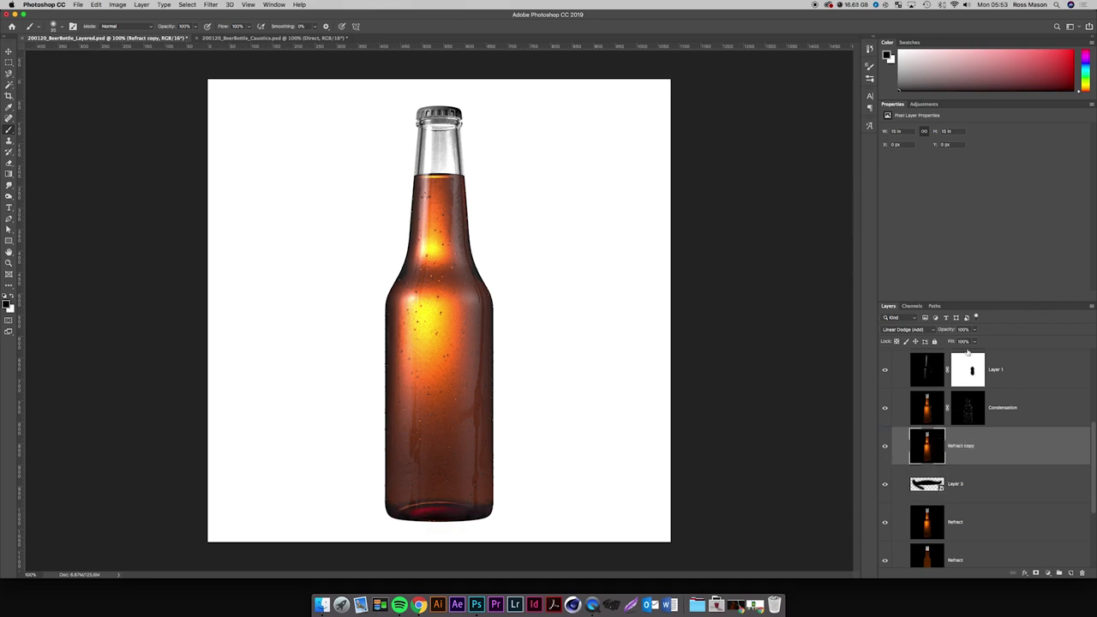
# Lower the Refract copy layer's opacity to 4% and compare the bottle with and without it.
pyautogui.click(943, 333)
pyautogui.write('5')
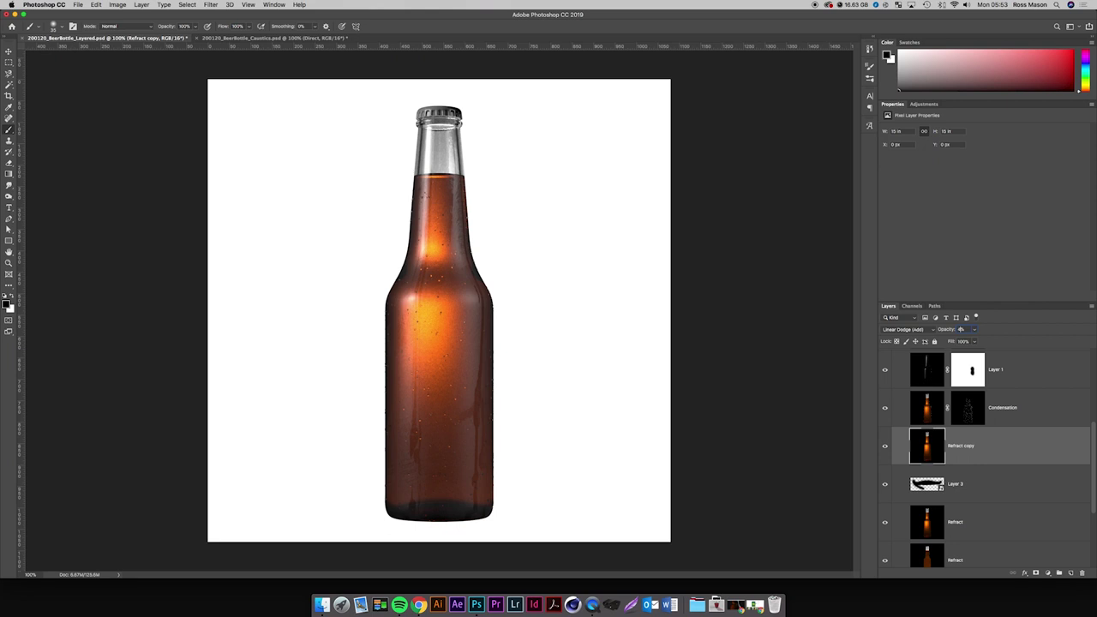
pyautogui.click(886, 445)
pyautogui.click(885, 445)
pyautogui.click(887, 445)
pyautogui.click(886, 446)
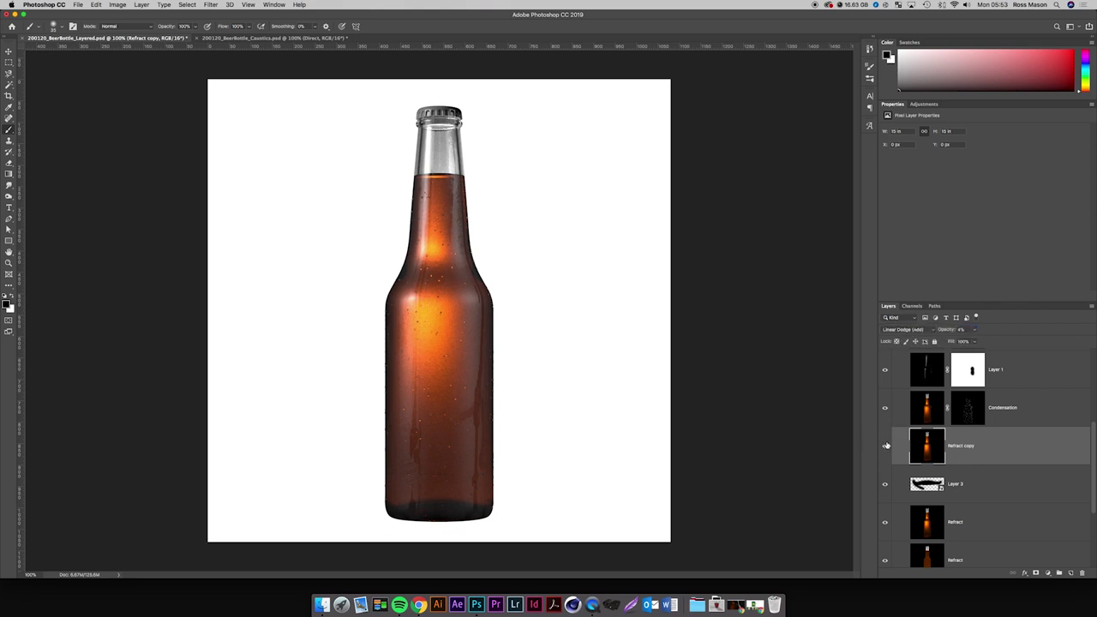
# Add a new empty layer above Refract copy and sample the reddish brown from the lower part of the bottle.
pyautogui.click(968, 488)
pyautogui.click(997, 460)
pyautogui.click(1071, 572)
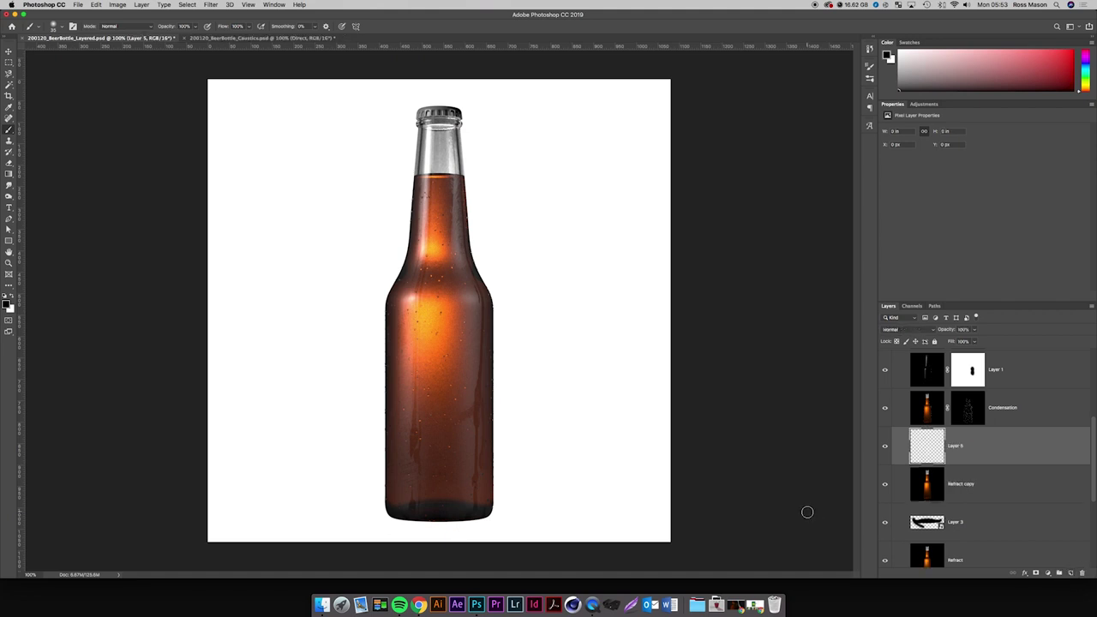
pyautogui.press('i')
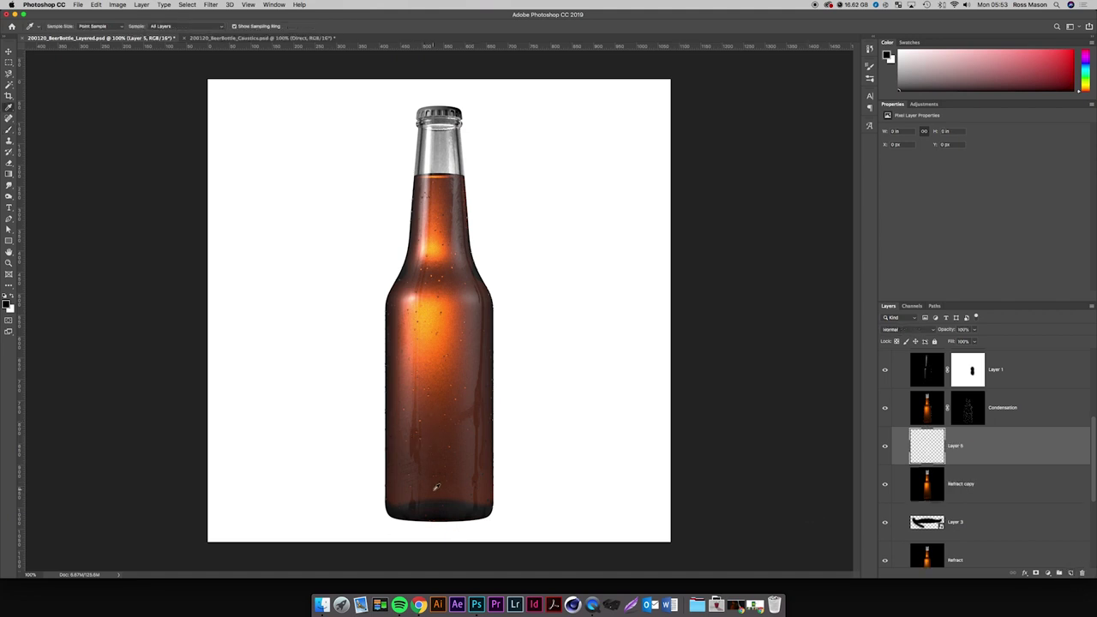
pyautogui.click(441, 487)
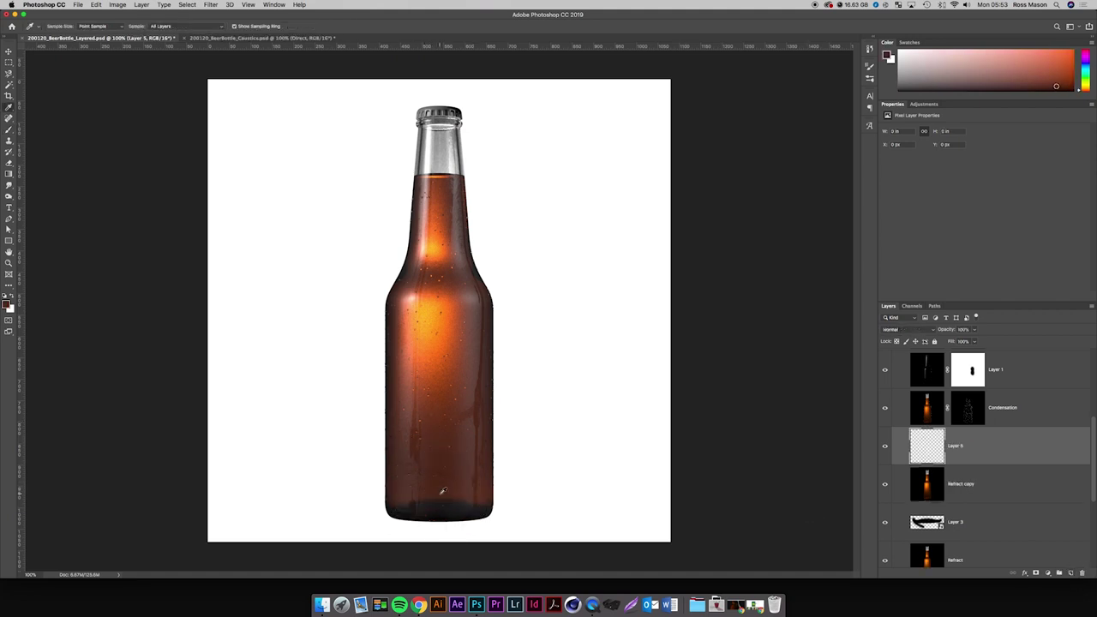
# Paint the sampled brown across the full width of the bottle's dark base with a larger brush.
pyautogui.press('b')
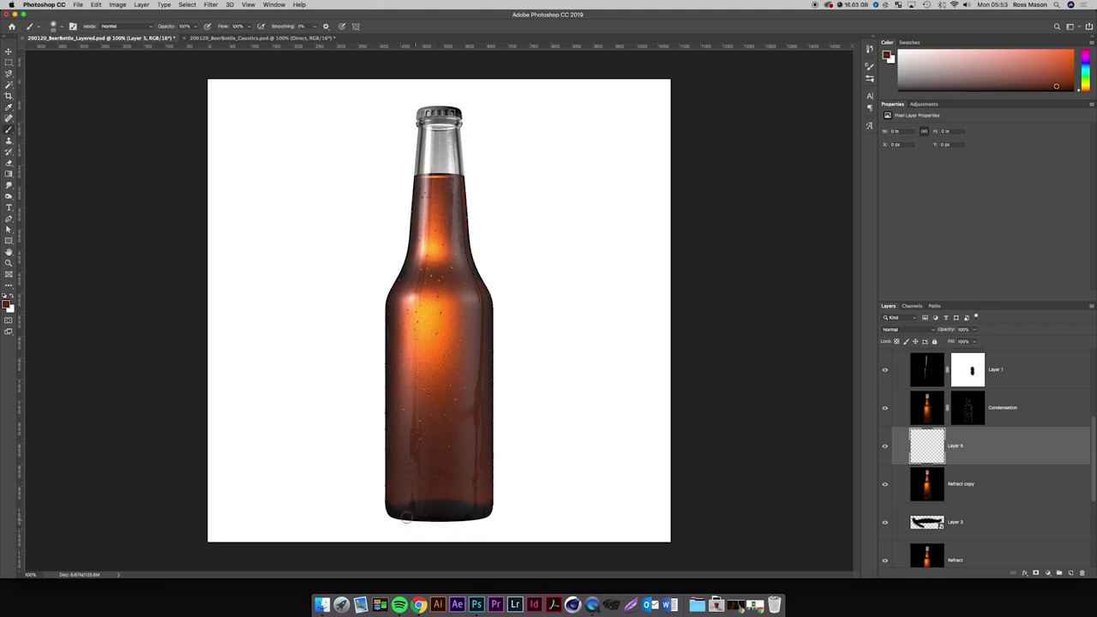
pyautogui.press(']')
pyautogui.press(']')
pyautogui.press(']')
pyautogui.press(']')
pyautogui.press(']')
pyautogui.moveTo(386, 522); pyautogui.dragTo(512, 512)
pyautogui.press('super+z')
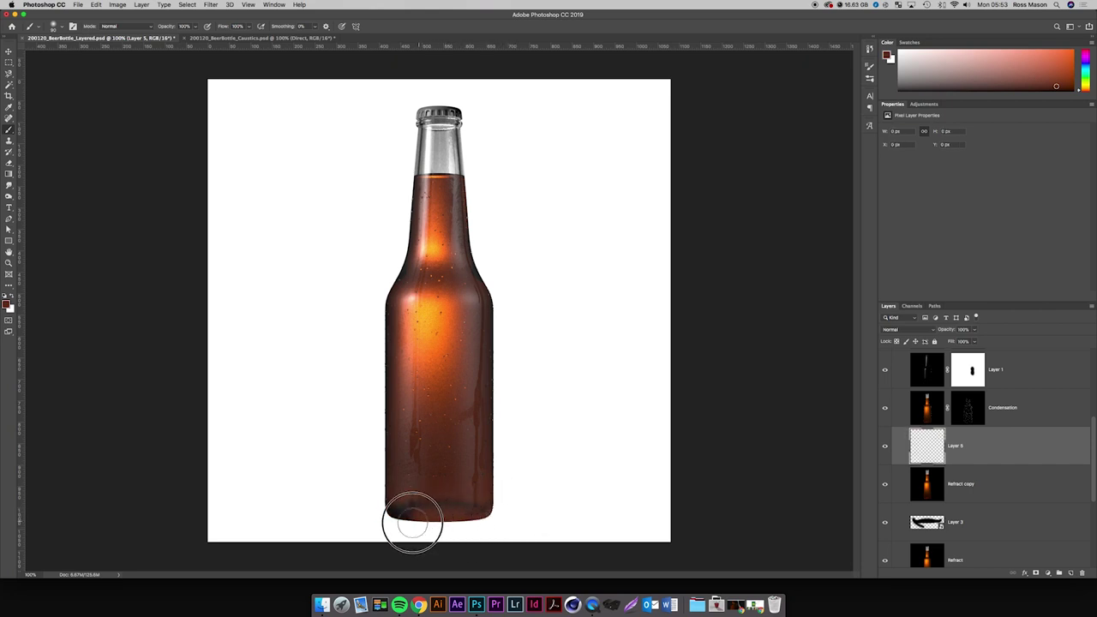
pyautogui.press('super+shift+z')
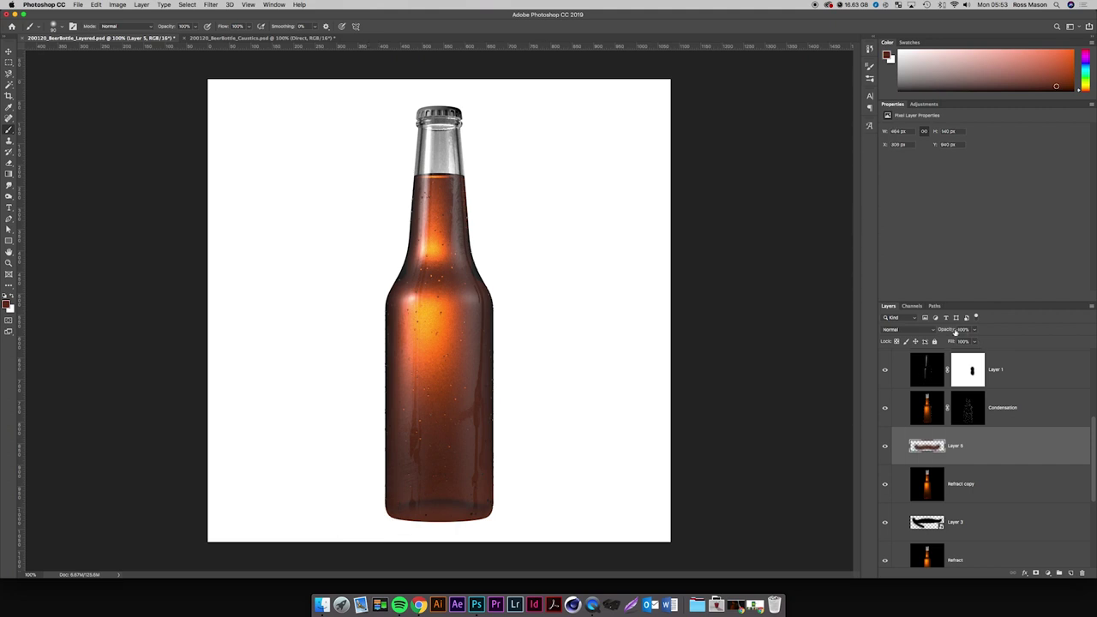
# Try the Pin Light blend mode on Layer 5 and return it to Normal.
pyautogui.click(933, 331)
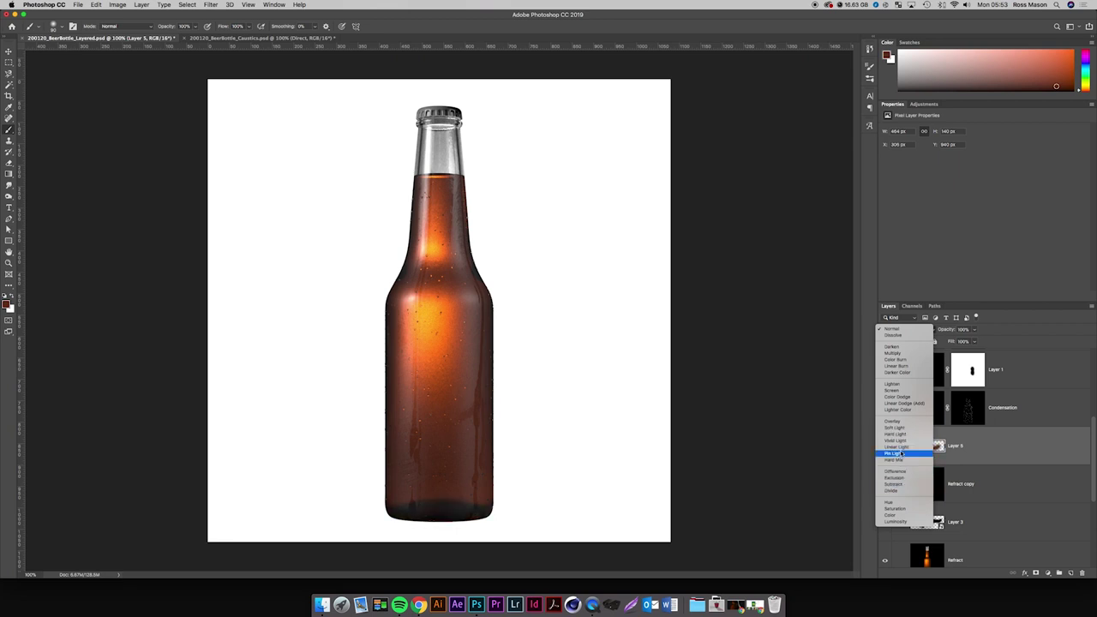
pyautogui.click(902, 455)
pyautogui.click(924, 331)
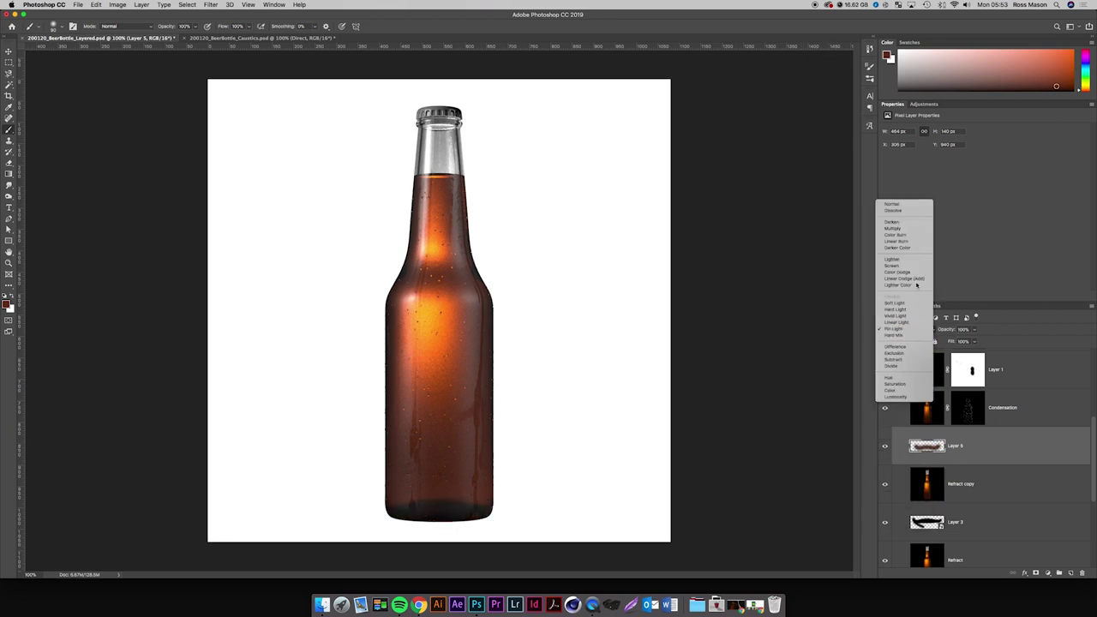
pyautogui.click(909, 208)
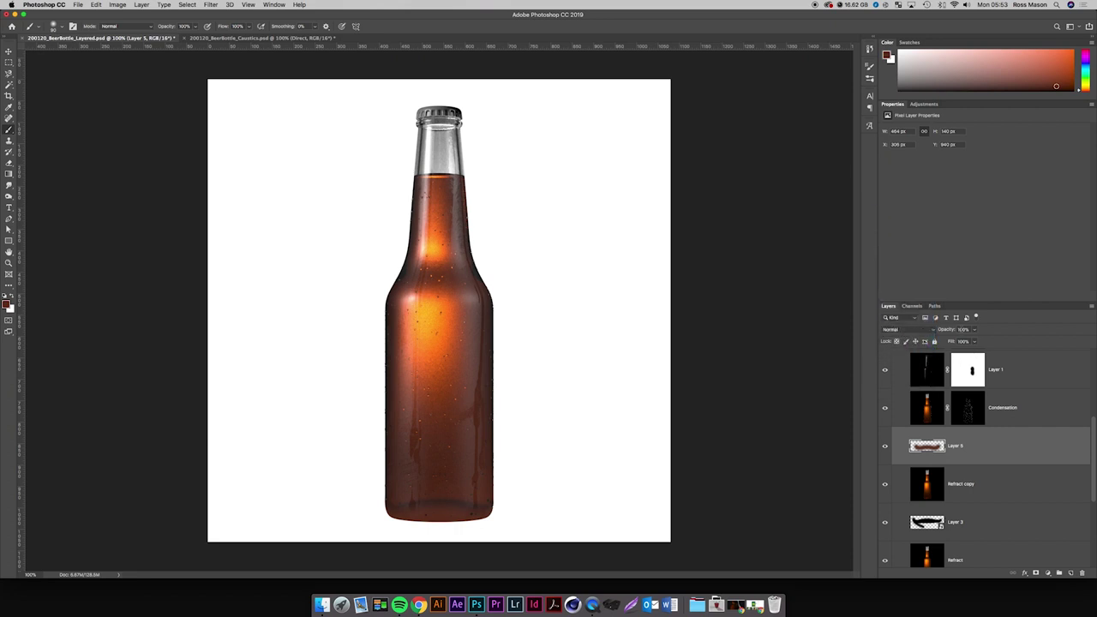
# Try different opacities for Layer 5's brown base tint and settle on 2%.
pyautogui.click(961, 330)
pyautogui.write('20')
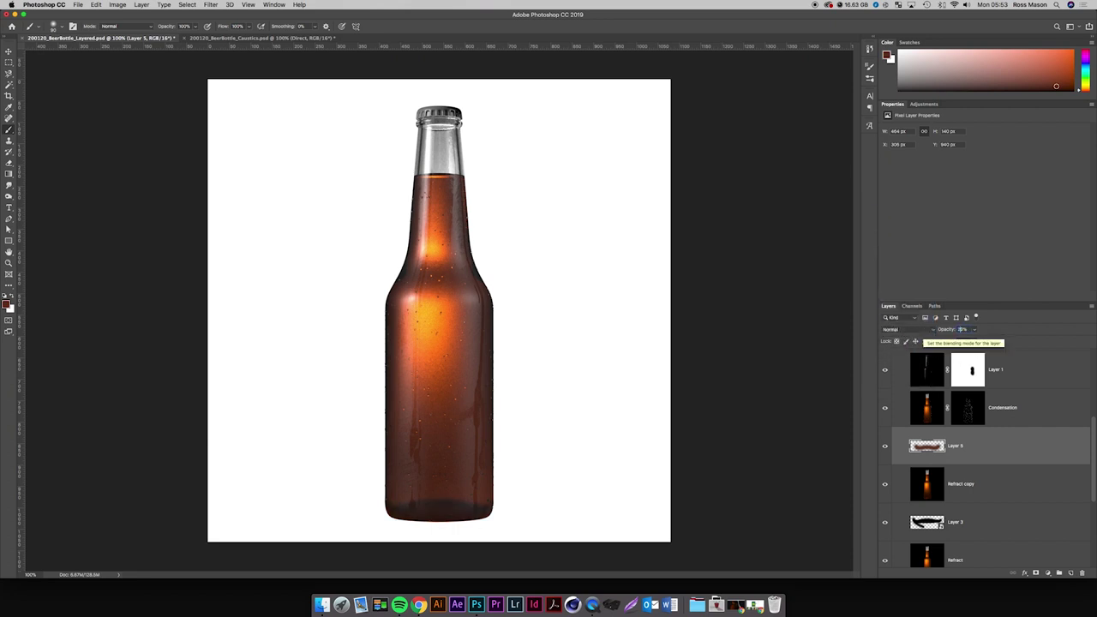
pyautogui.write('10')
pyautogui.press('BackSpace')
pyautogui.press('BackSpace')
pyautogui.write('2')
pyautogui.press('super+plus')
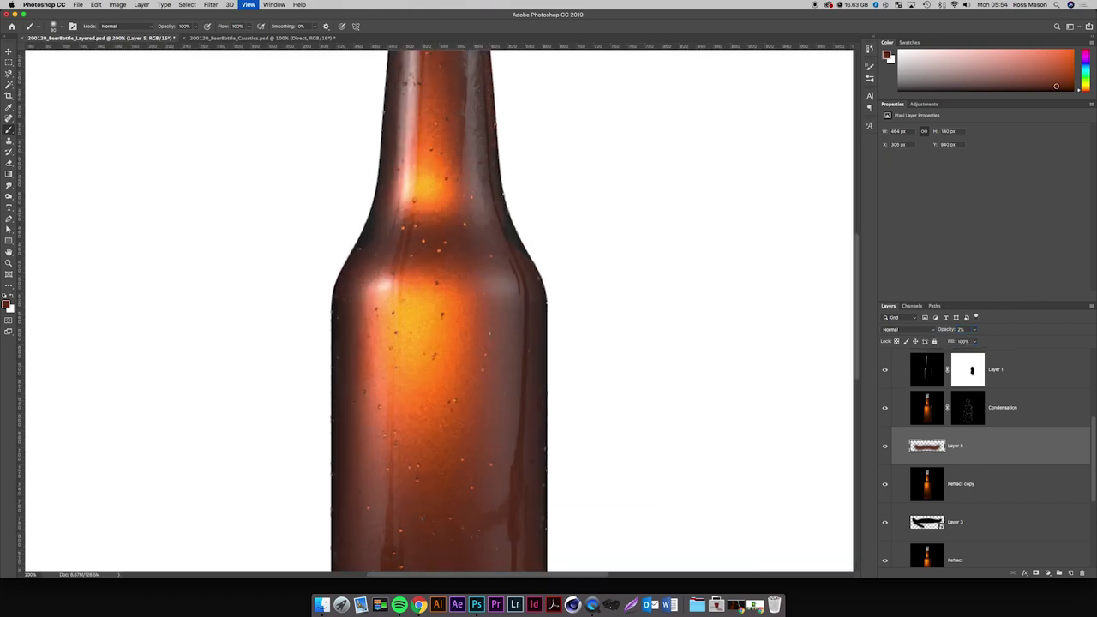
# Hide the Refract copy layer and set the opacity of Layer 5's brown base tint to 6%.
pyautogui.moveTo(505, 379); pyautogui.dragTo(541, 94)
pyautogui.moveTo(544, 400); pyautogui.dragTo(544, 337)
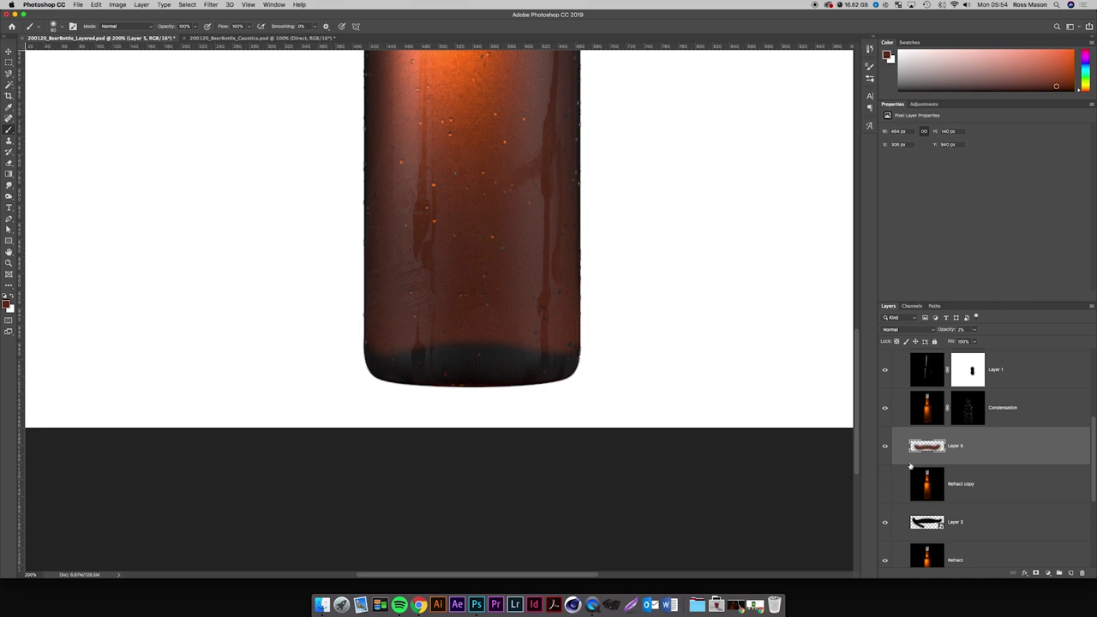
pyautogui.click(926, 452)
pyautogui.moveTo(942, 332)
pyautogui.mouseDown()
pyautogui.moveTo(953, 333)
pyautogui.moveTo(945, 336)
pyautogui.mouseUp()
pyautogui.press('super+0')
pyautogui.press('super+1')
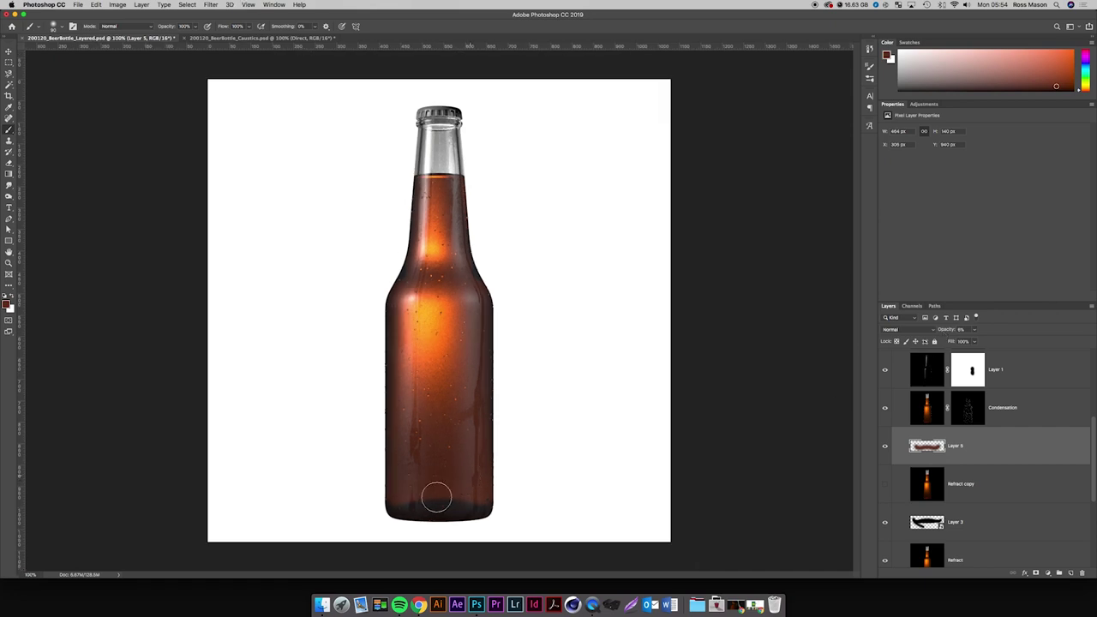
# Switch to Chrome and examine the base and lighting of the Heineken bottle reference photo.
pyautogui.click(419, 603)
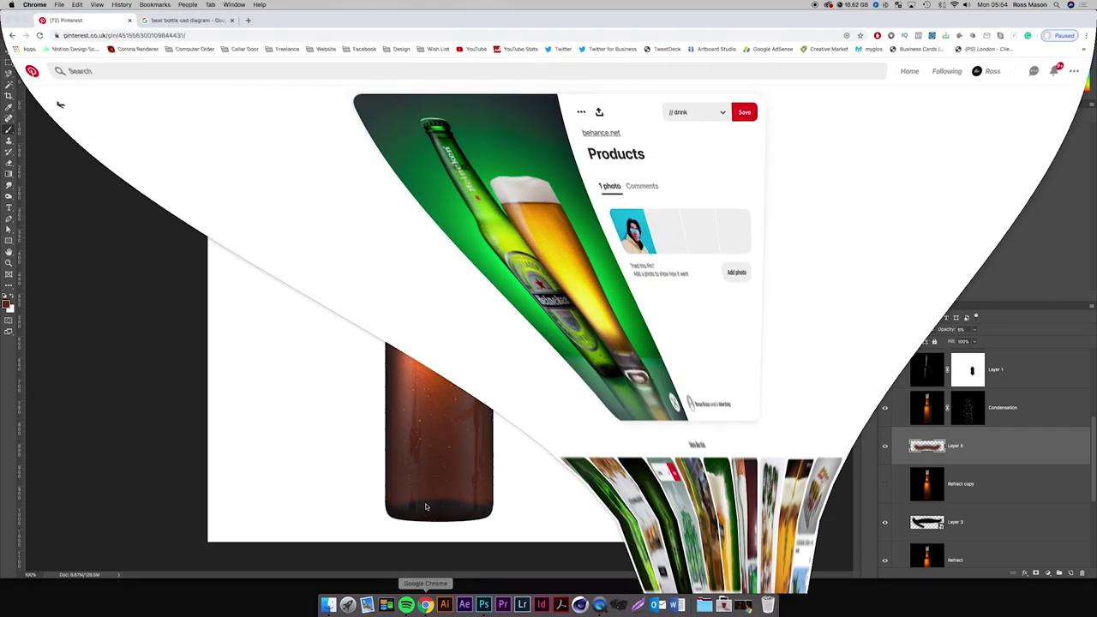
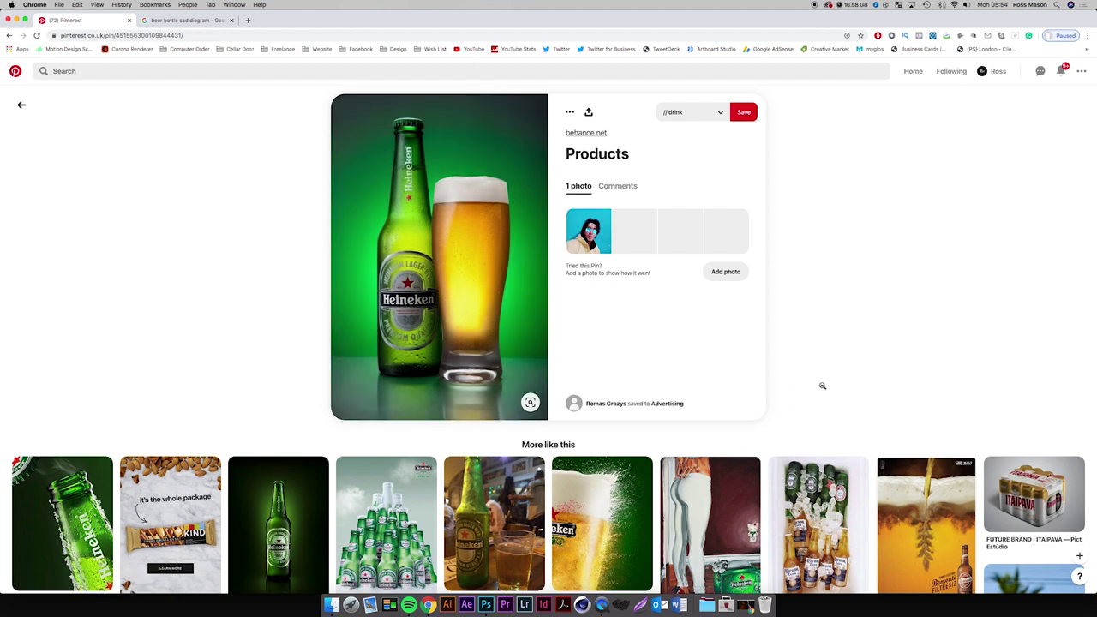
pyautogui.press('super+m')
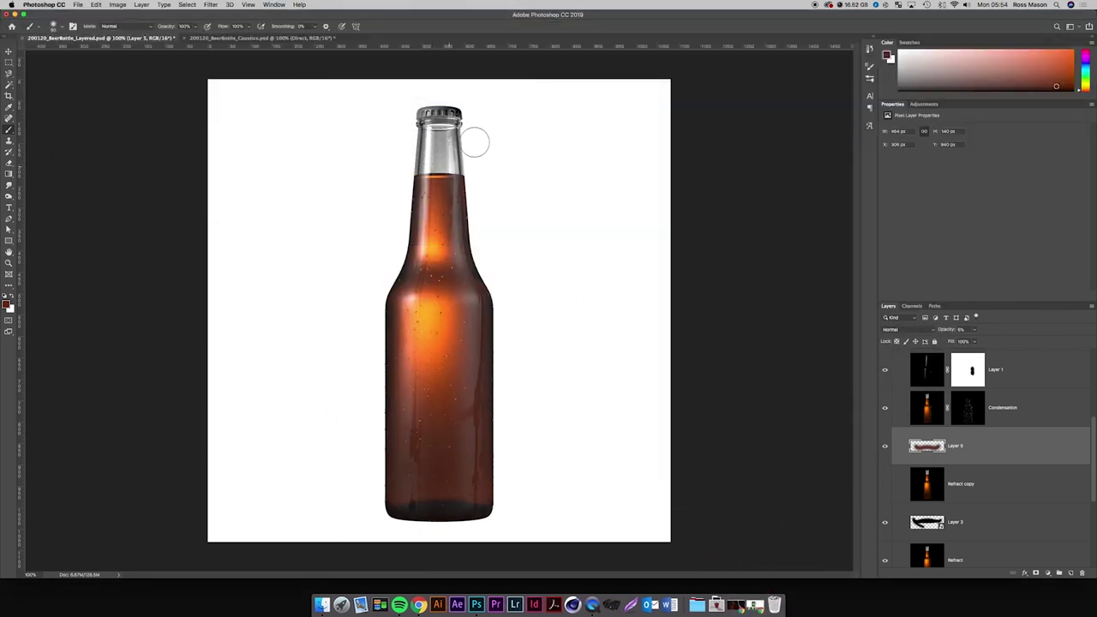
# Show the Reflect layer and hide Layer 1 in the Bottle group while checking the glass neck.
pyautogui.press('super+equal')
pyautogui.press('super+equal')
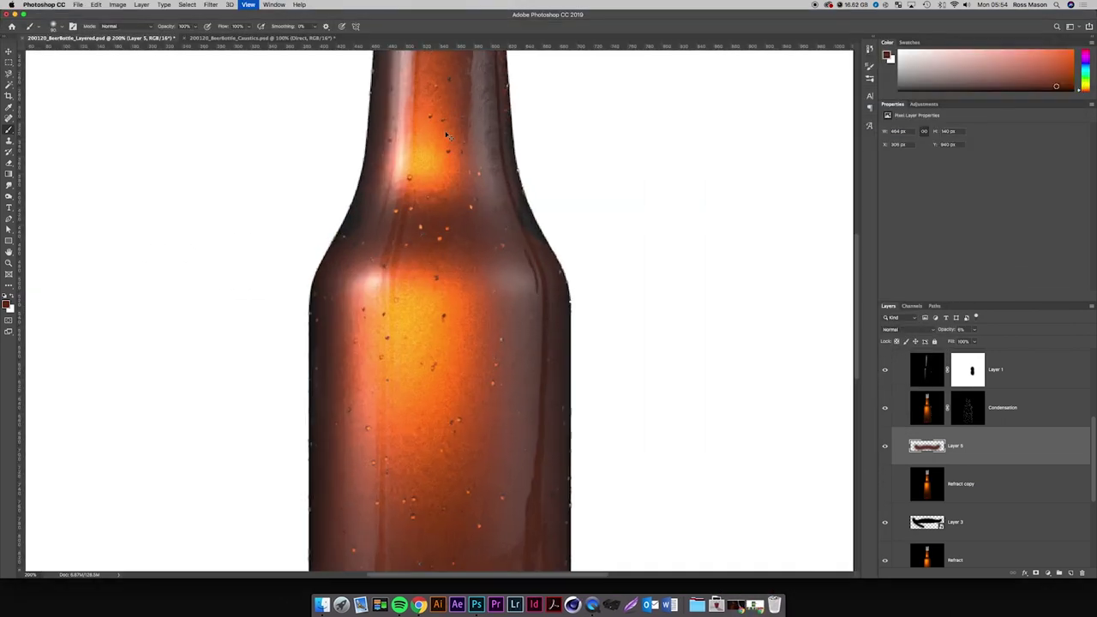
pyautogui.scroll(10, 446, 132)
pyautogui.scroll(-4, 445, 132)
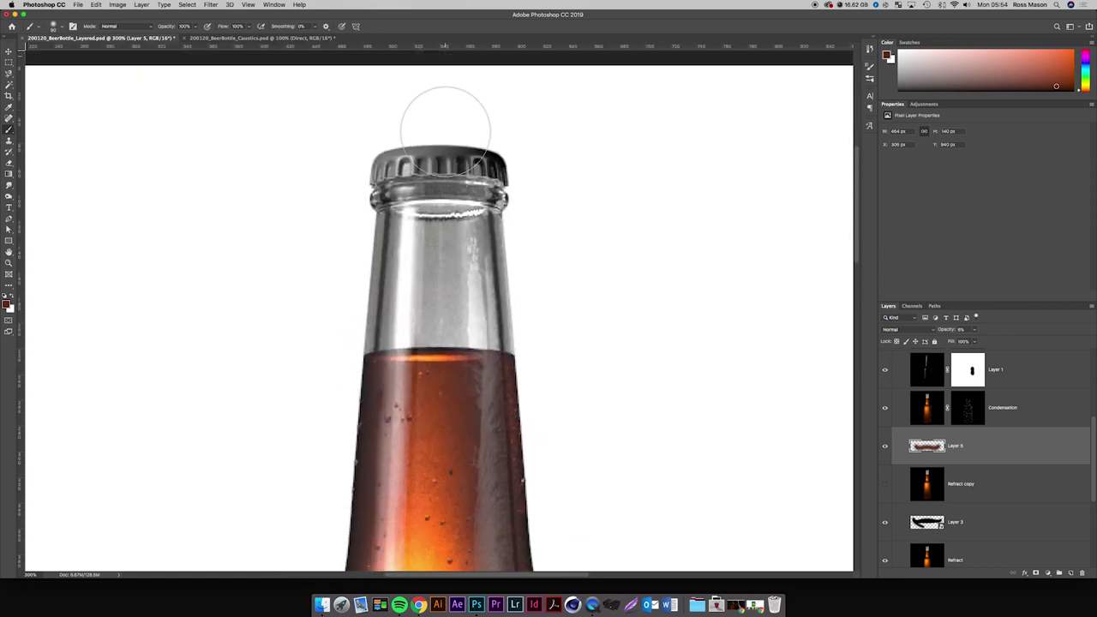
pyautogui.press('super+equal')
pyautogui.scroll(5, 1050, 511)
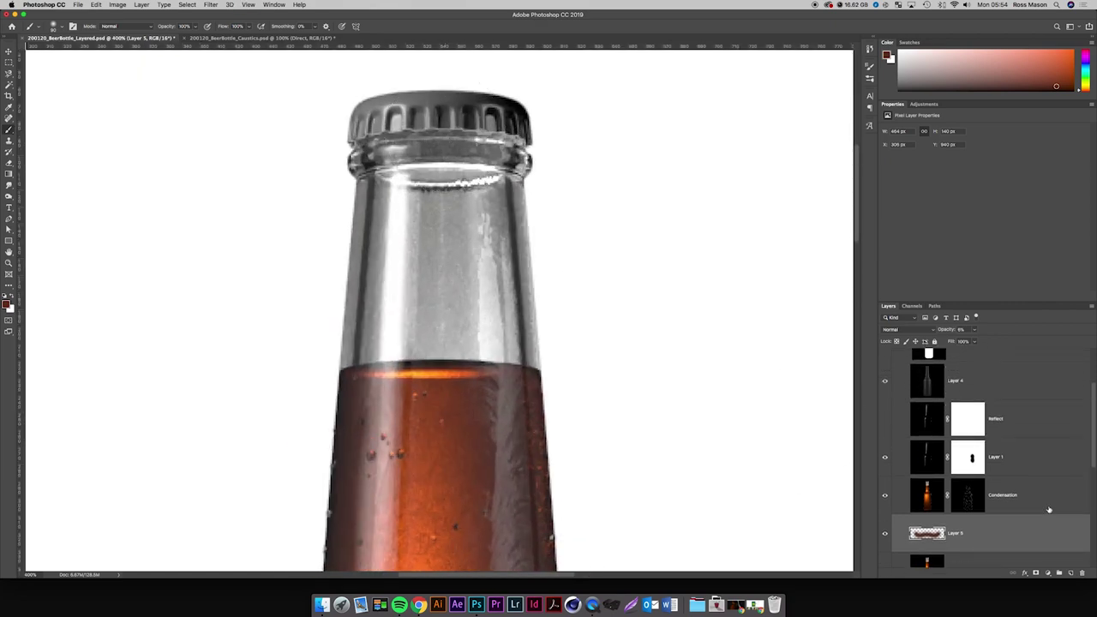
pyautogui.scroll(-1, 908, 500)
pyautogui.click(887, 499)
pyautogui.scroll(-1, 887, 500)
pyautogui.click(884, 448)
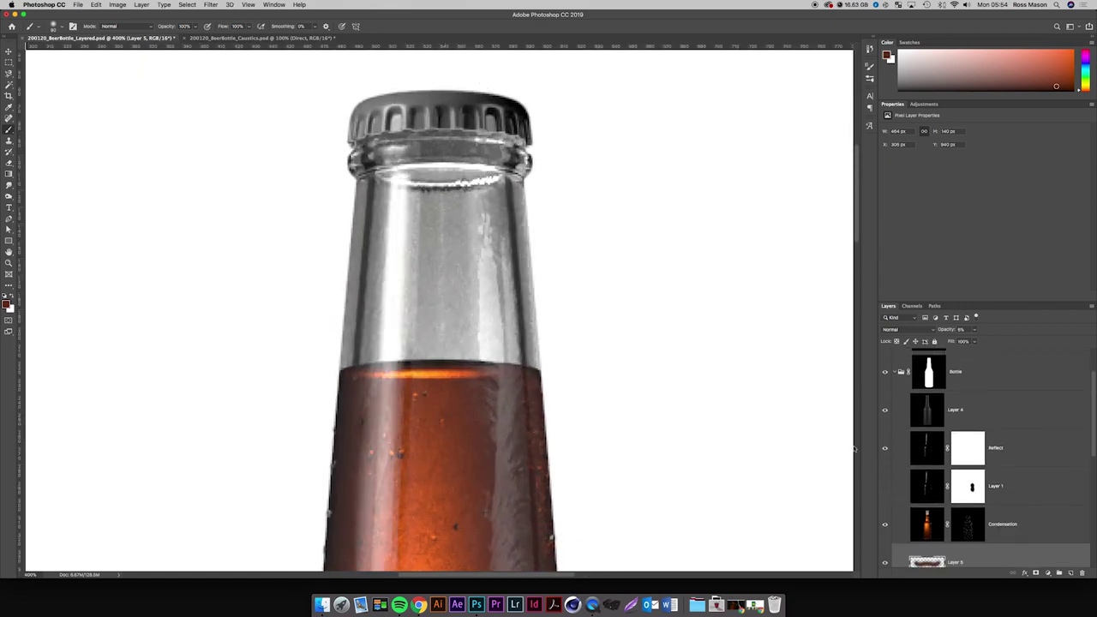
pyautogui.scroll(-1, 1070, 506)
pyautogui.scroll(-2, 1070, 507)
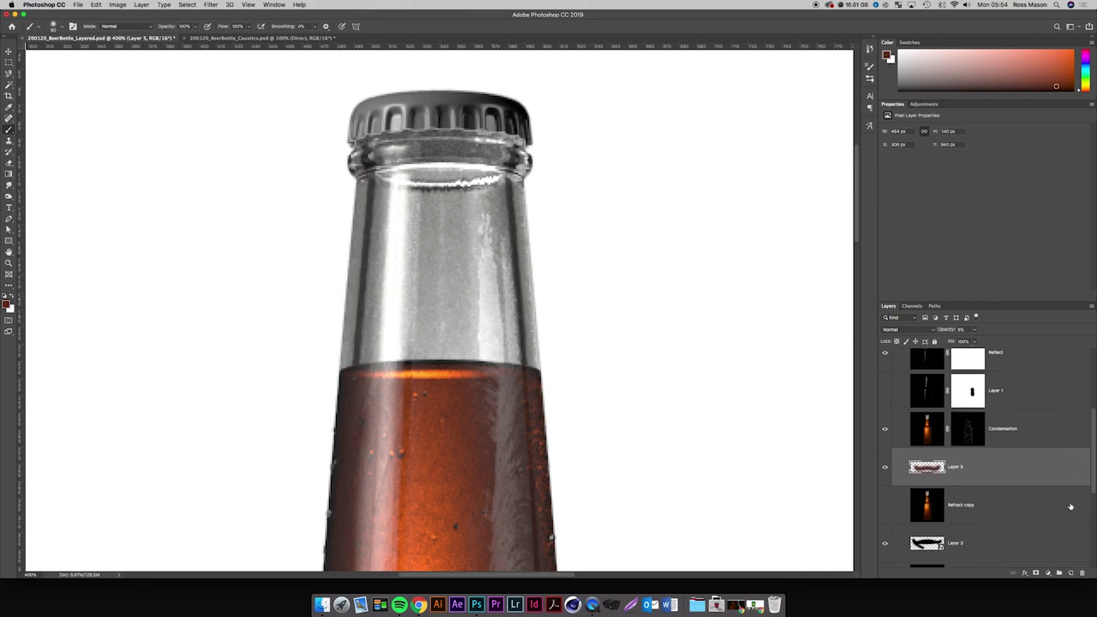
pyautogui.press('super+1')
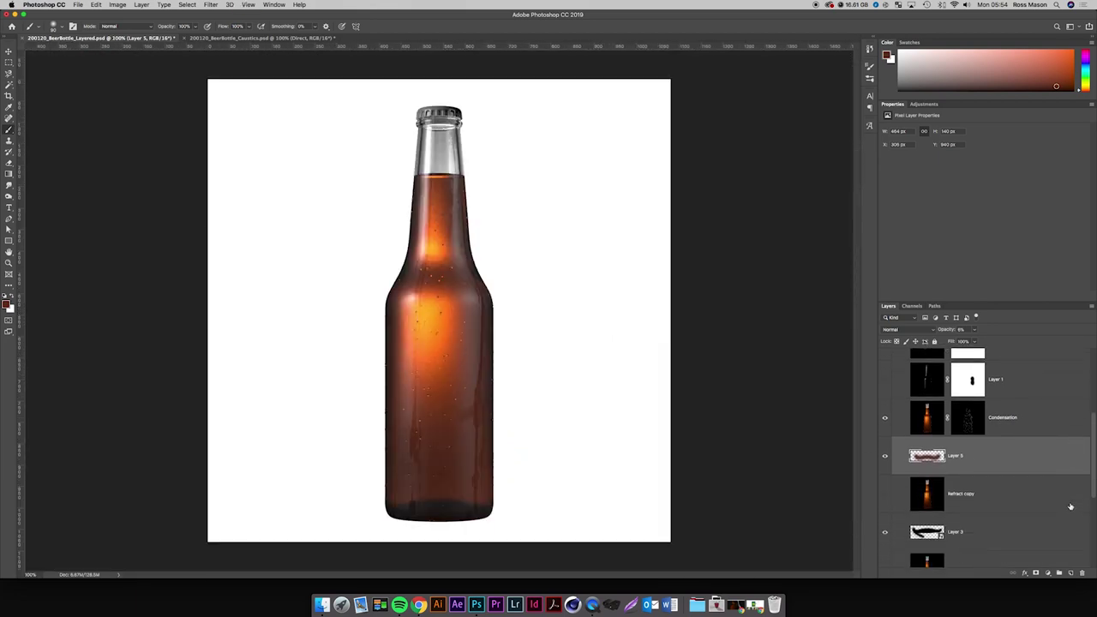
# Preview the Coors bottle reference image from the _Ref folder in Finder.
pyautogui.click(947, 504)
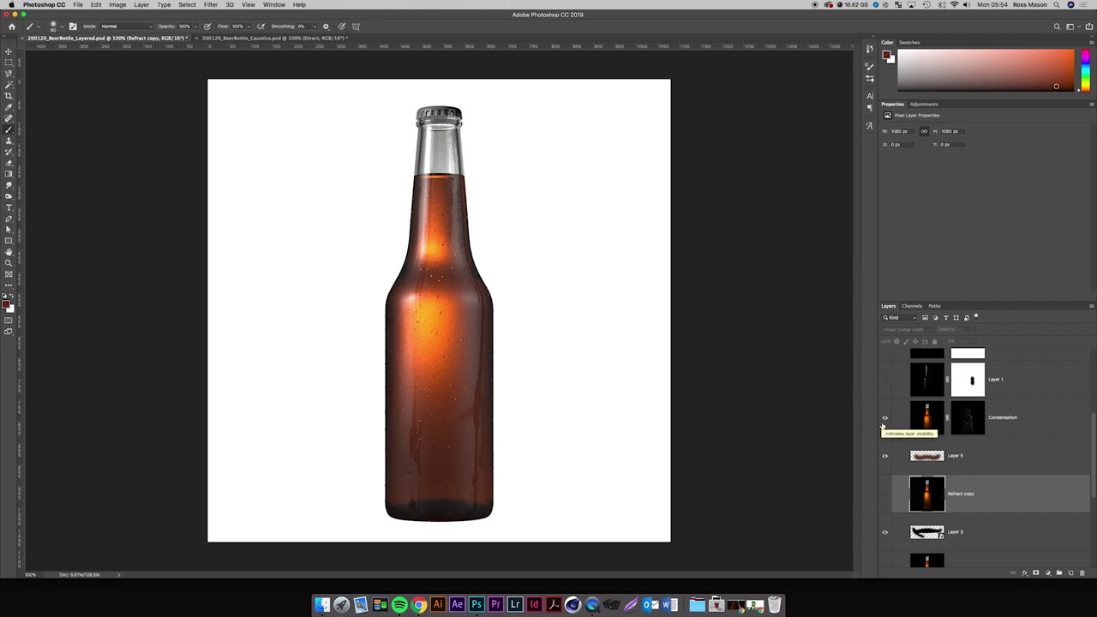
pyautogui.click(419, 605)
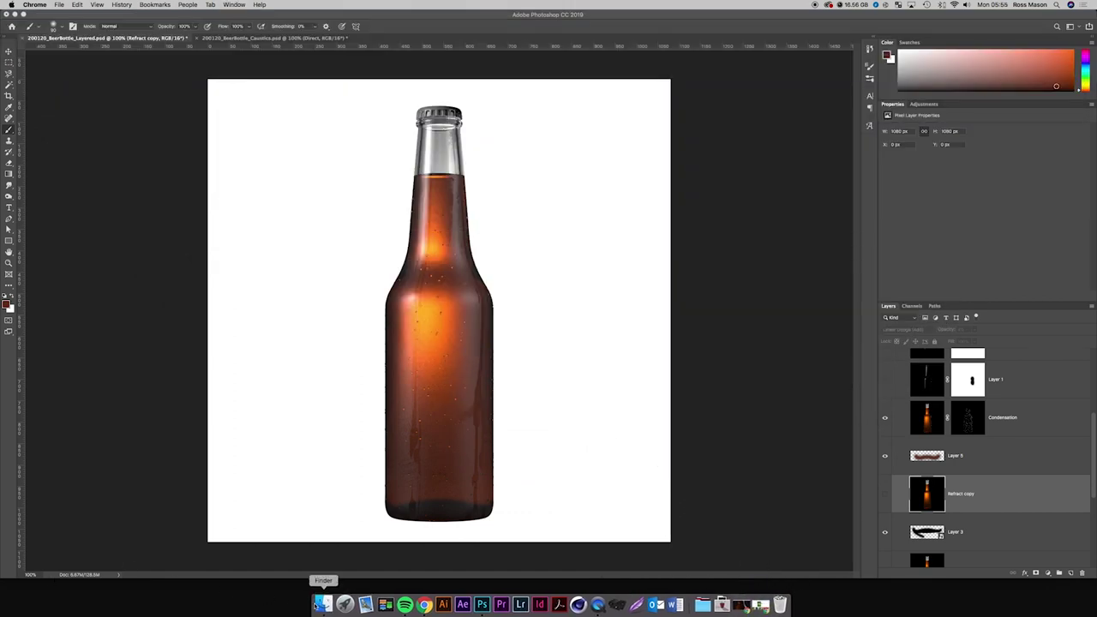
pyautogui.click(321, 604)
pyautogui.press('space')
pyautogui.press('space')
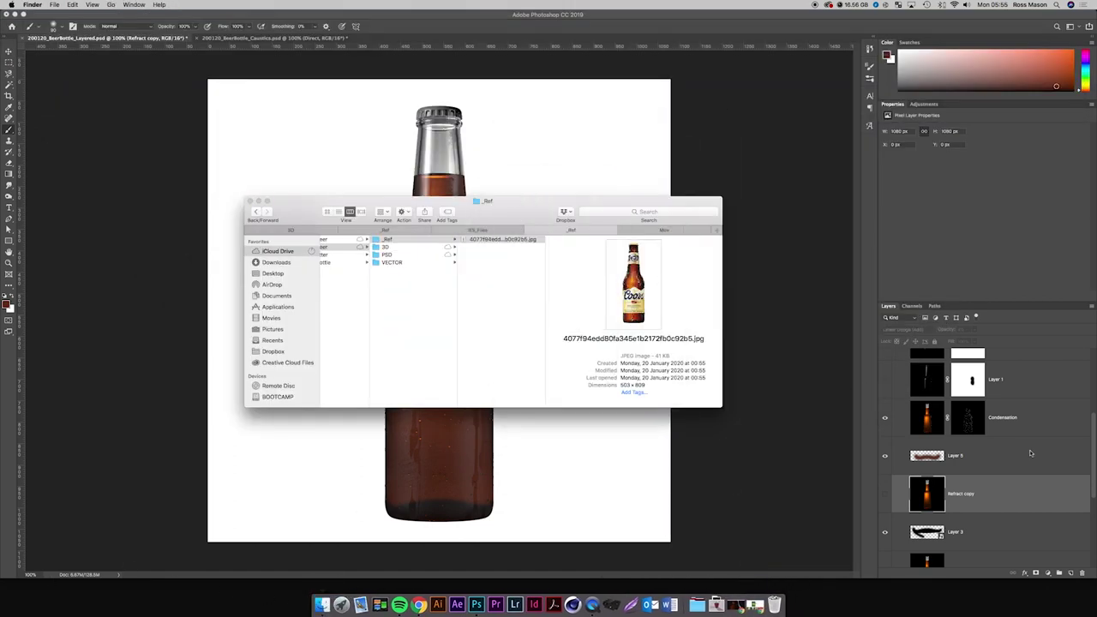
# Collapse the Bottle group and create a new group named Highlights above the Cap group.
pyautogui.click(1008, 485)
pyautogui.scroll(5, 1010, 491)
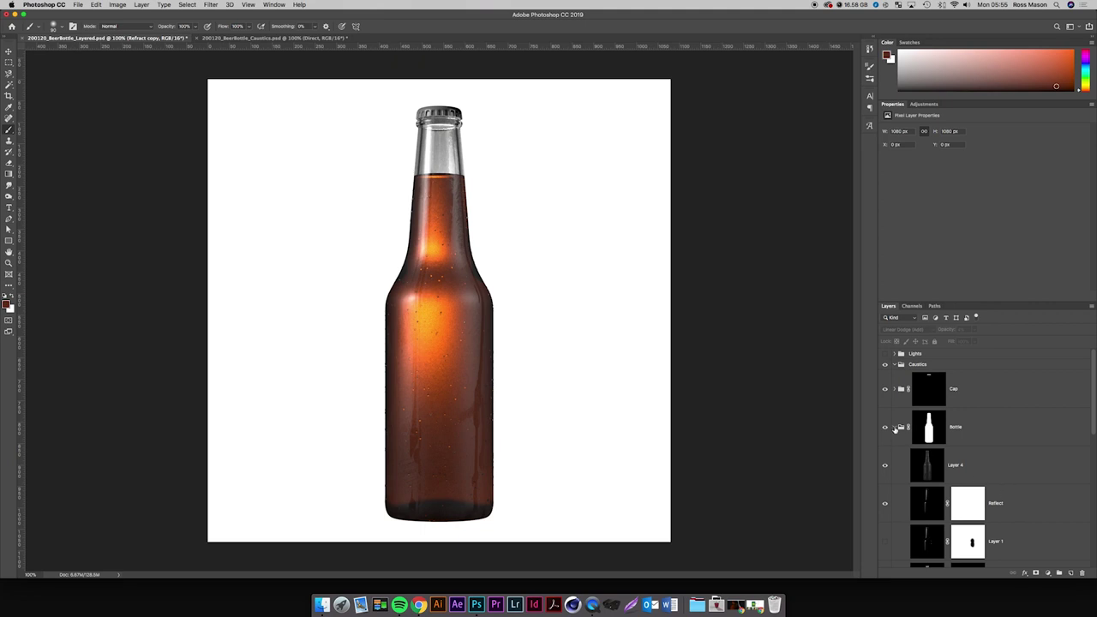
pyautogui.click(895, 427)
pyautogui.click(1001, 388)
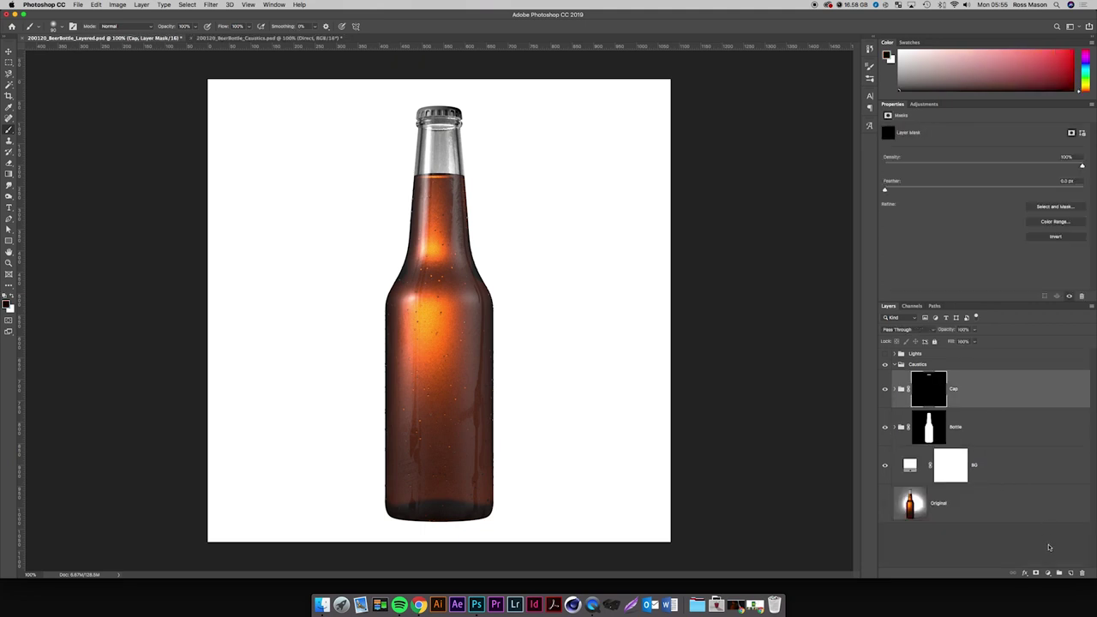
pyautogui.click(1059, 573)
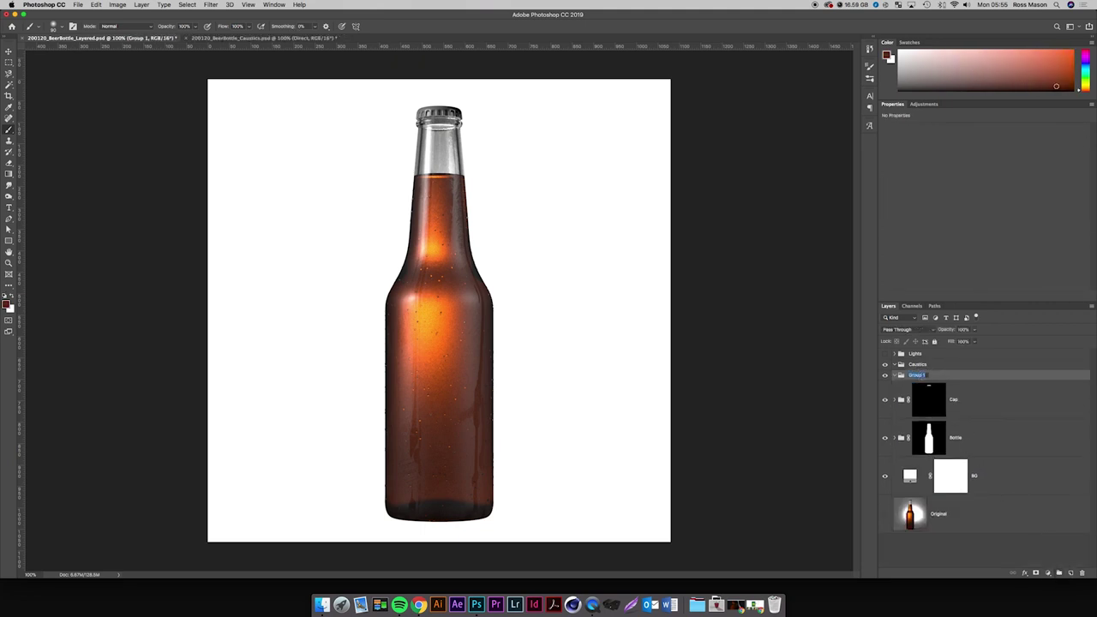
pyautogui.press('Return')
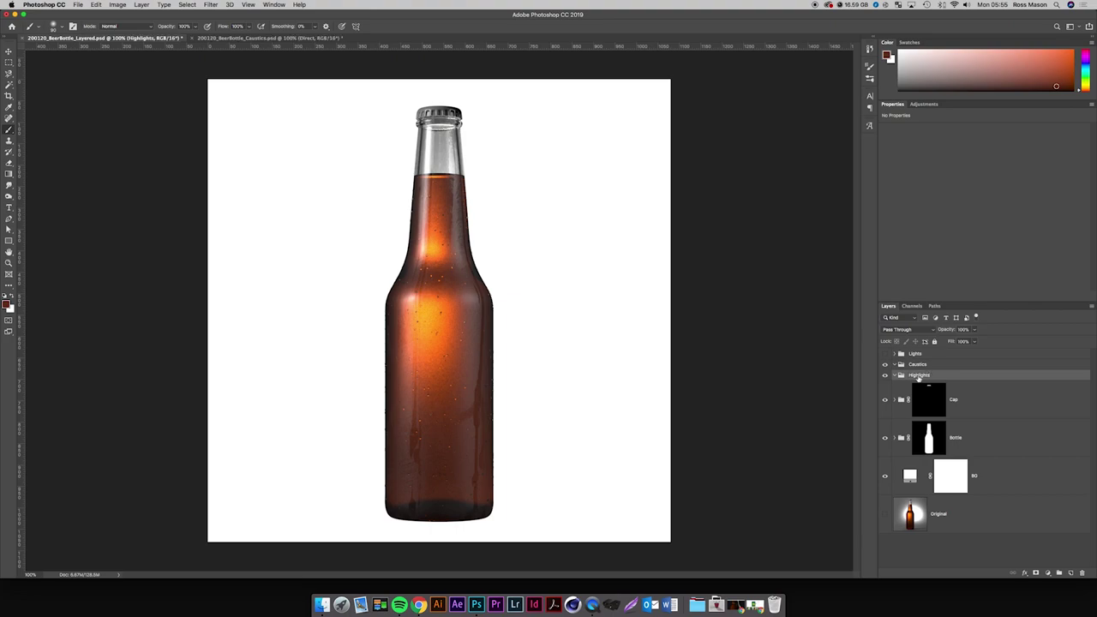
# Examine the edge highlights on the Heineken photo in Chrome and the Coors reference image in Finder.
pyautogui.click(419, 604)
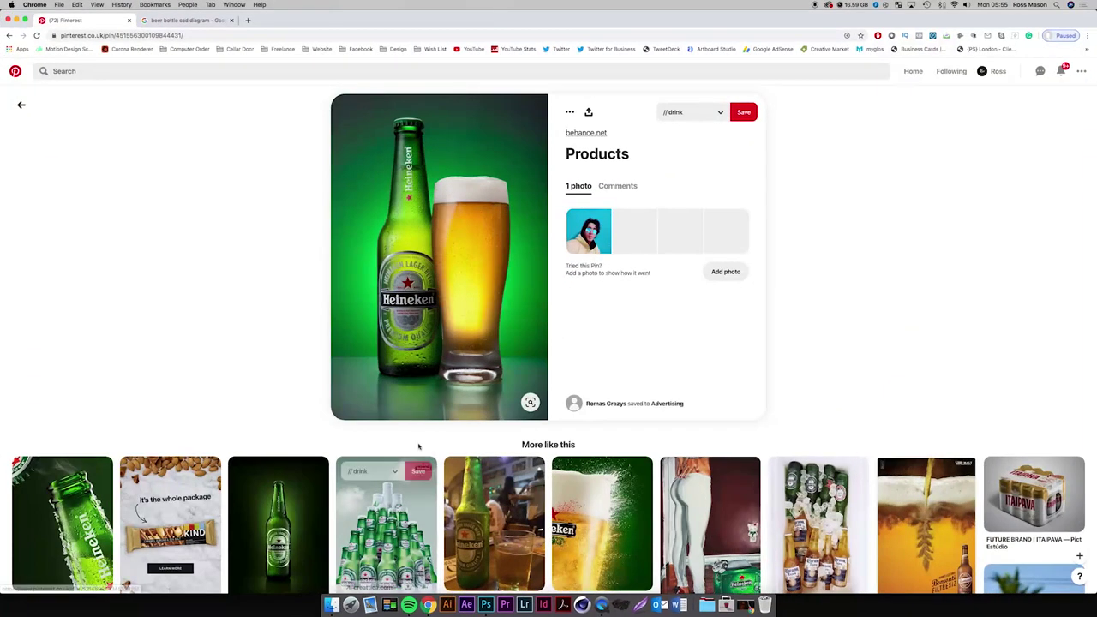
pyautogui.press('super+m')
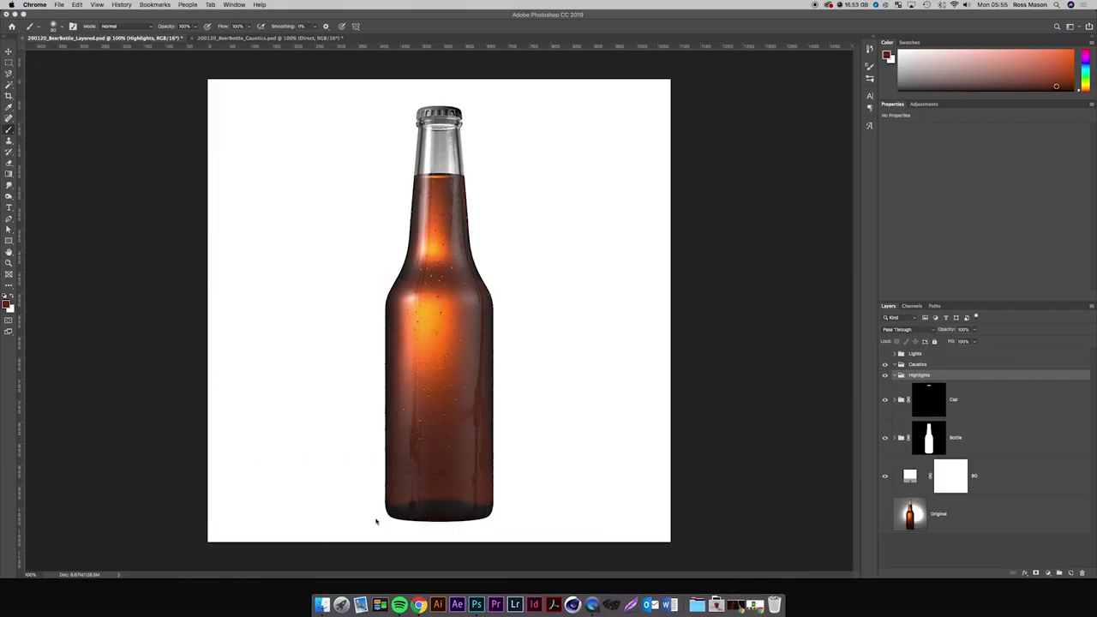
pyautogui.click(322, 604)
pyautogui.press('space')
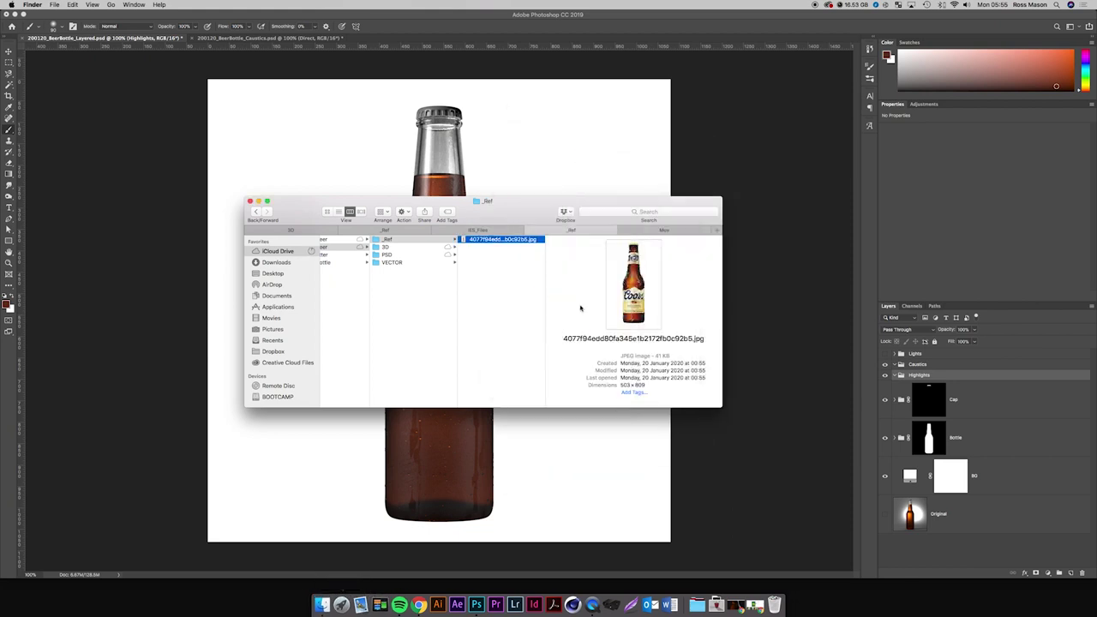
pyautogui.click(923, 383)
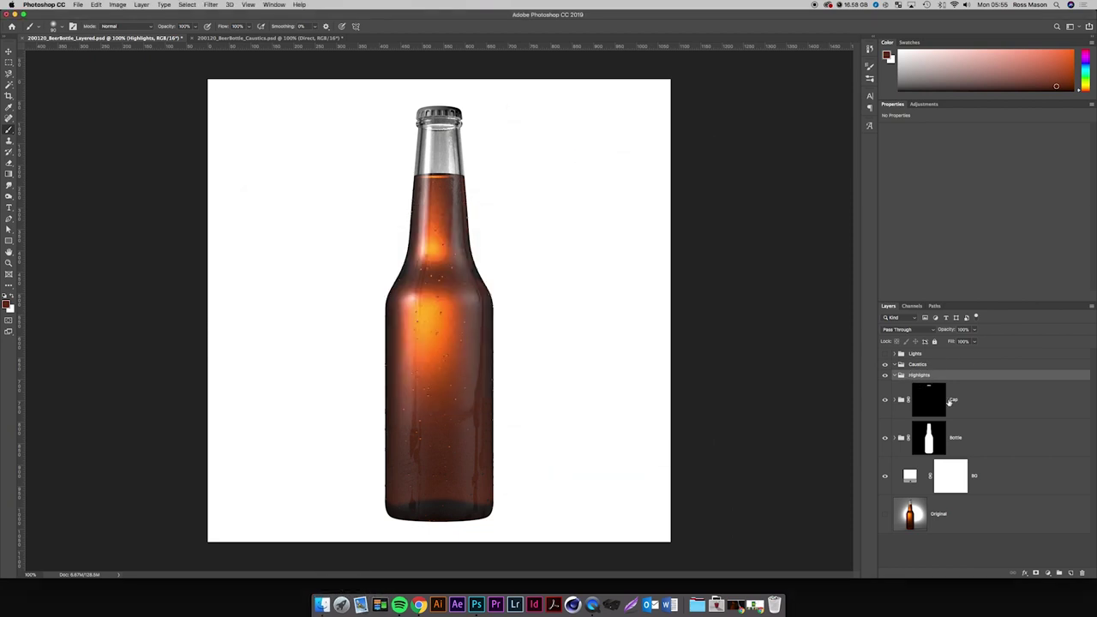
# Add a new empty layer inside the Highlights group and prepare a 46 px soft round brush with white paint.
pyautogui.click(1071, 575)
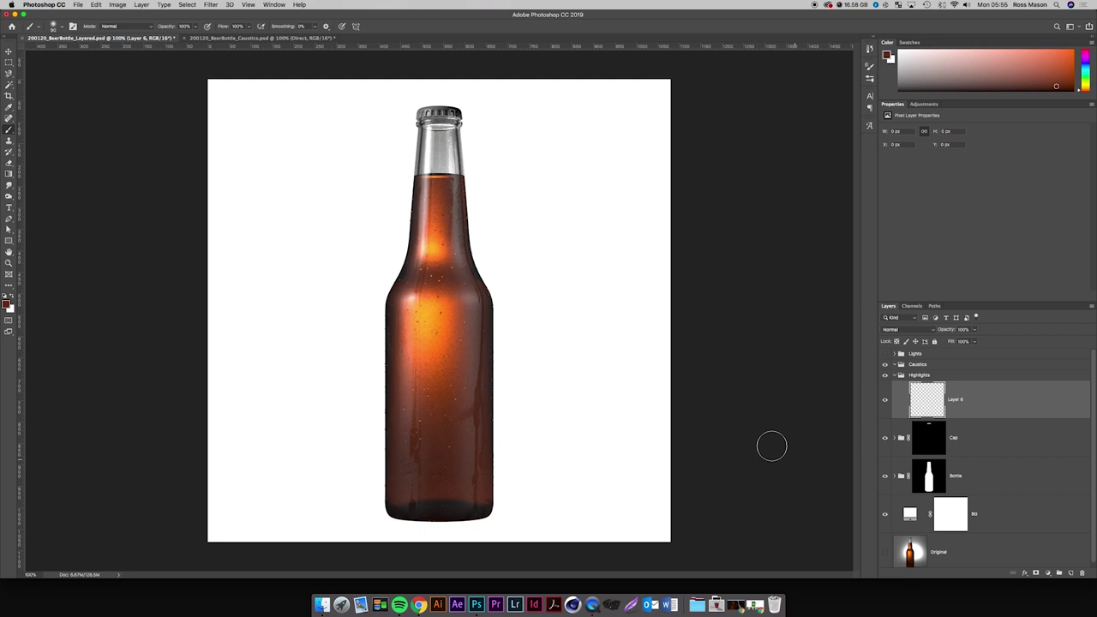
pyautogui.rightClick(490, 361)
pyautogui.moveTo(547, 201); pyautogui.dragTo(545, 201)
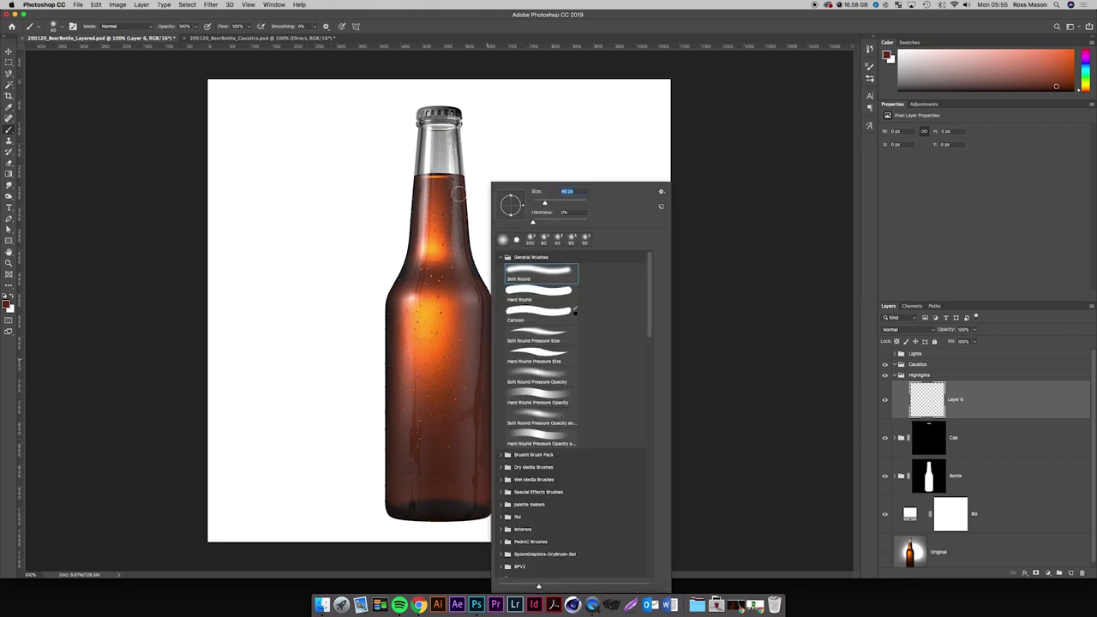
pyautogui.click(413, 127)
pyautogui.press('super+z')
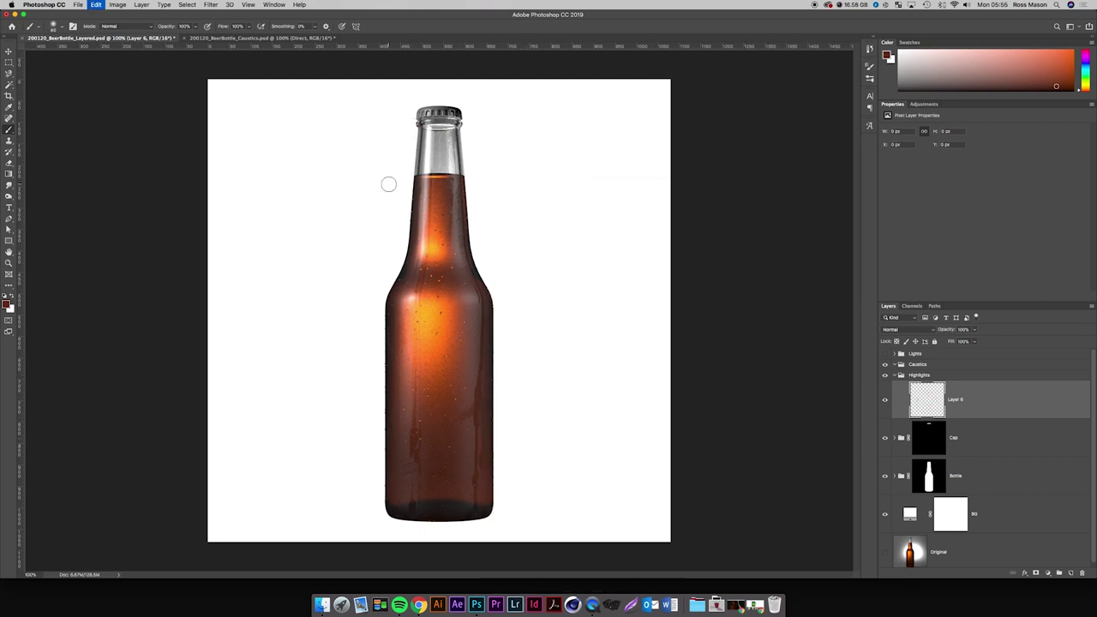
pyautogui.press('d')
pyautogui.press('x')
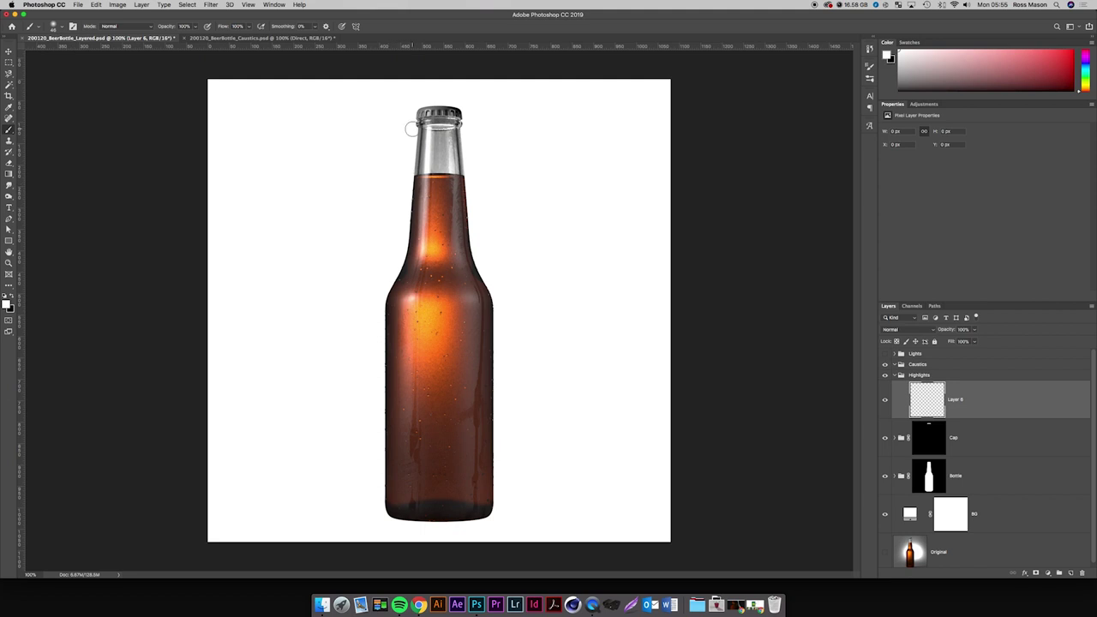
# Paint connected soft white strokes along the bottle's left silhouette from below the cap down around the base corner.
pyautogui.click(412, 128)
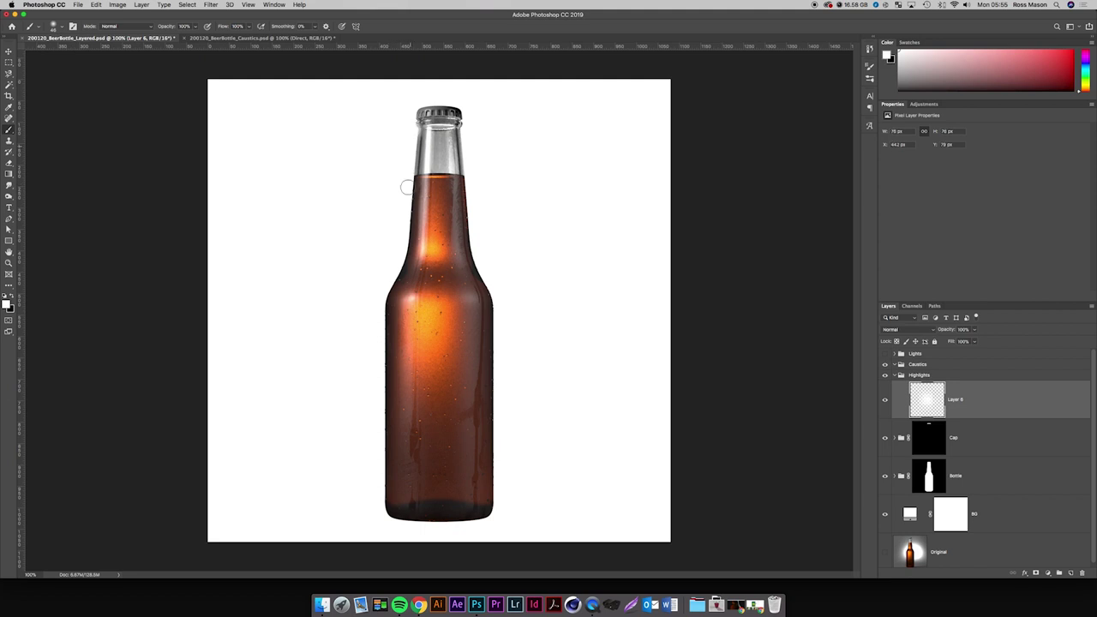
pyautogui.press(']')
pyautogui.keyDown('shift'); pyautogui.click(400, 255); pyautogui.keyUp('shift')
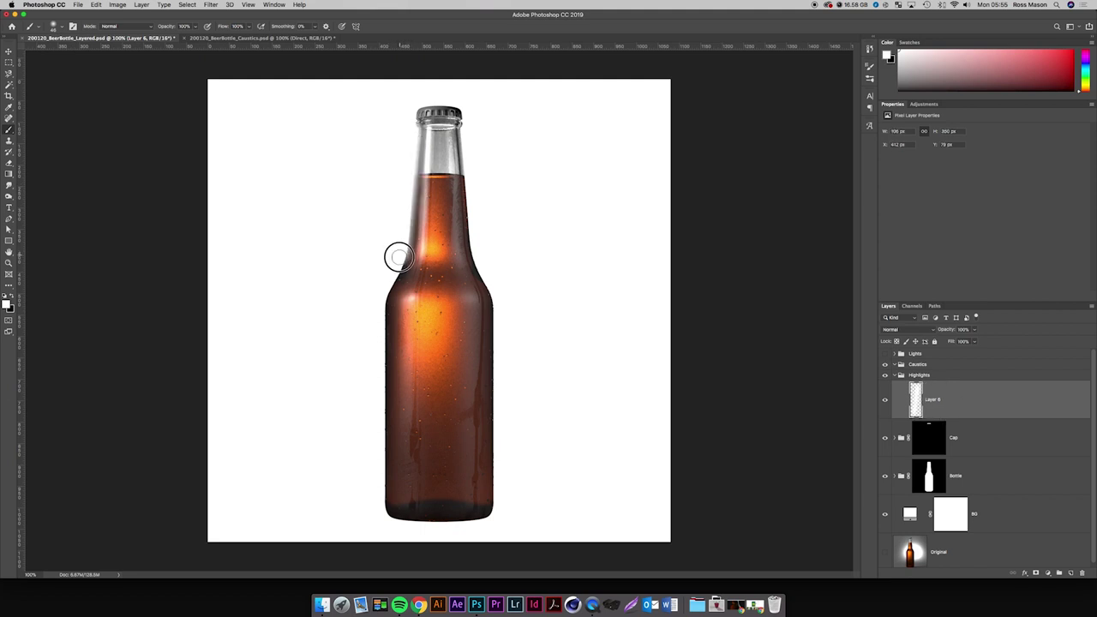
pyautogui.keyDown('shift'); pyautogui.click(377, 311); pyautogui.keyUp('shift')
pyautogui.press('[')
pyautogui.keyDown('shift'); pyautogui.click(378, 509); pyautogui.keyUp('shift')
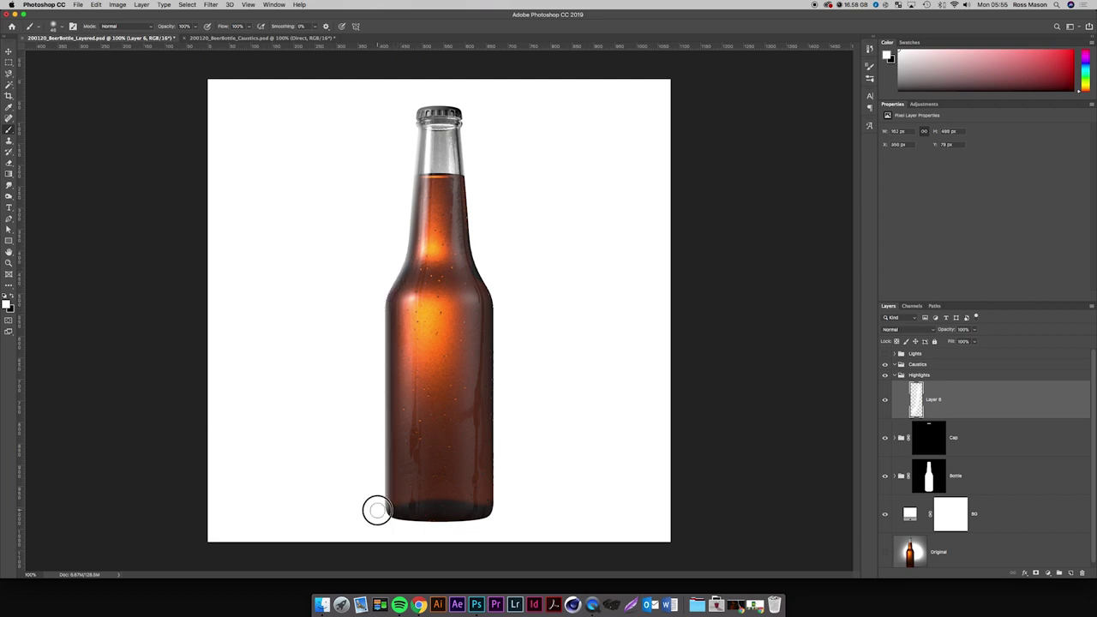
pyautogui.moveTo(378, 510)
pyautogui.mouseDown()
pyautogui.moveTo(382, 526)
pyautogui.moveTo(406, 533)
pyautogui.moveTo(396, 530)
pyautogui.mouseUp()
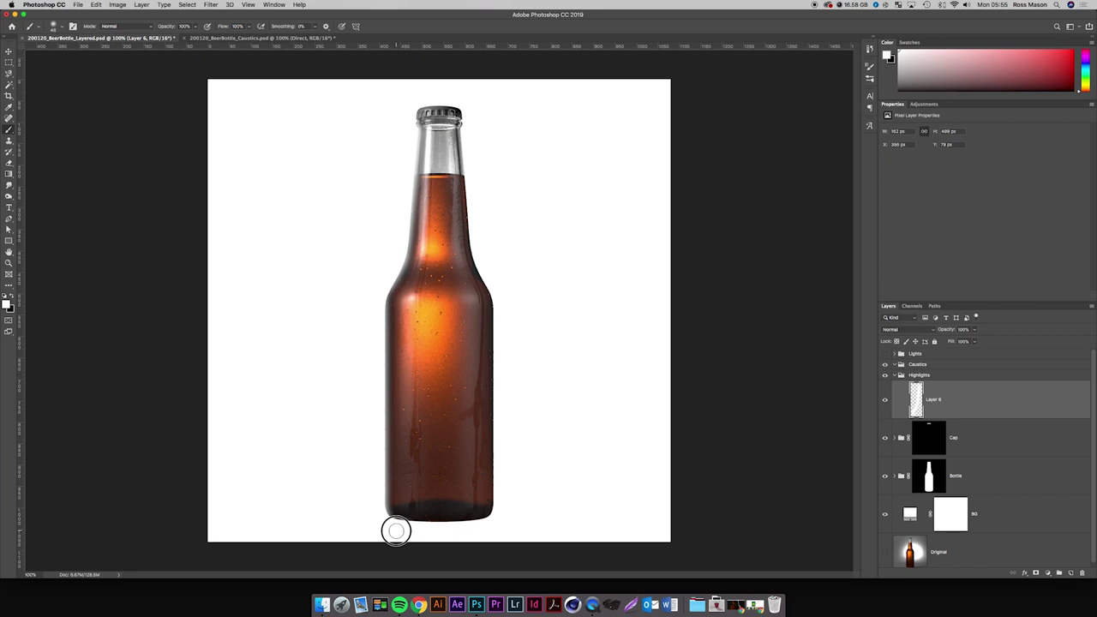
pyautogui.press('[')
pyautogui.click(396, 531)
# Soften the end of the white stroke beneath the bottle's base with a larger eraser at 0% hardness.
pyautogui.press('e')
pyautogui.rightClick(414, 531)
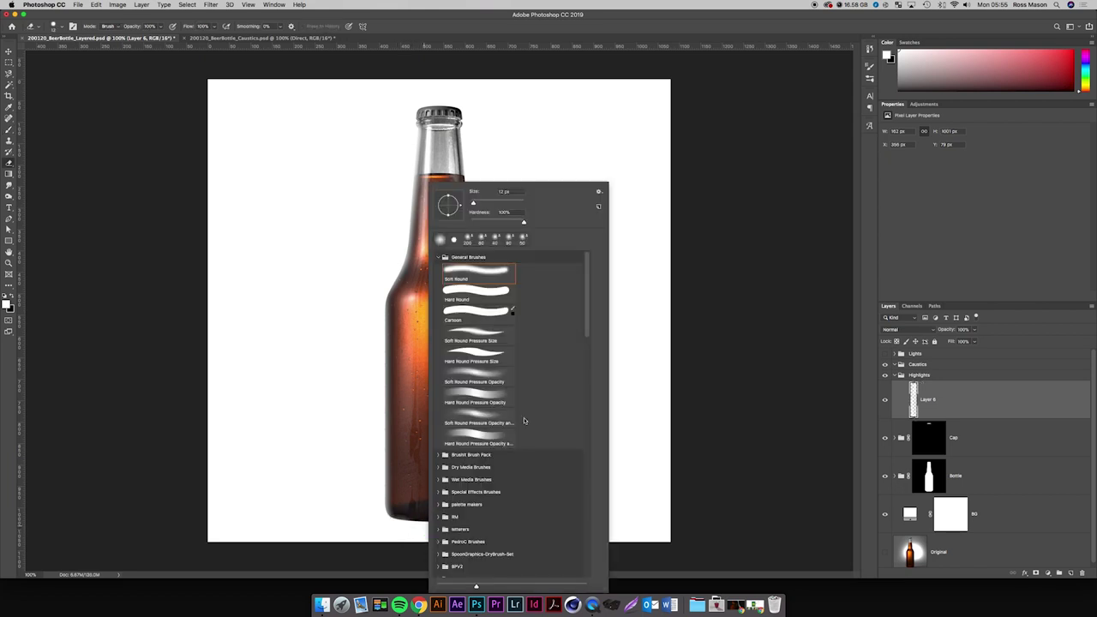
pyautogui.click(500, 203)
pyautogui.moveTo(507, 223); pyautogui.dragTo(414, 228)
pyautogui.click(245, 394)
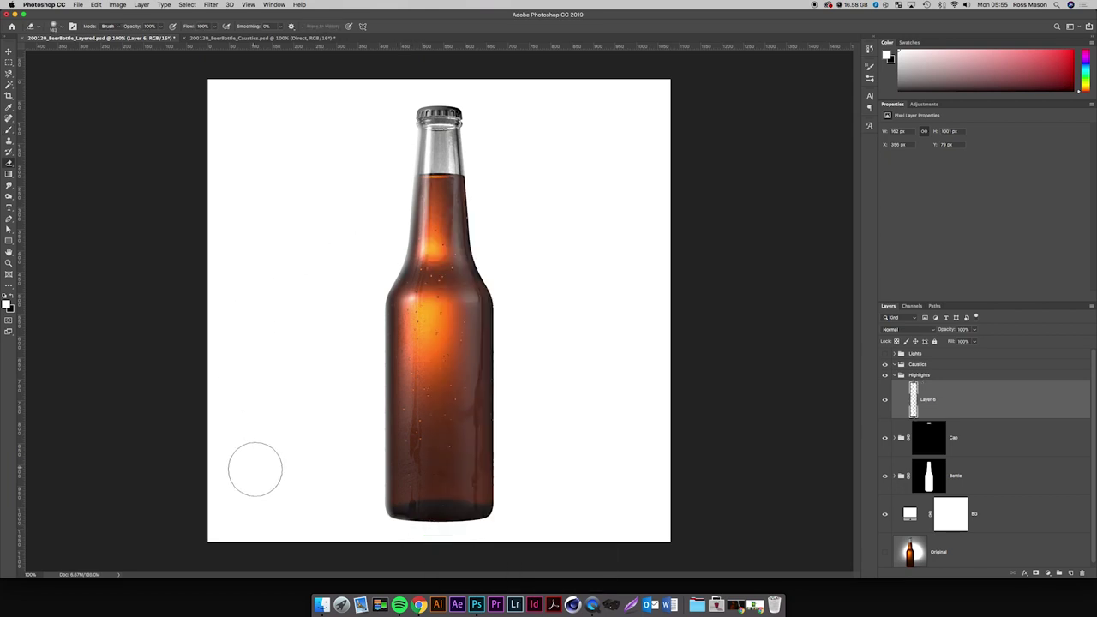
pyautogui.click(424, 529)
# Nudge the white highlight stroke on Layer 6 slightly outward from the bottle's left edge.
pyautogui.press('v')
pyautogui.moveTo(662, 388); pyautogui.dragTo(656, 383)
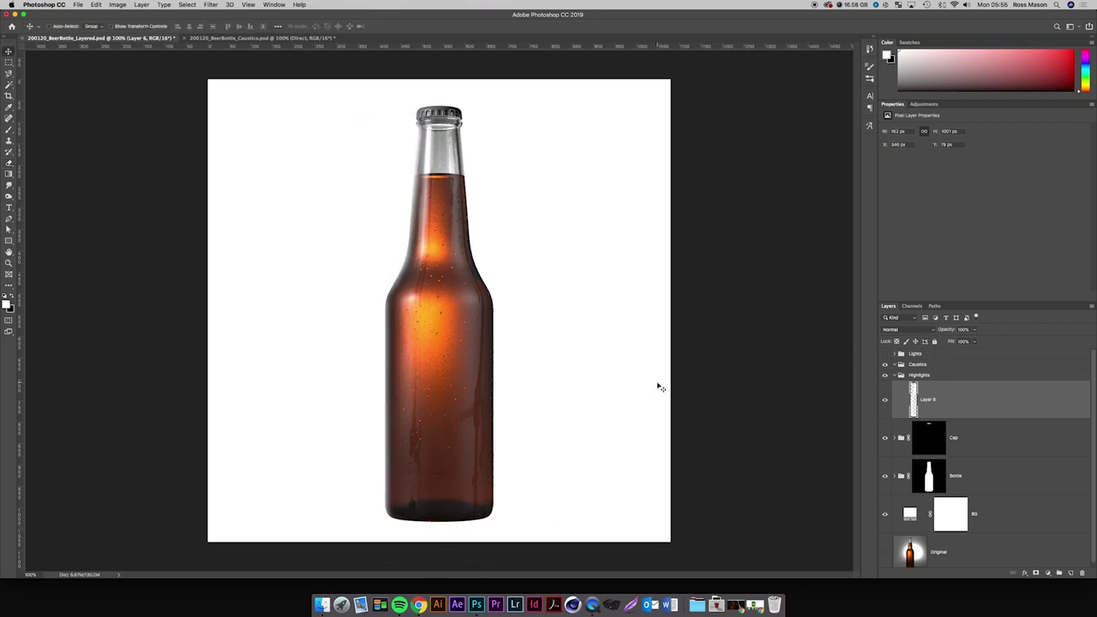
pyautogui.hotkey('shift', 'Left')
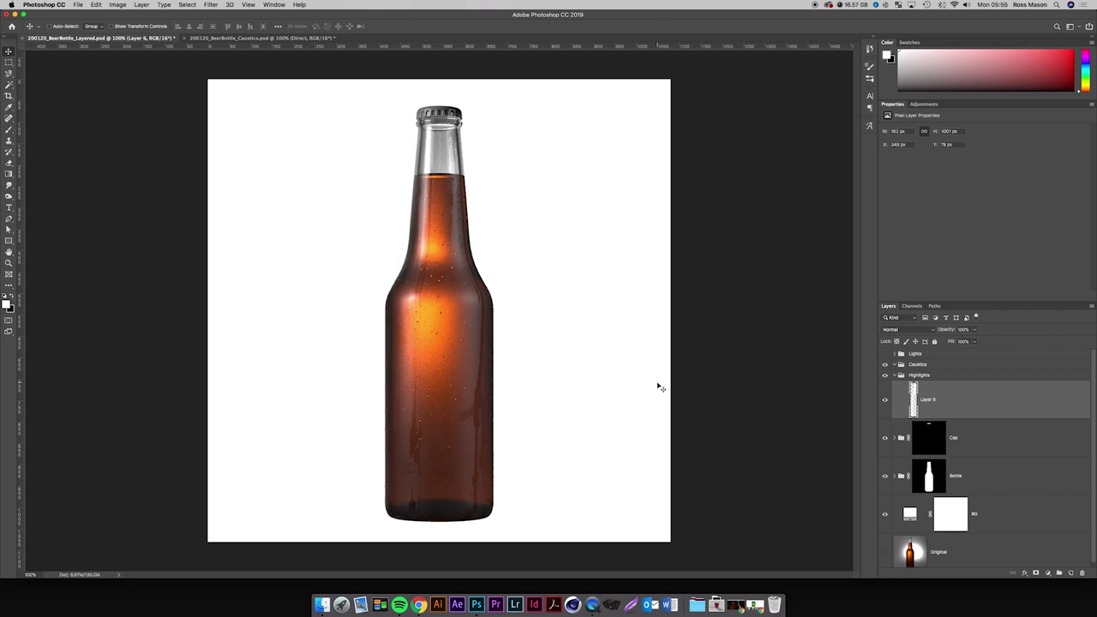
# Set Layer 6's blend mode to Linear Dodge (Add) and compare the bottle with and without the layer.
pyautogui.click(883, 330)
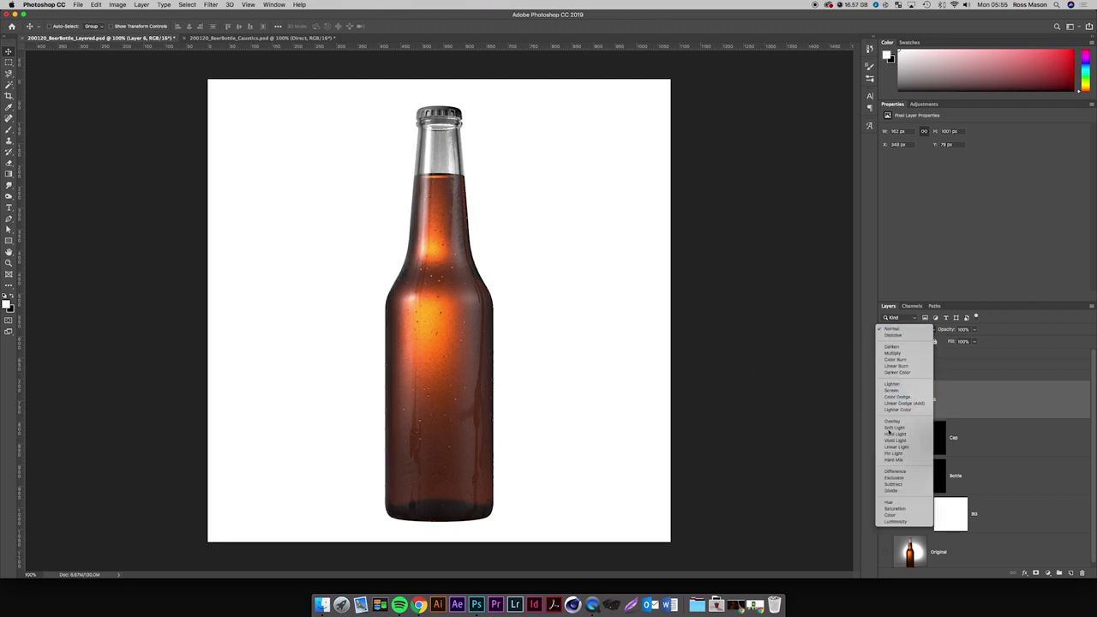
pyautogui.click(897, 403)
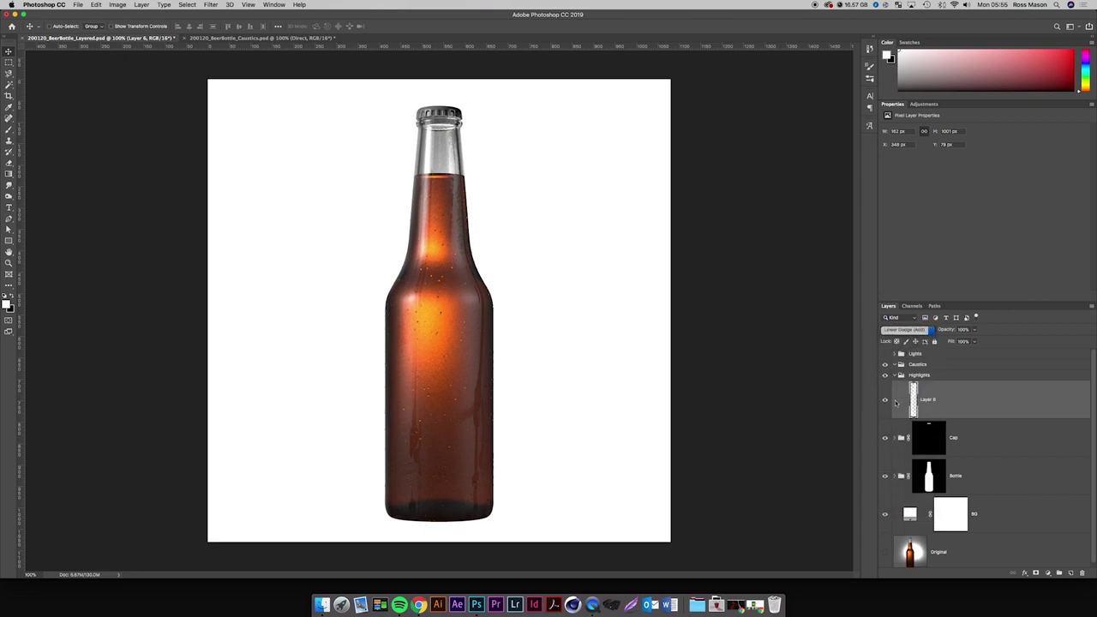
pyautogui.click(884, 401)
pyautogui.click(885, 401)
pyautogui.click(885, 401)
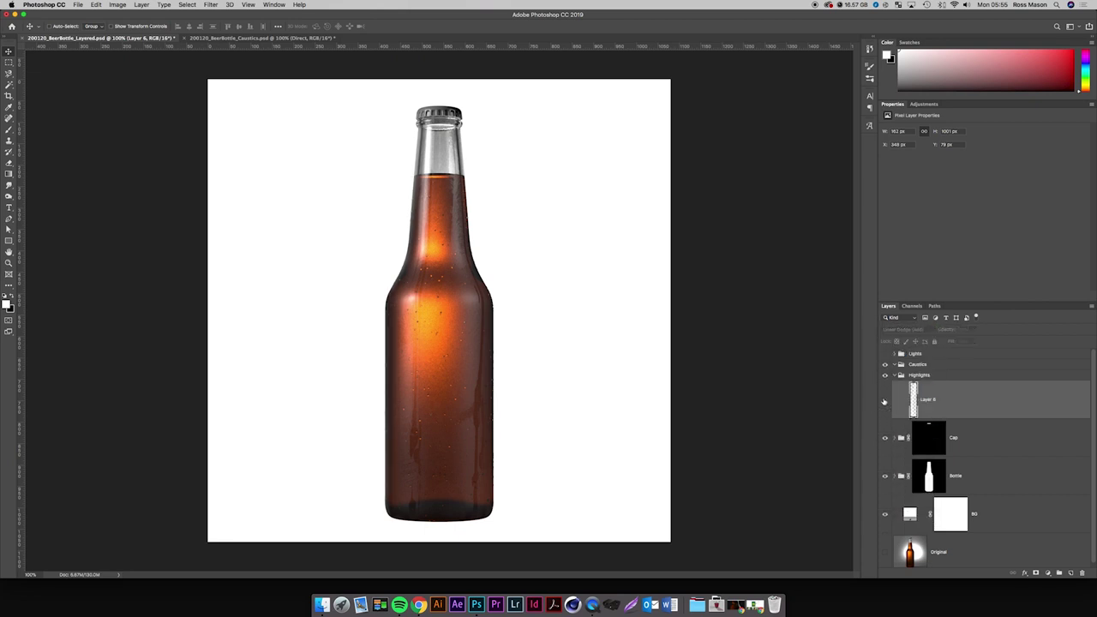
pyautogui.click(884, 401)
pyautogui.click(885, 401)
pyautogui.click(885, 401)
pyautogui.click(884, 401)
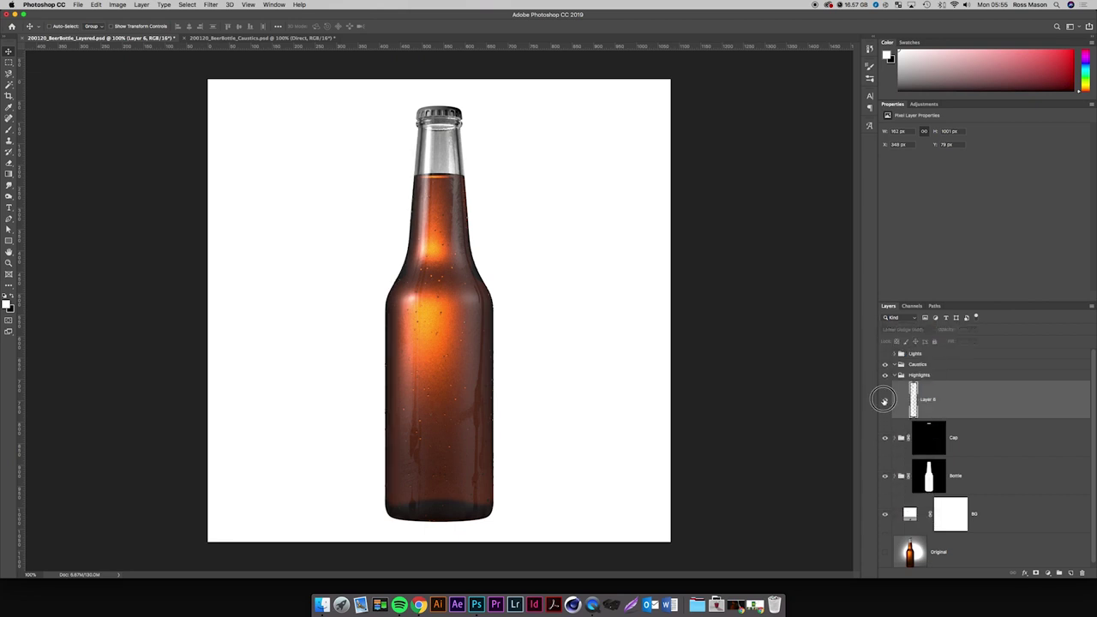
pyautogui.click(884, 402)
pyautogui.click(884, 401)
pyautogui.click(885, 401)
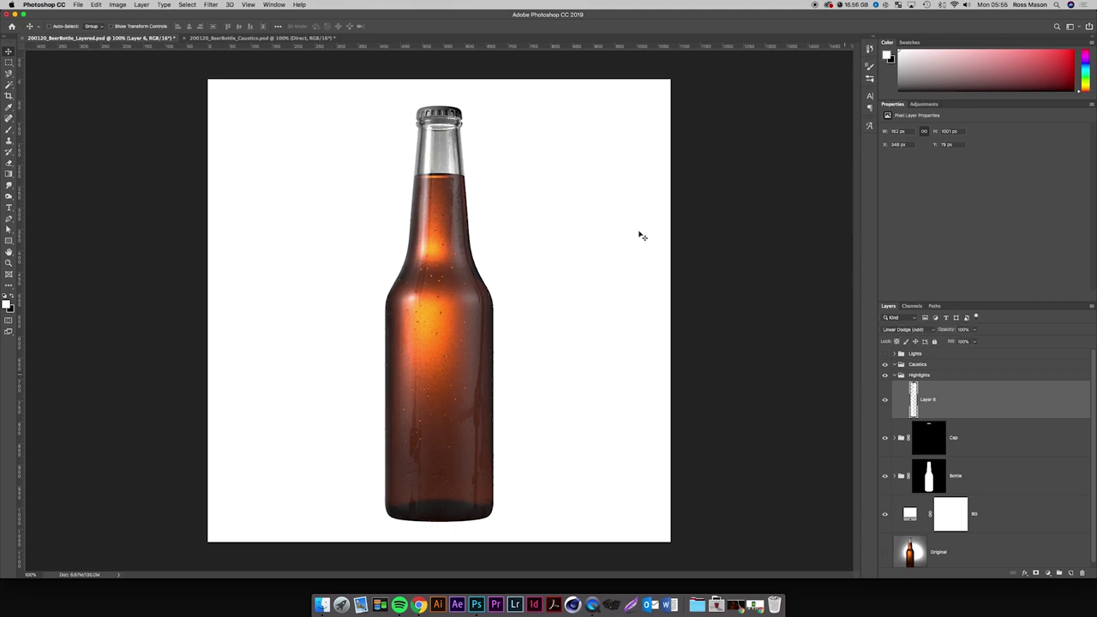
# Extend Layer 6's highlight upward with a soft white brush stroke beside the cap's left edge, and compare with the layer hidden.
pyautogui.press('b')
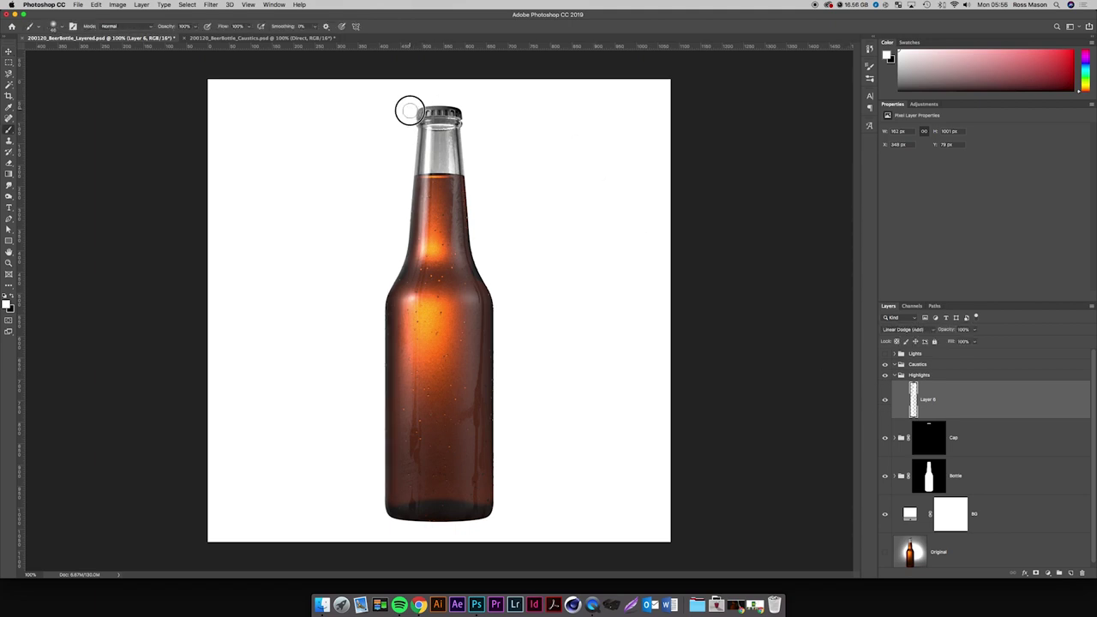
pyautogui.moveTo(408, 109); pyautogui.dragTo(404, 114)
pyautogui.press('super+z')
pyautogui.press('[')
pyautogui.press('[')
pyautogui.click(885, 401)
pyautogui.click(885, 401)
pyautogui.click(884, 401)
pyautogui.click(885, 401)
pyautogui.click(884, 403)
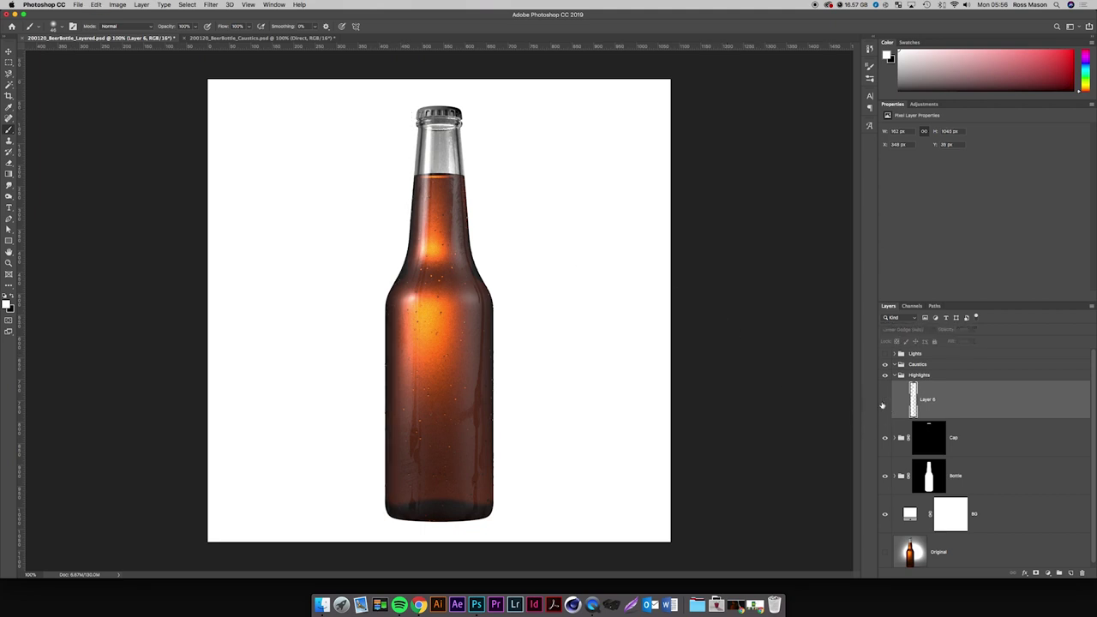
pyautogui.click(884, 403)
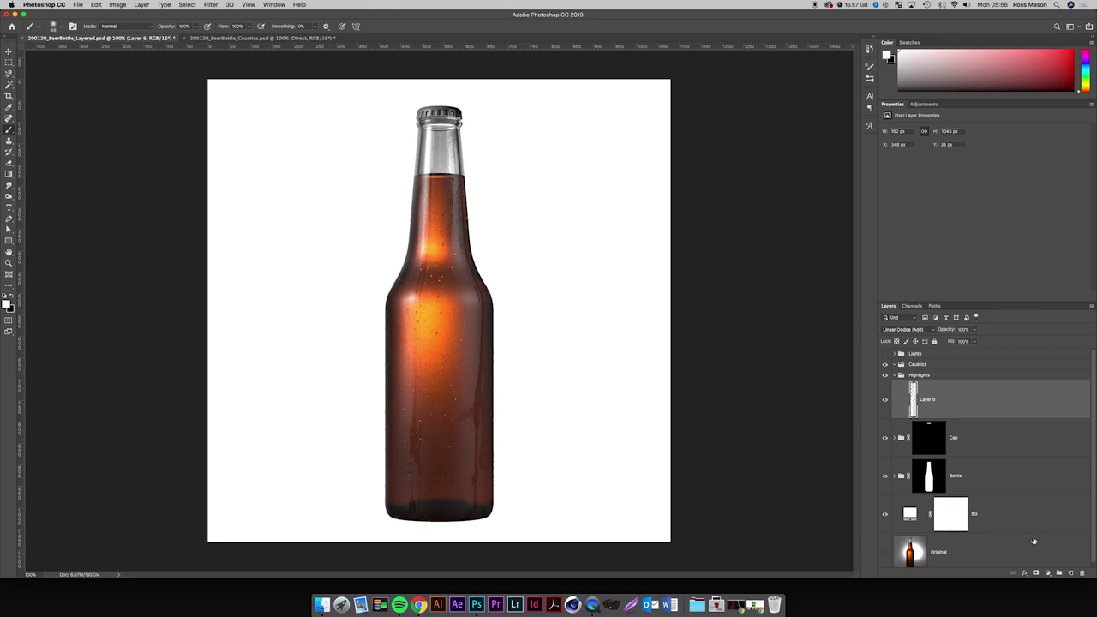
# Add a new layer in the Highlights group and paint connected soft white strokes along the bottle's right silhouette from cap to base.
pyautogui.press('super+shift+alt+n')
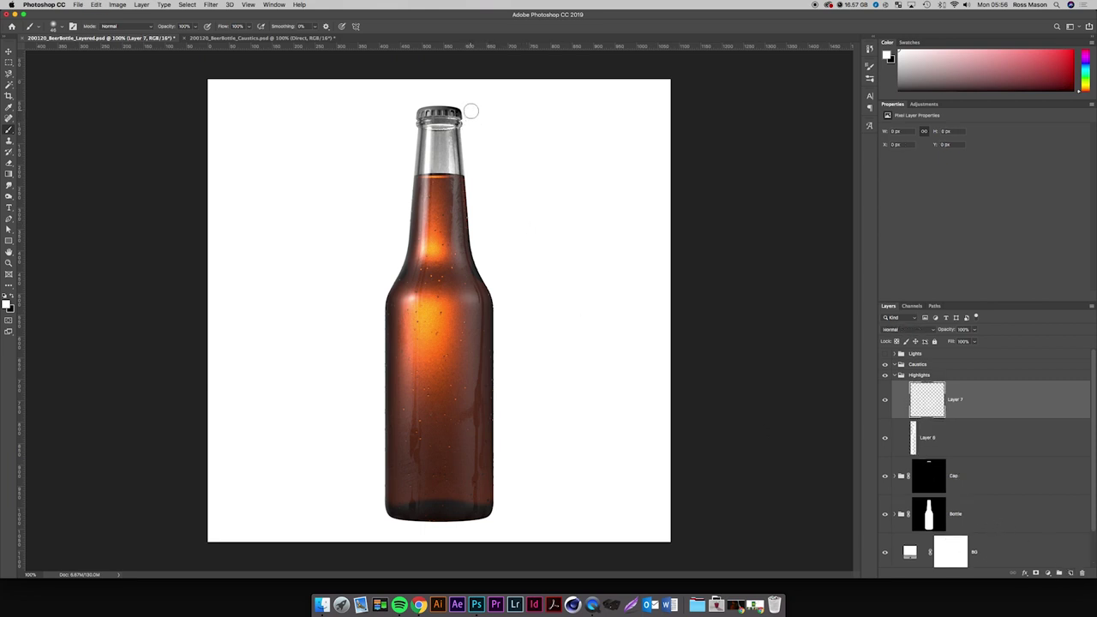
pyautogui.moveTo(471, 110); pyautogui.dragTo(464, 131)
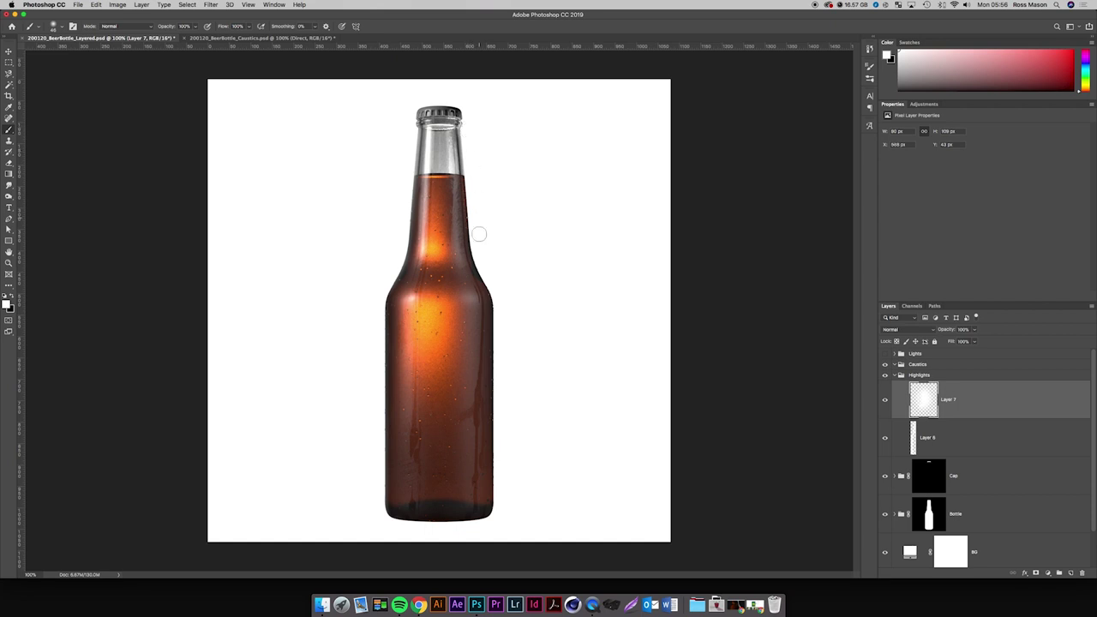
pyautogui.keyDown('shift'); pyautogui.click(480, 255); pyautogui.keyUp('shift')
pyautogui.moveTo(480, 255); pyautogui.dragTo(503, 314)
pyautogui.click(503, 314)
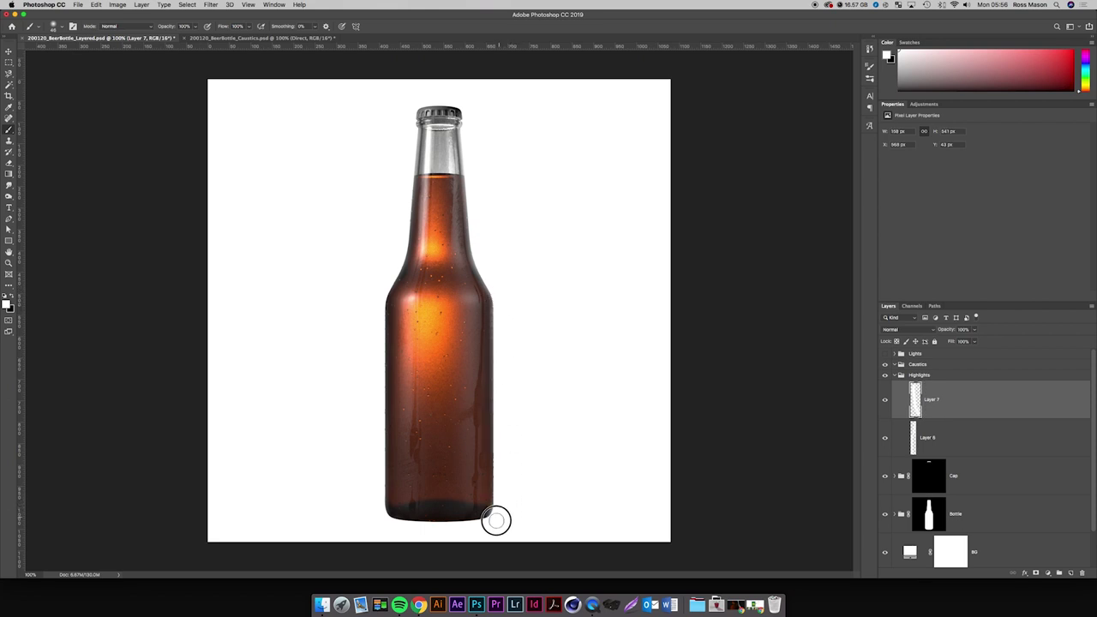
pyautogui.moveTo(482, 527); pyautogui.dragTo(468, 535)
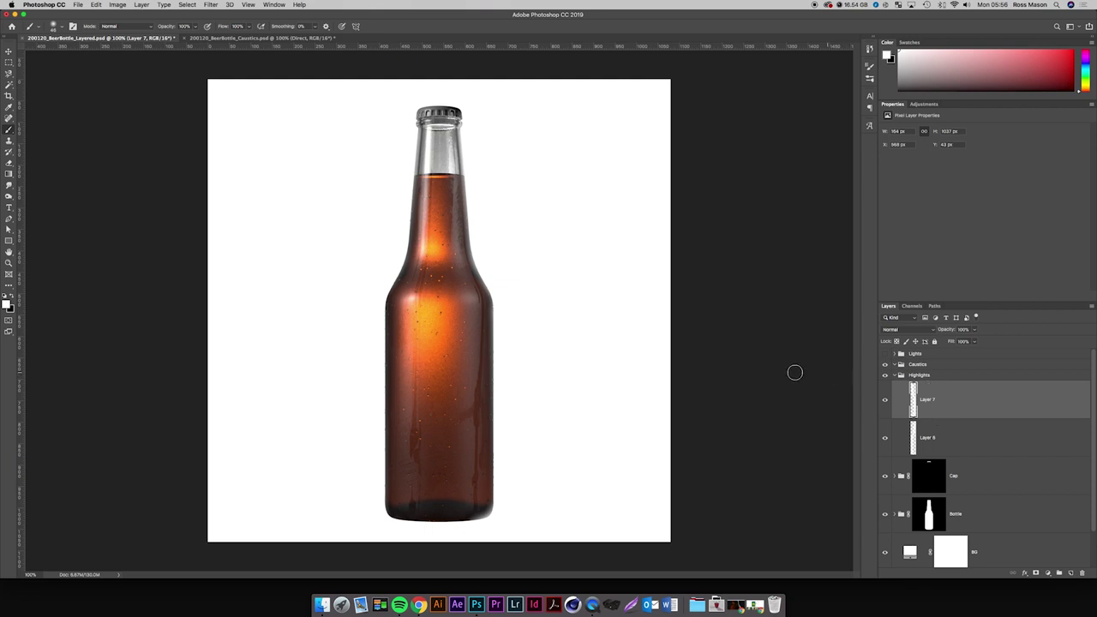
# Nudge Layer 7's highlight slightly outward from the bottle's right edge and set its blend mode to Linear Dodge (Add).
pyautogui.press('v')
pyautogui.hotkey('shift', 'Right')
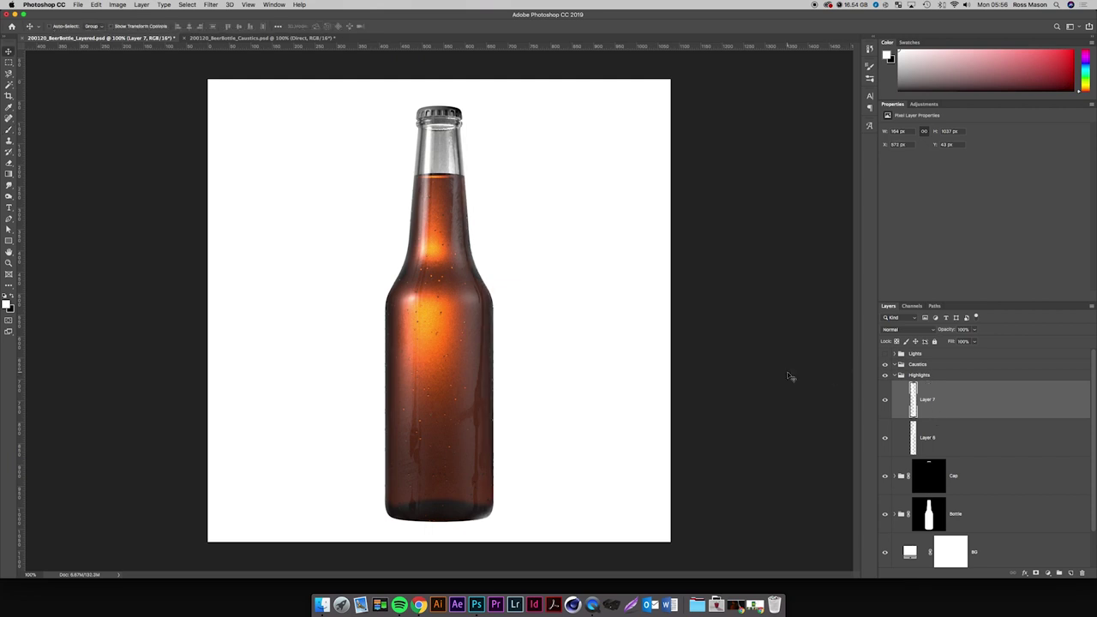
pyautogui.click(922, 331)
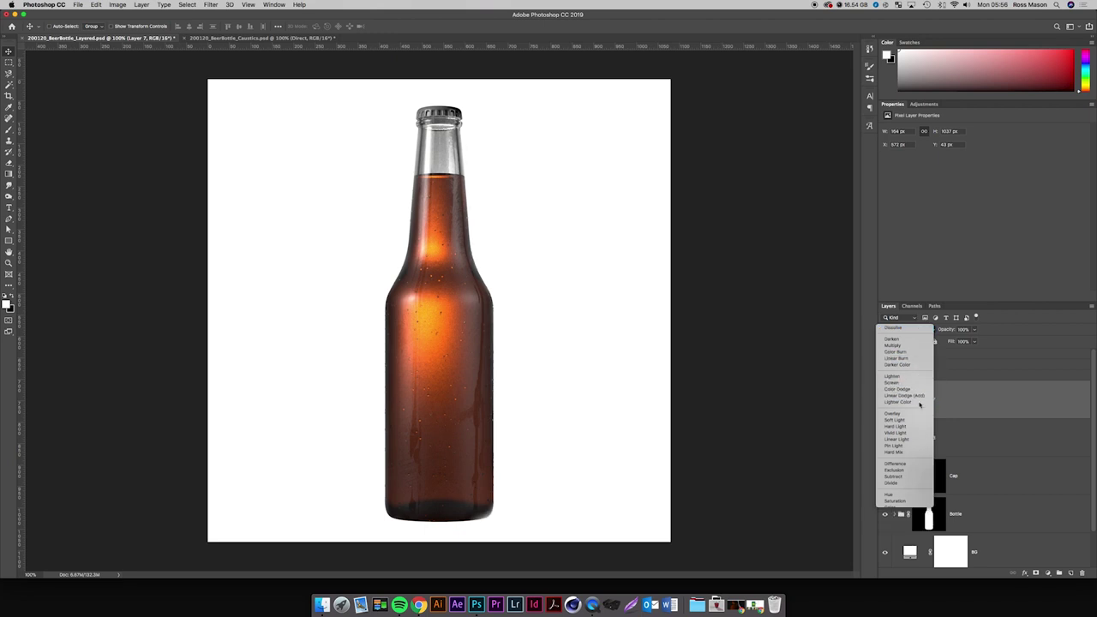
pyautogui.click(914, 403)
# Soften the end of Layer 7's white stroke beneath the bottle's base with a large soft eraser.
pyautogui.press('b')
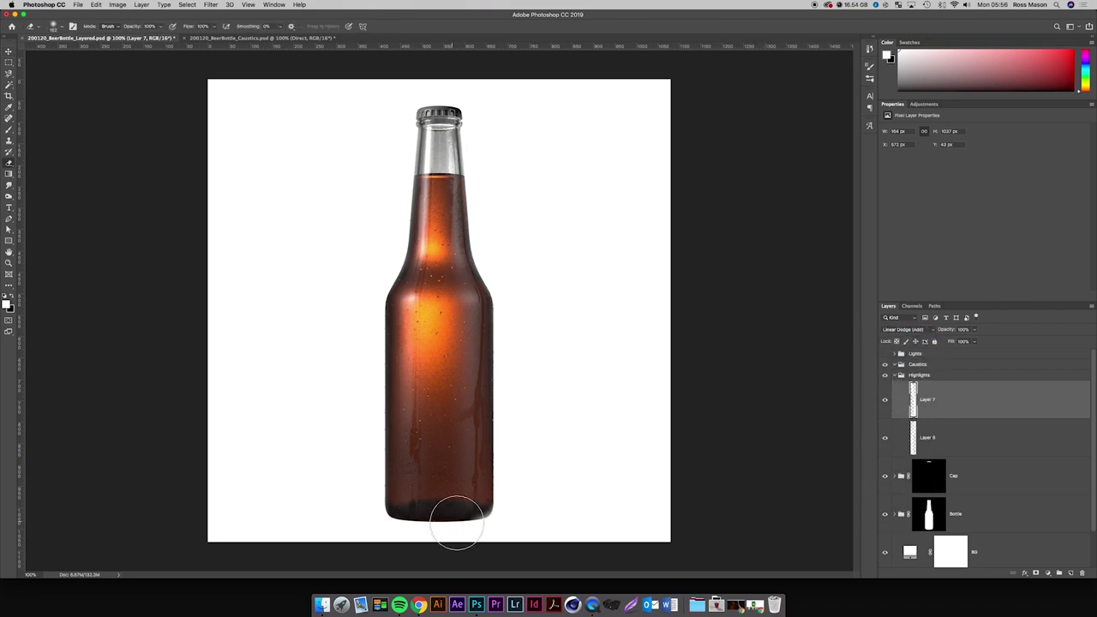
pyautogui.press(']')
pyautogui.press(']')
pyautogui.press(']')
pyautogui.press(']')
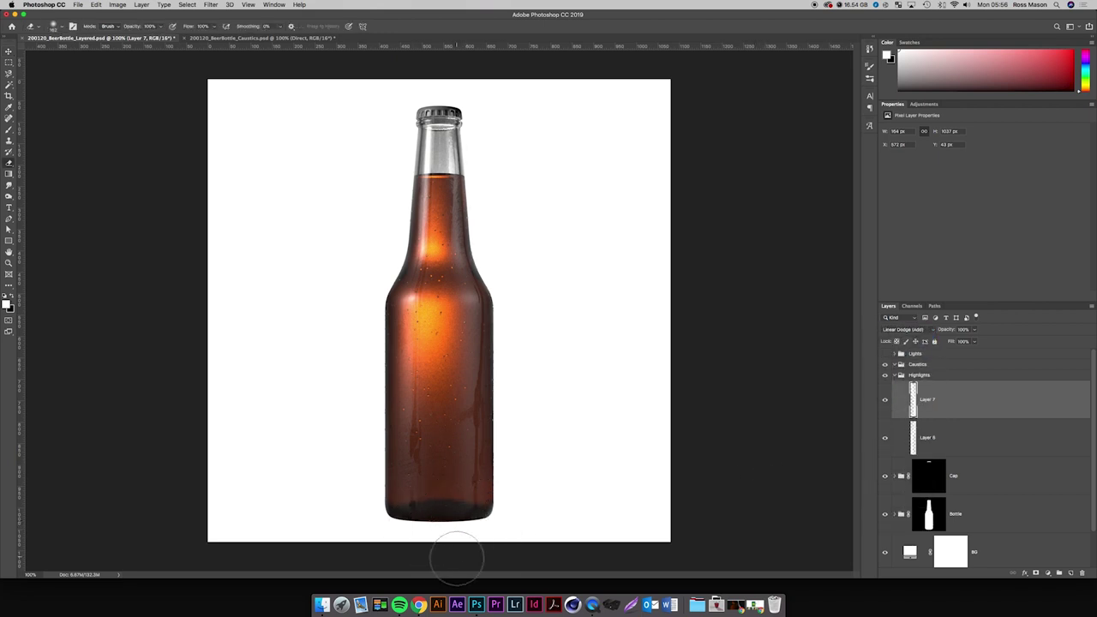
# Compare the bottle's right edge with Layer 7 shown and hidden.
pyautogui.click(885, 403)
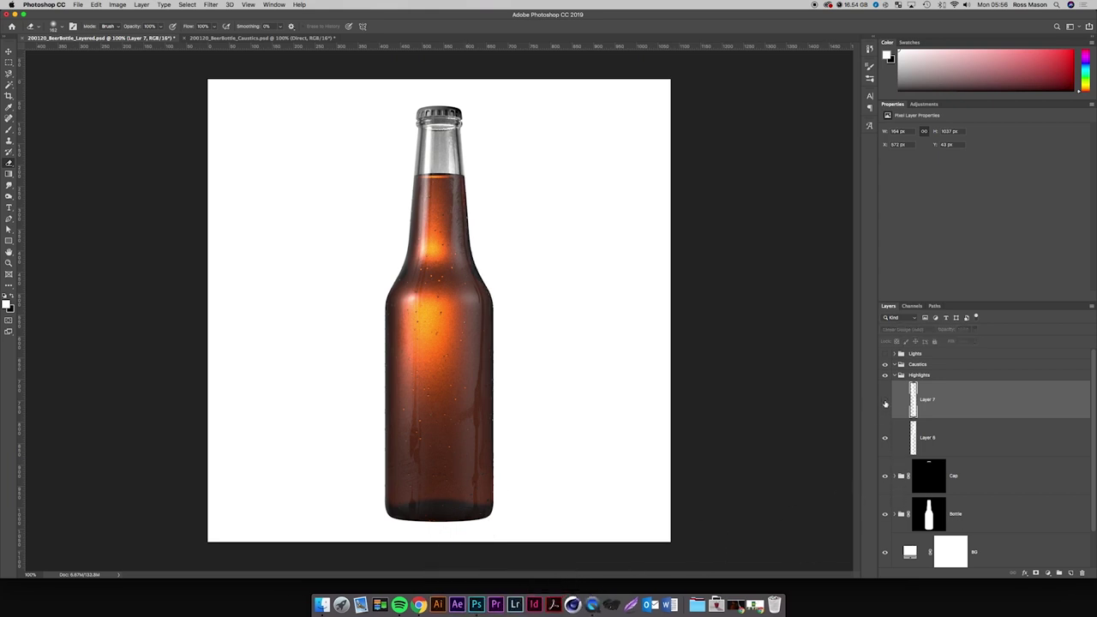
pyautogui.click(886, 402)
pyautogui.click(886, 403)
pyautogui.click(886, 403)
pyautogui.click(886, 403)
pyautogui.click(886, 403)
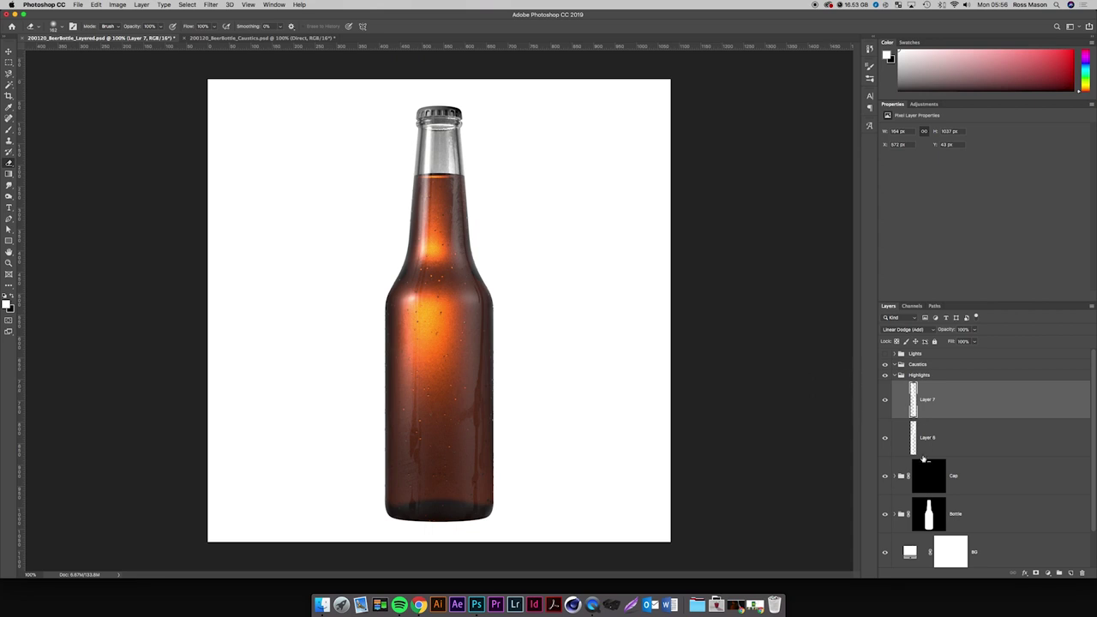
# Collapse the Highlights group, compare the bottle with and without it, and check the beer bottle reference on Pinterest in Chrome.
pyautogui.click(894, 377)
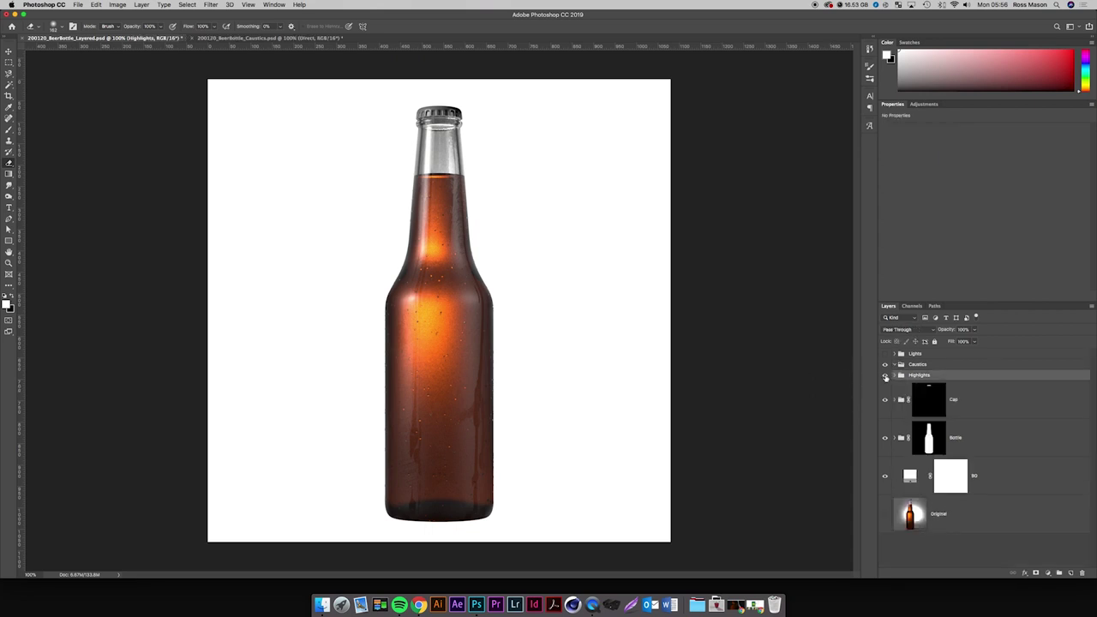
pyautogui.click(886, 378)
pyautogui.click(886, 378)
pyautogui.click(886, 377)
pyautogui.click(885, 377)
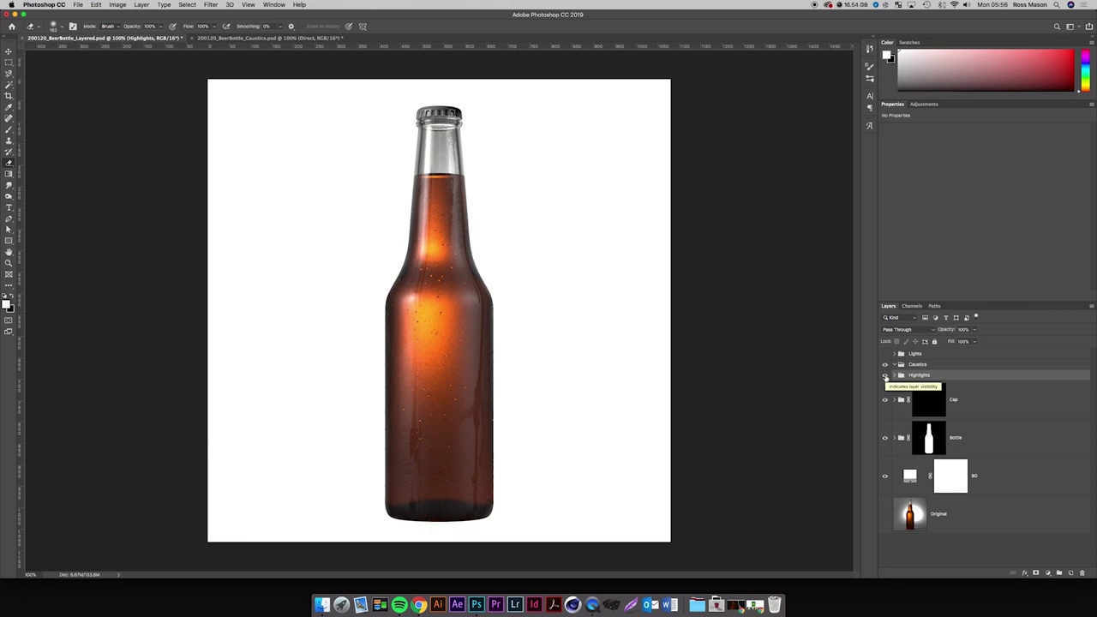
pyautogui.click(885, 377)
pyautogui.click(885, 377)
pyautogui.click(885, 377)
pyautogui.click(886, 377)
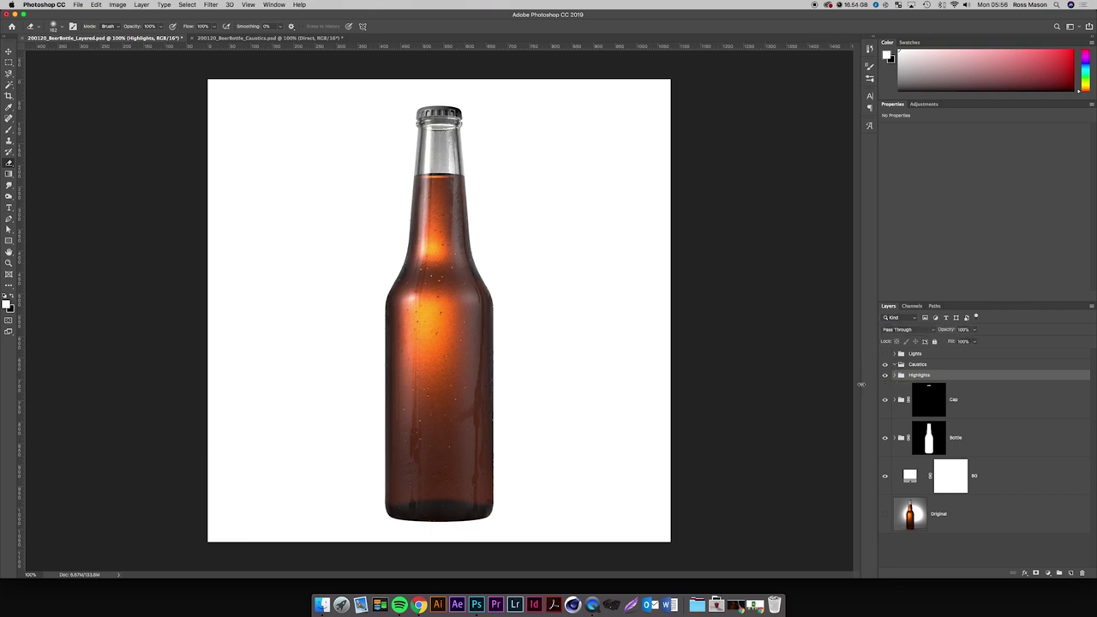
pyautogui.click(428, 604)
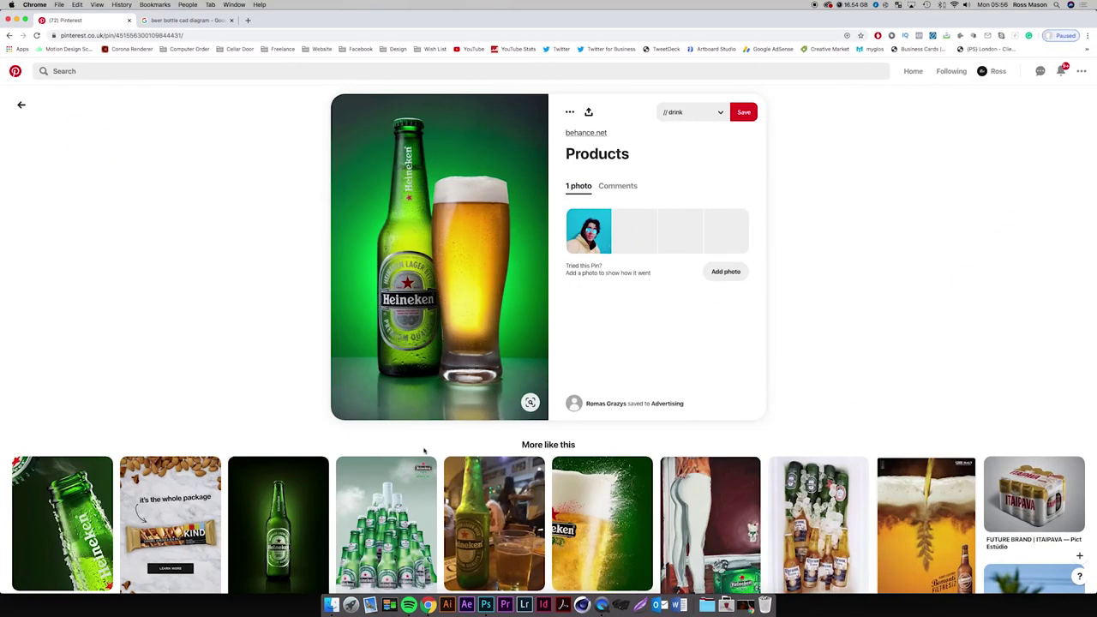
pyautogui.press('super+m')
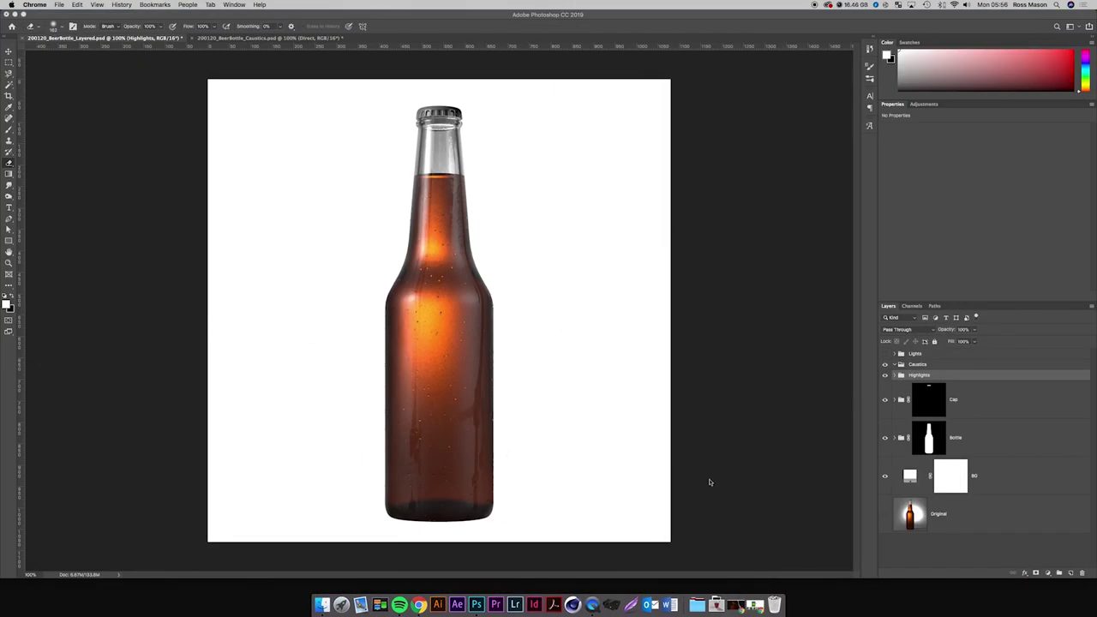
# Delete the empty Caustics group from the layer stack.
pyautogui.click(961, 378)
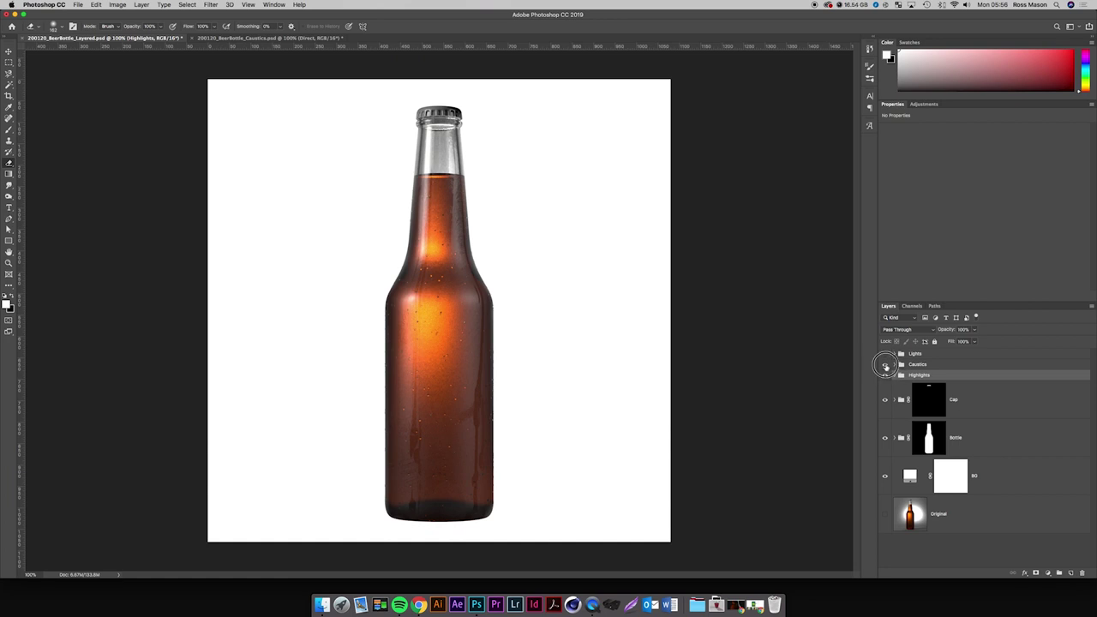
pyautogui.click(919, 366)
pyautogui.press('Delete')
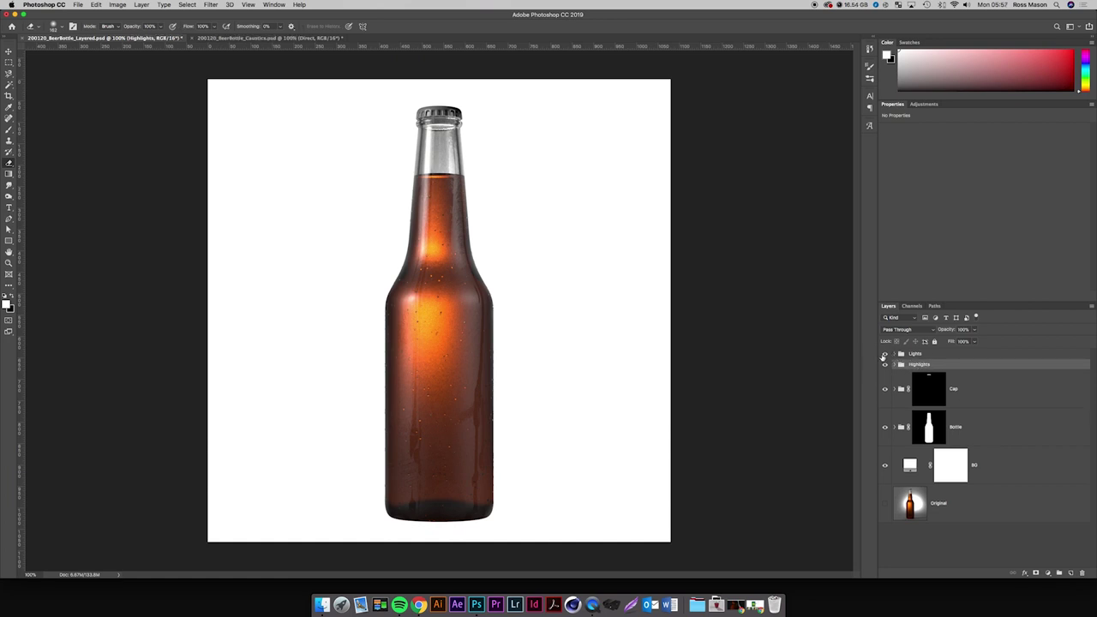
# Expand the Lights group and preview the Key Light and upper Rim Light passes over the bottle one at a time.
pyautogui.click(895, 354)
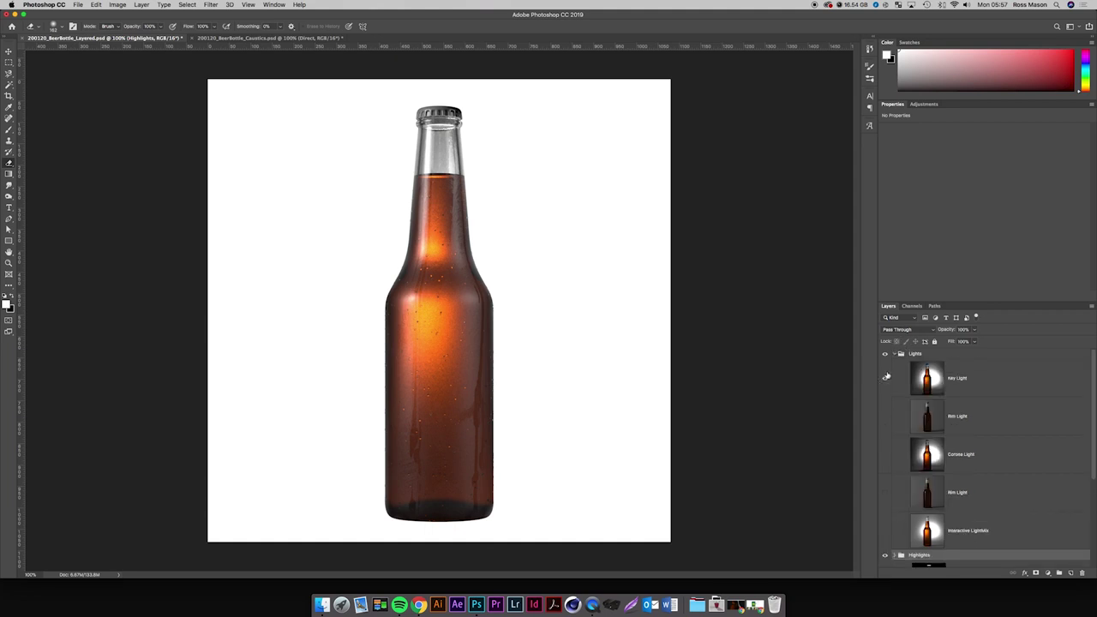
pyautogui.click(887, 377)
pyautogui.click(887, 377)
pyautogui.click(886, 415)
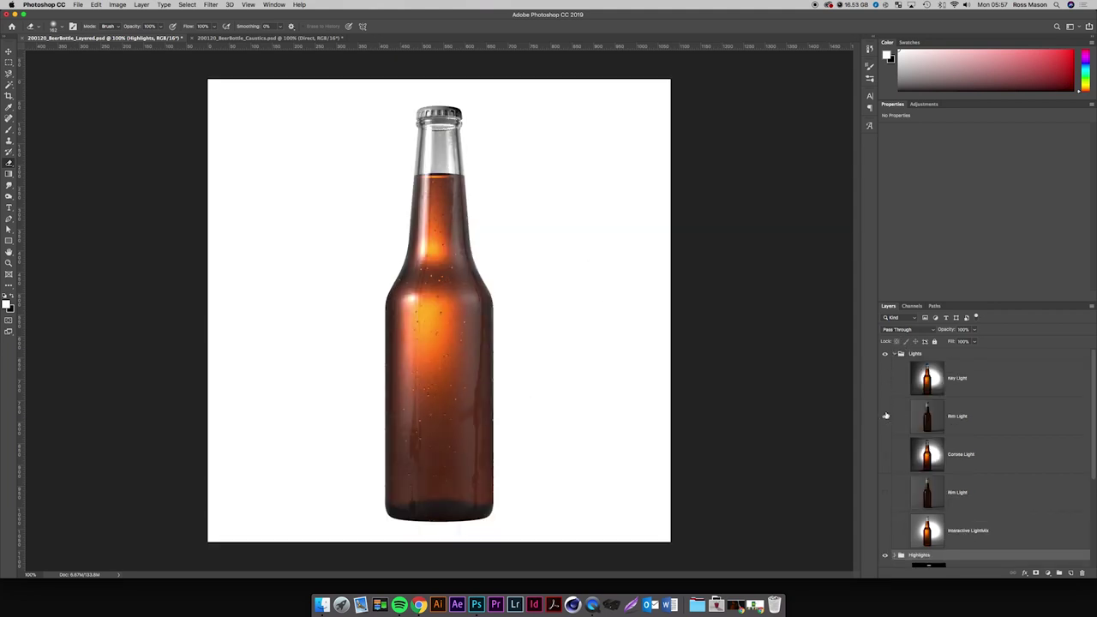
pyautogui.click(886, 416)
pyautogui.click(886, 416)
pyautogui.click(887, 416)
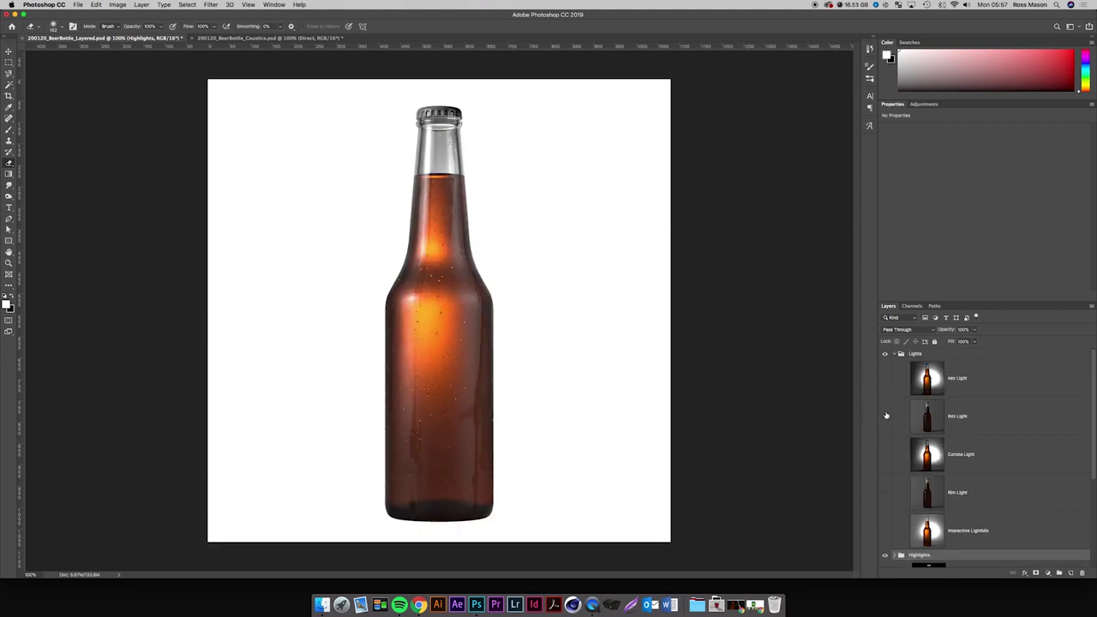
pyautogui.click(887, 416)
pyautogui.click(886, 416)
# Preview the Corona Light and Interactive LightMix passes, then collapse and hide the Lights group, keeping Highlights visible.
pyautogui.click(886, 455)
pyautogui.click(886, 454)
pyautogui.click(886, 454)
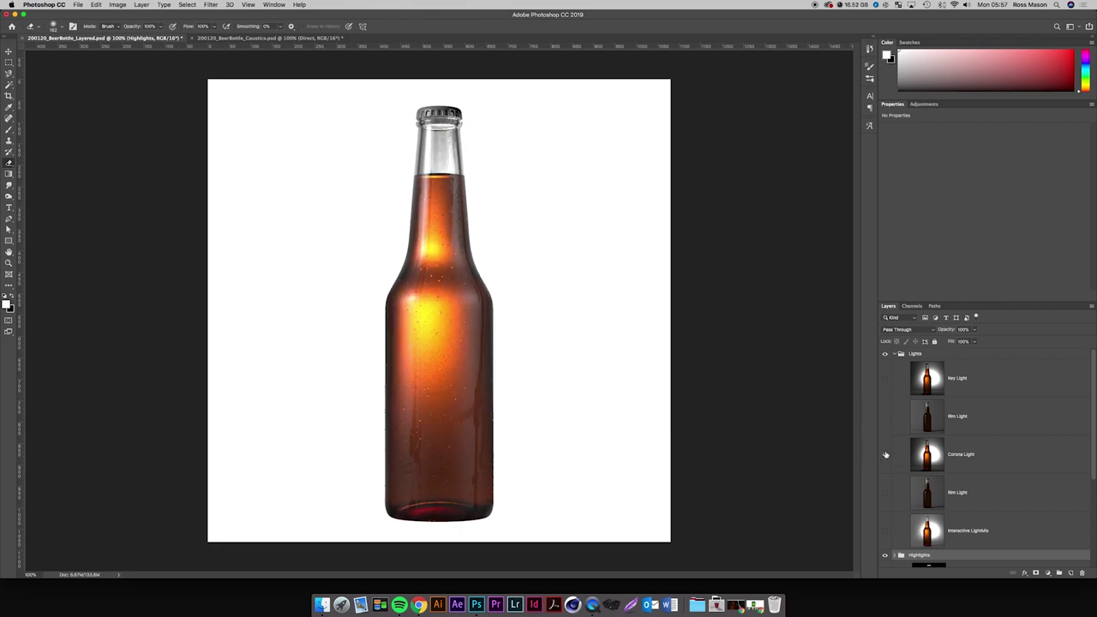
pyautogui.click(887, 455)
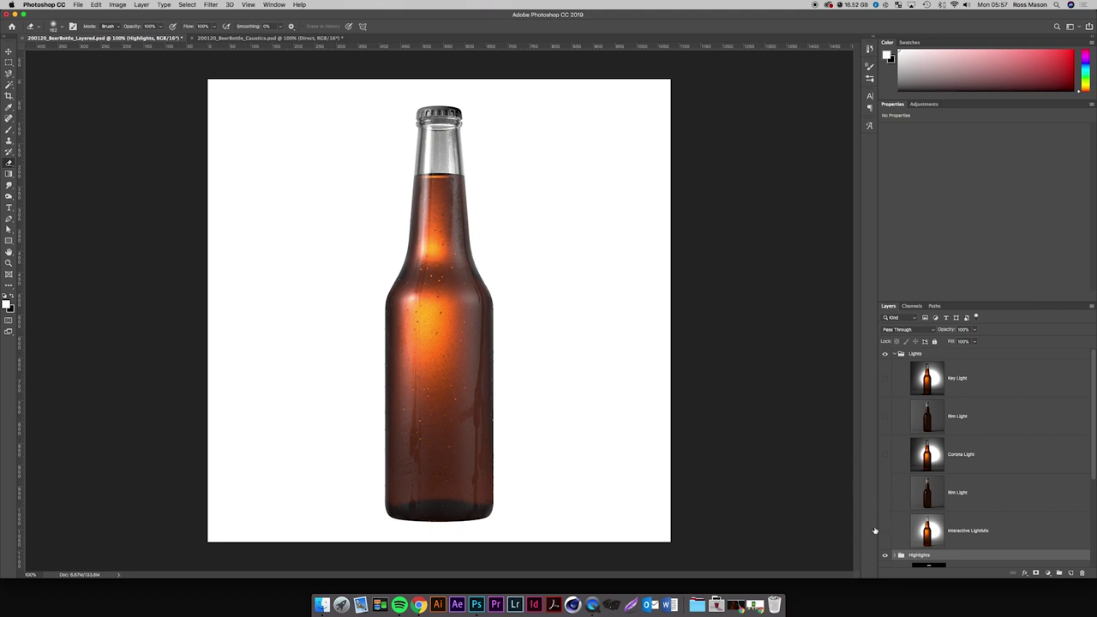
pyautogui.click(887, 531)
pyautogui.click(885, 532)
pyautogui.click(885, 532)
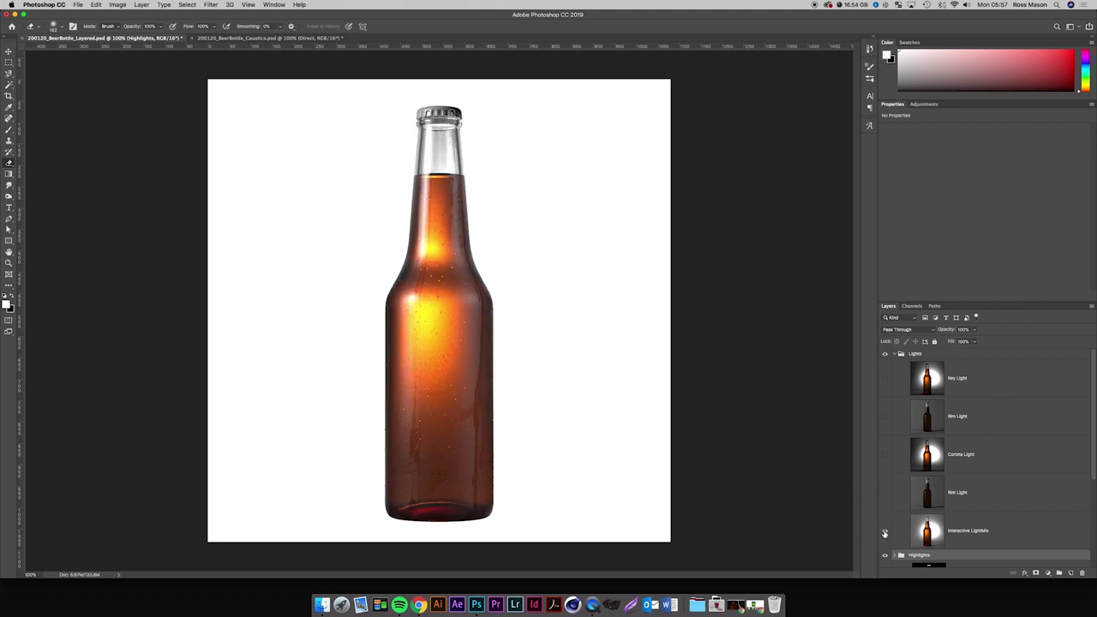
pyautogui.click(885, 534)
pyautogui.click(884, 533)
pyautogui.click(885, 533)
pyautogui.click(884, 533)
pyautogui.click(885, 533)
pyautogui.click(896, 354)
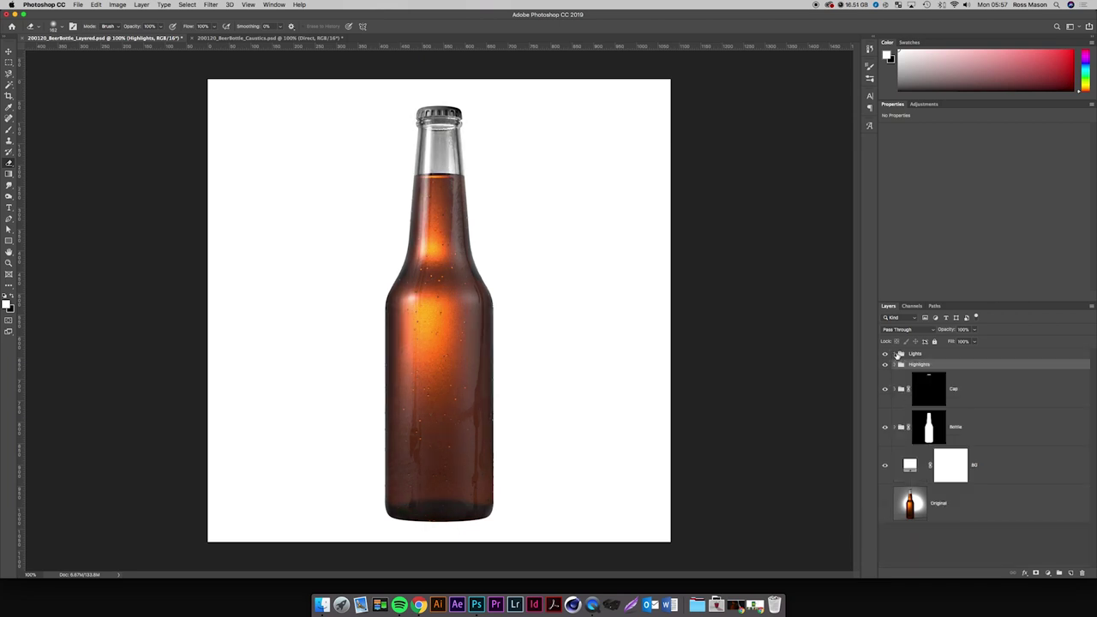
pyautogui.click(885, 364)
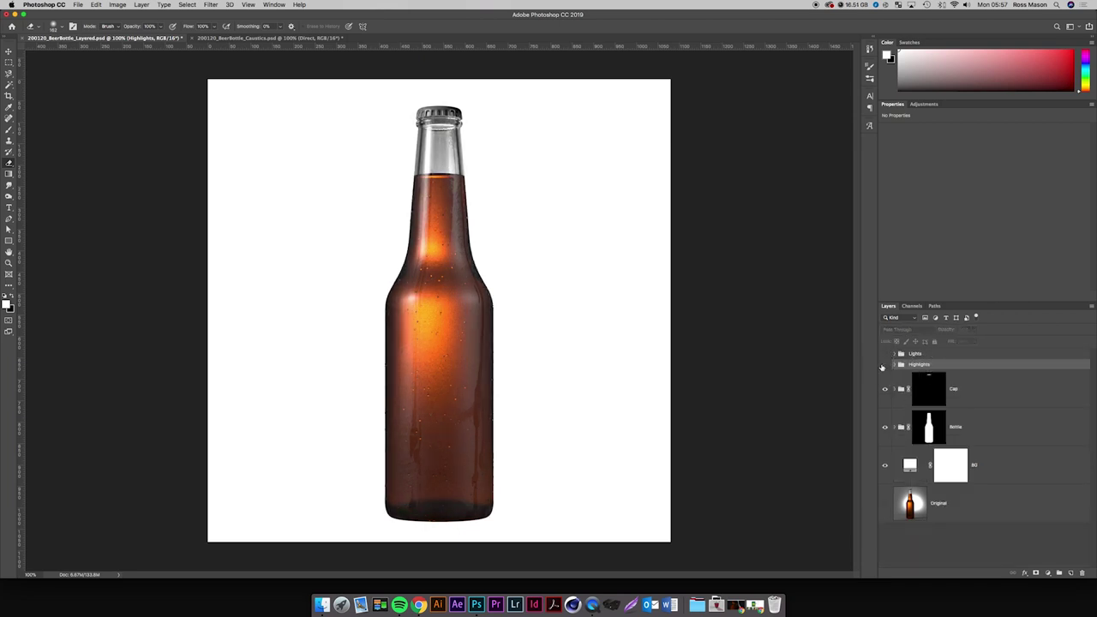
pyautogui.click(885, 364)
# Add a layer above the Highlights group, fill it with grey #858585 and set its blend mode to Overlay.
pyautogui.click(1071, 574)
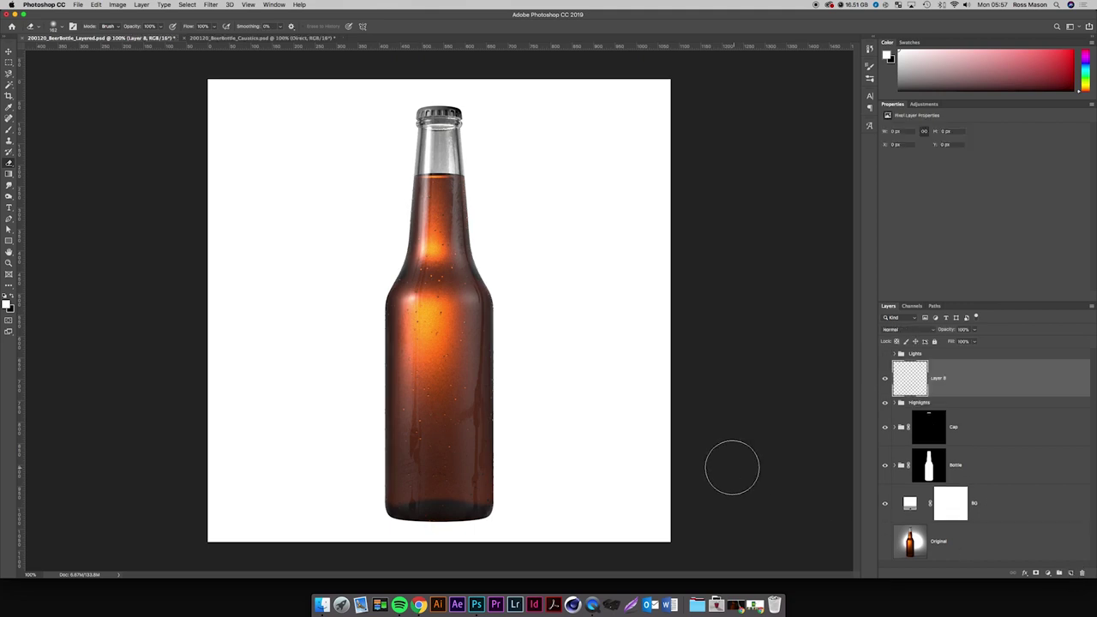
pyautogui.press('g')
pyautogui.click(7, 305)
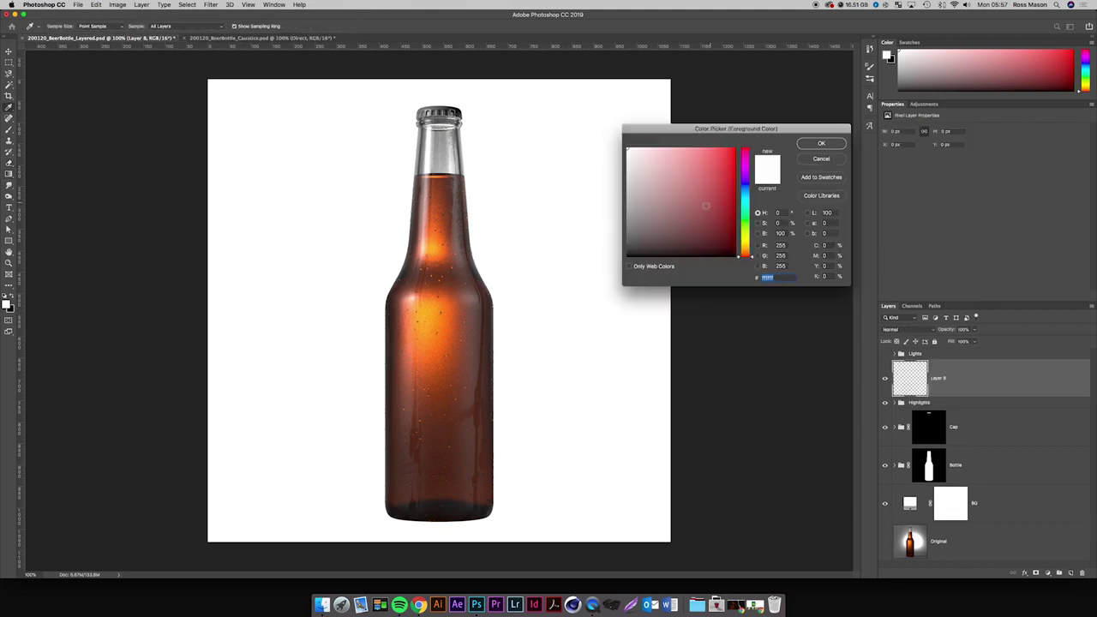
pyautogui.moveTo(706, 205); pyautogui.dragTo(612, 201)
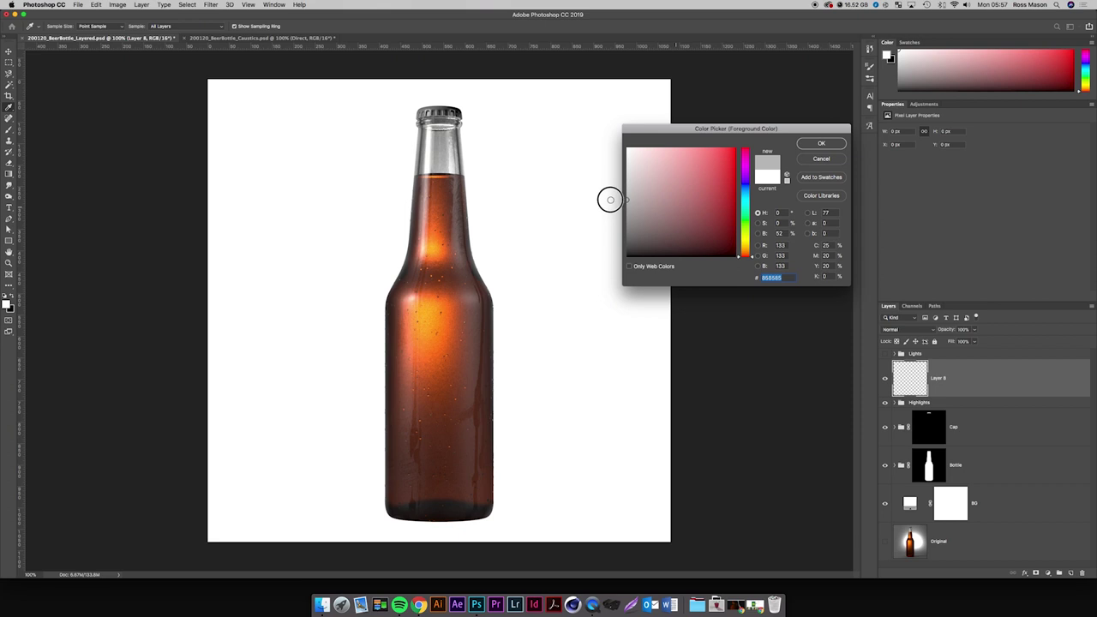
pyautogui.press('Return')
pyautogui.press('g')
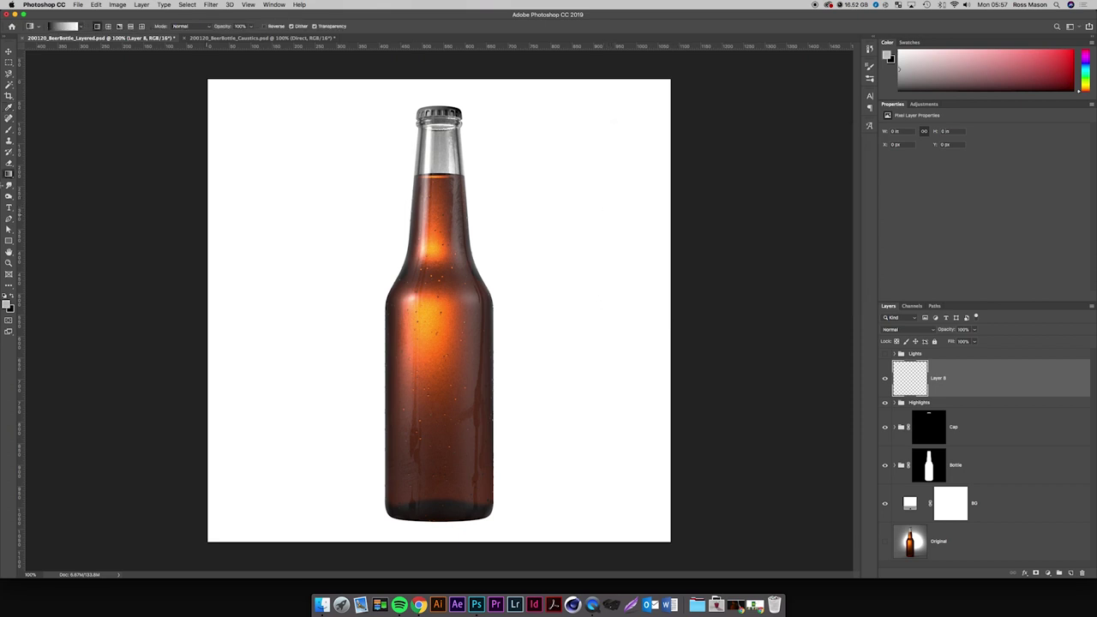
pyautogui.moveTo(8, 174); pyautogui.dragTo(52, 182)
pyautogui.click(519, 311)
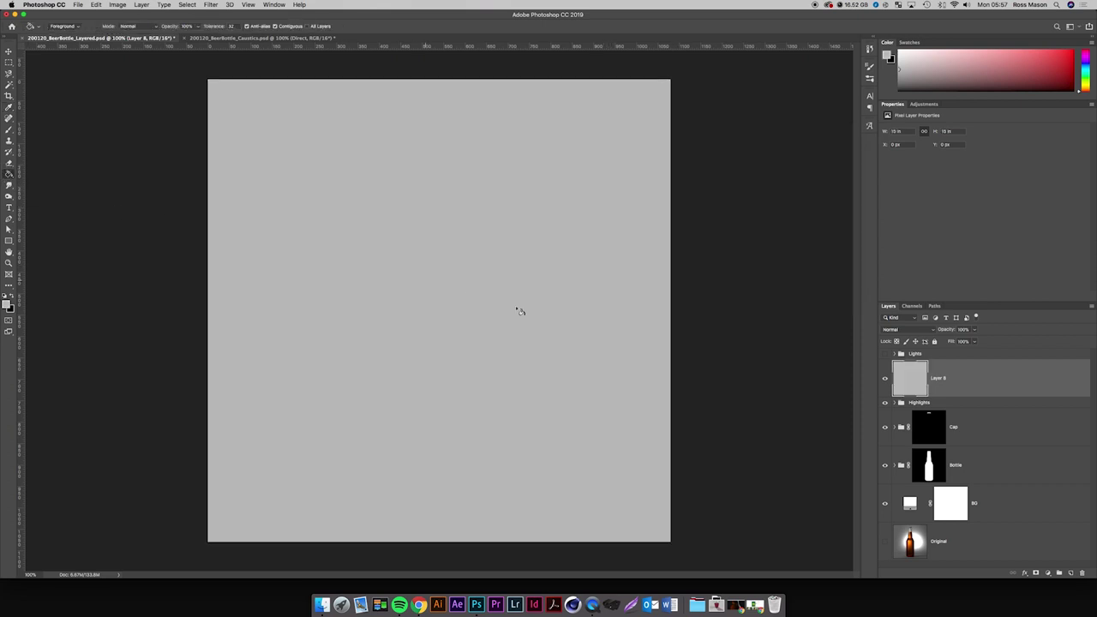
pyautogui.click(905, 332)
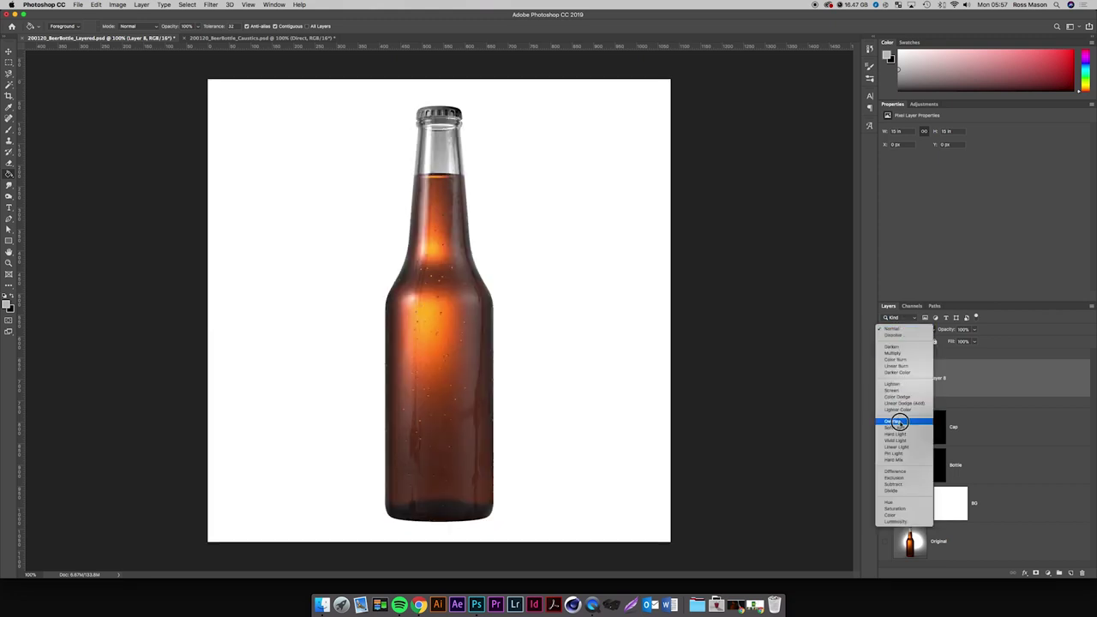
pyautogui.click(896, 420)
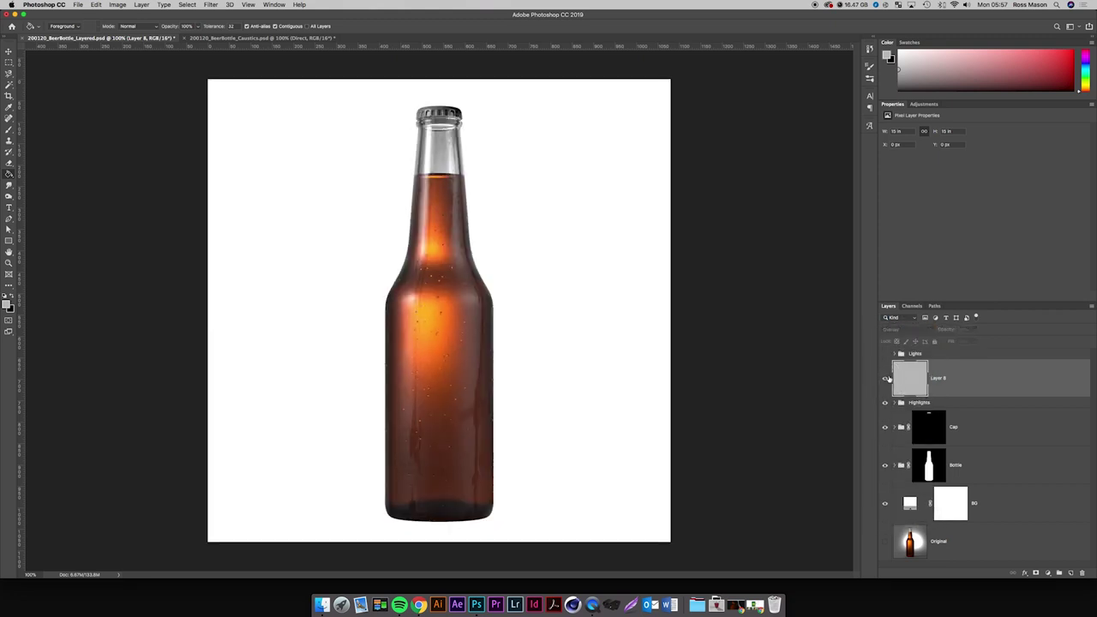
# Switch to the Burn tool with the Midtones range and enlarge its brush to 200 px.
pyautogui.click(8, 196)
pyautogui.moveTo(8, 197); pyautogui.dragTo(39, 199)
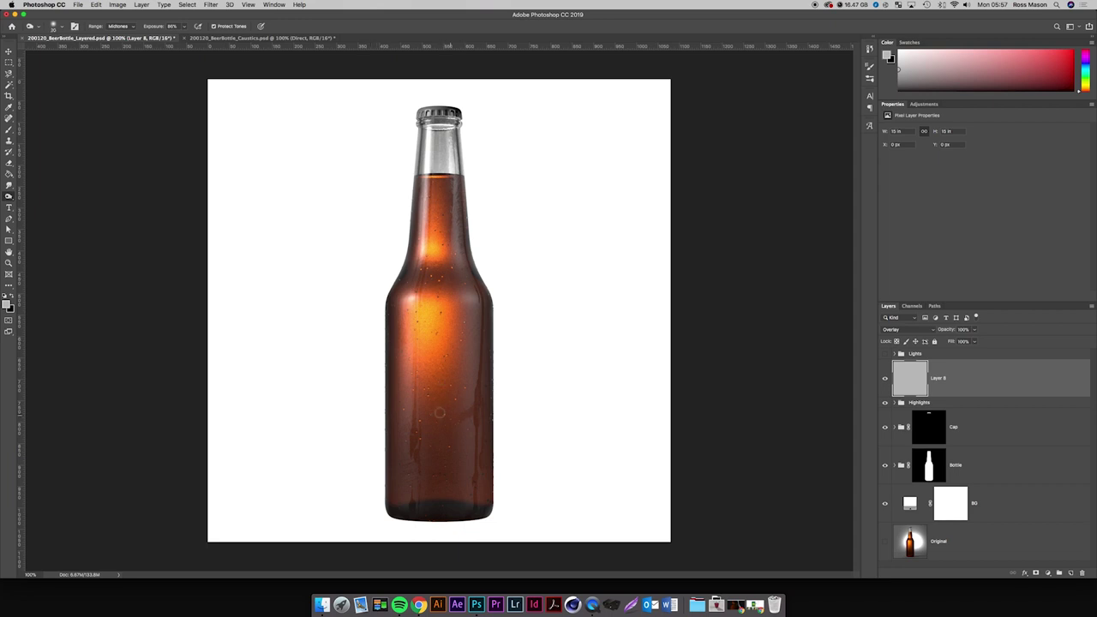
pyautogui.press(']')
pyautogui.press(']')
pyautogui.press(']')
pyautogui.press(']')
pyautogui.press(']')
pyautogui.press(']')
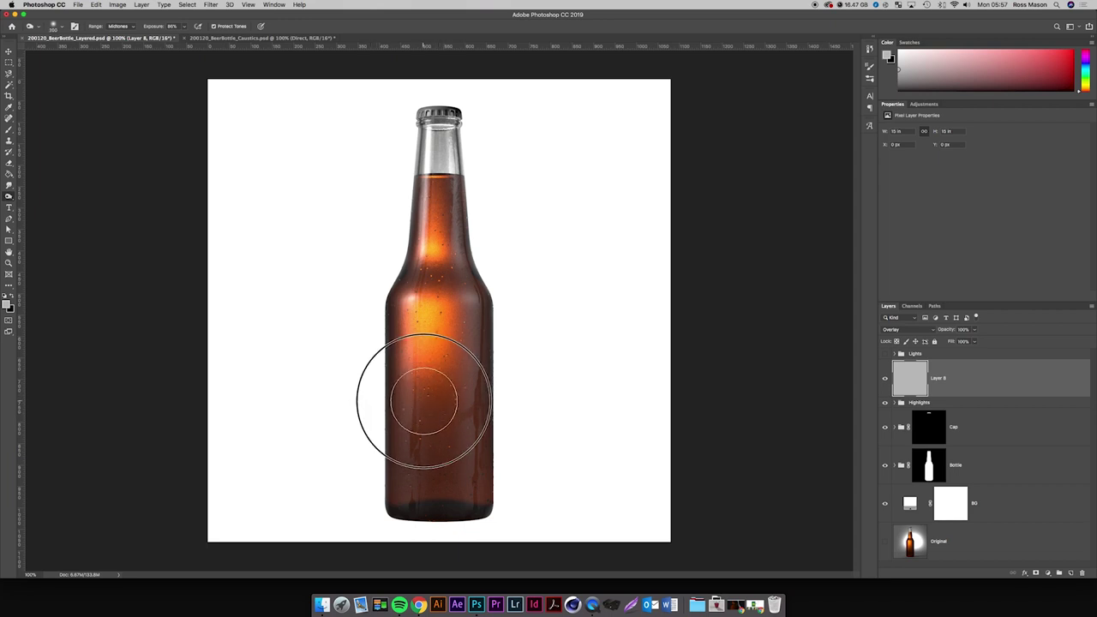
# Switch to the Dodge tool, enlarge its brush to 250 px and lightly brighten the bottle's lower body at 10% exposure.
pyautogui.moveTo(8, 196); pyautogui.dragTo(40, 204)
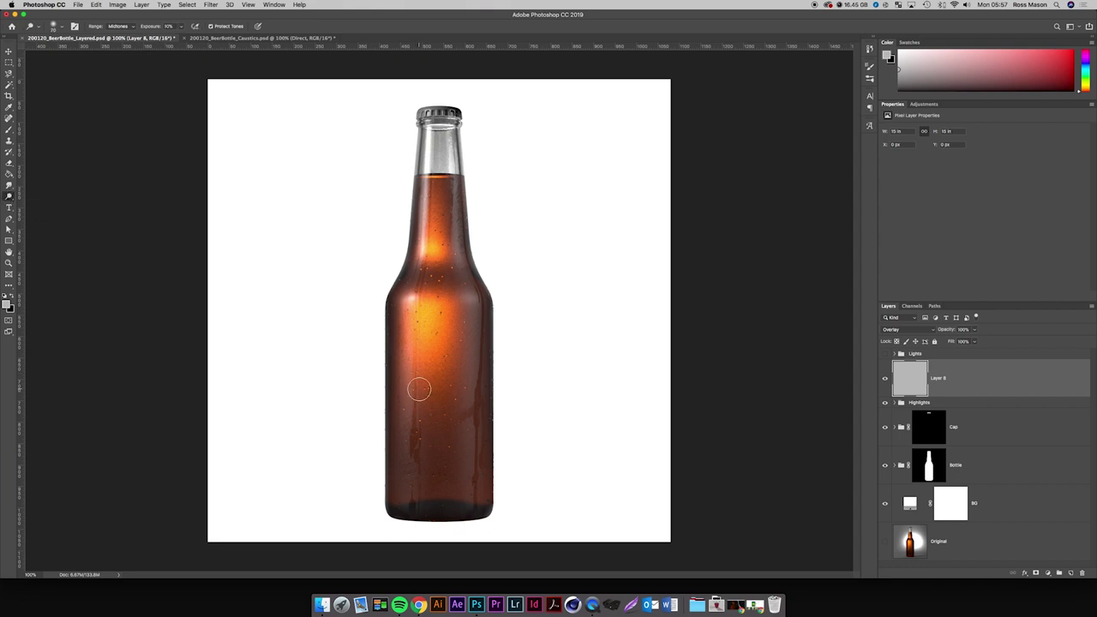
pyautogui.press(']')
pyautogui.press(']')
pyautogui.press(']')
pyautogui.press(']')
pyautogui.press(']')
pyautogui.press(']')
pyautogui.press(']')
pyautogui.press(']')
pyautogui.press(']')
pyautogui.press(']')
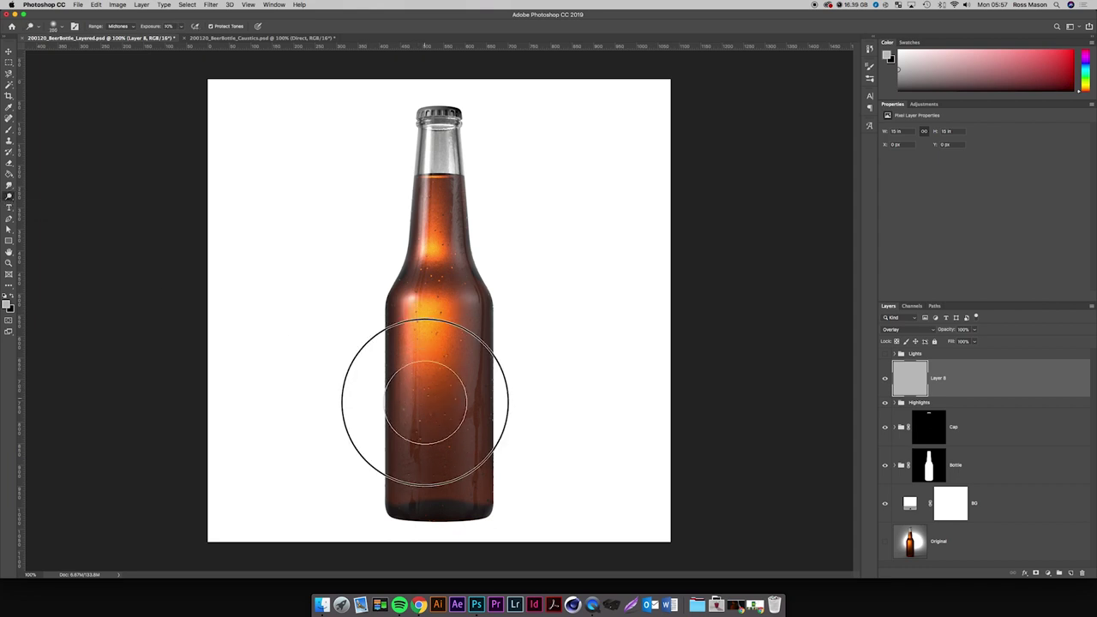
pyautogui.press('[')
pyautogui.press('[')
pyautogui.press('[')
pyautogui.press('[')
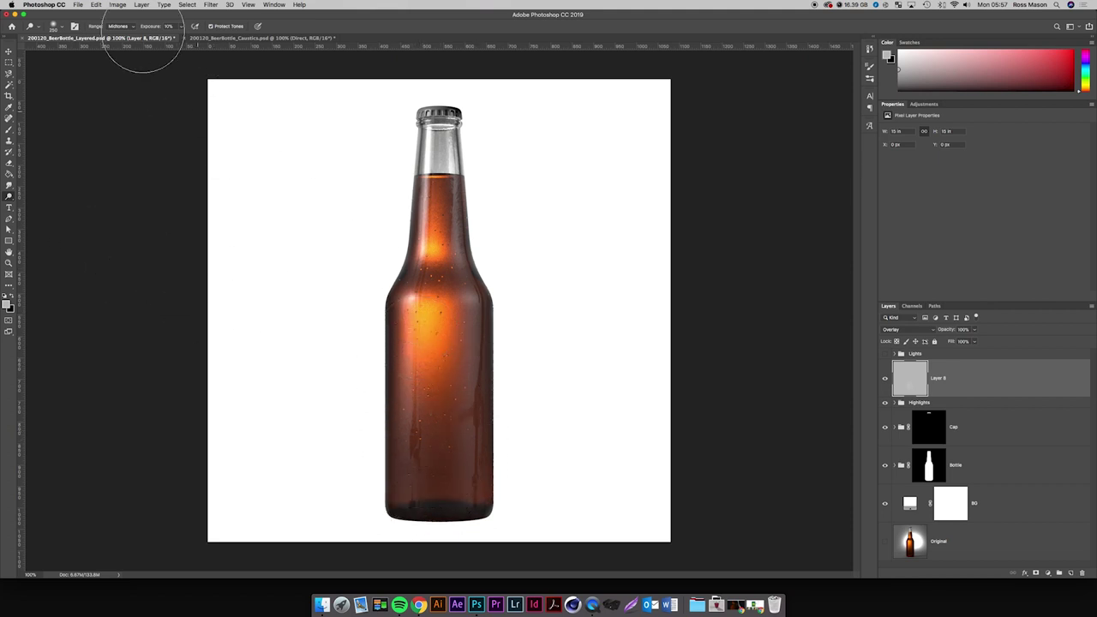
# Raise the Dodge exposure to 47% and brighten the centre of the bottle's lower body with the large brush.
pyautogui.moveTo(150, 26); pyautogui.dragTo(179, 27)
pyautogui.press(']')
pyautogui.press(']')
pyautogui.press(']')
pyautogui.press(']')
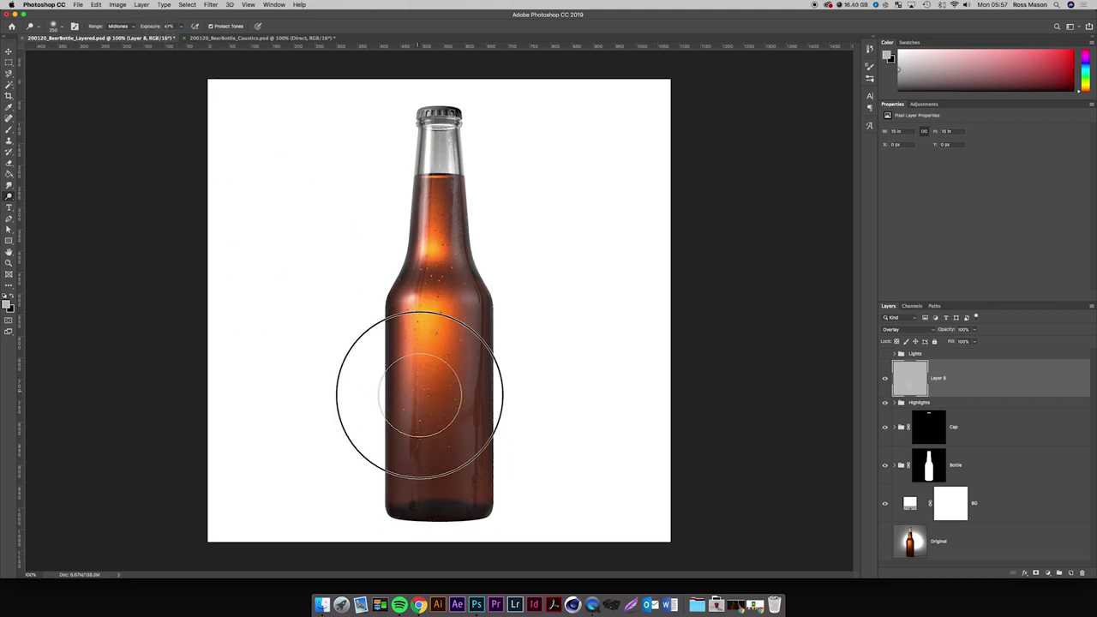
# Reduce the Dodge brush to about 130 px and brighten the lower body with upward vertical strokes through its centre.
pyautogui.press('[')
pyautogui.press('[')
pyautogui.press('[')
pyautogui.press('[')
pyautogui.press('[')
pyautogui.press('[')
pyautogui.press('[')
pyautogui.press('[')
pyautogui.press('[')
pyautogui.press('[')
pyautogui.press('[')
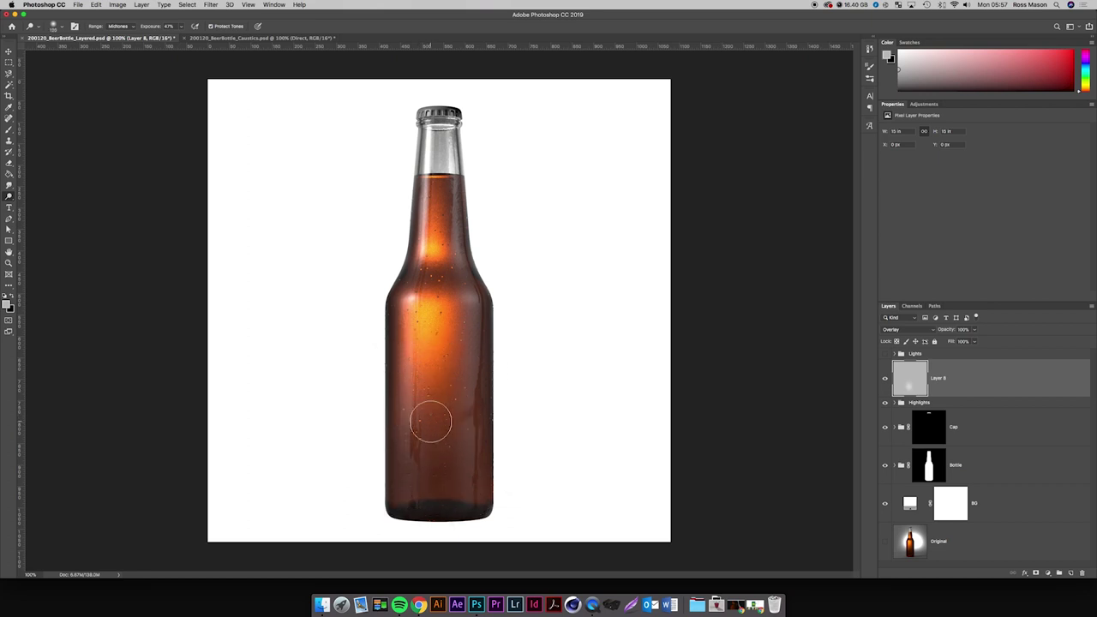
pyautogui.moveTo(409, 476); pyautogui.dragTo(415, 420)
pyautogui.moveTo(434, 460); pyautogui.dragTo(433, 361)
pyautogui.moveTo(440, 450); pyautogui.dragTo(436, 367)
# Reduce the Dodge brush to about 80 px and brighten the beer just above the bottle's base.
pyautogui.press('[')
pyautogui.press('[')
pyautogui.press('[')
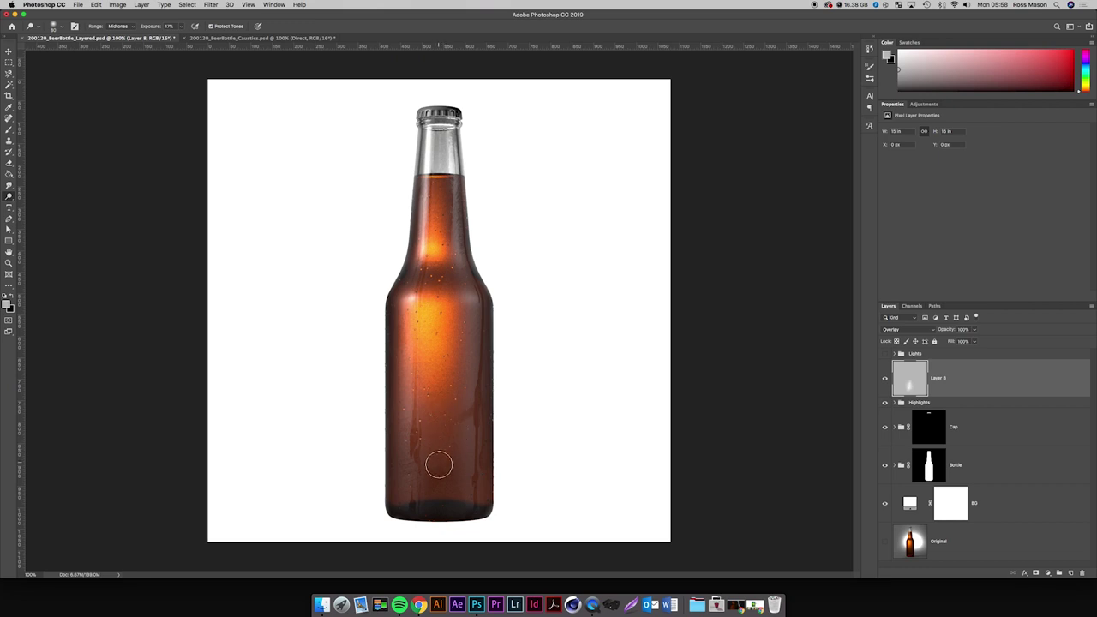
pyautogui.moveTo(415, 456)
pyautogui.mouseDown()
pyautogui.moveTo(419, 370)
pyautogui.moveTo(416, 459)
pyautogui.moveTo(432, 464)
pyautogui.mouseUp()
pyautogui.press('[')
pyautogui.press('[')
pyautogui.press('[')
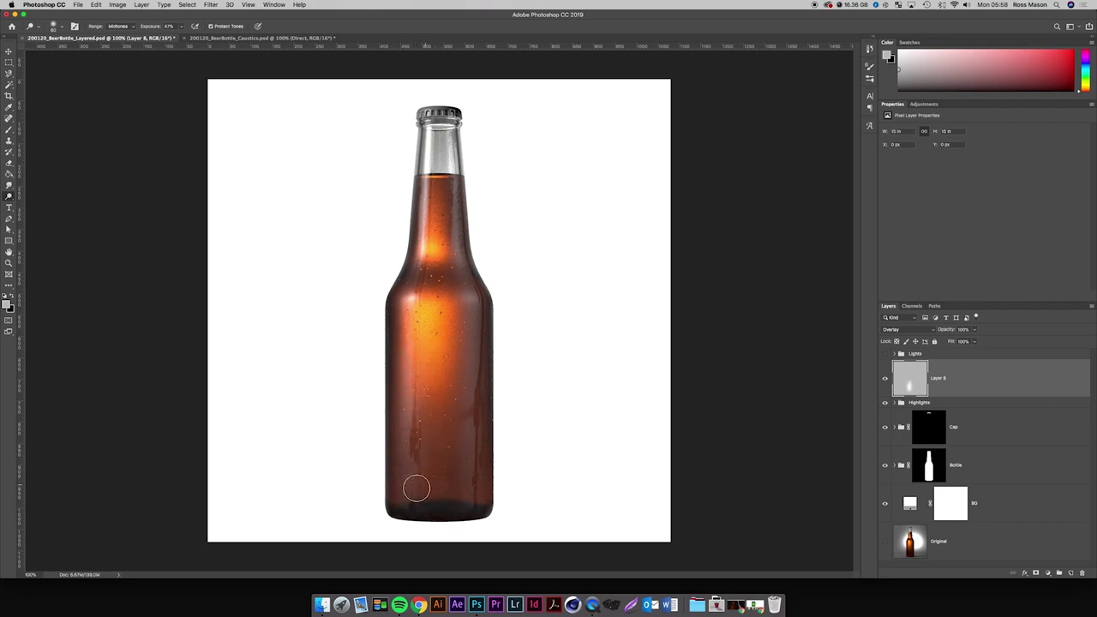
# Dodge the glowing areas at the bottle's shoulder and lower neck on the grey overlay layer.
pyautogui.press(']')
pyautogui.press(']')
pyautogui.press(']')
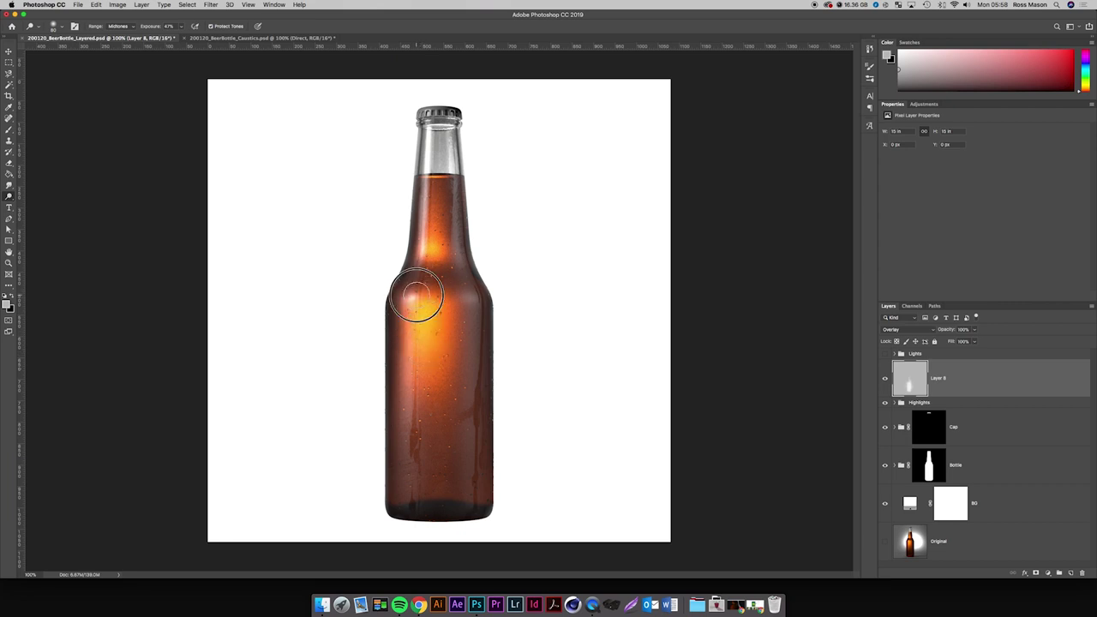
pyautogui.moveTo(438, 296); pyautogui.dragTo(414, 307)
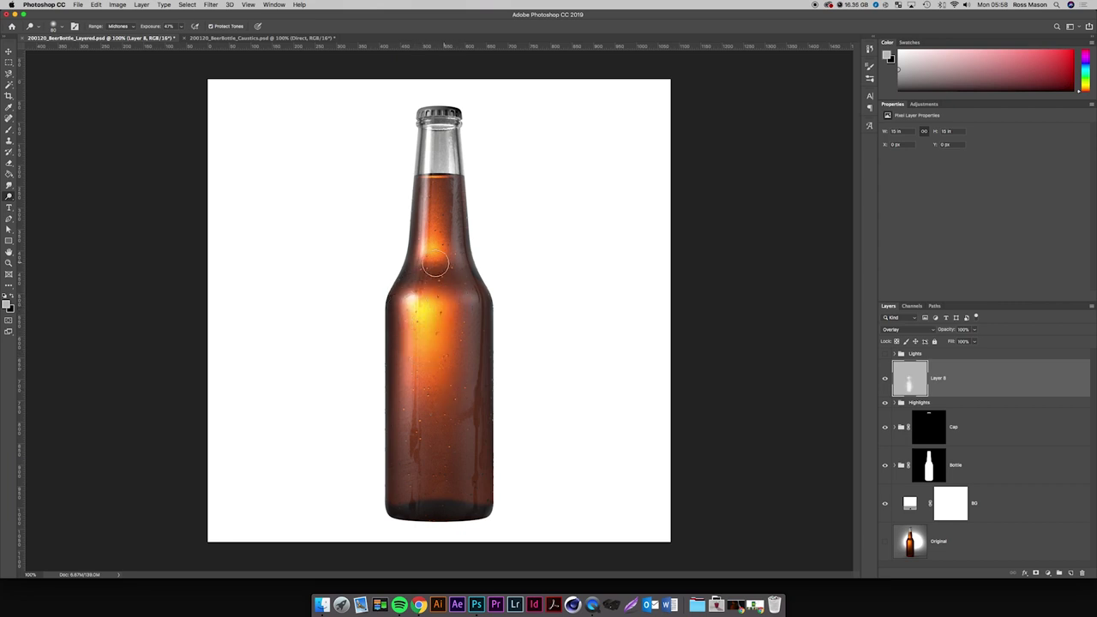
pyautogui.moveTo(428, 256)
pyautogui.mouseDown()
pyautogui.moveTo(432, 193)
pyautogui.moveTo(435, 244)
pyautogui.mouseUp()
pyautogui.moveTo(416, 290)
pyautogui.mouseDown()
pyautogui.moveTo(426, 270)
pyautogui.moveTo(417, 265)
pyautogui.moveTo(416, 279)
pyautogui.mouseUp()
pyautogui.moveTo(435, 273); pyautogui.dragTo(440, 275)
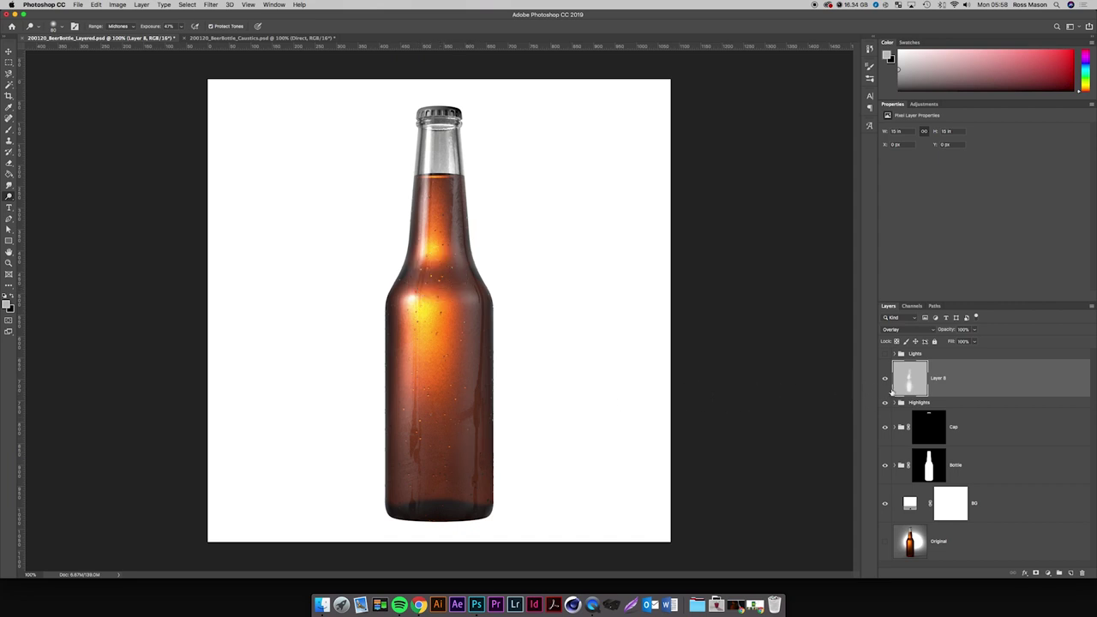
# Compare the bottle with and without the dodged grey overlay layer.
pyautogui.click(885, 378)
pyautogui.click(885, 378)
pyautogui.click(886, 378)
pyautogui.click(886, 378)
pyautogui.click(886, 378)
pyautogui.click(885, 378)
pyautogui.click(886, 378)
pyautogui.click(886, 378)
pyautogui.click(886, 378)
pyautogui.click(885, 378)
# Switch to Finder, preview the Coors bottle reference image in the _Ref folder, and return to Photoshop.
pyautogui.click(322, 604)
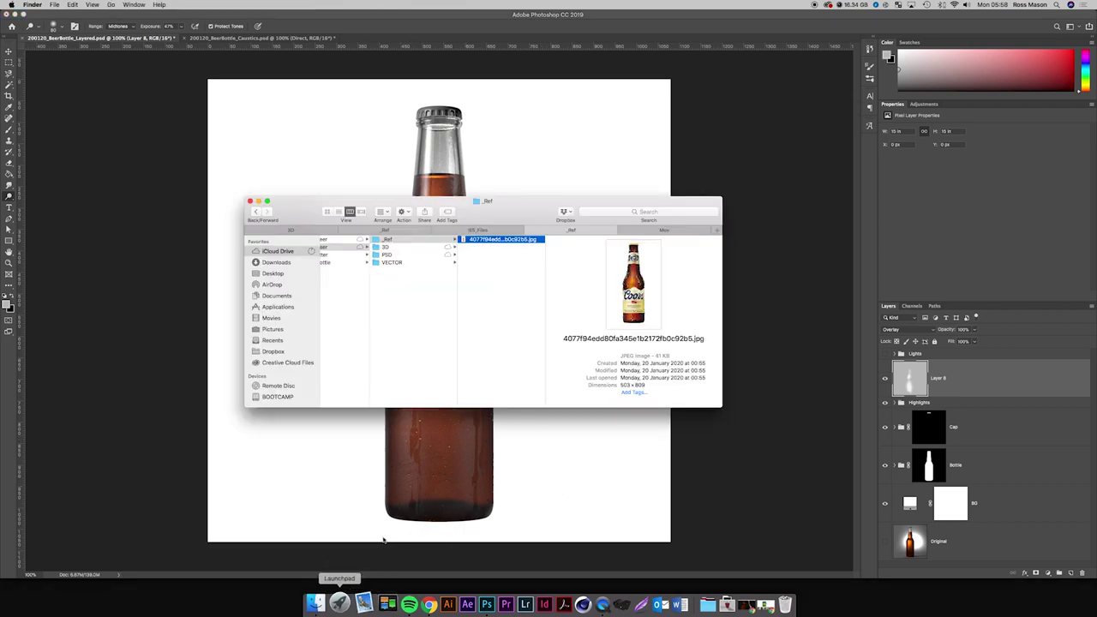
pyautogui.press('space')
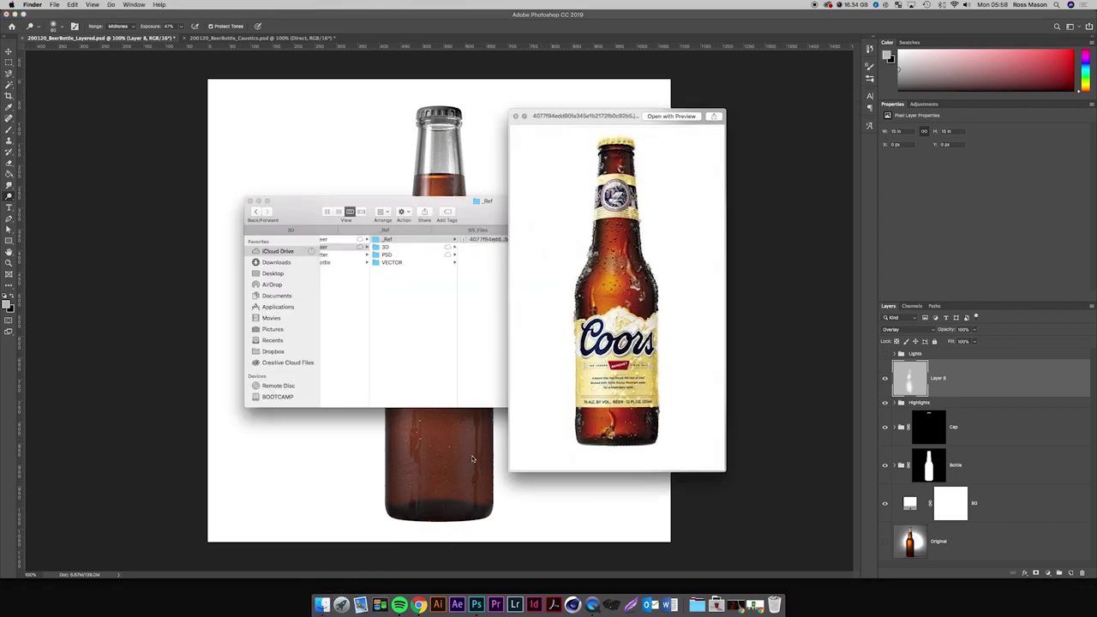
pyautogui.press('space')
pyautogui.press('space')
pyautogui.click(497, 25)
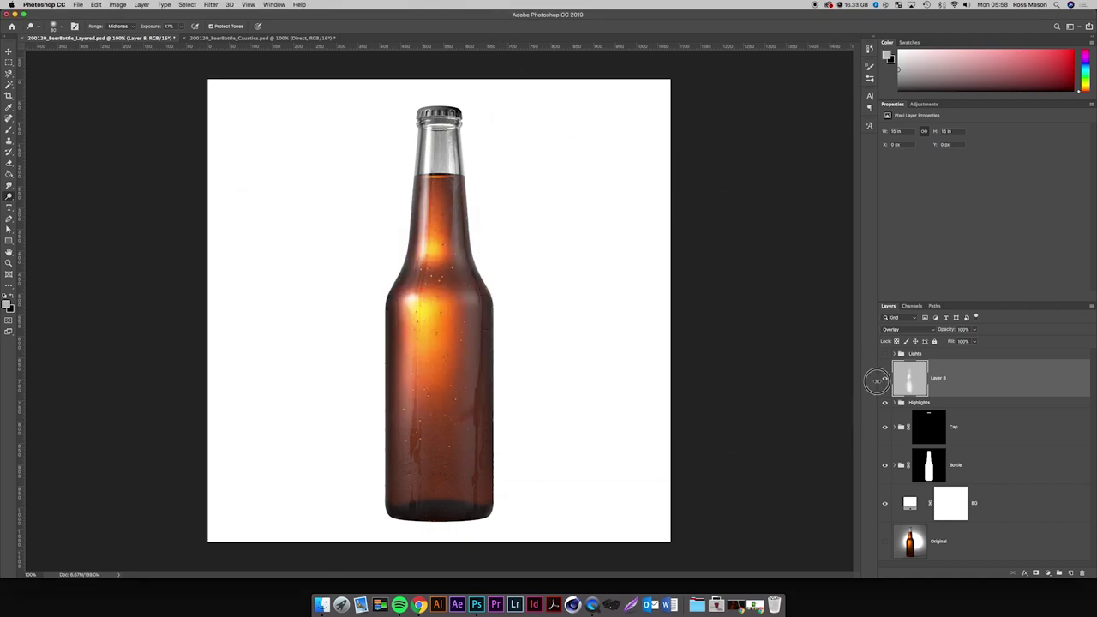
# Check the brightened beer once more by hiding and showing the grey overlay layer.
pyautogui.doubleClick(878, 382)
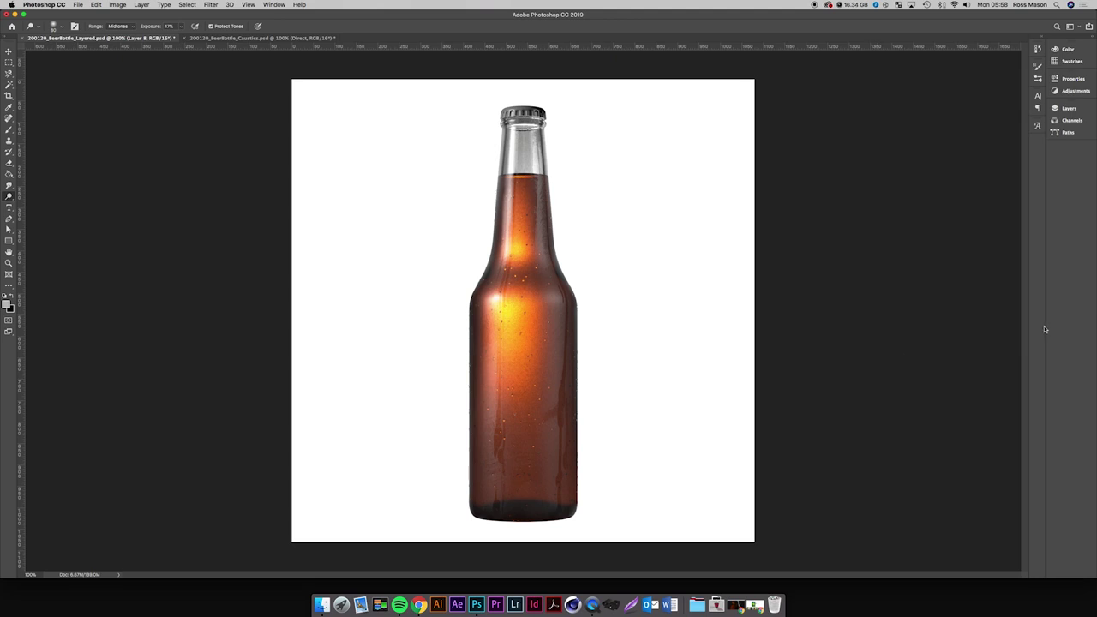
pyautogui.hotkey('shift', 'Tab')
pyautogui.click(883, 384)
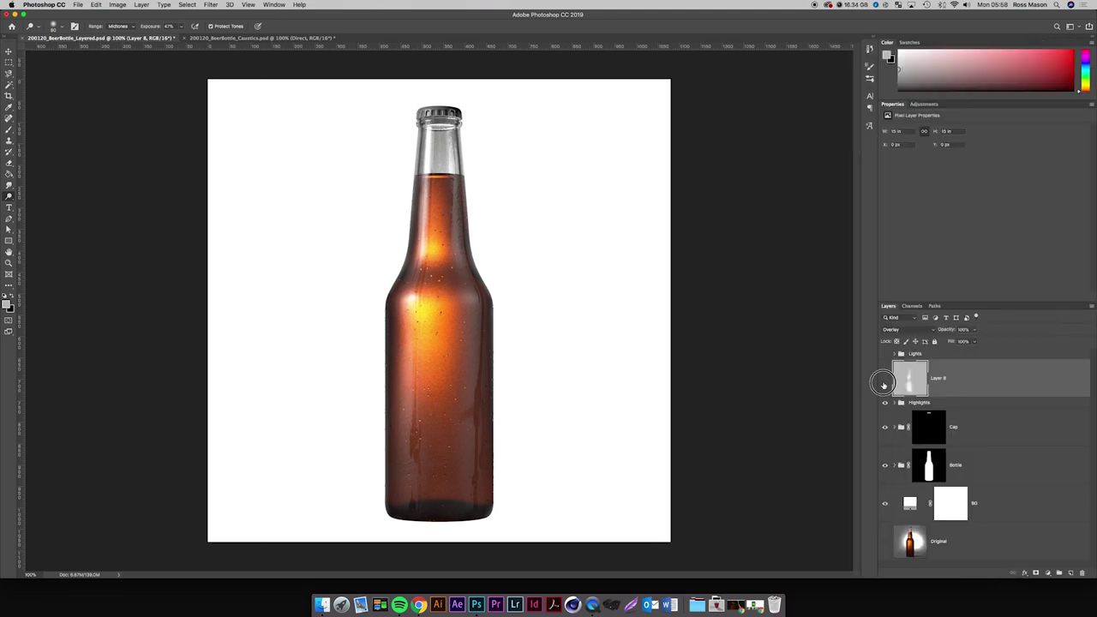
pyautogui.click(884, 384)
pyautogui.click(885, 383)
pyautogui.click(884, 383)
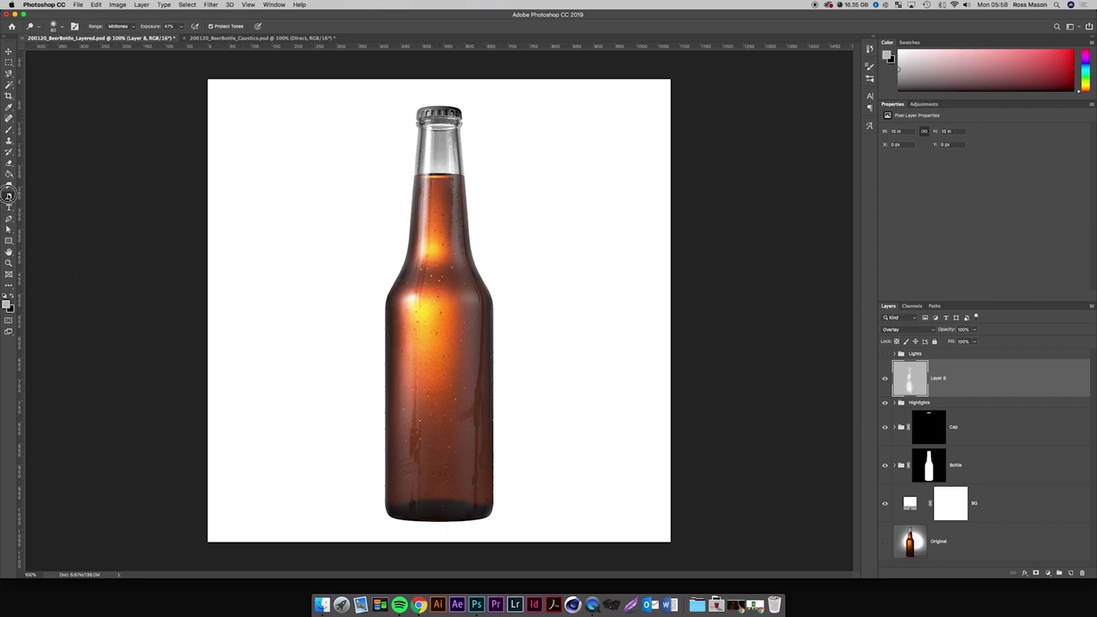
# Switch to the Burn tool and darken the right side of the bottle's lower body down to the base.
pyautogui.moveTo(9, 195); pyautogui.dragTo(29, 204)
pyautogui.click(36, 205)
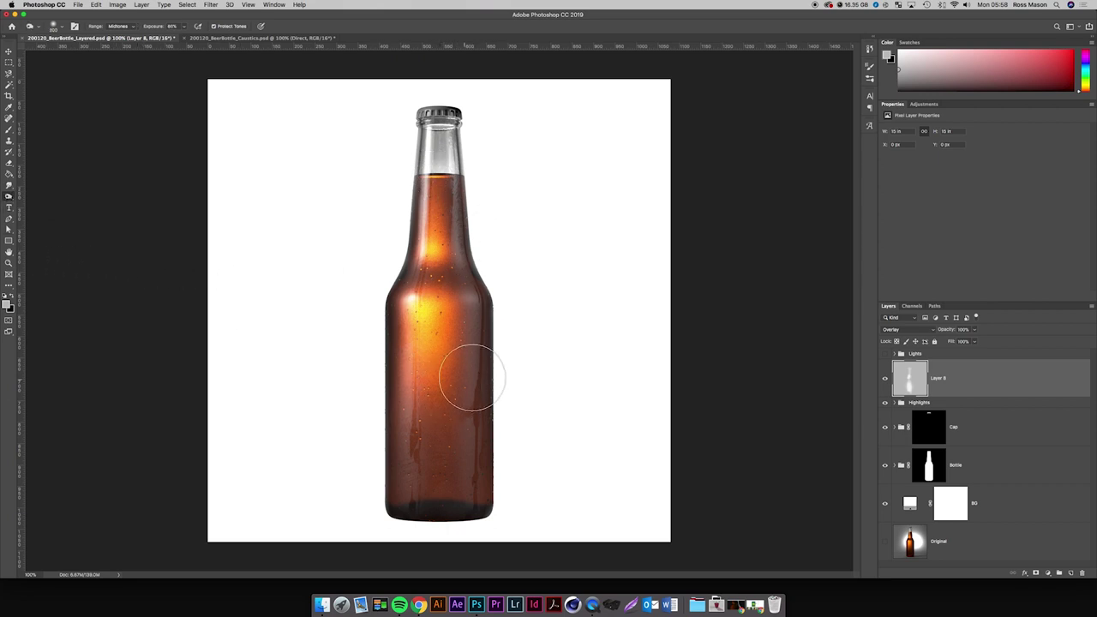
pyautogui.moveTo(473, 377); pyautogui.dragTo(479, 420)
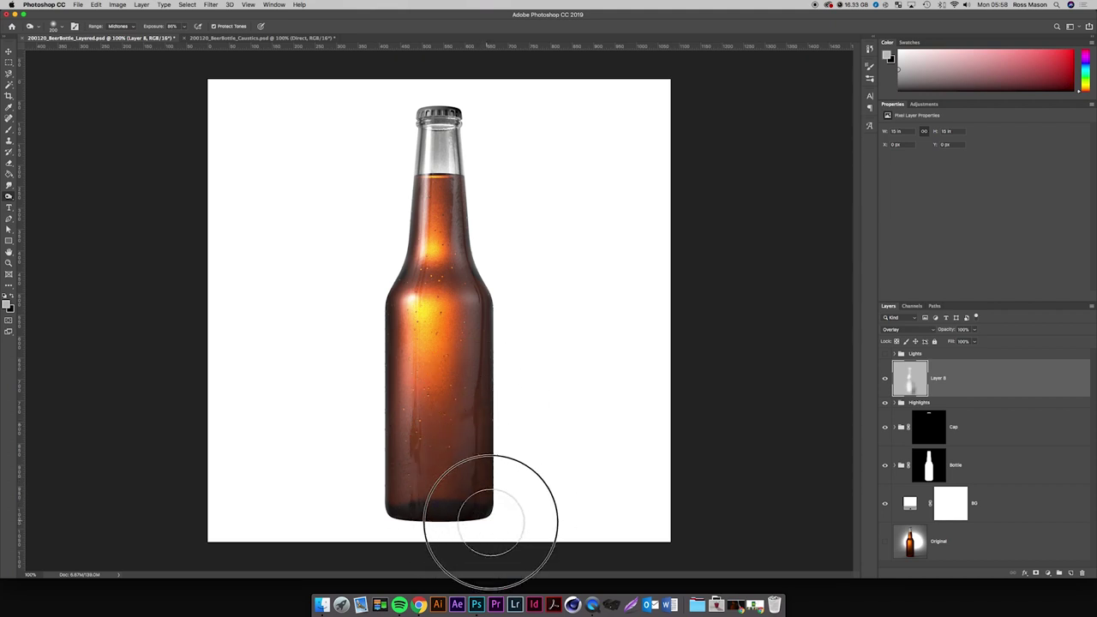
pyautogui.press('[')
pyautogui.press('[')
pyautogui.press('[')
pyautogui.press('[')
# Burn along the bottle's right edge from the lower body up over the shoulder to the neck.
pyautogui.moveTo(499, 467); pyautogui.dragTo(501, 264)
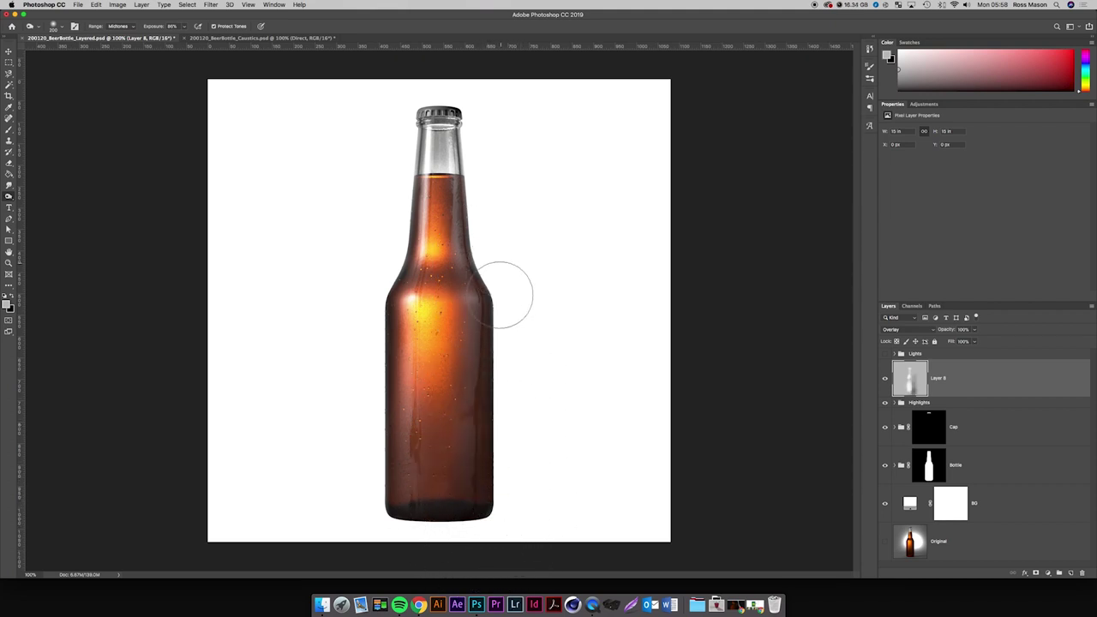
pyautogui.moveTo(496, 304); pyautogui.dragTo(475, 262)
pyautogui.moveTo(475, 262); pyautogui.dragTo(469, 242)
pyautogui.press('[')
pyautogui.press('[')
pyautogui.press('[')
pyautogui.press('[')
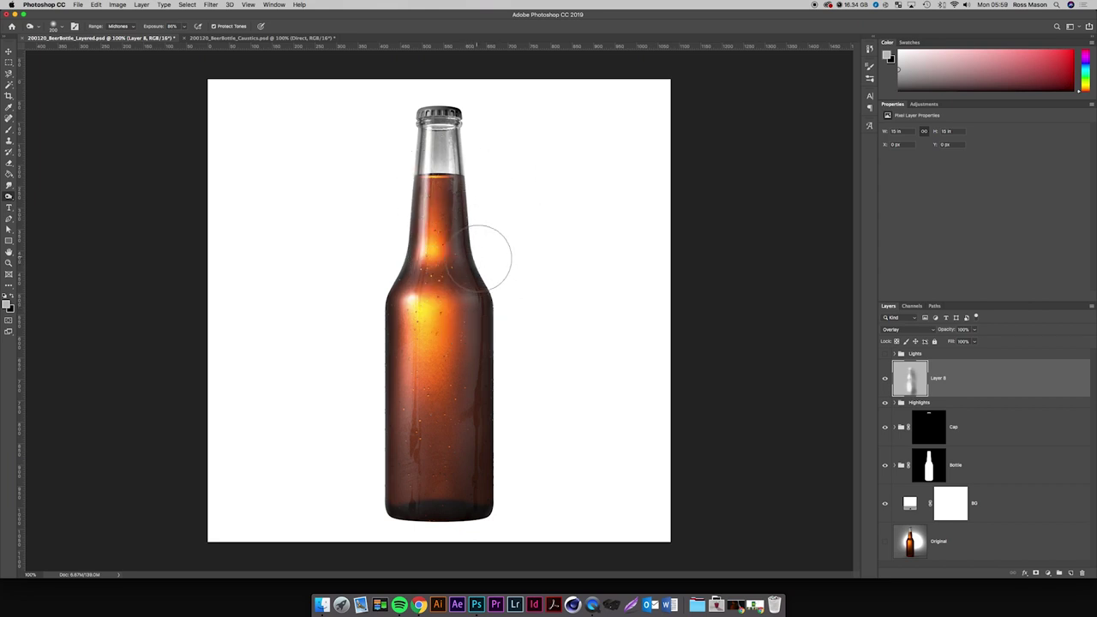
# Continue burning on the overlay layer to darken the bottle's base.
pyautogui.press(']')
pyautogui.press(']')
pyautogui.press(']')
pyautogui.press(']')
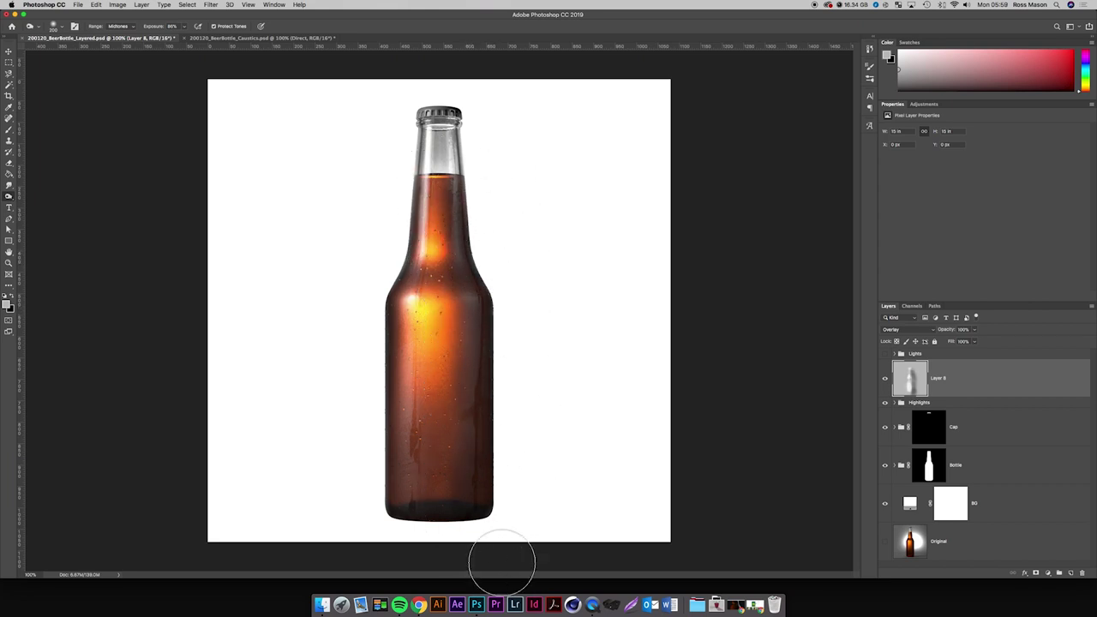
pyautogui.press(']')
pyautogui.press(']')
pyautogui.press(']')
pyautogui.press(']')
pyautogui.press('[')
pyautogui.press('[')
pyautogui.press('[')
pyautogui.press('[')
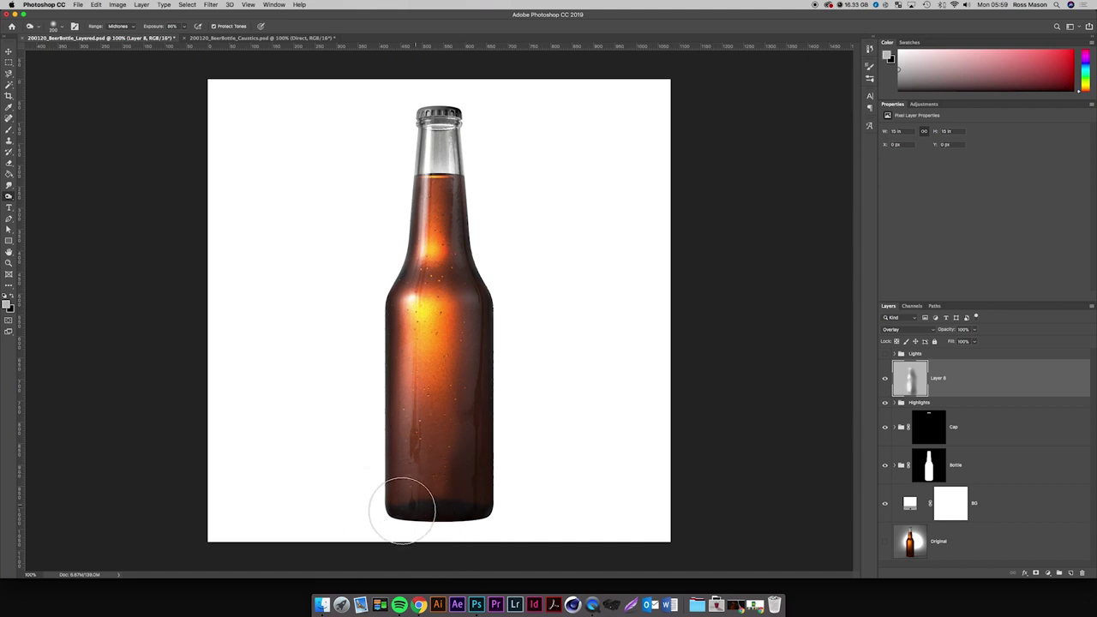
# Burn the left edge of the bottle's body to darken it like the right side.
pyautogui.press(']')
pyautogui.press(']')
pyautogui.press(']')
pyautogui.press(']')
pyautogui.press('[')
pyautogui.press('[')
pyautogui.press('[')
pyautogui.press('[')
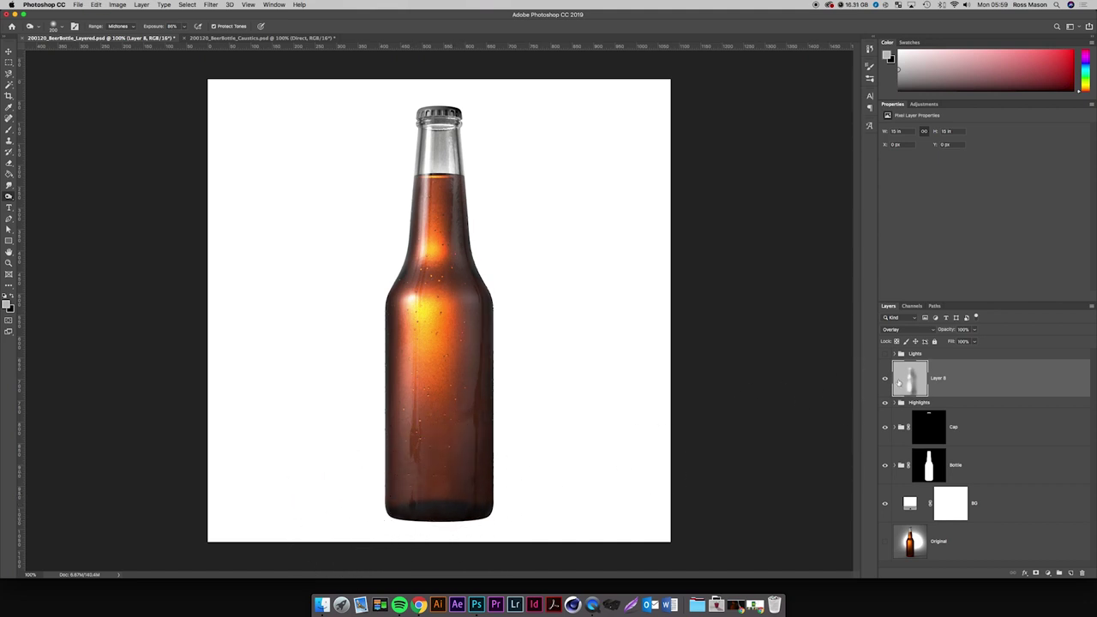
# Compare the bottle before and after the combined dodging and burning by toggling the overlay layer's visibility.
pyautogui.click(885, 378)
pyautogui.click(886, 378)
pyautogui.click(885, 378)
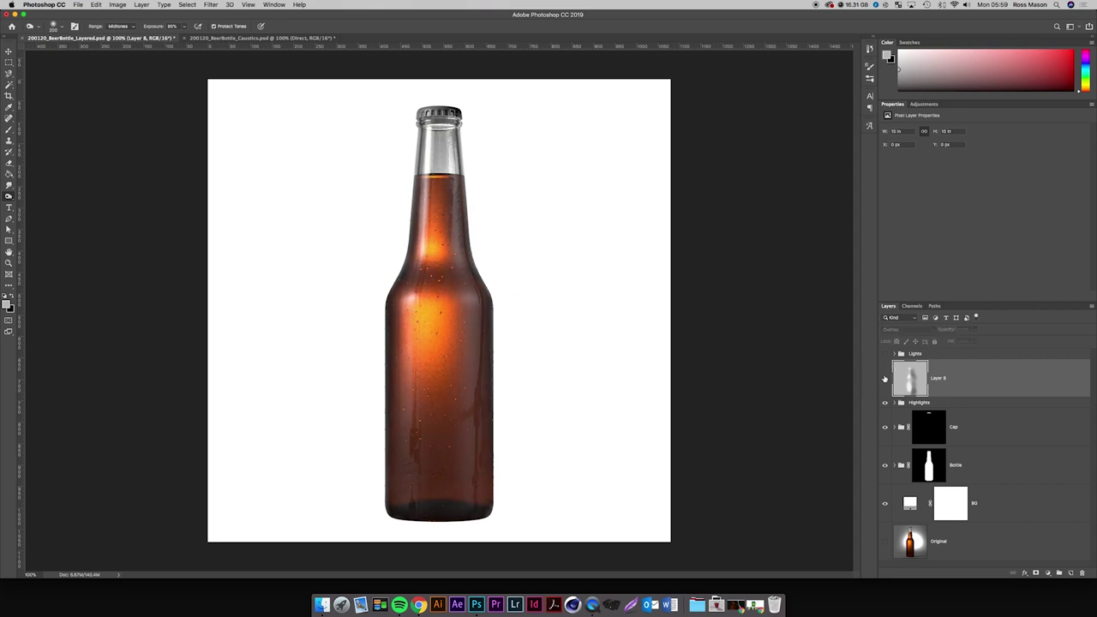
pyautogui.click(886, 378)
pyautogui.click(885, 378)
pyautogui.click(885, 378)
pyautogui.click(885, 378)
pyautogui.click(886, 378)
# Change the BG fill layer's colour to black.
pyautogui.doubleClick(912, 501)
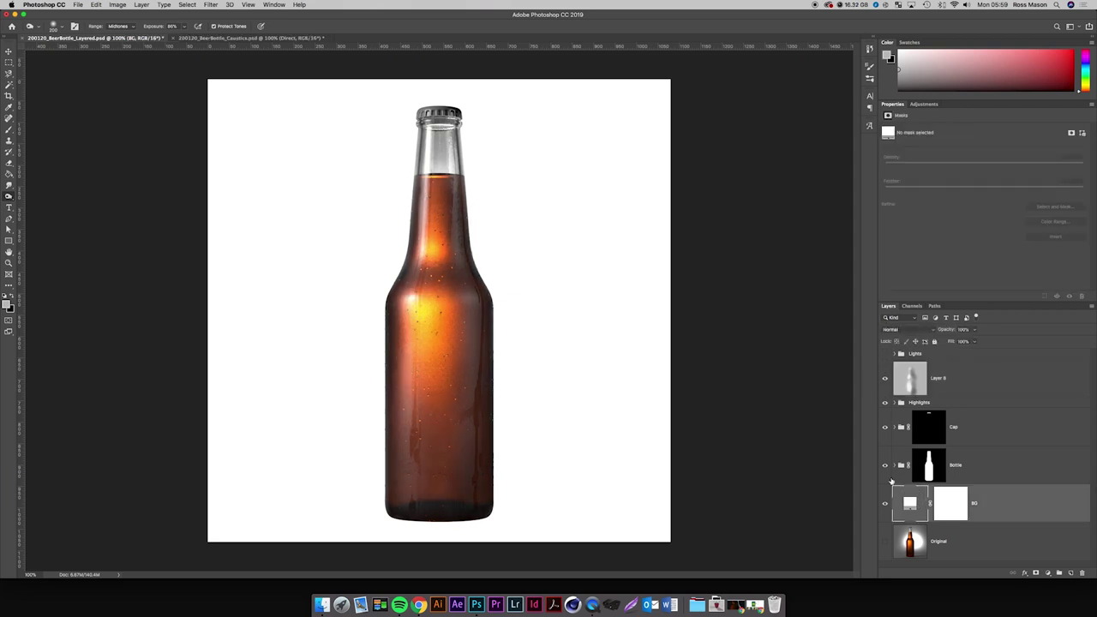
pyautogui.moveTo(681, 220); pyautogui.dragTo(573, 313)
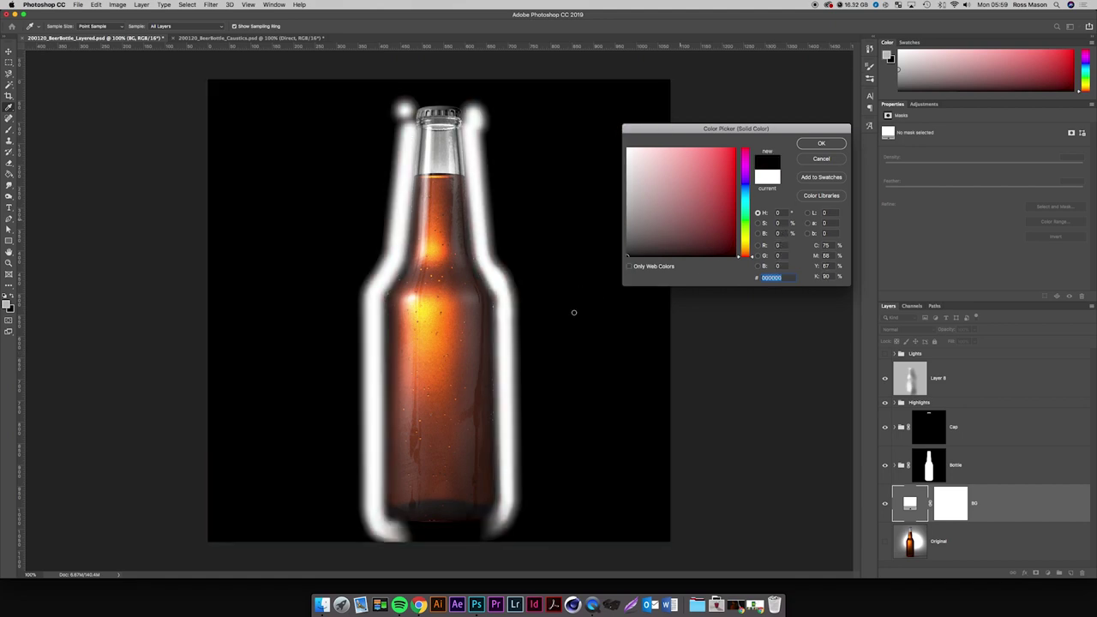
pyautogui.press('Return')
# Mask the Highlights group with the bottle shape taken from the Bottle group's mask.
pyautogui.click(922, 401)
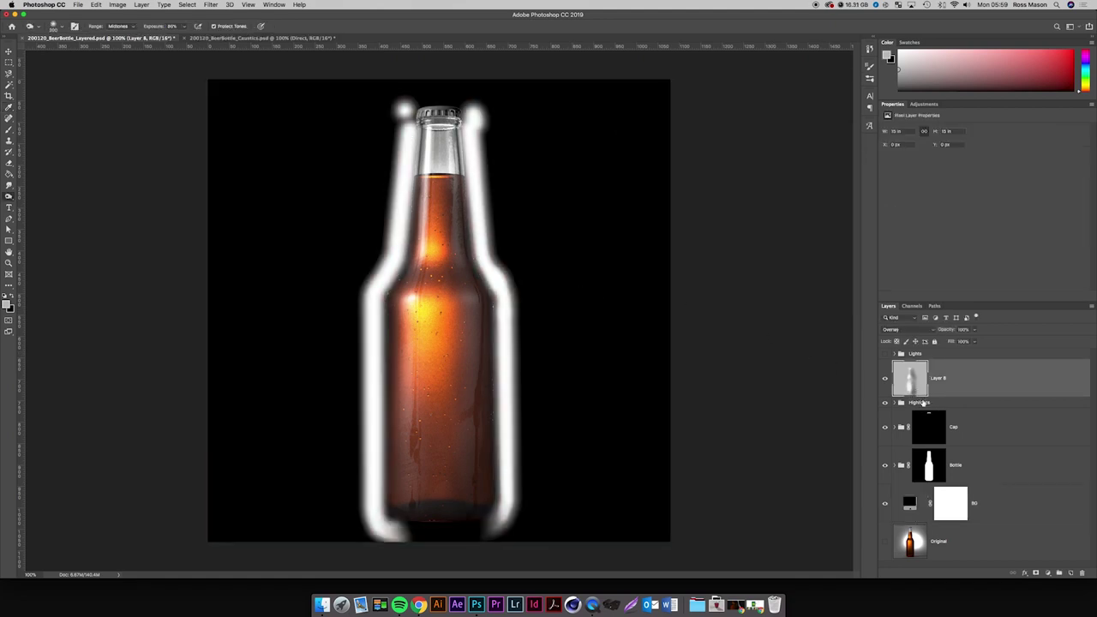
pyautogui.keyDown('super'); pyautogui.click(930, 465); pyautogui.keyUp('super')
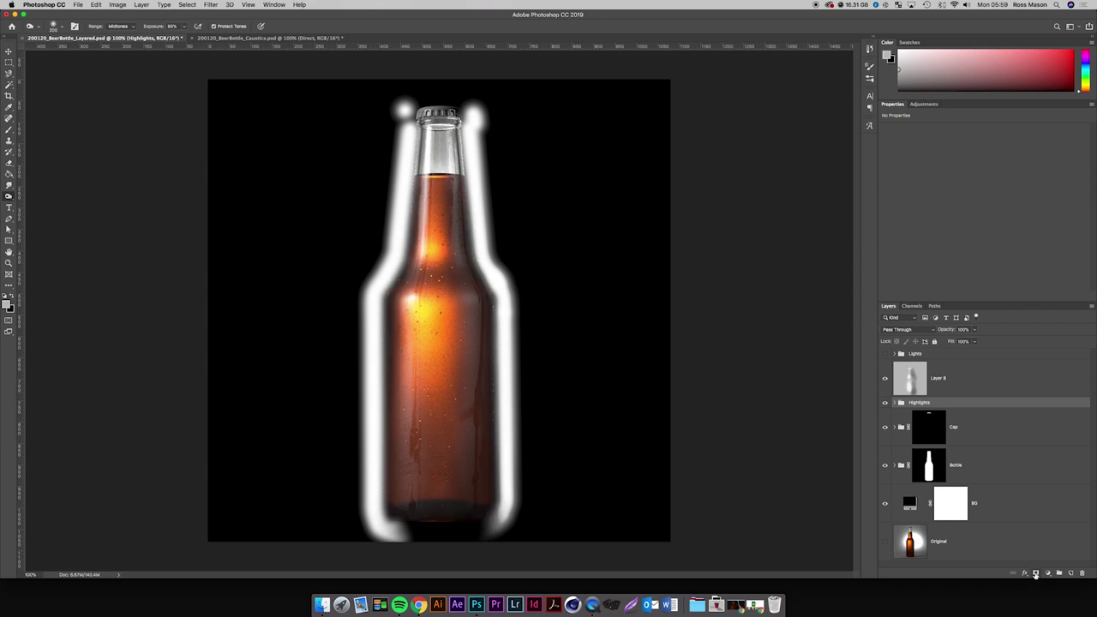
pyautogui.click(1034, 574)
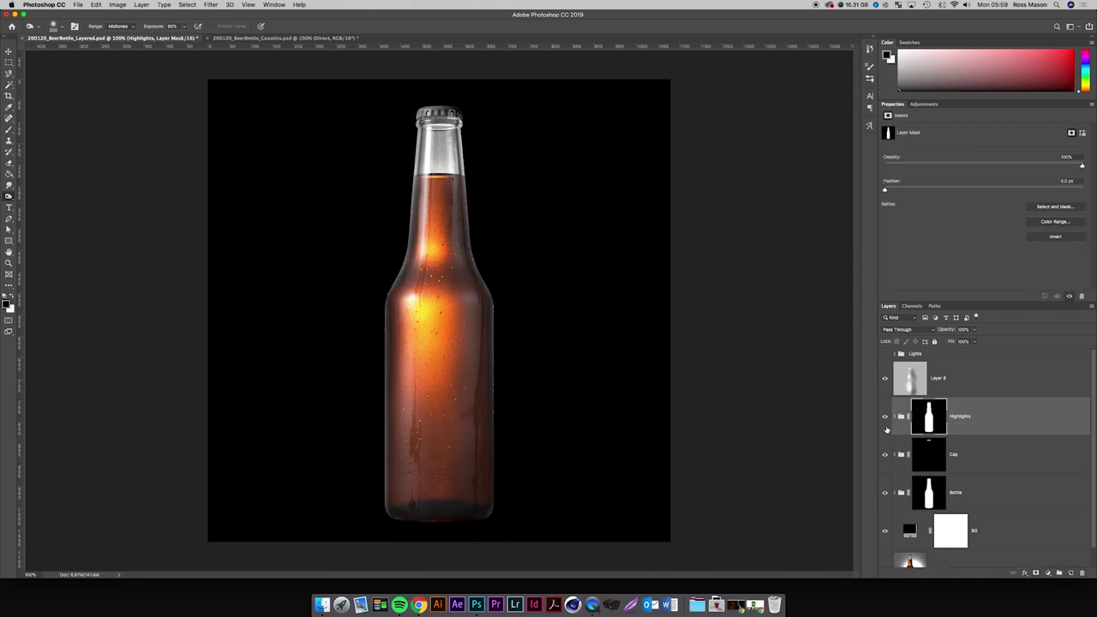
# Compare the bottle with and without the Highlights group against black, leaving the group hidden.
pyautogui.click(887, 417)
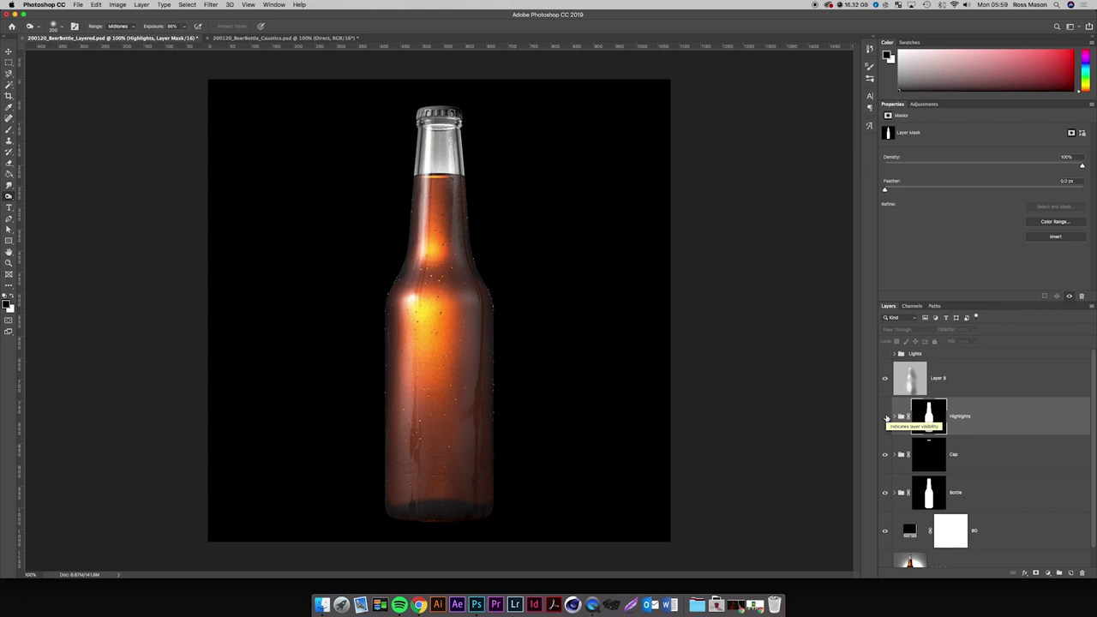
pyautogui.click(887, 417)
pyautogui.click(886, 416)
# Switch the BG fill to white and compare the bottle there with the Highlights group shown and hidden.
pyautogui.doubleClick(908, 531)
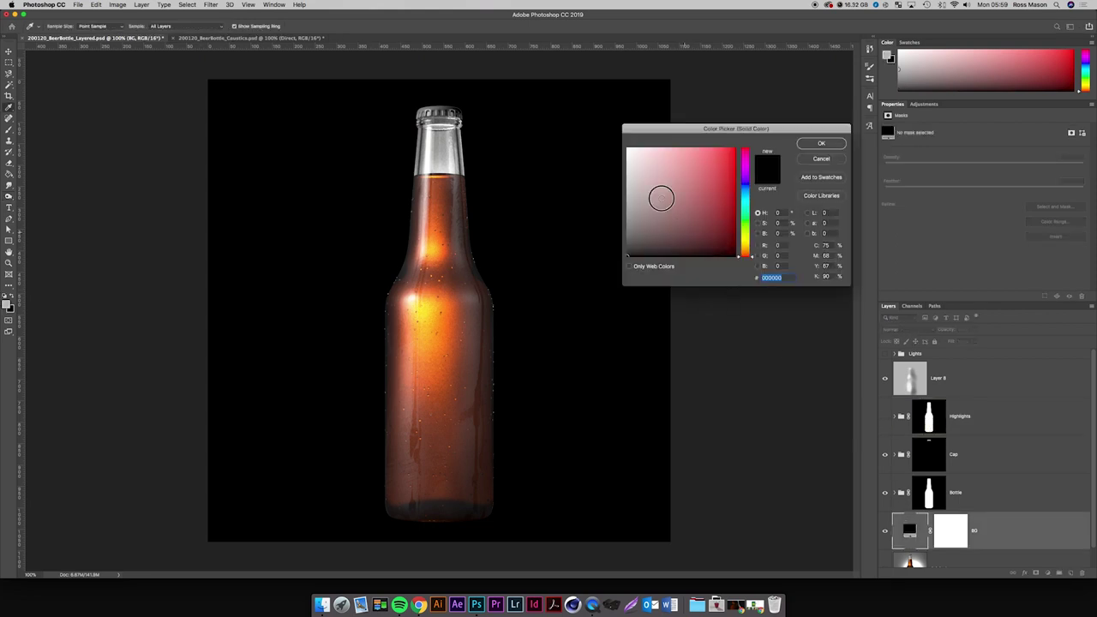
pyautogui.moveTo(661, 198); pyautogui.dragTo(568, 81)
pyautogui.press('Return')
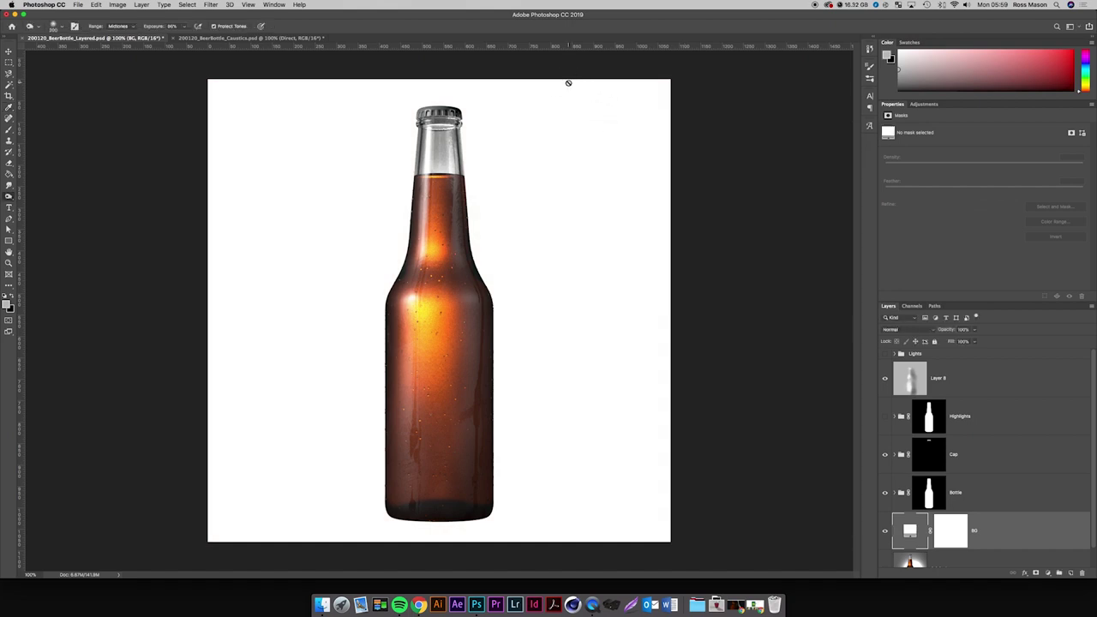
pyautogui.click(886, 416)
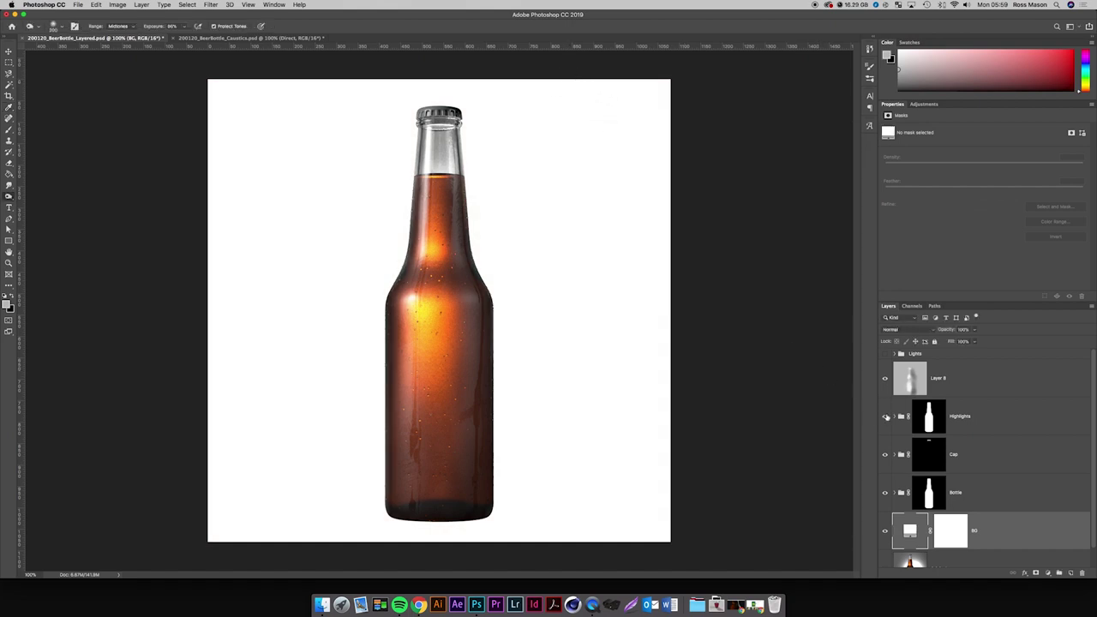
pyautogui.click(886, 417)
pyautogui.click(886, 417)
pyautogui.click(887, 416)
# Set the BG fill layer's colour back to black.
pyautogui.doubleClick(909, 530)
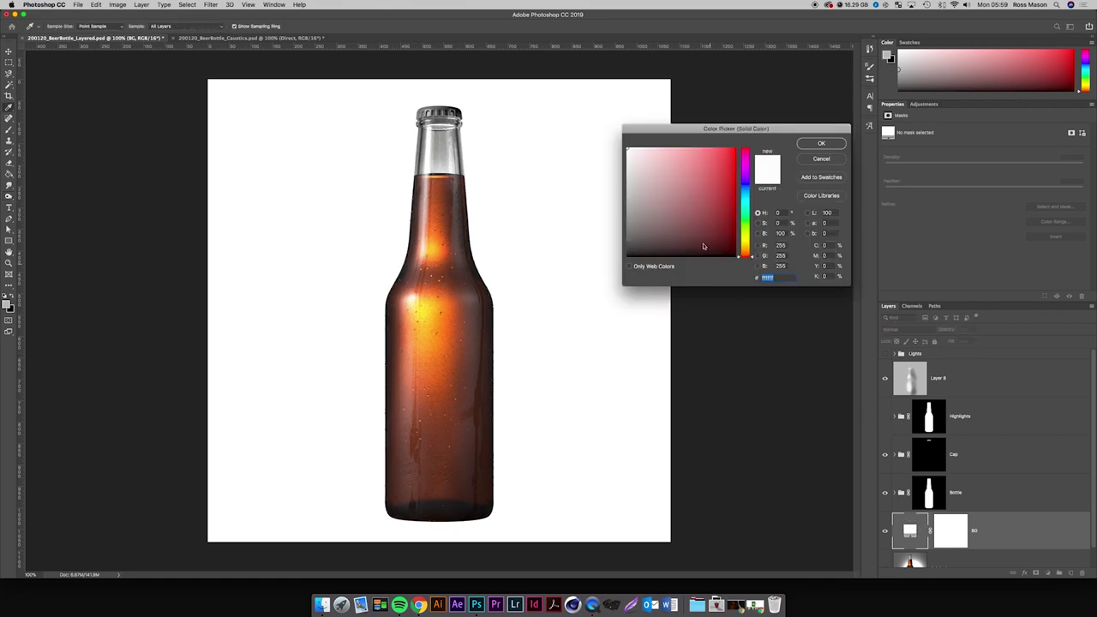
pyautogui.click(628, 255)
pyautogui.press('Return')
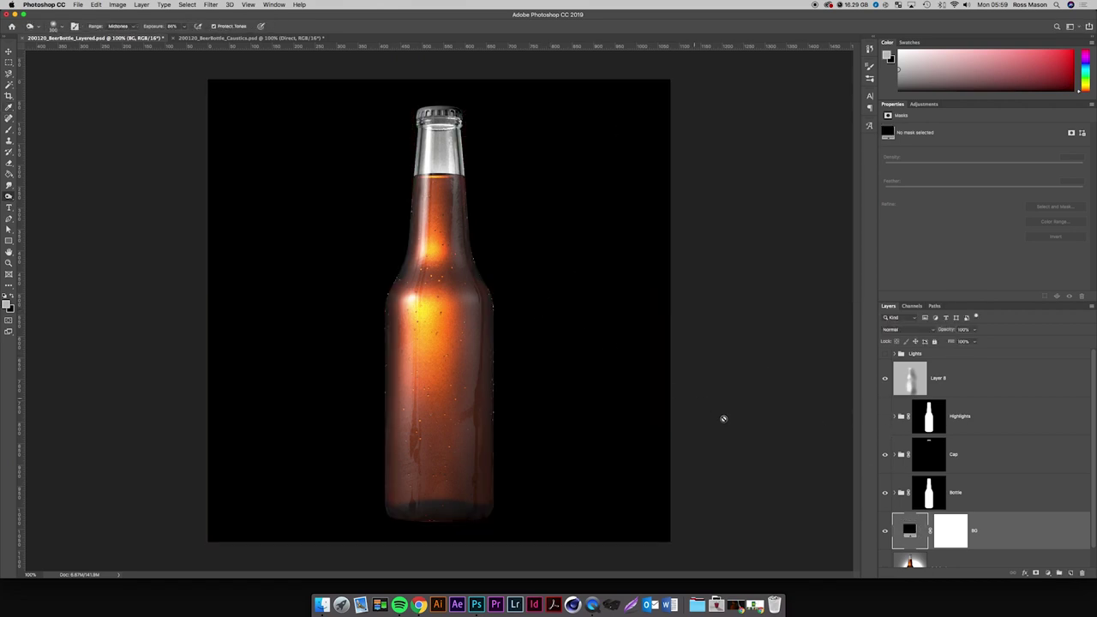
# Examine the bottle's edges, base and neck up close against the black background.
pyautogui.hotkey('ctrl', '+')
pyautogui.hotkey('ctrl', '+')
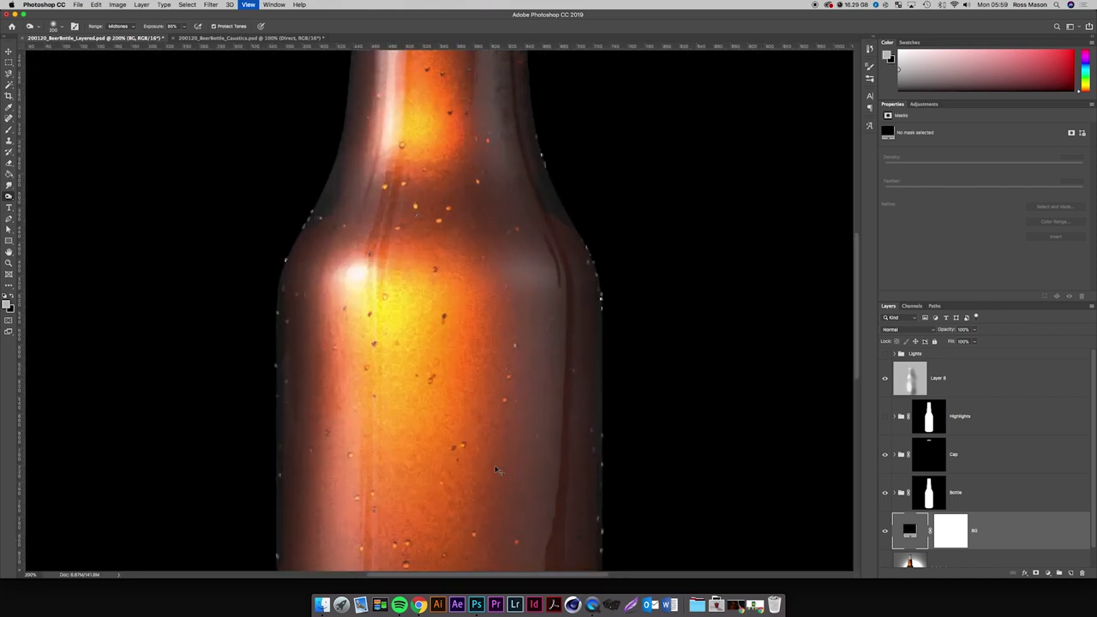
pyautogui.scroll(-10, 495, 466)
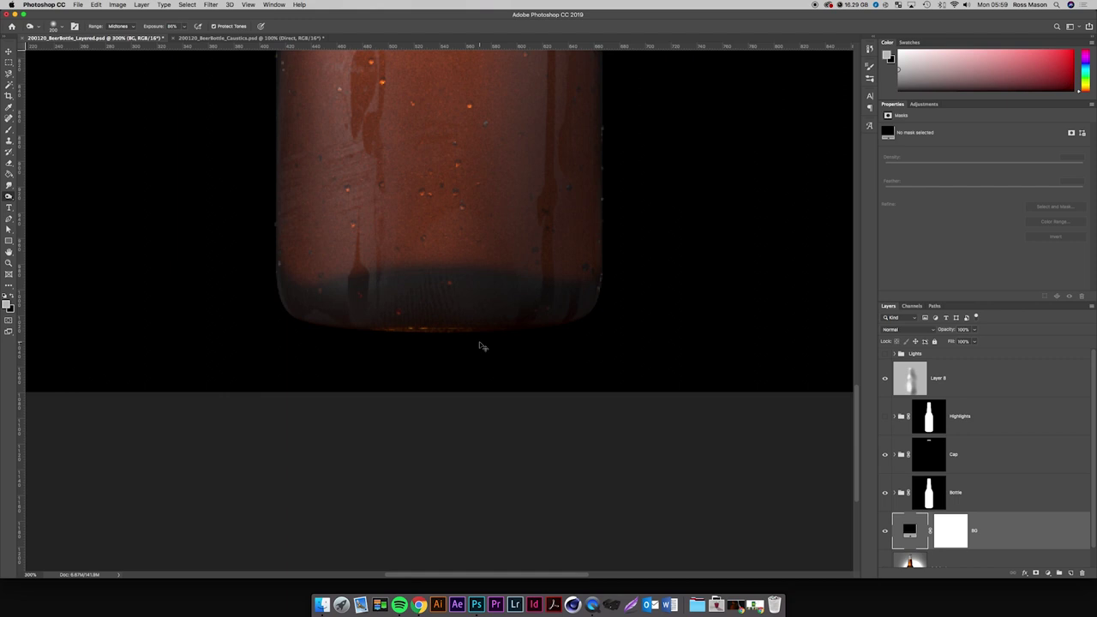
pyautogui.hotkey('ctrl', '-')
pyautogui.hotkey('ctrl', '-')
pyautogui.hotkey('ctrl', '-')
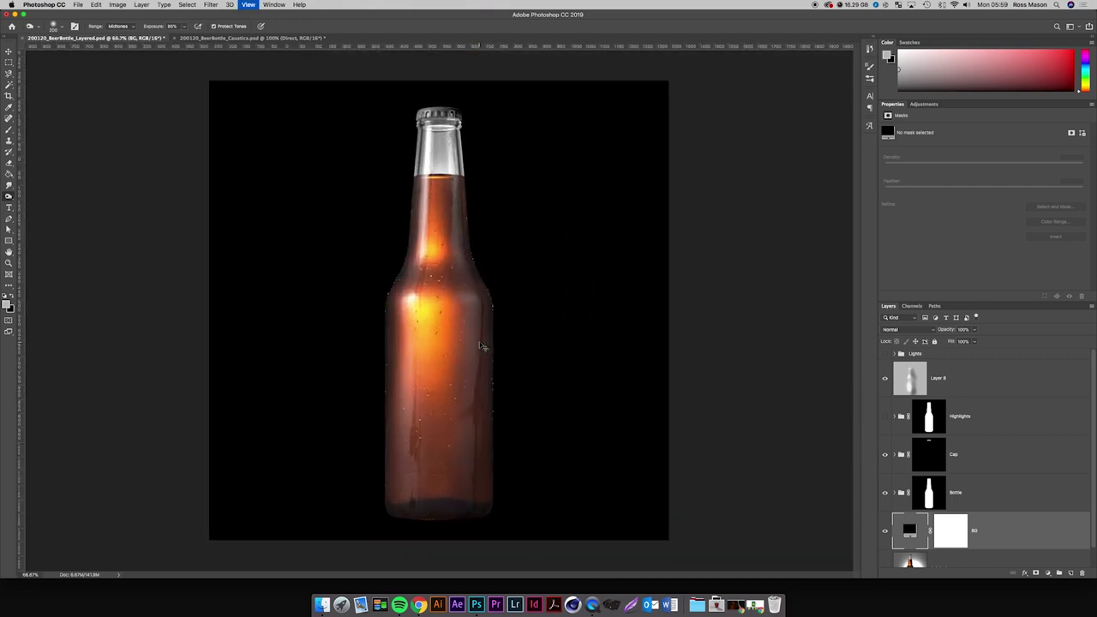
pyautogui.hotkey('ctrl', '+')
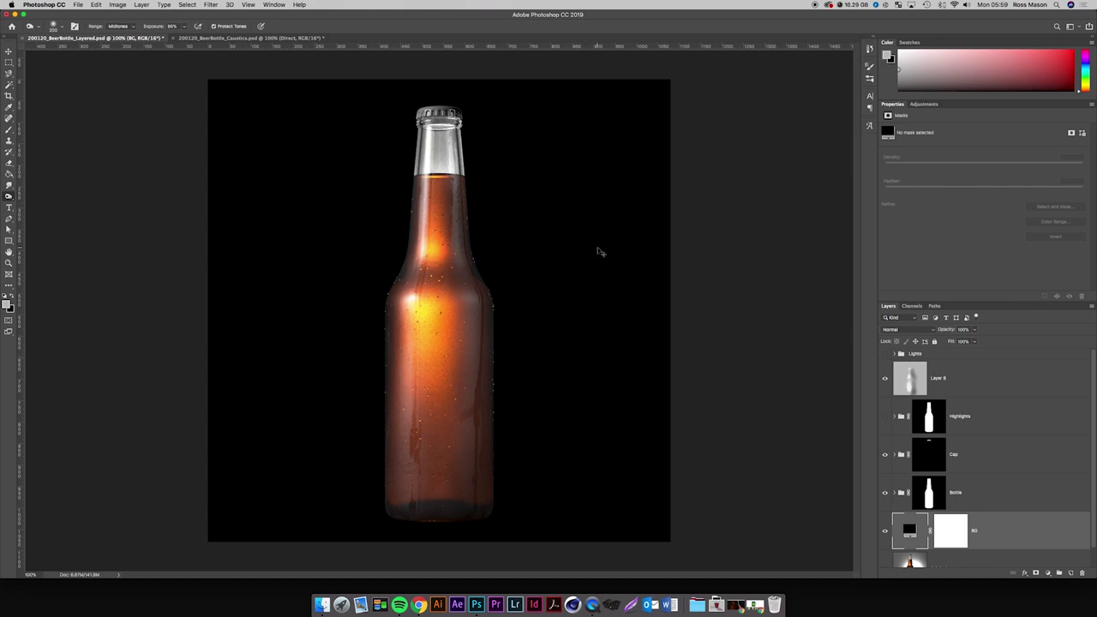
pyautogui.hotkey('ctrl', '+')
pyautogui.hotkey('ctrl', '+')
pyautogui.scroll(3, 598, 247)
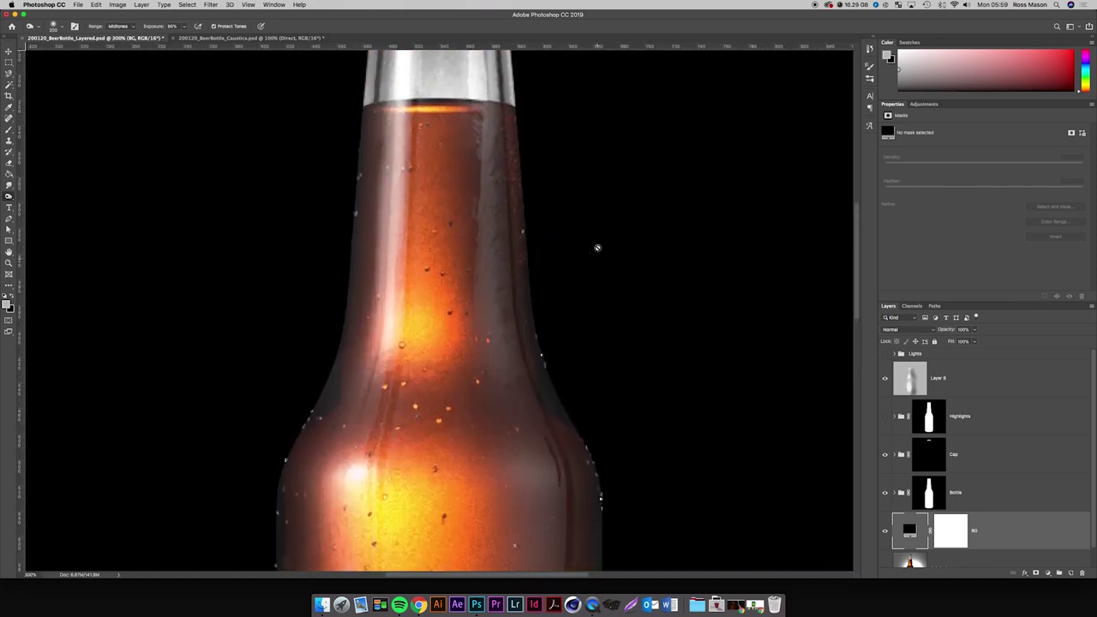
pyautogui.scroll(2, 597, 248)
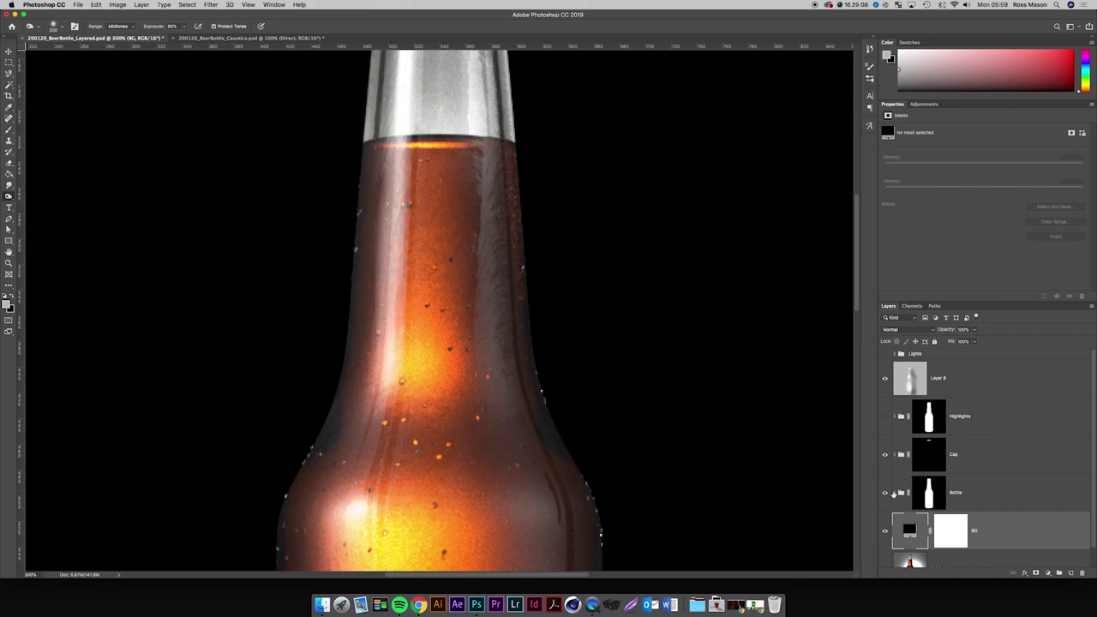
# Expand the Bottle group and hide its Condensation layer.
pyautogui.click(894, 494)
pyautogui.click(895, 493)
pyautogui.scroll(-2, 906, 504)
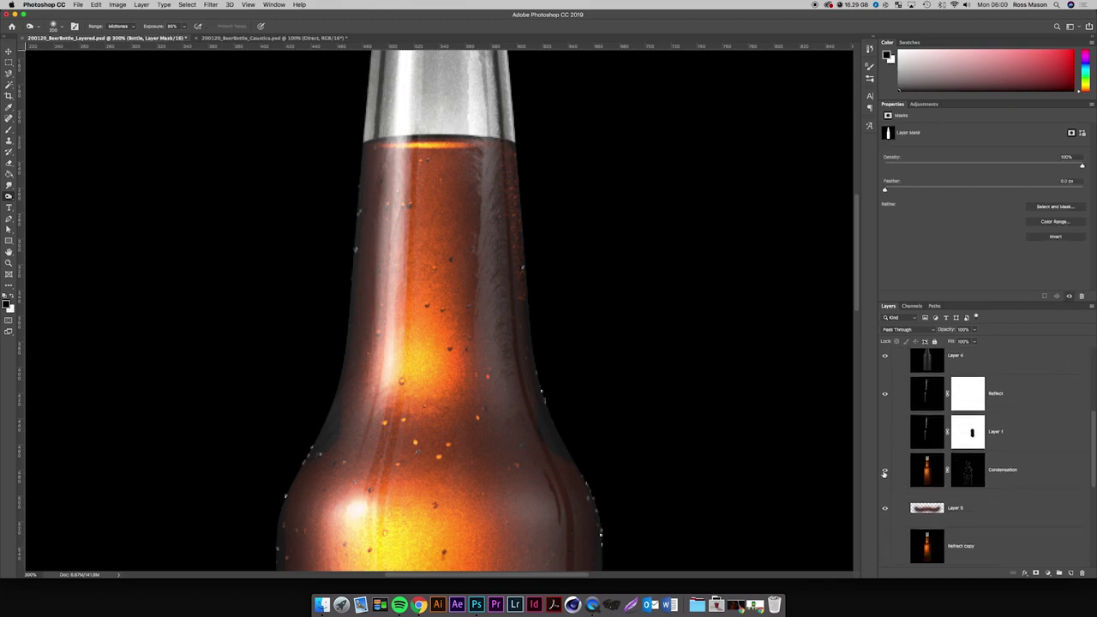
pyautogui.click(885, 471)
pyautogui.click(884, 472)
pyautogui.click(885, 472)
# Toggle the Refract copy and Refract layers one by one to find the source of the specks along the neck's right edge.
pyautogui.scroll(-2, 884, 495)
pyautogui.click(885, 498)
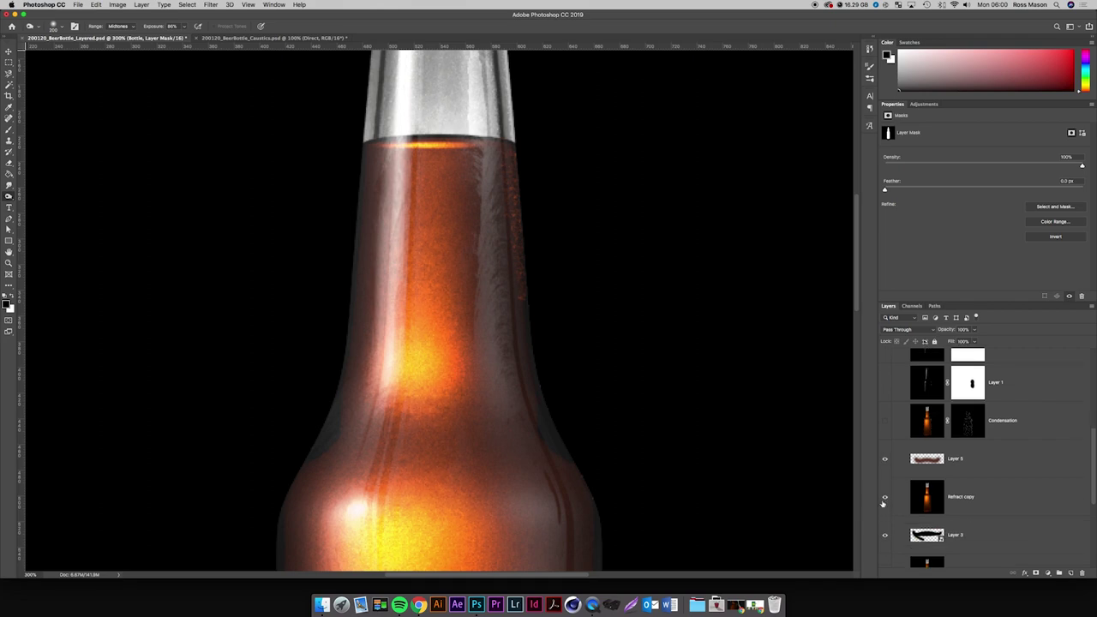
pyautogui.scroll(-2, 884, 484)
pyautogui.click(884, 505)
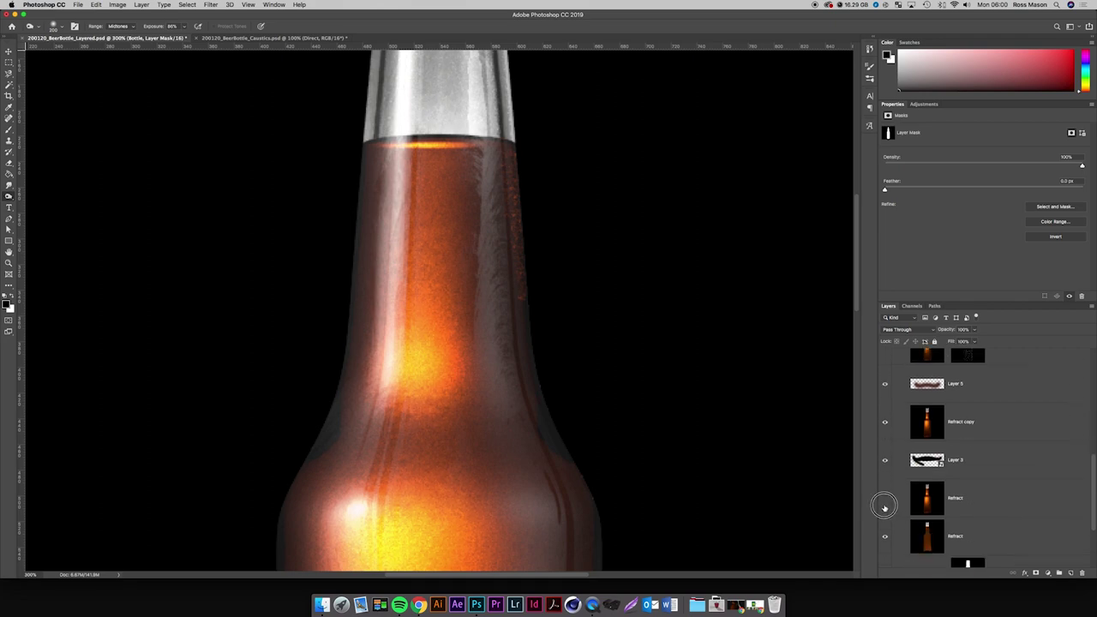
pyautogui.click(884, 505)
pyautogui.scroll(-2, 885, 507)
pyautogui.scroll(-1, 884, 507)
pyautogui.click(885, 490)
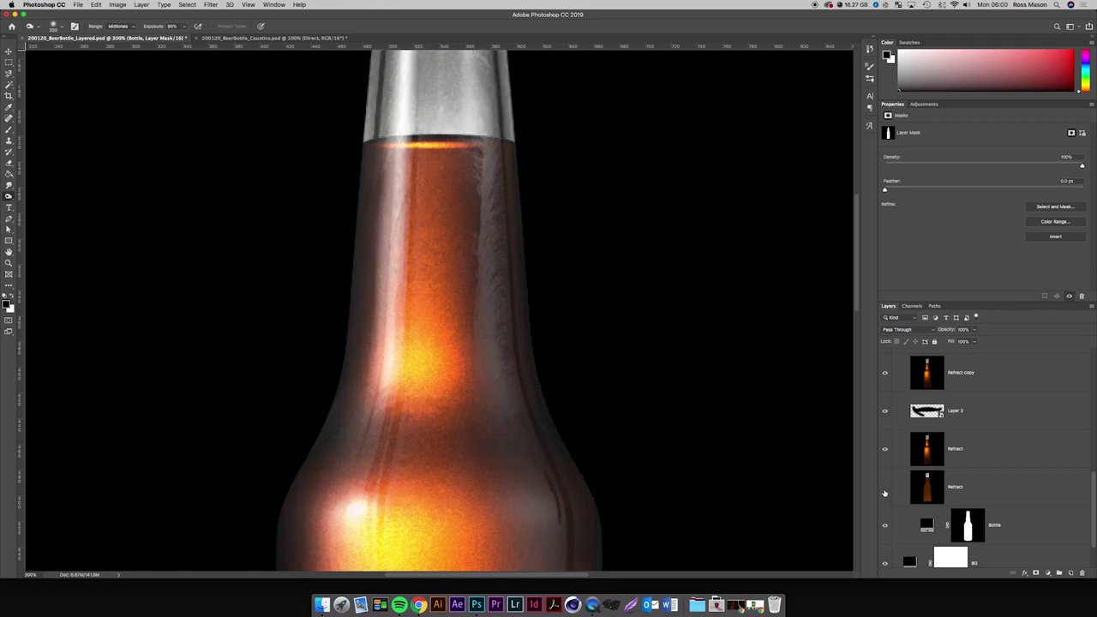
pyautogui.click(885, 489)
pyautogui.click(885, 489)
pyautogui.click(885, 490)
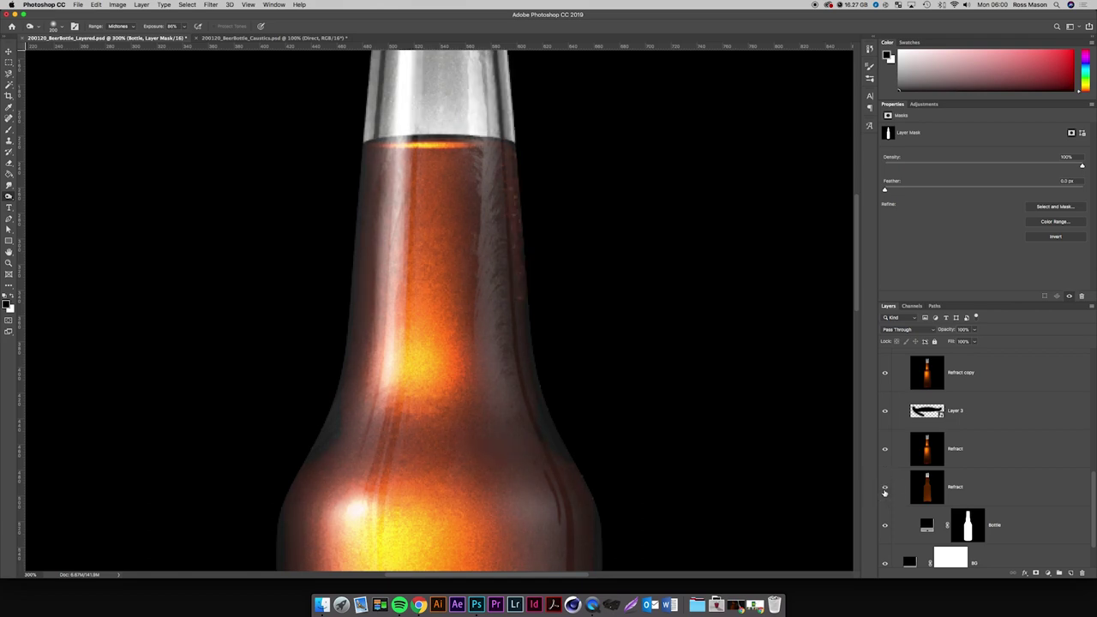
pyautogui.click(885, 490)
pyautogui.click(885, 489)
# Add a mask to the lower Refract layer and paint out the specks on the neck's right edge with a smaller soft black brush.
pyautogui.click(945, 494)
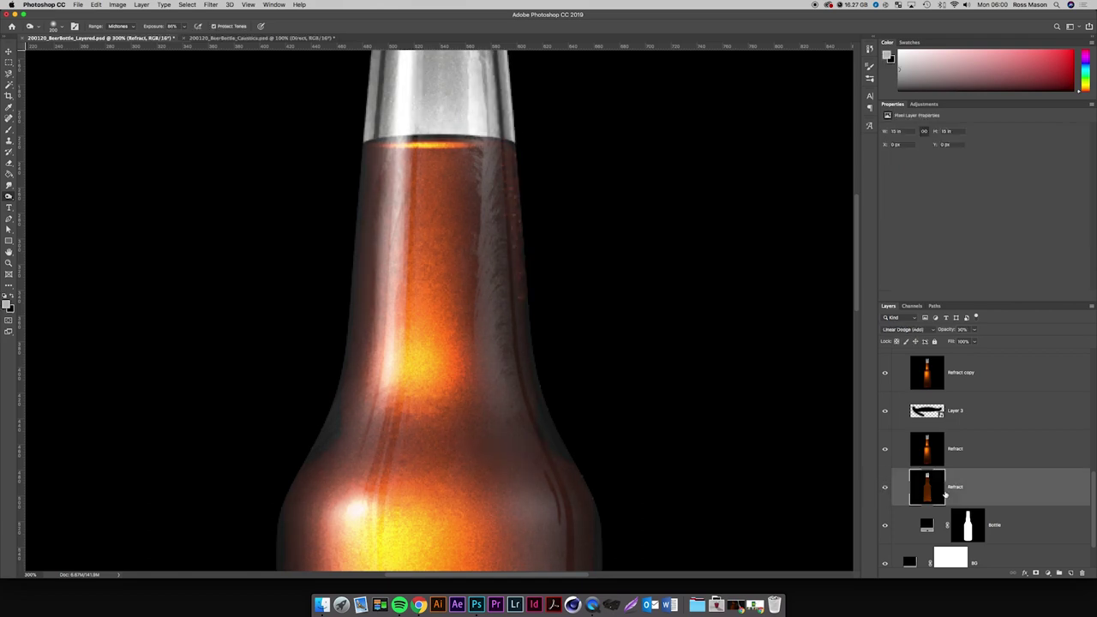
pyautogui.click(1036, 573)
pyautogui.press('b')
pyautogui.rightClick(649, 309)
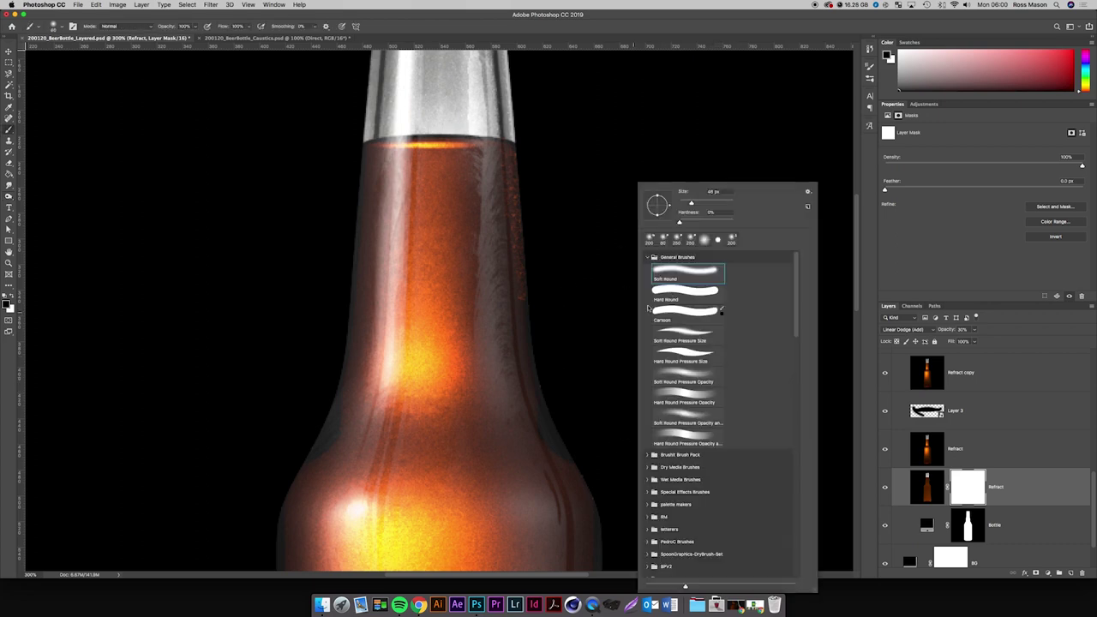
pyautogui.moveTo(691, 203); pyautogui.dragTo(689, 203)
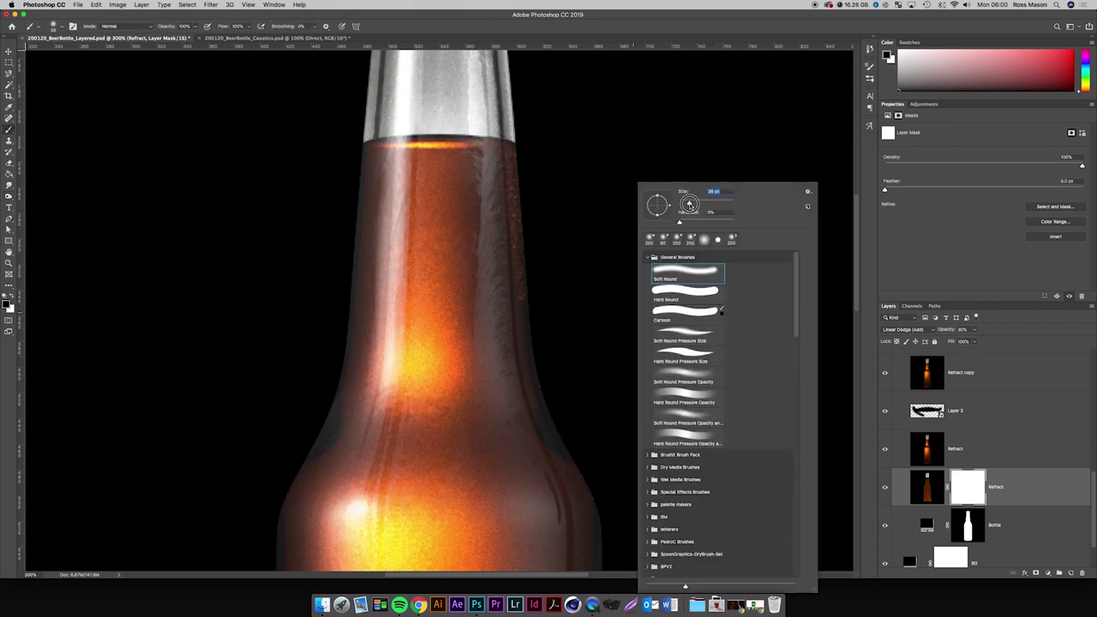
pyautogui.click(538, 282)
pyautogui.moveTo(536, 287)
pyautogui.mouseDown()
pyautogui.moveTo(522, 152)
pyautogui.moveTo(533, 300)
pyautogui.mouseUp()
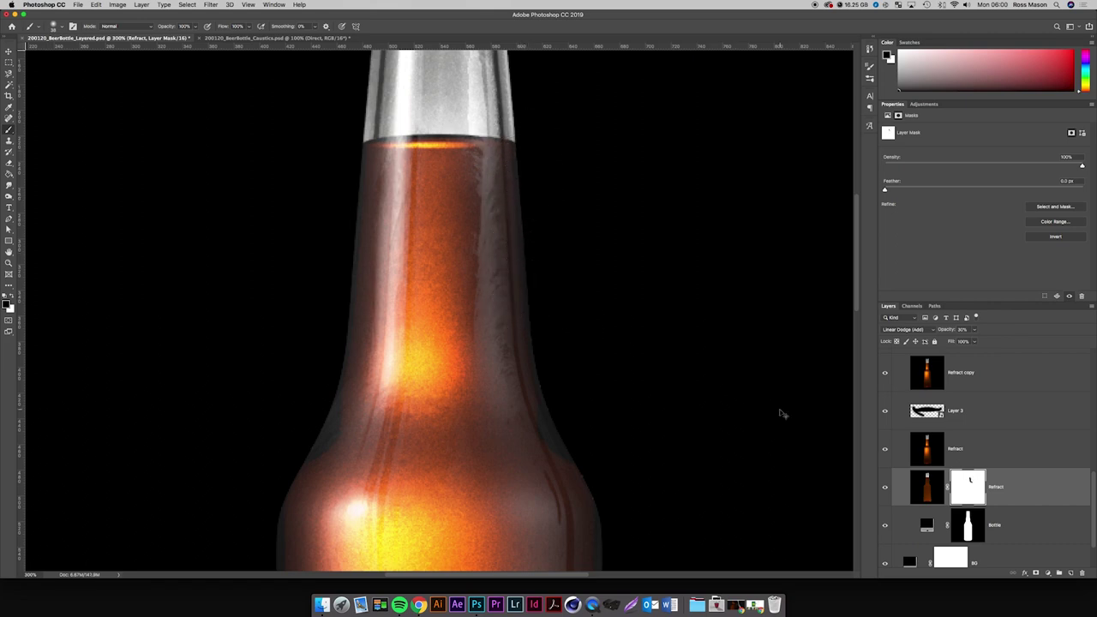
# Show the Condensation layer again and check Layer 1's effect on the whole bottle, leaving Layer 1 hidden.
pyautogui.press('super+minus')
pyautogui.press('super+minus')
pyautogui.press('super+0')
pyautogui.press('super+minus')
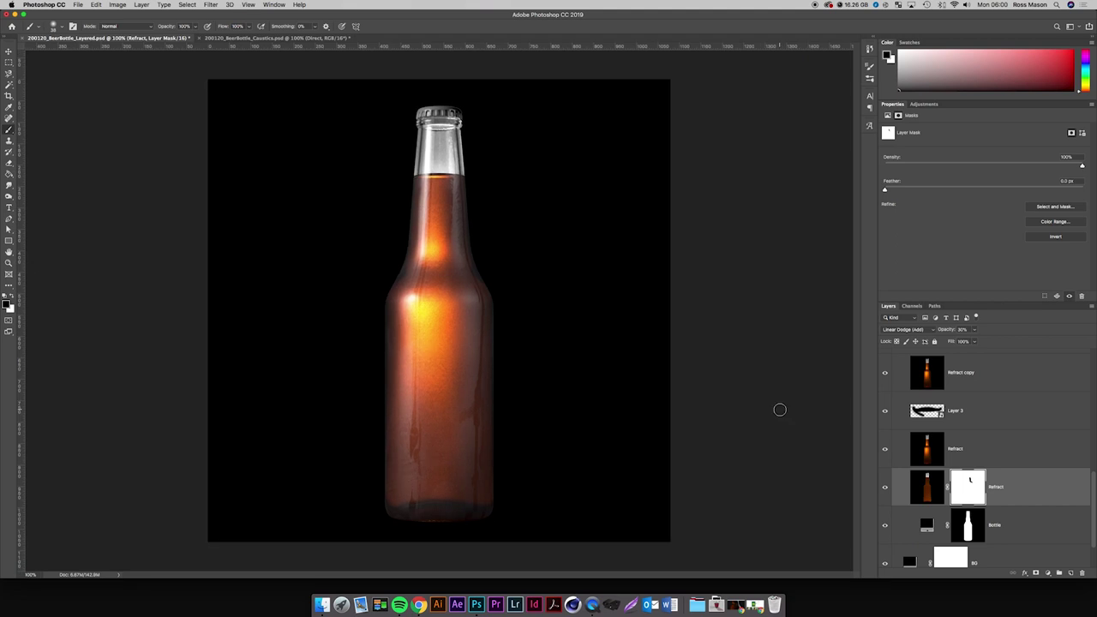
pyautogui.scroll(5, 903, 463)
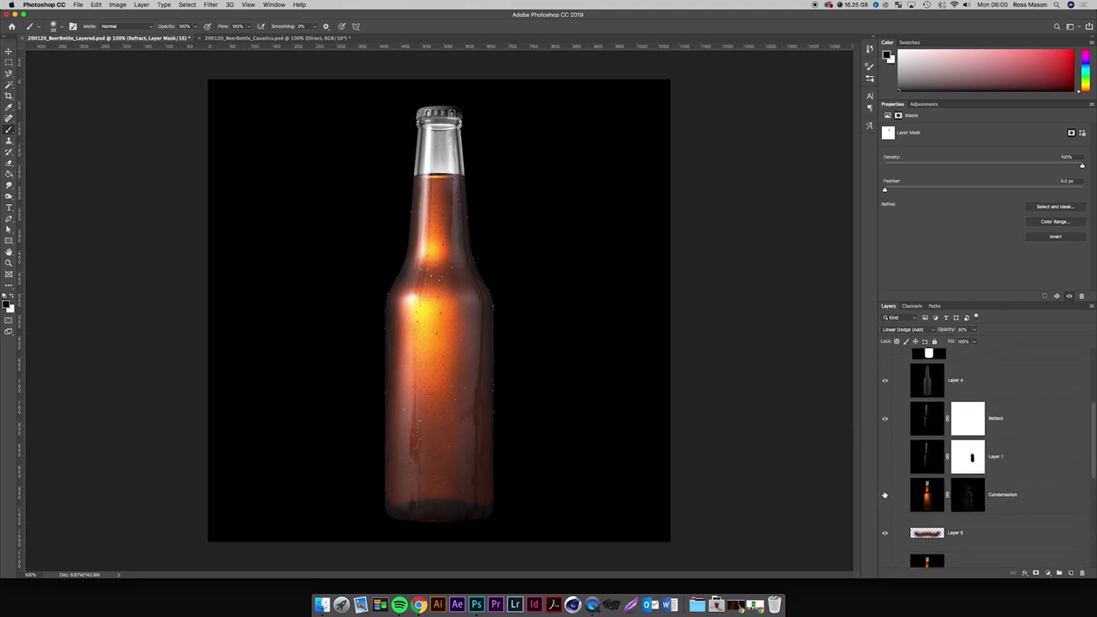
pyautogui.click(884, 495)
pyautogui.click(885, 459)
pyautogui.click(886, 459)
pyautogui.click(885, 460)
pyautogui.scroll(4, 886, 458)
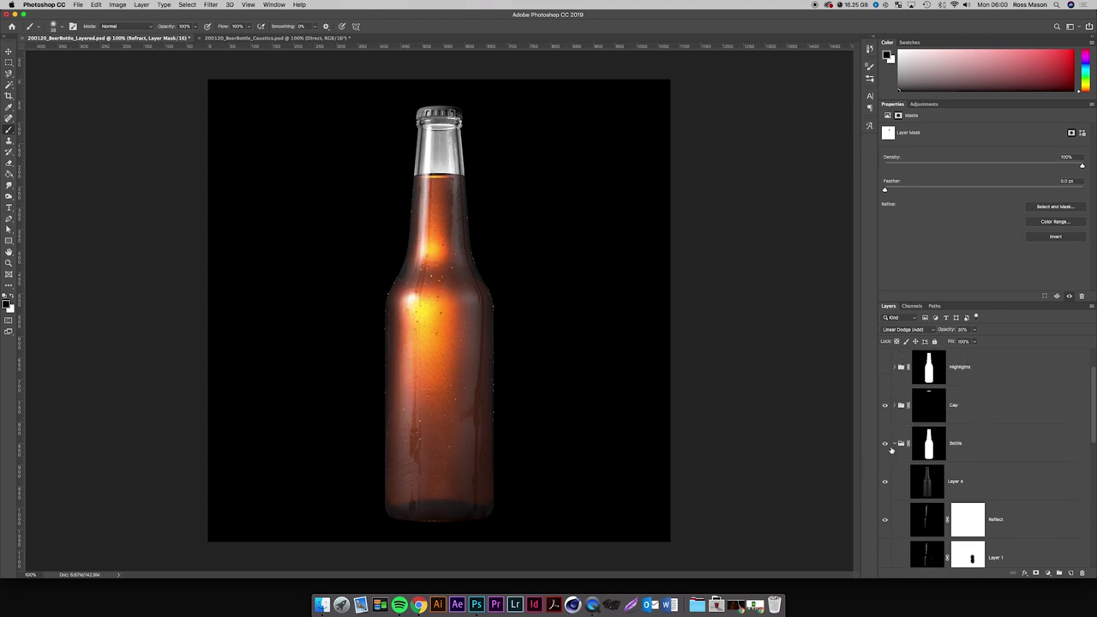
# Collapse the Bottle group and rename the grey overlay layer above the Highlights group as Dodge/Burn.
pyautogui.click(894, 446)
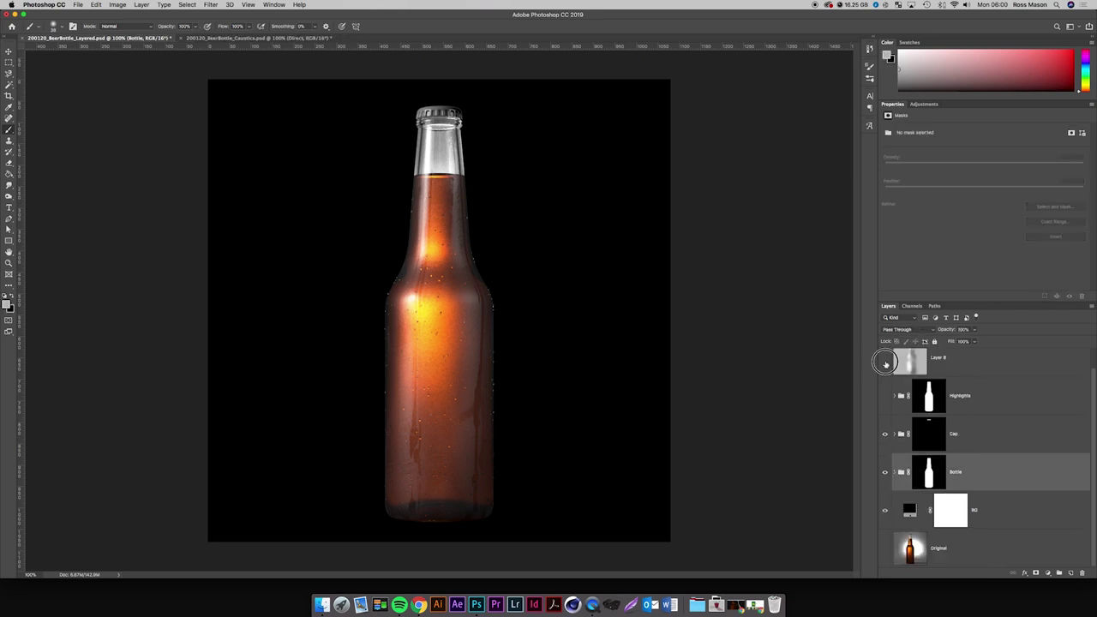
pyautogui.click(886, 360)
pyautogui.click(885, 361)
pyautogui.doubleClick(941, 361)
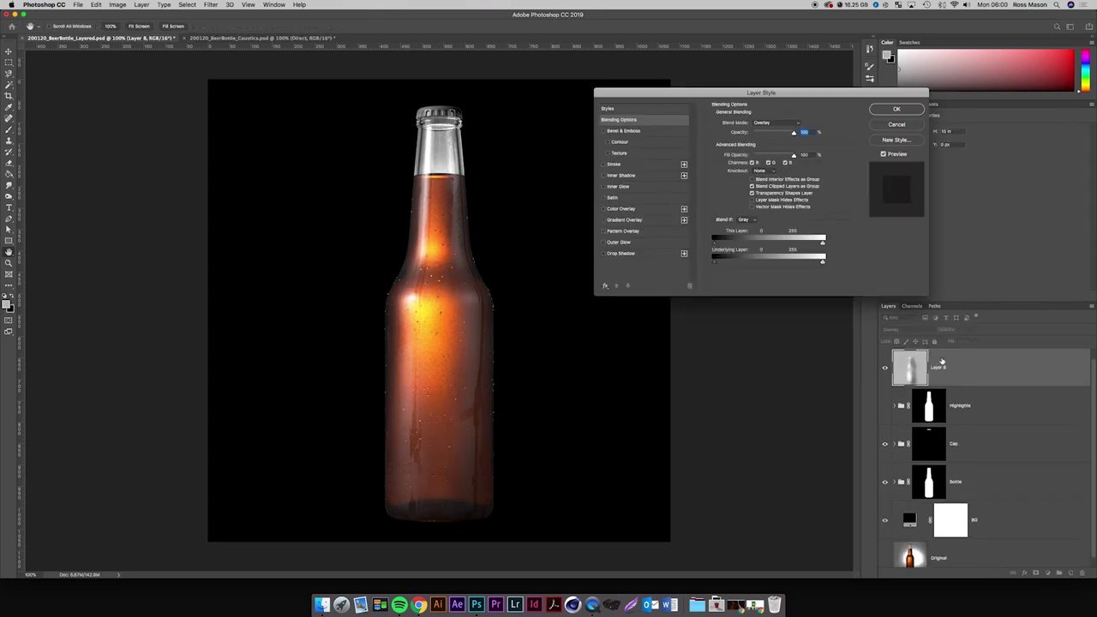
pyautogui.press('Escape')
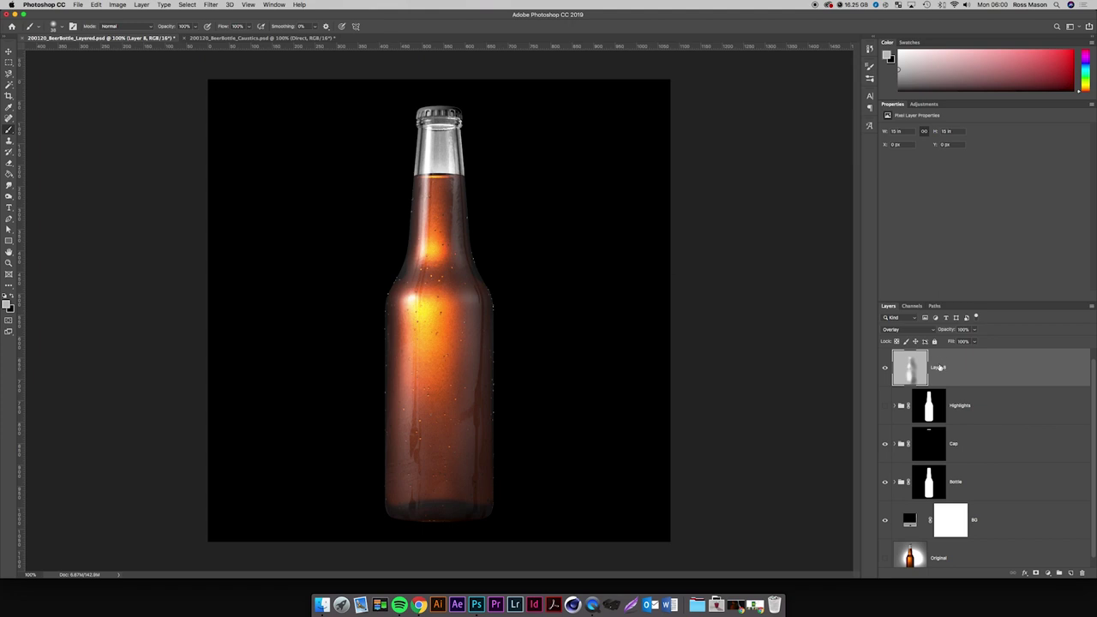
pyautogui.doubleClick(938, 367)
pyautogui.press('Return')
pyautogui.scroll(1, 961, 416)
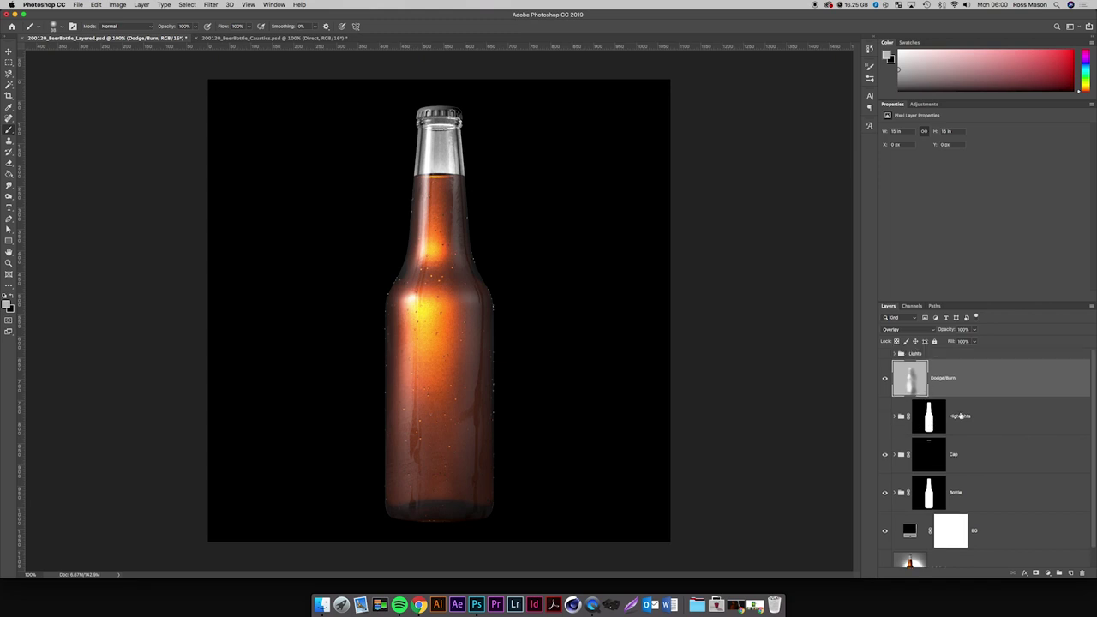
# Add a new layer above Dodge/Burn, fill it with the grey foreground colour and set its blend mode to Overlay.
pyautogui.click(1073, 573)
pyautogui.press('g')
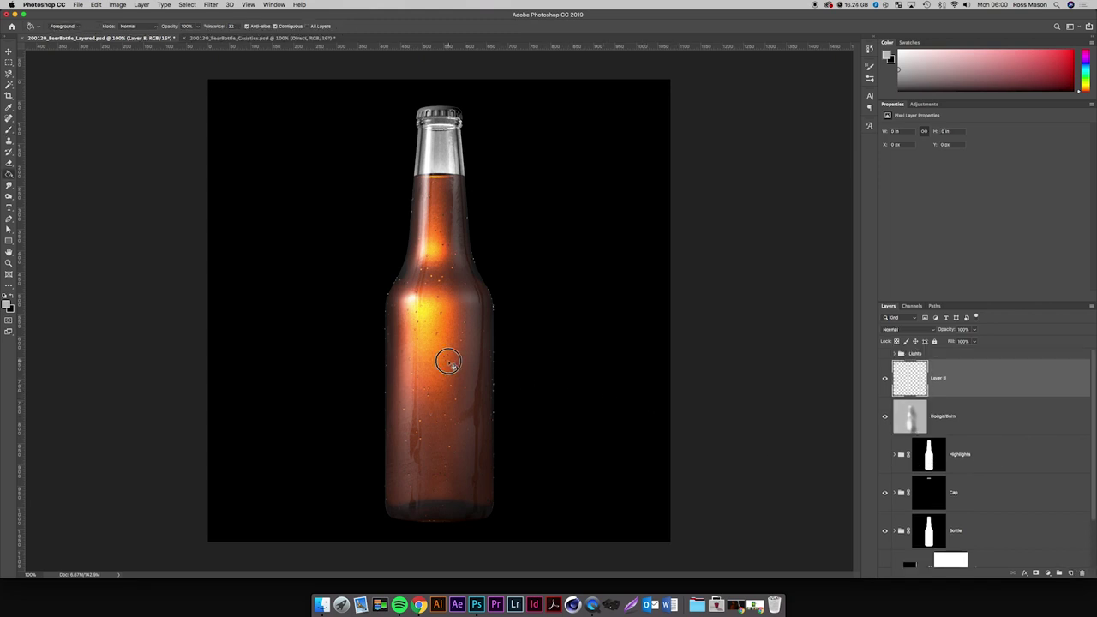
pyautogui.click(550, 374)
pyautogui.click(898, 331)
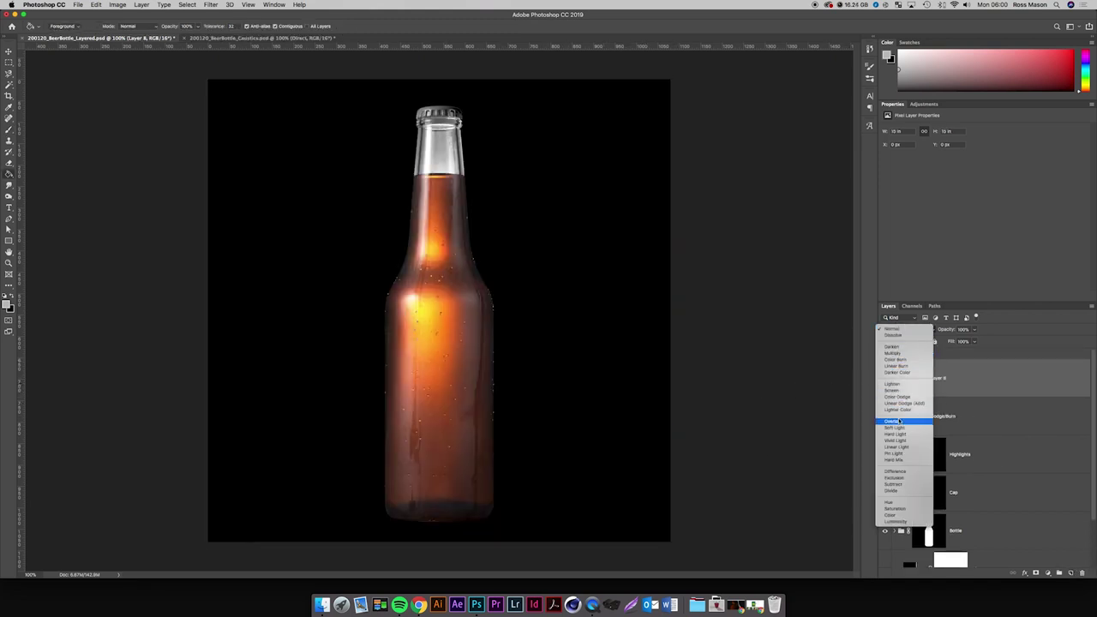
pyautogui.click(893, 420)
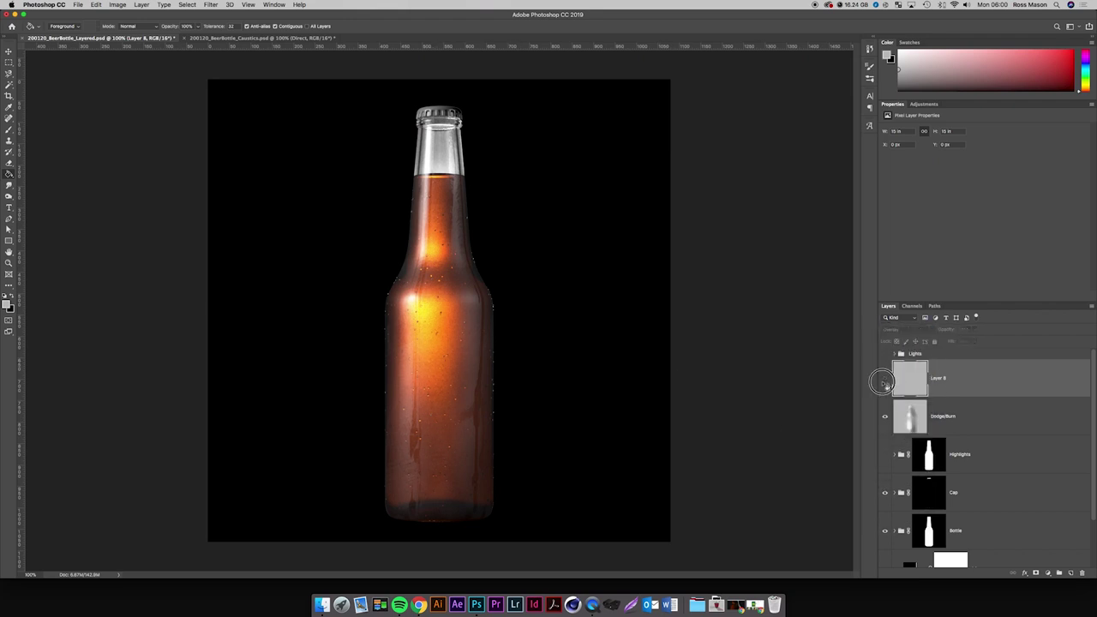
# Switch to the Burn tool, enlarge its brush to 800 and set the exposure to 100%.
pyautogui.click(8, 186)
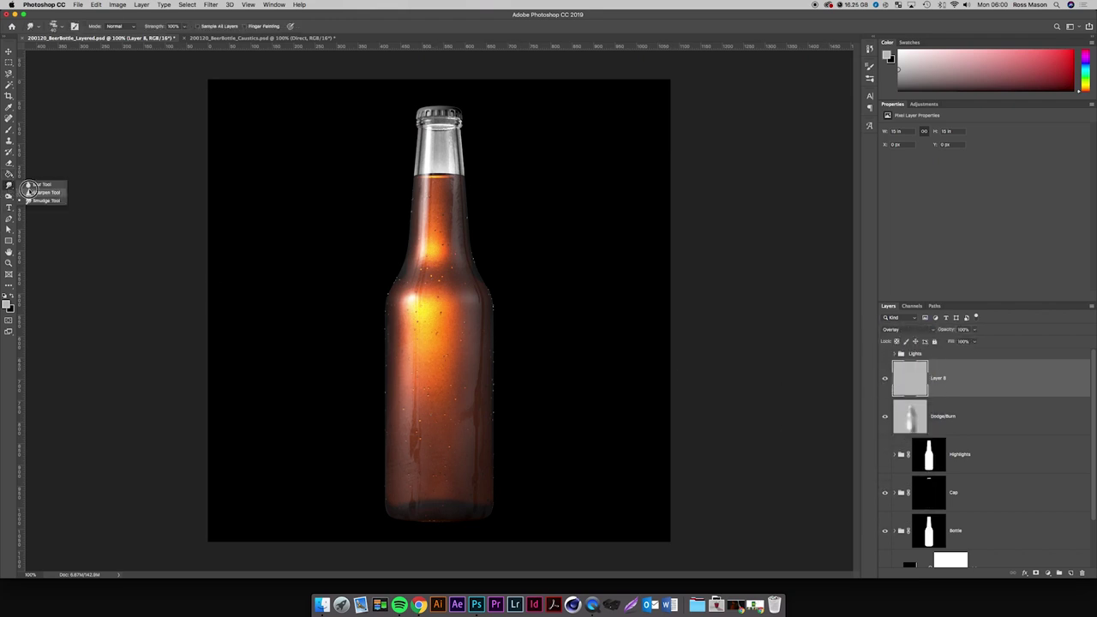
pyautogui.click(8, 189)
pyautogui.click(8, 196)
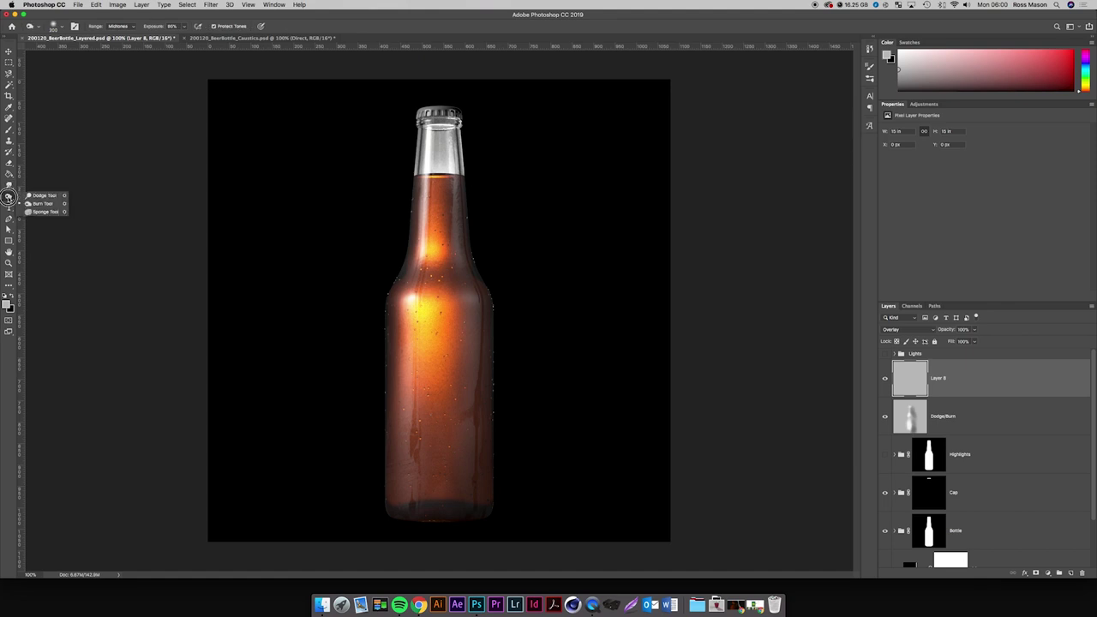
pyautogui.click(43, 204)
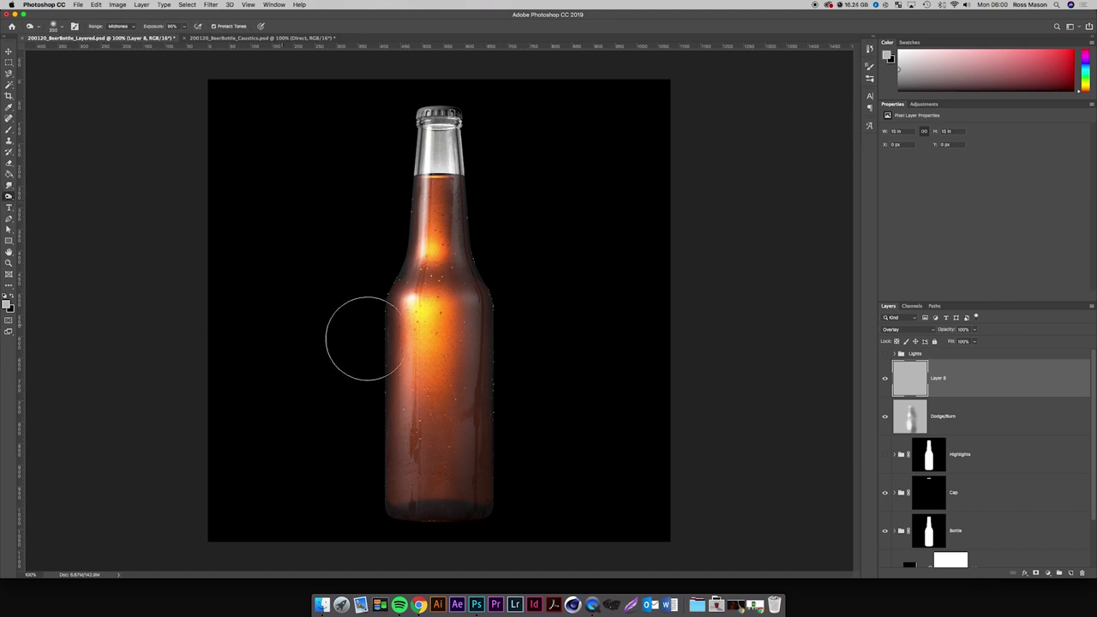
pyautogui.press(']')
pyautogui.press(']')
pyautogui.press(']')
pyautogui.press(']')
pyautogui.press(']')
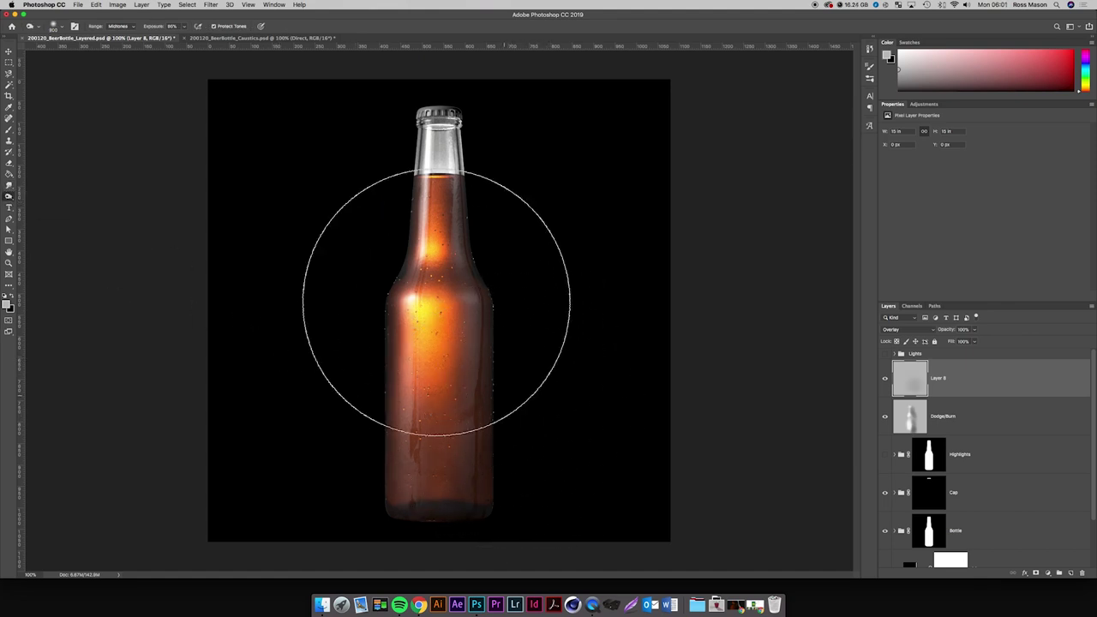
pyautogui.click(177, 26)
pyautogui.write('100')
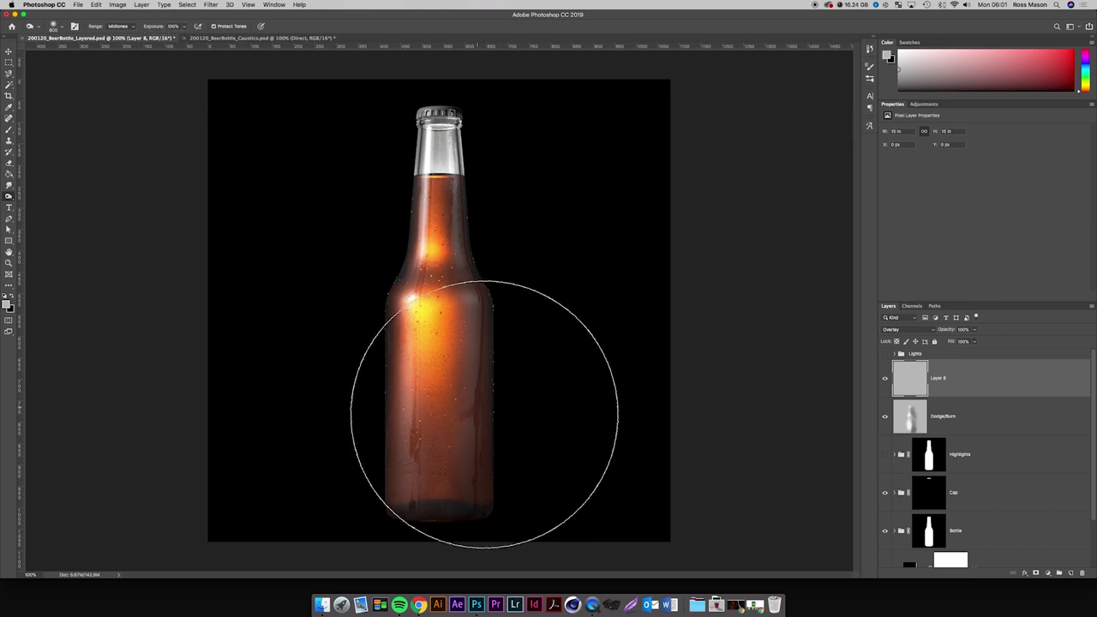
# Reduce the brush size to 200 and burn the right side of the bottle on the new grey layer.
pyautogui.press('[')
pyautogui.press('[')
pyautogui.press('[')
pyautogui.press('[')
pyautogui.press('[')
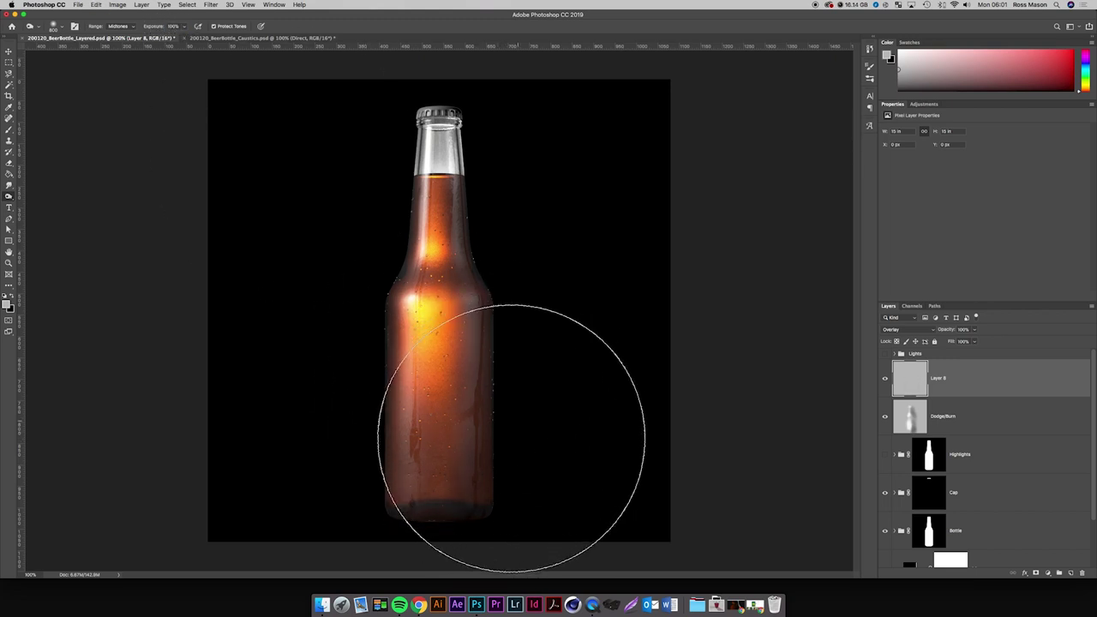
pyautogui.moveTo(498, 487)
pyautogui.mouseDown()
pyautogui.moveTo(490, 437)
pyautogui.moveTo(479, 481)
pyautogui.moveTo(479, 297)
pyautogui.moveTo(487, 504)
pyautogui.moveTo(490, 329)
pyautogui.moveTo(480, 476)
pyautogui.moveTo(500, 455)
pyautogui.moveTo(461, 191)
pyautogui.moveTo(485, 343)
pyautogui.moveTo(481, 506)
pyautogui.moveTo(476, 437)
pyautogui.moveTo(441, 501)
pyautogui.moveTo(397, 519)
pyautogui.moveTo(496, 467)
pyautogui.moveTo(382, 513)
pyautogui.moveTo(422, 518)
pyautogui.moveTo(624, 388)
pyautogui.mouseUp()
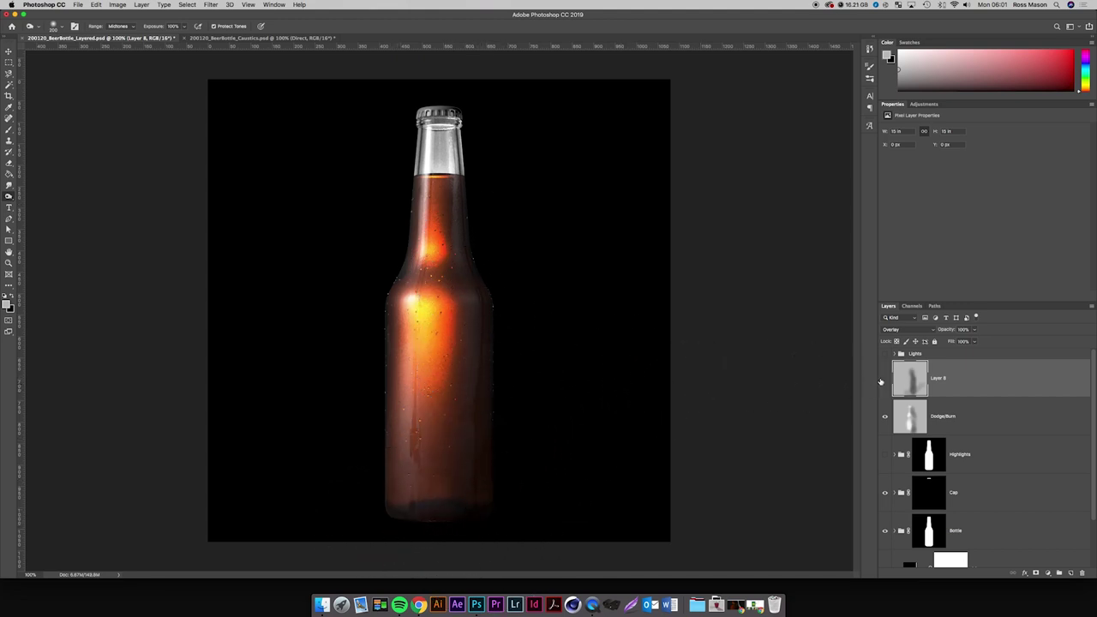
# Compare the bottle with and without the new burn layer, and change that layer's blend mode to Soft Light.
pyautogui.click(885, 378)
pyautogui.click(885, 379)
pyautogui.click(885, 379)
pyautogui.click(885, 379)
pyautogui.click(885, 378)
pyautogui.click(885, 378)
pyautogui.click(891, 330)
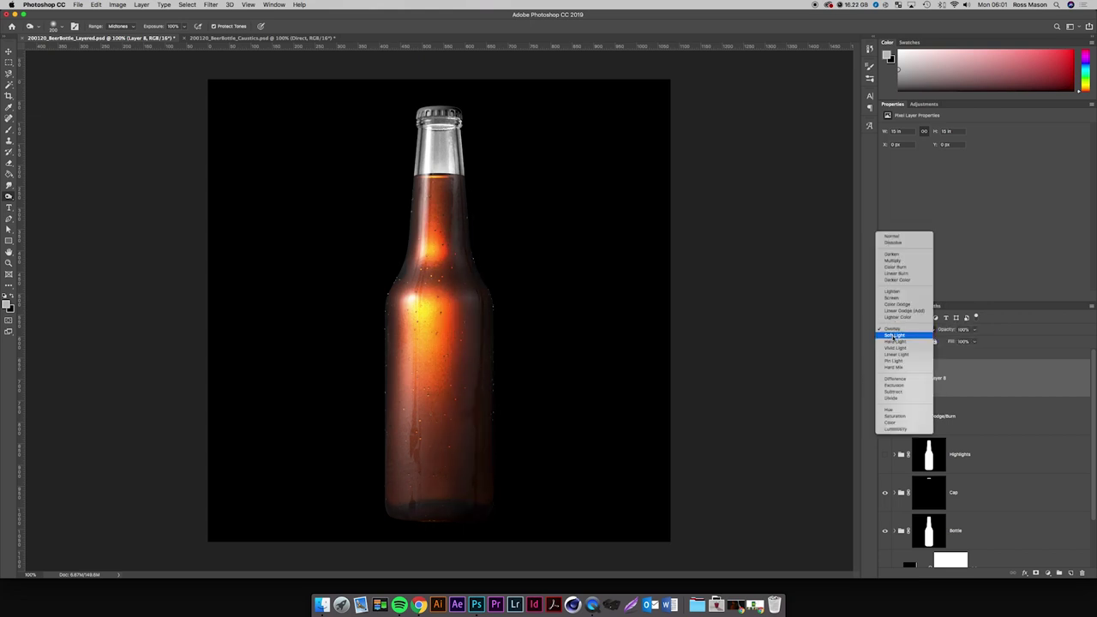
pyautogui.click(894, 335)
pyautogui.click(885, 379)
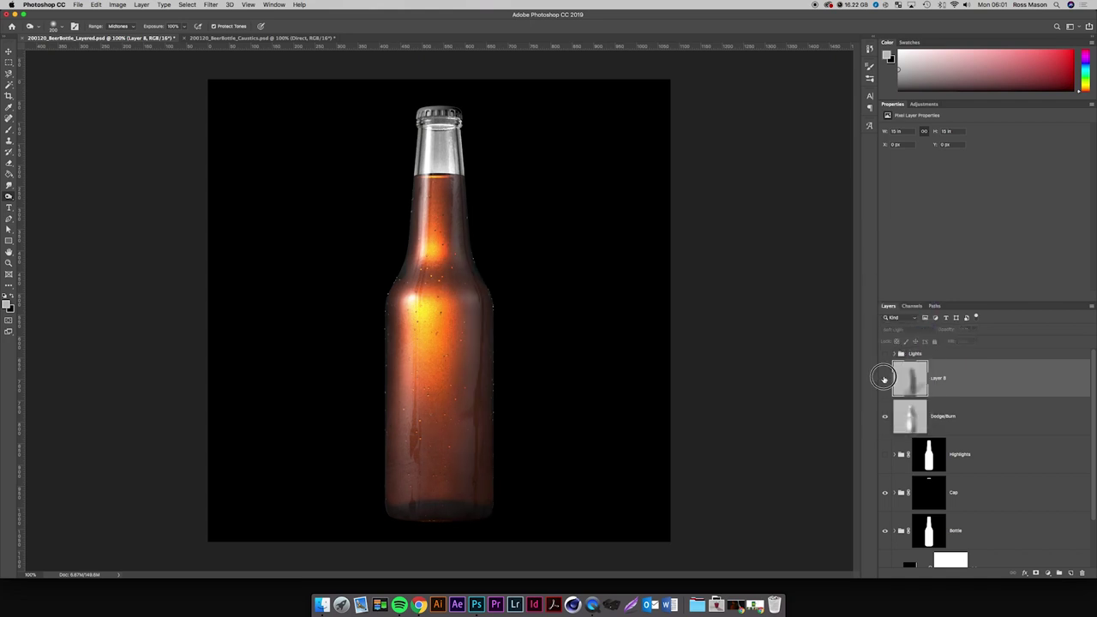
pyautogui.click(884, 379)
# Set the Dodge/Burn layer's blend mode to Soft Light and compare the image with the layer above it hidden and shown.
pyautogui.click(918, 409)
pyautogui.click(889, 330)
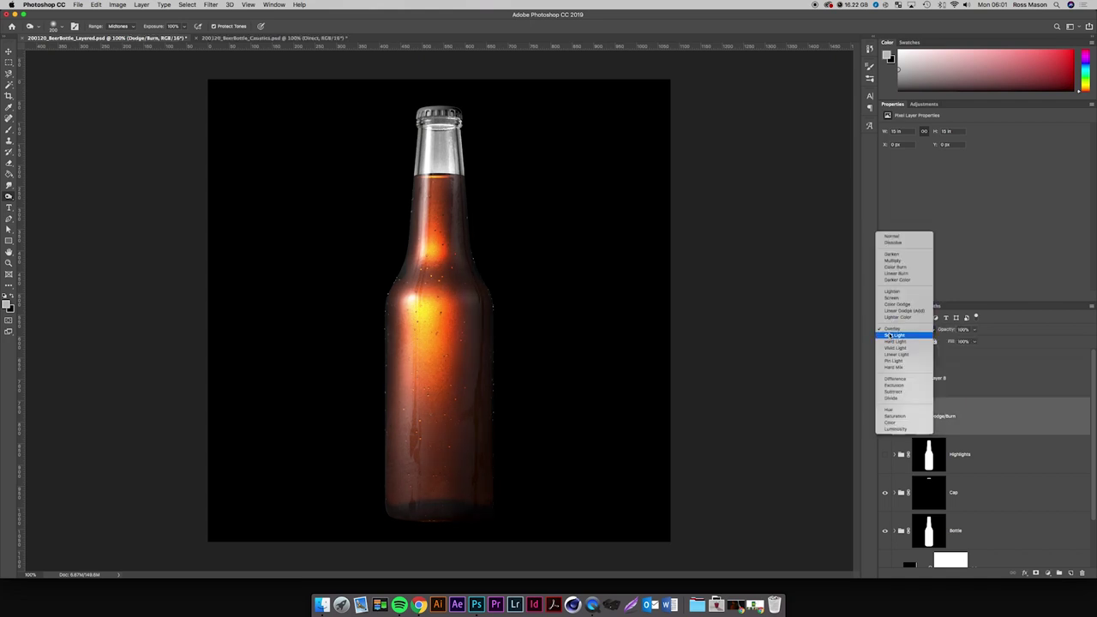
pyautogui.click(894, 336)
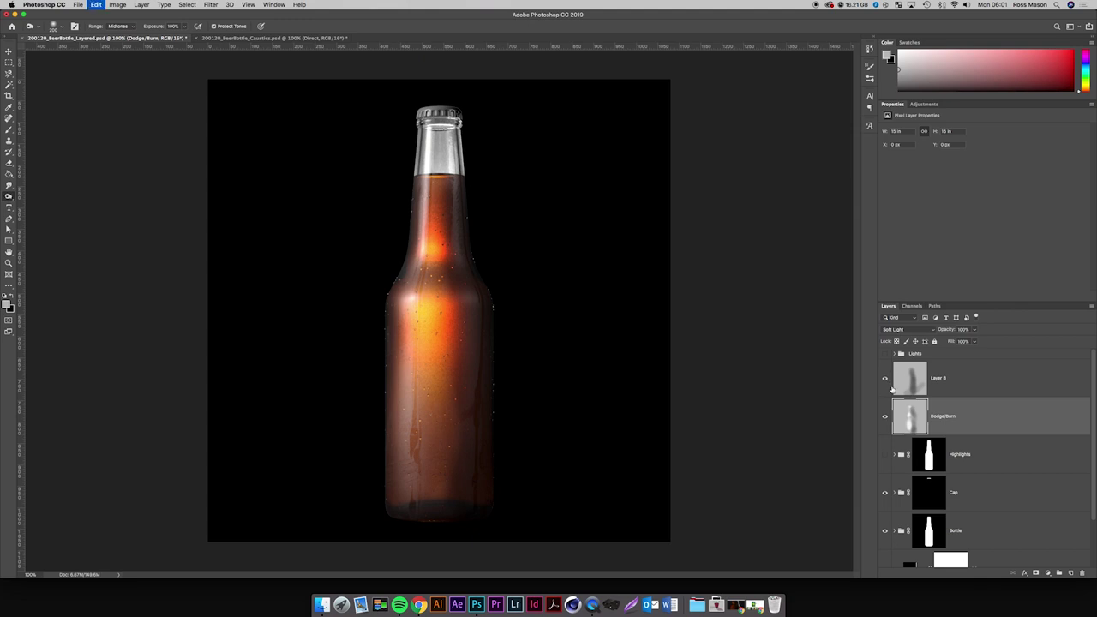
pyautogui.click(885, 379)
pyautogui.click(886, 379)
pyautogui.click(887, 381)
pyautogui.click(887, 381)
pyautogui.press('super+minus')
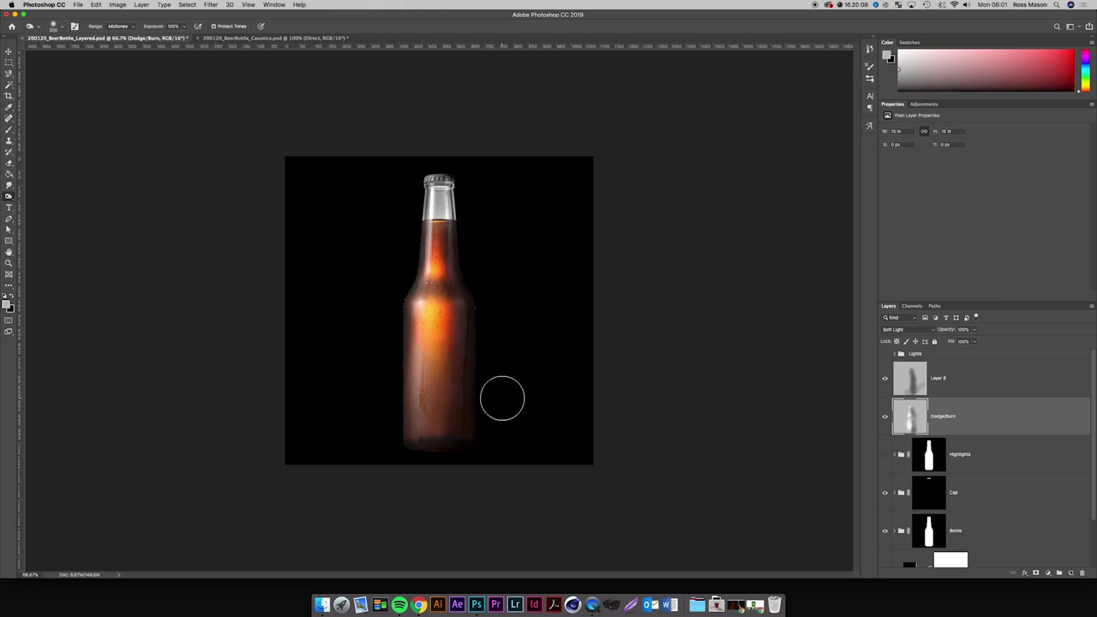
# Lighten the left side of the bottle from base to neck on the Dodge/Burn layer, using the Dodge tool with brush size 600.
pyautogui.click(12, 198)
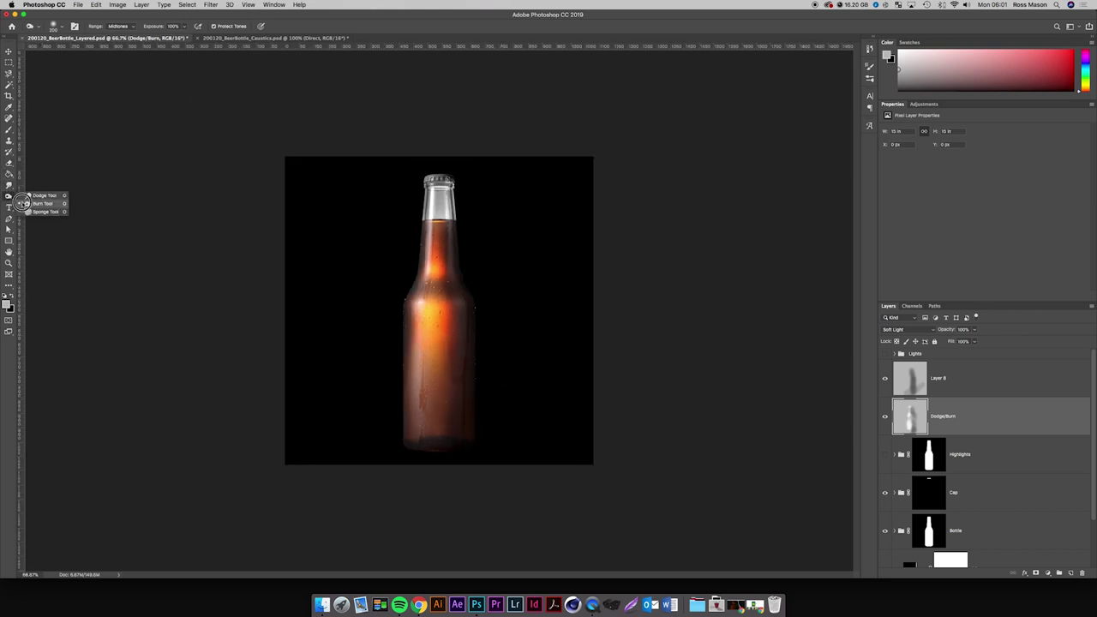
pyautogui.click(38, 203)
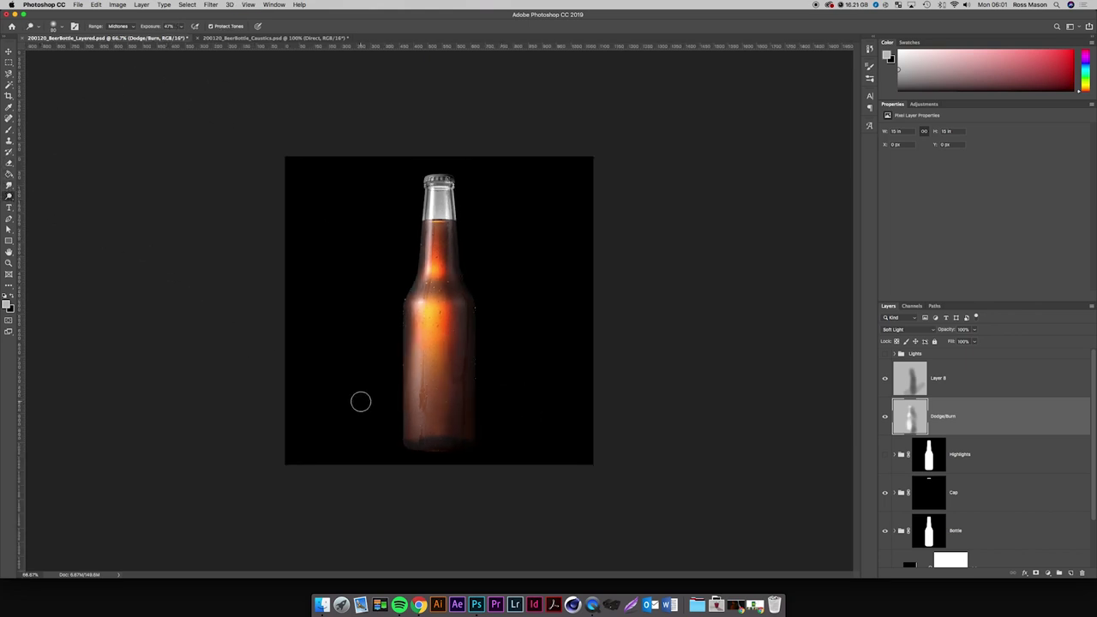
pyautogui.press(']')
pyautogui.press(']')
pyautogui.press(']')
pyautogui.press(']')
pyautogui.press(']')
pyautogui.press(']')
pyautogui.press(']')
pyautogui.press(']')
pyautogui.press(']')
pyautogui.press(']')
pyautogui.press(']')
pyautogui.press('[')
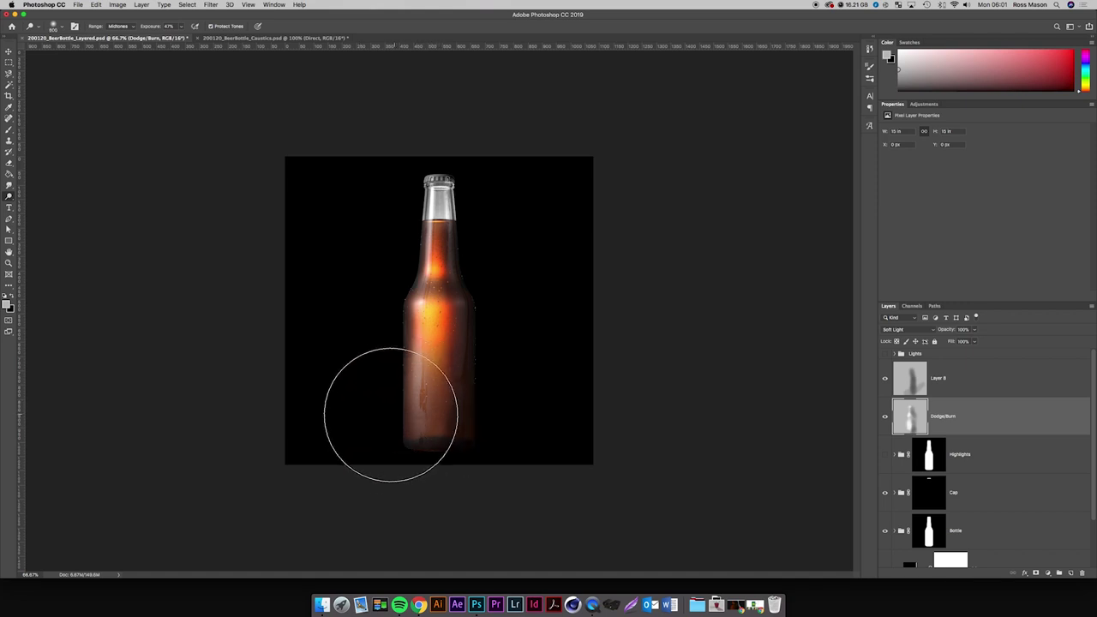
pyautogui.moveTo(391, 415)
pyautogui.mouseDown()
pyautogui.moveTo(402, 442)
pyautogui.moveTo(411, 430)
pyautogui.moveTo(437, 466)
pyautogui.mouseUp()
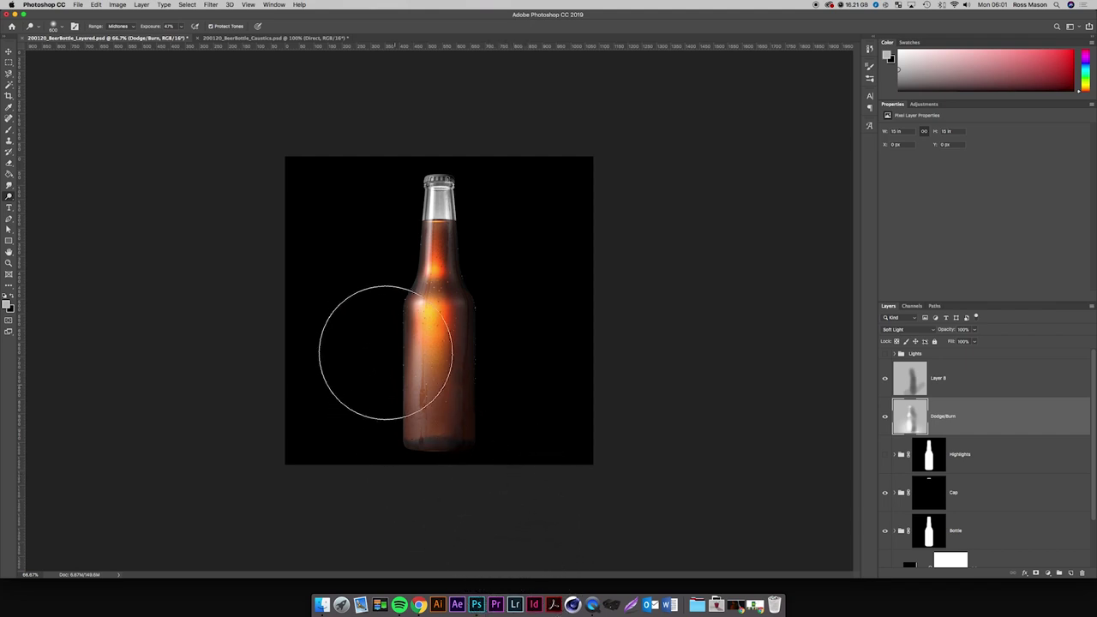
pyautogui.moveTo(385, 352)
pyautogui.mouseDown()
pyautogui.moveTo(388, 250)
pyautogui.moveTo(383, 273)
pyautogui.moveTo(375, 246)
pyautogui.mouseUp()
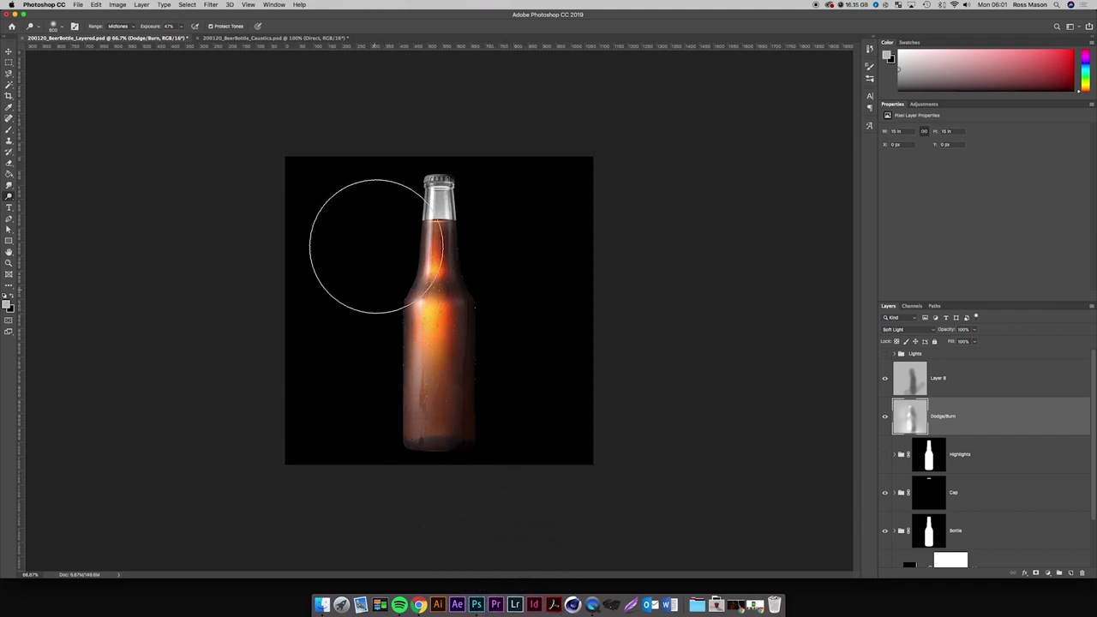
# Compare the bottle's lighting with the Dodge/Burn layer and the grey layer above it hidden and shown.
pyautogui.click(885, 417)
pyautogui.click(884, 417)
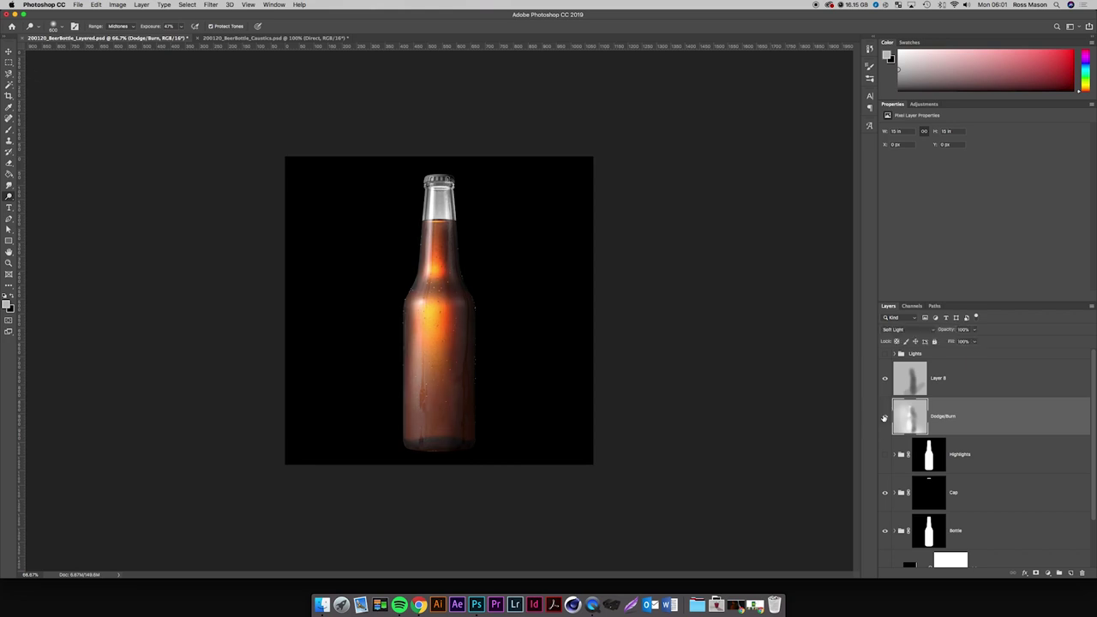
pyautogui.click(884, 416)
pyautogui.click(884, 417)
pyautogui.click(885, 418)
pyautogui.click(883, 381)
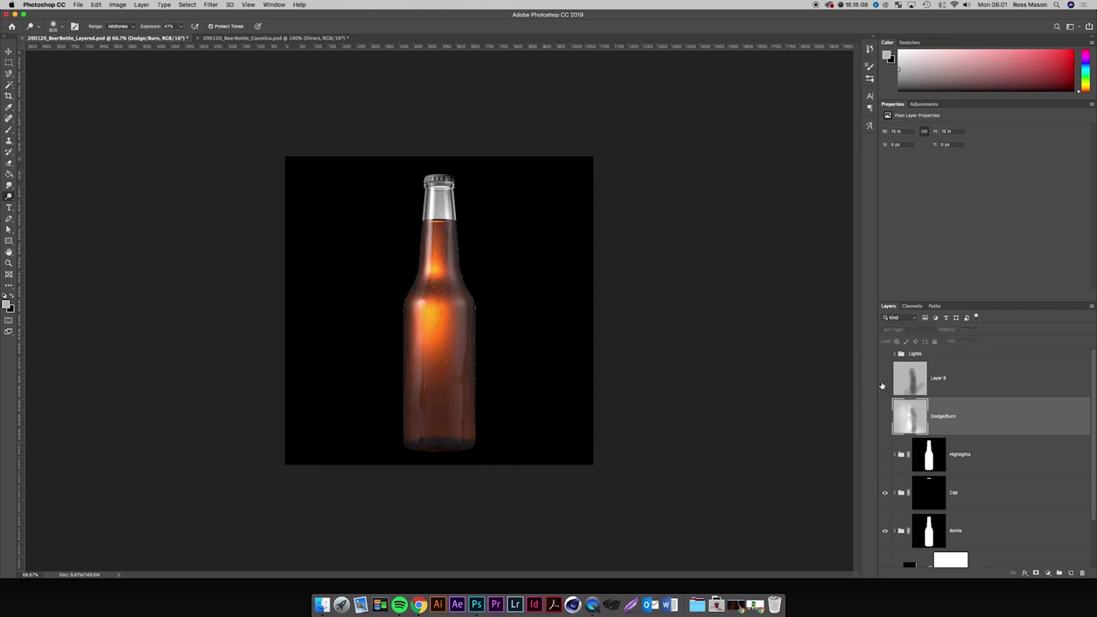
pyautogui.click(884, 382)
pyautogui.click(888, 386)
pyautogui.click(889, 384)
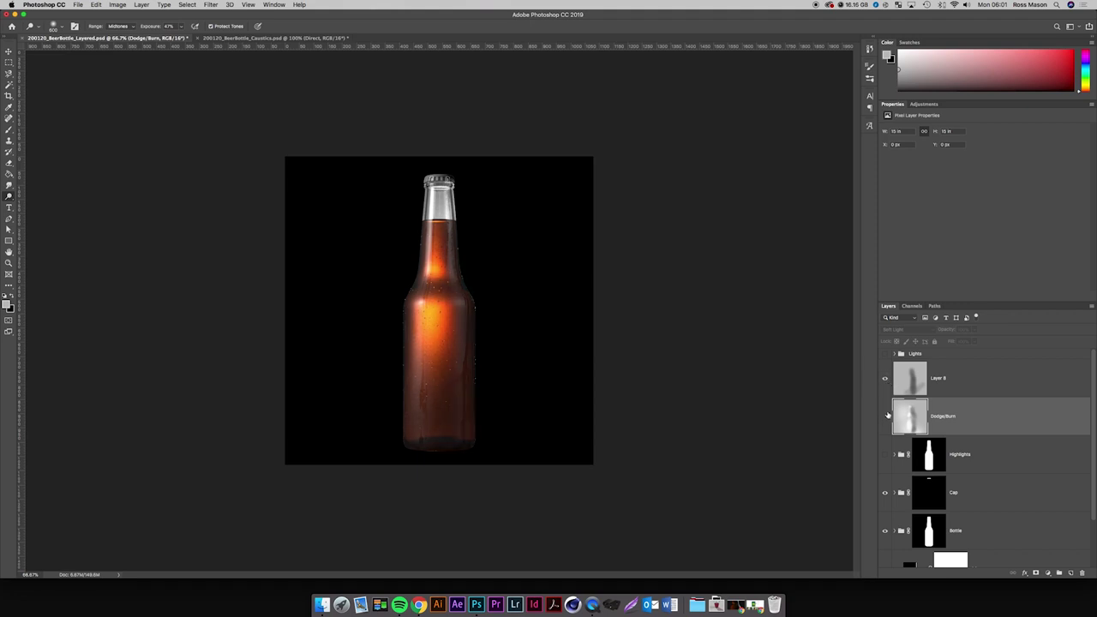
pyautogui.click(886, 416)
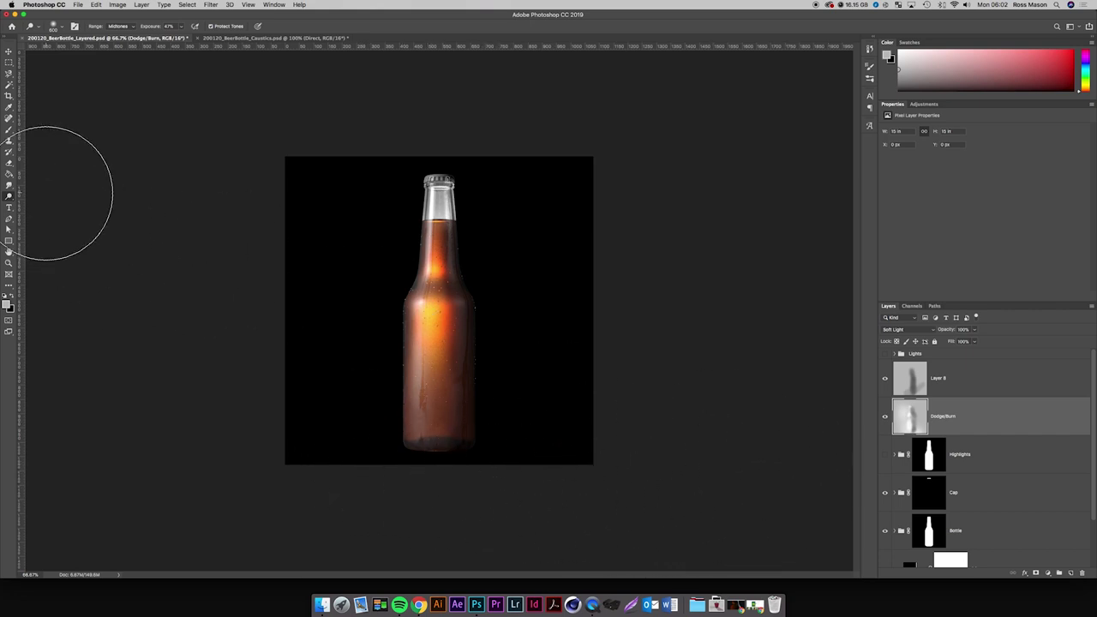
# Darken the left edge of the bottle's body on the Dodge/Burn layer, using the Burn tool with brush size 200.
pyautogui.rightClick(12, 197)
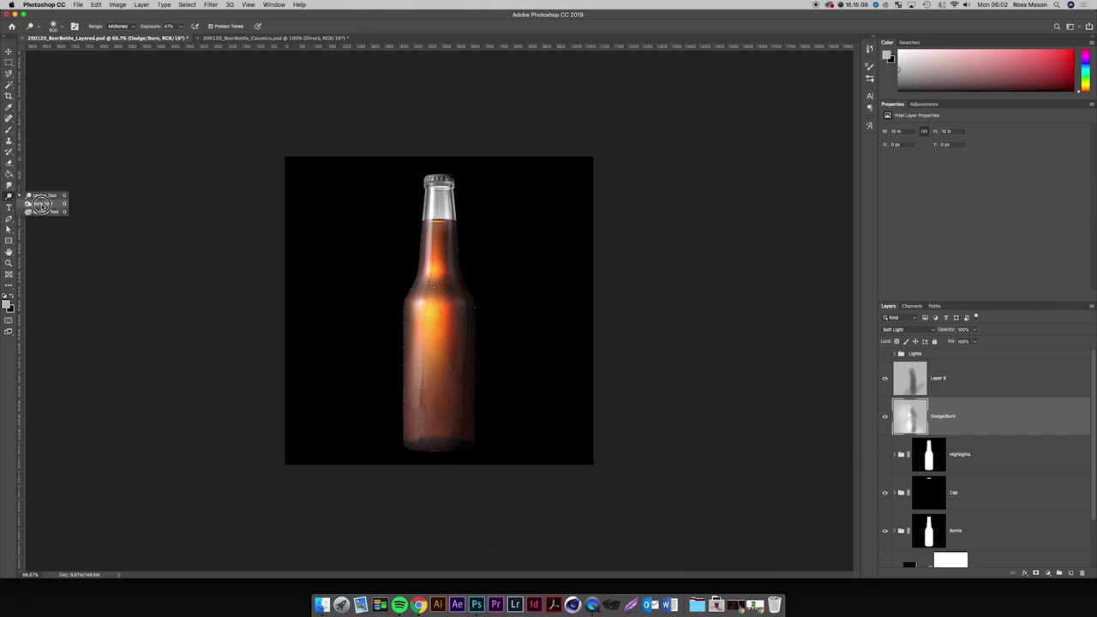
pyautogui.click(40, 204)
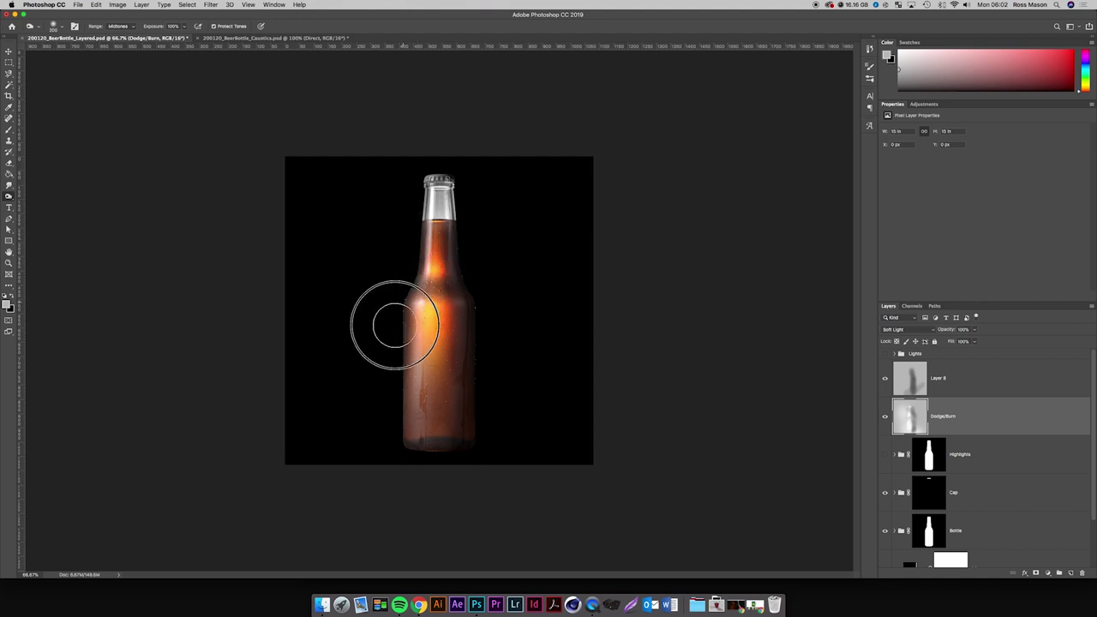
pyautogui.moveTo(395, 326); pyautogui.dragTo(401, 442)
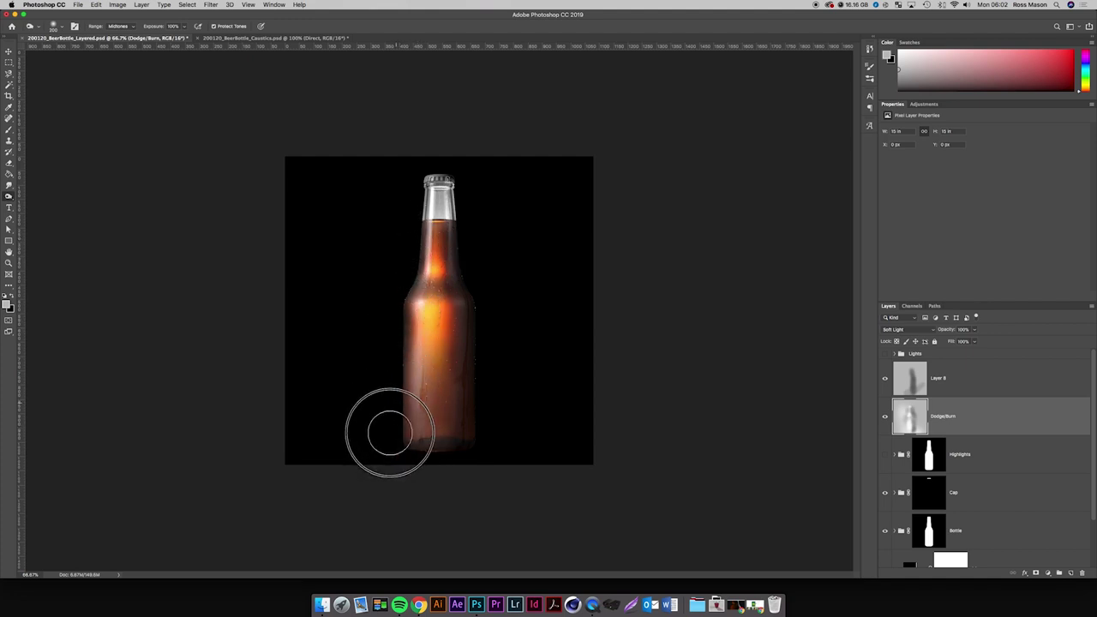
# Burn the bottle's outer edges from base to neck with brush size 125, and hide the grey layer above Dodge/Burn.
pyautogui.press('[')
pyautogui.press('[')
pyautogui.press('[')
pyautogui.press('[')
pyautogui.press('[')
pyautogui.press('[')
pyautogui.press('[')
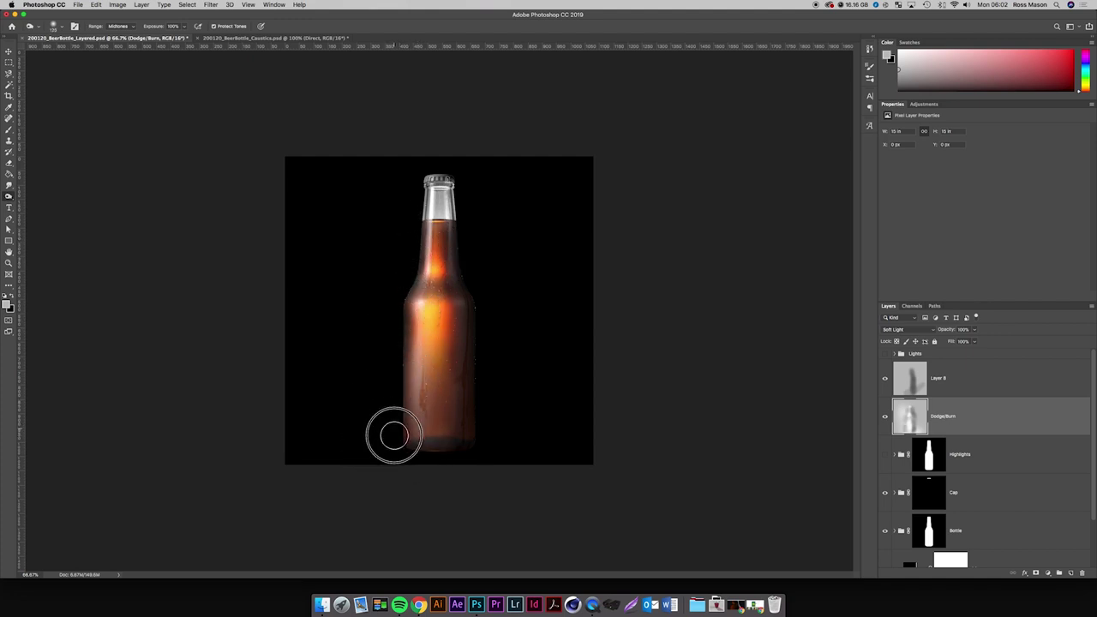
pyautogui.moveTo(387, 412); pyautogui.dragTo(391, 451)
pyautogui.moveTo(396, 344)
pyautogui.mouseDown()
pyautogui.moveTo(395, 433)
pyautogui.moveTo(398, 306)
pyautogui.mouseUp()
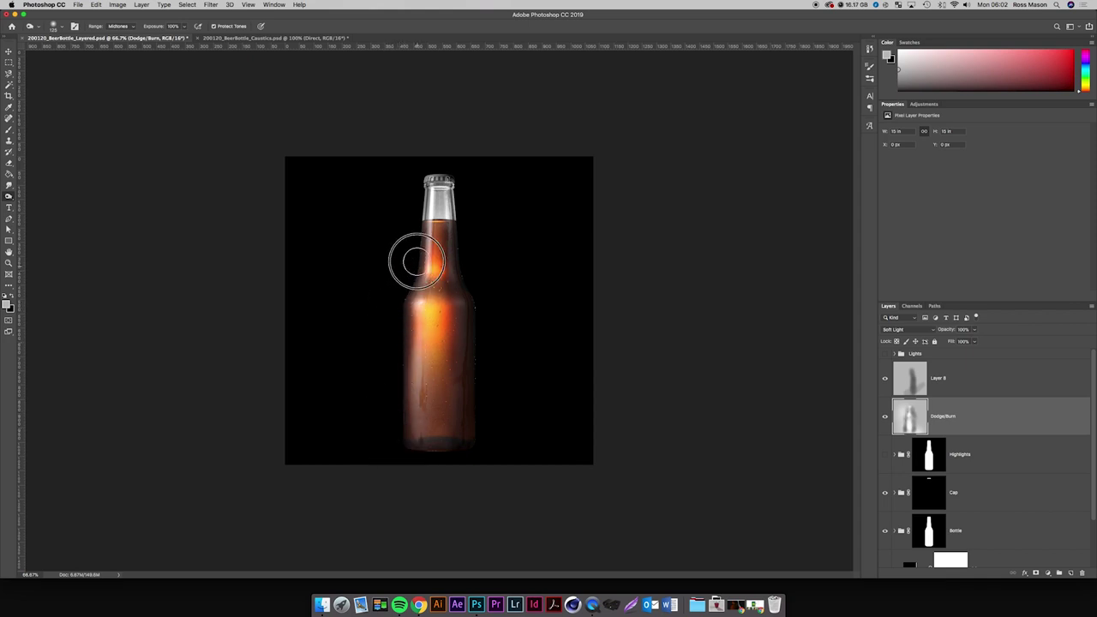
pyautogui.moveTo(416, 262)
pyautogui.mouseDown()
pyautogui.moveTo(413, 224)
pyautogui.moveTo(404, 465)
pyautogui.moveTo(403, 454)
pyautogui.moveTo(491, 468)
pyautogui.mouseUp()
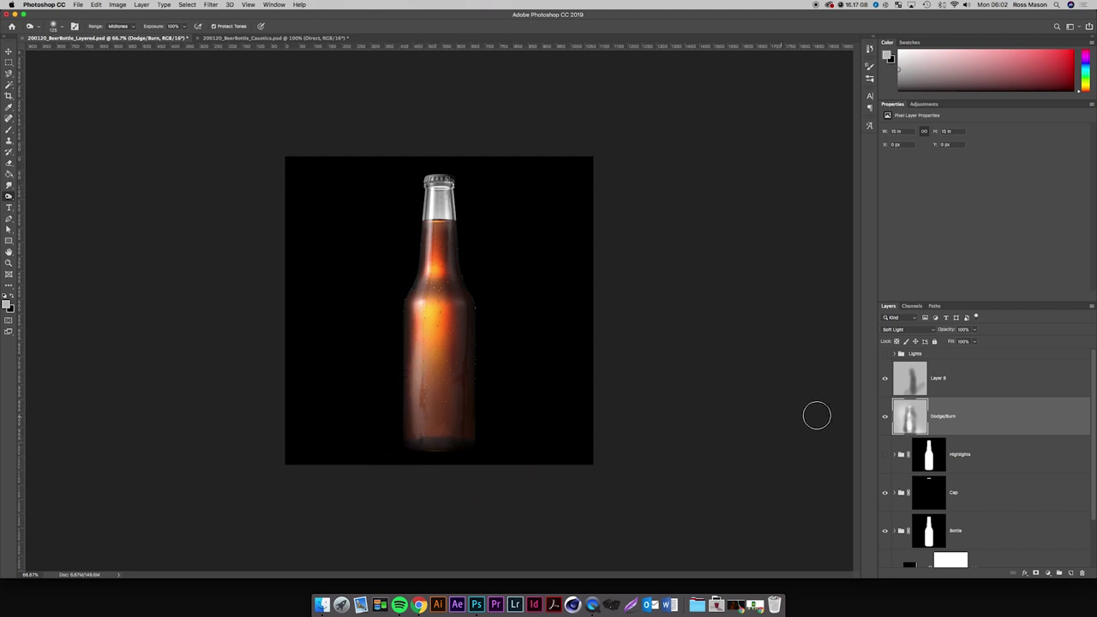
pyautogui.click(886, 378)
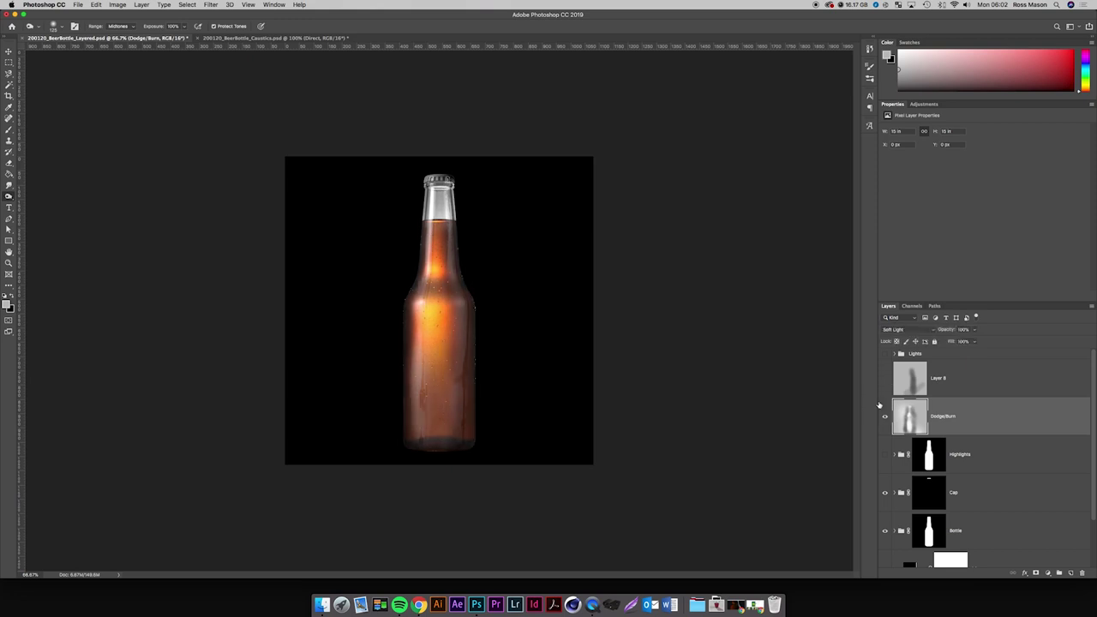
# Reduce the opacity of the Dodge/Burn layer and compare the bottle with that layer hidden and shown.
pyautogui.click(880, 407)
pyautogui.click(880, 406)
pyautogui.click(885, 416)
pyautogui.write('50')
pyautogui.press('Return')
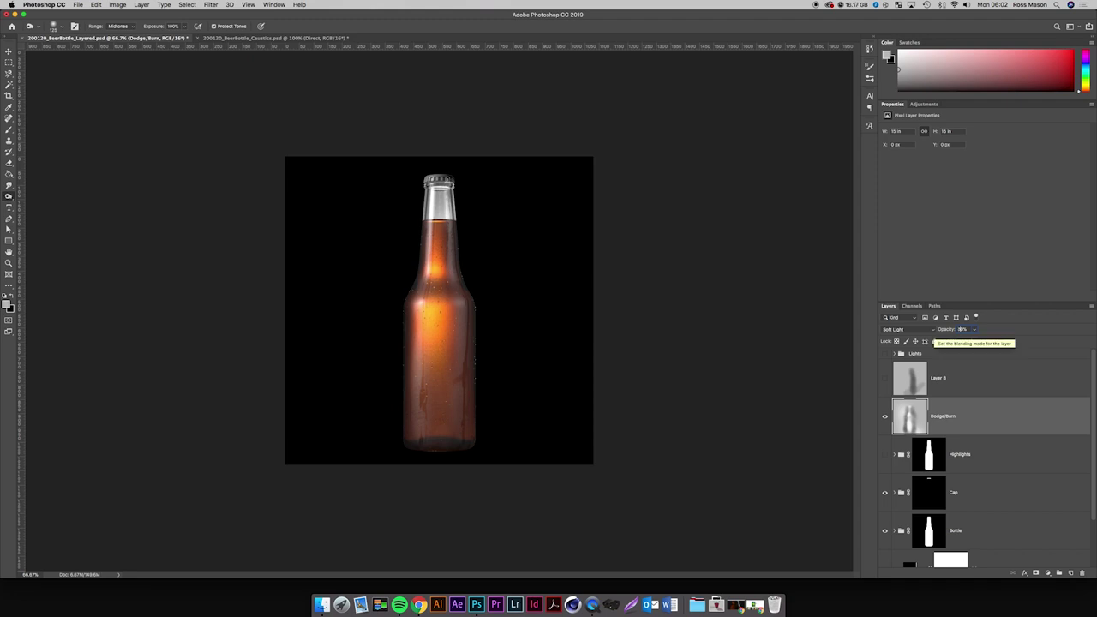
pyautogui.write('80')
pyautogui.press('Return')
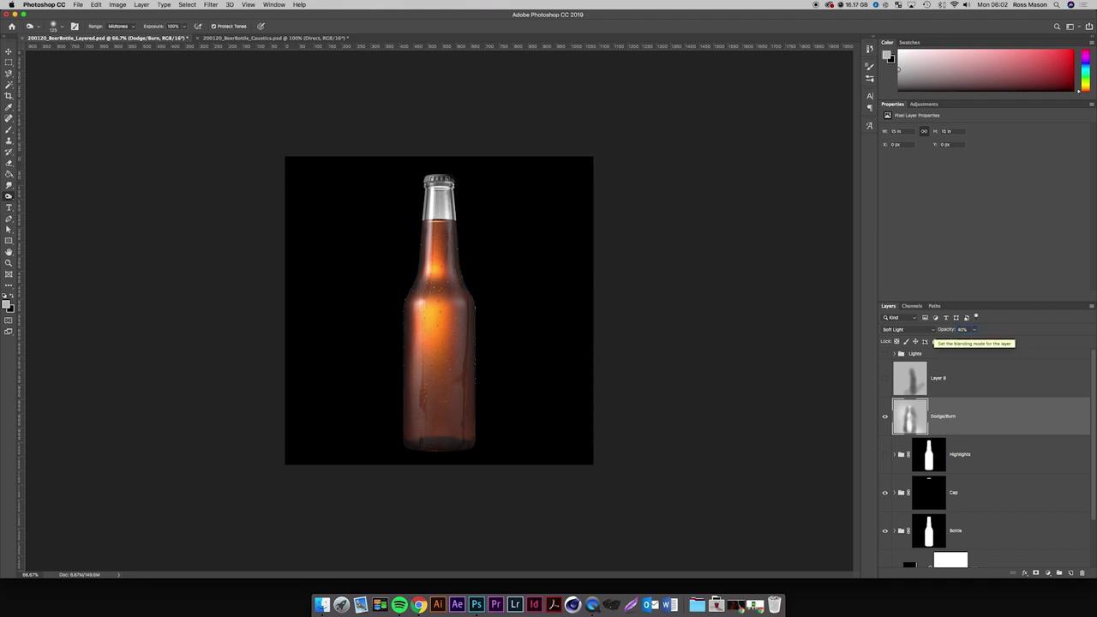
pyautogui.click(886, 416)
pyautogui.click(886, 416)
pyautogui.click(886, 416)
pyautogui.click(885, 416)
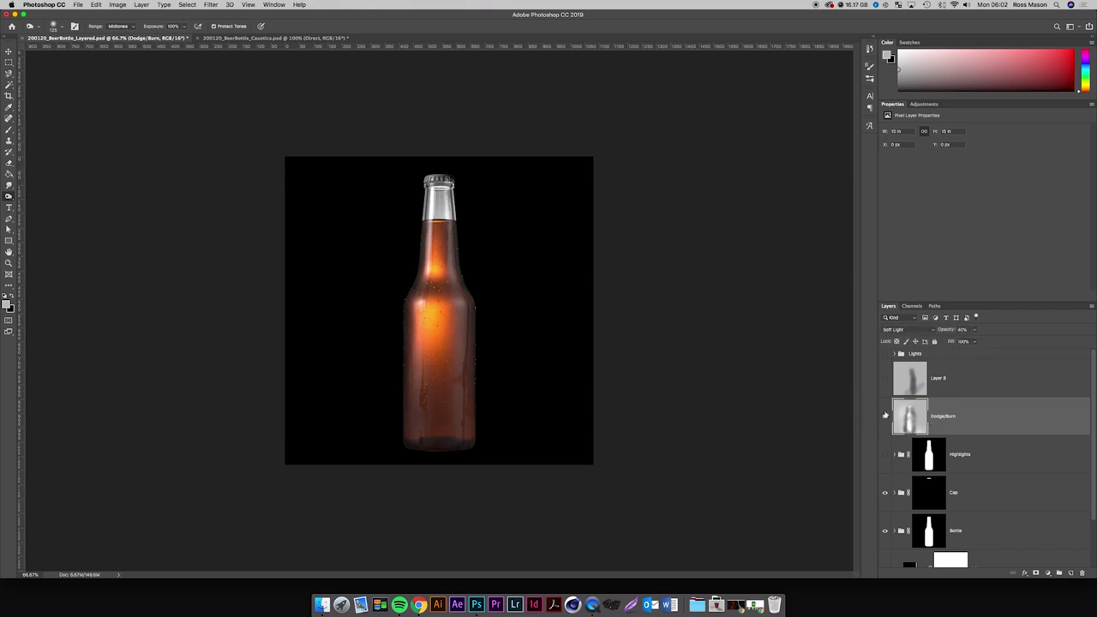
pyautogui.click(885, 415)
pyautogui.click(885, 415)
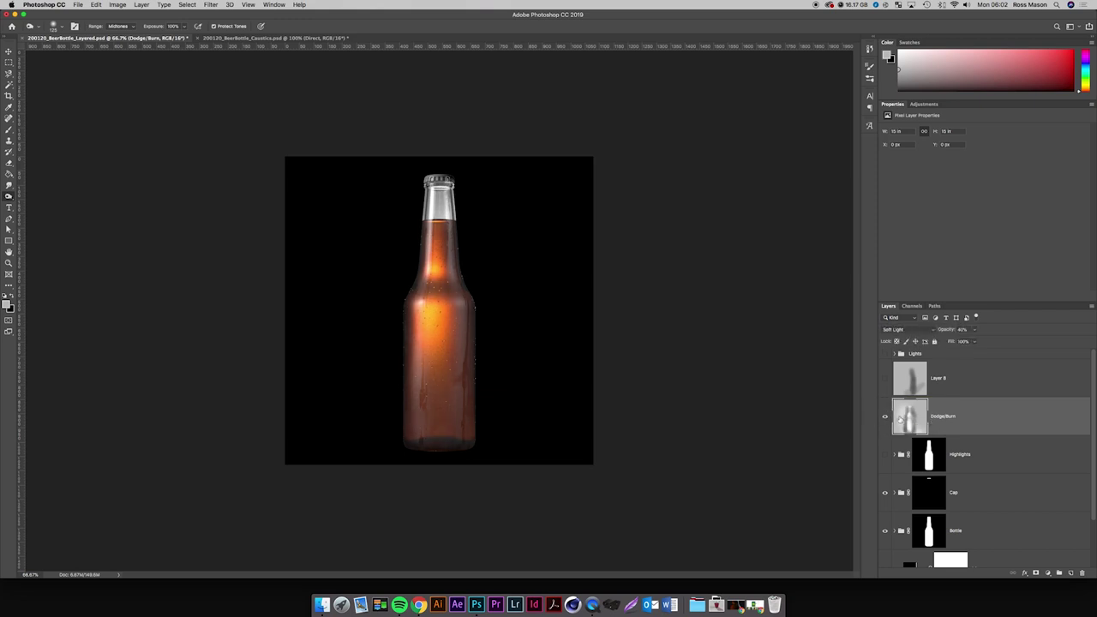
# Erase the Dodge/Burn layer's shading over the bottle's base with a soft Eraser at size 300, and check the layer hidden and shown.
pyautogui.press('e')
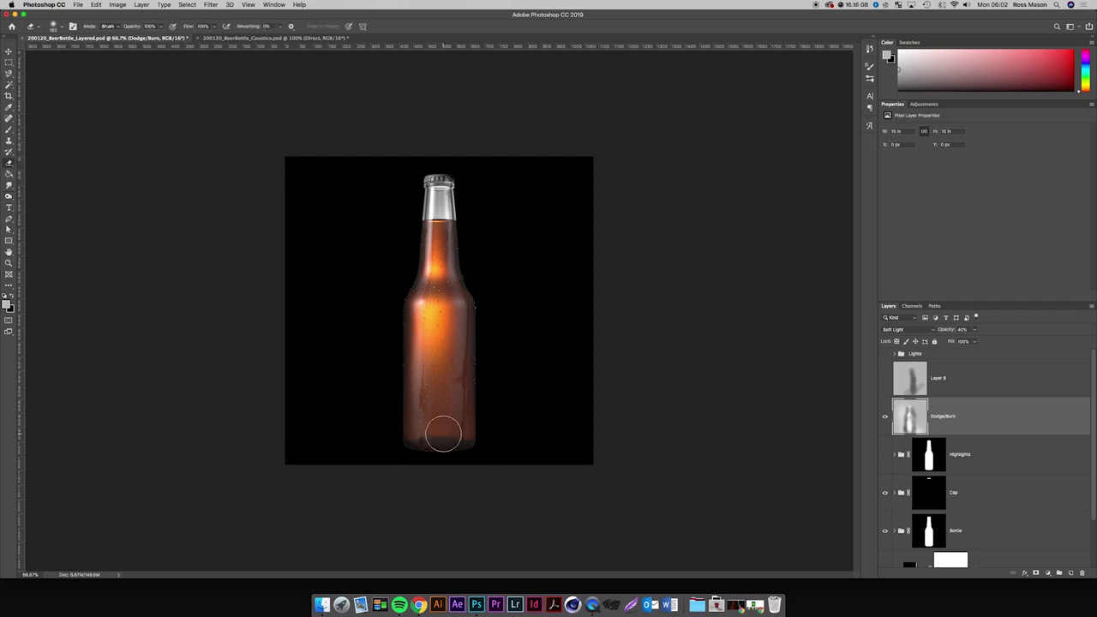
pyautogui.moveTo(441, 438)
pyautogui.mouseDown()
pyautogui.moveTo(437, 329)
pyautogui.moveTo(445, 481)
pyautogui.mouseUp()
pyautogui.press('super+z')
pyautogui.press('super+z')
pyautogui.moveTo(439, 388); pyautogui.dragTo(434, 494)
pyautogui.rightClick(550, 428)
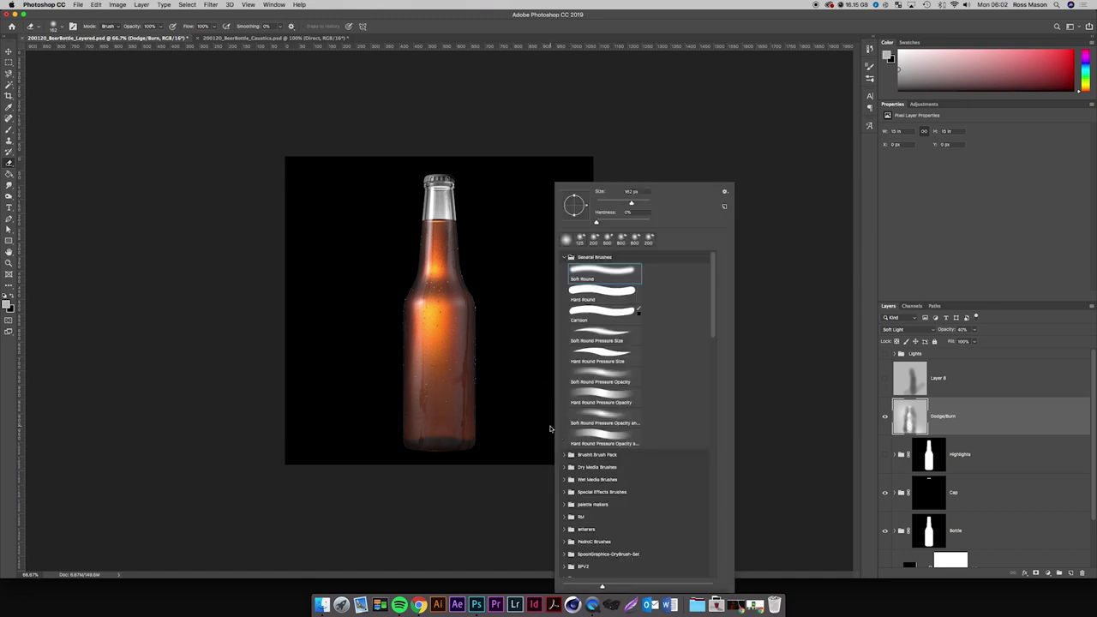
pyautogui.click(904, 423)
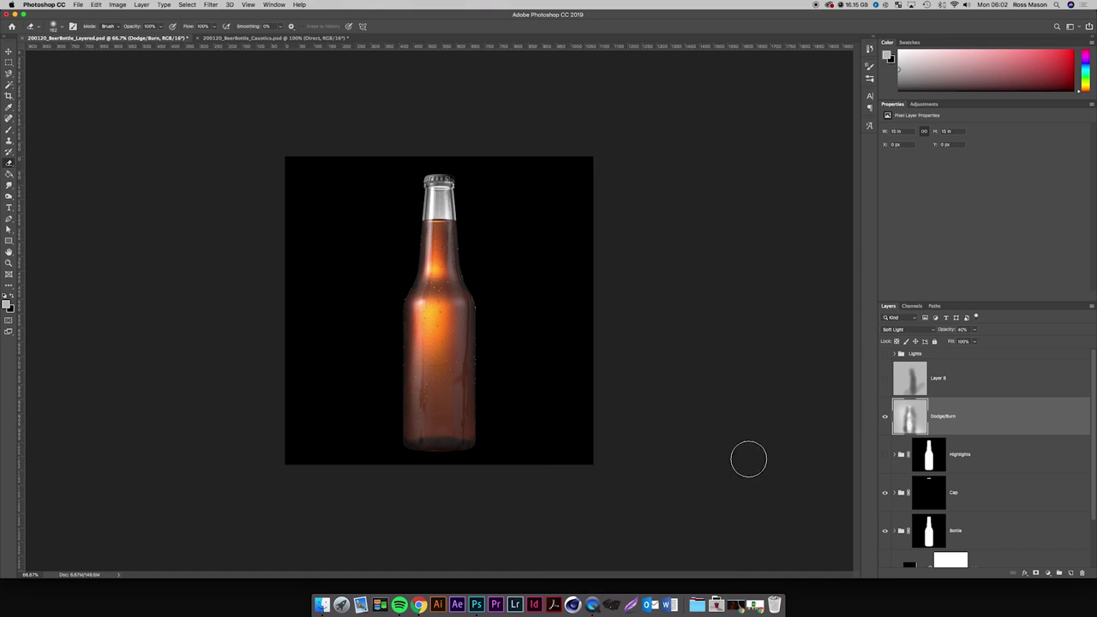
pyautogui.click(438, 441)
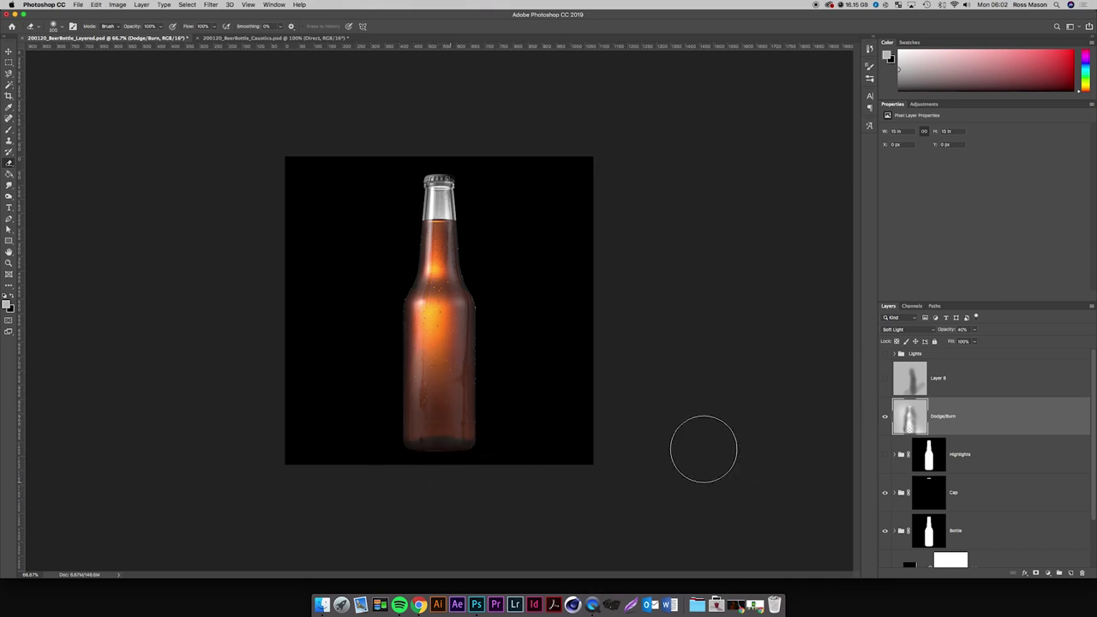
pyautogui.click(884, 418)
pyautogui.click(884, 417)
pyautogui.click(884, 418)
pyautogui.click(884, 418)
pyautogui.click(884, 417)
pyautogui.click(884, 417)
# Show Layer 8 above Dodge/Burn, set its opacity to 50%, and compare its effect on the bottle.
pyautogui.click(885, 380)
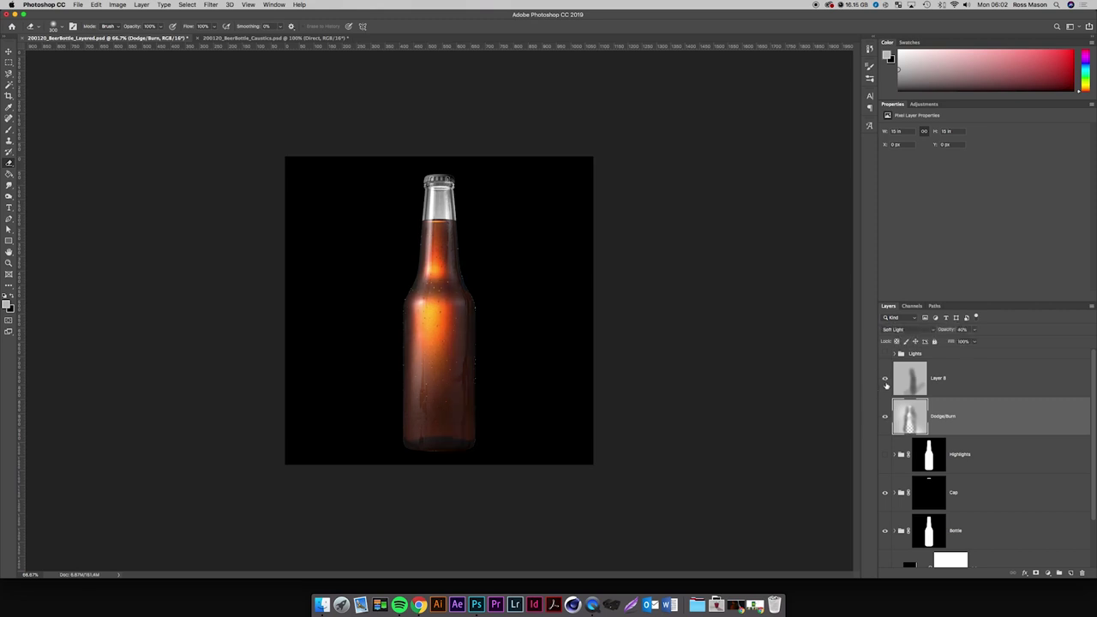
pyautogui.click(886, 381)
pyautogui.click(885, 381)
pyautogui.click(886, 380)
pyautogui.click(886, 381)
pyautogui.click(930, 378)
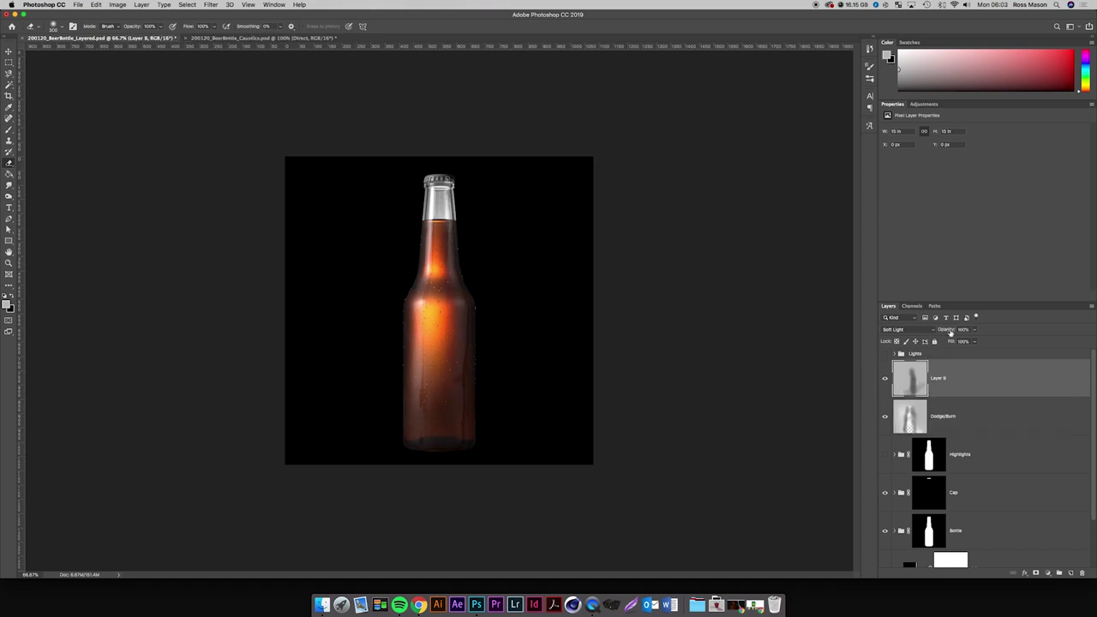
pyautogui.write('50')
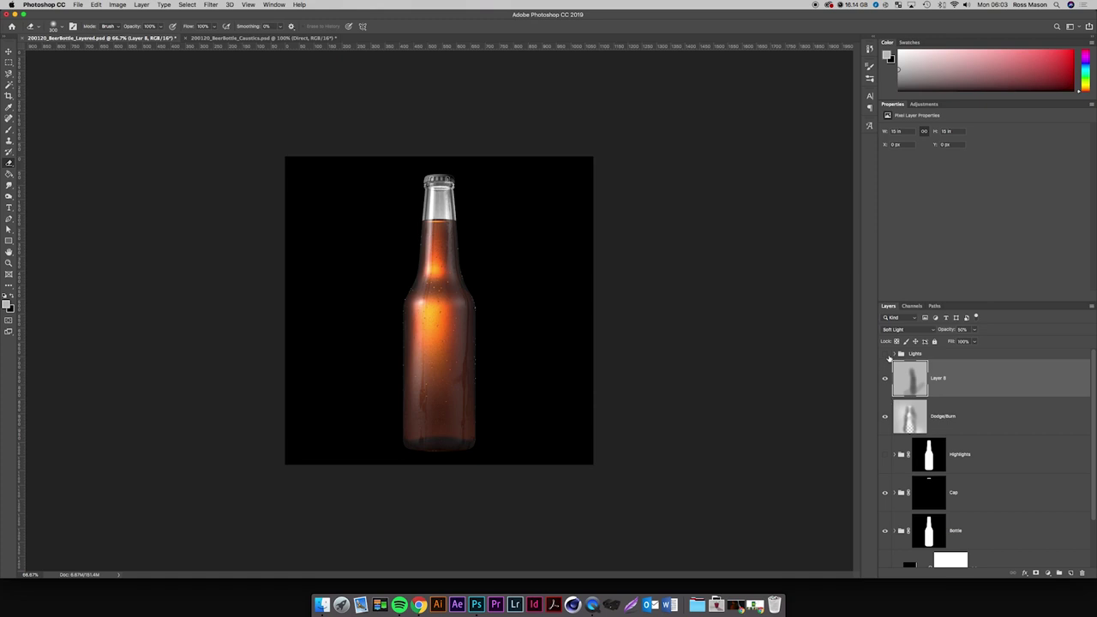
pyautogui.click(886, 381)
pyautogui.click(885, 381)
pyautogui.click(885, 381)
pyautogui.click(885, 381)
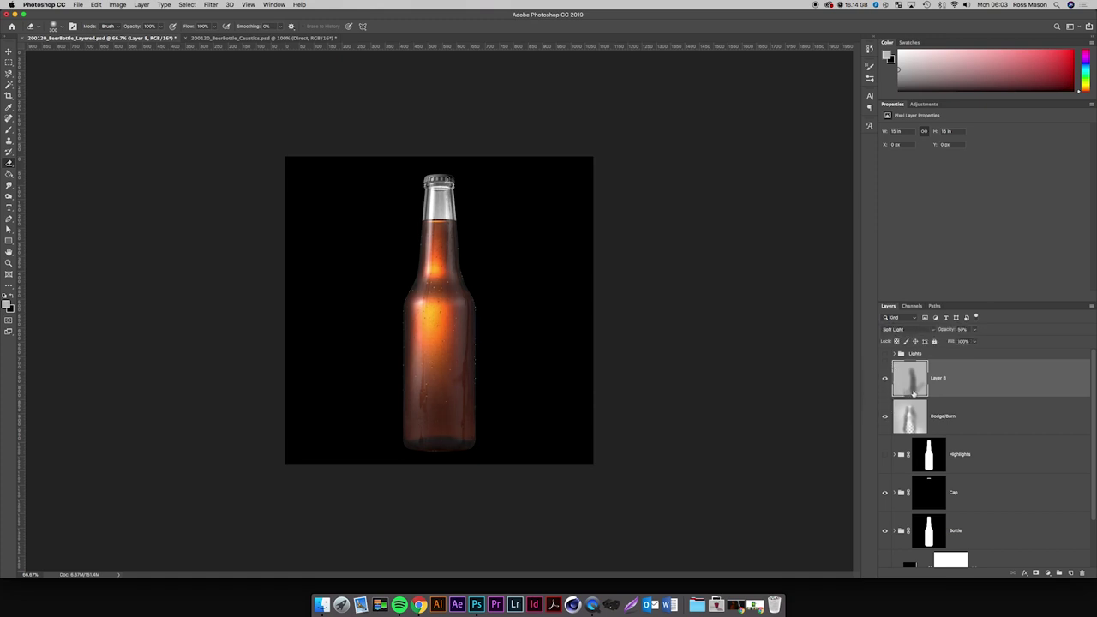
# Group Layer 8 and the Dodge/Burn layer into a group named Dodge/Burn, and compare the bottle without and with it.
pyautogui.keyDown('shift'); pyautogui.click(945, 422); pyautogui.keyUp('shift')
pyautogui.press('super+g')
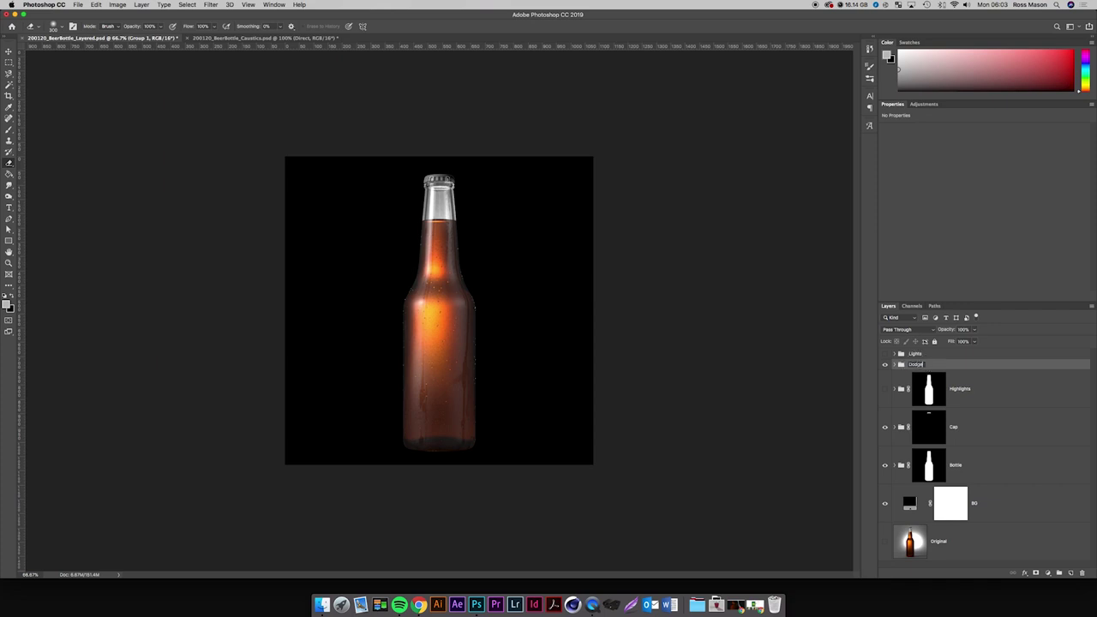
pyautogui.press('Return')
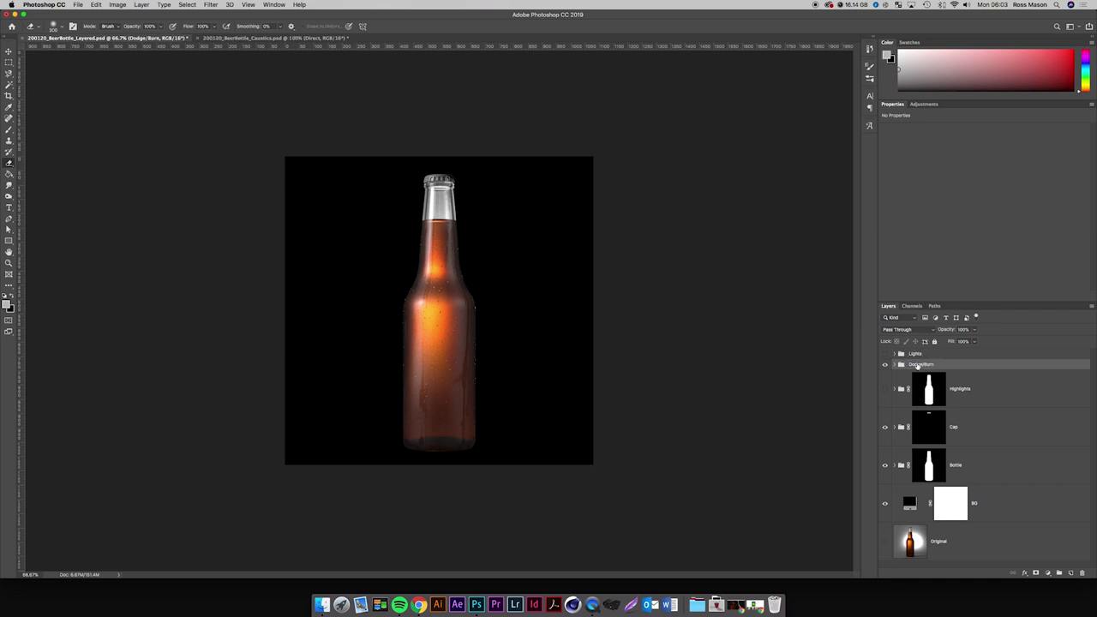
pyautogui.click(886, 365)
pyautogui.click(886, 365)
pyautogui.click(886, 365)
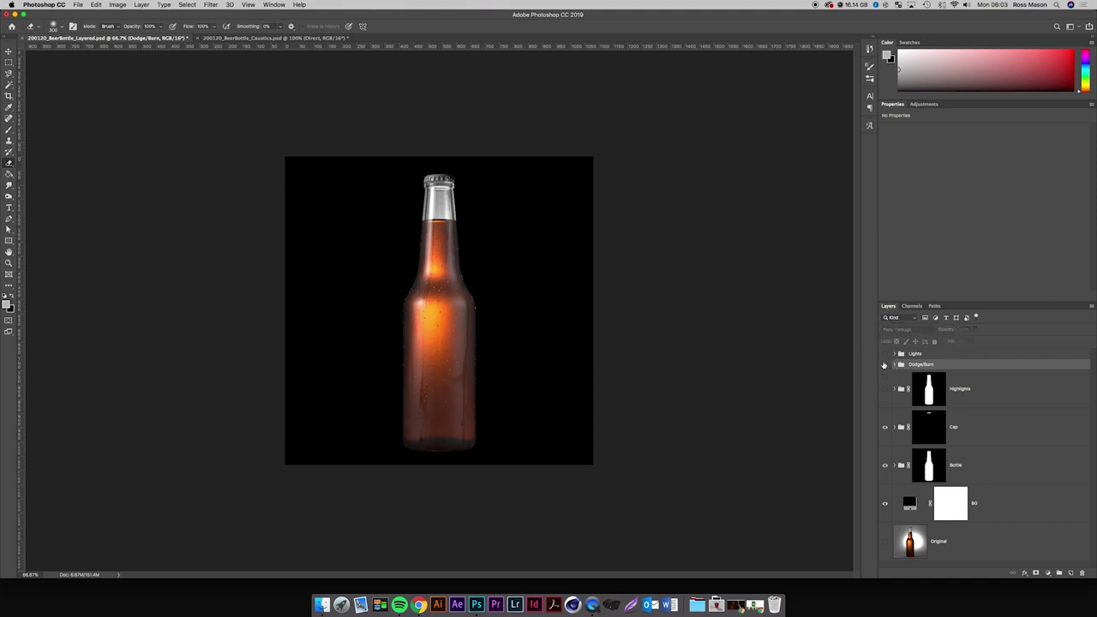
pyautogui.click(886, 365)
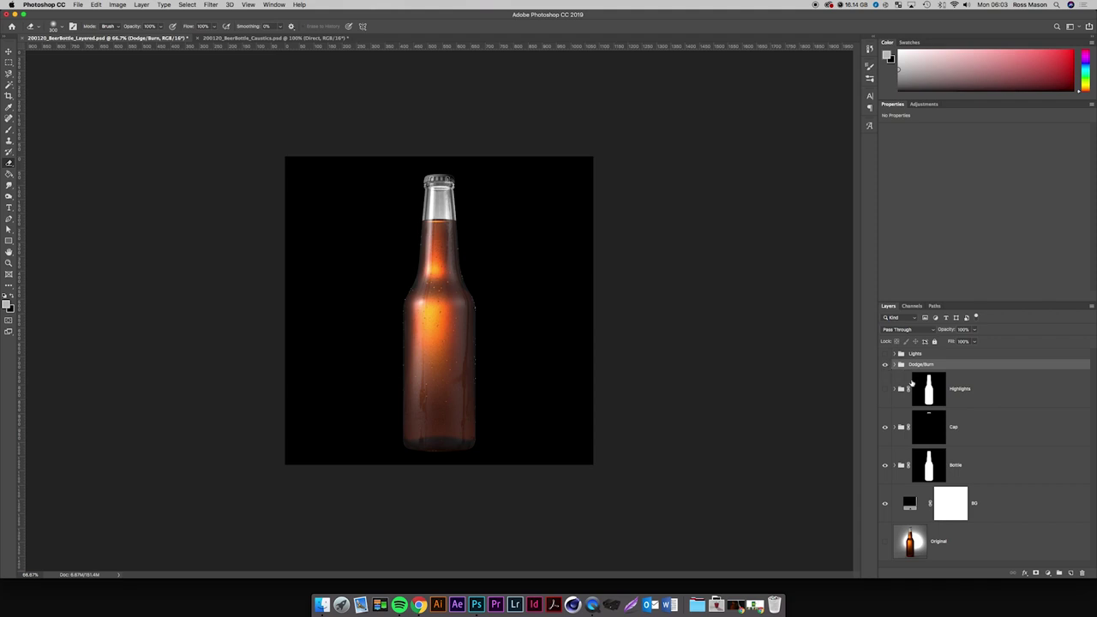
# Mask the Dodge/Burn group with the bottle silhouette loaded from the Highlights group's mask, and check its effect.
pyautogui.keyDown('super'); pyautogui.click(930, 390); pyautogui.keyUp('super')
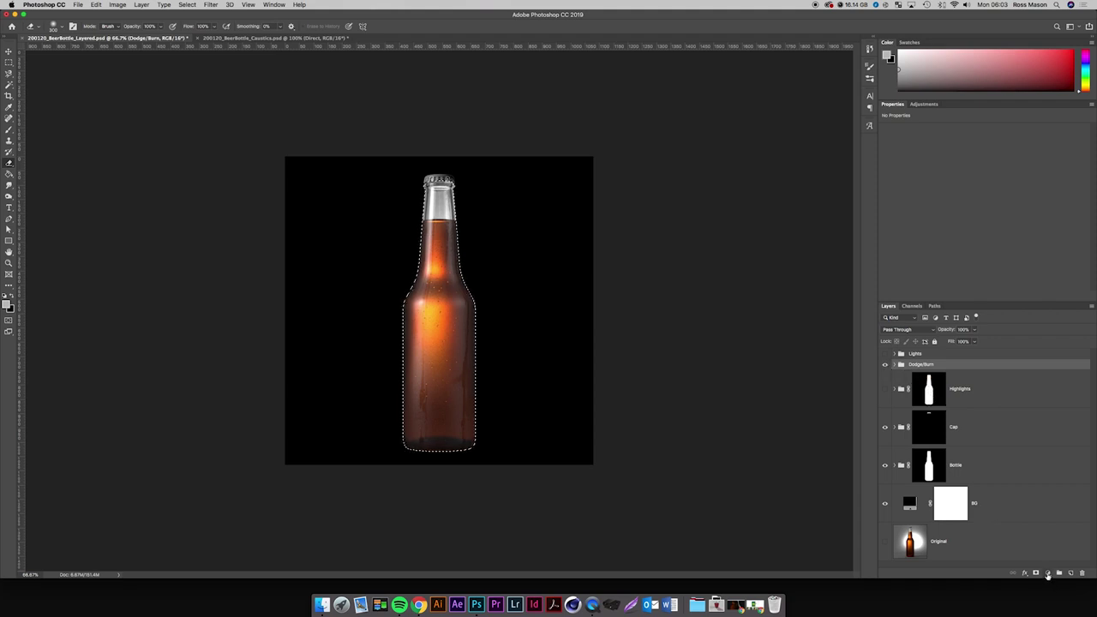
pyautogui.click(1037, 573)
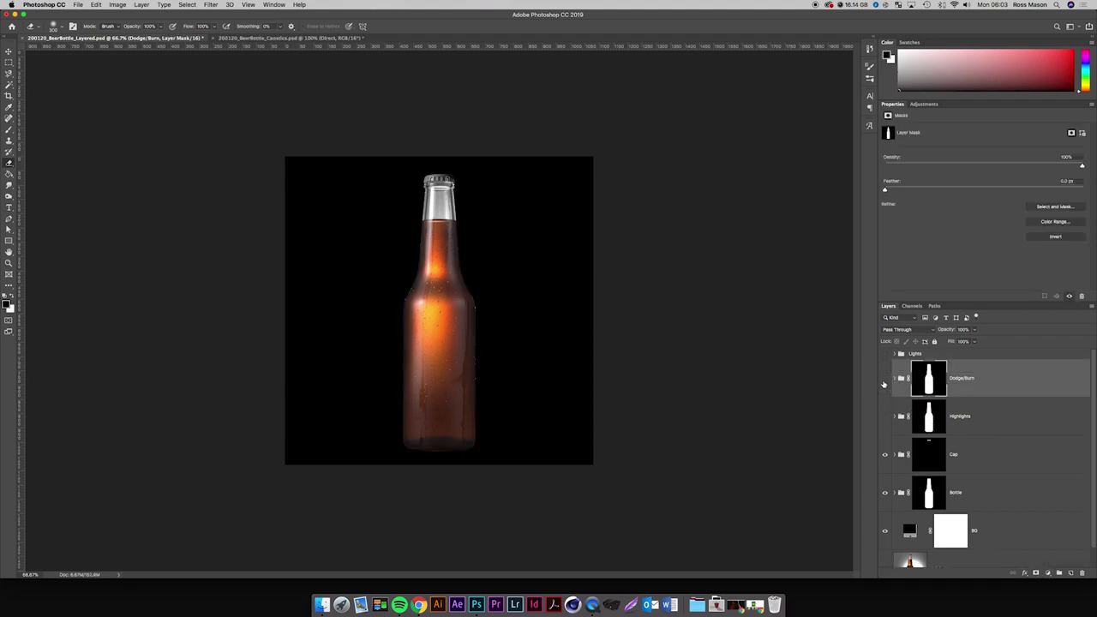
pyautogui.click(886, 379)
pyautogui.click(886, 379)
pyautogui.click(886, 379)
pyautogui.click(885, 379)
# Combine the Dodge/Burn, Highlights, Cap and Bottle groups into one group.
pyautogui.press('super+1')
pyautogui.press('super+plus')
pyautogui.press('super+minus')
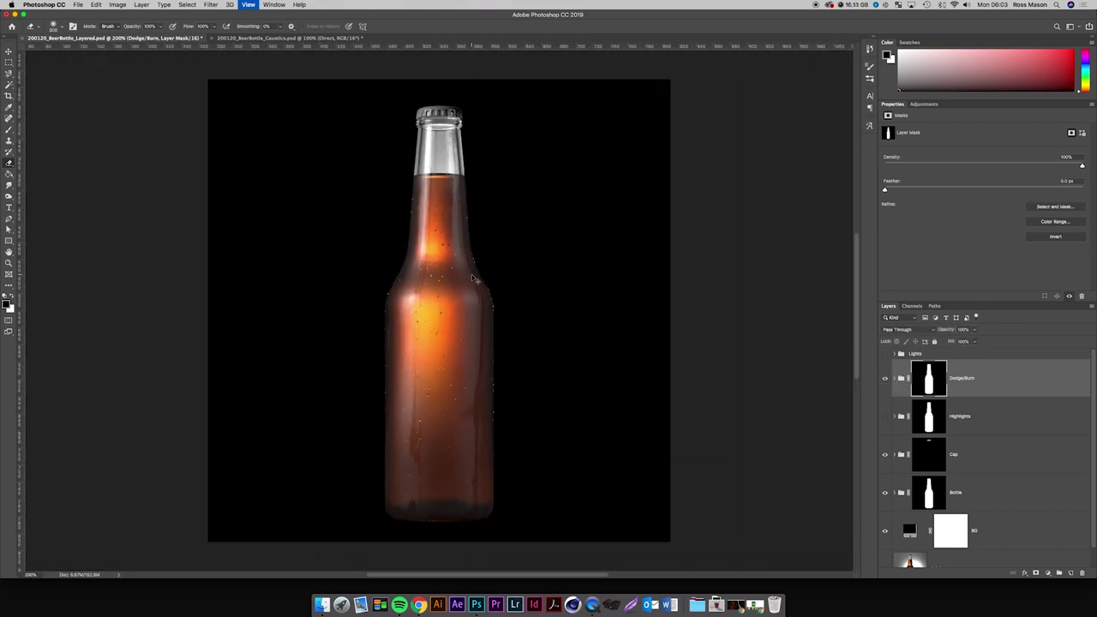
pyautogui.press('super+minus')
pyautogui.press('super+plus')
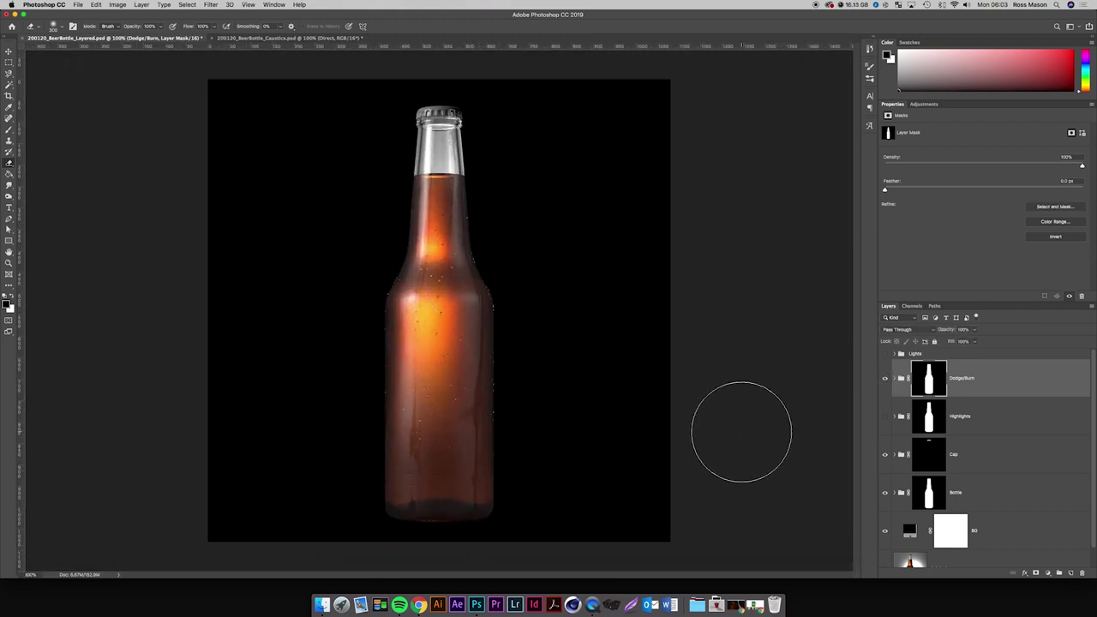
pyautogui.keyDown('shift'); pyautogui.click(971, 493); pyautogui.keyUp('shift')
pyautogui.press('super+g')
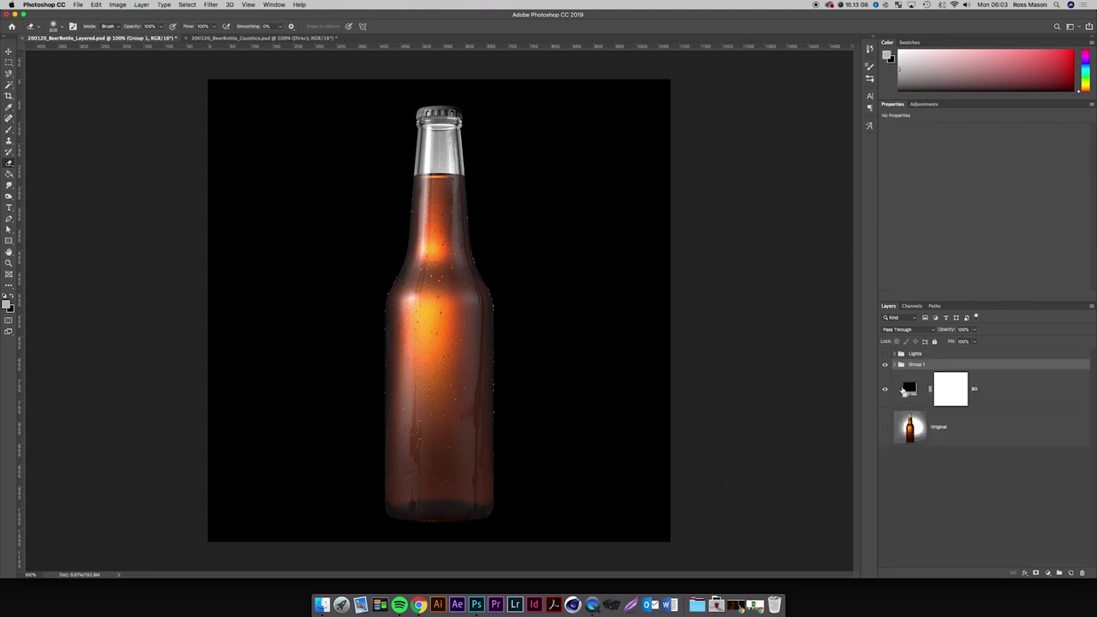
# Duplicate the combined bottle group and convert the copy to a smart object.
pyautogui.press('super+j')
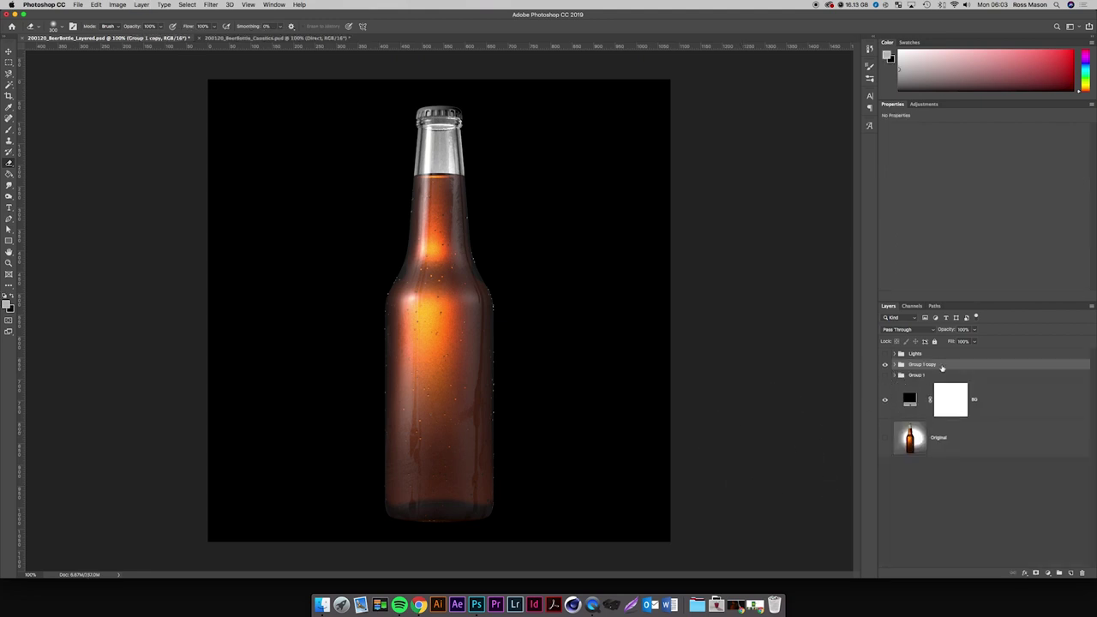
pyautogui.rightClick(942, 368)
pyautogui.press('Escape')
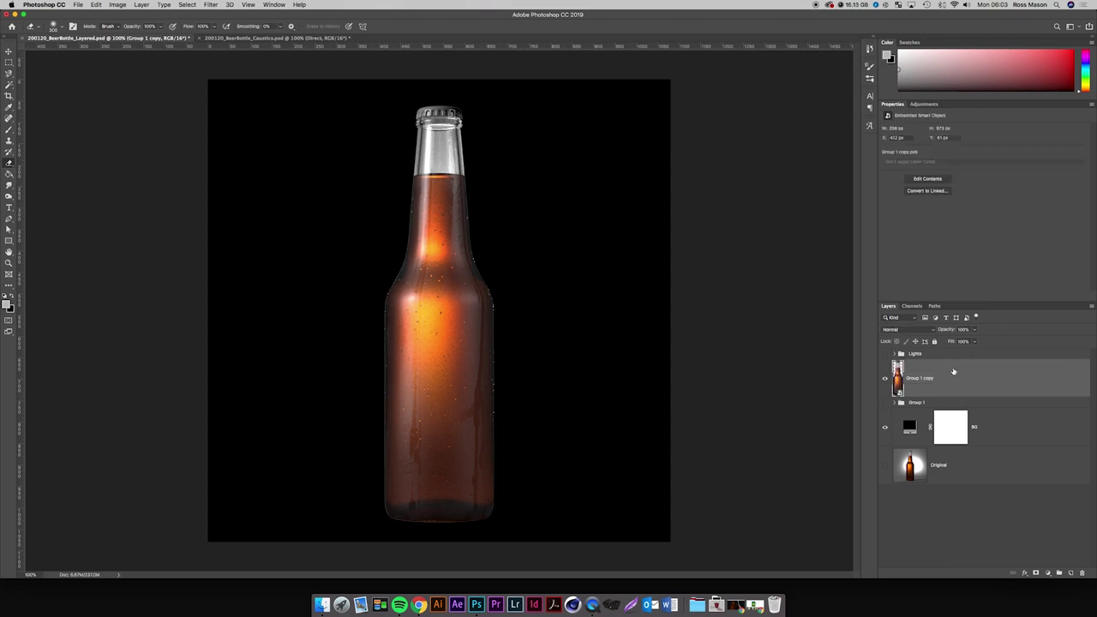
# Try masking the smart object copy with the bottle silhouette from the Highlights mask, and delete that copy.
pyautogui.click(897, 403)
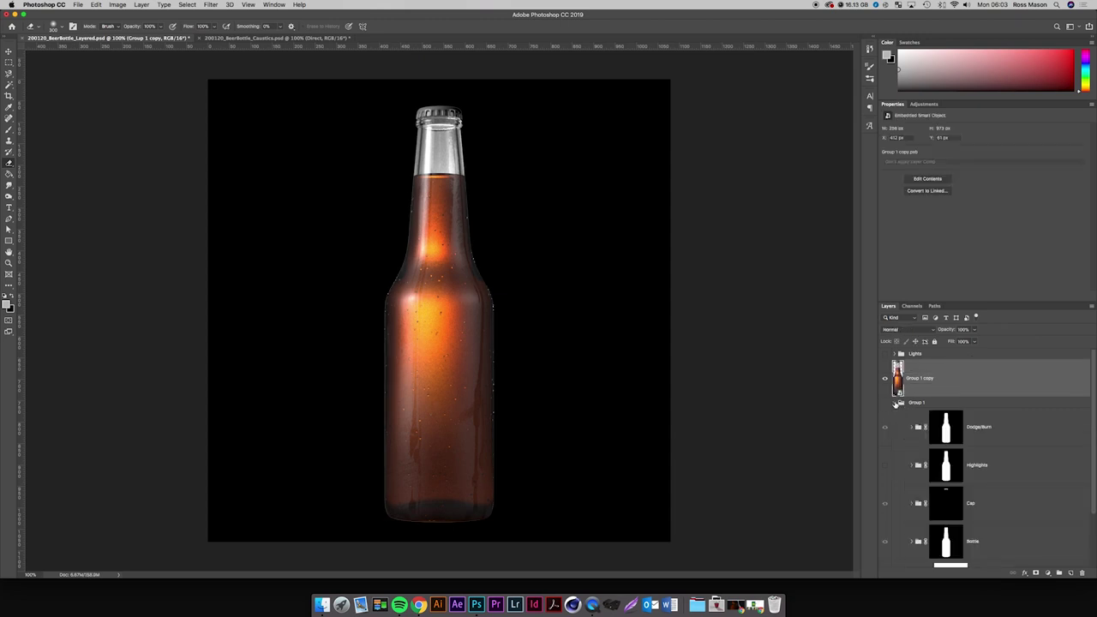
pyautogui.keyDown('super'); pyautogui.click(950, 472); pyautogui.keyUp('super')
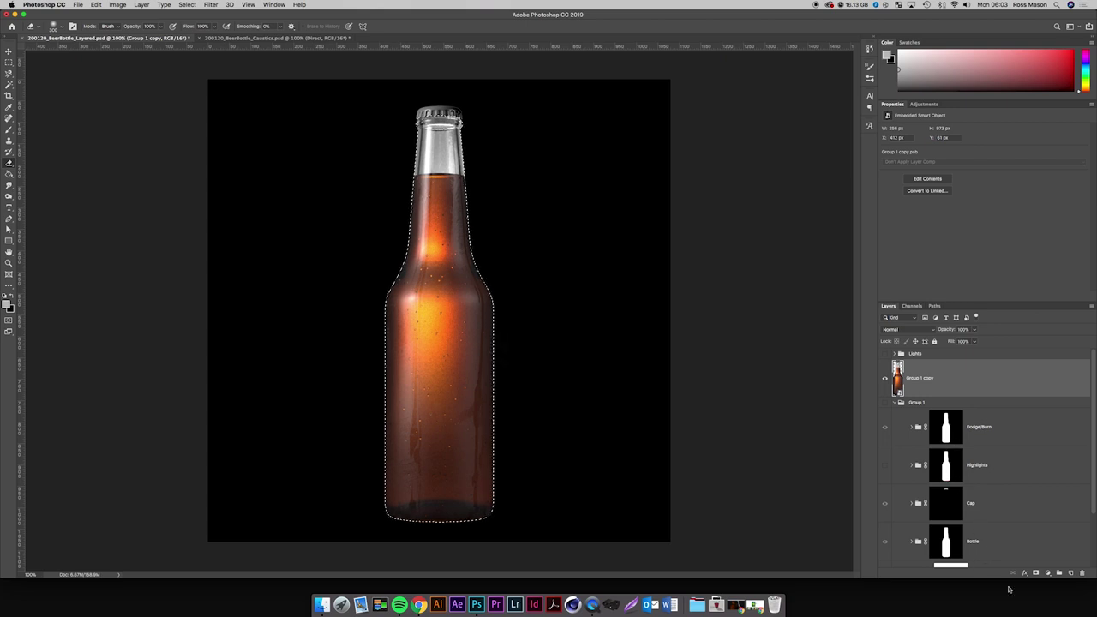
pyautogui.click(1036, 573)
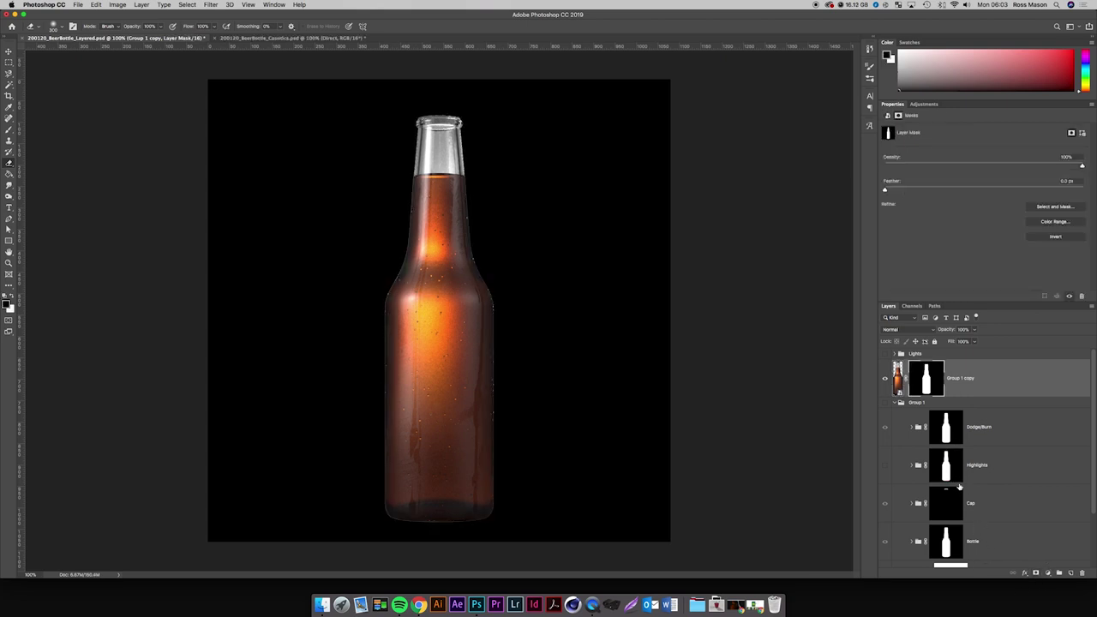
pyautogui.click(898, 402)
pyautogui.click(886, 379)
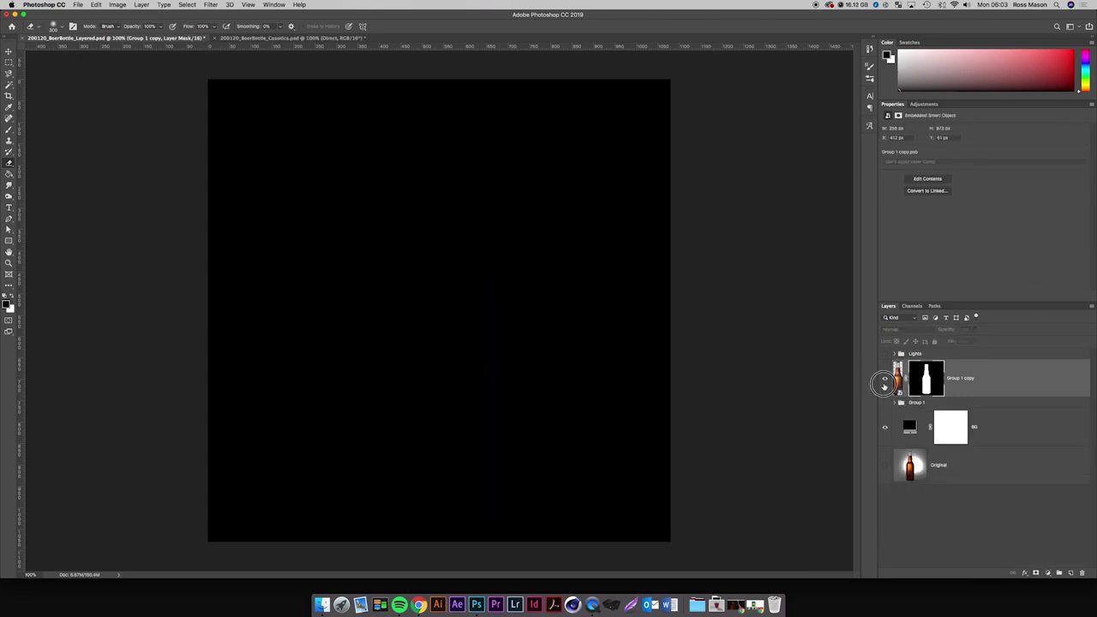
pyautogui.click(886, 380)
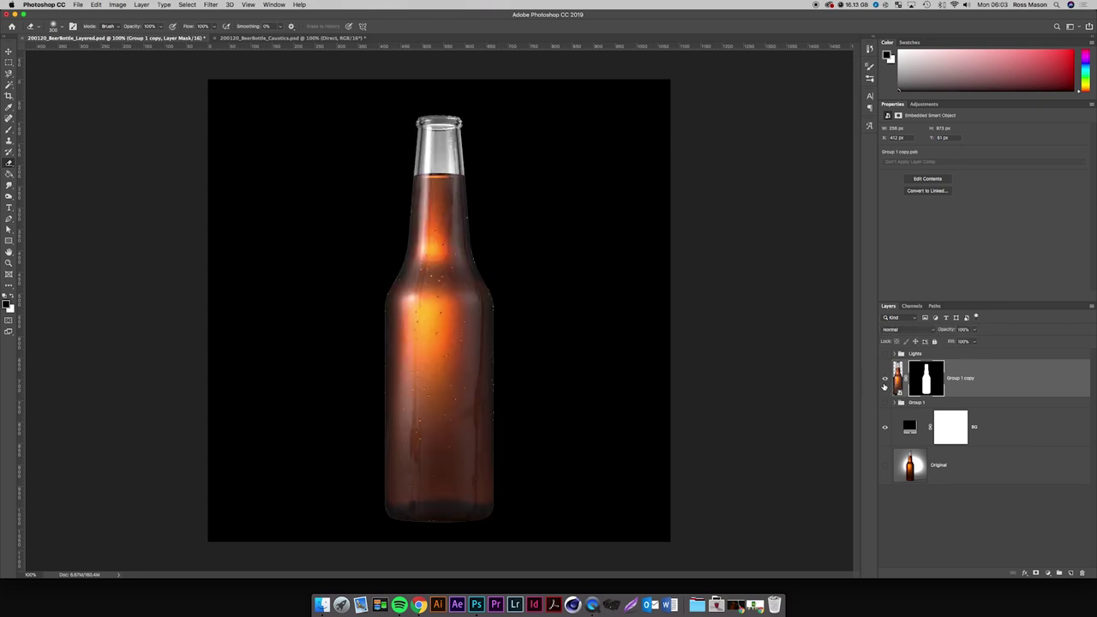
pyautogui.press('Delete')
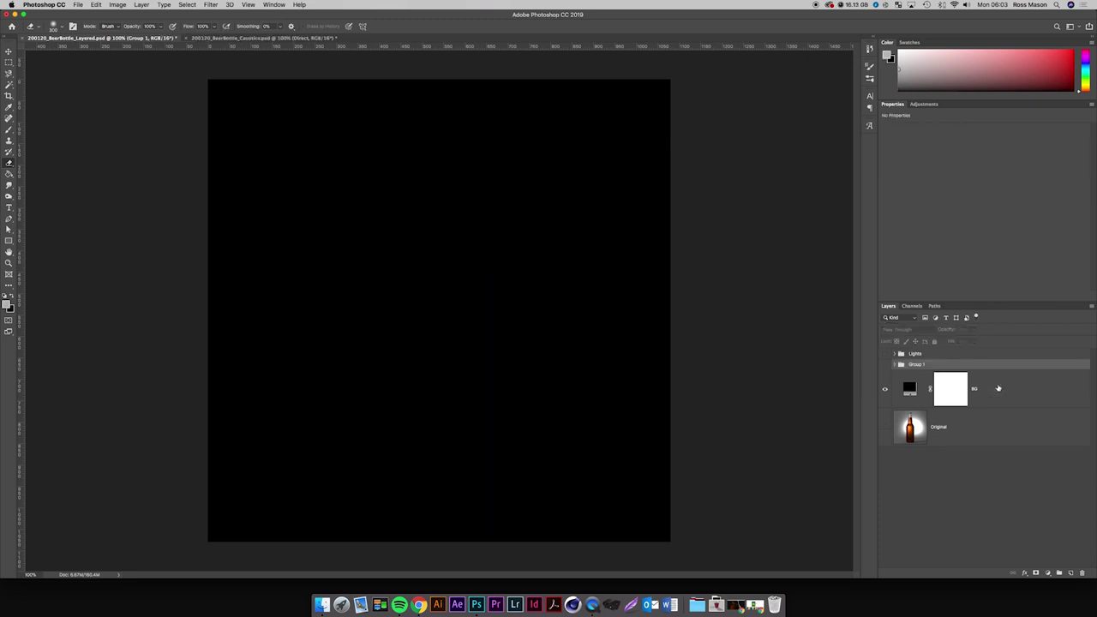
# Show Group 1, duplicate it, and keep the copy visible while hiding the original group.
pyautogui.click(886, 364)
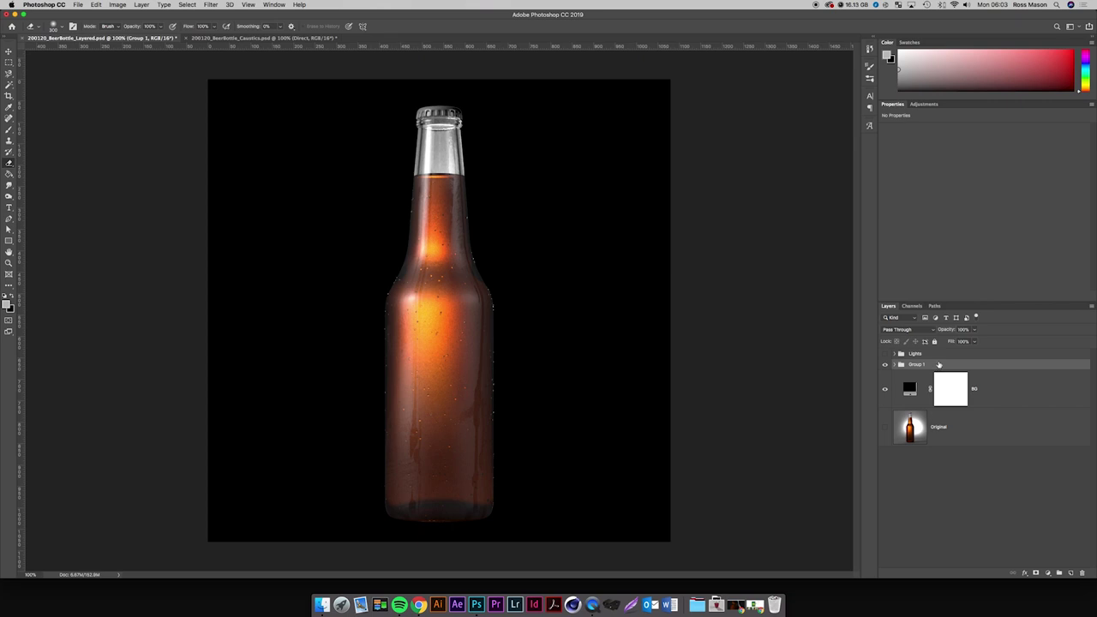
pyautogui.press('super+j')
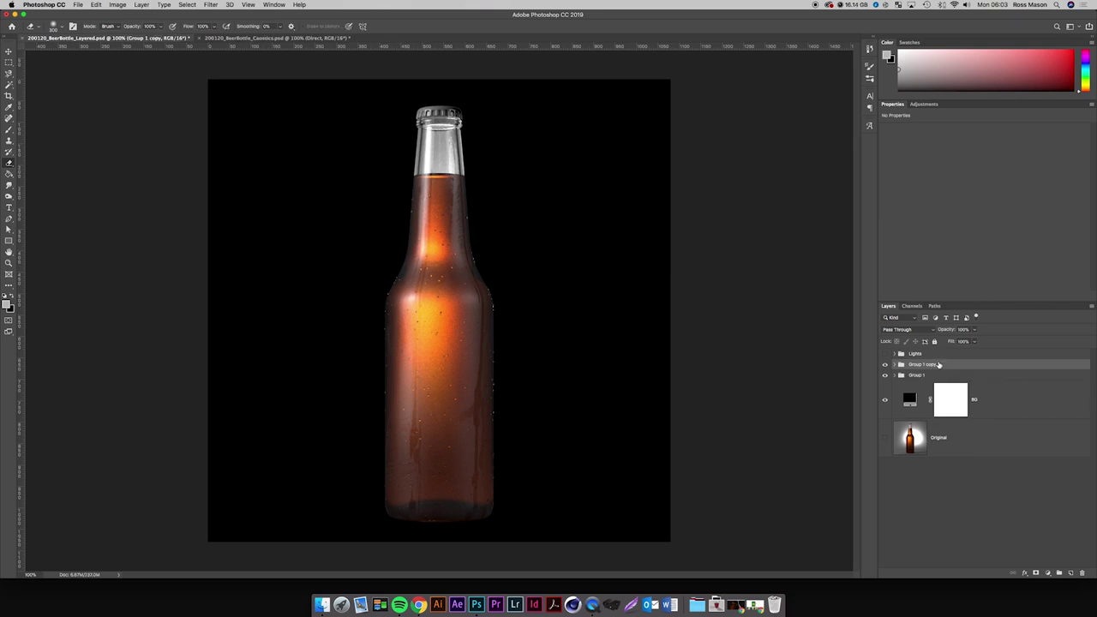
pyautogui.click(895, 364)
pyautogui.scroll(-2, 913, 500)
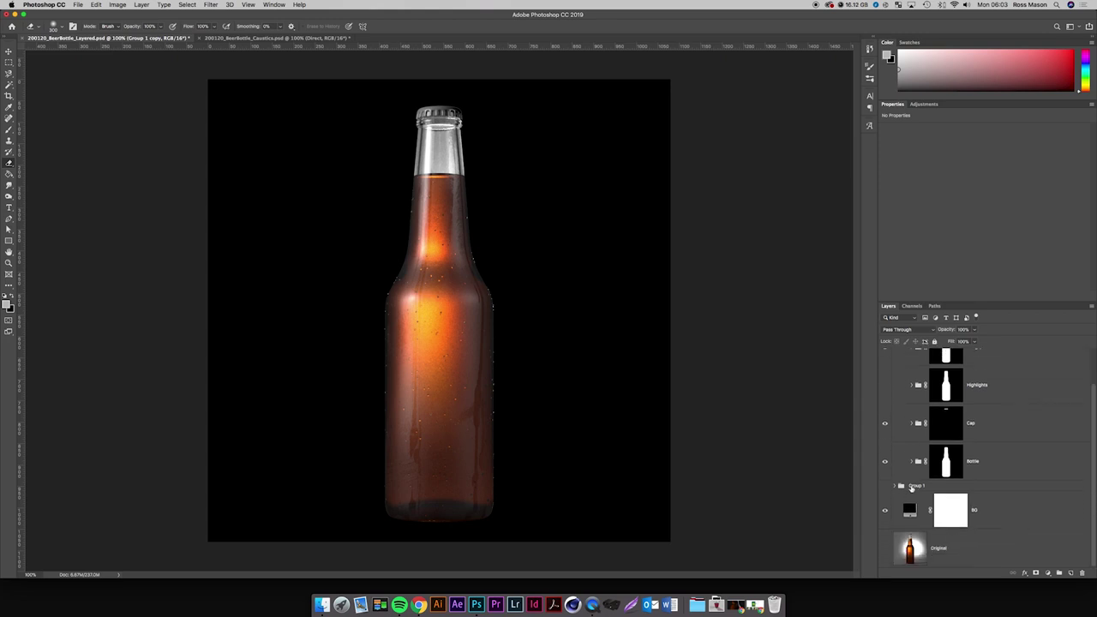
# Merge the layers from Condensation down to the masked Refract layer inside the copied Bottle group.
pyautogui.click(912, 461)
pyautogui.scroll(-2, 943, 468)
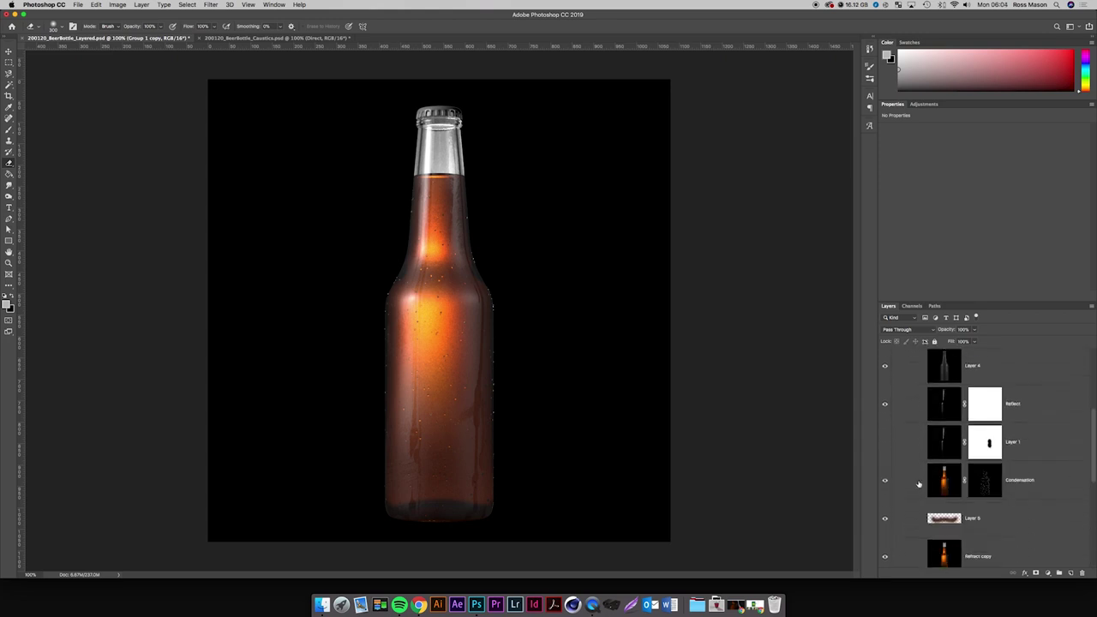
pyautogui.click(1055, 474)
pyautogui.scroll(-3, 1055, 474)
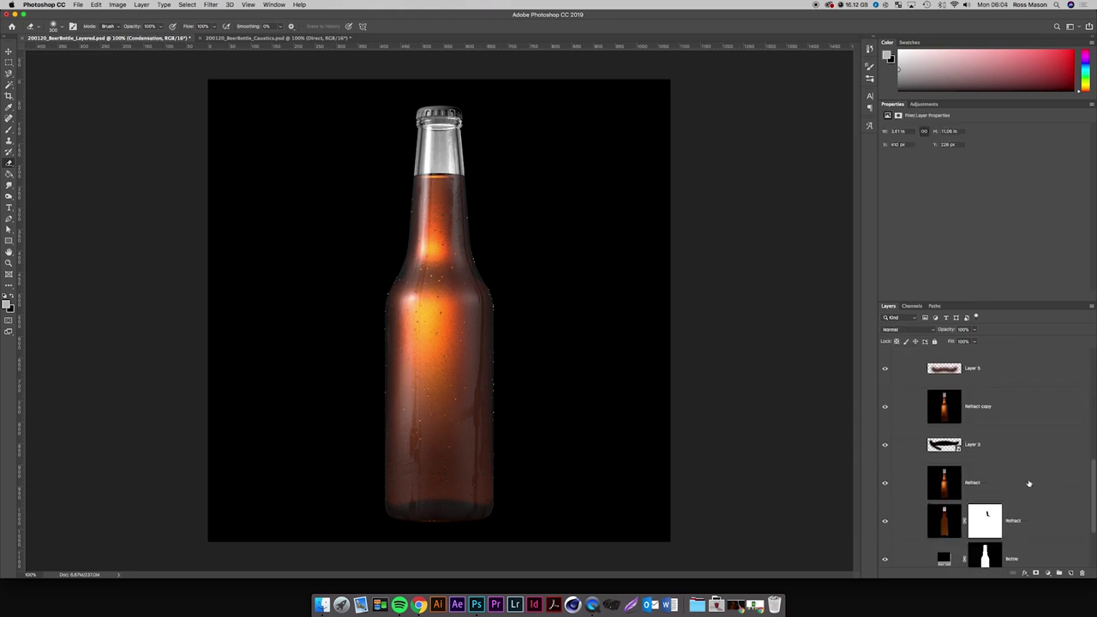
pyautogui.keyDown('shift'); pyautogui.click(1017, 489); pyautogui.keyUp('shift')
pyautogui.keyDown('shift'); pyautogui.click(1029, 518); pyautogui.keyUp('shift')
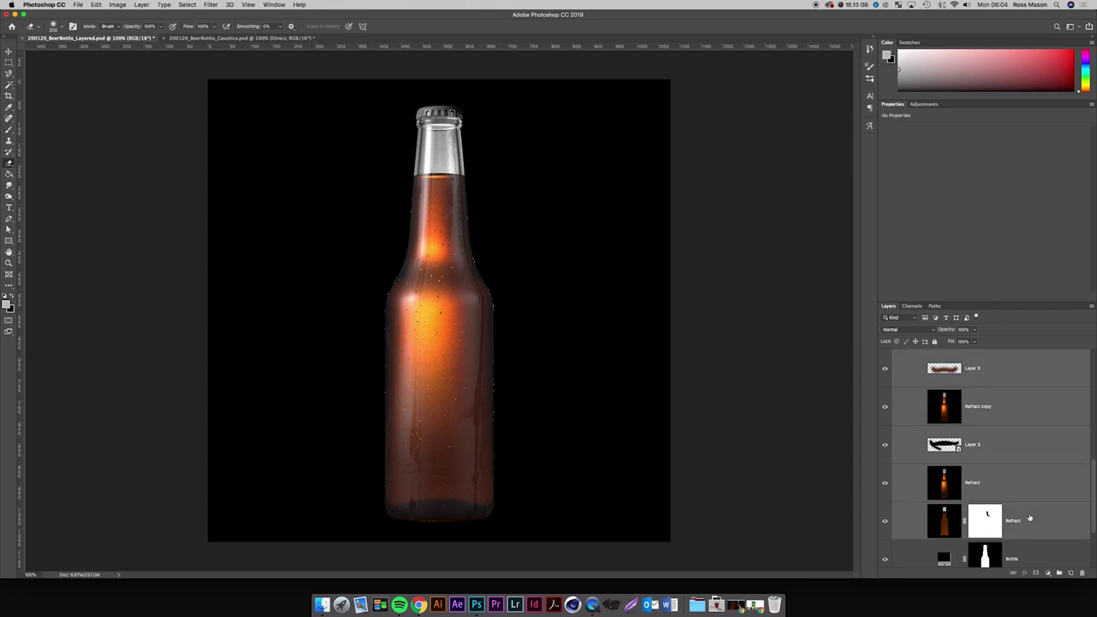
pyautogui.press('super+e')
pyautogui.press('super+z')
pyautogui.press('super+shift+z')
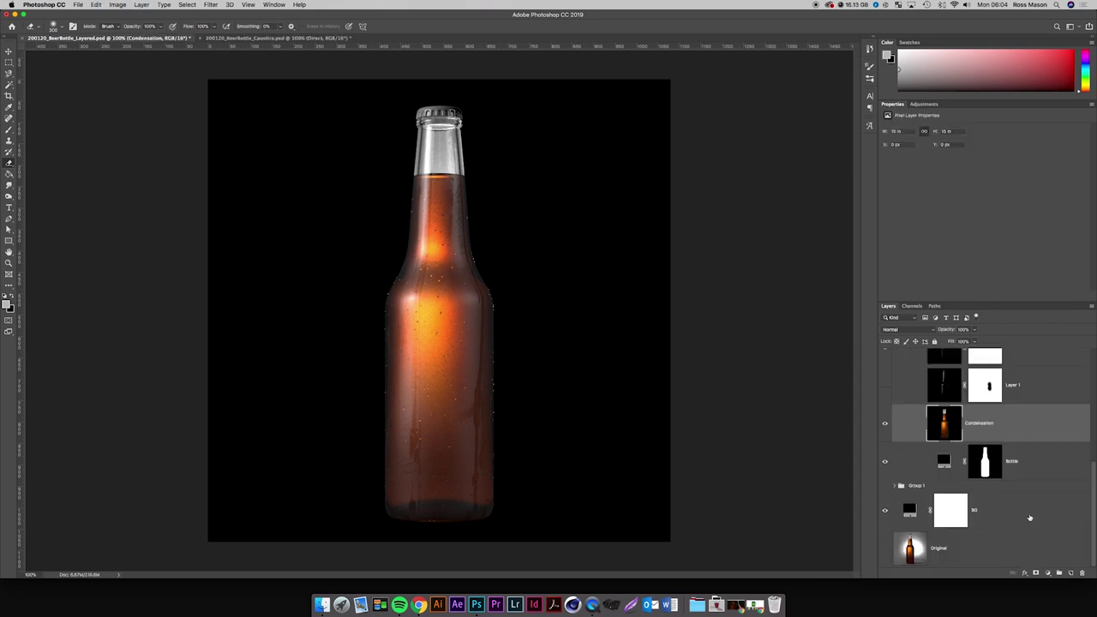
# Compare the bottle with the merged Condensation layer off and on, duplicate that layer, and hide the original.
pyautogui.click(885, 423)
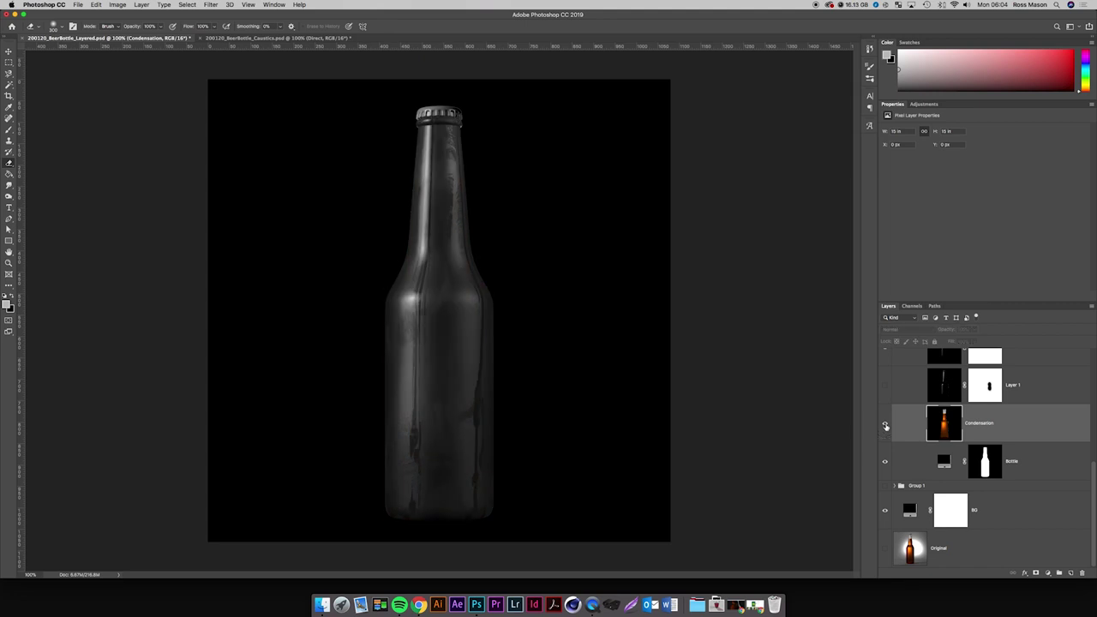
pyautogui.click(886, 423)
pyautogui.click(885, 422)
pyautogui.click(885, 423)
pyautogui.press('super+plus')
pyautogui.press('super+plus')
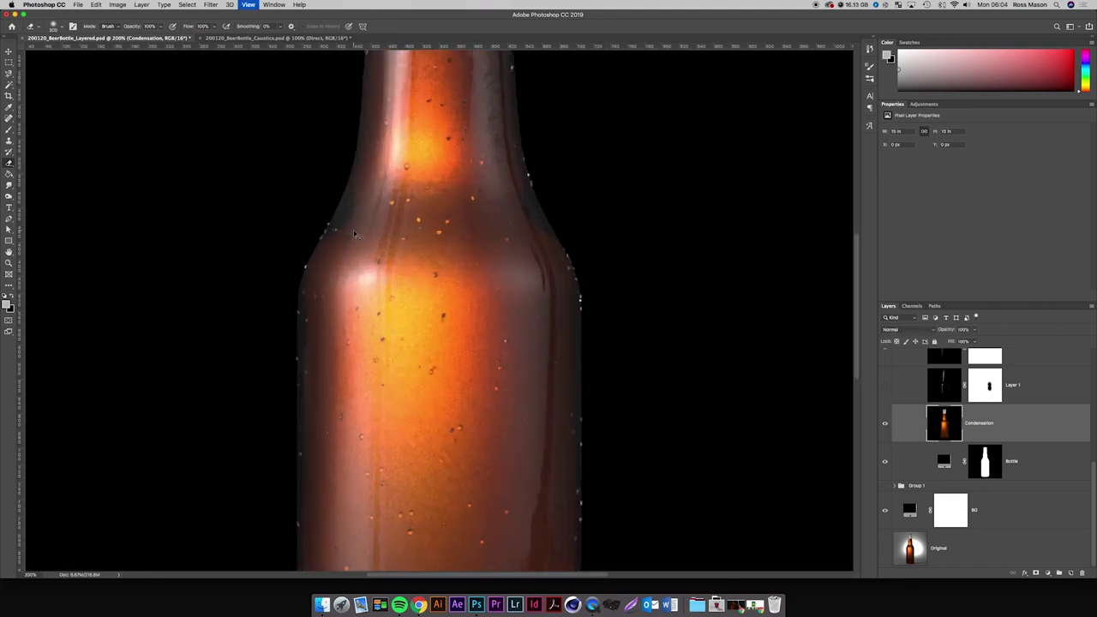
pyautogui.scroll(10, 353, 230)
pyautogui.press('super+j')
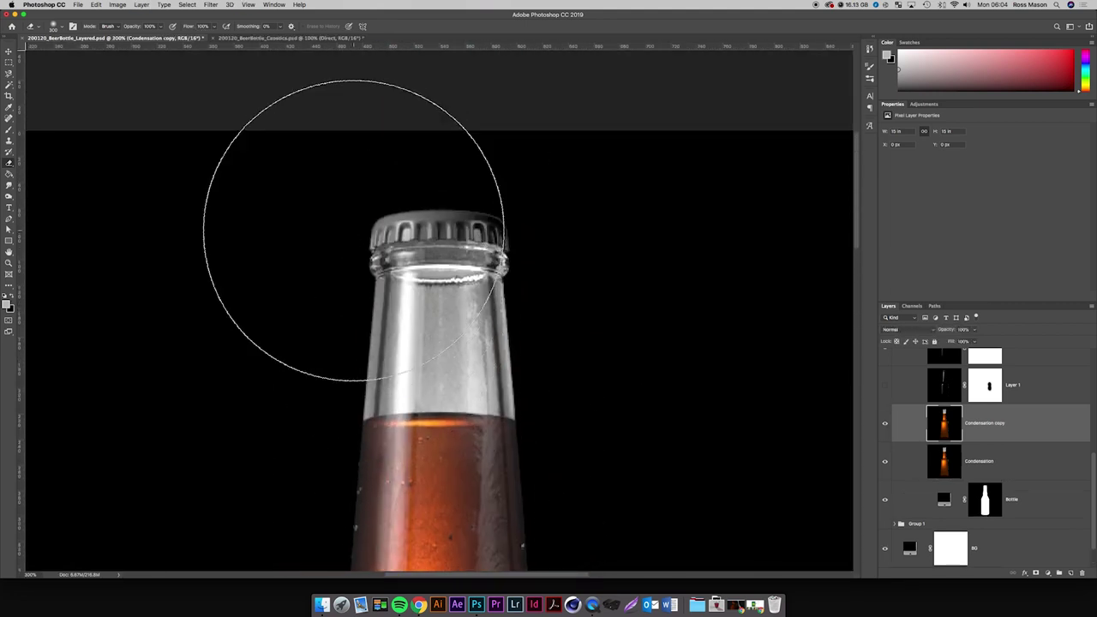
pyautogui.click(886, 463)
# Switch to the Clone Stamp tool and reduce its brush to a small size for retouching the glass neck.
pyautogui.press('s')
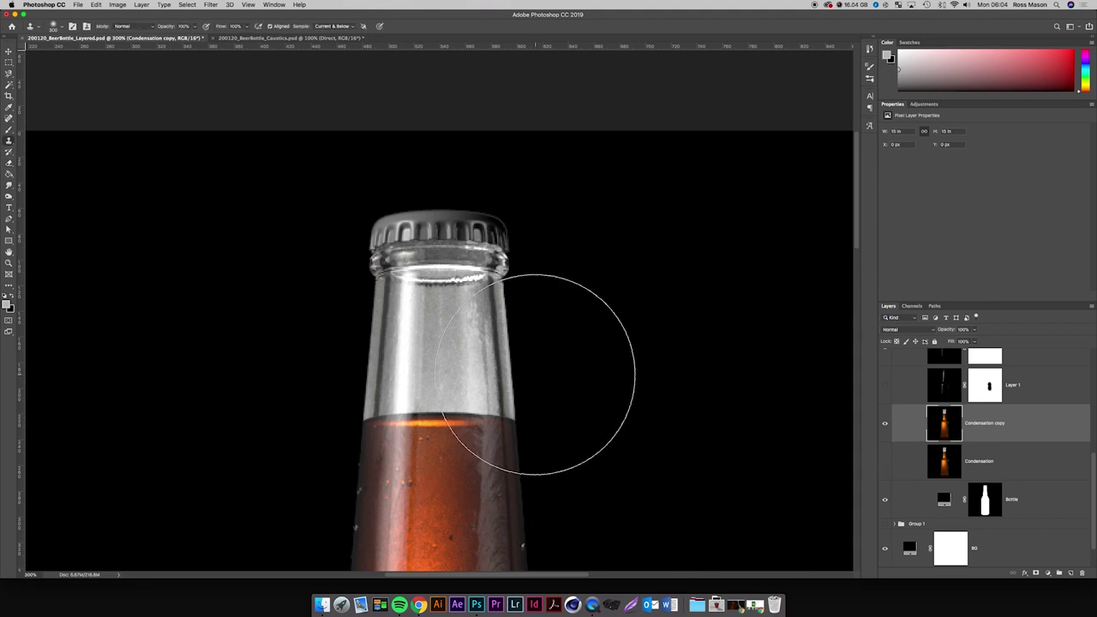
pyautogui.press('[')
pyautogui.press('[')
pyautogui.press('[')
pyautogui.press('[')
pyautogui.press('[')
pyautogui.press('[')
pyautogui.press('[')
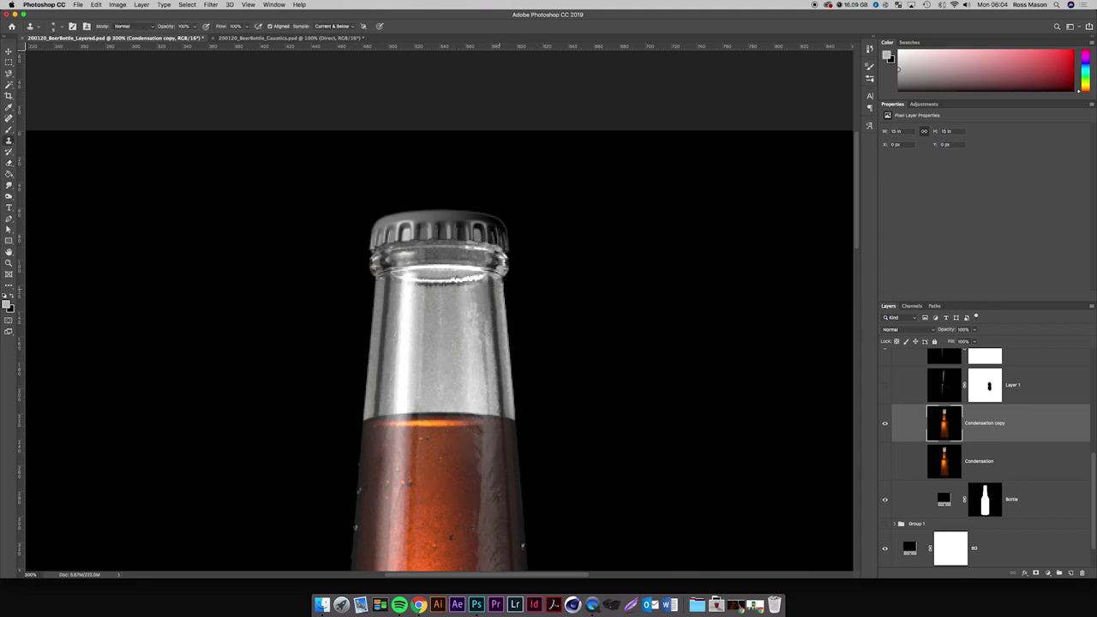
# Draw a narrow path along the dark streak at the glass neck's right edge and convert it to a selection with 0-pixel feather.
pyautogui.press('p')
pyautogui.click(486, 271)
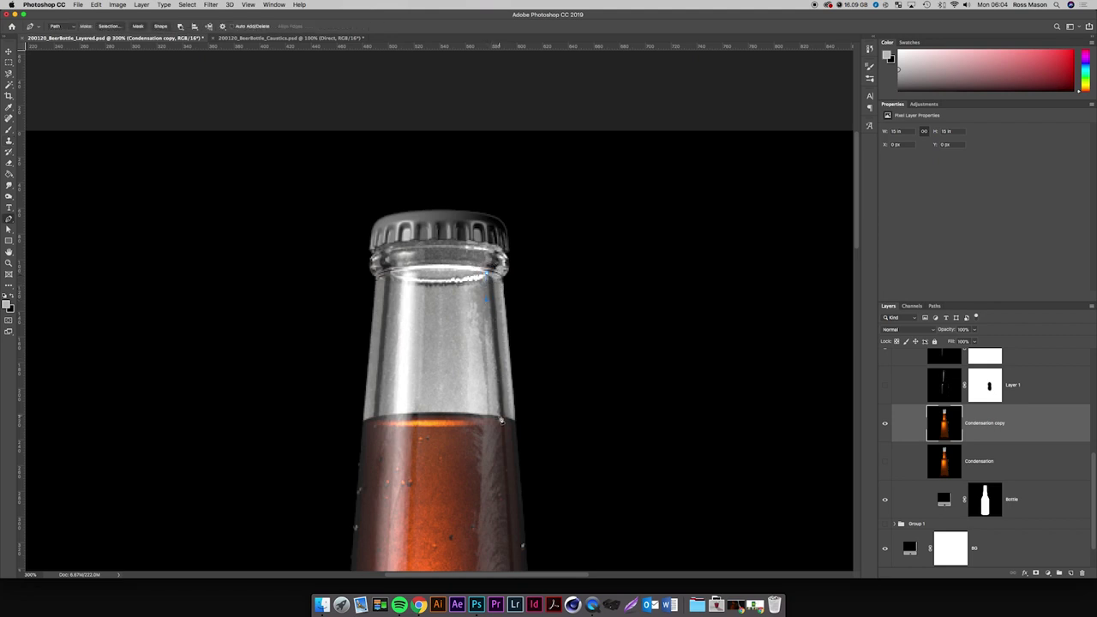
pyautogui.click(501, 418)
pyautogui.rightClick(497, 297)
pyautogui.click(538, 343)
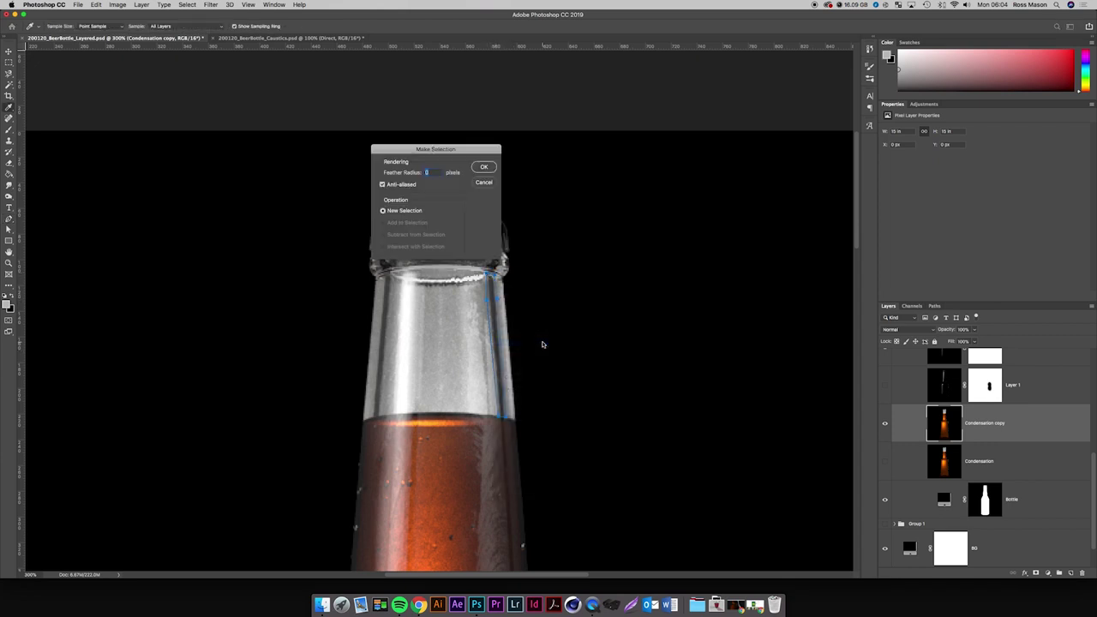
pyautogui.press('Return')
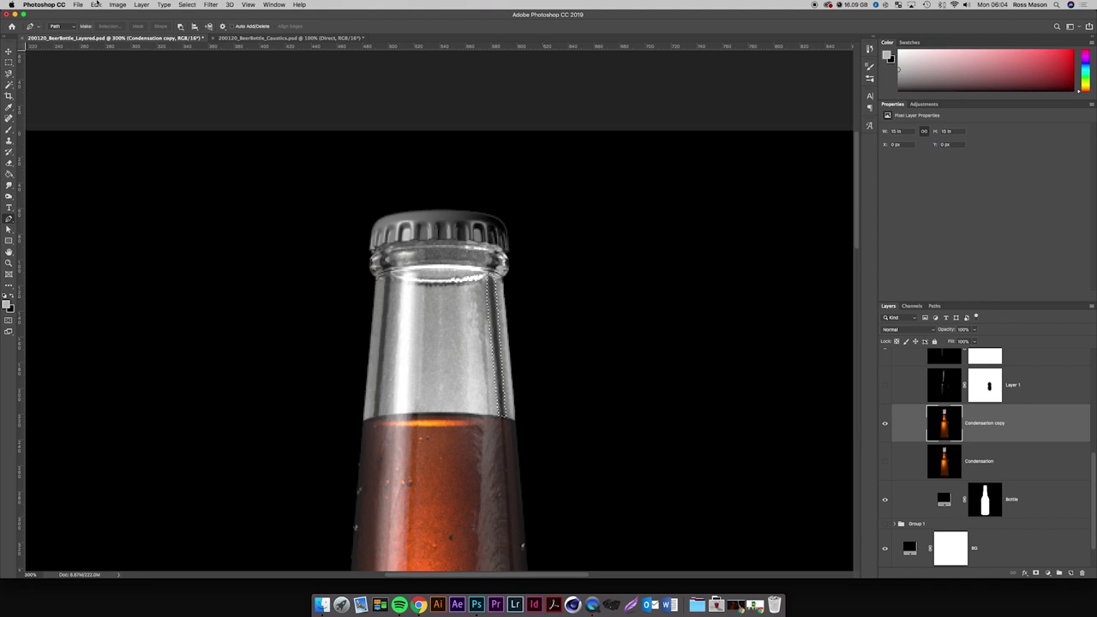
# Fill the selected neck streak with Content-Aware contents and clear the selection.
pyautogui.click(96, 4)
pyautogui.click(103, 140)
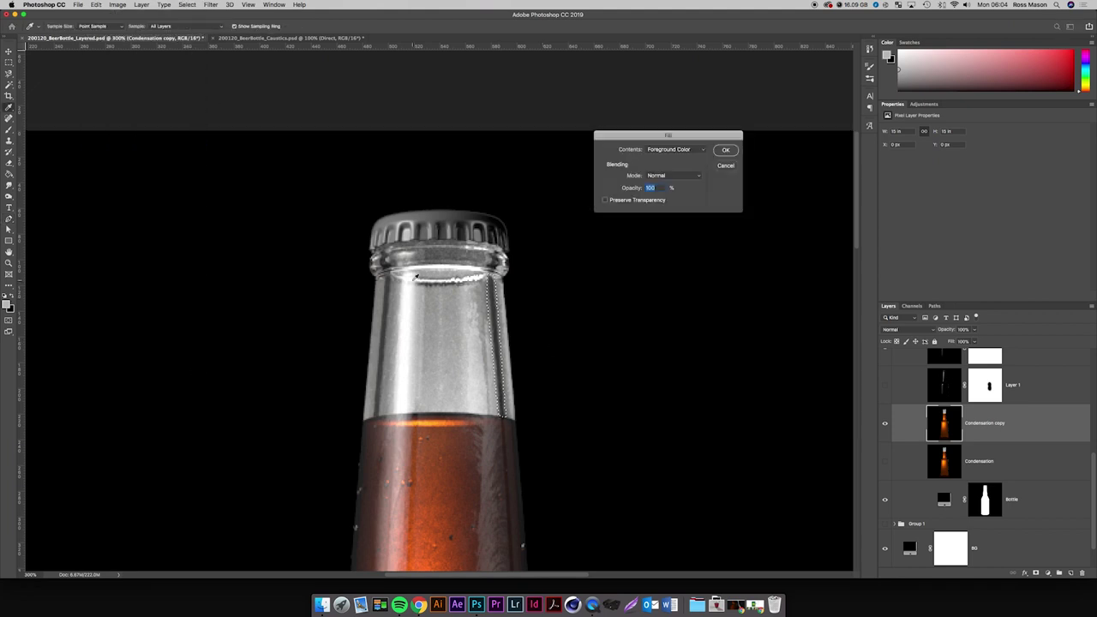
pyautogui.click(673, 149)
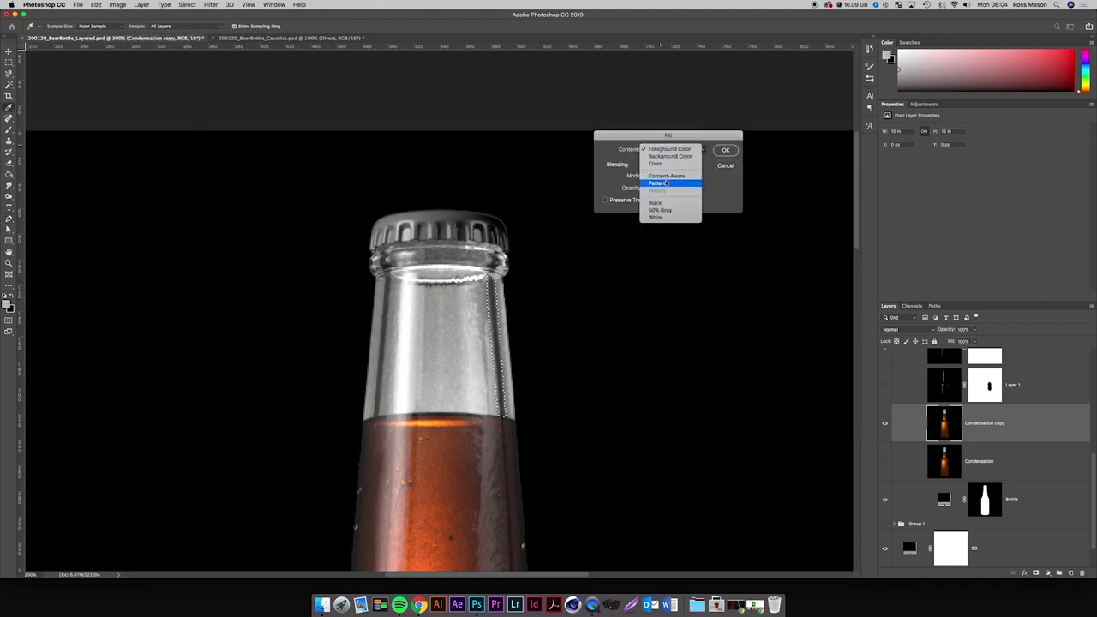
pyautogui.click(666, 176)
pyautogui.press('Return')
pyautogui.press('super+d')
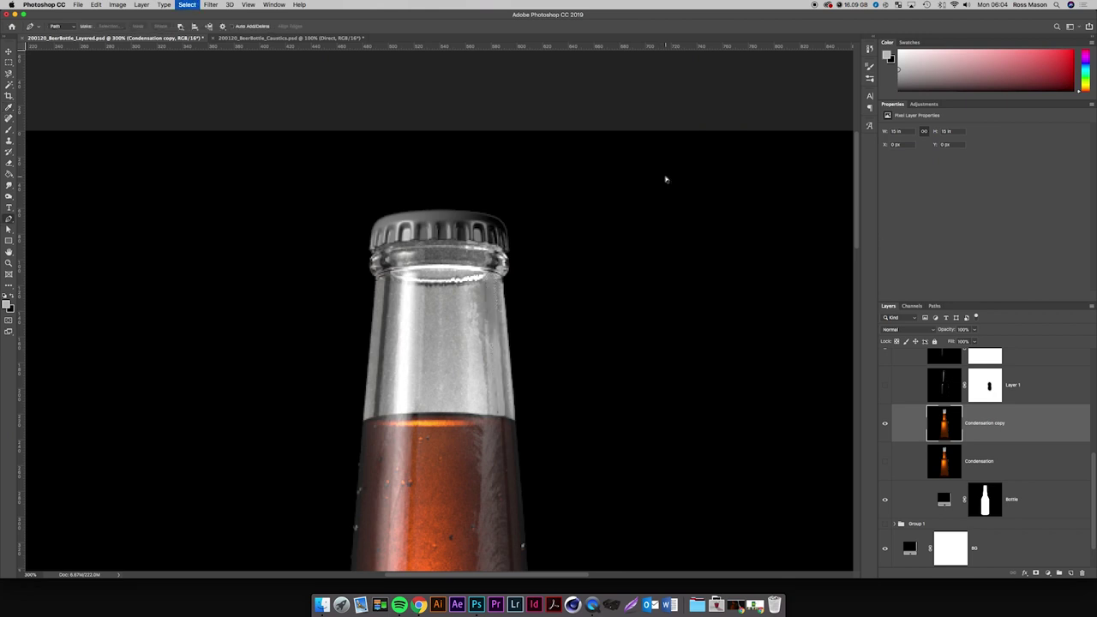
pyautogui.press('p')
# Move the Condensation copy layer out of the Bottle group to directly above it, below the Cap group.
pyautogui.press('super+0')
pyautogui.press('super+minus')
pyautogui.press('super+plus')
pyautogui.press('super+plus')
pyautogui.press('super+plus')
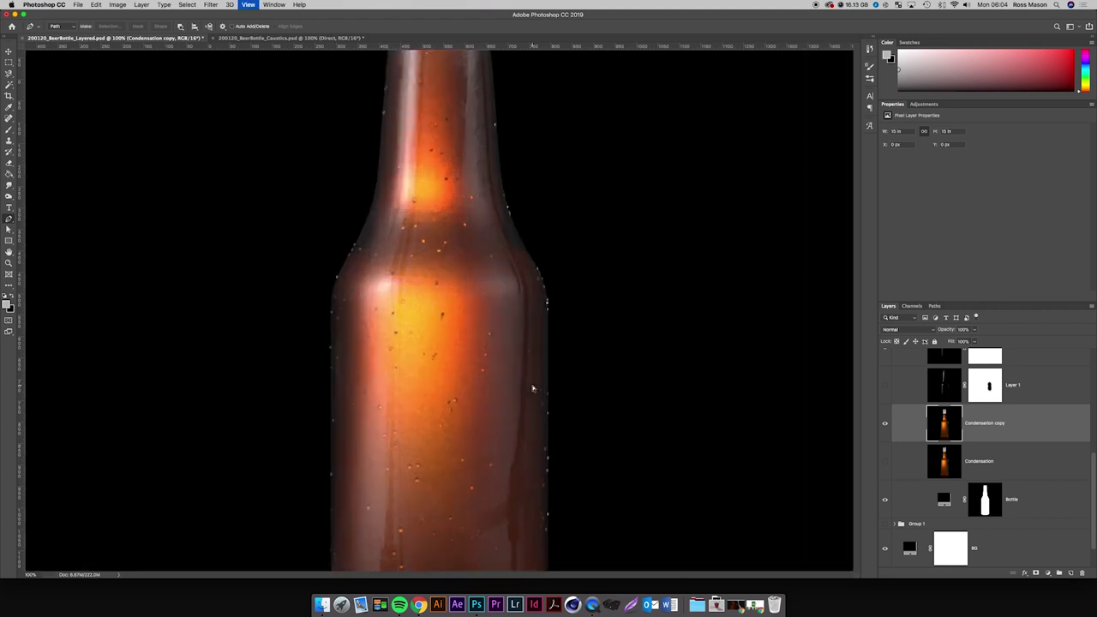
pyautogui.scroll(10, 534, 390)
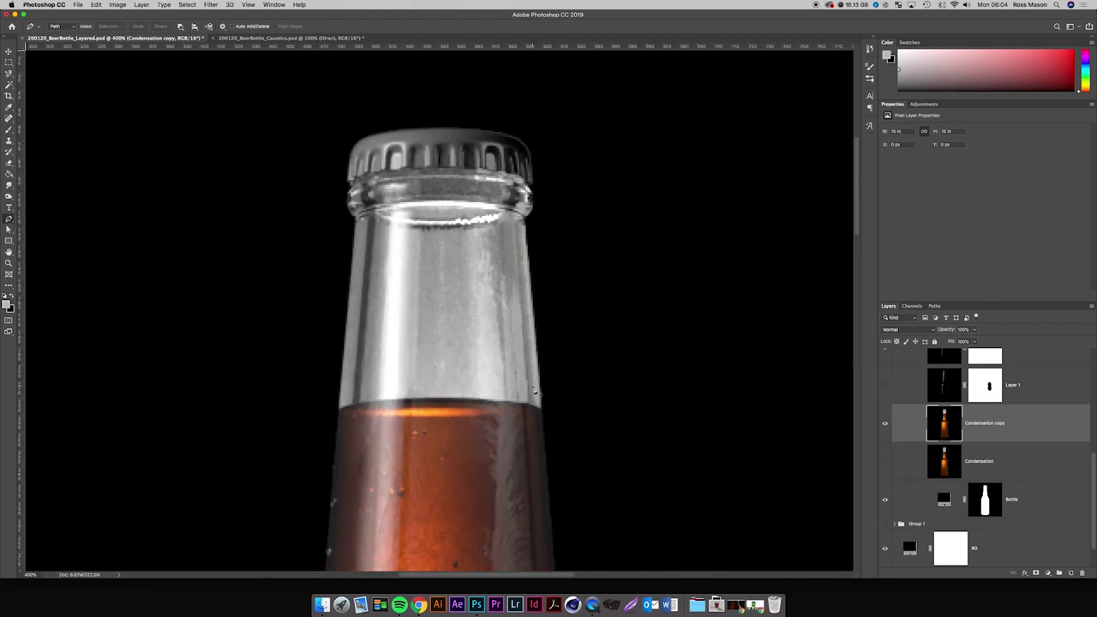
pyautogui.press('super+plus')
pyautogui.scroll(5, 886, 422)
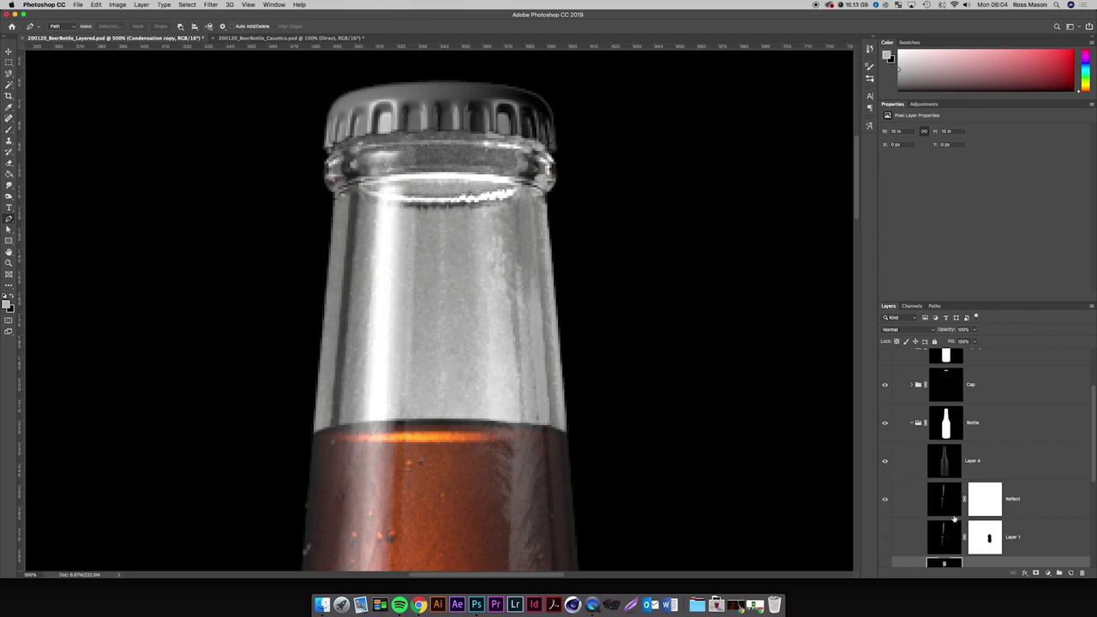
pyautogui.moveTo(990, 563); pyautogui.dragTo(981, 406)
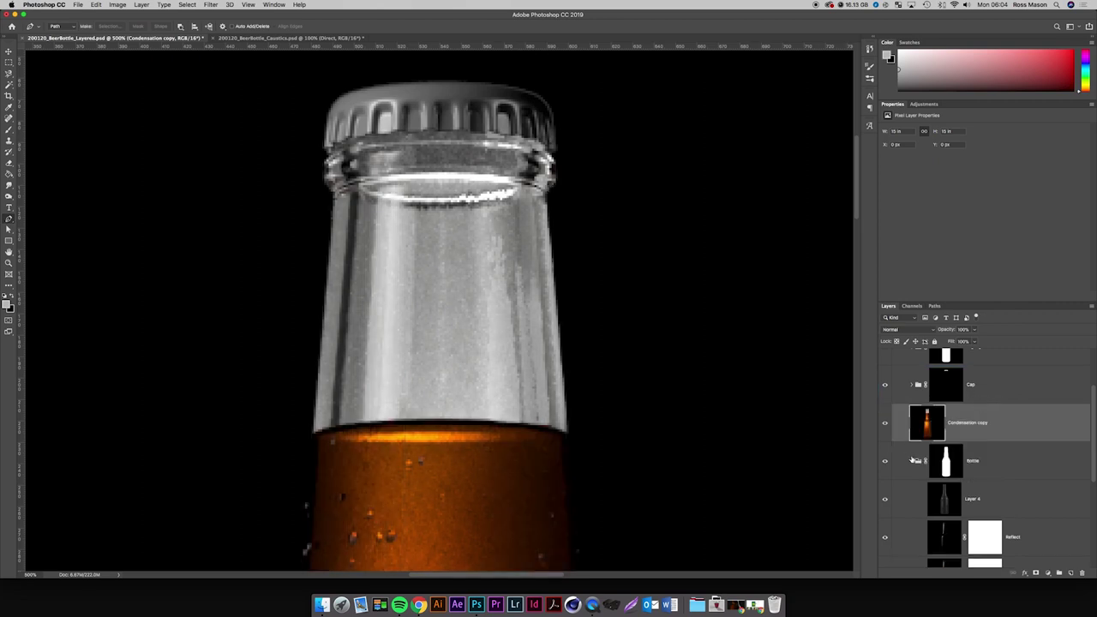
# Hide the Dodge/Burn, Cap and Bottle groups so the Condensation copy layer is isolated.
pyautogui.scroll(2, 888, 443)
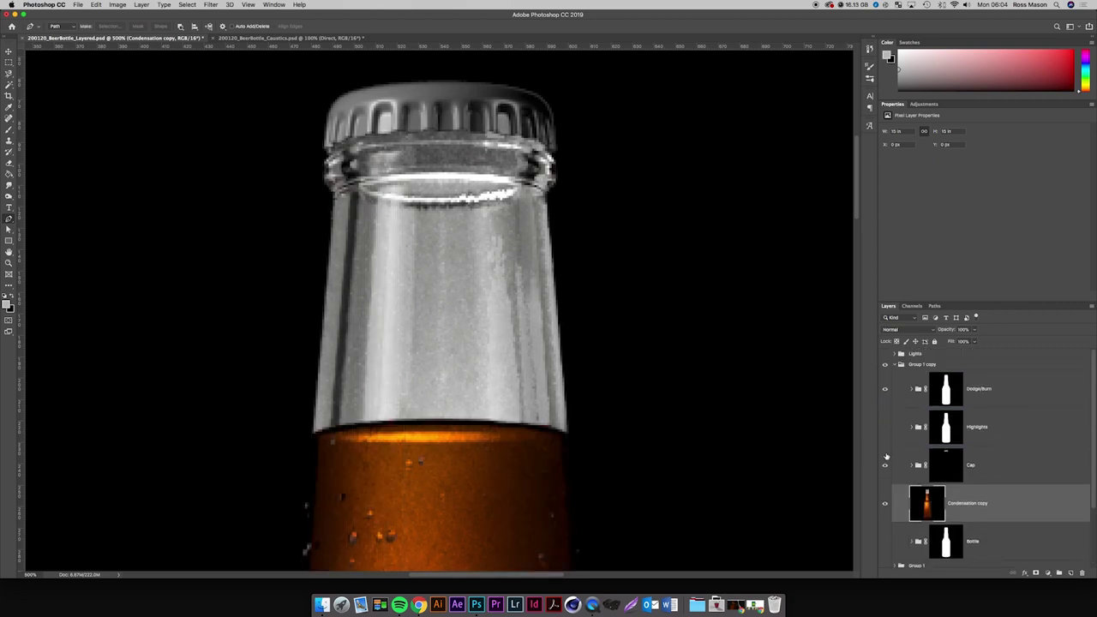
pyautogui.click(885, 465)
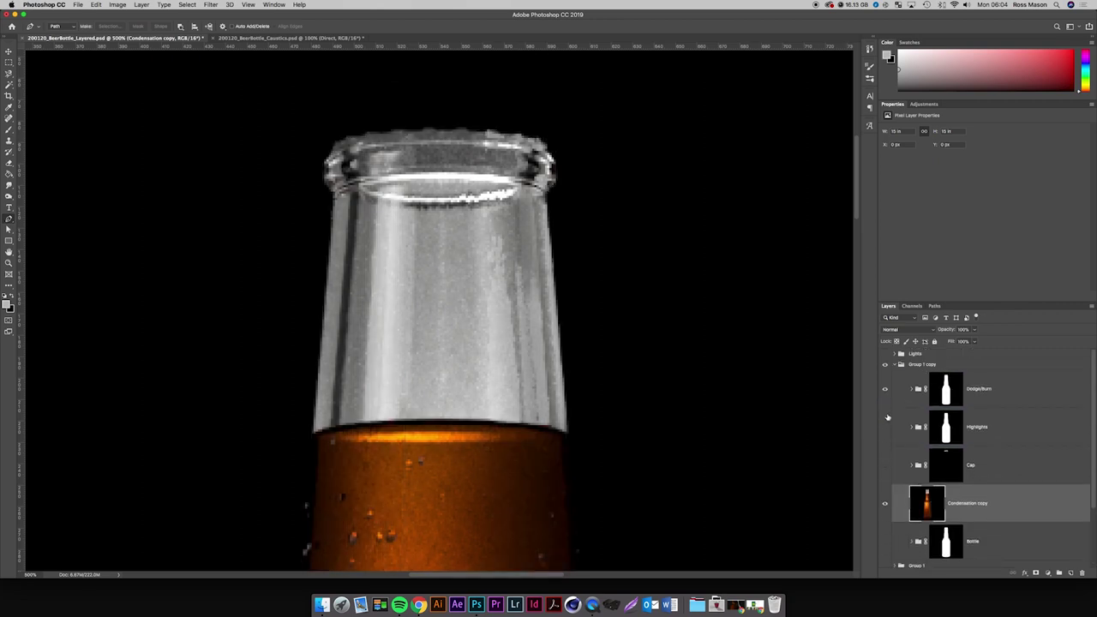
pyautogui.click(885, 504)
pyautogui.click(886, 504)
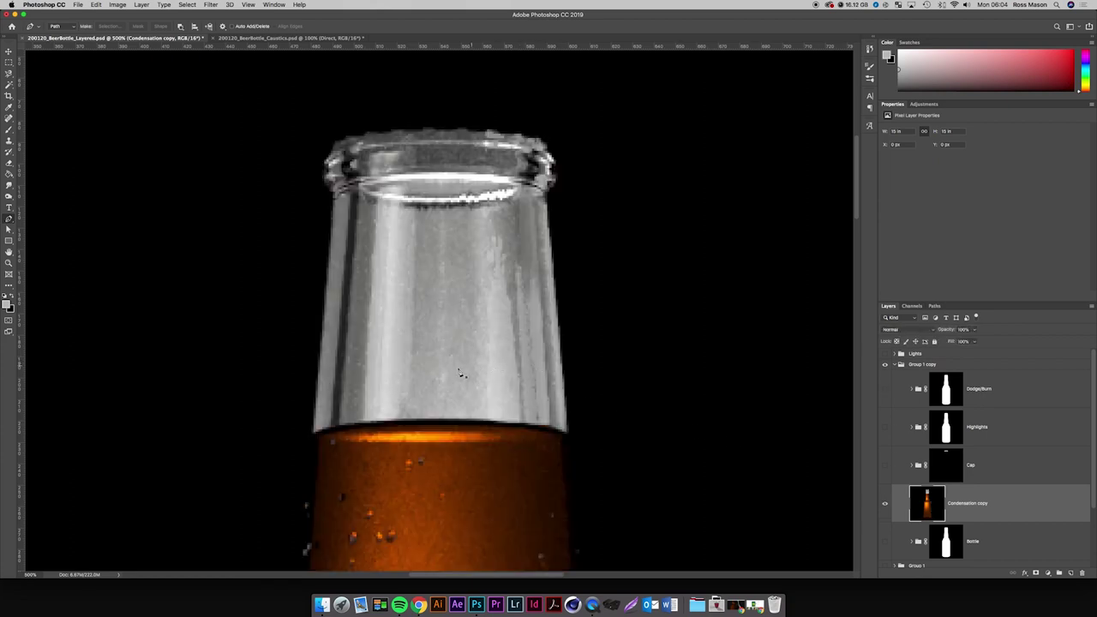
# Clone away the dark vertical streak along the left side of the glass neck with the Clone Stamp.
pyautogui.press('s')
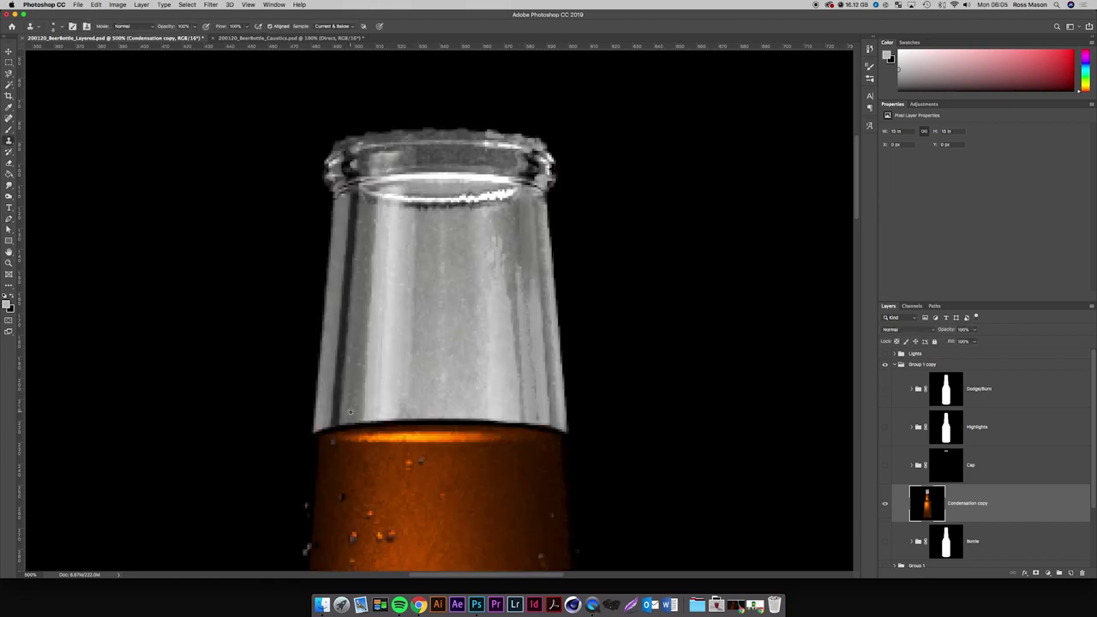
pyautogui.moveTo(336, 419)
pyautogui.mouseDown()
pyautogui.moveTo(349, 197)
pyautogui.moveTo(348, 213)
pyautogui.mouseUp()
pyautogui.keyDown('alt'); pyautogui.click(341, 205); pyautogui.keyUp('alt')
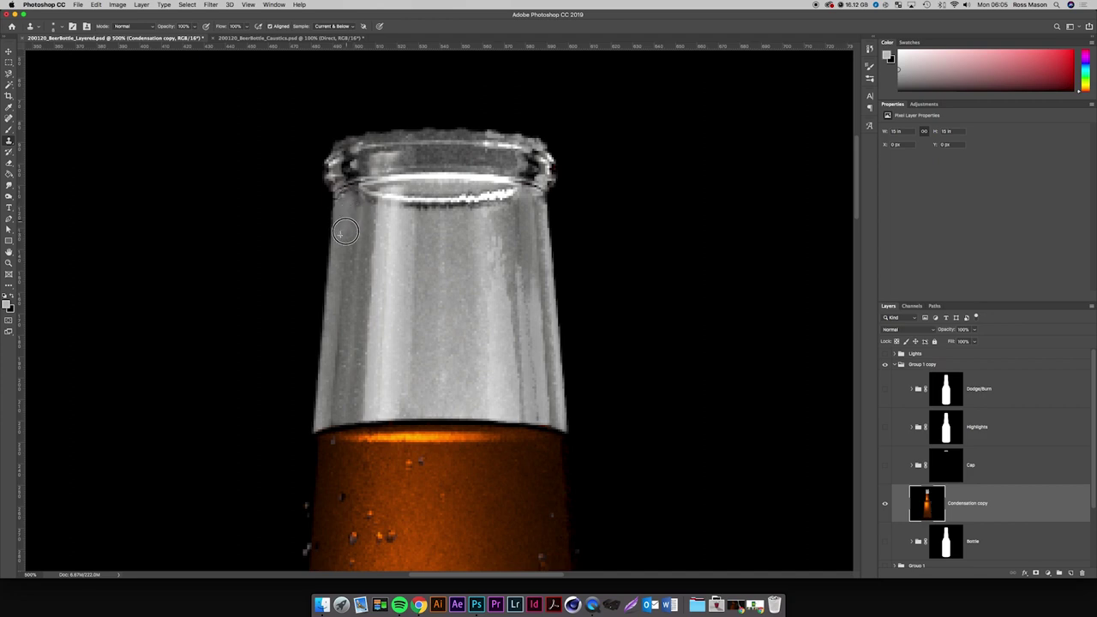
# Try cloning over the upper left of the glass neck with a larger brush, and undo the stroke.
pyautogui.rightClick(356, 320)
pyautogui.click(393, 204)
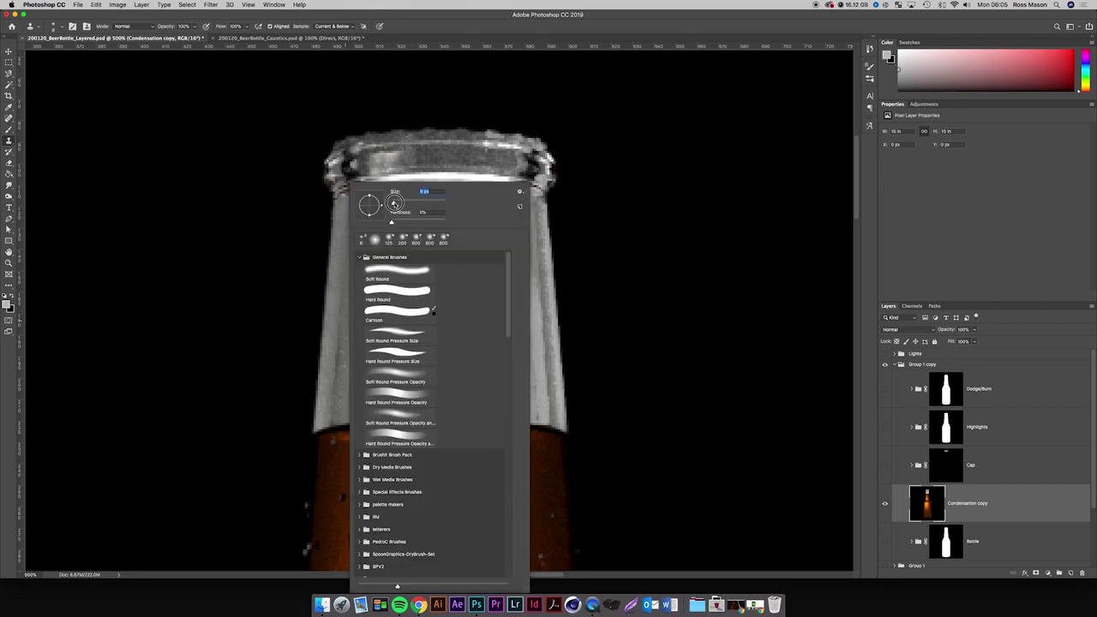
pyautogui.moveTo(395, 203); pyautogui.dragTo(397, 203)
pyautogui.press('Return')
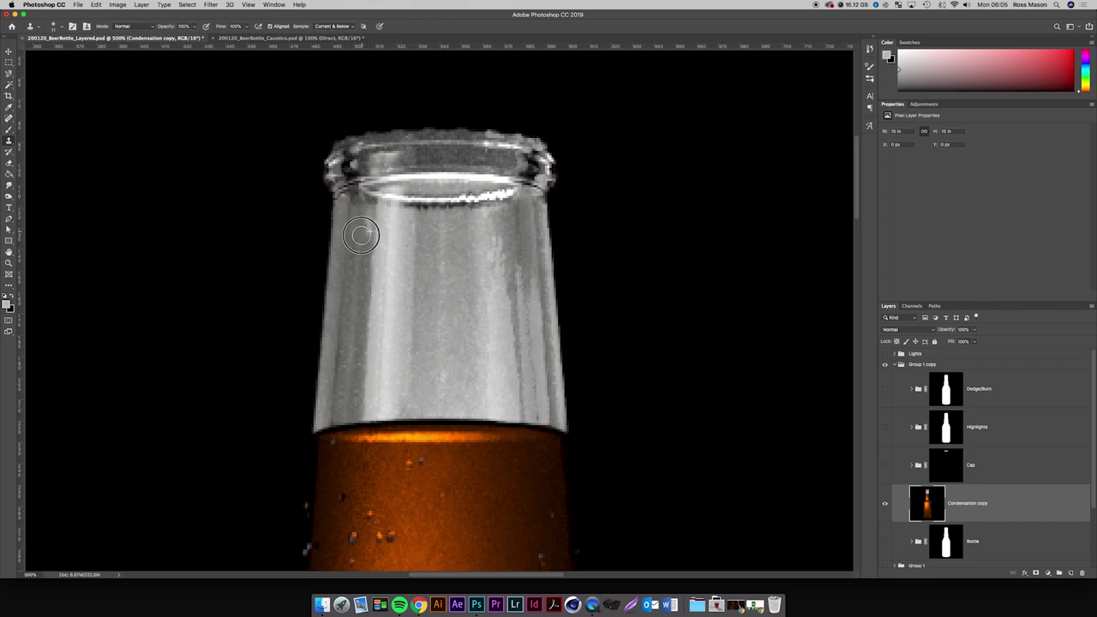
pyautogui.moveTo(361, 235); pyautogui.dragTo(358, 247)
pyautogui.press('super+z')
# Reduce the Clone Stamp brush and clean the lower left of the glass neck just above the liquid line.
pyautogui.press('[')
pyautogui.press('[')
pyautogui.press('[')
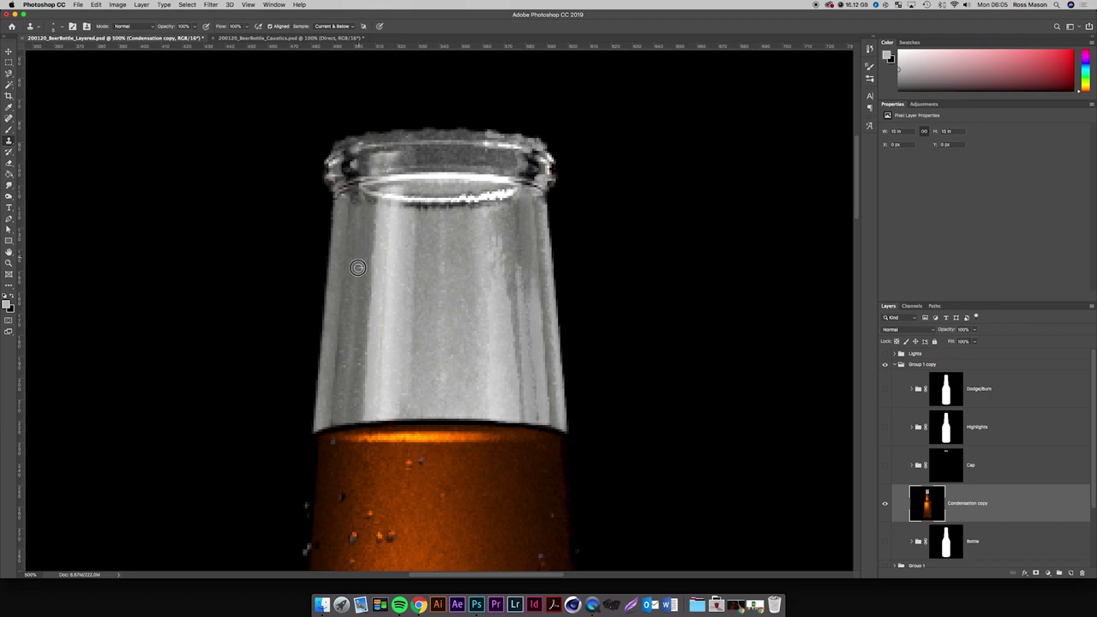
pyautogui.keyDown('alt'); pyautogui.click(346, 391); pyautogui.keyUp('alt')
pyautogui.moveTo(344, 419); pyautogui.dragTo(345, 419)
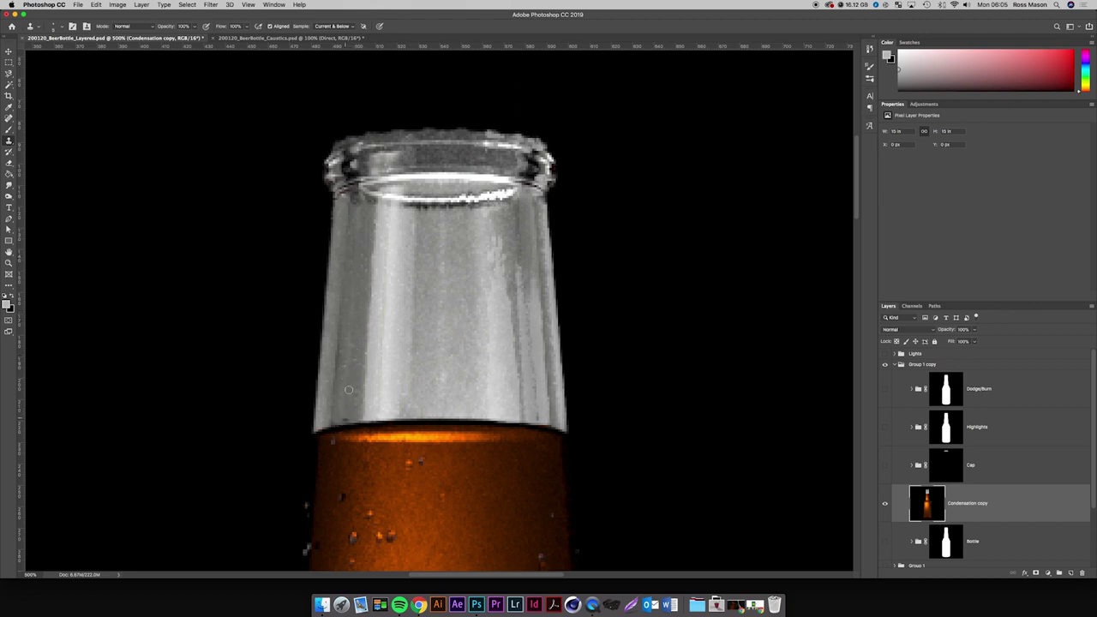
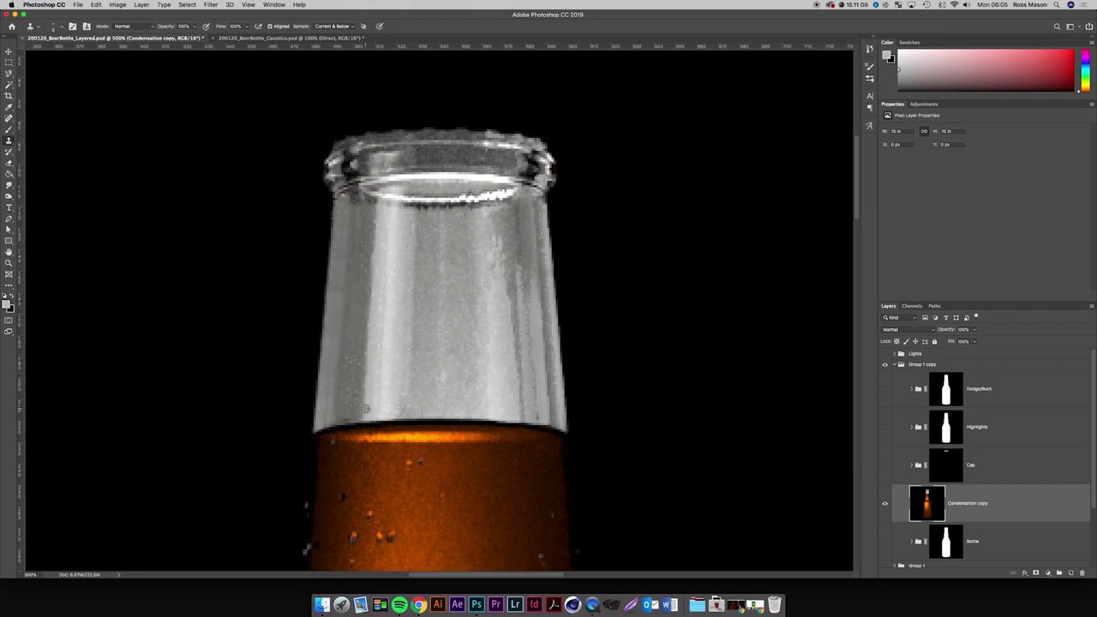
# Examine the retouched glass neck and its rim at several zoom levels.
pyautogui.press('super+minus')
pyautogui.press('super+minus')
pyautogui.press('super+minus')
pyautogui.press('super+minus')
pyautogui.press('super+minus')
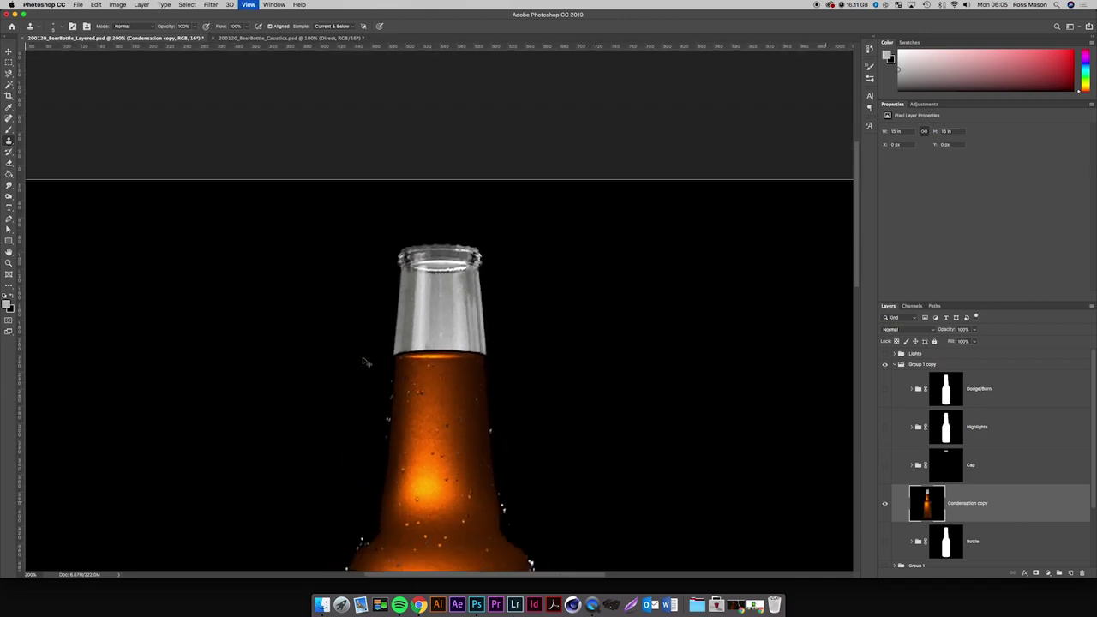
pyautogui.press('super+plus')
pyautogui.press('super+plus')
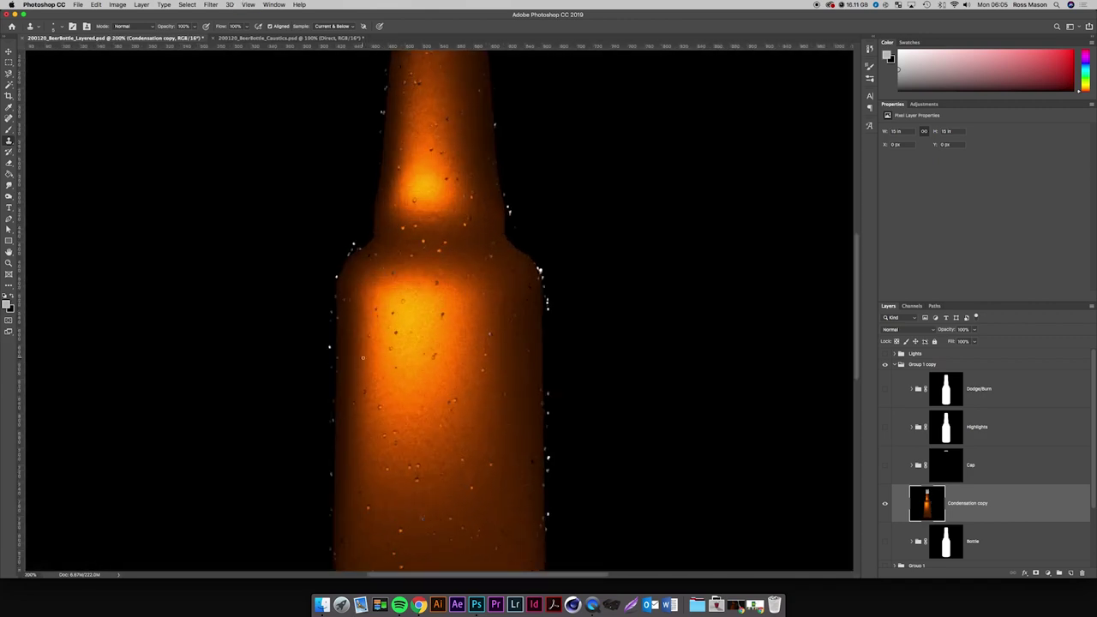
pyautogui.scroll(6, 362, 360)
pyautogui.press('super+plus')
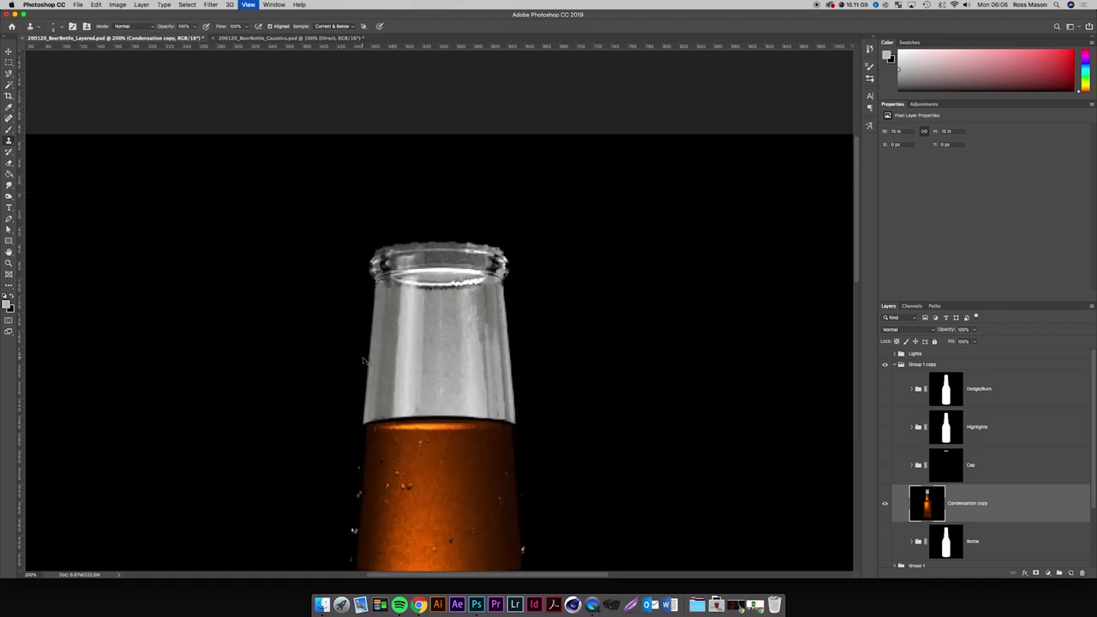
pyautogui.press('super+plus')
pyautogui.press('super+plus')
pyautogui.press('super+minus')
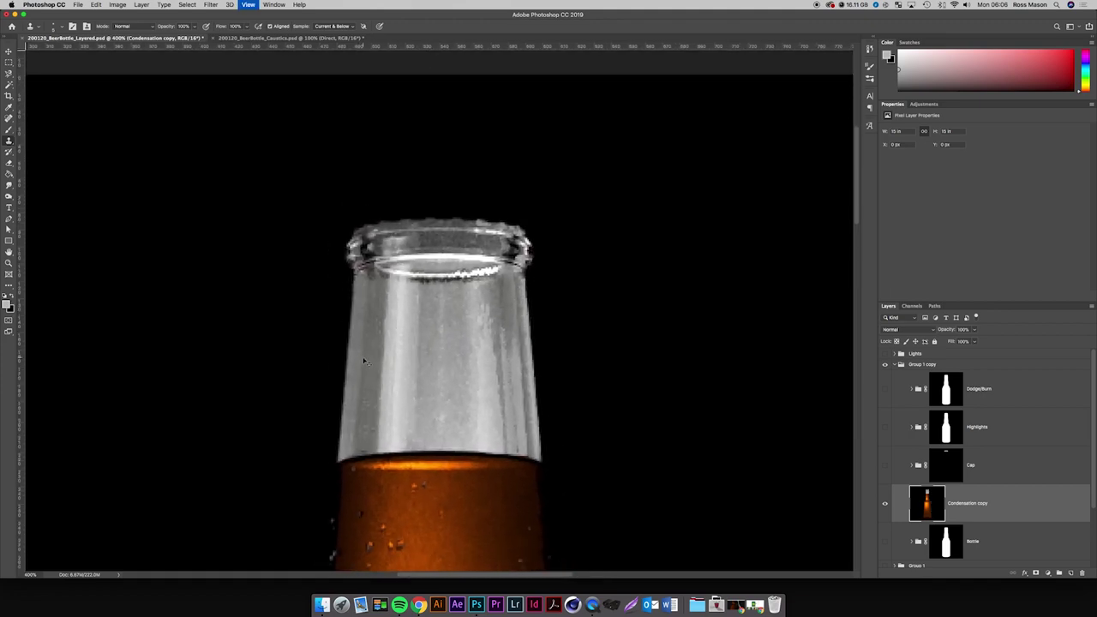
pyautogui.press('super+plus')
pyautogui.press('super+minus')
pyautogui.press('super+plus')
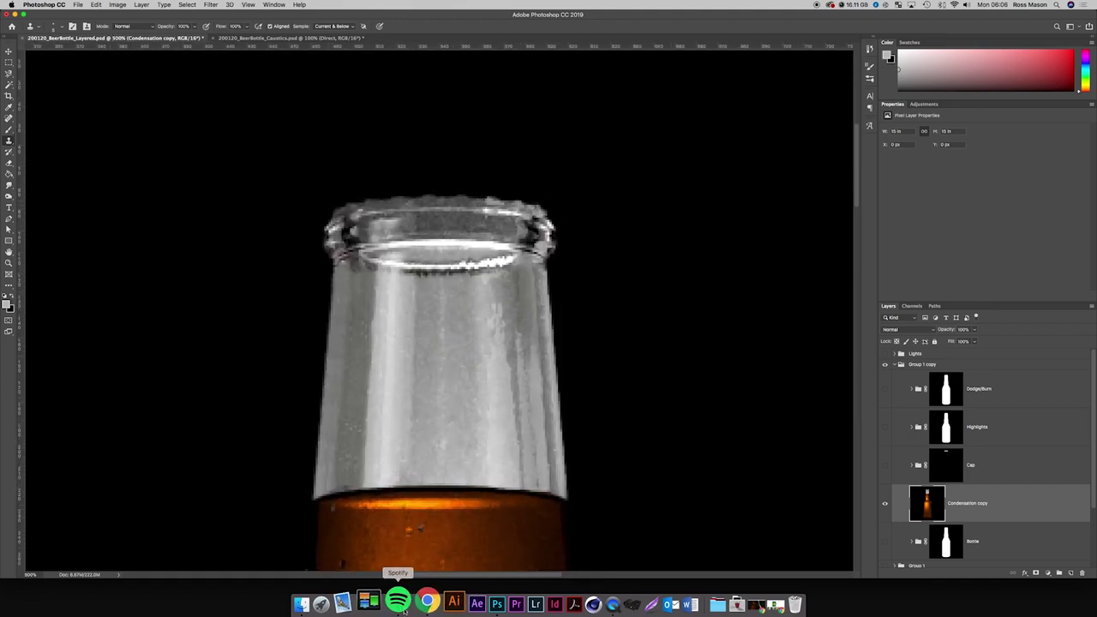
# Switch to Finder, preview the reference bottle image in the _Ref folder, and return to Photoshop.
pyautogui.click(418, 604)
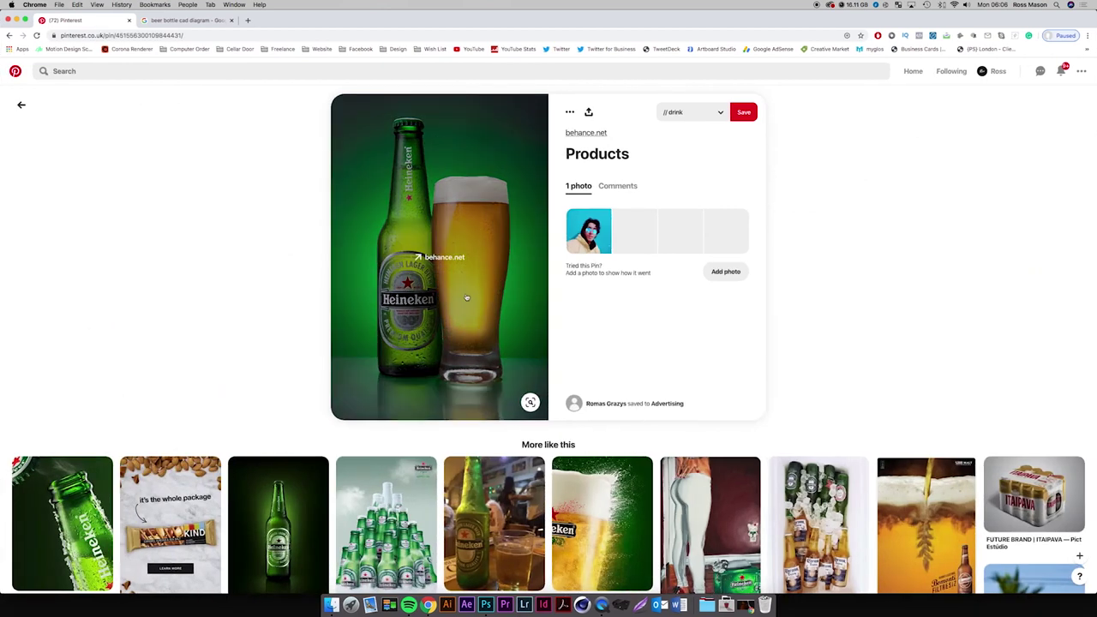
pyautogui.click(331, 604)
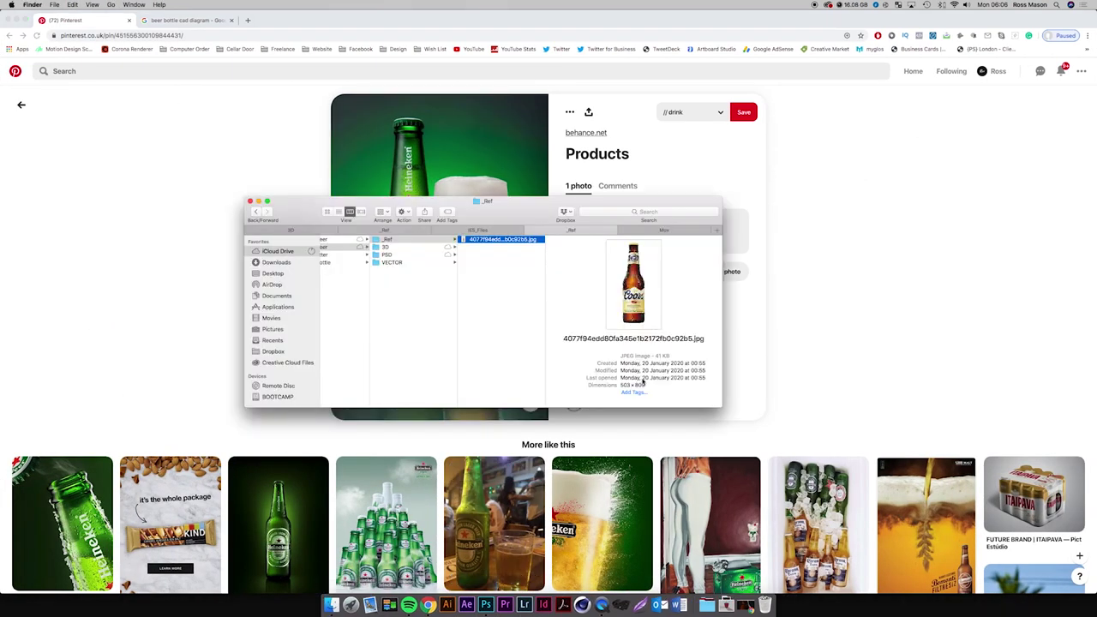
pyautogui.press('space')
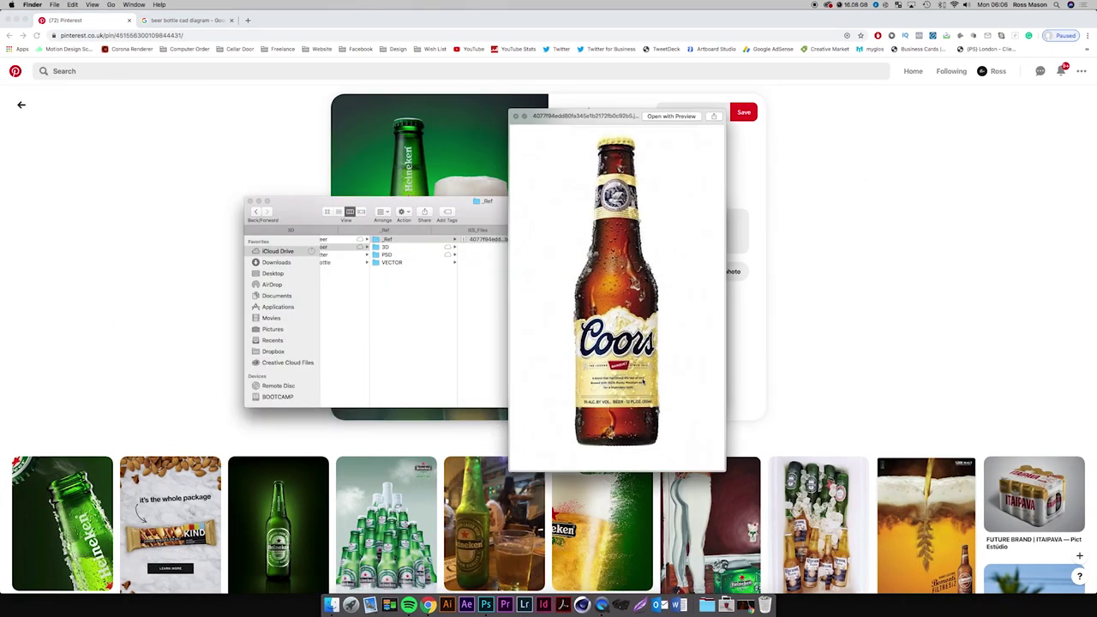
pyautogui.press('space')
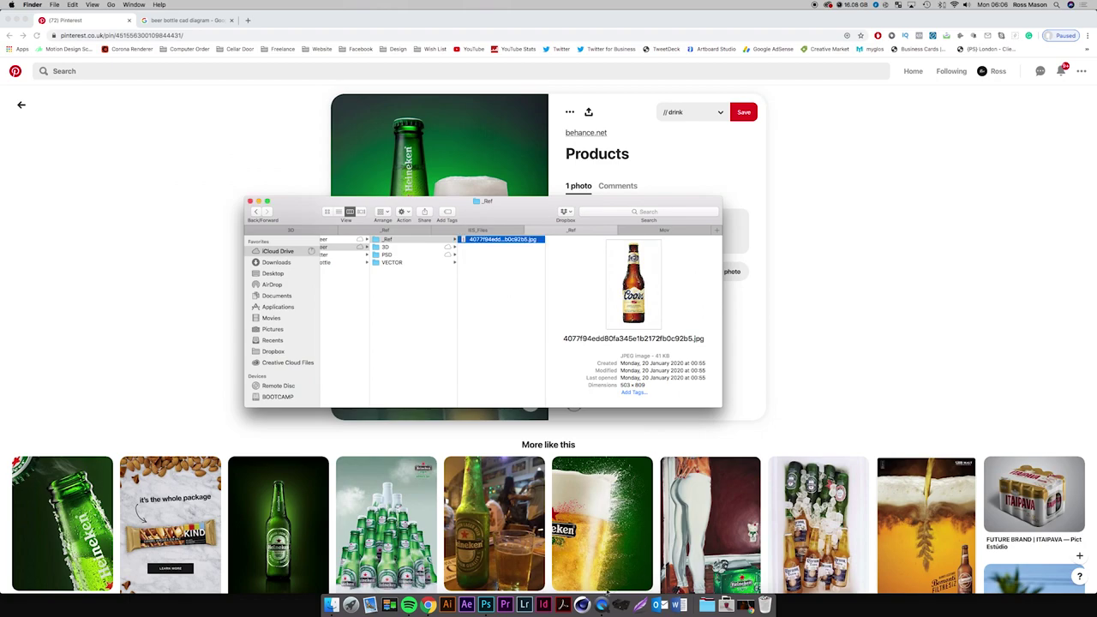
pyautogui.click(485, 603)
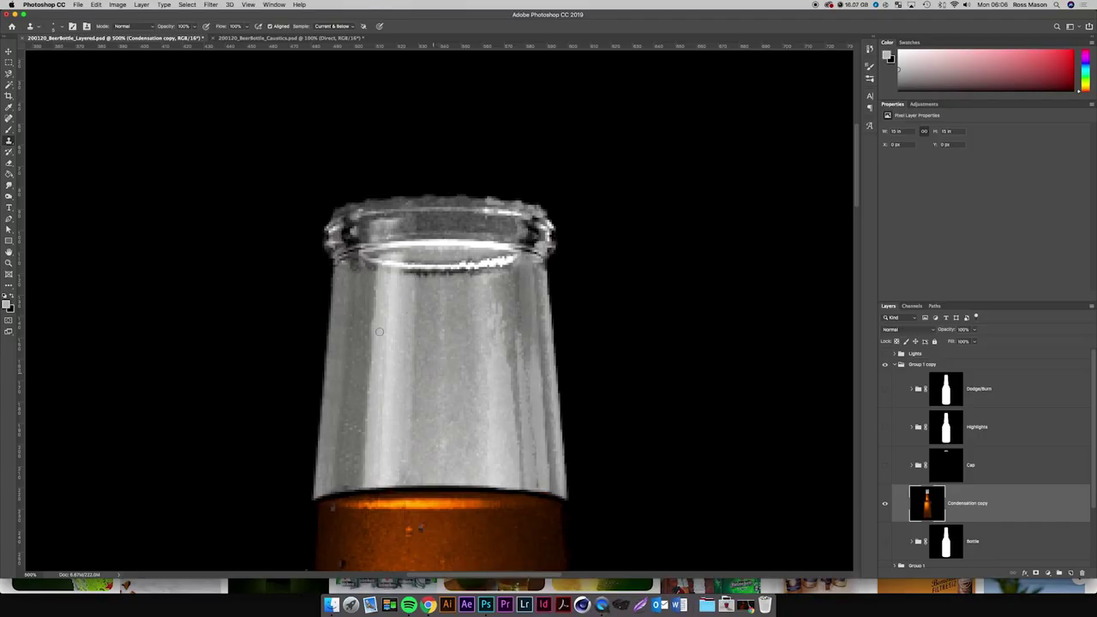
# Clone out the bright curved highlight just beneath the rim of the glass neck with the Clone Stamp.
pyautogui.keyDown('alt'); pyautogui.click(461, 288); pyautogui.keyUp('alt')
pyautogui.click(460, 270)
pyautogui.click(461, 263)
pyautogui.click(455, 265)
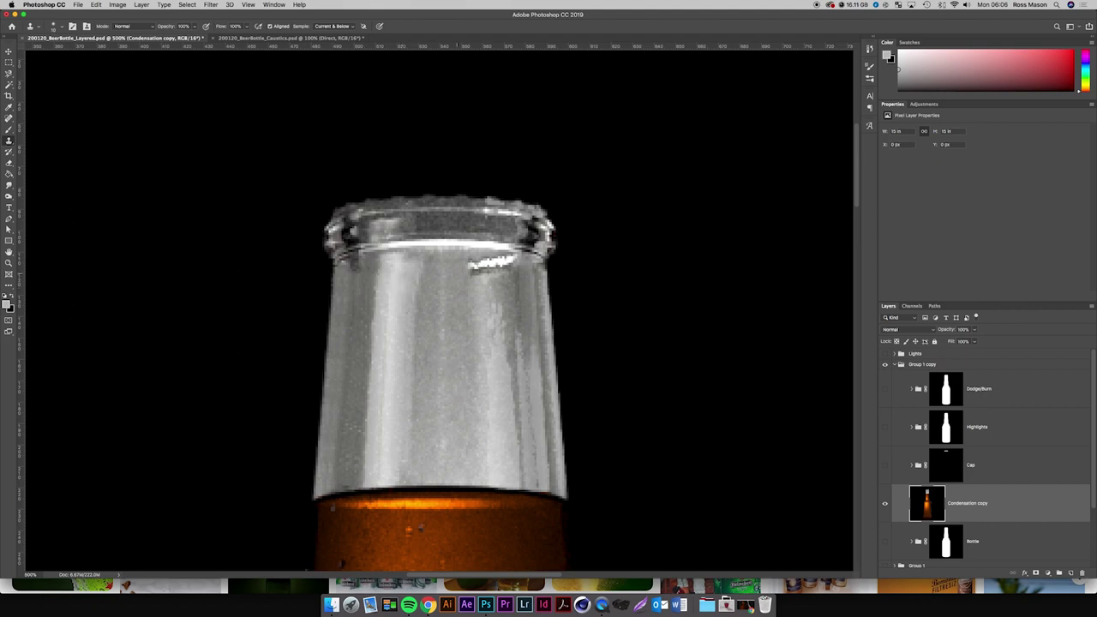
pyautogui.moveTo(473, 268)
pyautogui.mouseDown()
pyautogui.moveTo(465, 260)
pyautogui.moveTo(510, 259)
pyautogui.mouseUp()
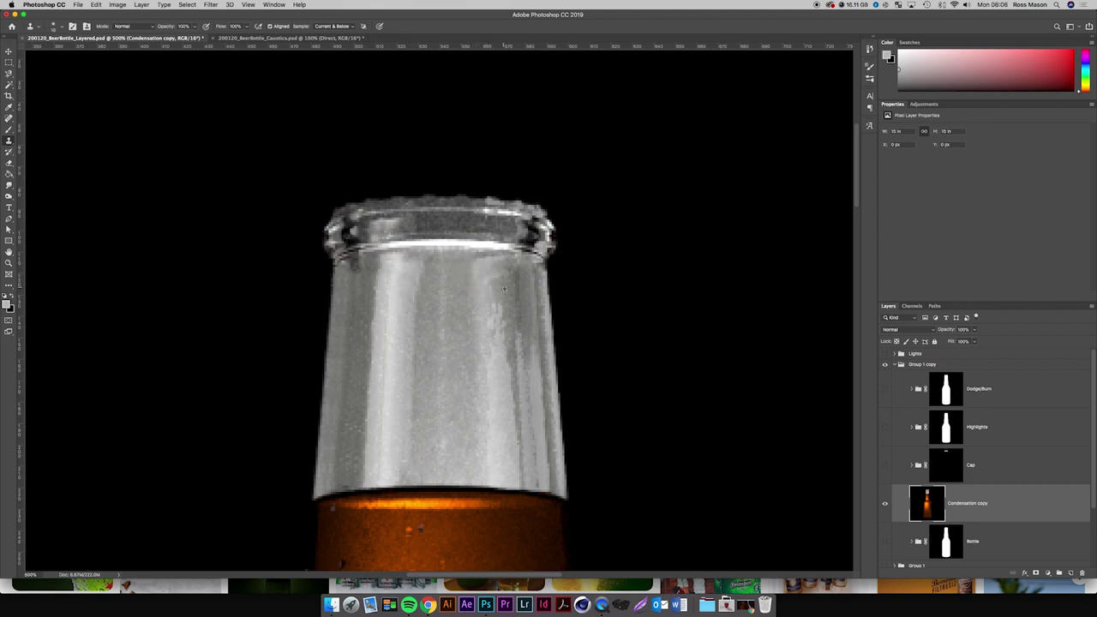
pyautogui.press('[')
pyautogui.press('[')
pyautogui.press('[')
pyautogui.press('[')
# Add a new layer above Condensation copy and brush a near-black #080808 curved shadow across the glass neck just below the rim.
pyautogui.press('super+1')
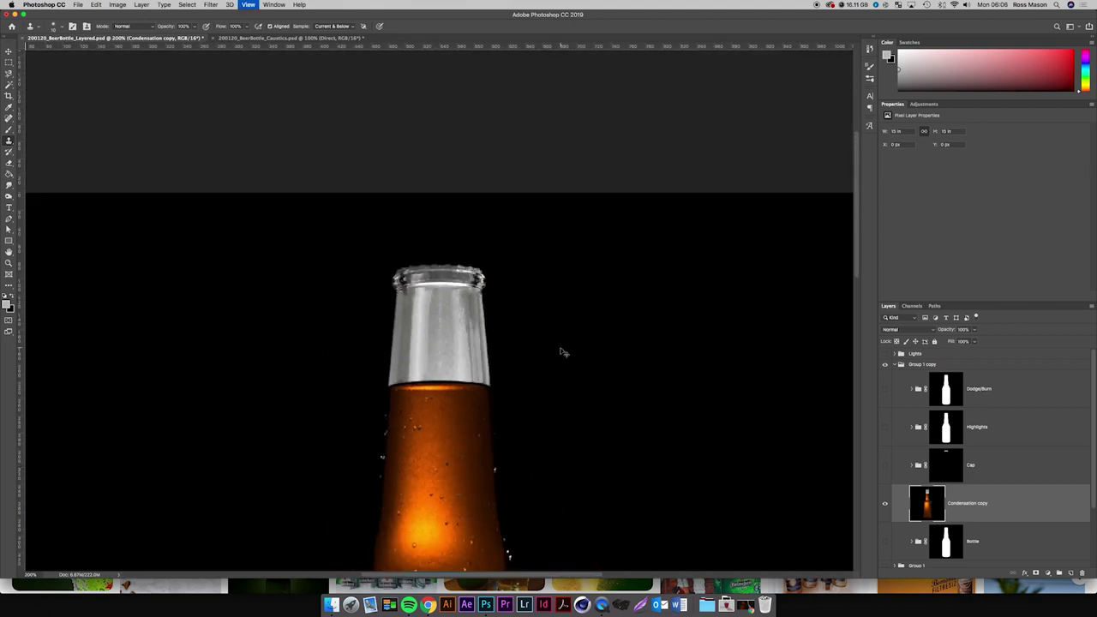
pyautogui.press('super+plus')
pyautogui.press('super+plus')
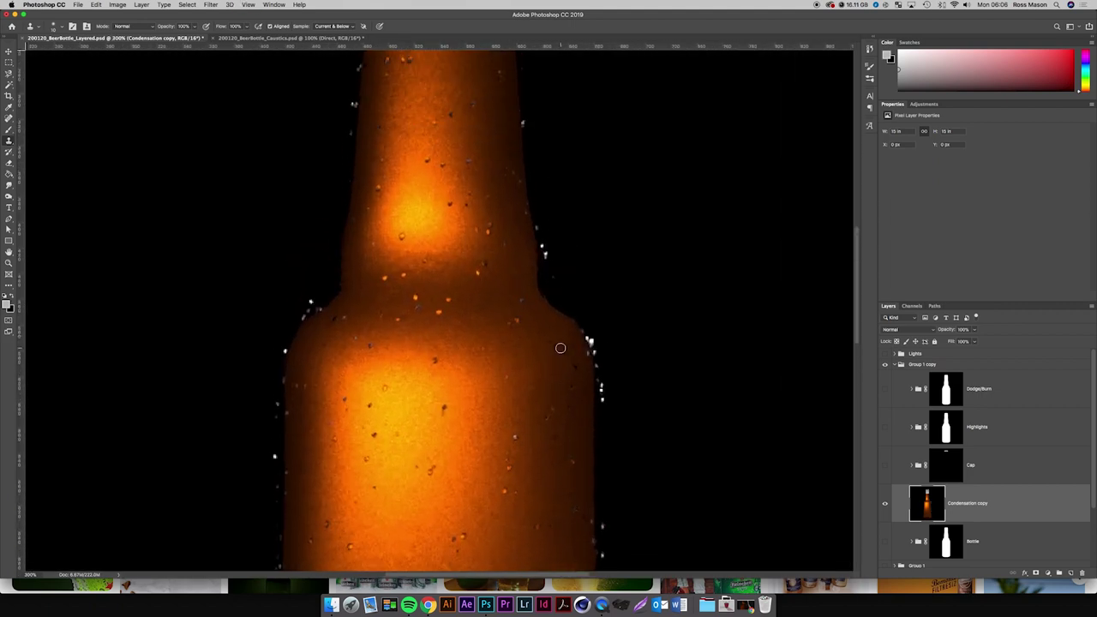
pyautogui.scroll(5, 560, 350)
pyautogui.press('super+plus')
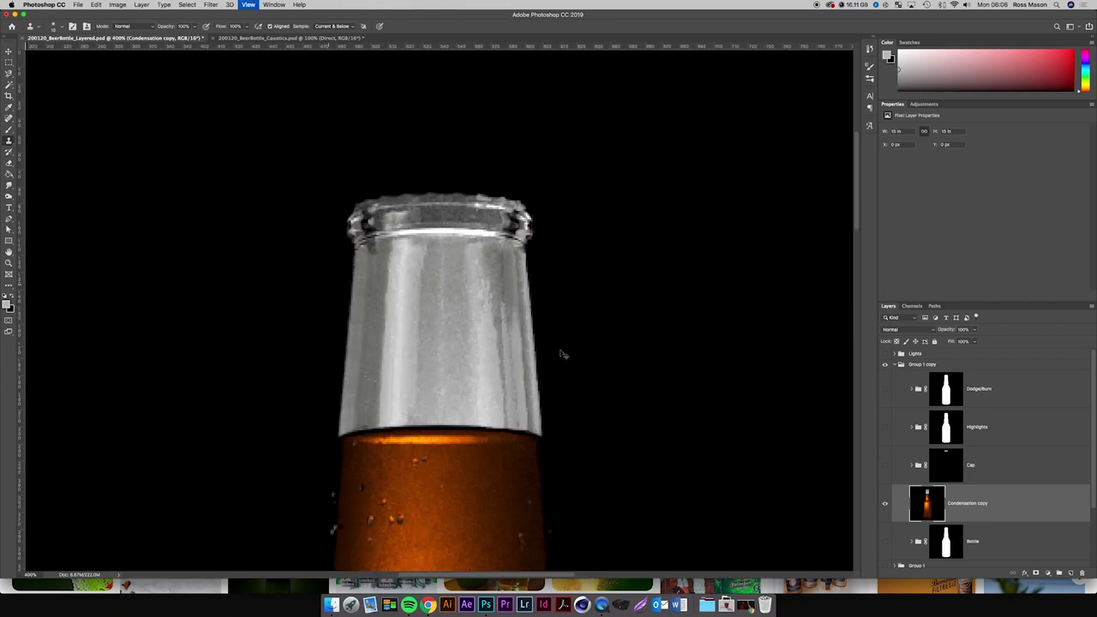
pyautogui.click(1068, 573)
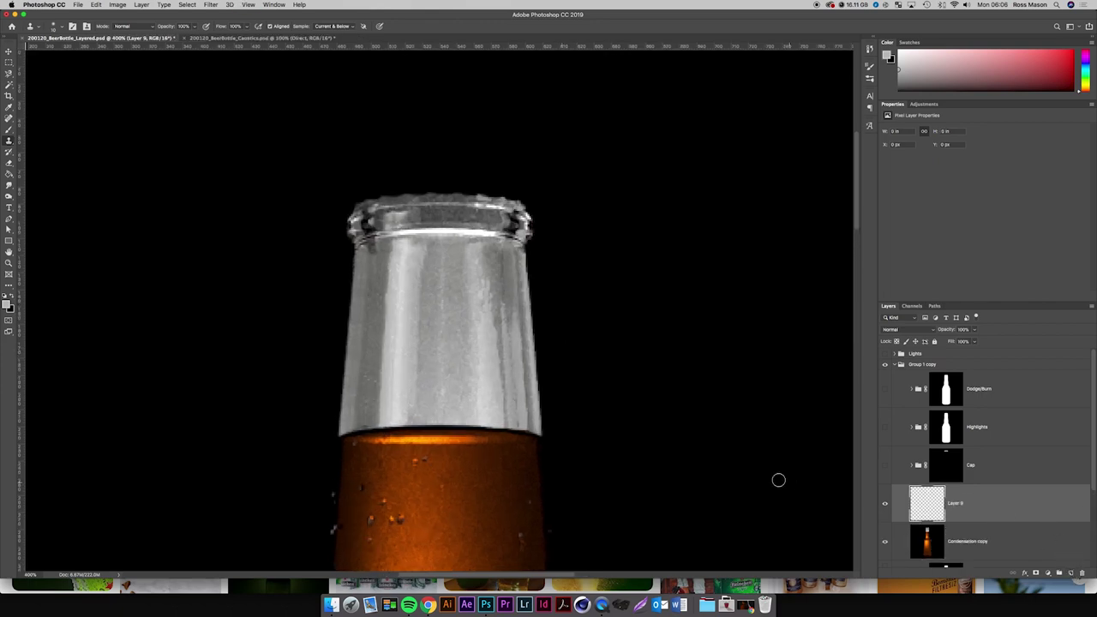
pyautogui.press('b')
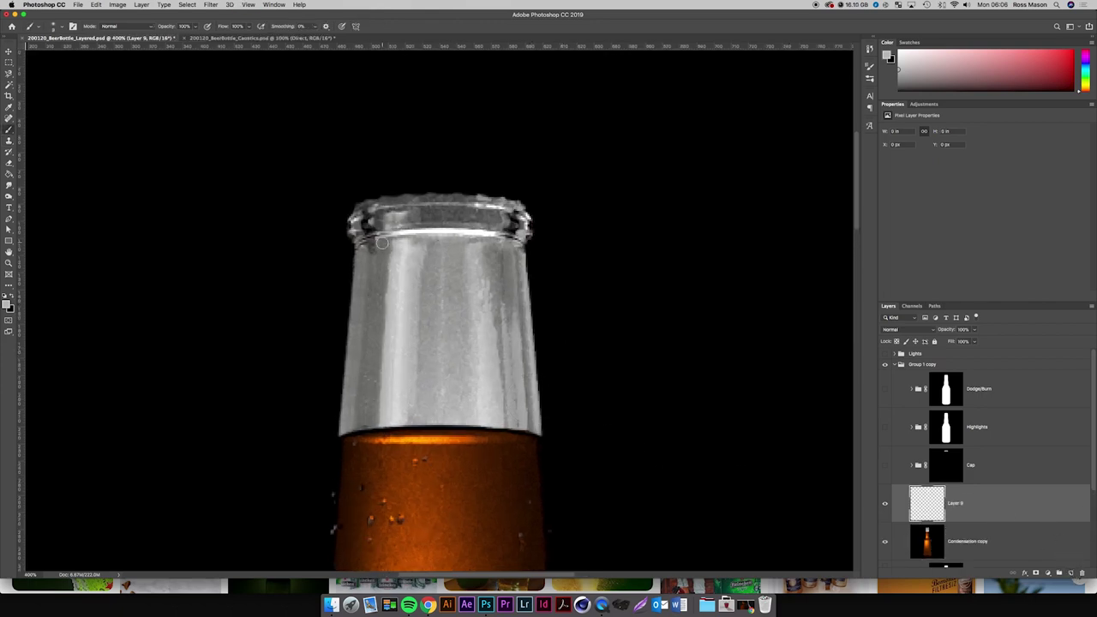
pyautogui.press('x')
pyautogui.click(7, 303)
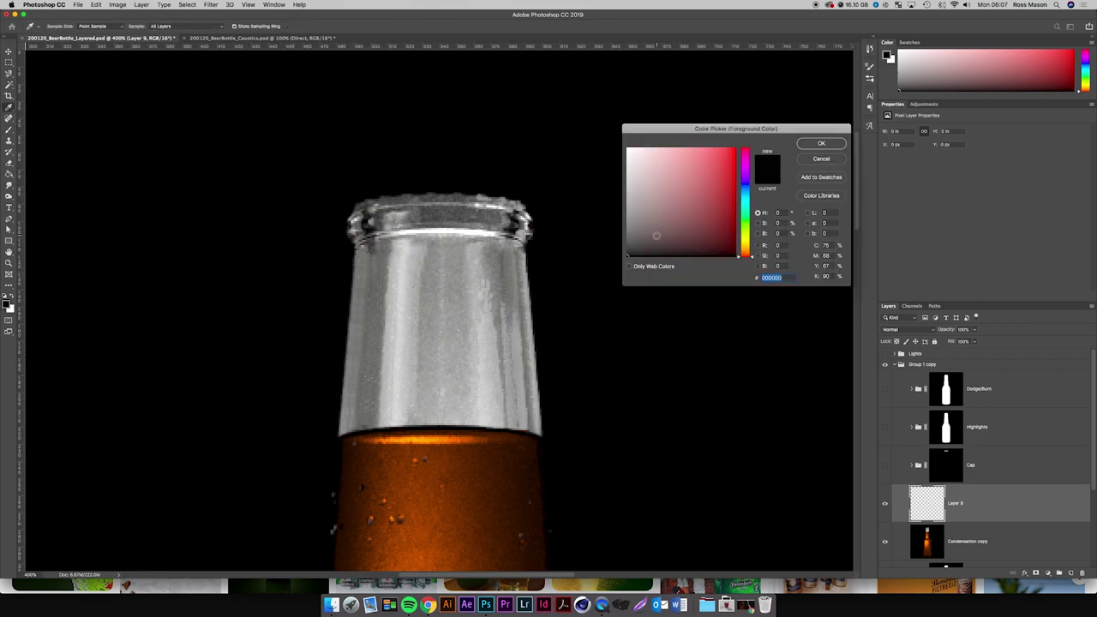
pyautogui.moveTo(657, 235); pyautogui.dragTo(629, 253)
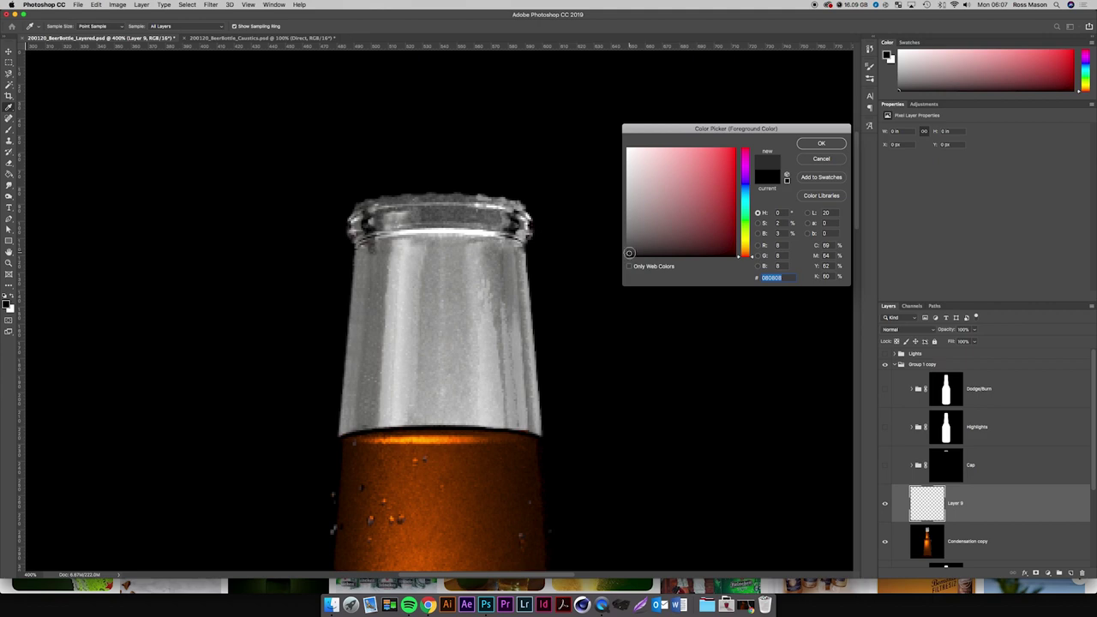
pyautogui.press('Return')
pyautogui.moveTo(368, 247); pyautogui.dragTo(519, 247)
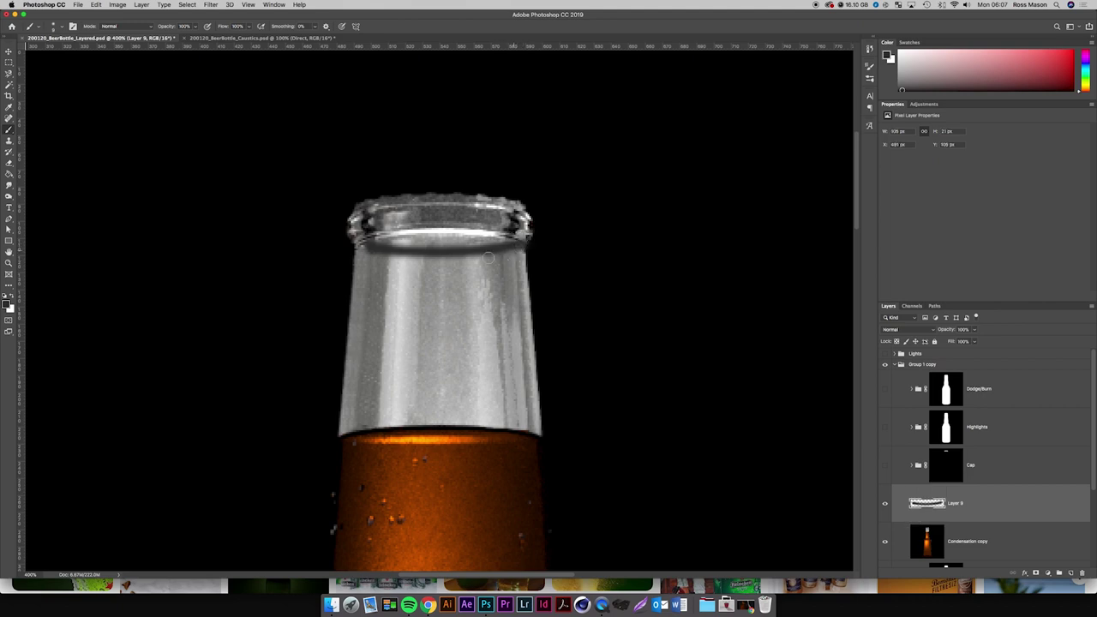
pyautogui.moveTo(360, 244)
pyautogui.mouseDown()
pyautogui.moveTo(421, 254)
pyautogui.moveTo(526, 245)
pyautogui.mouseUp()
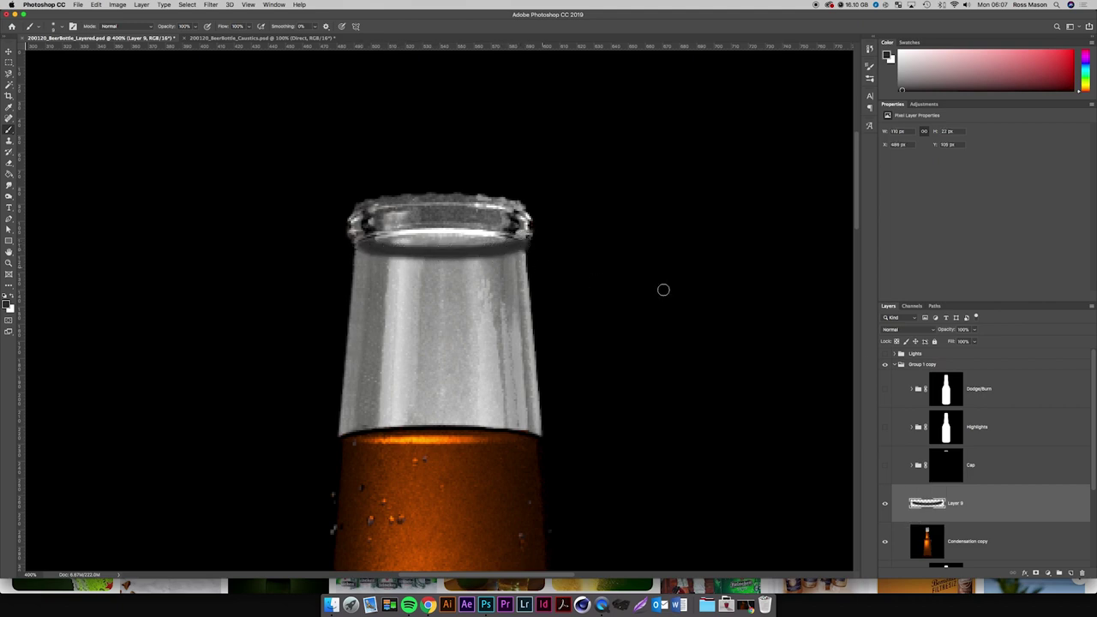
# Set the rim shadow layer to Soft Light blending at 40% opacity.
pyautogui.click(911, 333)
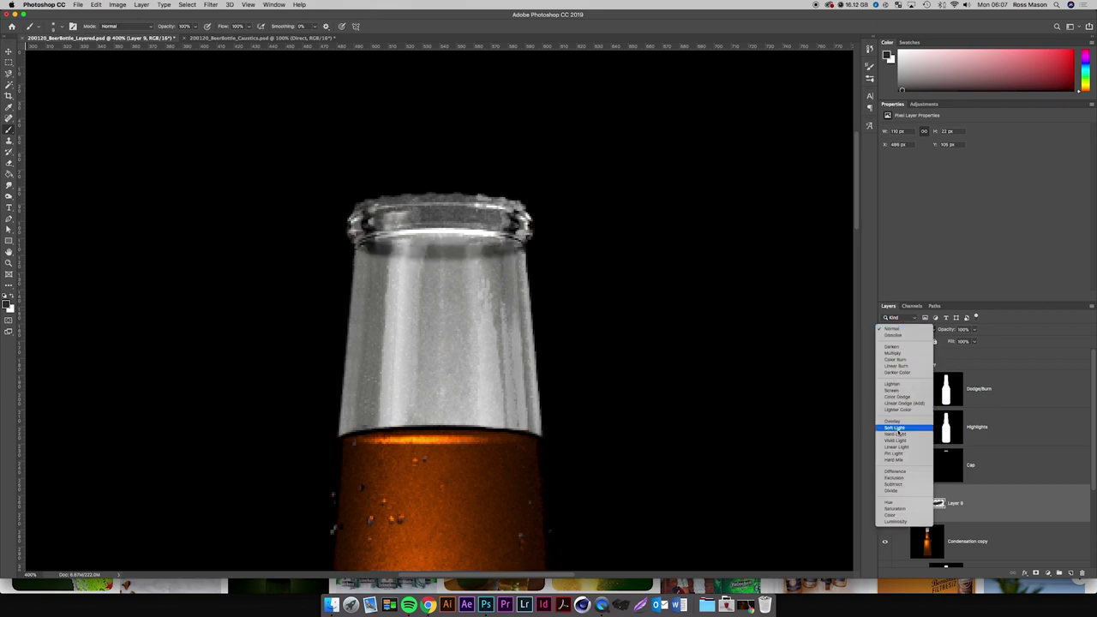
pyautogui.click(894, 428)
pyautogui.moveTo(962, 330); pyautogui.dragTo(927, 332)
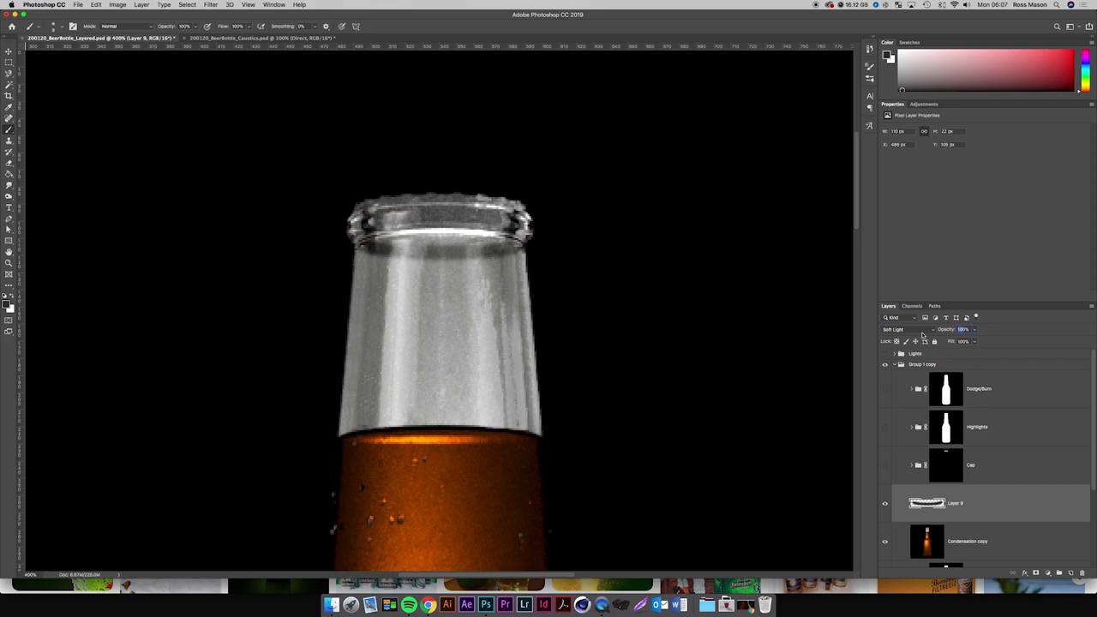
pyautogui.write('3')
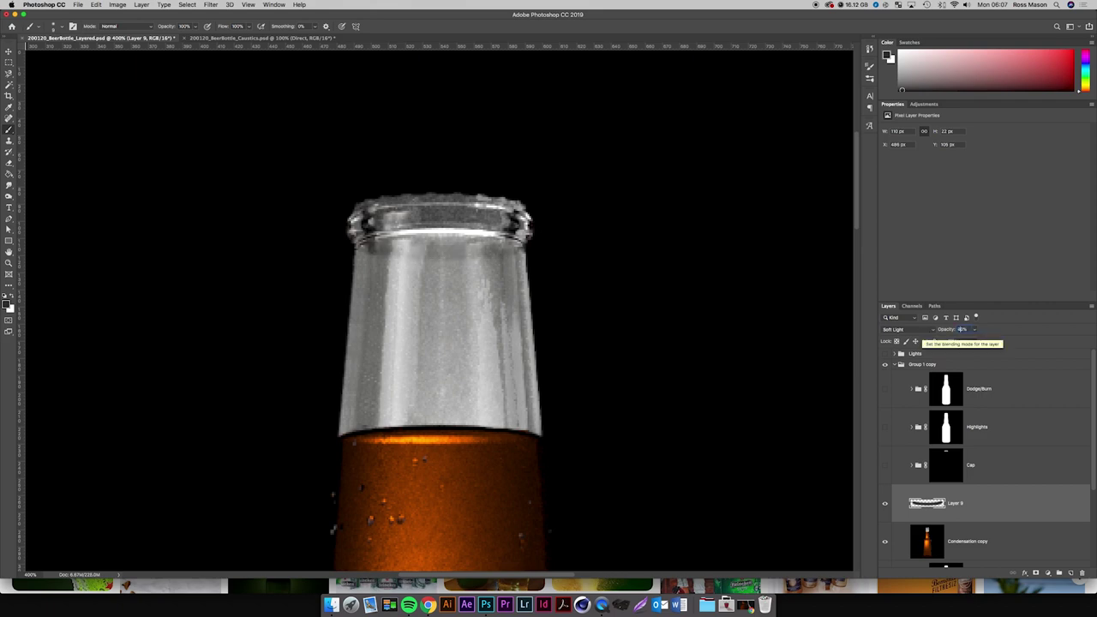
pyautogui.write('50')
pyautogui.press('BackSpace')
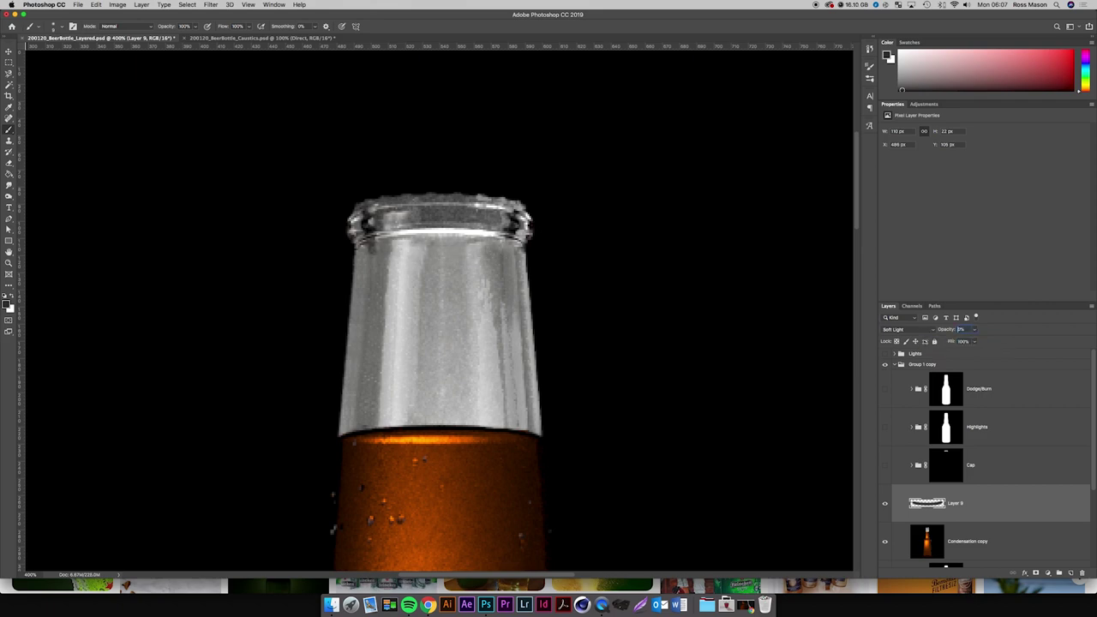
pyautogui.write('6')
pyautogui.press('BackSpace')
pyautogui.write('40')
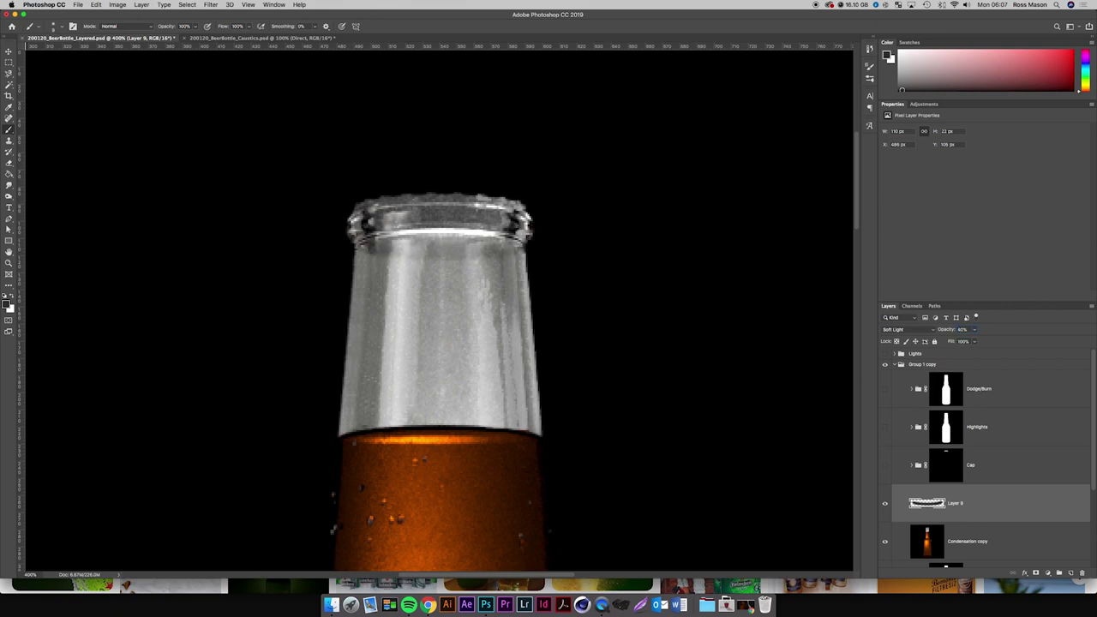
# Examine the shaded glass neck on the whole bottle and close up.
pyautogui.press('super+1')
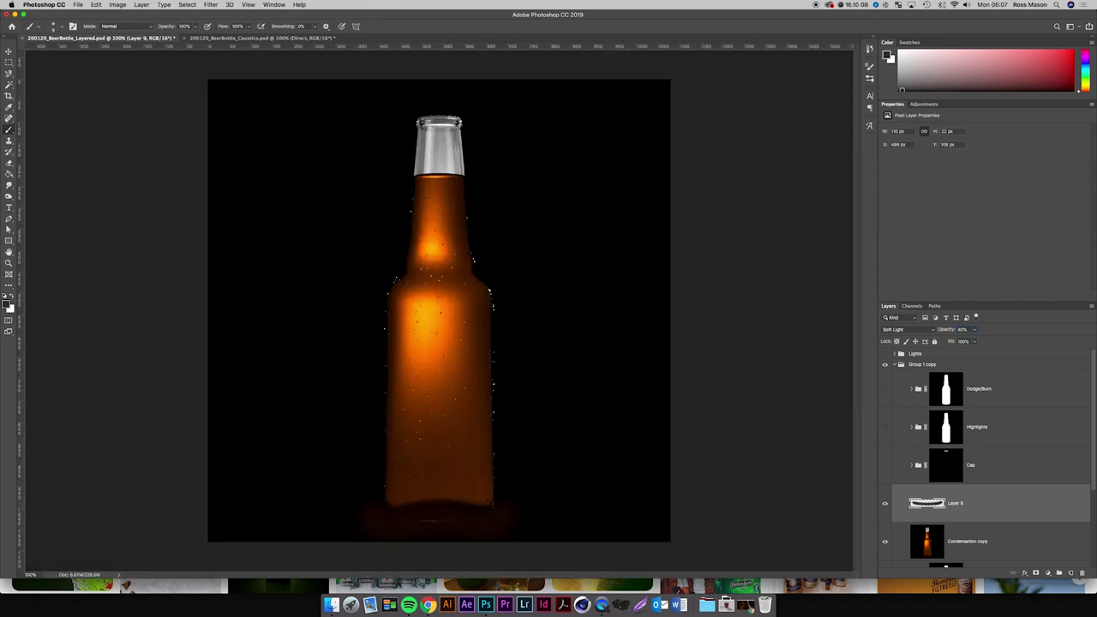
pyautogui.press('super+equal')
pyautogui.press('super+equal')
pyautogui.scroll(10, 233, 168)
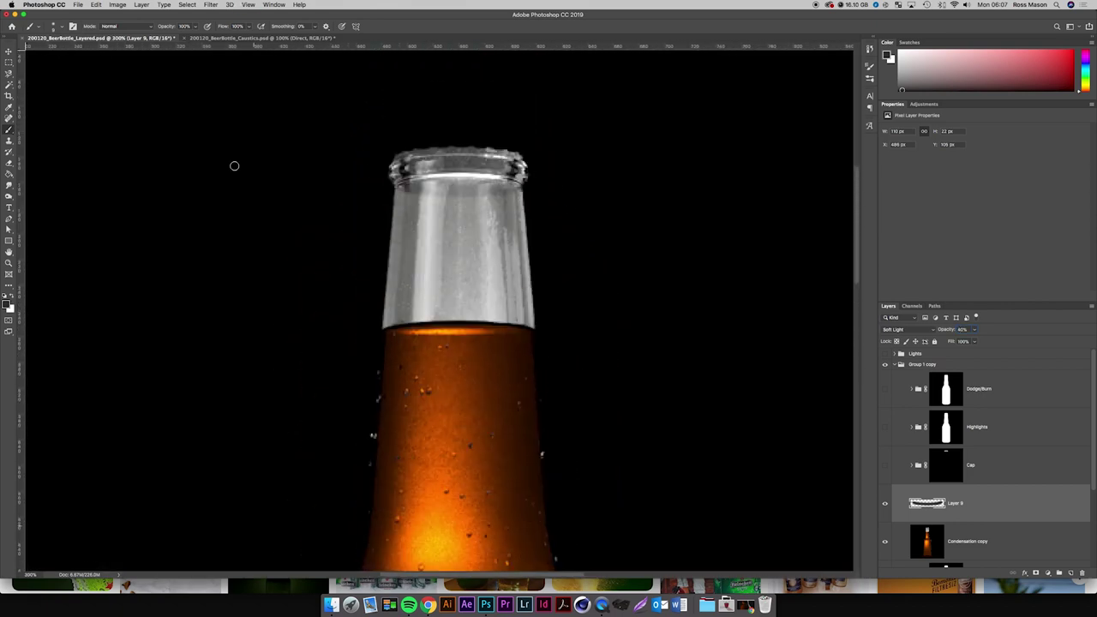
pyautogui.press('v')
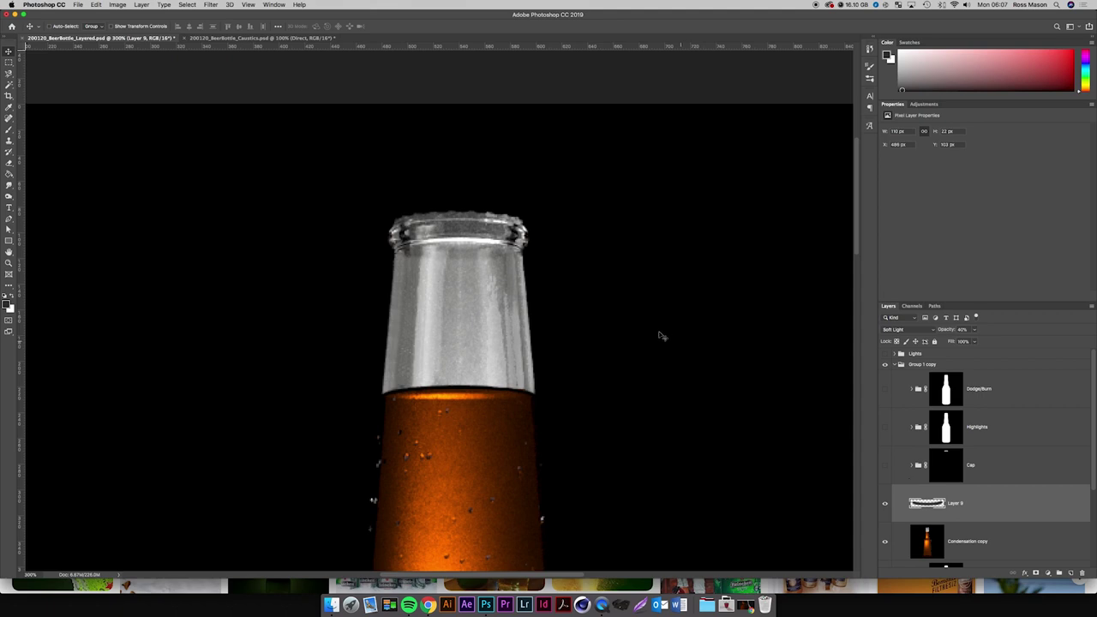
pyautogui.scroll(1, 513, 321)
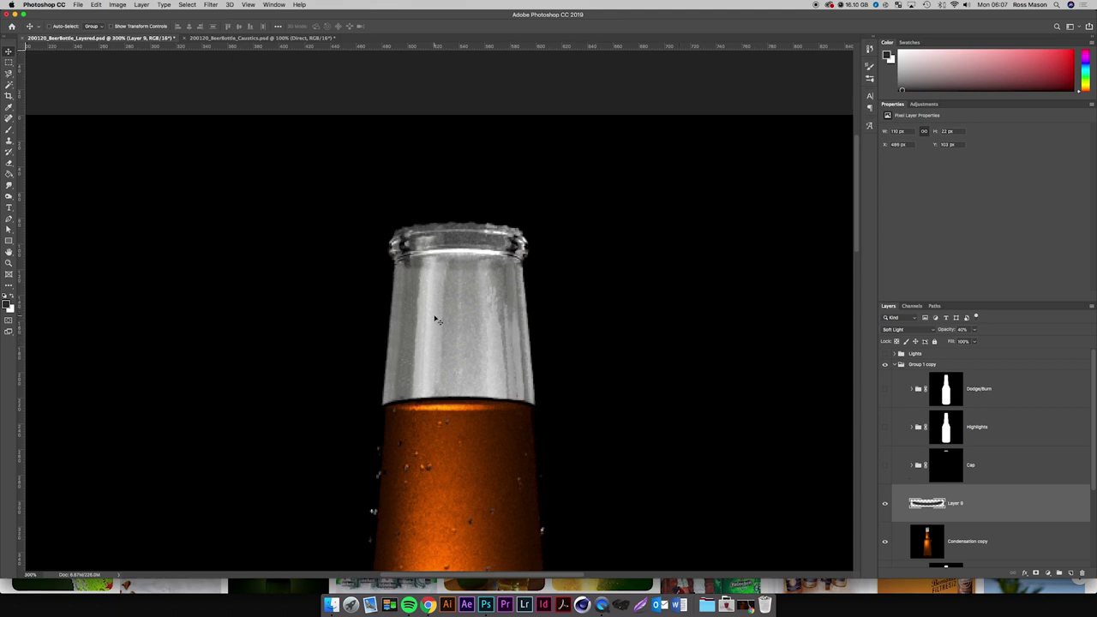
pyautogui.press('super')
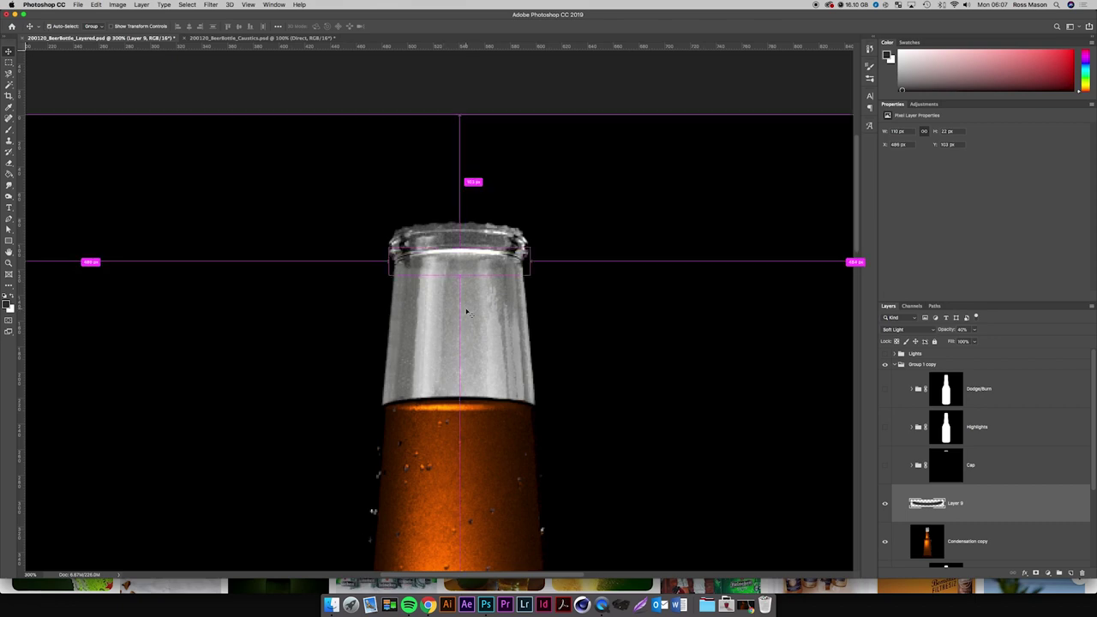
pyautogui.press('super+equal')
pyautogui.press('super+equal')
# Clone away the dark spots at both ends of the glass rim on the Condensation copy layer.
pyautogui.click(975, 549)
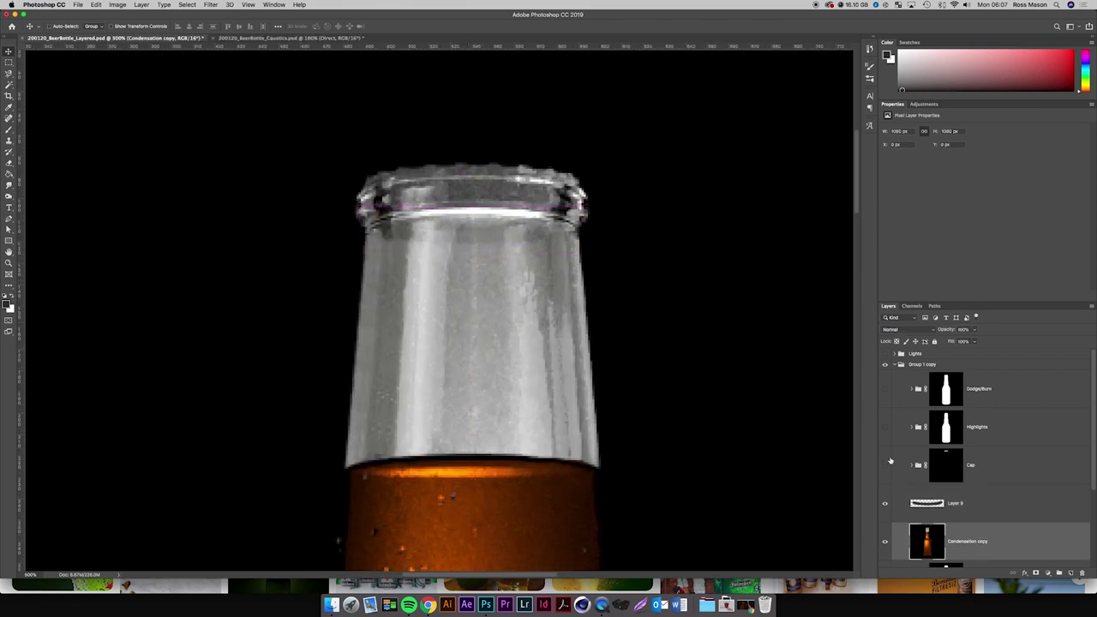
pyautogui.scroll(3, 693, 392)
pyautogui.hscroll(3, 693, 392)
pyautogui.press('s')
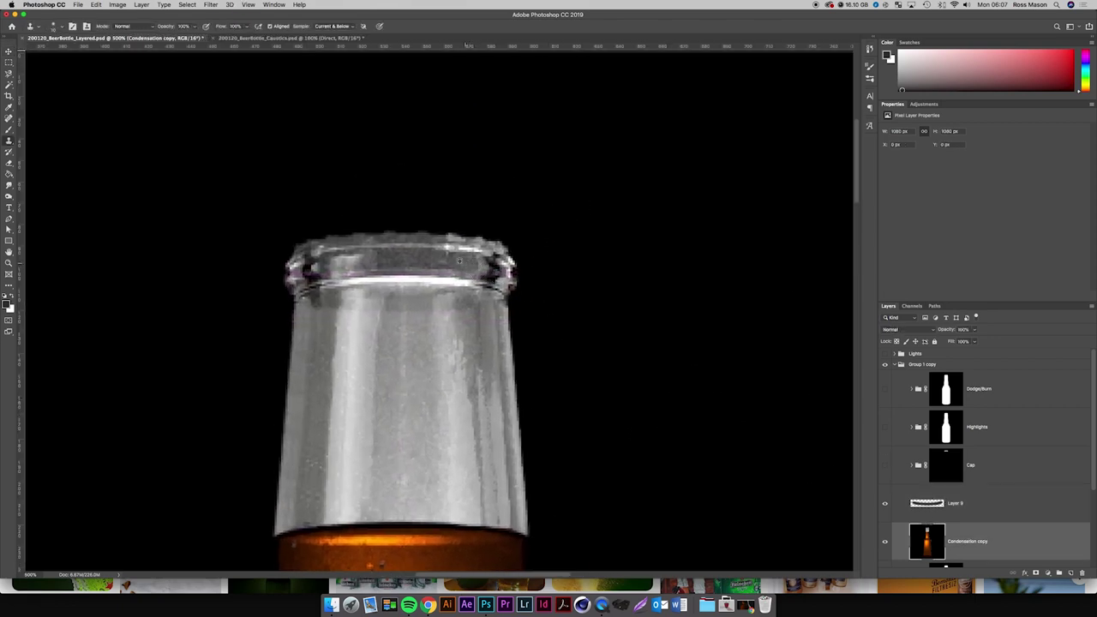
pyautogui.keyDown('alt'); pyautogui.click(457, 261); pyautogui.keyUp('alt')
pyautogui.moveTo(482, 264); pyautogui.dragTo(499, 274)
pyautogui.keyDown('alt'); pyautogui.click(464, 268); pyautogui.keyUp('alt')
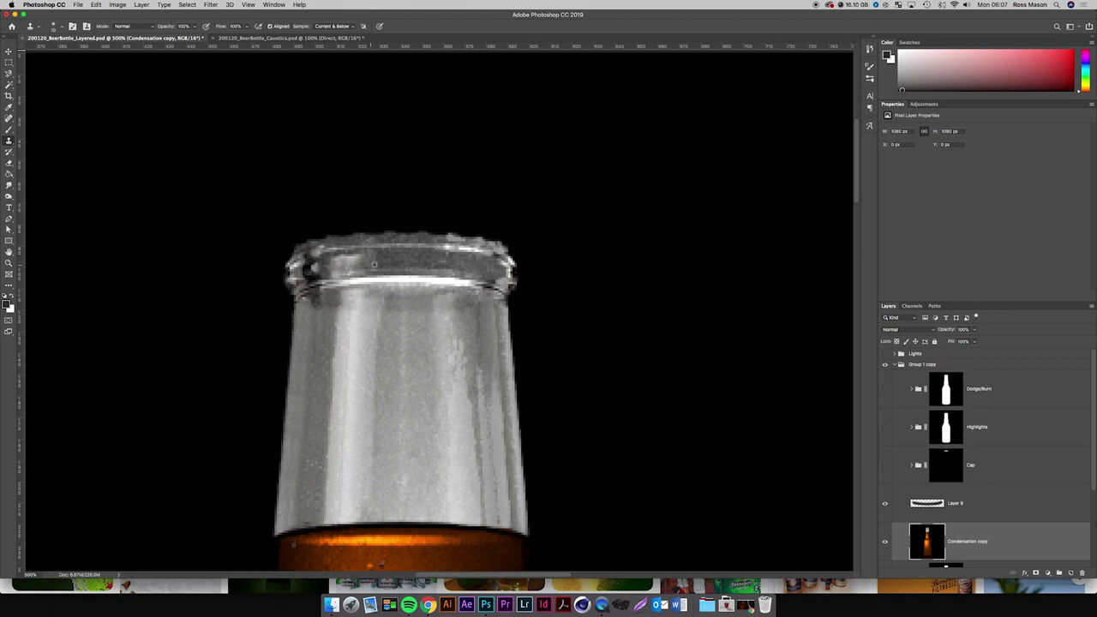
pyautogui.moveTo(311, 272); pyautogui.dragTo(310, 266)
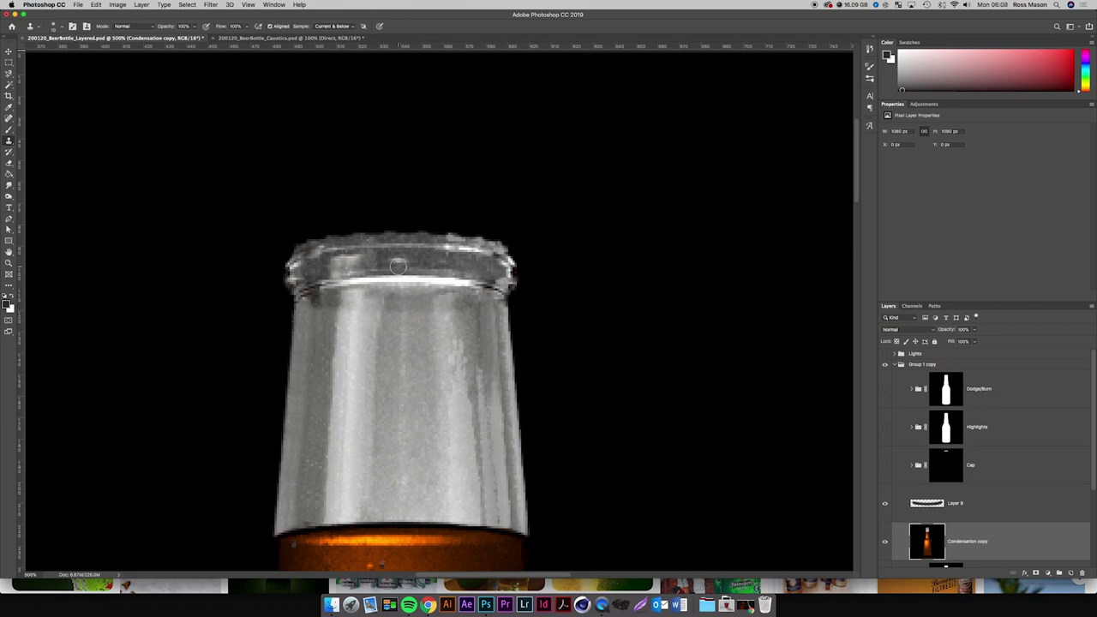
# Check the retouched rim and neck against the whole bottle.
pyautogui.press('super+minus')
pyautogui.press('super+minus')
pyautogui.press('super+minus')
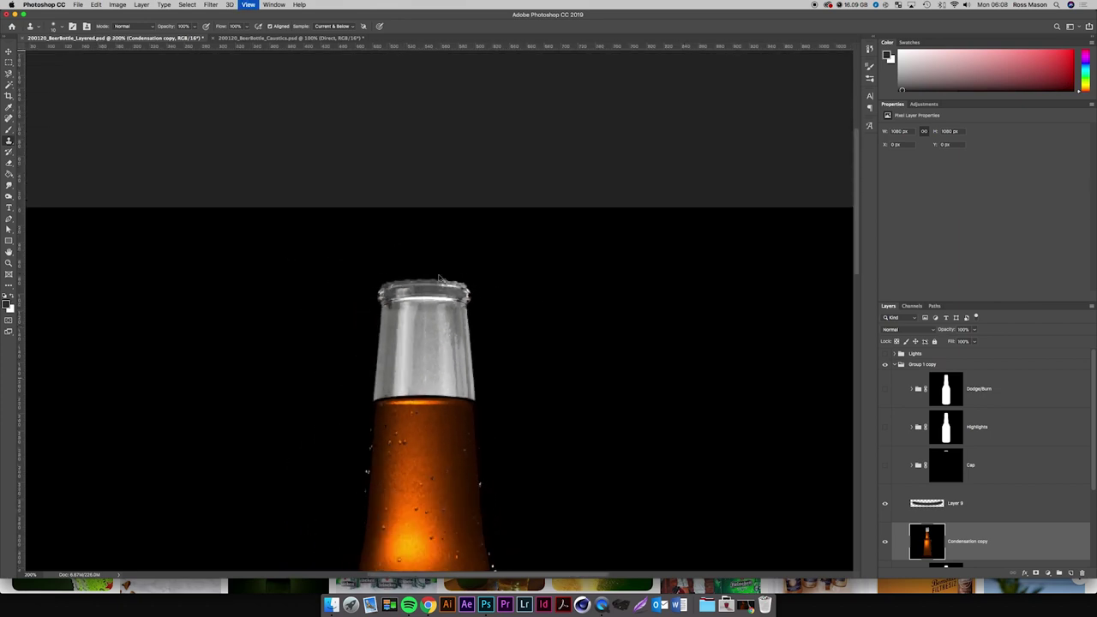
pyautogui.press('super+0')
pyautogui.press('super+0')
pyautogui.press('super+0')
pyautogui.press('super+minus')
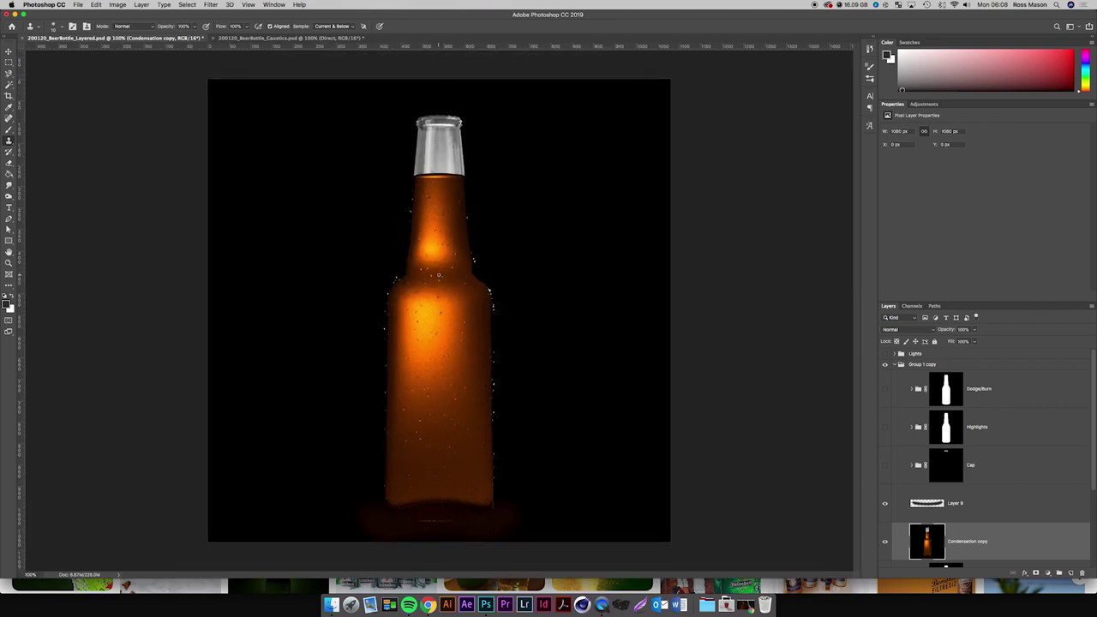
# Move Layer 9 and Condensation copy together into the Bottle group, directly above the Condensation layer.
pyautogui.scroll(-1, 971, 510)
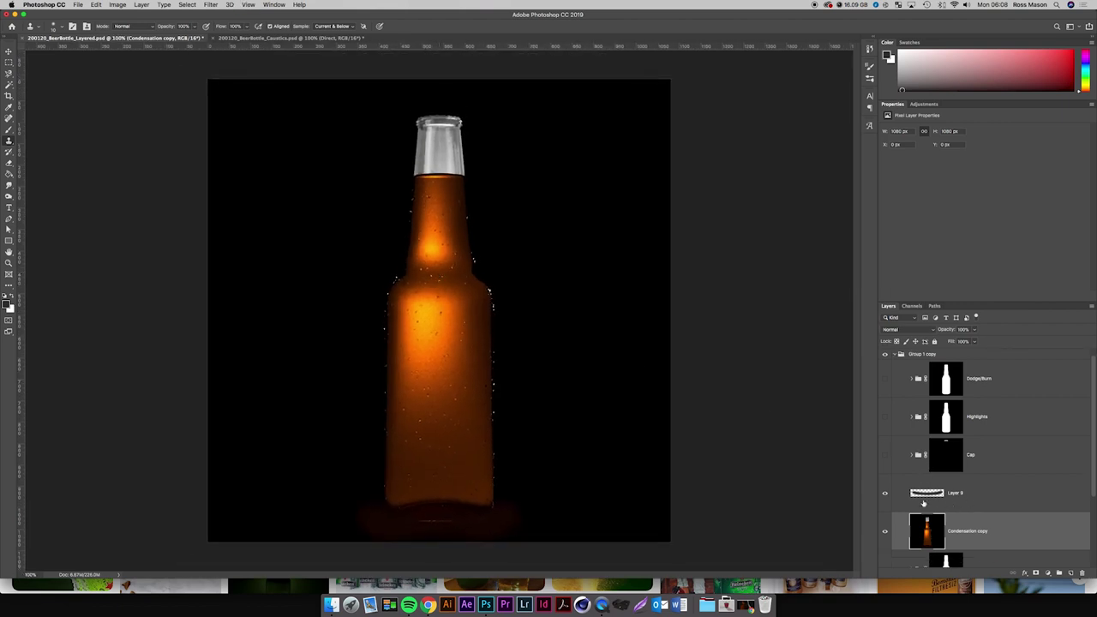
pyautogui.click(884, 494)
pyautogui.click(947, 493)
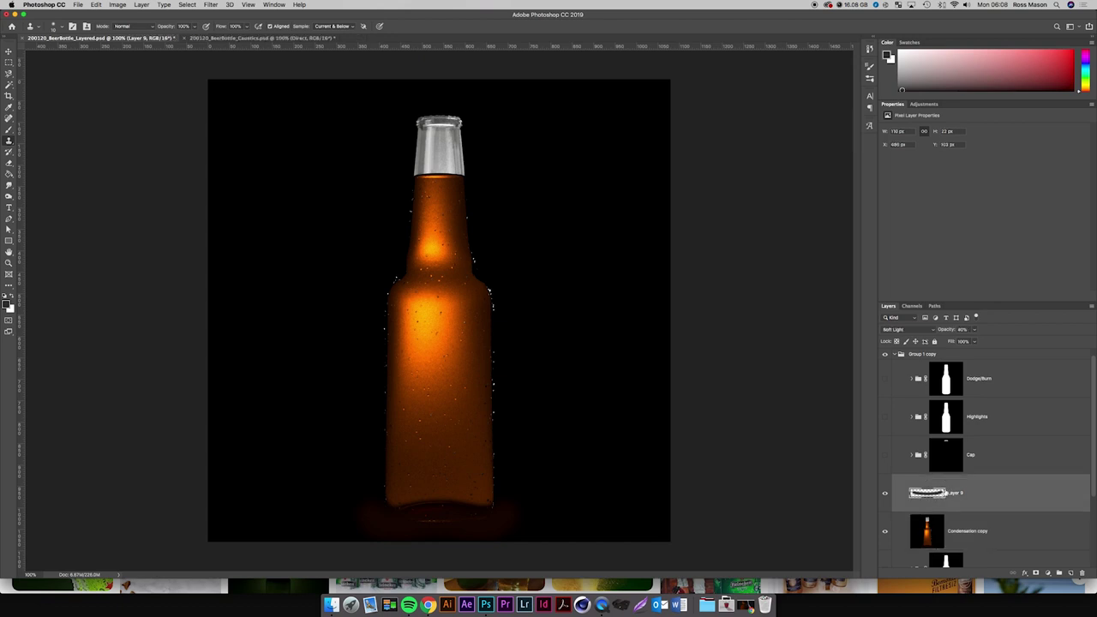
pyautogui.scroll(-4, 960, 499)
pyautogui.keyDown('shift'); pyautogui.click(972, 493); pyautogui.keyUp('shift')
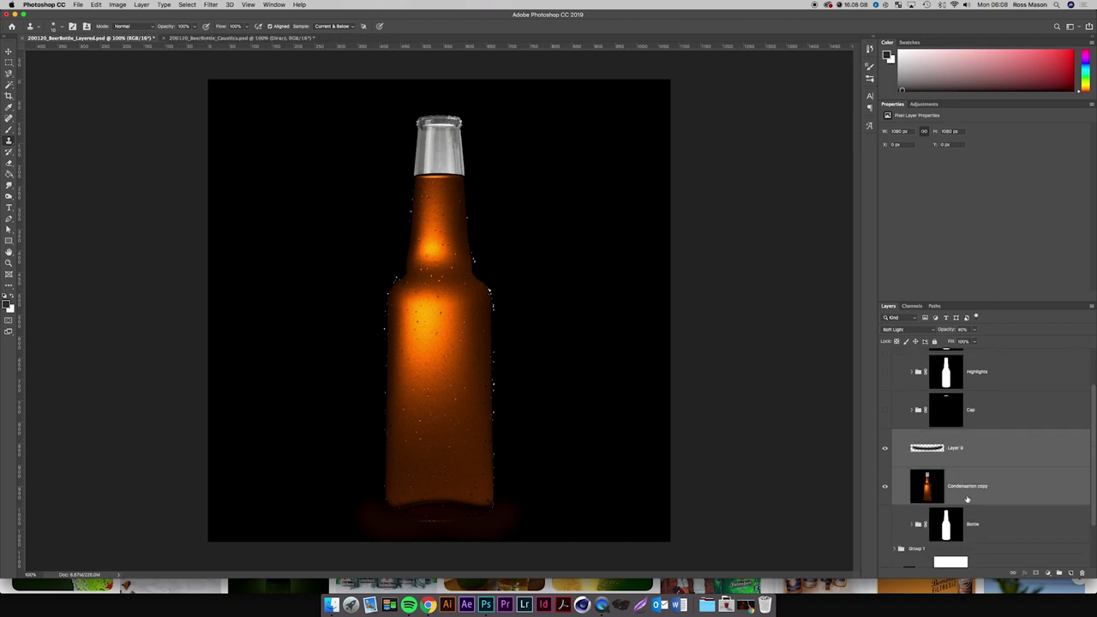
pyautogui.scroll(-6, 967, 499)
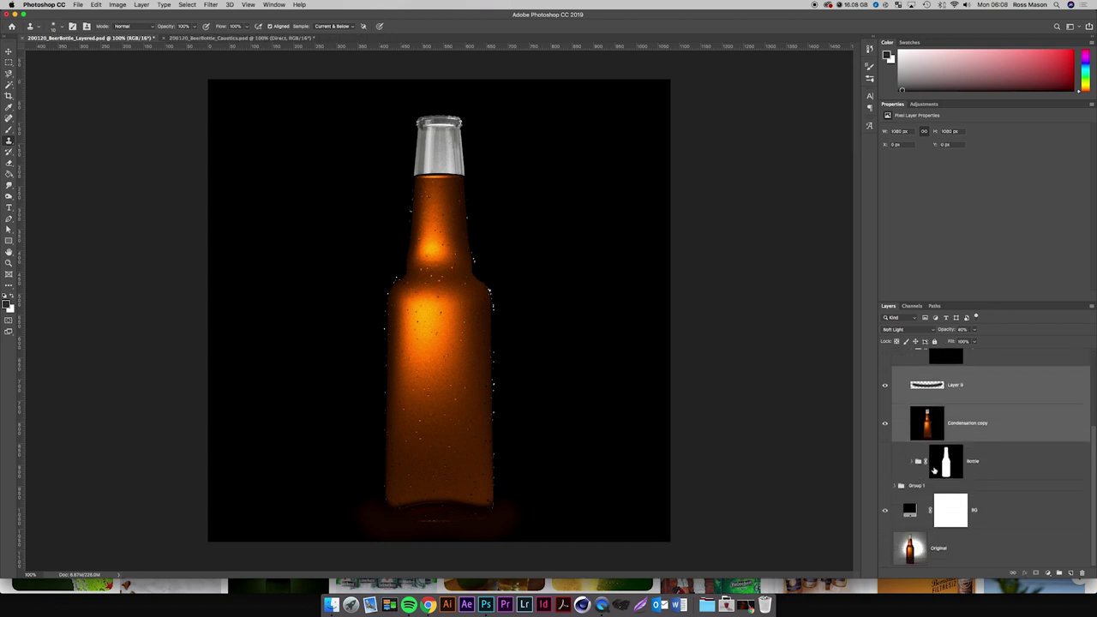
pyautogui.click(887, 463)
pyautogui.click(886, 463)
pyautogui.click(912, 462)
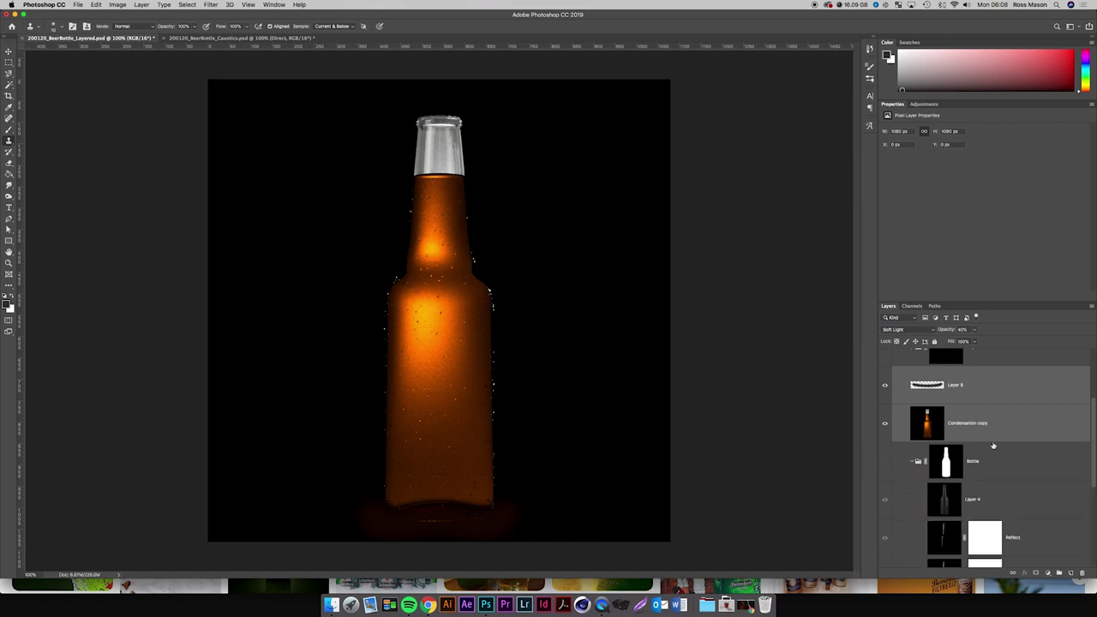
pyautogui.scroll(3, 999, 441)
pyautogui.scroll(-5, 999, 443)
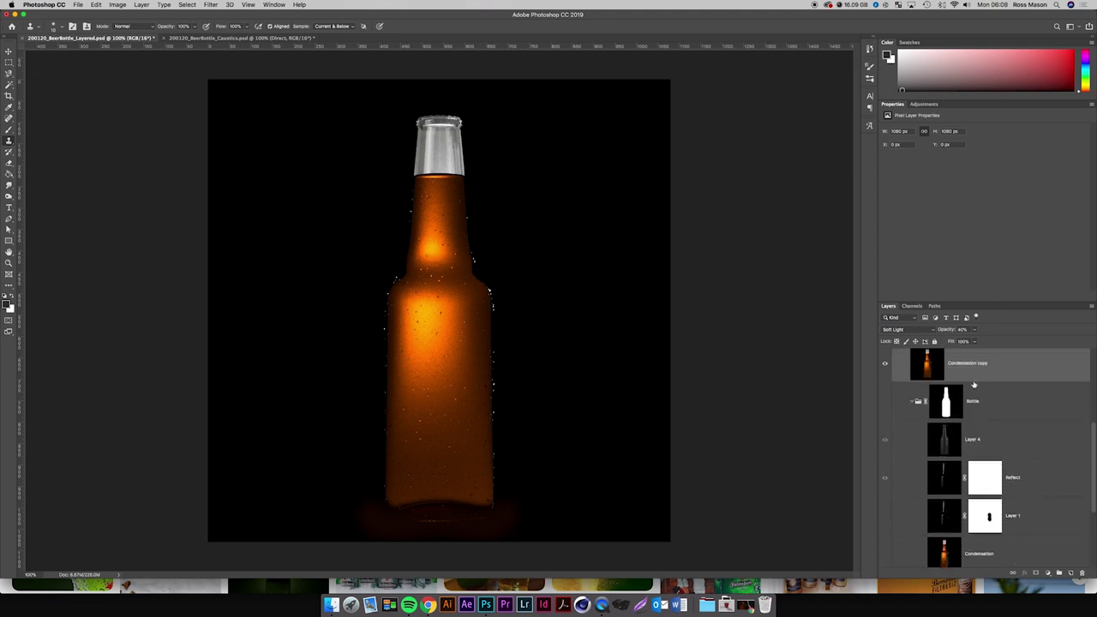
pyautogui.moveTo(971, 369); pyautogui.dragTo(978, 538)
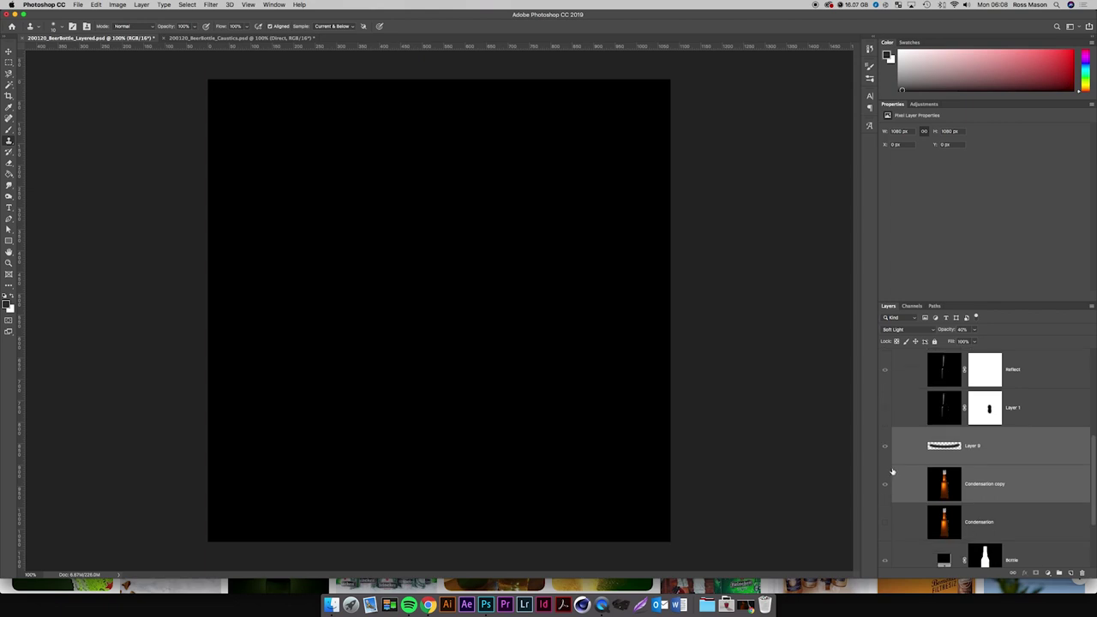
# Make the Bottle group visible.
pyautogui.scroll(4, 892, 463)
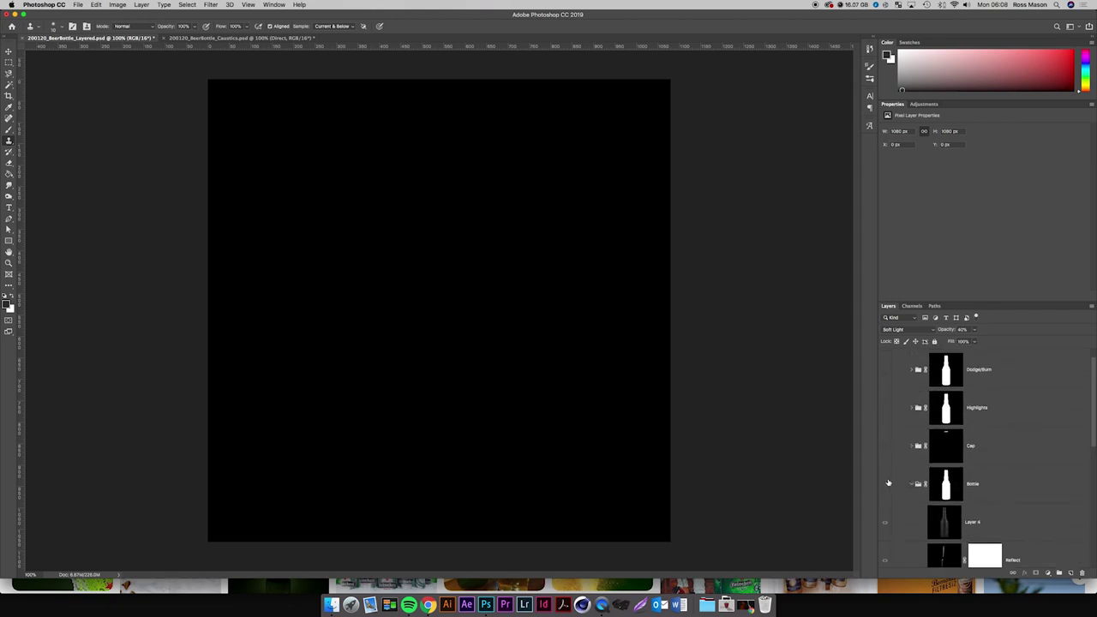
pyautogui.click(886, 484)
pyautogui.scroll(-5, 888, 485)
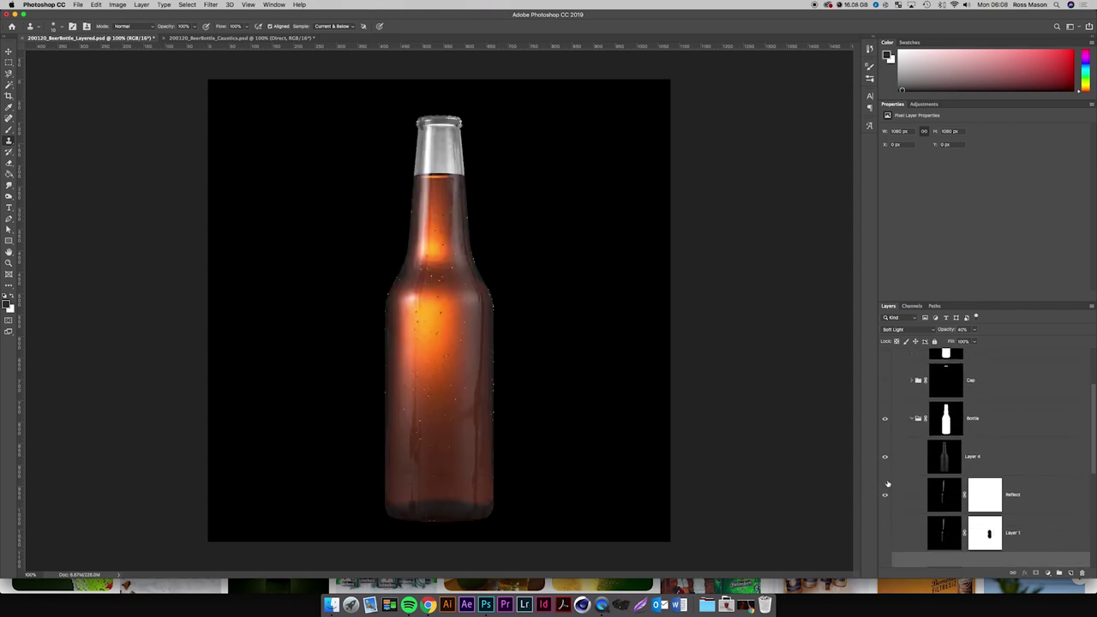
# Compare the Condensation layer with its retouched copy, and check the bottle against the Heineken reference photo in Chrome.
pyautogui.scroll(-2, 888, 484)
pyautogui.click(957, 490)
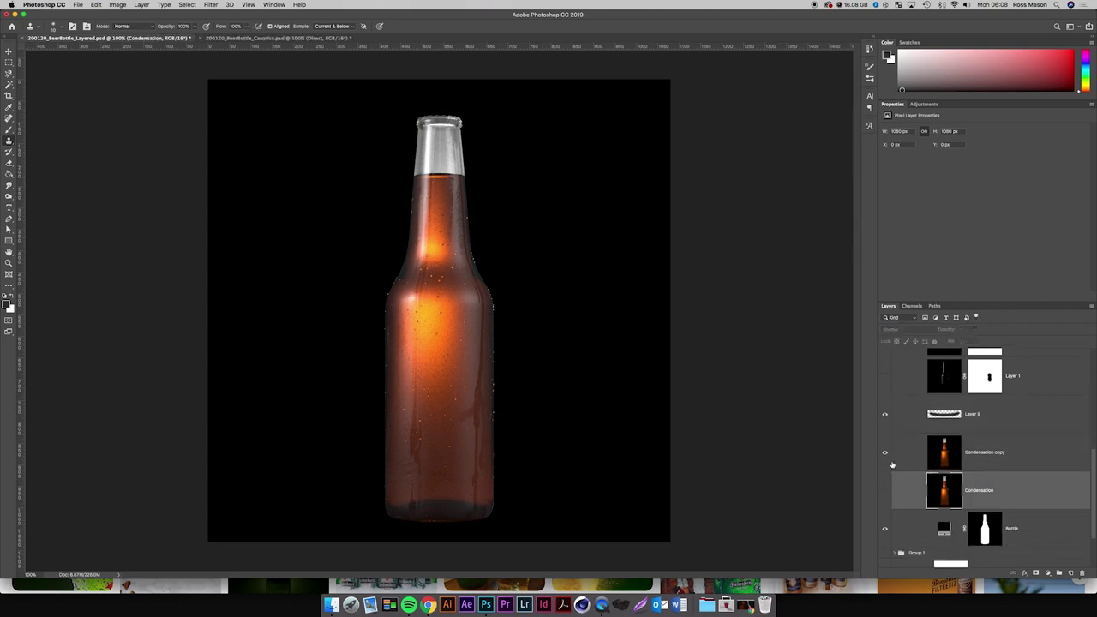
pyautogui.click(886, 458)
pyautogui.click(883, 484)
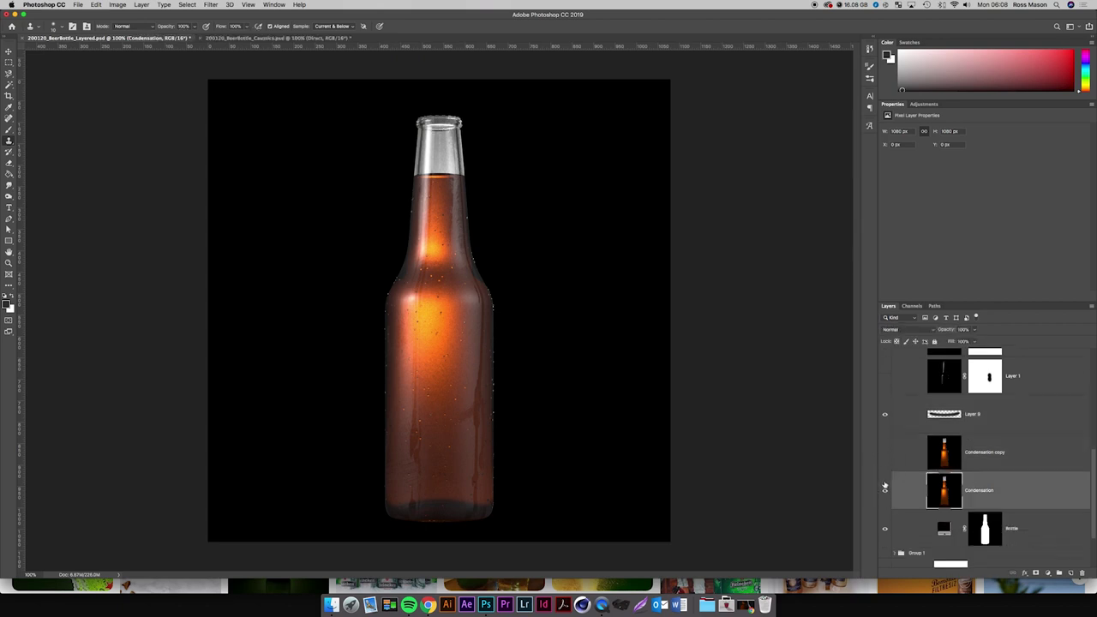
pyautogui.click(885, 483)
pyautogui.click(884, 454)
pyautogui.click(884, 447)
pyautogui.click(883, 476)
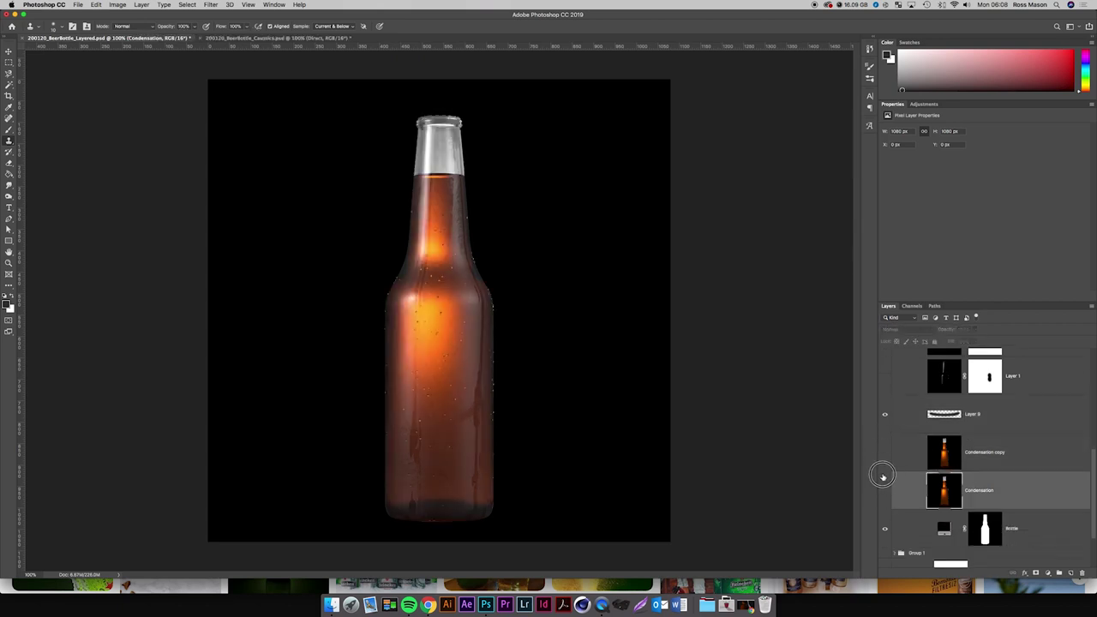
pyautogui.click(884, 477)
pyautogui.click(884, 478)
pyautogui.click(885, 456)
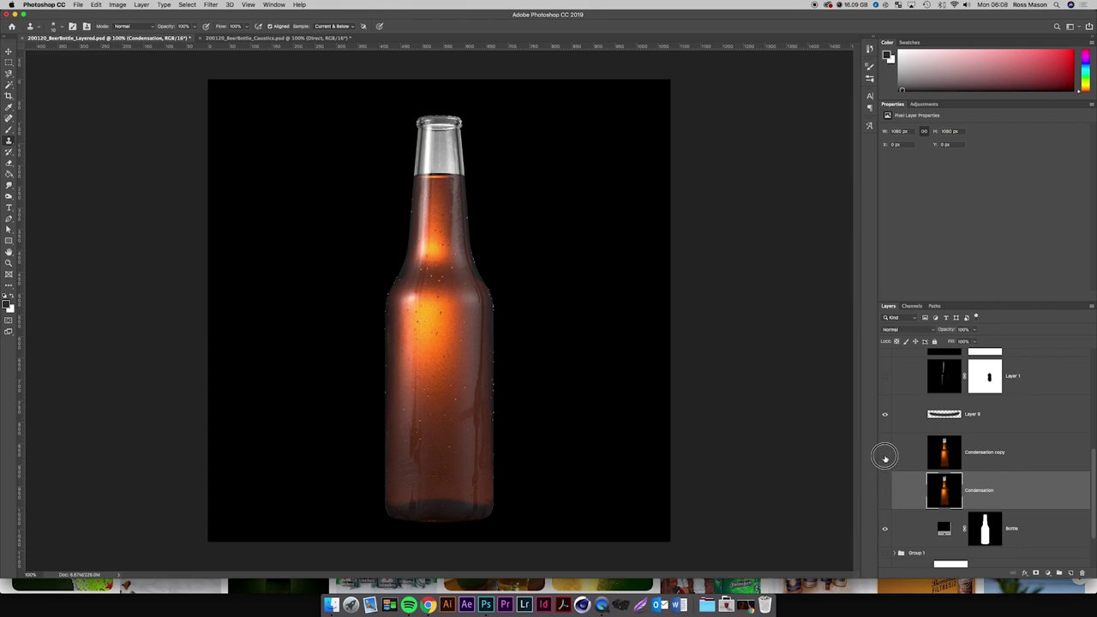
pyautogui.click(428, 606)
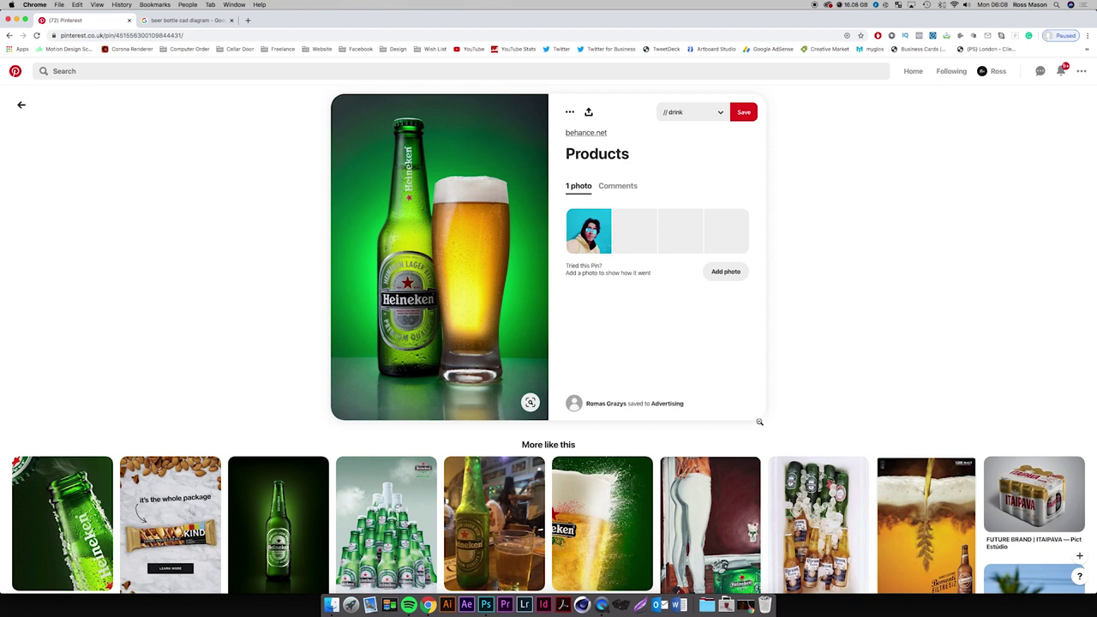
pyautogui.click(480, 606)
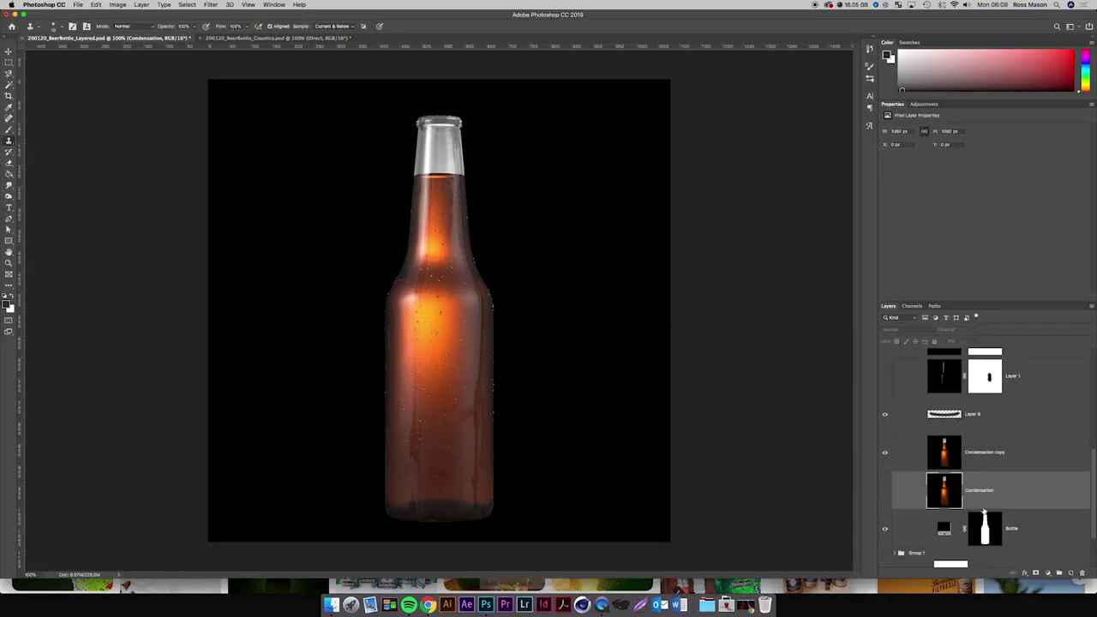
# Add a new layer above Condensation copy and ready the Brush tool close up on the clear glass neck.
pyautogui.click(1004, 454)
pyautogui.click(1070, 573)
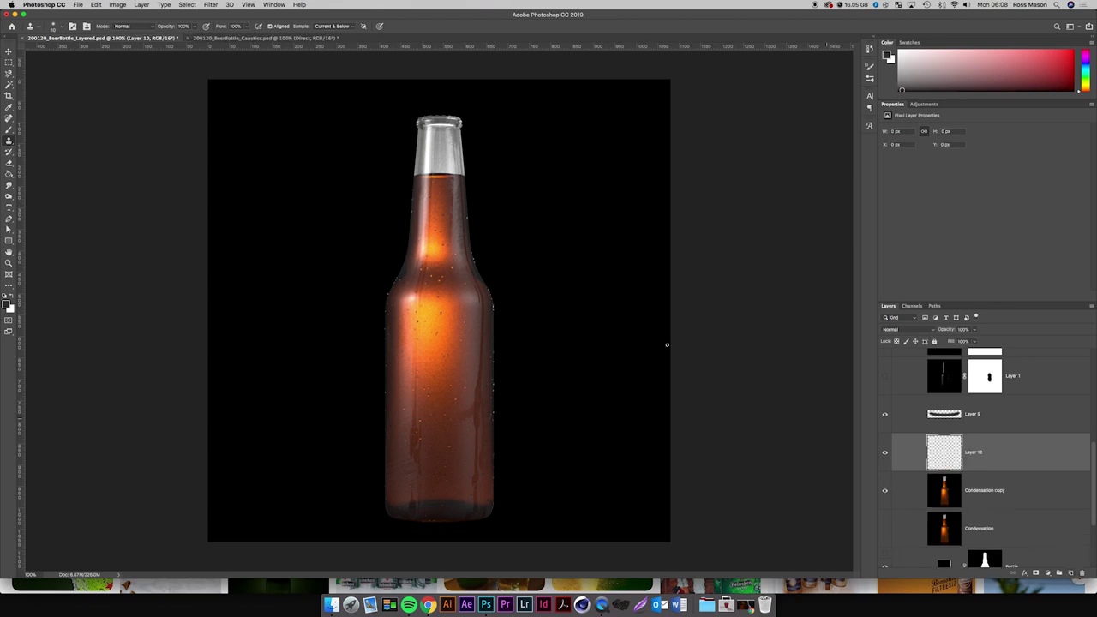
pyautogui.press('super+plus')
pyautogui.press('super+plus')
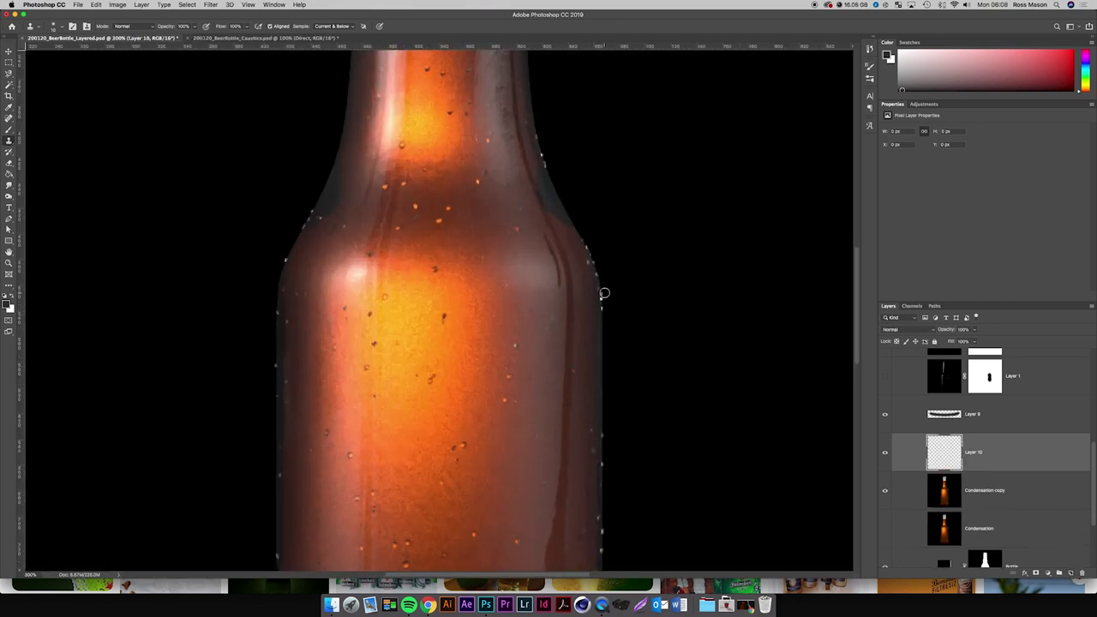
pyautogui.scroll(8, 606, 294)
pyautogui.press('b')
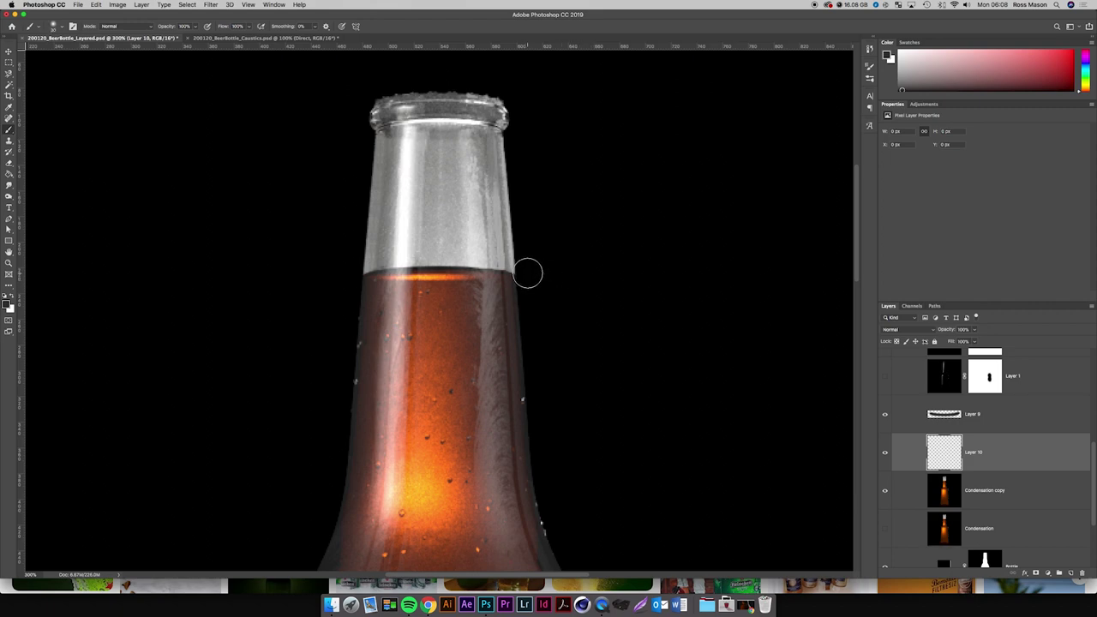
pyautogui.press(']')
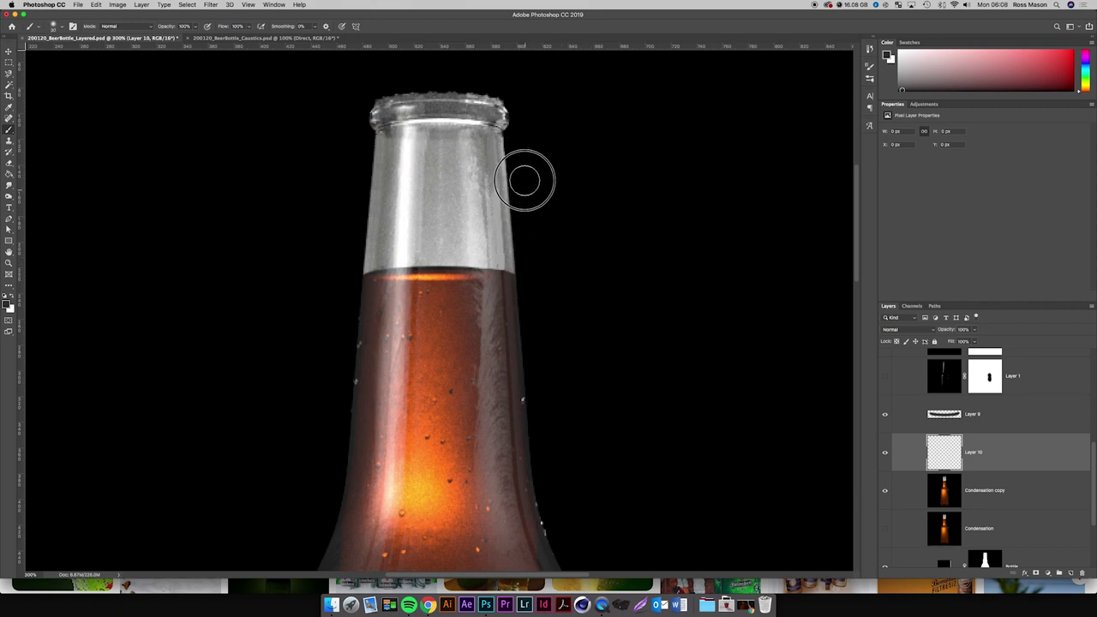
pyautogui.moveTo(525, 180)
pyautogui.mouseDown()
pyautogui.moveTo(513, 141)
pyautogui.moveTo(525, 300)
pyautogui.mouseUp()
pyautogui.press('[')
pyautogui.press('[')
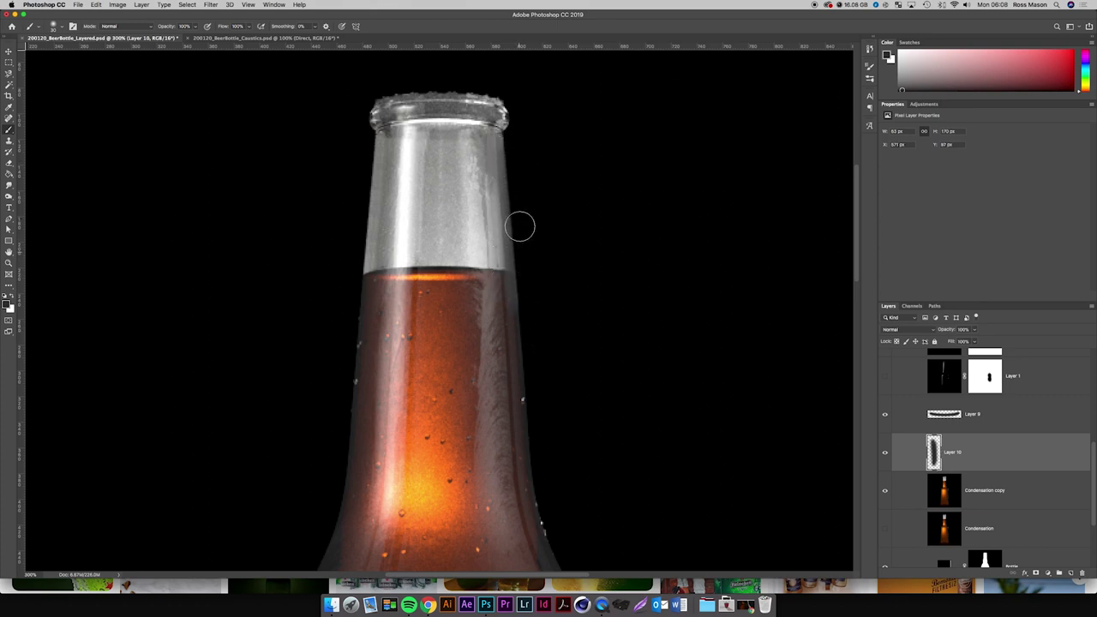
pyautogui.press('super+z')
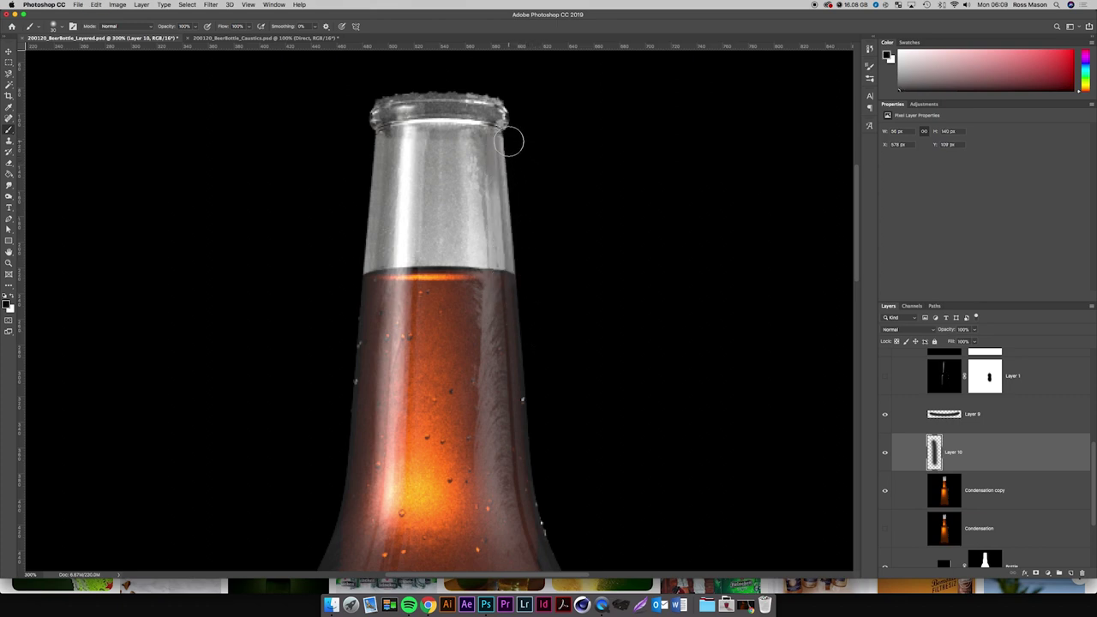
# Paint soft black along the right outer edge of the clear glass neck on the new layer.
pyautogui.press(']')
pyautogui.press(']')
pyautogui.moveTo(513, 209)
pyautogui.mouseDown()
pyautogui.moveTo(520, 265)
pyautogui.moveTo(548, 299)
pyautogui.mouseUp()
pyautogui.press('[')
pyautogui.press('[')
pyautogui.press(']')
pyautogui.press(']')
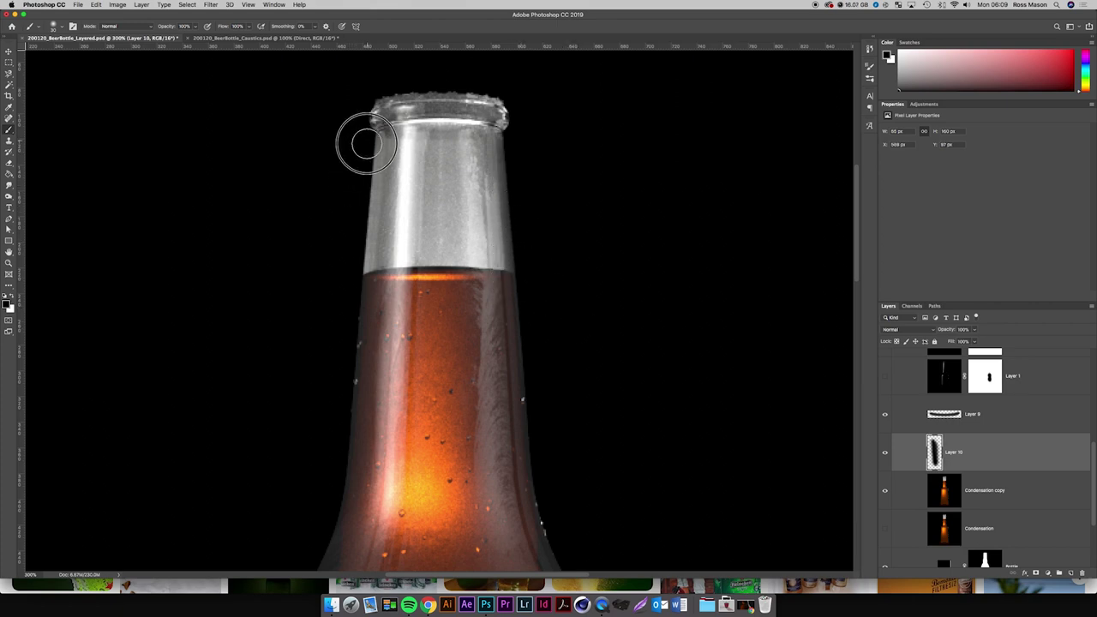
# Paint soft black along the left outer edge of the clear glass neck, continuing down past the liquid line.
pyautogui.moveTo(364, 187); pyautogui.dragTo(351, 279)
pyautogui.press('[')
pyautogui.press('[')
pyautogui.press(']')
pyautogui.press(']')
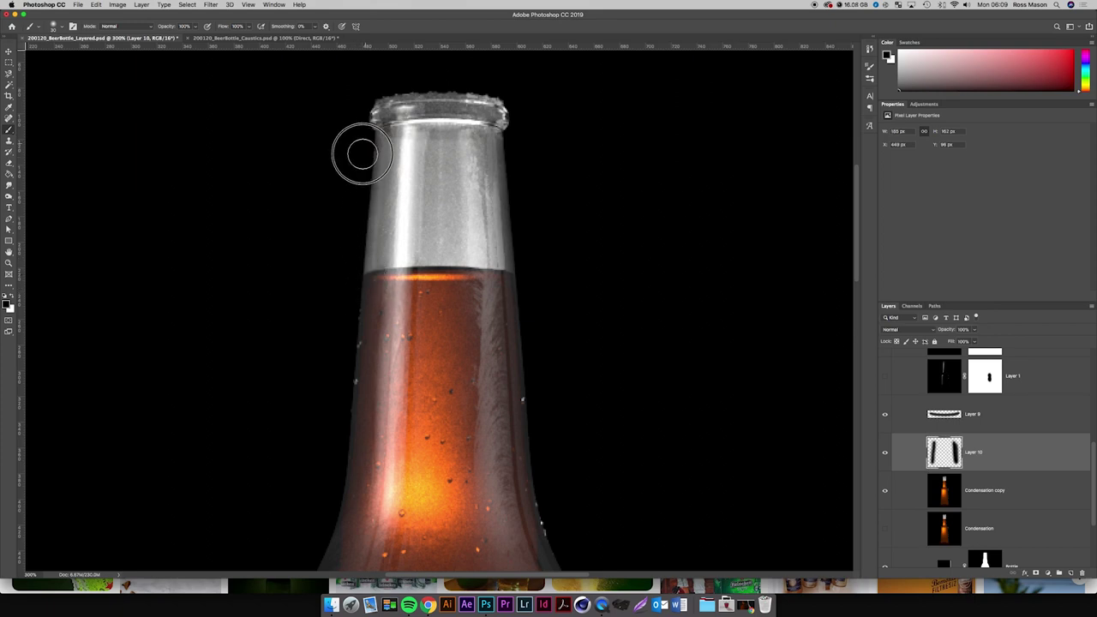
pyautogui.moveTo(354, 262); pyautogui.dragTo(328, 328)
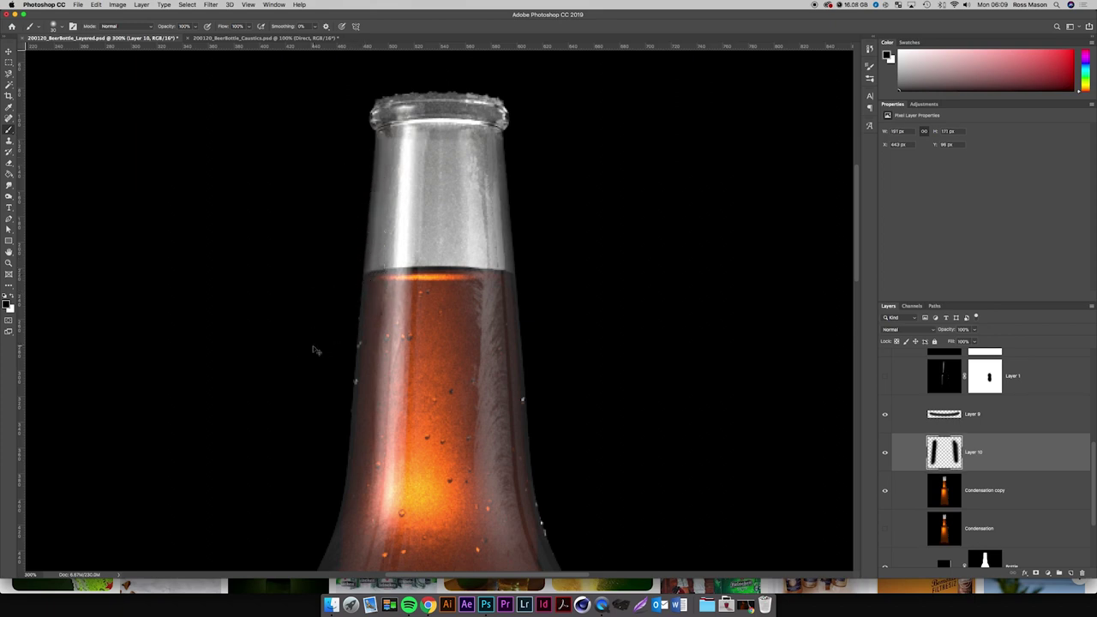
# Compare the whole bottle with and without the painted neck edges and the rim shadow layer.
pyautogui.press('super+0')
pyautogui.press('super+1')
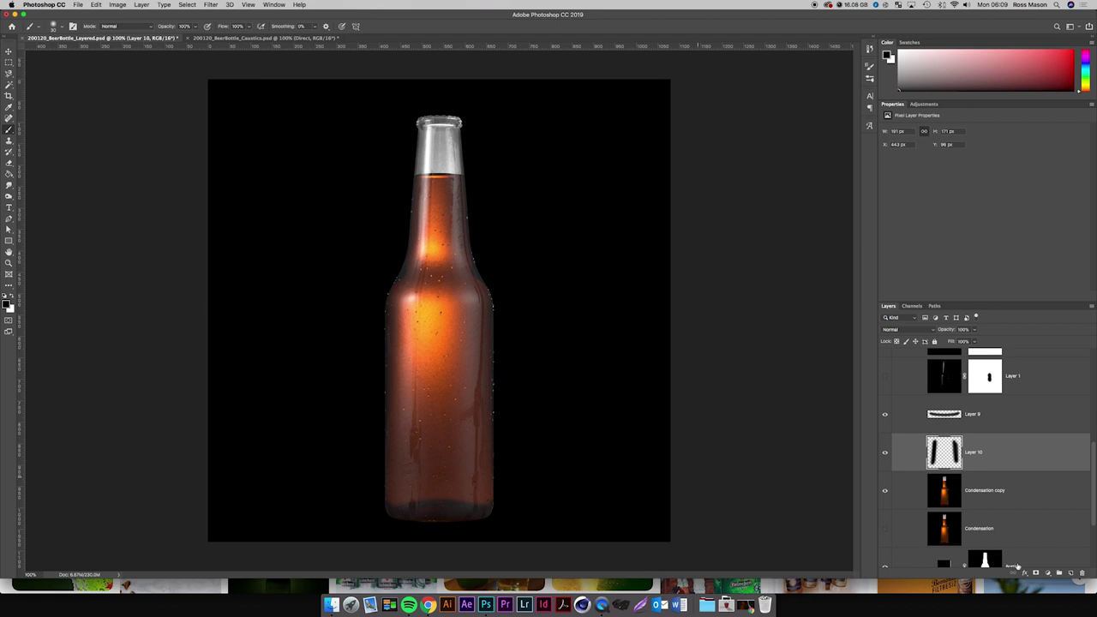
pyautogui.click(886, 455)
pyautogui.click(886, 455)
pyautogui.click(886, 455)
pyautogui.click(885, 456)
pyautogui.click(886, 415)
pyautogui.click(886, 415)
pyautogui.click(886, 415)
pyautogui.click(886, 415)
# Set the rim shadow layer's opacity to 60%.
pyautogui.click(930, 413)
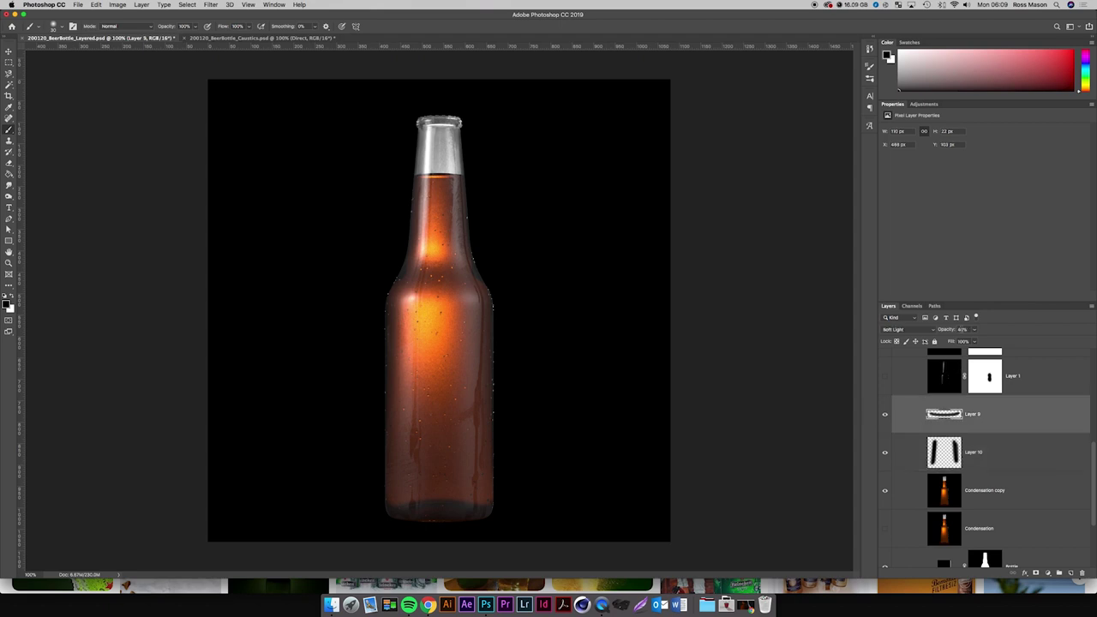
pyautogui.click(960, 330)
pyautogui.write('60')
# Group the rim shadow, neck edge and Condensation copy layers, and name the group Neck Fix.
pyautogui.keyDown('shift'); pyautogui.click(1016, 486); pyautogui.keyUp('shift')
pyautogui.press('super+g')
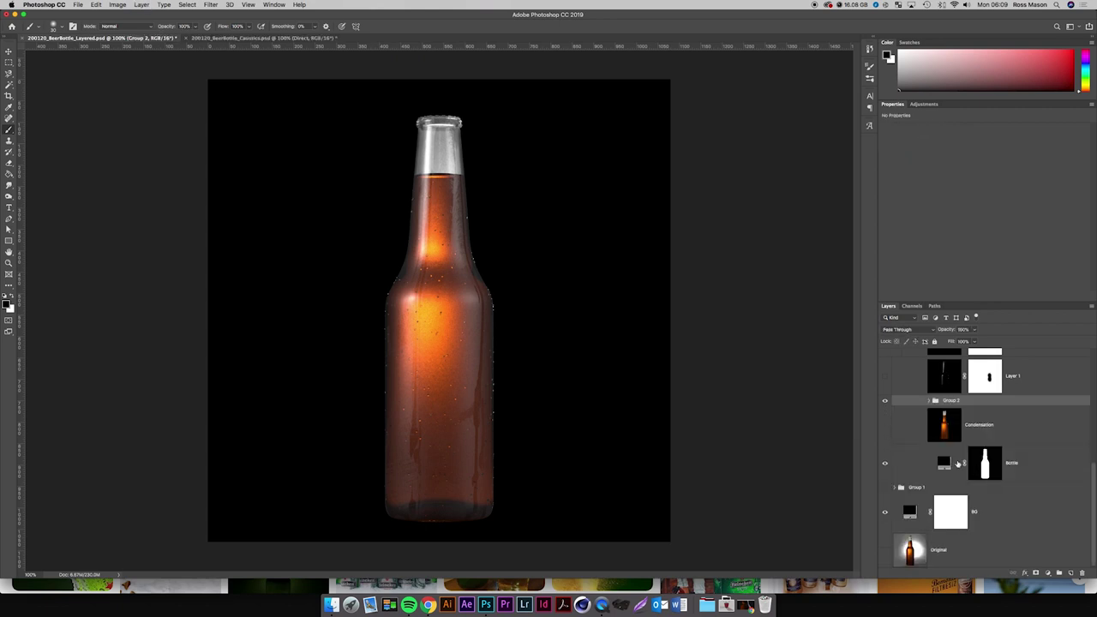
pyautogui.doubleClick(947, 400)
pyautogui.write('Neck Fix')
pyautogui.press('Return')
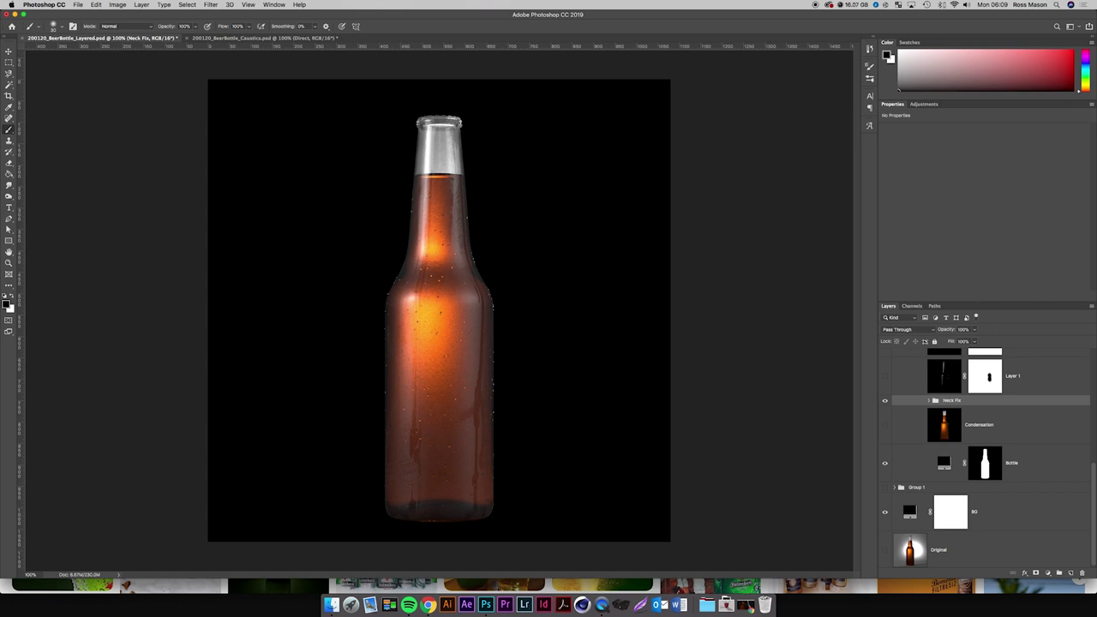
# Show the original Condensation layer and compare the bottle with the Neck Fix group hidden and shown.
pyautogui.click(887, 423)
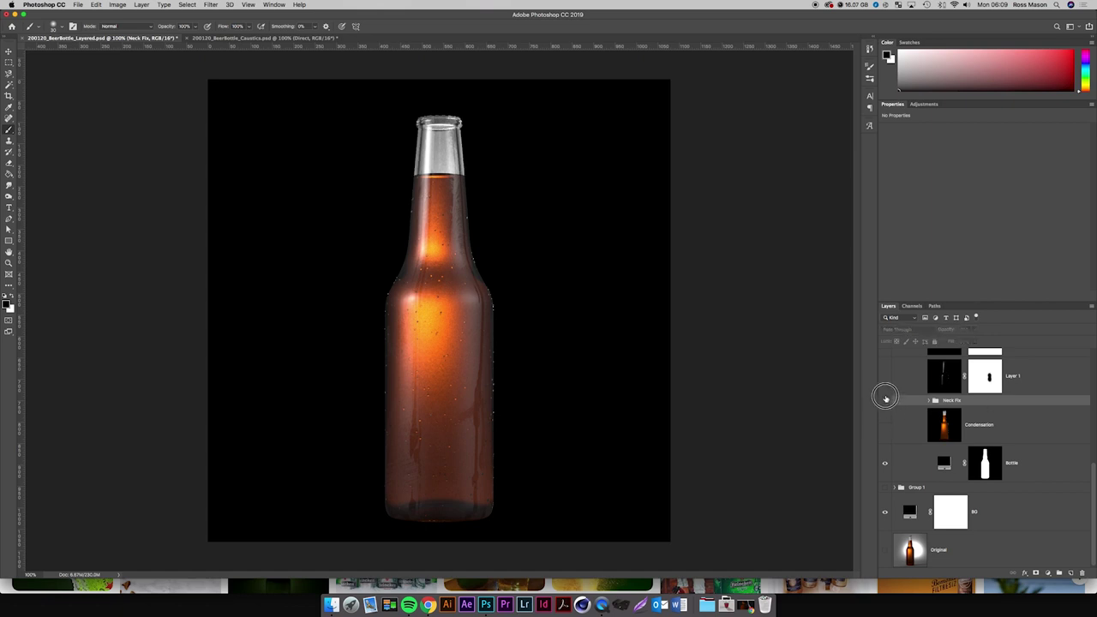
pyautogui.click(885, 400)
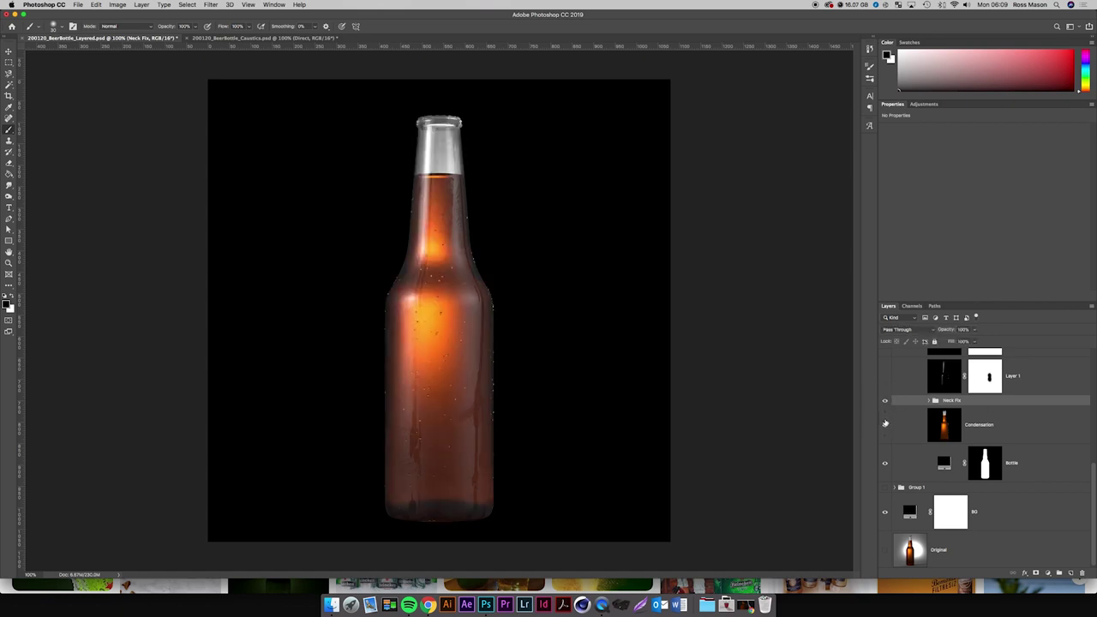
pyautogui.click(886, 400)
pyautogui.click(885, 401)
pyautogui.click(885, 401)
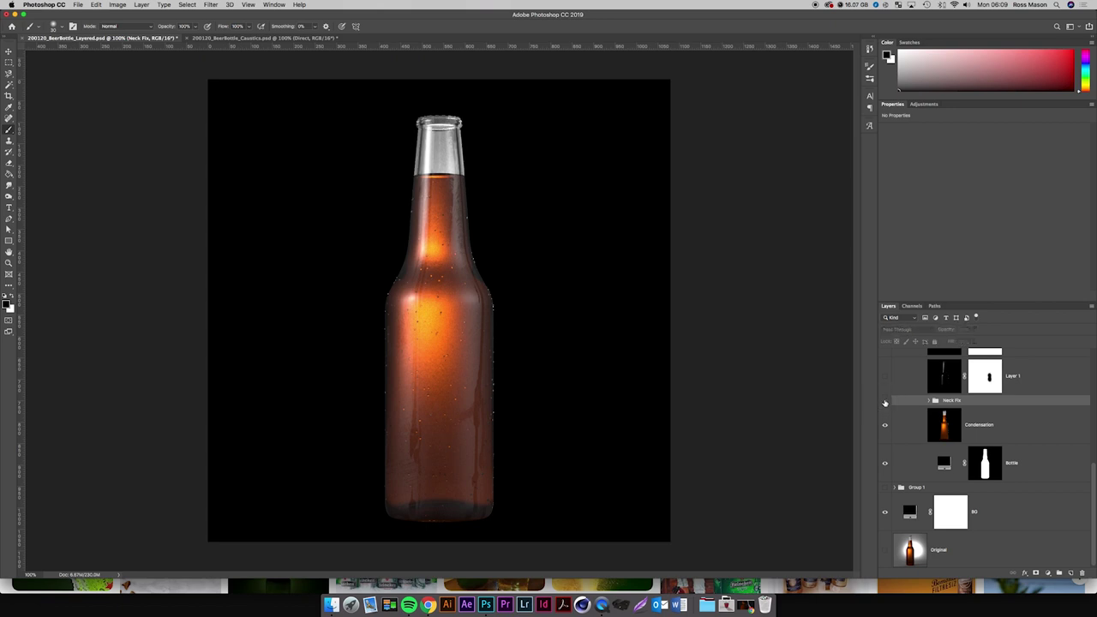
pyautogui.click(886, 400)
pyautogui.click(885, 400)
pyautogui.click(886, 400)
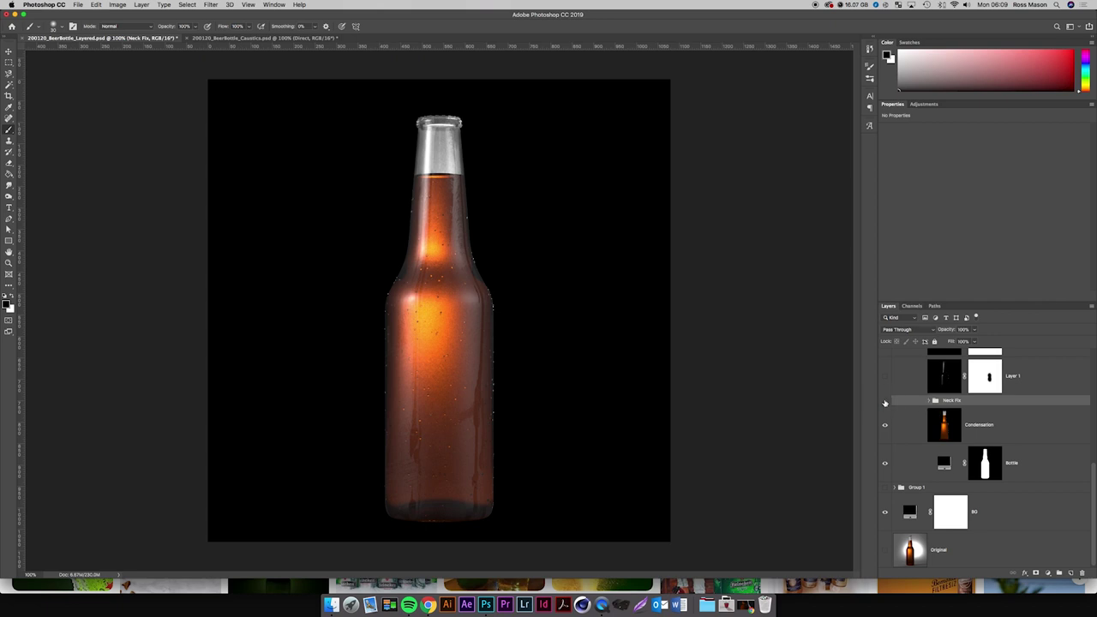
pyautogui.click(886, 401)
pyautogui.click(885, 400)
pyautogui.click(886, 401)
pyautogui.click(886, 401)
# Collapse the Bottle group and show the Cap group.
pyautogui.scroll(2, 927, 426)
pyautogui.scroll(3, 893, 441)
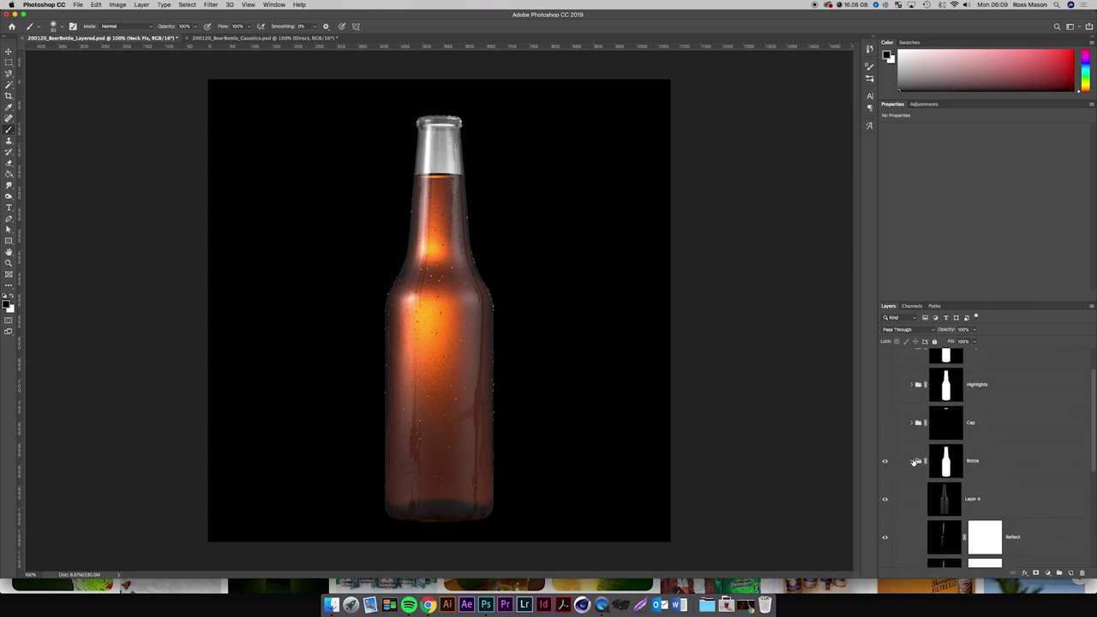
pyautogui.click(916, 462)
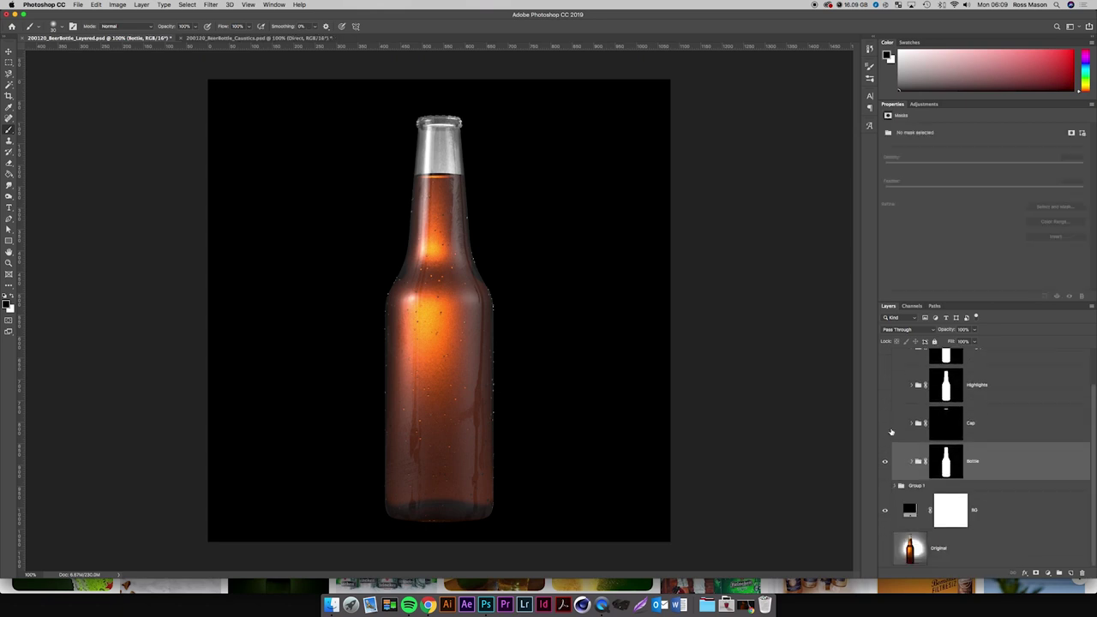
pyautogui.scroll(1, 892, 431)
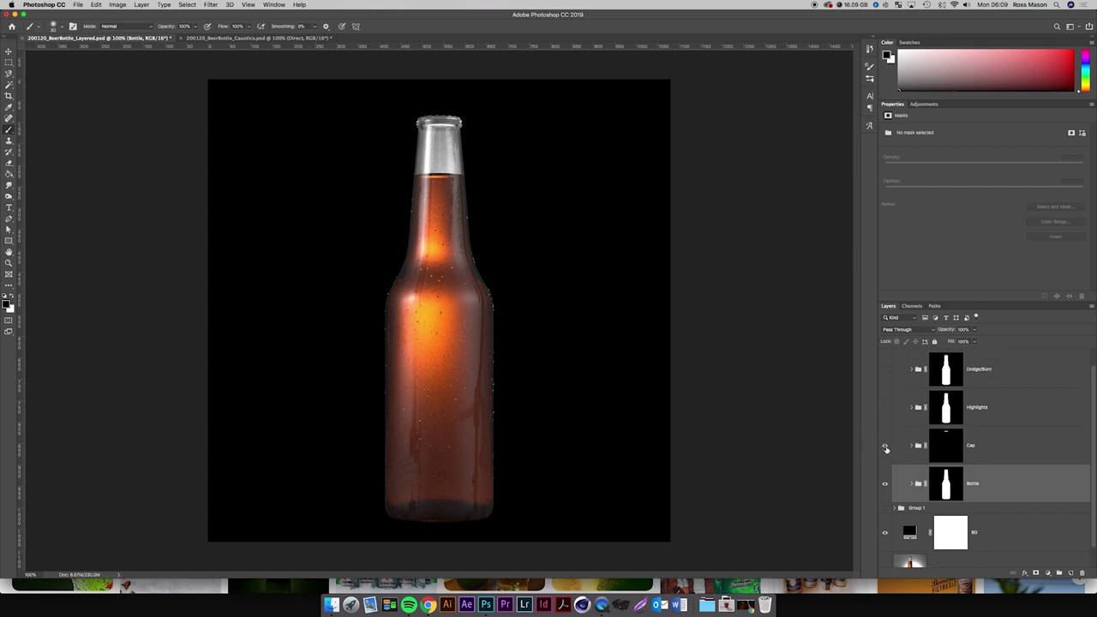
pyautogui.click(886, 446)
# Compare the bottle with and without the Highlights group, leave that group hidden, and show the Dodge/Burn group.
pyautogui.click(886, 408)
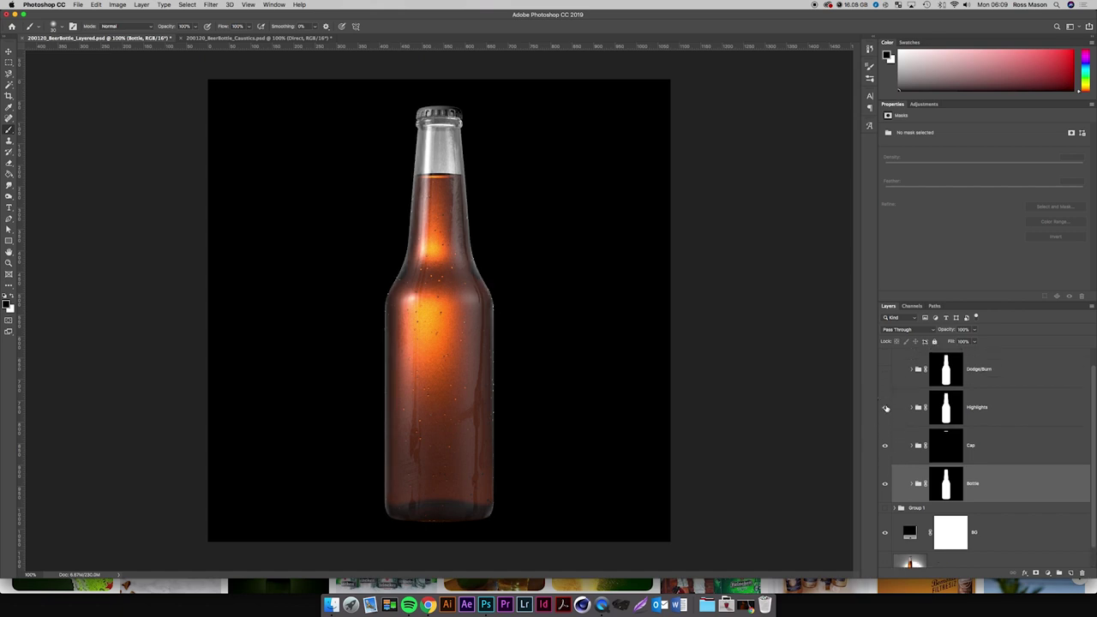
pyautogui.click(885, 409)
pyautogui.click(886, 408)
pyautogui.click(887, 406)
pyautogui.click(886, 369)
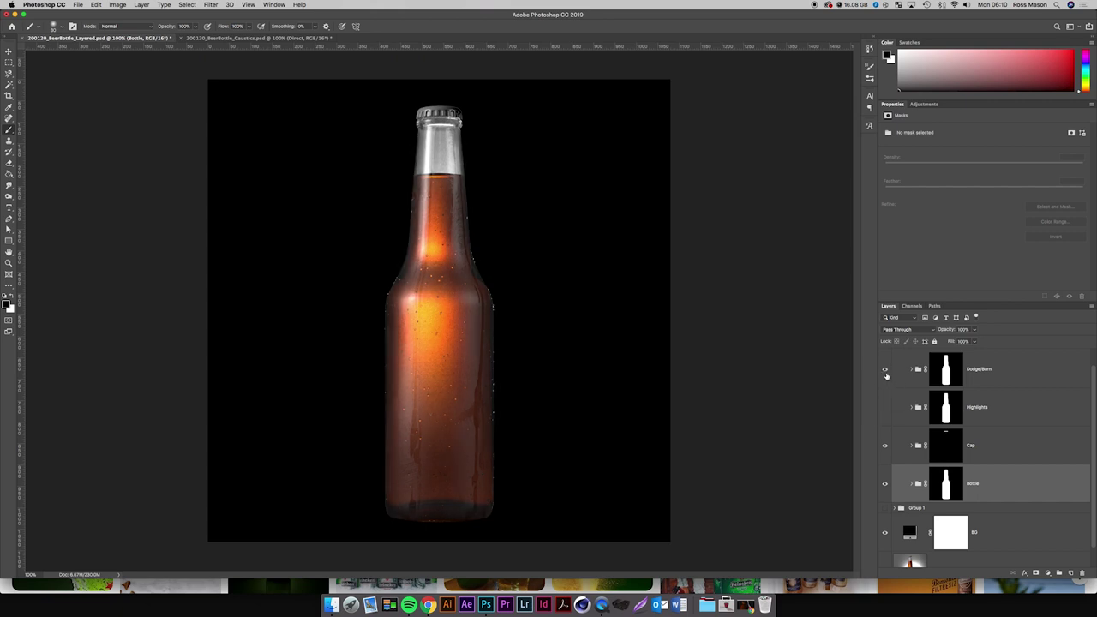
# Collapse Group 1 copy and show the original Group 1 beneath it.
pyautogui.scroll(1, 899, 392)
pyautogui.click(894, 365)
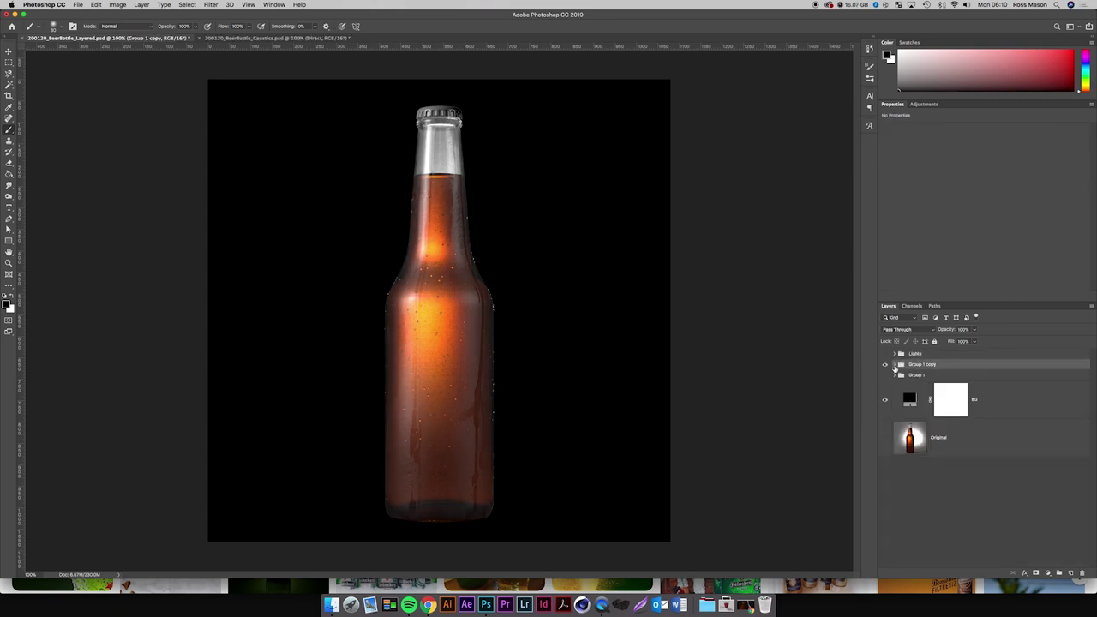
pyautogui.click(887, 365)
pyautogui.click(887, 365)
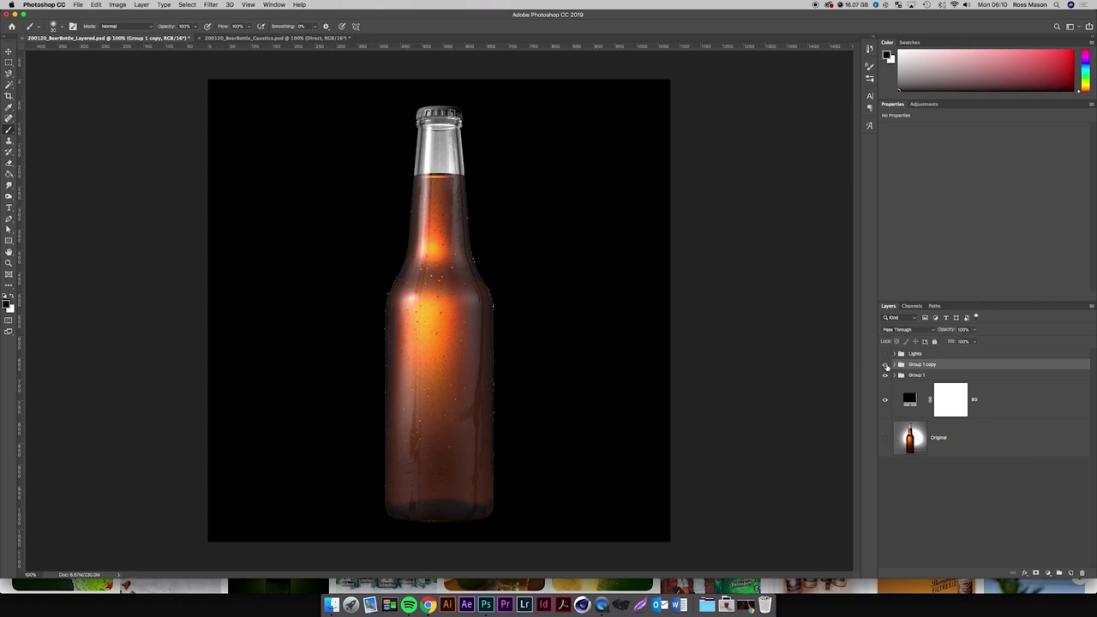
# Compare the retouched bottle in Group 1 copy with the earlier version in Group 1.
pyautogui.click(887, 366)
pyautogui.click(887, 366)
pyautogui.click(887, 365)
pyautogui.click(887, 365)
pyautogui.click(886, 365)
pyautogui.click(887, 365)
pyautogui.click(886, 365)
pyautogui.click(886, 366)
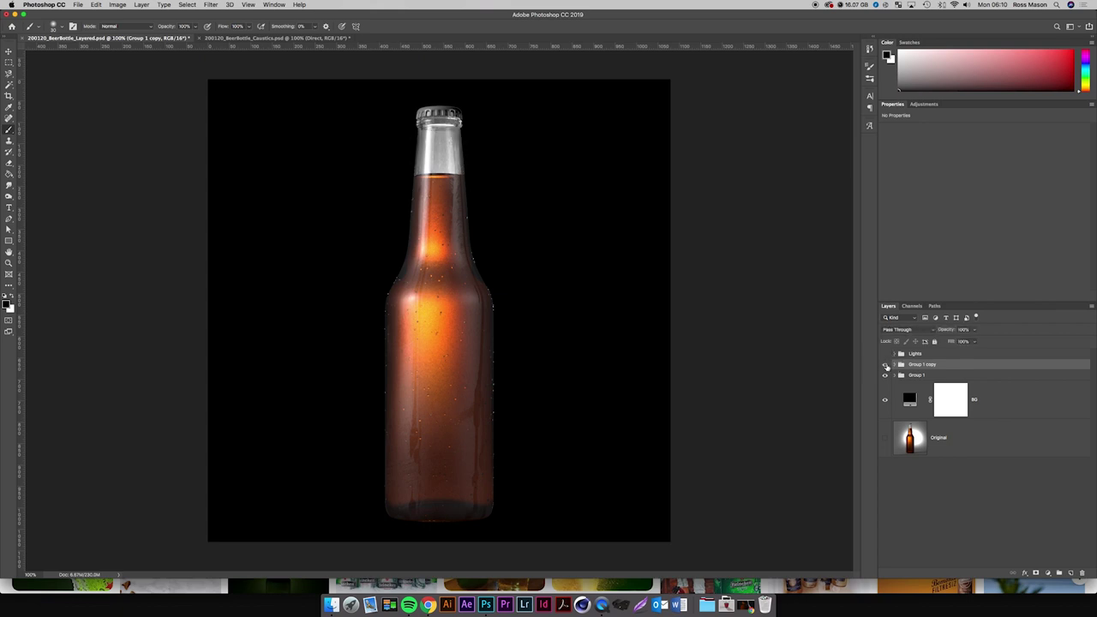
pyautogui.click(886, 365)
pyautogui.click(887, 366)
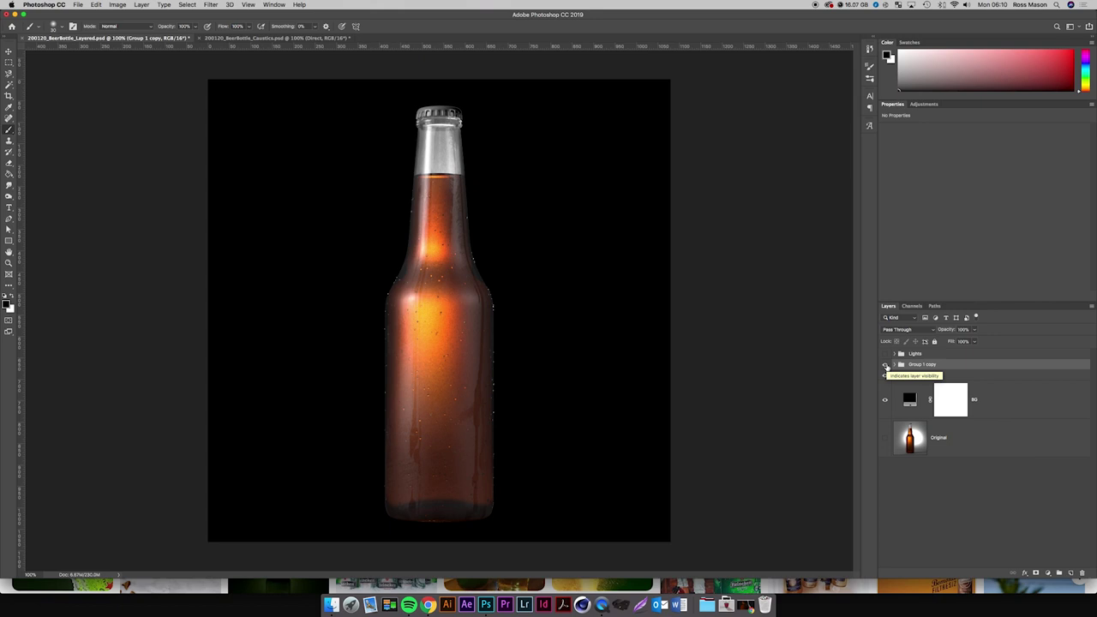
pyautogui.click(948, 484)
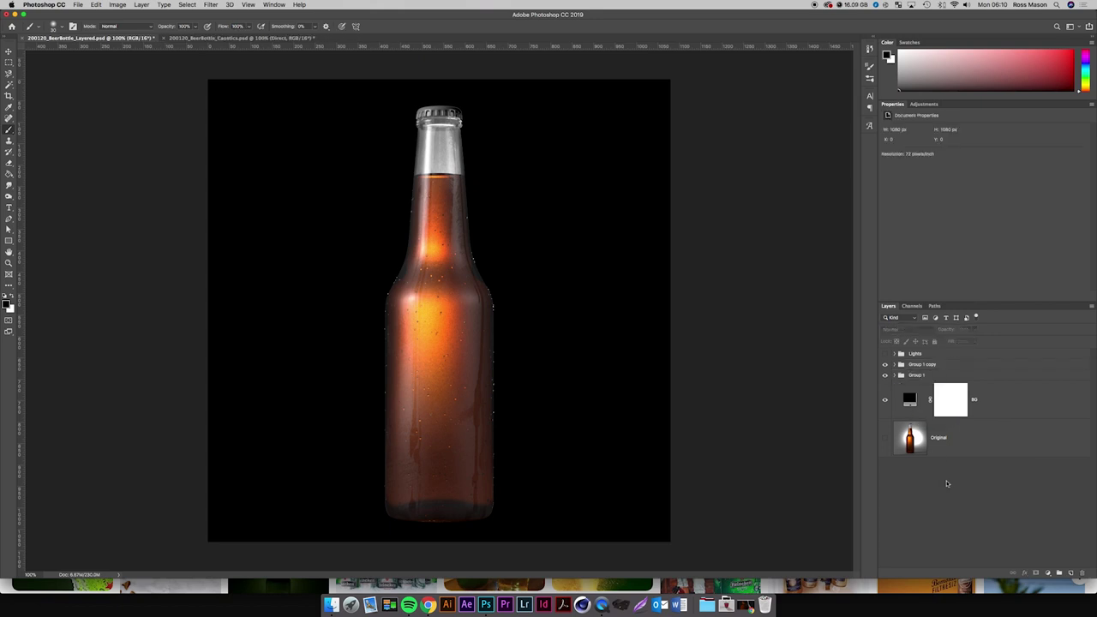
pyautogui.click(925, 367)
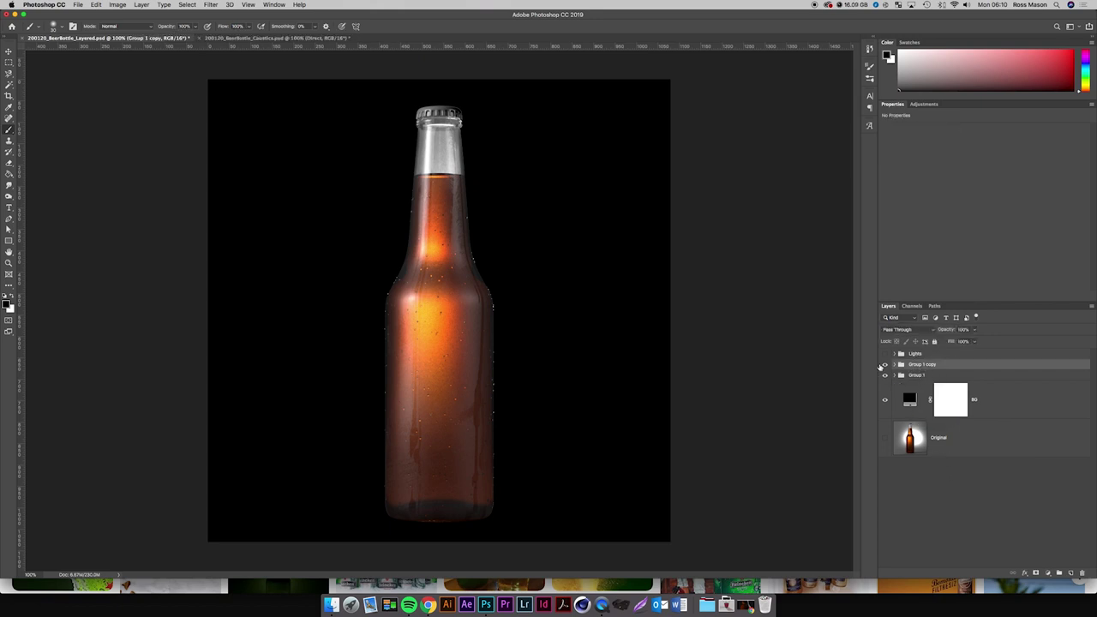
pyautogui.click(884, 366)
pyautogui.click(884, 367)
pyautogui.click(884, 367)
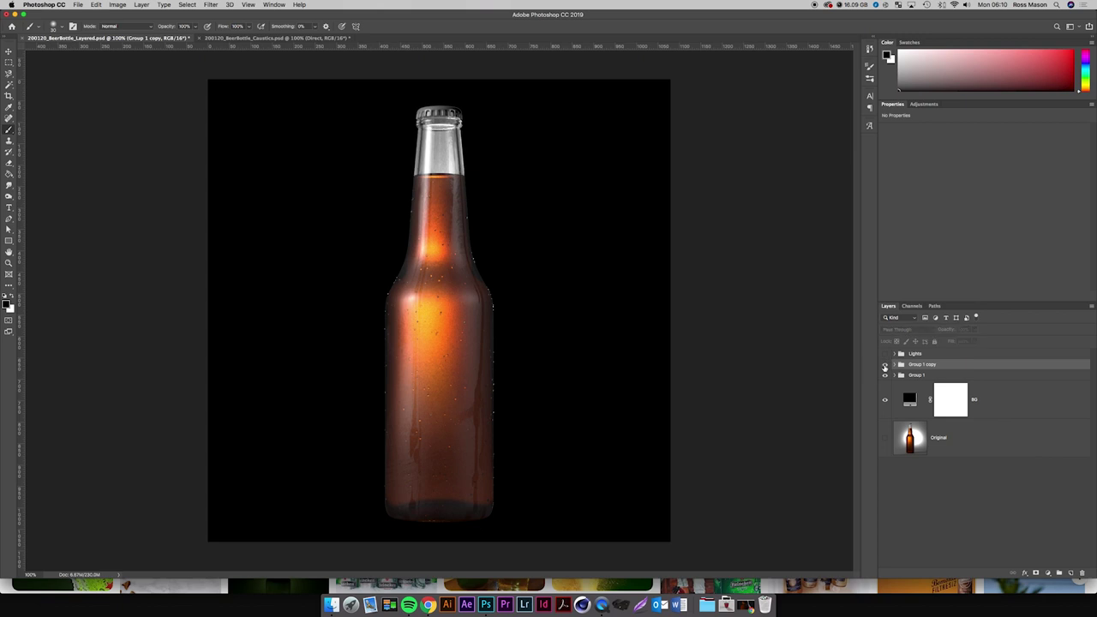
pyautogui.click(885, 367)
# Duplicate Group 1 copy and flip the duplicate vertically.
pyautogui.press('super+j')
pyautogui.press('super+e')
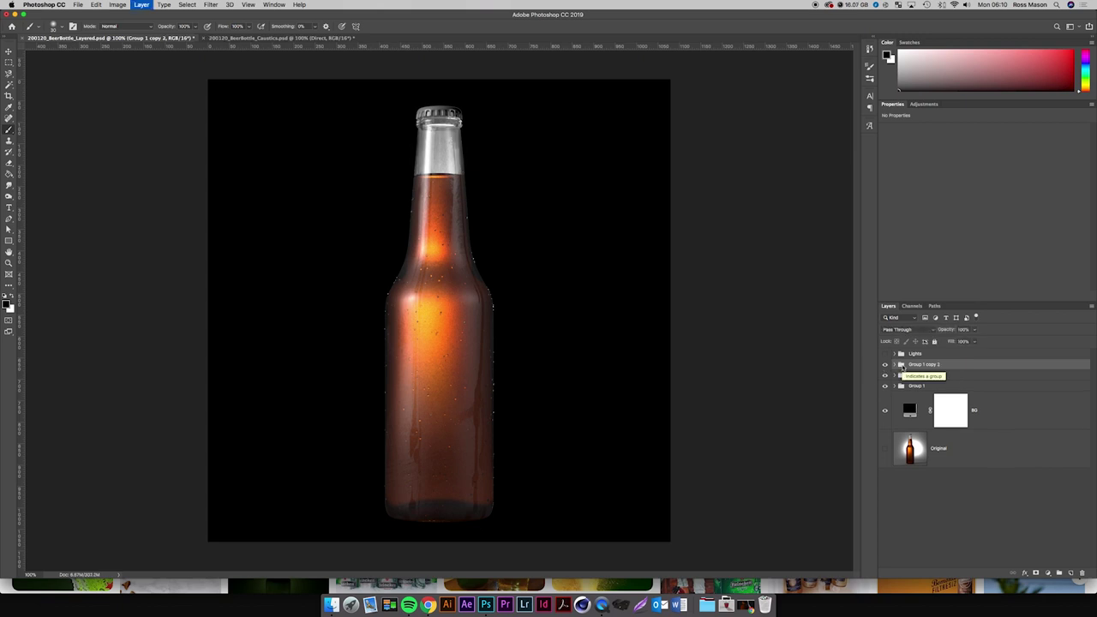
pyautogui.press('super+z')
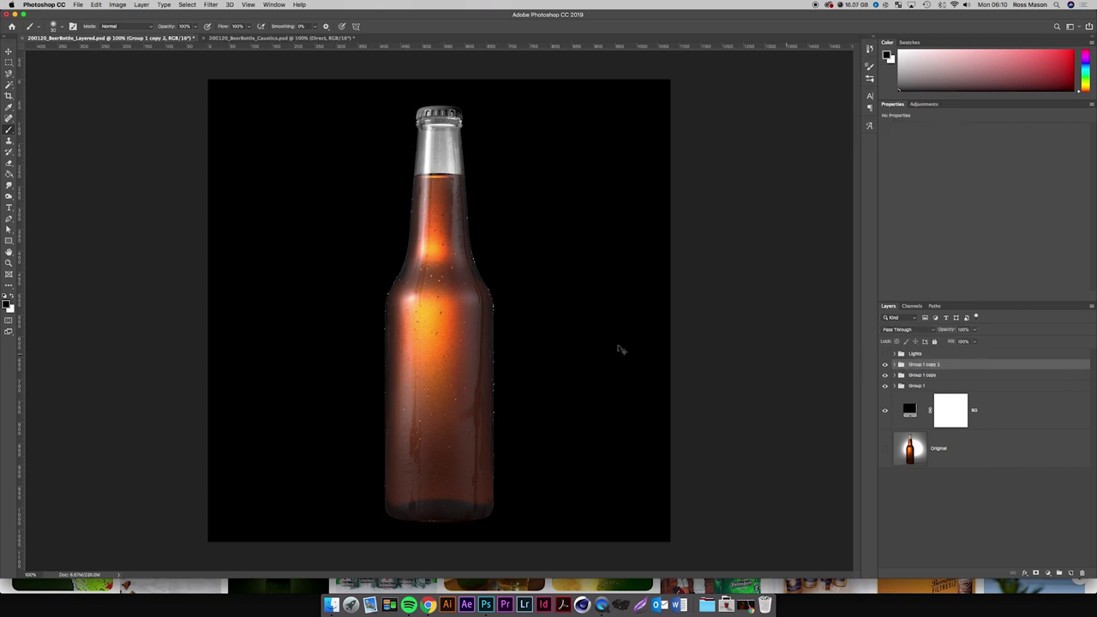
pyautogui.press('super+t')
pyautogui.rightClick(542, 349)
pyautogui.click(568, 462)
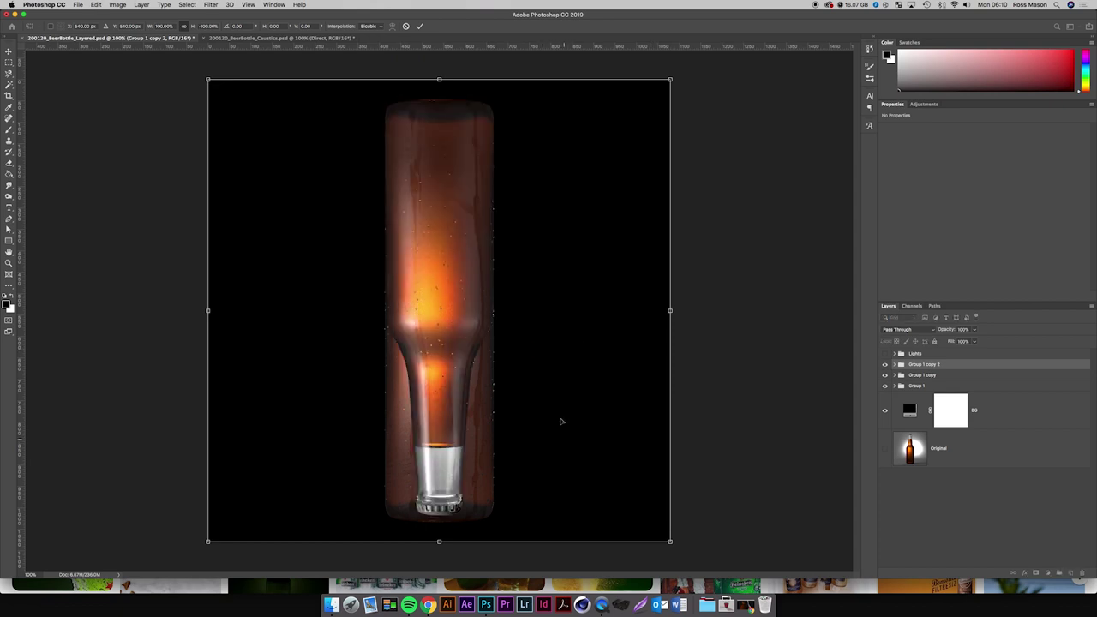
# Move the flipped bottle straight down until its base meets the upright bottle's base, checking the Heineken reference in Chrome.
pyautogui.moveTo(547, 291); pyautogui.dragTo(583, 527)
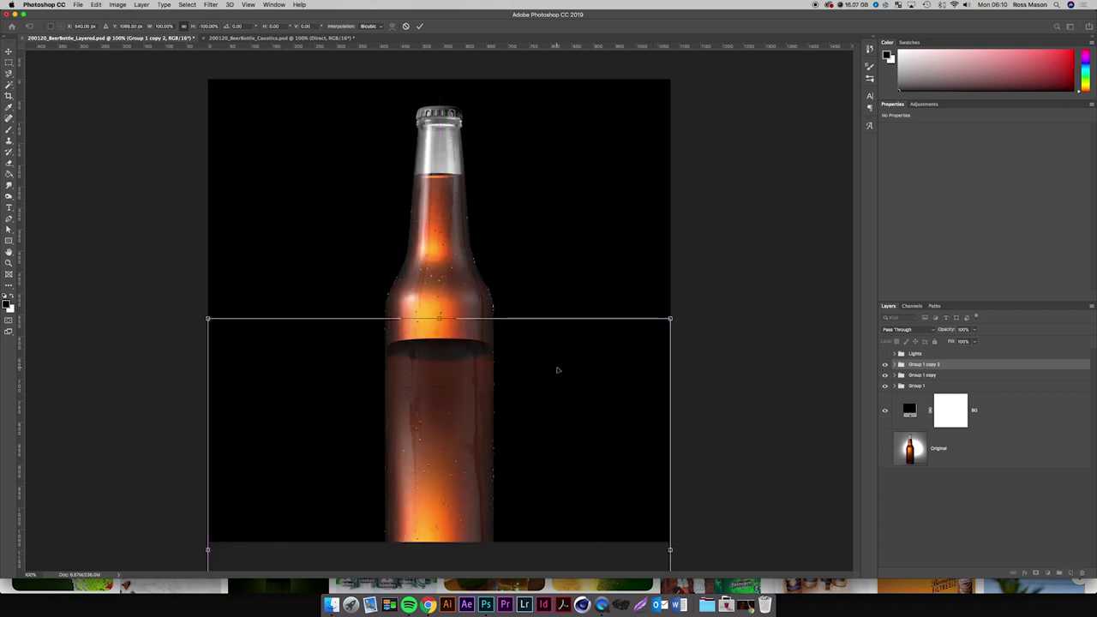
pyautogui.moveTo(558, 369); pyautogui.dragTo(569, 543)
pyautogui.click(432, 603)
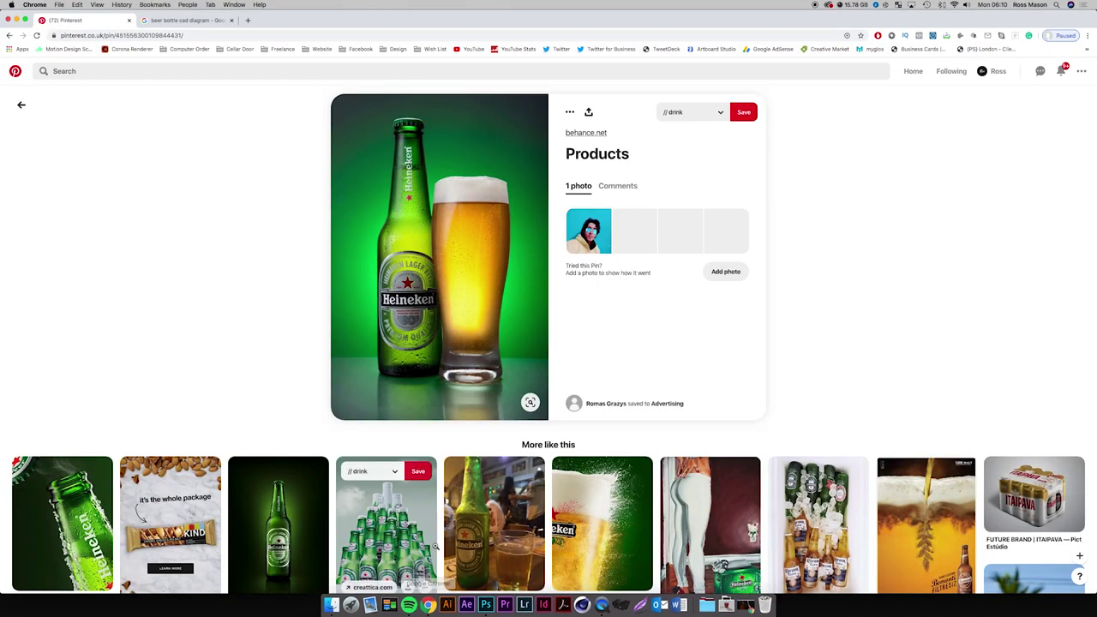
pyautogui.press('super+m')
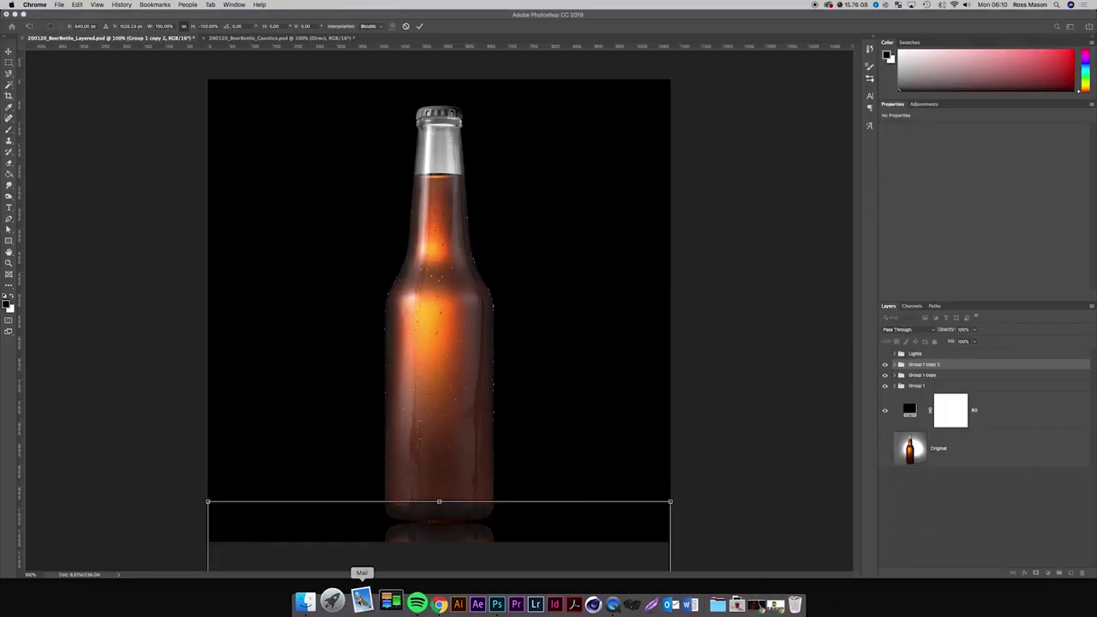
pyautogui.moveTo(503, 526); pyautogui.dragTo(494, 524)
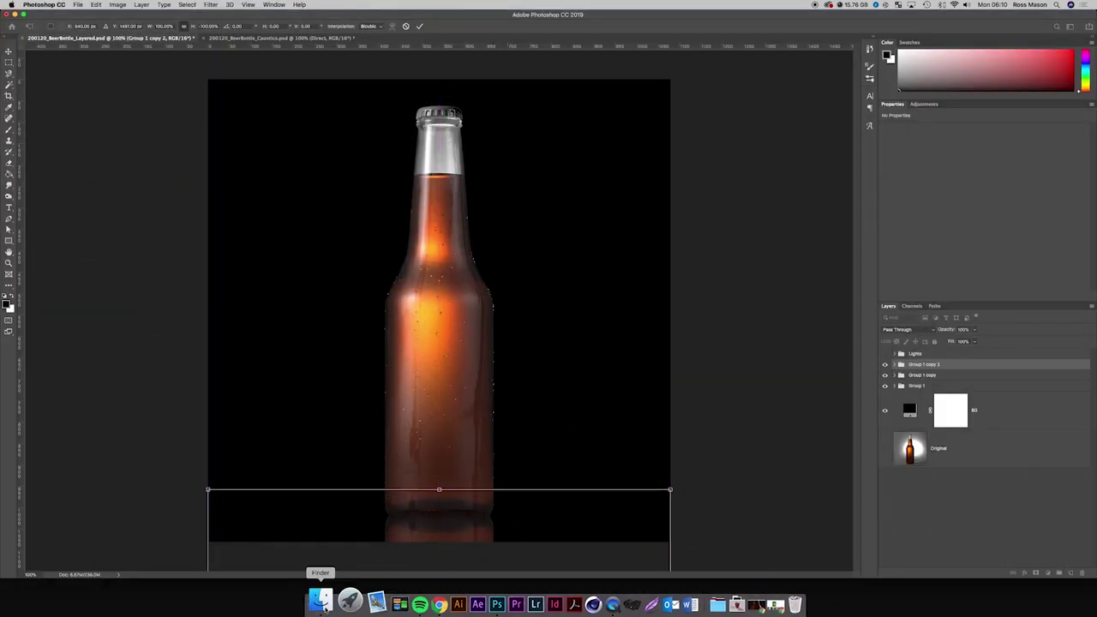
# Preview the Coors bottle reference in Finder and examine the Heineken photo's base reflection in Chrome, returning to Photoshop.
pyautogui.click(321, 604)
pyautogui.press('space')
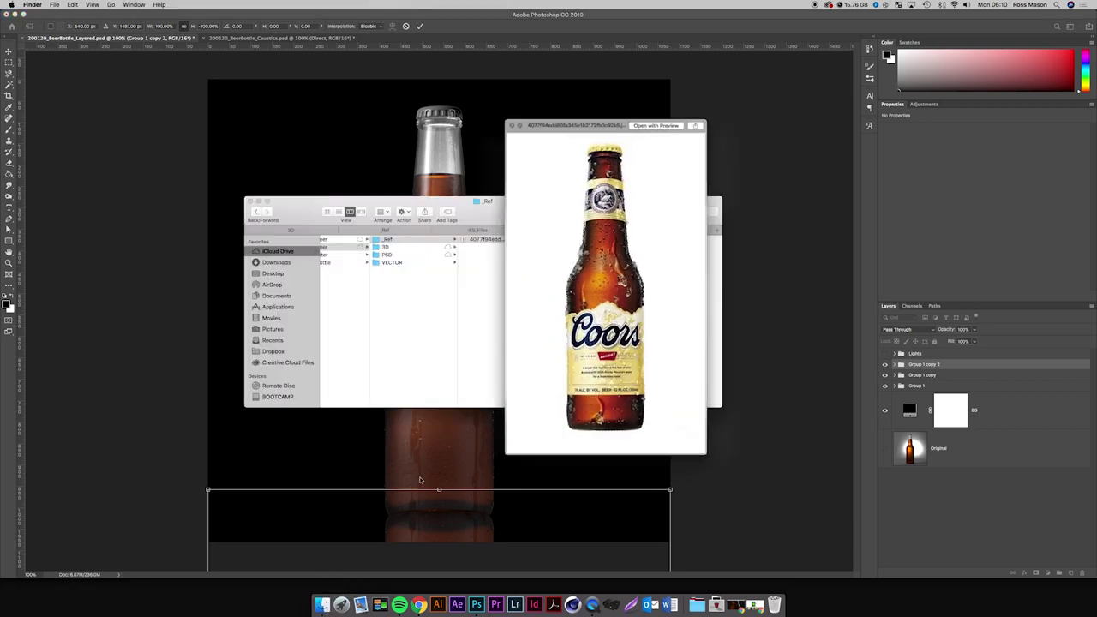
pyautogui.press('space')
pyautogui.click(477, 602)
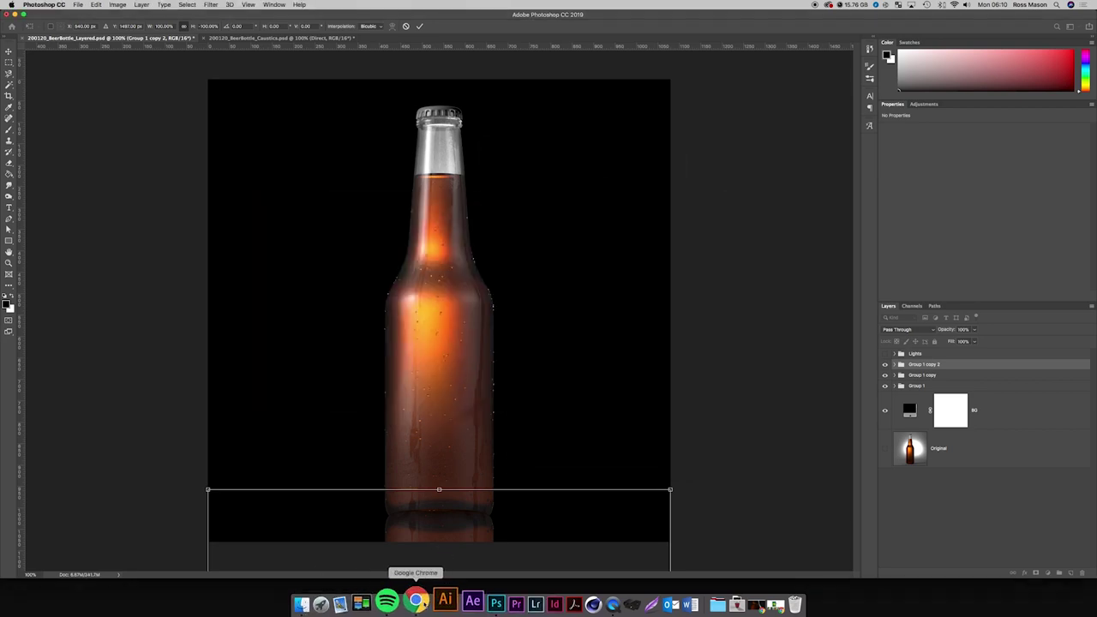
pyautogui.click(428, 600)
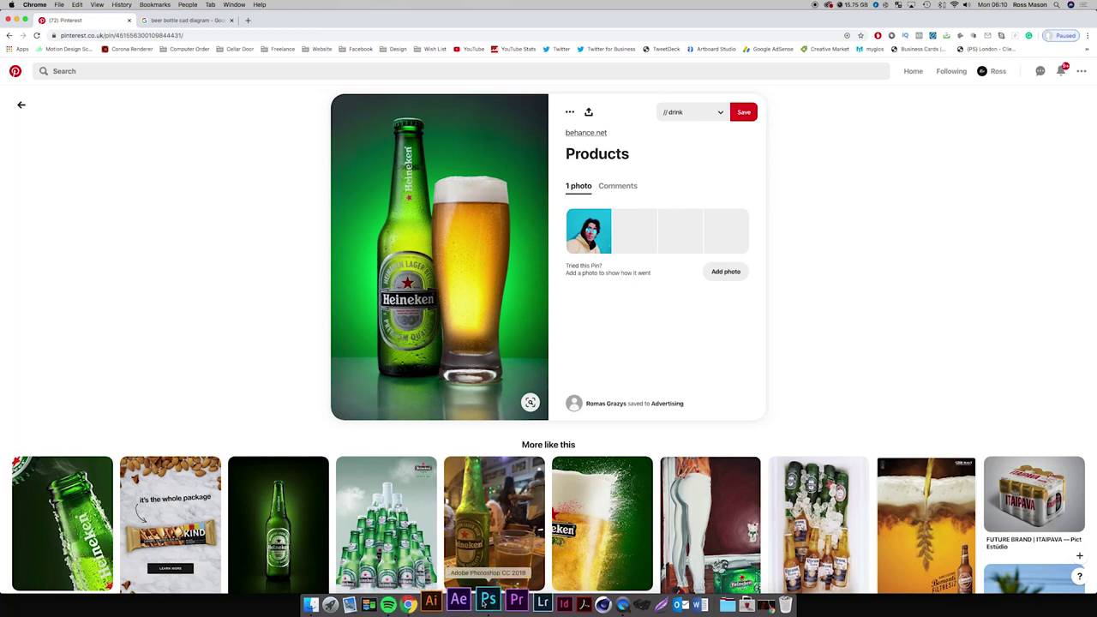
pyautogui.click(485, 602)
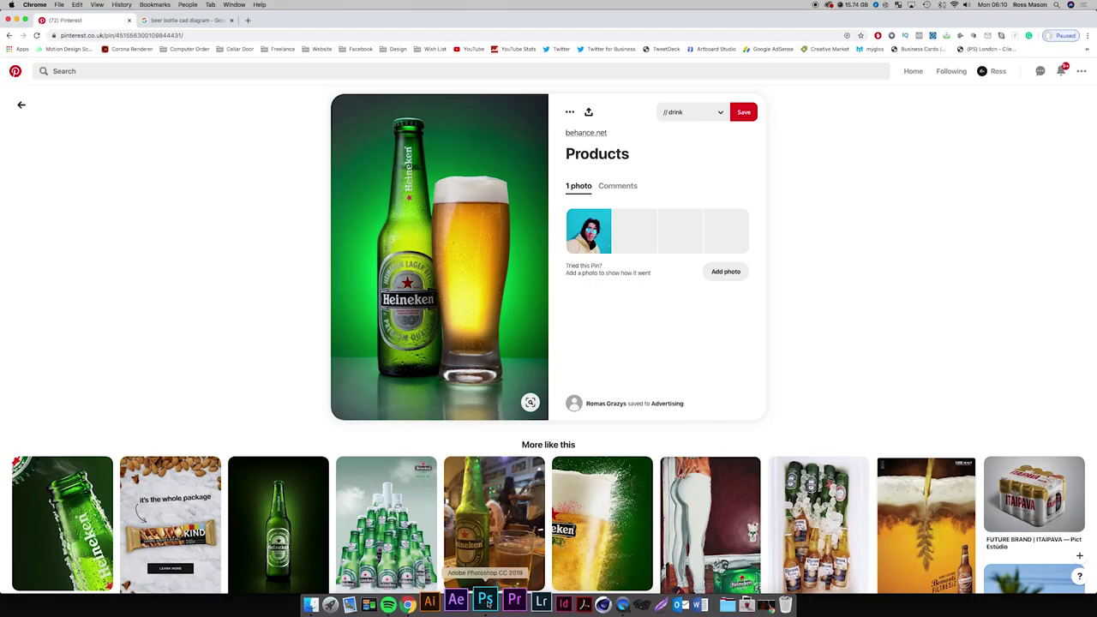
pyautogui.click(485, 602)
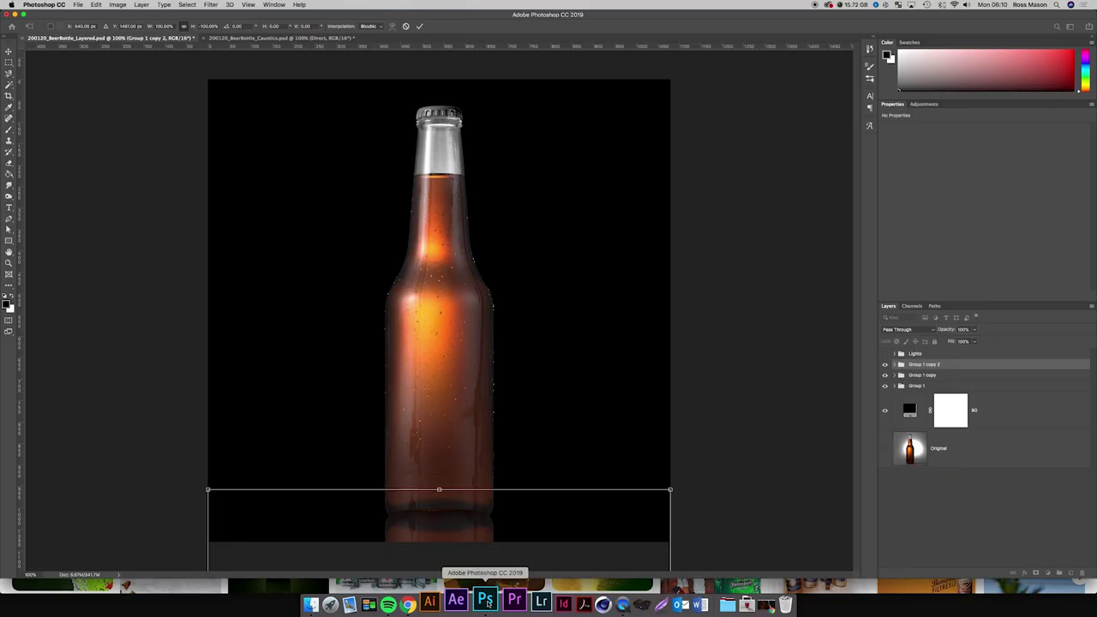
# Nudge the flipped bottle up 4 px and apply the transform.
pyautogui.press('Up')
pyautogui.press('Up')
pyautogui.press('Up')
pyautogui.press('Up')
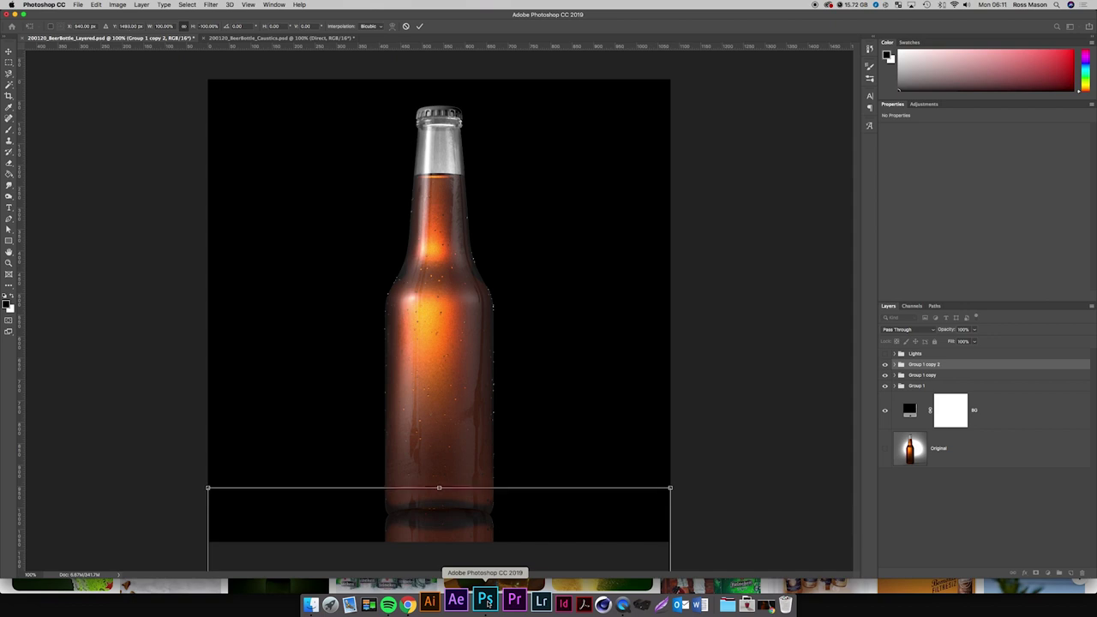
pyautogui.press('Return')
# Place the flipped bottle group below Group 1 copy and rename it Shadow.
pyautogui.moveTo(915, 386); pyautogui.dragTo(917, 378)
pyautogui.doubleClick(923, 375)
pyautogui.write('Shadow')
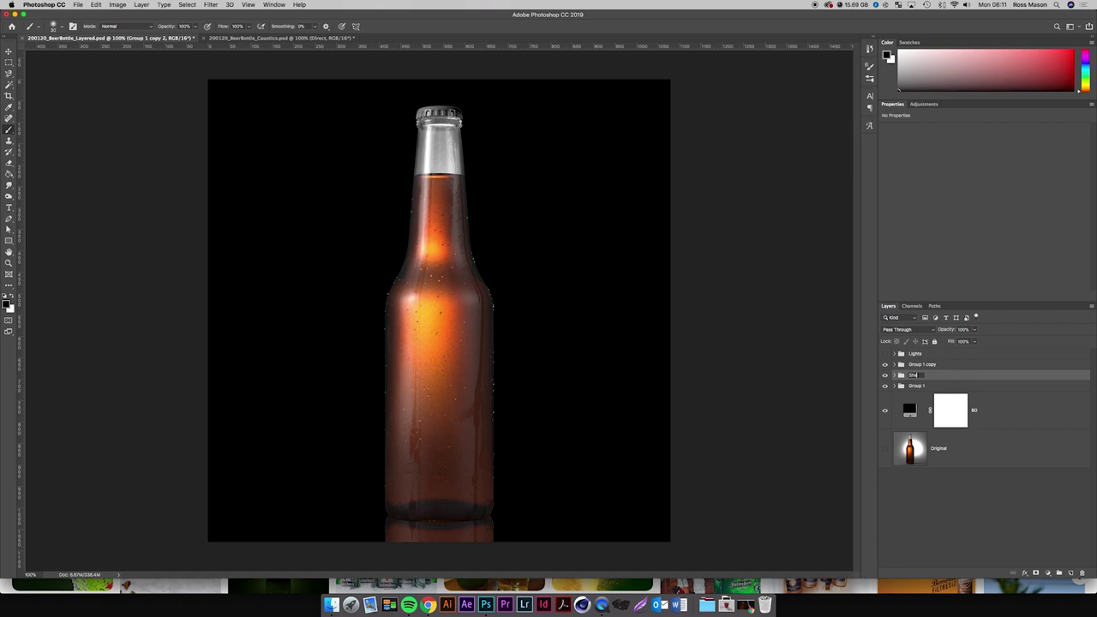
pyautogui.press('Return')
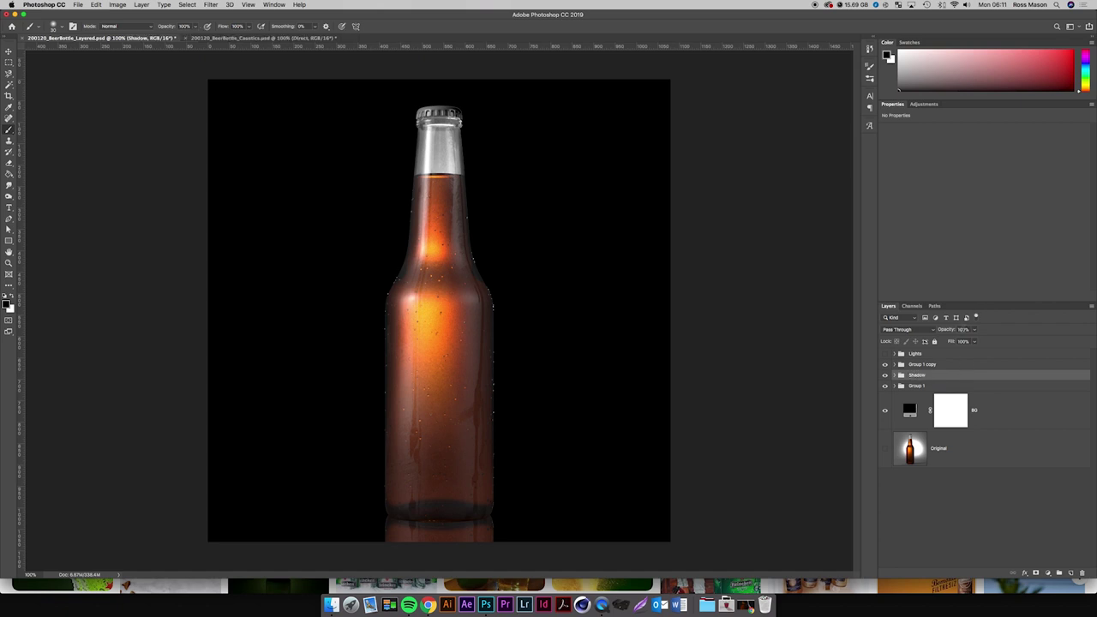
# Set the Shadow group's opacity to 20%.
pyautogui.doubleClick(963, 330)
pyautogui.write('30')
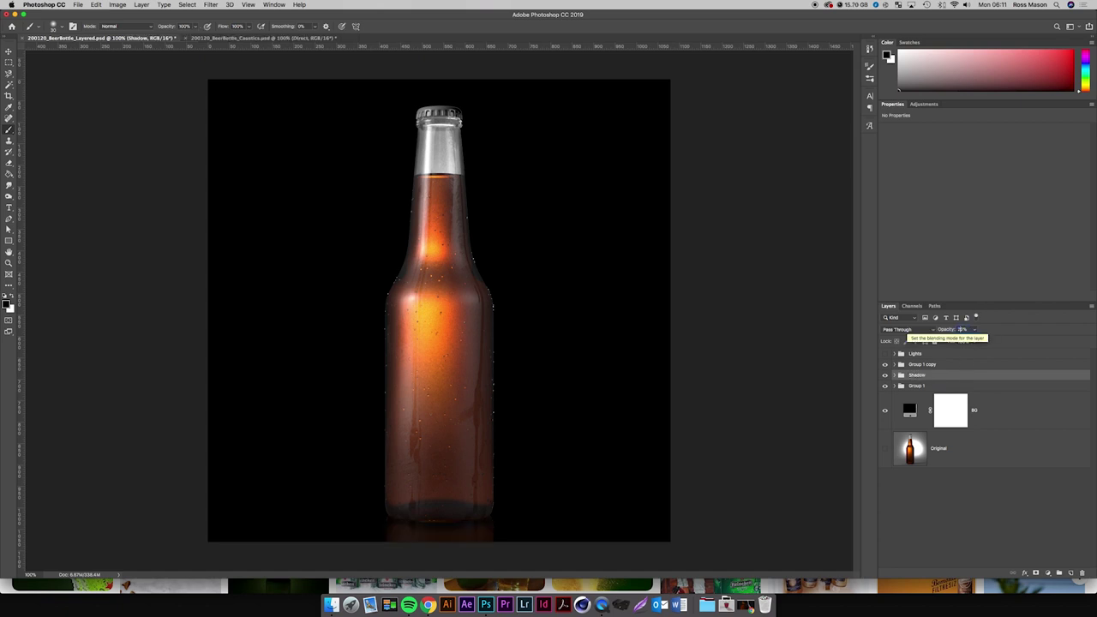
pyautogui.write('10')
pyautogui.press('Up')
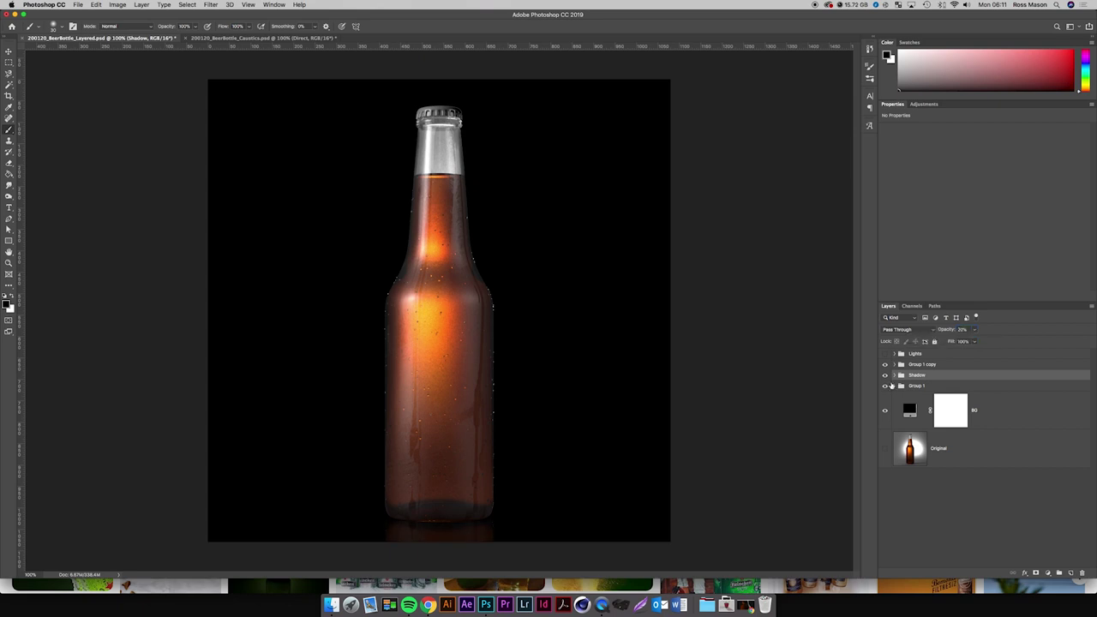
# Inspect the layers in the Shadow group's Bottle subgroup, checking the effect of Layer 4, and collapse the subgroup.
pyautogui.click(894, 375)
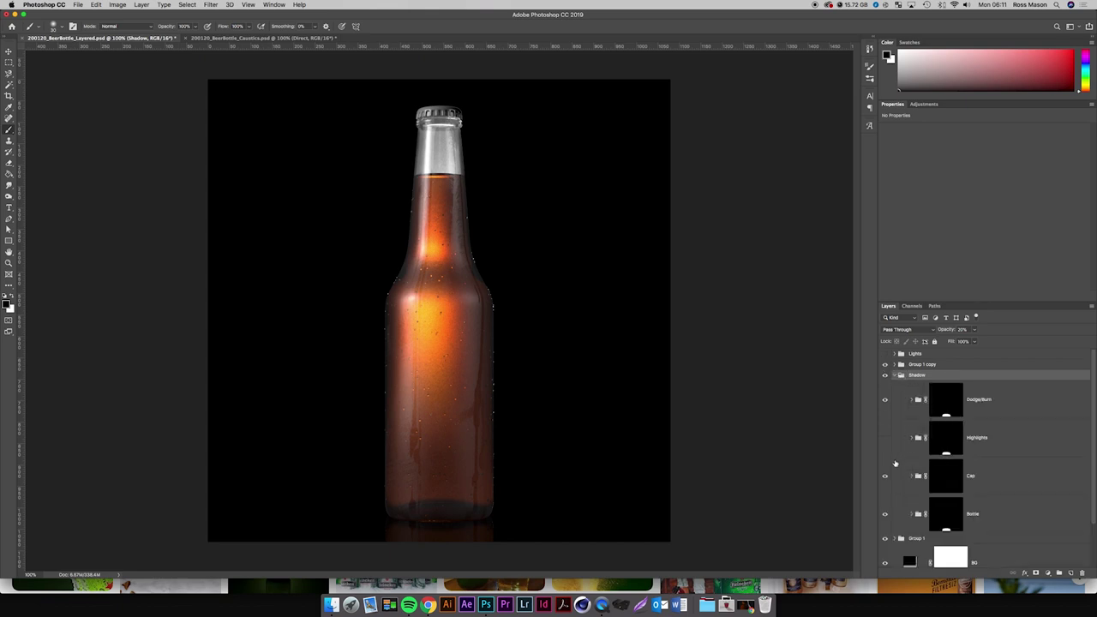
pyautogui.scroll(-2, 900, 468)
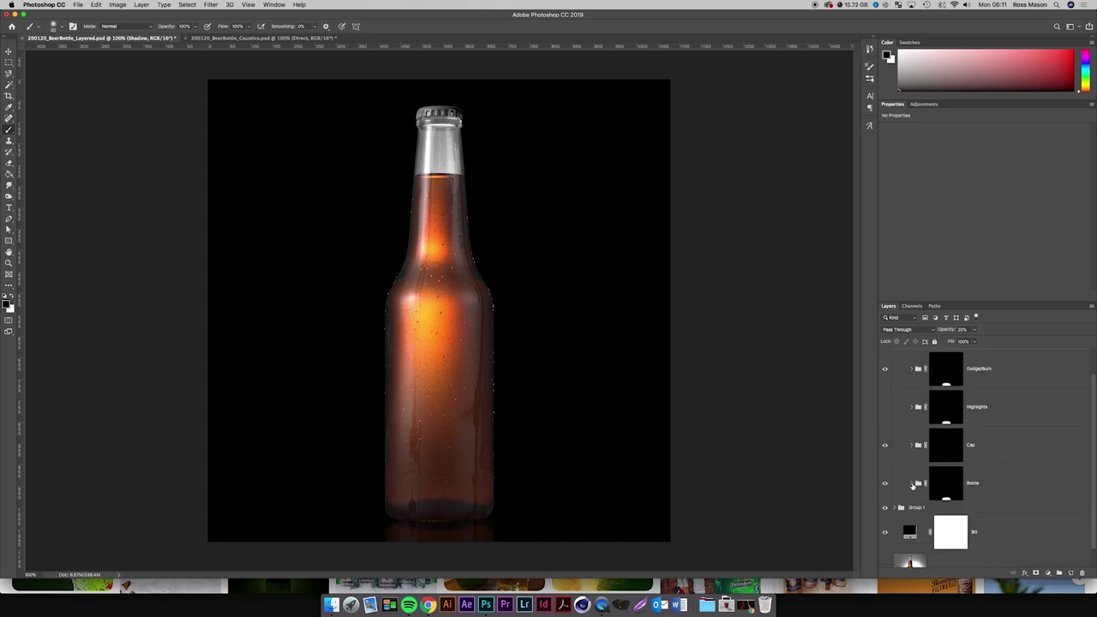
pyautogui.click(913, 485)
pyautogui.scroll(-2, 912, 490)
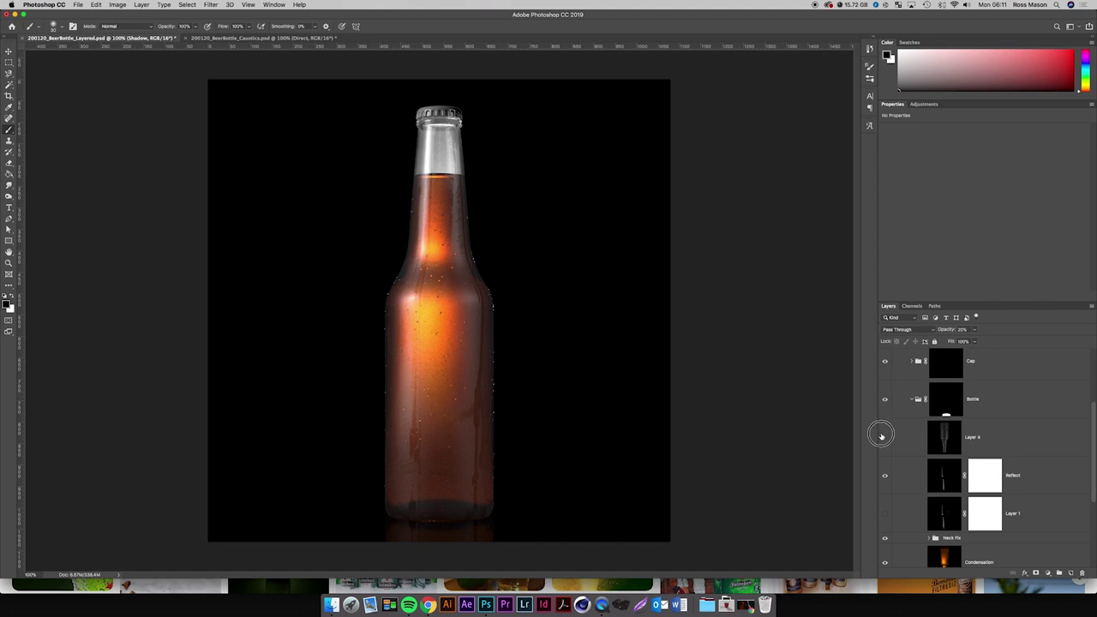
pyautogui.click(883, 437)
pyautogui.click(884, 438)
pyautogui.scroll(3, 914, 466)
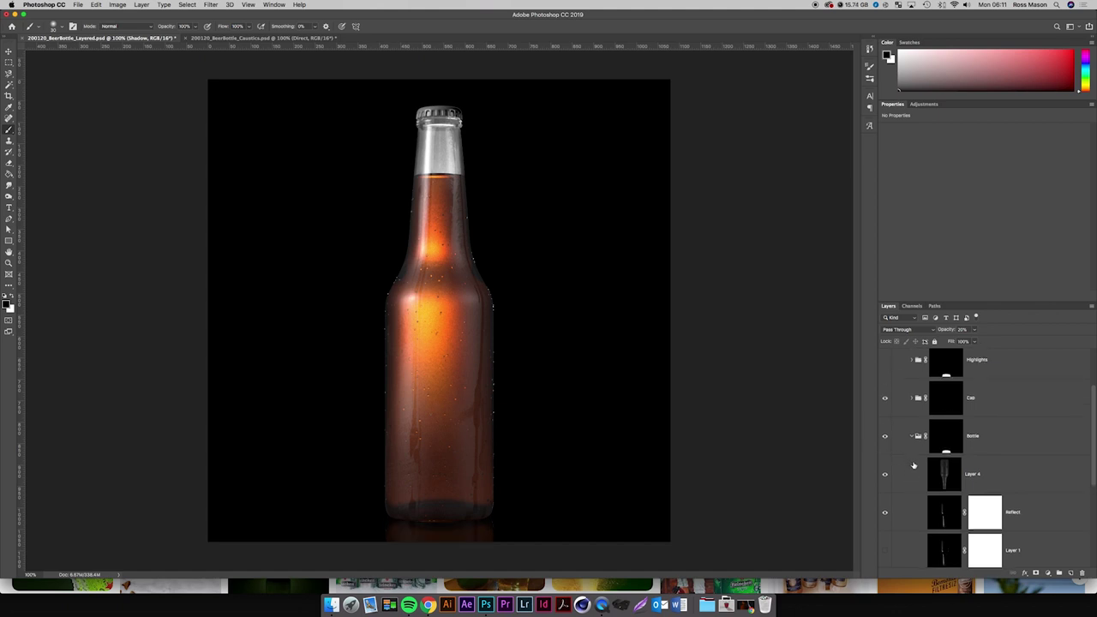
pyautogui.scroll(-2, 914, 463)
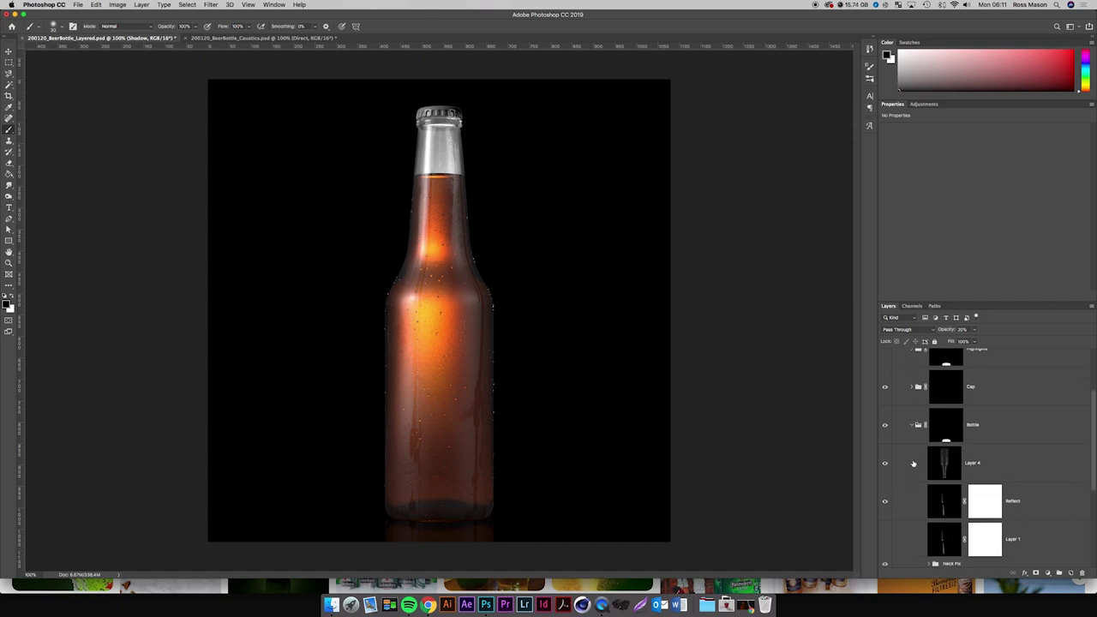
pyautogui.click(910, 423)
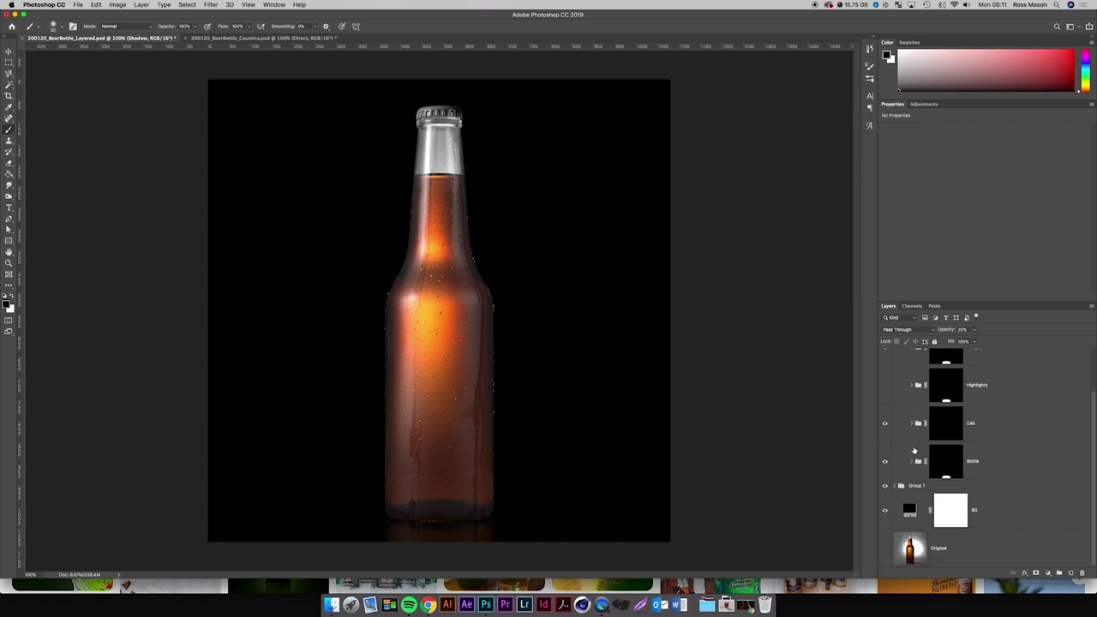
# Delete the existing Shadow group from the layer stack.
pyautogui.scroll(1, 914, 452)
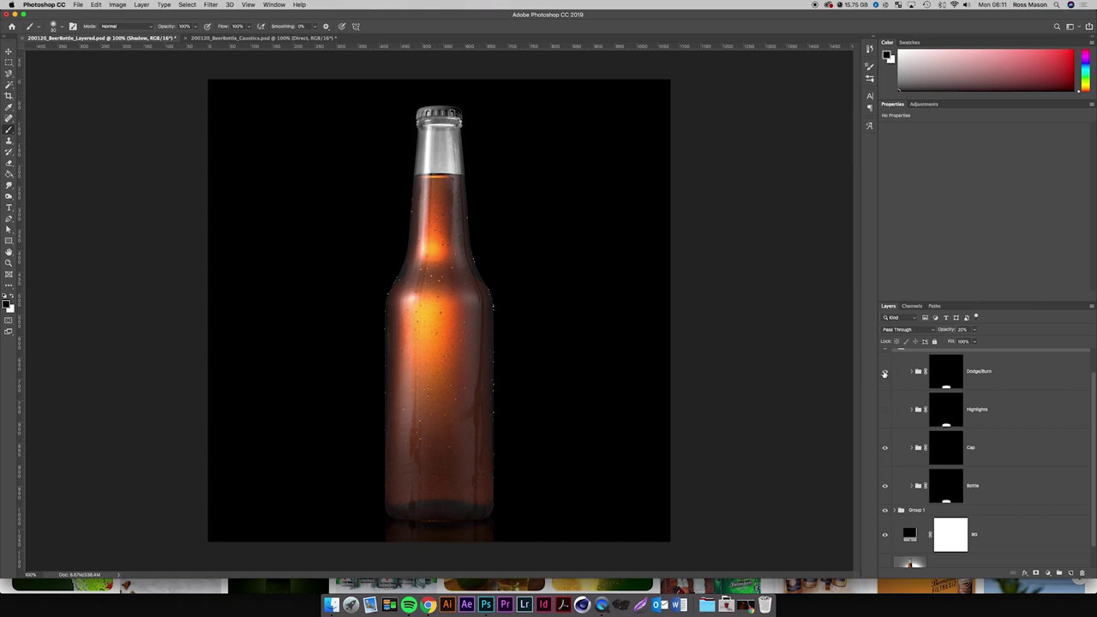
pyautogui.click(911, 486)
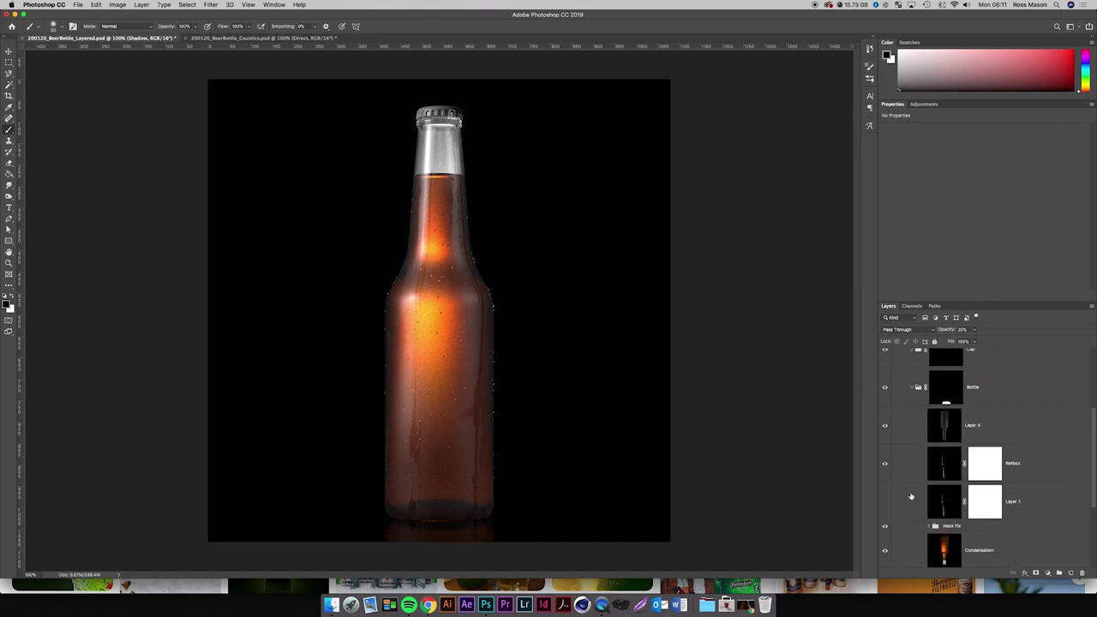
pyautogui.scroll(10, 918, 472)
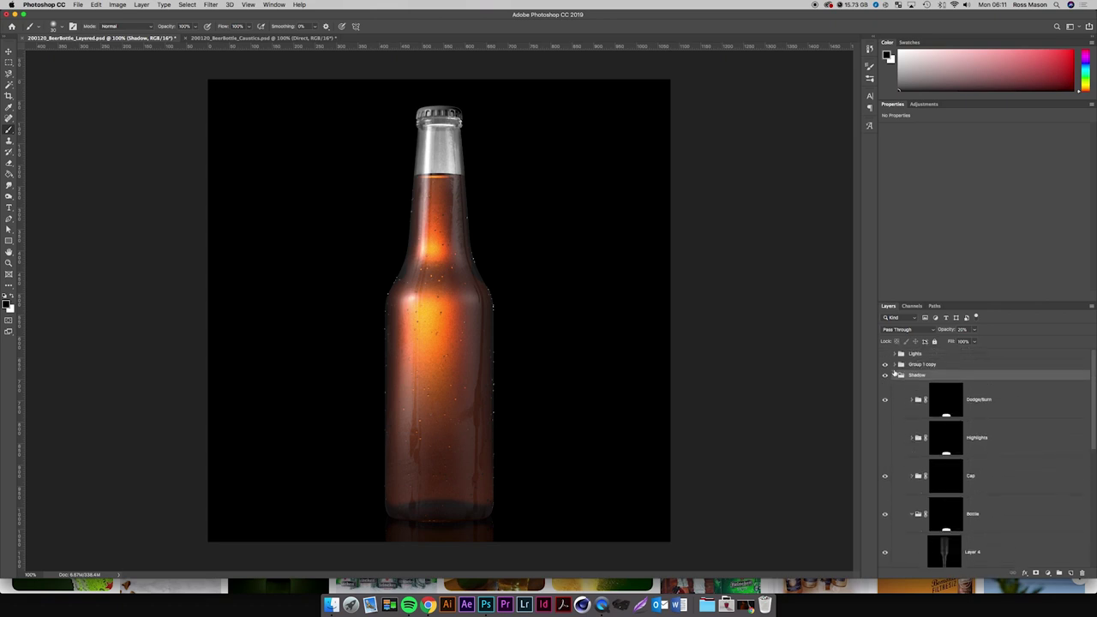
pyautogui.click(895, 376)
pyautogui.click(911, 378)
pyautogui.press('Delete')
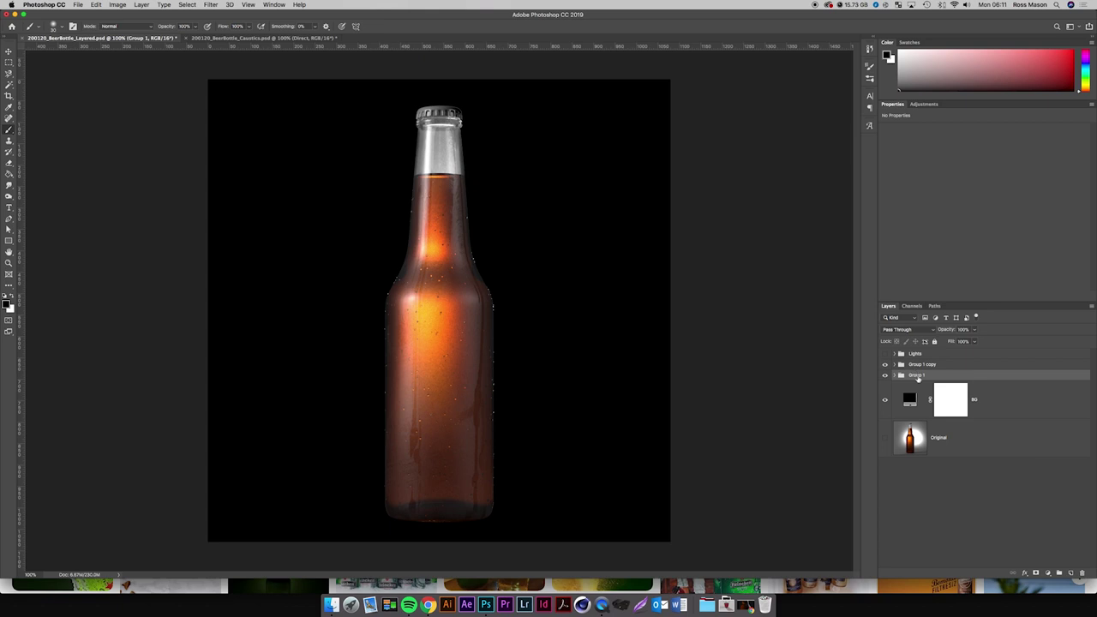
# Duplicate Group 1 and rename the duplicate Shadow.
pyautogui.press('super+j')
pyautogui.doubleClick(915, 375)
pyautogui.write('Sha')
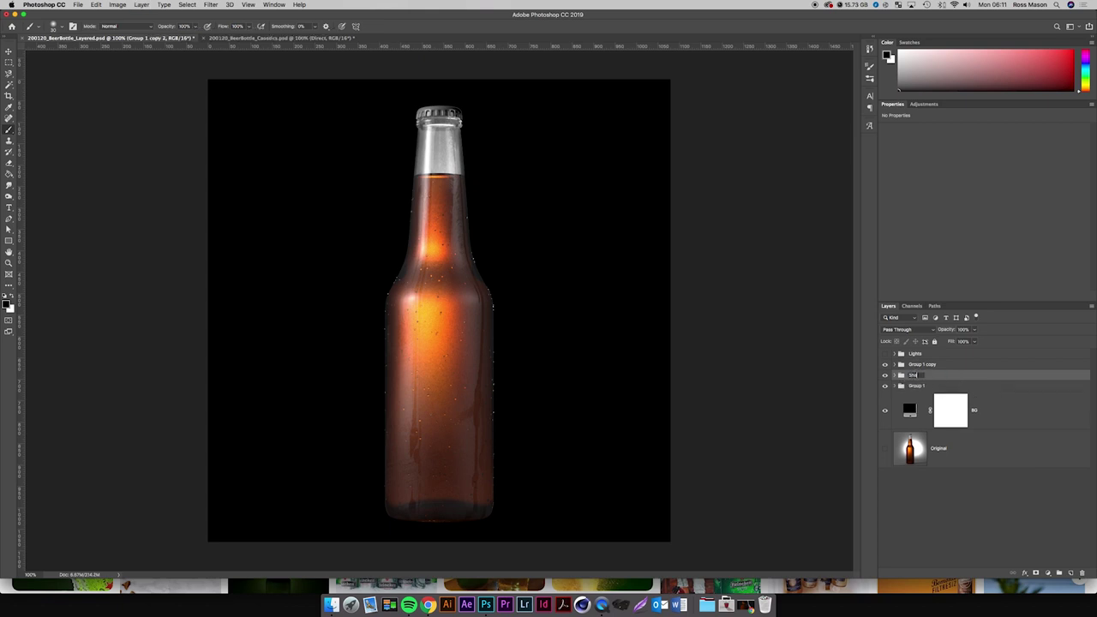
pyautogui.write('dow')
pyautogui.press('Return')
# Flip the Shadow group vertically and place it directly beneath the bottle's base, centred at about Y 1487 px.
pyautogui.press('super+t')
pyautogui.rightClick(407, 372)
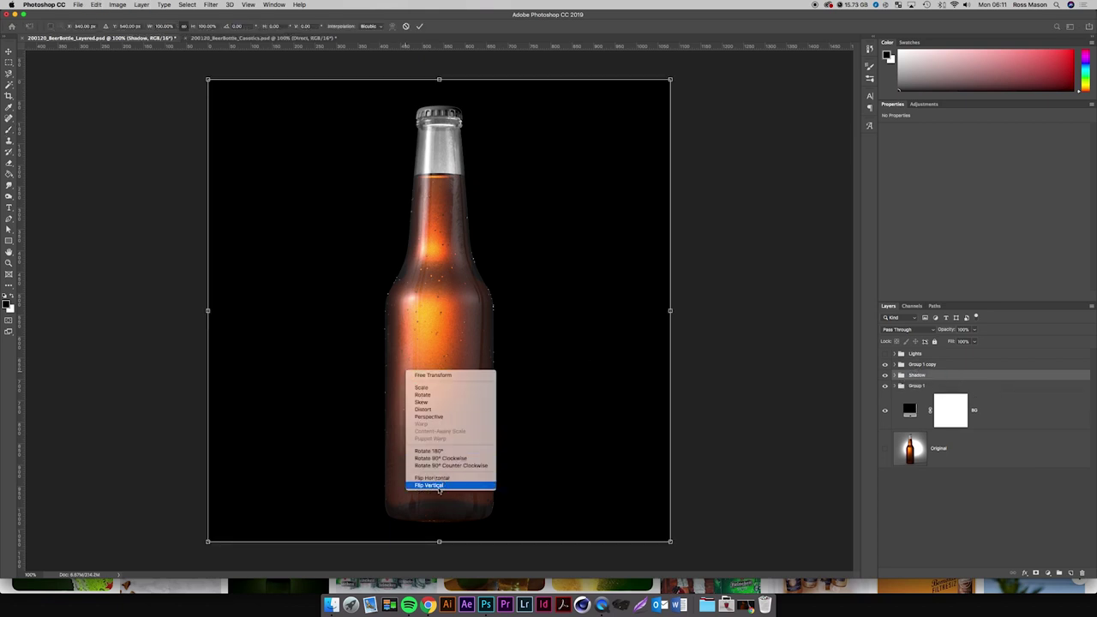
pyautogui.click(439, 486)
pyautogui.moveTo(459, 270); pyautogui.dragTo(470, 553)
pyautogui.hotkey('shift', 'Up')
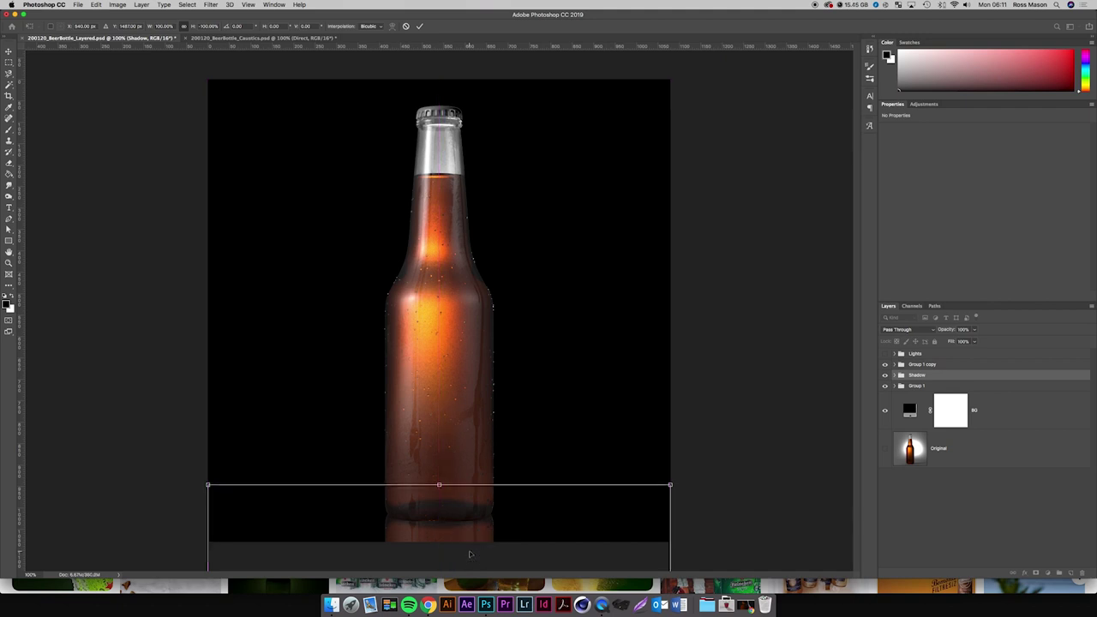
pyautogui.press('Return')
pyautogui.press('b')
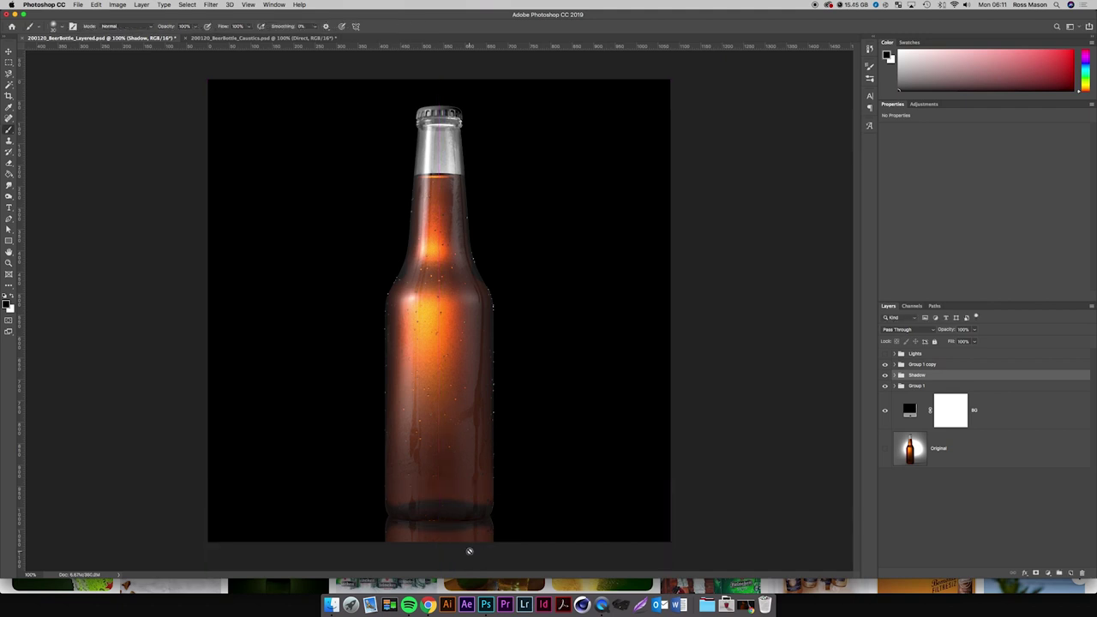
# Set the Shadow group's opacity to 30% and check it against the Heineken reference photo in Chrome.
pyautogui.moveTo(966, 330); pyautogui.dragTo(921, 330)
pyautogui.write('30')
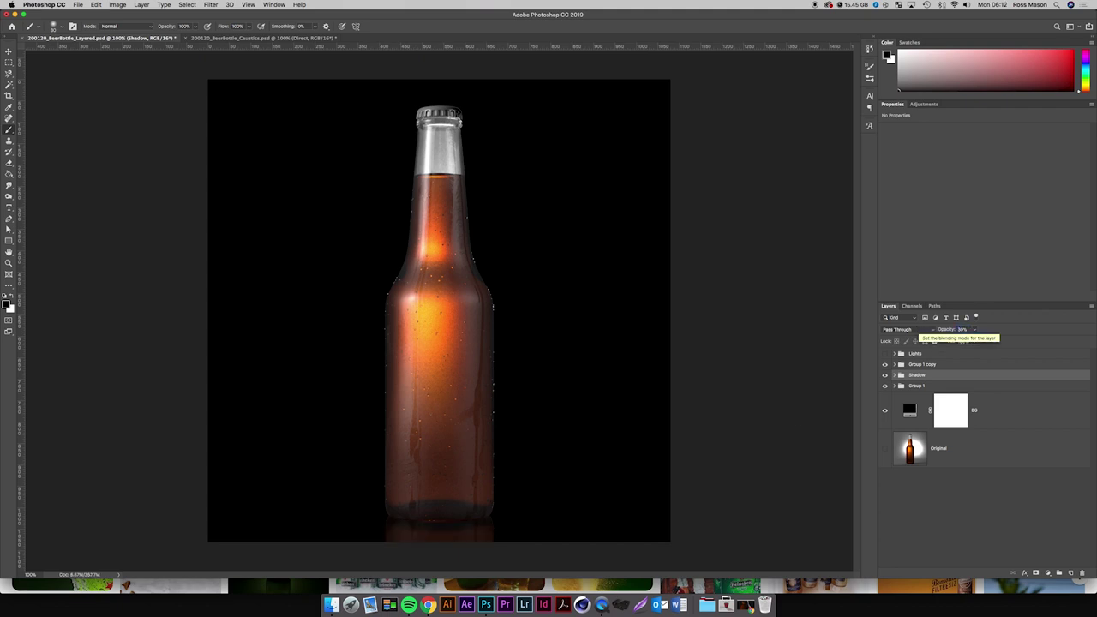
pyautogui.click(428, 605)
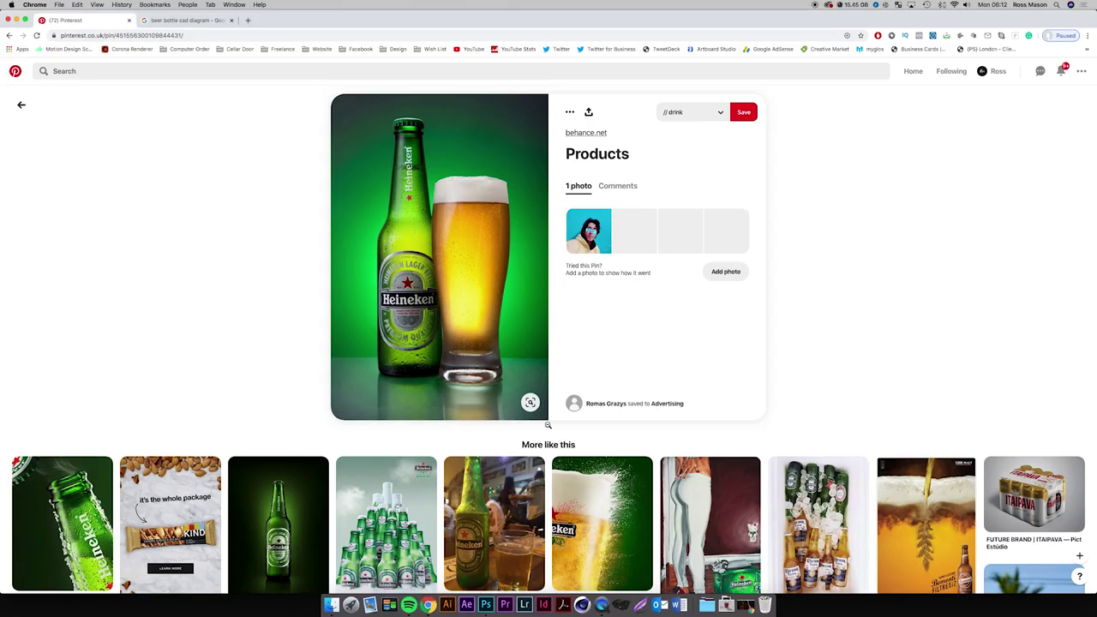
pyautogui.press('super+Tab')
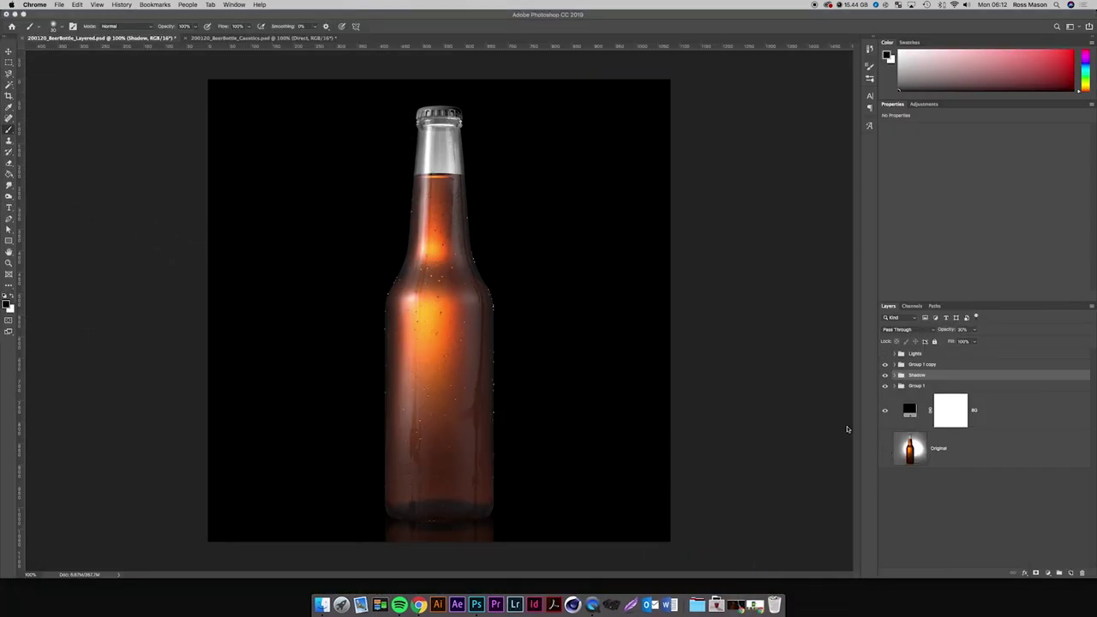
pyautogui.doubleClick(916, 374)
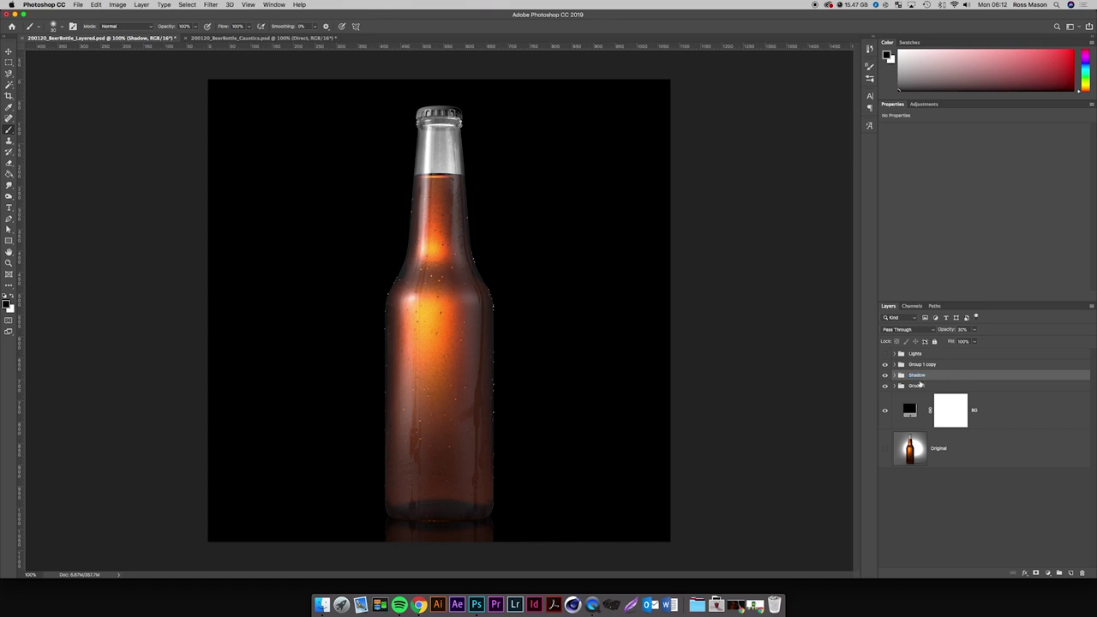
# Examine the layers in the Shadow group's Bottle subgroup, toggling Layer 3's visibility to judge its effect.
pyautogui.click(896, 377)
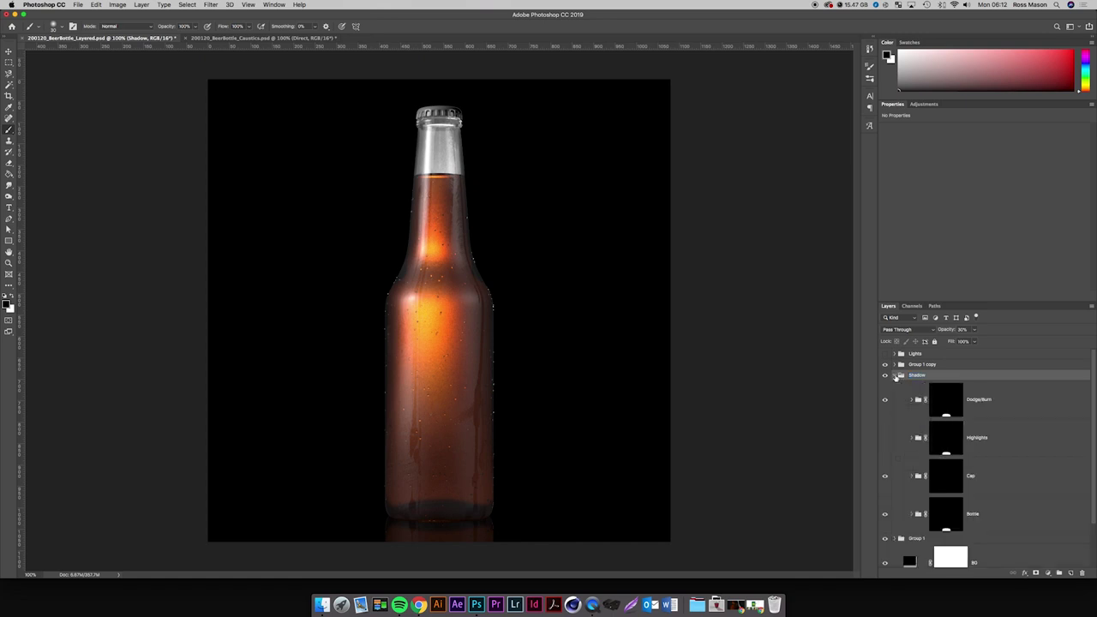
pyautogui.scroll(-3, 900, 429)
pyautogui.click(911, 473)
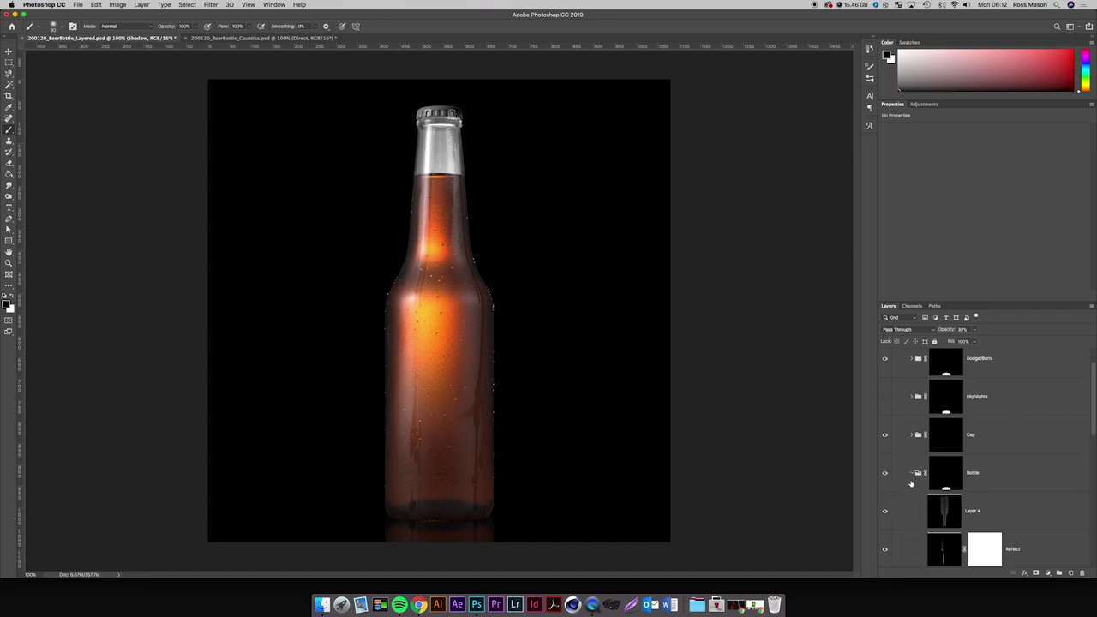
pyautogui.scroll(-5, 910, 484)
pyautogui.scroll(-1, 907, 484)
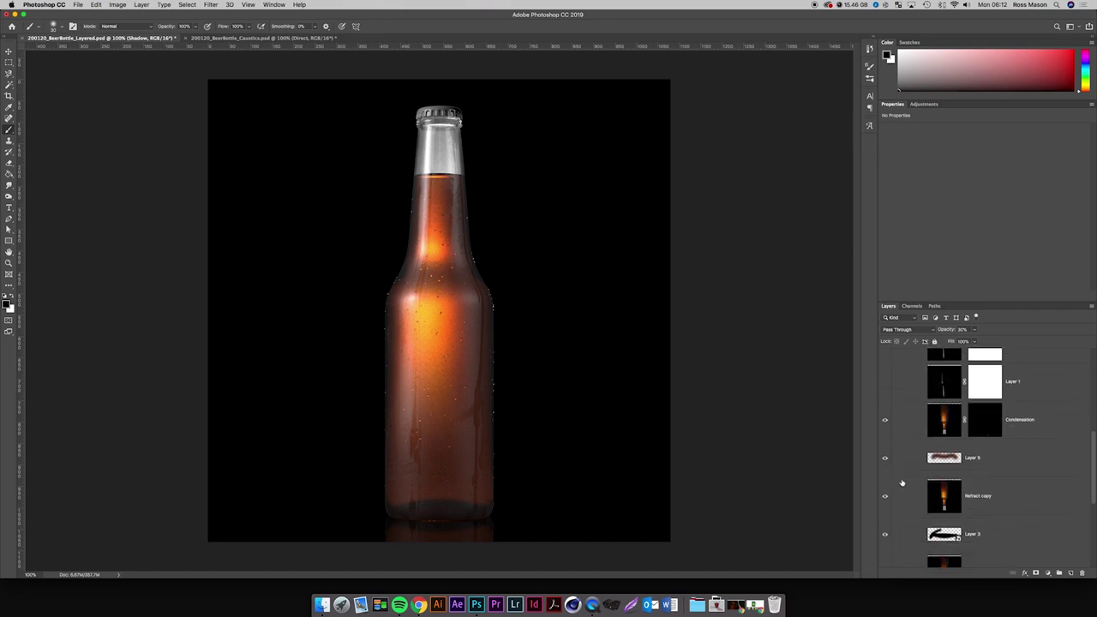
pyautogui.click(884, 534)
pyautogui.click(884, 534)
pyautogui.scroll(-1, 884, 462)
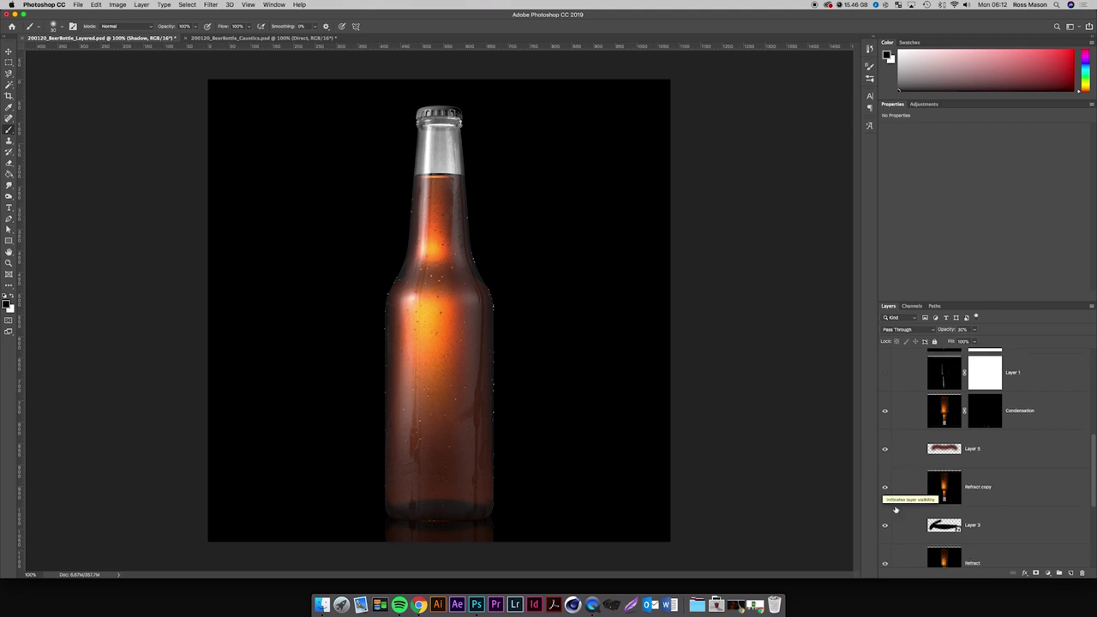
# Try shifting Layer 3 slightly in the Shadow group's Bottle subgroup and changing its opacity.
pyautogui.click(914, 533)
pyautogui.press('v')
pyautogui.moveTo(561, 509)
pyautogui.mouseDown()
pyautogui.moveTo(560, 499)
pyautogui.moveTo(564, 513)
pyautogui.mouseUp()
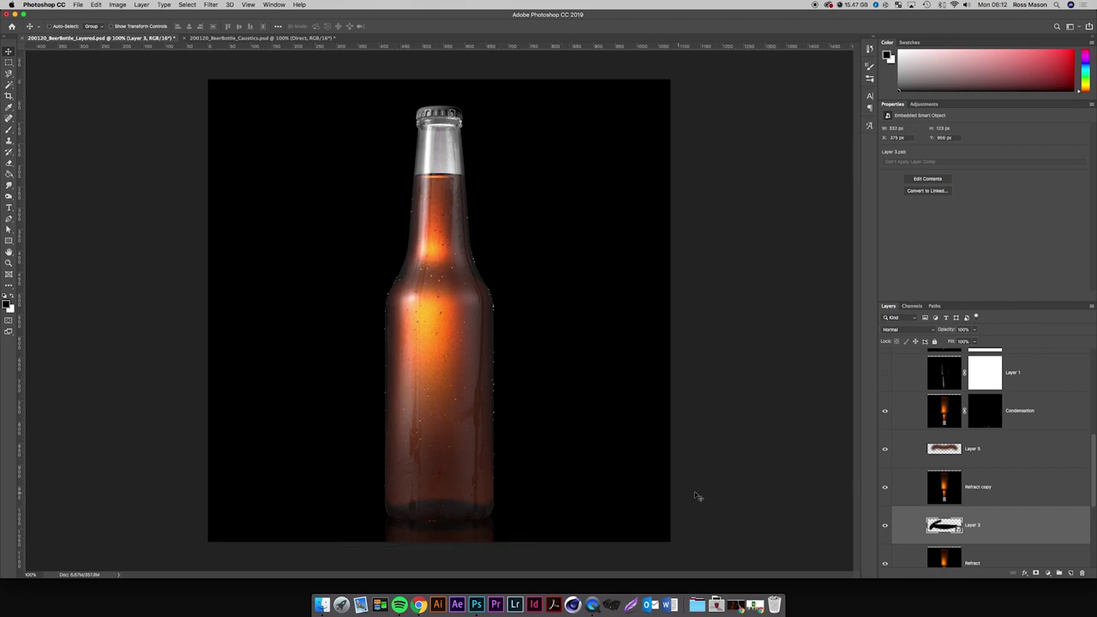
pyautogui.click(426, 602)
pyautogui.press('super+m')
pyautogui.click(961, 332)
pyautogui.write('70')
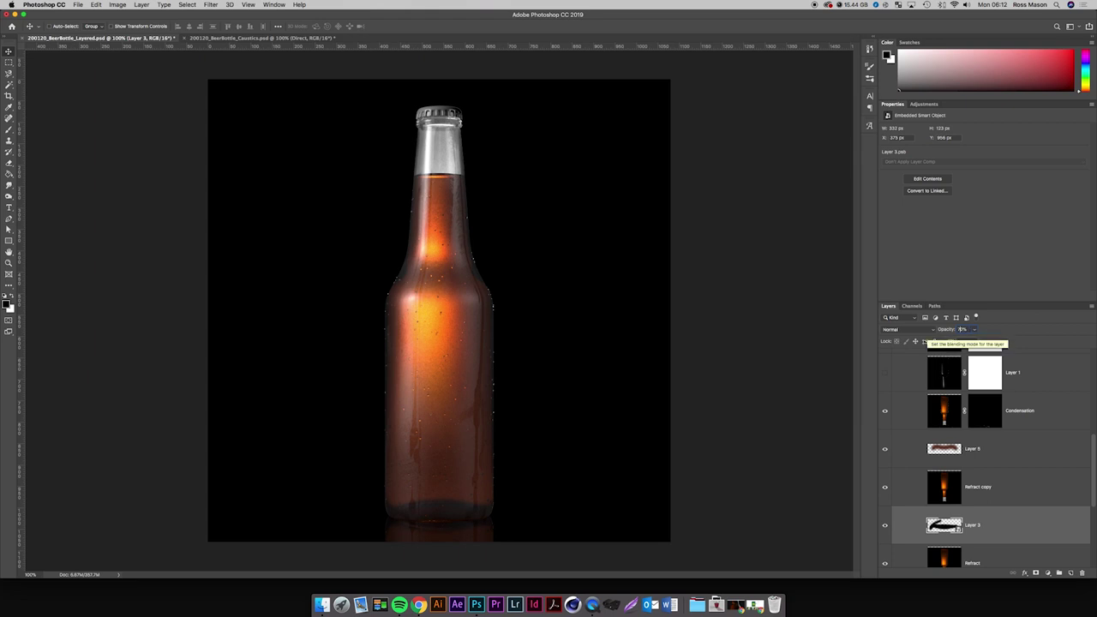
pyautogui.press('Return')
# Collapse the Shadow group, set its opacity to 100% and convert it to a smart object.
pyautogui.scroll(5, 914, 436)
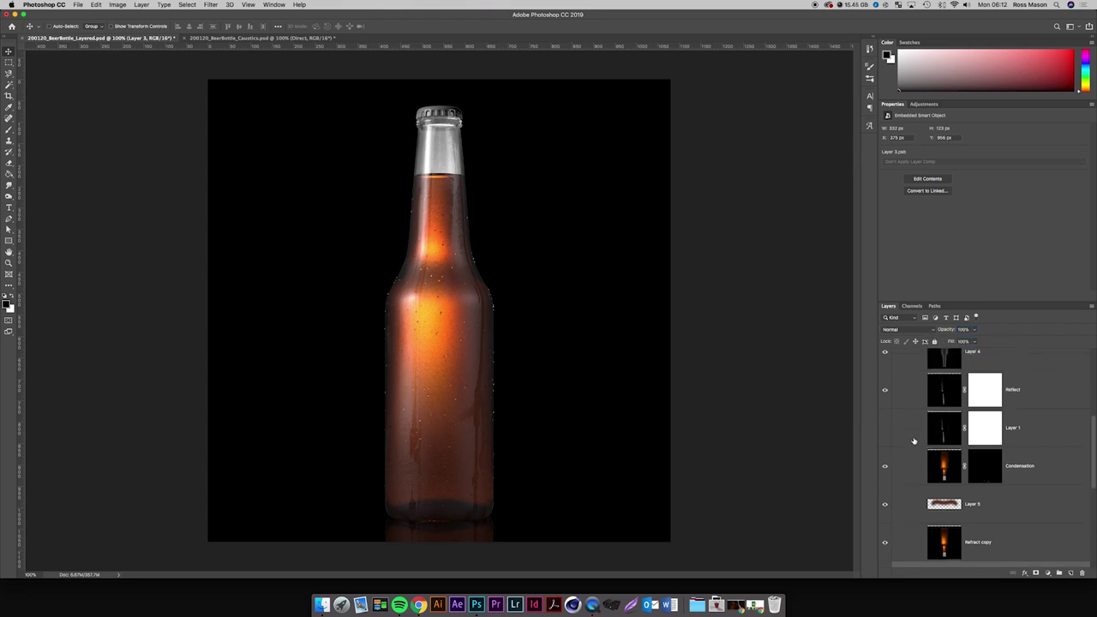
pyautogui.click(916, 431)
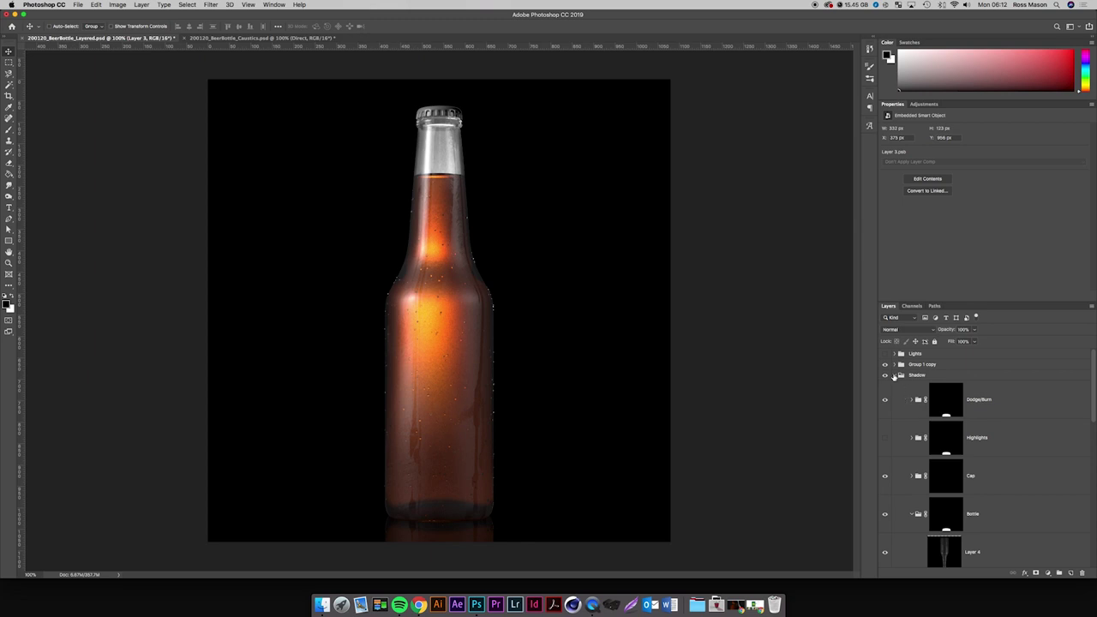
pyautogui.click(895, 376)
pyautogui.moveTo(947, 331); pyautogui.dragTo(1091, 339)
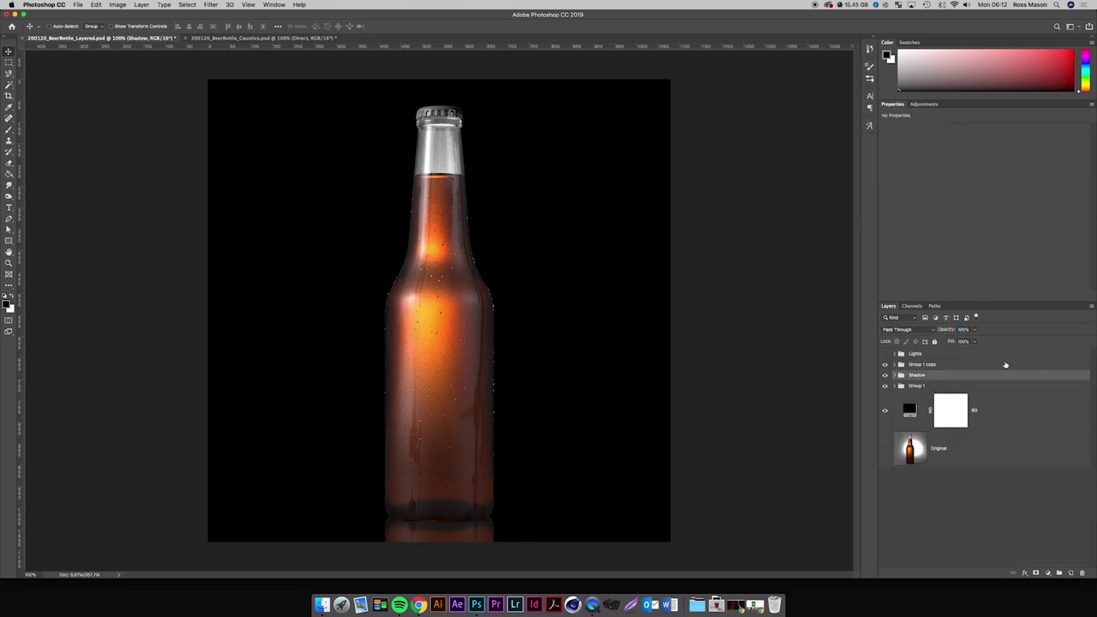
pyautogui.rightClick(948, 378)
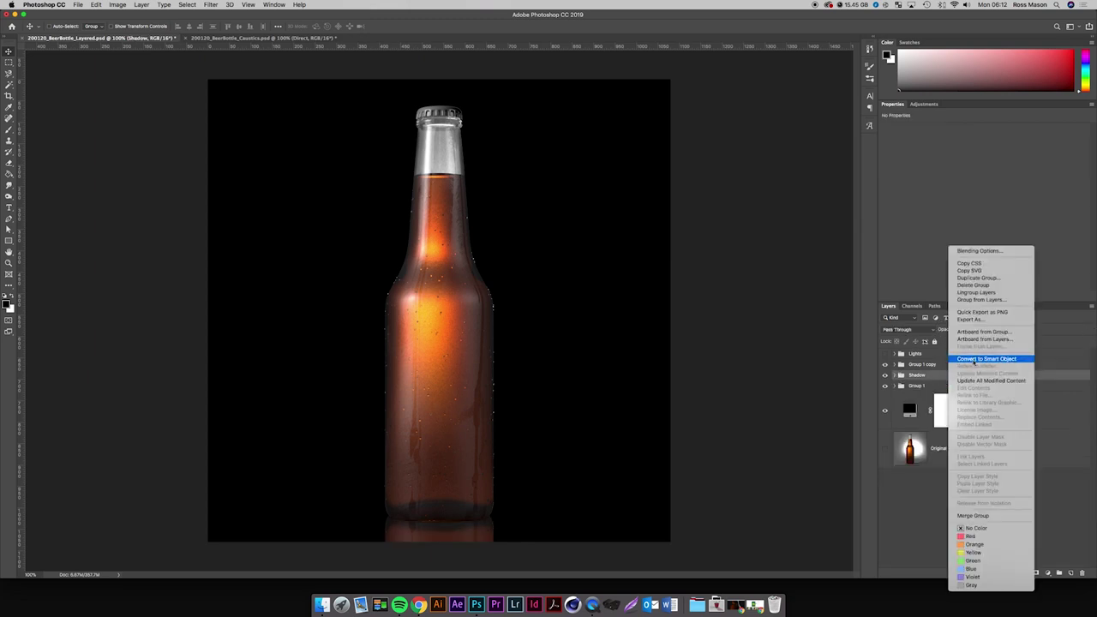
pyautogui.click(972, 362)
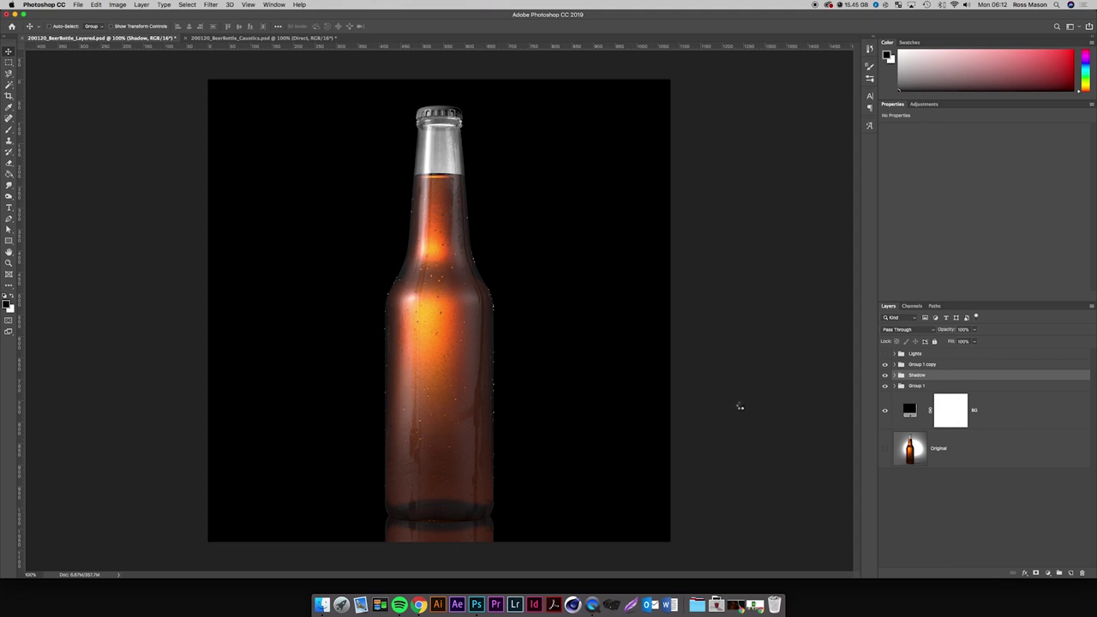
# Apply a Gaussian Blur with a 1 px radius to the Shadow smart object.
pyautogui.click(211, 4)
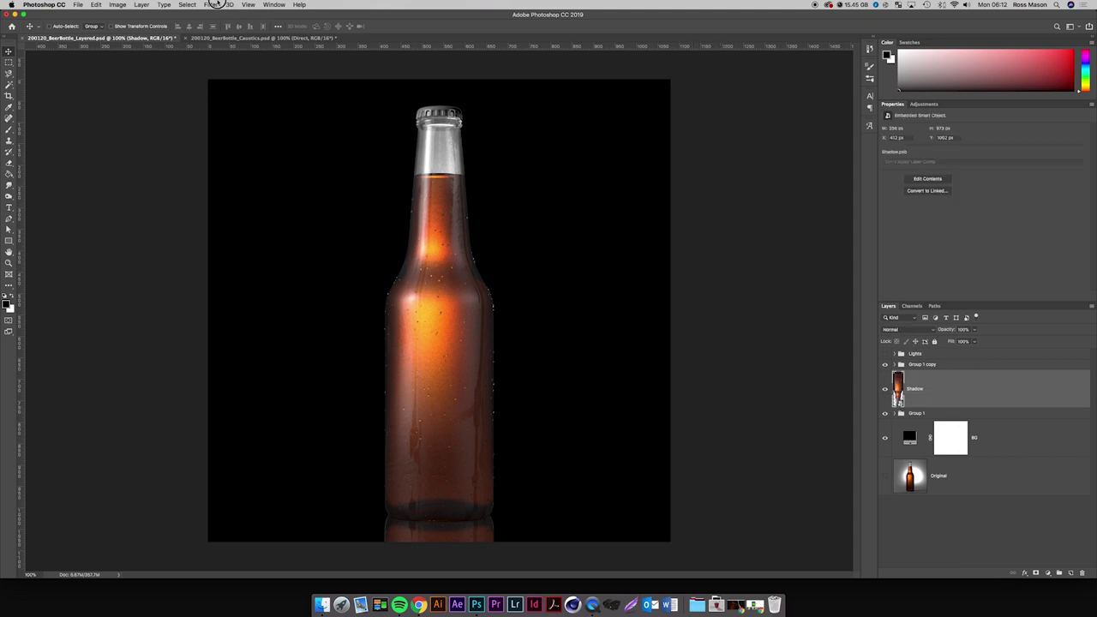
pyautogui.moveTo(261, 107)
pyautogui.click(338, 139)
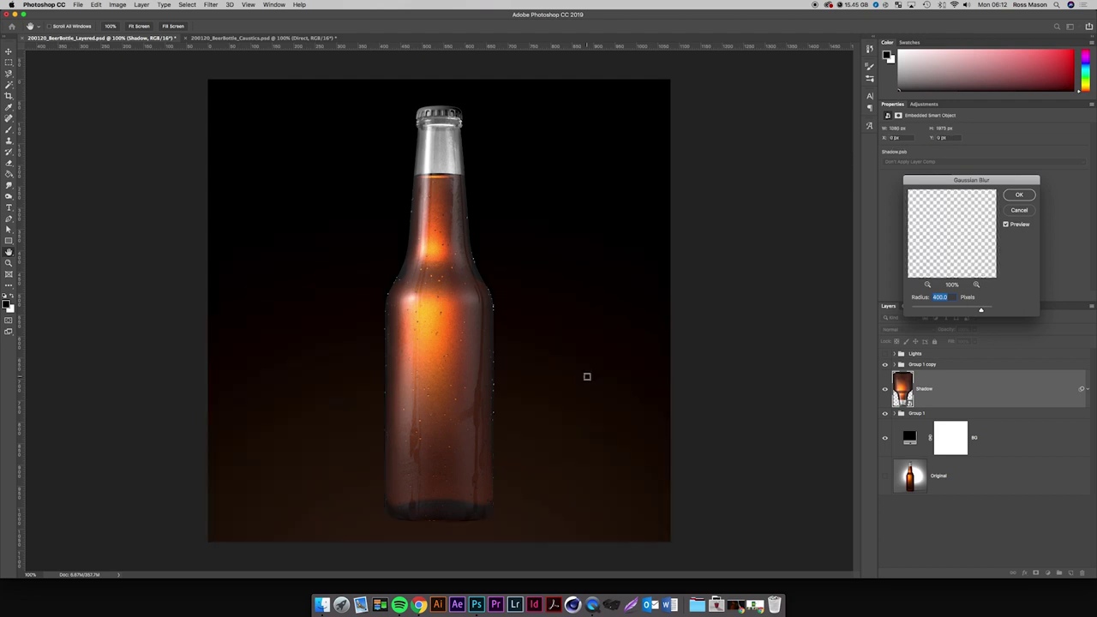
pyautogui.write('3')
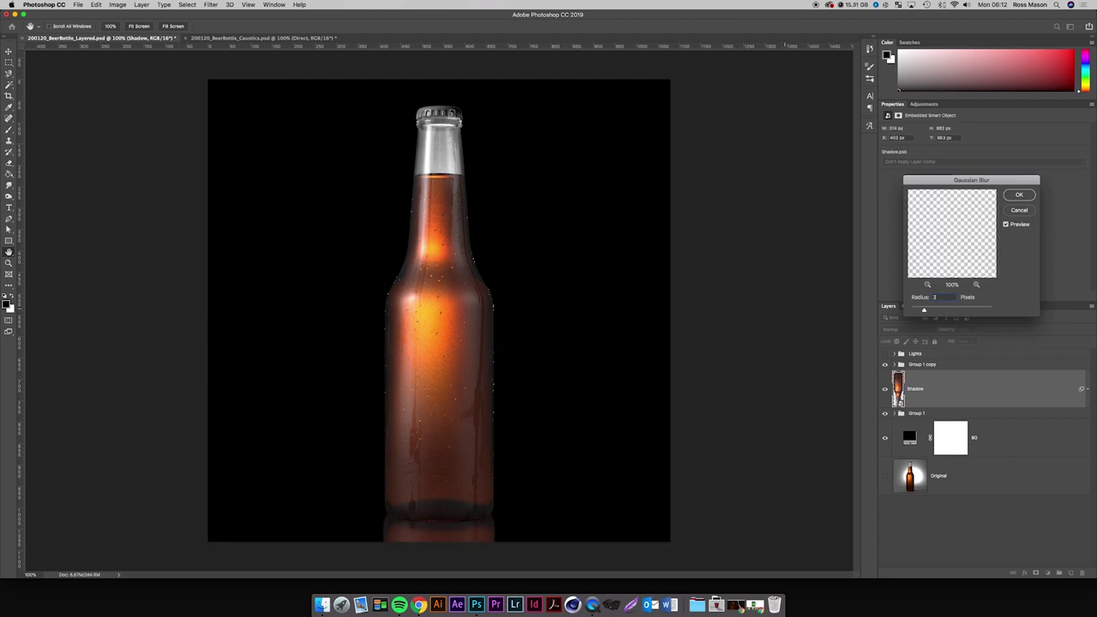
pyautogui.press('BackSpace')
pyautogui.write('1')
pyautogui.press('Return')
# Try a Medium-size Ripple distortion on the Shadow smart object, then undo it.
pyautogui.click(210, 4)
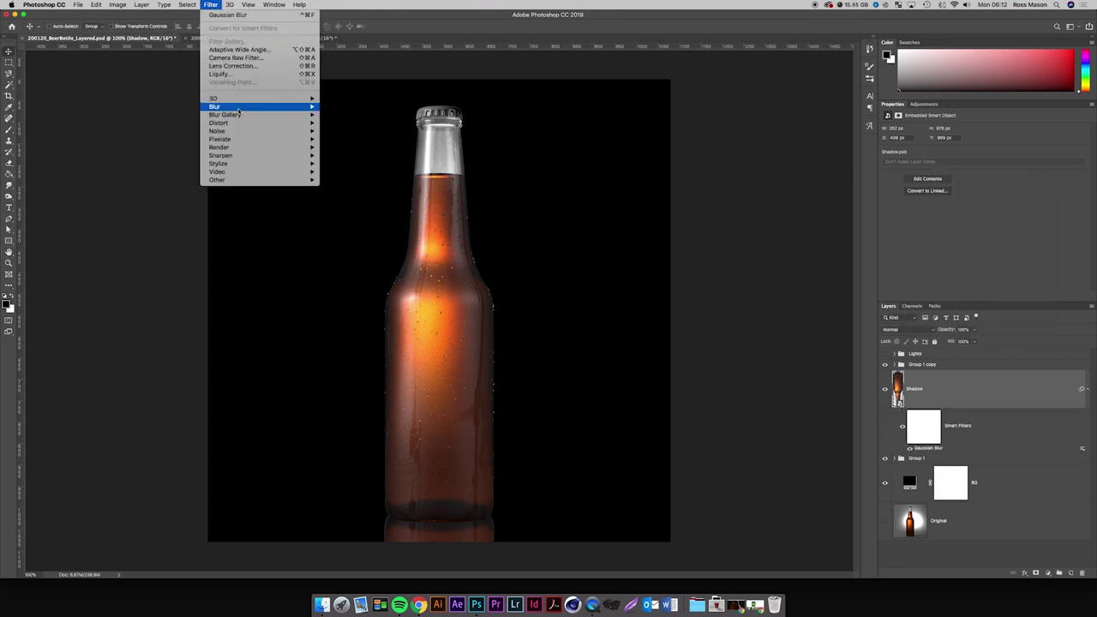
pyautogui.moveTo(240, 111)
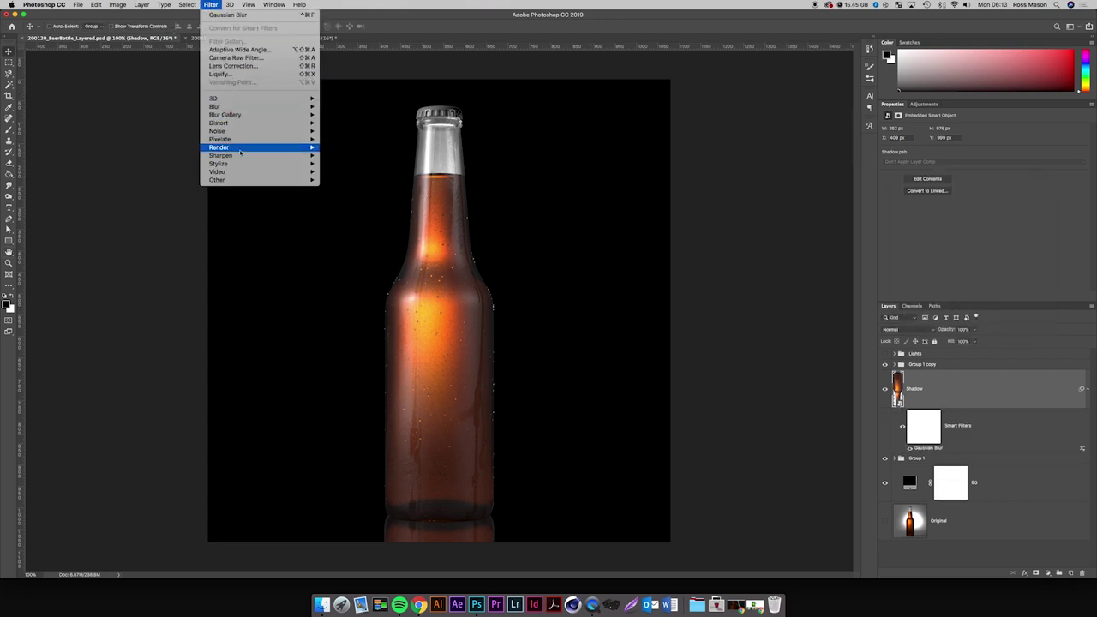
pyautogui.moveTo(241, 134)
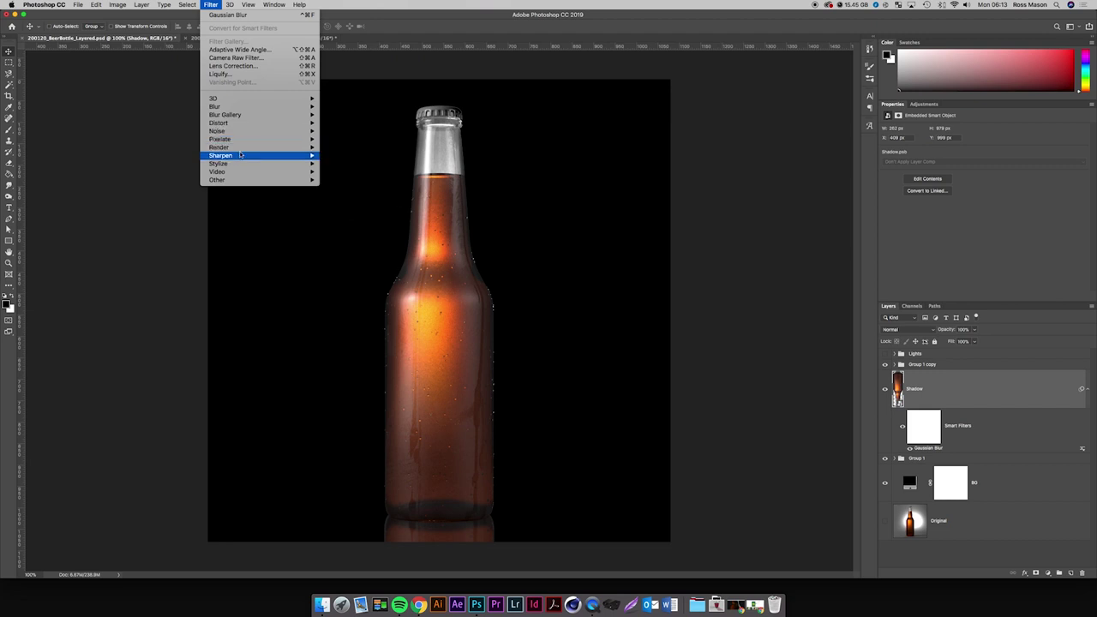
pyautogui.moveTo(239, 156)
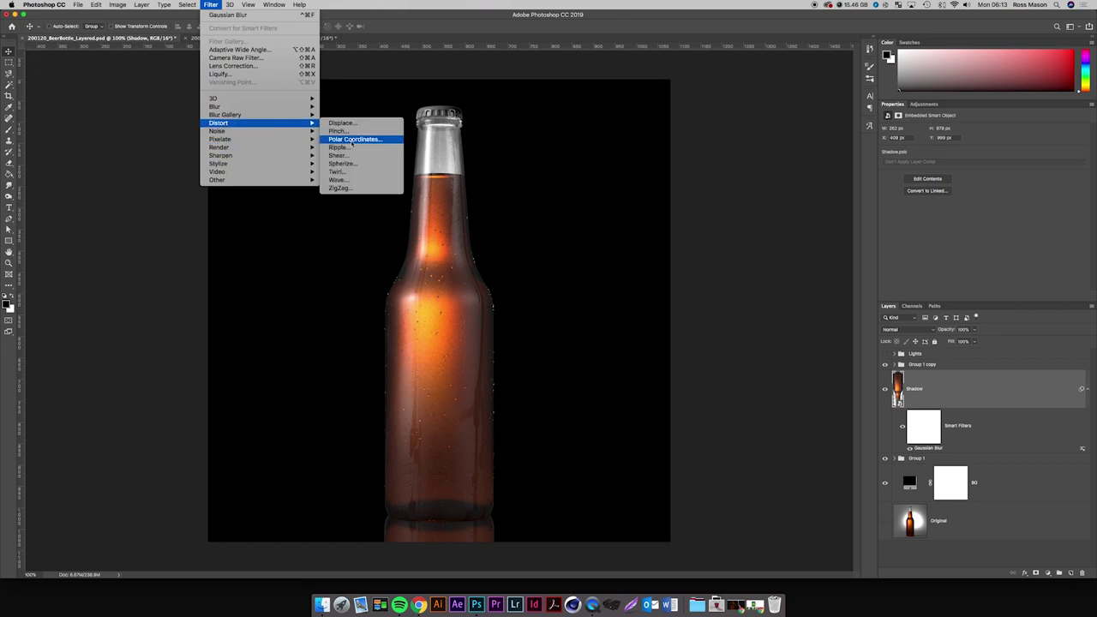
pyautogui.click(339, 147)
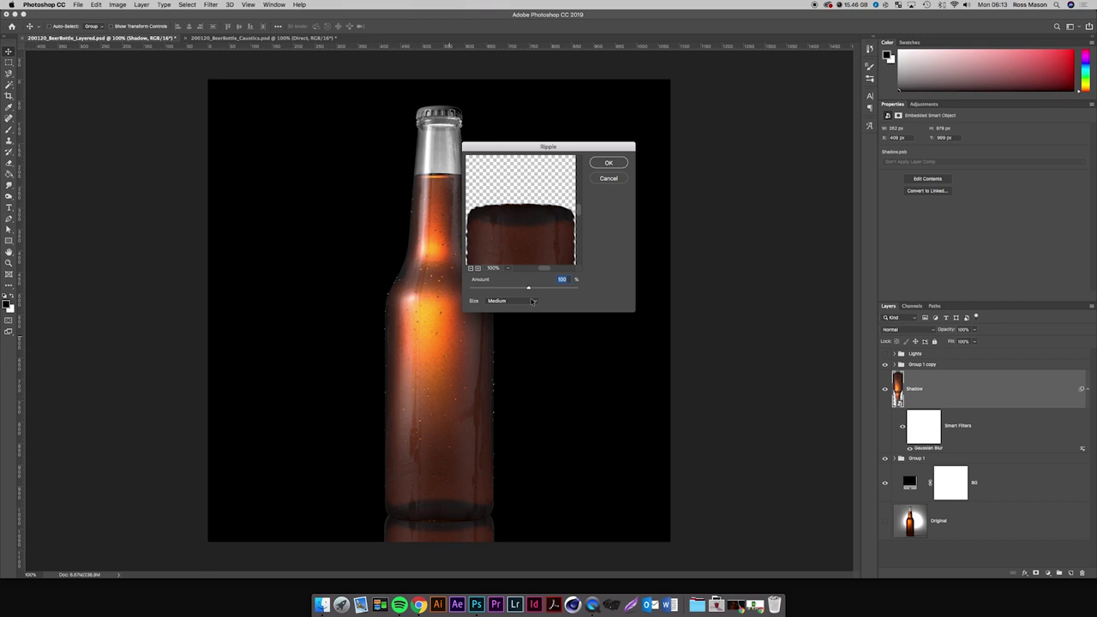
pyautogui.moveTo(530, 289); pyautogui.dragTo(525, 289)
pyautogui.press('Return')
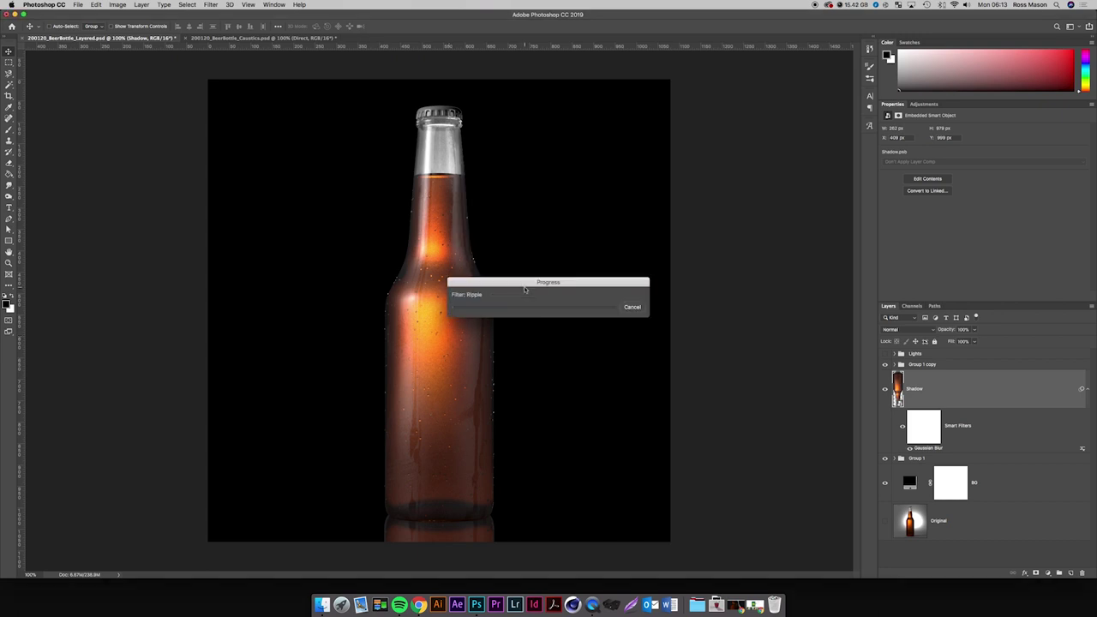
pyautogui.press('super+z')
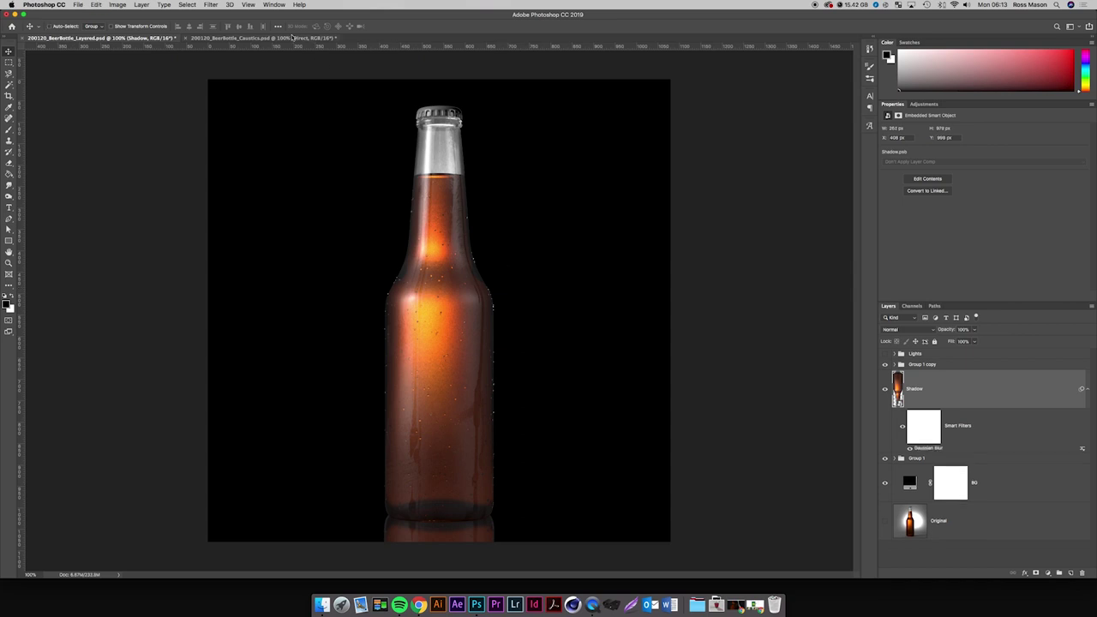
# Apply a Small-size Ripple distortion to the Shadow smart object, raising the amount slightly.
pyautogui.click(210, 4)
pyautogui.moveTo(231, 106)
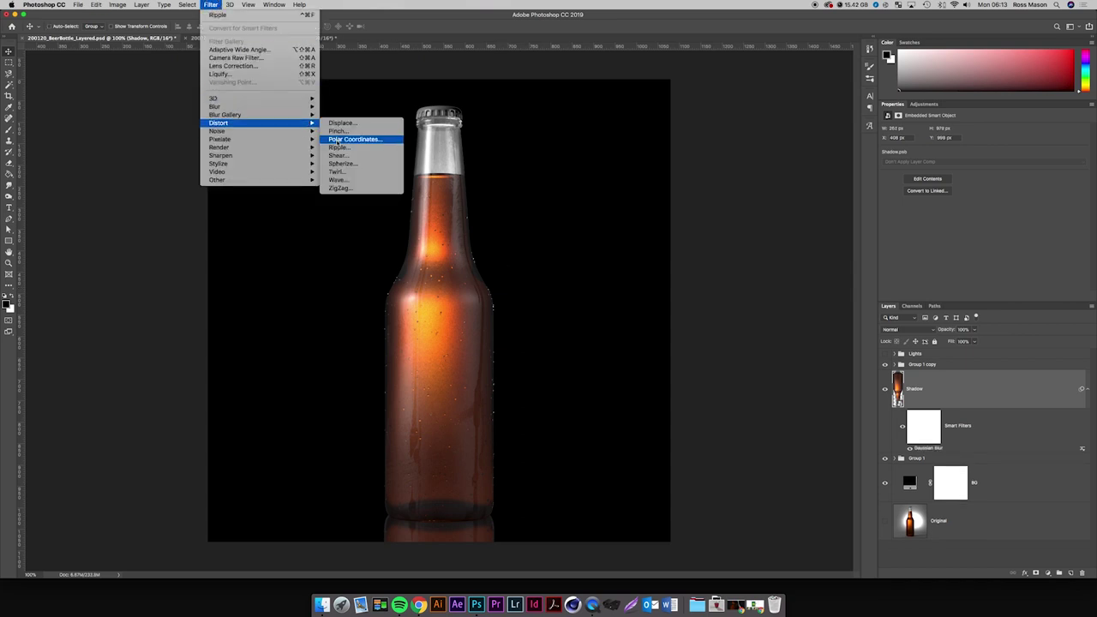
pyautogui.click(343, 147)
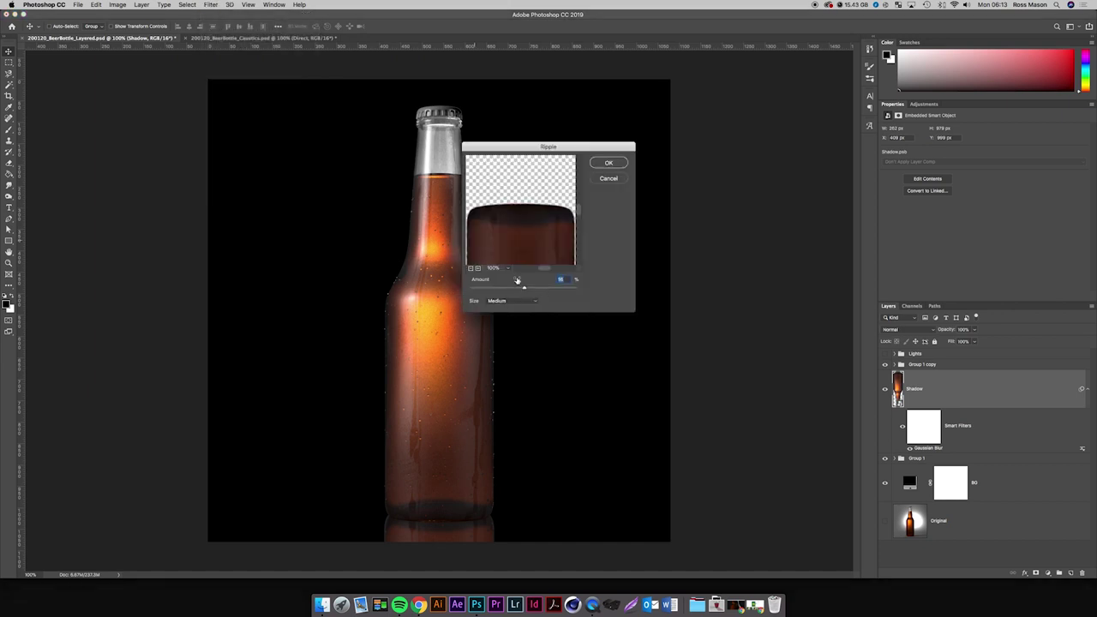
pyautogui.click(470, 269)
pyautogui.click(477, 268)
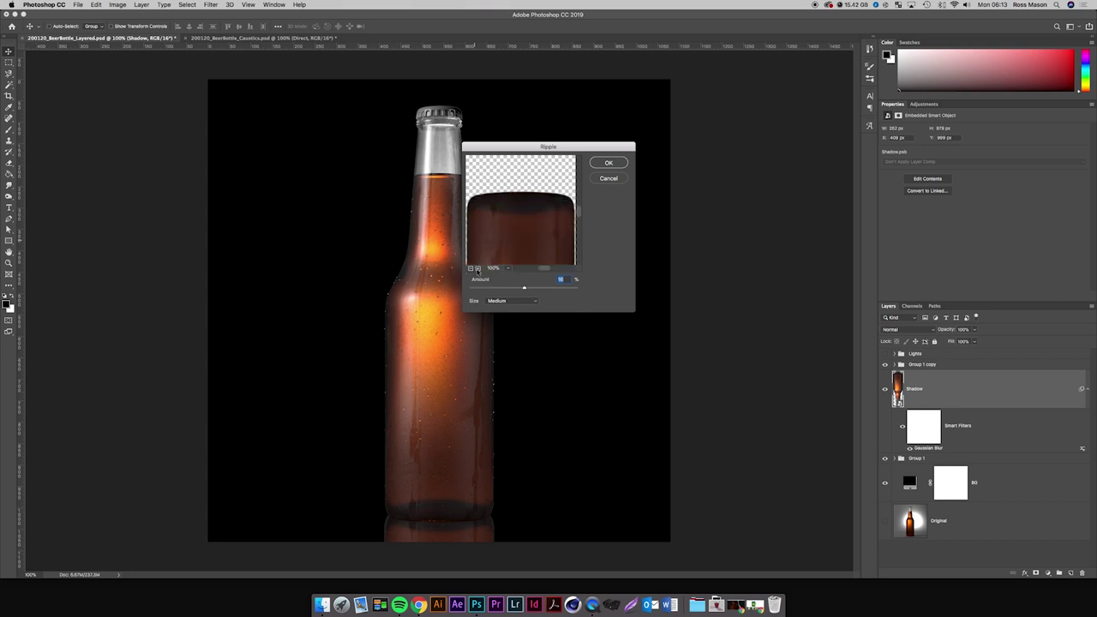
pyautogui.moveTo(544, 270); pyautogui.dragTo(536, 269)
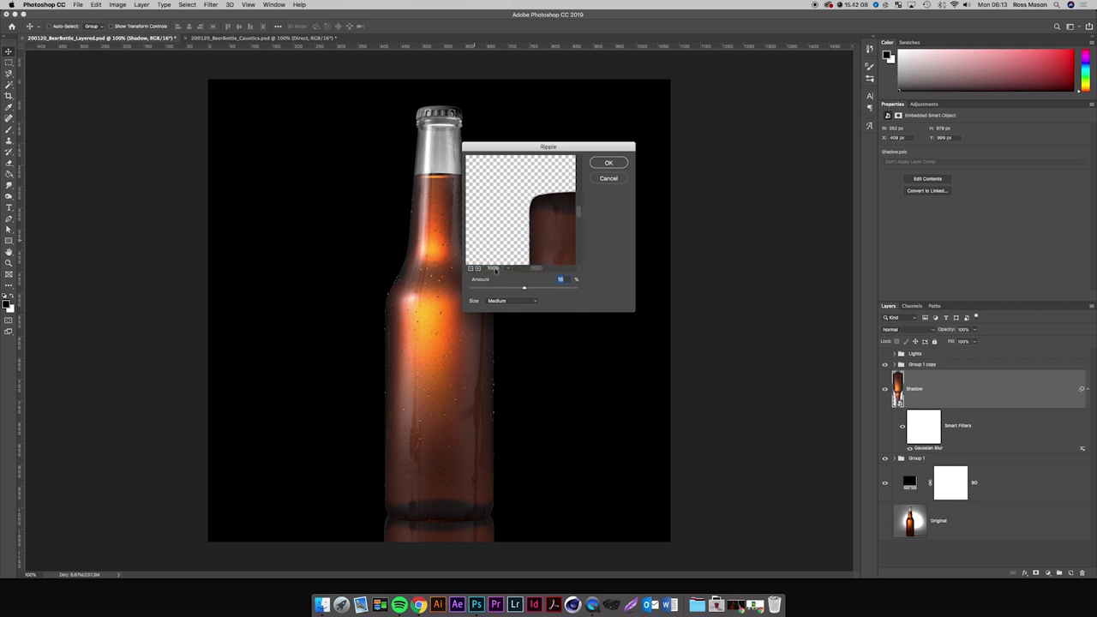
pyautogui.click(479, 268)
pyautogui.click(514, 300)
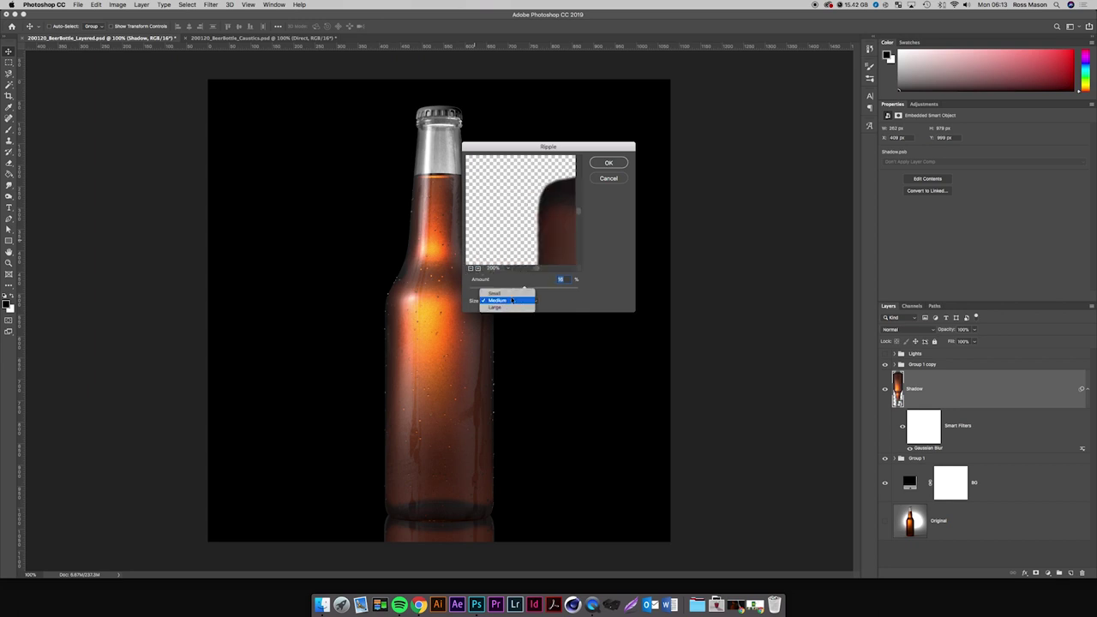
pyautogui.click(512, 295)
pyautogui.moveTo(524, 289); pyautogui.dragTo(527, 289)
pyautogui.press('Return')
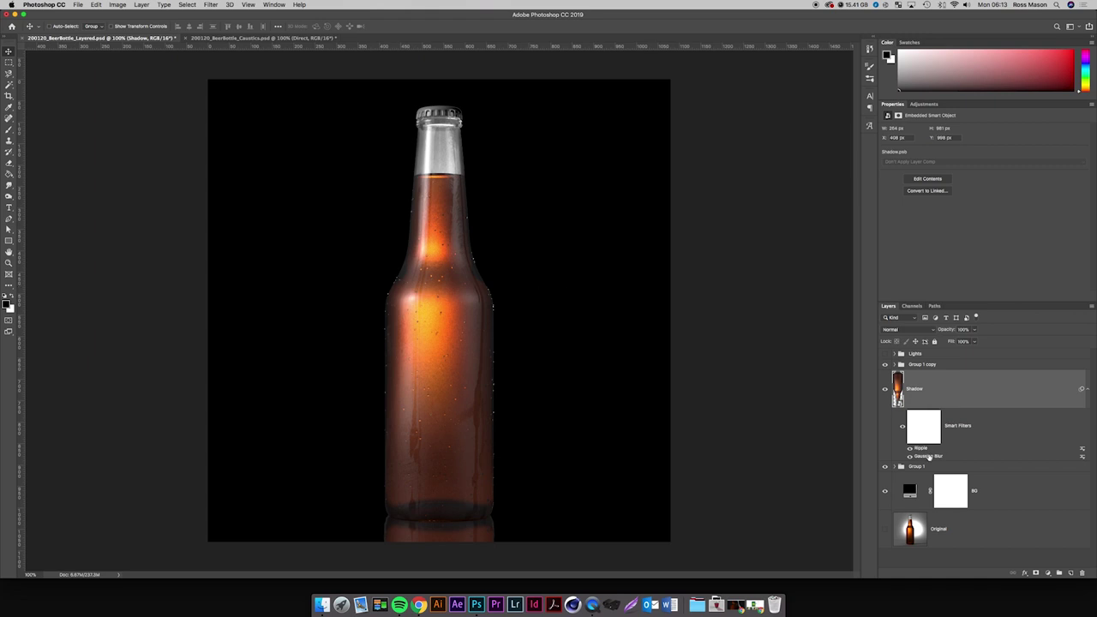
# Lower the Shadow smart object's opacity until the reflection is faint, and collapse its smart filter list.
pyautogui.click(963, 329)
pyautogui.write('85')
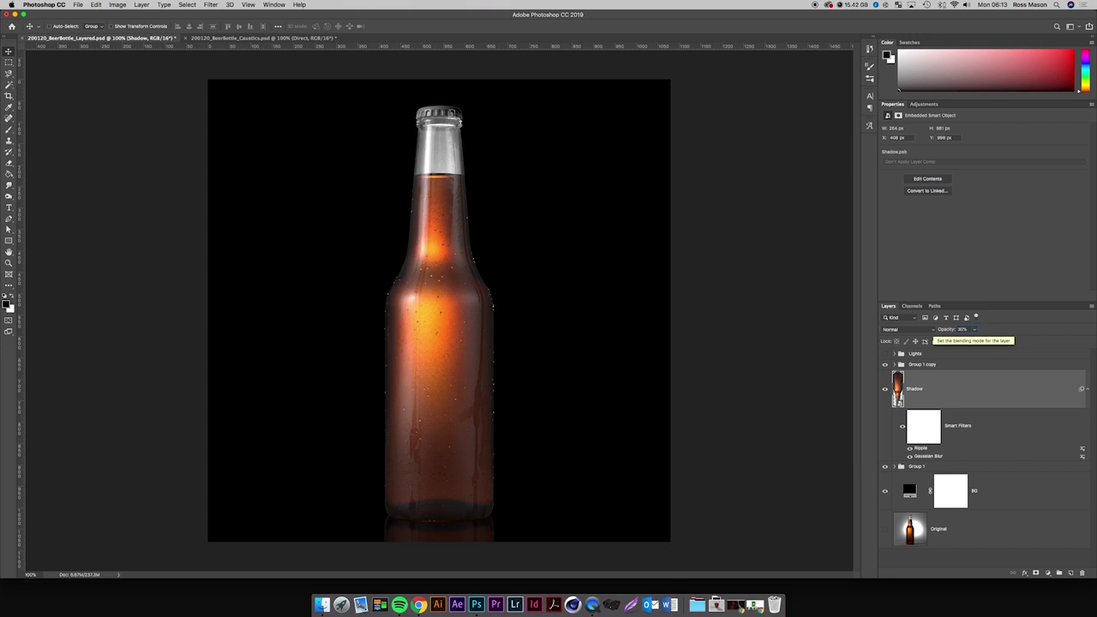
pyautogui.hotkey('shift', 'Down')
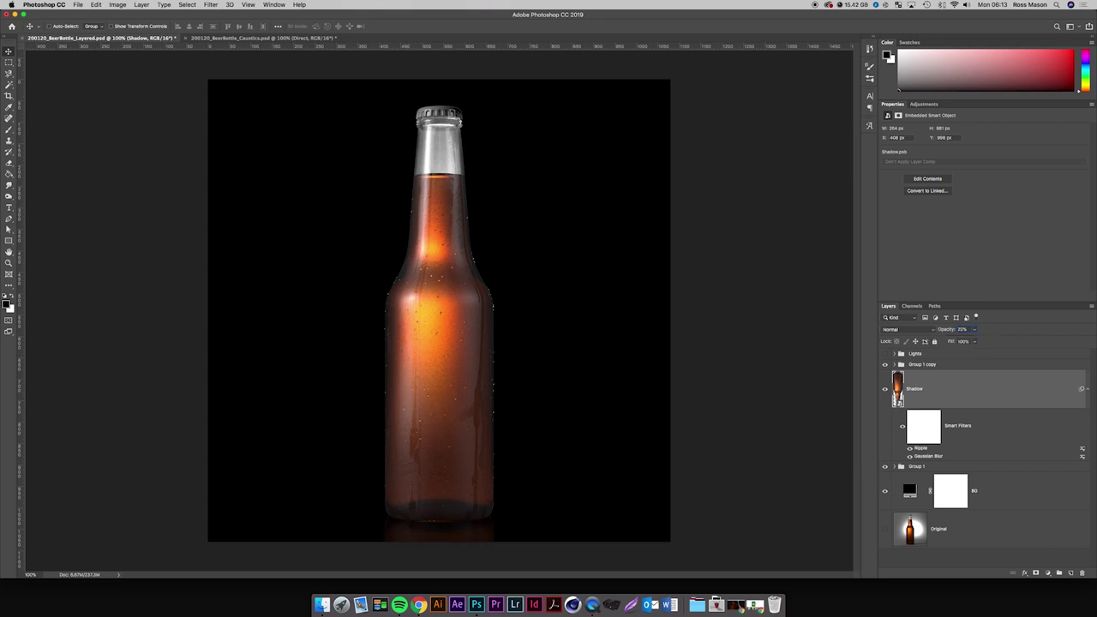
pyautogui.hotkey('shift', 'Down')
pyautogui.click(1087, 390)
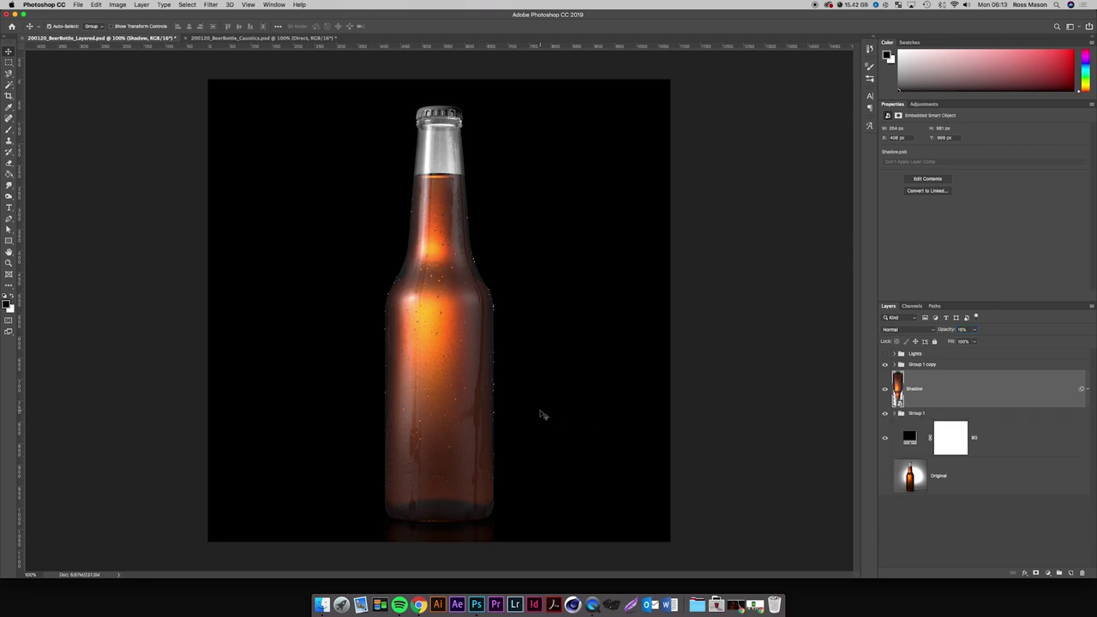
pyautogui.press('super+minus')
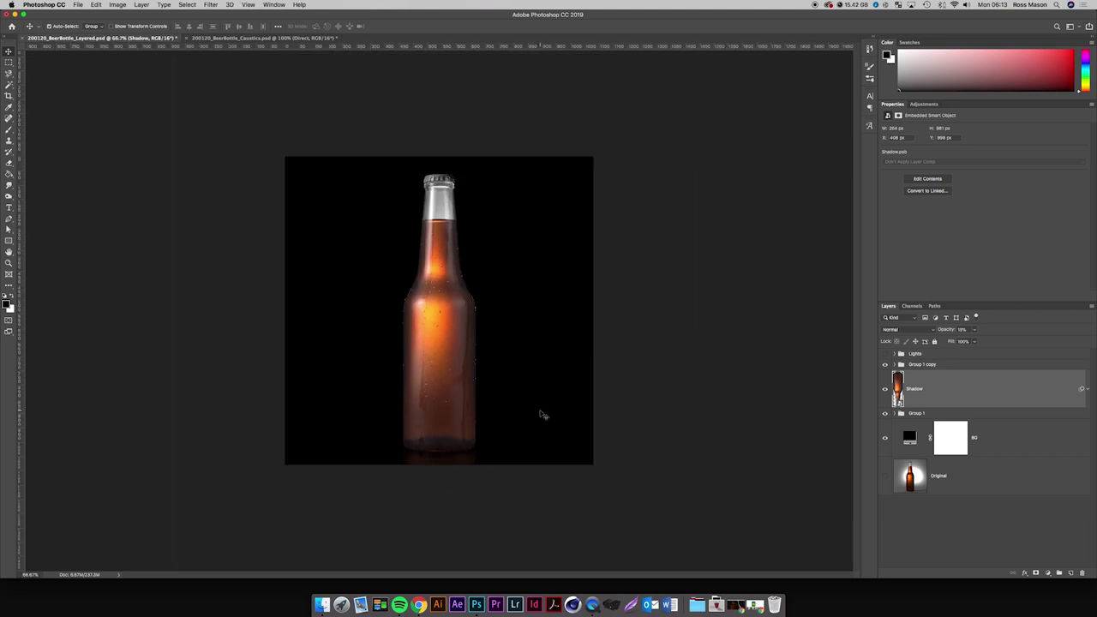
pyautogui.press('super+plus')
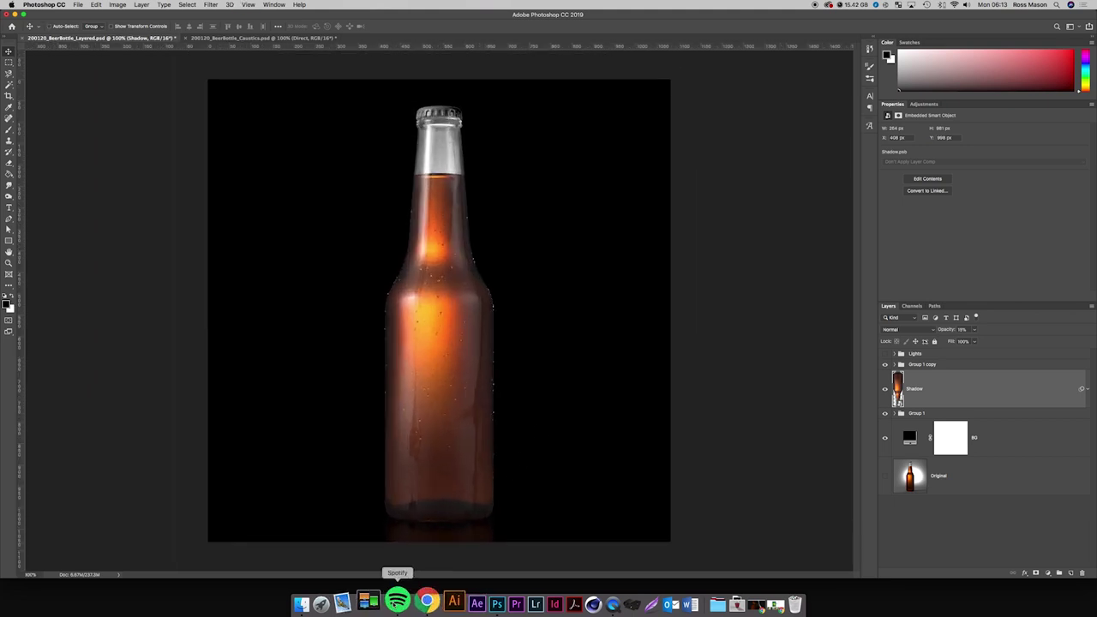
# Switch to Finder and preview the Coors bottle reference image from the _Ref folder beside the composite.
pyautogui.click(319, 600)
pyautogui.press('space')
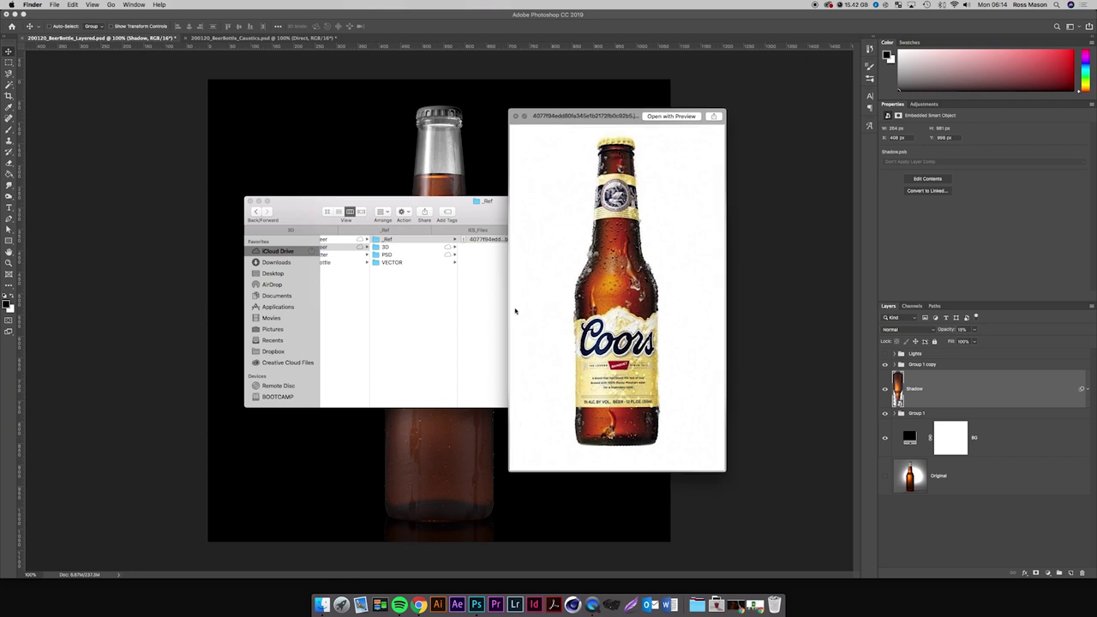
pyautogui.press('space')
pyautogui.moveTo(456, 205); pyautogui.dragTo(805, 148)
pyautogui.press('space')
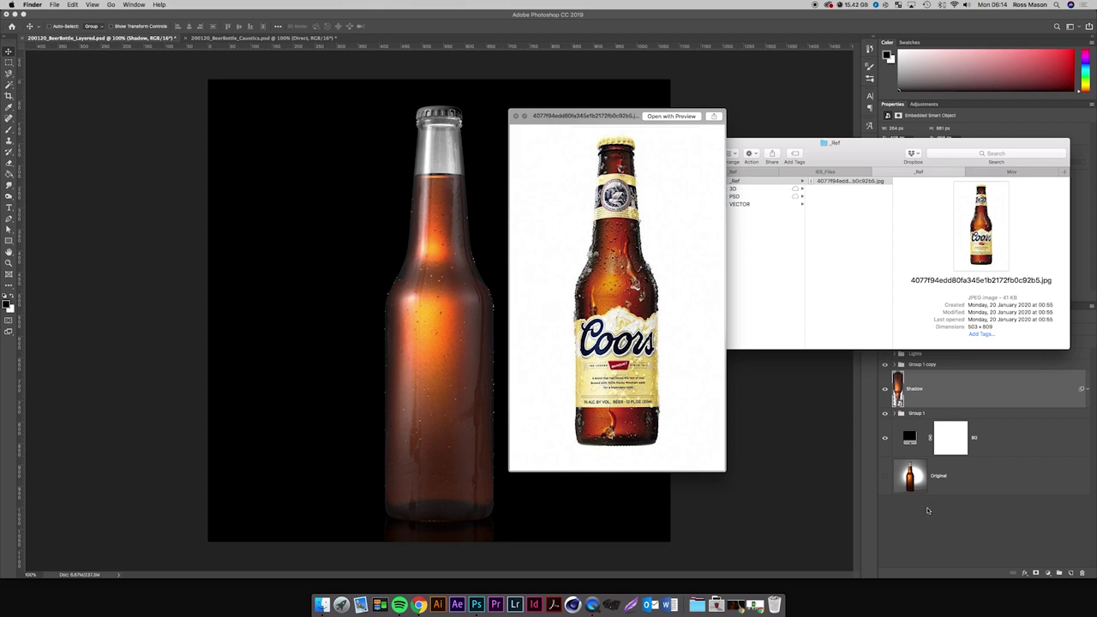
pyautogui.click(927, 511)
# Try white as the fill colour of the BG layer.
pyautogui.doubleClick(910, 437)
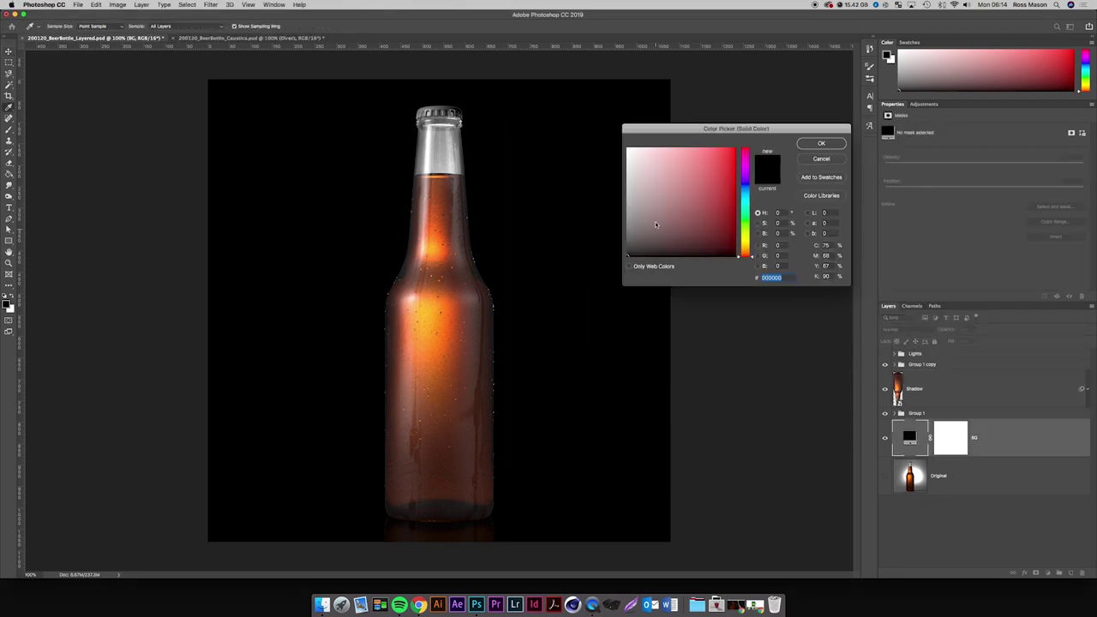
pyautogui.moveTo(655, 225); pyautogui.dragTo(595, 128)
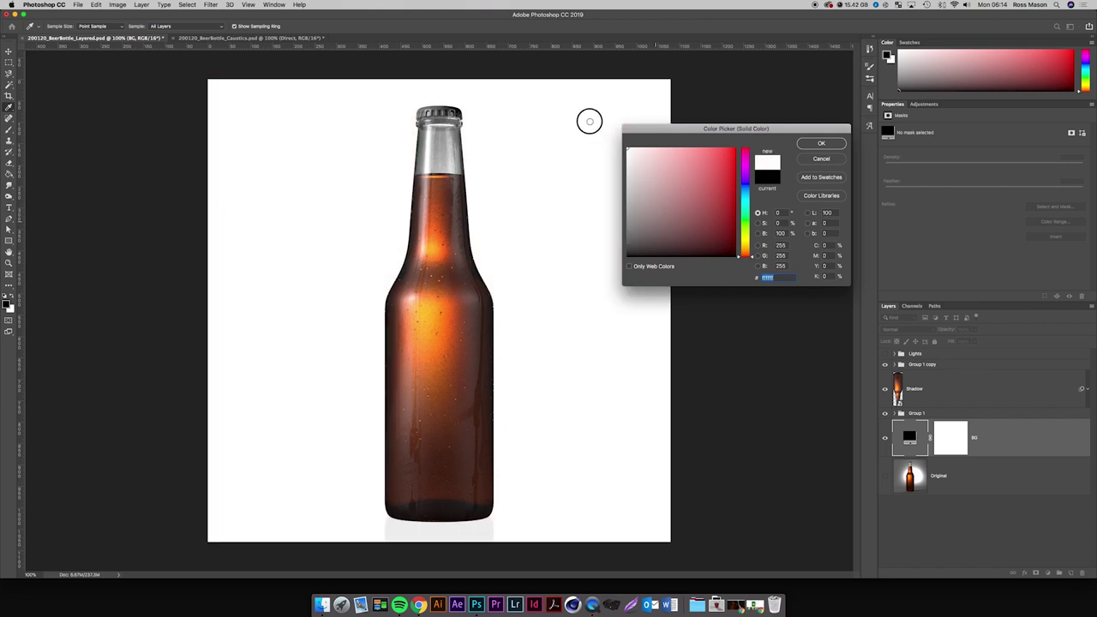
pyautogui.press('Escape')
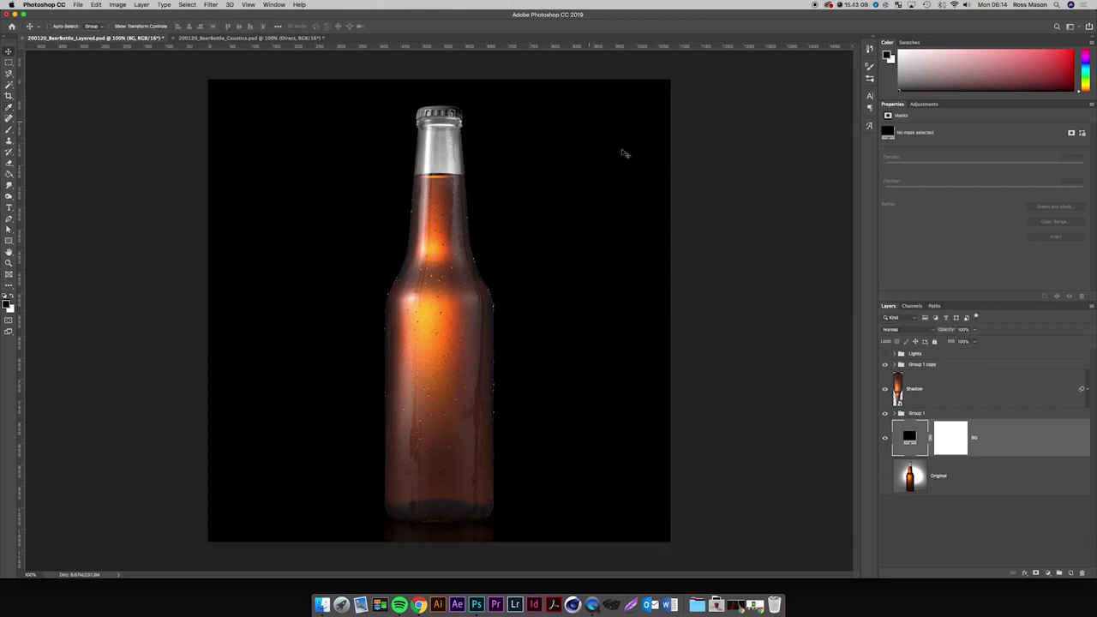
# Compare the image with and without Group 1 copy, rename that group Bottle_Fix and rename Group 1 as MAIN.
pyautogui.click(919, 393)
pyautogui.click(888, 366)
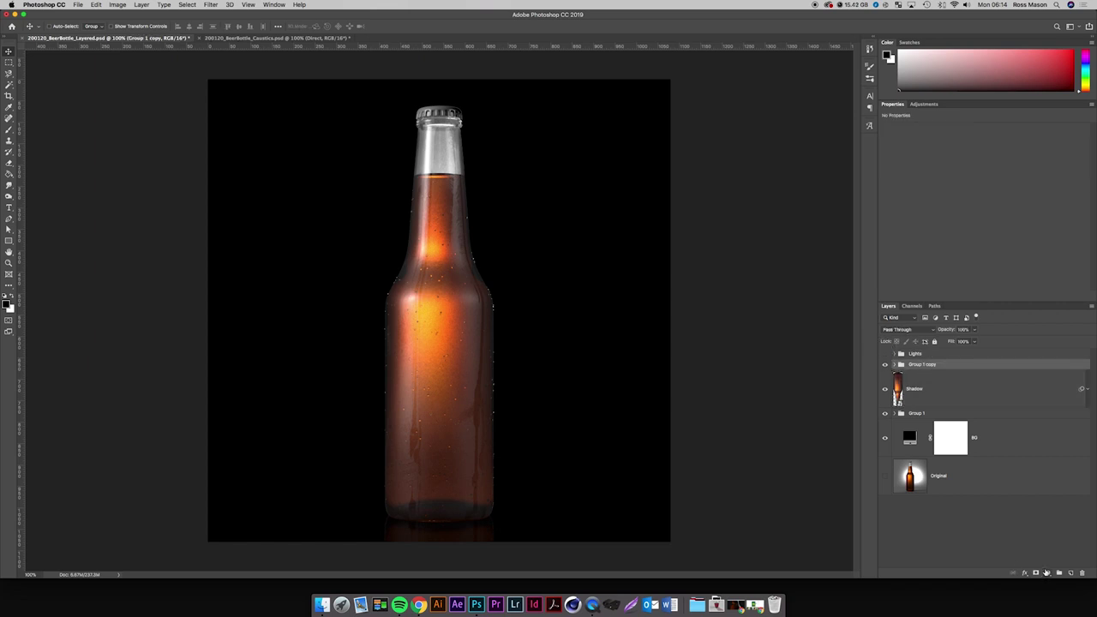
pyautogui.click(885, 365)
pyautogui.click(885, 366)
pyautogui.click(886, 365)
pyautogui.click(885, 365)
pyautogui.doubleClick(921, 364)
pyautogui.write('Bottle_Fix')
pyautogui.press('Return')
pyautogui.doubleClick(916, 414)
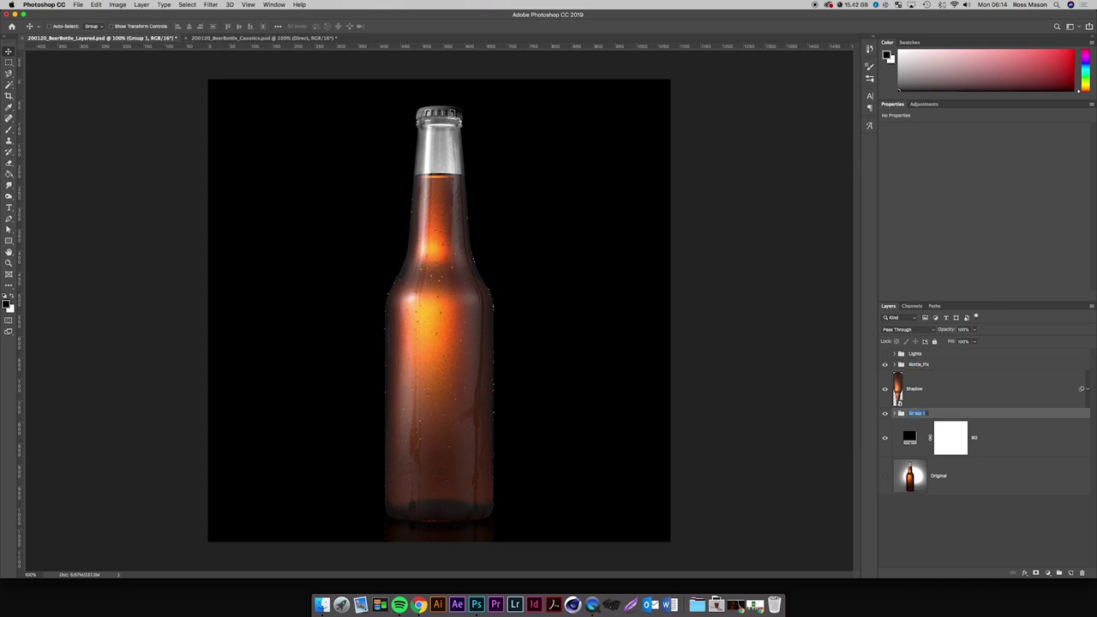
pyautogui.write('L')
pyautogui.press('Return')
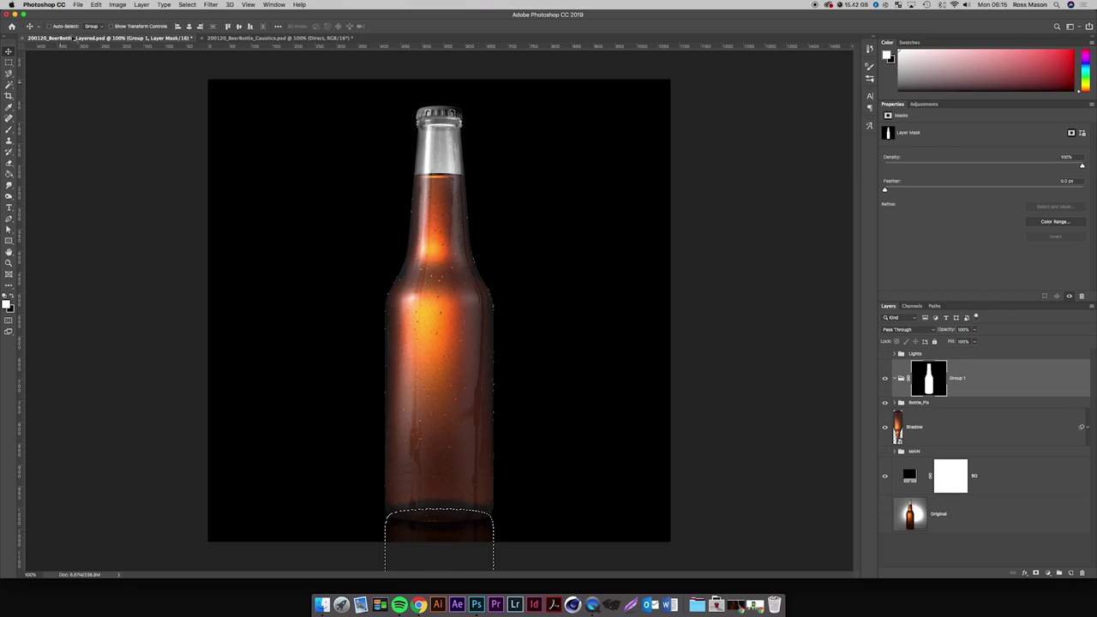
# Fill the selected reflection area on the new Group 1's layer mask with white and deselect.
pyautogui.click(96, 4)
pyautogui.click(103, 141)
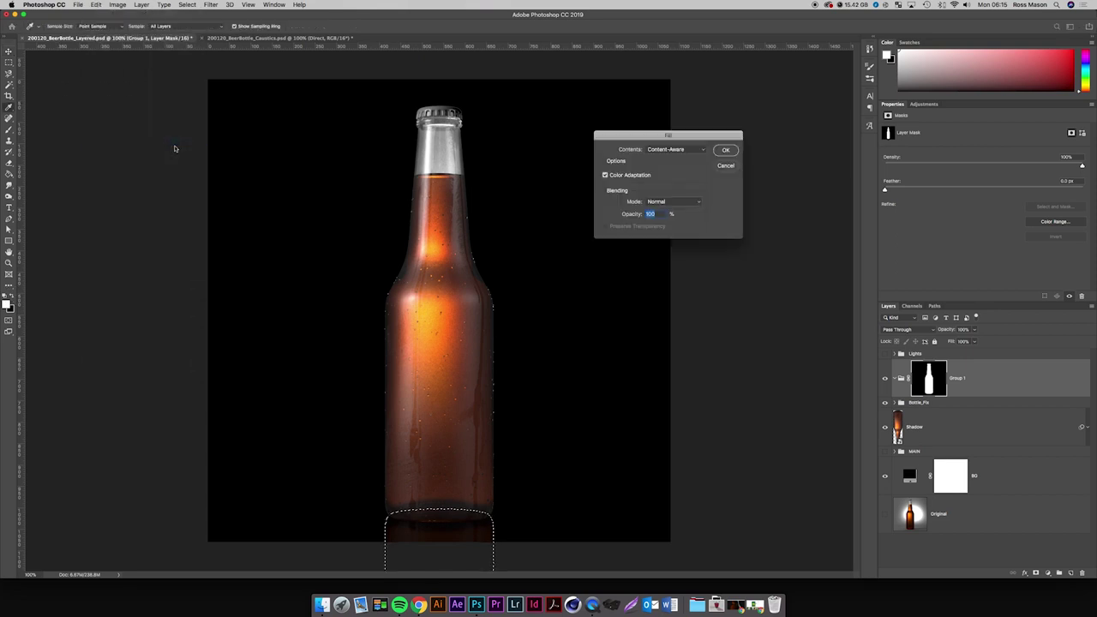
pyautogui.click(675, 149)
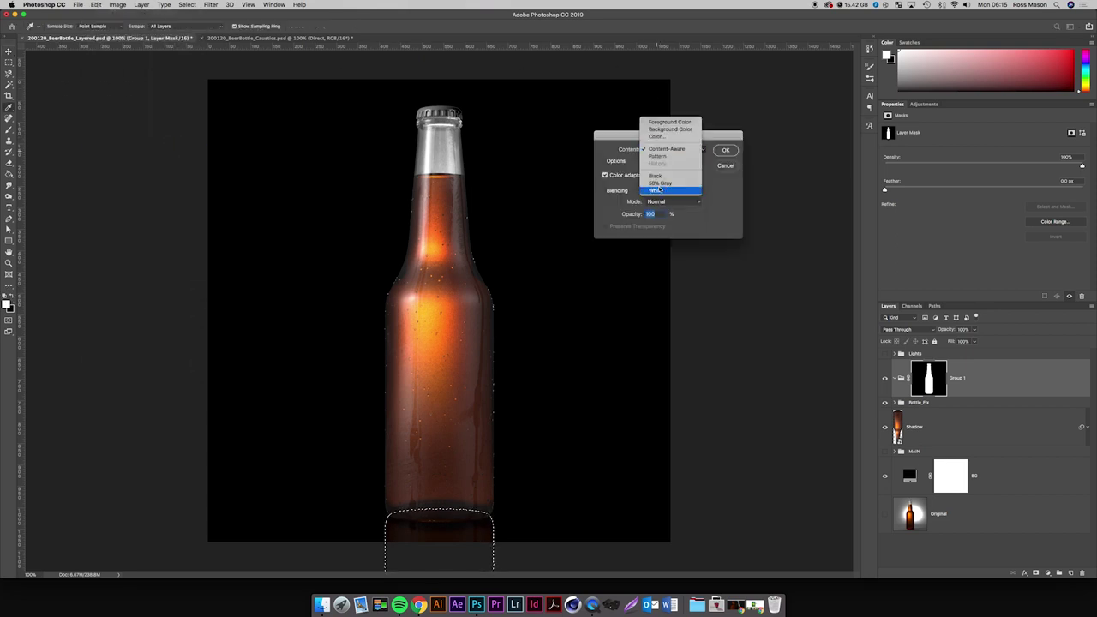
pyautogui.click(656, 184)
pyautogui.press('Return')
pyautogui.press('v')
pyautogui.press('super+d')
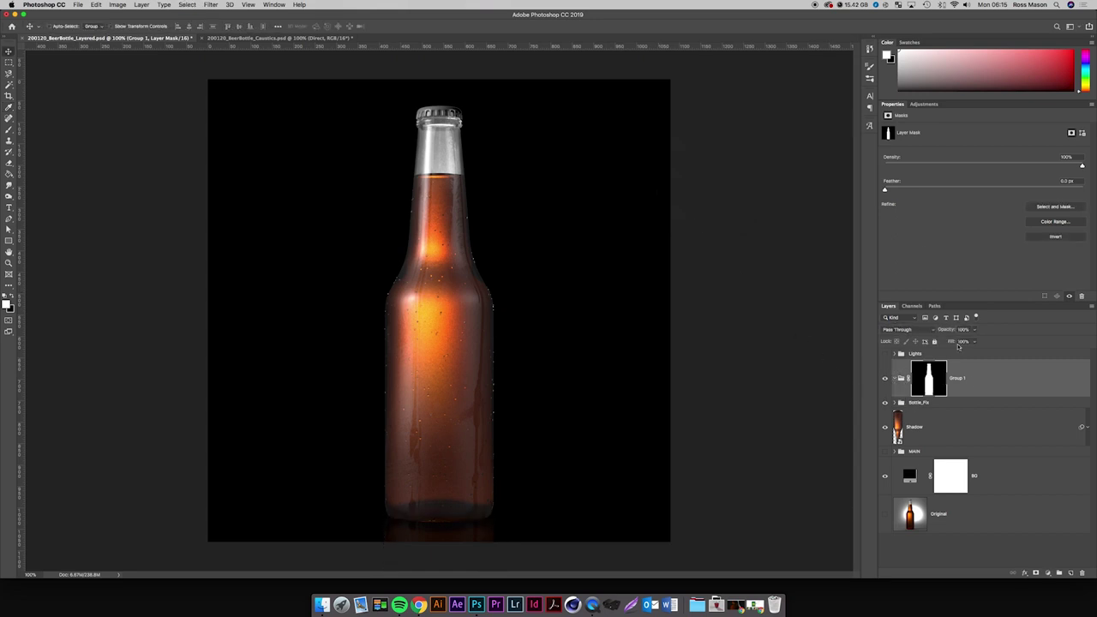
# Add a Color Lookup adjustment inside Group 1 using the Crisp_Winter.look LUT at 30% opacity.
pyautogui.click(901, 380)
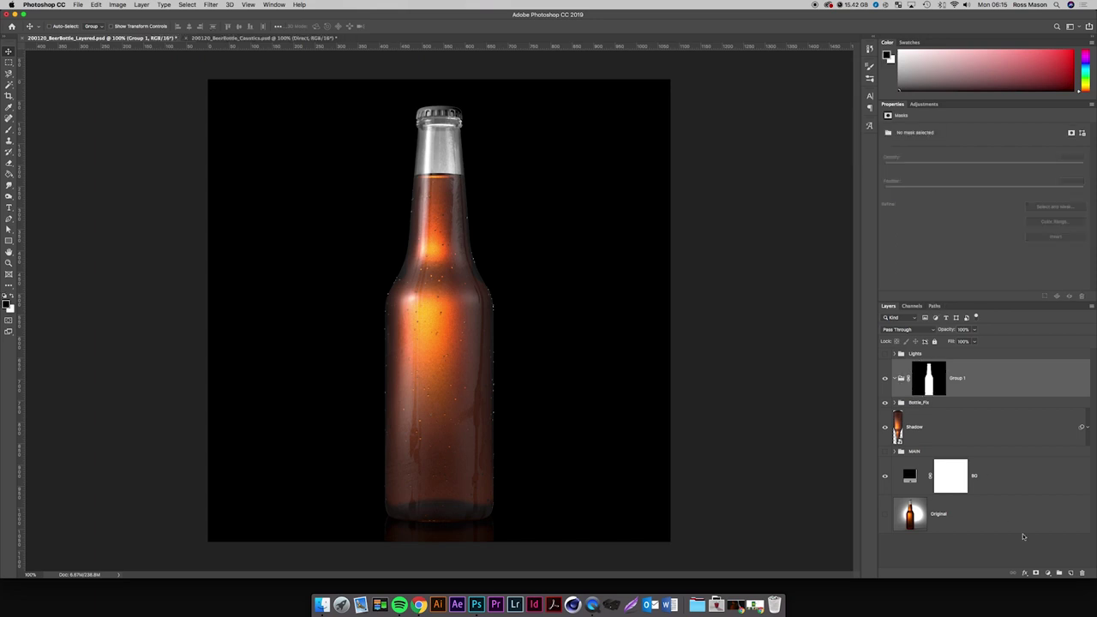
pyautogui.click(1047, 574)
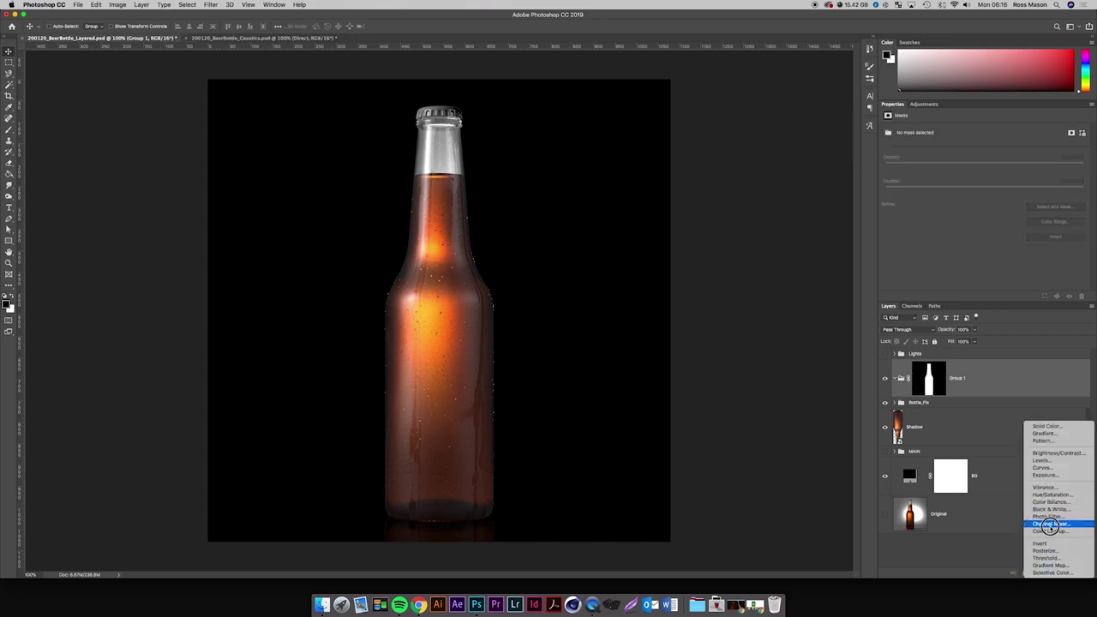
pyautogui.click(1048, 531)
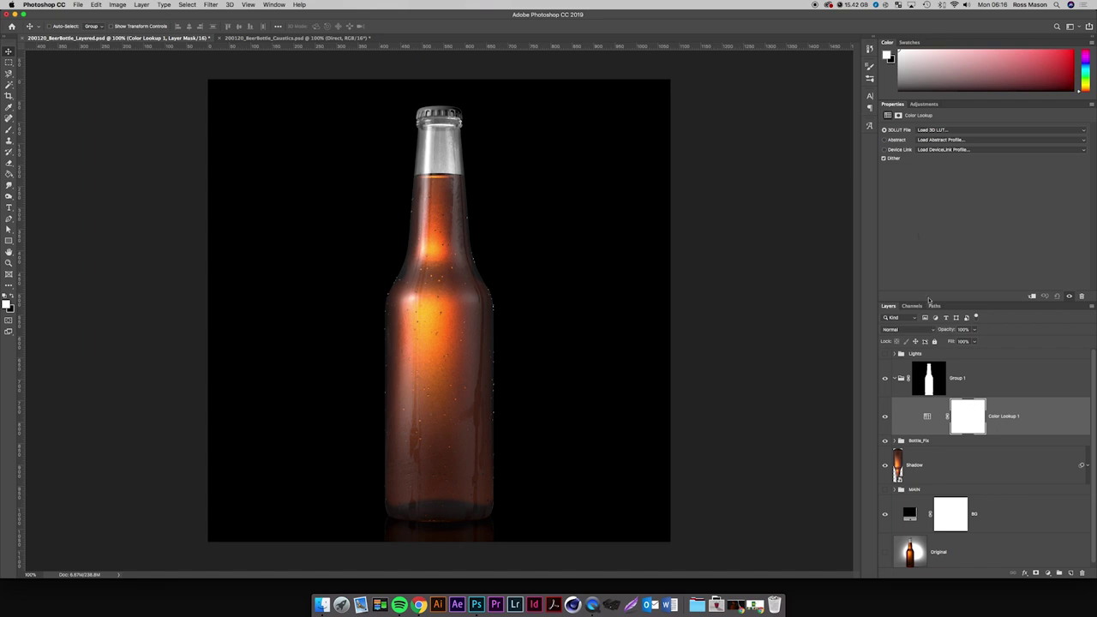
pyautogui.click(930, 130)
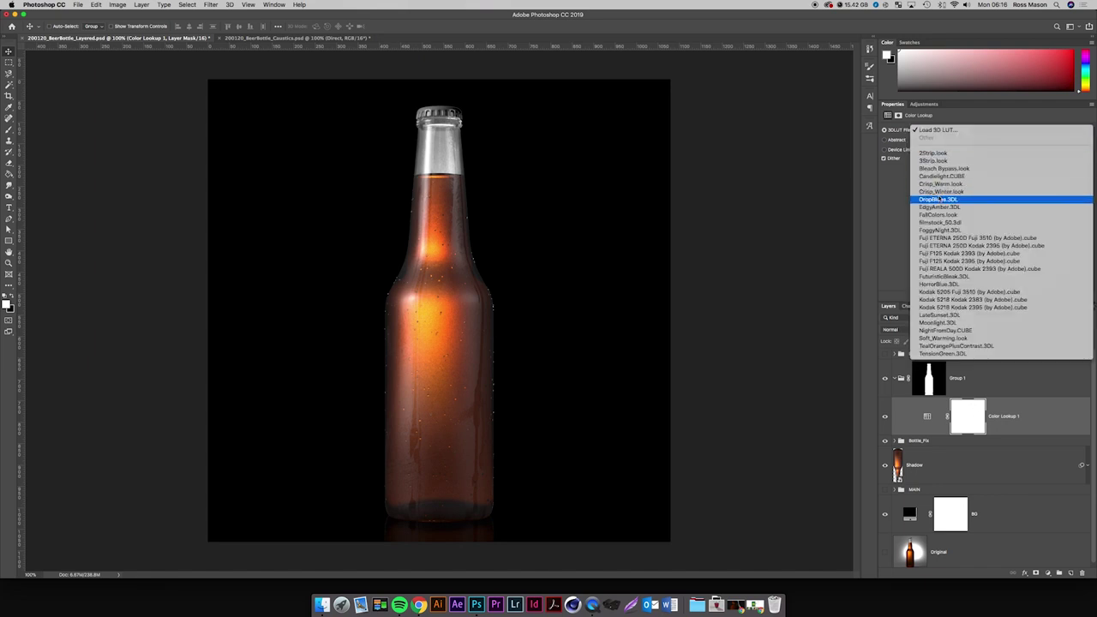
pyautogui.click(939, 192)
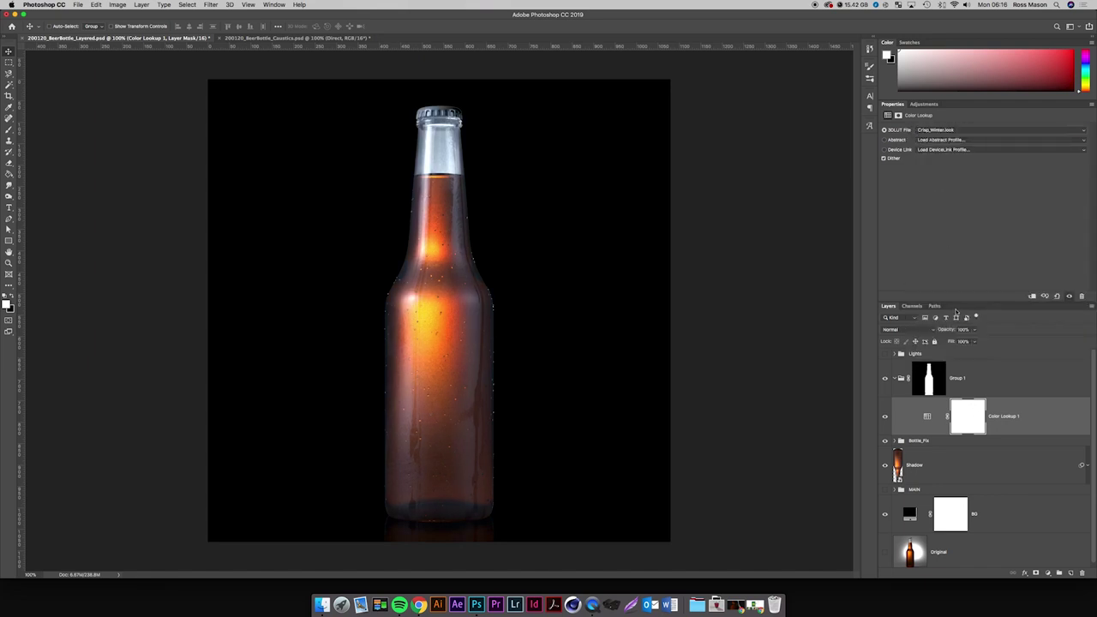
pyautogui.click(945, 332)
pyautogui.write('30')
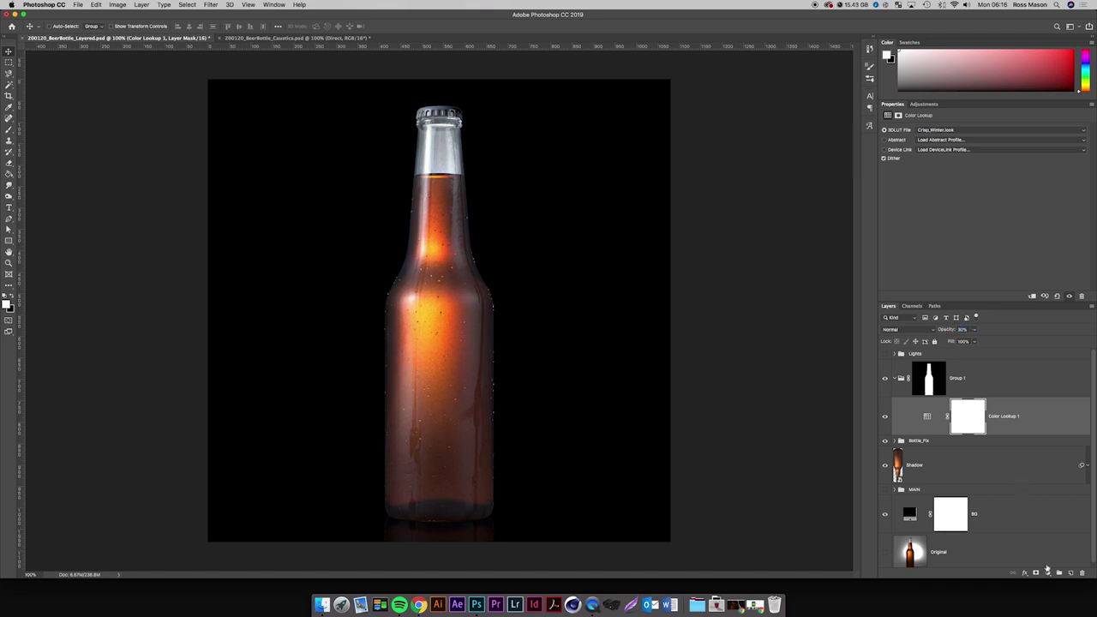
# Add a second Color Lookup adjustment in Group 1, trying FallColors.look before choosing the filmstock_50.3dl LUT.
pyautogui.click(1048, 575)
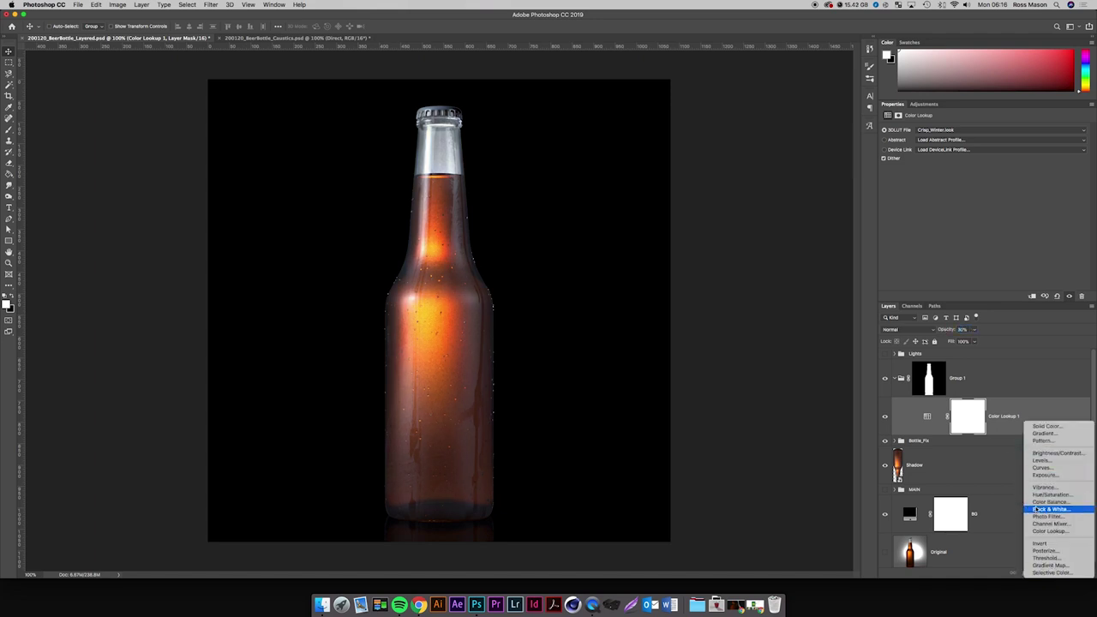
pyautogui.click(1046, 531)
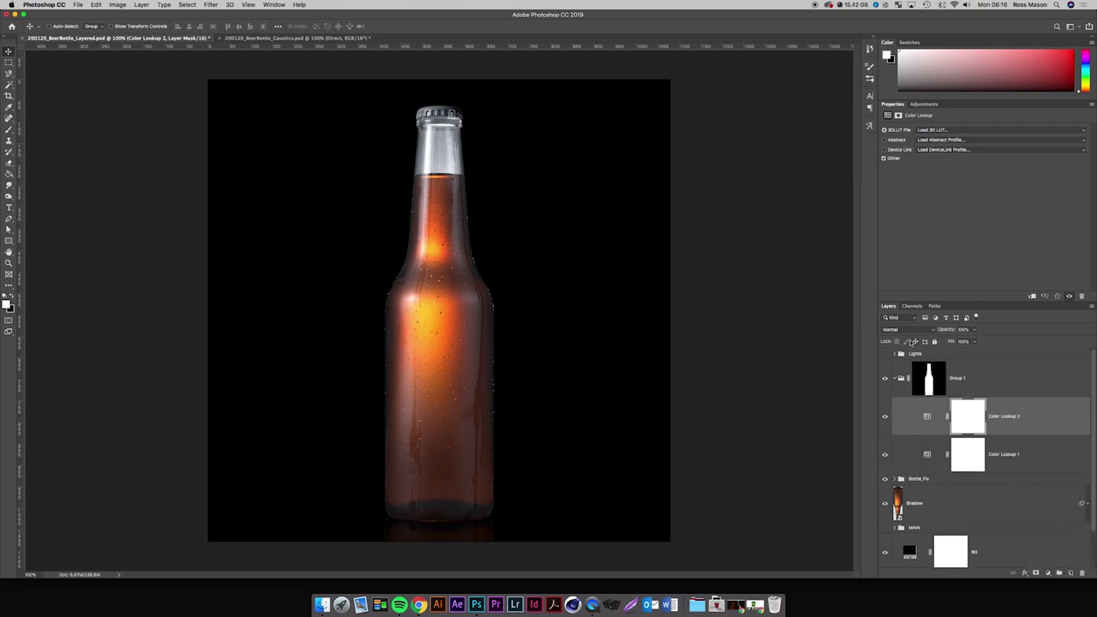
pyautogui.click(932, 130)
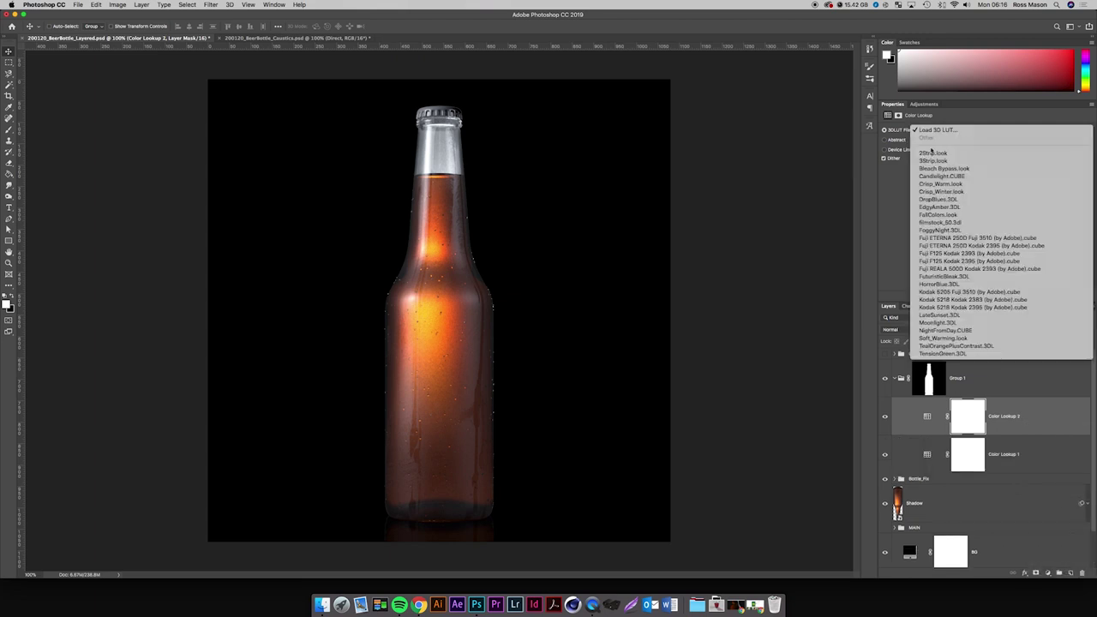
pyautogui.click(940, 213)
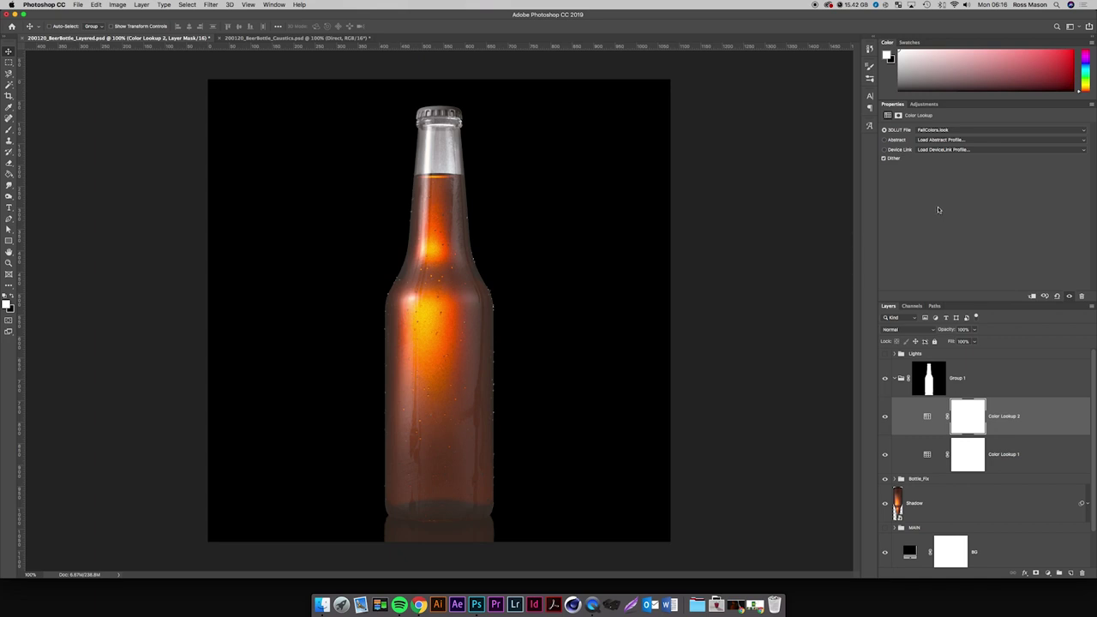
pyautogui.click(934, 131)
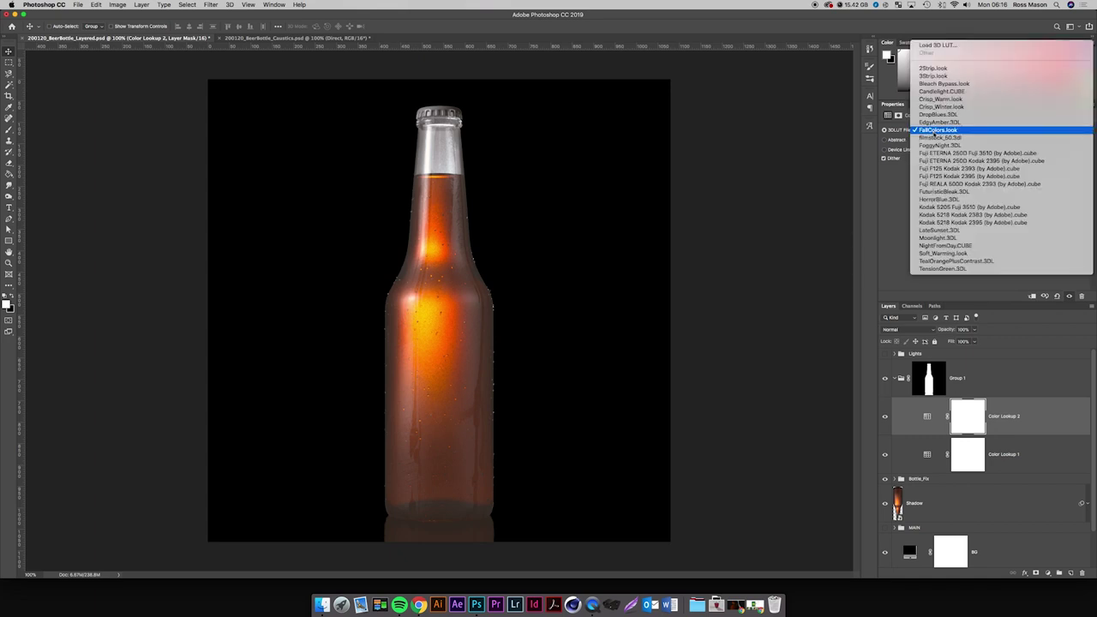
pyautogui.click(933, 137)
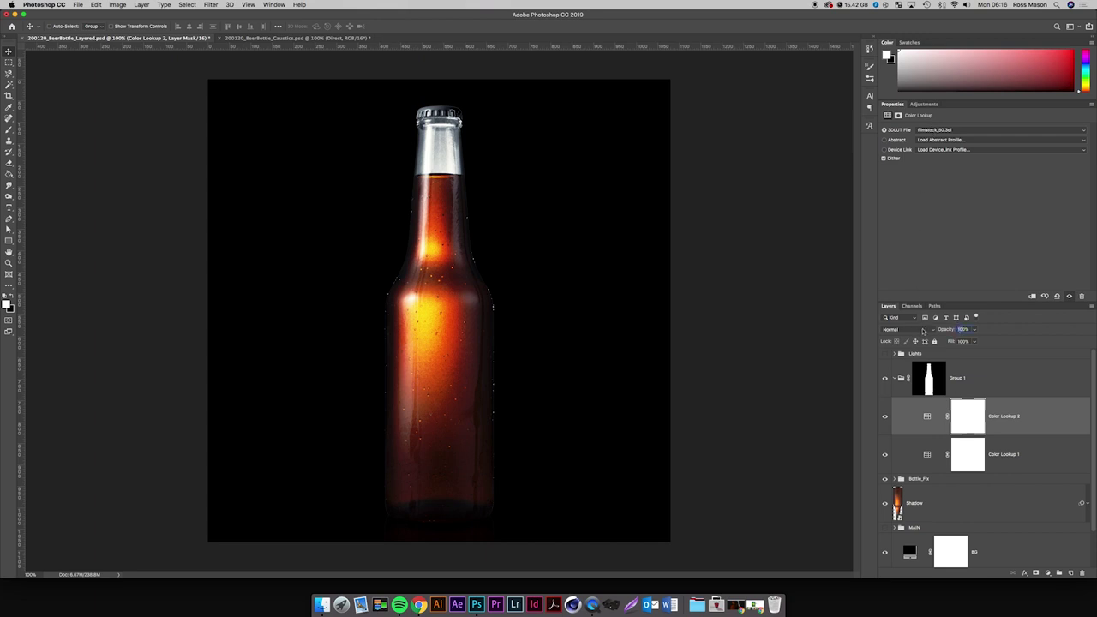
# Set the opacity of the filmstock_50.3dl Color Lookup adjustment to 30%.
pyautogui.write('25')
pyautogui.press('Return')
pyautogui.write('40')
pyautogui.press('Return')
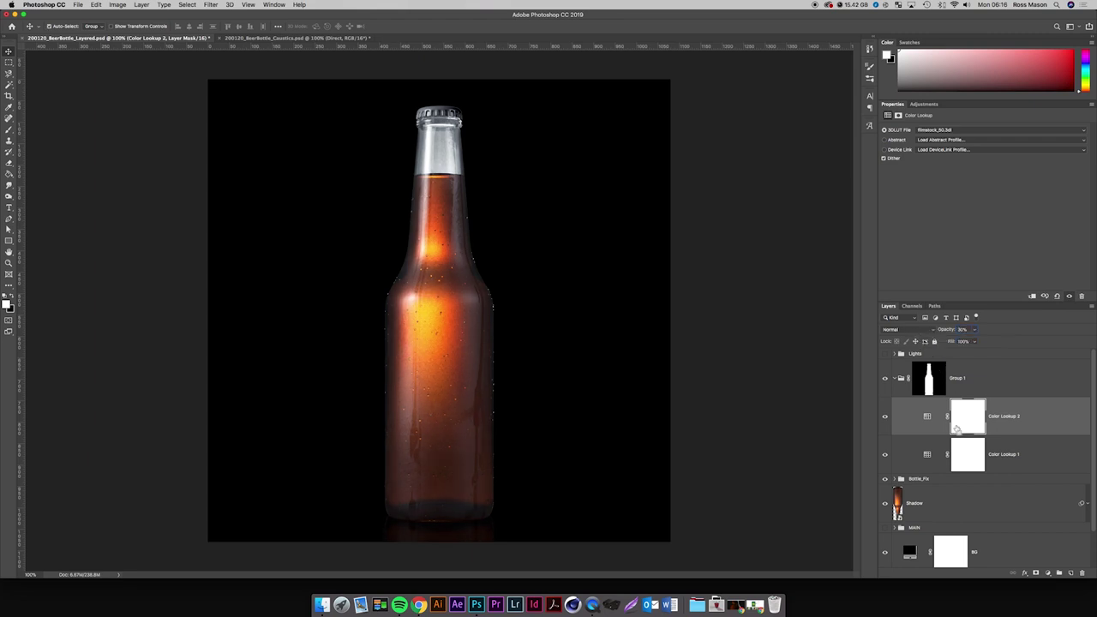
# Duplicate the filmstock_50.3dl Color Lookup adjustment, try FoggyNight.3DL and the Fuji ETERNA 250D Fuji 3510 LUT on the copy, and compare its effect.
pyautogui.press('super+j')
pyautogui.click(927, 417)
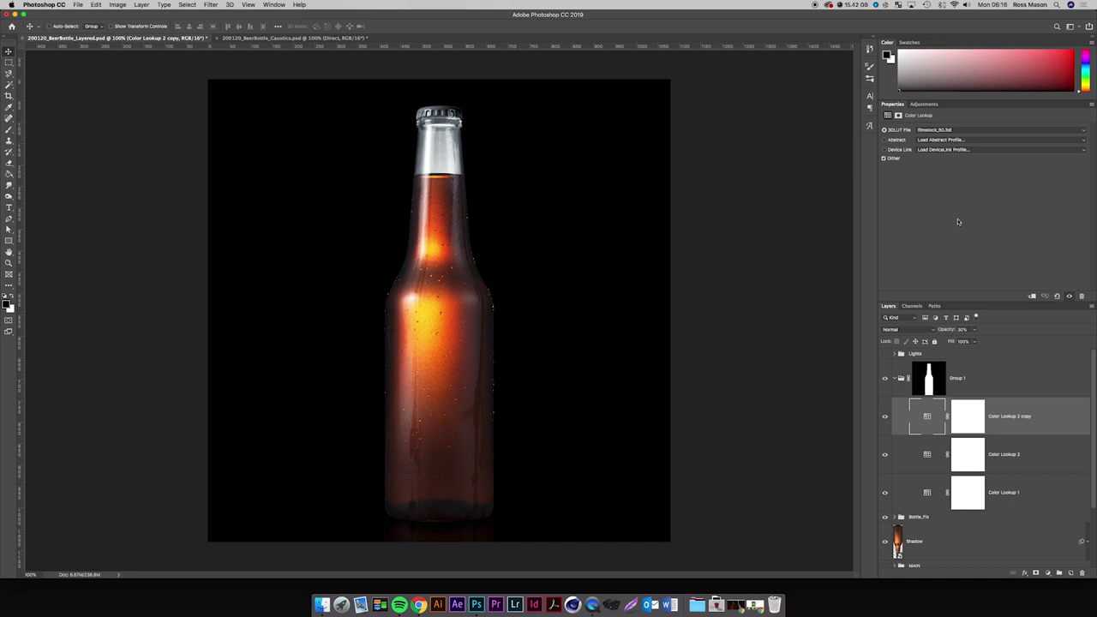
pyautogui.click(958, 132)
pyautogui.click(959, 131)
pyautogui.click(959, 130)
pyautogui.click(955, 138)
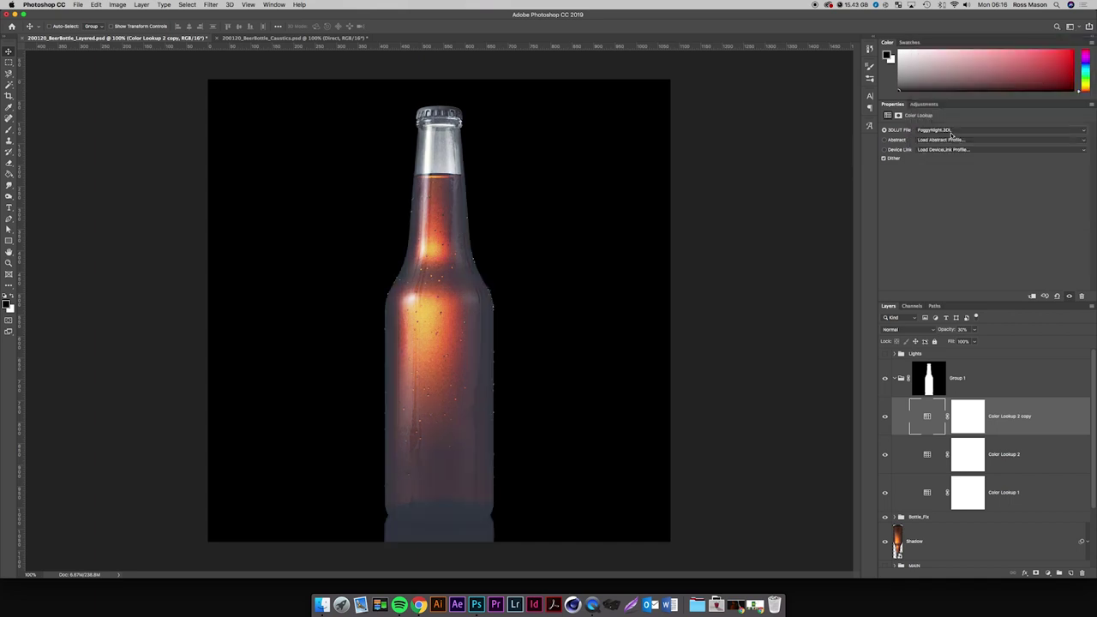
pyautogui.click(948, 133)
pyautogui.click(948, 140)
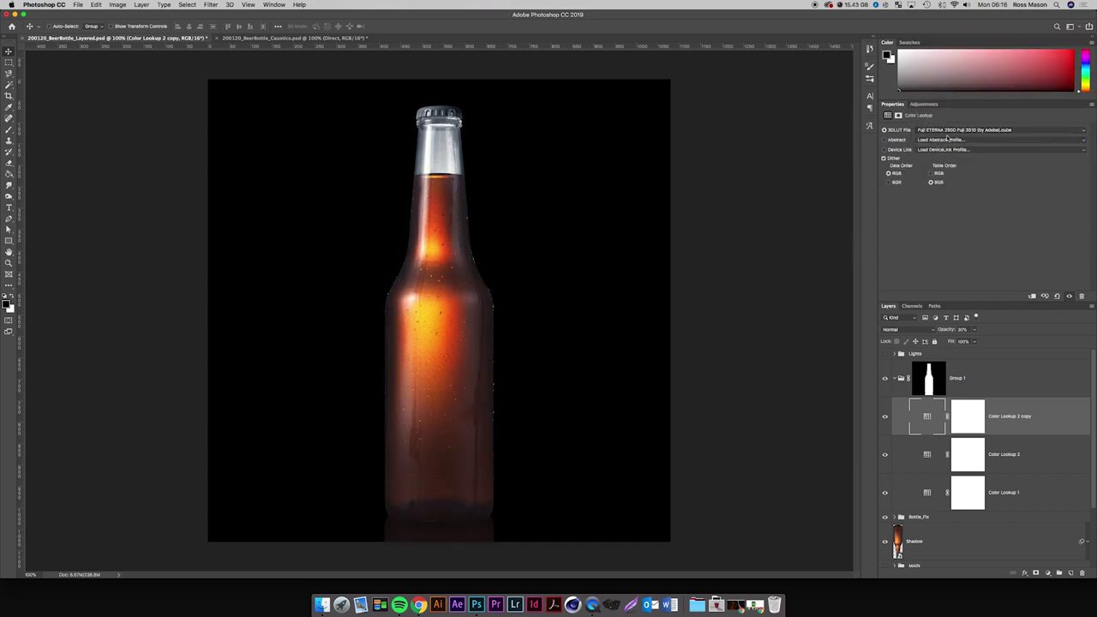
pyautogui.click(884, 416)
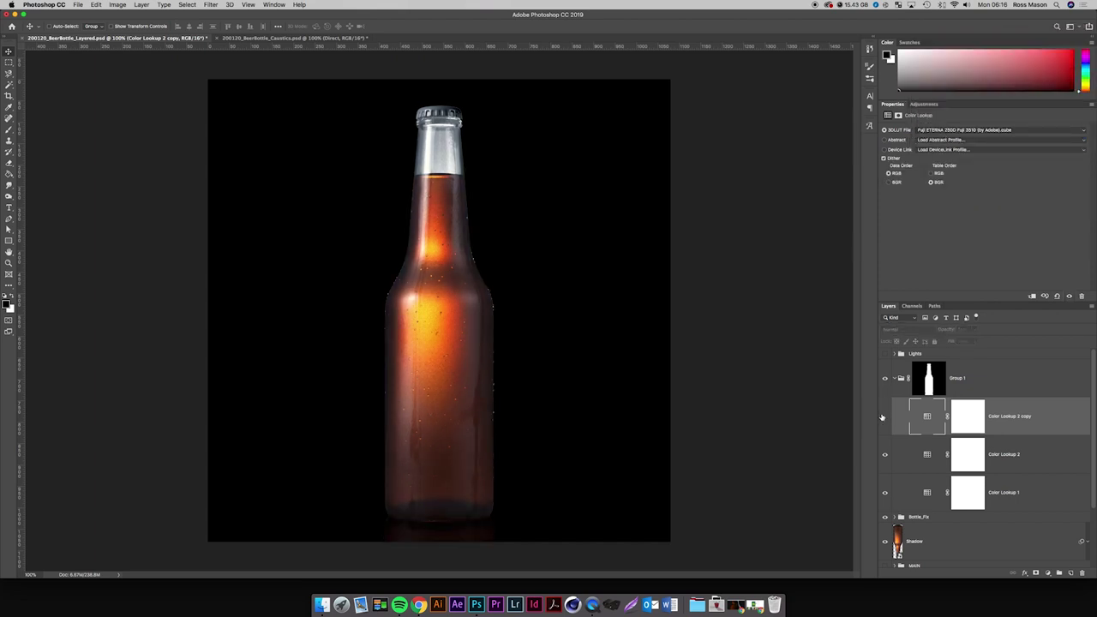
pyautogui.click(883, 417)
pyautogui.click(883, 417)
pyautogui.click(883, 417)
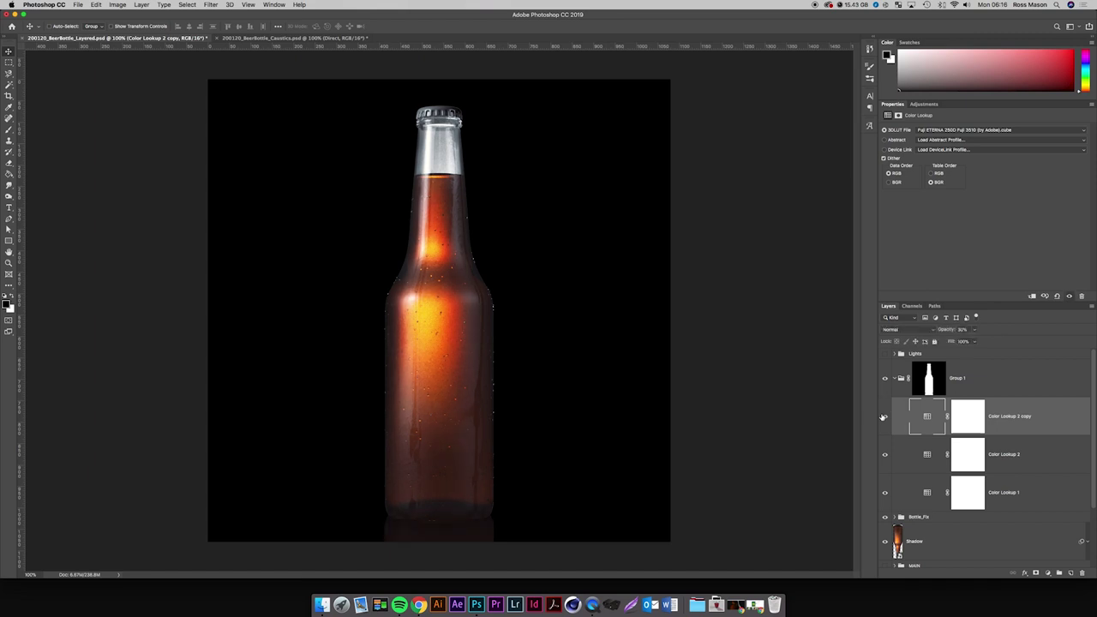
# Try the Fuji ETERNA 250D Kodak 2395, Fuji F125 and Fuji REALA 500D LUTs on the copied Color Lookup adjustment.
pyautogui.click(934, 129)
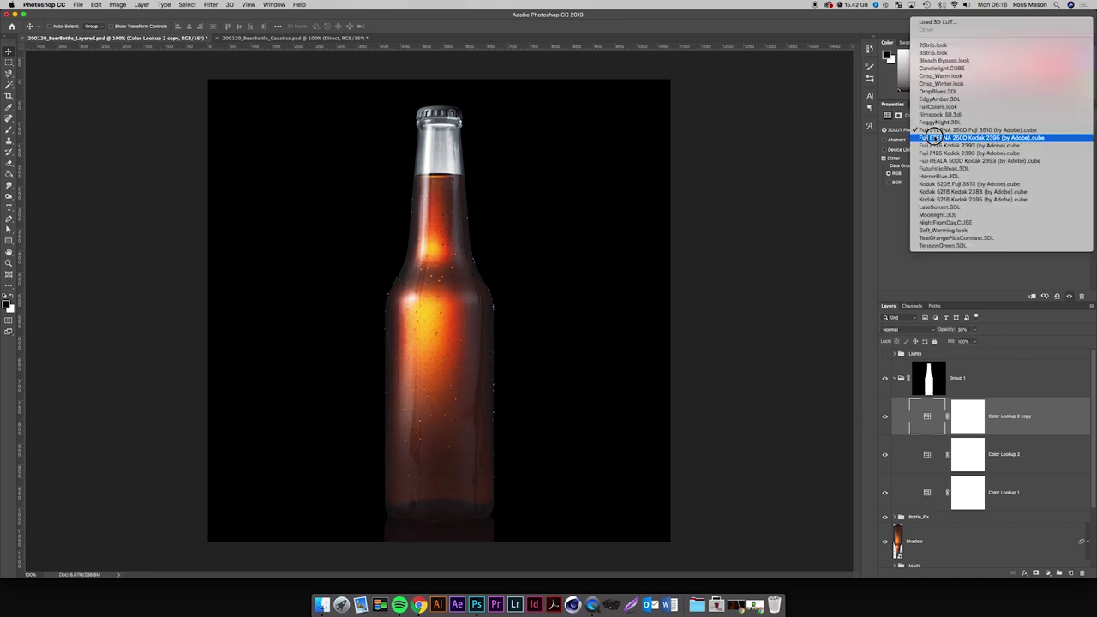
pyautogui.click(934, 130)
pyautogui.click(933, 129)
pyautogui.click(933, 137)
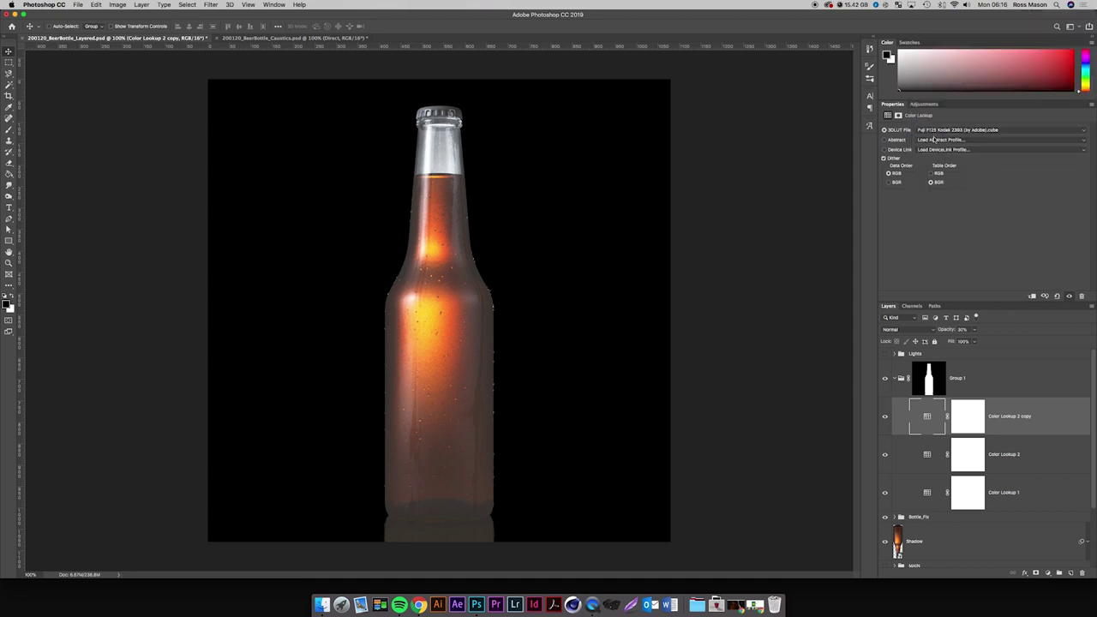
pyautogui.click(933, 130)
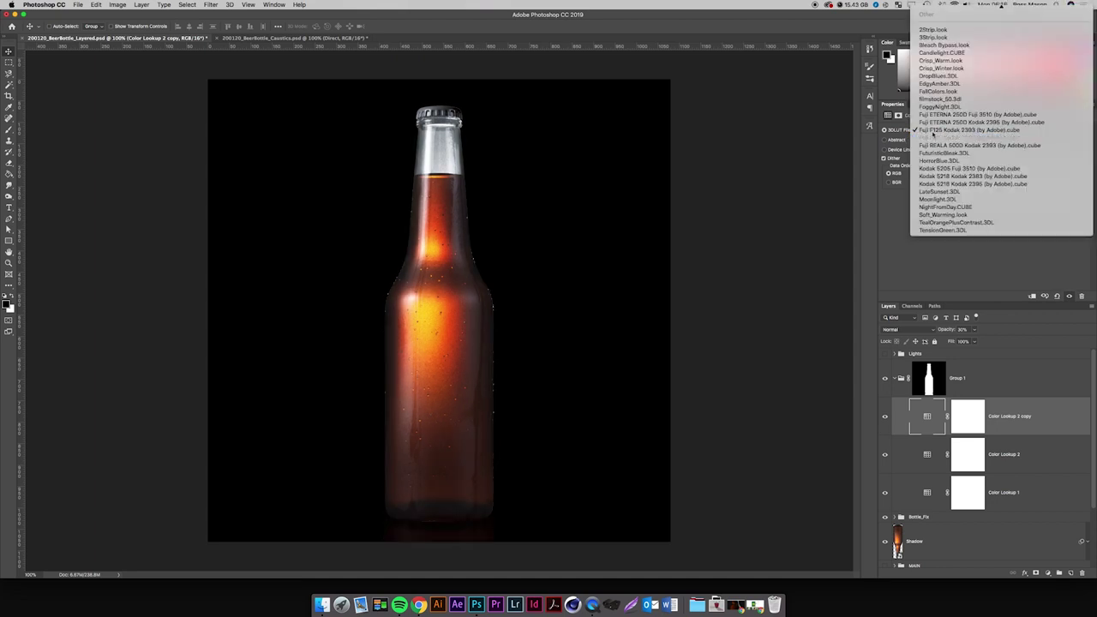
pyautogui.click(934, 137)
pyautogui.click(934, 130)
pyautogui.click(933, 137)
# Try FuturisticBleak.3DL and HorrorBlue.3DL on the copied Color Lookup before choosing the Kodak 5205 Fuji 3510 (by Adobe).cube LUT.
pyautogui.click(934, 130)
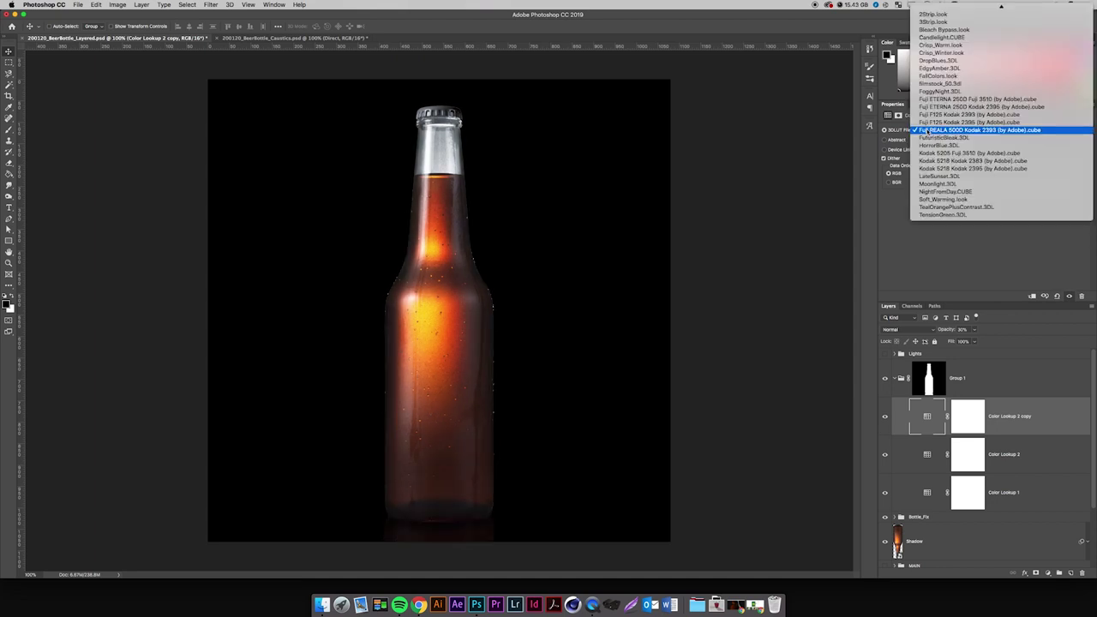
pyautogui.click(930, 138)
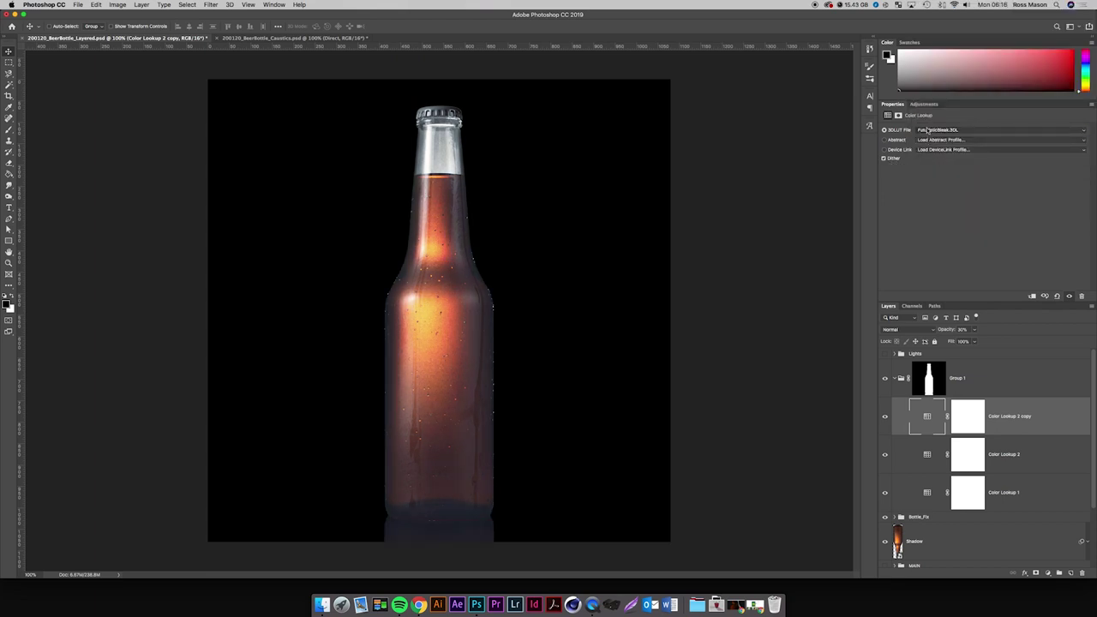
pyautogui.click(928, 131)
pyautogui.click(930, 138)
pyautogui.click(929, 130)
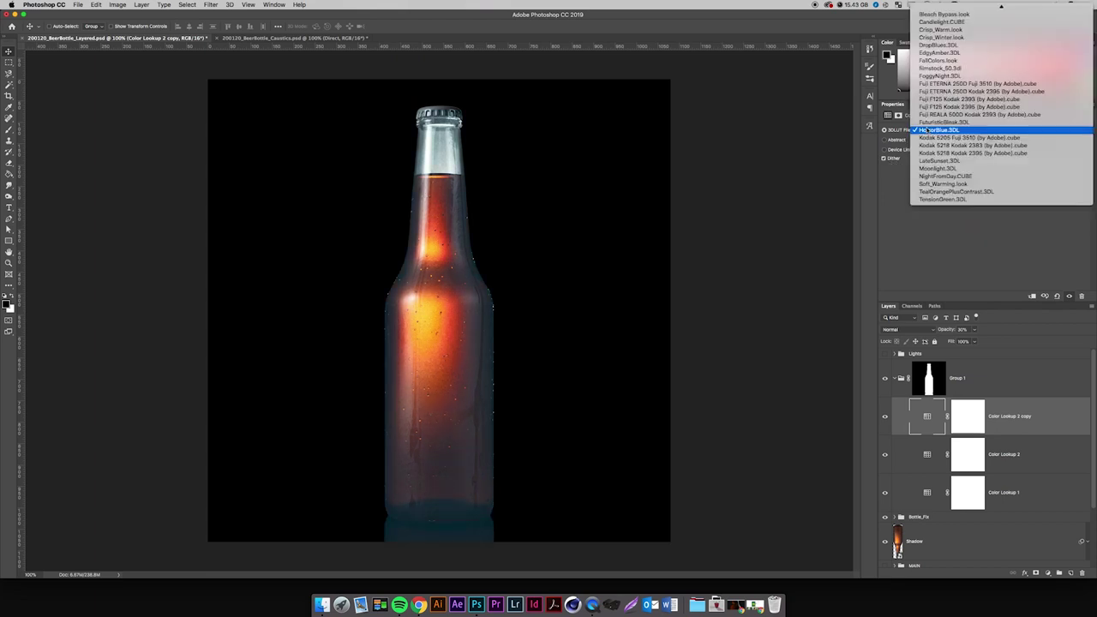
pyautogui.click(929, 137)
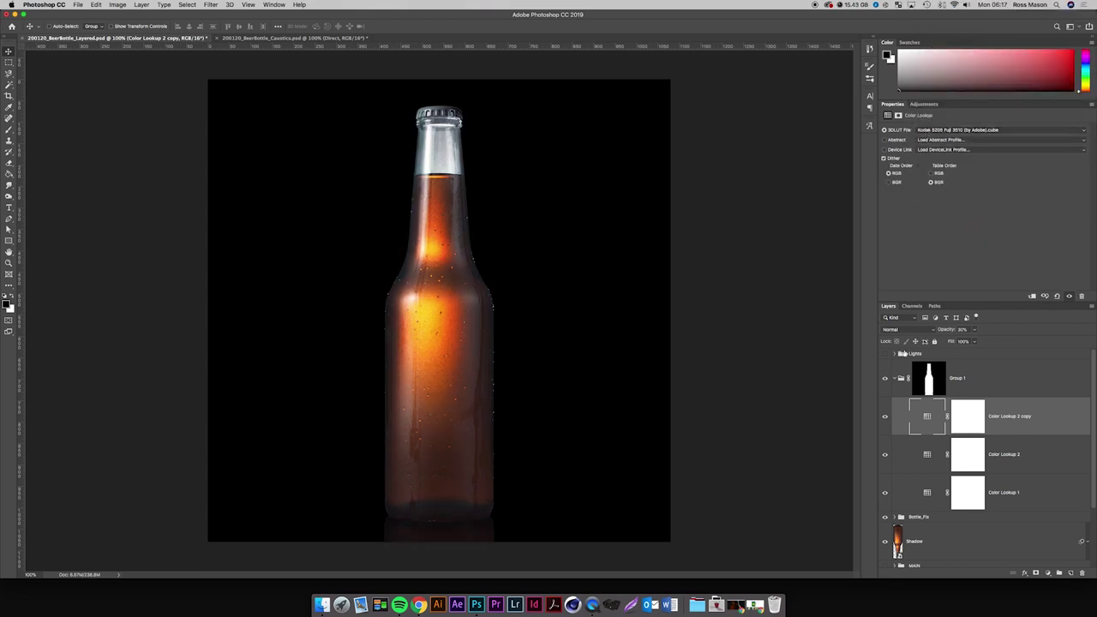
# Toggle the visibility of the Kodak 5205 Color Lookup adjustment to compare the bottle with and without it.
pyautogui.click(886, 416)
pyautogui.click(886, 417)
pyautogui.click(886, 417)
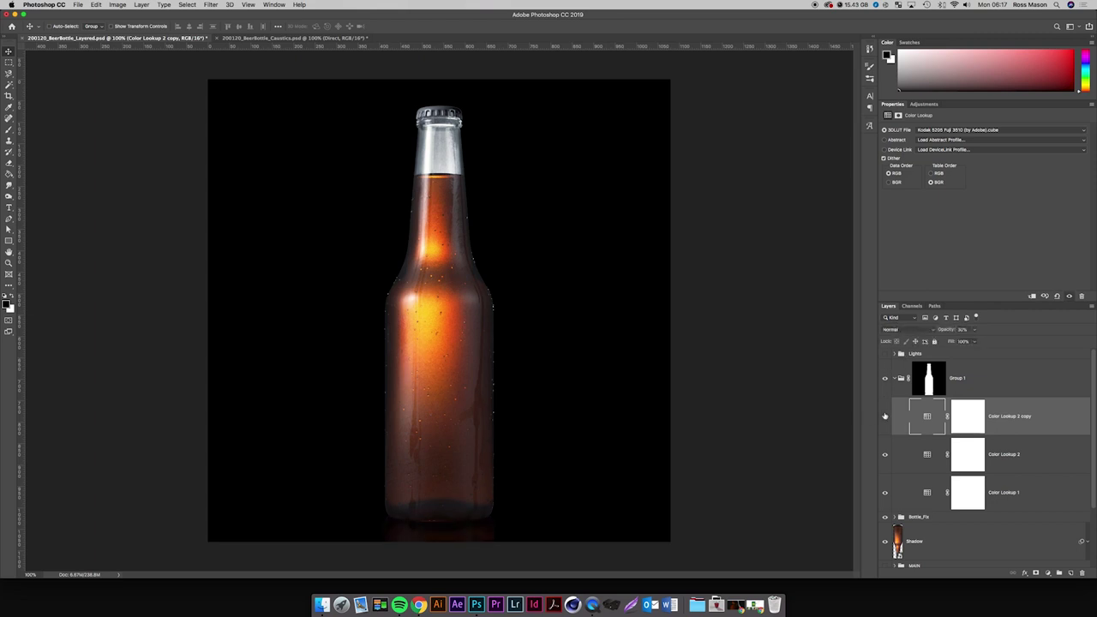
pyautogui.click(886, 416)
pyautogui.click(886, 417)
pyautogui.click(886, 417)
pyautogui.click(886, 416)
pyautogui.click(886, 417)
# Duplicate the Kodak 5205 Color Lookup adjustment and try the Kodak 5218, LateSunset.3DL and Moonlight.3DL LUTs on the new copy.
pyautogui.press('super+j')
pyautogui.press('super+j')
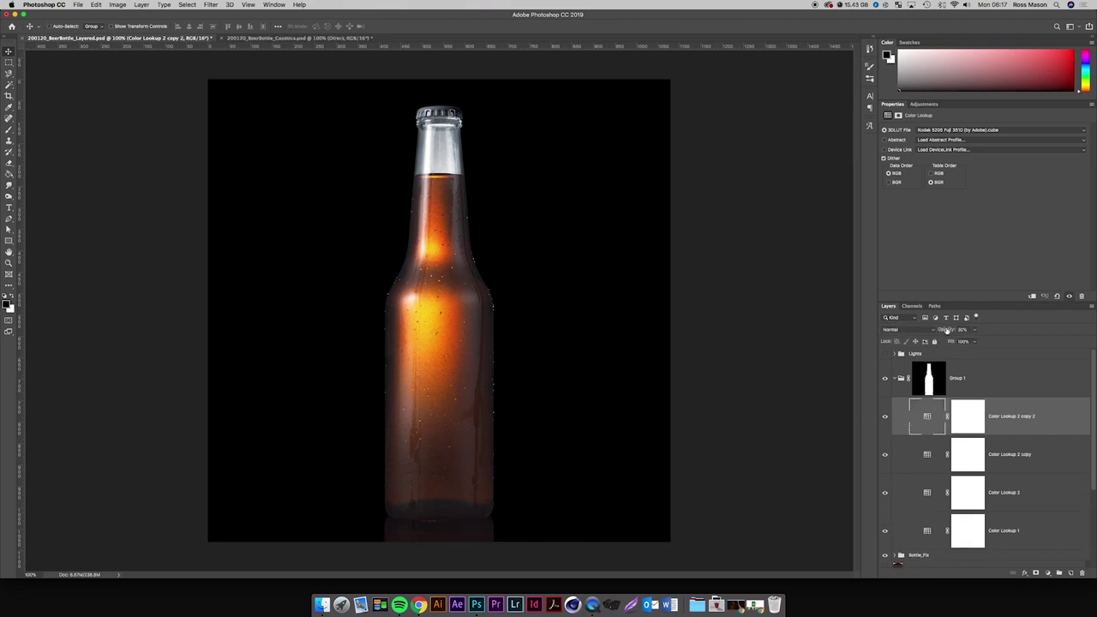
pyautogui.click(946, 129)
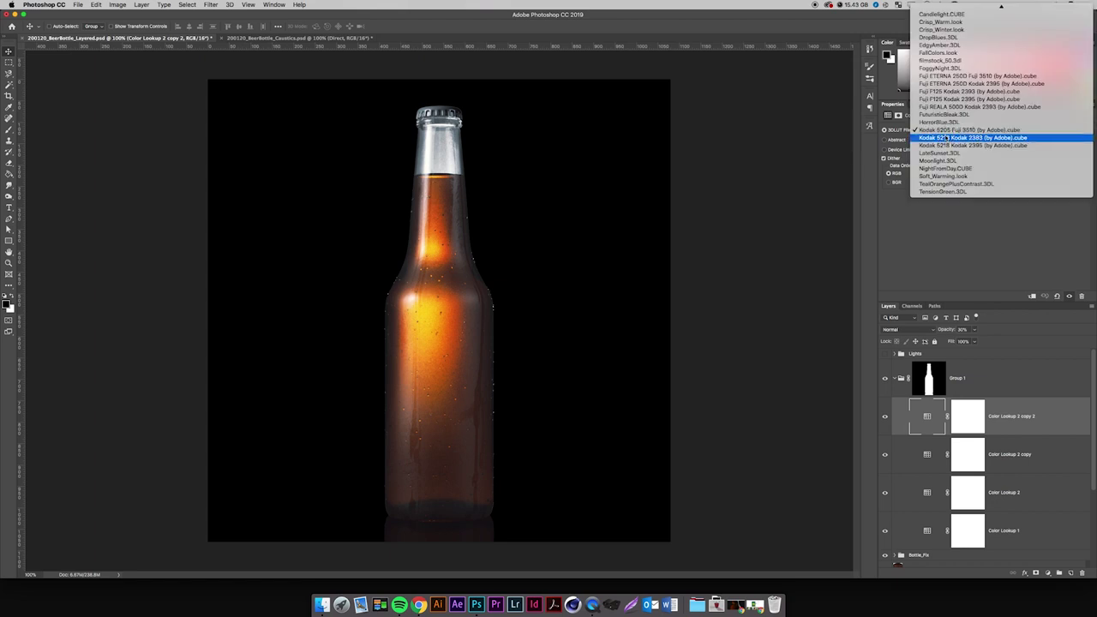
pyautogui.click(946, 137)
pyautogui.click(941, 129)
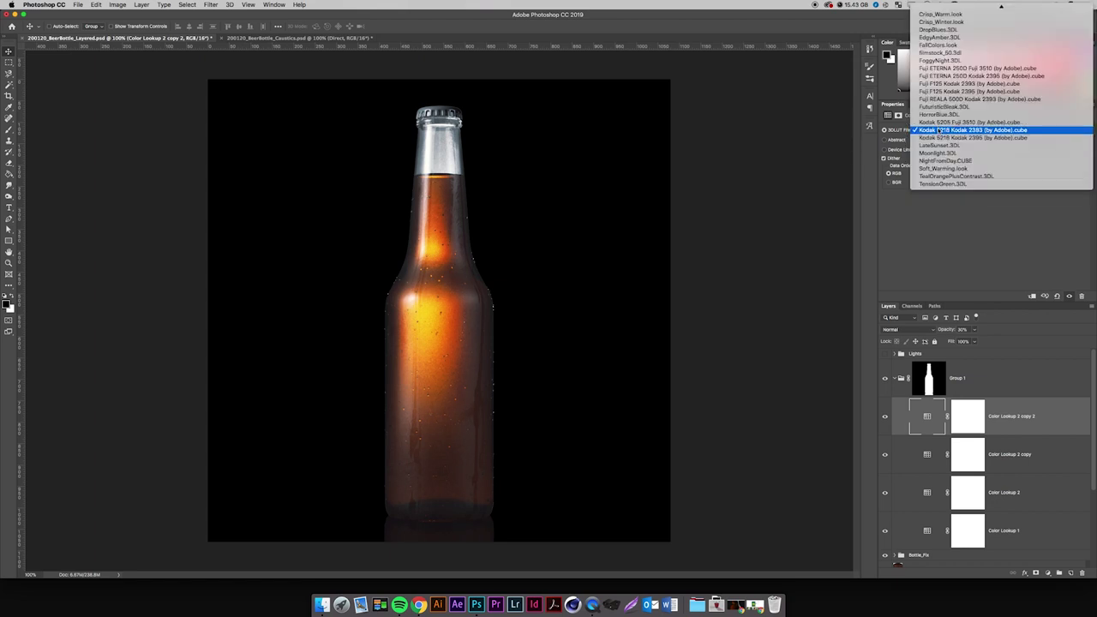
pyautogui.click(941, 137)
pyautogui.click(936, 130)
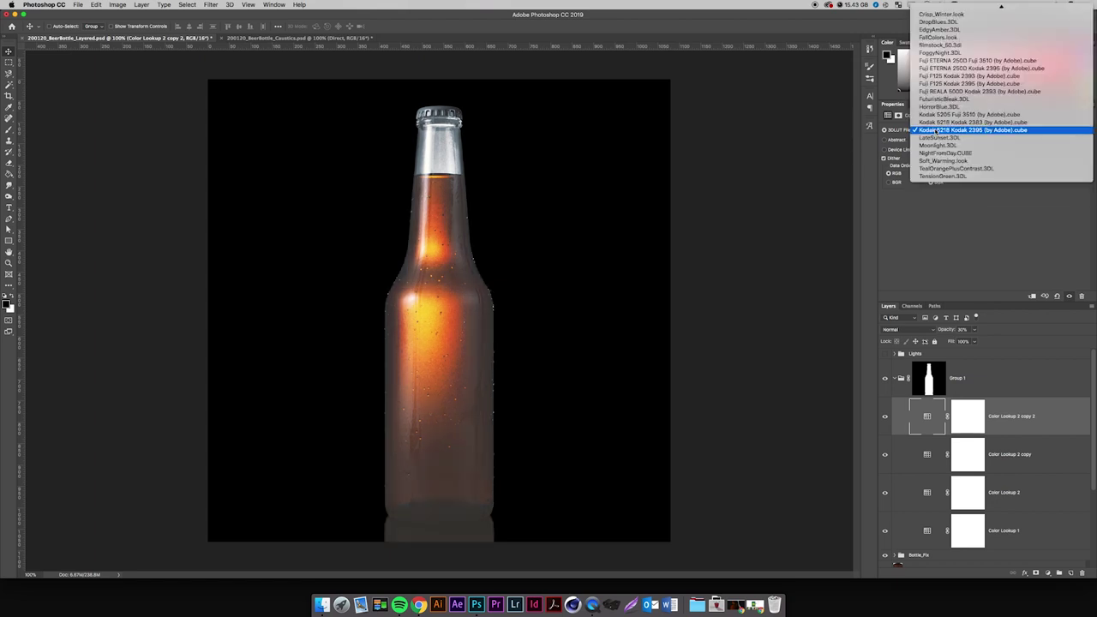
pyautogui.click(933, 132)
pyautogui.click(933, 131)
pyautogui.click(933, 138)
pyautogui.click(931, 130)
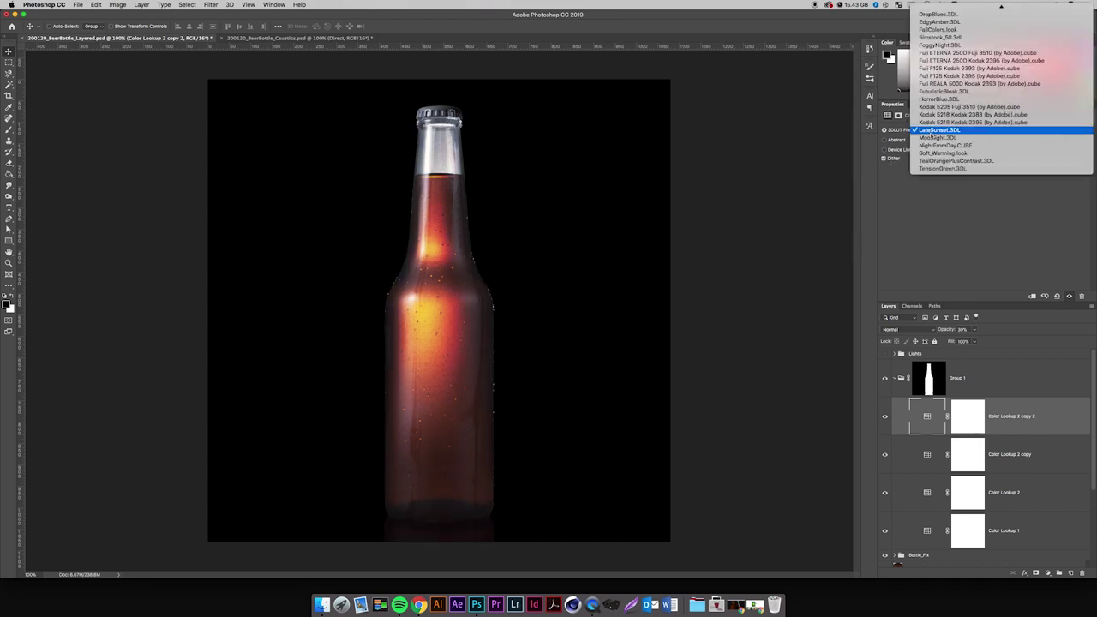
pyautogui.click(933, 137)
pyautogui.click(931, 130)
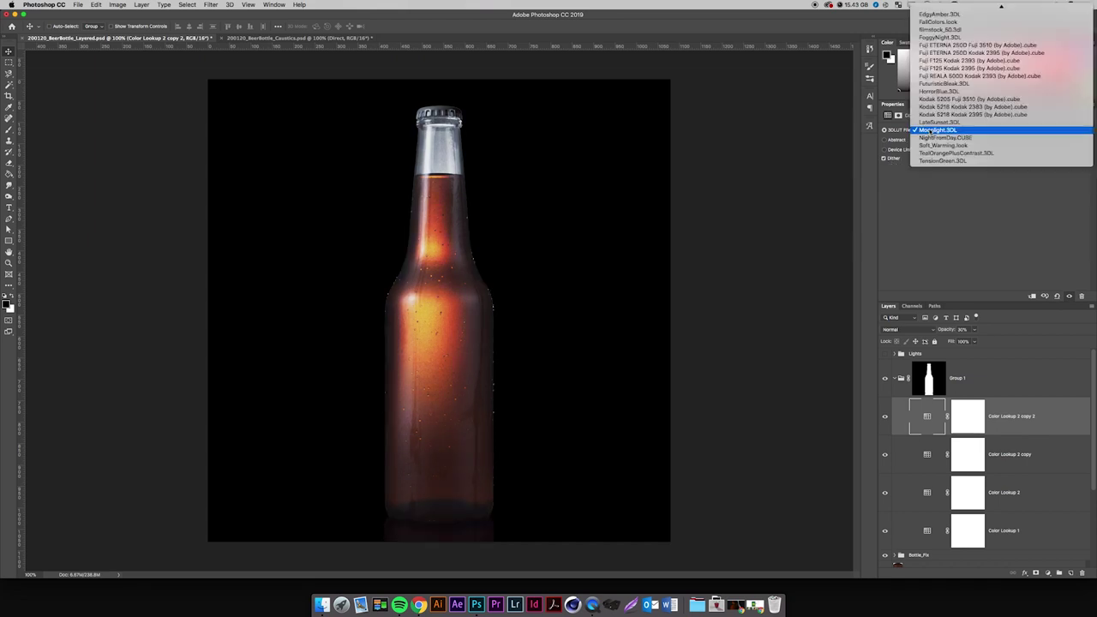
pyautogui.click(932, 130)
pyautogui.click(887, 418)
pyautogui.click(887, 418)
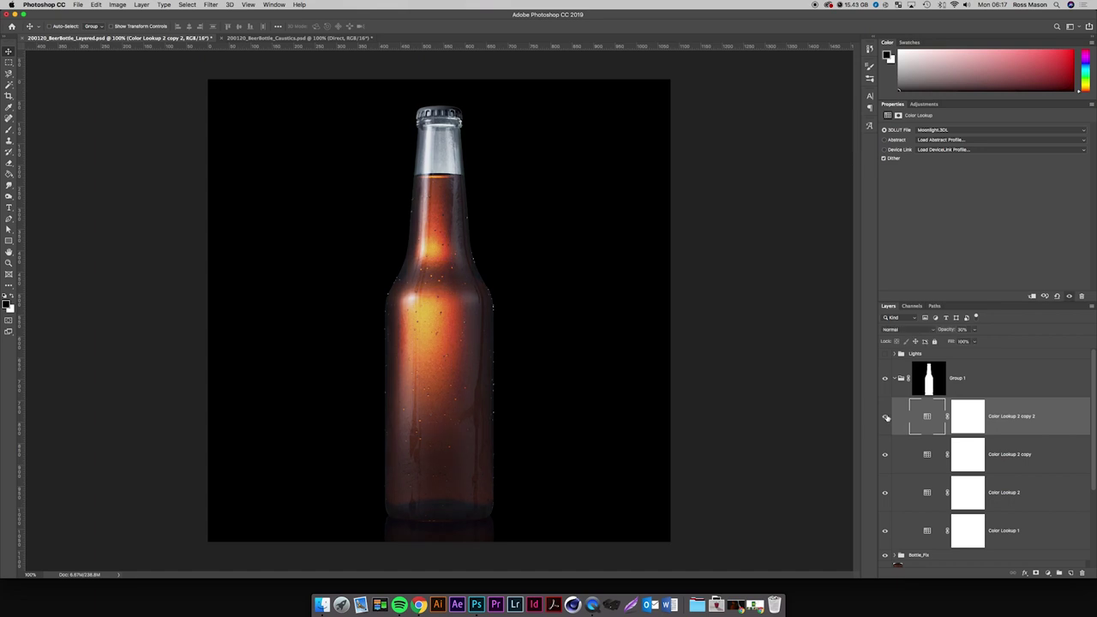
# Try NightFromDay.CUBE, Soft_Warming.look, TealOrangePlusContrast.3DL and TensionGreen.3DL on the newest Color Lookup copy, and delete that adjustment.
pyautogui.click(941, 133)
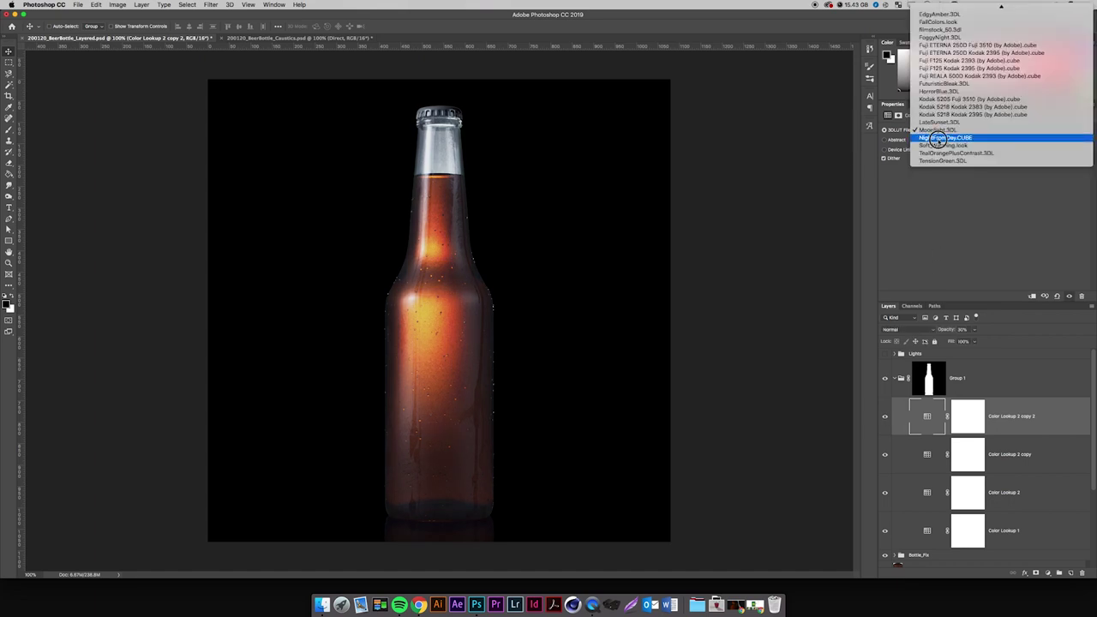
pyautogui.click(940, 137)
pyautogui.click(940, 133)
pyautogui.click(940, 138)
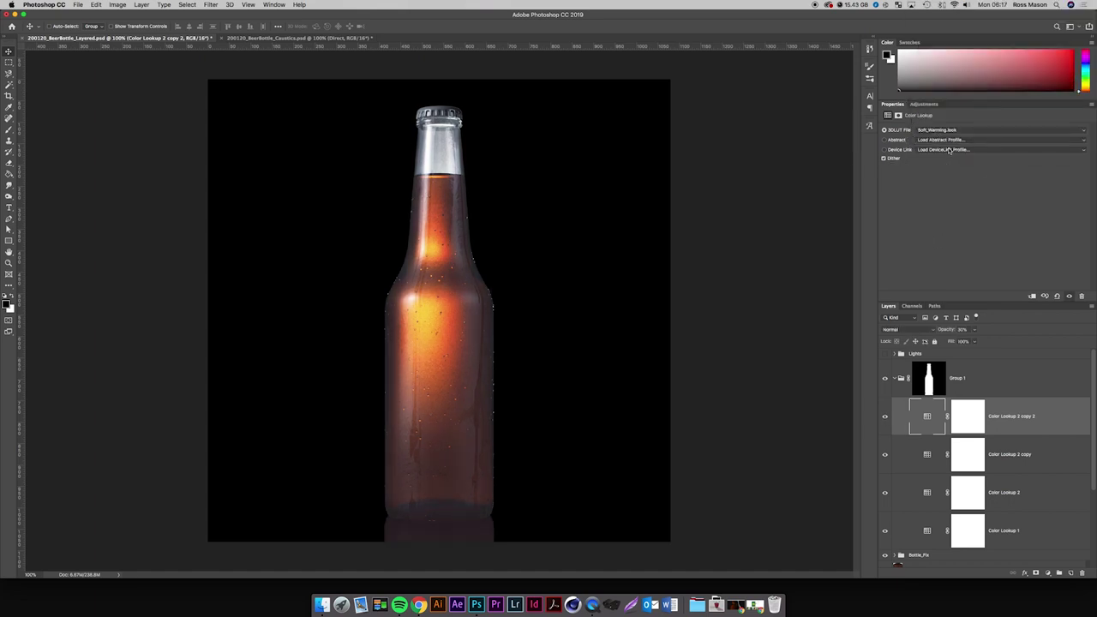
pyautogui.click(918, 131)
pyautogui.click(930, 138)
pyautogui.click(929, 133)
pyautogui.click(929, 138)
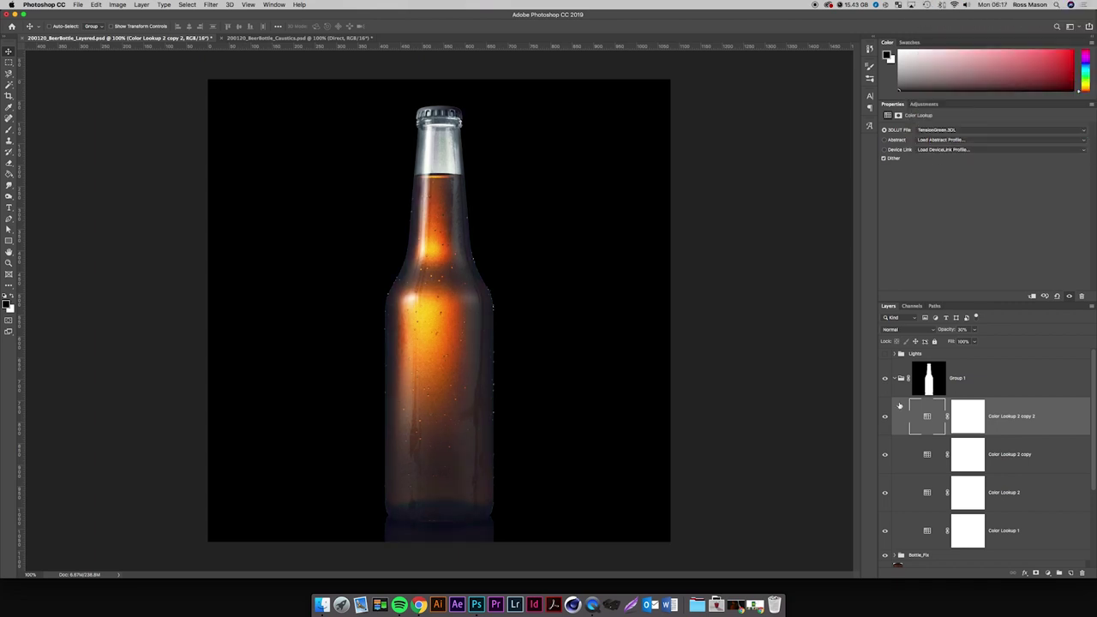
pyautogui.press('Delete')
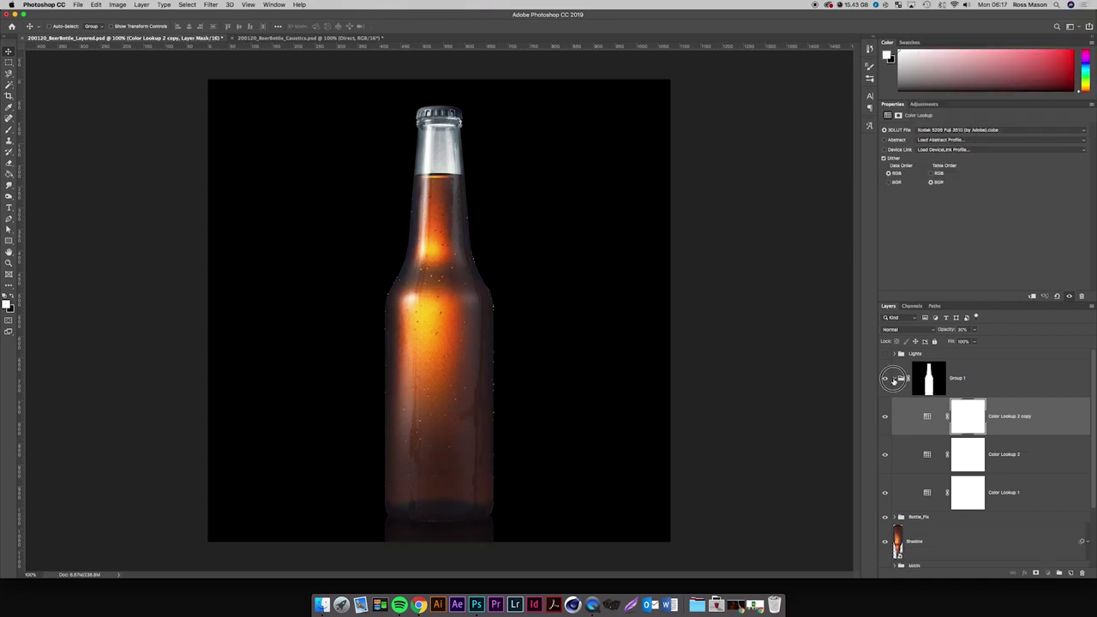
# Toggle the visibility of Group 1 to compare the bottle before and after the colour grading.
pyautogui.click(895, 378)
pyautogui.click(885, 378)
pyautogui.click(886, 378)
pyautogui.click(885, 378)
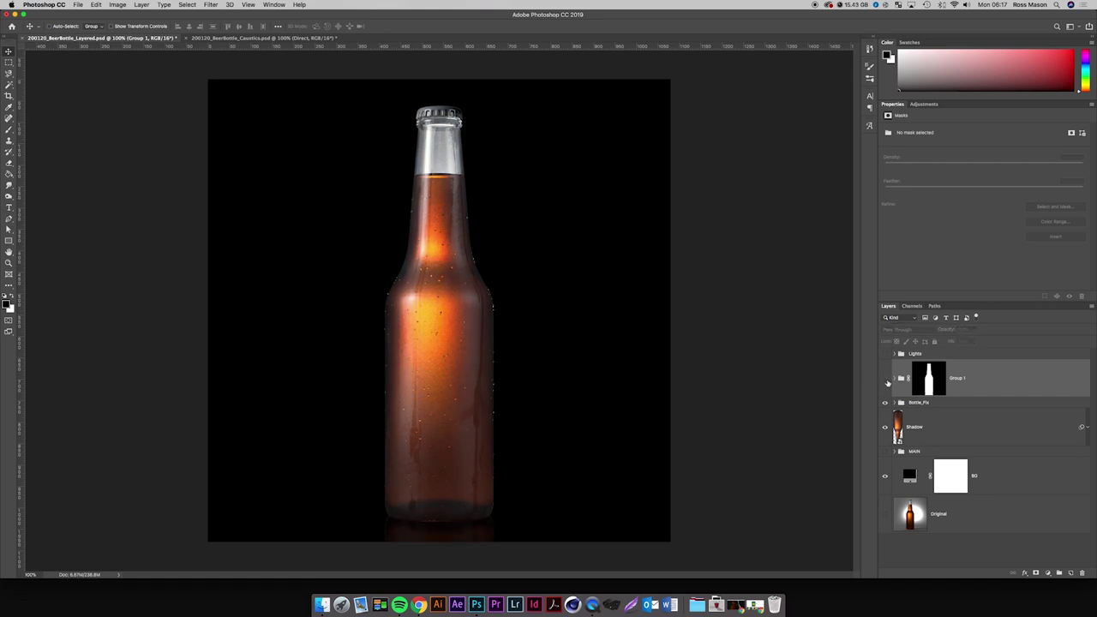
pyautogui.click(885, 378)
pyautogui.click(886, 378)
pyautogui.click(886, 382)
pyautogui.click(889, 381)
pyautogui.click(895, 379)
pyautogui.click(886, 378)
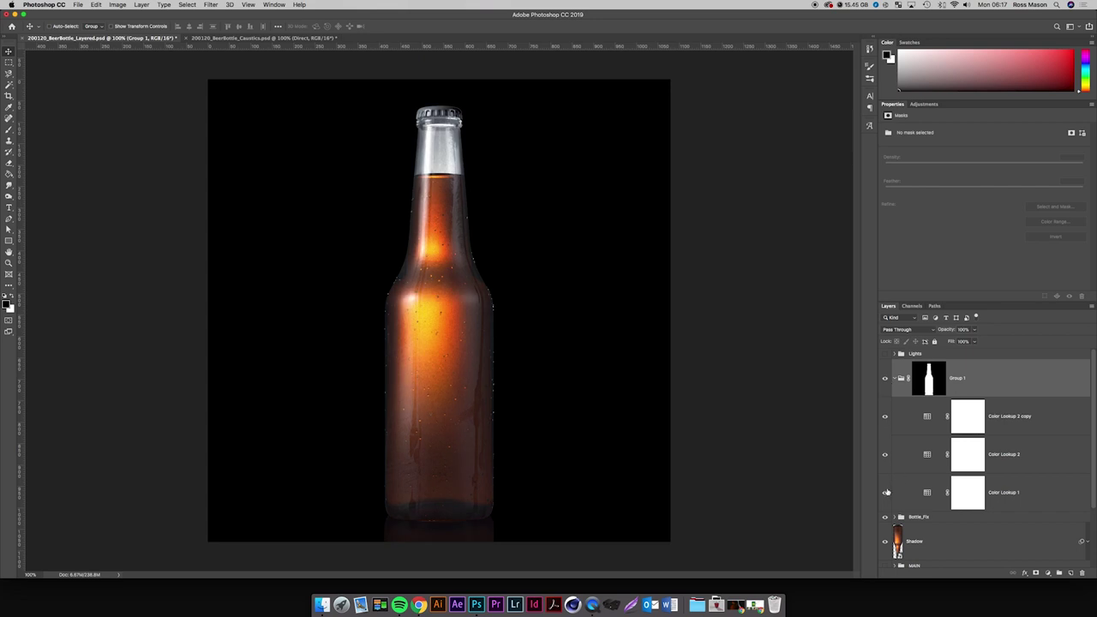
# Compare the Color Lookup adjustments in Group 1 individually by toggling their visibility, and delete Color Lookup 2.
pyautogui.click(886, 493)
pyautogui.click(885, 455)
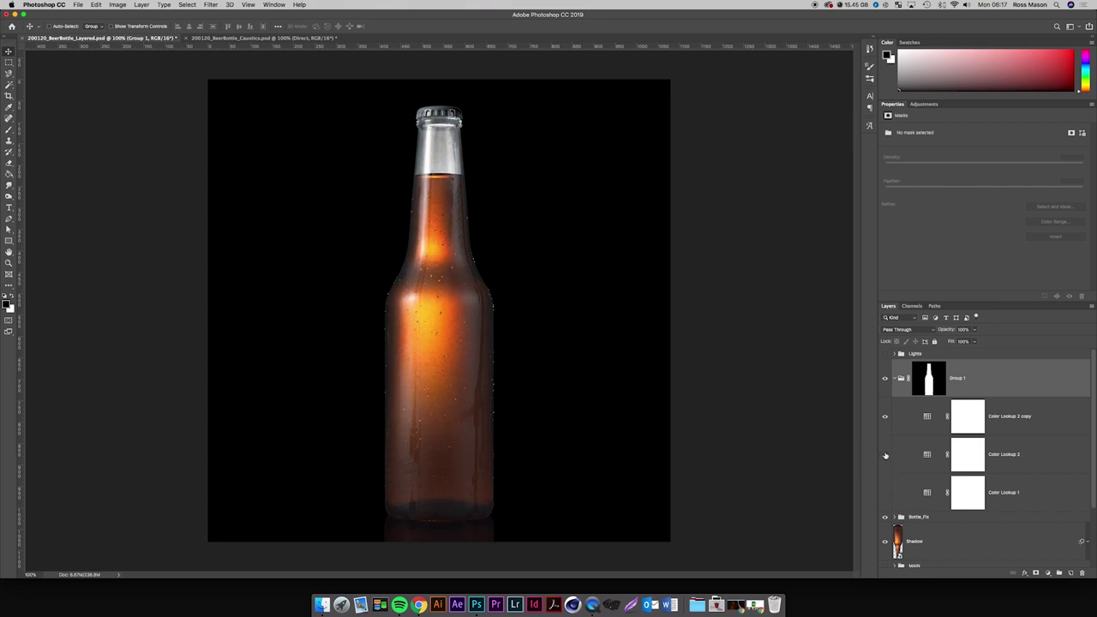
pyautogui.click(885, 454)
pyautogui.moveTo(886, 429); pyautogui.dragTo(884, 465)
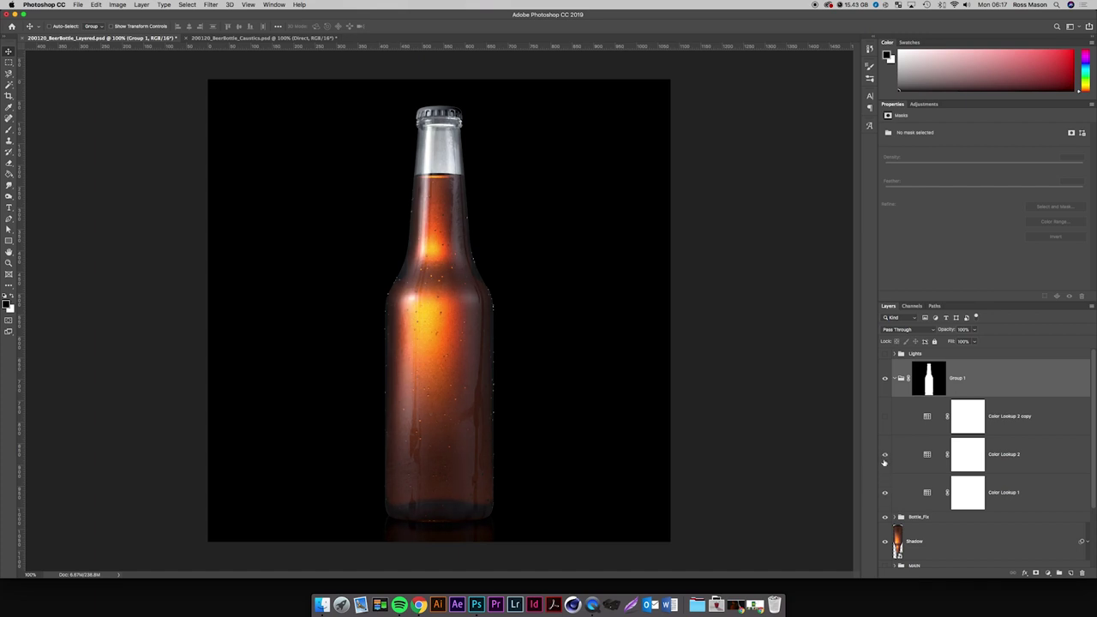
pyautogui.click(885, 456)
pyautogui.click(885, 418)
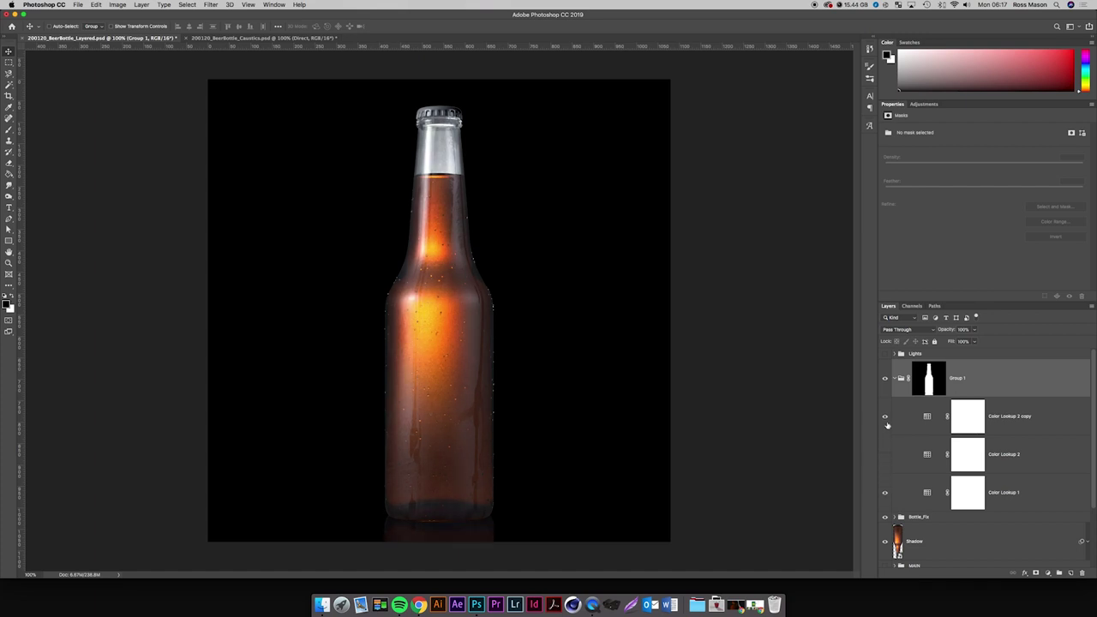
pyautogui.click(985, 452)
pyautogui.press('Delete')
# Rename the Group 1 colour grading group as CC.
pyautogui.click(1004, 423)
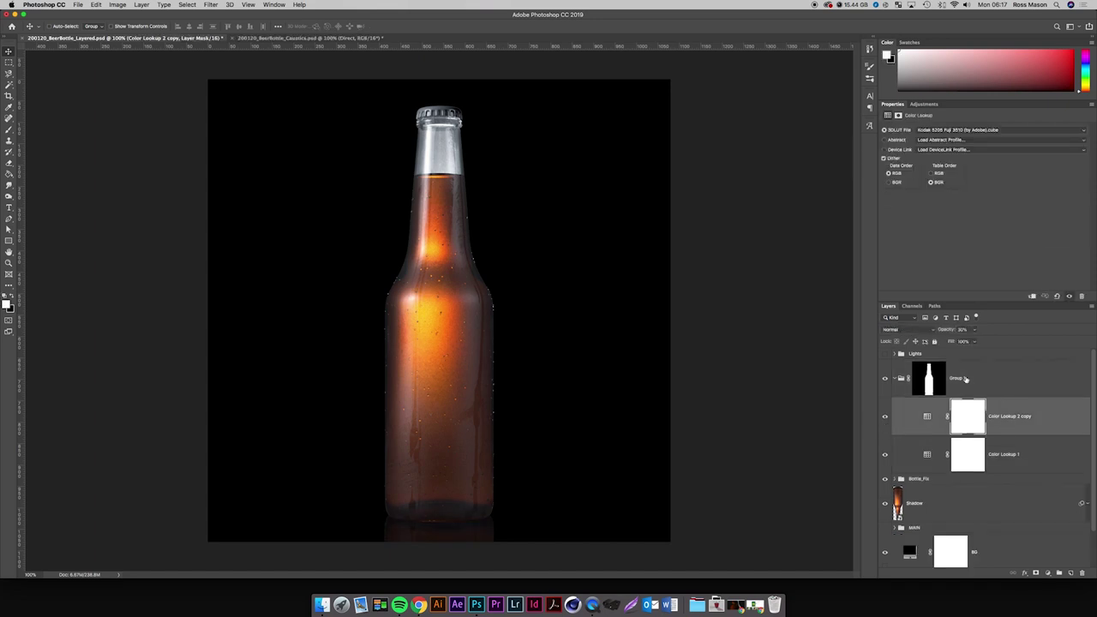
pyautogui.doubleClick(956, 378)
pyautogui.write('CC')
pyautogui.press('Return')
# Add a Brightness/Contrast adjustment at the top of the CC group with contrast -50, and compare the bottle with and without it.
pyautogui.click(1006, 432)
pyautogui.click(1047, 573)
pyautogui.press('Return')
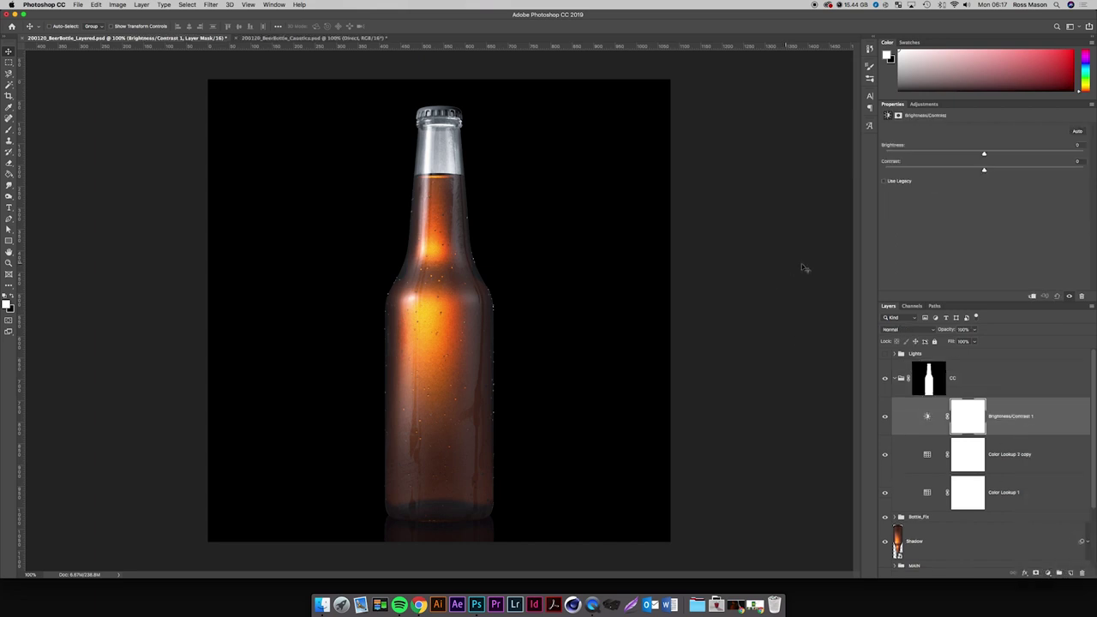
pyautogui.moveTo(985, 169); pyautogui.dragTo(818, 172)
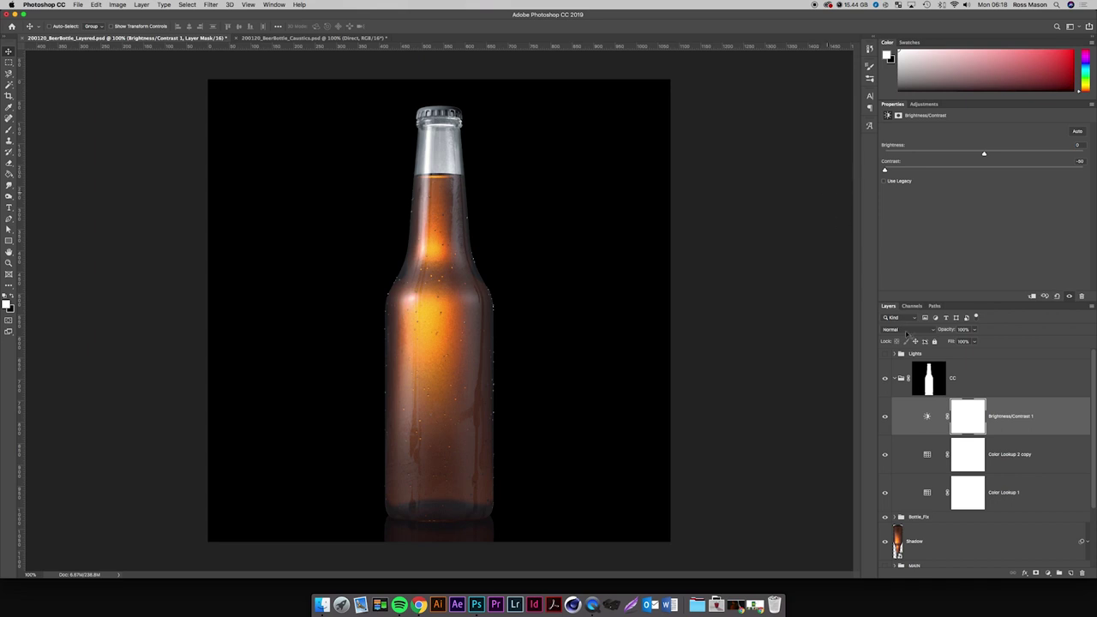
pyautogui.click(886, 418)
pyautogui.click(885, 417)
pyautogui.click(885, 417)
pyautogui.click(886, 418)
# Hide the CC, Bottle_Fix and Shadow layers, and show the MAIN group to view the original bottle build alone.
pyautogui.click(894, 379)
pyautogui.click(885, 379)
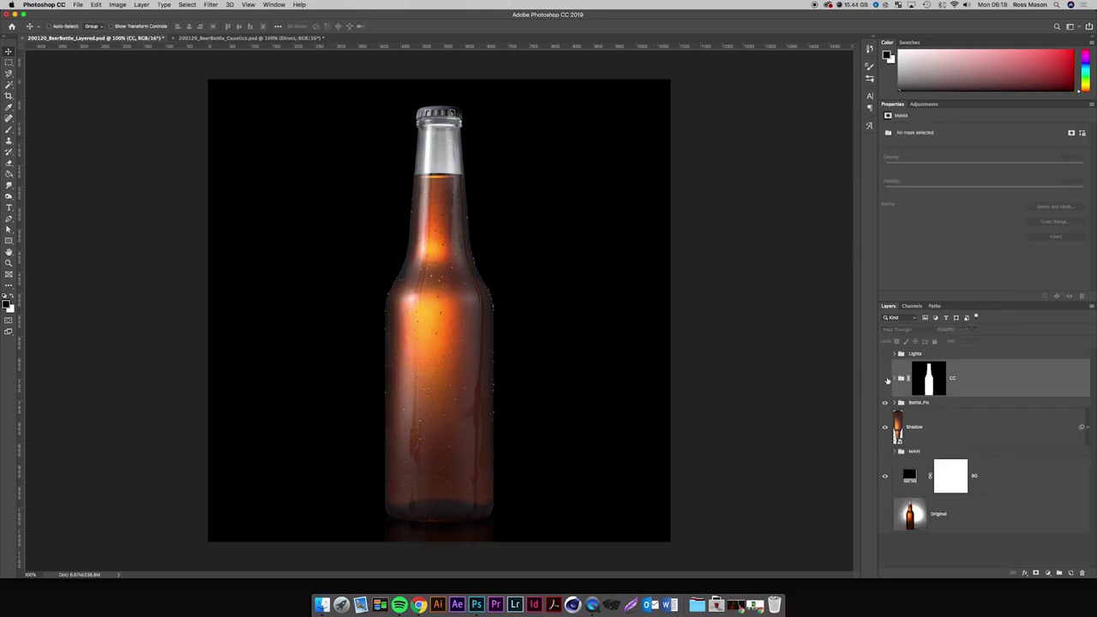
pyautogui.click(886, 403)
pyautogui.click(885, 451)
pyautogui.click(913, 452)
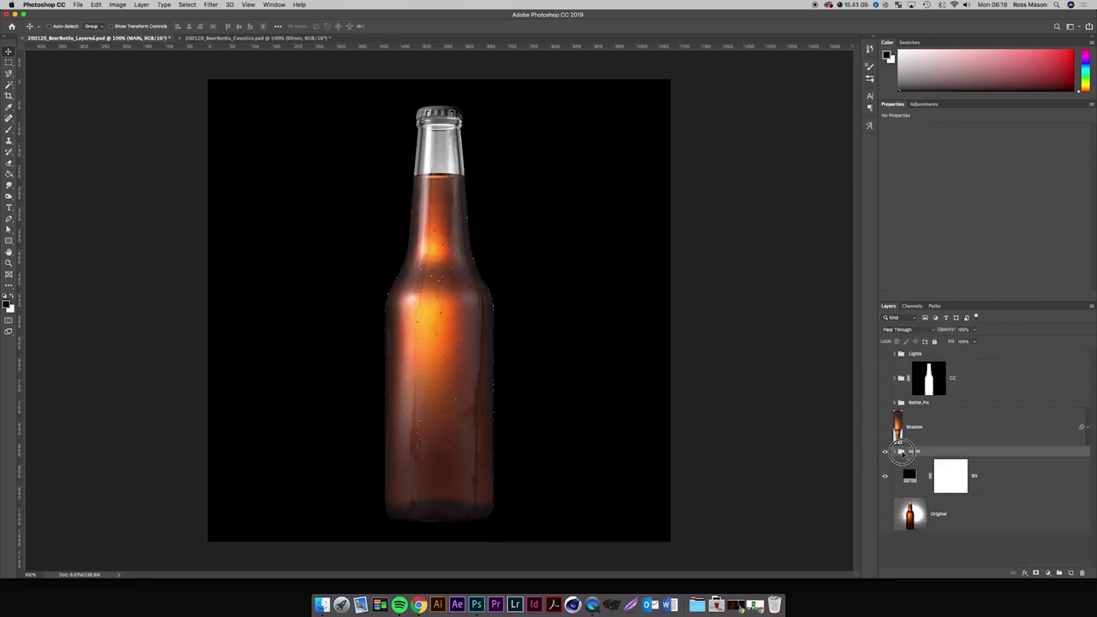
# Toggle the visibility of the Dodge/Burn group inside MAIN to compare the bottle with and without it.
pyautogui.click(894, 452)
pyautogui.click(886, 477)
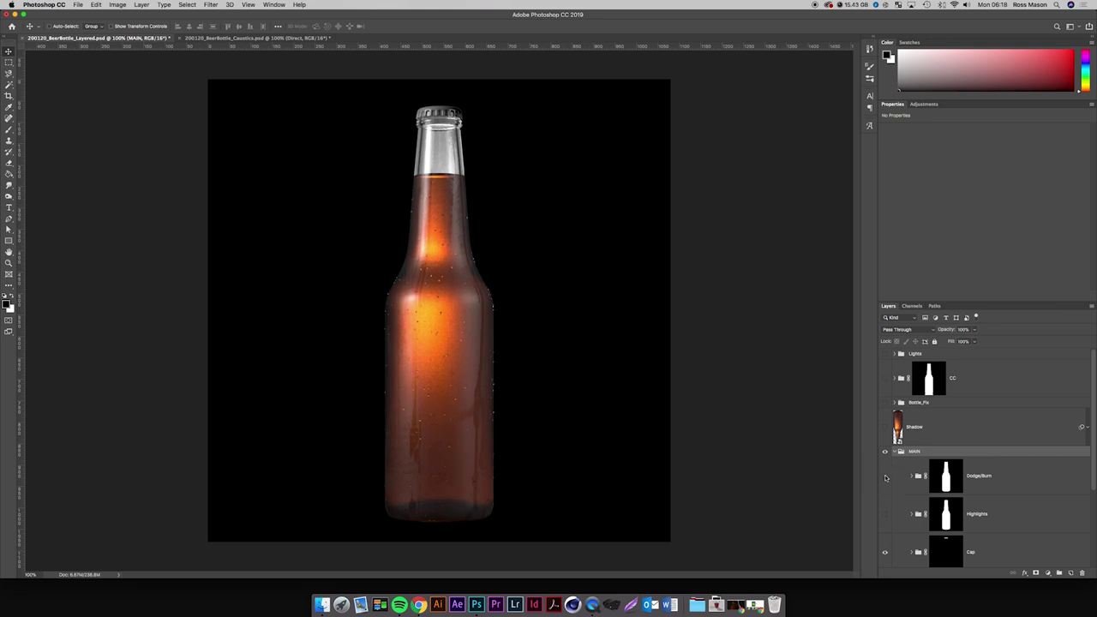
pyautogui.click(886, 477)
pyautogui.click(885, 476)
pyautogui.click(886, 476)
pyautogui.click(885, 477)
pyautogui.click(886, 477)
pyautogui.click(885, 477)
pyautogui.click(886, 477)
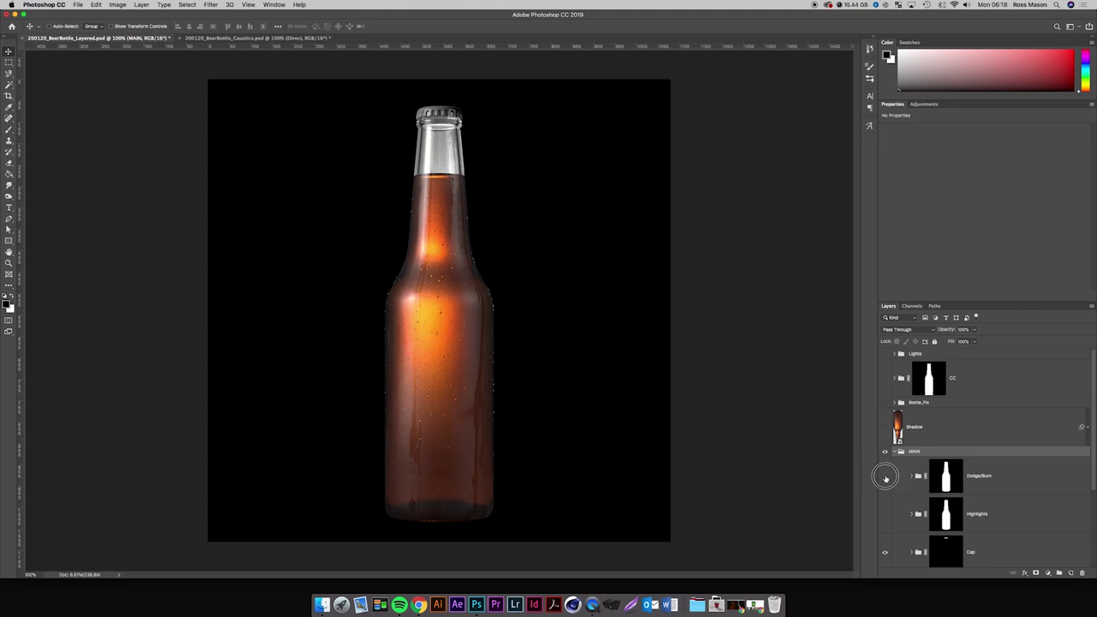
pyautogui.click(885, 477)
pyautogui.click(885, 476)
pyautogui.click(885, 477)
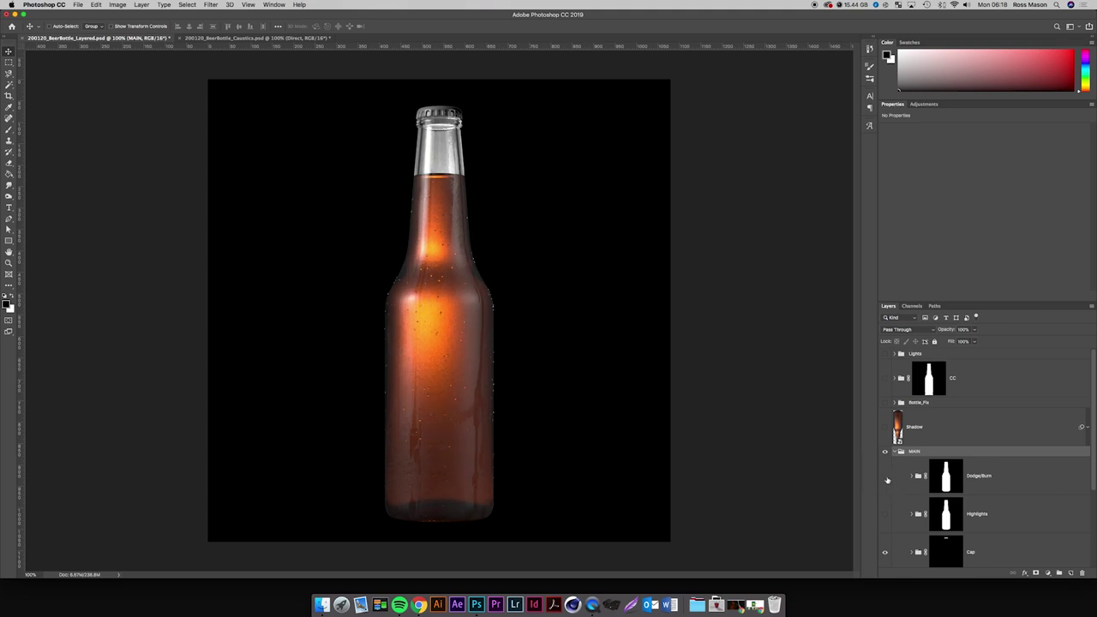
pyautogui.click(886, 477)
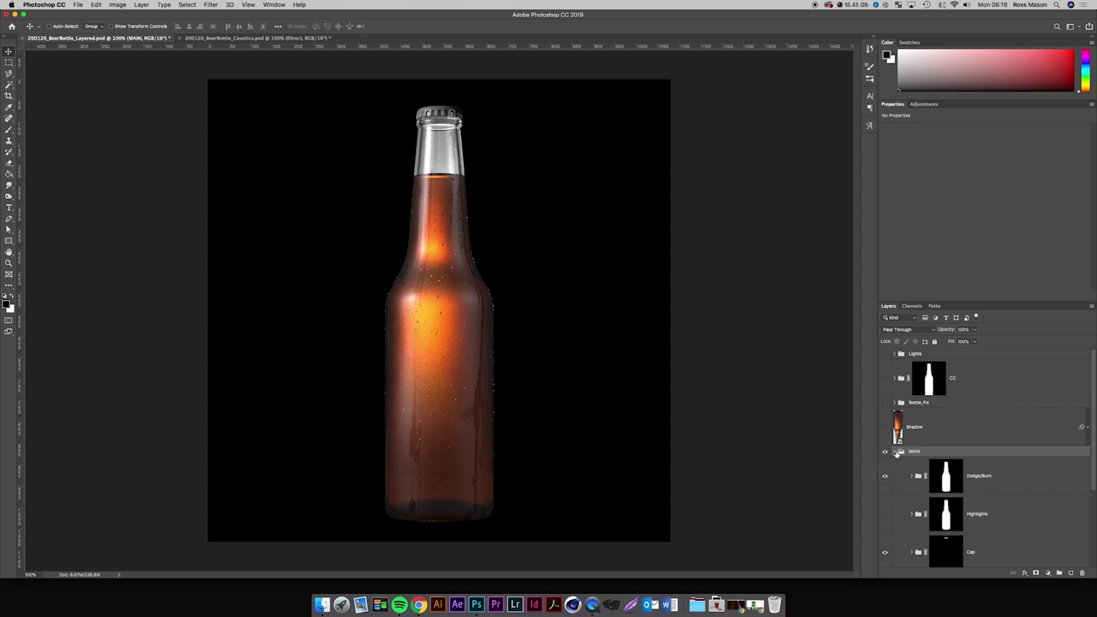
# Check the Highlights group inside MAIN by toggling its visibility, and display Bottle_Fix in place of MAIN.
pyautogui.click(885, 515)
pyautogui.click(885, 515)
pyautogui.click(897, 451)
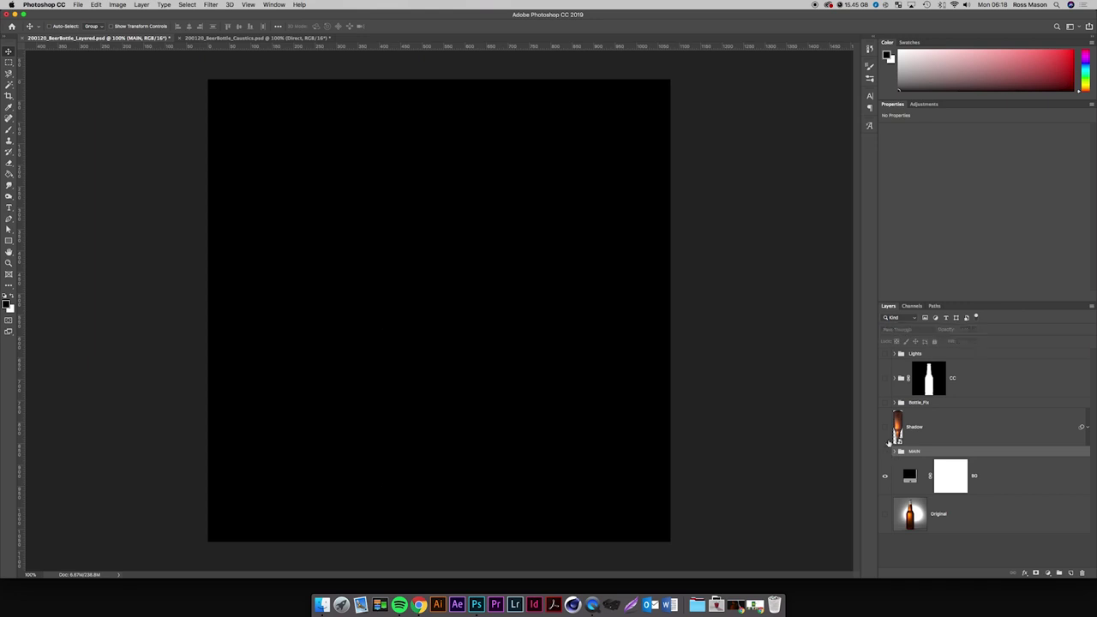
pyautogui.click(886, 452)
pyautogui.click(886, 403)
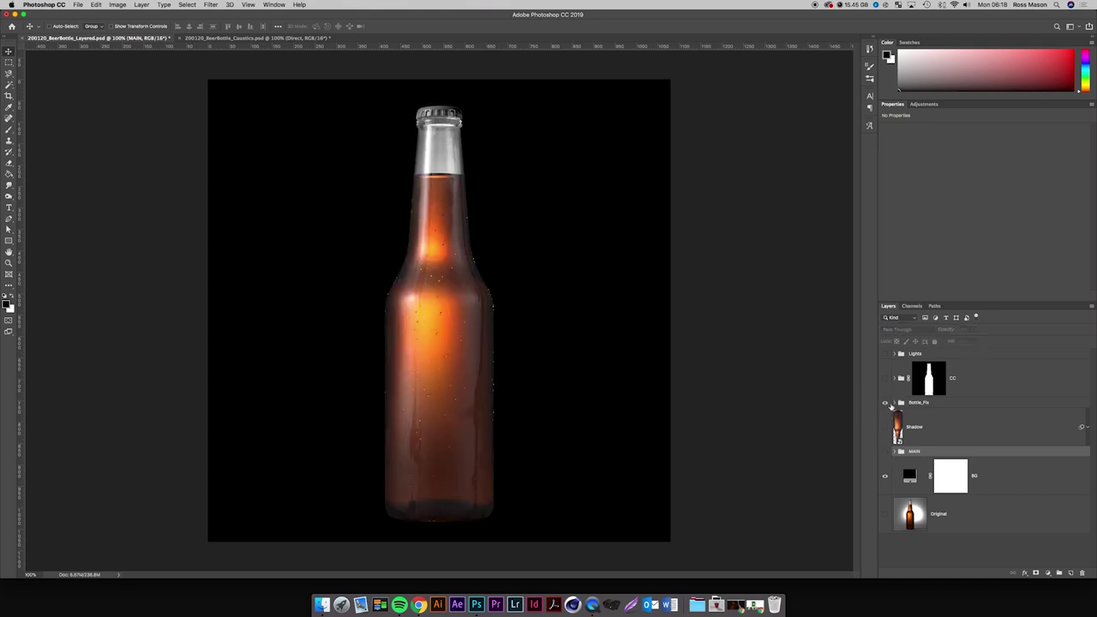
# Toggle the visibility of the Dodge/Burn group inside Bottle_Fix to compare the corrected bottle with and without it.
pyautogui.click(893, 403)
pyautogui.click(885, 428)
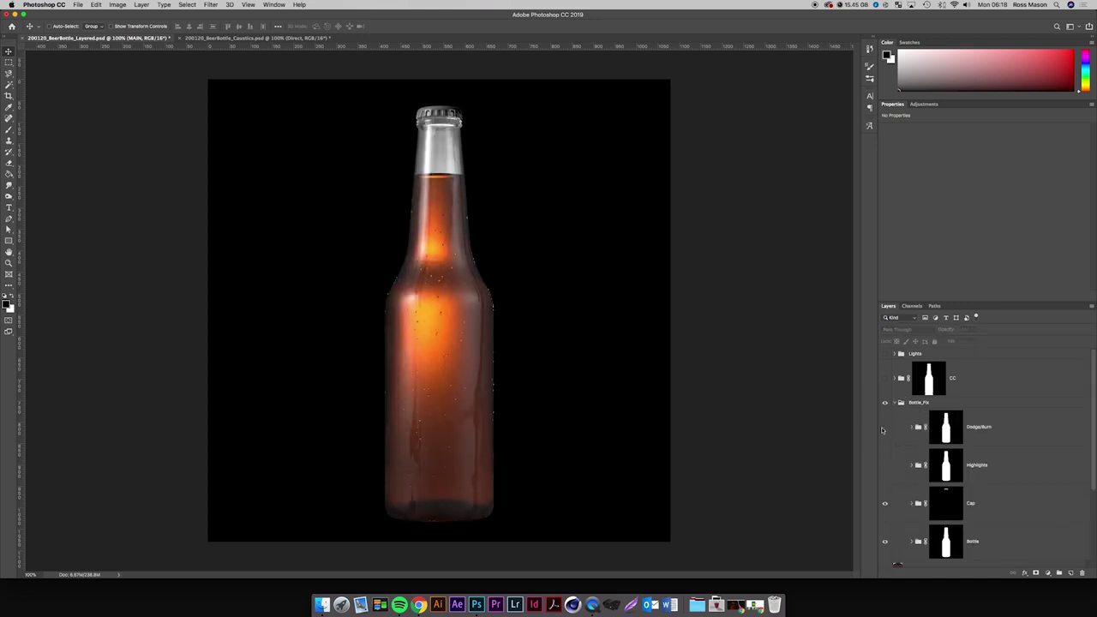
pyautogui.click(884, 428)
pyautogui.click(884, 428)
pyautogui.click(884, 429)
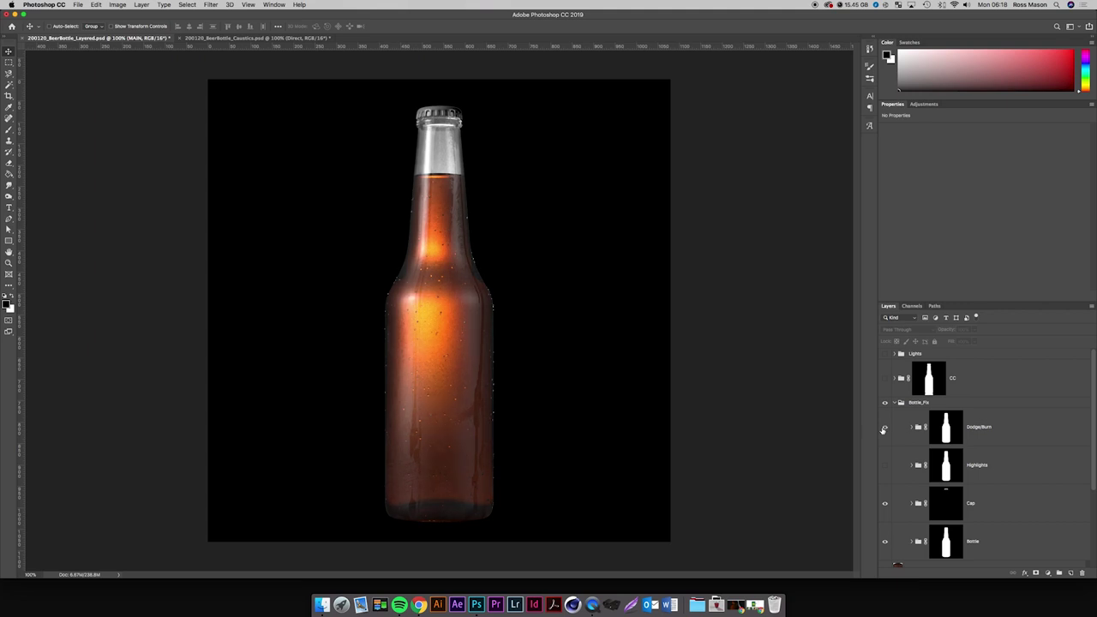
pyautogui.click(884, 429)
pyautogui.click(883, 429)
pyautogui.click(884, 429)
pyautogui.click(884, 429)
pyautogui.click(895, 403)
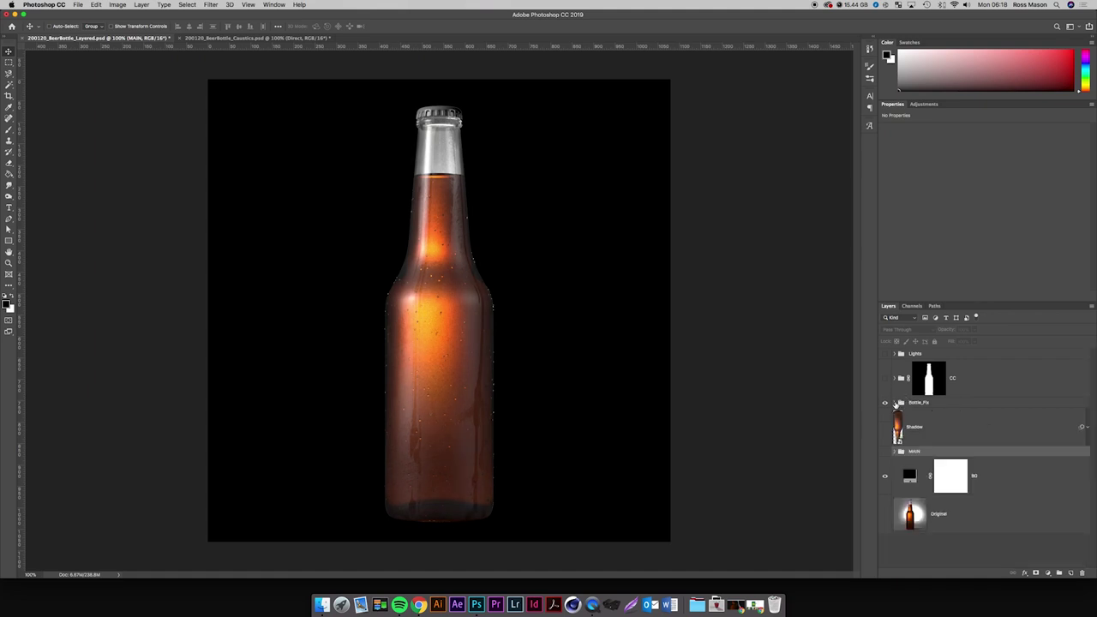
# Turn the CC group back on and compare the graded bottle with and without the Bottle_Fix Dodge/Burn group.
pyautogui.click(886, 378)
pyautogui.click(896, 403)
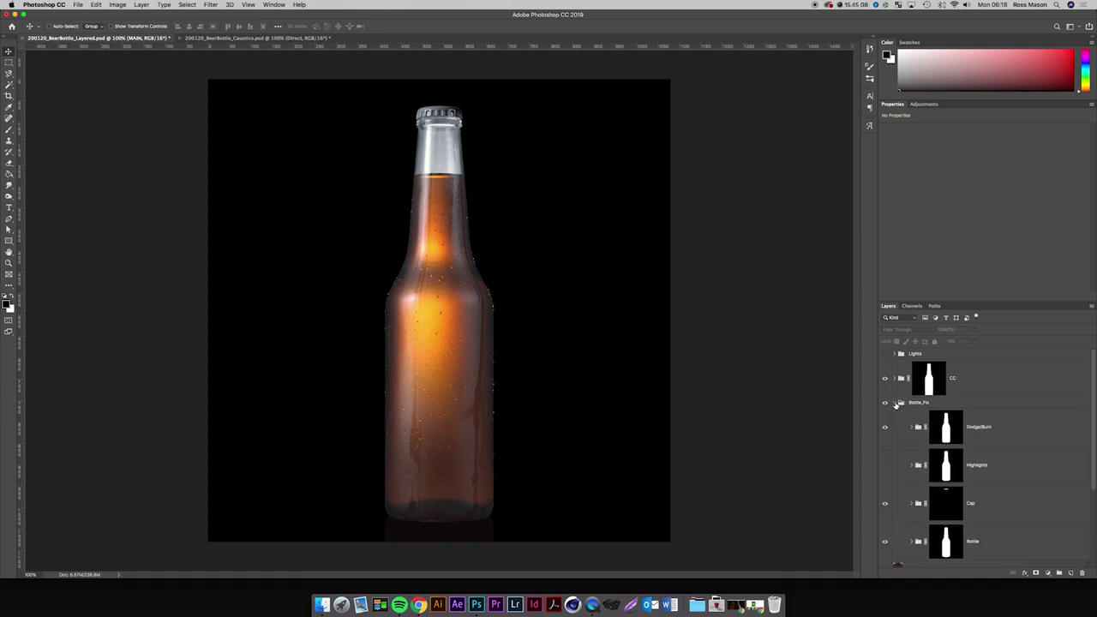
pyautogui.click(885, 426)
pyautogui.click(887, 426)
pyautogui.click(887, 426)
pyautogui.click(895, 402)
# Try a Levels adjustment above Brightness/Contrast in the CC group with midtones at about 1.18, and compare the grading on and off.
pyautogui.click(895, 378)
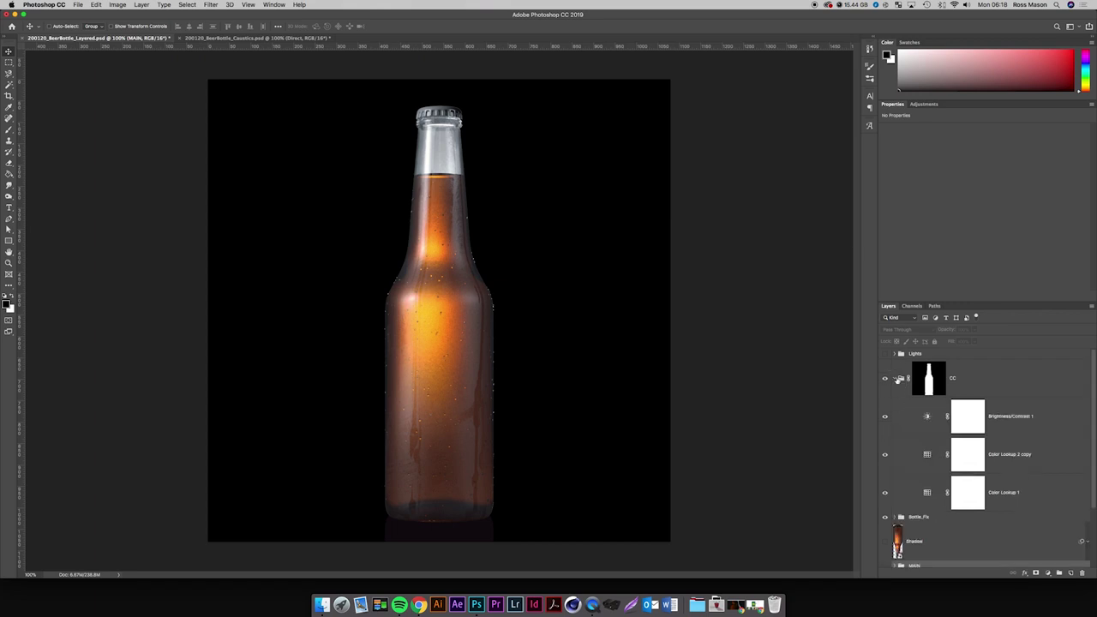
pyautogui.click(982, 413)
pyautogui.click(1048, 573)
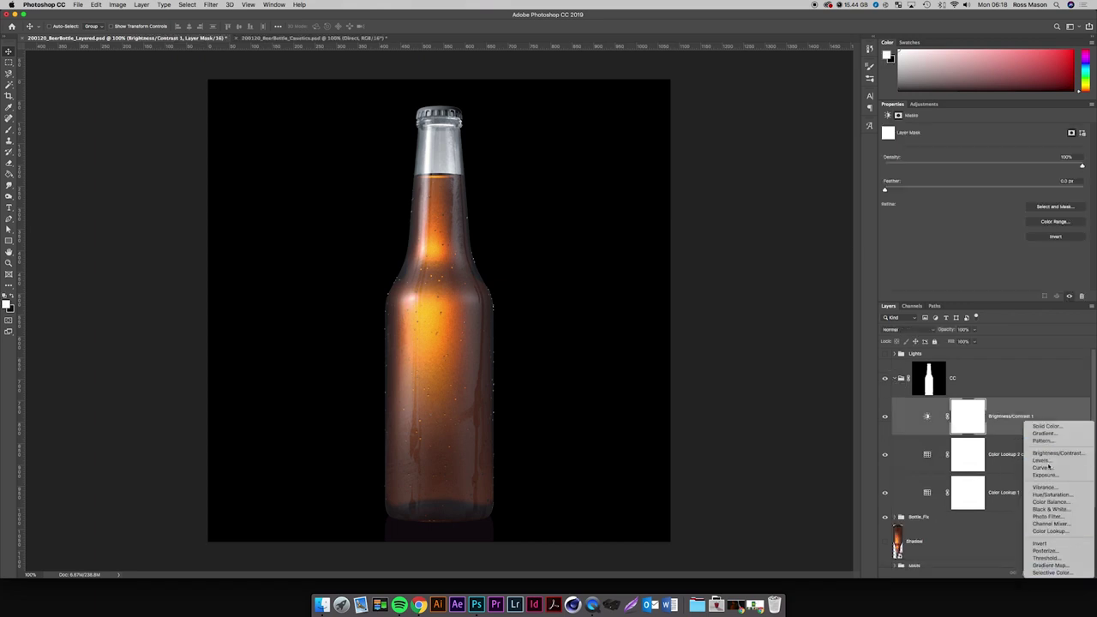
pyautogui.click(1045, 461)
pyautogui.moveTo(992, 199); pyautogui.dragTo(985, 199)
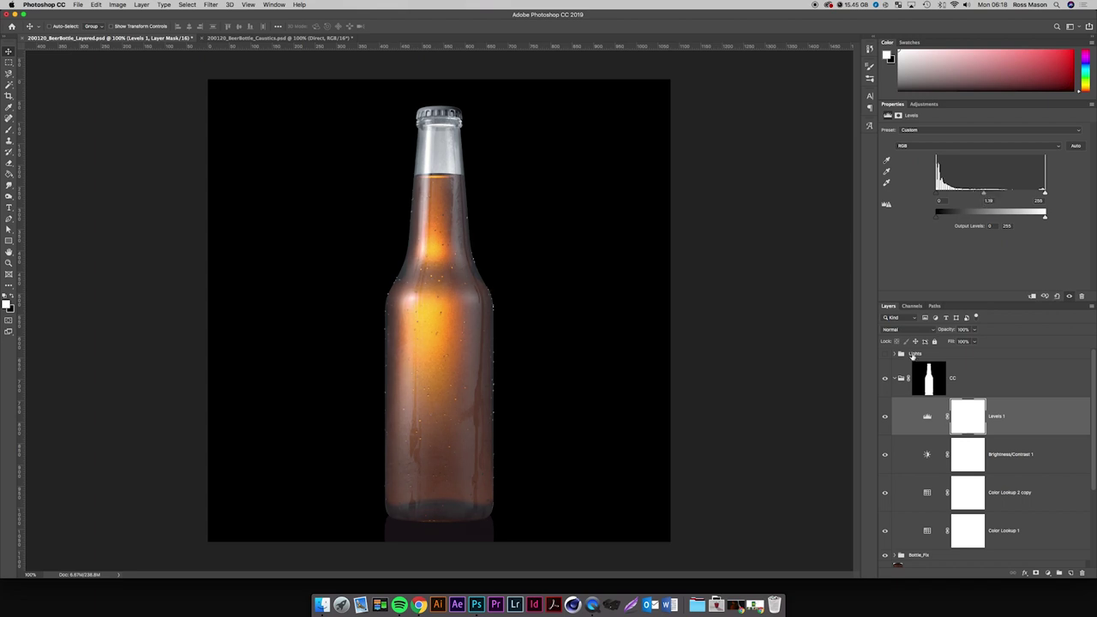
pyautogui.click(887, 379)
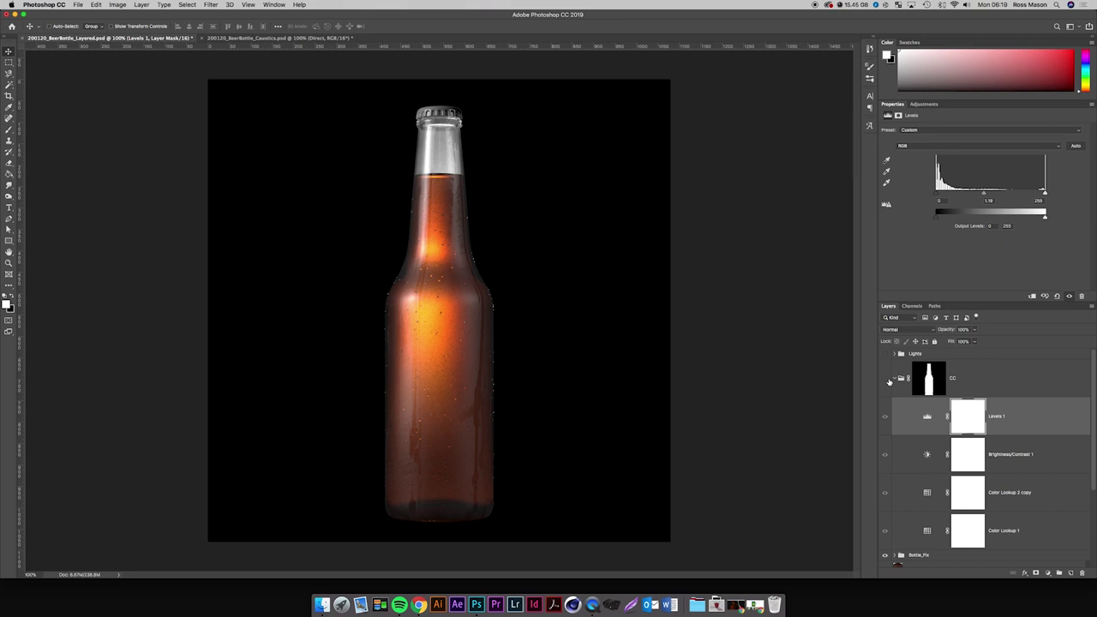
pyautogui.click(887, 379)
# Try raising the black point of the Levels adjustment, compare it with the Brightness/Contrast layer, and delete the Levels layer.
pyautogui.moveTo(937, 195); pyautogui.dragTo(949, 201)
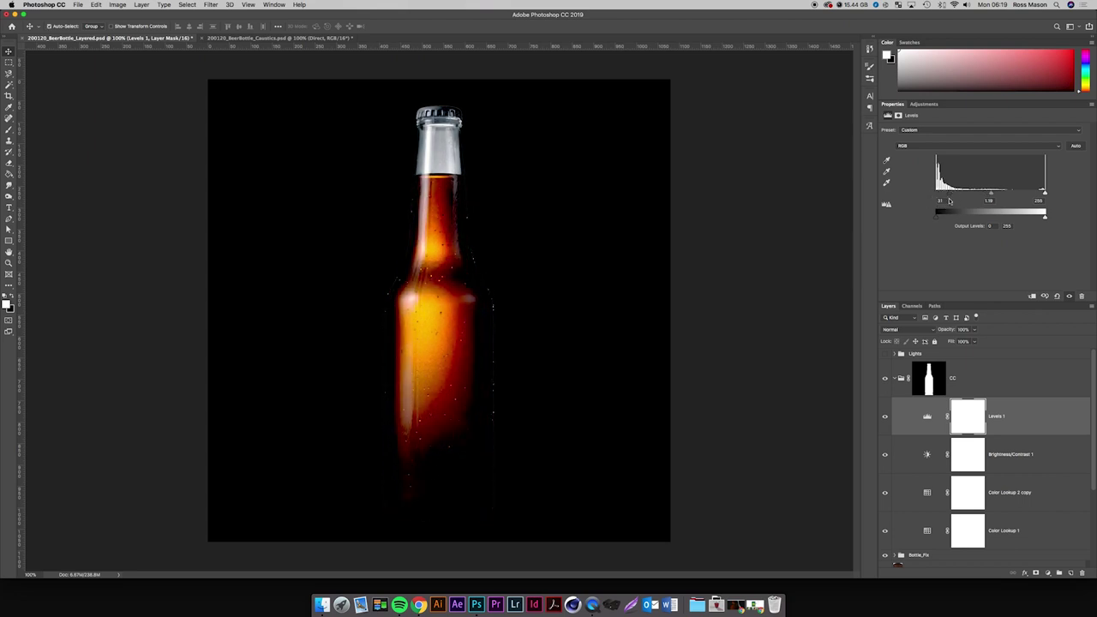
pyautogui.press('super+z')
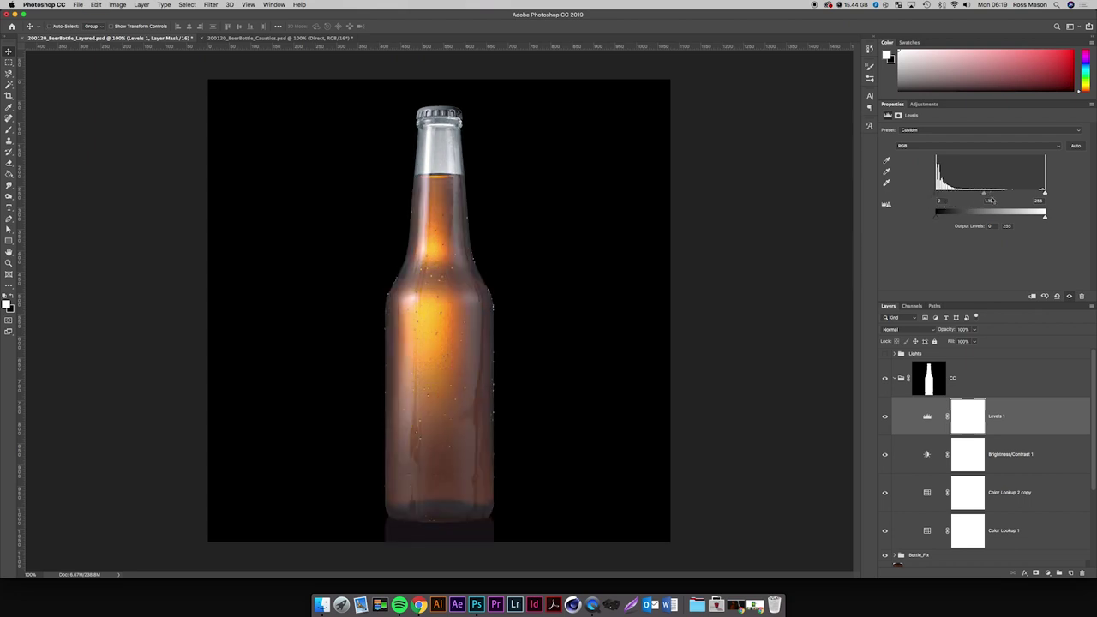
pyautogui.click(885, 454)
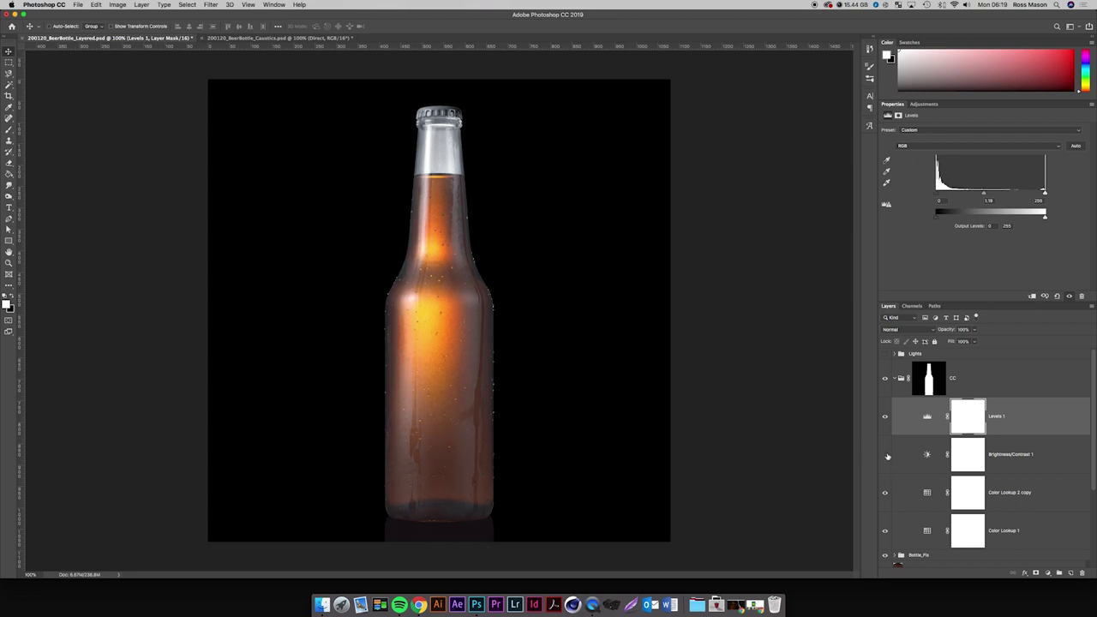
pyautogui.click(885, 455)
pyautogui.click(885, 420)
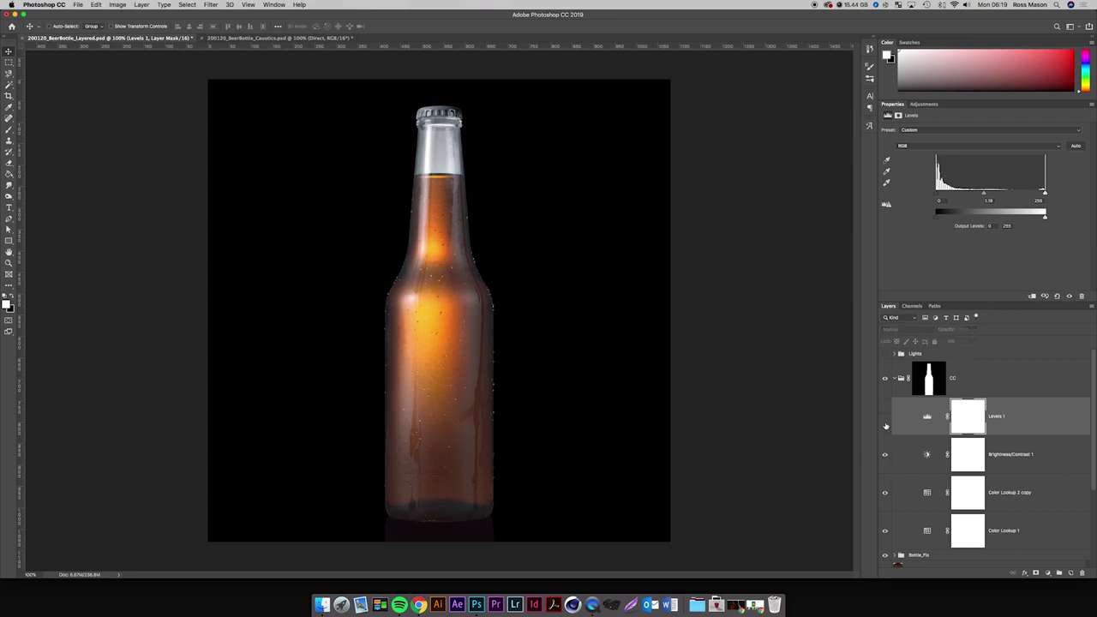
pyautogui.click(886, 420)
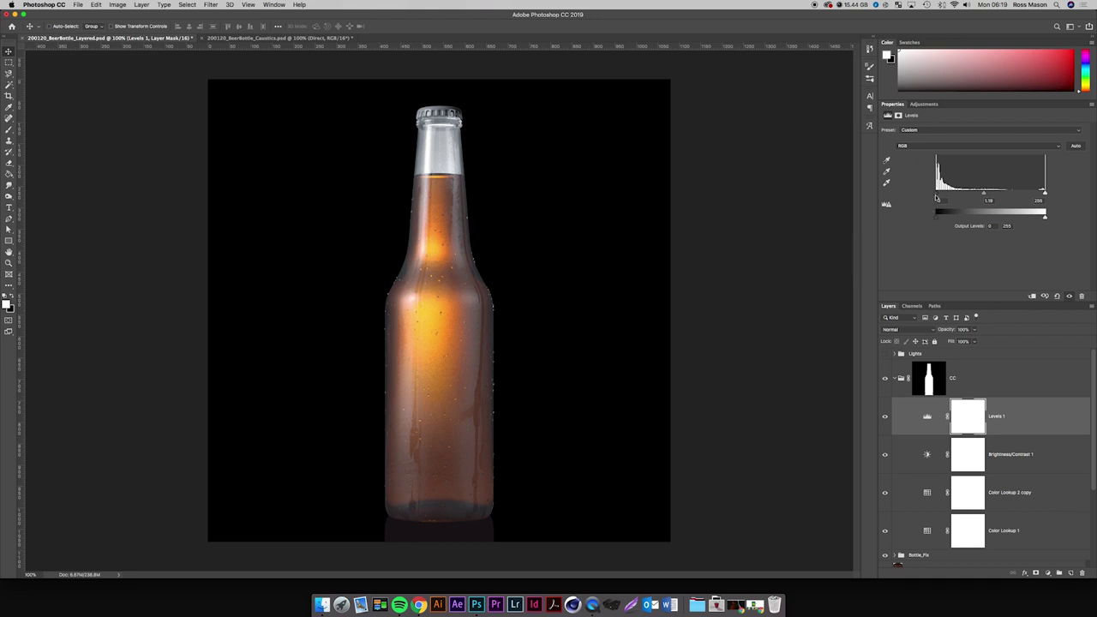
pyautogui.moveTo(939, 197); pyautogui.dragTo(939, 193)
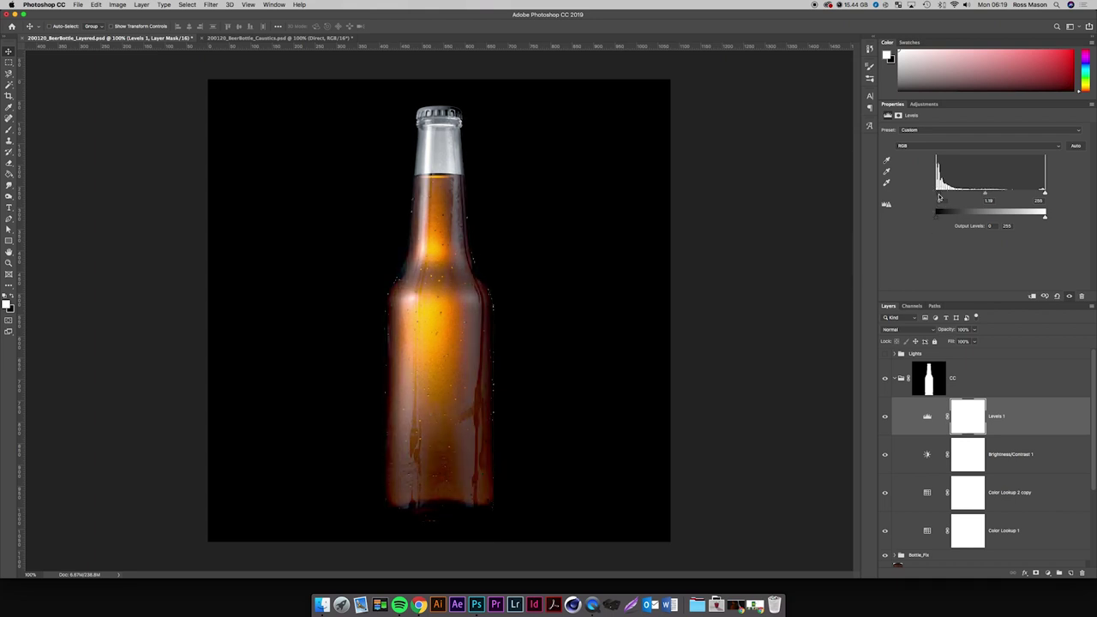
pyautogui.press('Delete')
# Add a Curves adjustment above Brightness/Contrast in the CC group, shaping a gentle S-curve with lowered shadows and raised highlights.
pyautogui.click(1045, 573)
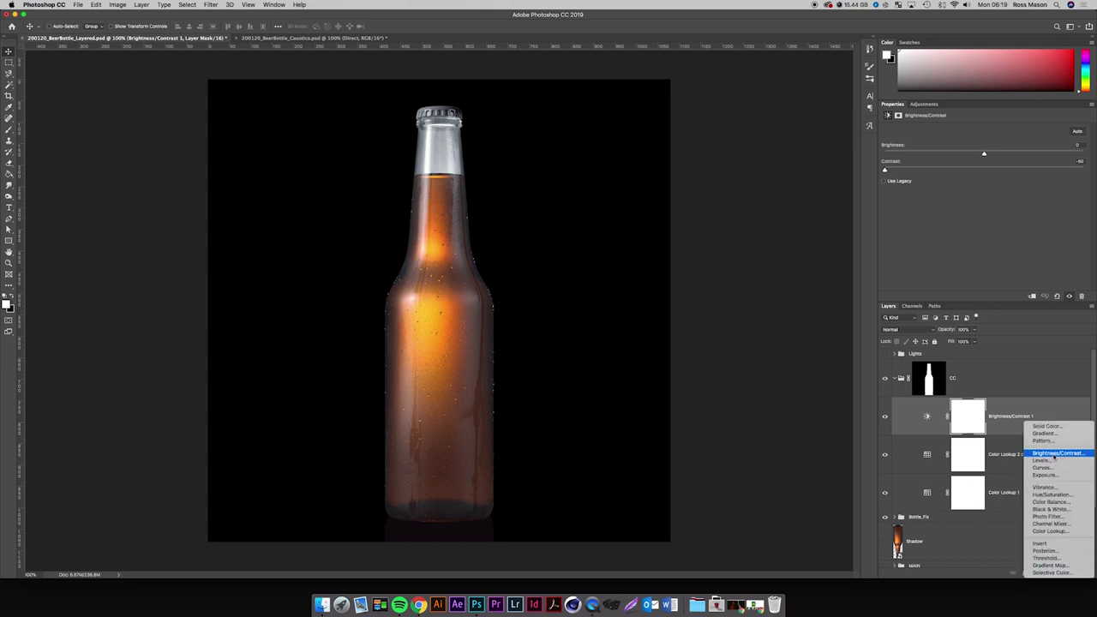
pyautogui.click(1053, 468)
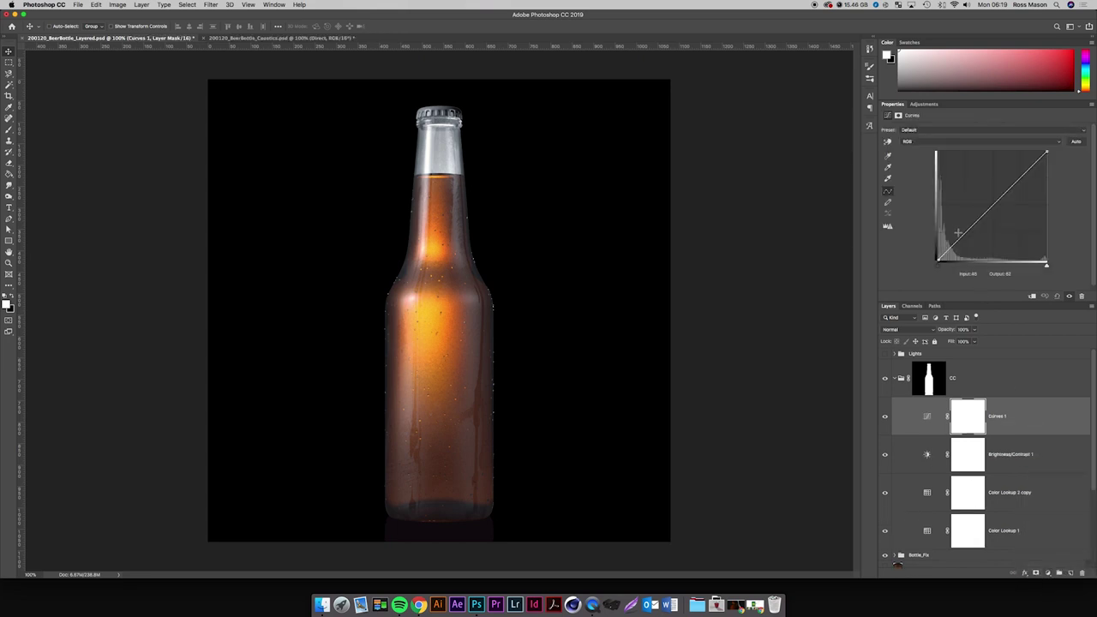
pyautogui.moveTo(964, 233); pyautogui.dragTo(967, 239)
pyautogui.moveTo(1016, 187); pyautogui.dragTo(1017, 187)
pyautogui.moveTo(1019, 192); pyautogui.dragTo(1016, 183)
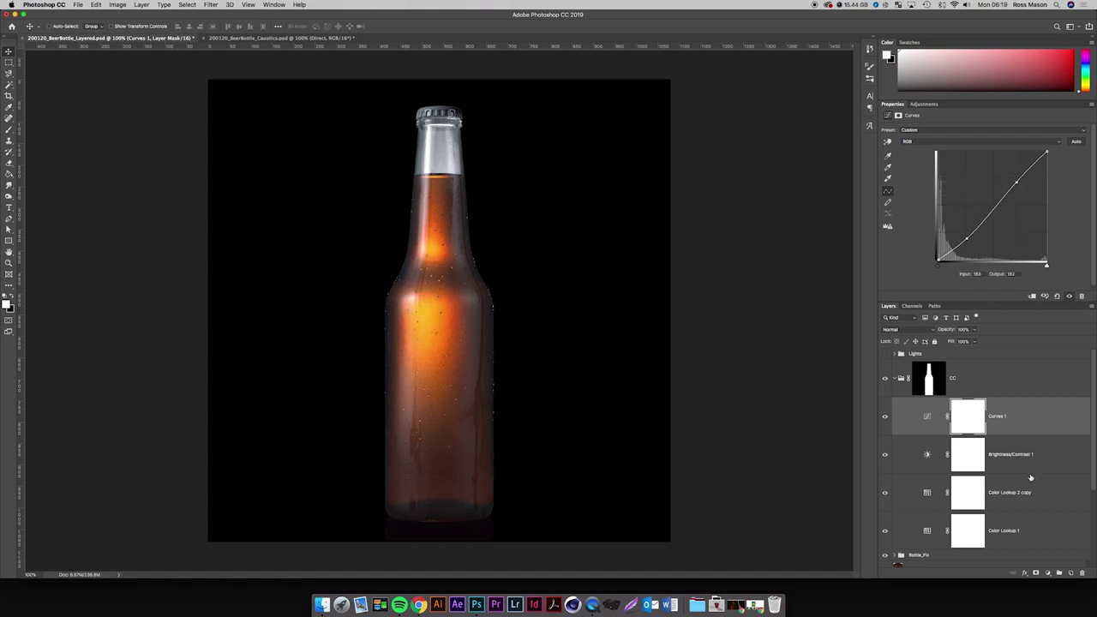
# Add a Hue/Saturation adjustment above Curves with the master hue shifted slightly towards yellow, and compare it on and off.
pyautogui.click(1048, 573)
pyautogui.click(1049, 494)
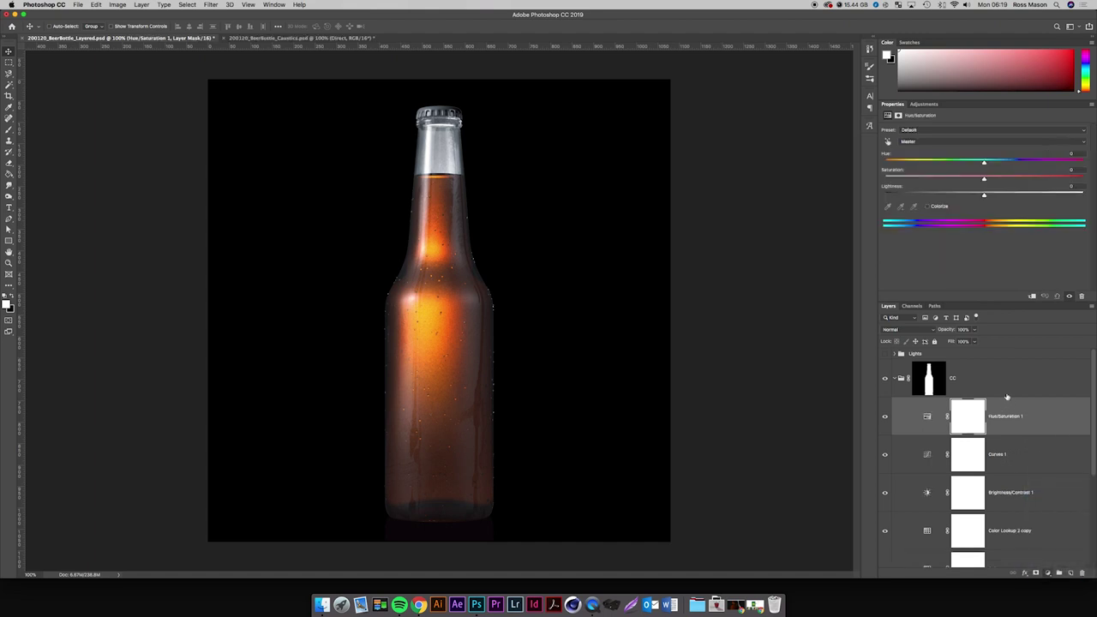
pyautogui.moveTo(984, 163); pyautogui.dragTo(991, 163)
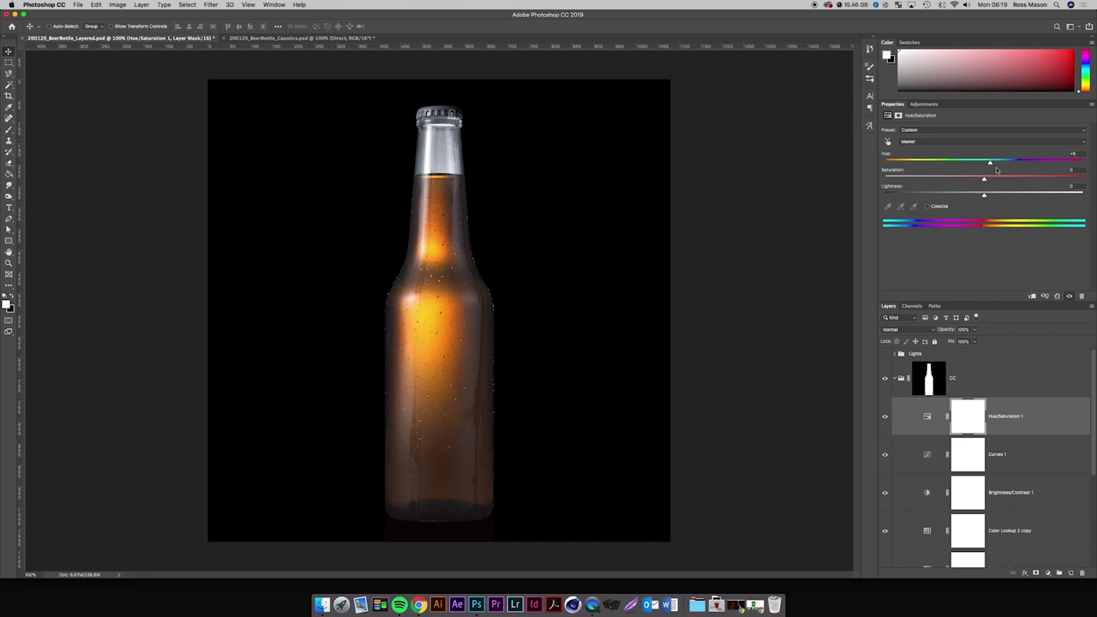
pyautogui.click(886, 419)
pyautogui.click(886, 420)
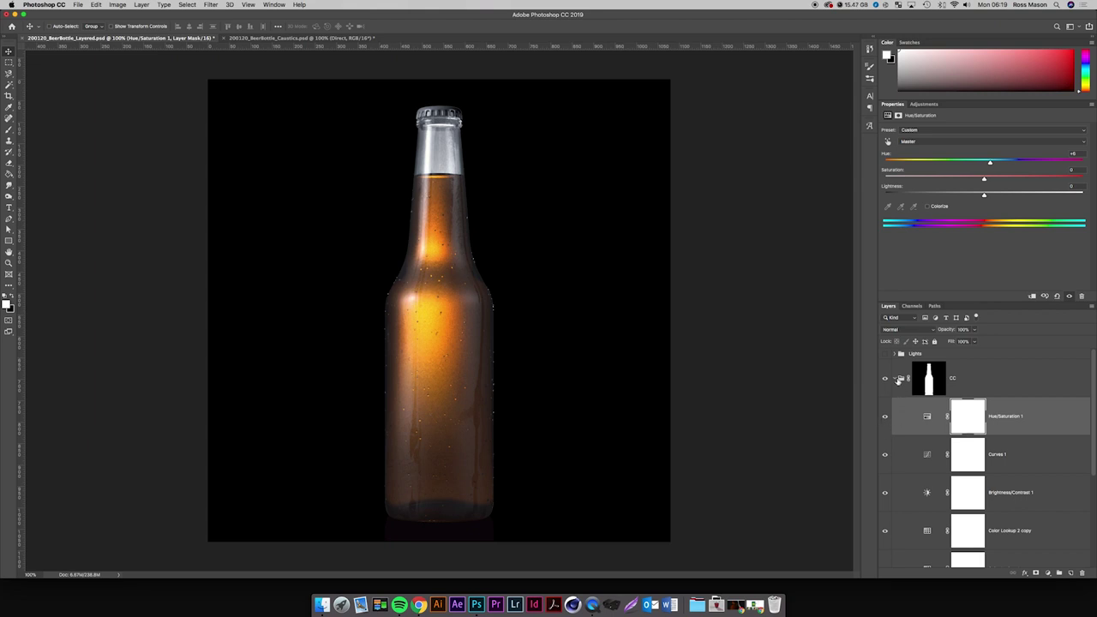
# Collapse the CC group and toggle its visibility to compare the bottle before and after the full colour grading.
pyautogui.click(895, 378)
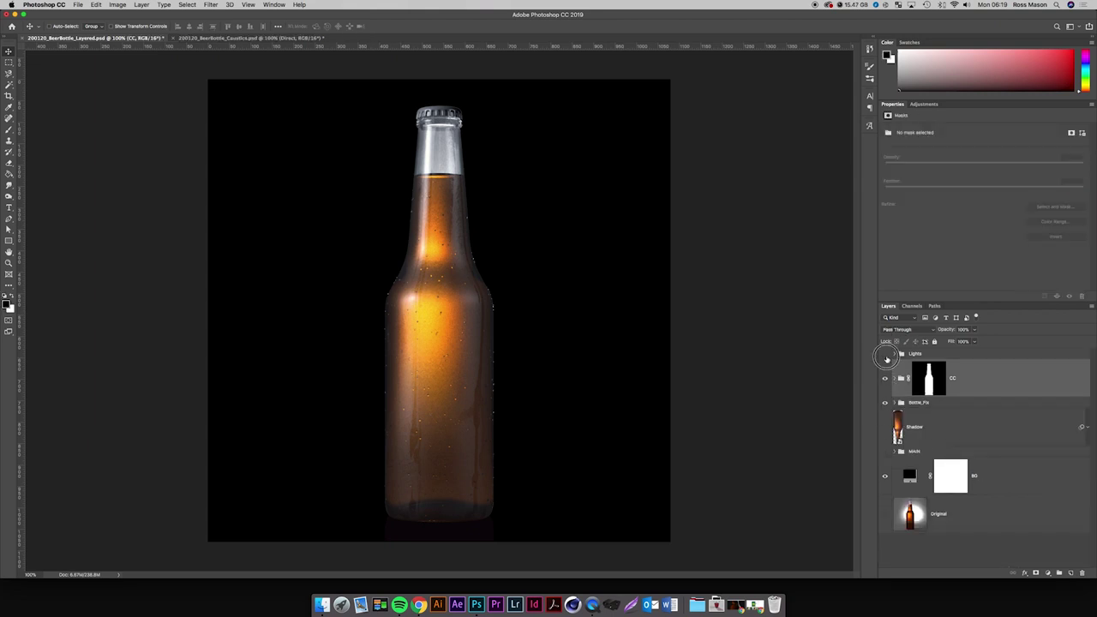
pyautogui.click(885, 378)
pyautogui.click(886, 379)
pyautogui.click(885, 379)
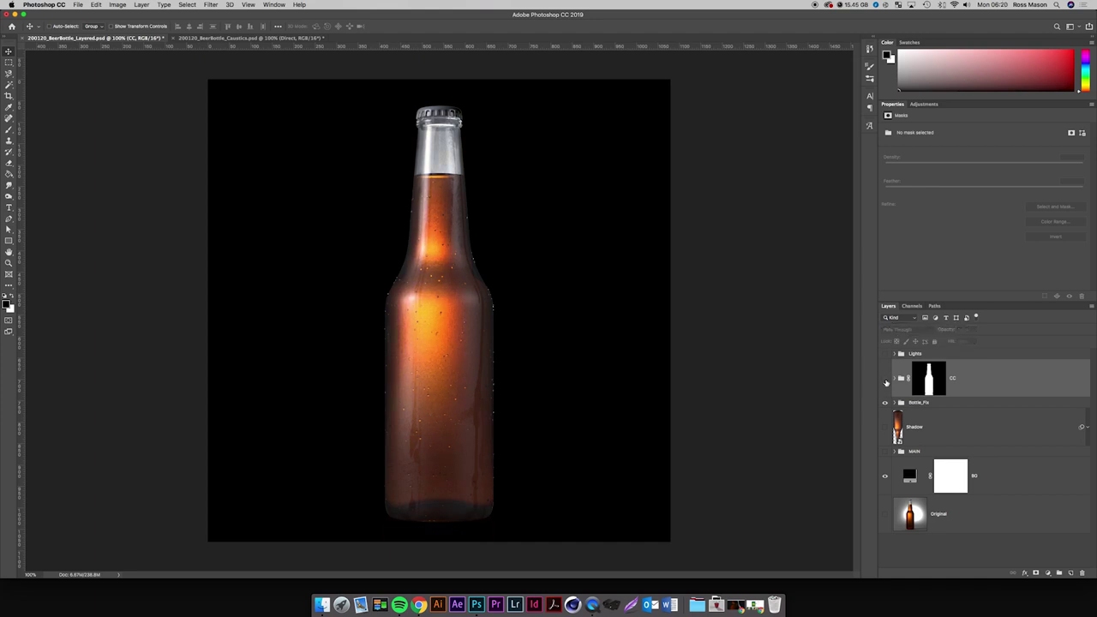
pyautogui.click(885, 379)
# Show the Shadow layer again, compare the bottle and reflection with and without the CC group, and select that group.
pyautogui.click(906, 423)
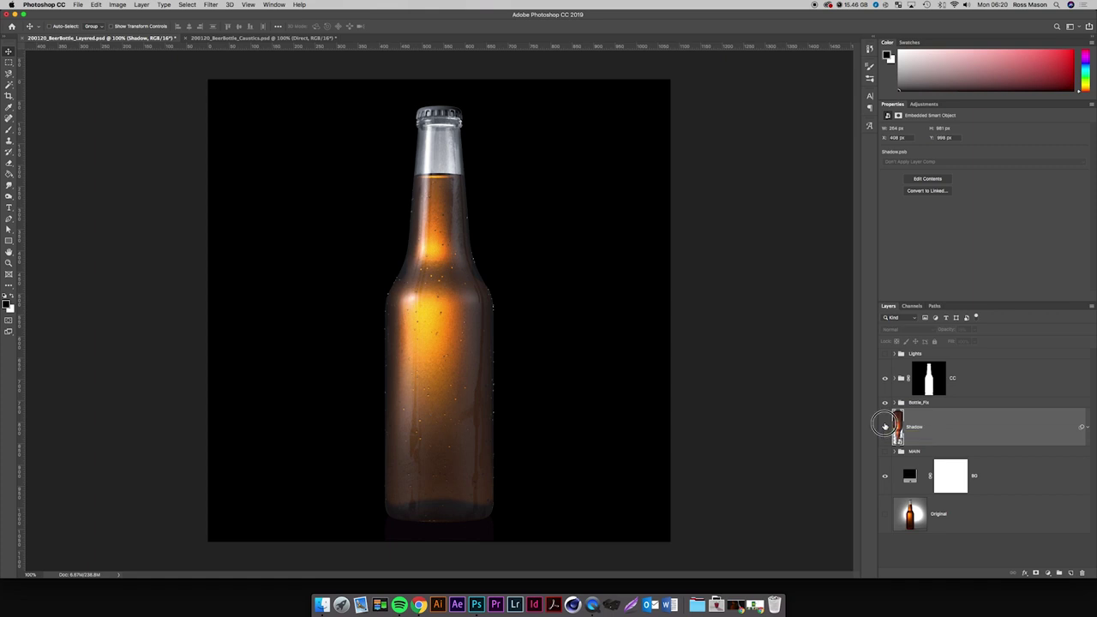
pyautogui.click(885, 426)
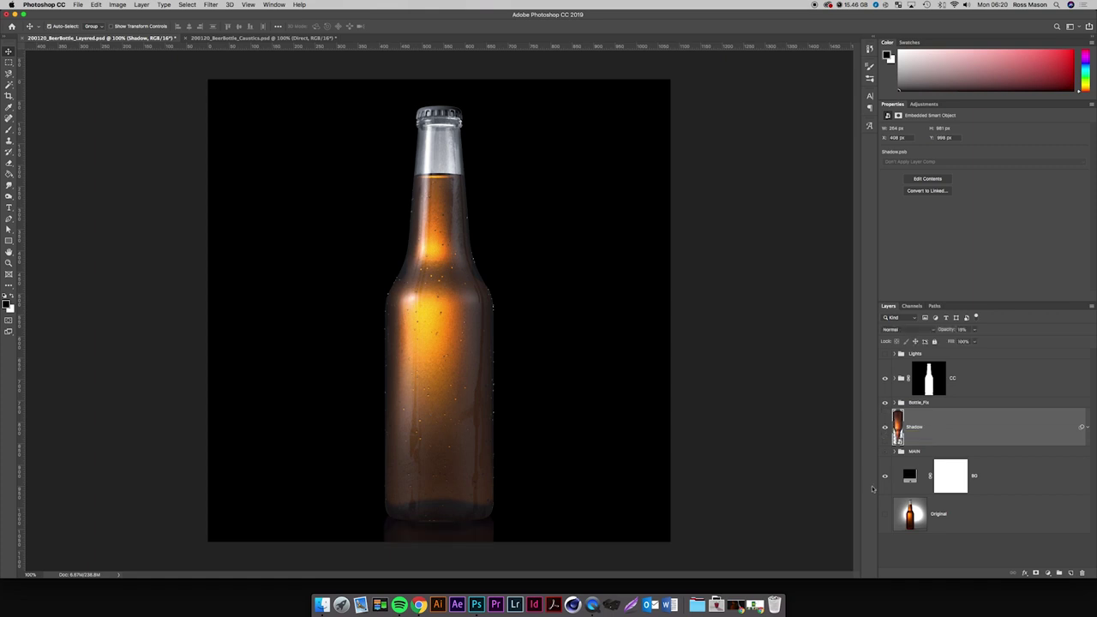
pyautogui.click(885, 379)
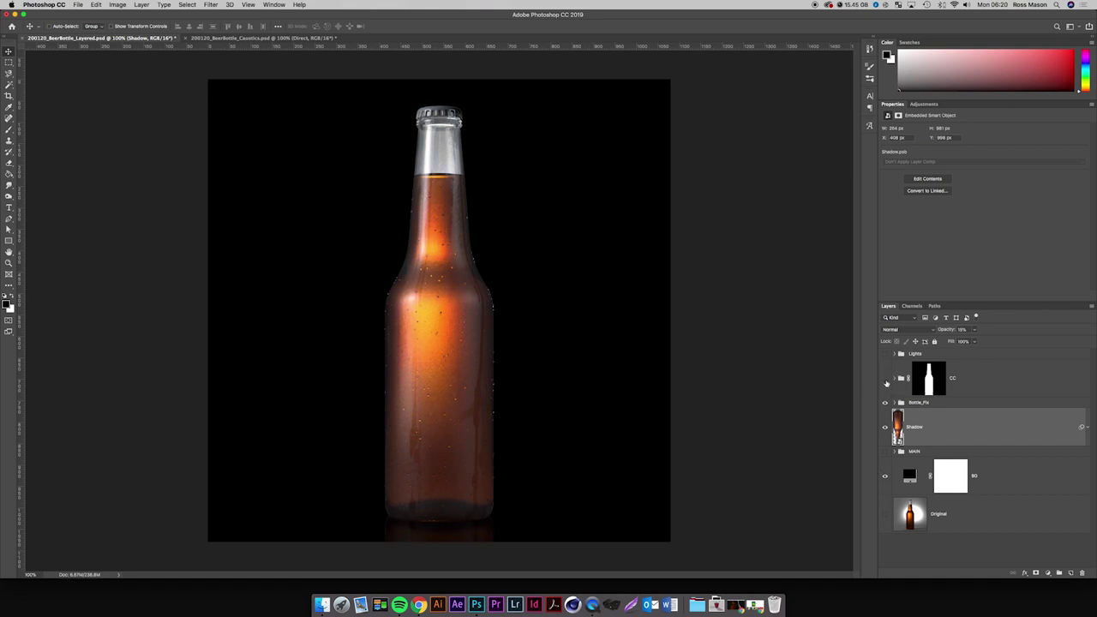
pyautogui.click(885, 379)
pyautogui.click(886, 379)
pyautogui.click(886, 379)
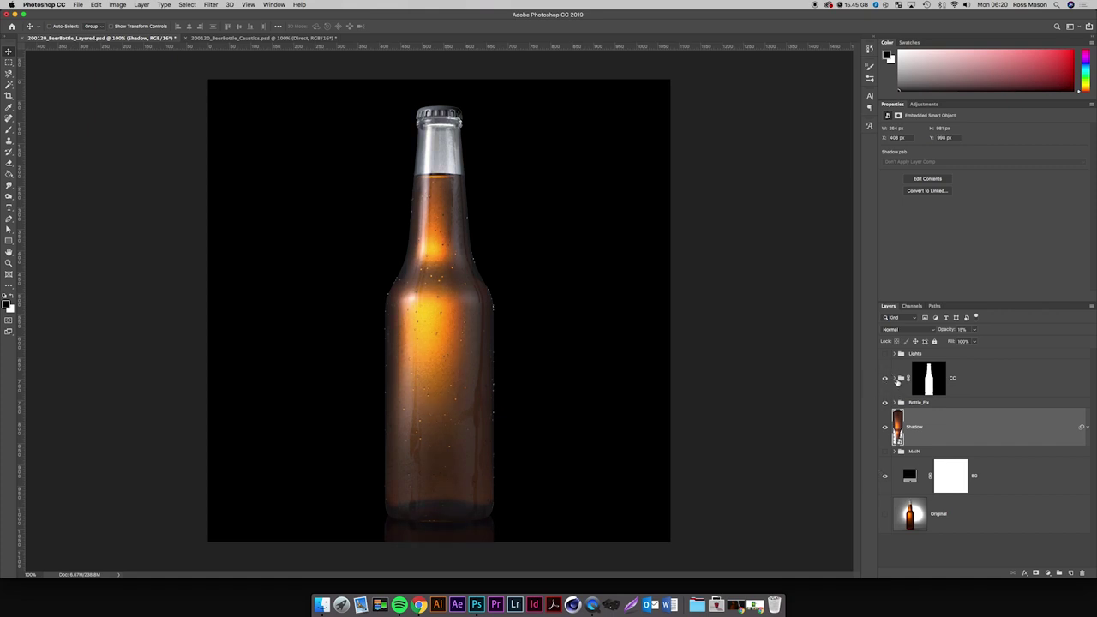
pyautogui.click(990, 383)
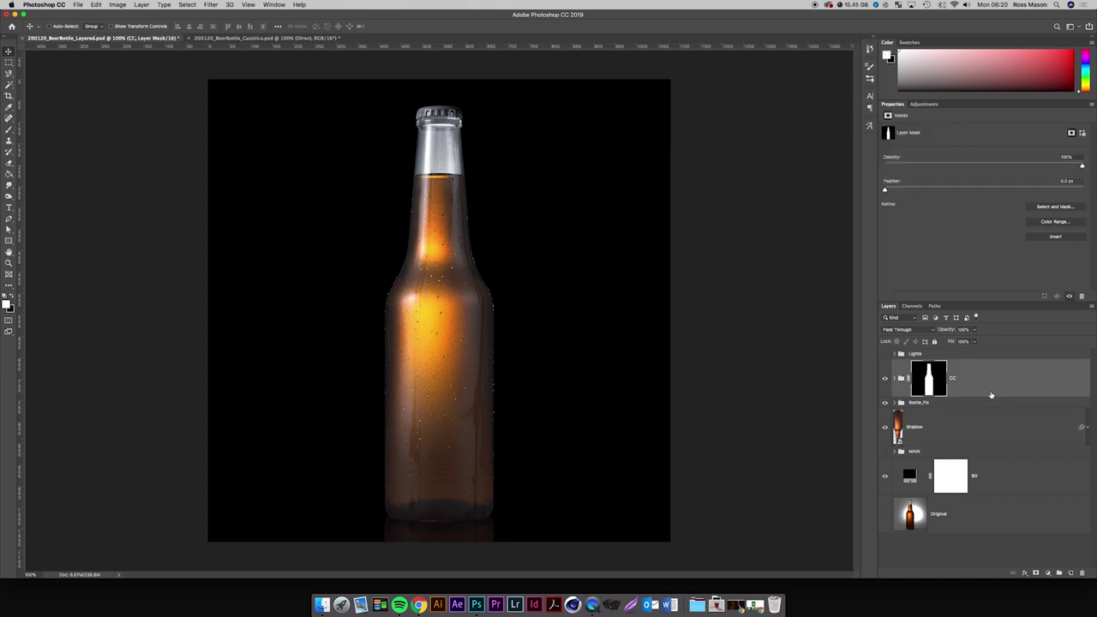
# Add a Gradient Fill layer above the CC group with the gradient angle set to 0°.
pyautogui.click(1049, 574)
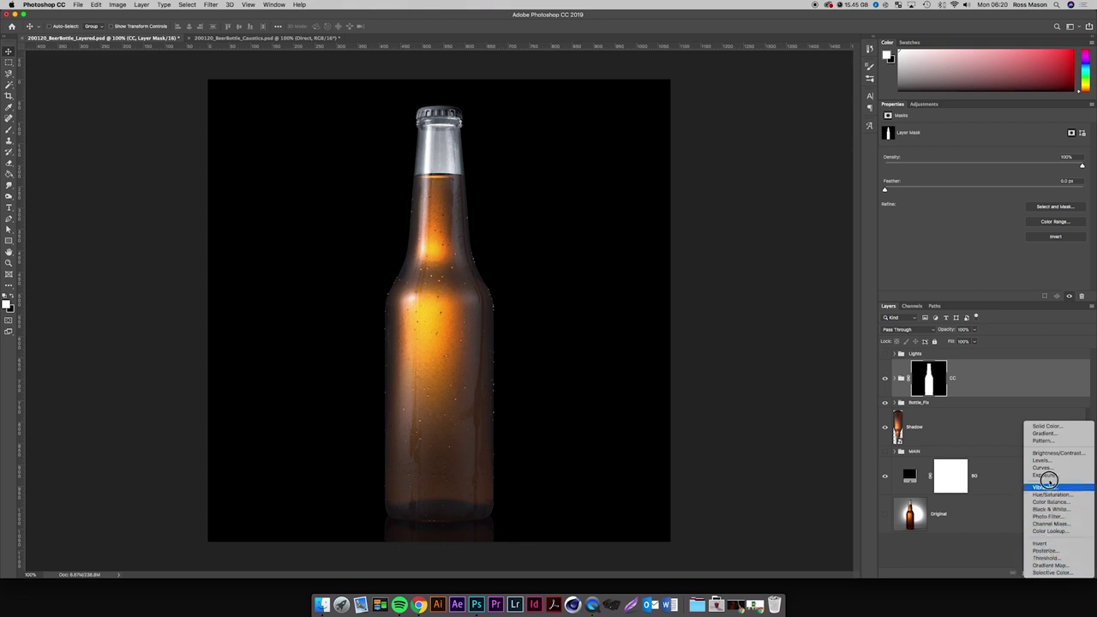
pyautogui.click(1044, 434)
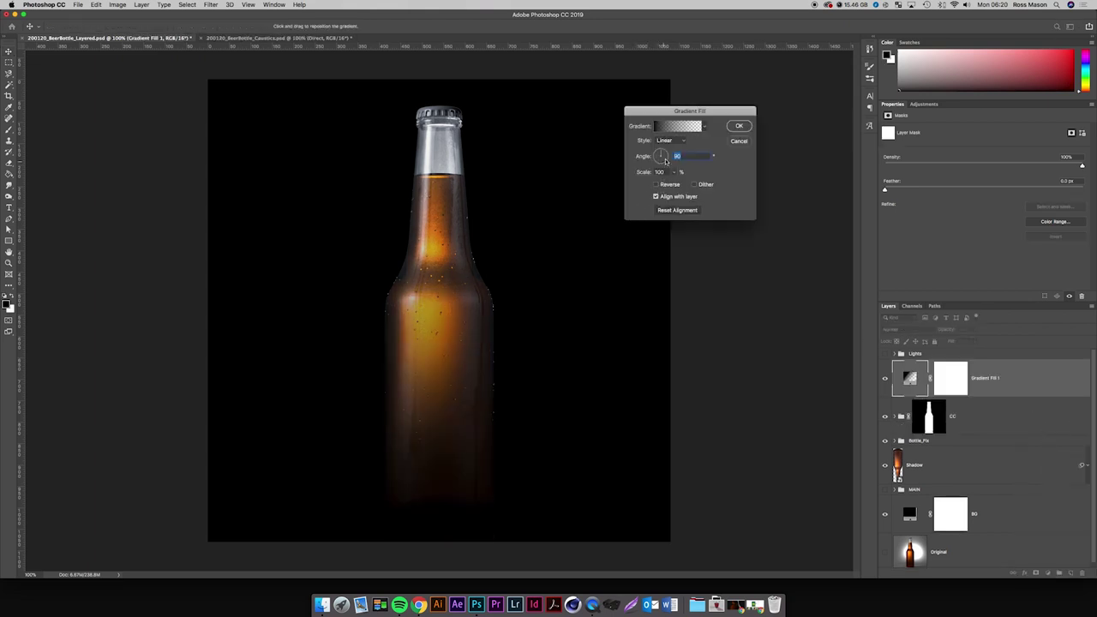
pyautogui.write('0')
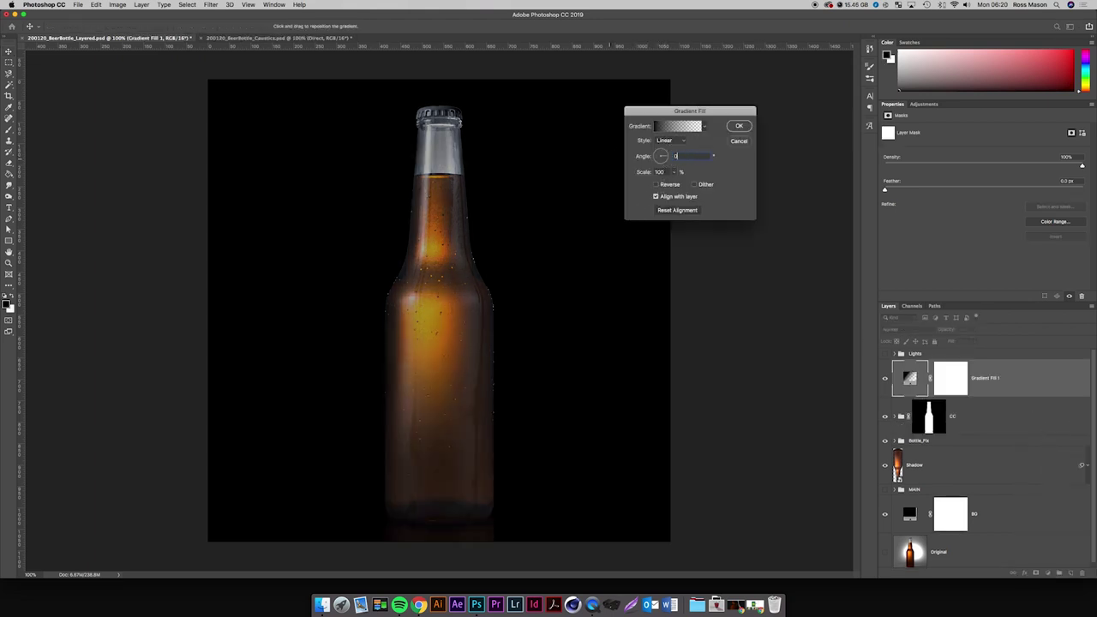
# Give the gradient fill the violet-to-orange preset and recolour its violet stop to blue with a hue of 210°.
pyautogui.click(663, 128)
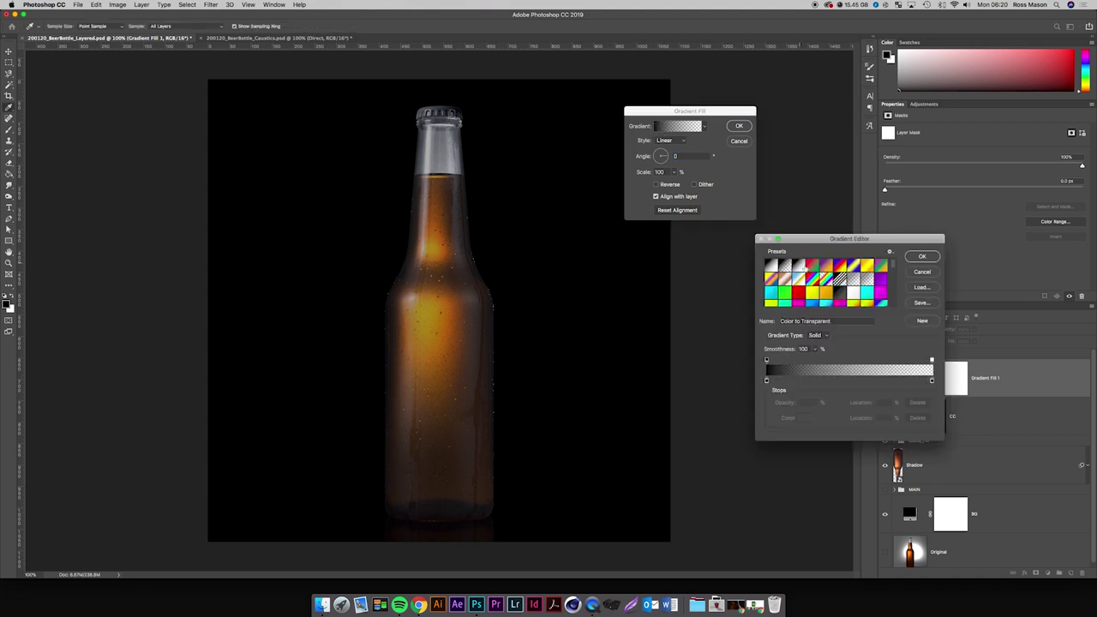
pyautogui.click(805, 268)
pyautogui.click(767, 381)
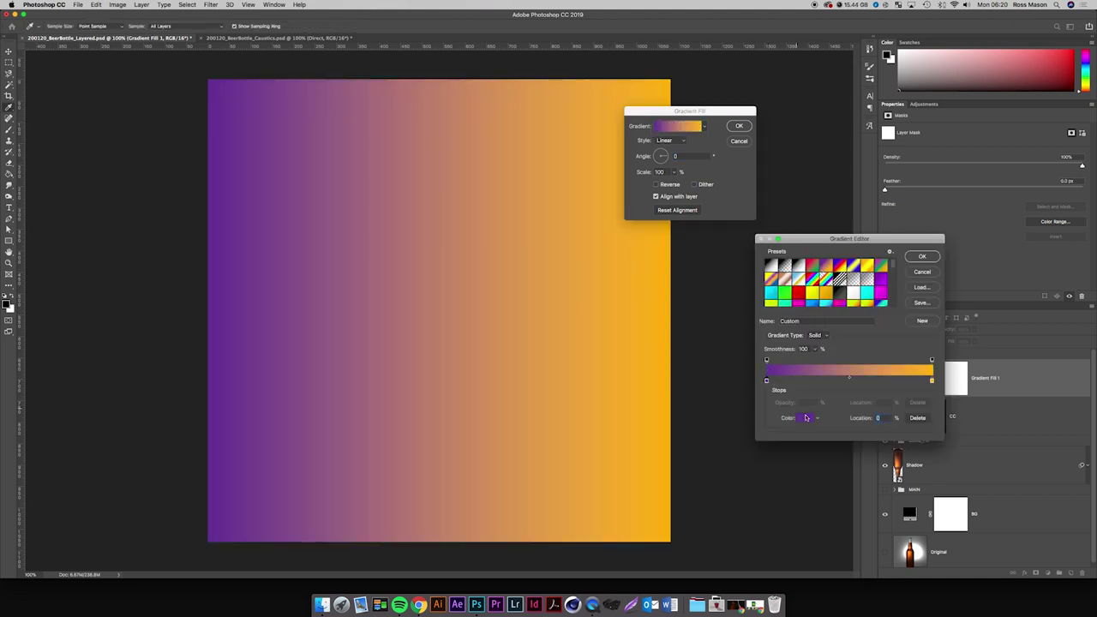
pyautogui.click(806, 418)
pyautogui.moveTo(743, 184); pyautogui.dragTo(744, 194)
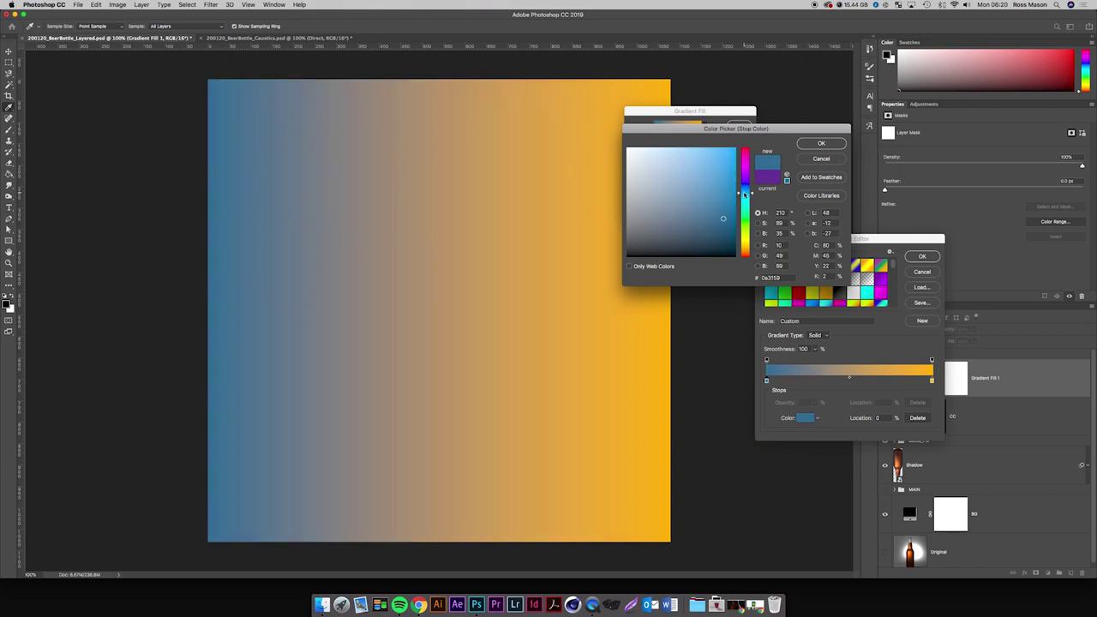
pyautogui.press('Return')
pyautogui.press('Return')
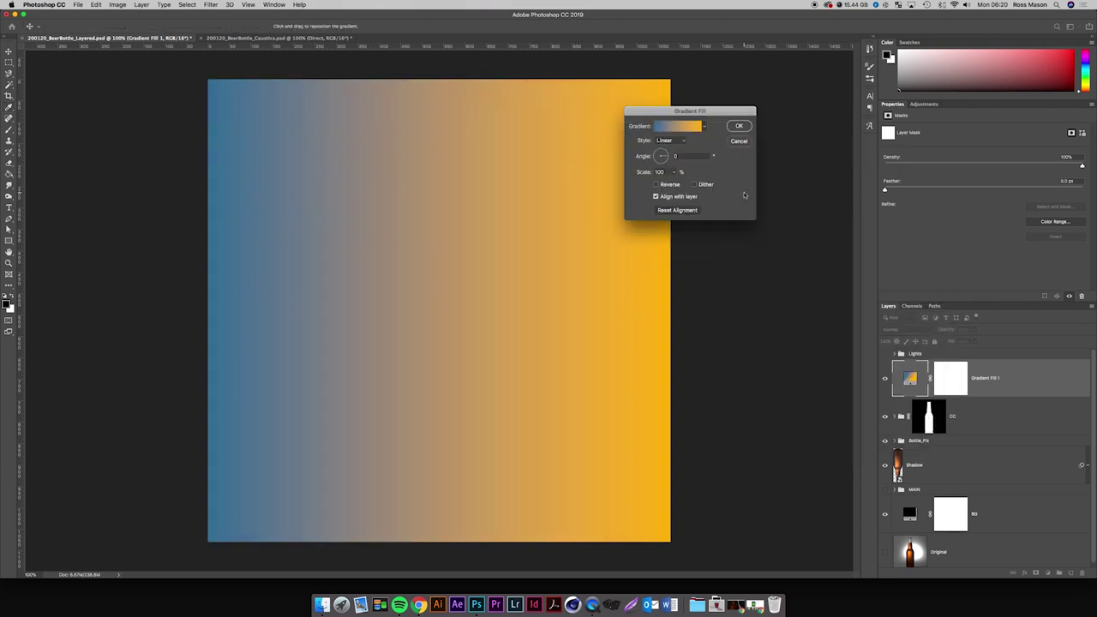
pyautogui.press('Return')
# Try the Color Dodge blend mode on the gradient fill and compare the bottle with and without it.
pyautogui.click(891, 329)
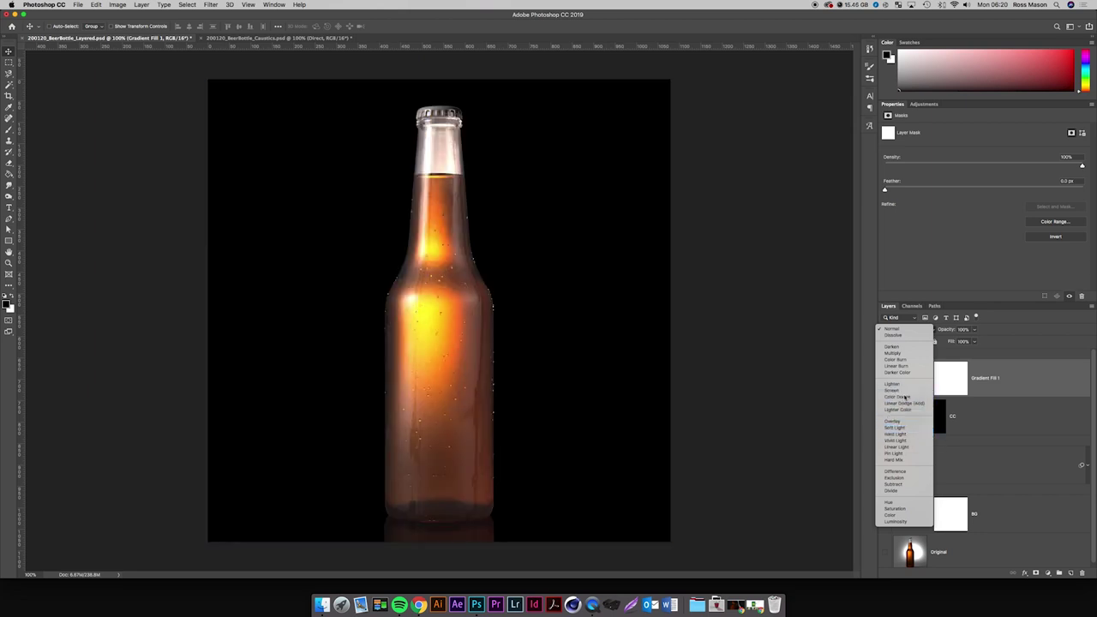
pyautogui.click(904, 397)
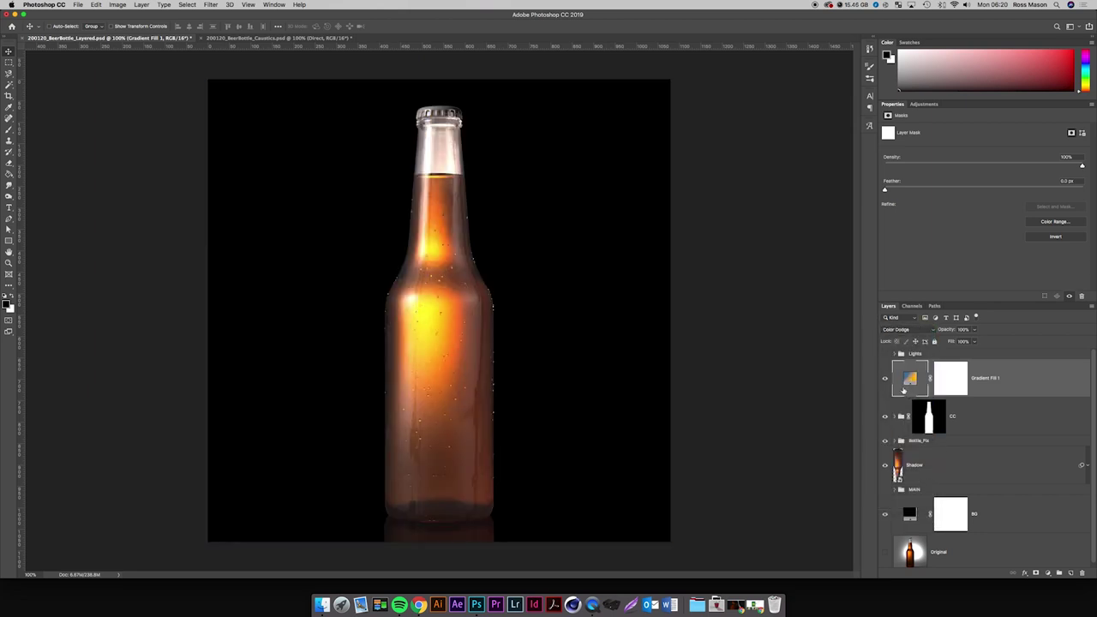
pyautogui.click(886, 380)
pyautogui.click(887, 380)
pyautogui.click(887, 380)
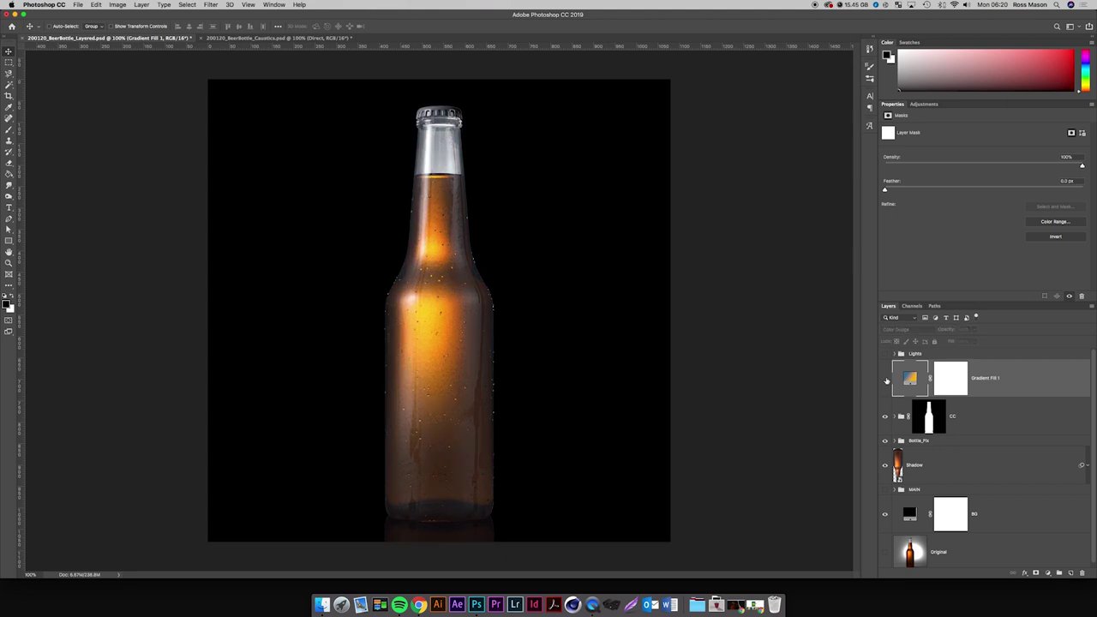
pyautogui.click(886, 379)
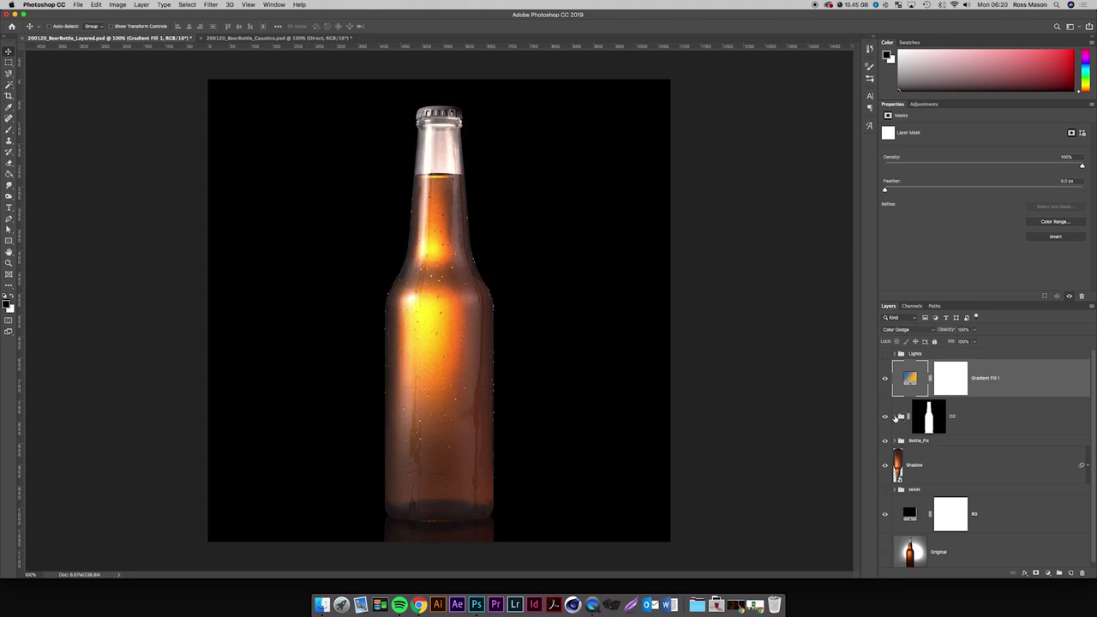
# Move the gradient fill to the top of the CC group and set its blend mode to Normal.
pyautogui.click(894, 417)
pyautogui.moveTo(1009, 384); pyautogui.dragTo(1012, 436)
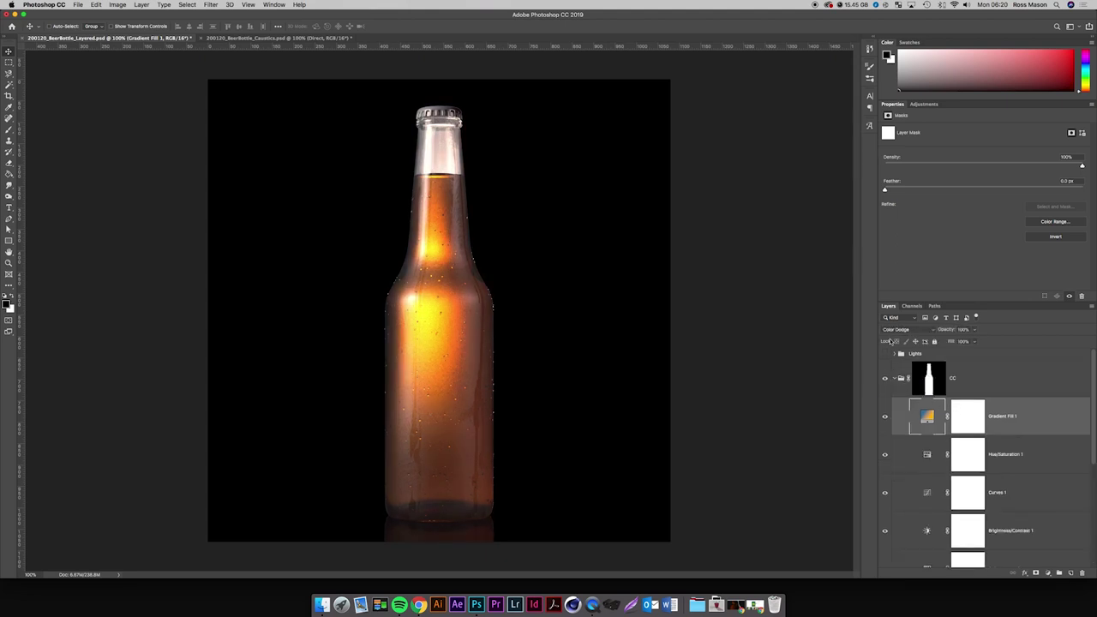
pyautogui.click(896, 330)
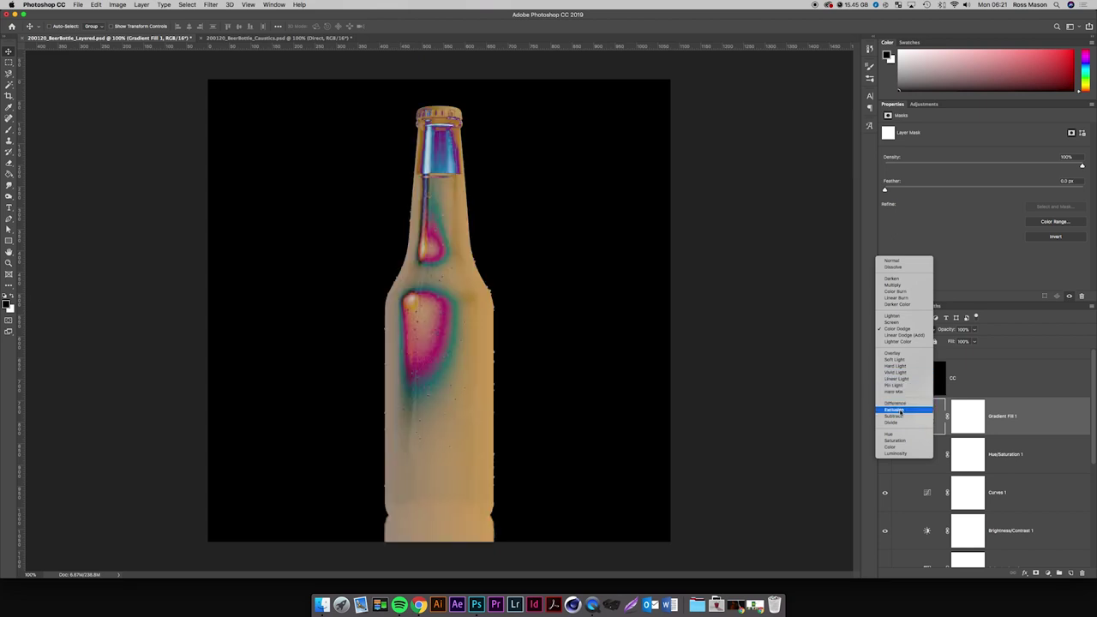
pyautogui.press('Escape')
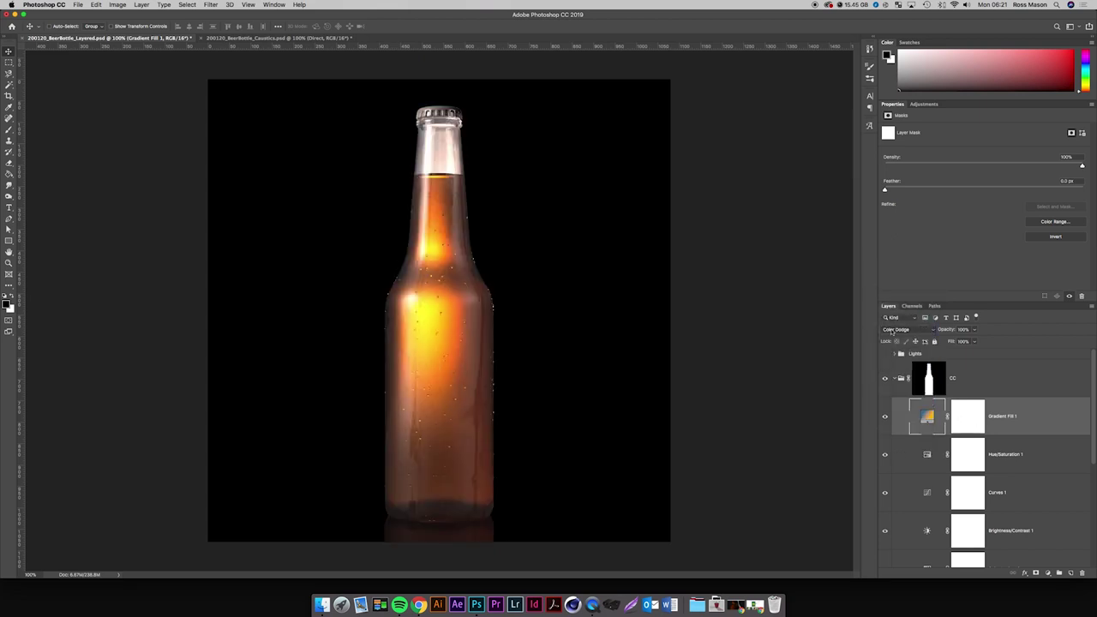
pyautogui.click(894, 330)
pyautogui.click(898, 262)
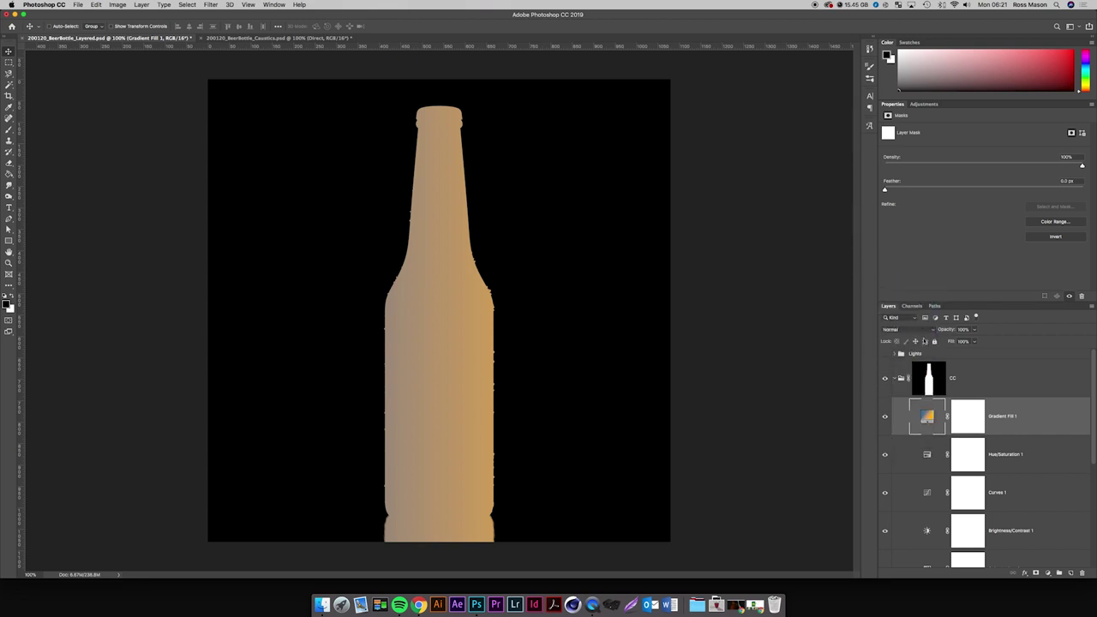
# Tighten the gradient's transition across the bottle by moving the blue stop inward and adding an orange stop at 75%.
pyautogui.doubleClick(927, 413)
pyautogui.click(682, 127)
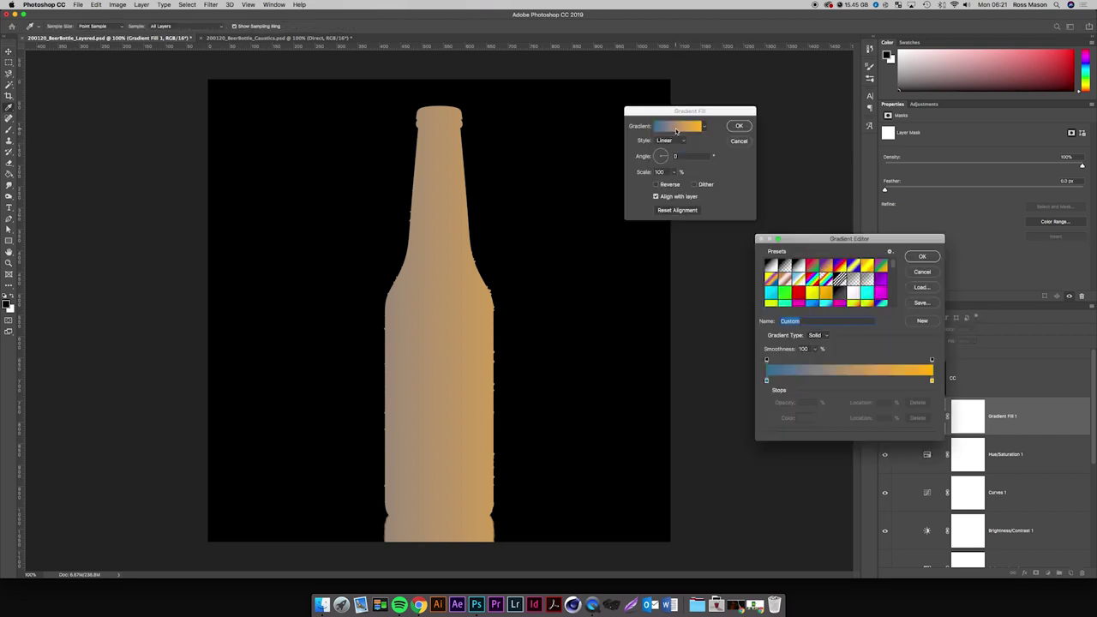
pyautogui.moveTo(778, 381); pyautogui.dragTo(803, 382)
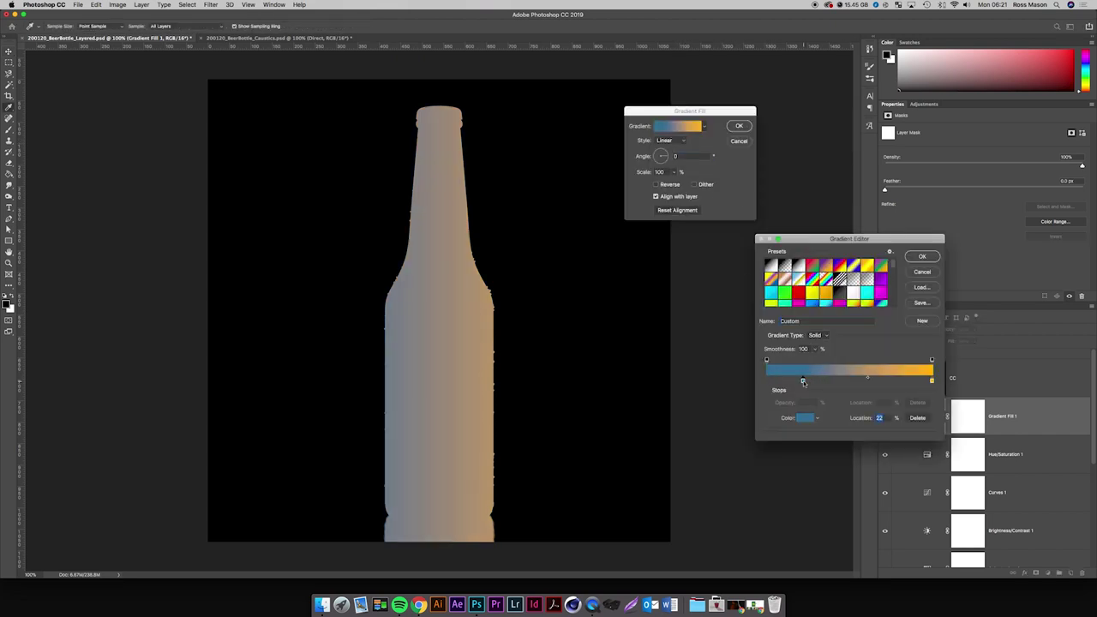
pyautogui.moveTo(932, 380)
pyautogui.mouseDown()
pyautogui.moveTo(893, 383)
pyautogui.moveTo(953, 380)
pyautogui.mouseUp()
pyautogui.click(875, 380)
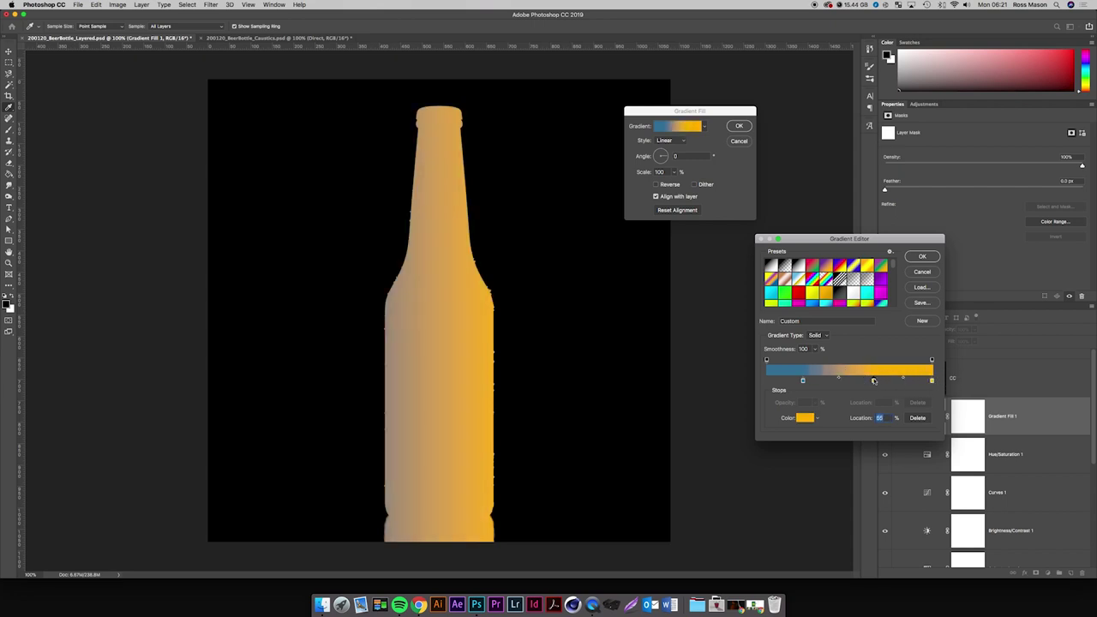
pyautogui.moveTo(803, 380); pyautogui.dragTo(892, 383)
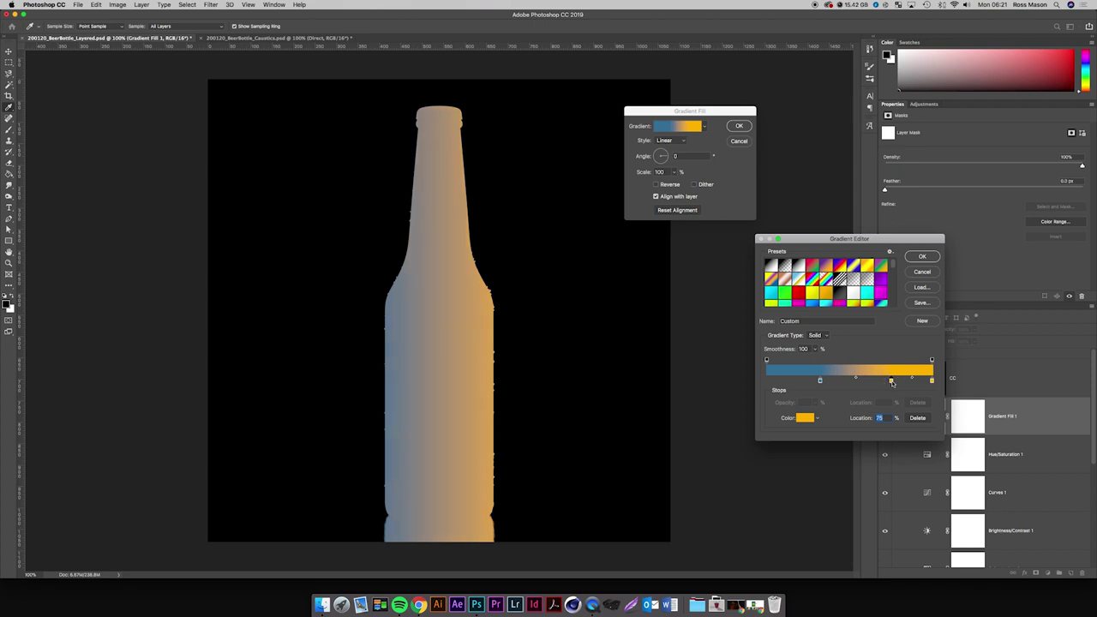
pyautogui.press('Return')
pyautogui.press('Return')
# Set the gradient fill to Overlay, compare it on and off, and lower its opacity to 20%.
pyautogui.click(897, 331)
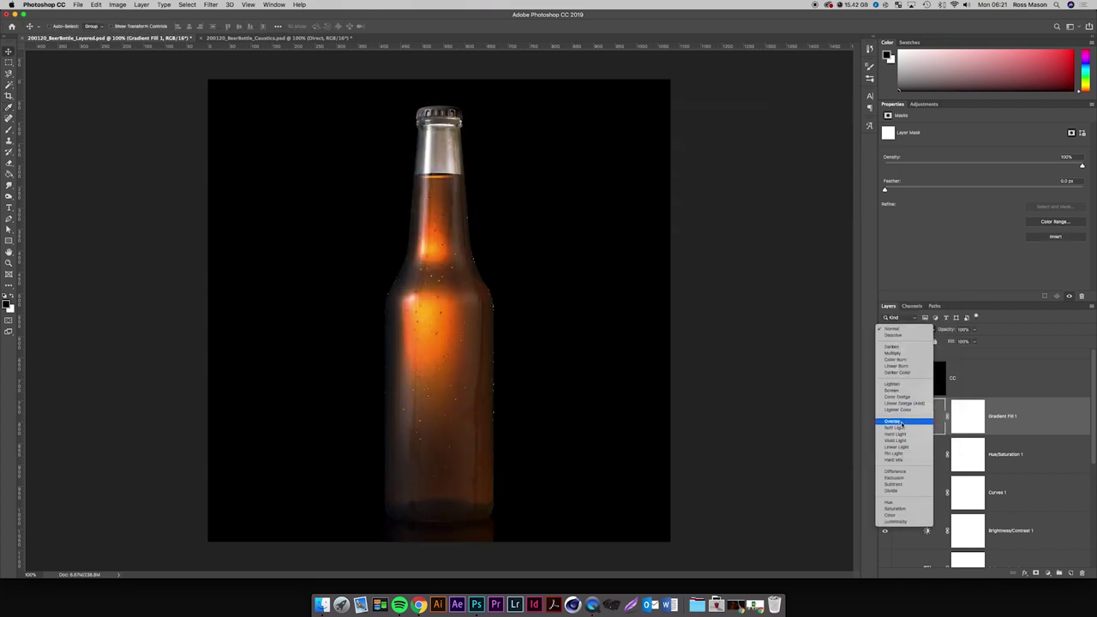
pyautogui.click(900, 422)
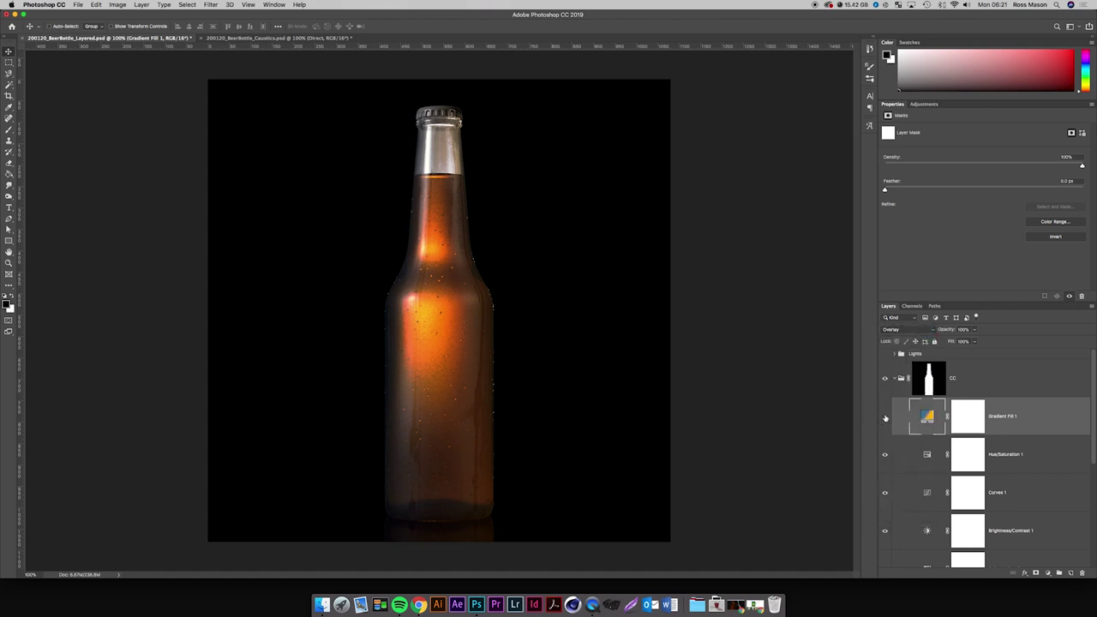
pyautogui.click(886, 417)
pyautogui.click(886, 418)
pyautogui.click(958, 330)
pyautogui.write('20')
pyautogui.press('BackSpace')
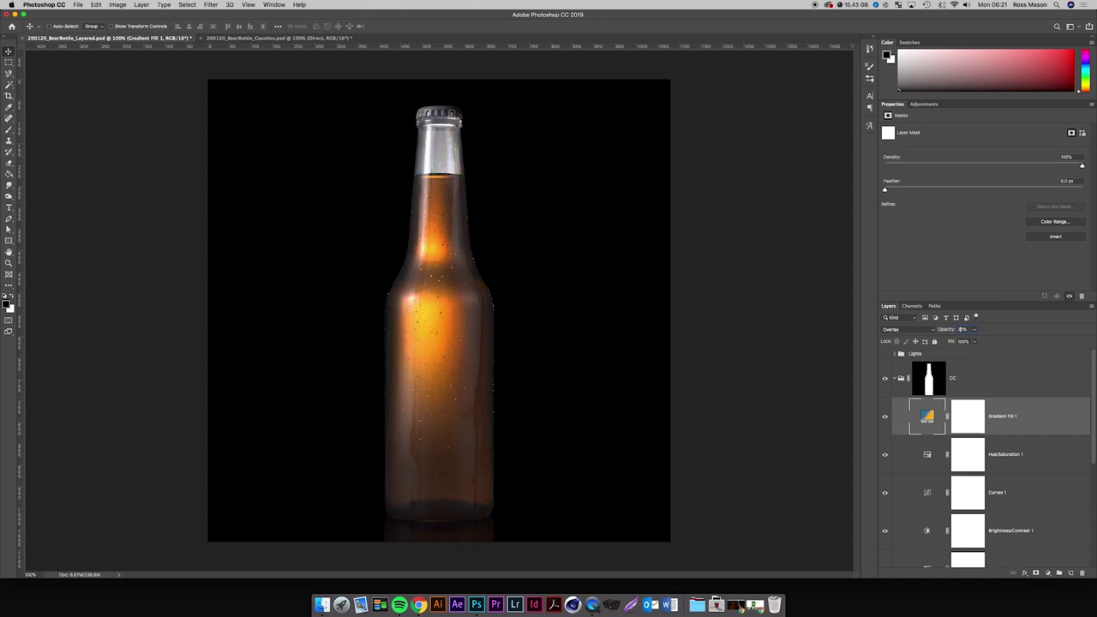
pyautogui.write('20')
# Reverse the gradient fill's colour direction and compare the bottle with and without the layer.
pyautogui.doubleClick(913, 416)
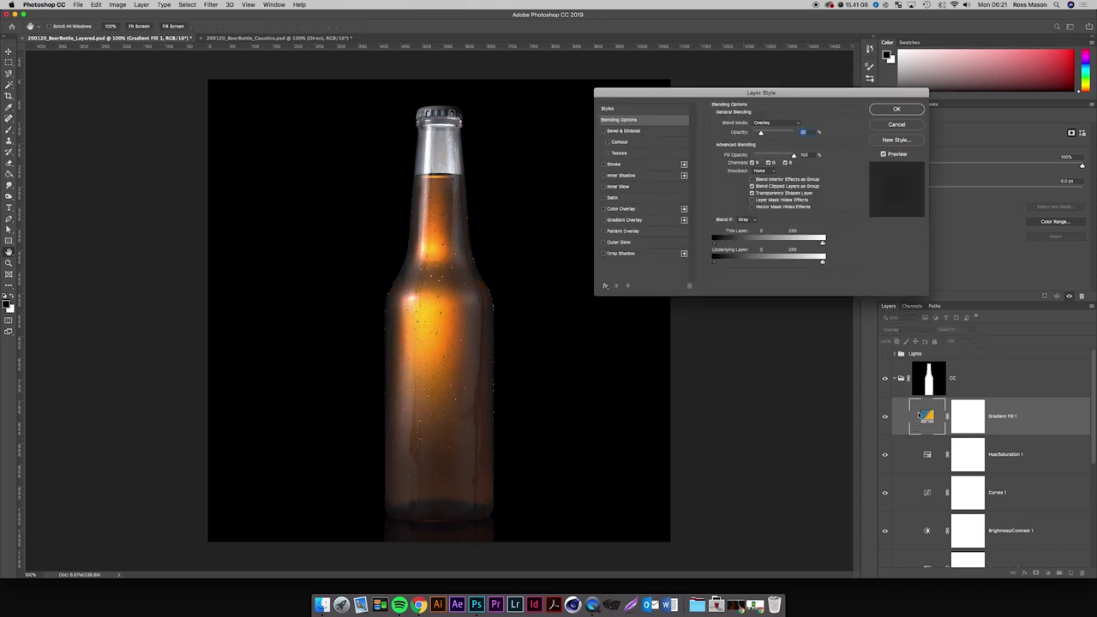
pyautogui.press('Escape')
pyautogui.doubleClick(927, 416)
pyautogui.click(665, 186)
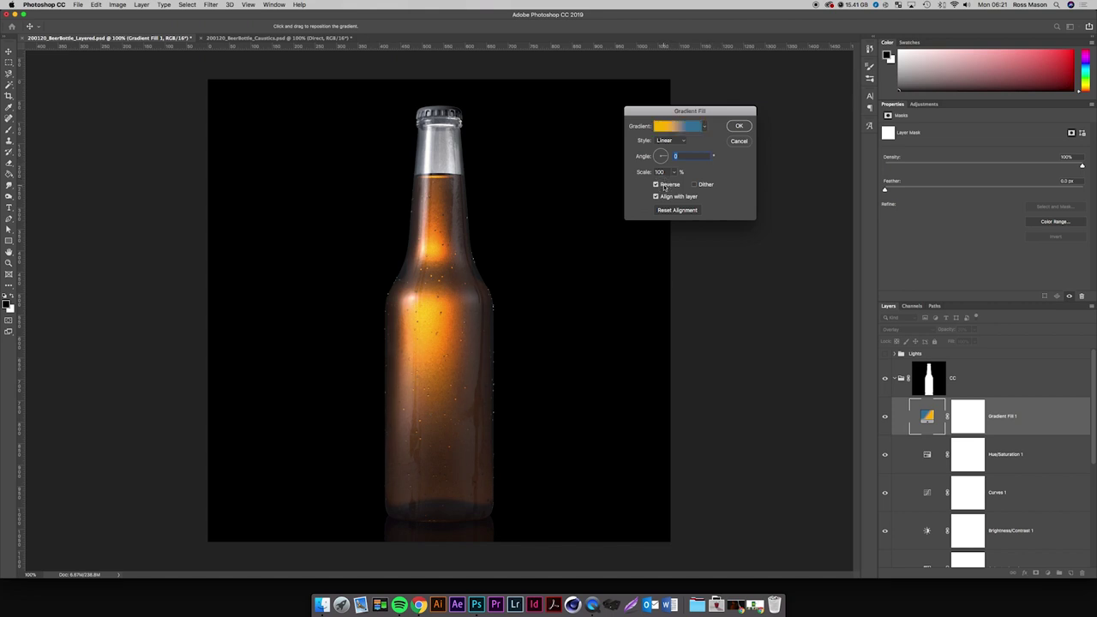
pyautogui.press('Return')
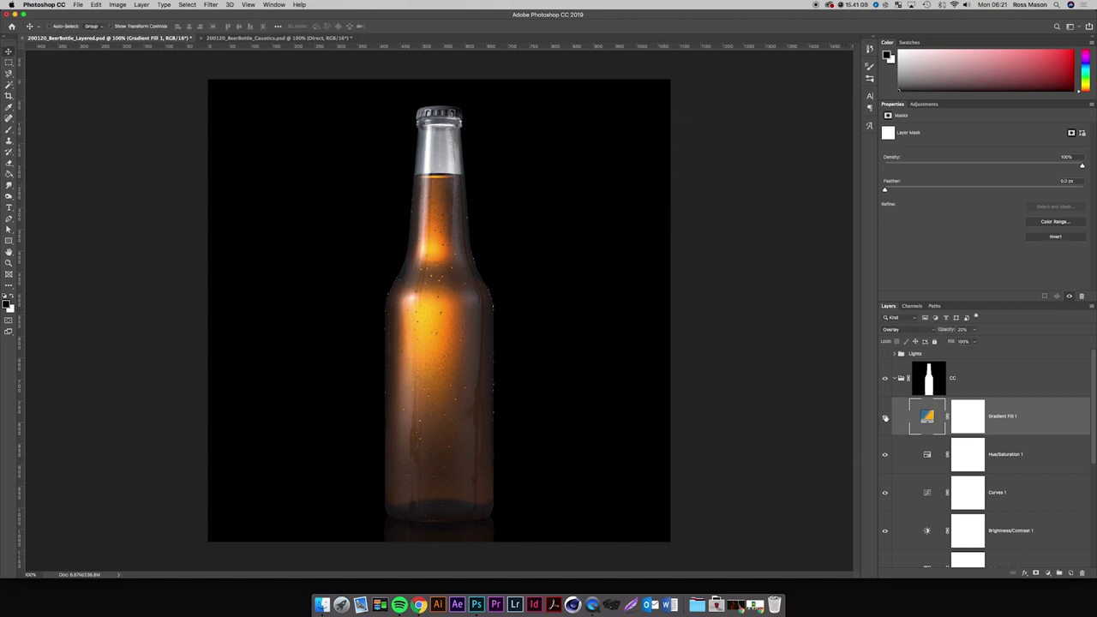
pyautogui.click(885, 418)
pyautogui.click(886, 418)
# Collapse the CC group, compare the image with and without the Shadow layer, and save the layered document.
pyautogui.click(895, 378)
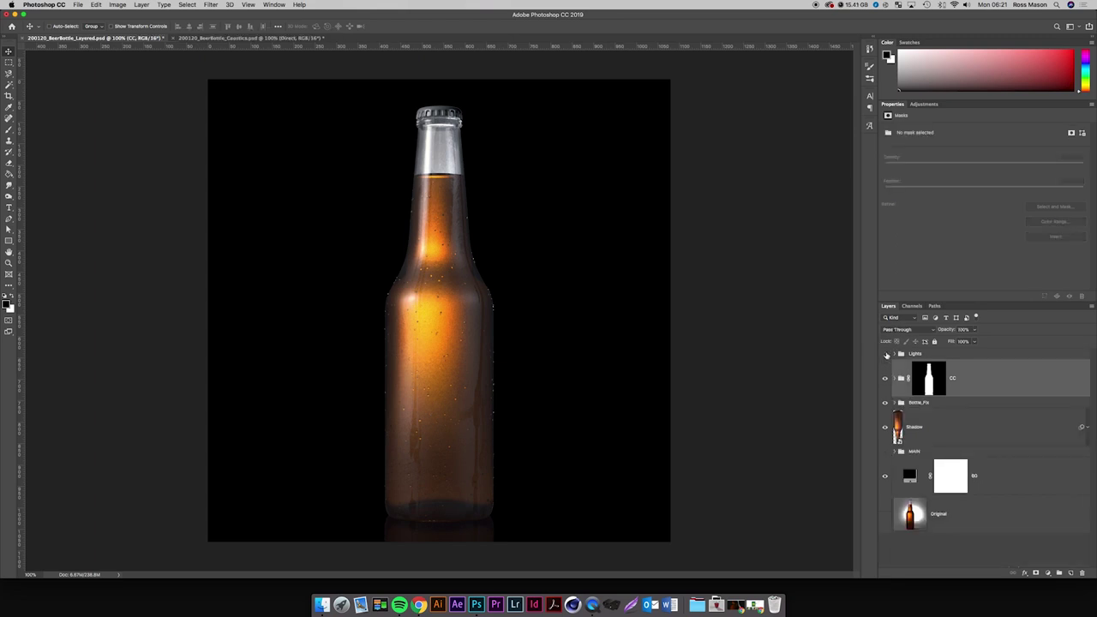
pyautogui.click(886, 427)
pyautogui.click(886, 427)
pyautogui.press('super+s')
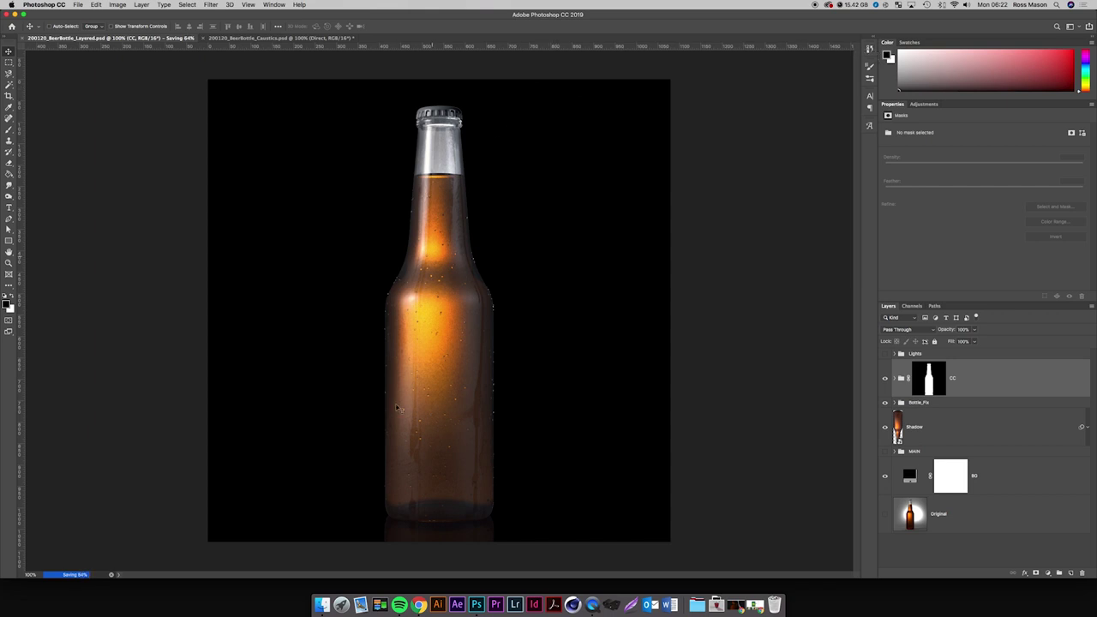
# Switch to Finder and preview 200120_BeerBottle.psd from the PSD project's Raw_Render folder beside the finished composite.
pyautogui.click(322, 611)
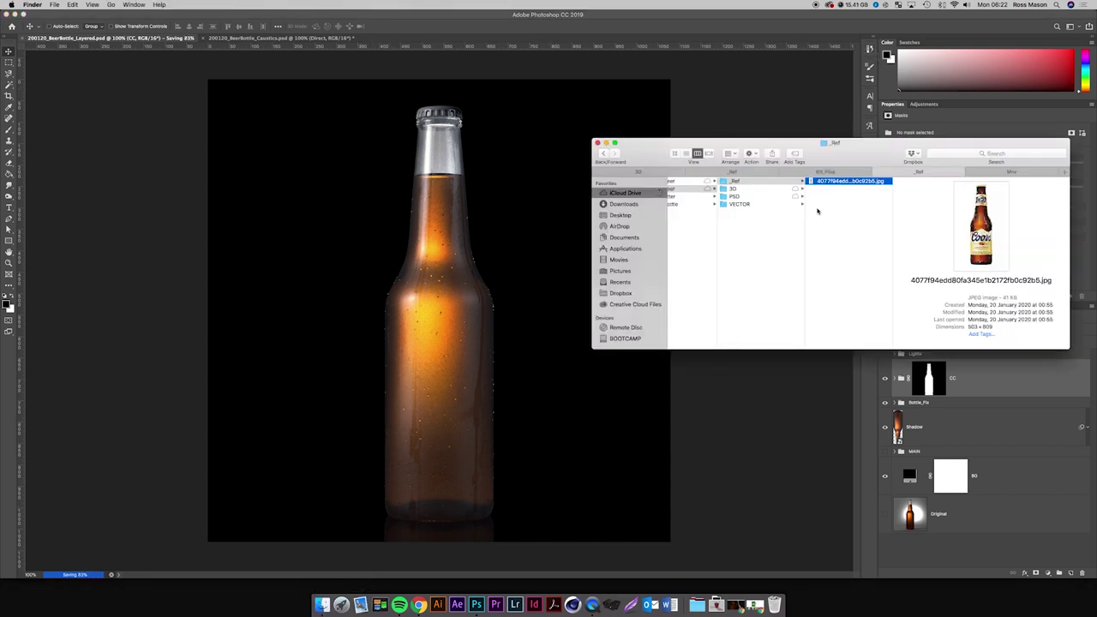
pyautogui.click(758, 187)
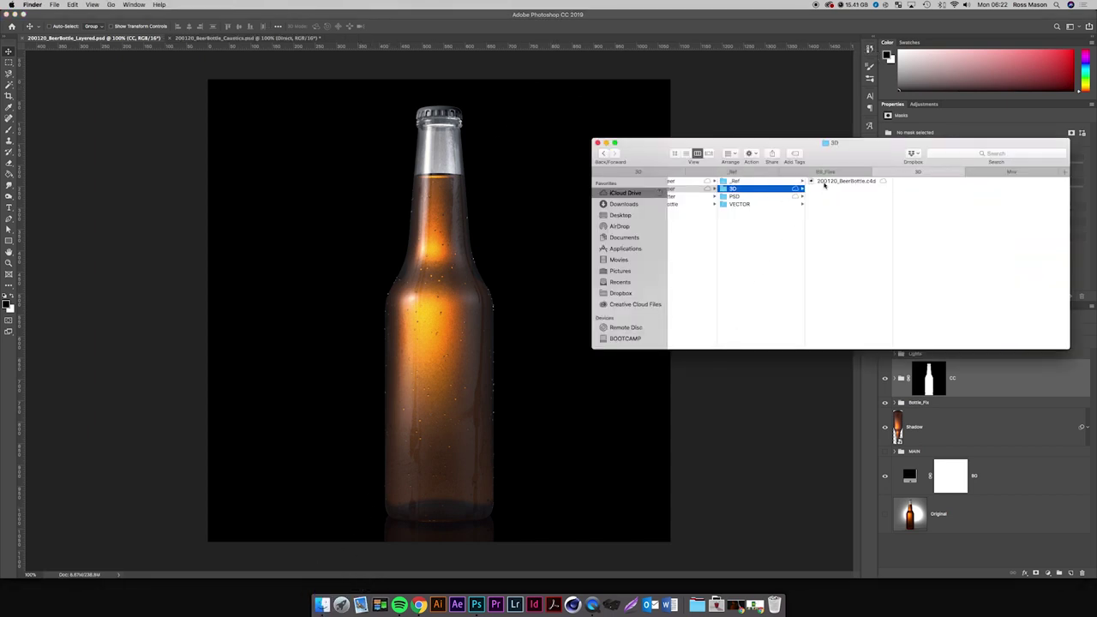
pyautogui.click(769, 196)
pyautogui.click(866, 188)
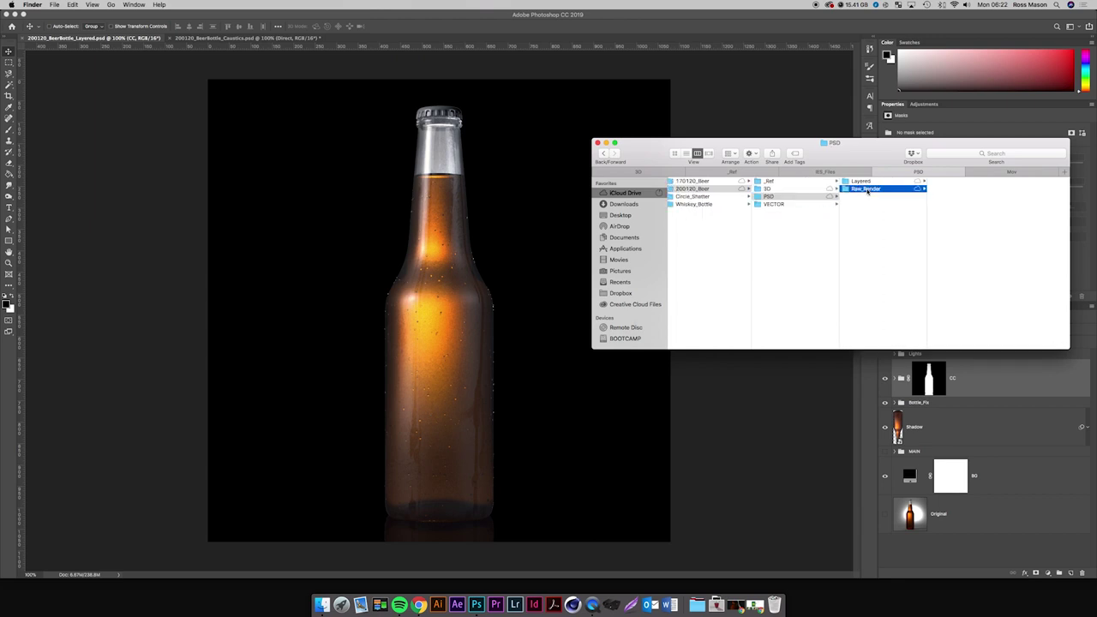
pyautogui.click(948, 196)
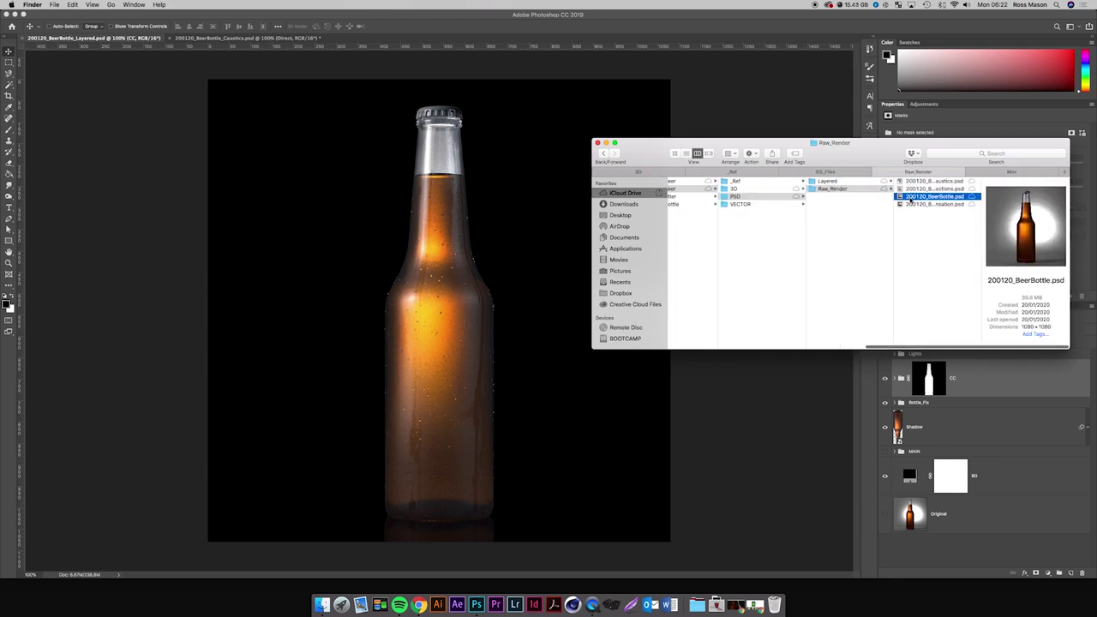
pyautogui.press('space')
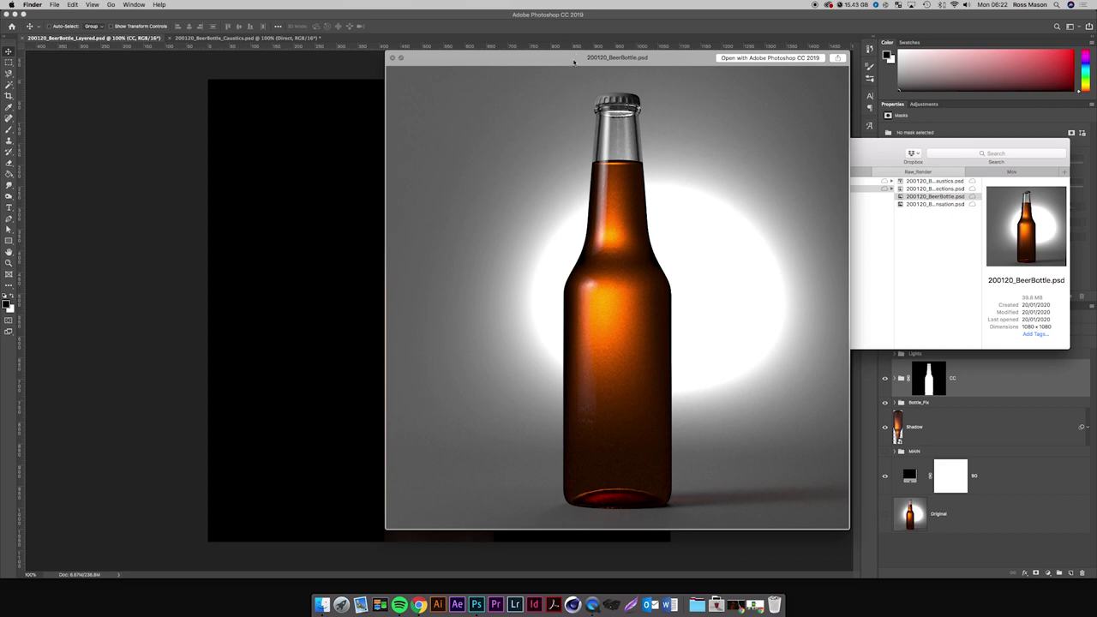
pyautogui.moveTo(575, 61); pyautogui.dragTo(742, 74)
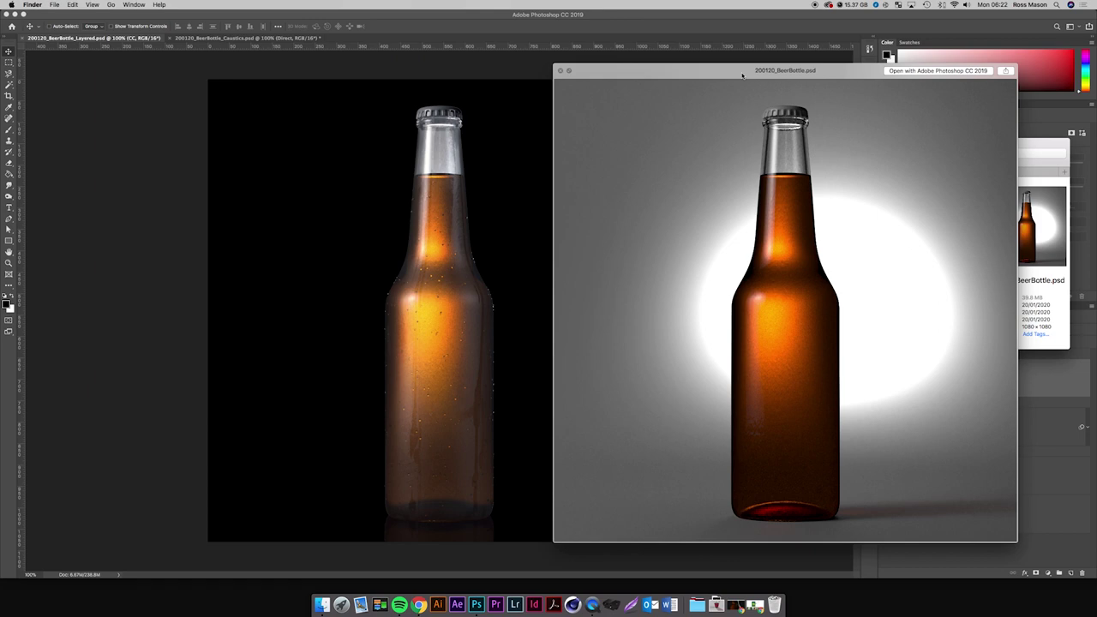